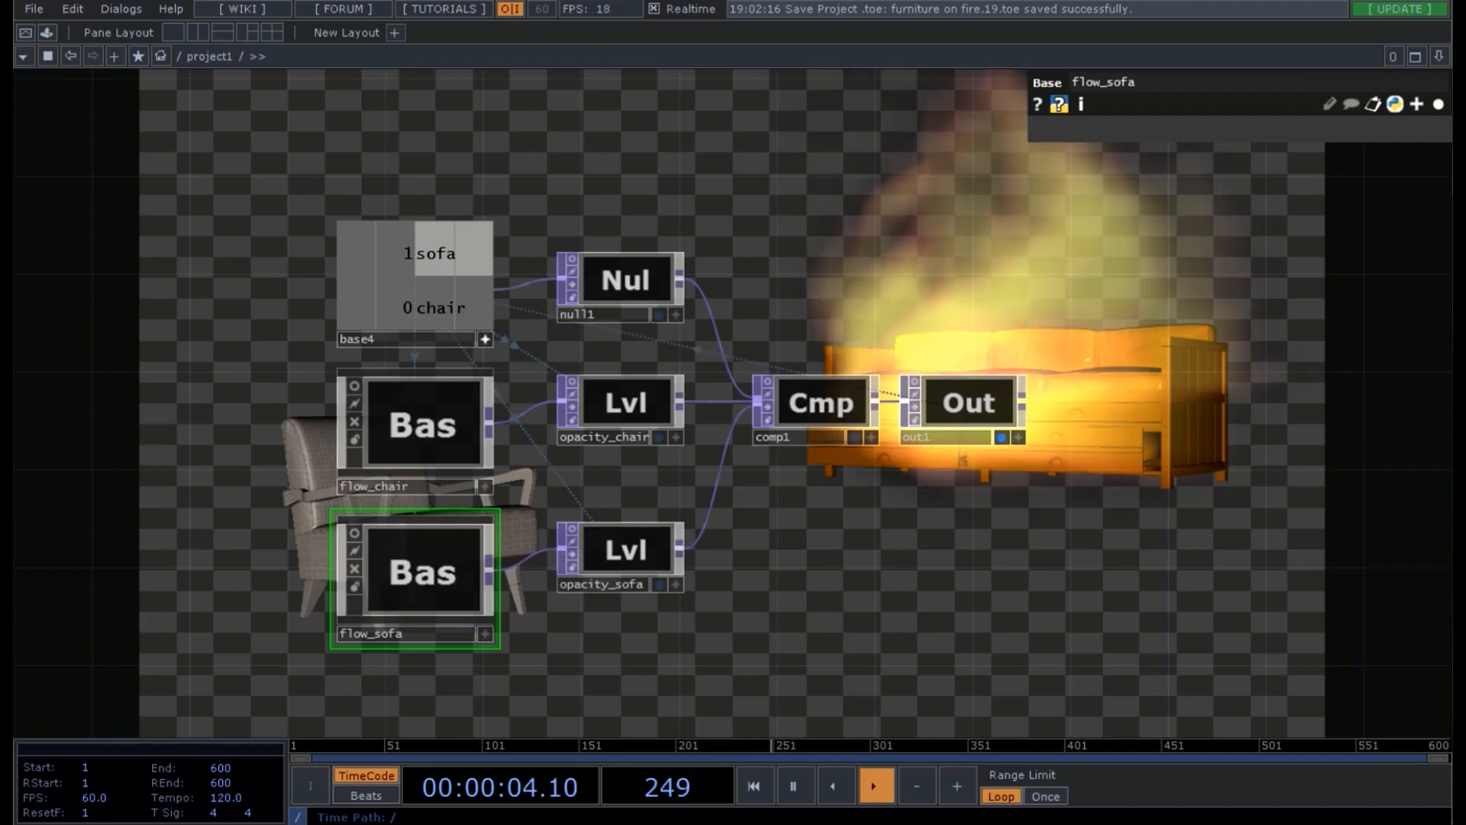
# - Run the finished project in perform mode and test igniting and extinguishing the fire on the chair and the sofa
pyautogui.moveTo(907, 545); pyautogui.dragTo(534, 634)
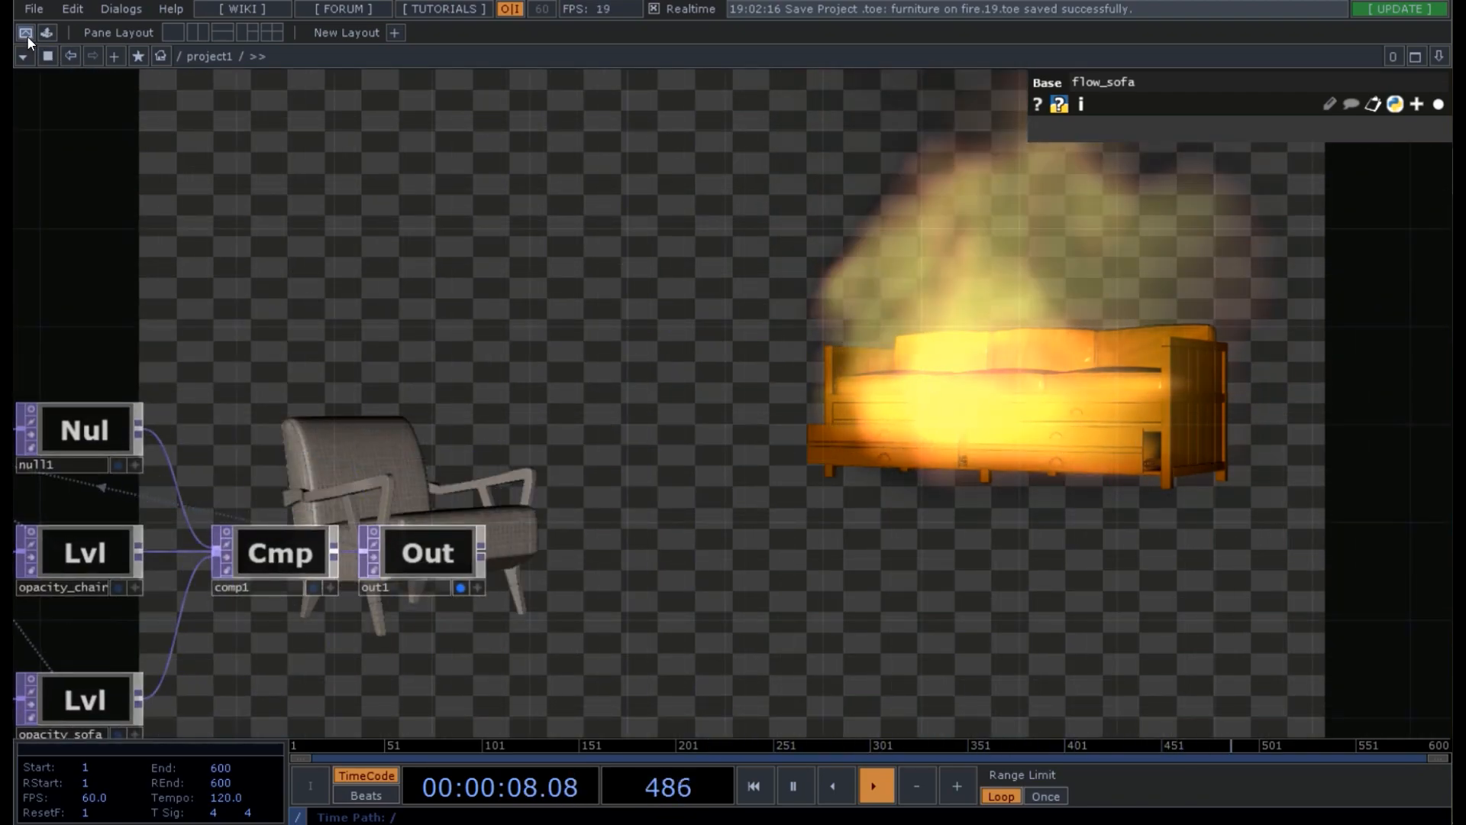
pyautogui.click(26, 35)
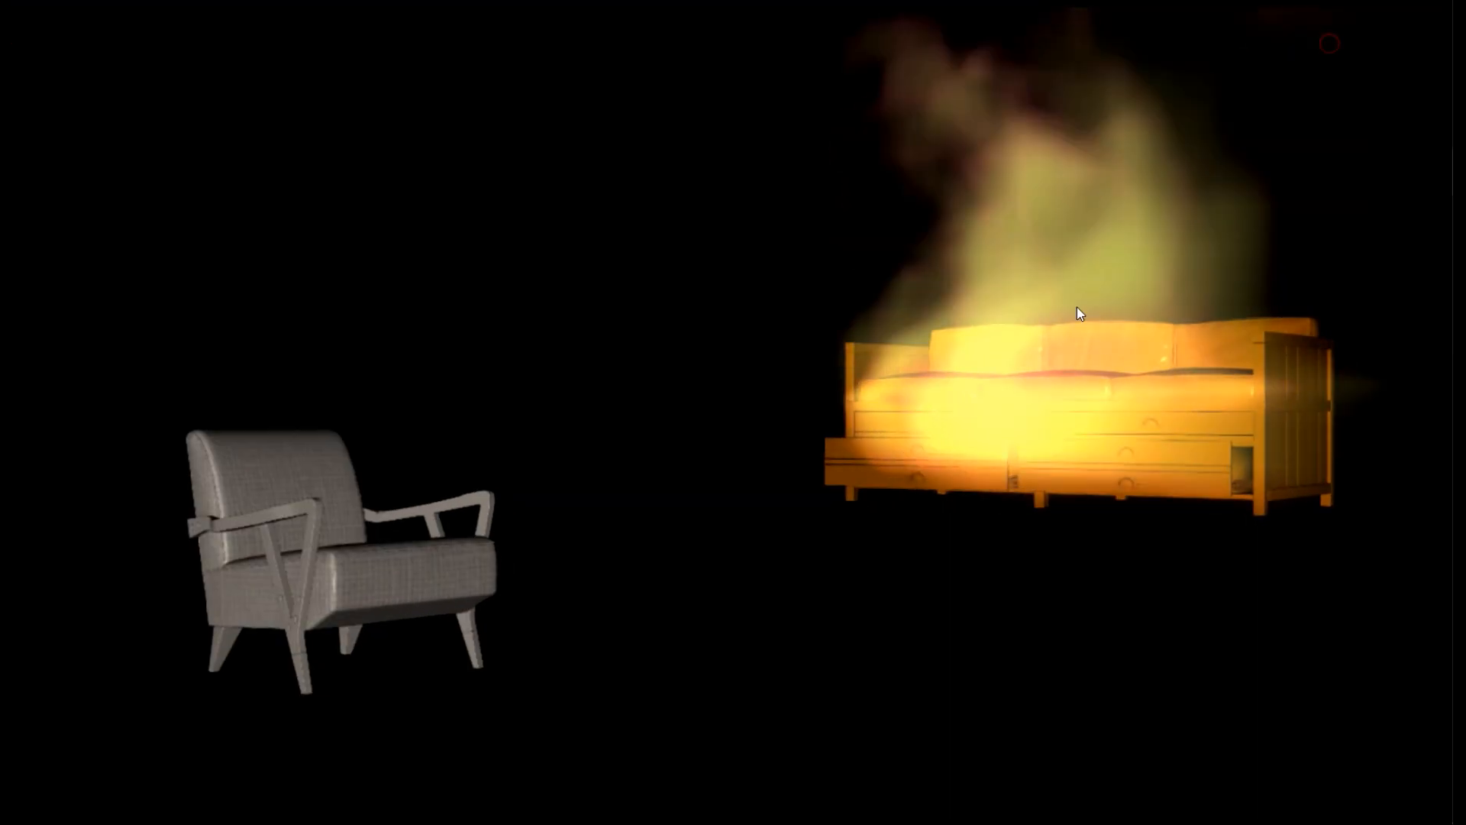
pyautogui.click(948, 608)
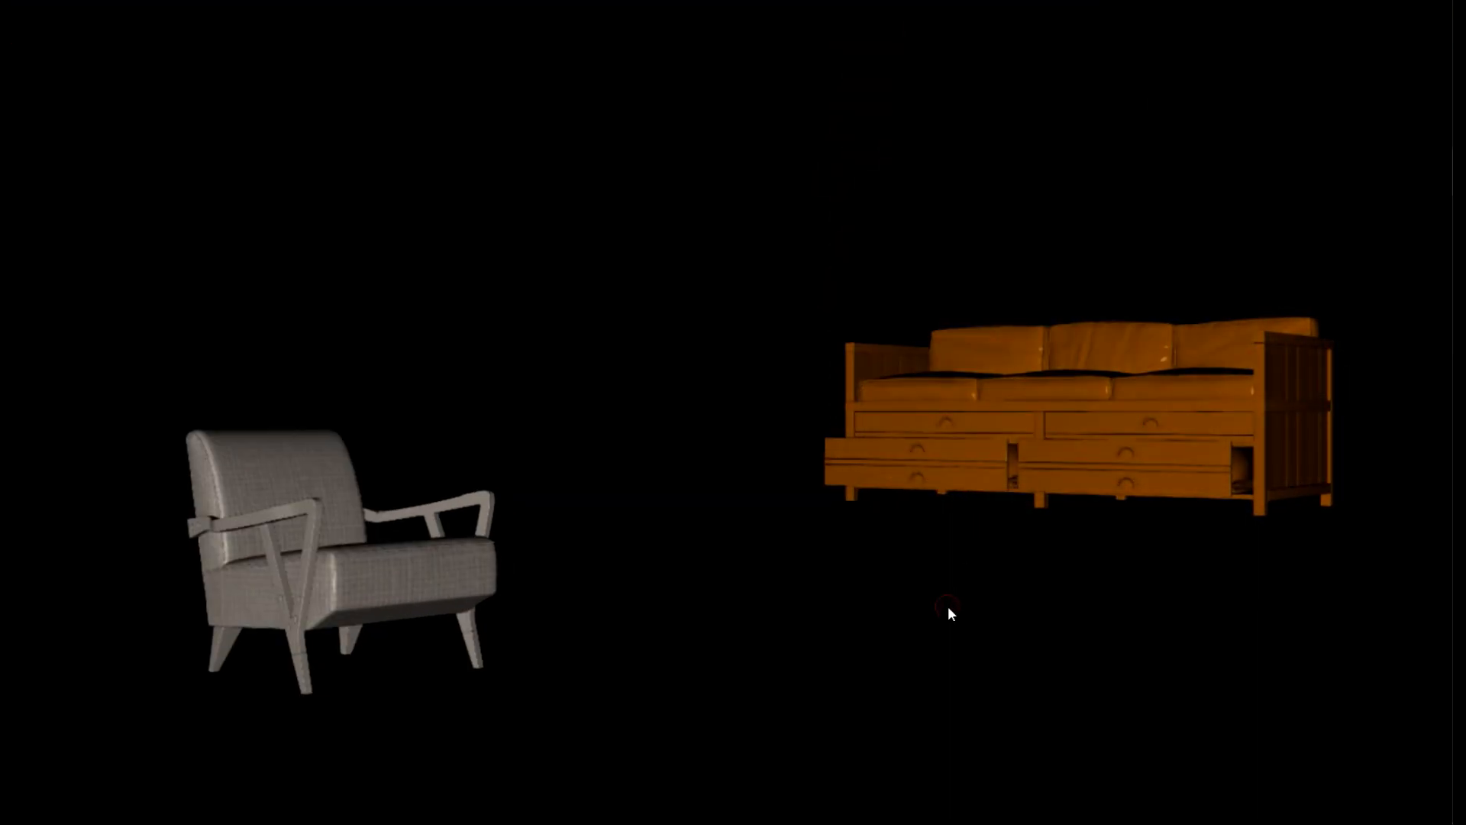
pyautogui.click(336, 533)
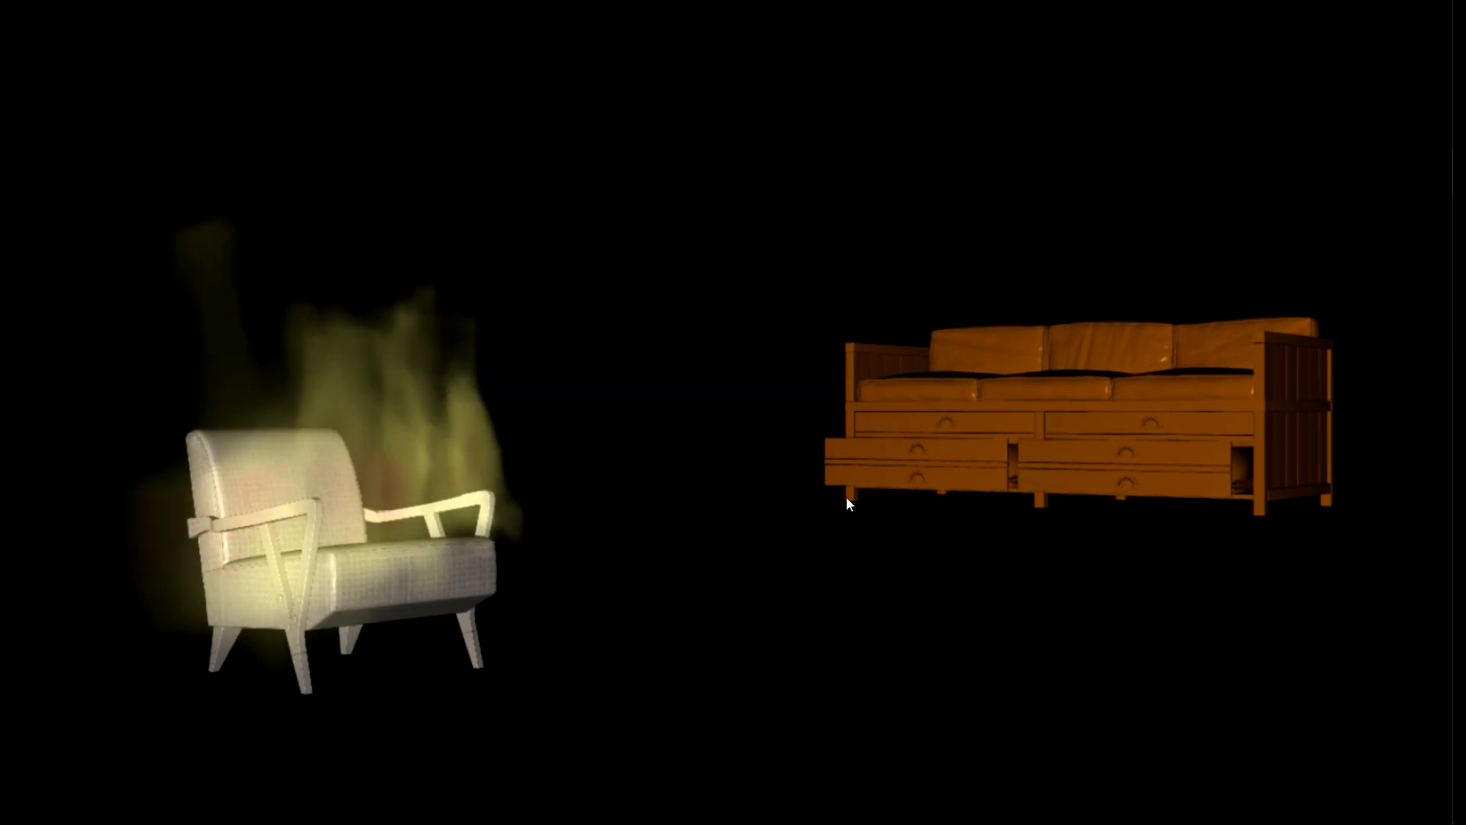
pyautogui.click(1010, 455)
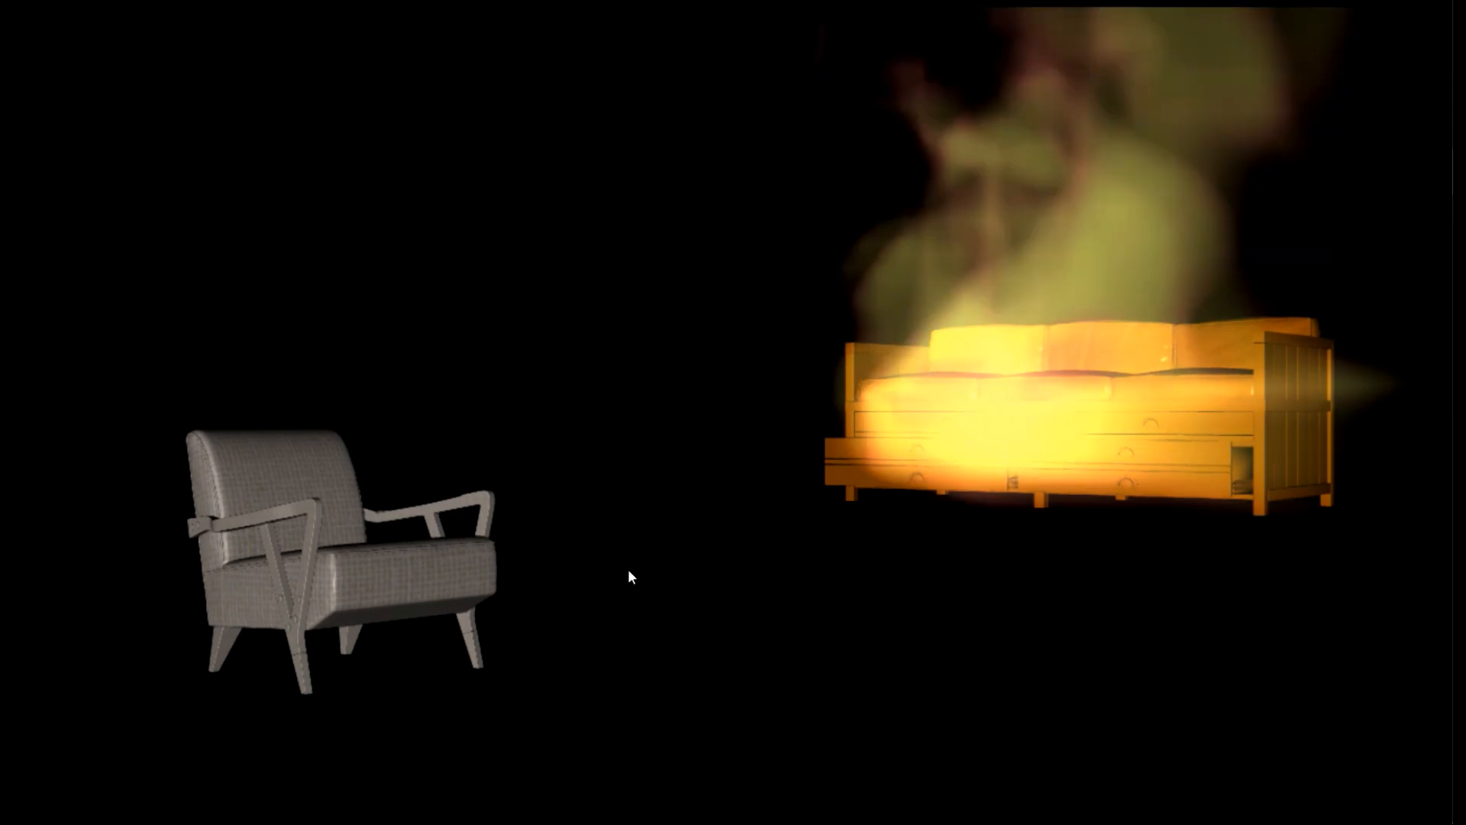
pyautogui.click(431, 568)
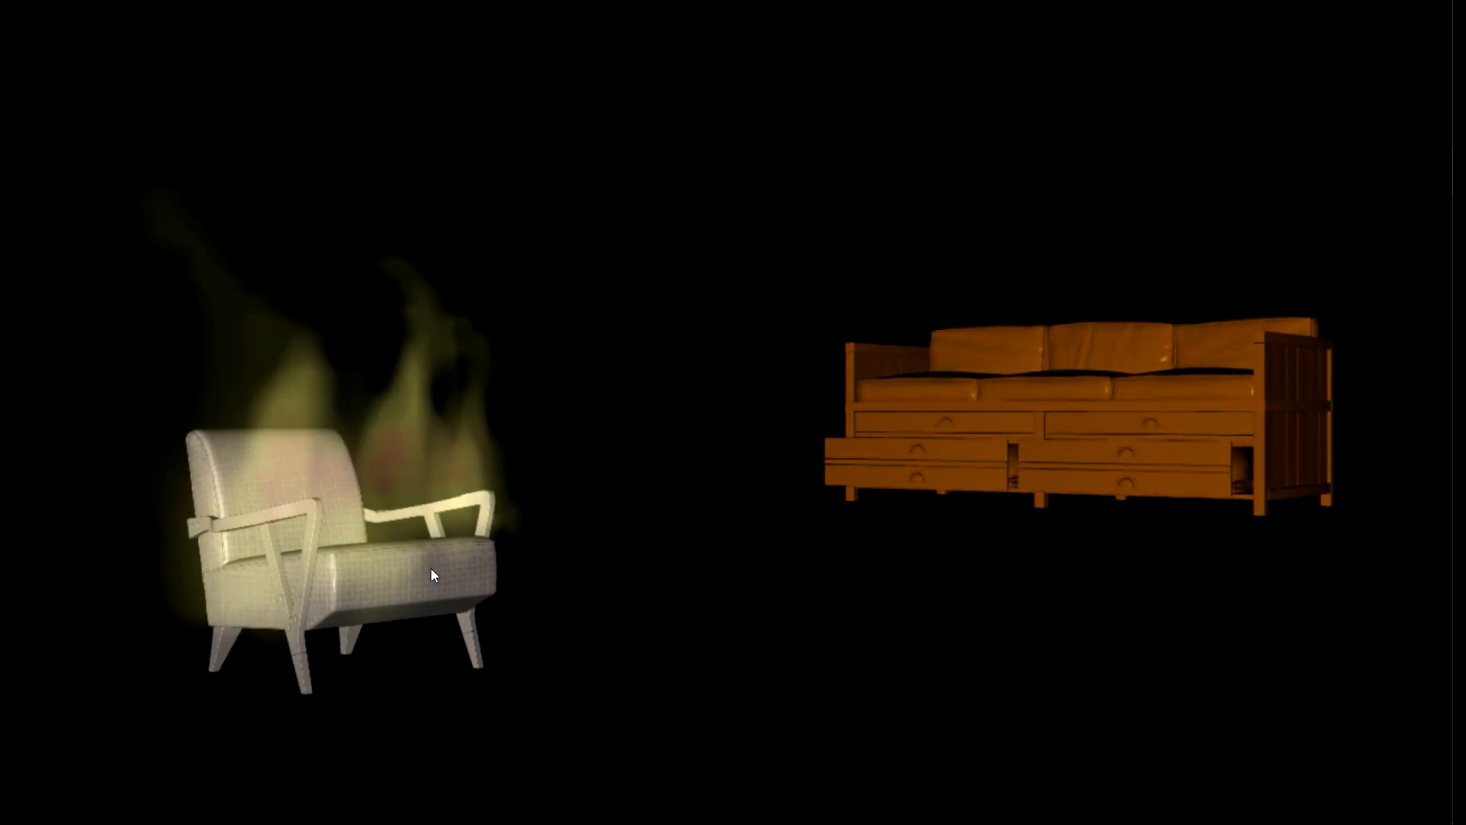
pyautogui.click(799, 612)
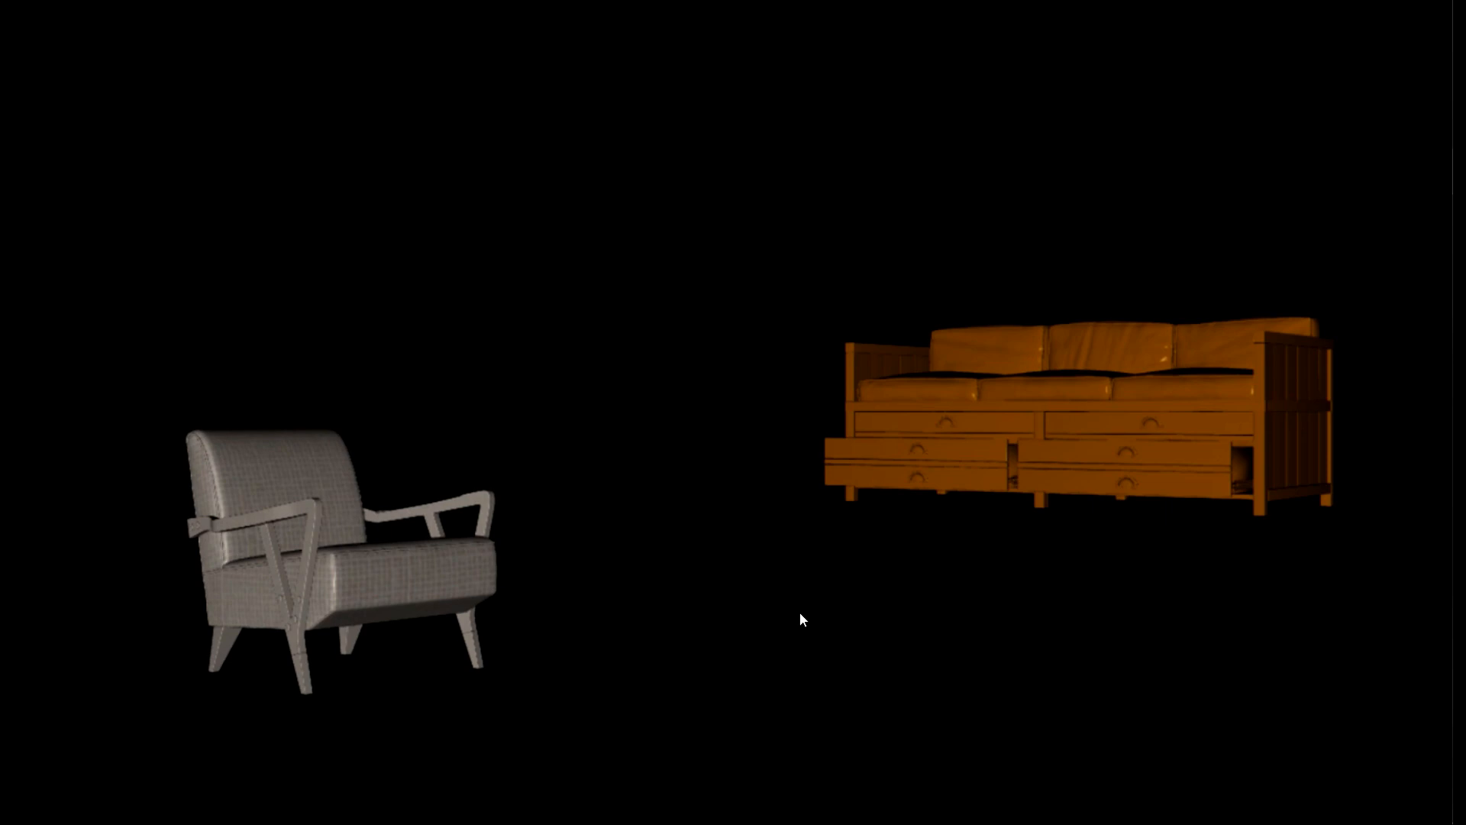
pyautogui.press('Escape')
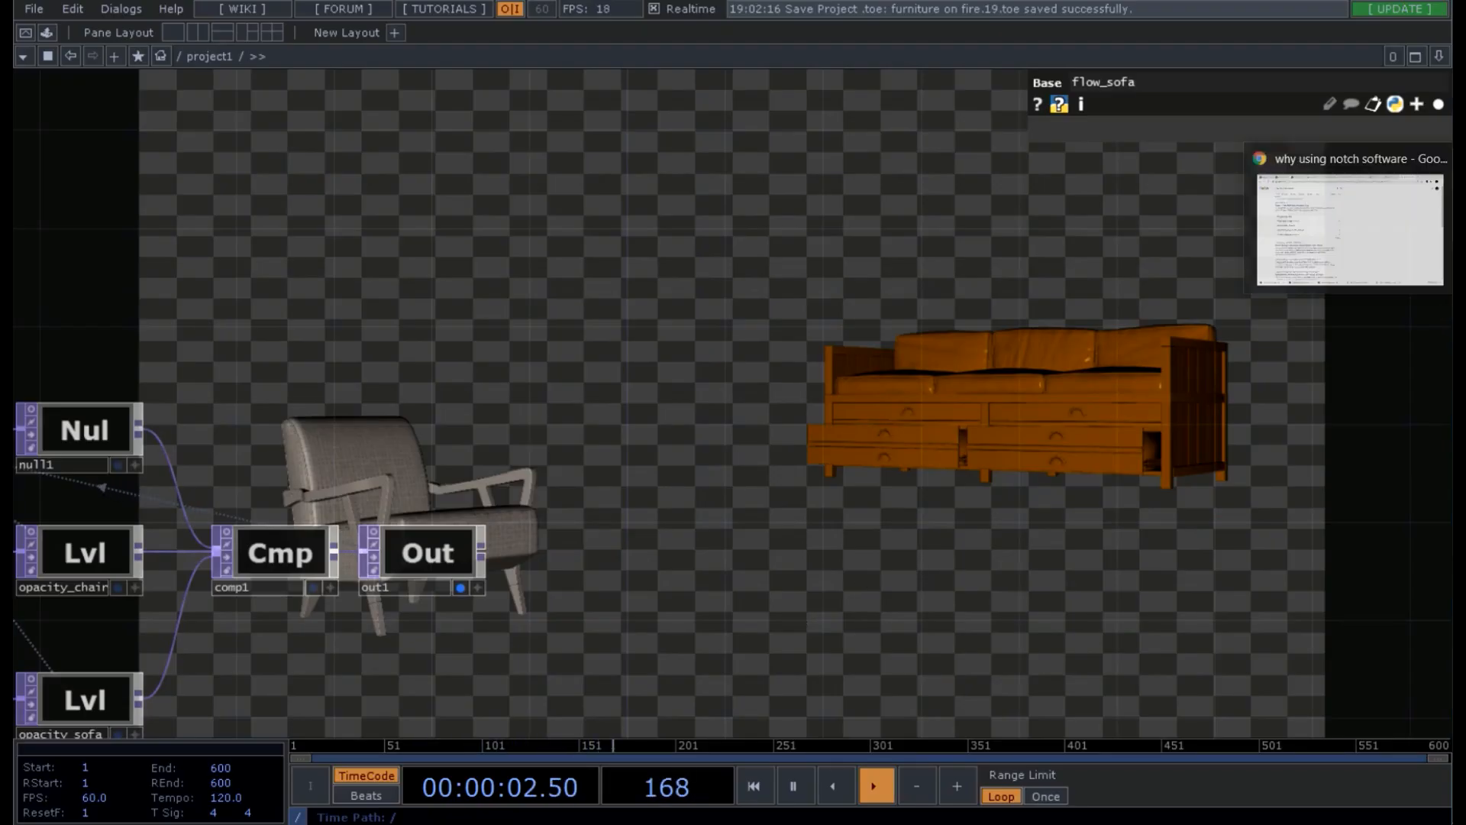
# - Switch to the new TouchDesigner project, delete all the default operators and close the Palette
pyautogui.moveTo(1458, 172)
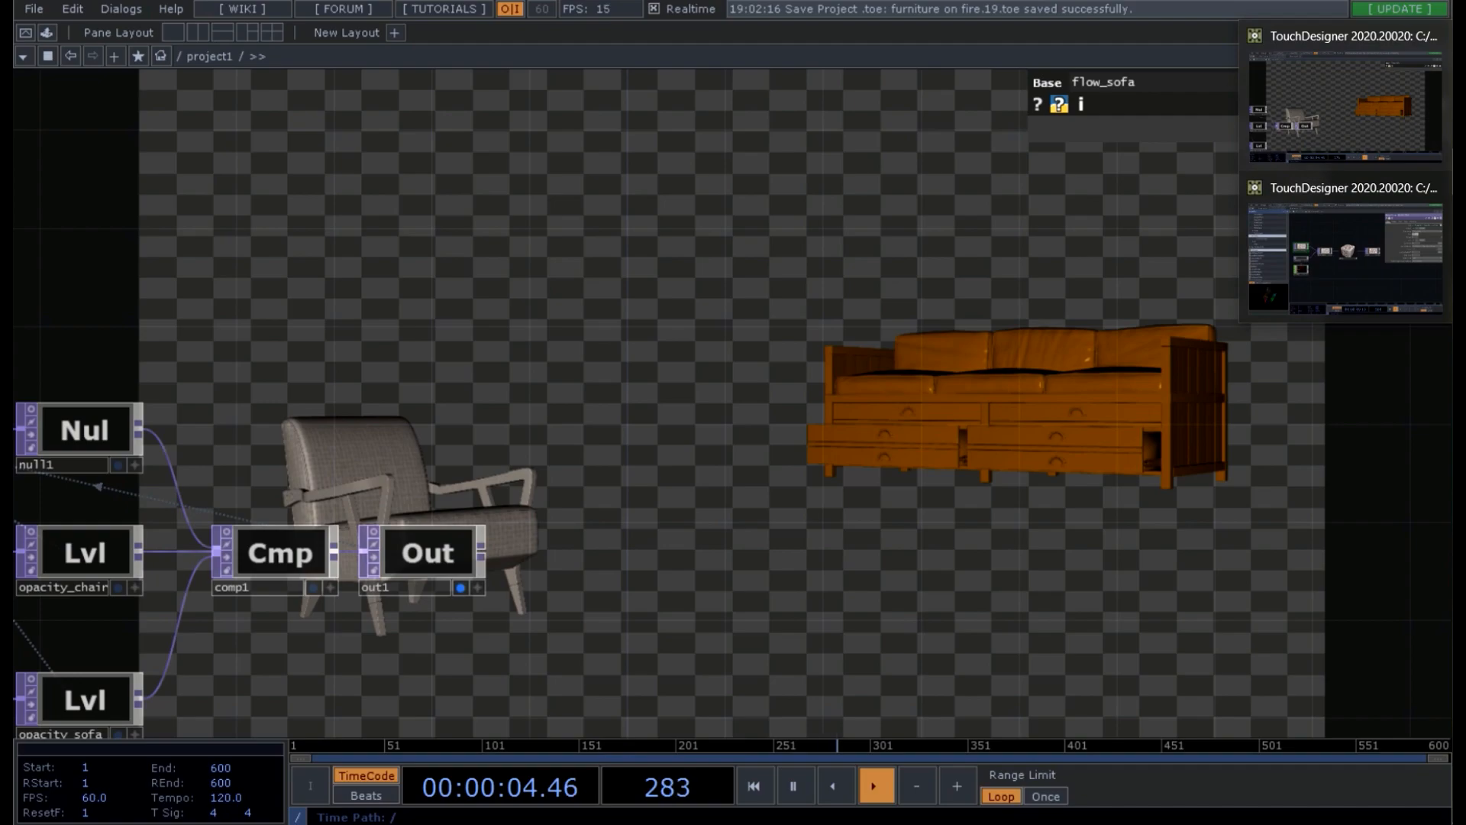
pyautogui.click(1344, 252)
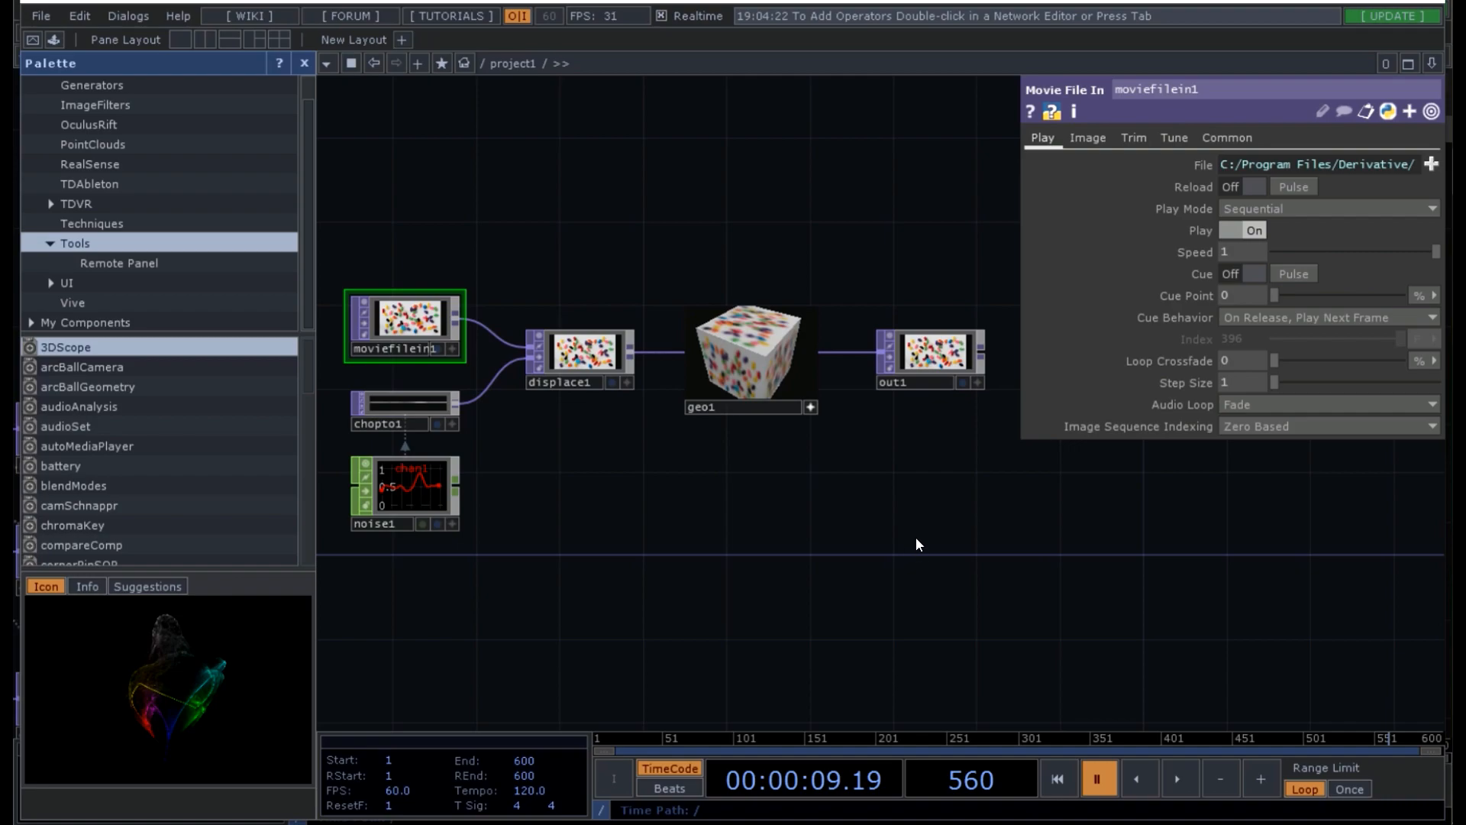
pyautogui.press('space')
pyautogui.moveTo(977, 552); pyautogui.dragTo(382, 250, button='right')
pyautogui.press('Delete')
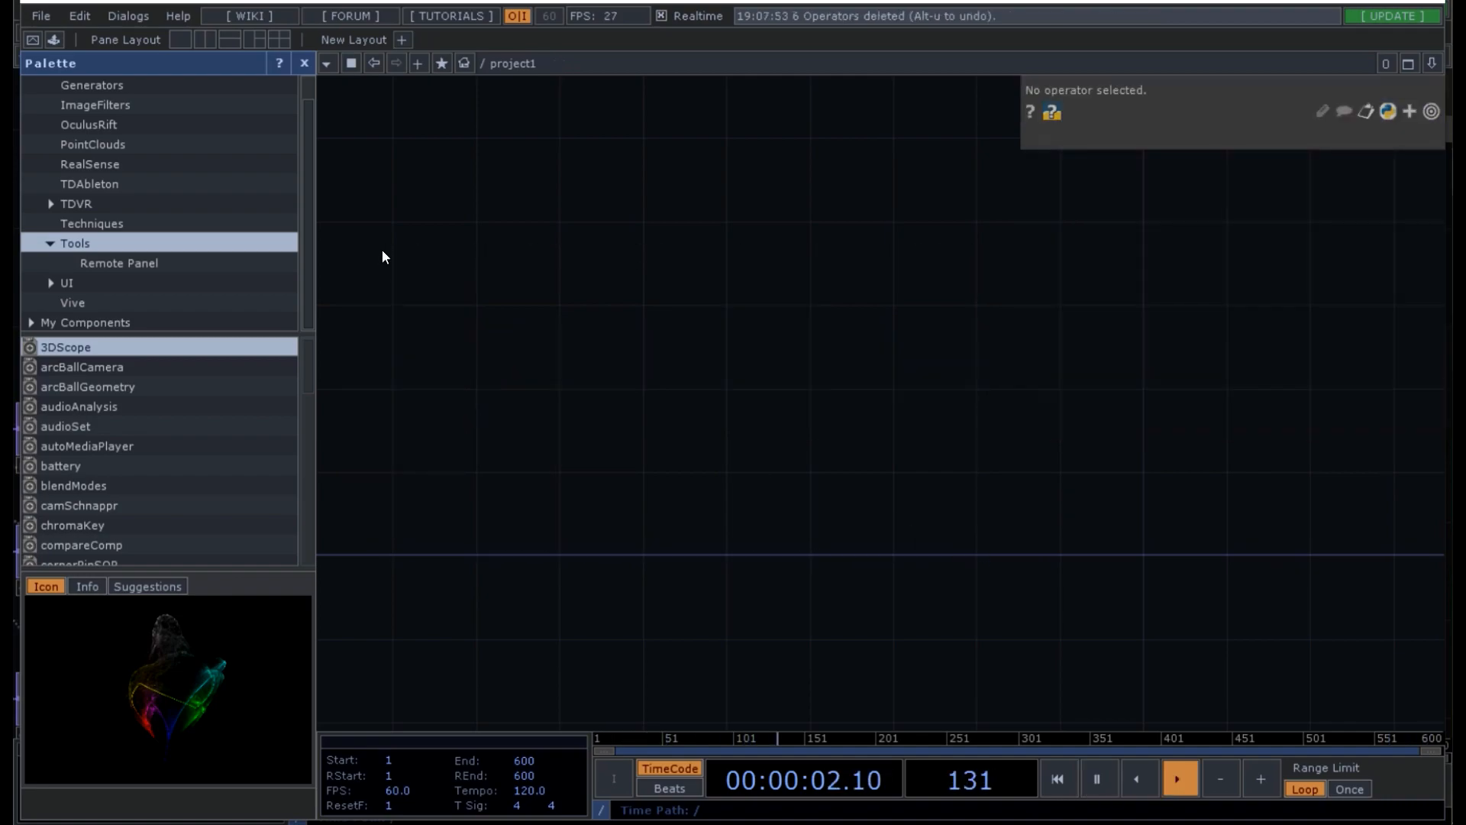
pyautogui.click(303, 64)
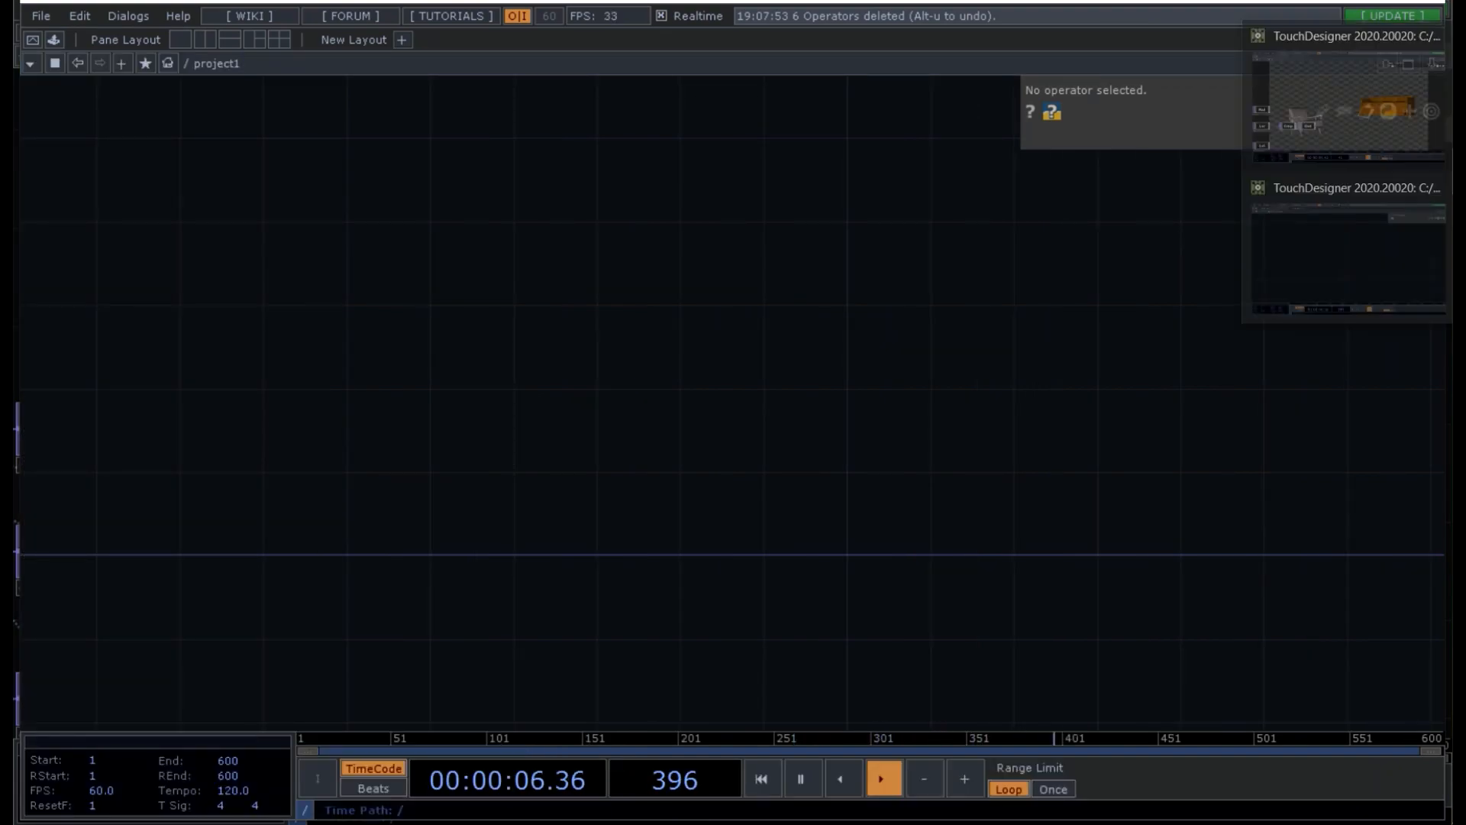
# - Switch back to the finished furniture fire project to review its network
pyautogui.click(1391, 130)
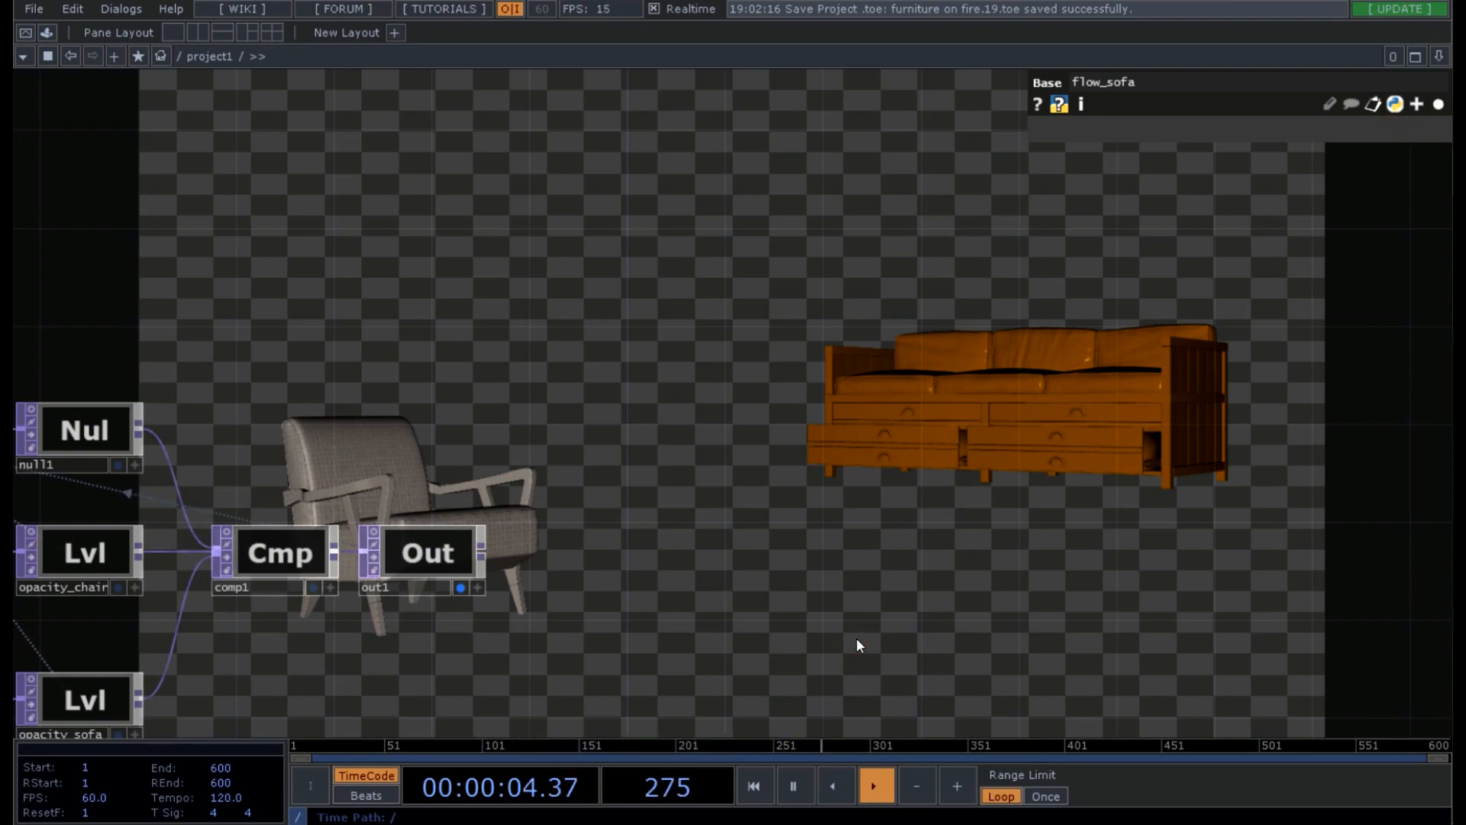
# - In the new project's empty network, add a Base component and name it scene
pyautogui.press('space')
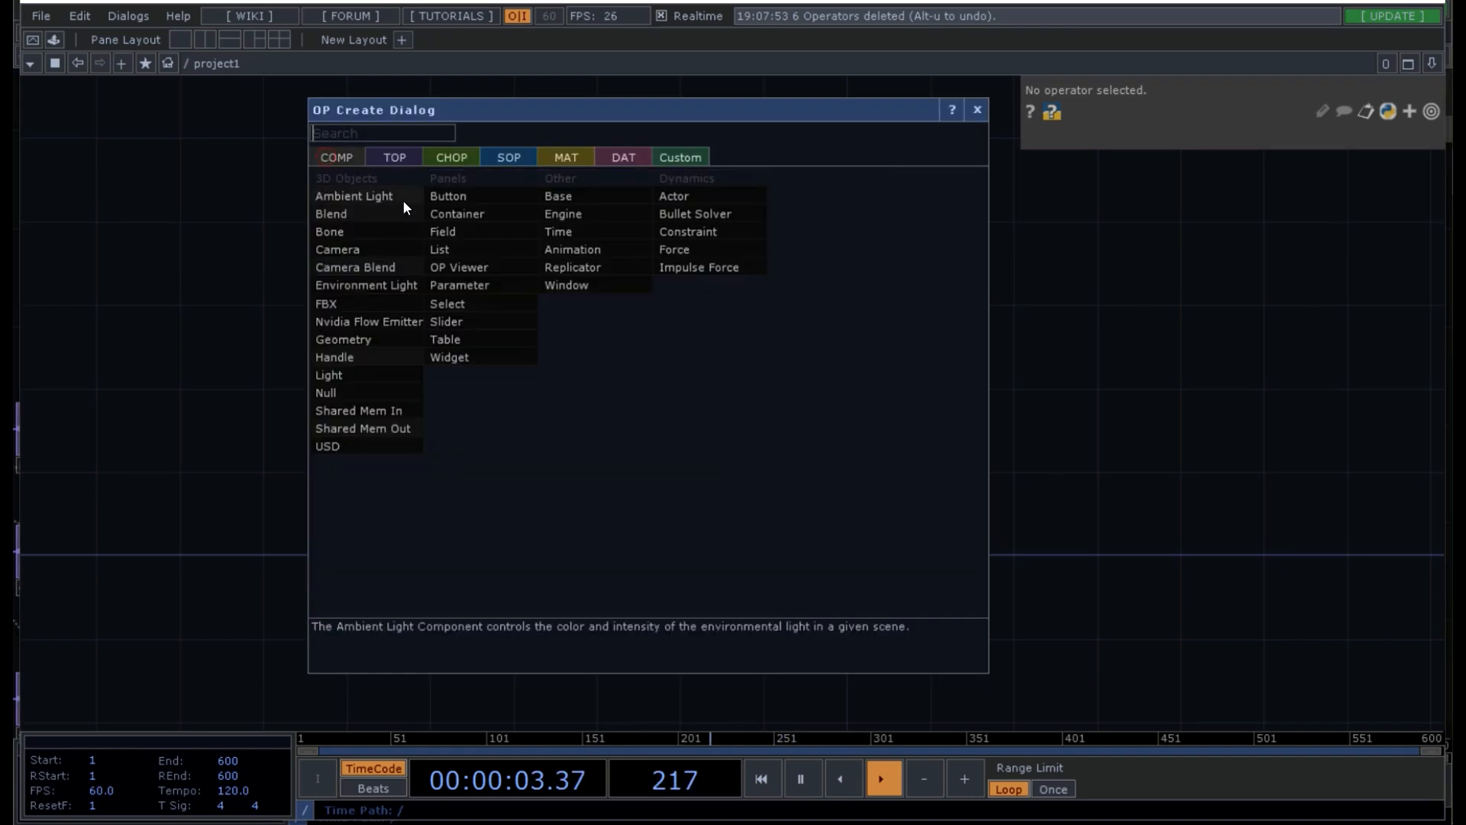
pyautogui.press('Escape')
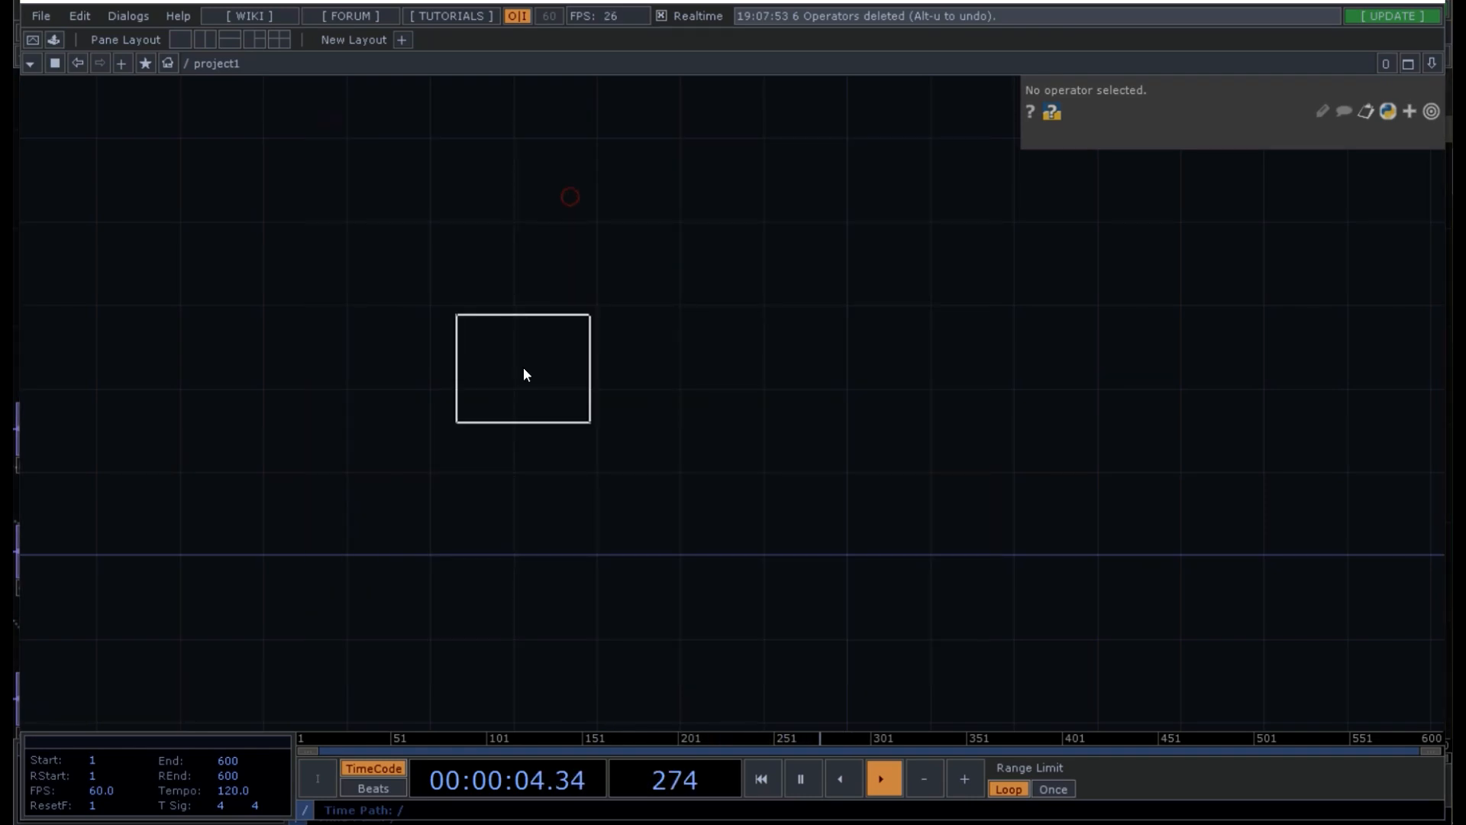
pyautogui.click(515, 376)
pyautogui.press('BackSpace')
pyautogui.press('BackSpace')
pyautogui.press('BackSpace')
pyautogui.press('BackSpace')
pyautogui.write('scene')
pyautogui.press('Return')
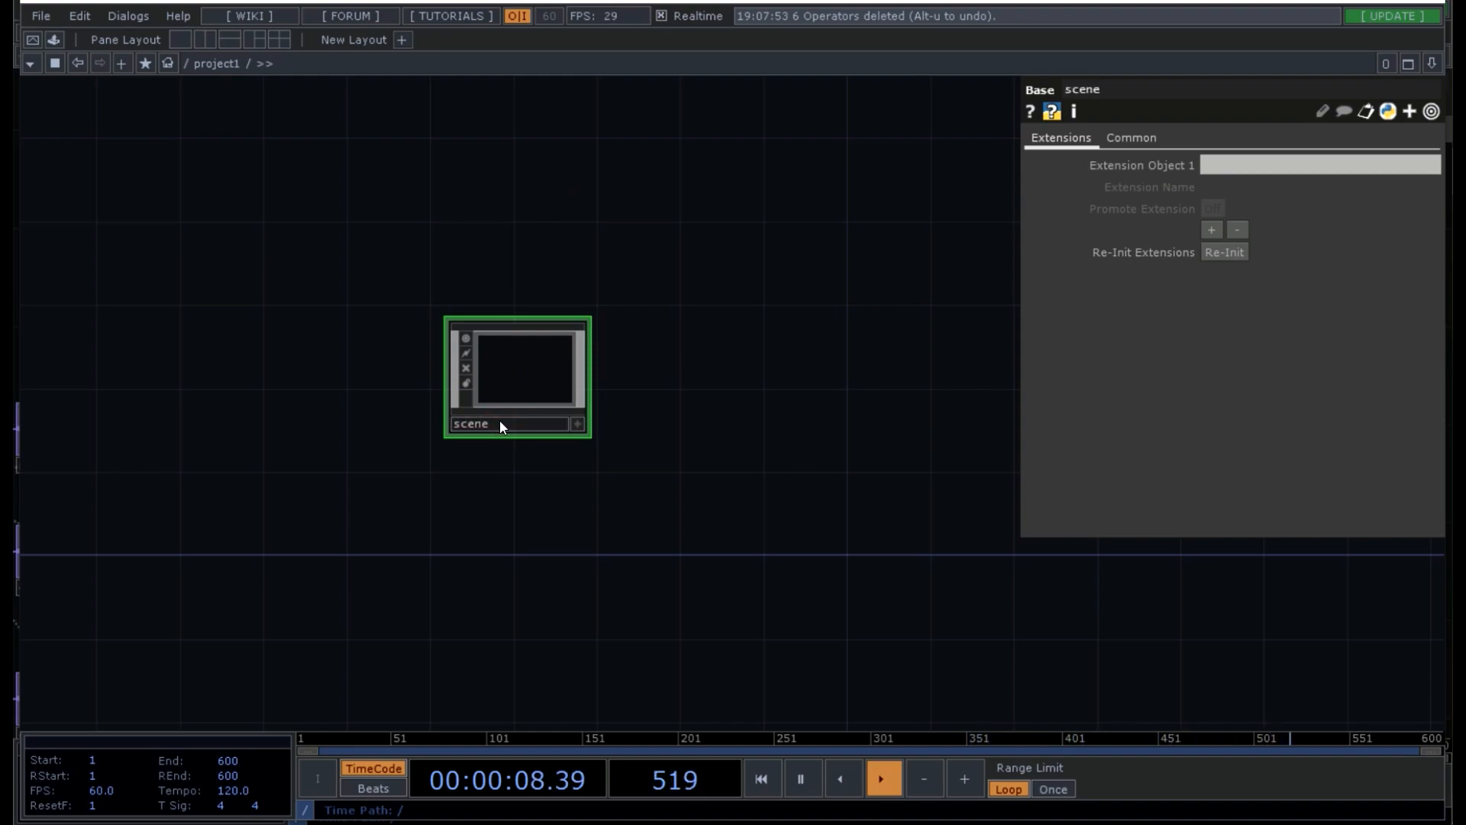
# - Enter the scene component, add a Geometry component and paste a duplicate of it below
pyautogui.press('i')
pyautogui.press('Tab')
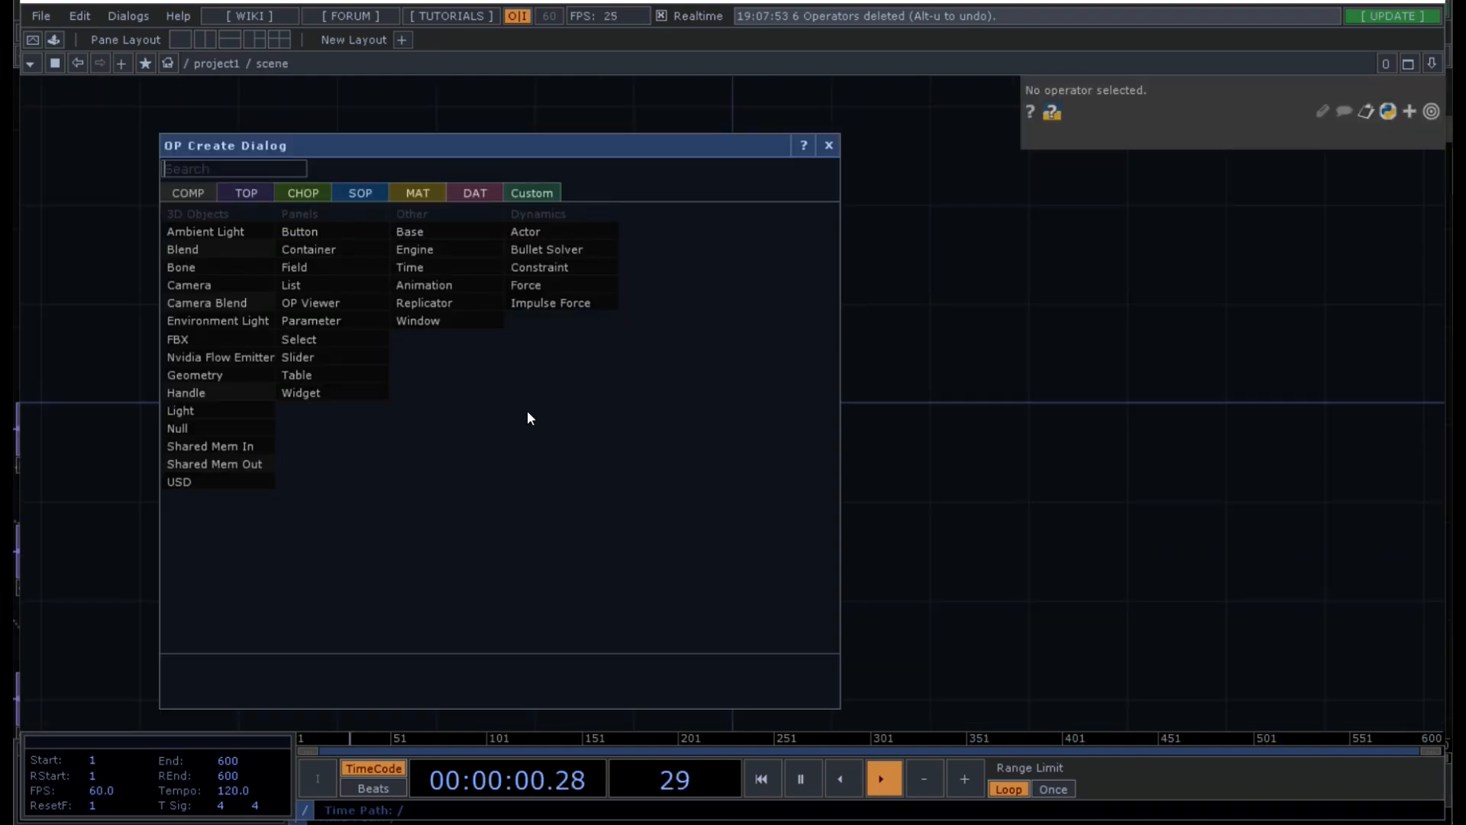
pyautogui.press('Escape')
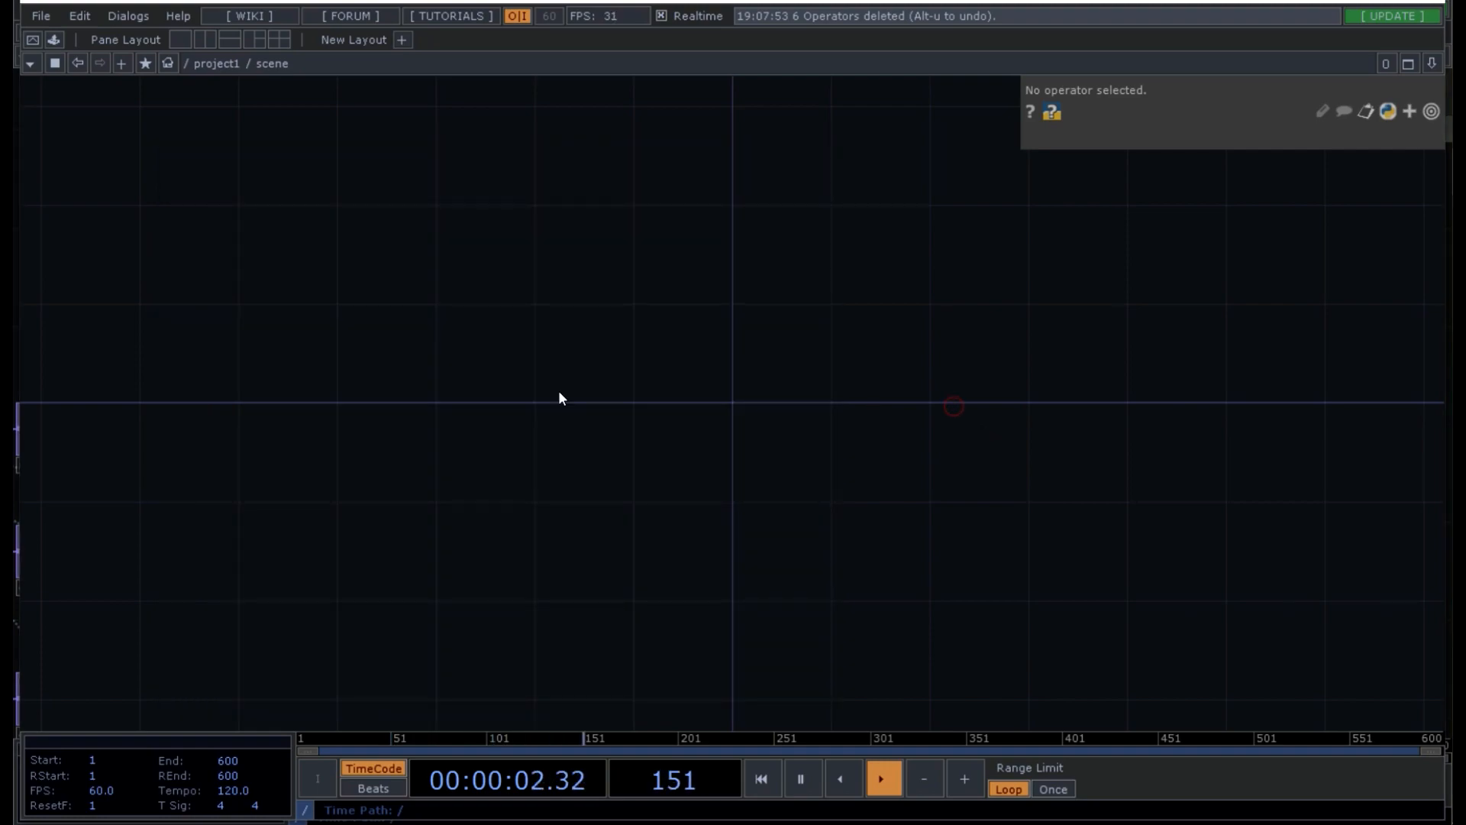
pyautogui.press('Tab')
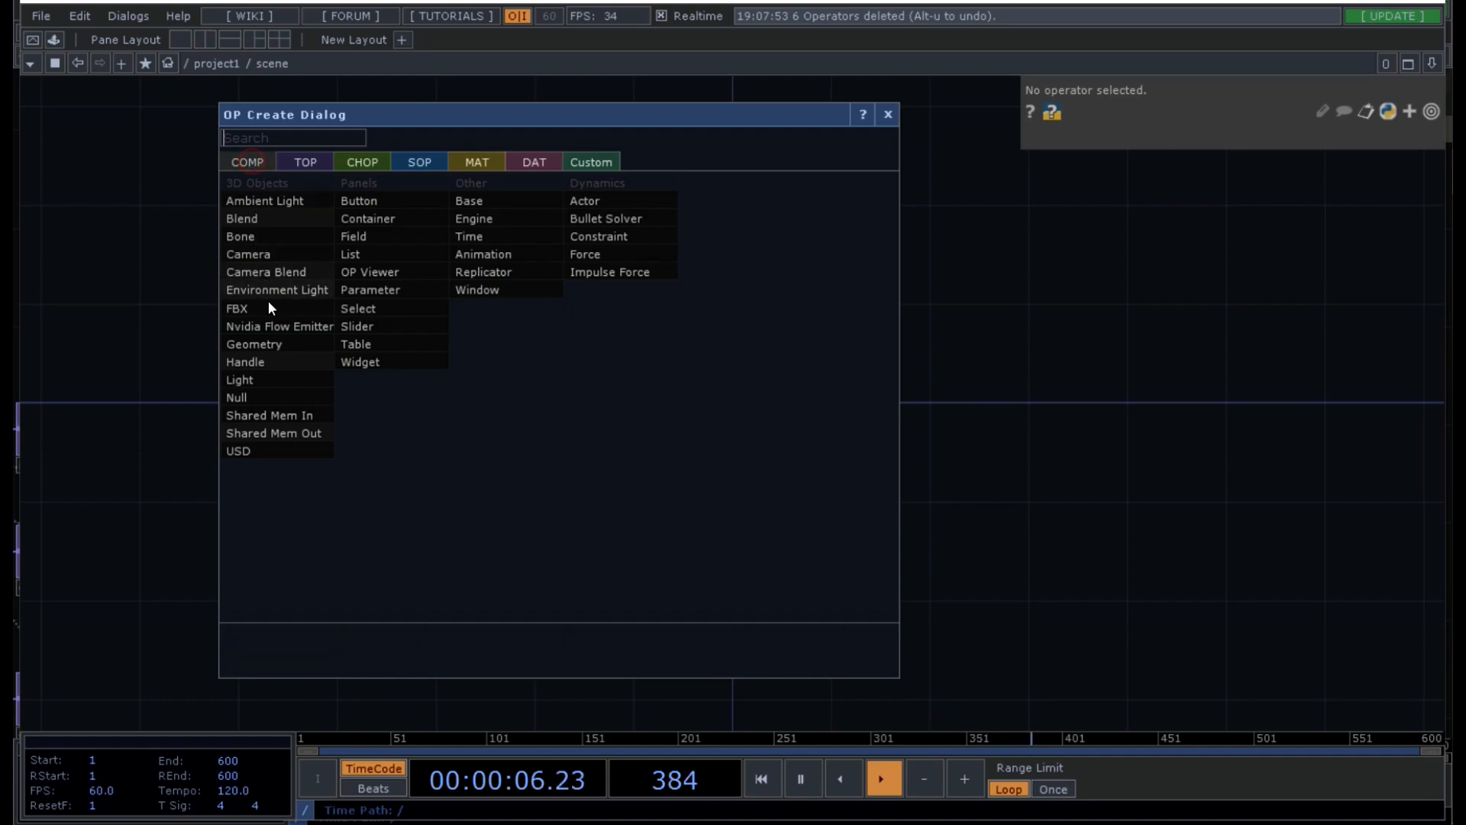
pyautogui.click(271, 343)
pyautogui.click(600, 220)
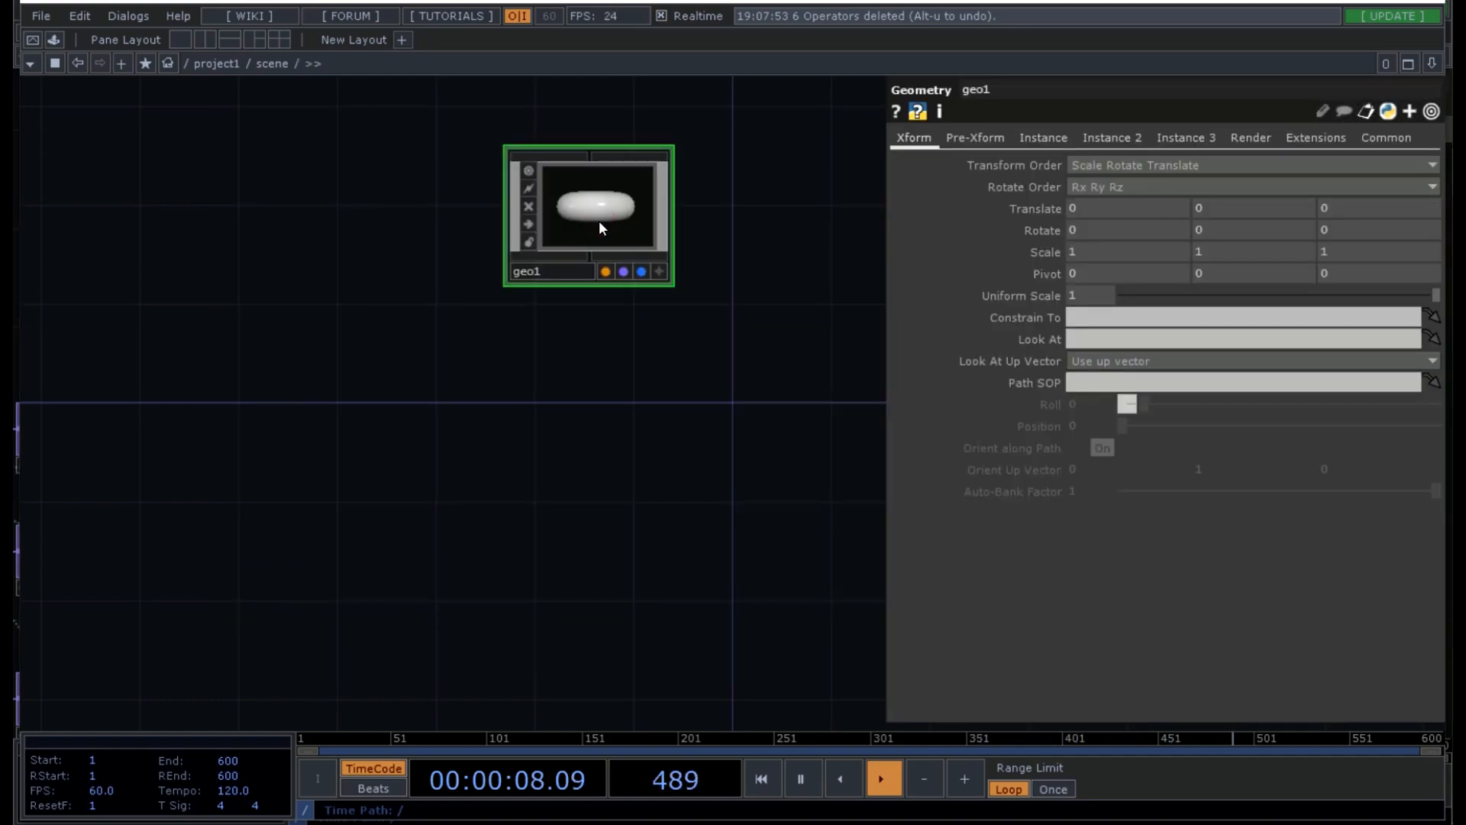
pyautogui.hotkey('ctrl', 'c')
pyautogui.hotkey('ctrl', 'v')
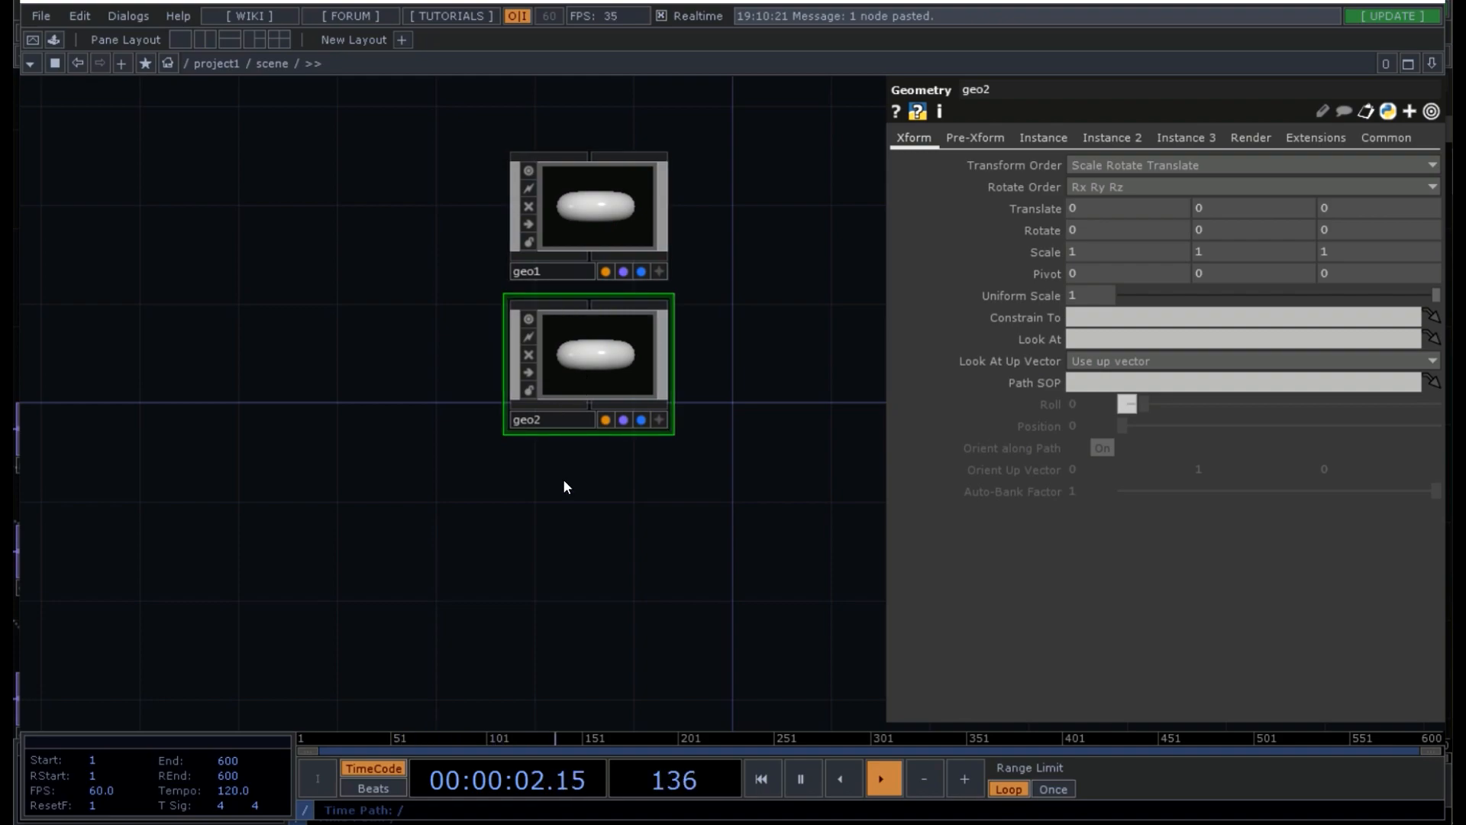
# - Add a Camera component below the geometries and paste a duplicate of it underneath
pyautogui.press('Tab')
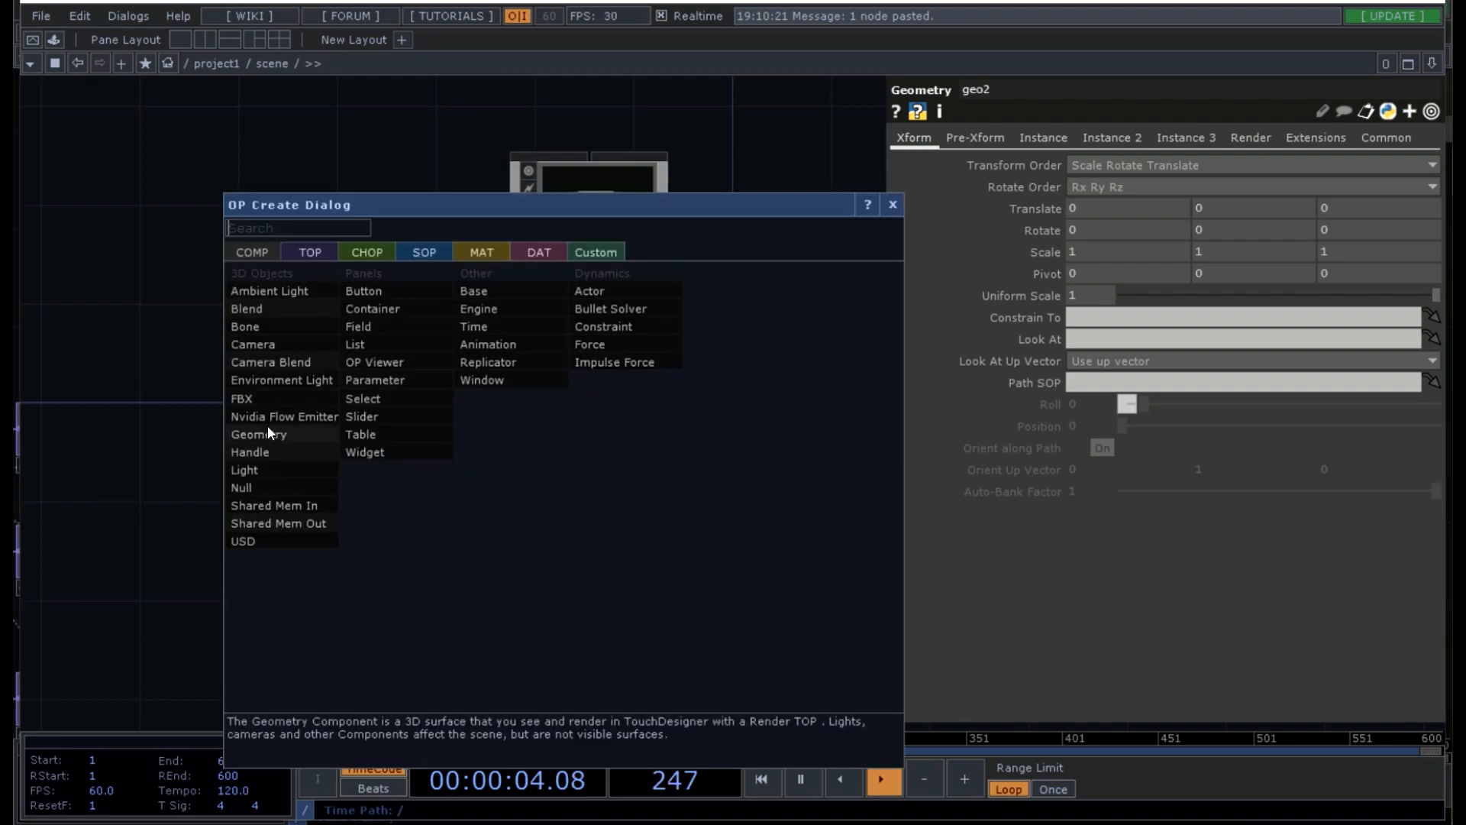
pyautogui.click(249, 342)
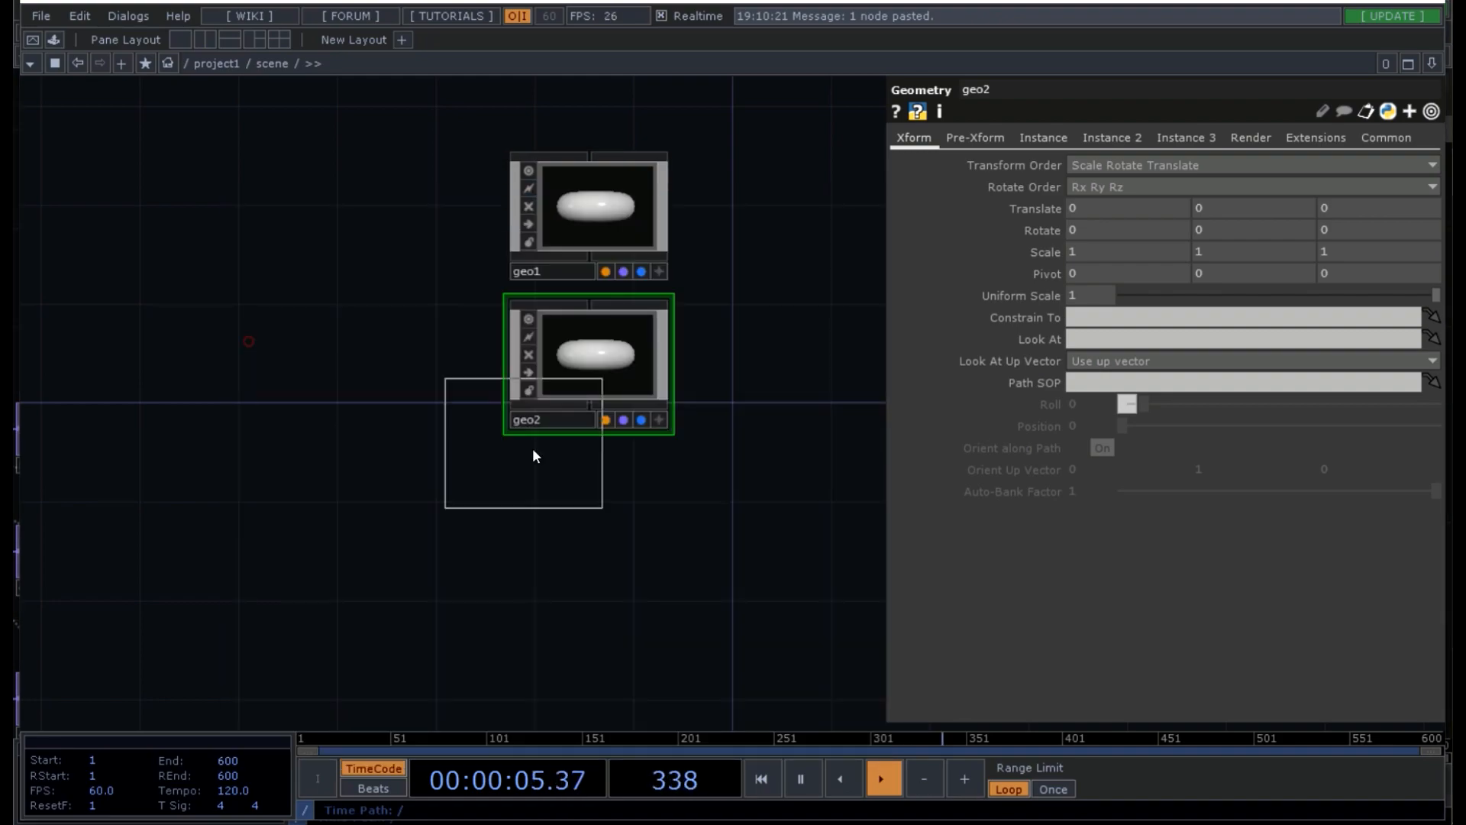
pyautogui.click(577, 512)
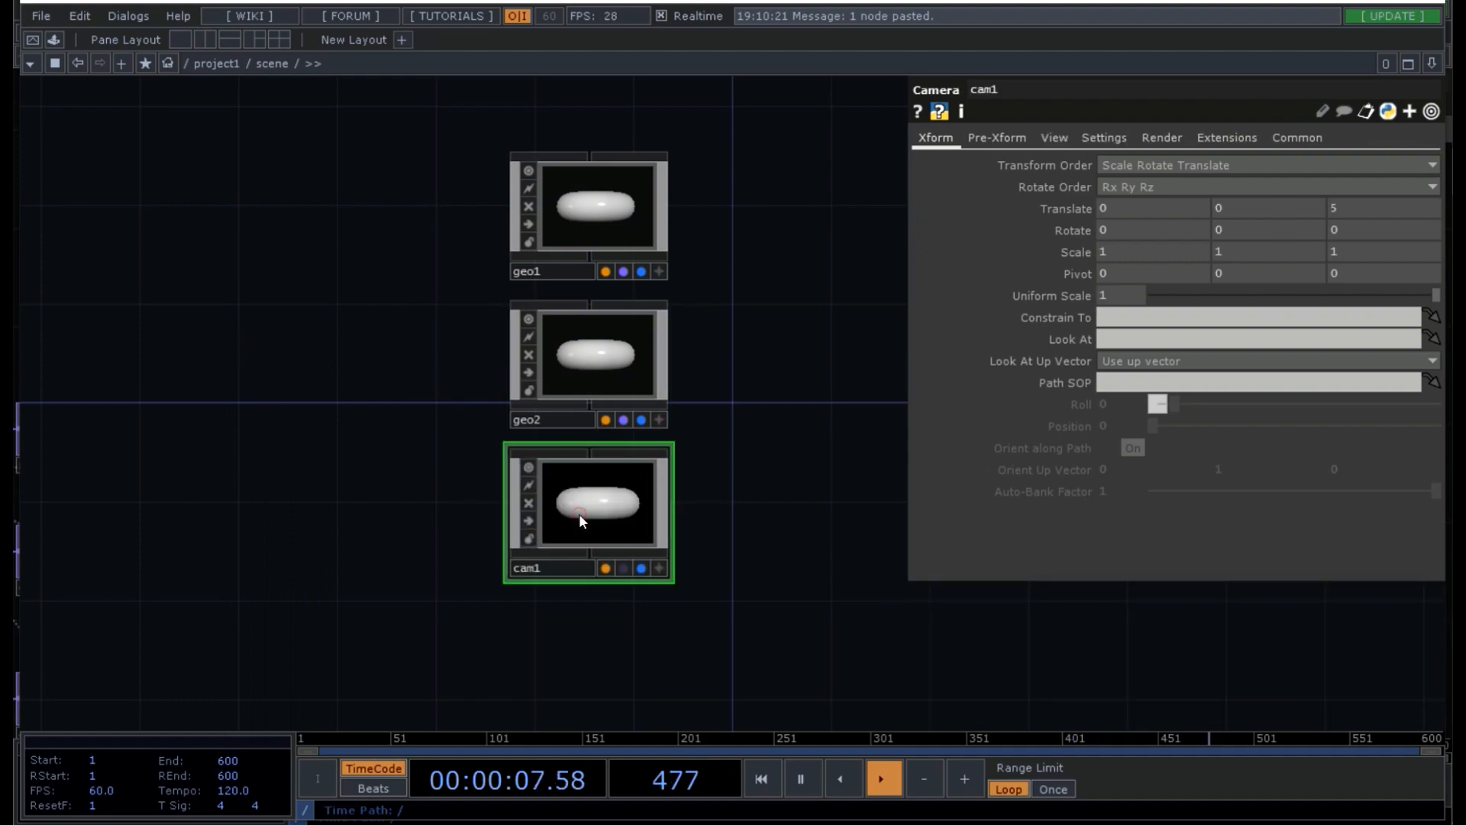
pyautogui.hotkey('ctrl', 'v')
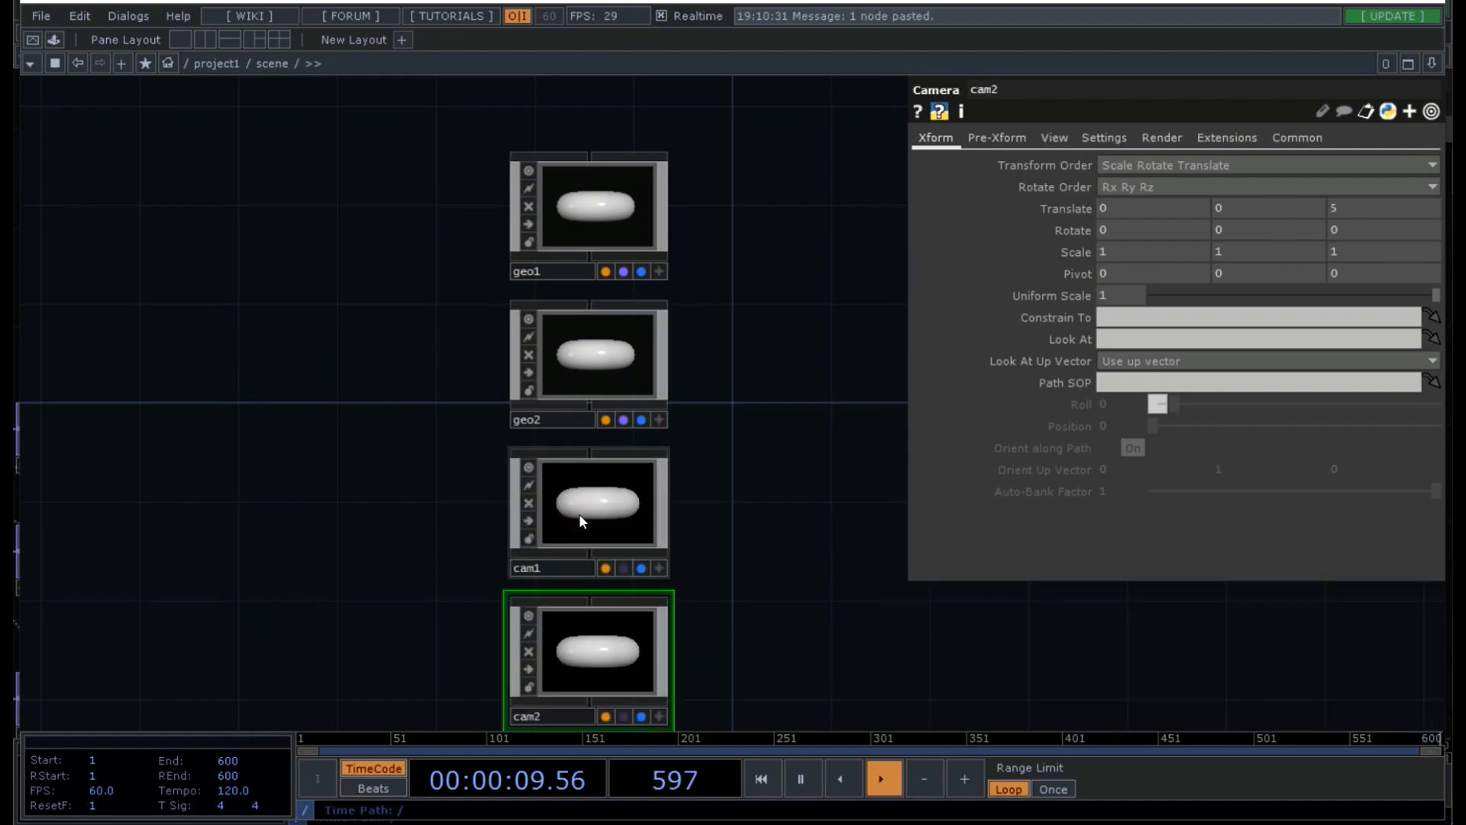
# - Add a Light component to the scene network
pyautogui.press('Tab')
pyautogui.click(304, 502)
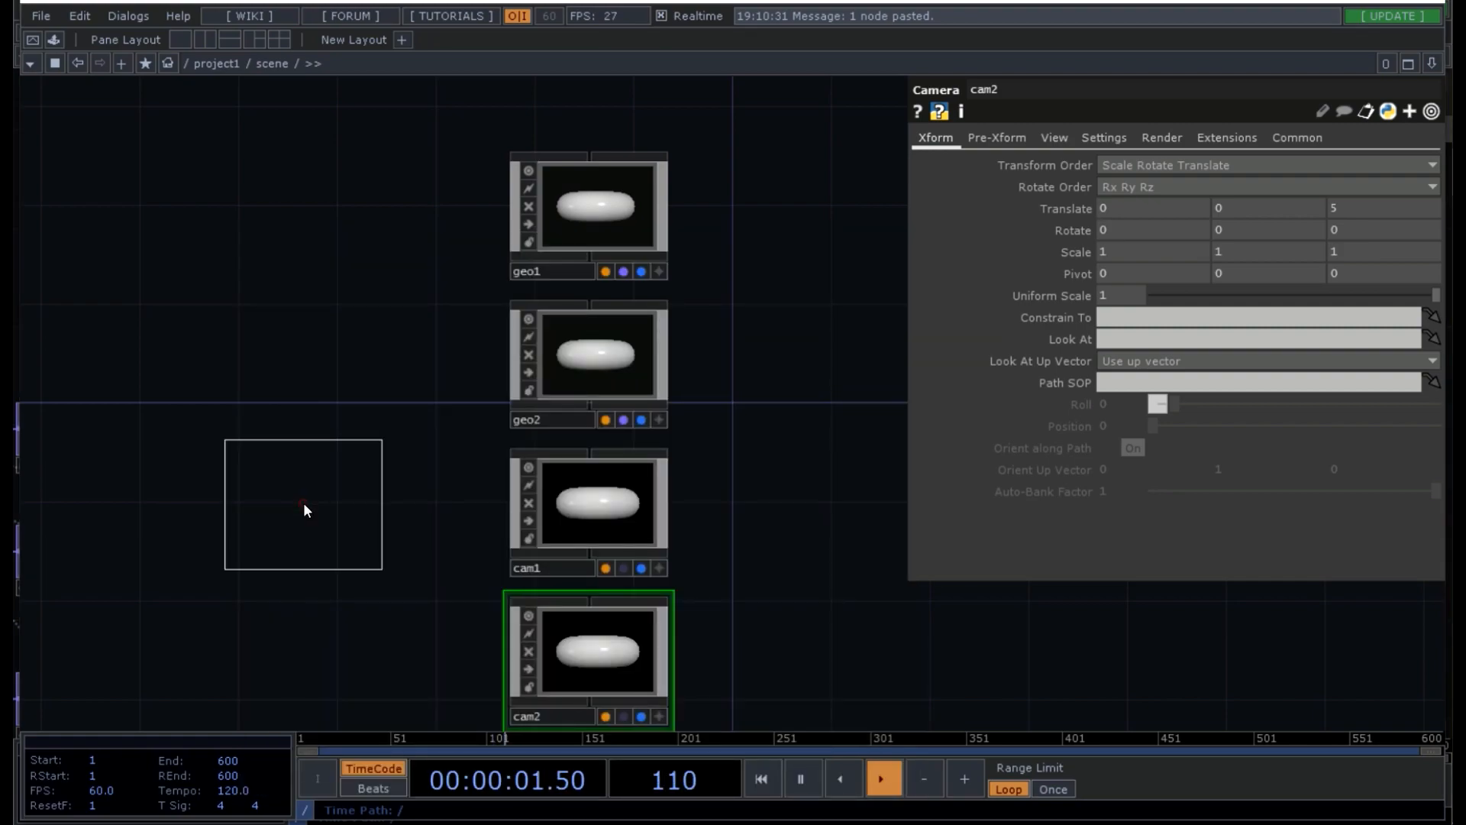
pyautogui.click(304, 503)
pyautogui.moveTo(415, 275); pyautogui.dragTo(416, 528)
pyautogui.moveTo(275, 276); pyautogui.dragTo(556, 523)
pyautogui.moveTo(836, 191); pyautogui.dragTo(775, 466)
# - Delete the default torus inside geo1 and return to the scene network
pyautogui.click(568, 246)
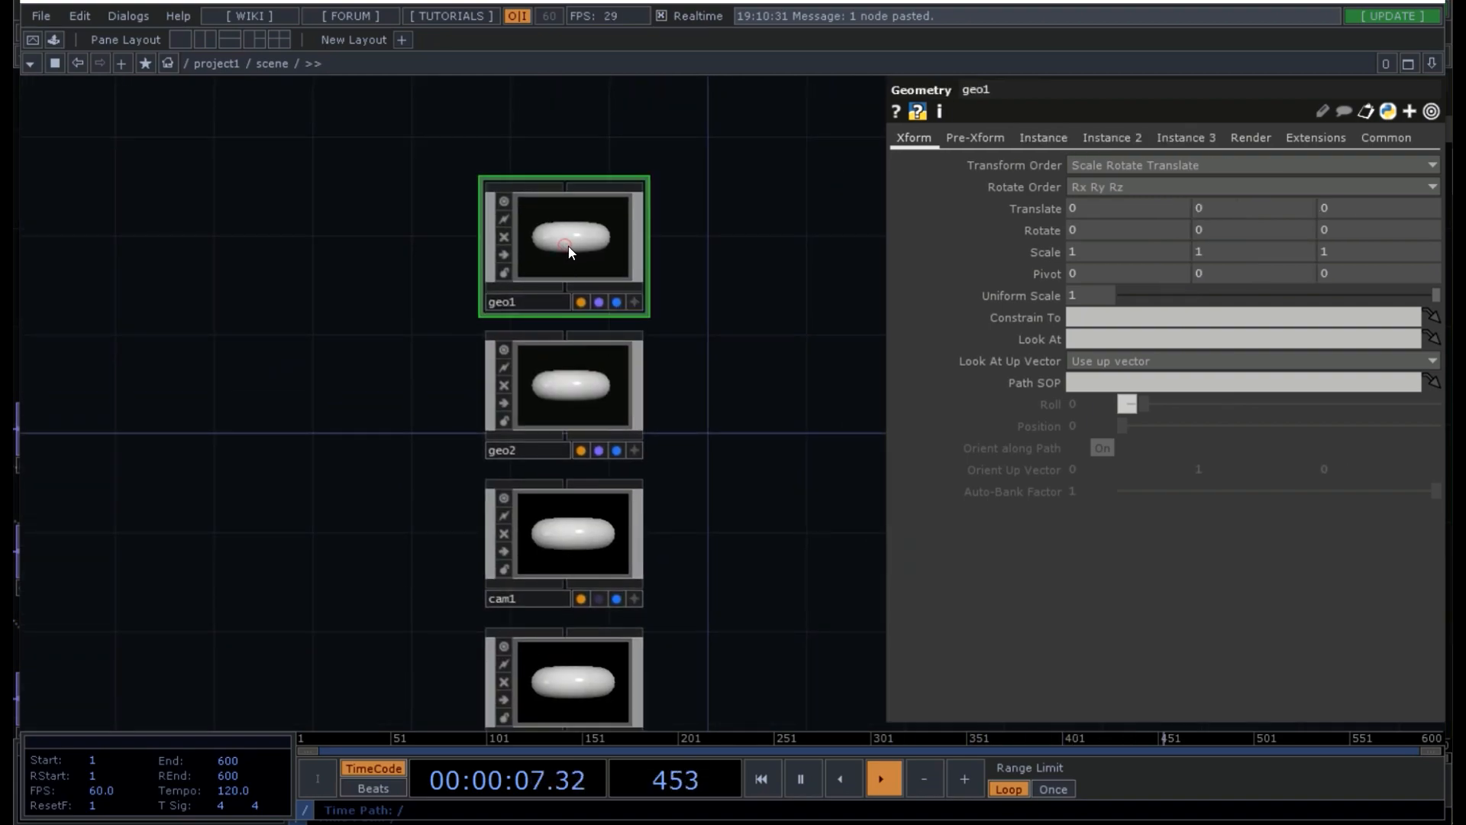
pyautogui.press('i')
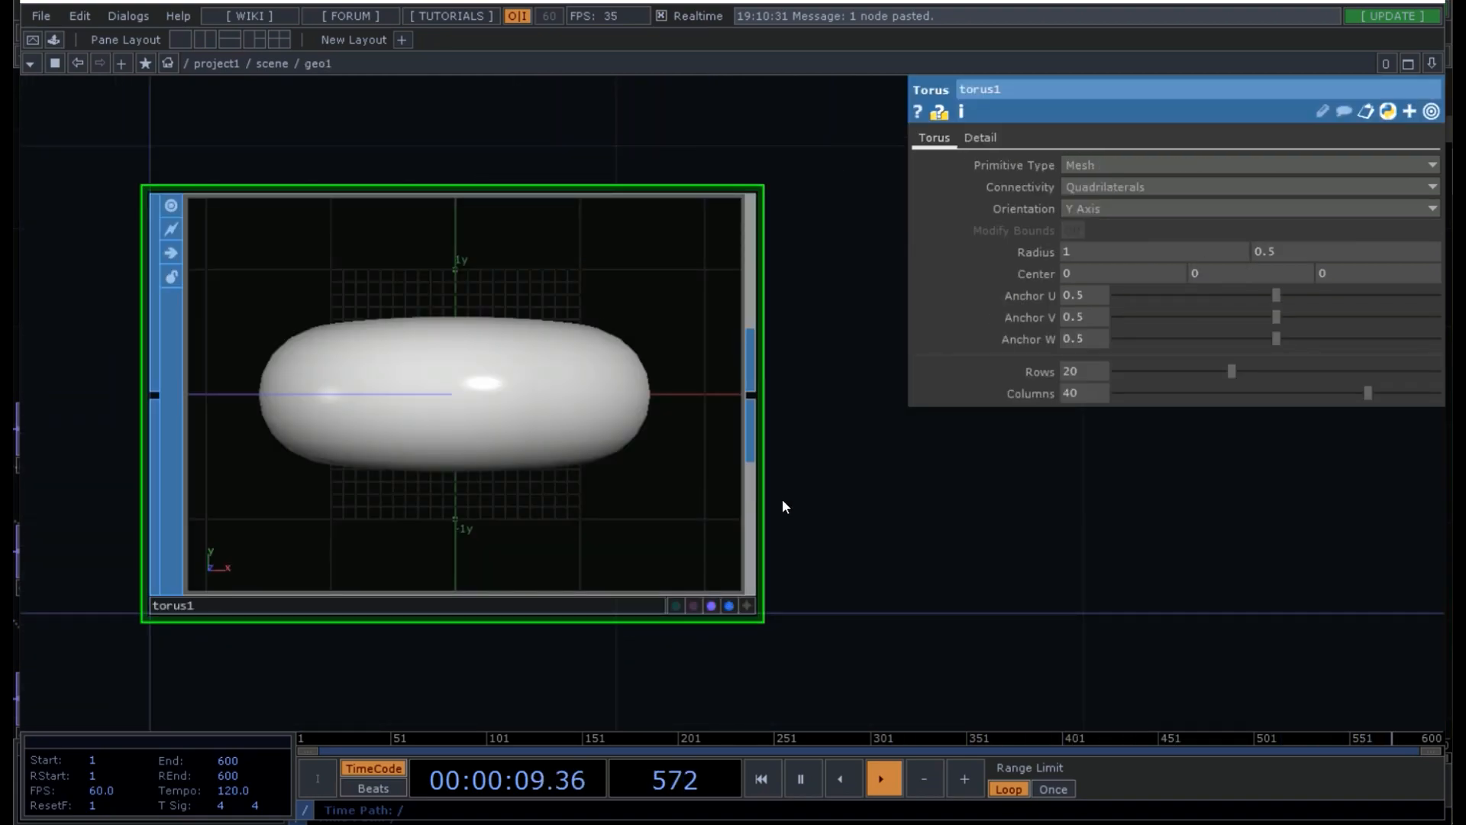
pyautogui.scroll(-3, 783, 502)
pyautogui.press('Delete')
pyautogui.press('Tab')
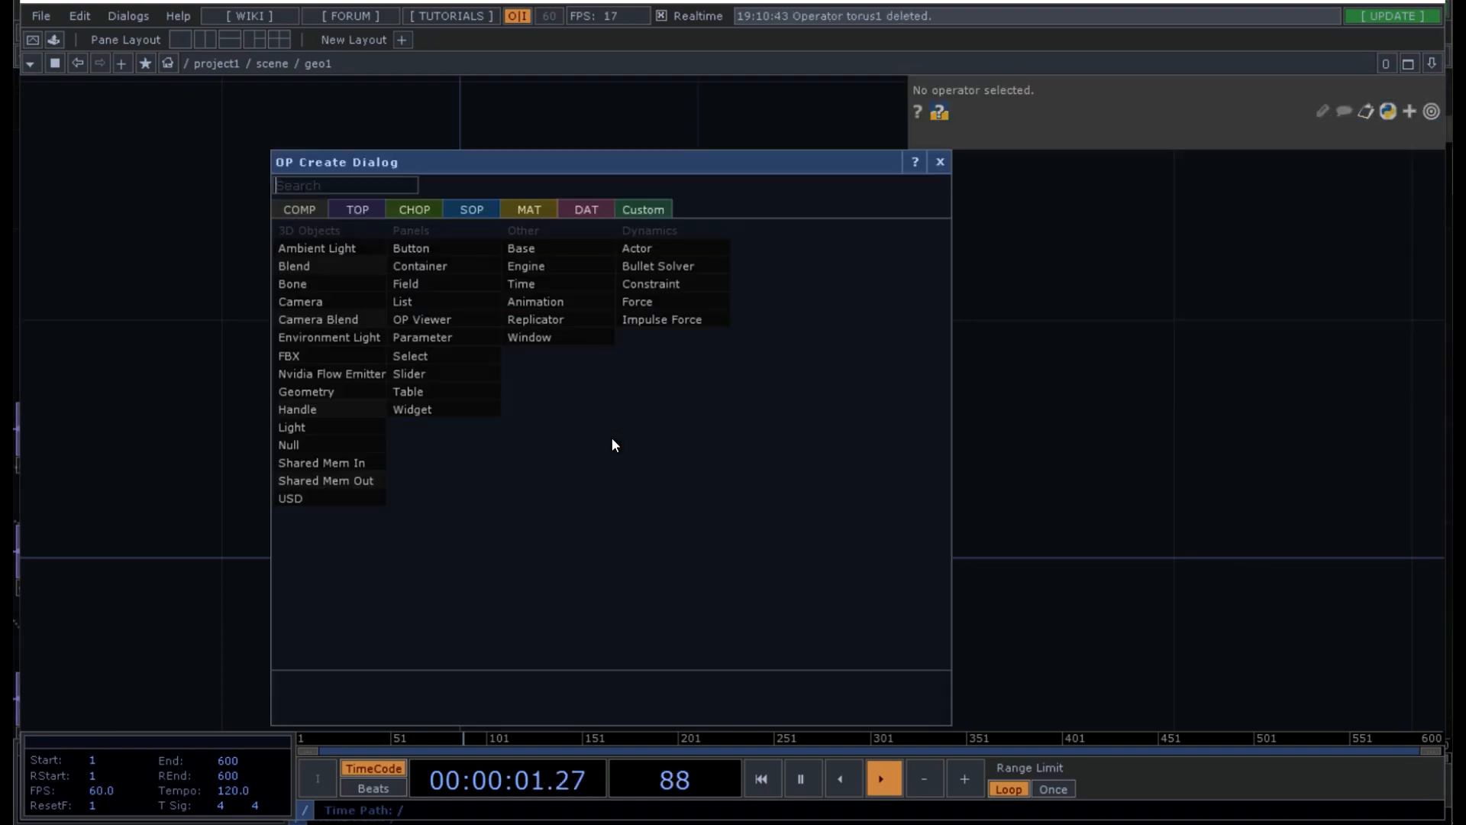
pyautogui.press('Escape')
pyautogui.press('u')
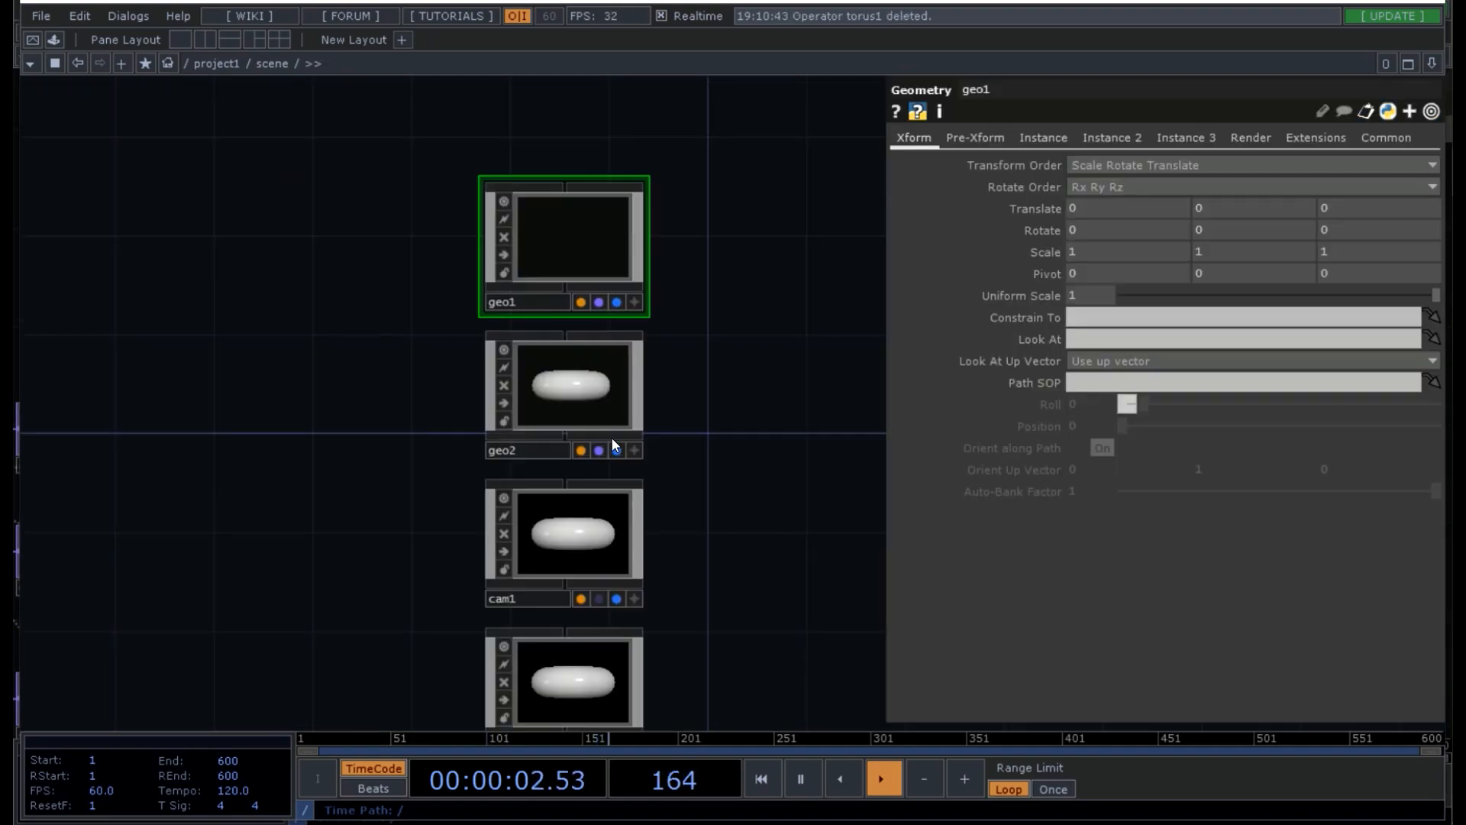
# - Delete the default torus inside geo2 and return to the scene network
pyautogui.doubleClick(589, 396)
pyautogui.press('Delete')
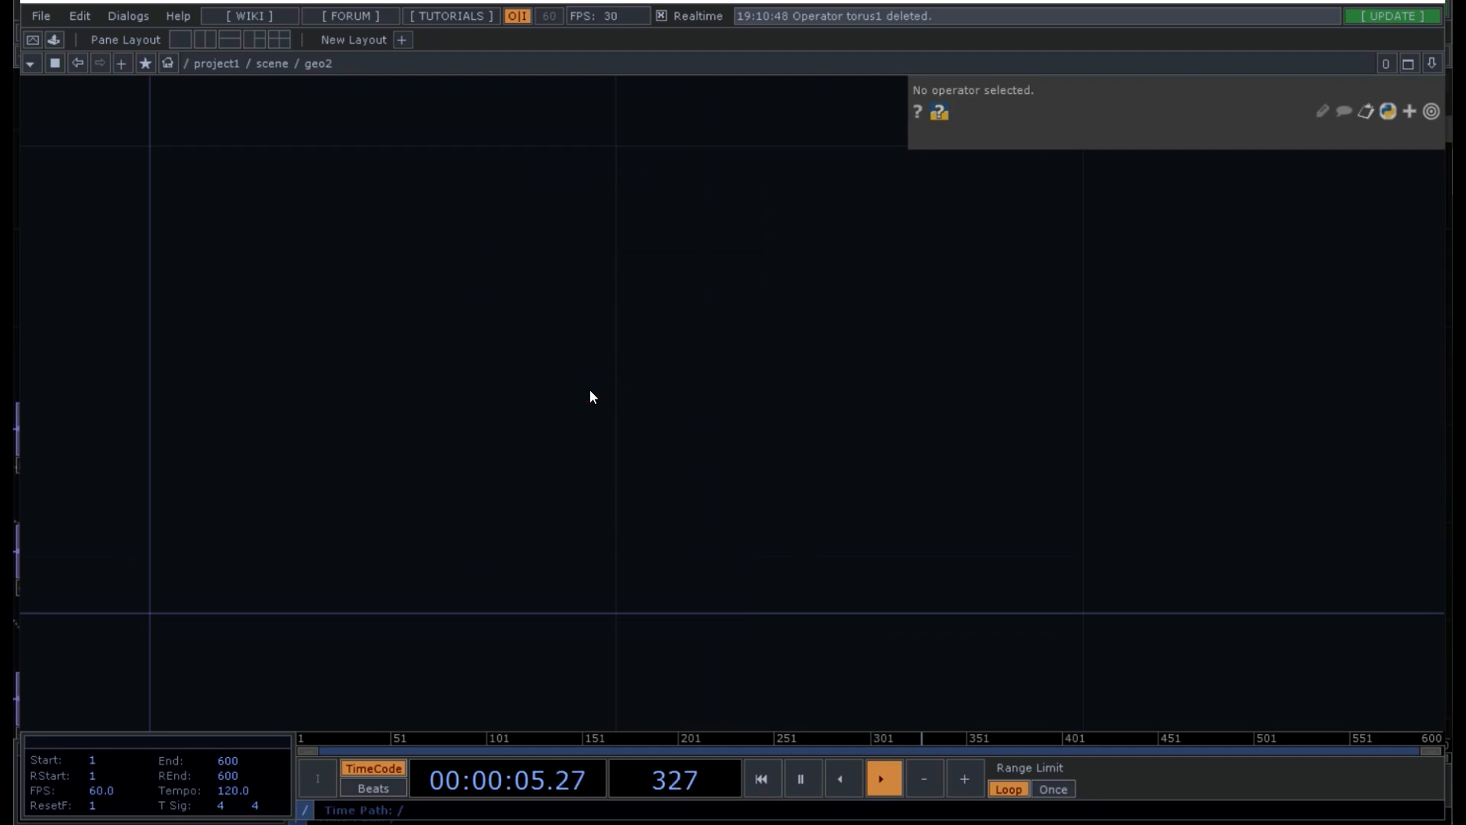
pyautogui.press('u')
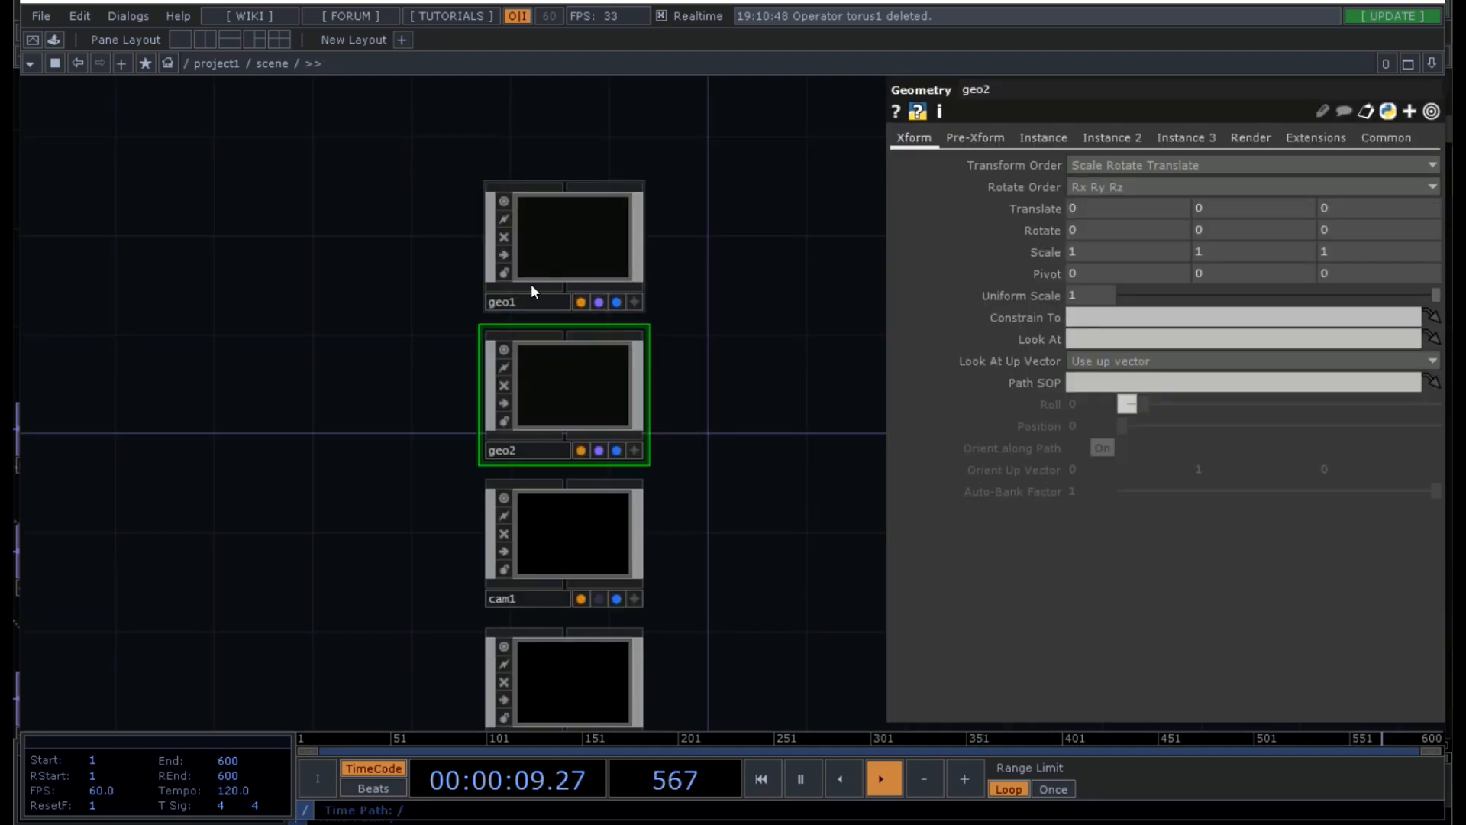
# - Open geo1 and import chair.obj and fabric_chair.jpg from the Obj (1) folder into its network
pyautogui.doubleClick(537, 246)
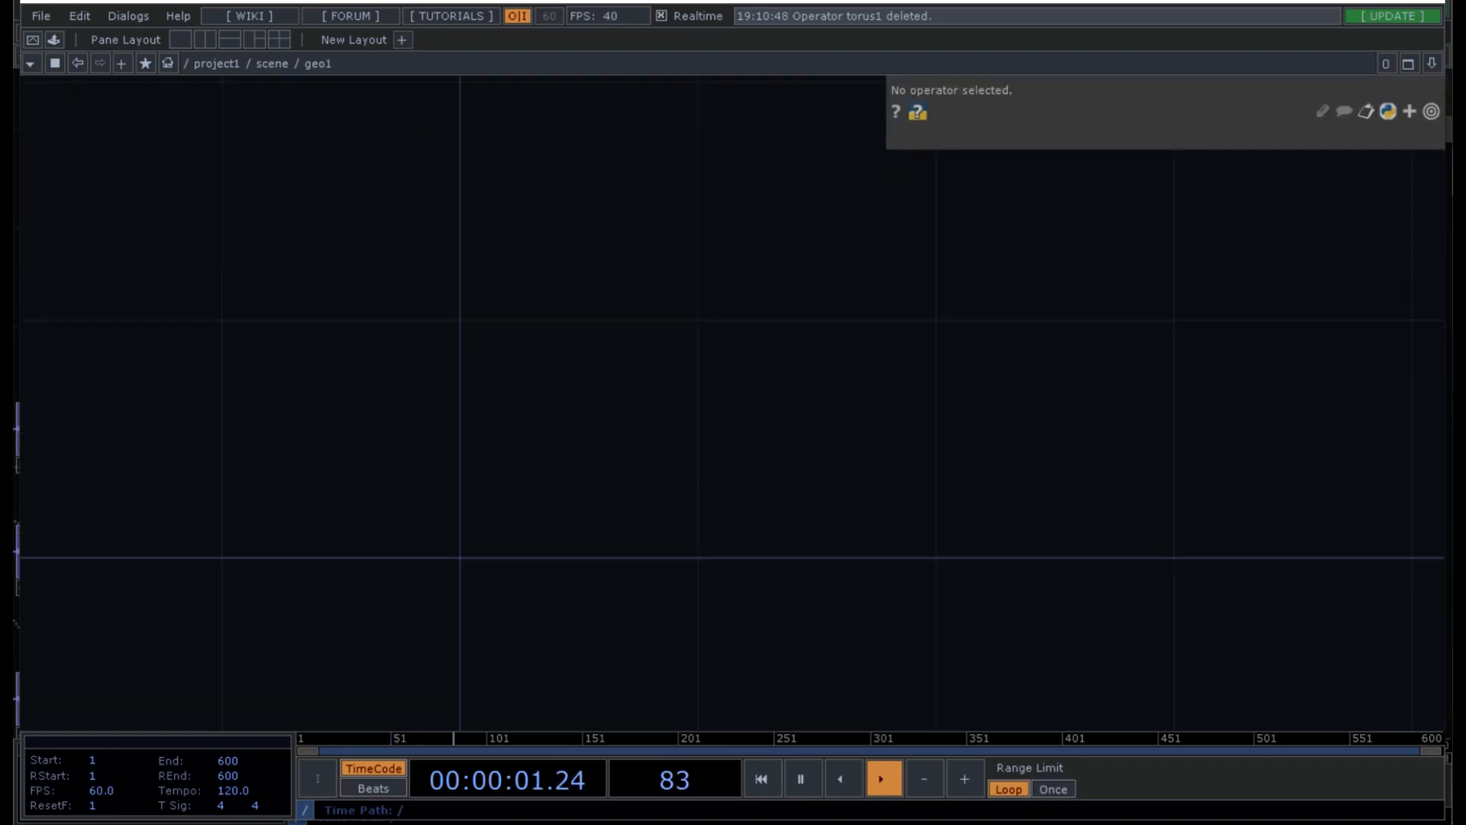
pyautogui.moveTo(1460, 125)
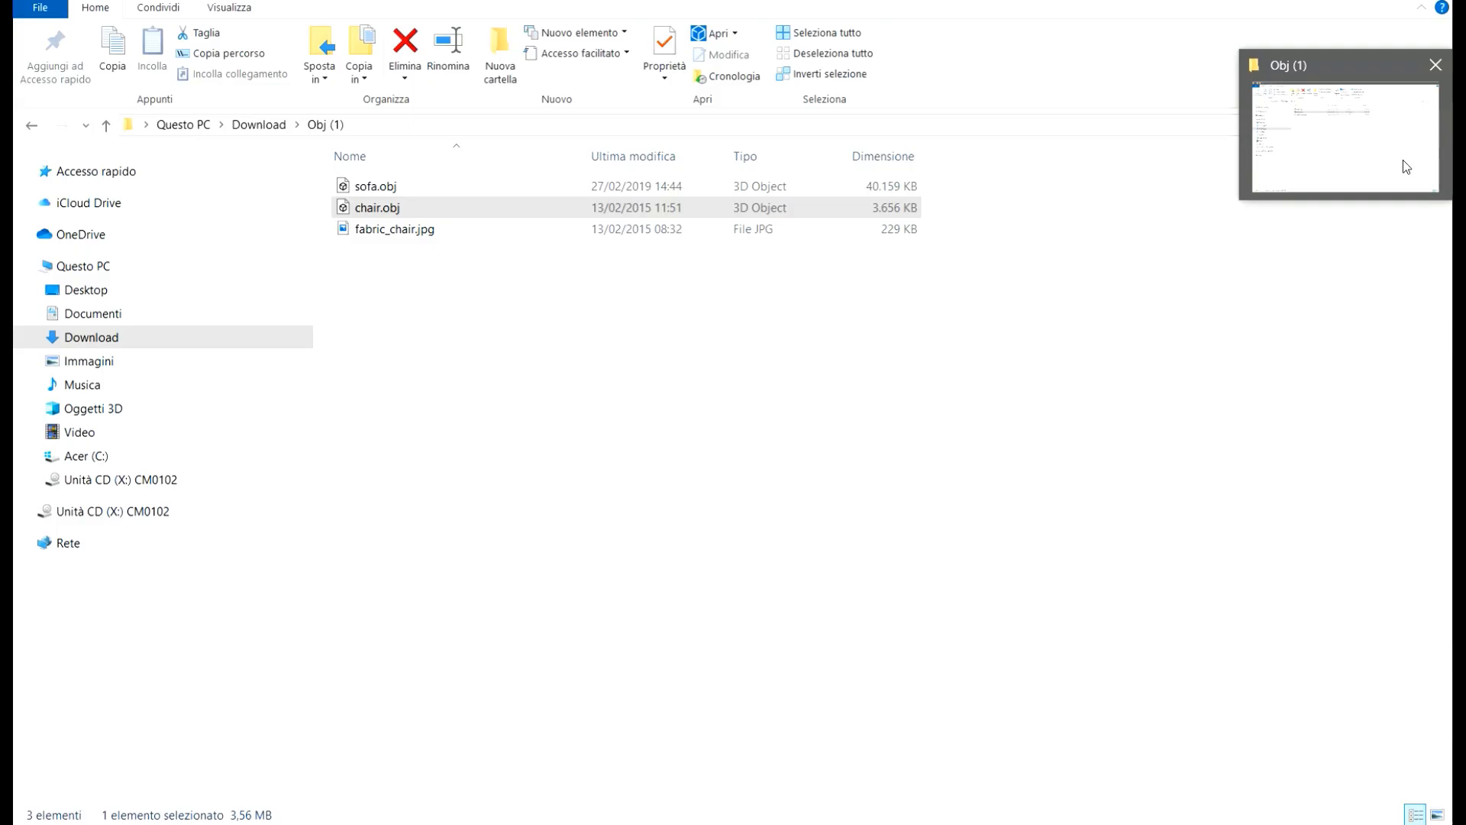
pyautogui.click(1404, 160)
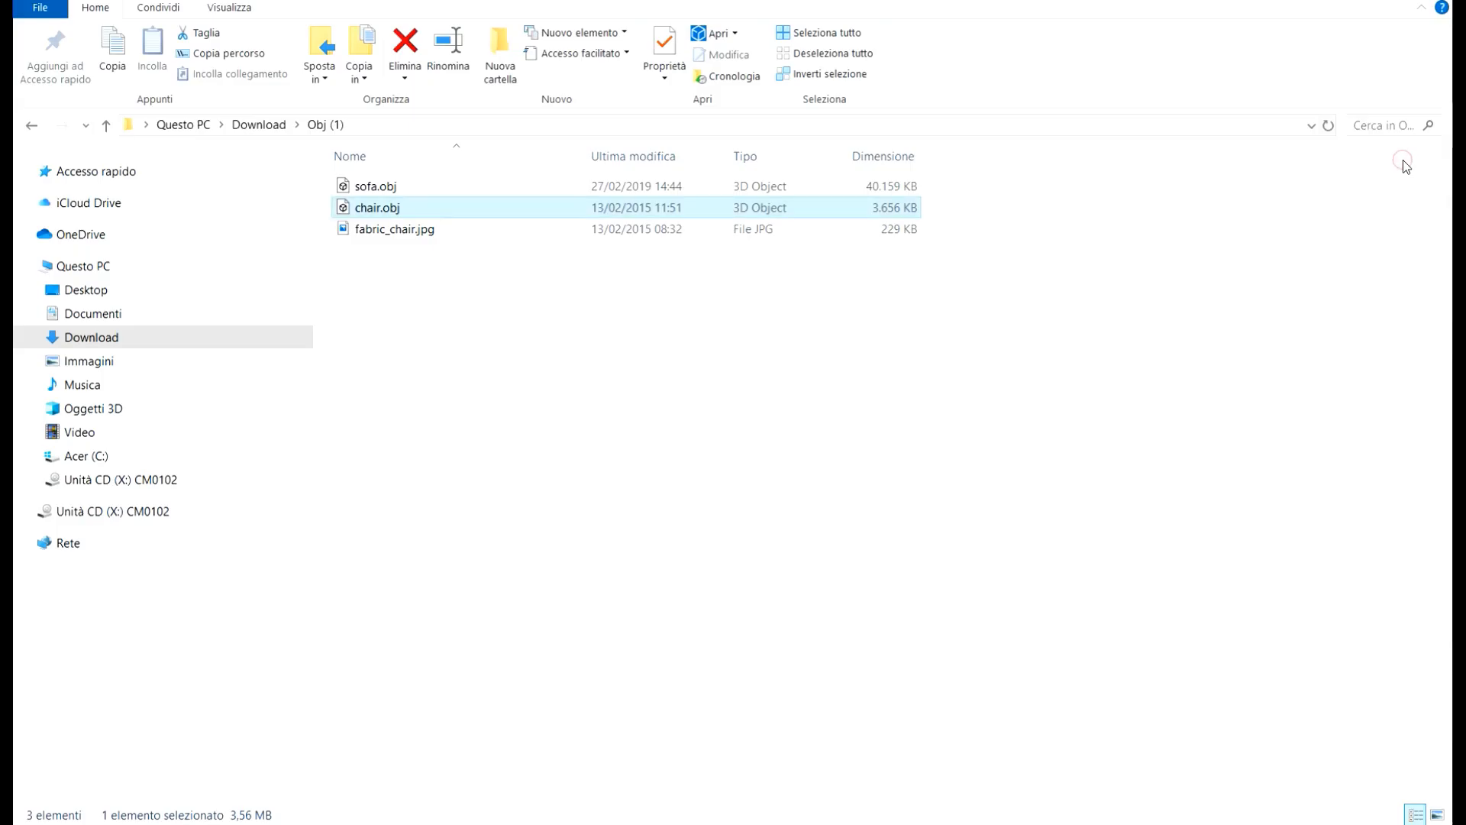
pyautogui.click(1381, 4)
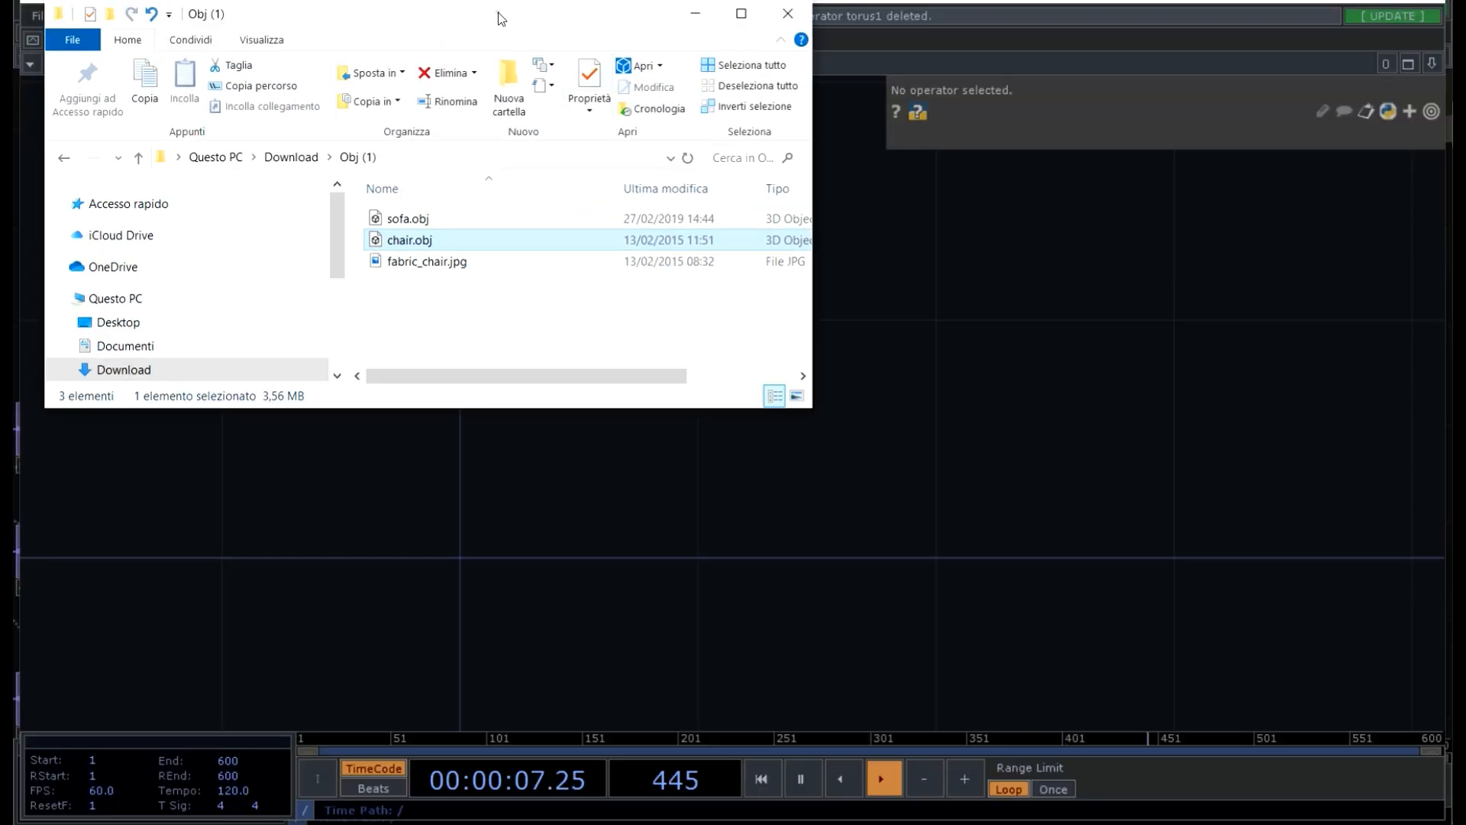
pyautogui.moveTo(500, 17); pyautogui.dragTo(1117, 133)
pyautogui.moveTo(1052, 379); pyautogui.dragTo(1005, 355)
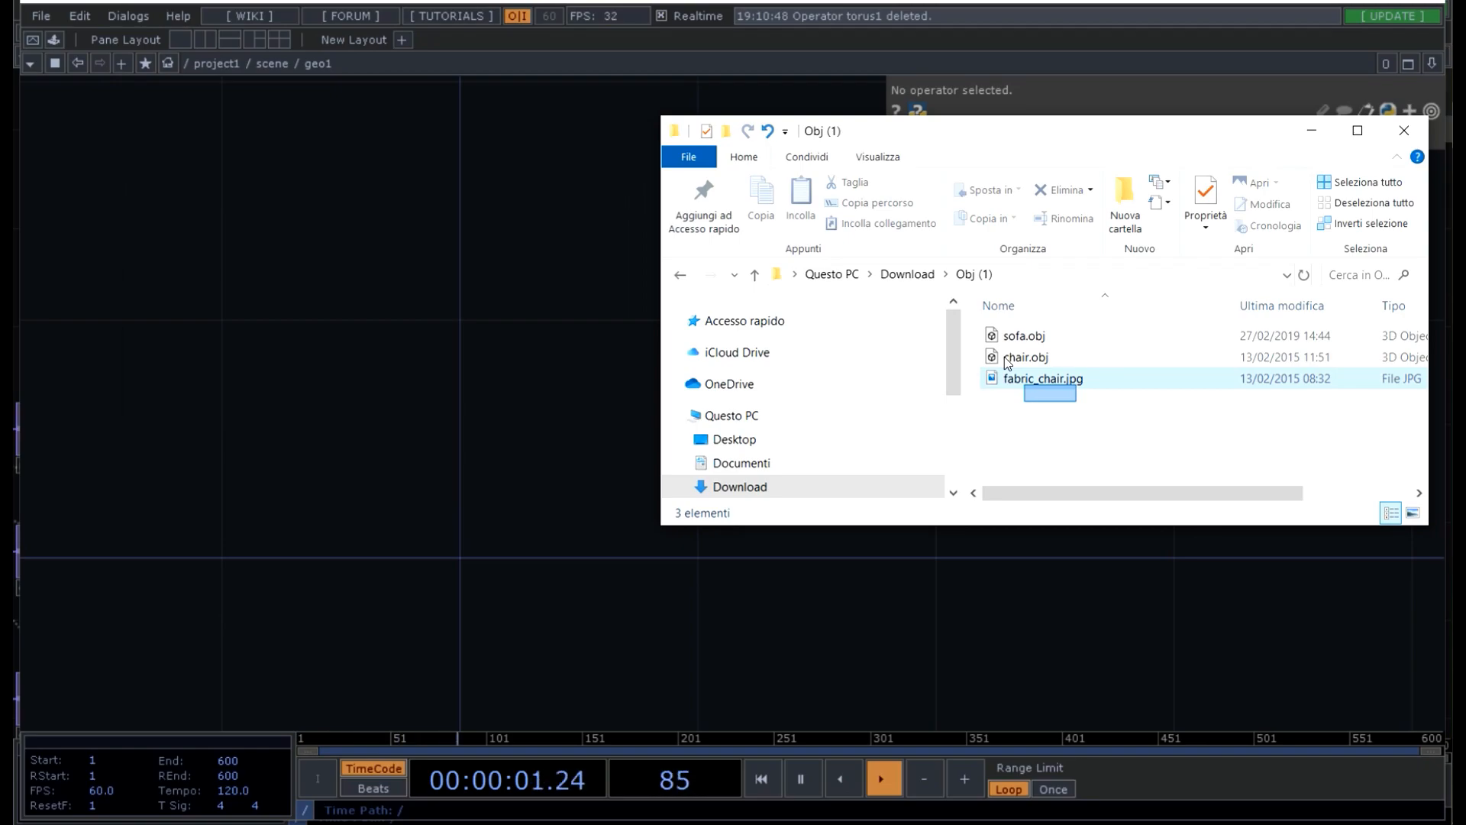
pyautogui.rightClick(1005, 355)
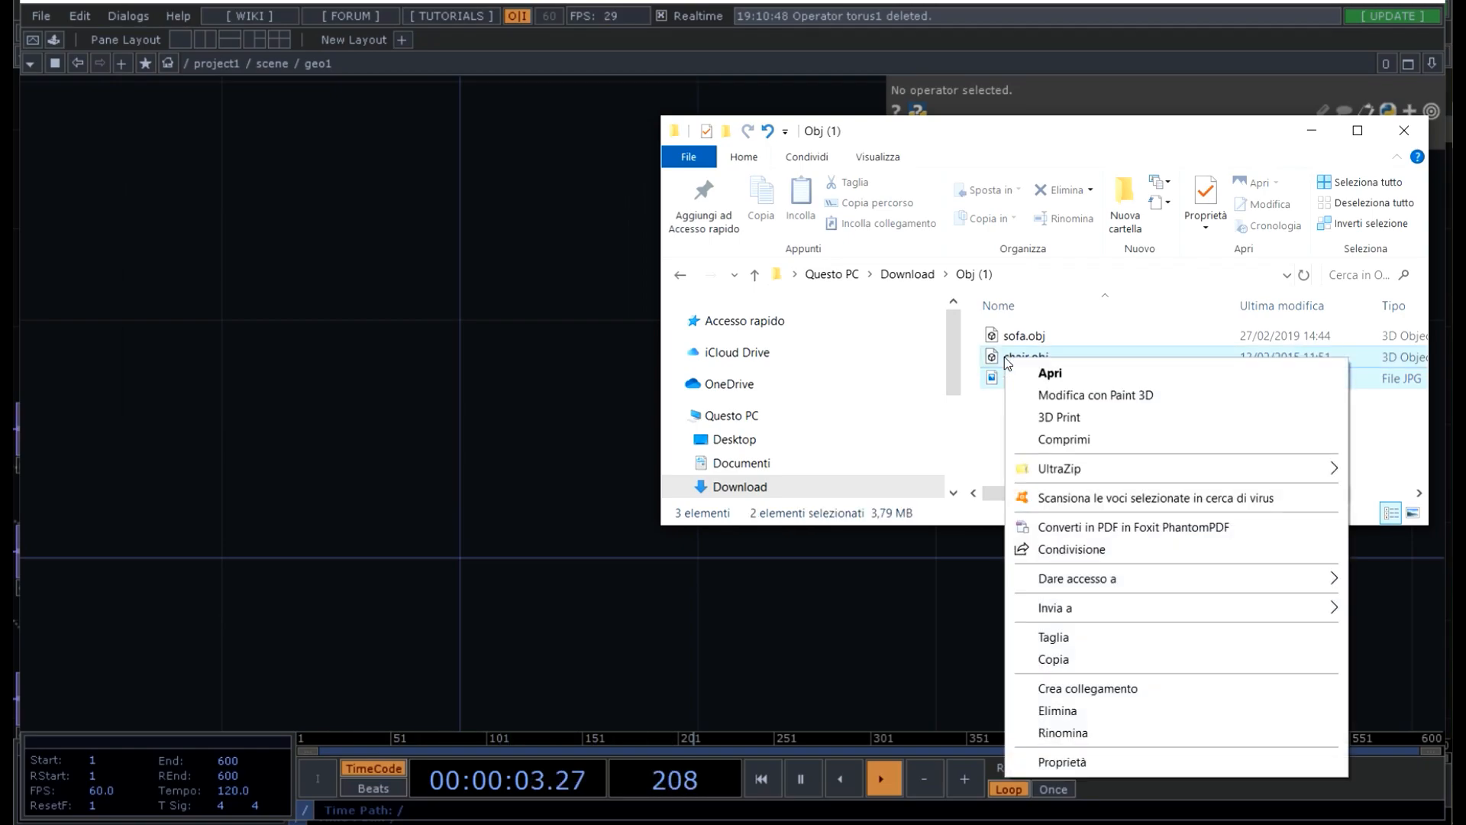
pyautogui.moveTo(1001, 356); pyautogui.dragTo(519, 392)
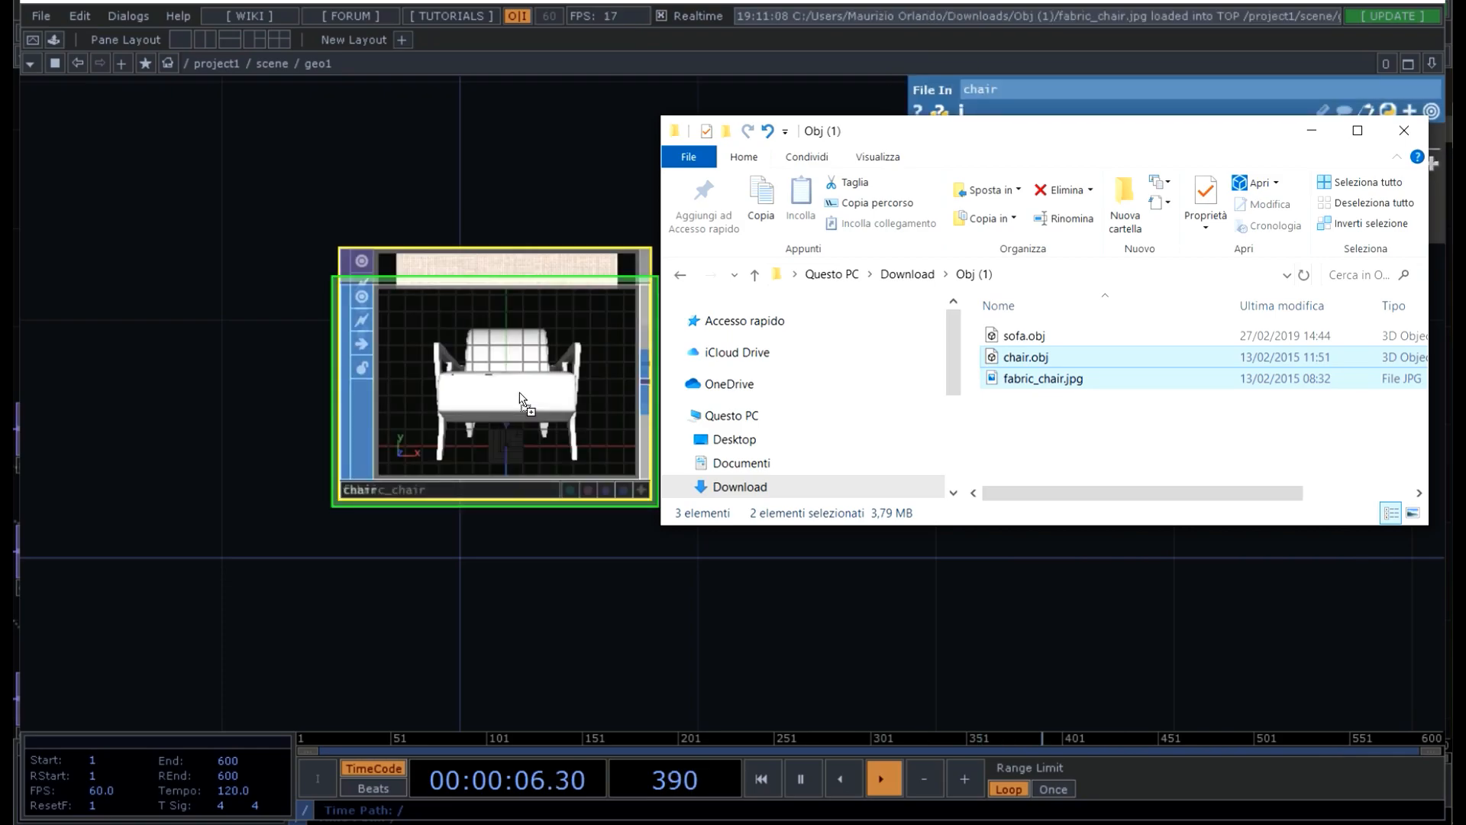
# - Place the chair node beside the fabric_chair texture and turn on its render and display flags
pyautogui.click(608, 520)
pyautogui.moveTo(502, 370); pyautogui.dragTo(859, 370)
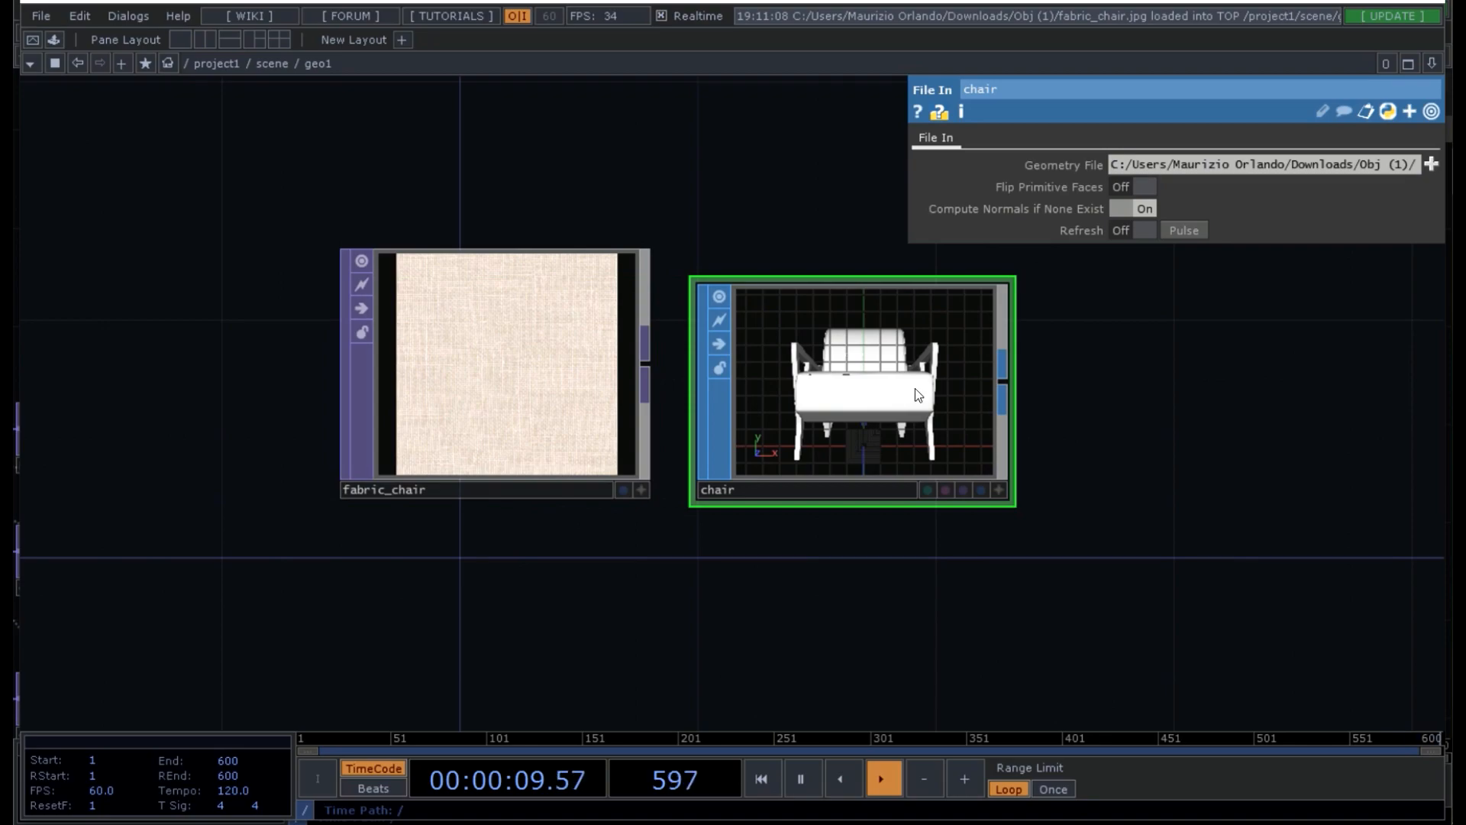
pyautogui.click(979, 491)
pyautogui.click(962, 492)
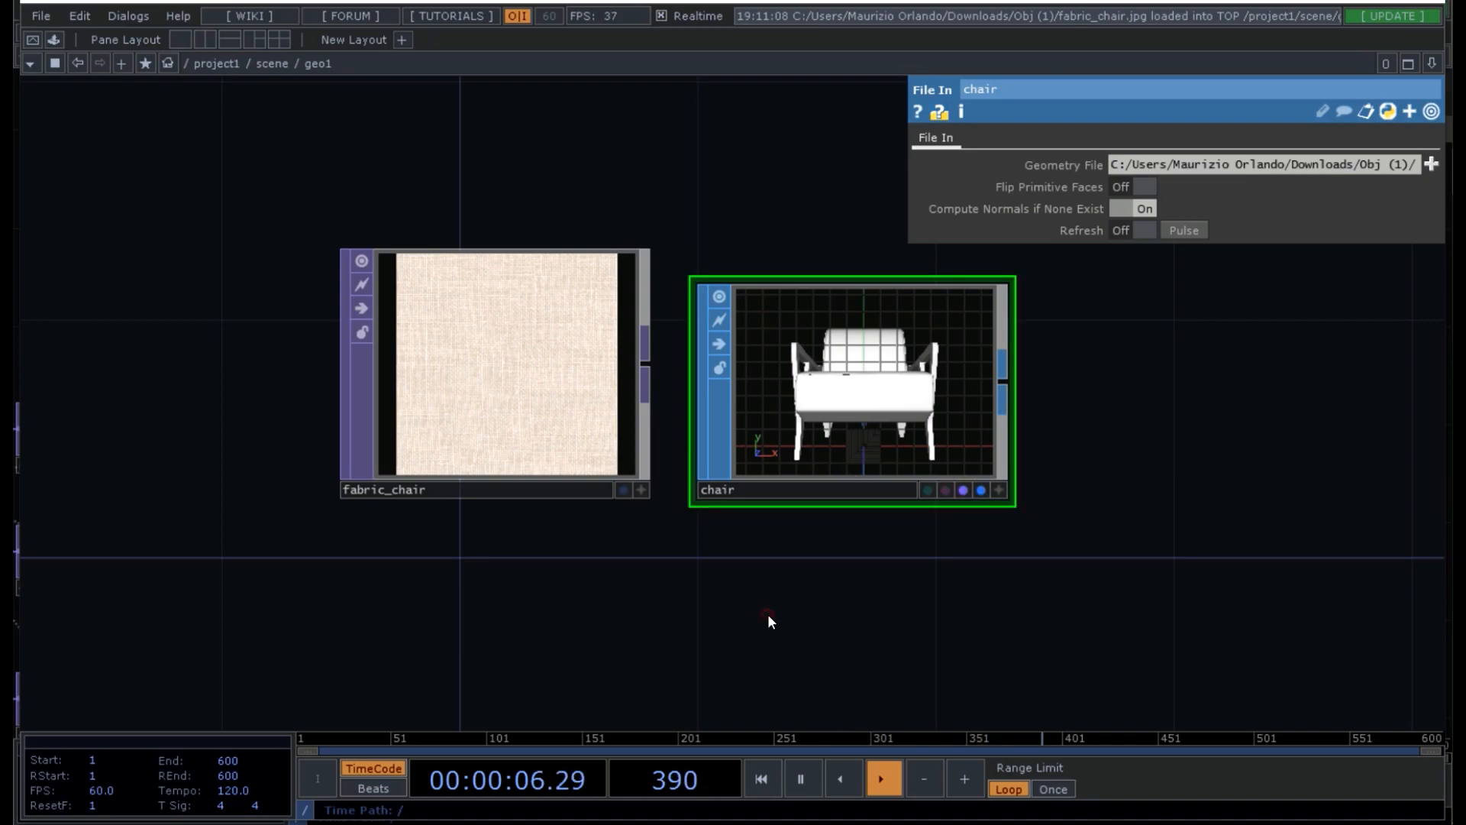
# - Move the fabric_chair texture down and create a Phong material from its output below the chair node
pyautogui.click(438, 491)
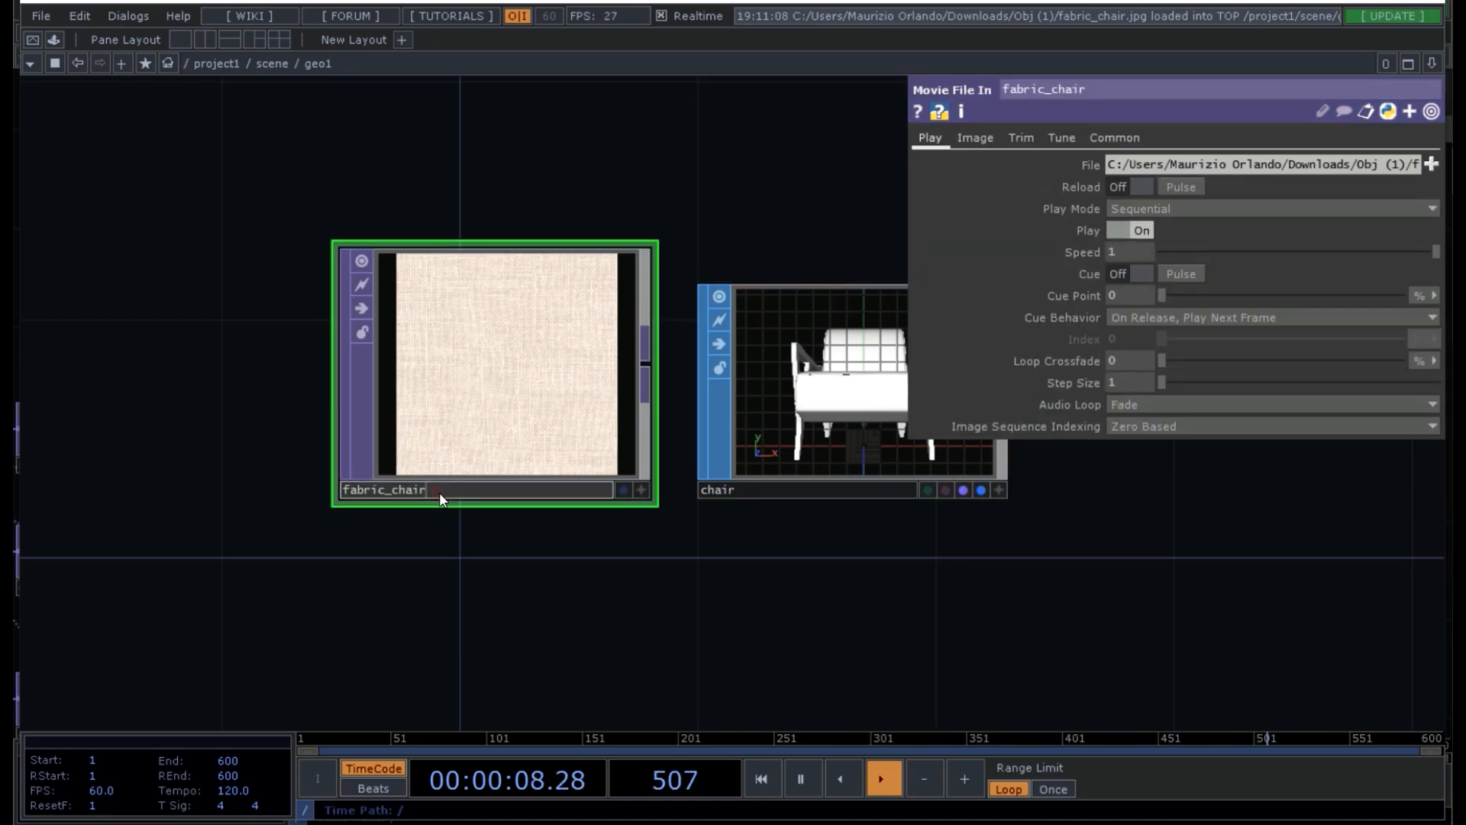
pyautogui.moveTo(486, 354); pyautogui.dragTo(472, 586)
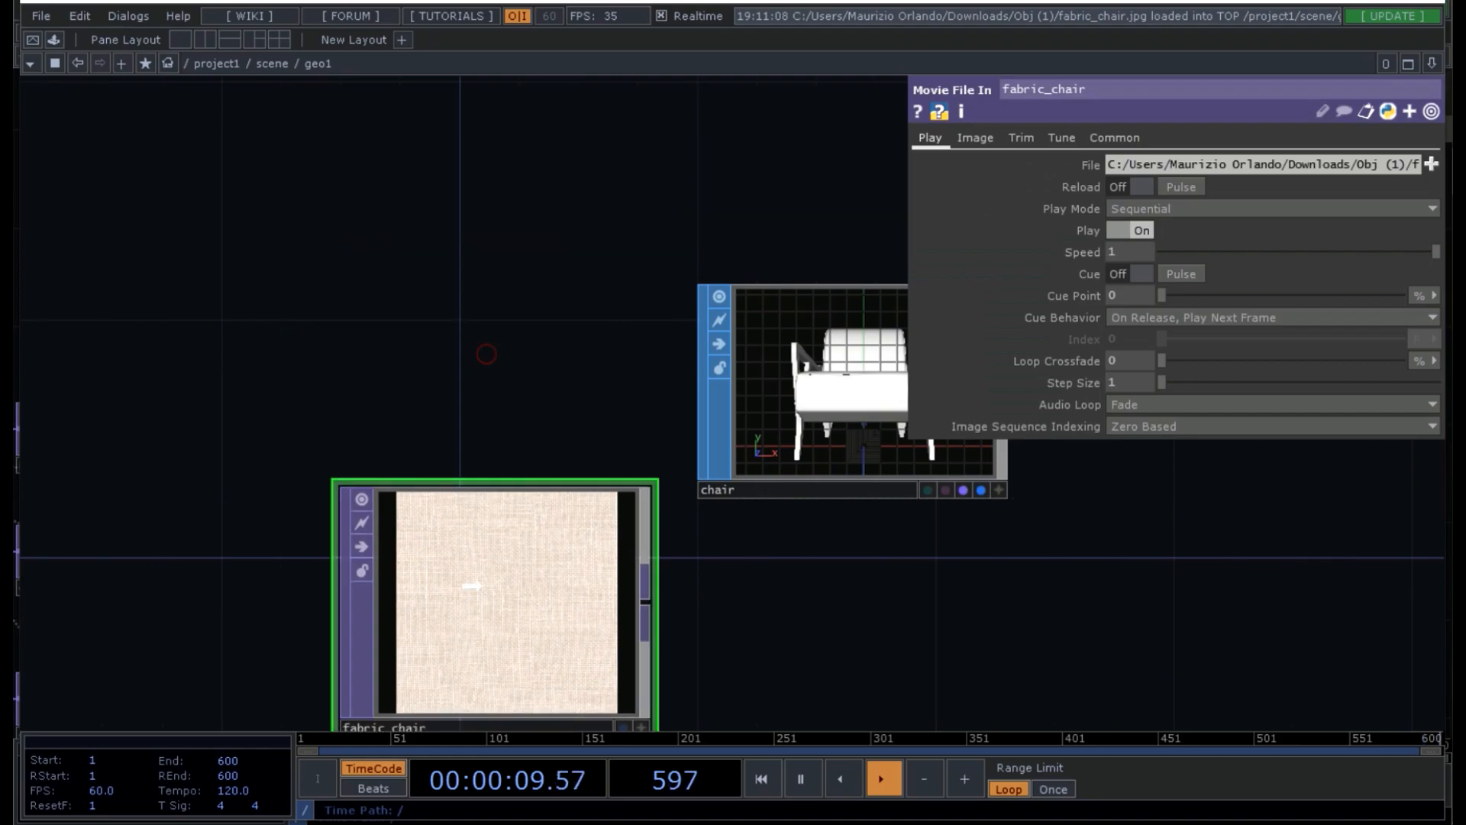
pyautogui.rightClick(649, 602)
pyautogui.click(569, 311)
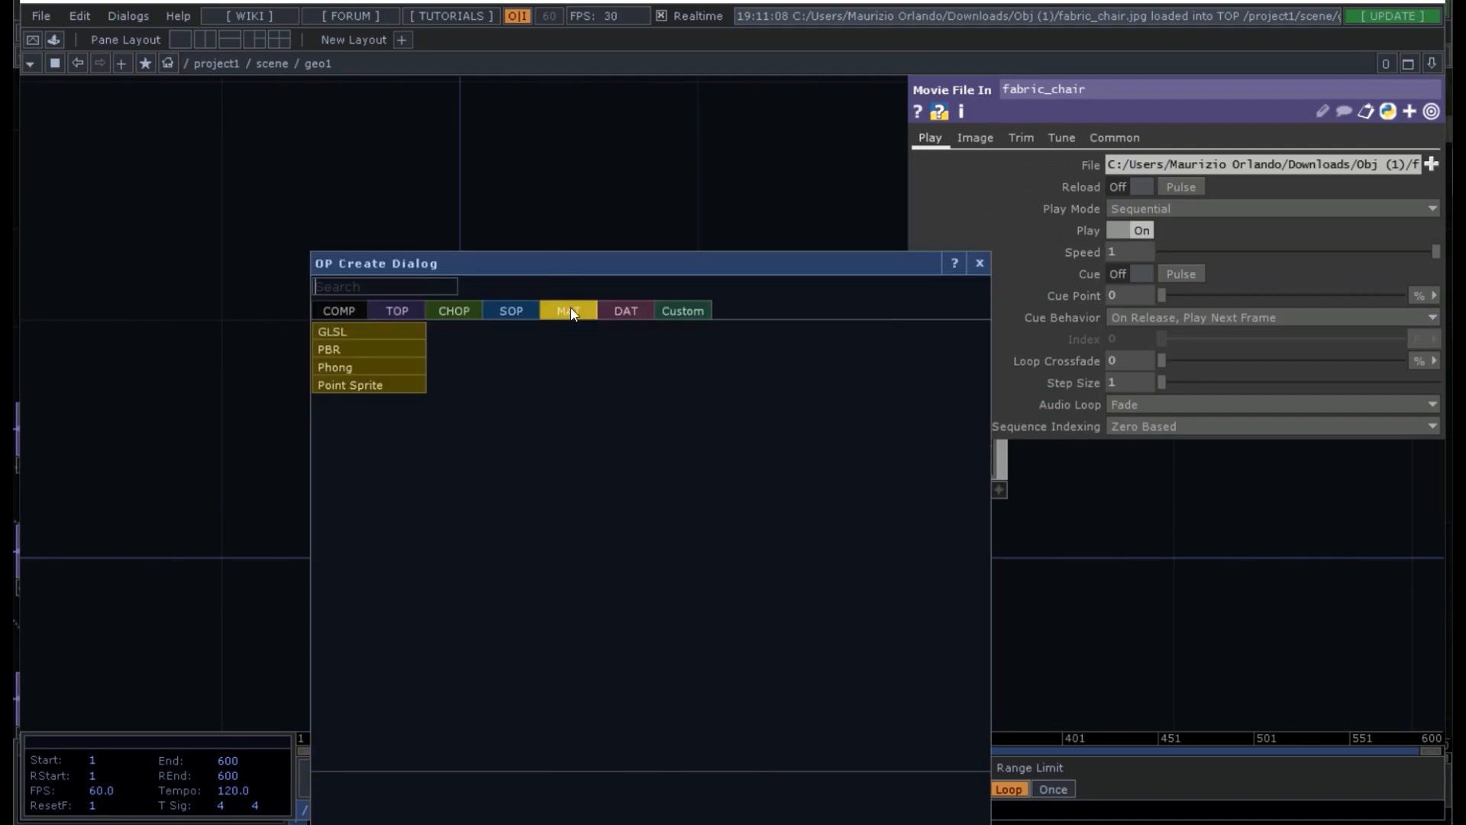
pyautogui.click(384, 366)
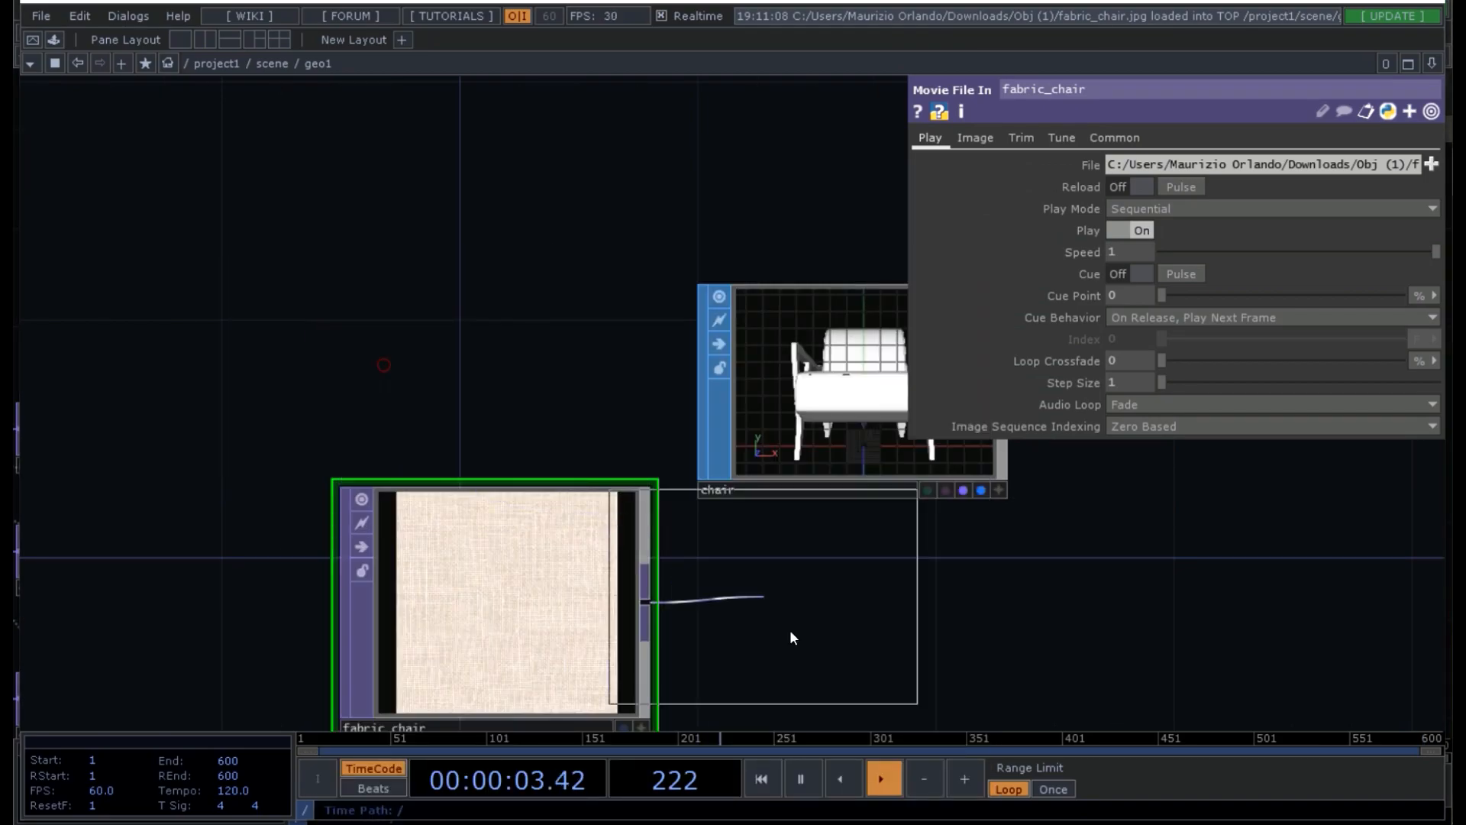
pyautogui.click(868, 639)
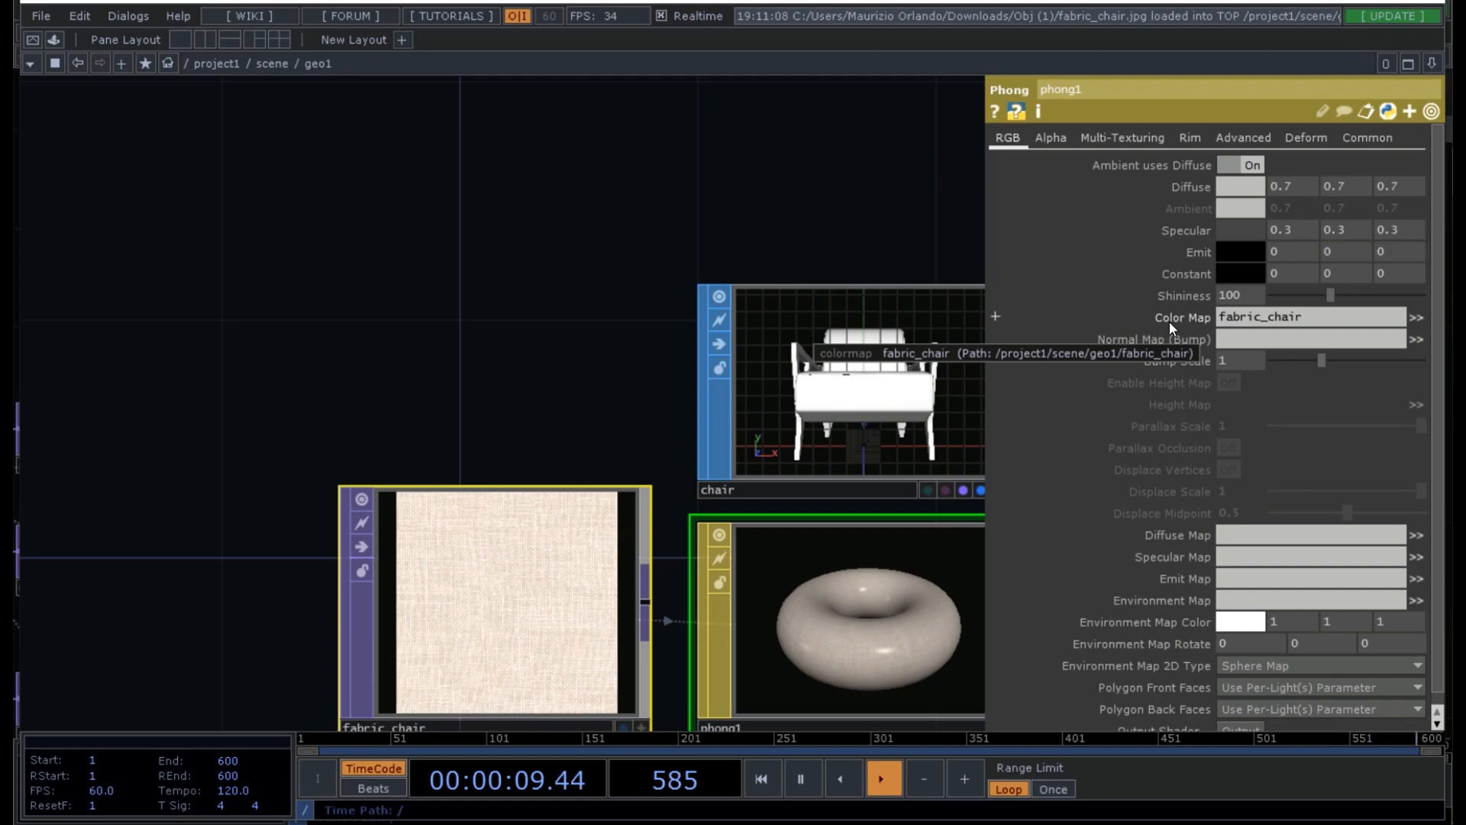
pyautogui.moveTo(384, 241); pyautogui.dragTo(309, 34)
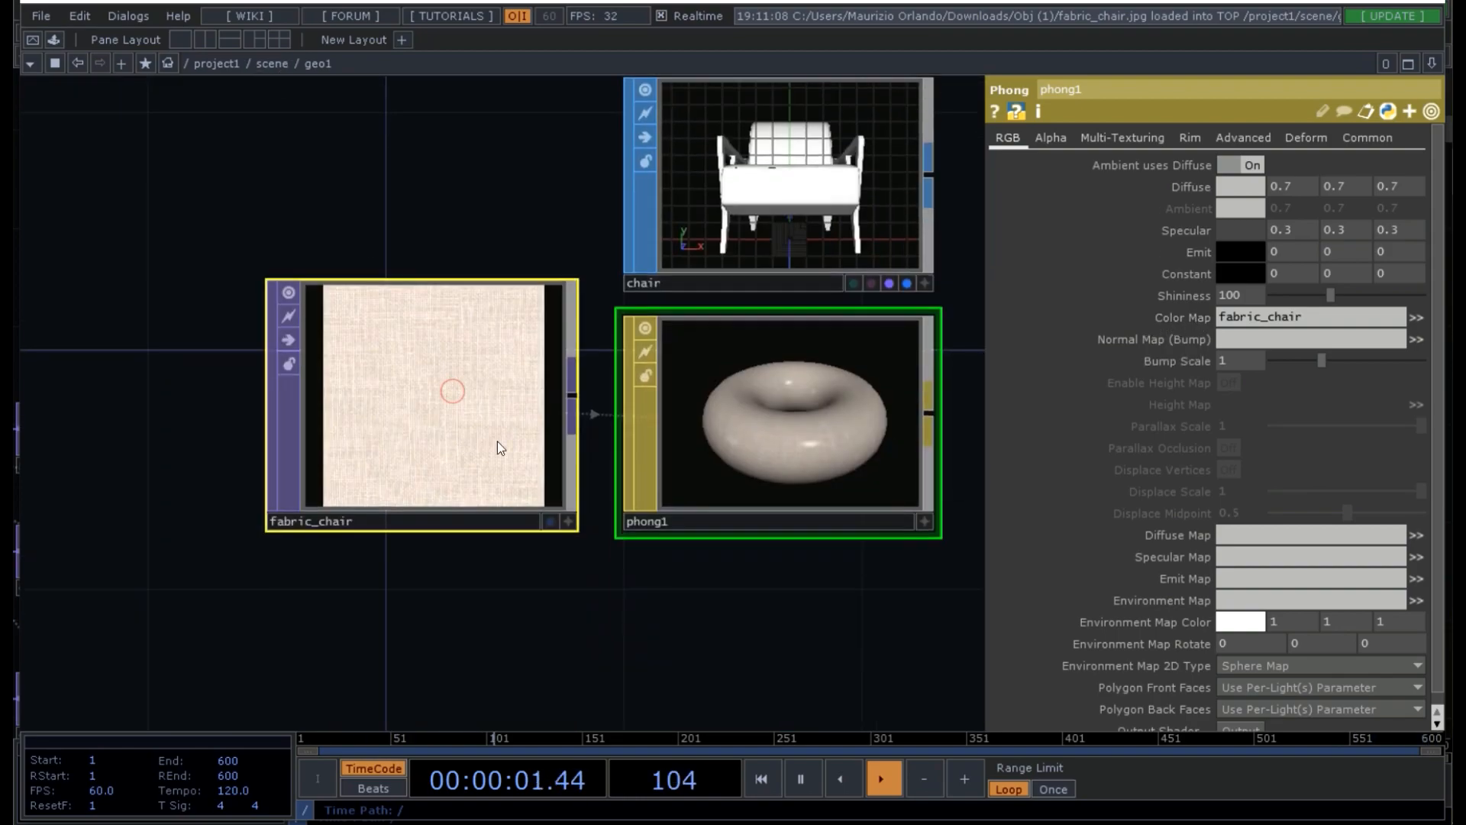
pyautogui.rightClick(571, 397)
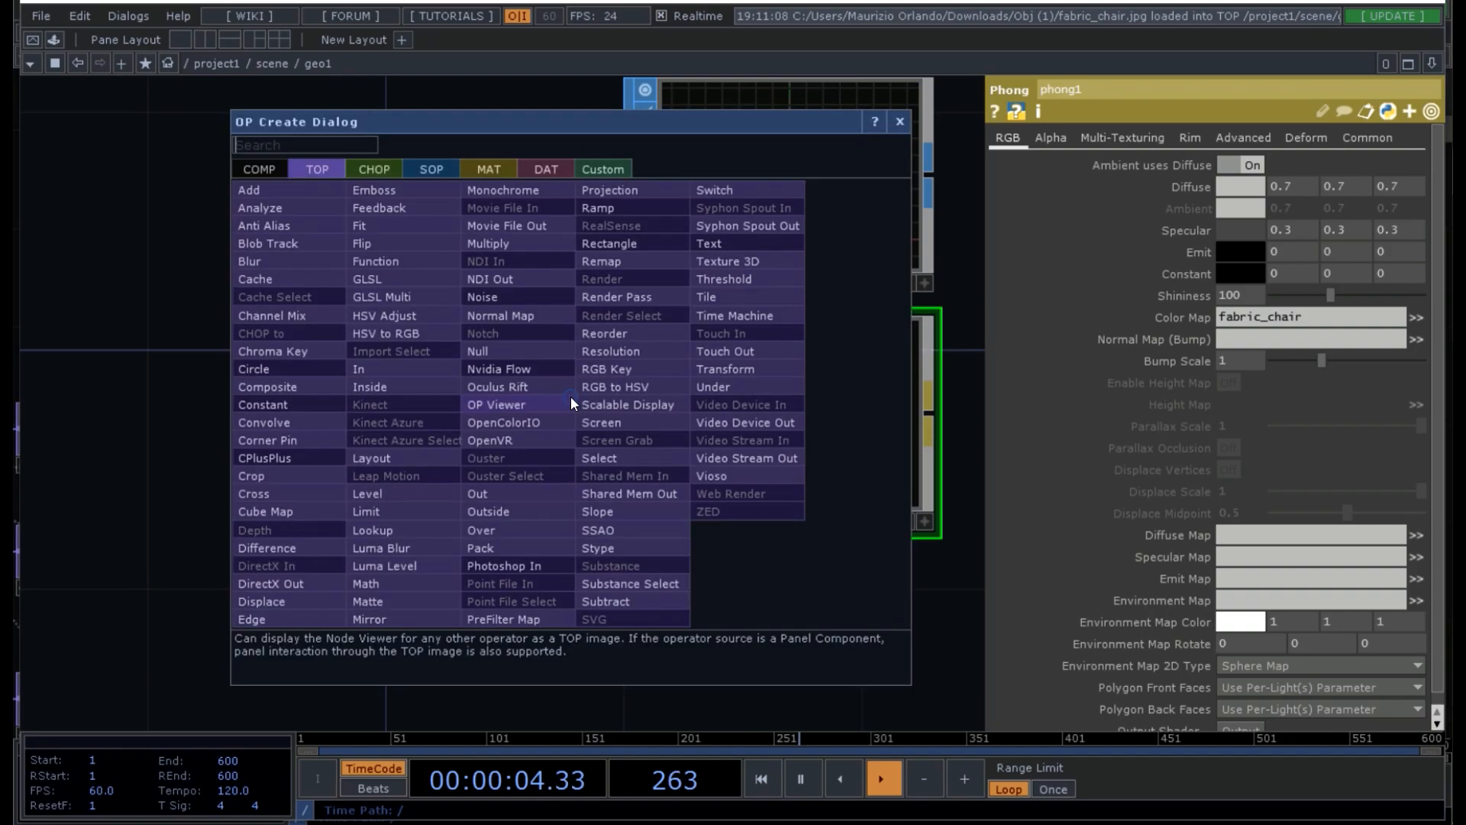
pyautogui.click(493, 172)
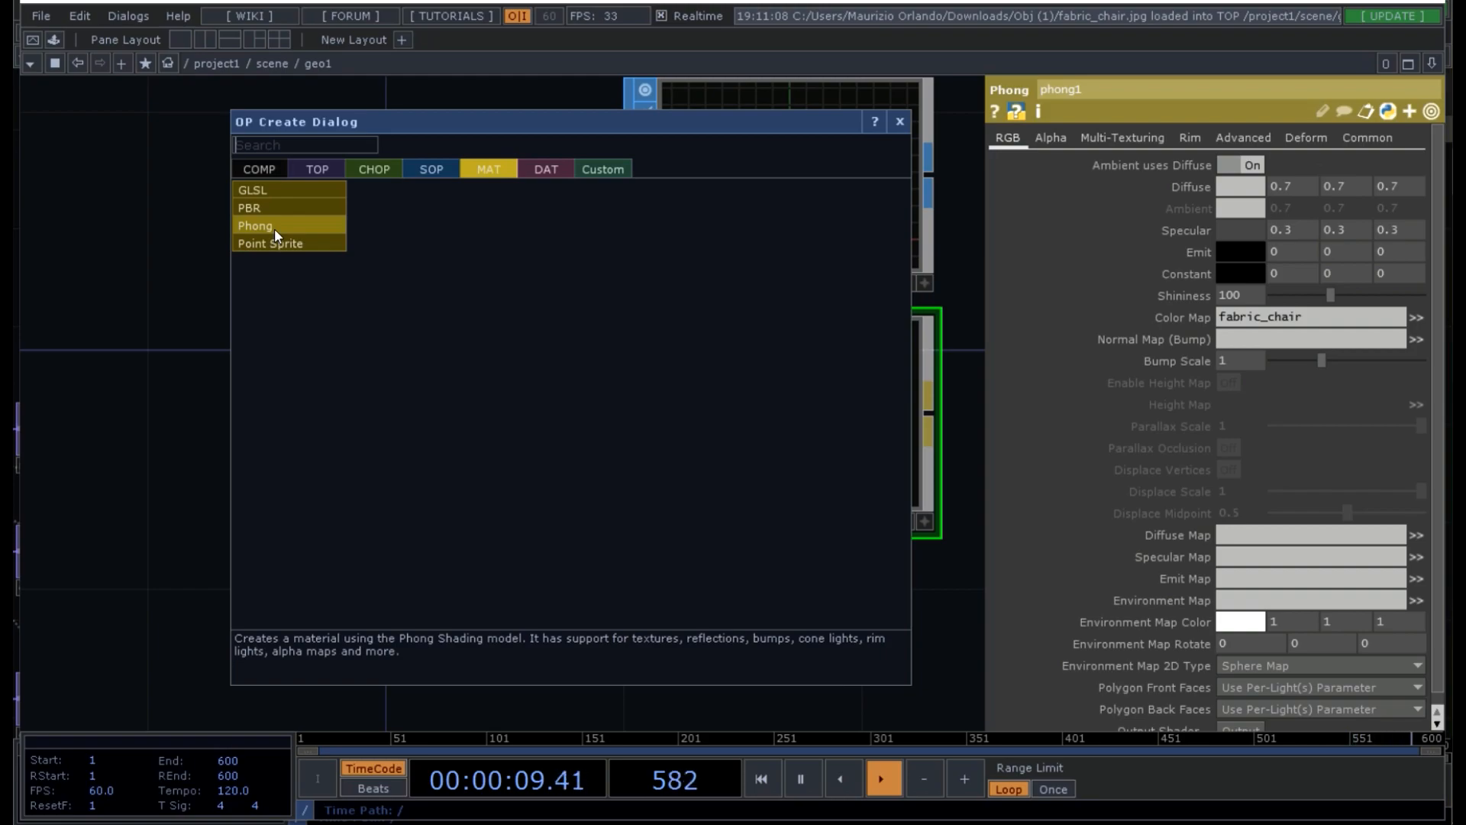
pyautogui.click(130, 301)
pyautogui.click(226, 188)
# - Rename the Phong material connected to the fabric texture as material
pyautogui.click(661, 522)
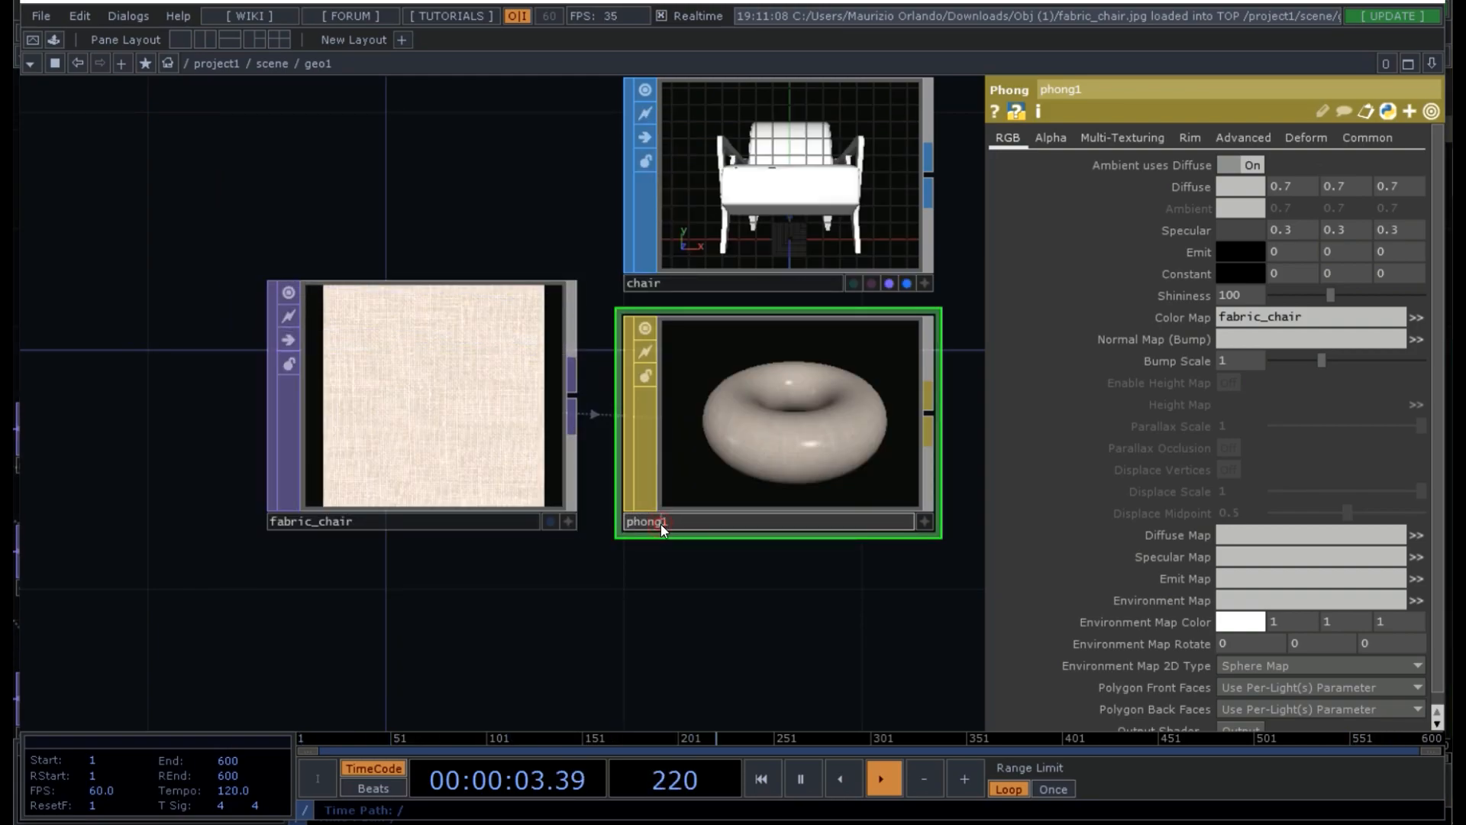
pyautogui.click(691, 522)
pyautogui.doubleClick(691, 521)
pyautogui.write('materia')
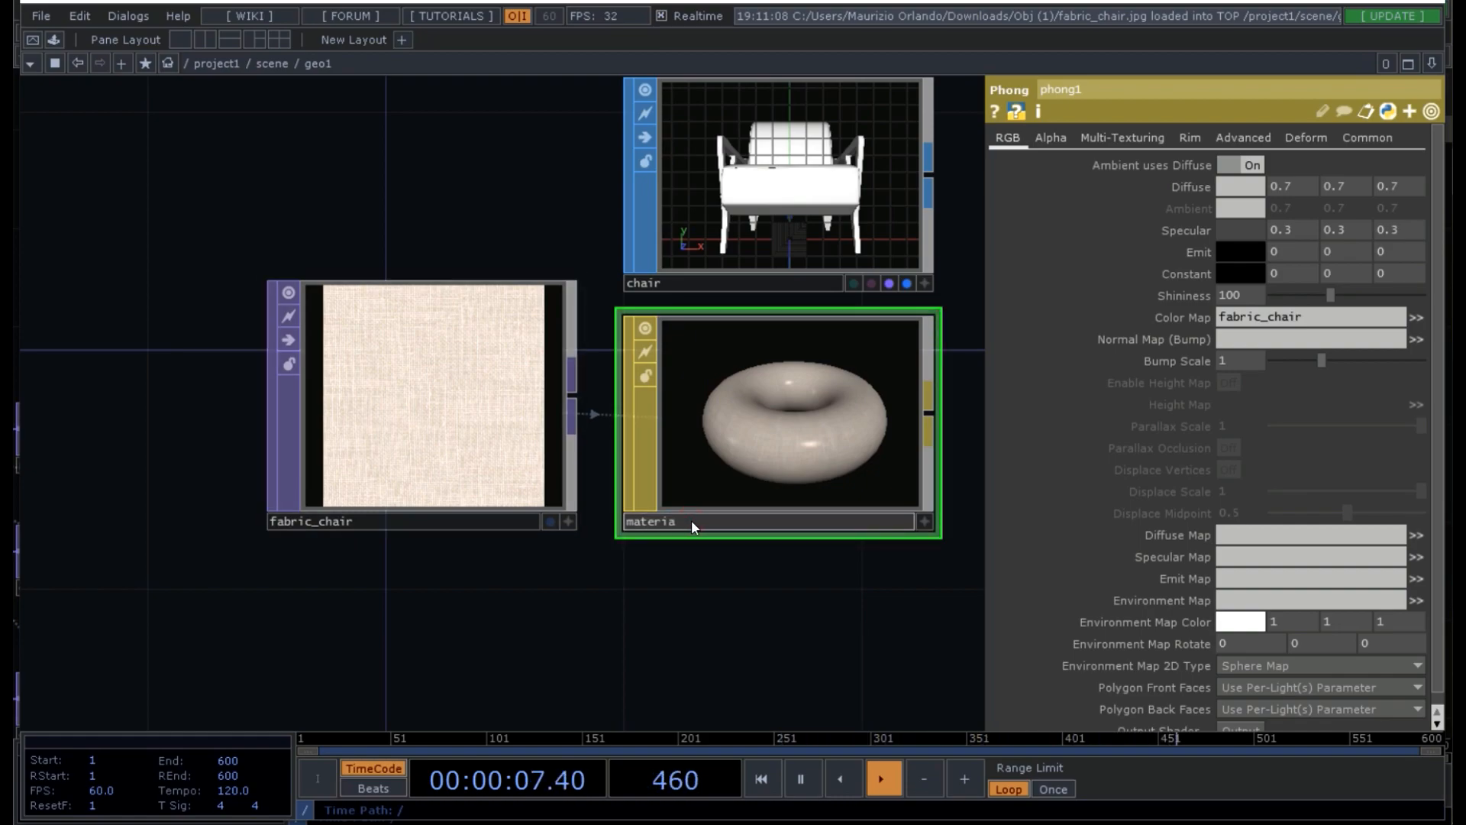
pyautogui.write('l')
pyautogui.press('Return')
# - Return to the scene network and rename geo1 as chair
pyautogui.press('u')
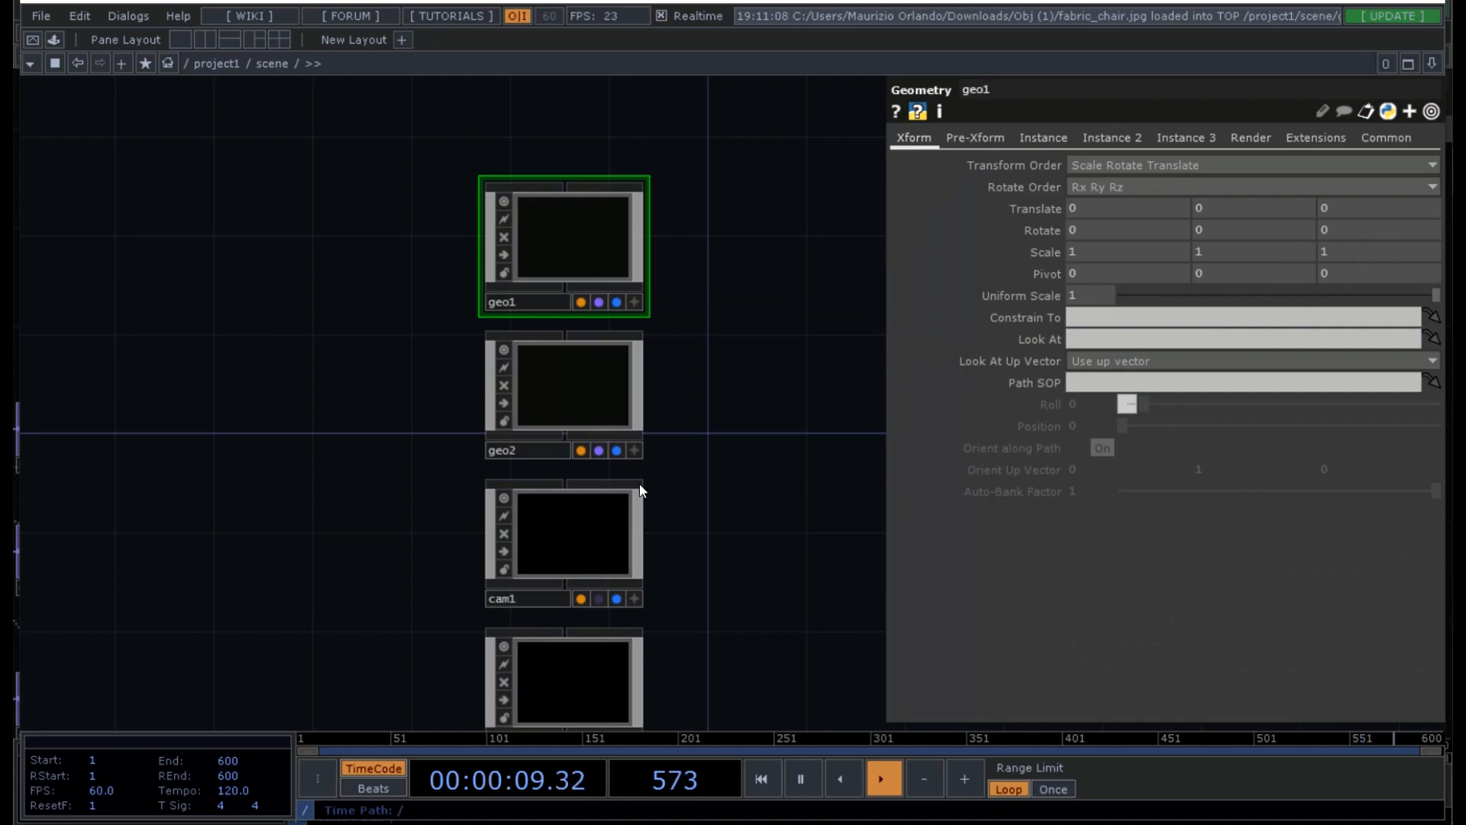
pyautogui.doubleClick(519, 304)
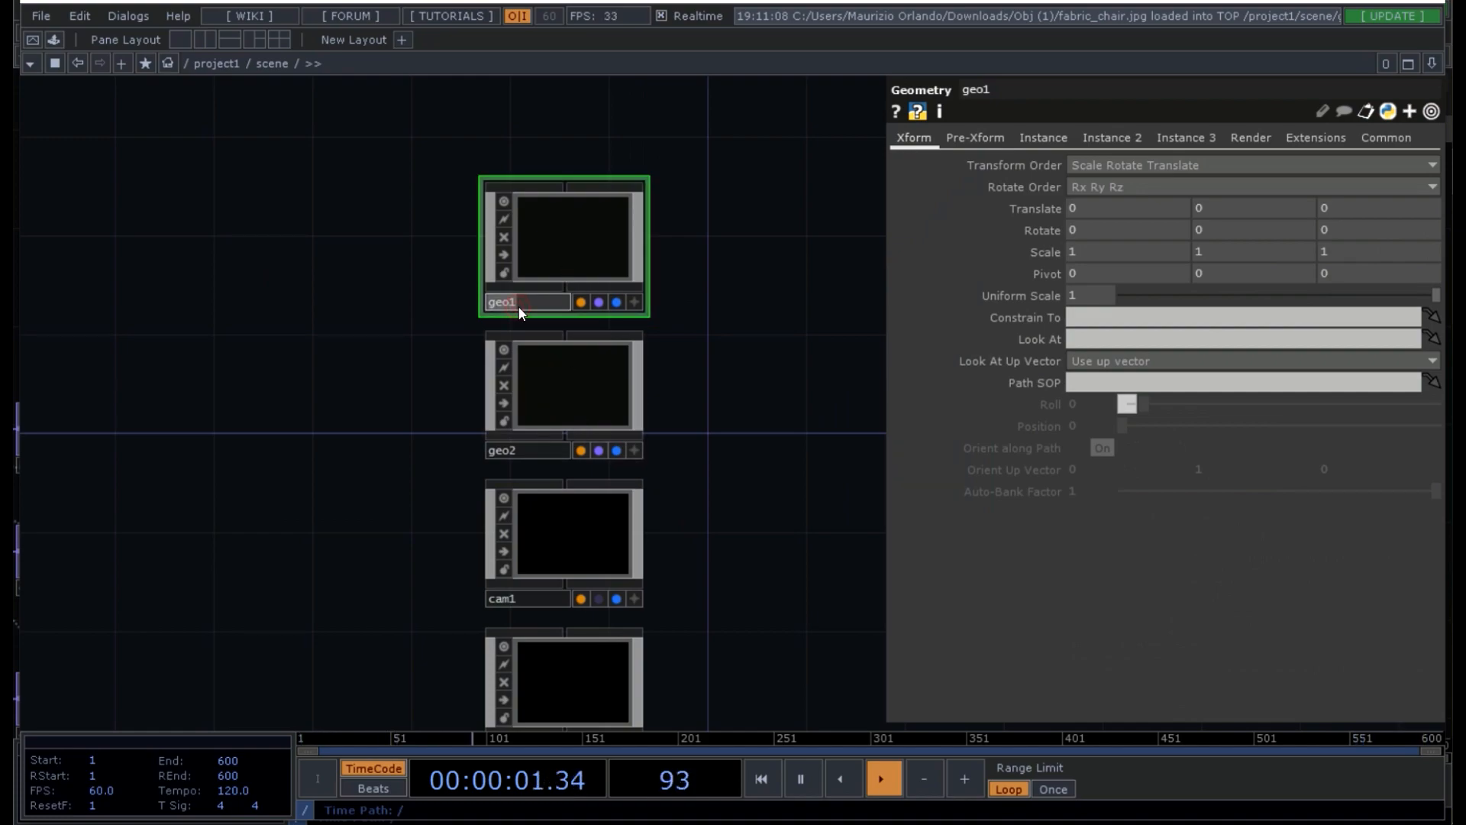
pyautogui.write('chair')
pyautogui.press('Return')
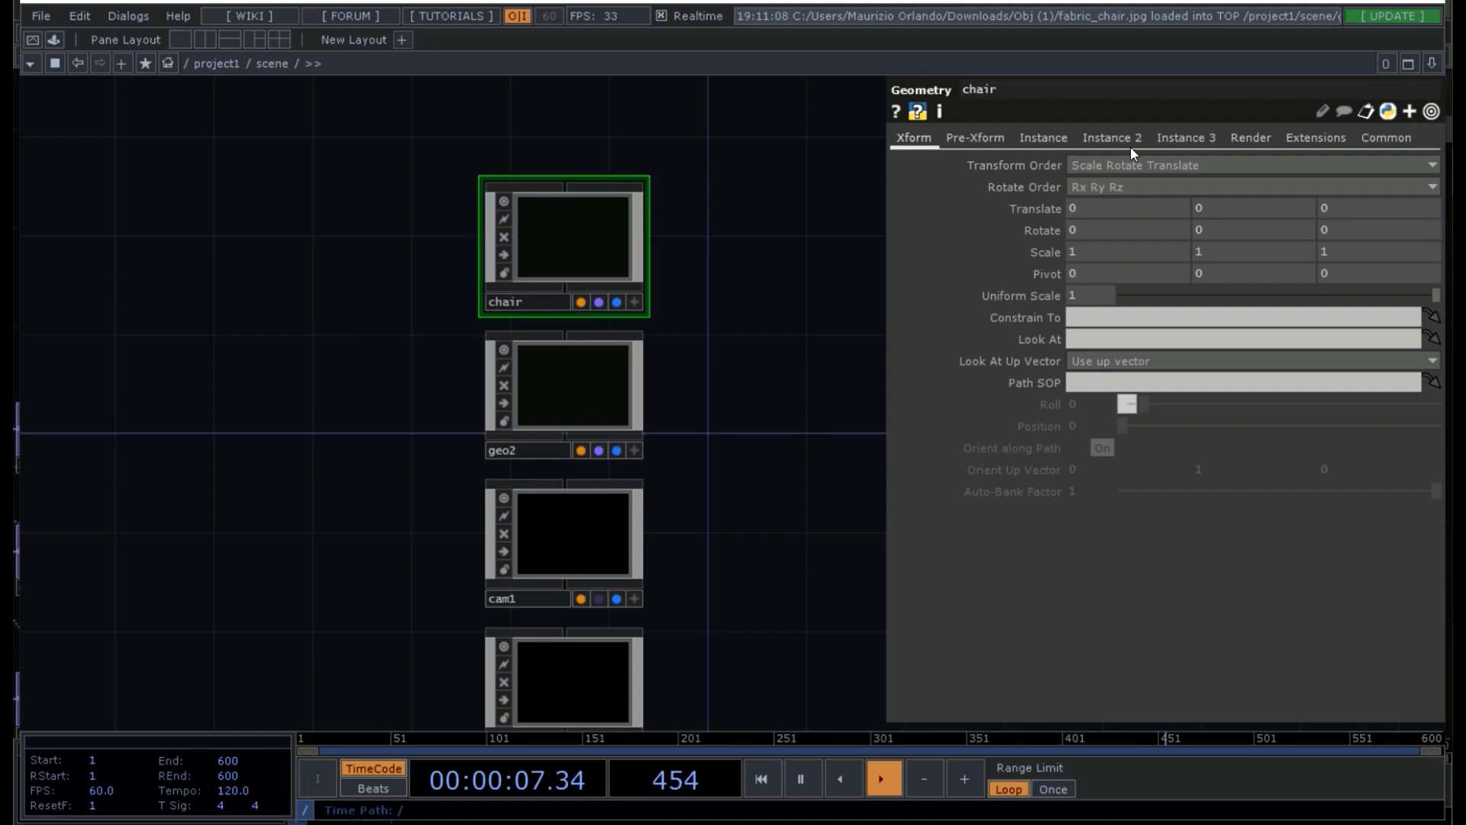
# - Set the chair geometry's render material to ./material
pyautogui.click(1249, 139)
pyautogui.click(1185, 165)
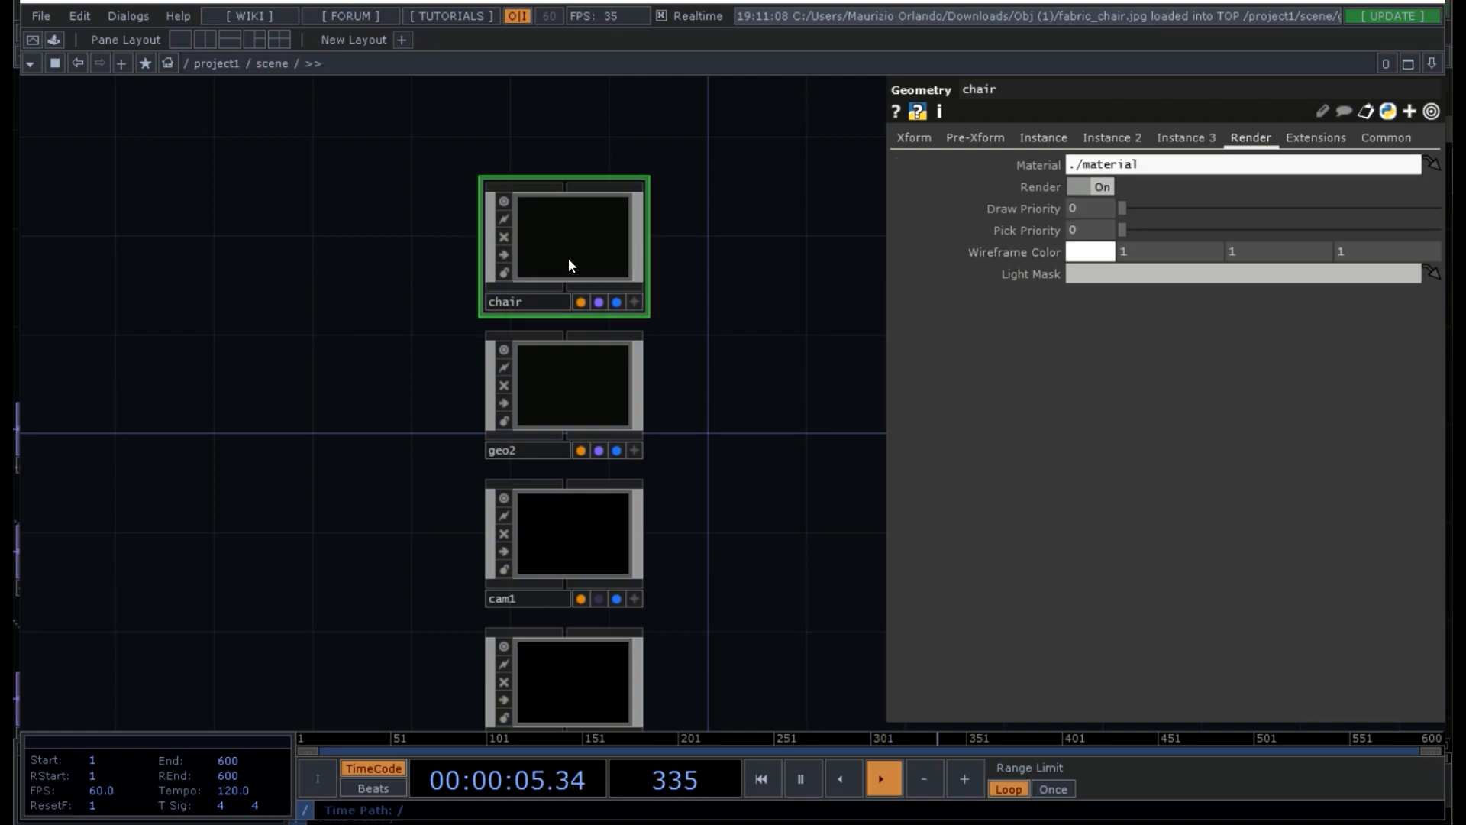
pyautogui.click(582, 242)
pyautogui.click(582, 242)
# - Rename geo2 in the scene network as sofa
pyautogui.moveTo(713, 263); pyautogui.dragTo(544, 406)
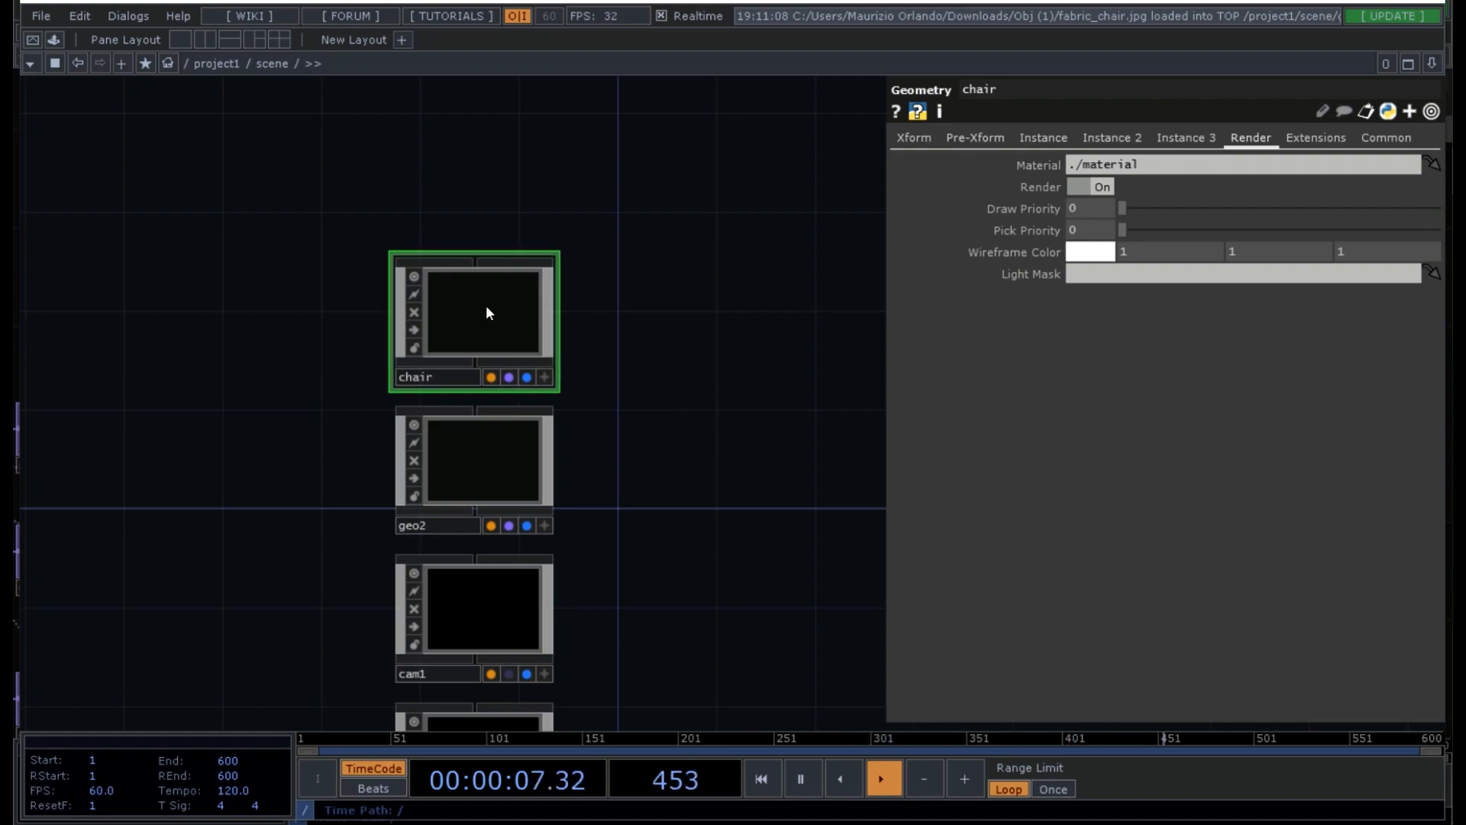
pyautogui.moveTo(808, 499); pyautogui.dragTo(784, 414)
pyautogui.click(439, 385)
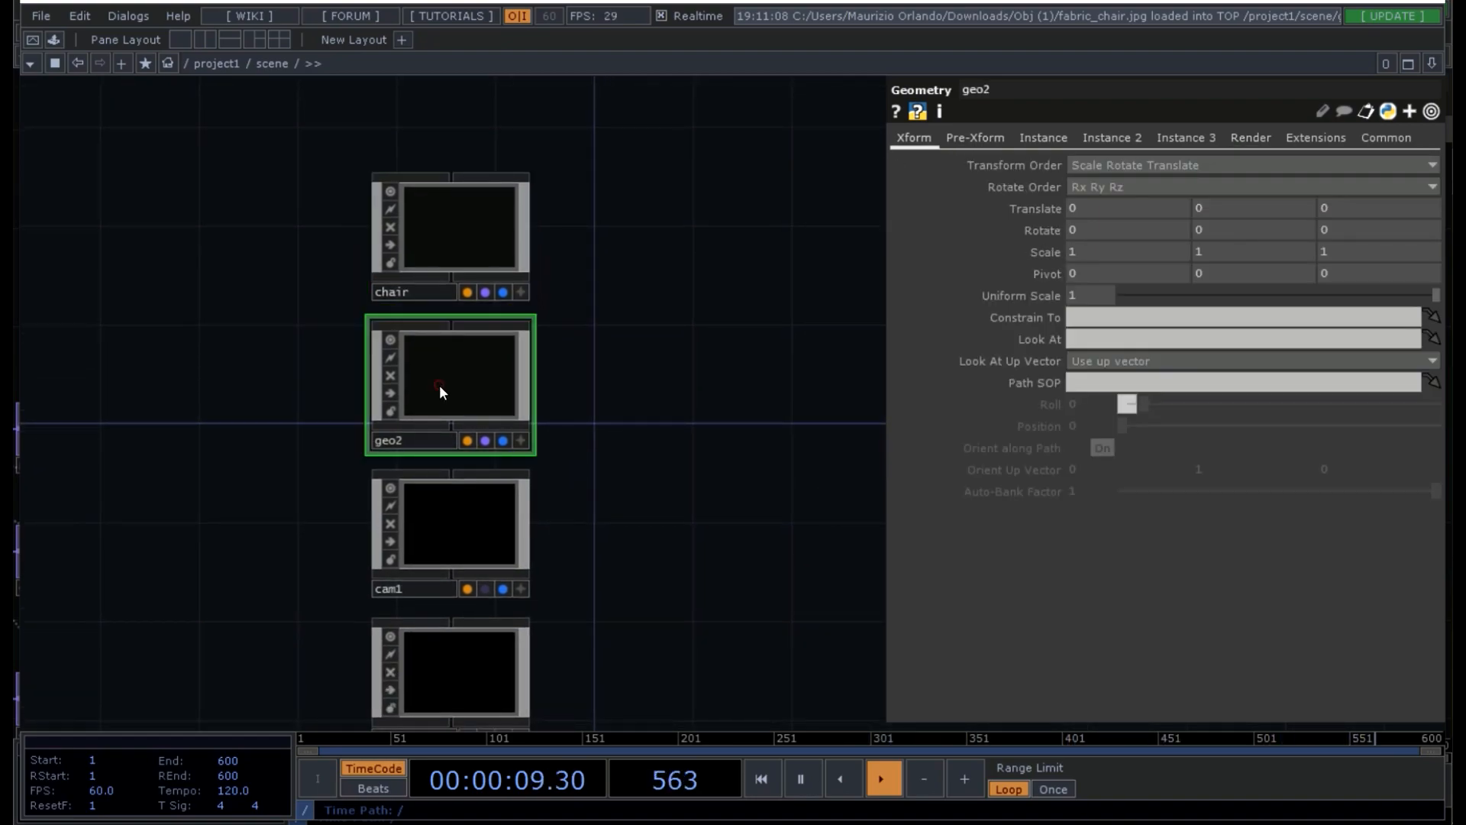
pyautogui.click(415, 441)
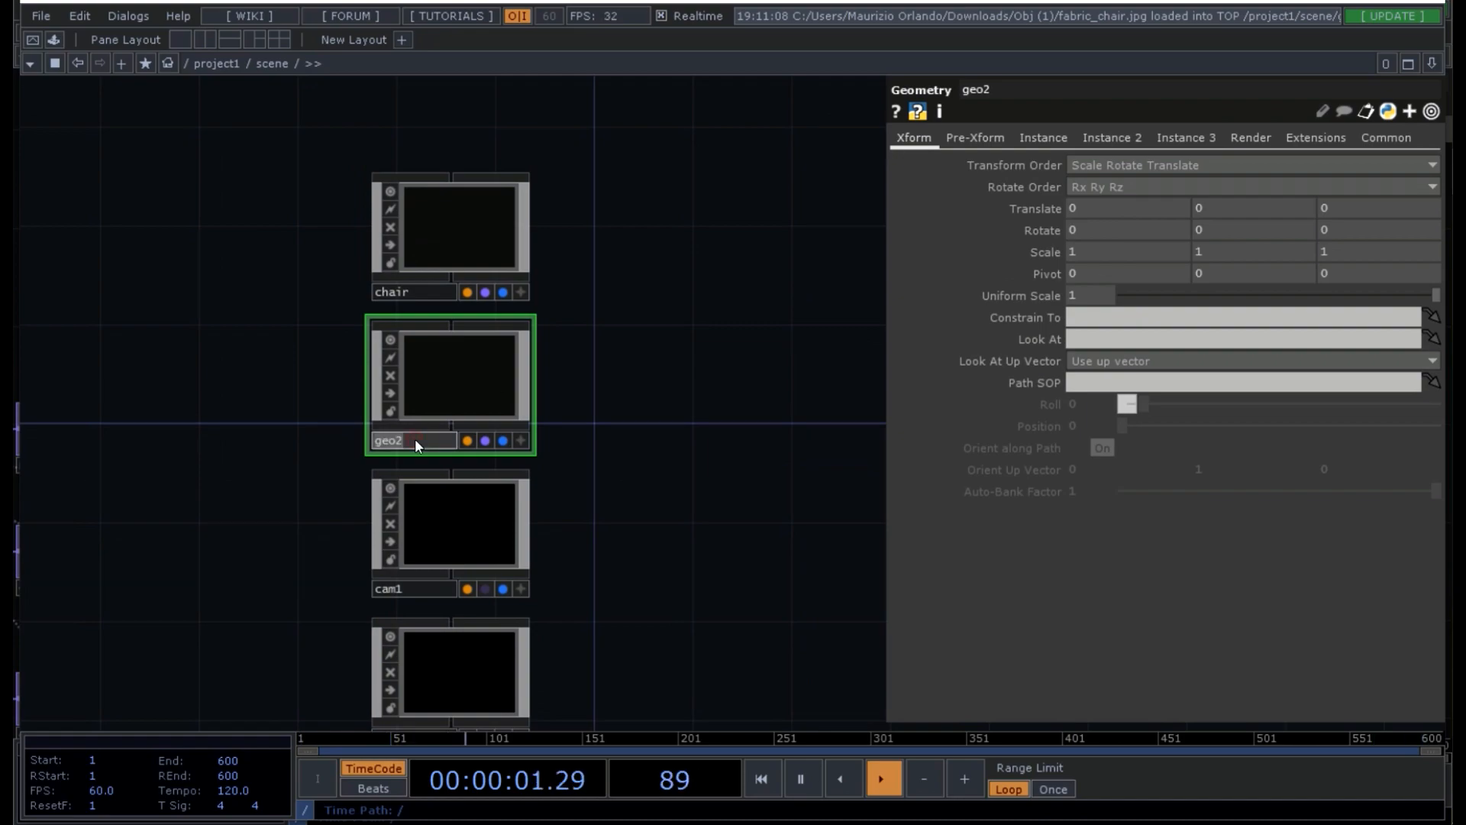
pyautogui.write('sofa')
pyautogui.press('Return')
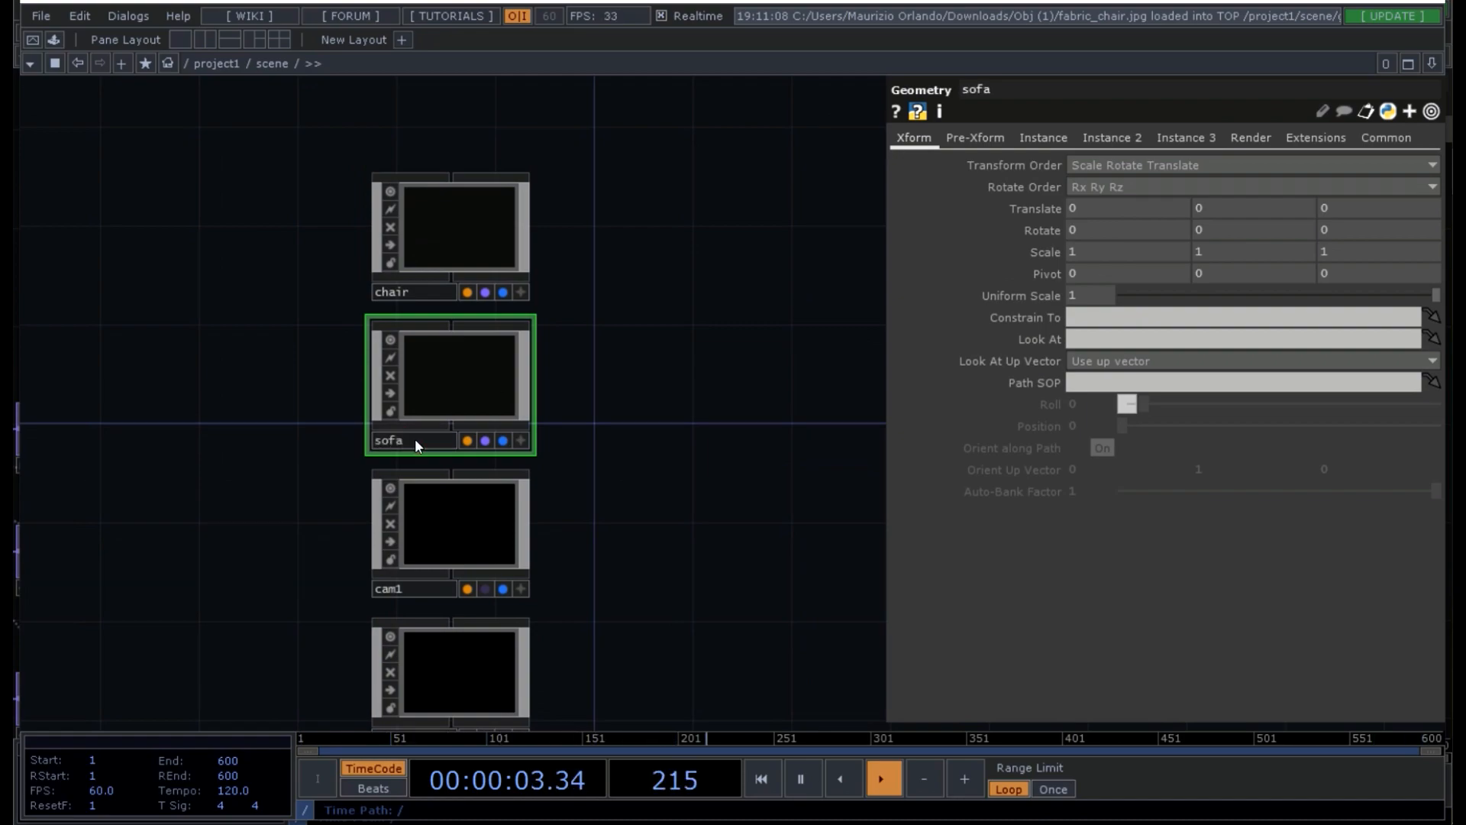
# - Open the sofa geometry and import sofa.obj from the Obj (1) folder into its network
pyautogui.doubleClick(439, 382)
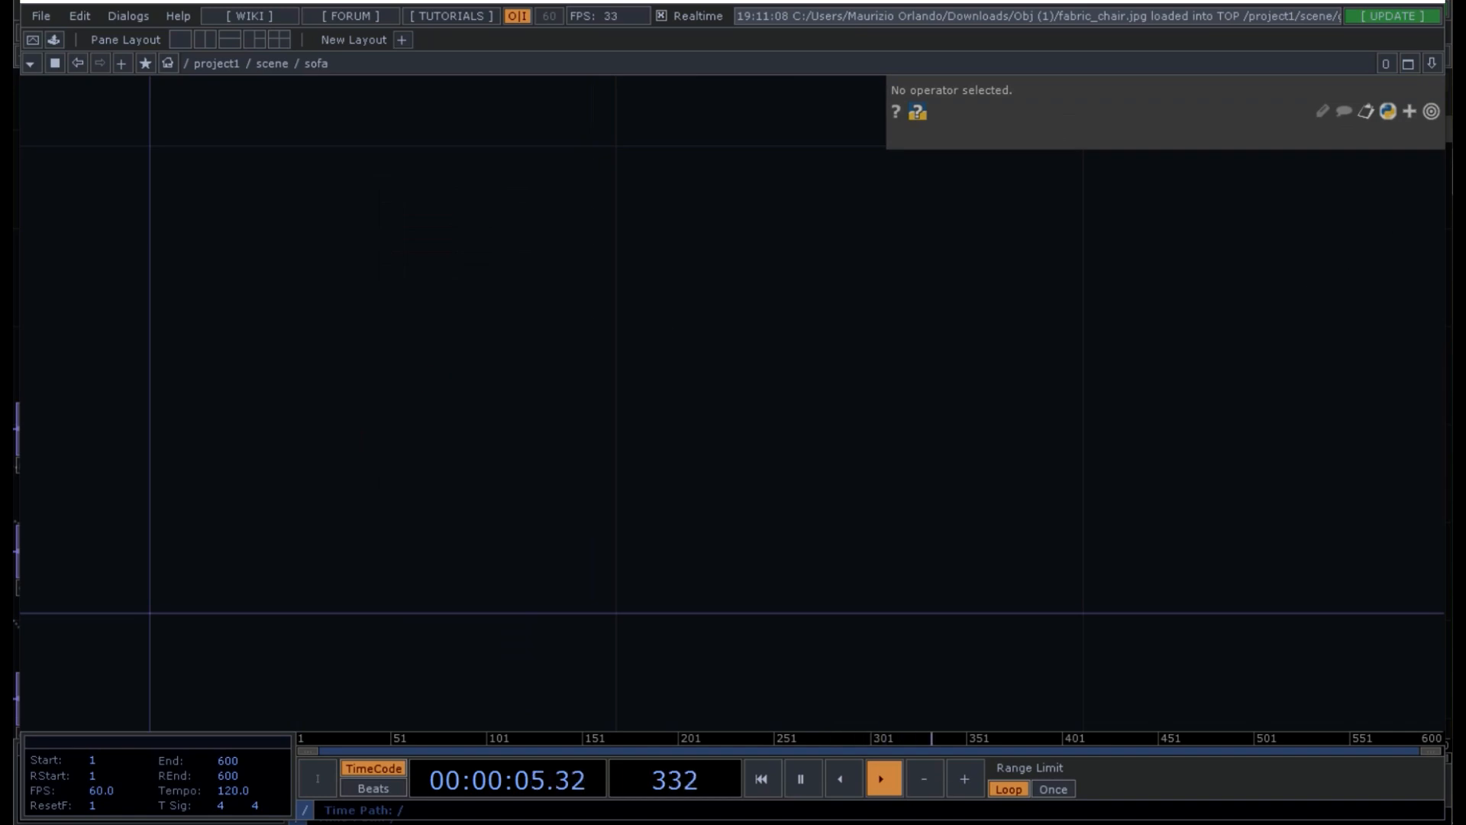
pyautogui.click(1382, 140)
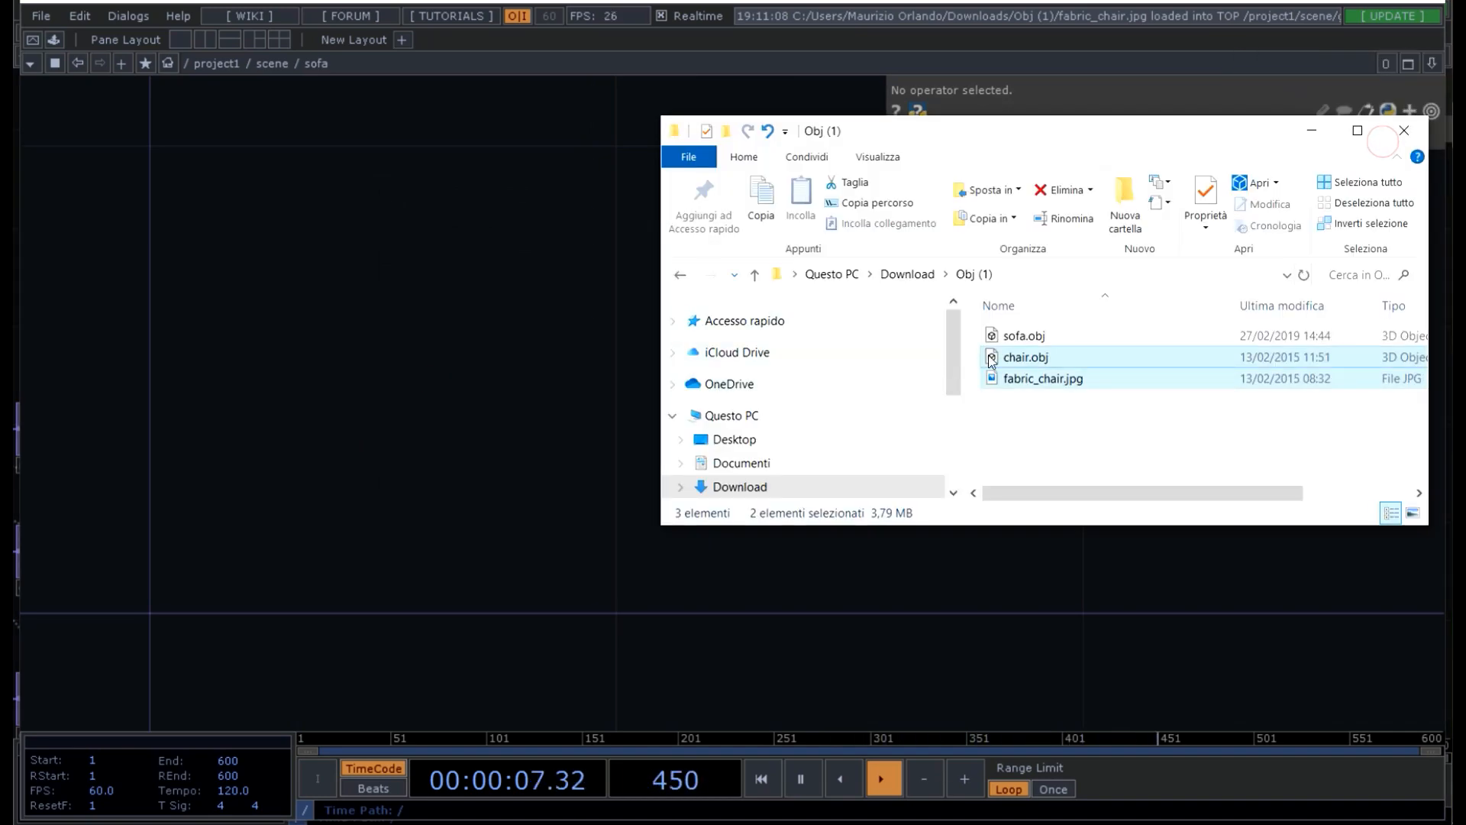
pyautogui.click(1022, 337)
pyautogui.moveTo(1020, 341); pyautogui.dragTo(458, 380)
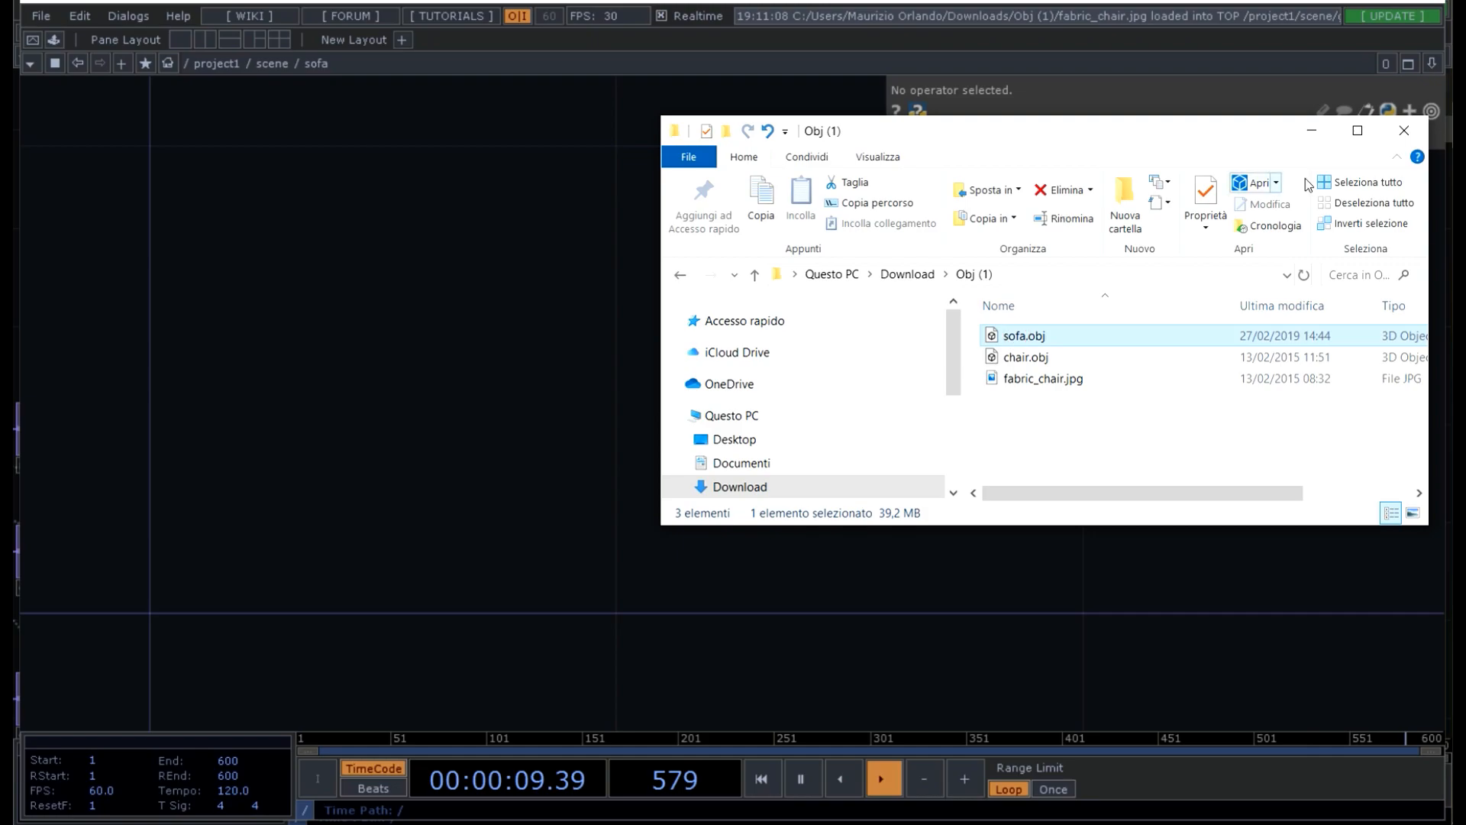
pyautogui.click(1313, 131)
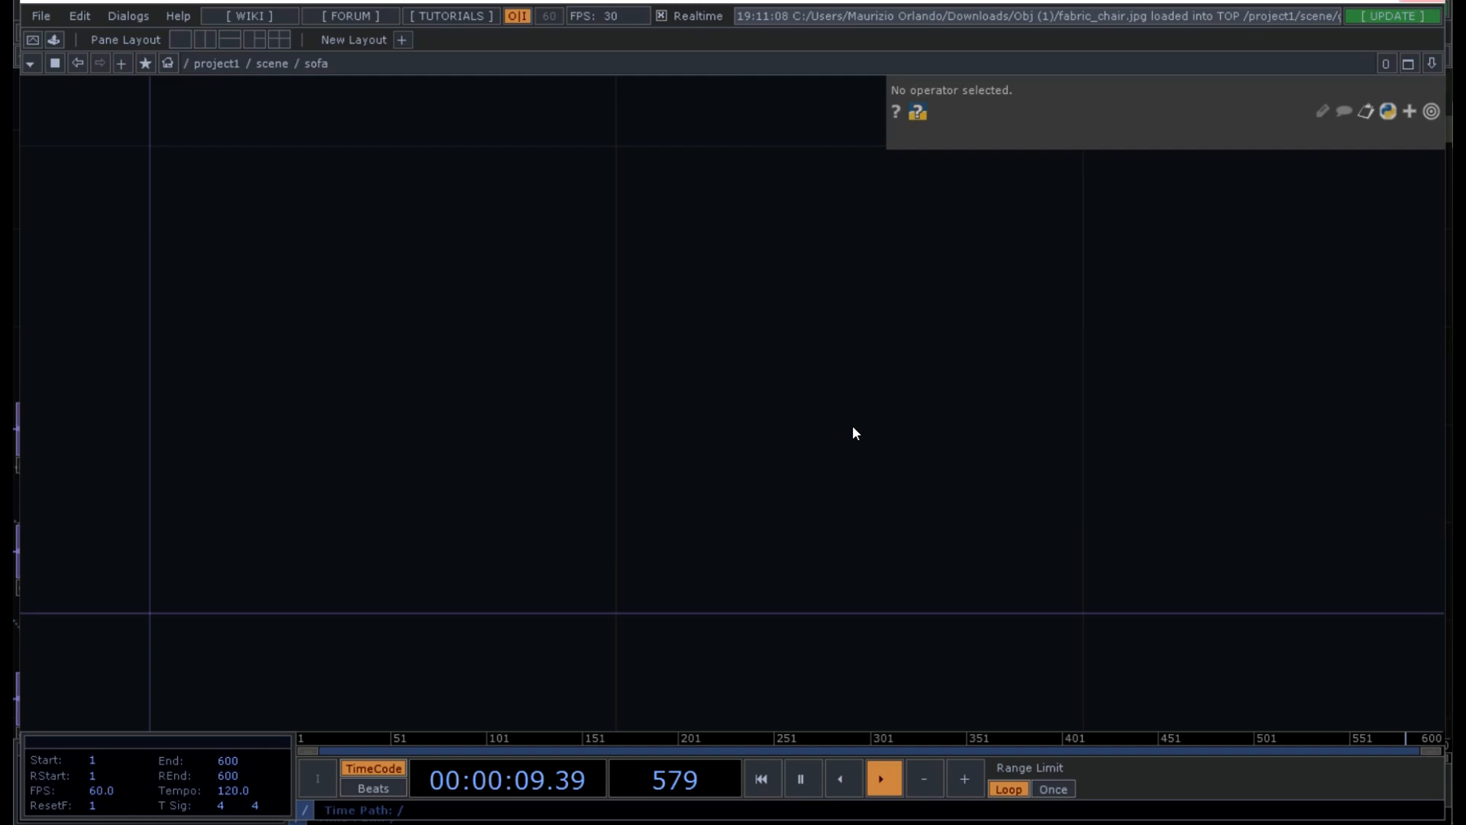
# - Add a Phong material below the imported sofa node
pyautogui.scroll(-2, 722, 501)
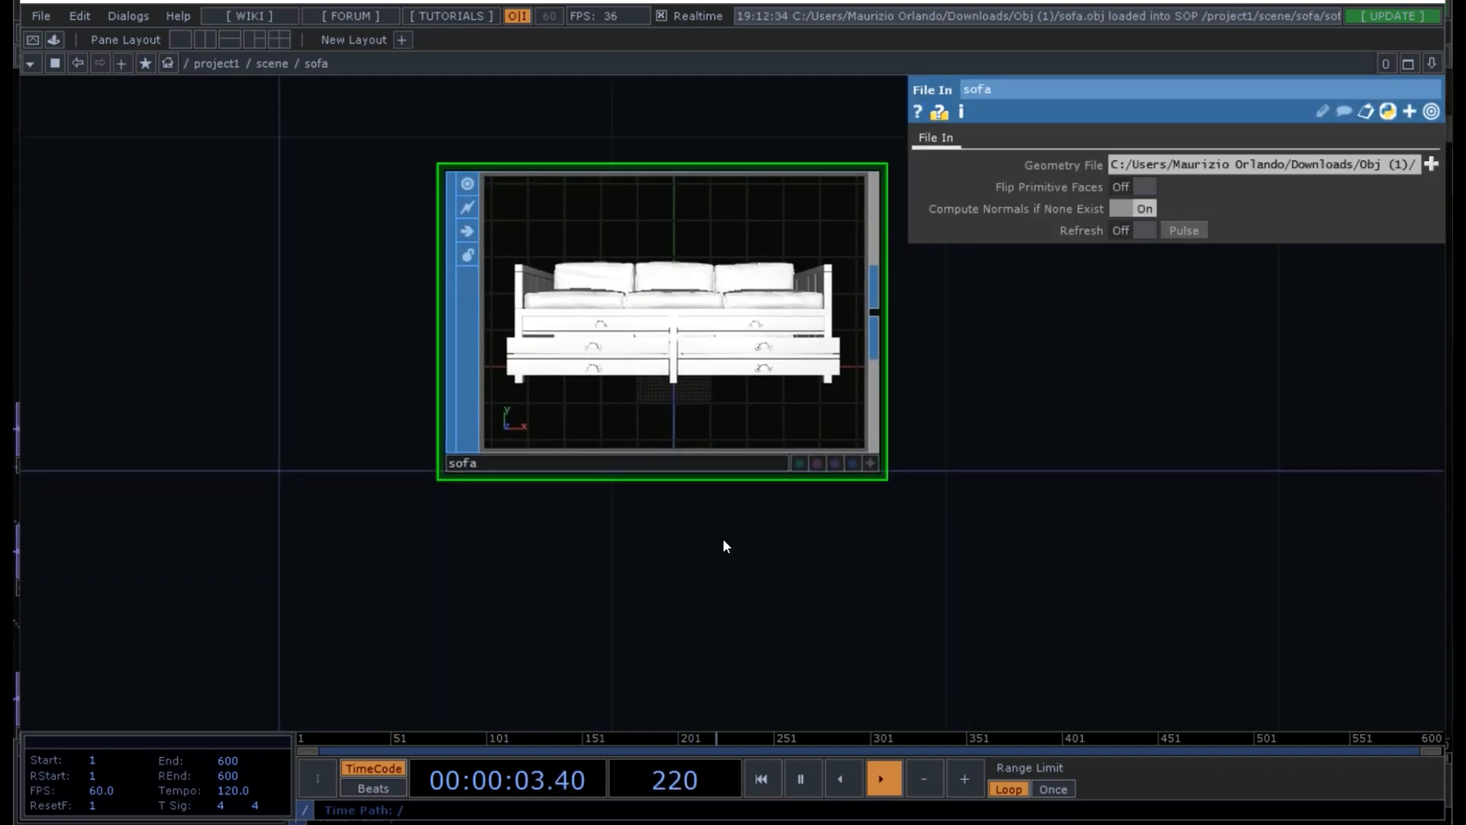
pyautogui.press('Tab')
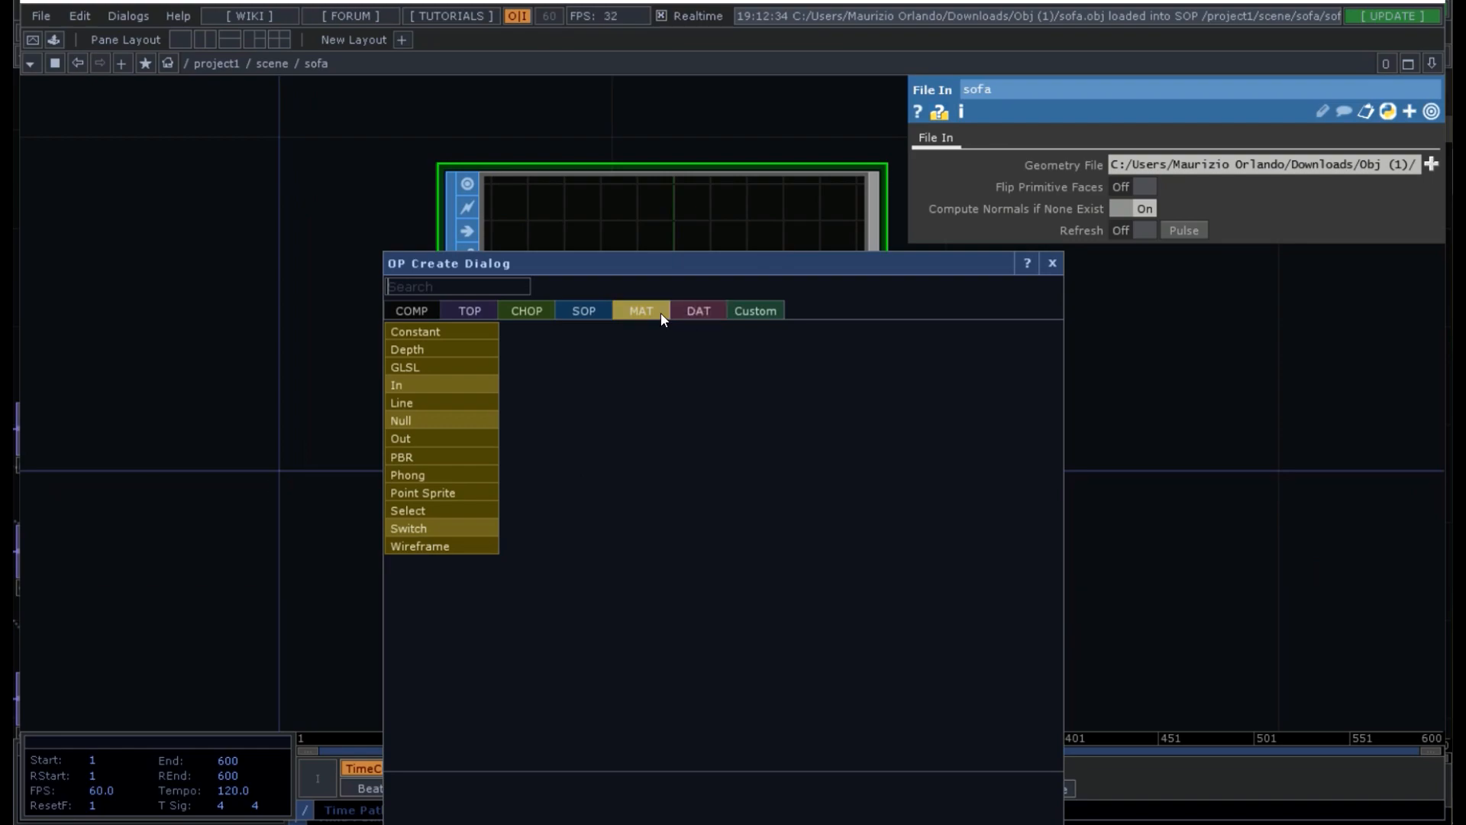
pyautogui.click(428, 480)
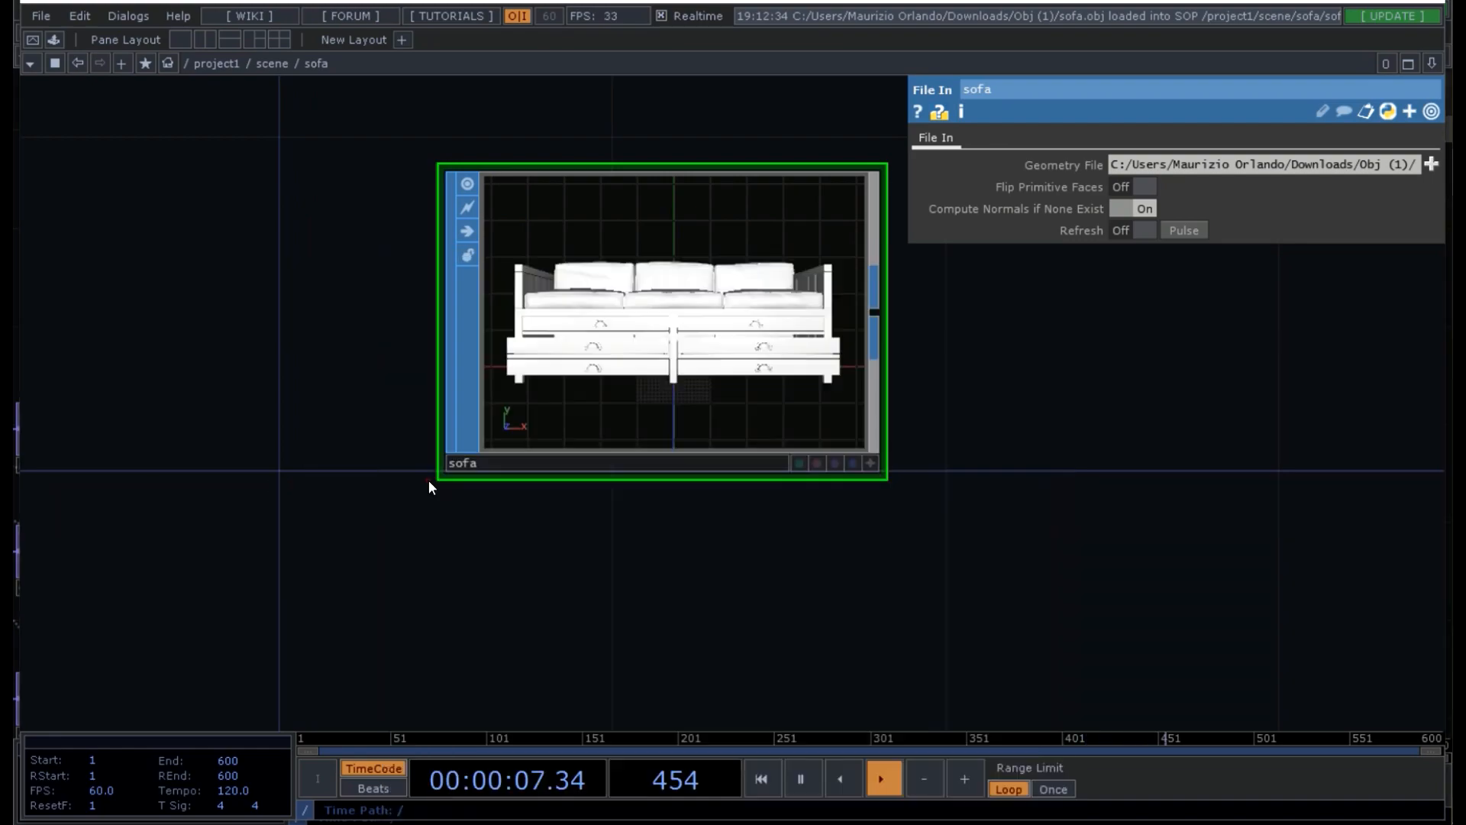
pyautogui.click(680, 649)
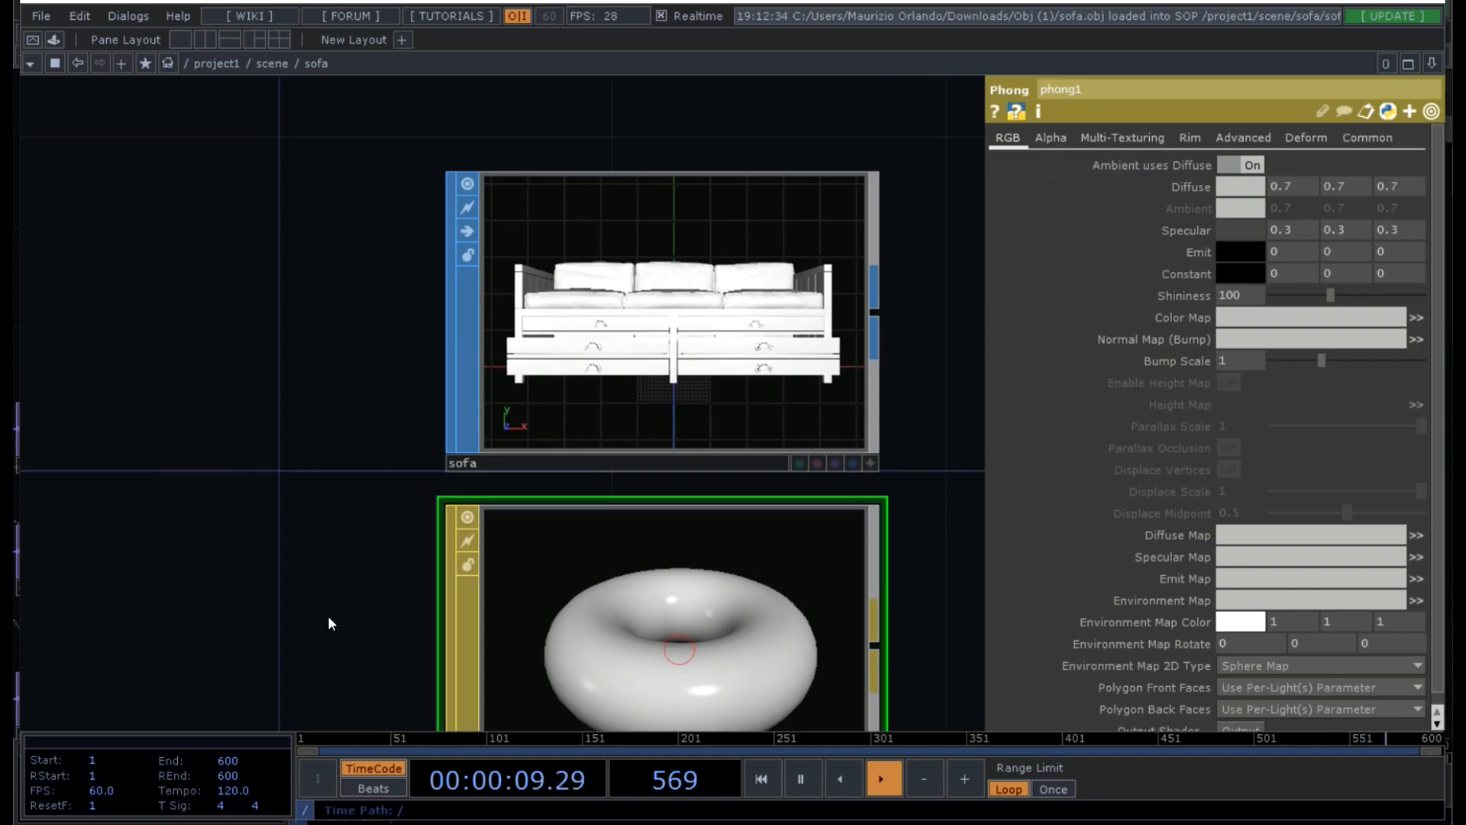
# - Set the sofa Phong material's diffuse colour to olive yellow, about 0.4568, 0.5, 0
pyautogui.moveTo(326, 613); pyautogui.dragTo(259, 495)
pyautogui.click(1235, 185)
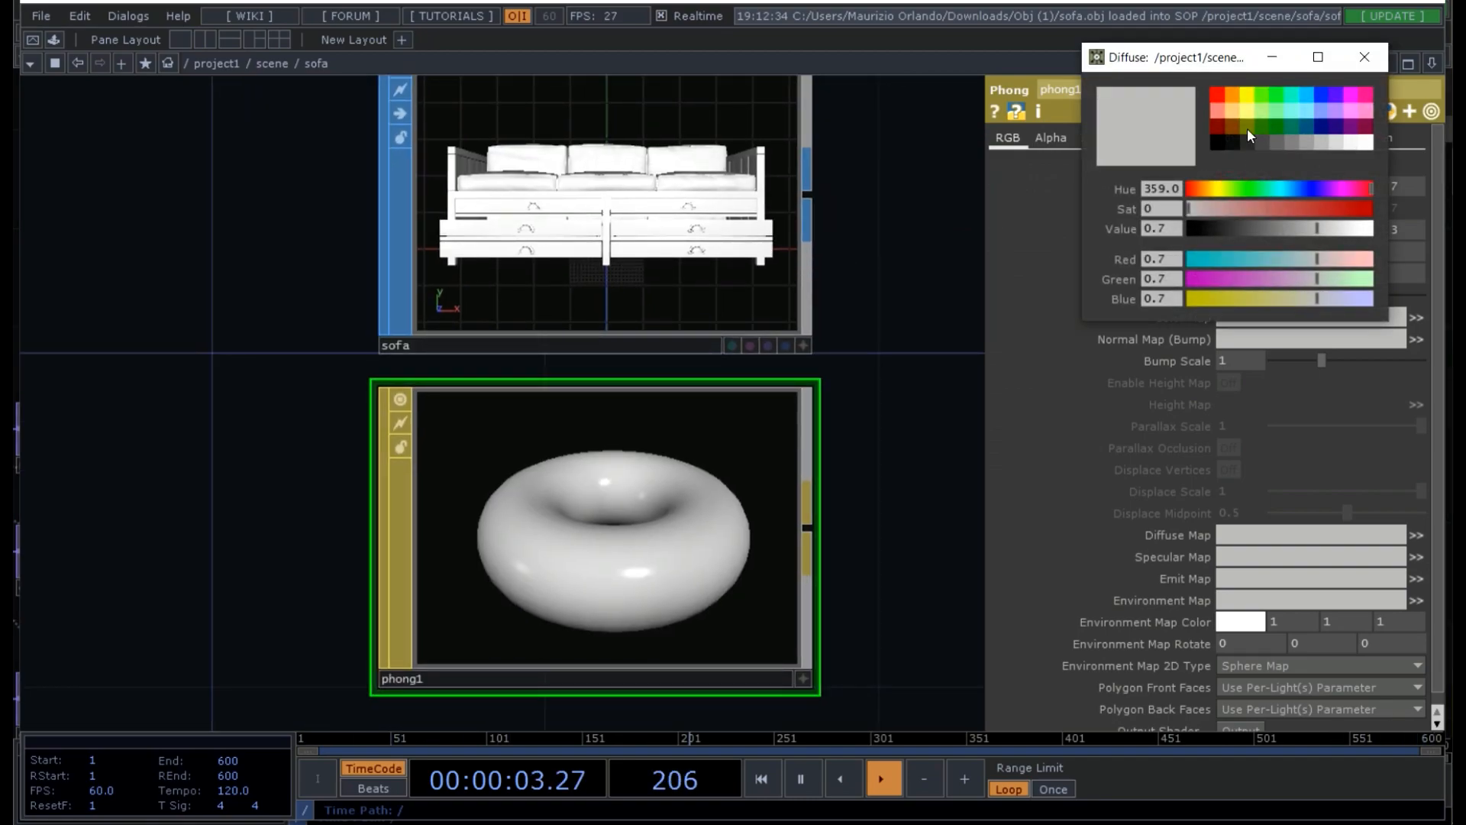
pyautogui.click(1247, 127)
pyautogui.click(887, 421)
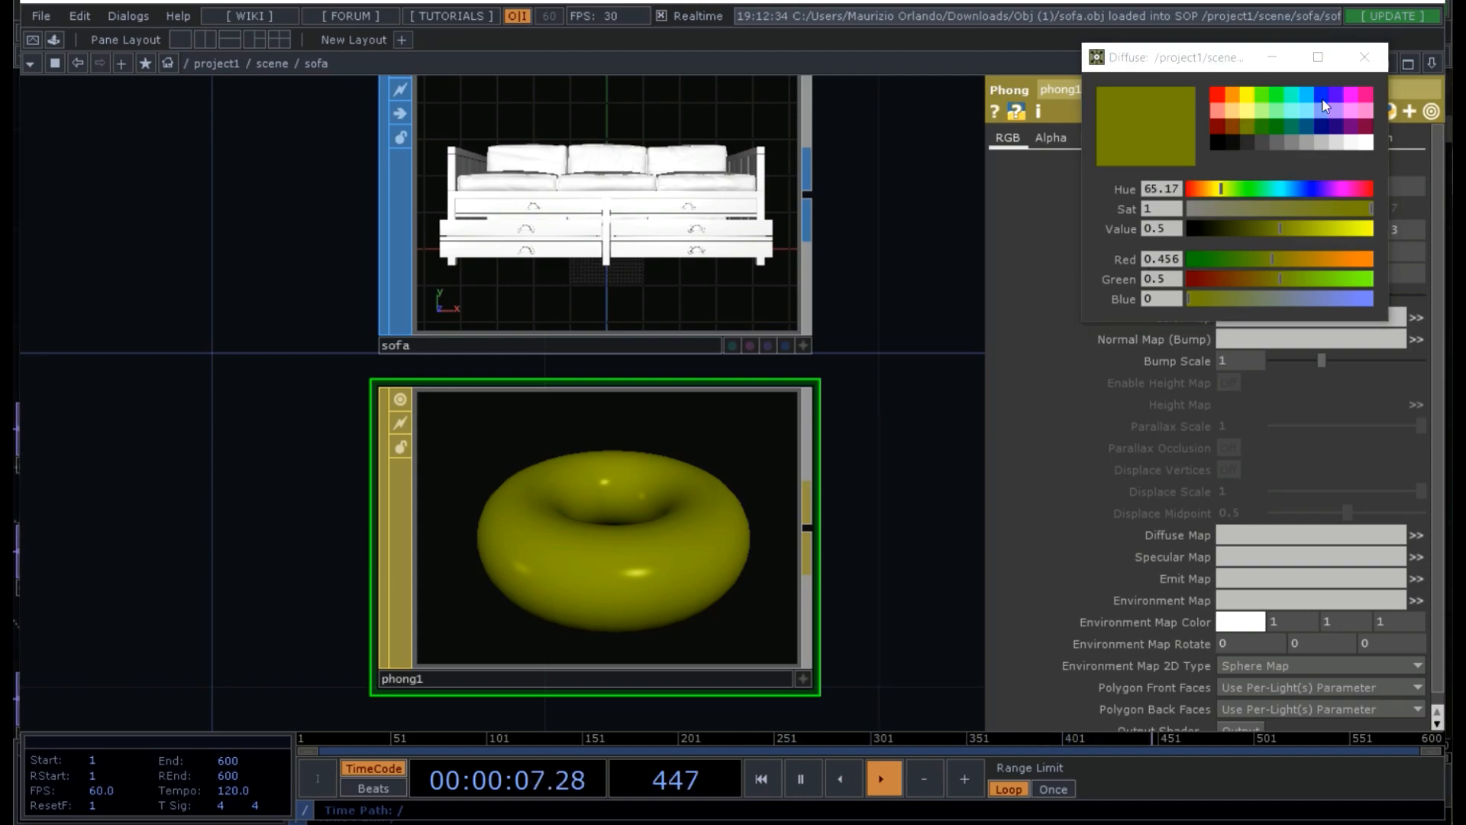
pyautogui.click(1359, 60)
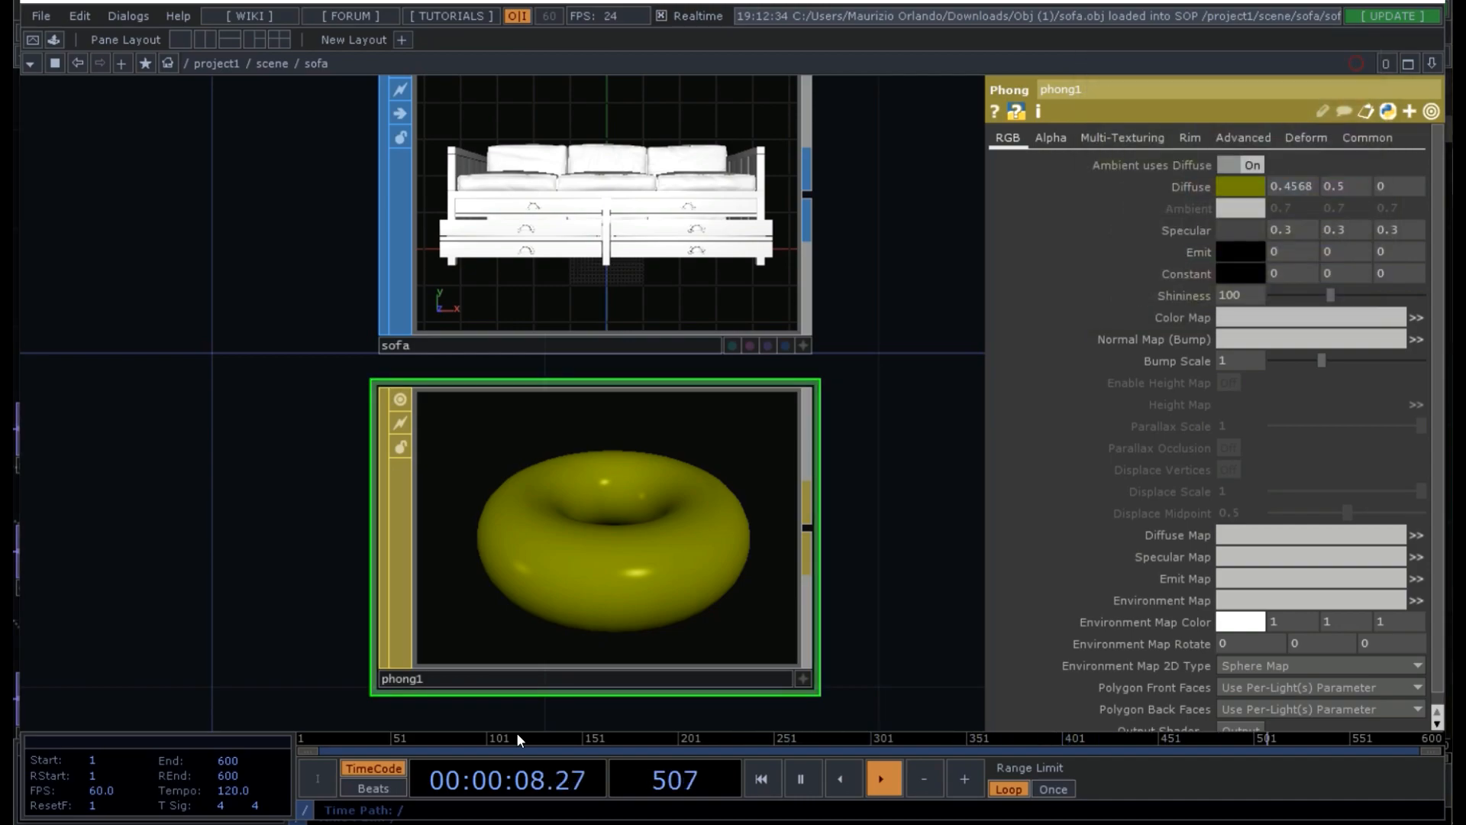
# - Rename the Phong node in the sofa network as material
pyautogui.doubleClick(455, 677)
pyautogui.write('material')
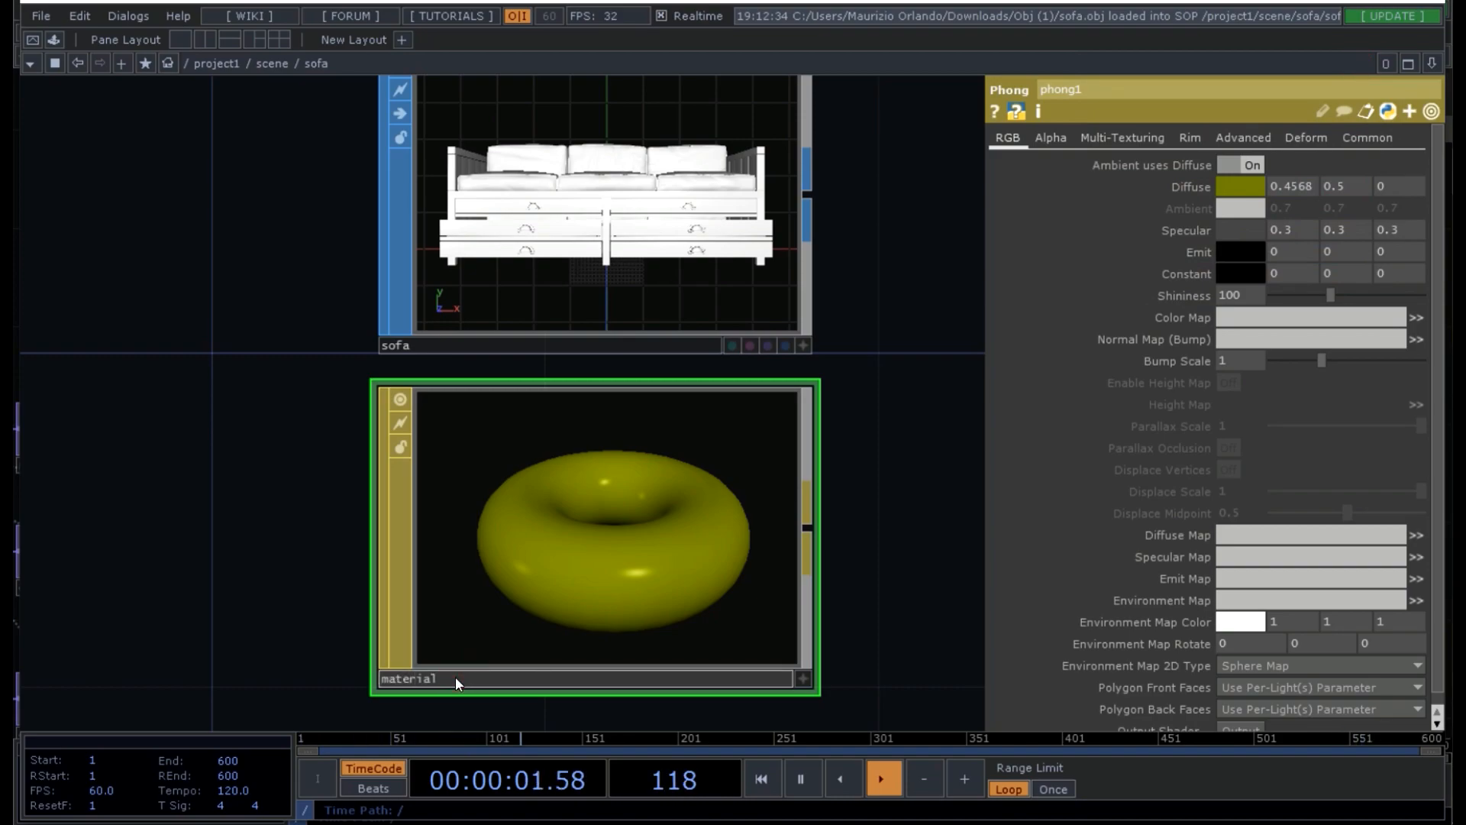
pyautogui.press('Return')
# - Turn on the render and display flags of the imported sofa node inside the sofa geometry, and return to the scene network
pyautogui.press('u')
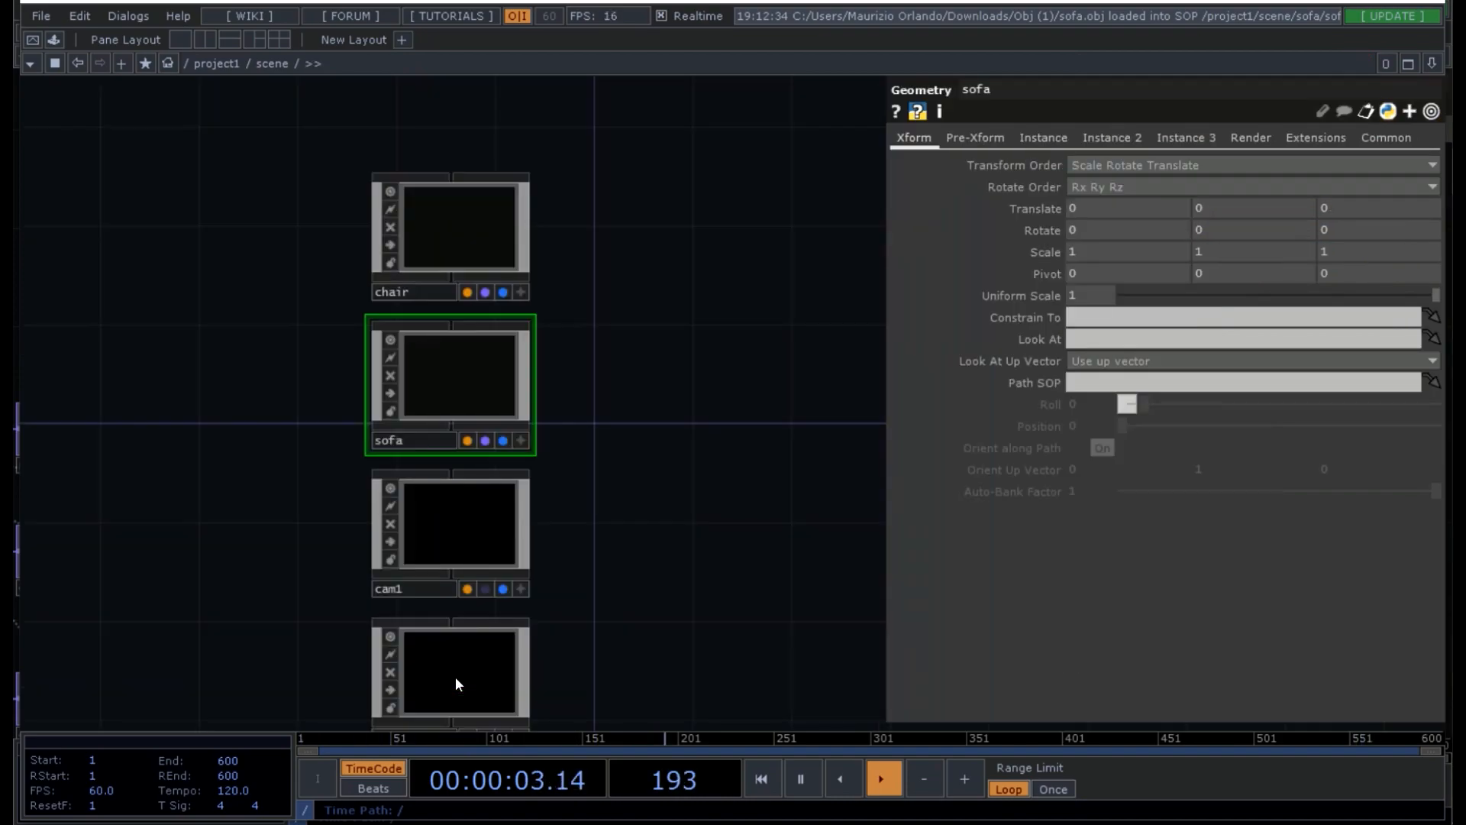
pyautogui.click(439, 383)
pyautogui.press('i')
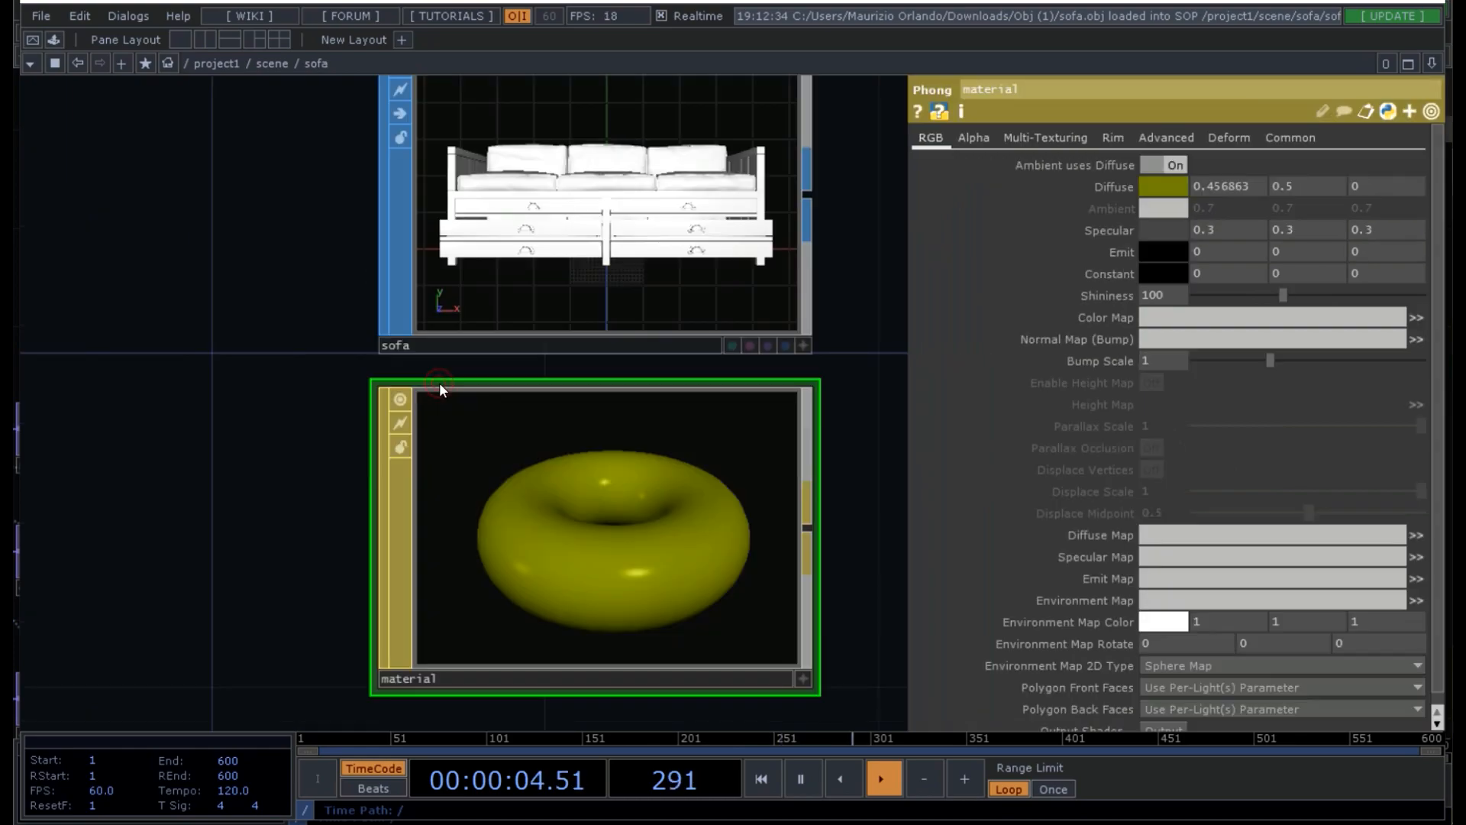
pyautogui.click(769, 346)
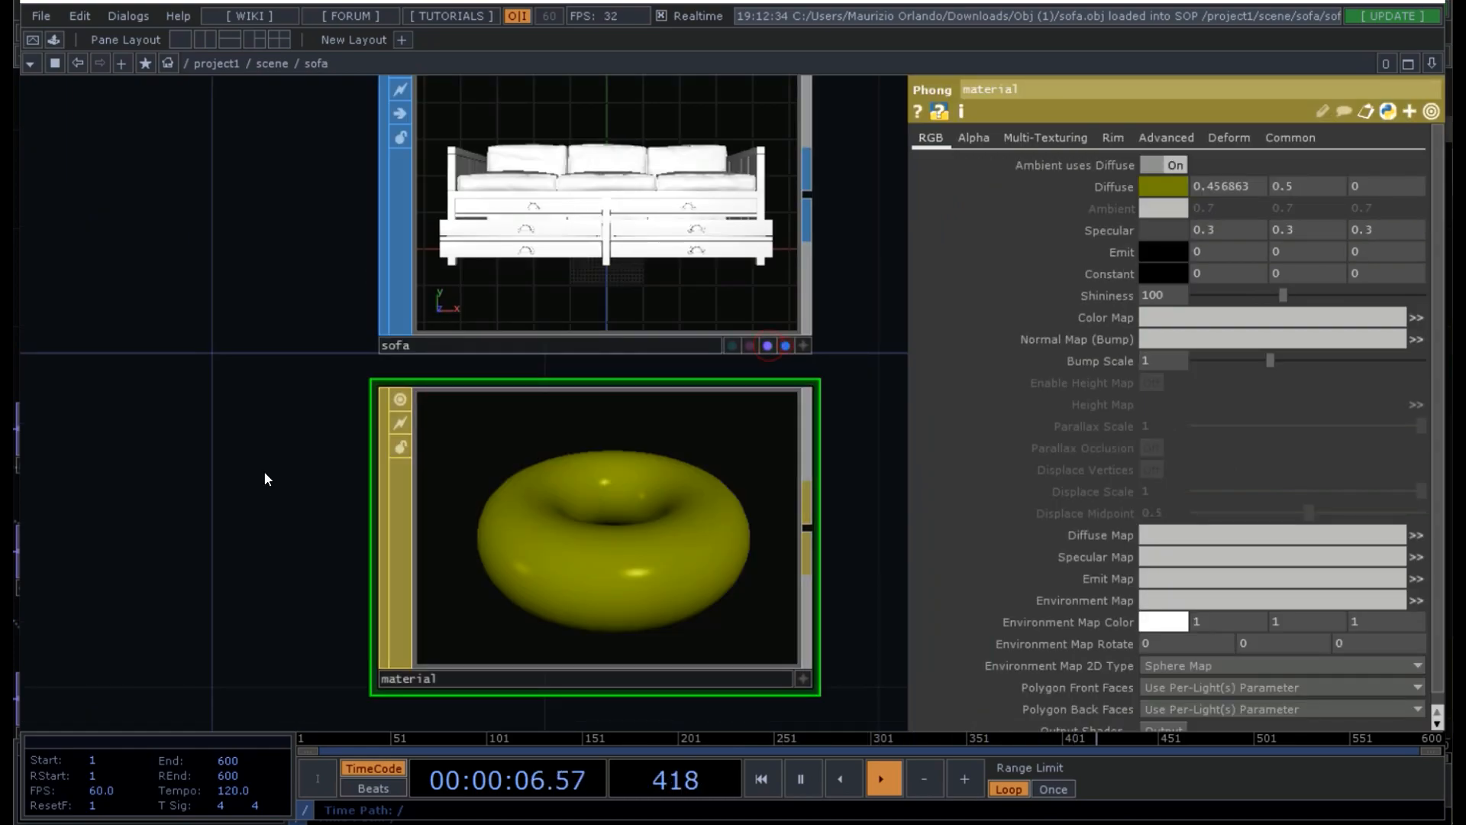
pyautogui.press('u')
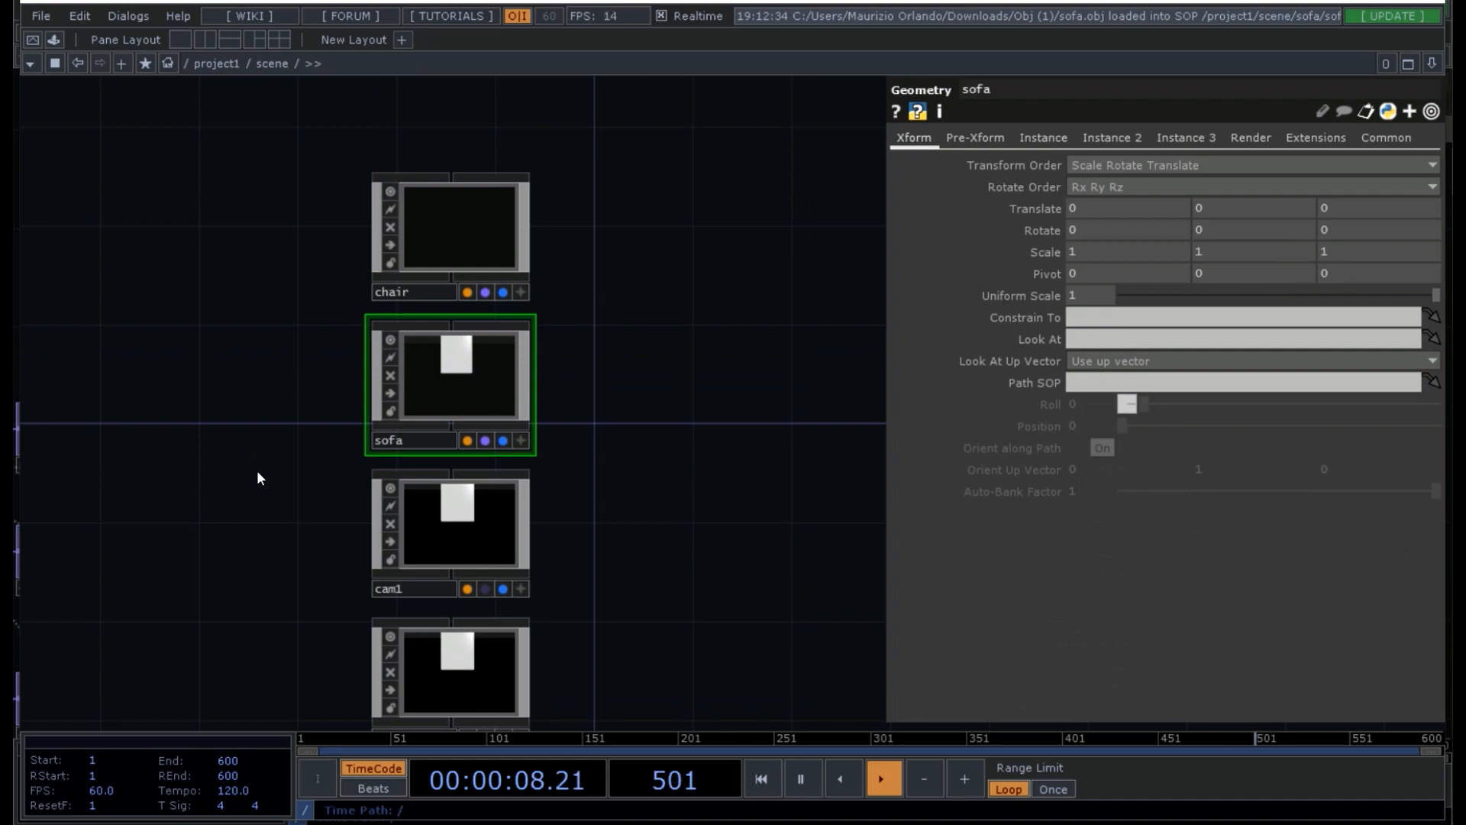
# - Set the sofa geometry's render material to ./material and hide the parameters
pyautogui.click(442, 399)
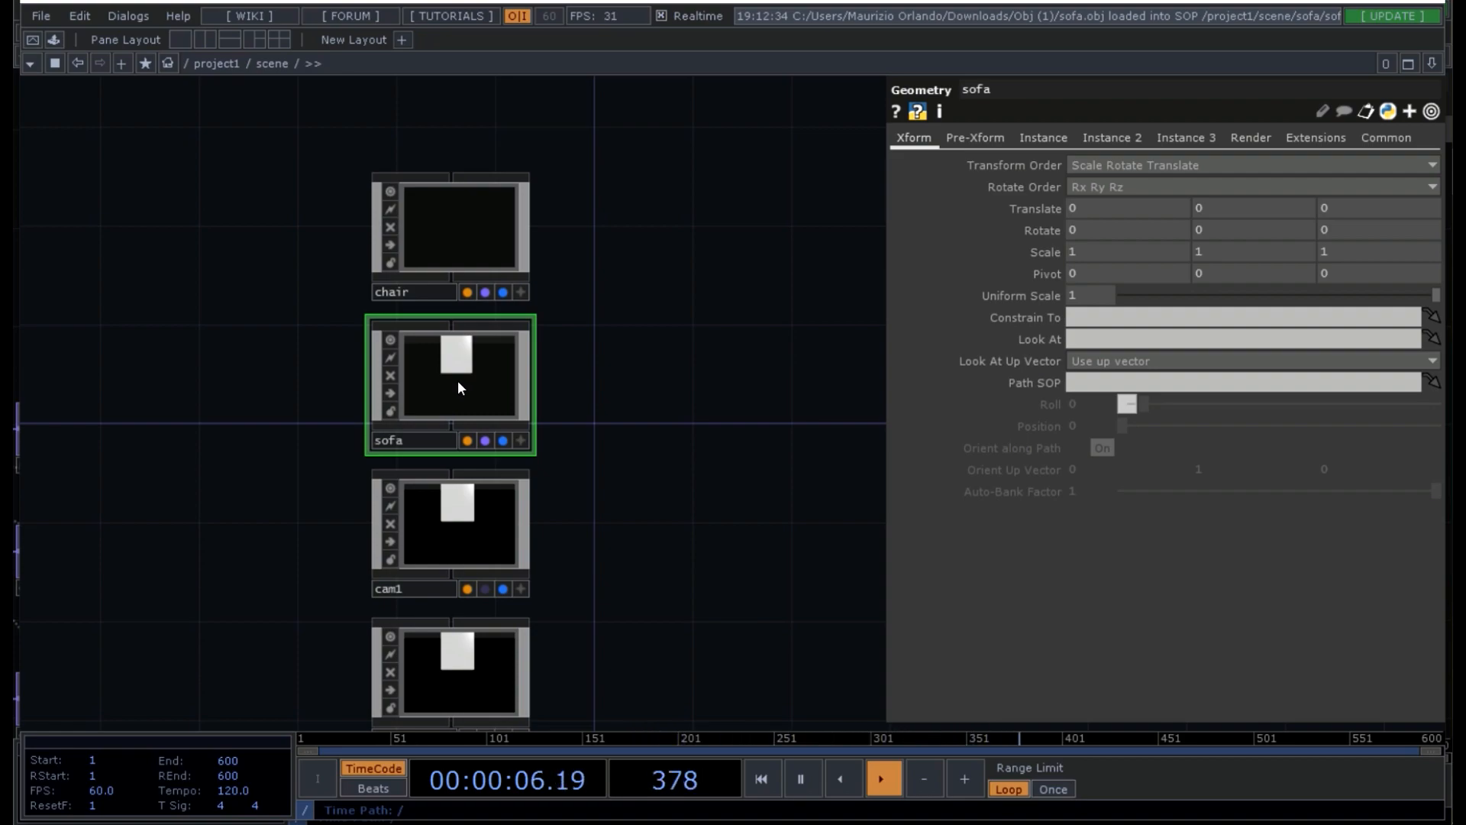
pyautogui.click(1249, 137)
pyautogui.click(1161, 167)
pyautogui.write('./')
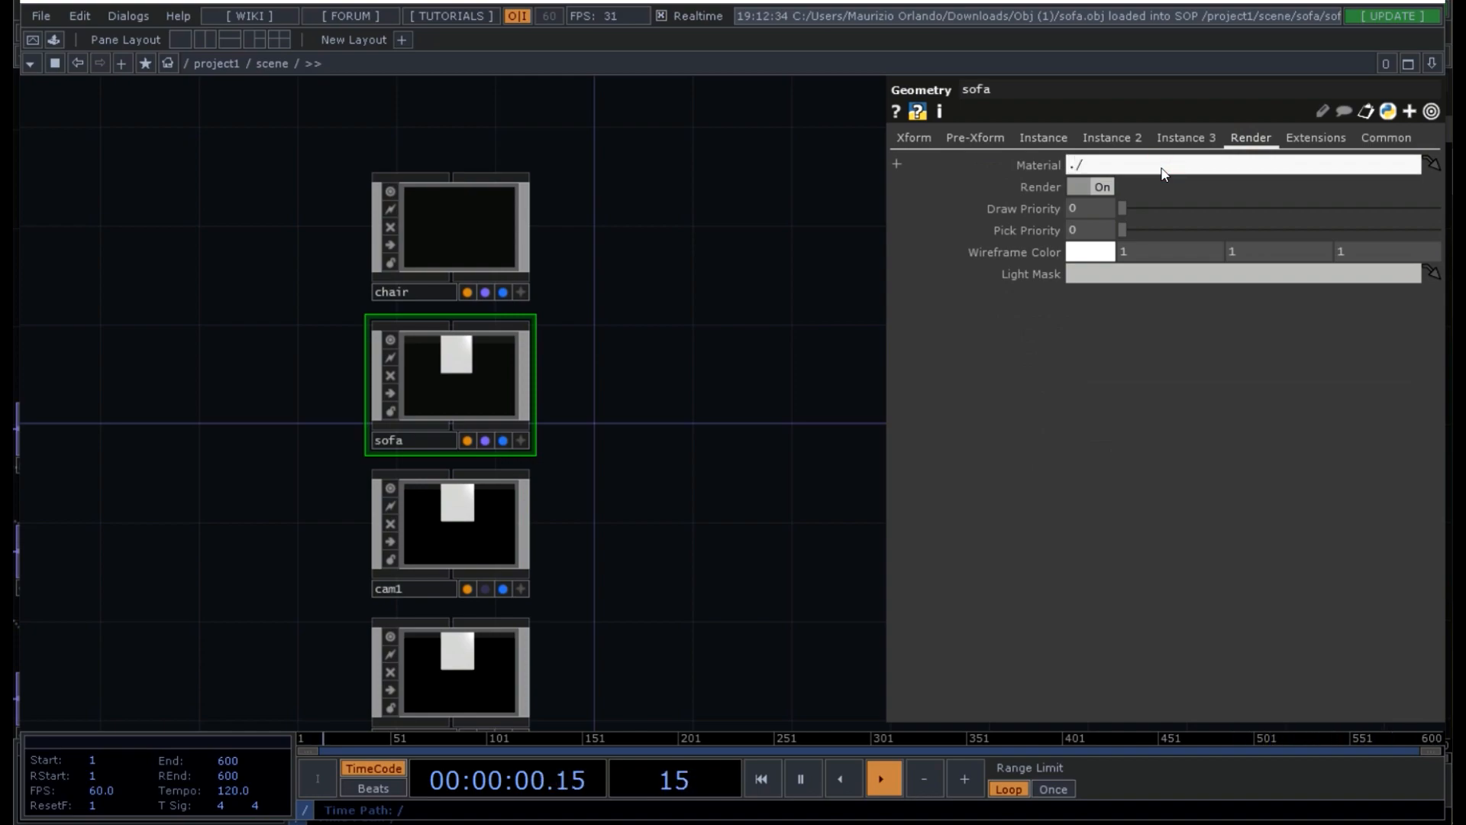
pyautogui.write('material')
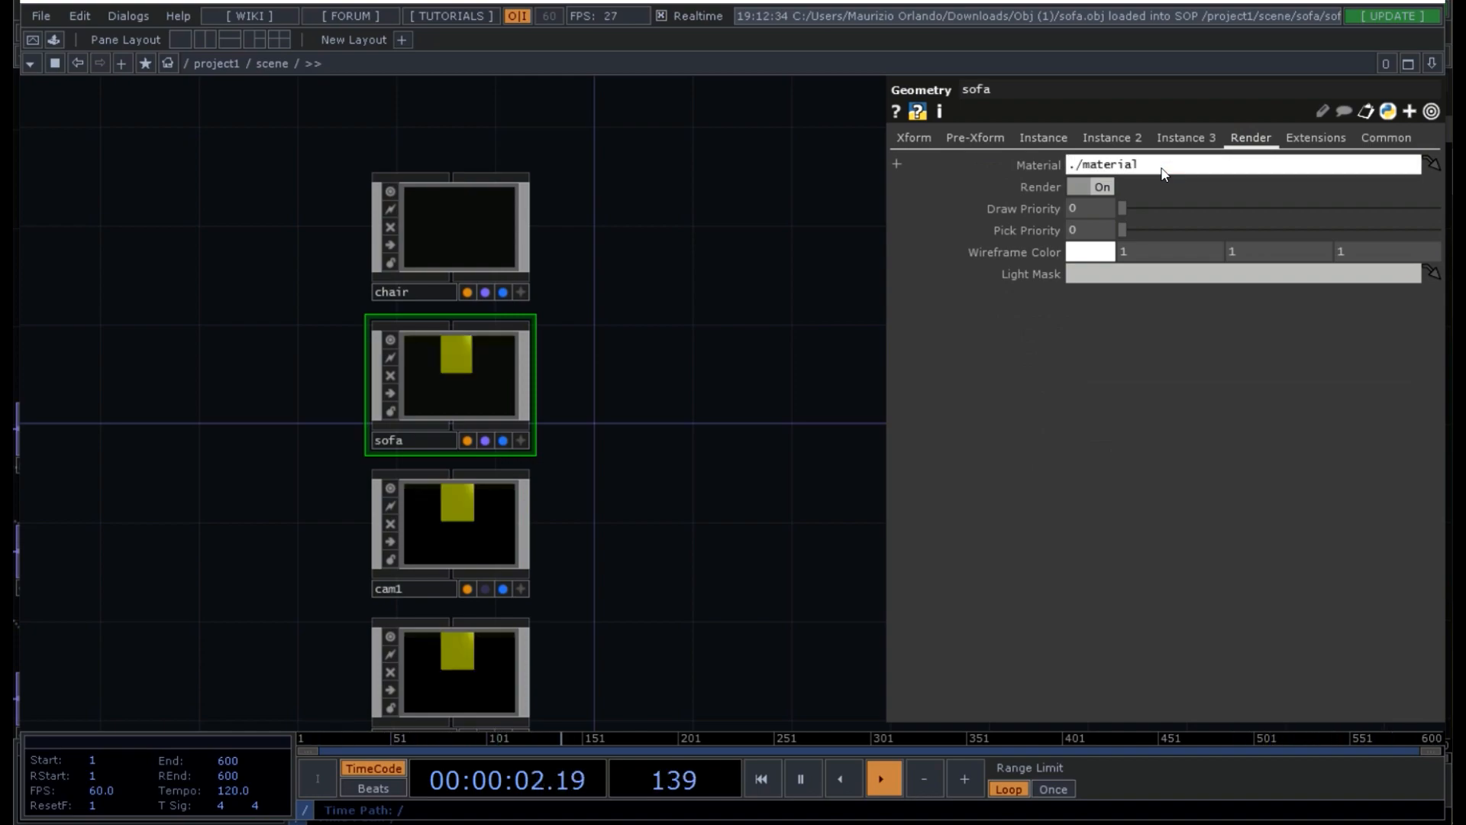
pyautogui.write('p')
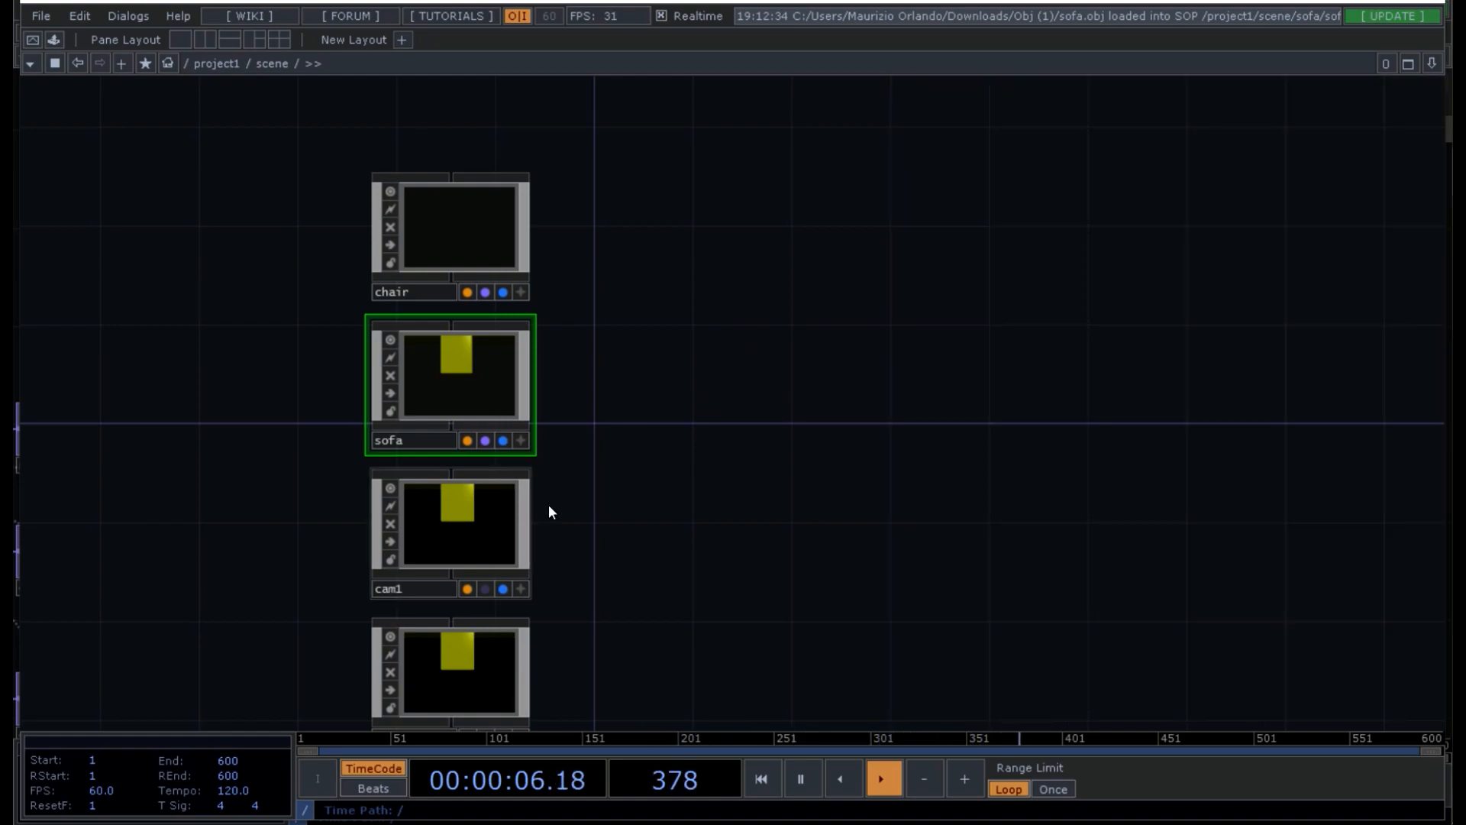
# - Arrange cam1, cam2 and light1 in a column beside the chair and sofa geometries
pyautogui.moveTo(460, 515); pyautogui.dragTo(641, 229)
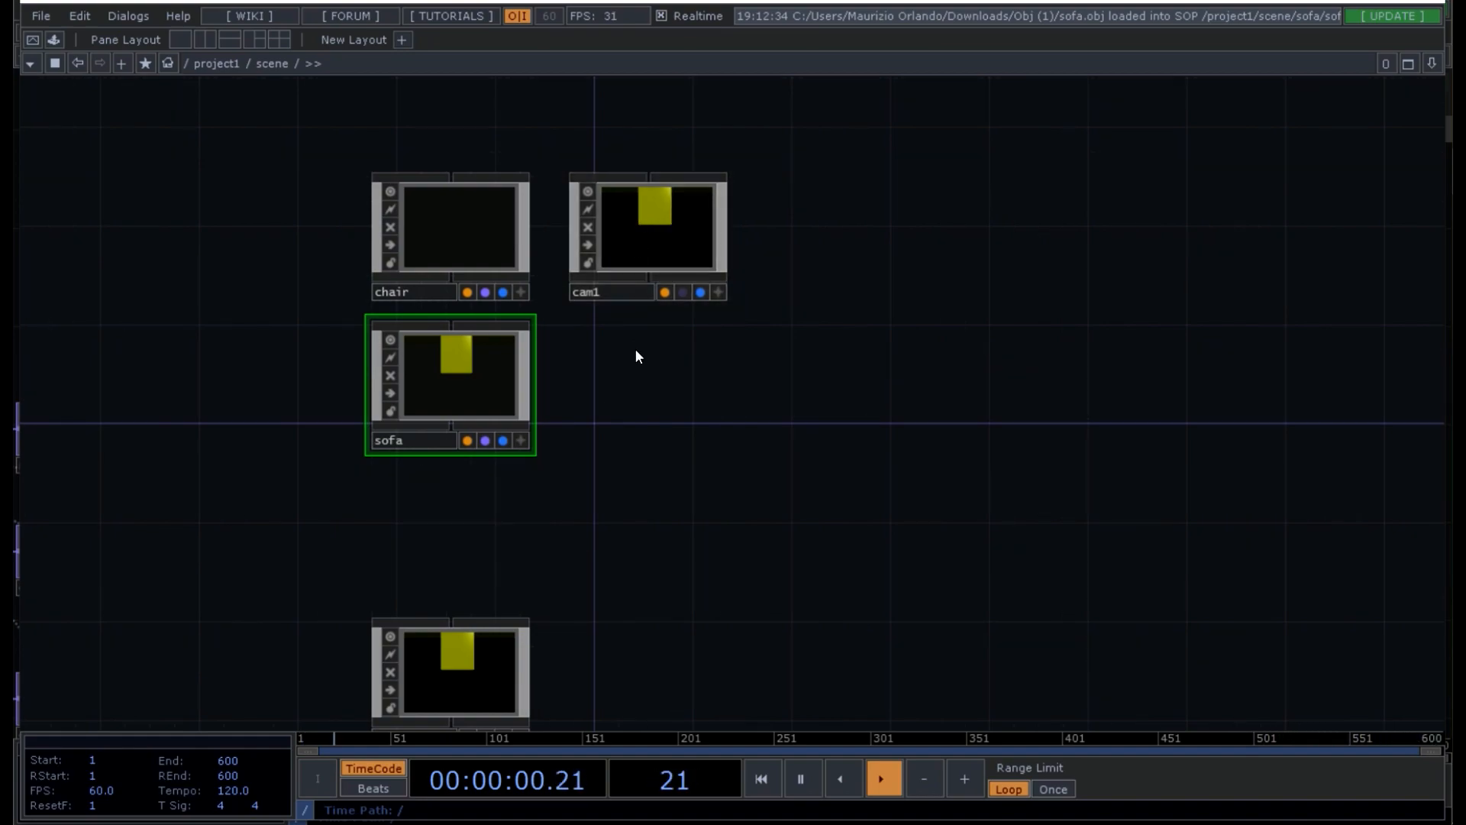
pyautogui.moveTo(444, 694); pyautogui.dragTo(633, 390)
pyautogui.moveTo(551, 538); pyautogui.dragTo(663, 370)
pyautogui.moveTo(545, 685); pyautogui.dragTo(748, 374)
pyautogui.moveTo(866, 405); pyautogui.dragTo(618, 504)
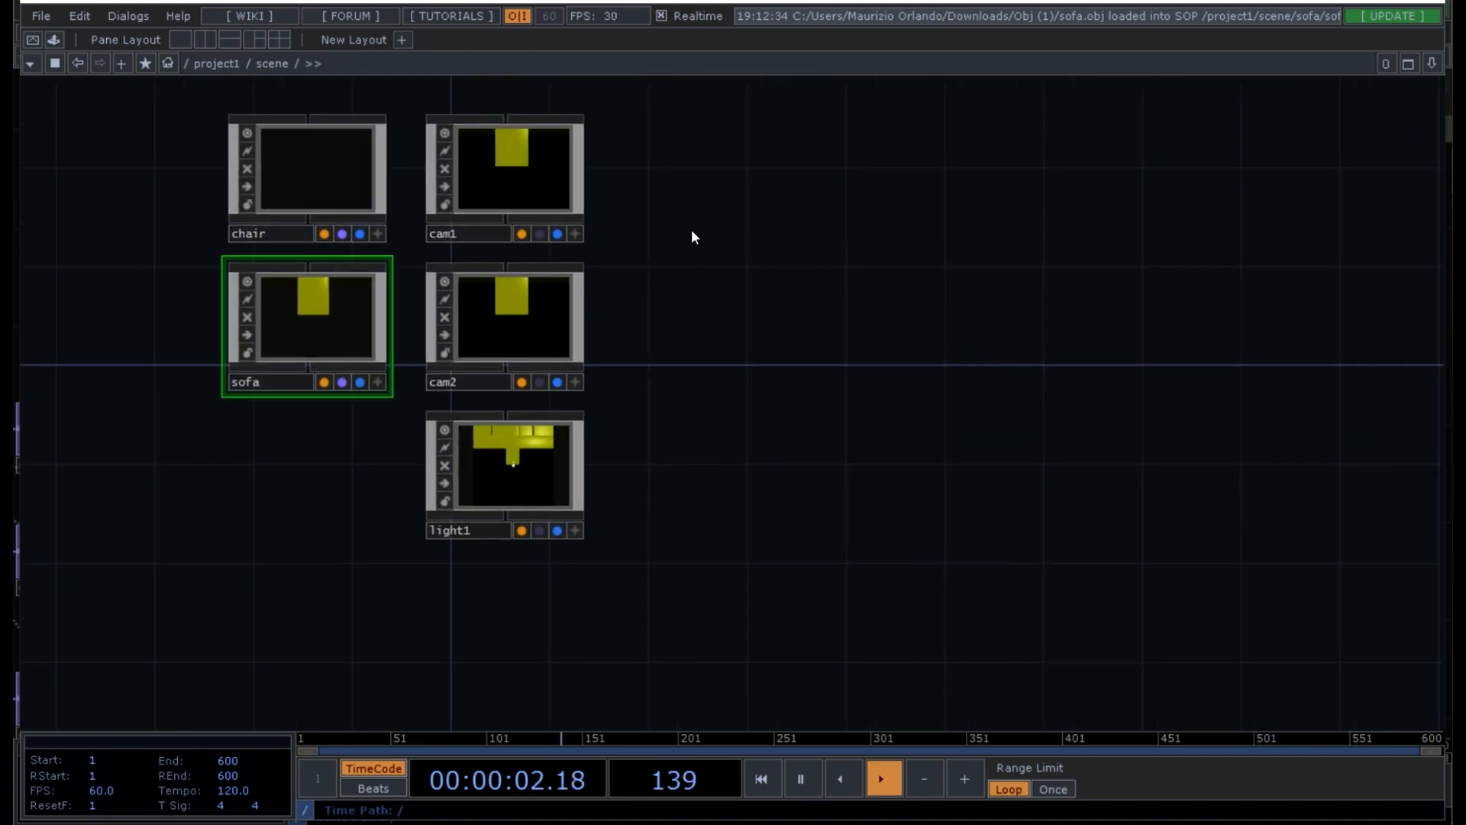
# - Add a Render TOP to the scene network beside the cameras and light
pyautogui.press('Tab')
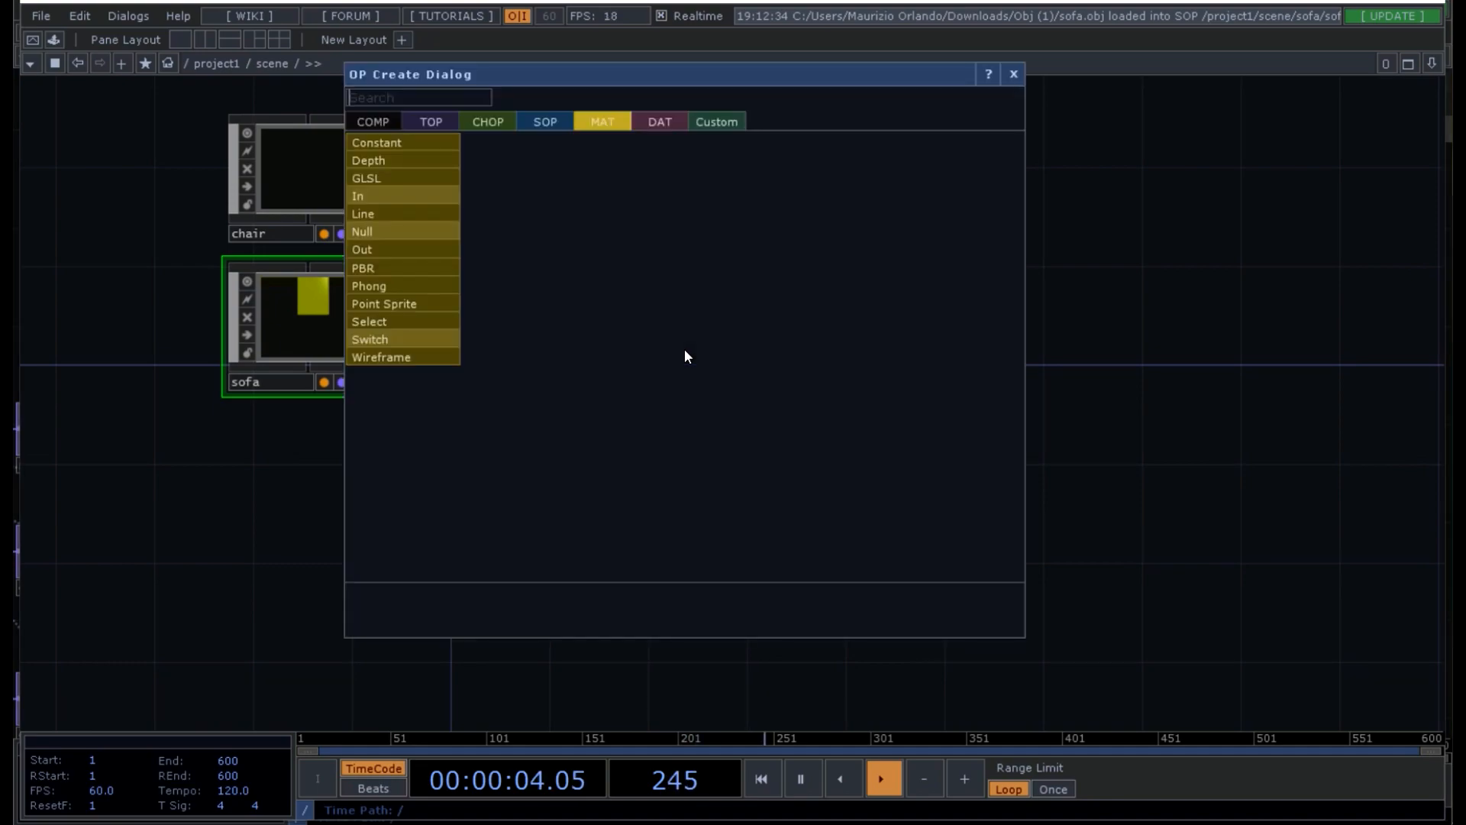
pyautogui.press('capslock')
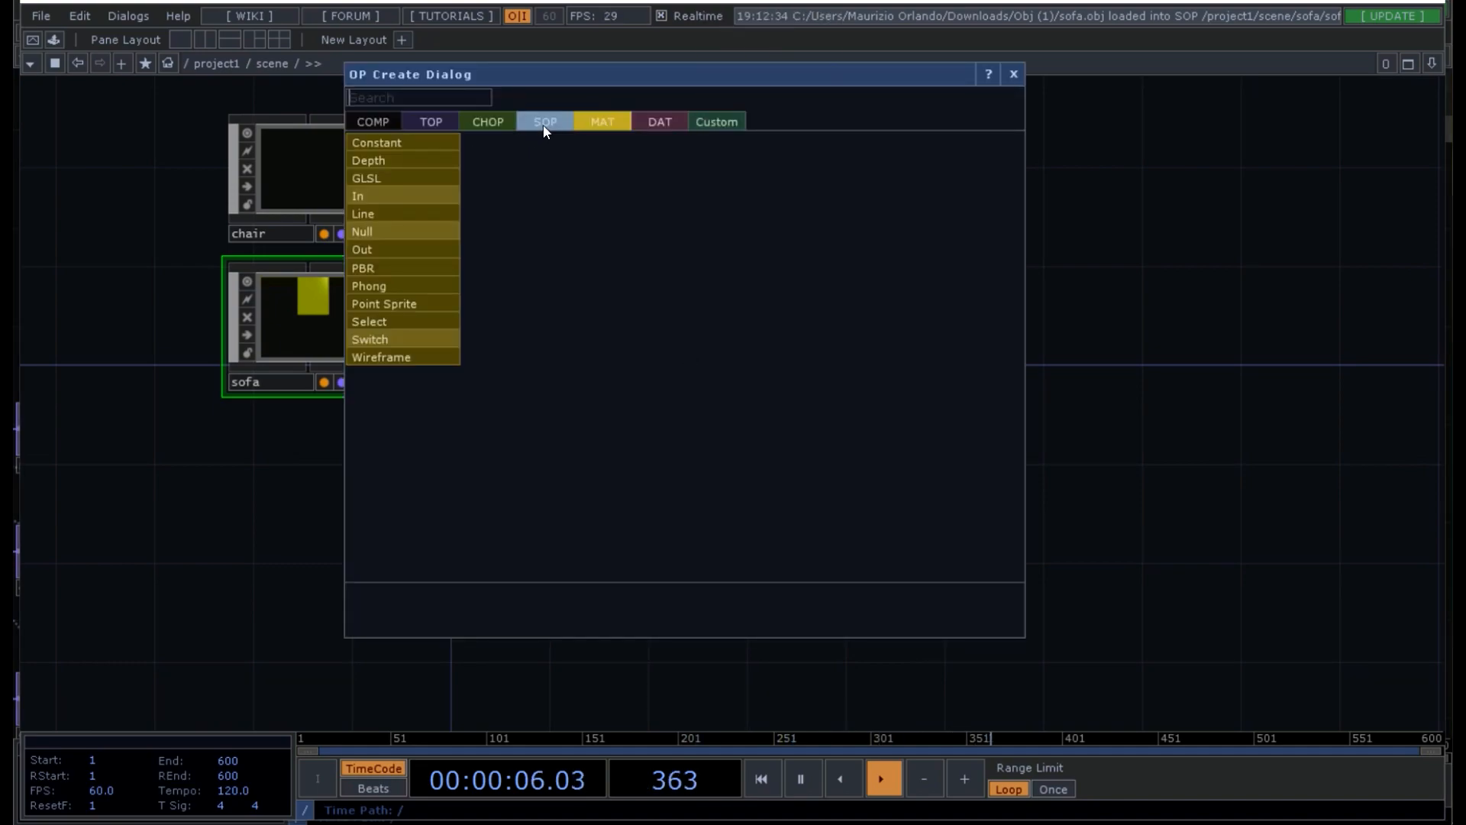
pyautogui.click(447, 123)
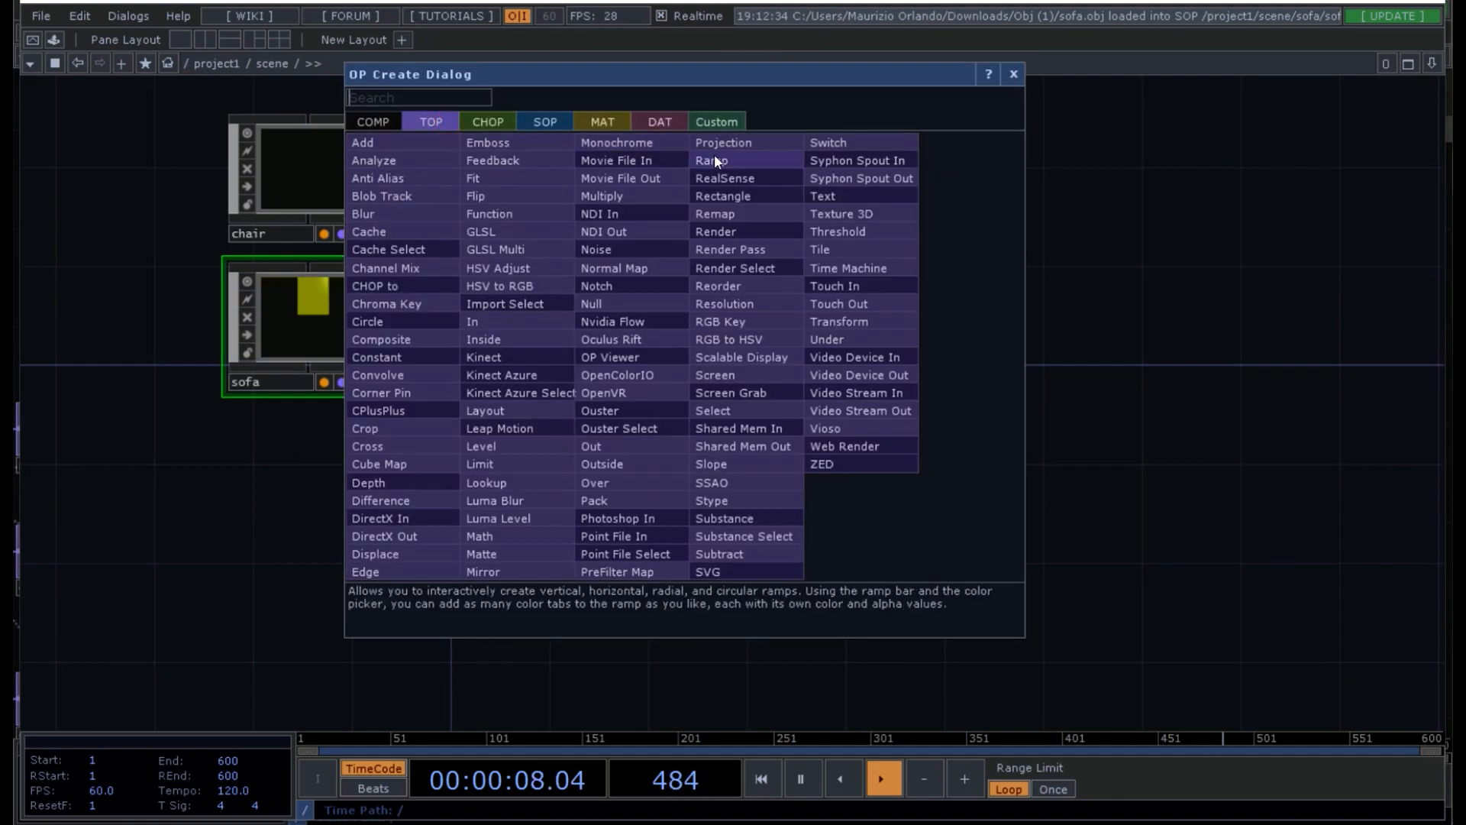
pyautogui.click(704, 231)
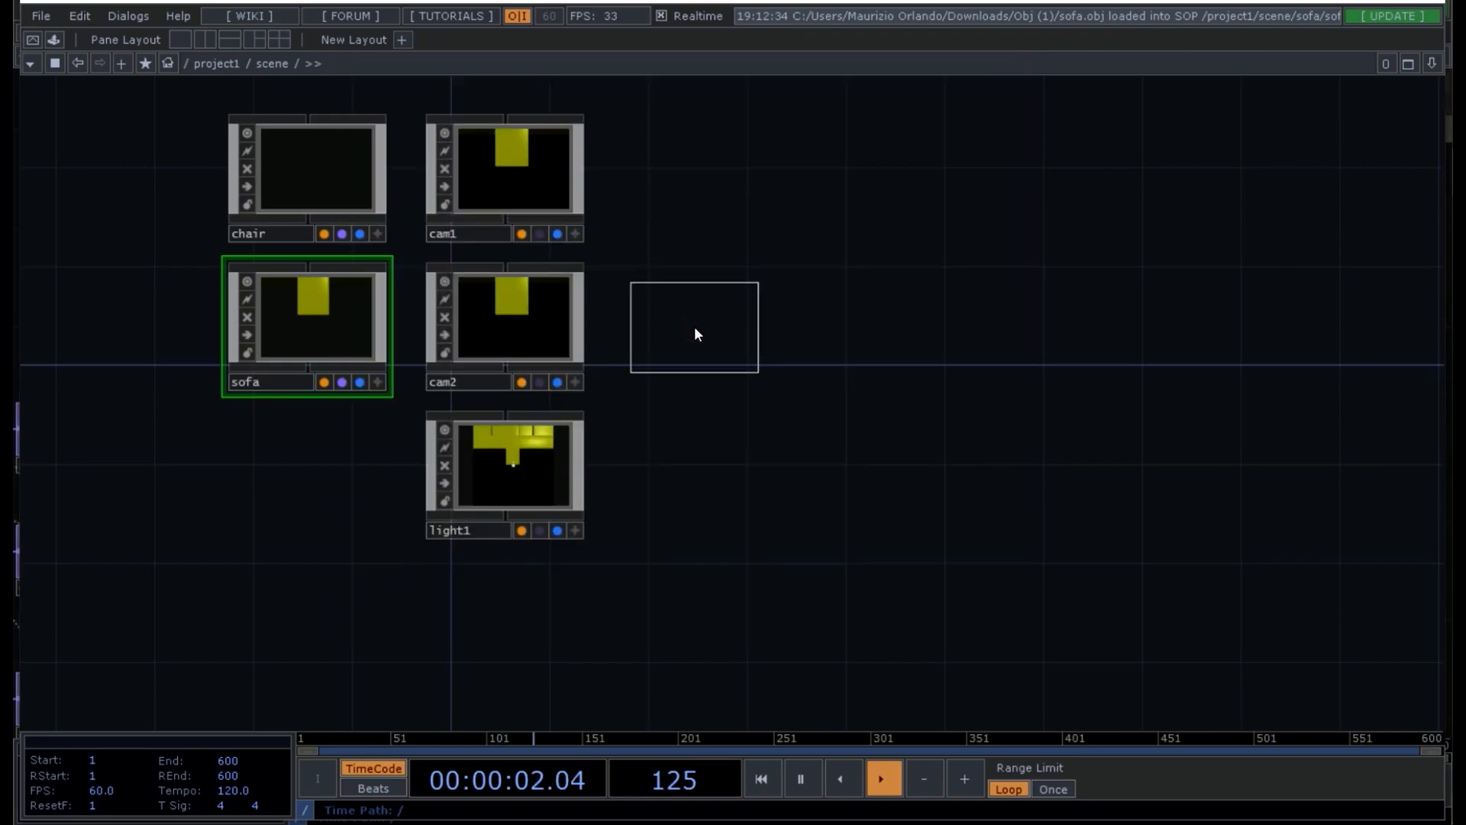
pyautogui.click(694, 333)
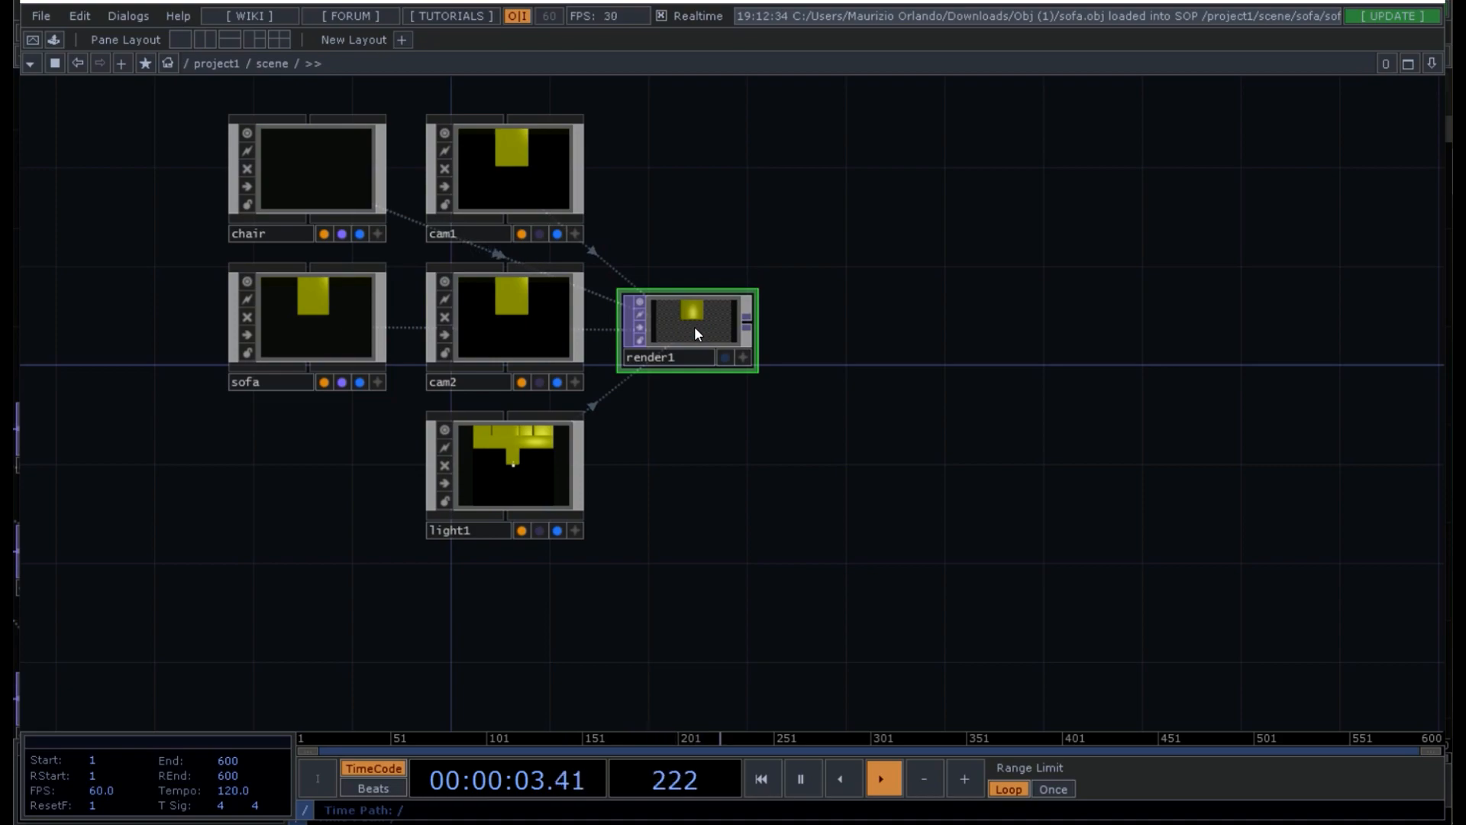
pyautogui.moveTo(695, 220); pyautogui.dragTo(933, 440)
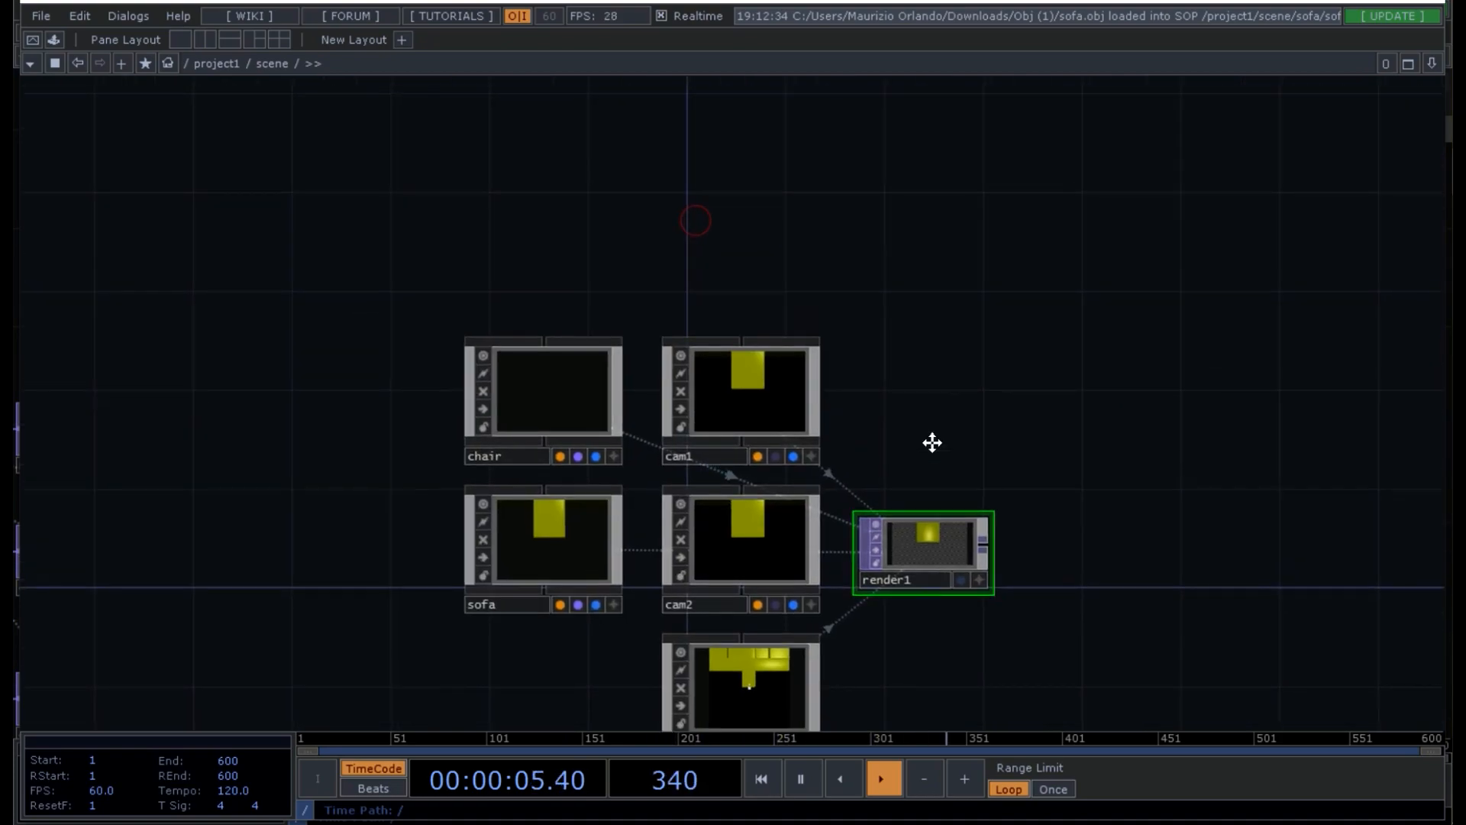
pyautogui.moveTo(905, 350); pyautogui.dragTo(904, 343)
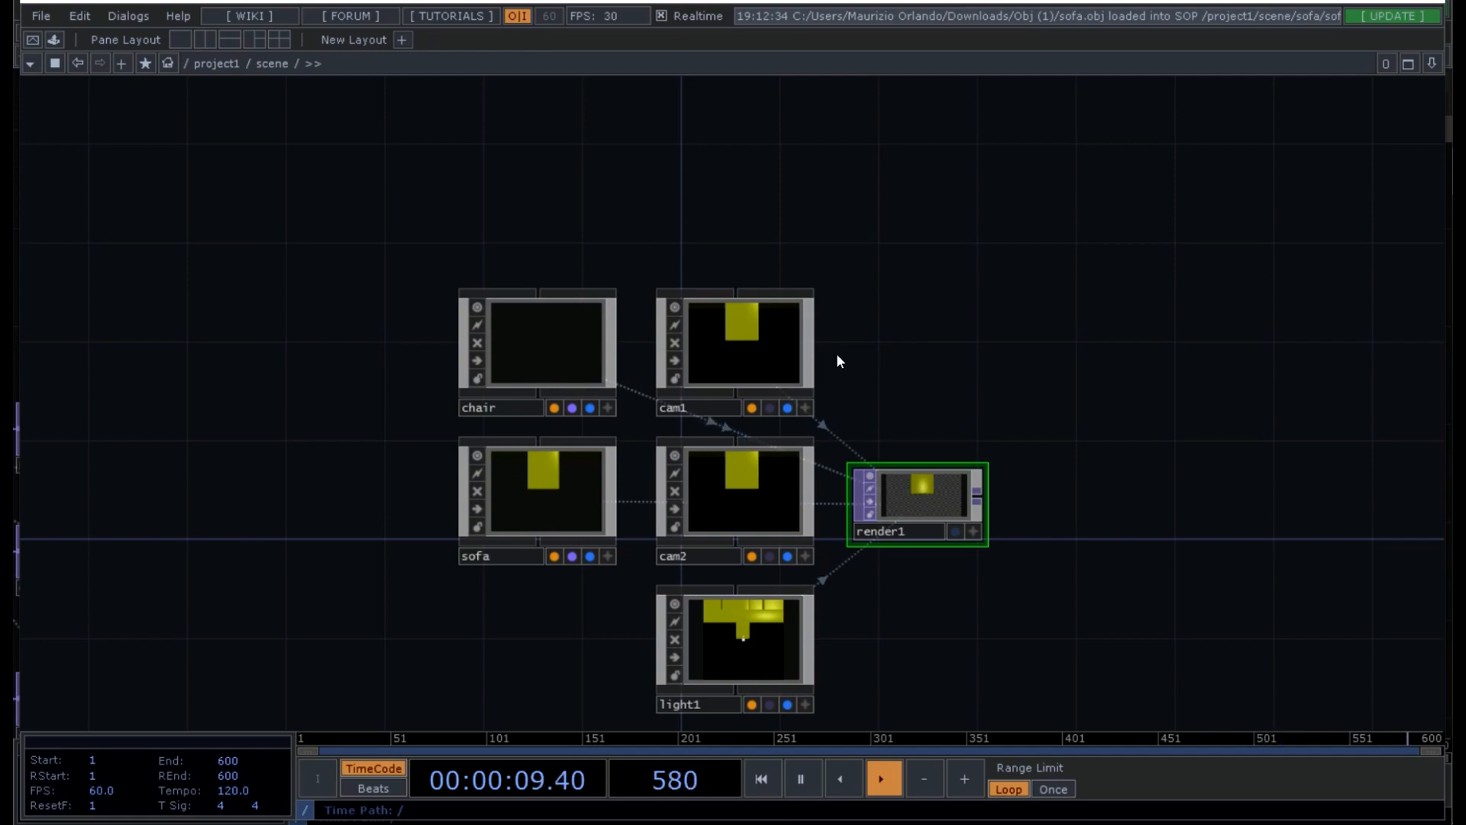
# - Rotate the chair geometry 50 degrees about Y and set its uniform scale to .01
pyautogui.click(532, 336)
pyautogui.press('p')
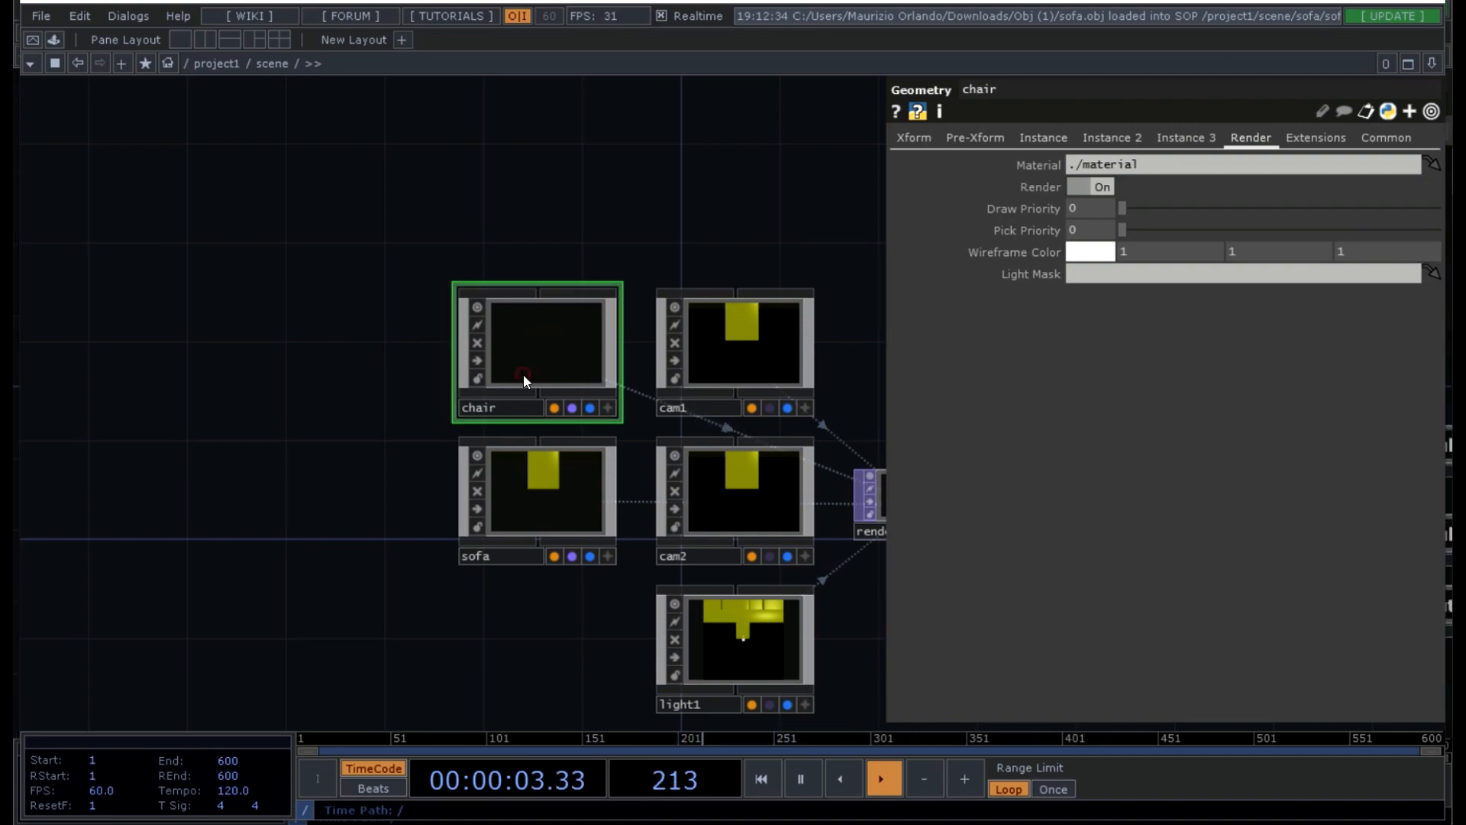
pyautogui.click(933, 139)
pyautogui.click(1208, 230)
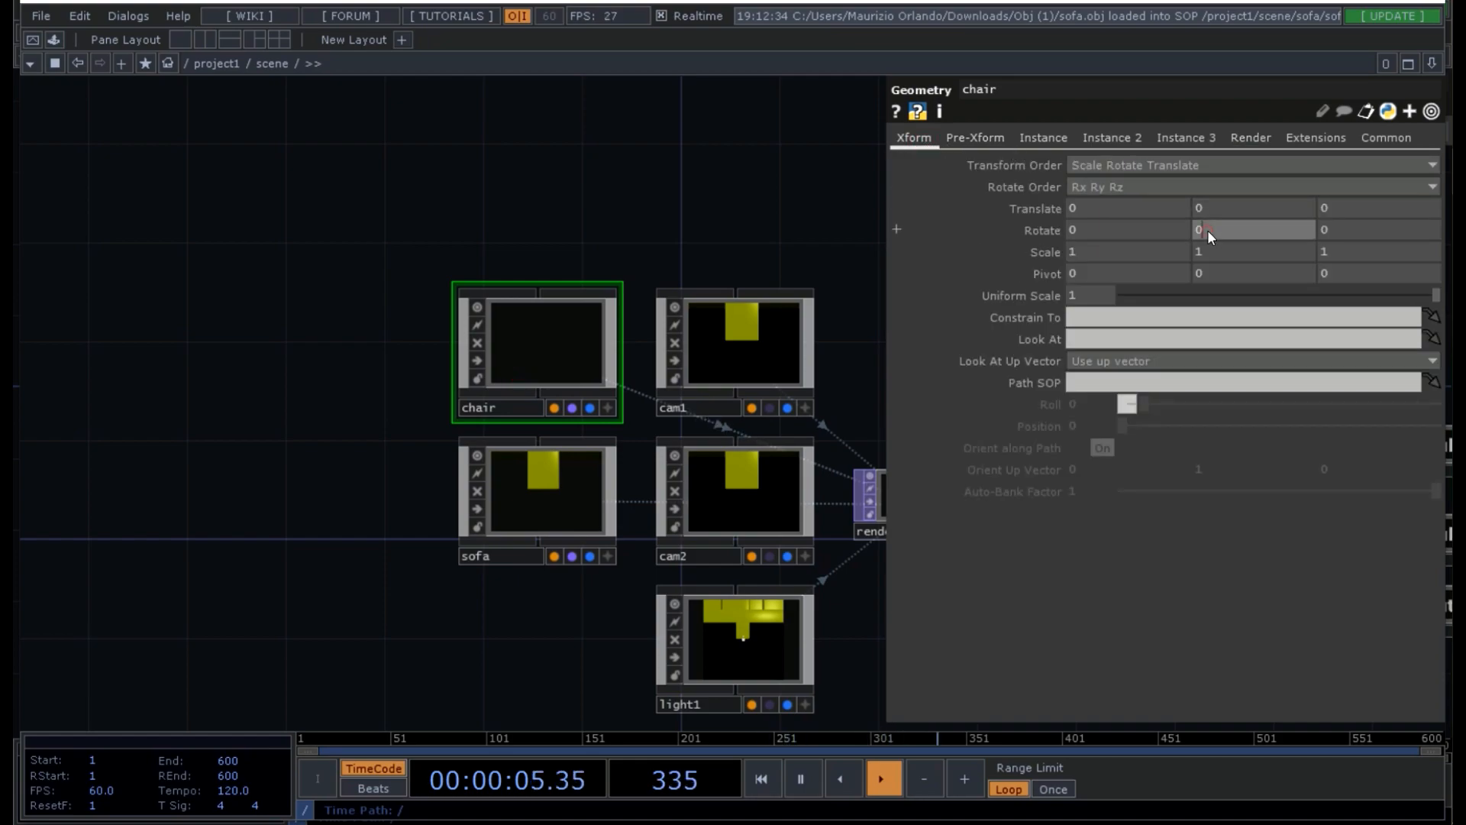
pyautogui.write('50')
pyautogui.press('Return')
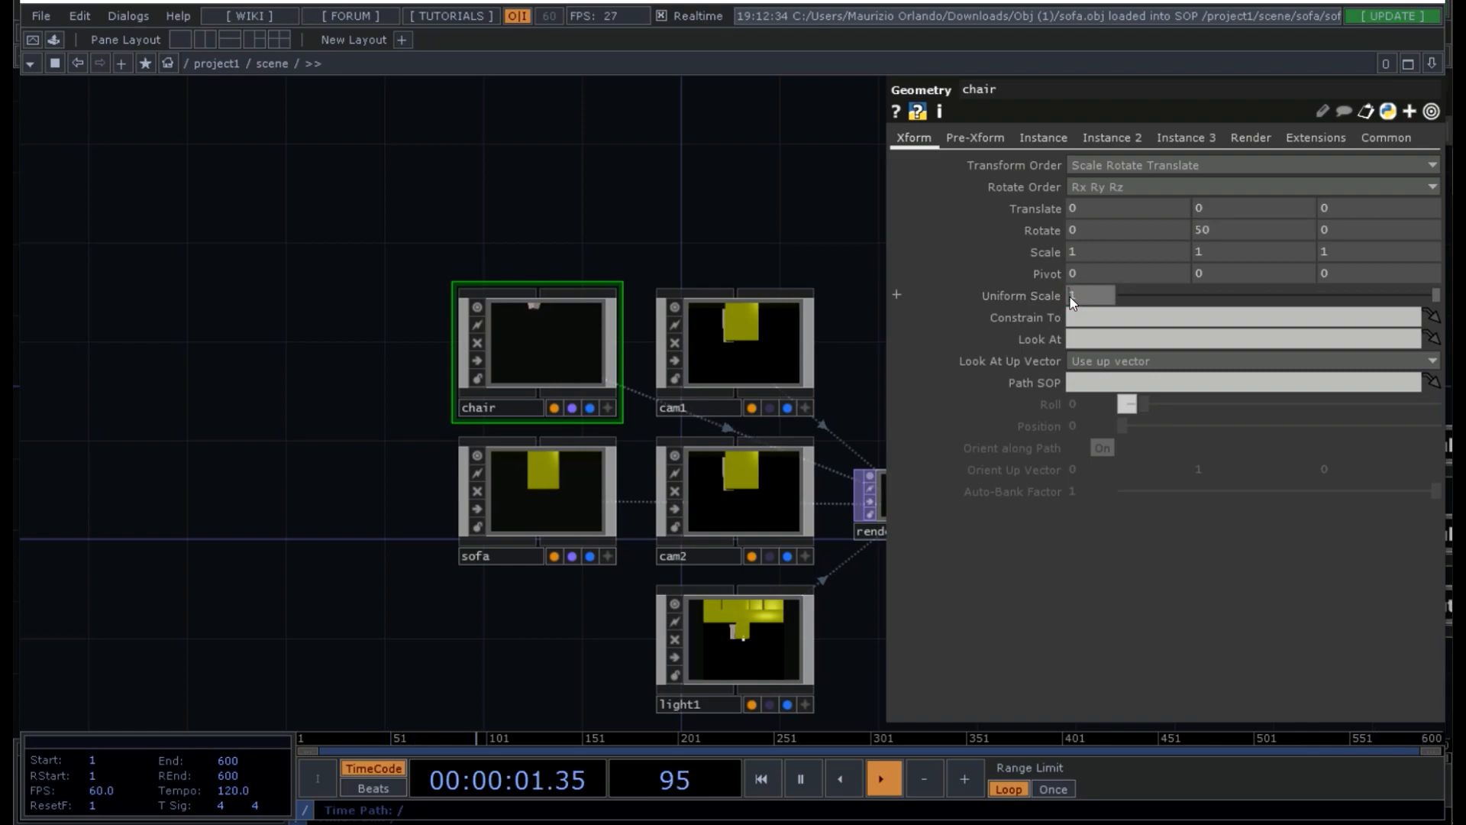
pyautogui.press('Return')
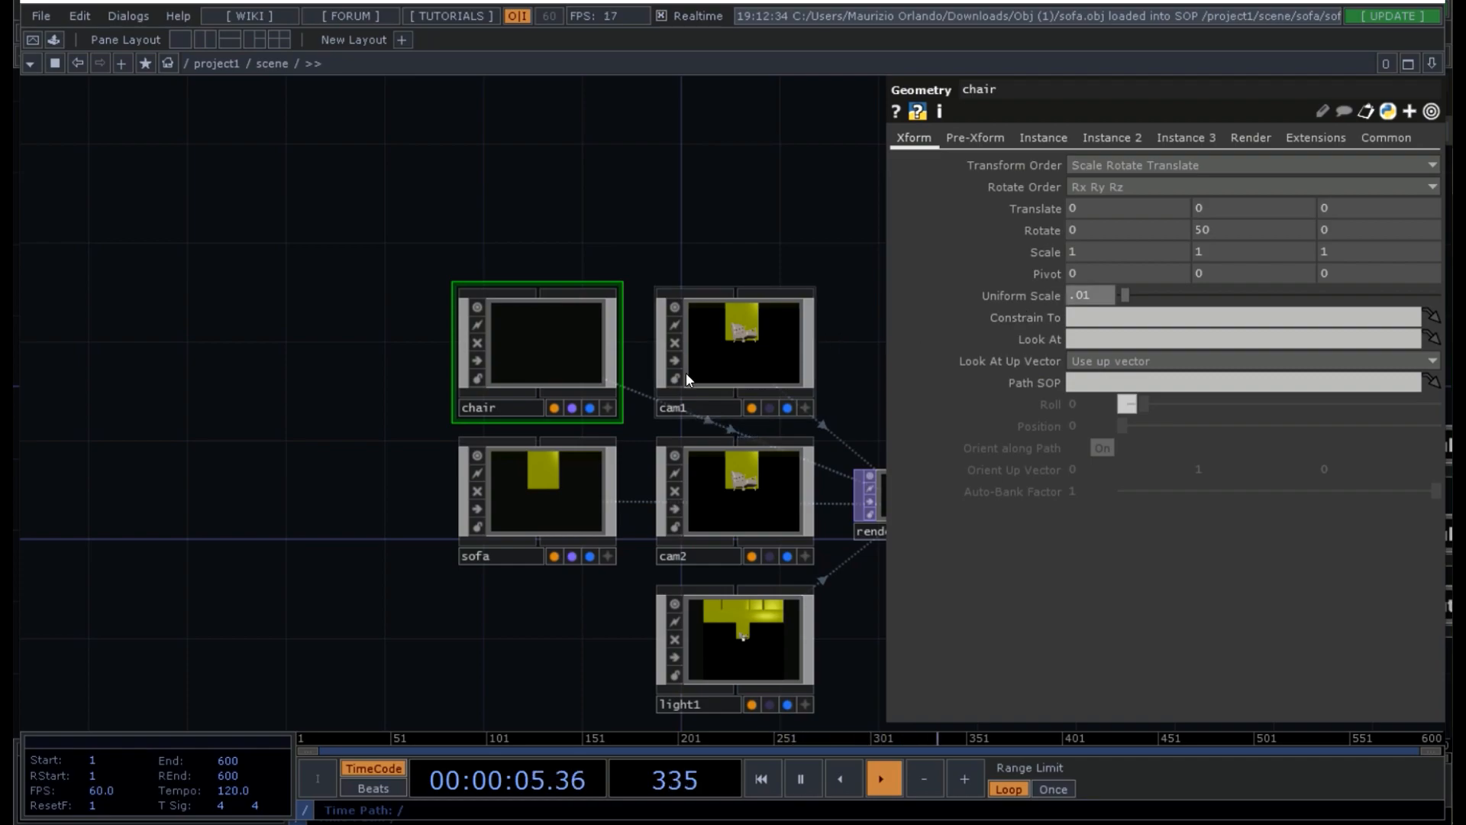
# - Display the Render TOP's output as the network background and select cam1 for editing
pyautogui.click(709, 368)
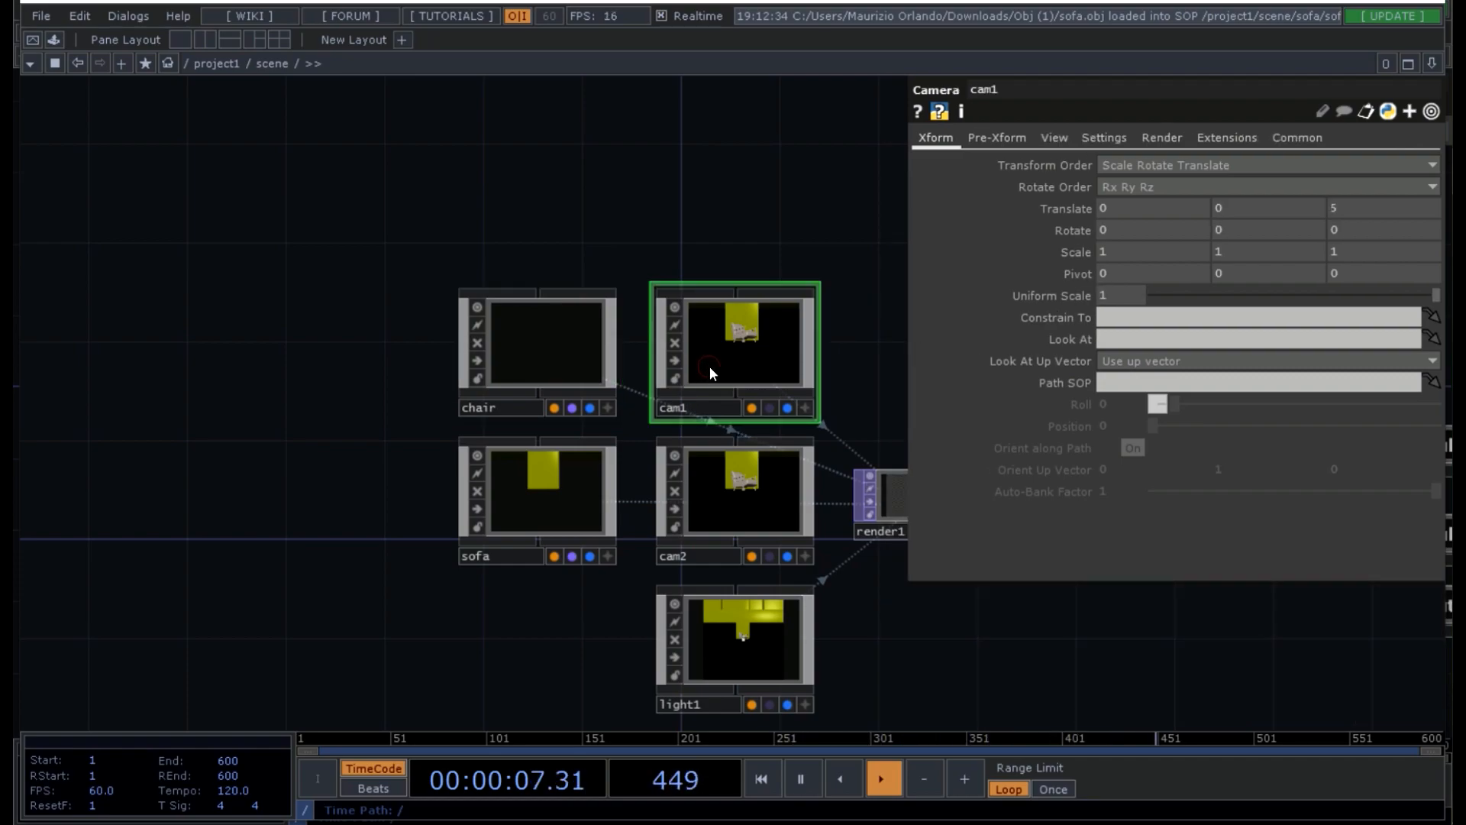
pyautogui.moveTo(860, 369); pyautogui.dragTo(696, 376)
pyautogui.click(702, 508)
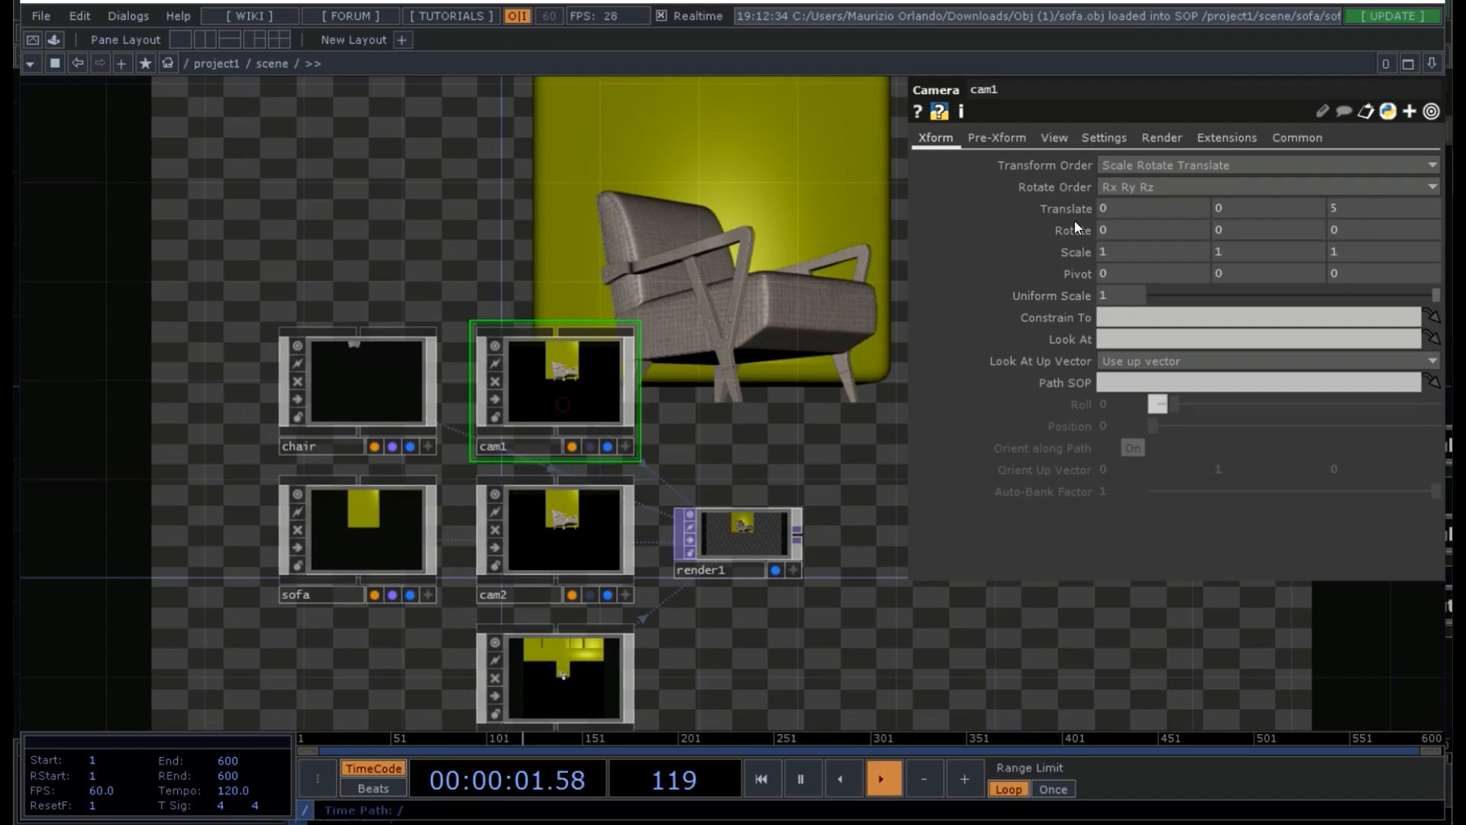
# - Set cam1's translation to 1.26, 0.82, 5.5
pyautogui.write('26')
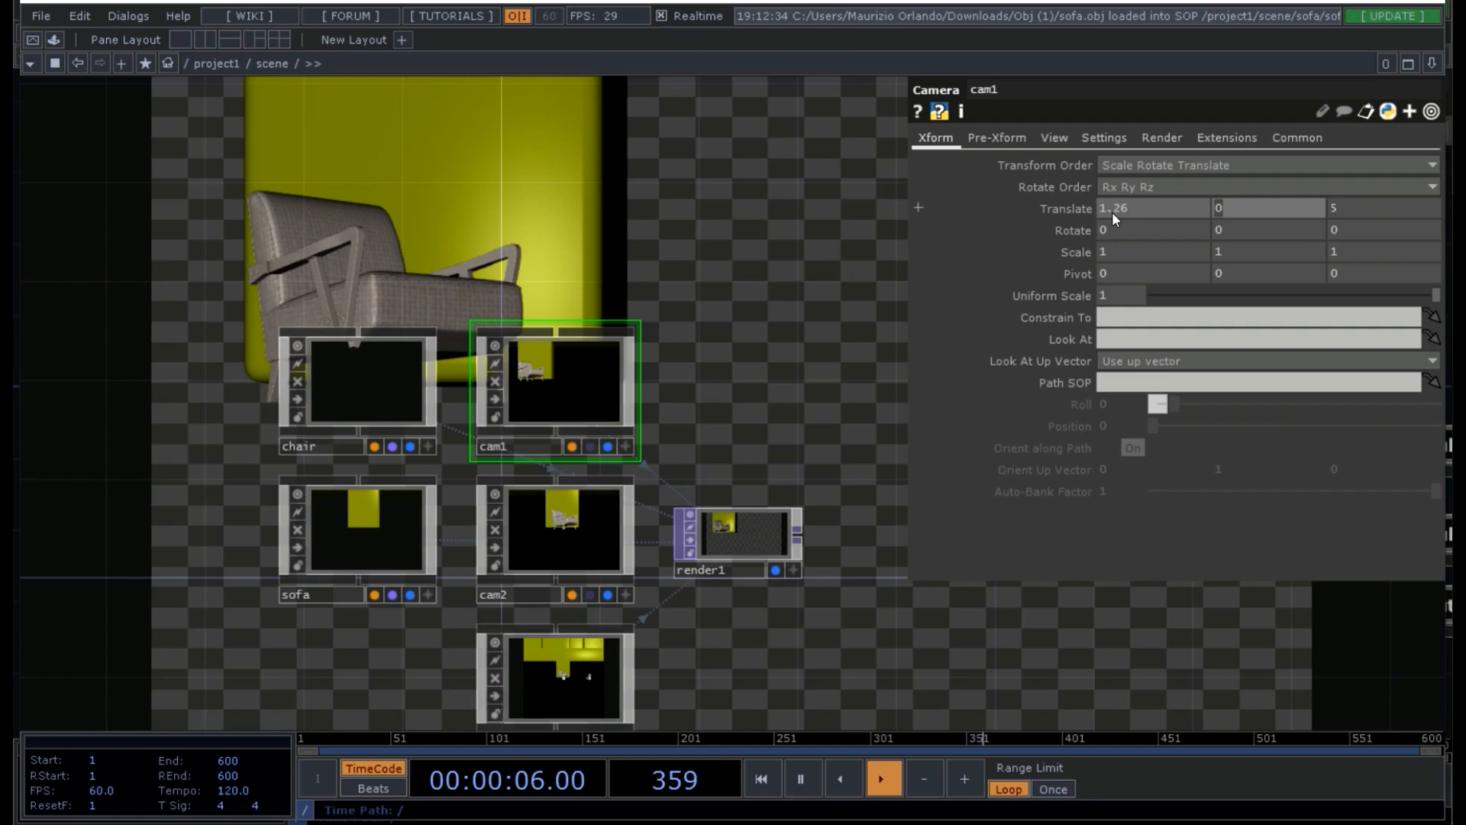
pyautogui.write('.82')
pyautogui.press('Tab')
pyautogui.write('.5')
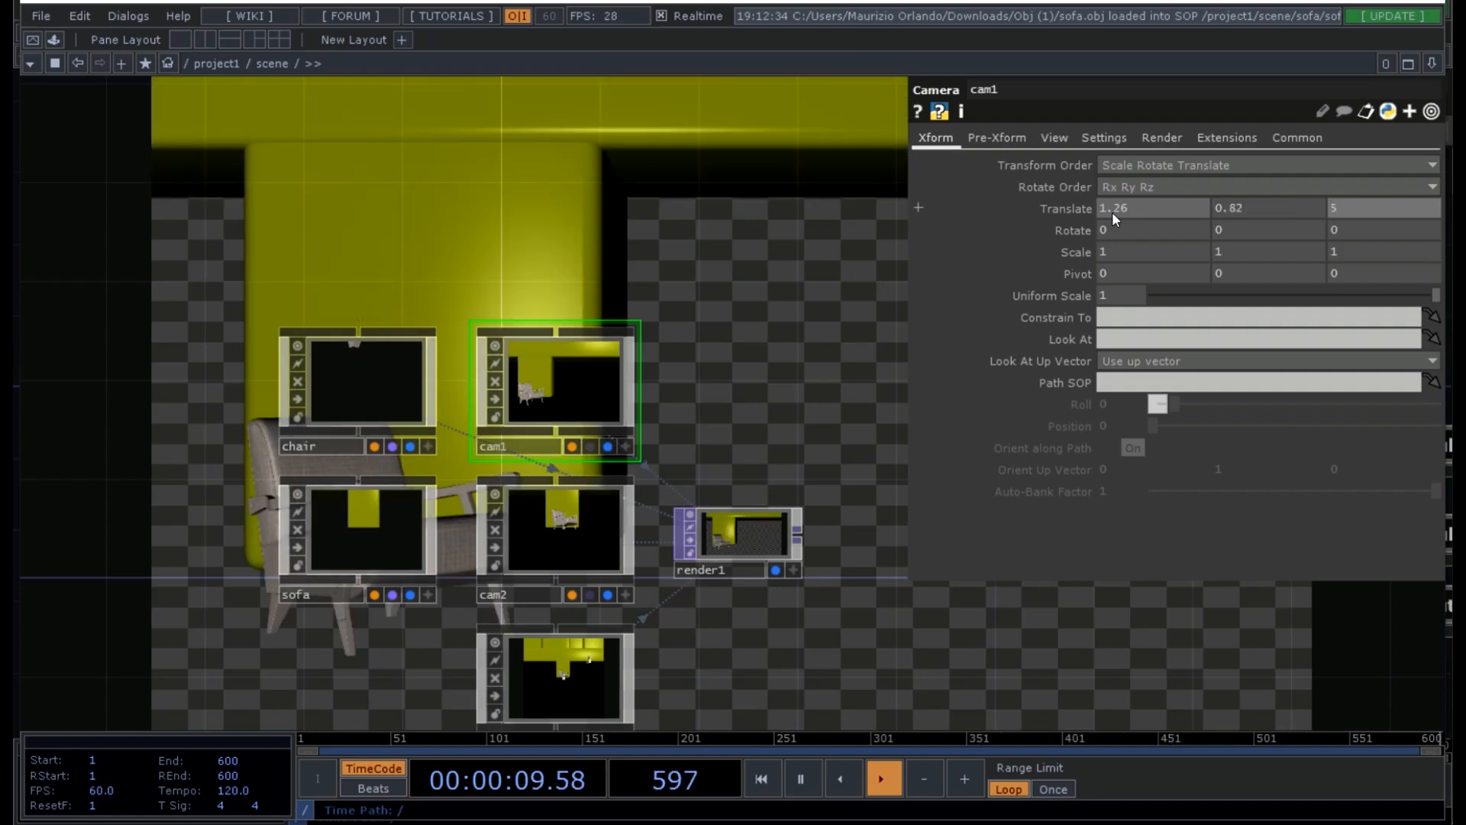
pyautogui.press('Return')
# - Move the sofa geometry to an X translation of 2.48 and set its uniform scale to .02
pyautogui.moveTo(746, 307); pyautogui.dragTo(282, 255)
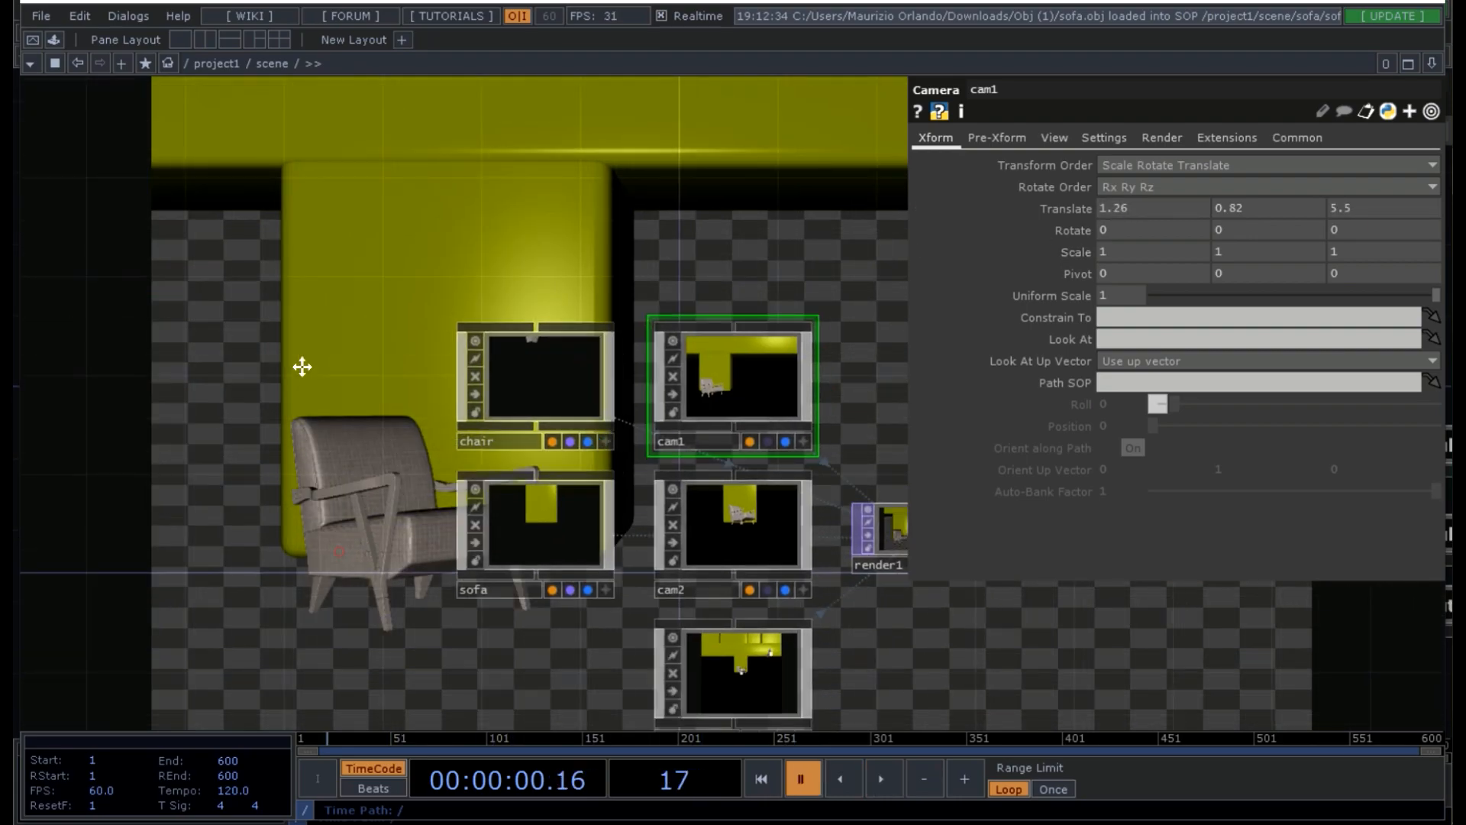
pyautogui.moveTo(302, 367); pyautogui.dragTo(277, 348)
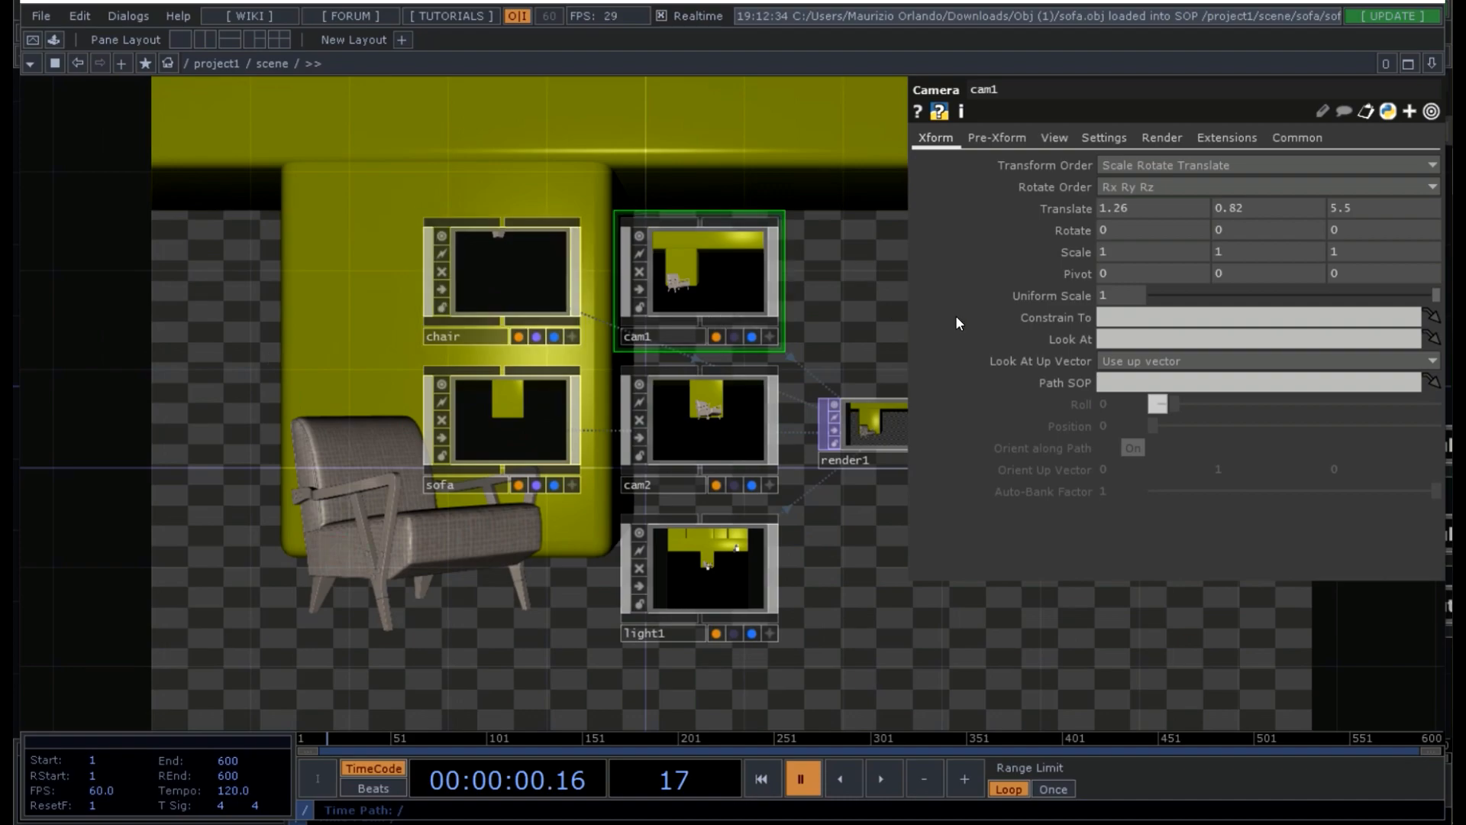
pyautogui.click(533, 424)
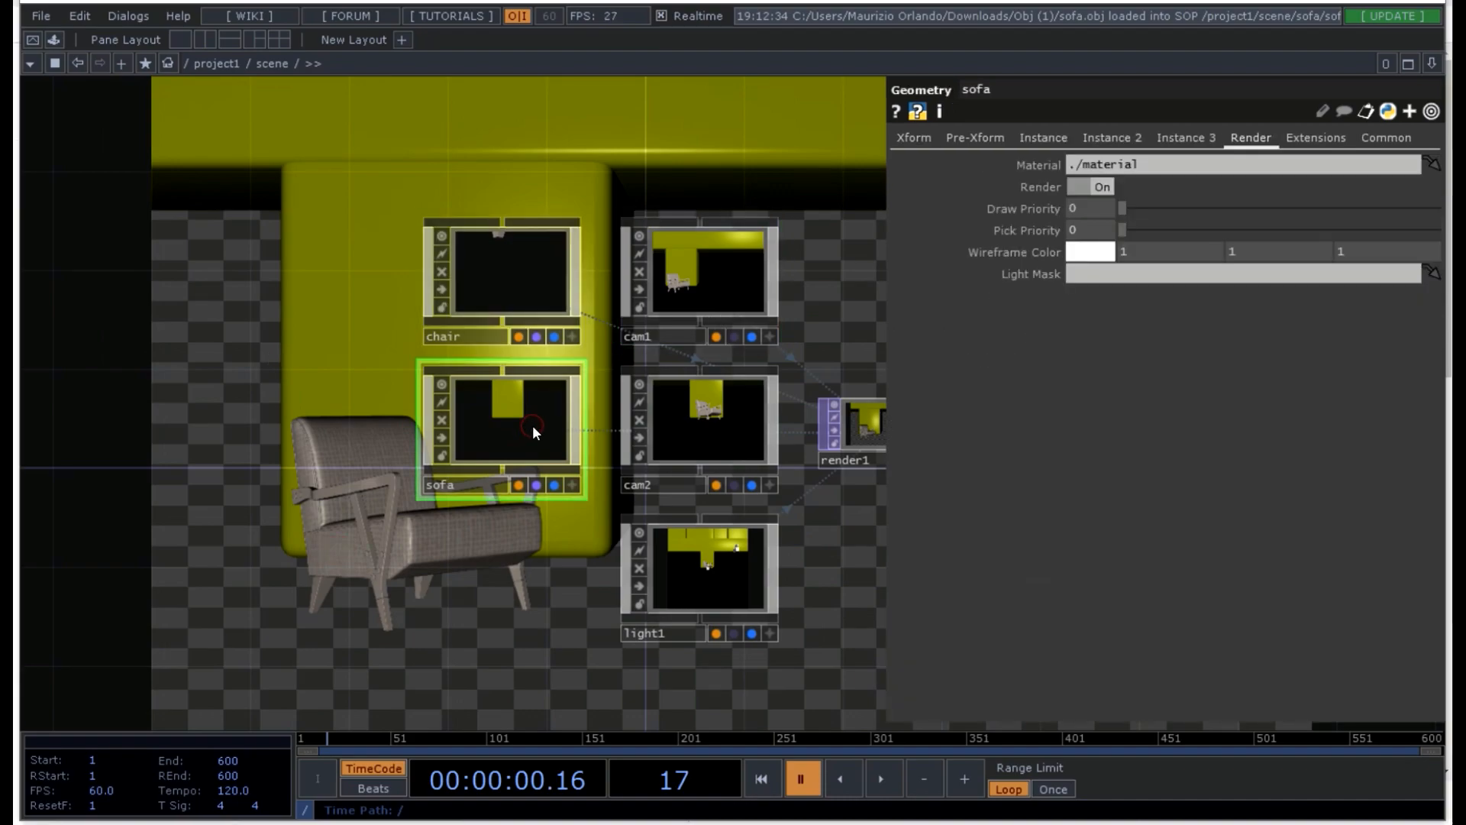
pyautogui.click(910, 139)
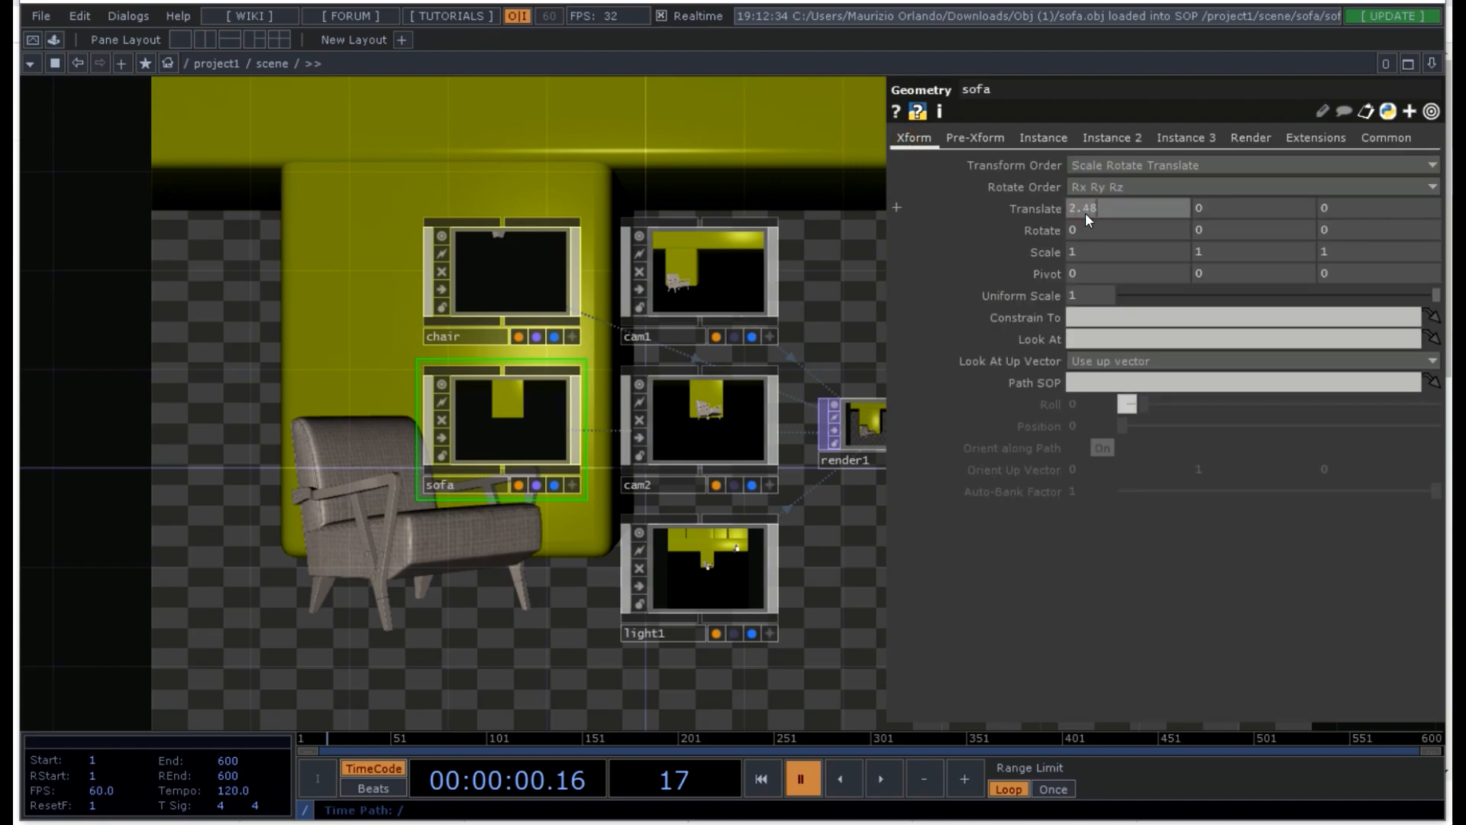
pyautogui.click(1090, 299)
pyautogui.press('BackSpace')
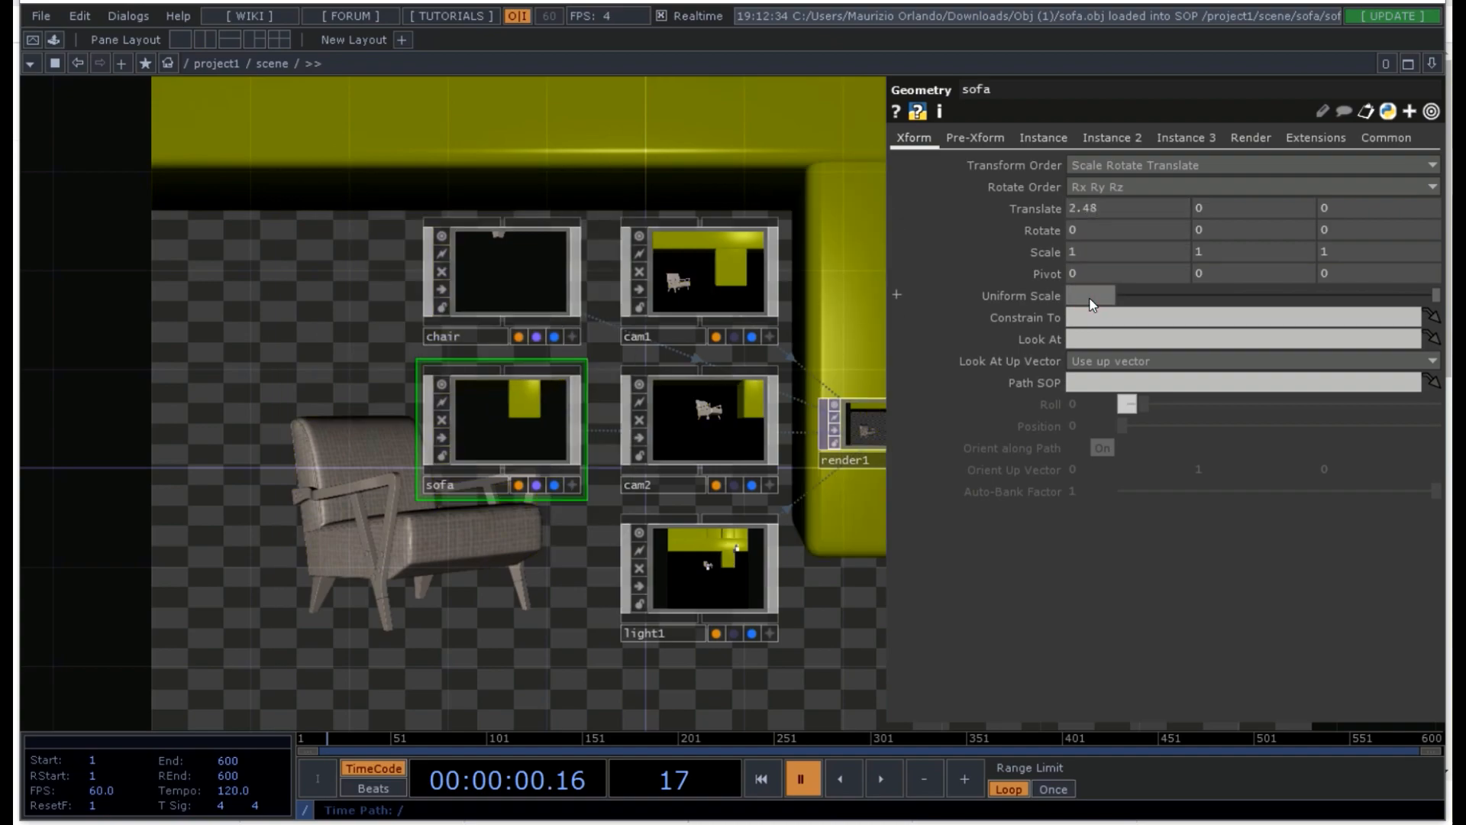
pyautogui.write('.02')
pyautogui.press('Return')
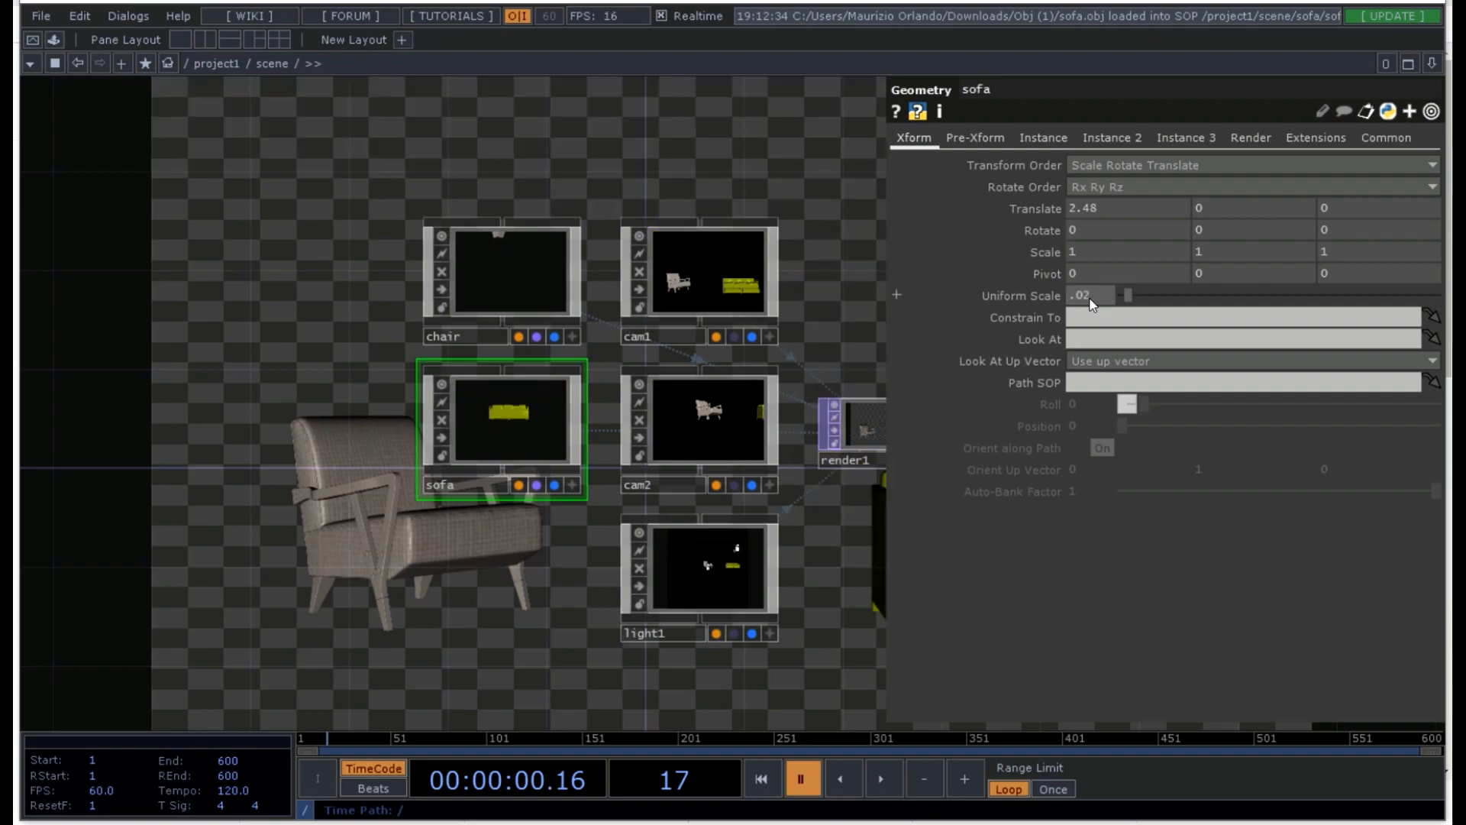
# - Set the sofa geometry's Y rotation to -35.8 and its Y translation to 0.54
pyautogui.click(1207, 226)
pyautogui.press('BackSpace')
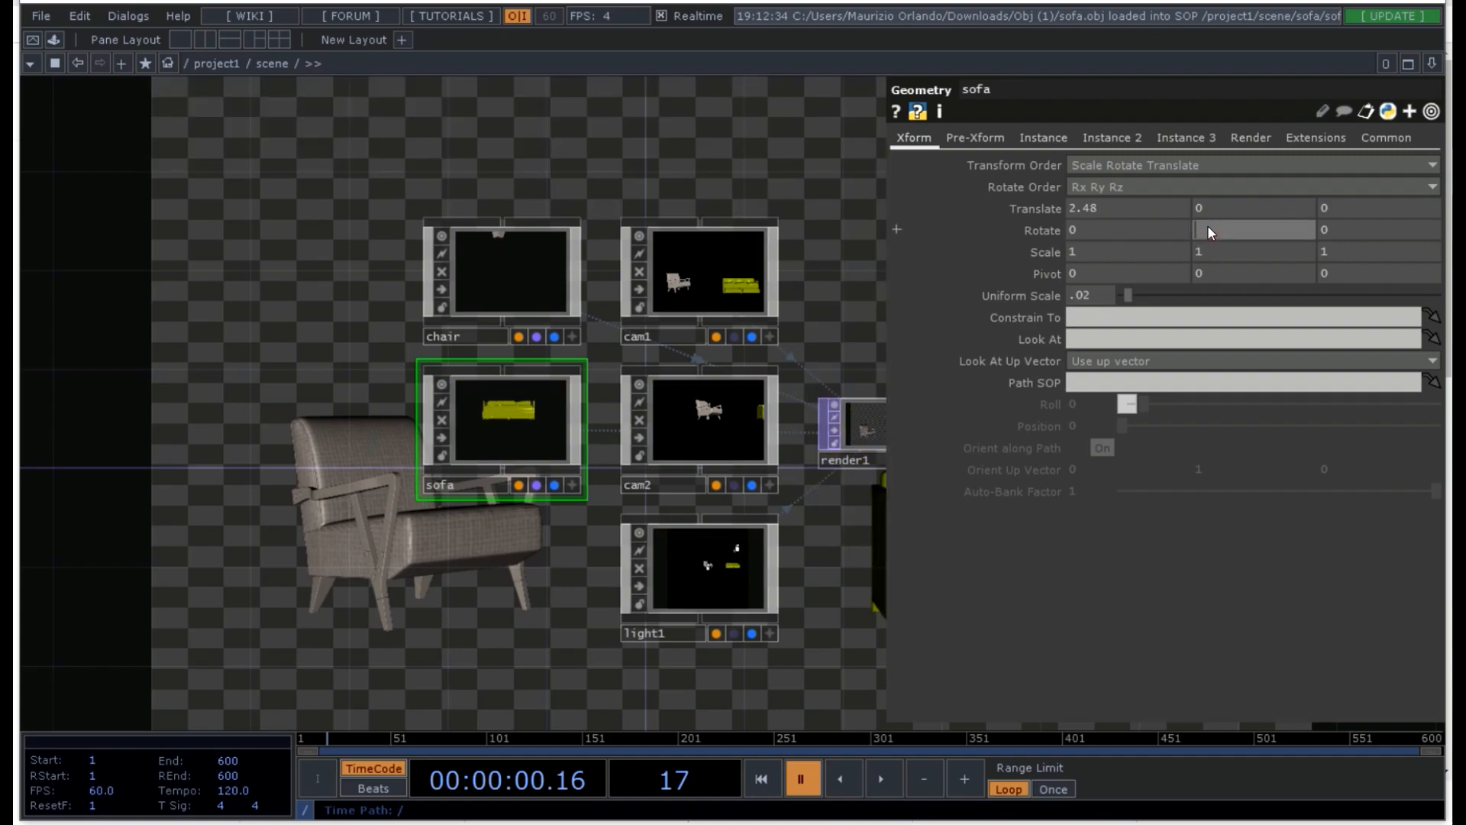
pyautogui.write('-35.')
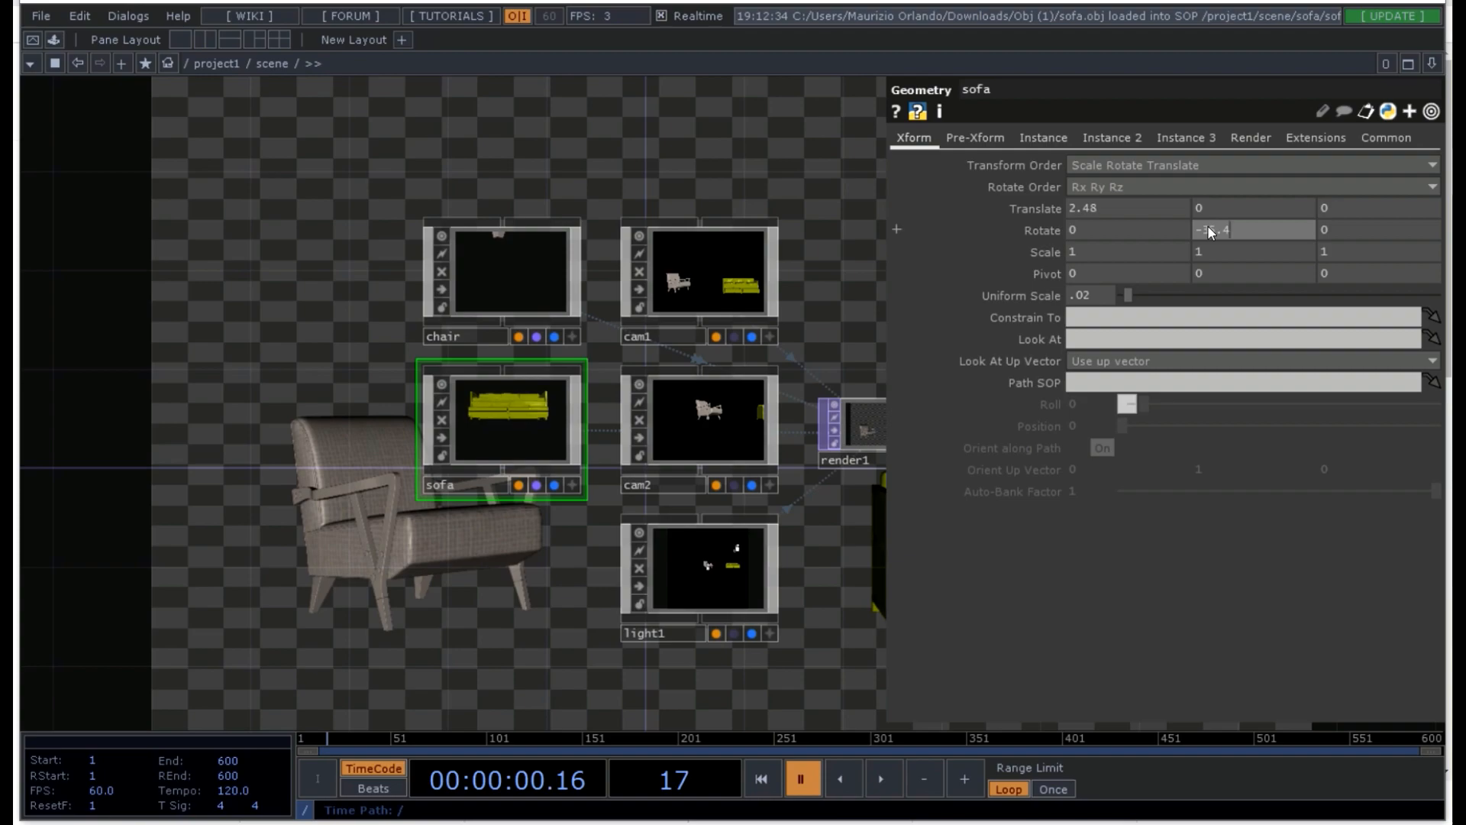
pyautogui.write('4')
pyautogui.press('Return')
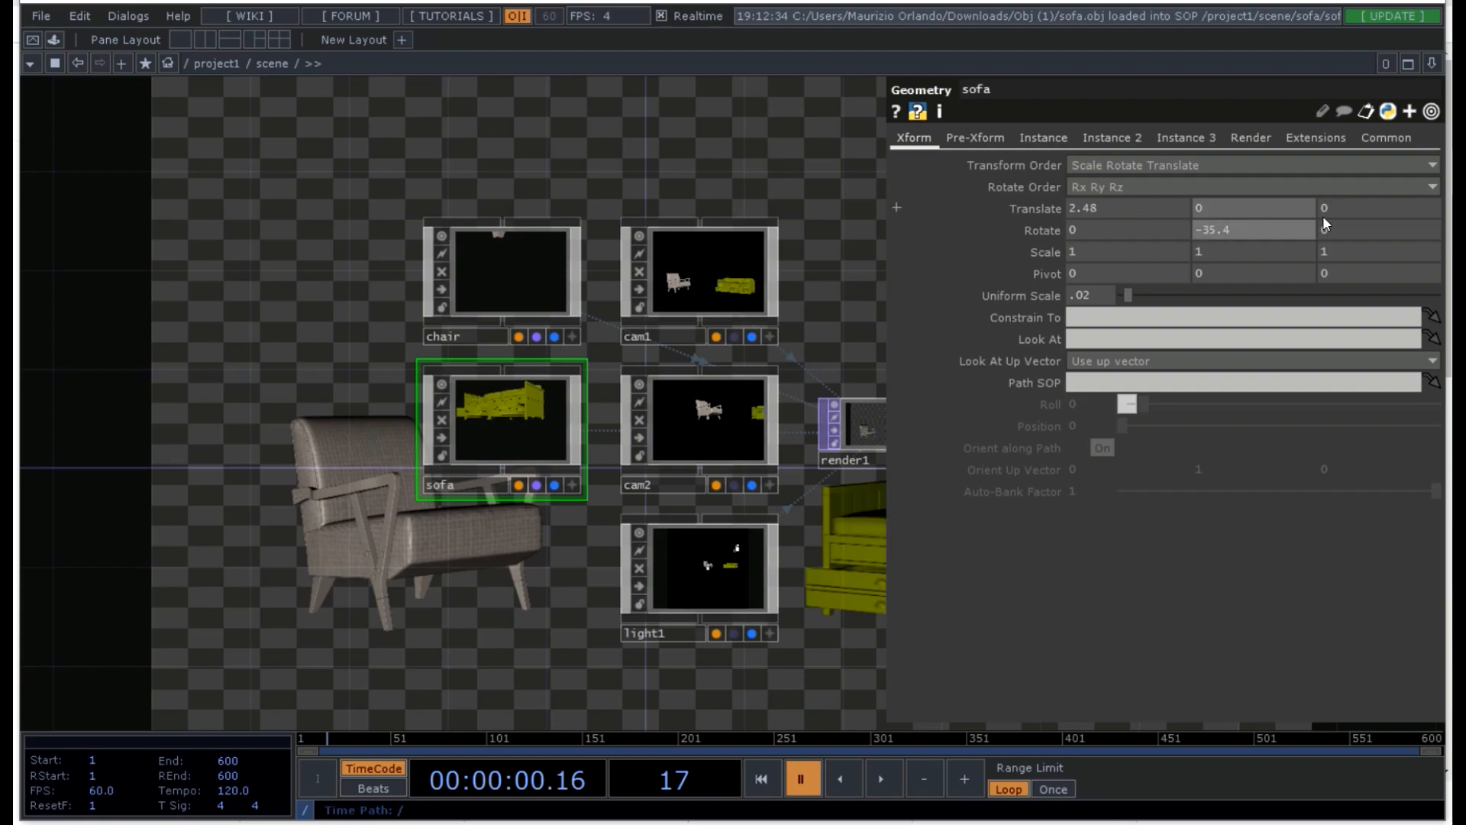
pyautogui.click(1225, 203)
pyautogui.write('0.54')
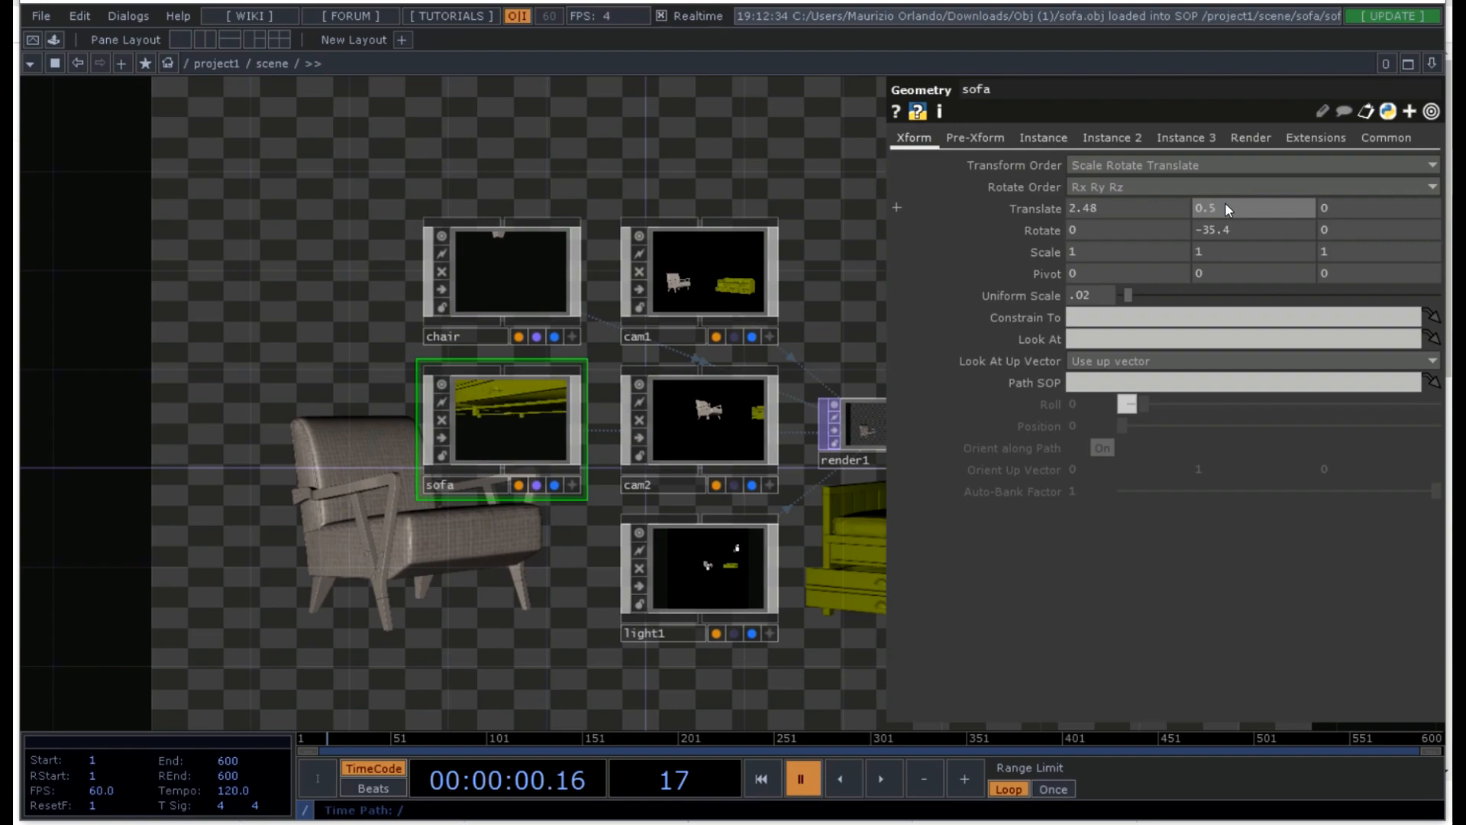
pyautogui.click(1230, 226)
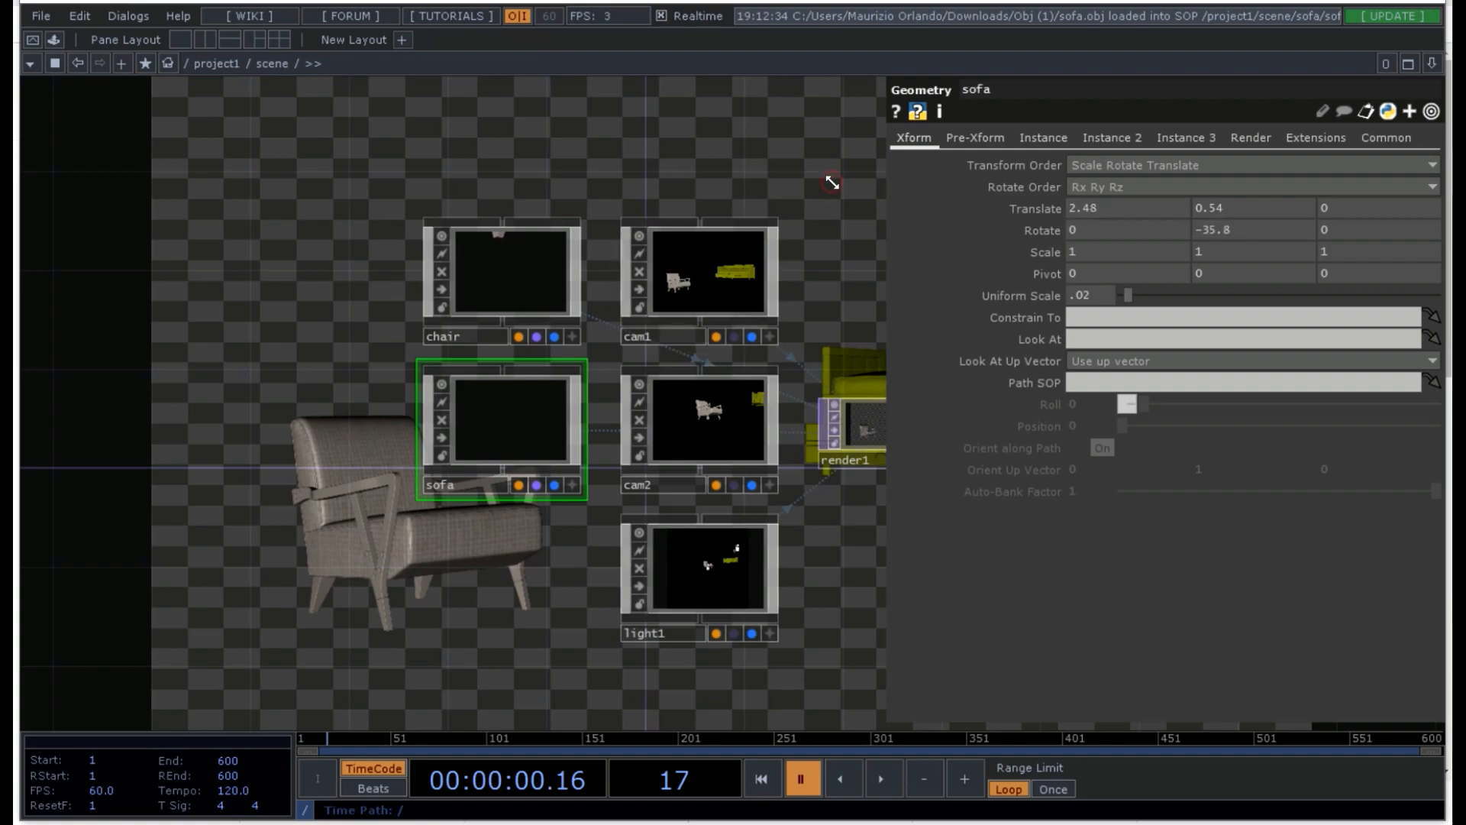
pyautogui.press('p')
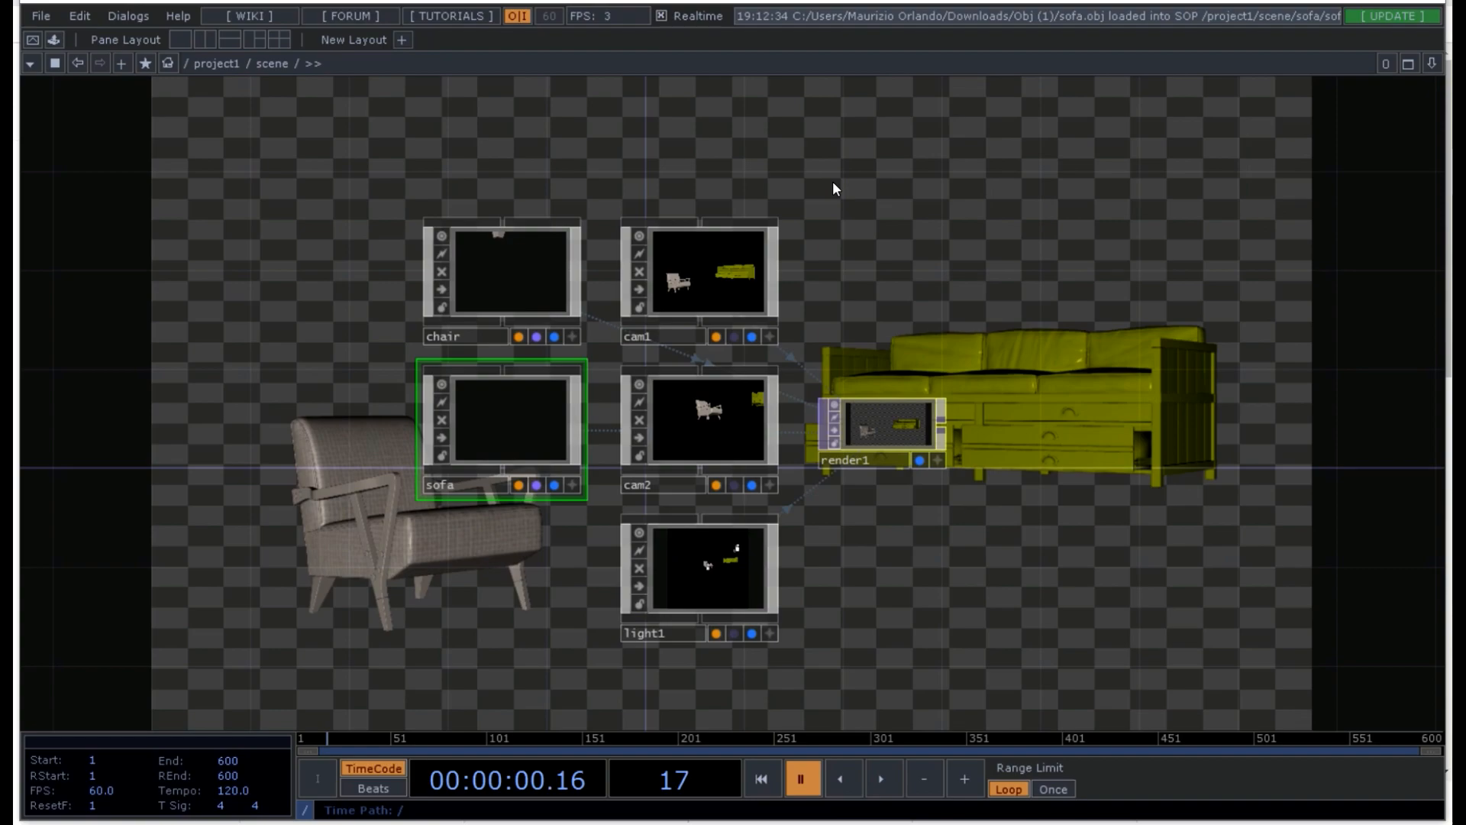
# - Set cam2's X translation to -.7 and its Z translation to 3
pyautogui.press('p')
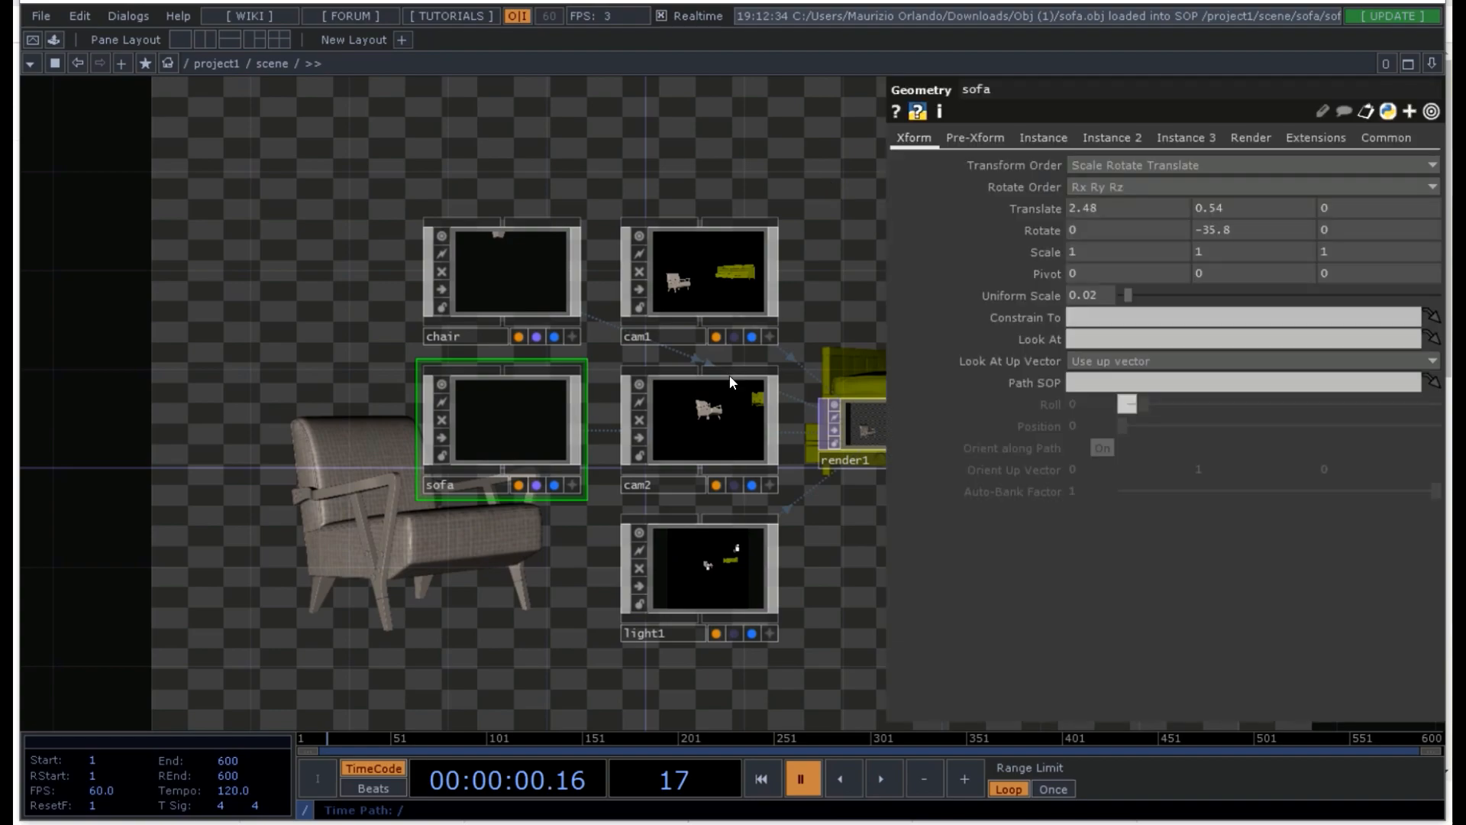
pyautogui.click(709, 410)
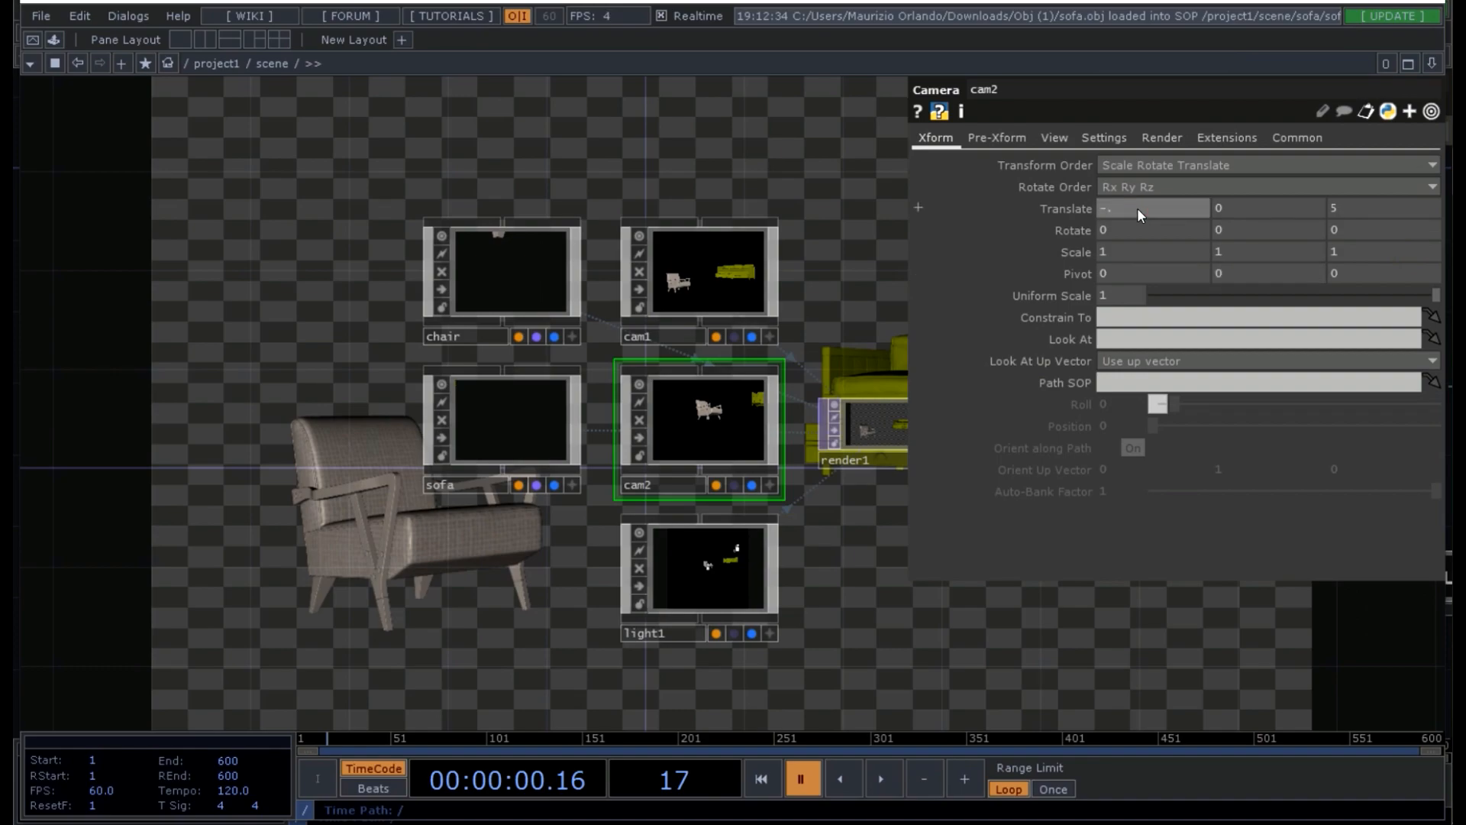
pyautogui.click(1345, 205)
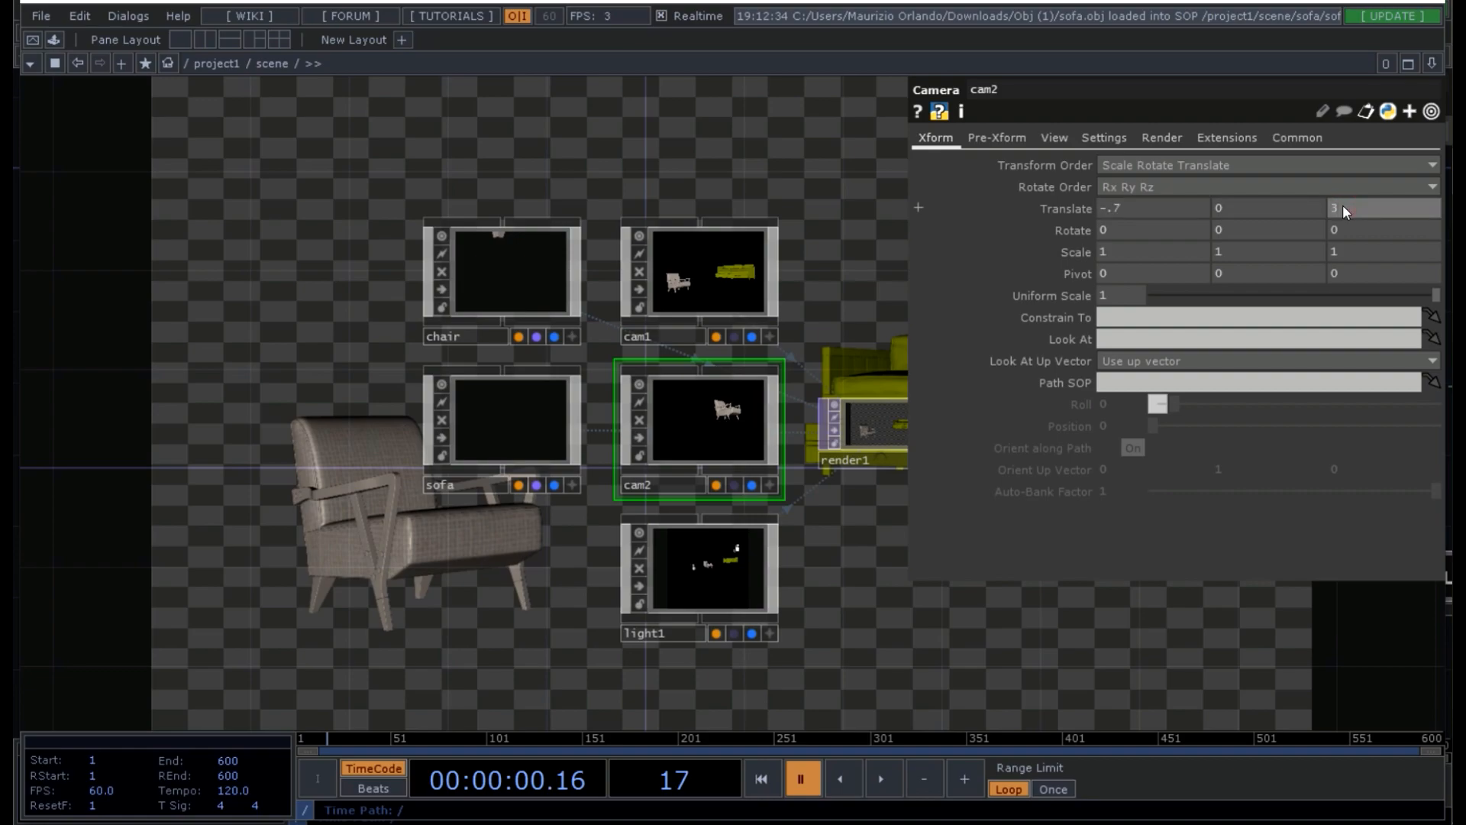
pyautogui.press('Return')
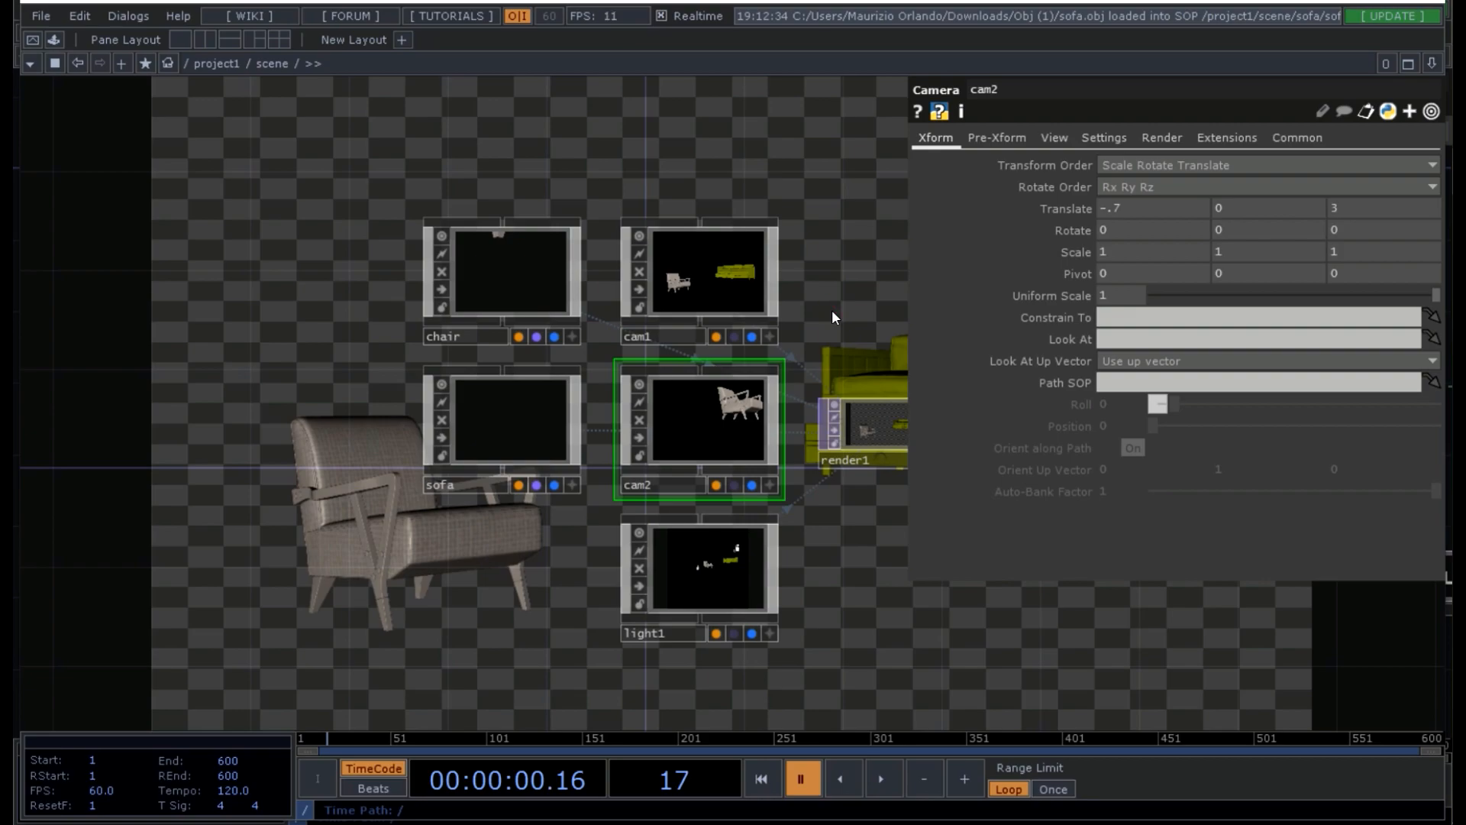
pyautogui.press('p')
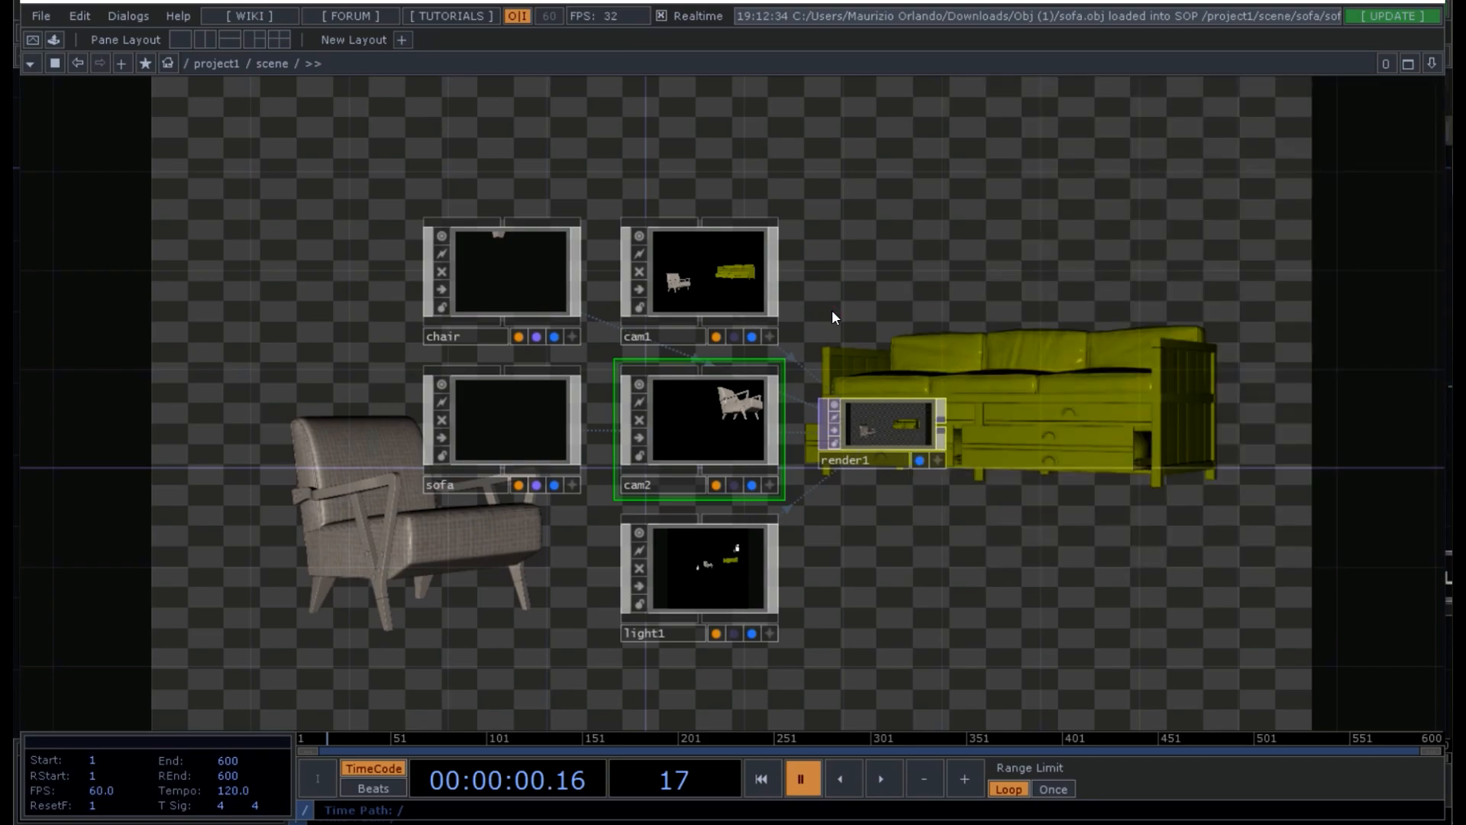
# - Delete the cam2 camera from the scene network
pyautogui.moveTo(933, 408); pyautogui.dragTo(727, 414)
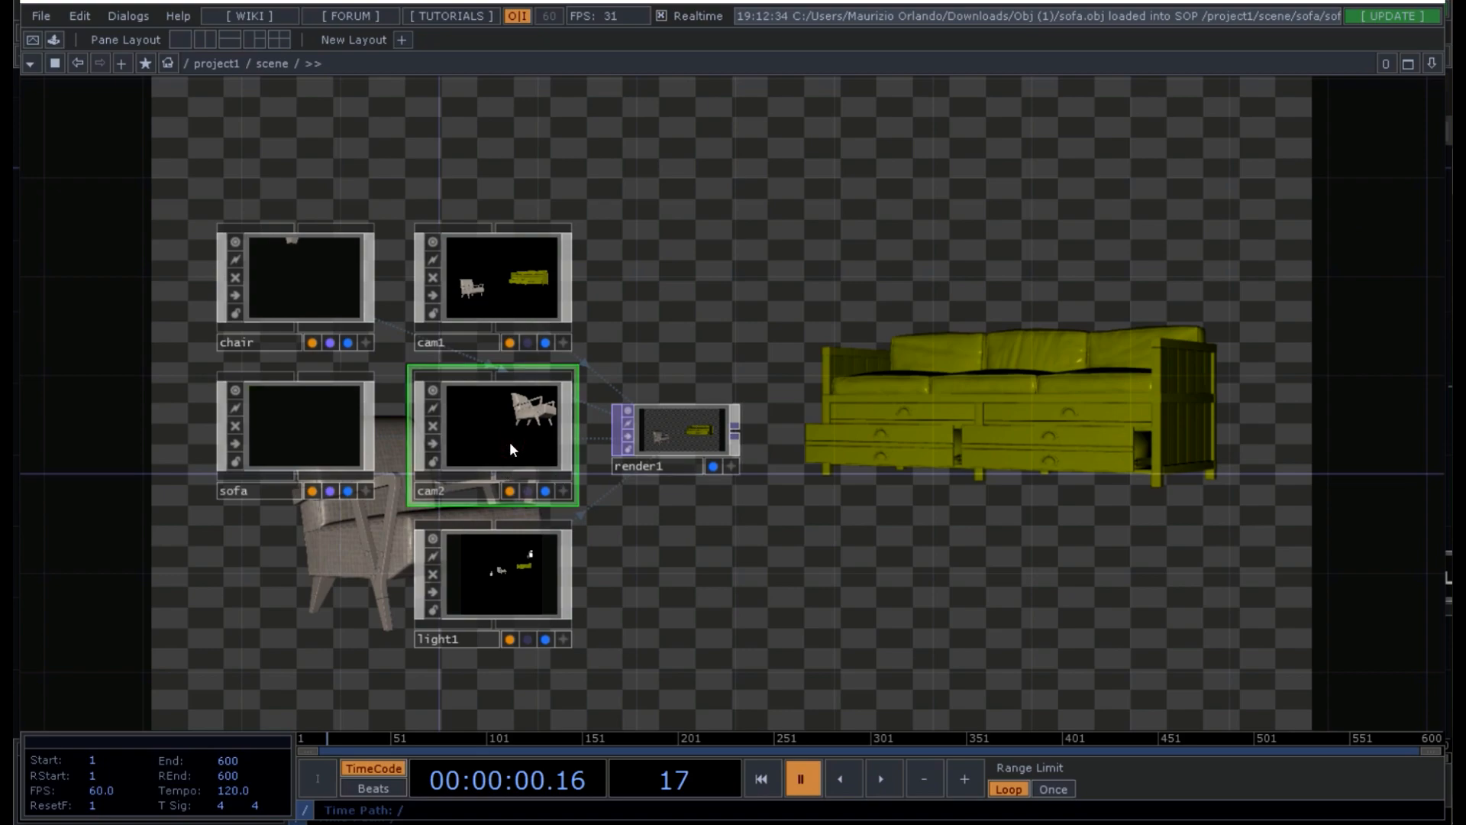
pyautogui.press('Delete')
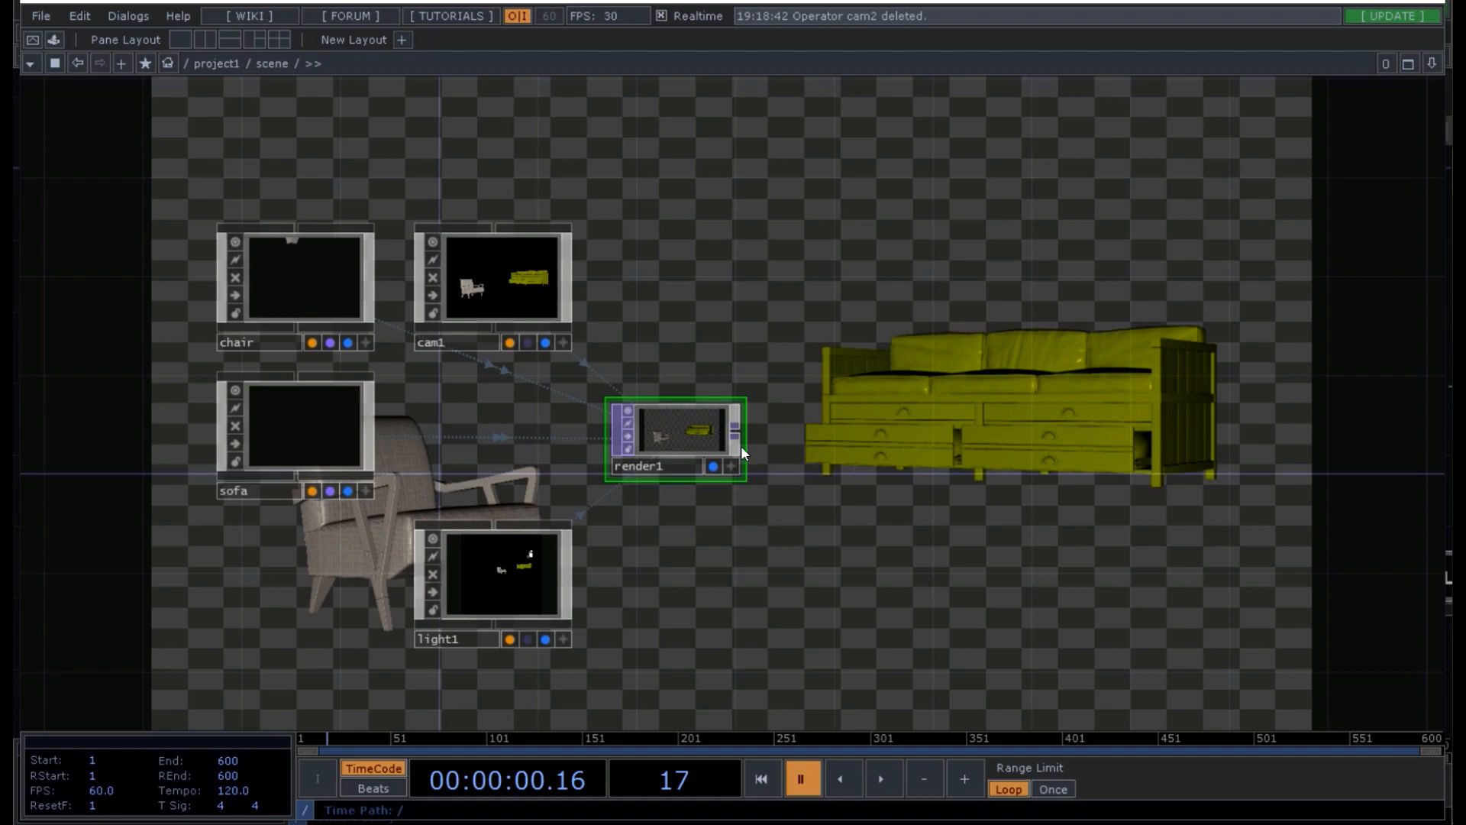
# - Add an Out TOP to the scene network and connect render1's output to it
pyautogui.moveTo(995, 560); pyautogui.dragTo(1042, 367)
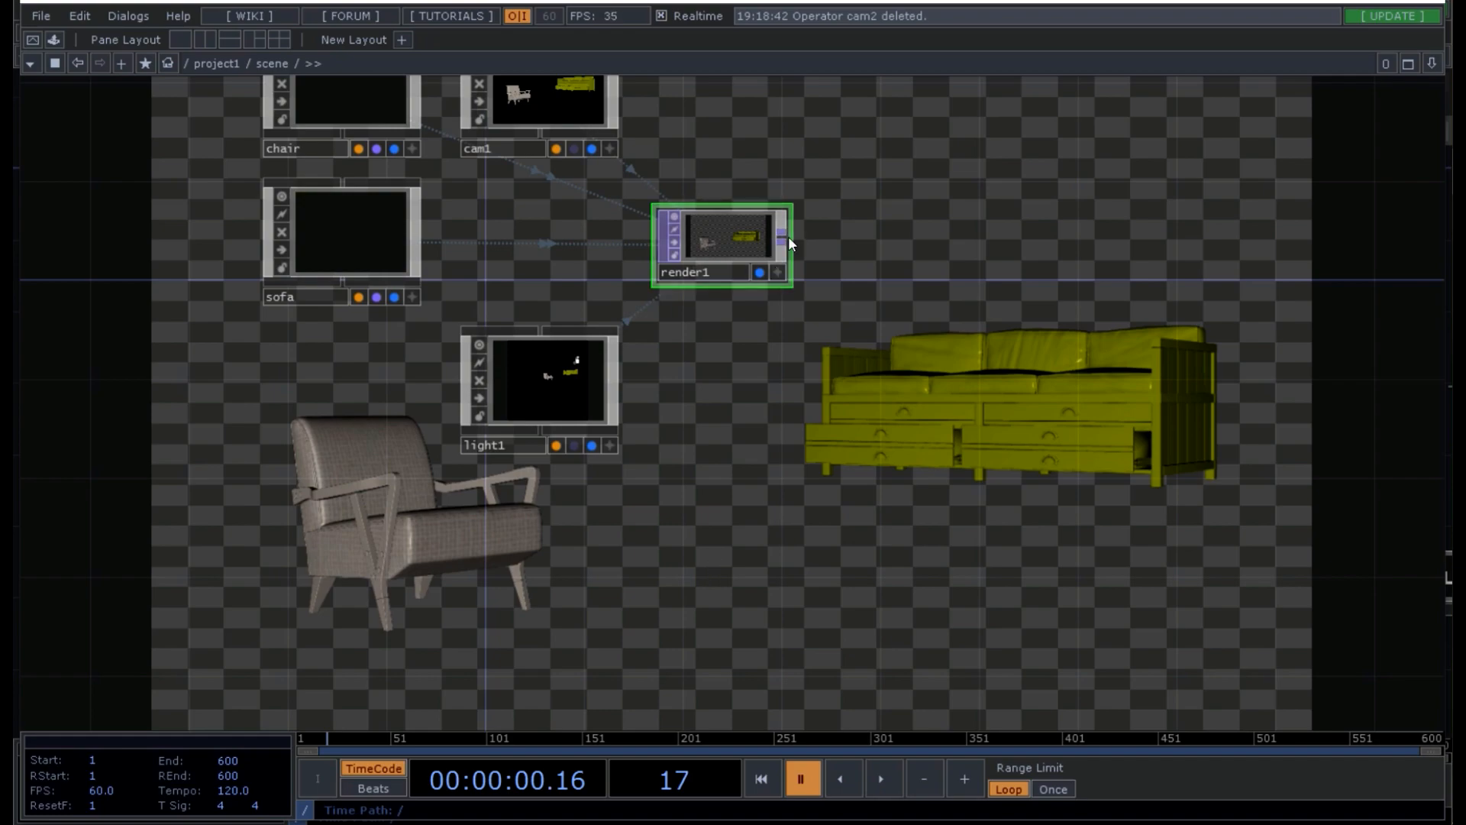
pyautogui.press('Tab')
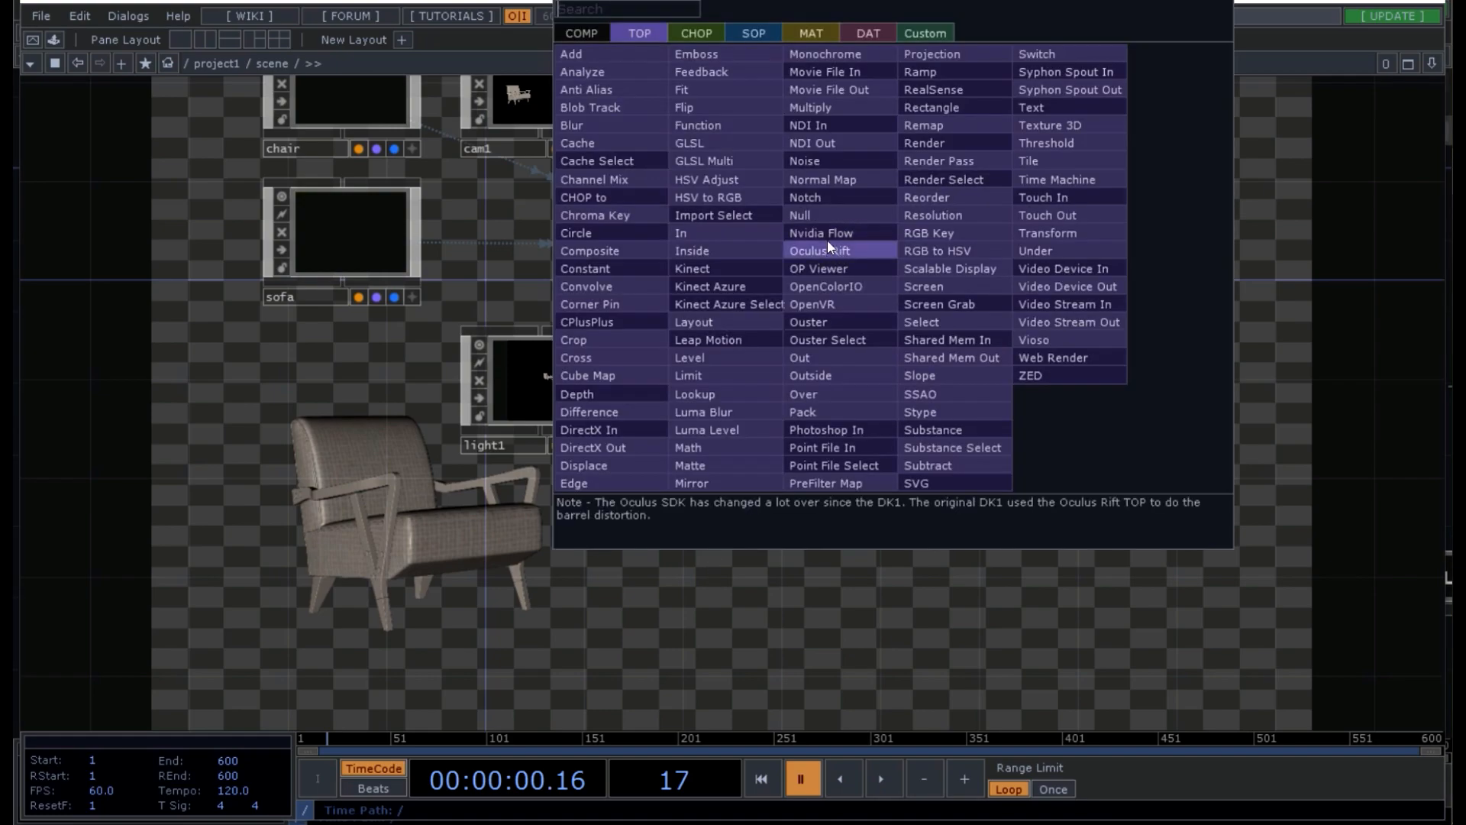
pyautogui.click(822, 356)
pyautogui.click(1111, 242)
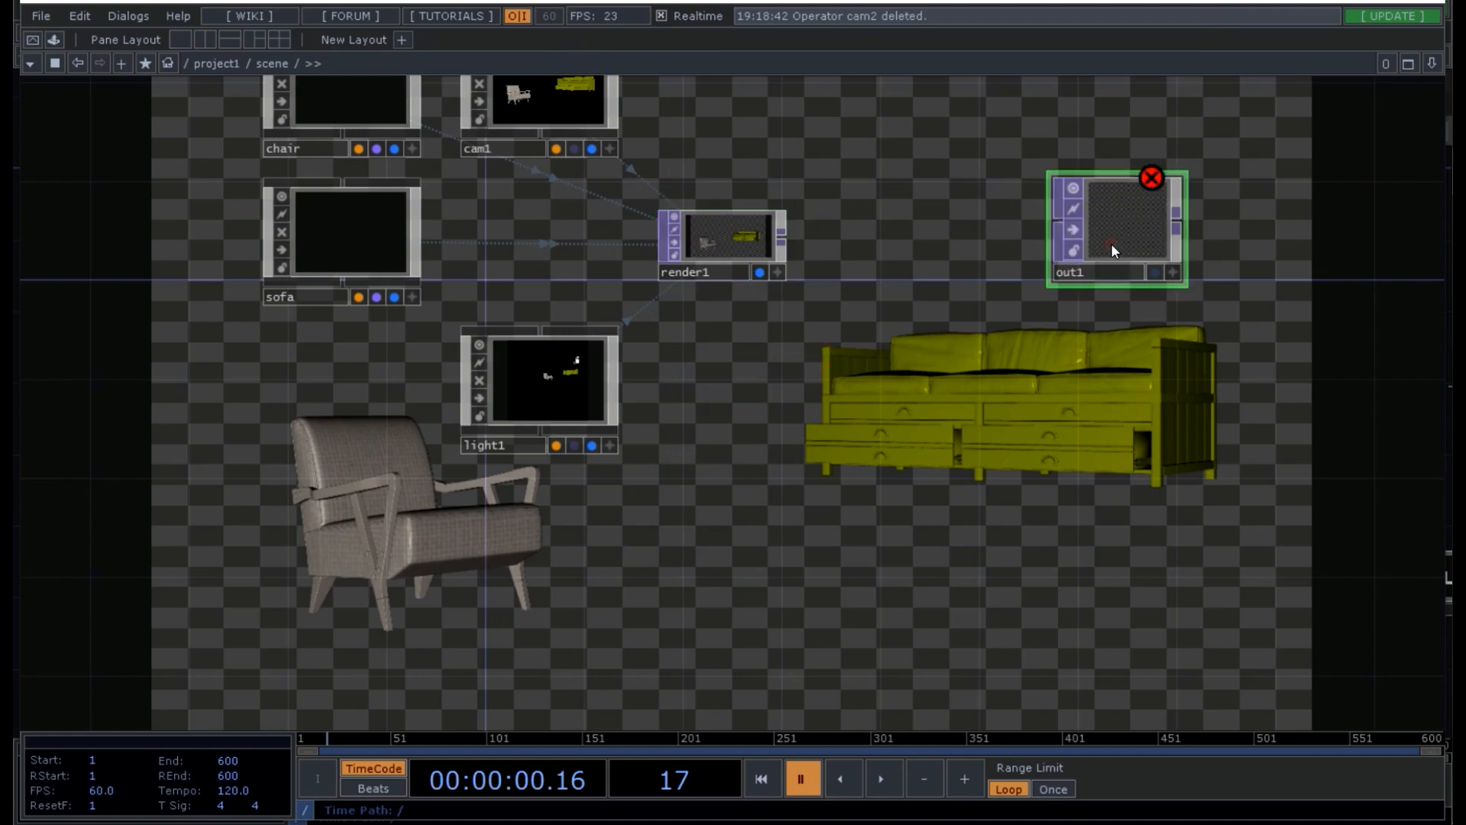
pyautogui.moveTo(780, 238); pyautogui.dragTo(1037, 224)
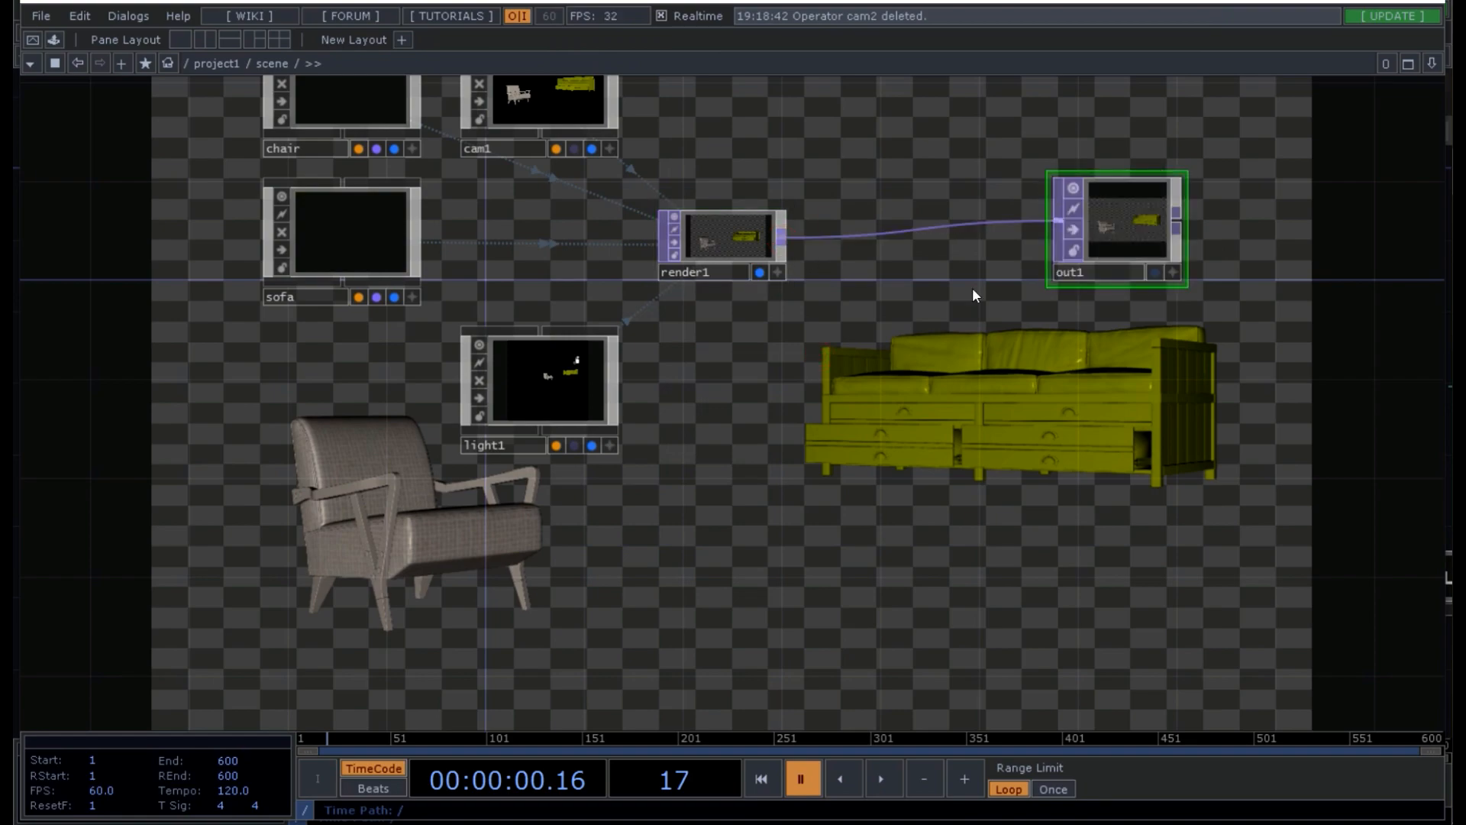
# - Go up to the project1 network, add a Base COMP below scene and name it flow_chair
pyautogui.press('u')
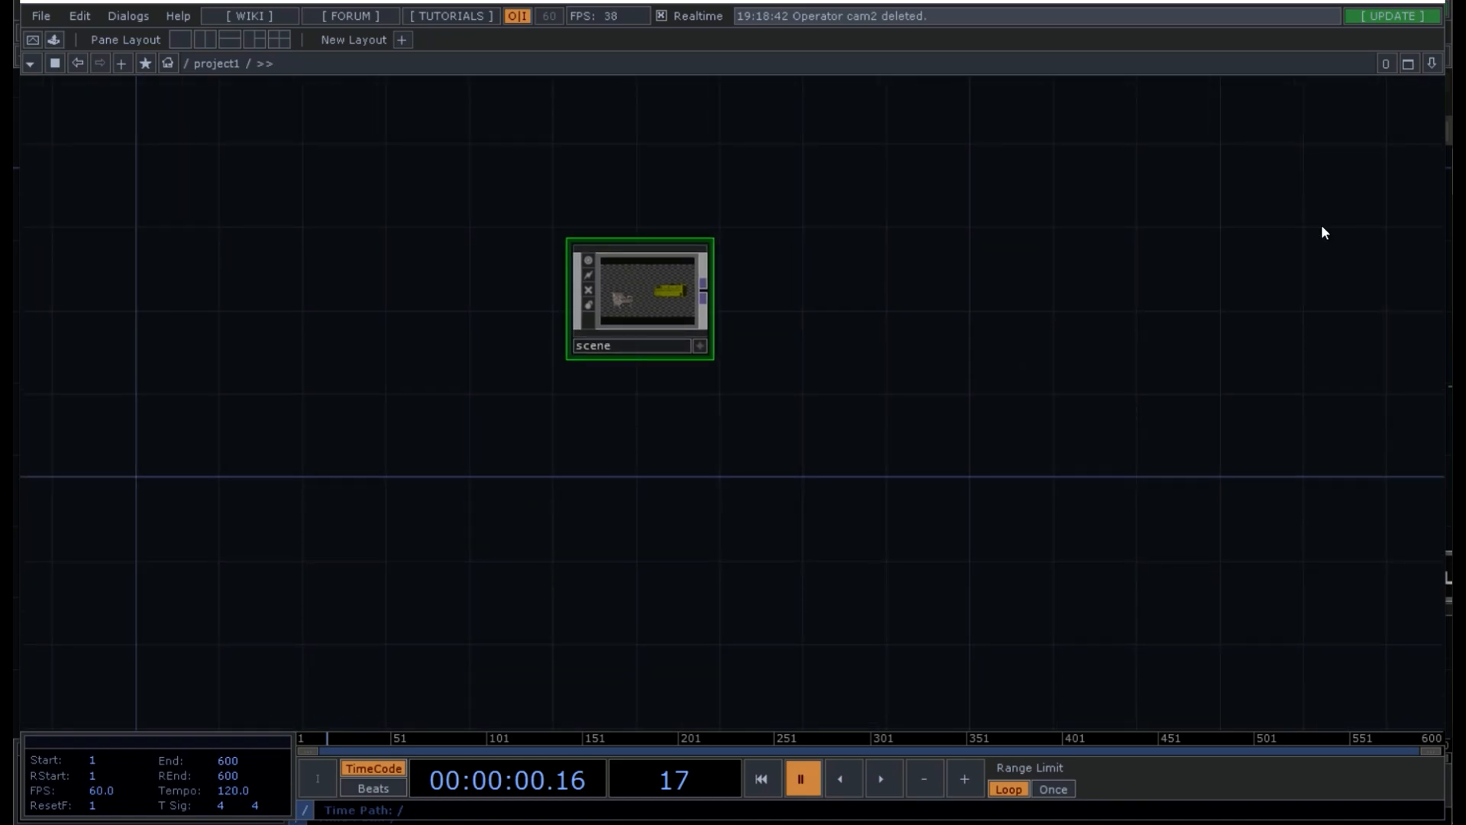
pyautogui.doubleClick(642, 412)
pyautogui.click(315, 185)
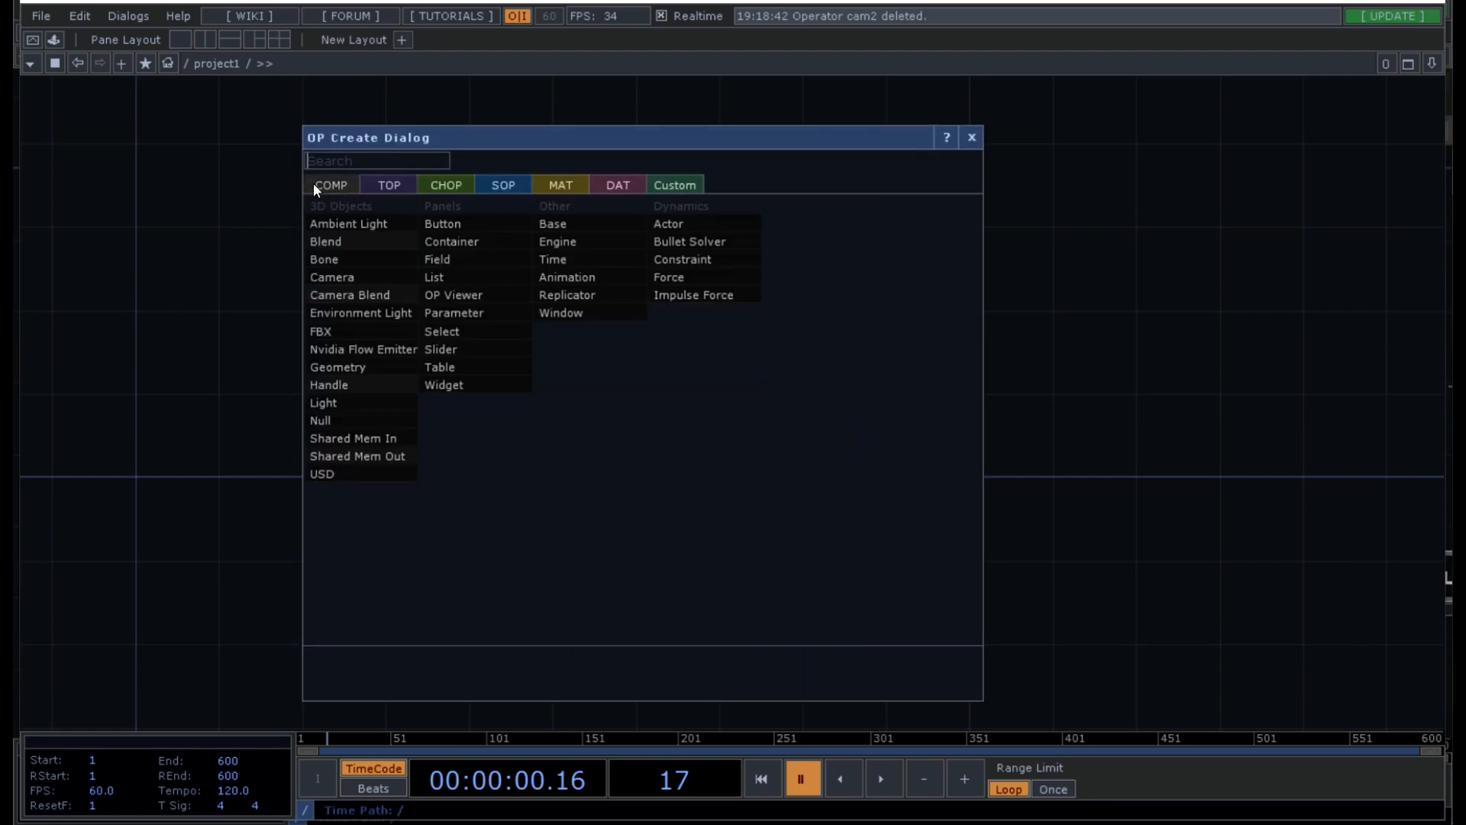
pyautogui.click(550, 224)
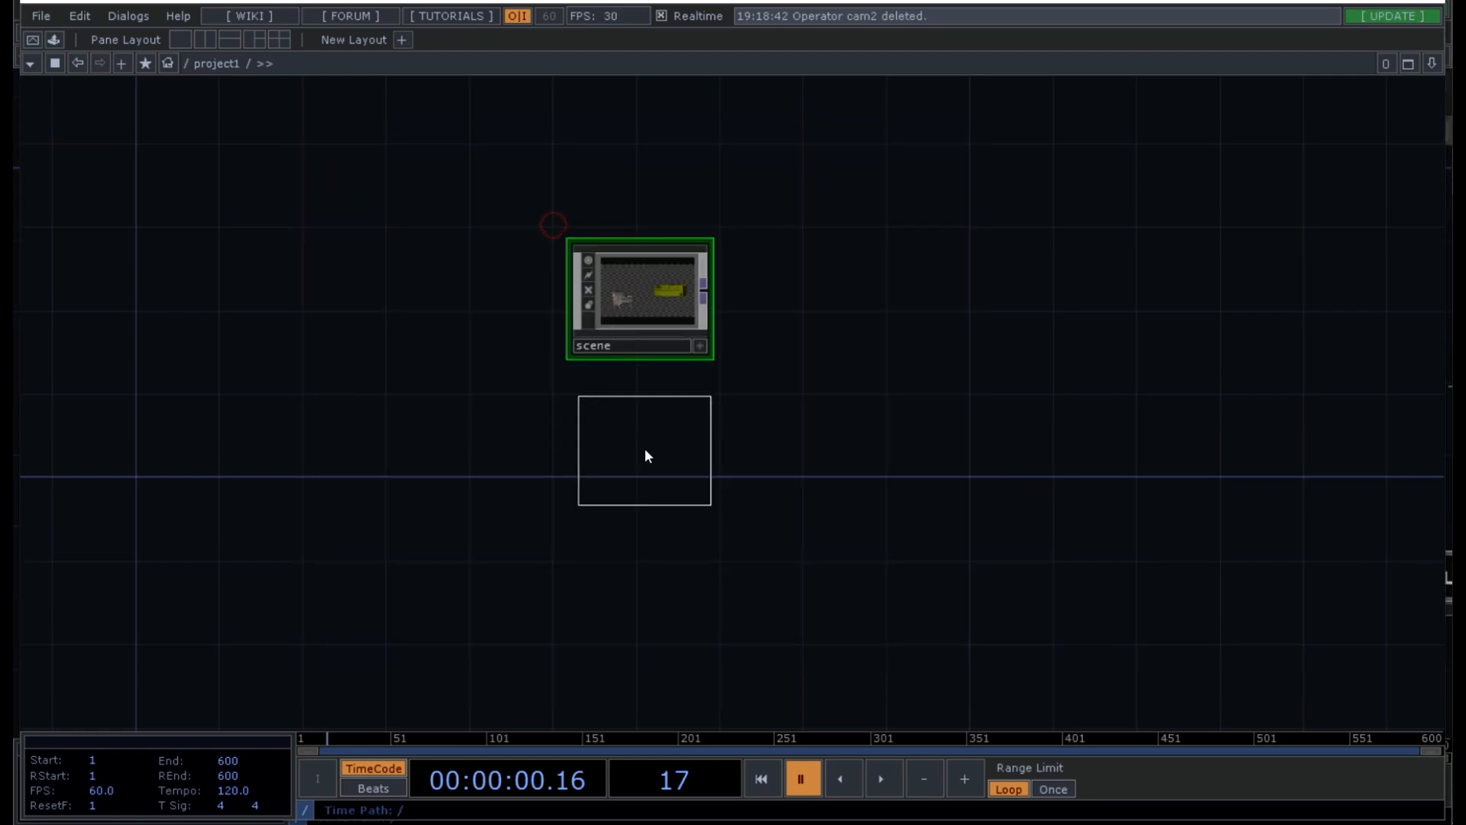
pyautogui.click(645, 451)
pyautogui.click(617, 493)
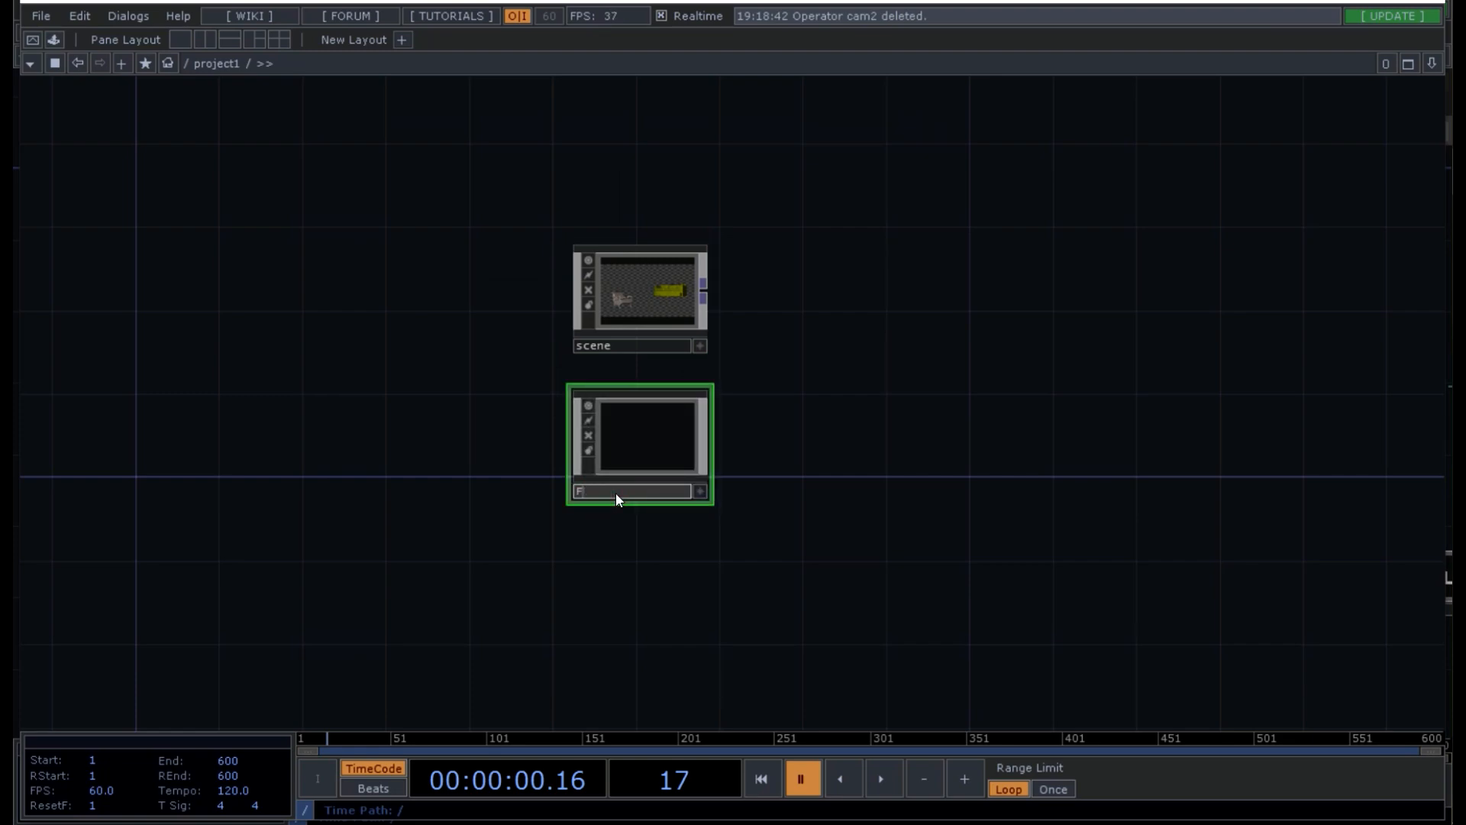
pyautogui.write('flow')
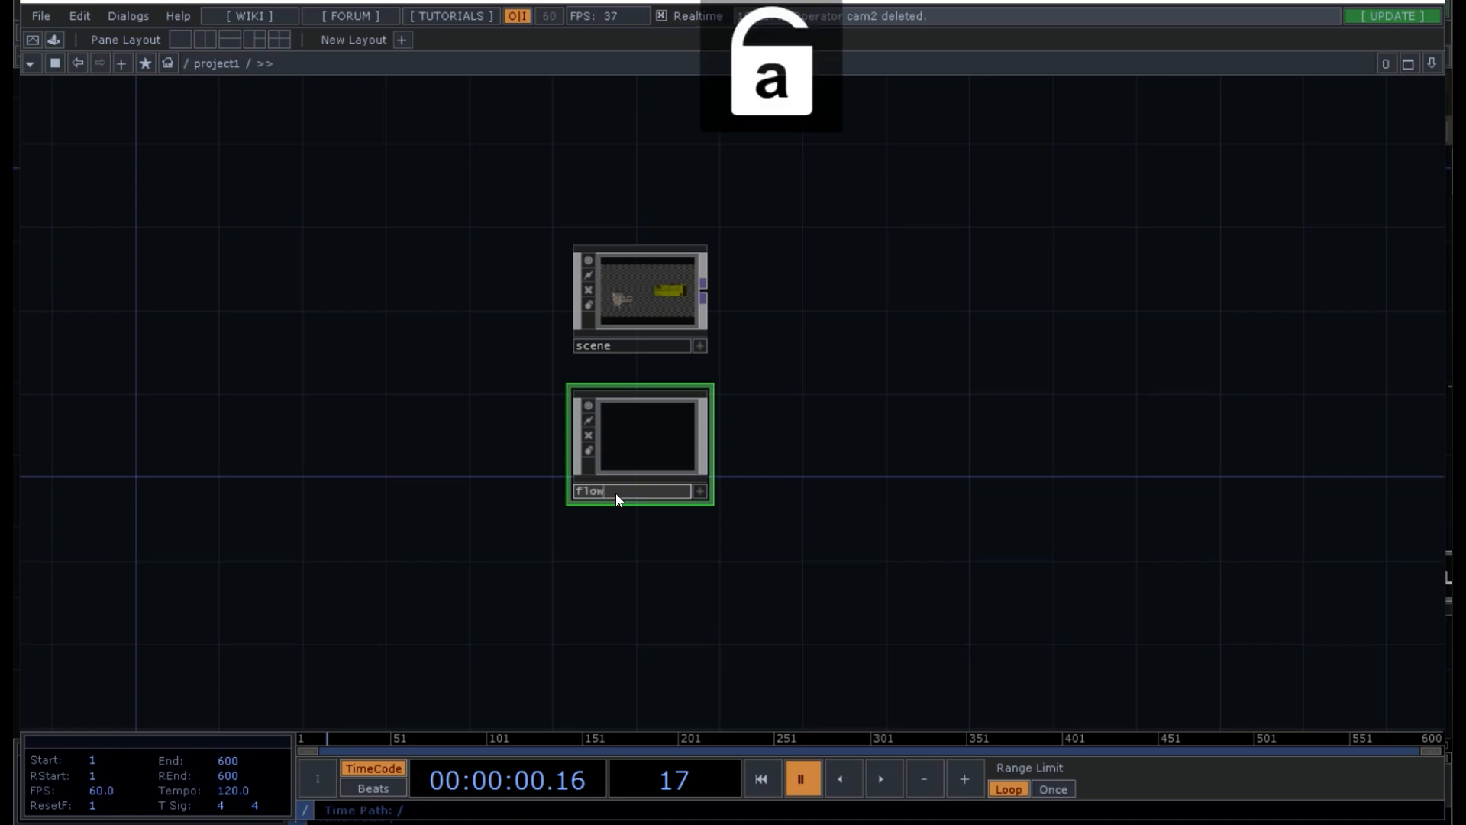
pyautogui.write('_')
pyautogui.press('BackSpace')
pyautogui.write('_chair')
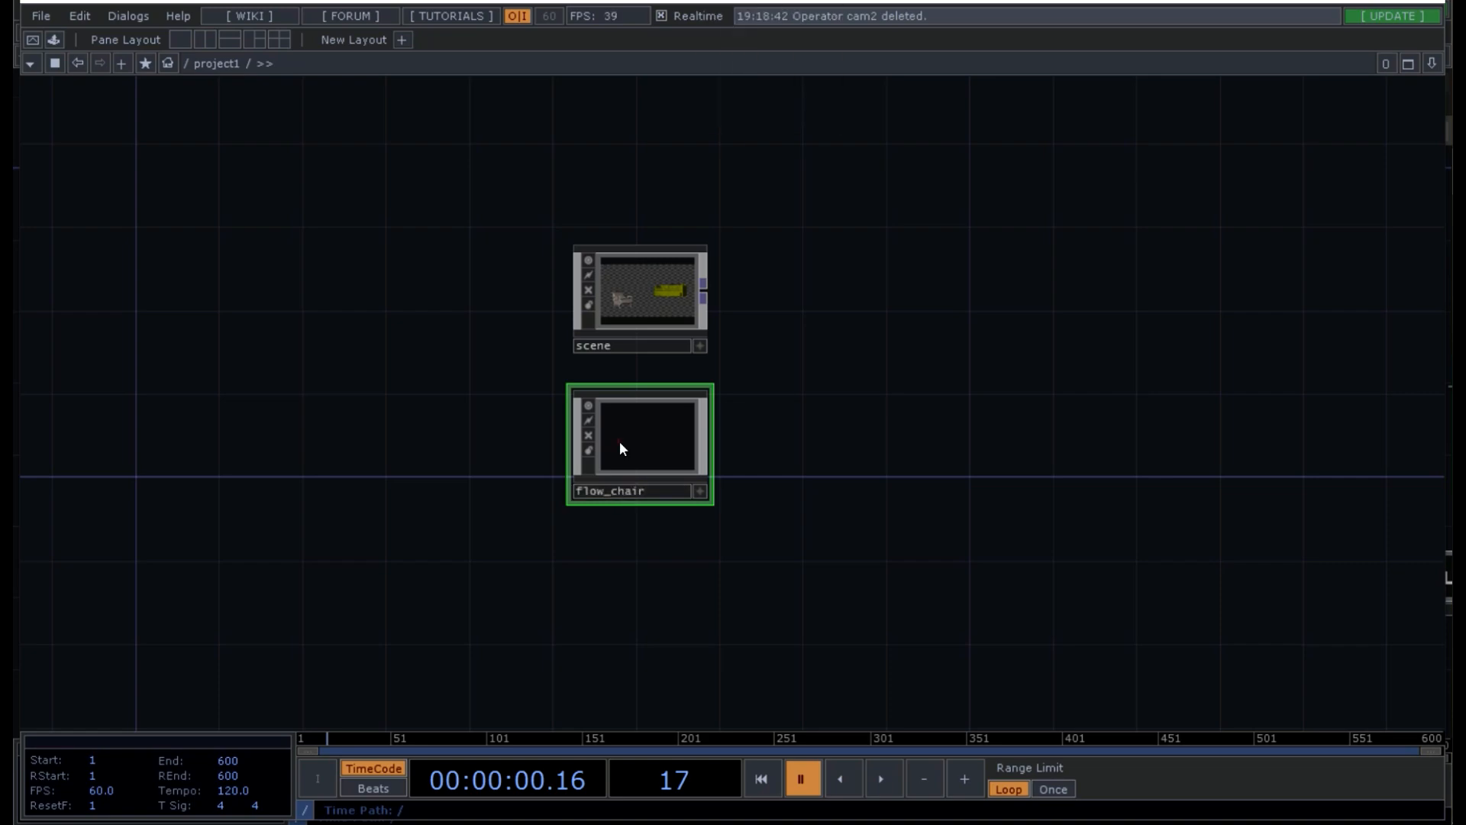
# - Duplicate the flow_chair component below the original and rename the copy flow_sofa
pyautogui.hotkey('ctrl', 'v')
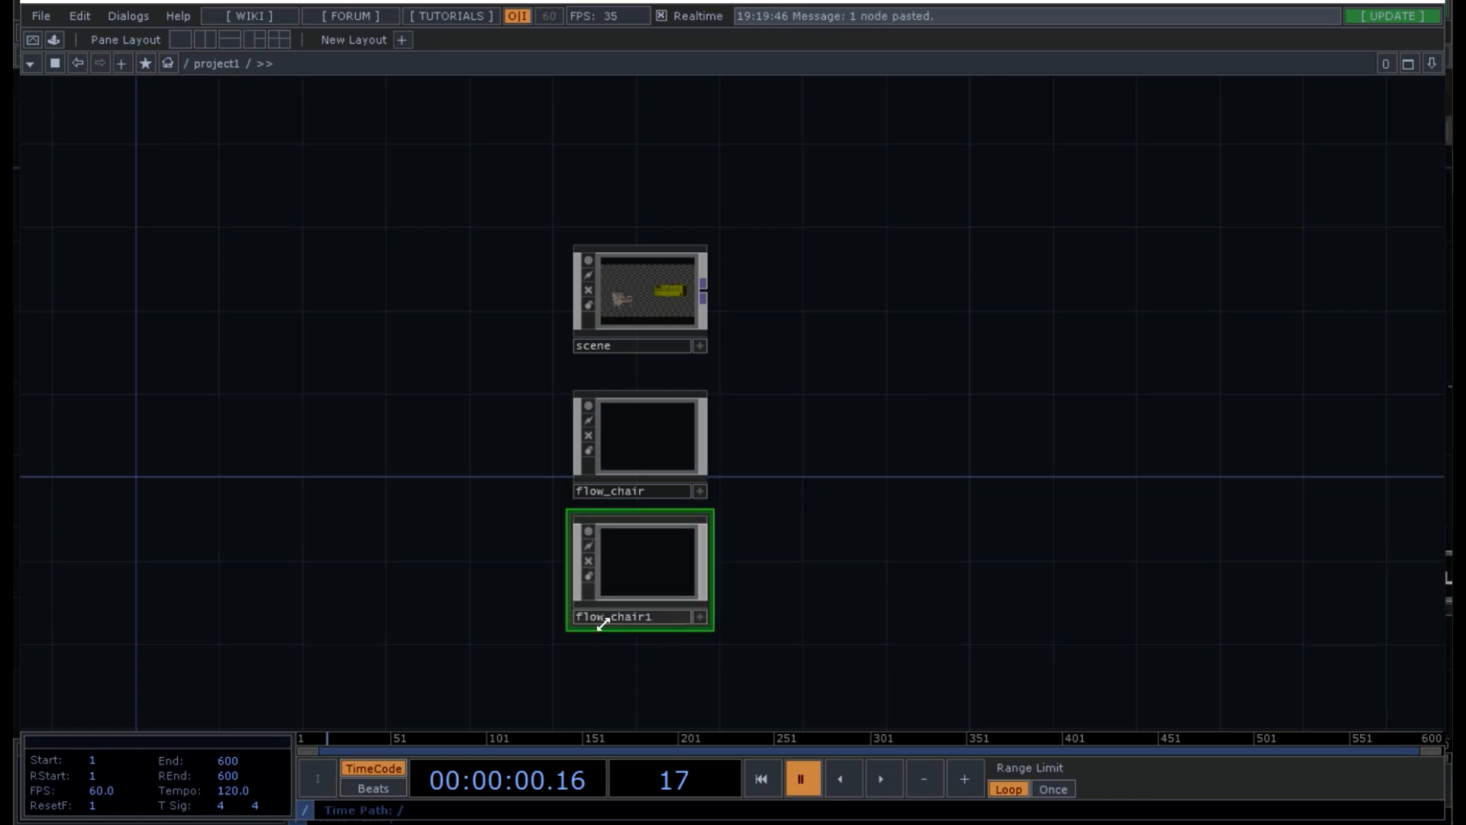
pyautogui.click(657, 617)
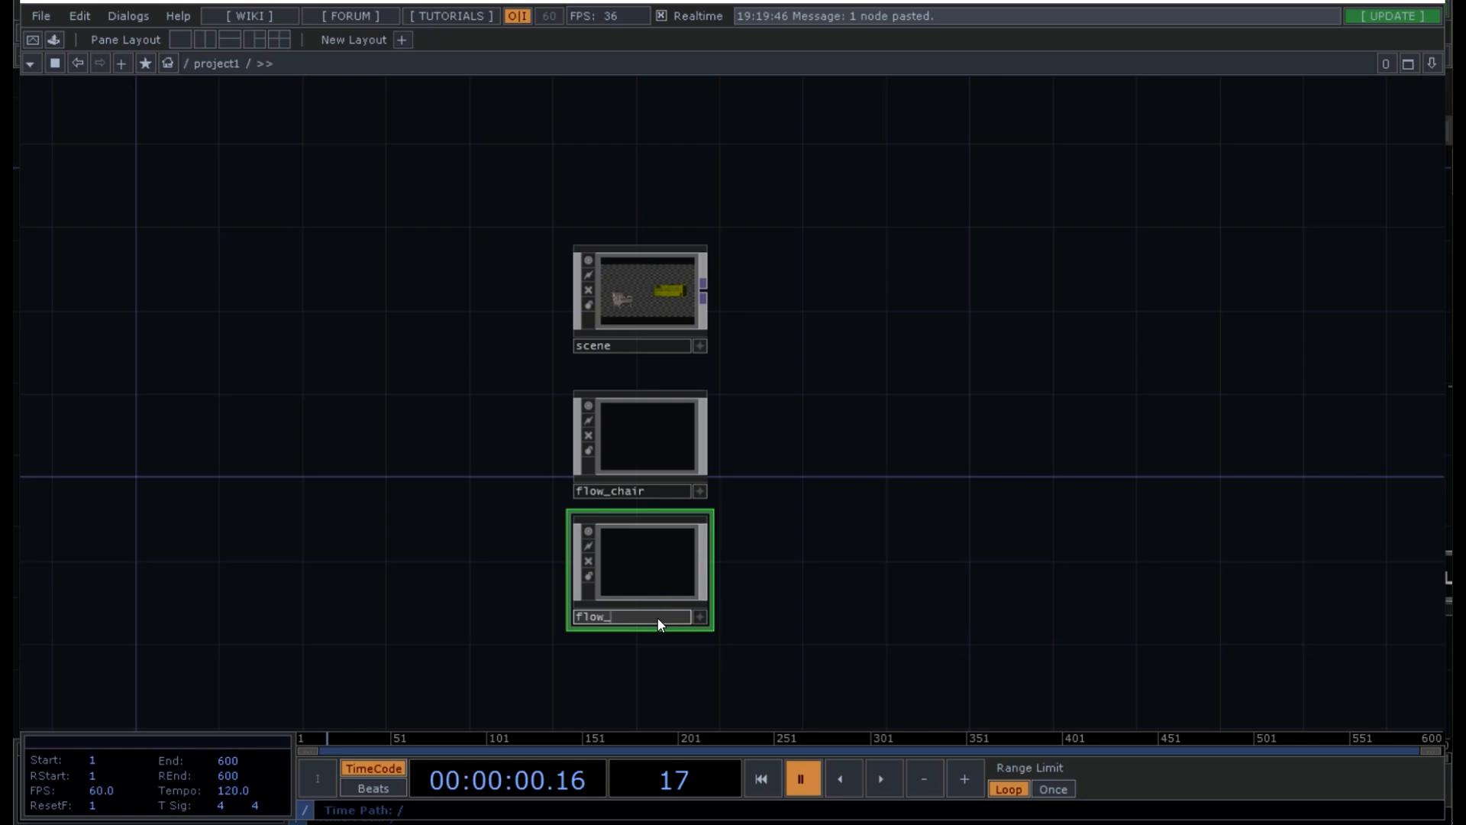
pyautogui.write('sofa')
pyautogui.press('Return')
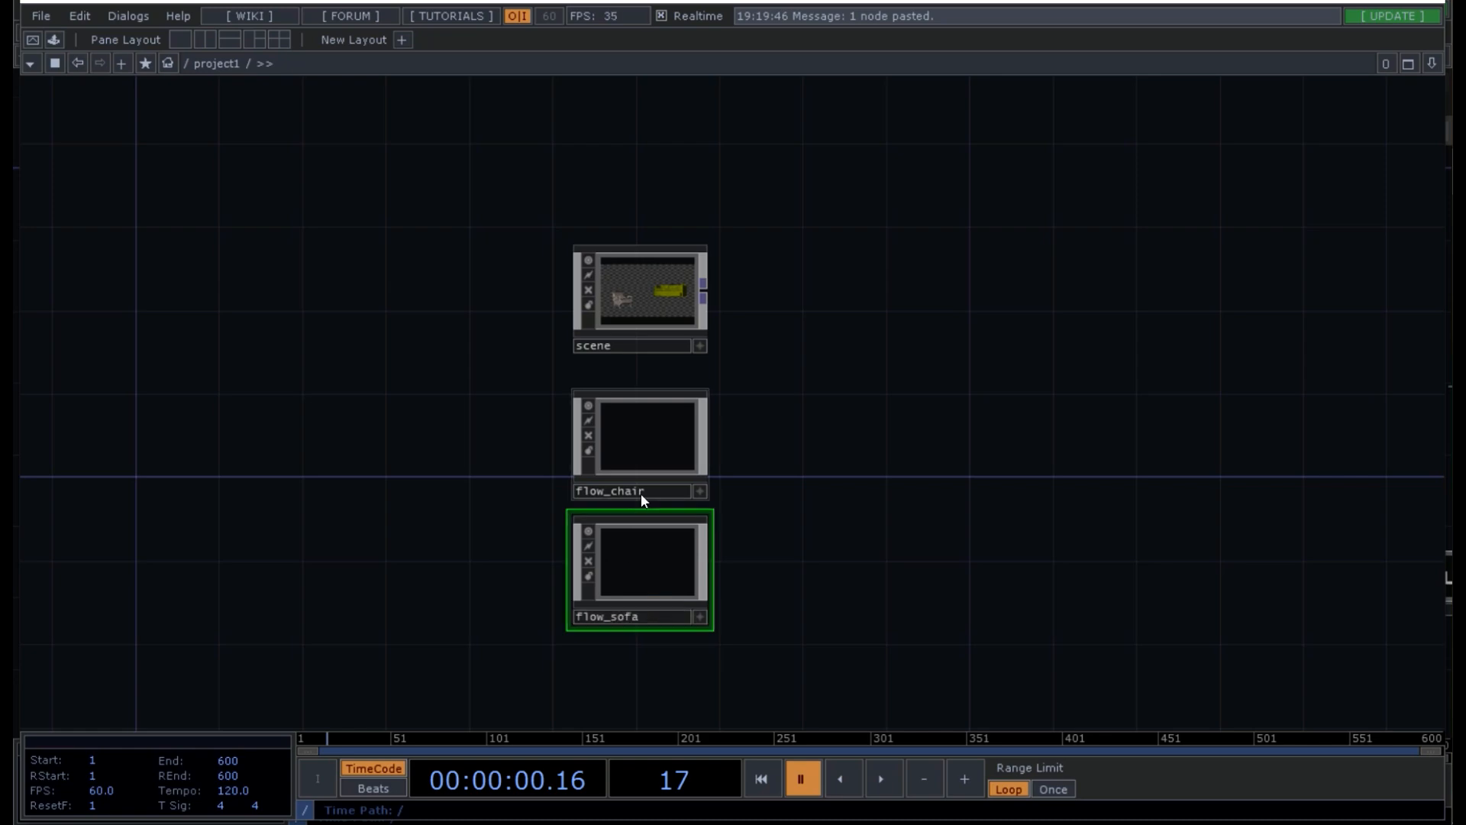
# - Enter flow_chair and add an Nvidia Flow Emitter COMP with a Camera COMP beside it
pyautogui.doubleClick(649, 453)
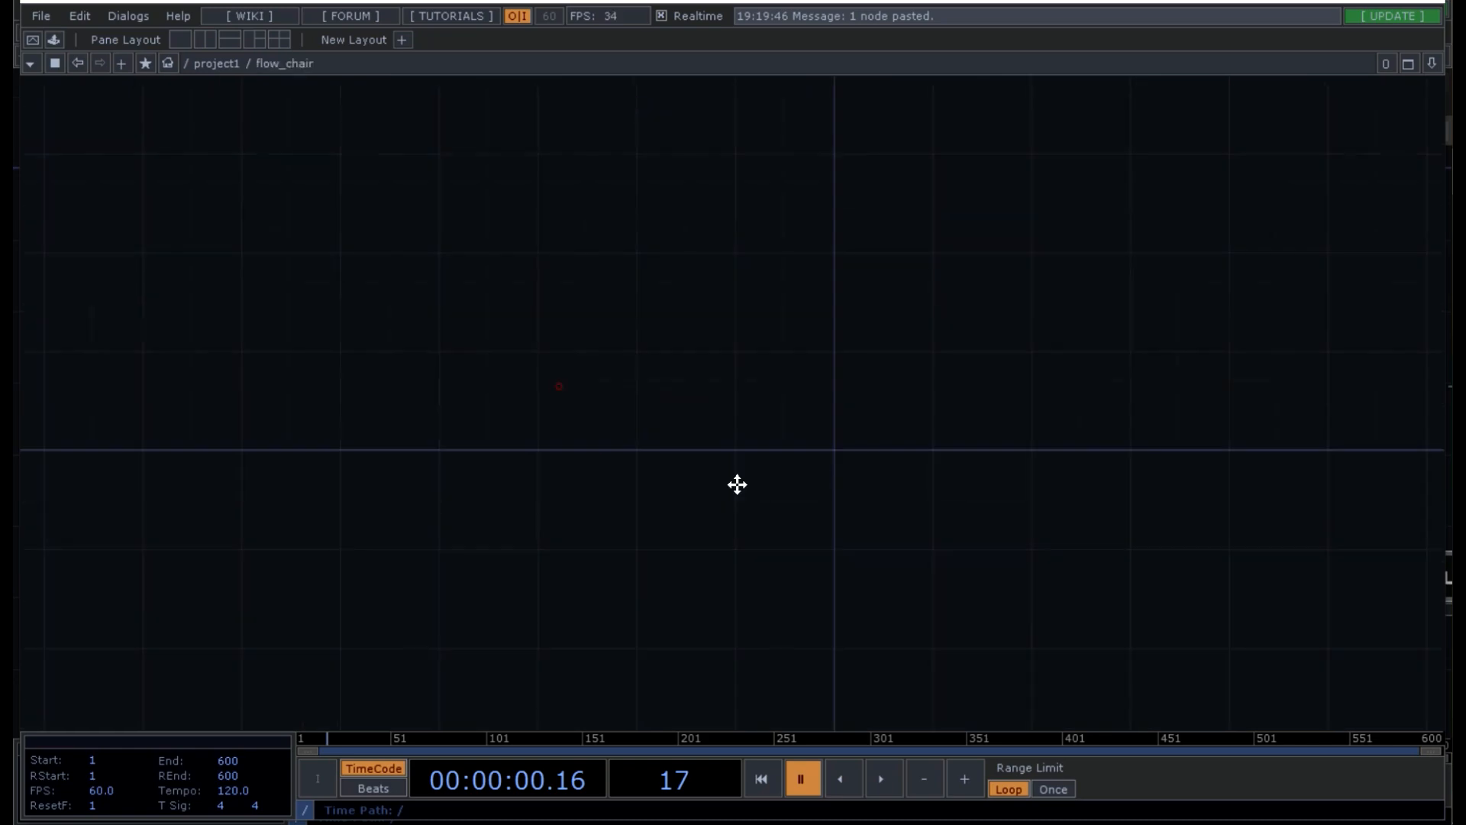
pyautogui.press('Tab')
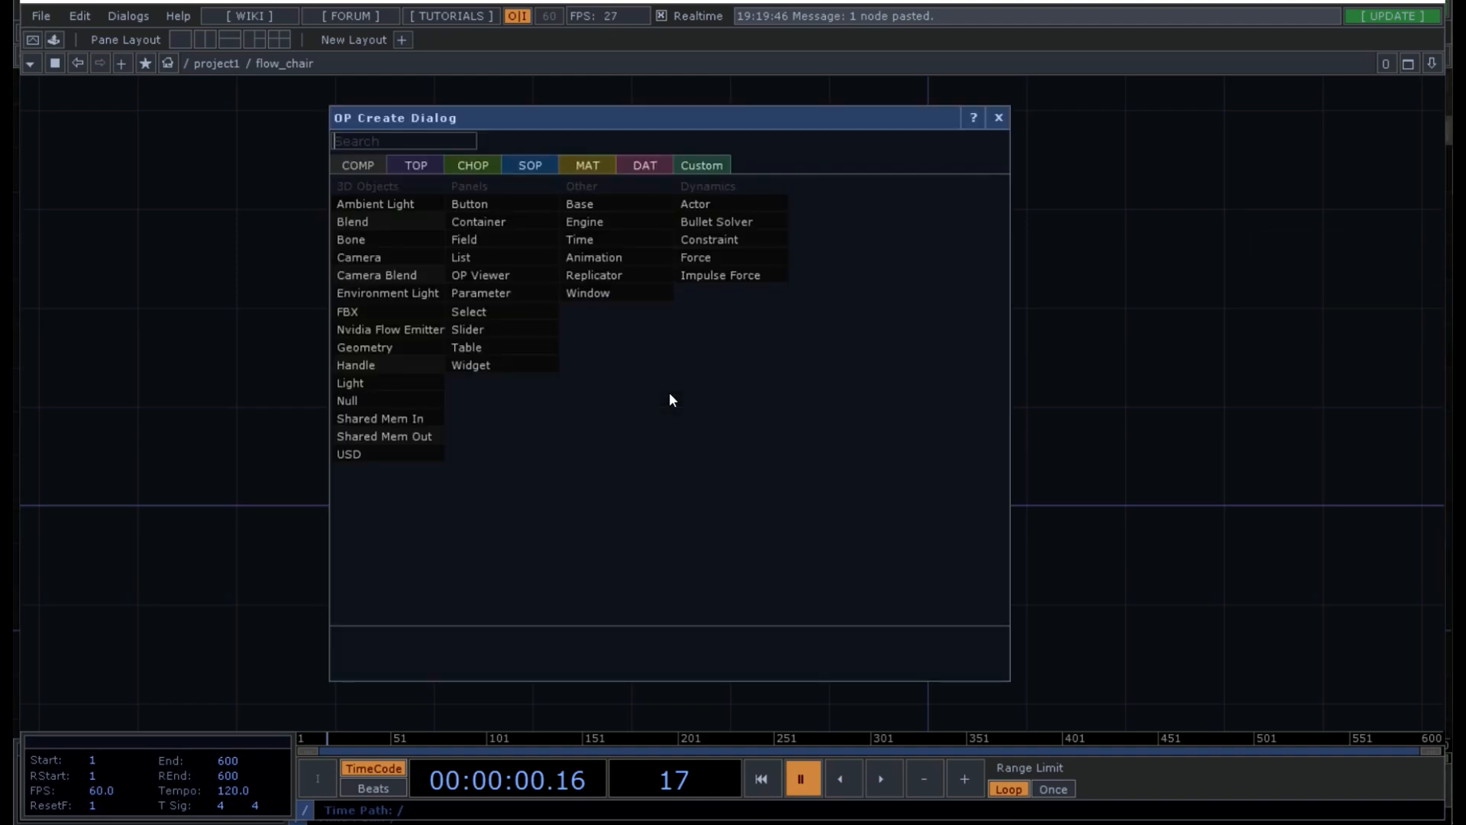
pyautogui.click(396, 326)
pyautogui.click(752, 350)
pyautogui.press('Tab')
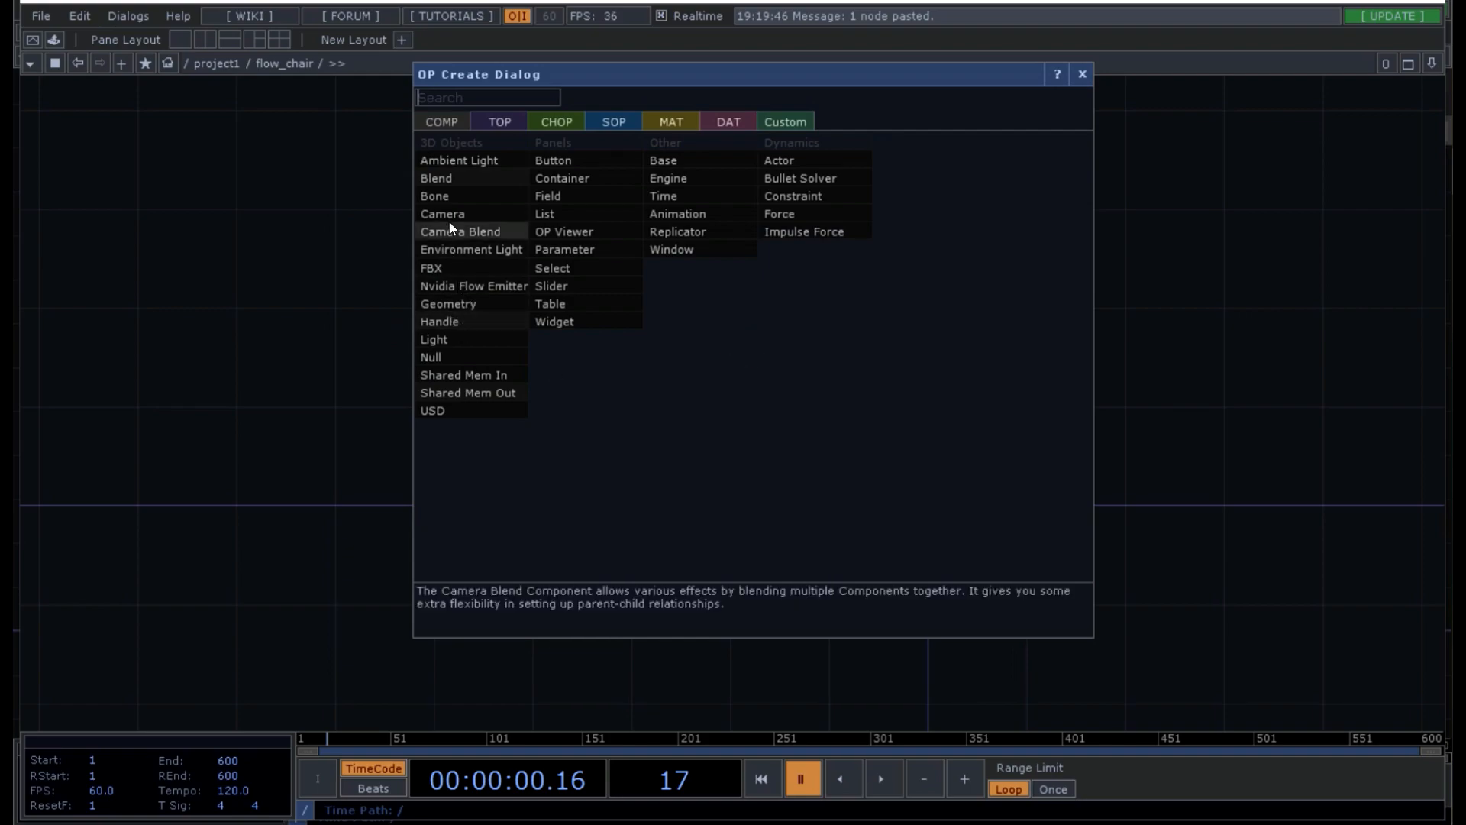
pyautogui.press('Escape')
pyautogui.click(944, 342)
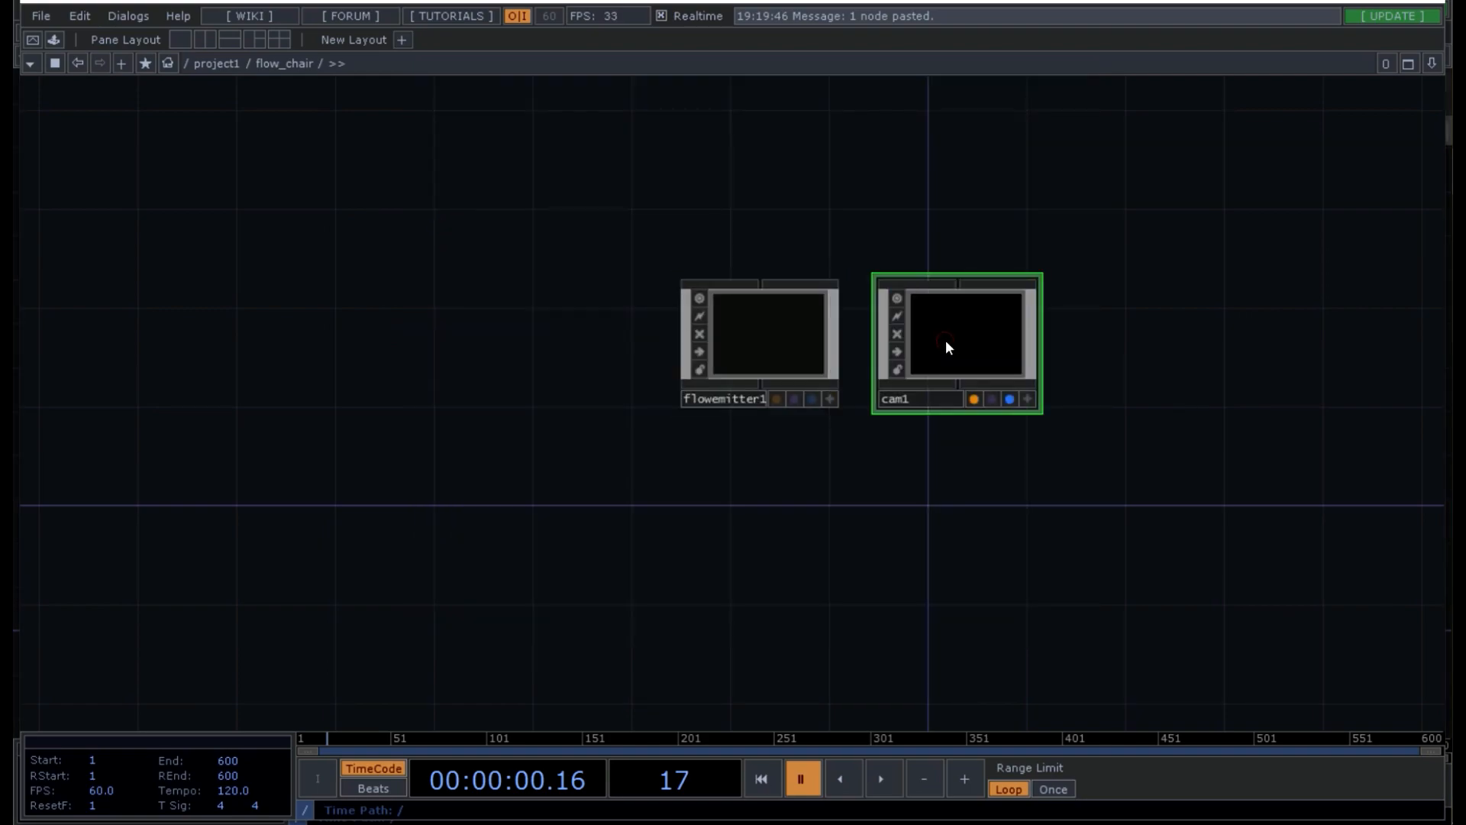
# - Add an Nvidia Flow TOP beside cam1 in the flow_chair network
pyautogui.press('Tab')
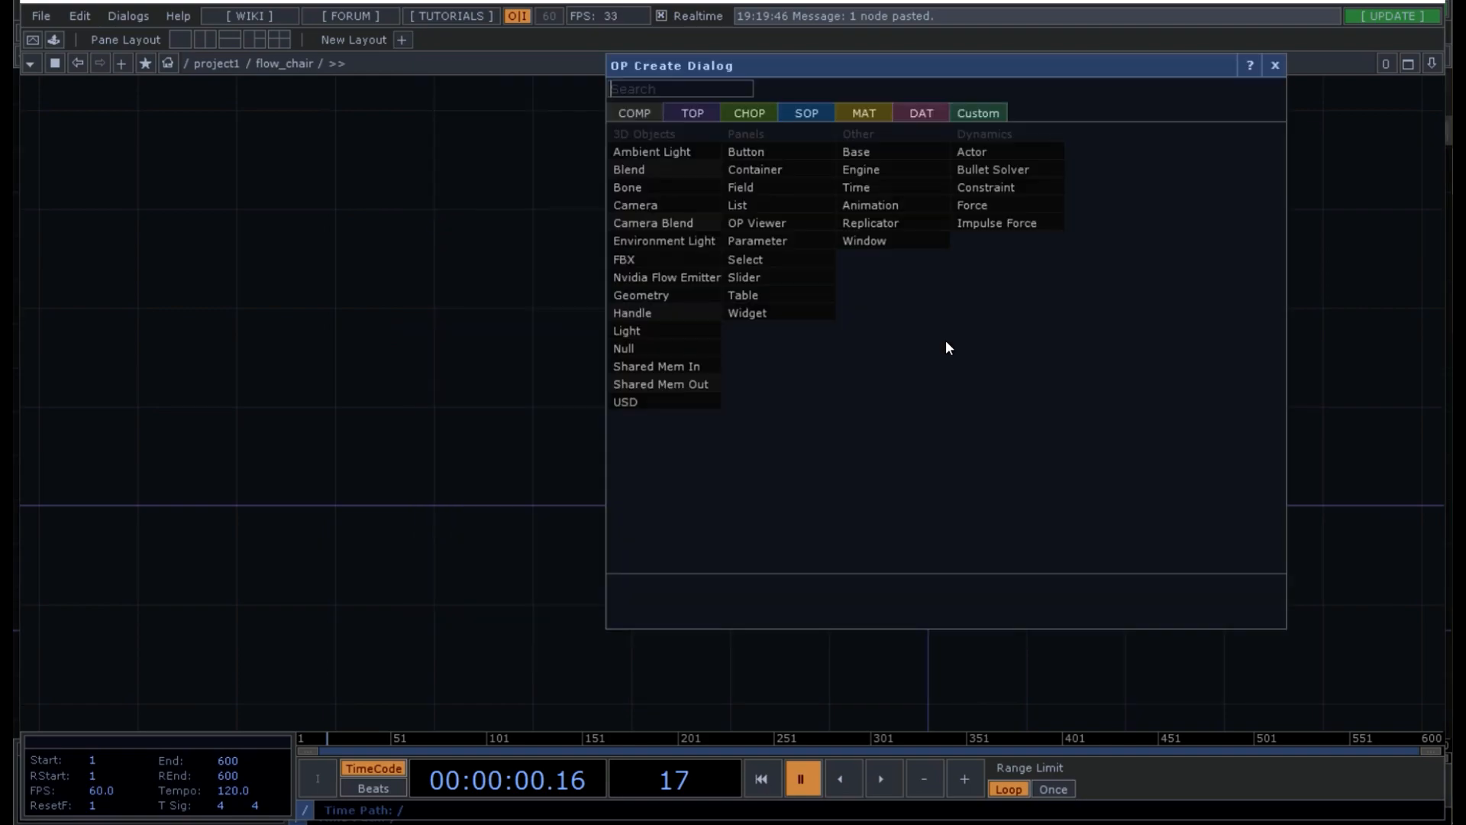
pyautogui.click(681, 117)
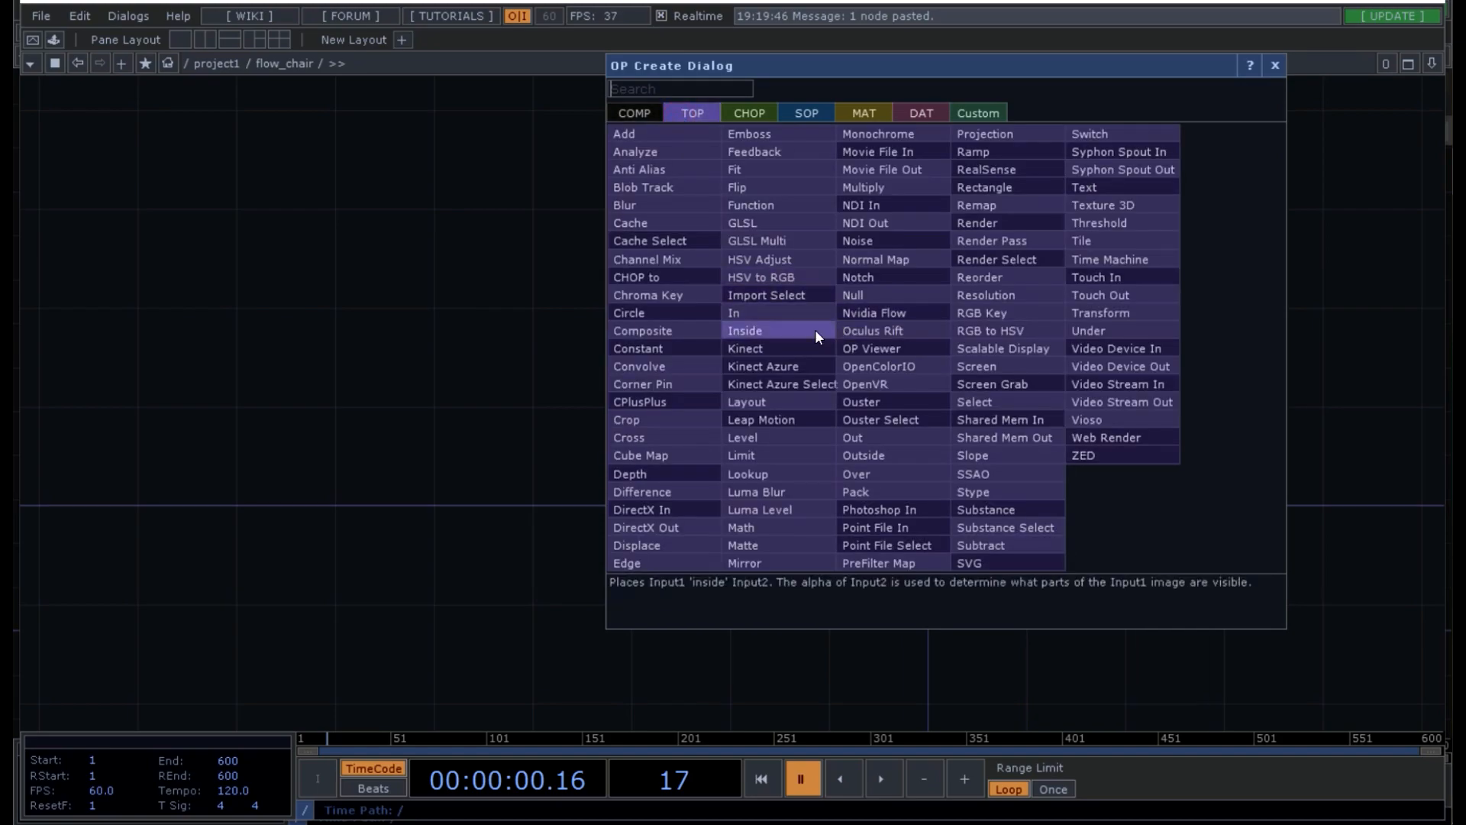
pyautogui.write('flo')
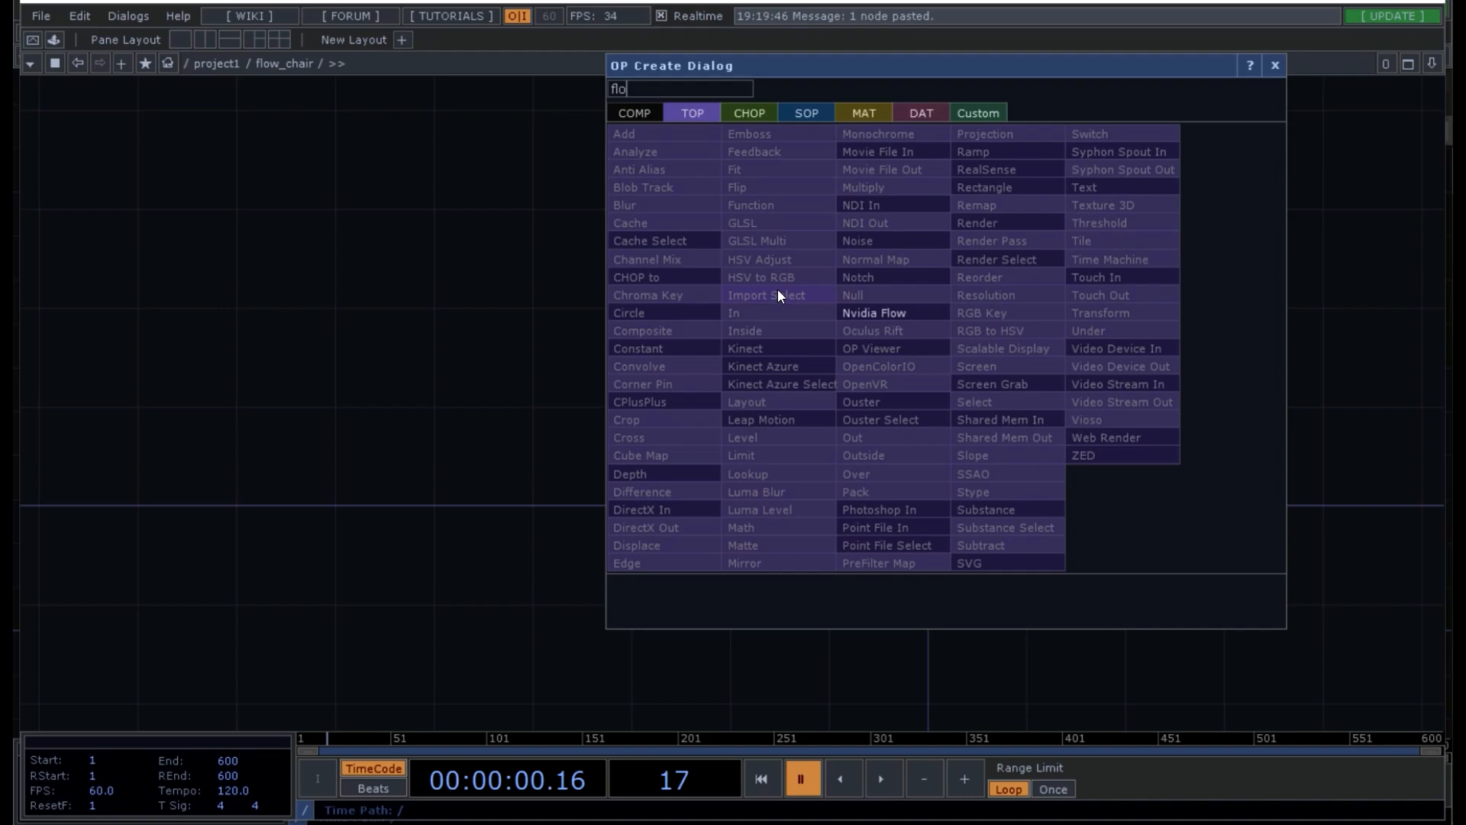
pyautogui.click(840, 313)
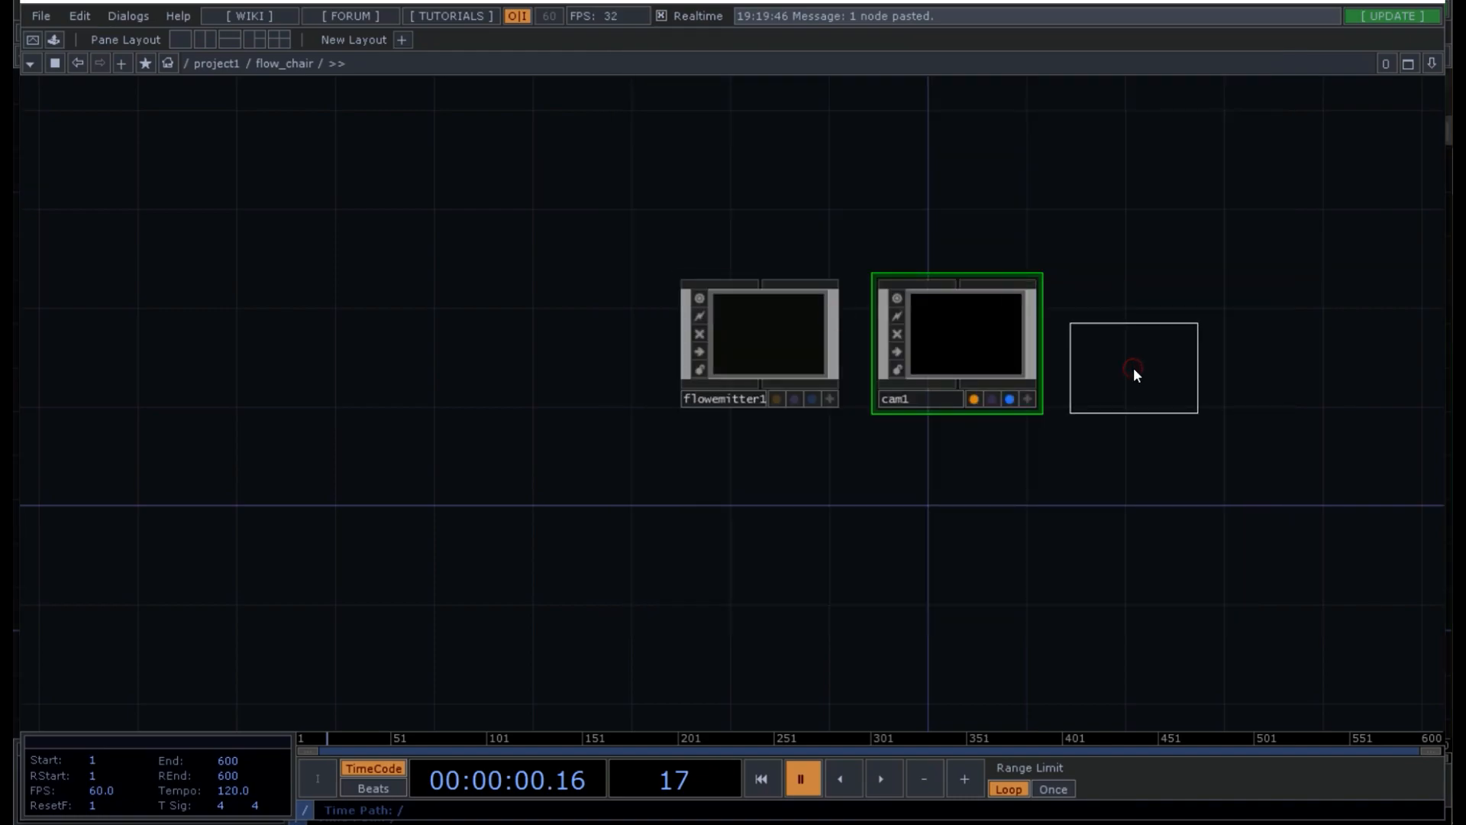
pyautogui.click(1133, 375)
# - Add a Ramp TOP to the flow_chair network, in front of flowemitter1
pyautogui.press('Tab')
pyautogui.write('ramp')
pyautogui.click(574, 178)
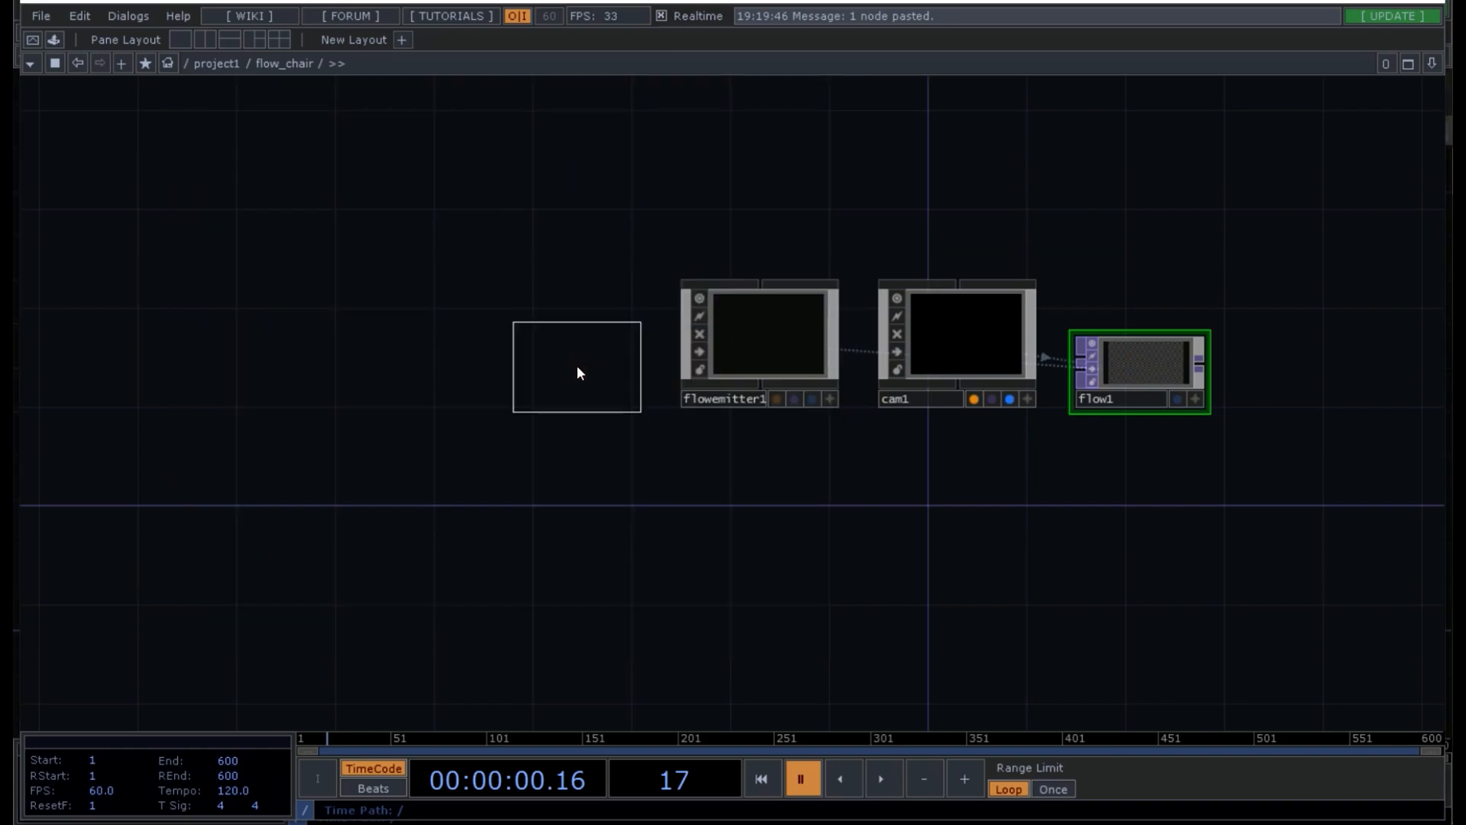
pyautogui.click(563, 367)
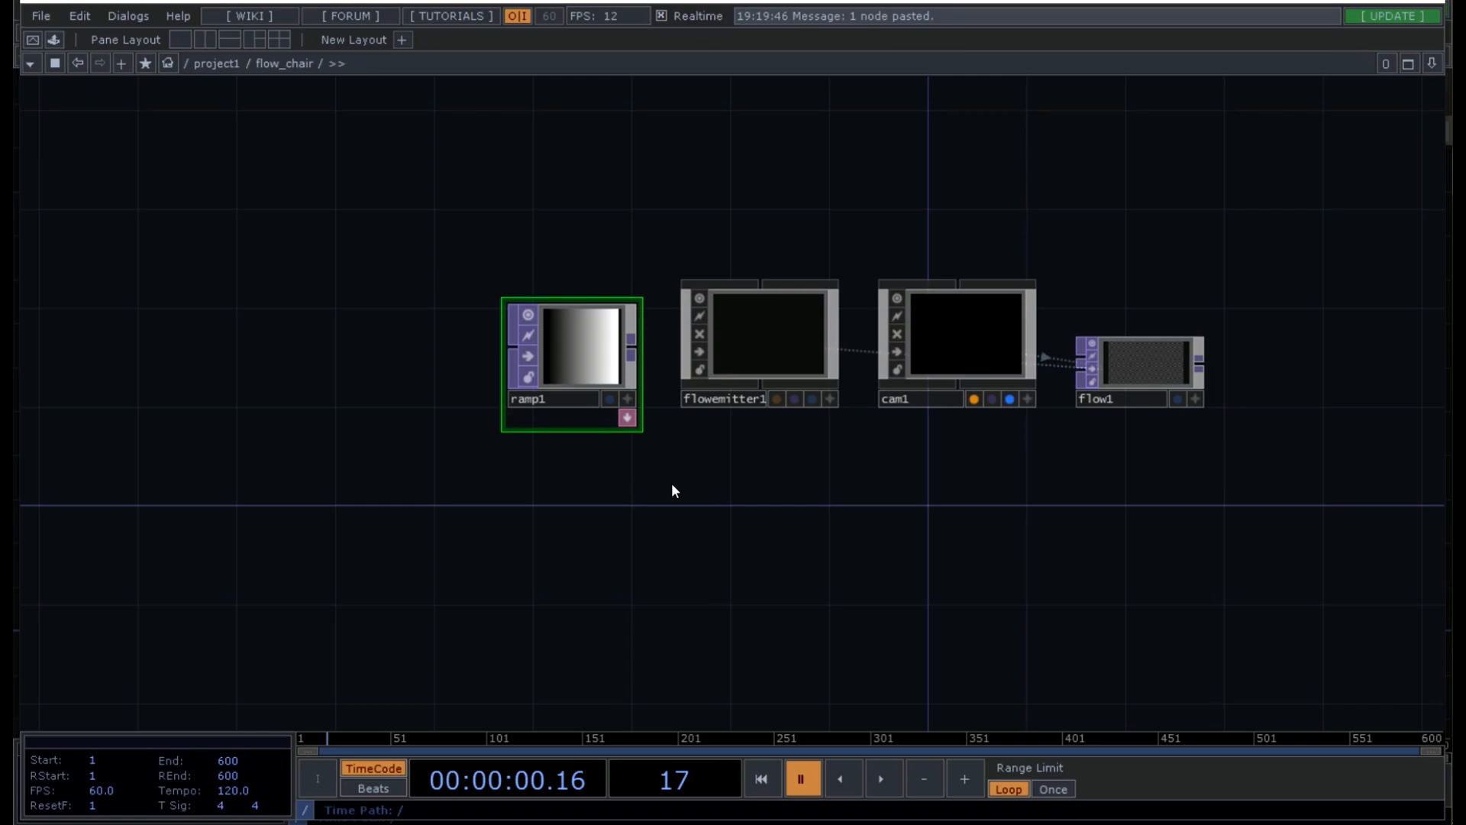
# - Assign ramp1 as the Color Ramp OP in the material parameters of flowemitter1
pyautogui.moveTo(771, 474); pyautogui.dragTo(691, 556)
pyautogui.click(680, 422)
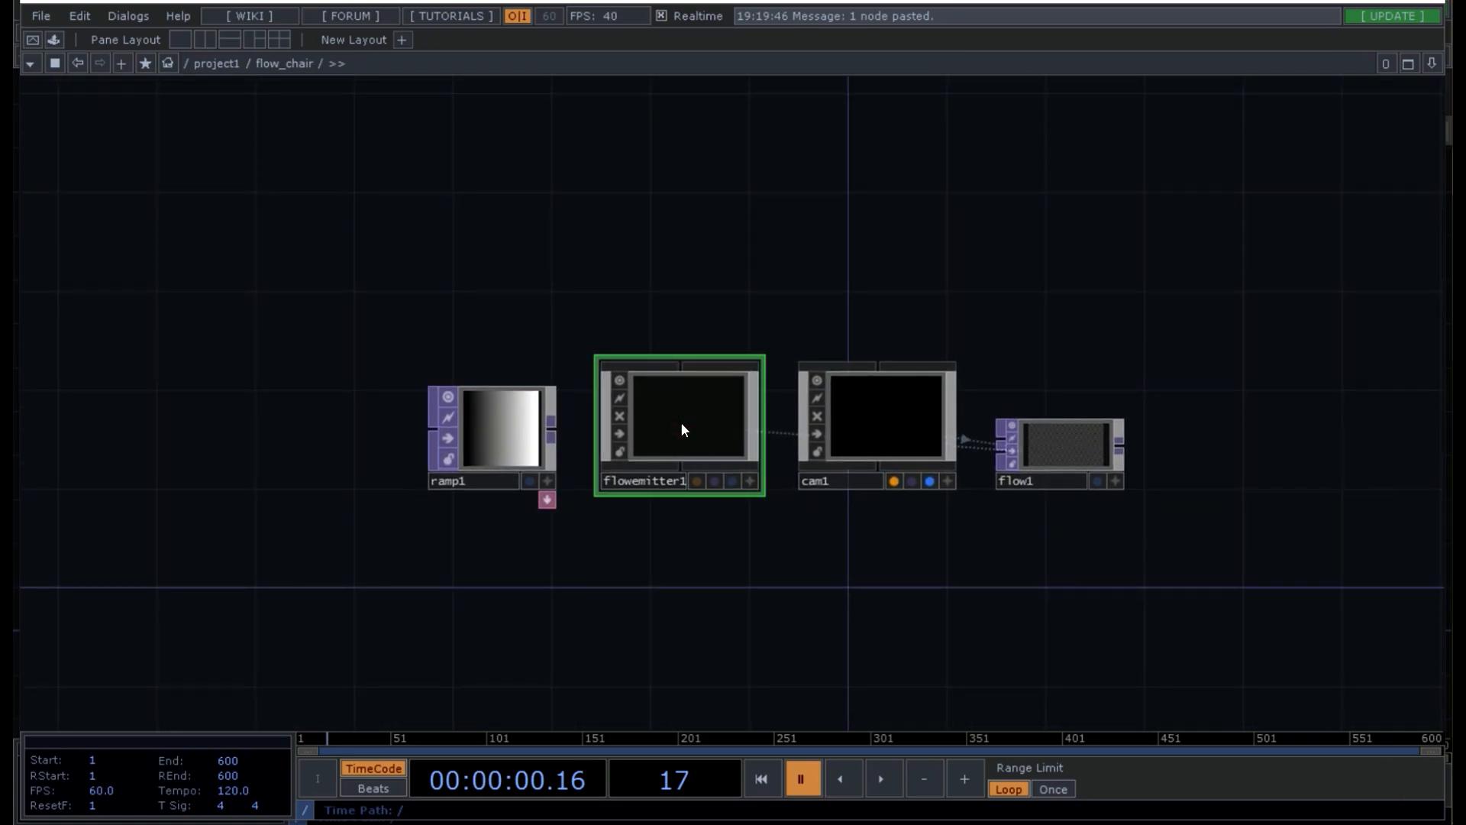
pyautogui.press('p')
pyautogui.click(949, 135)
pyautogui.moveTo(477, 424); pyautogui.dragTo(1073, 186)
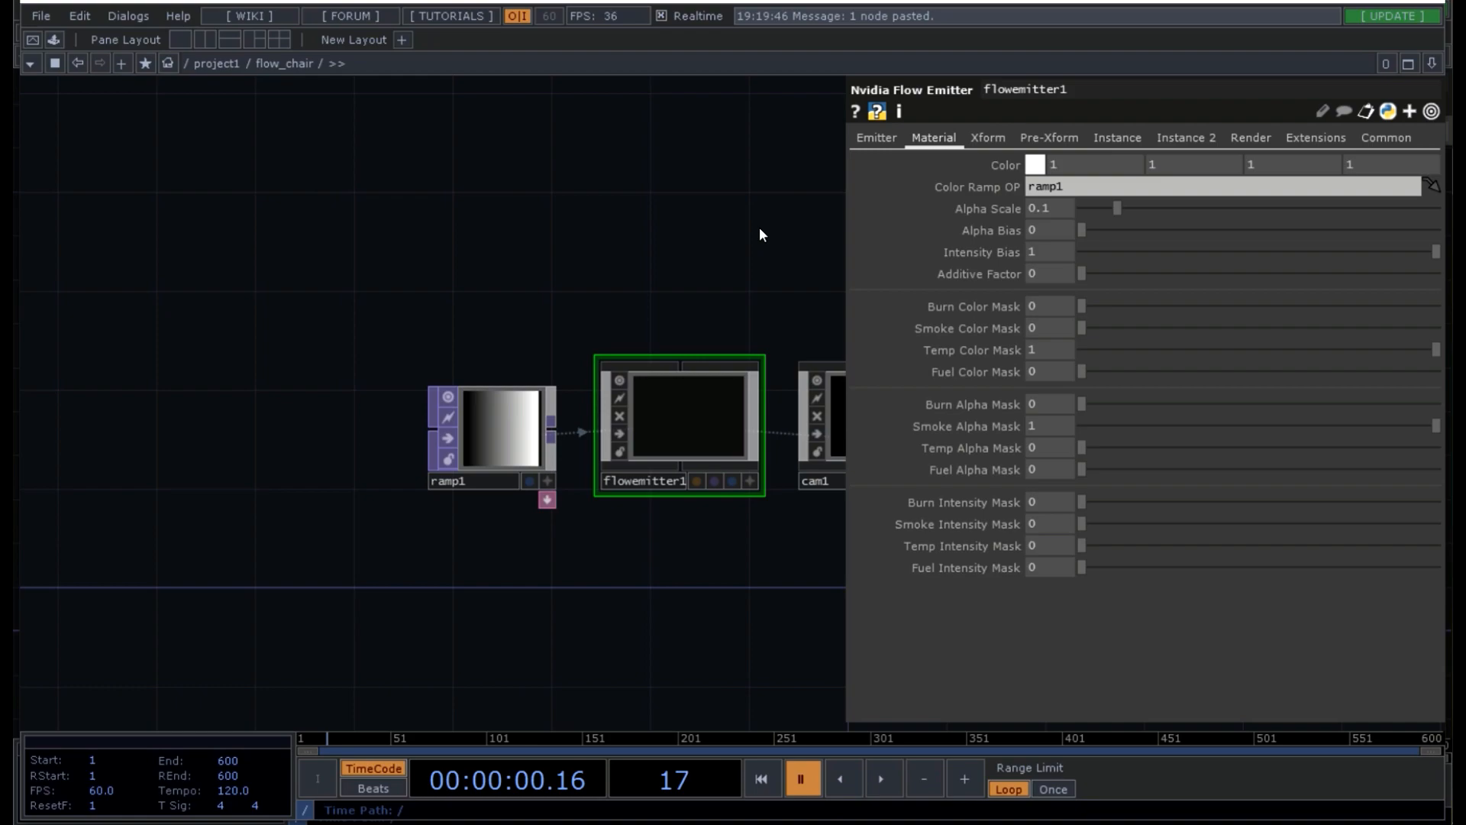
# - Change the emitter type of flowemitter1 to Shape TOP
pyautogui.click(876, 137)
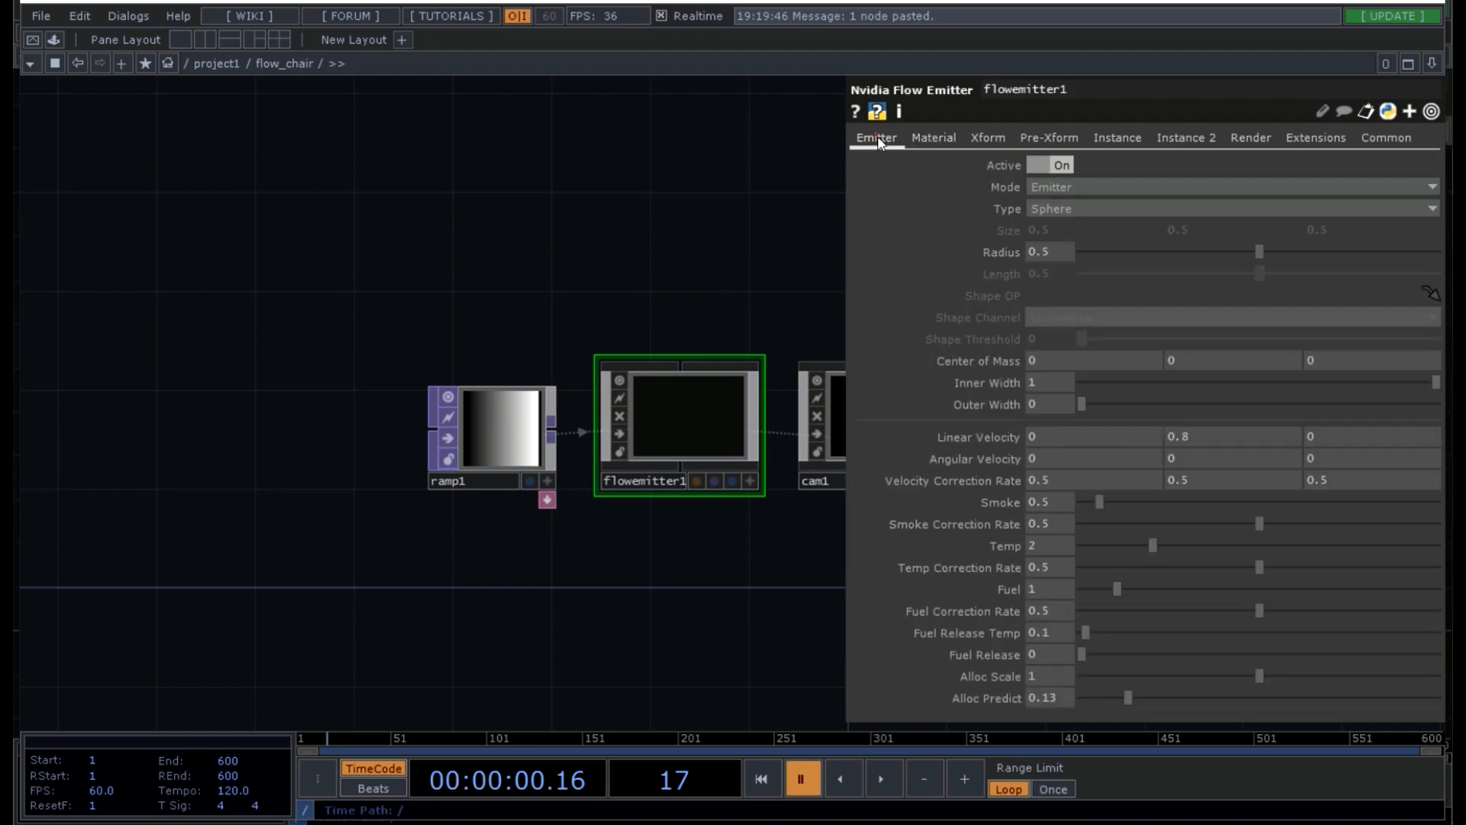
pyautogui.click(1063, 212)
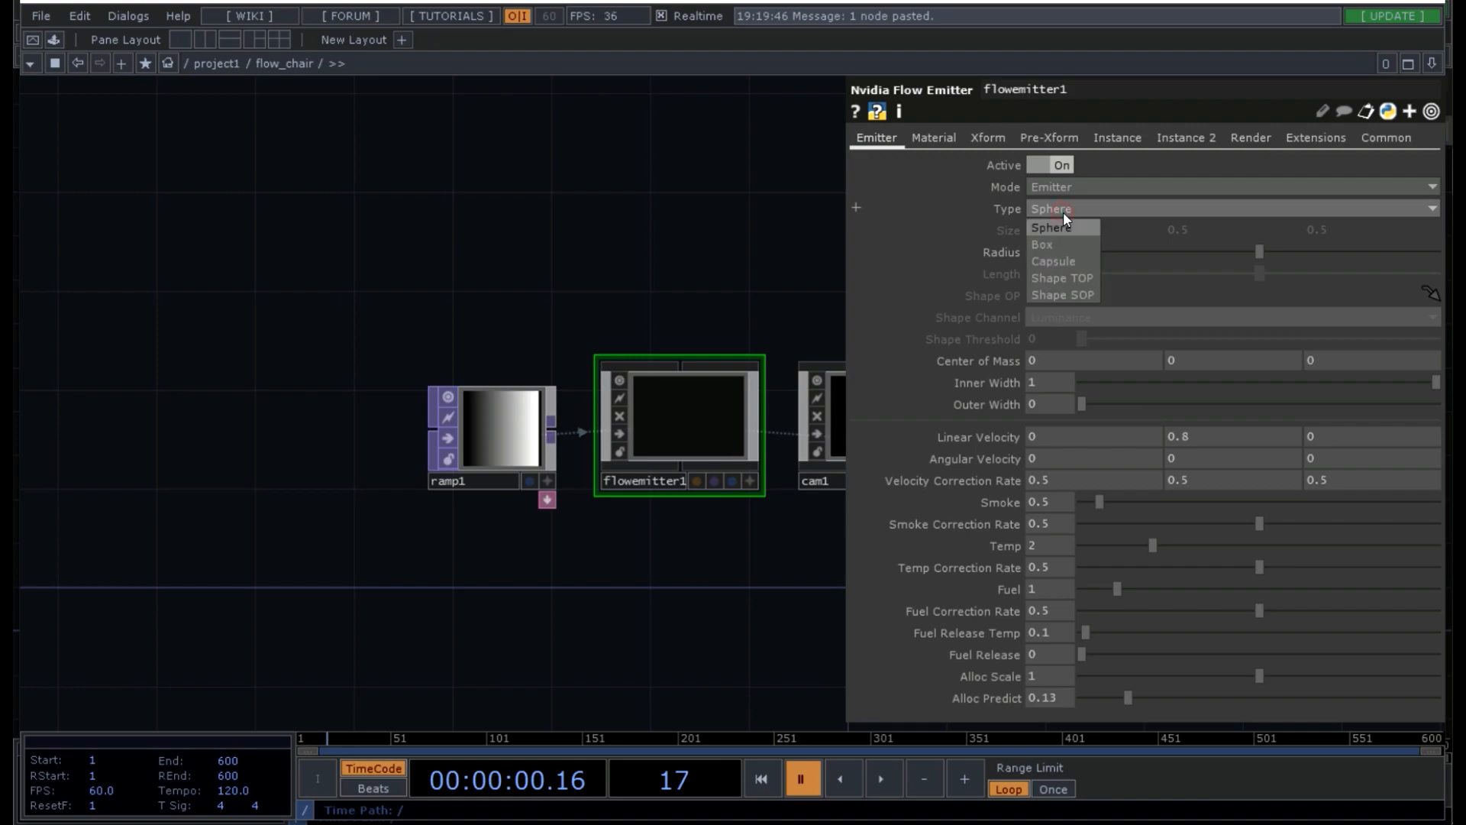
pyautogui.click(1057, 276)
pyautogui.click(1069, 295)
# - Split the workspace into two side-by-side network panes and open the scene network in the second one
pyautogui.click(205, 38)
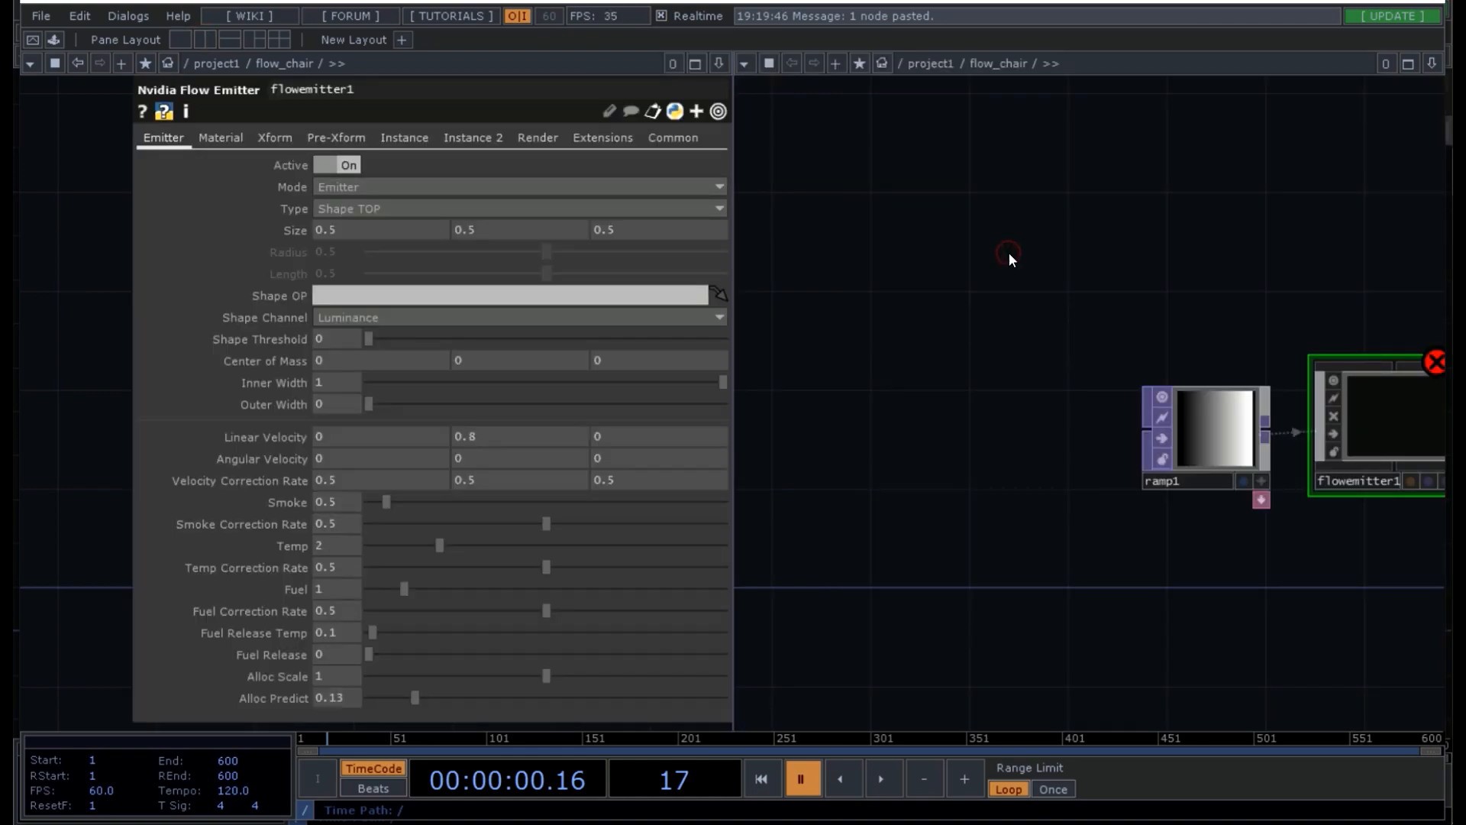
pyautogui.press('u')
pyautogui.click(1353, 304)
pyautogui.press('i')
pyautogui.moveTo(1292, 534); pyautogui.dragTo(946, 553)
pyautogui.moveTo(1221, 432); pyautogui.dragTo(967, 585)
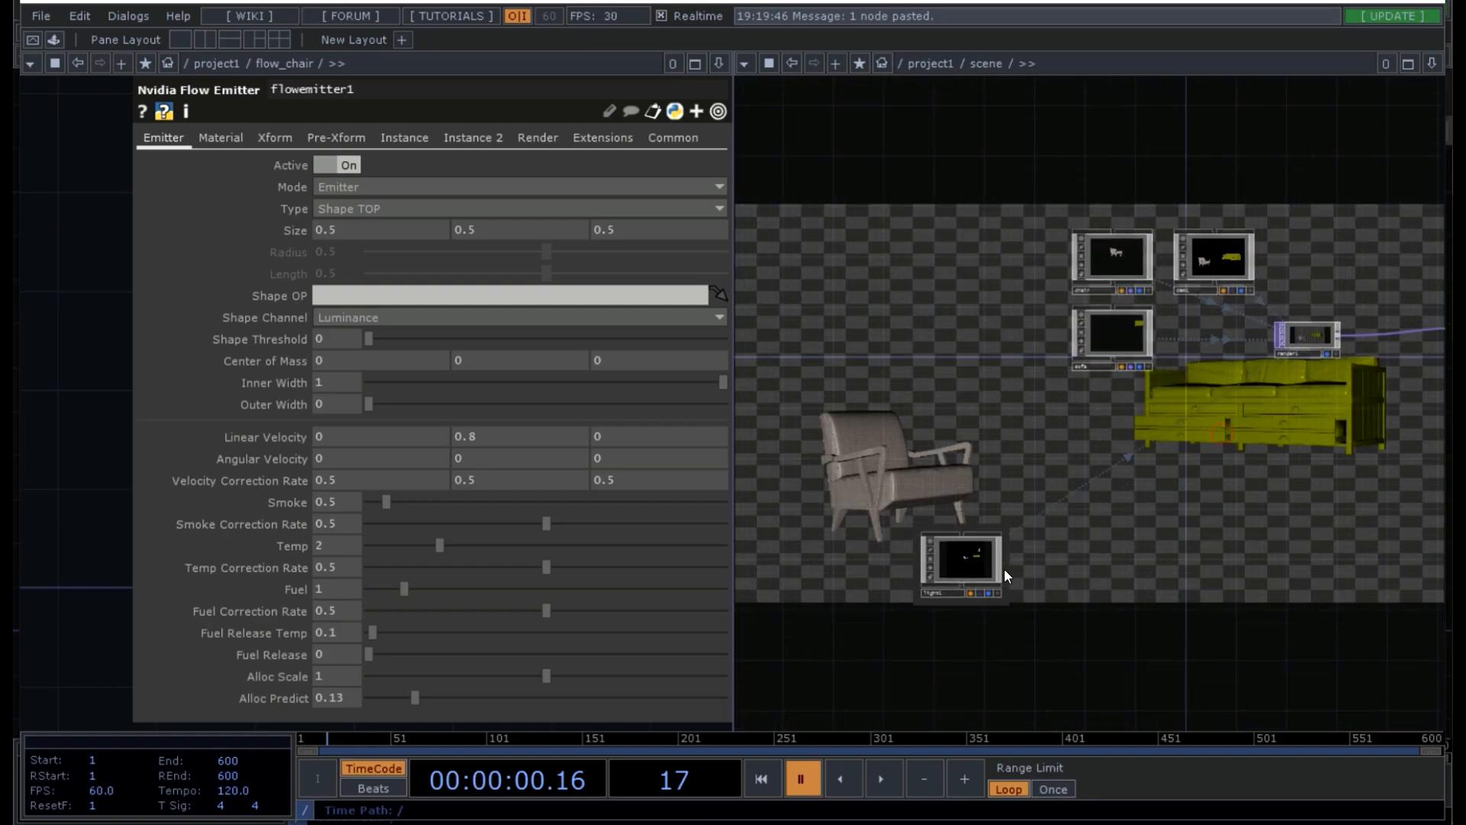
pyautogui.hotkey('ctrl', 'z')
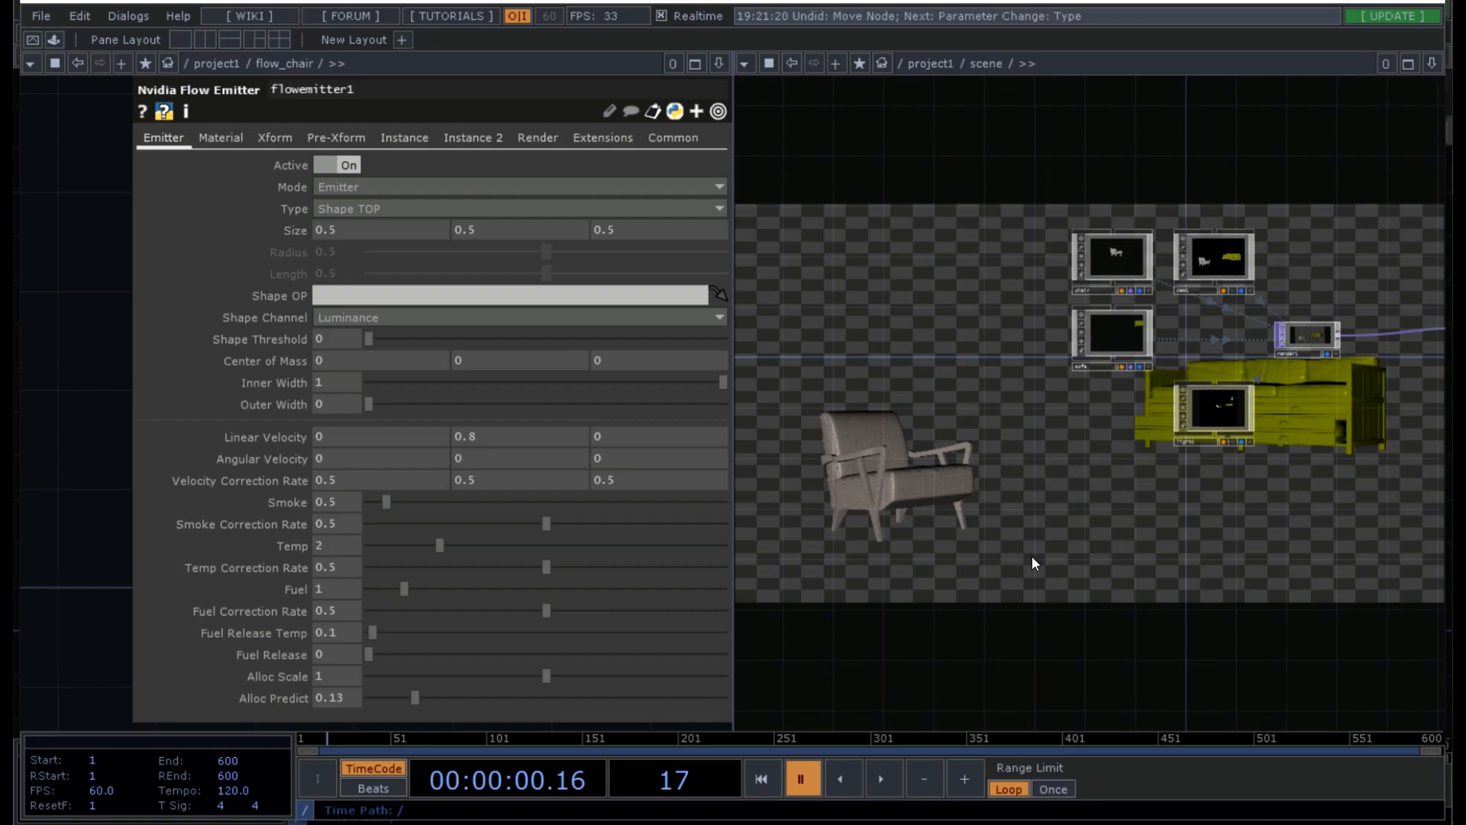
# - Add a Base COMP to the scene network, beyond the last TOP of the render chain
pyautogui.moveTo(1193, 534); pyautogui.dragTo(923, 696)
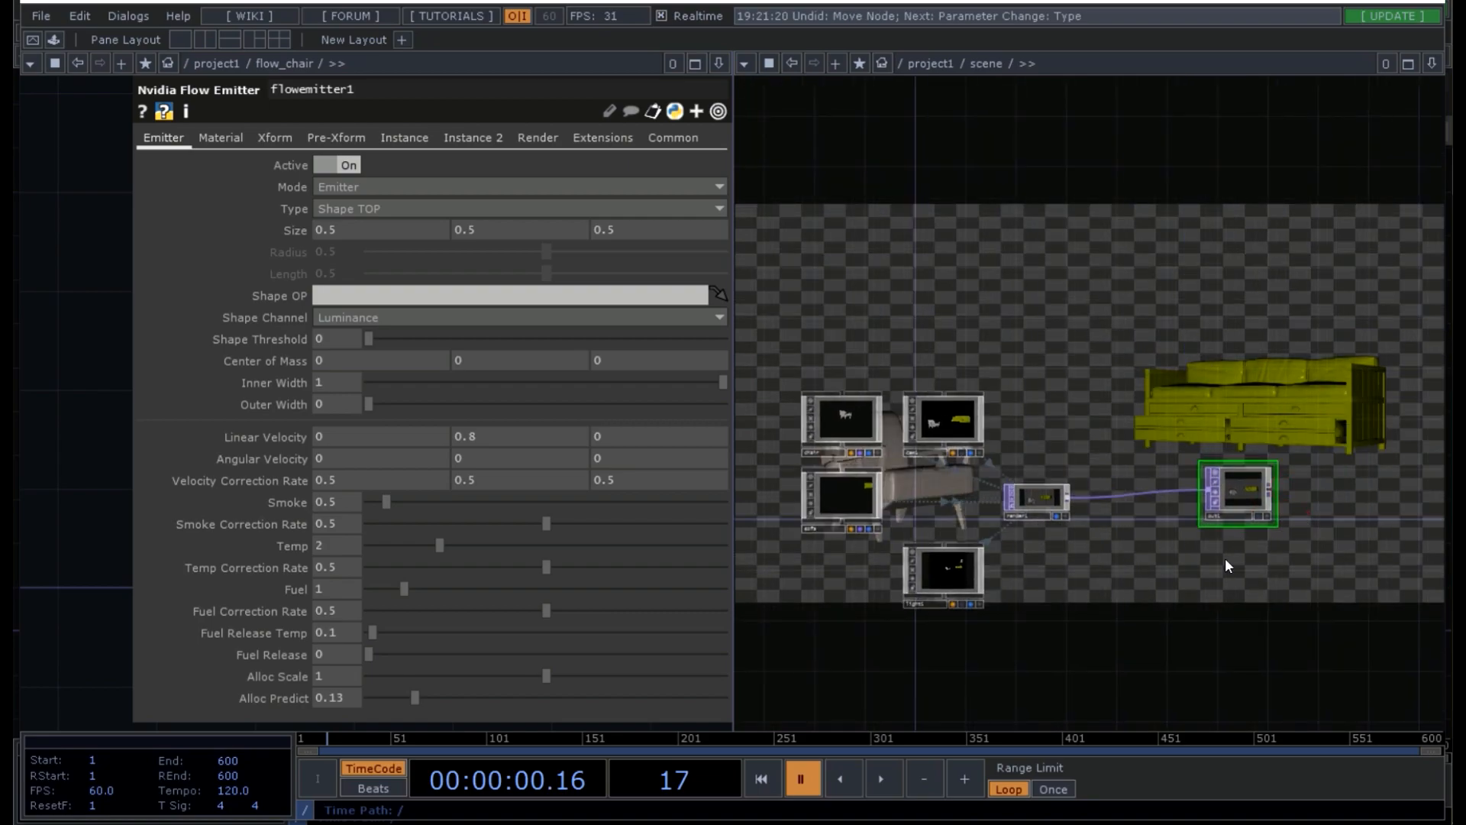
pyautogui.moveTo(1309, 519); pyautogui.dragTo(1130, 570)
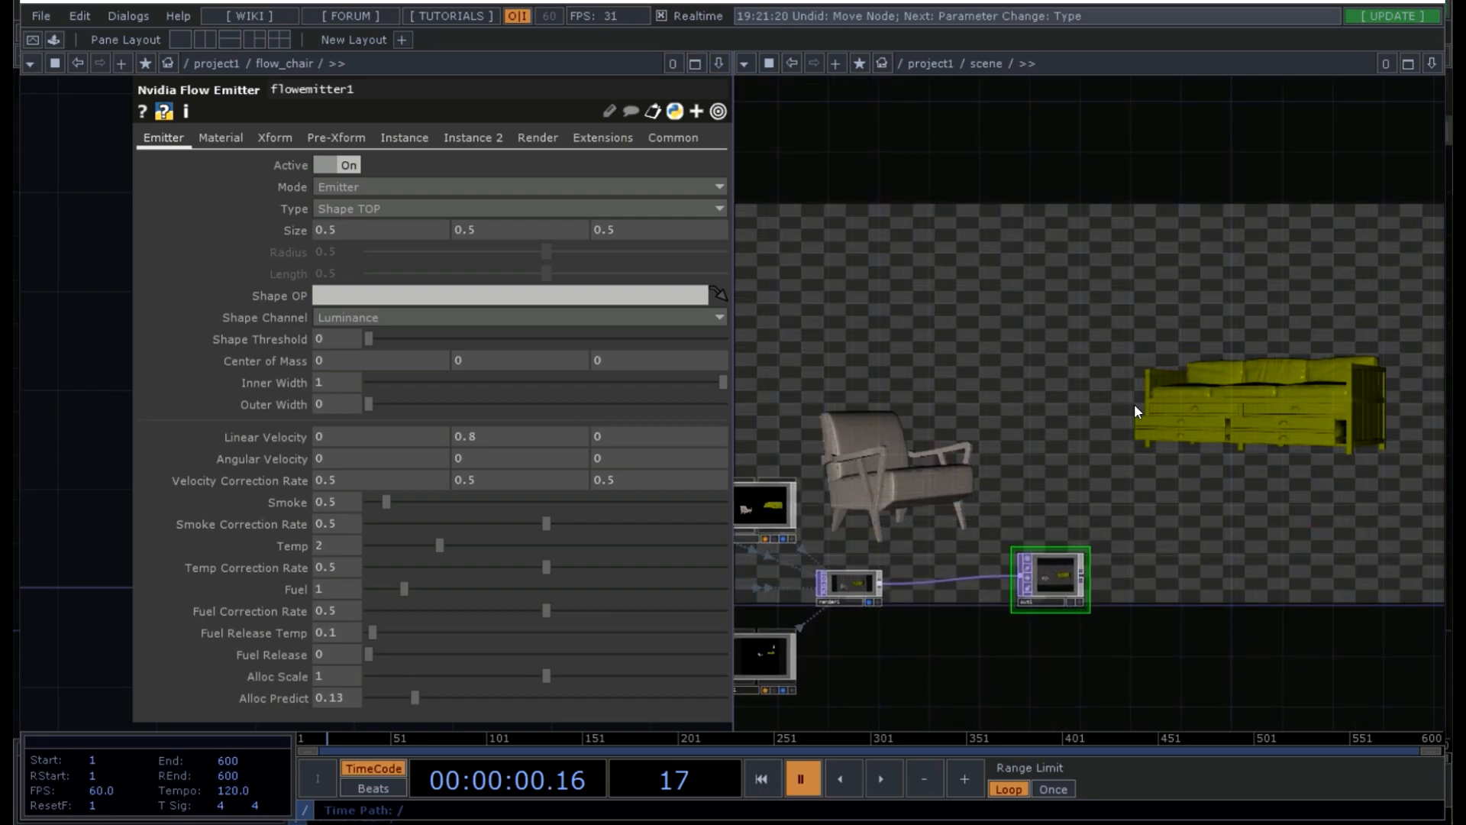
pyautogui.press('Tab')
pyautogui.click(807, 175)
pyautogui.write('base')
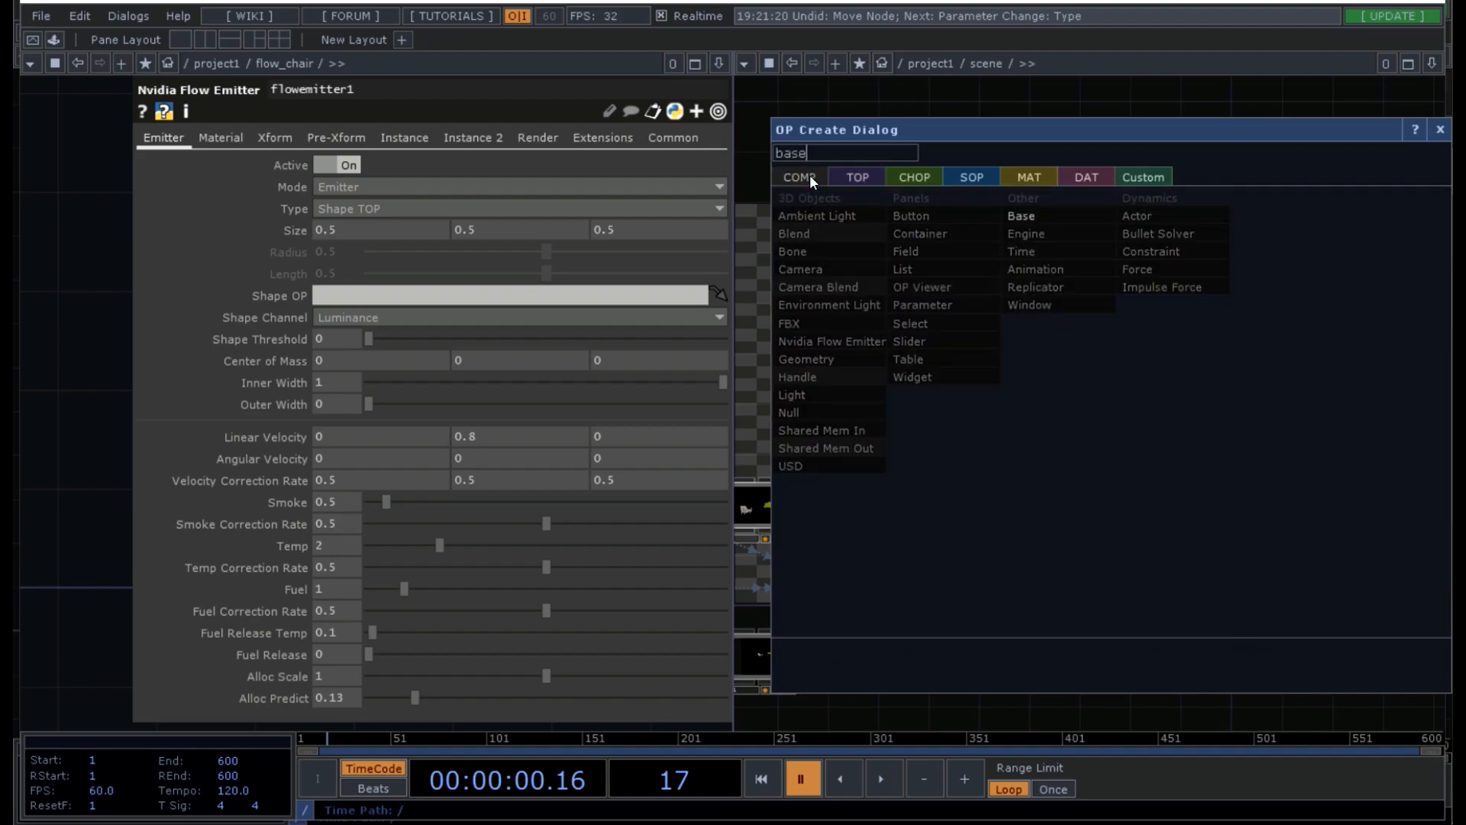
pyautogui.click(1027, 217)
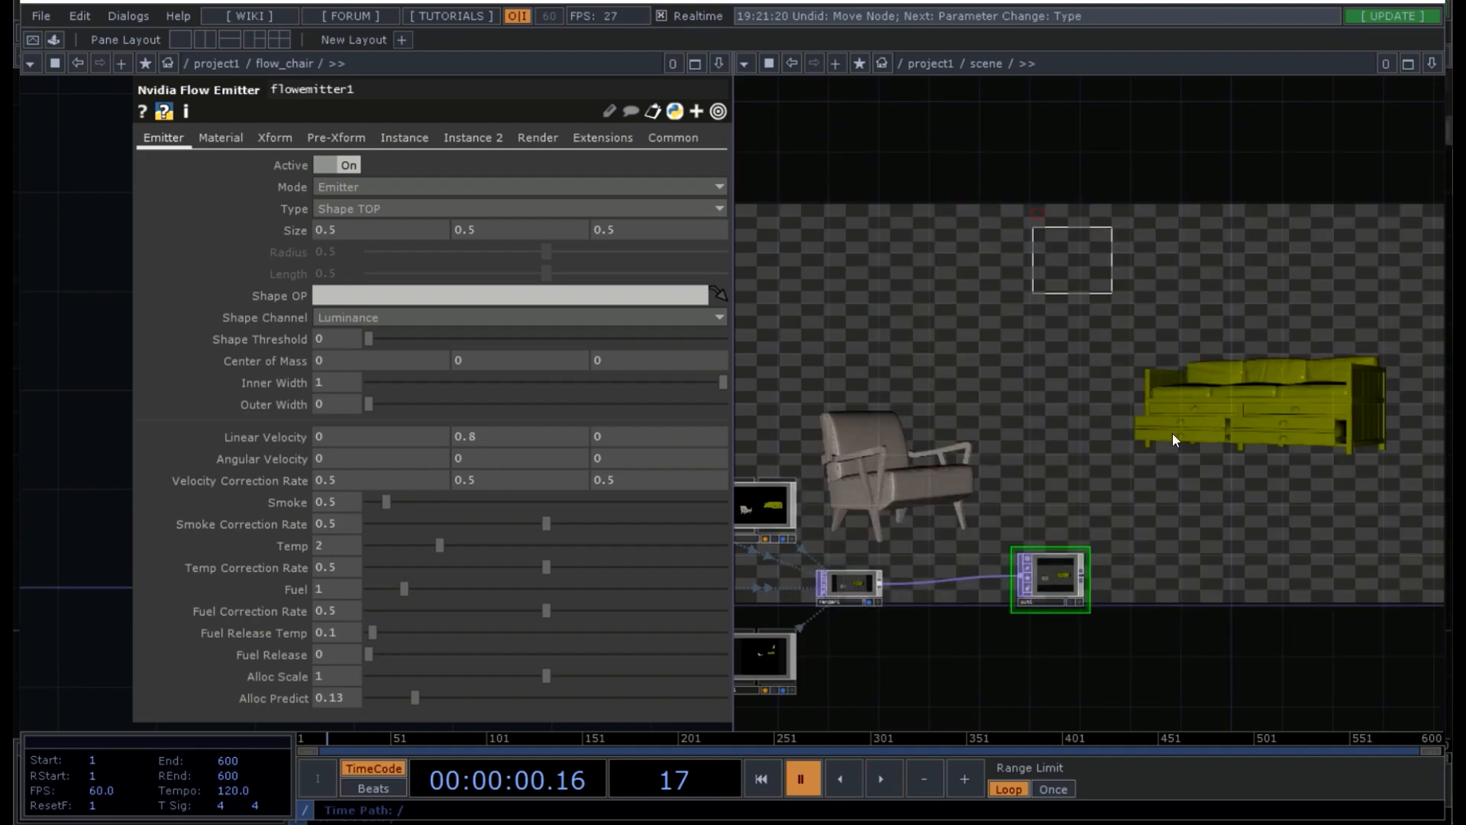
pyautogui.click(1150, 500)
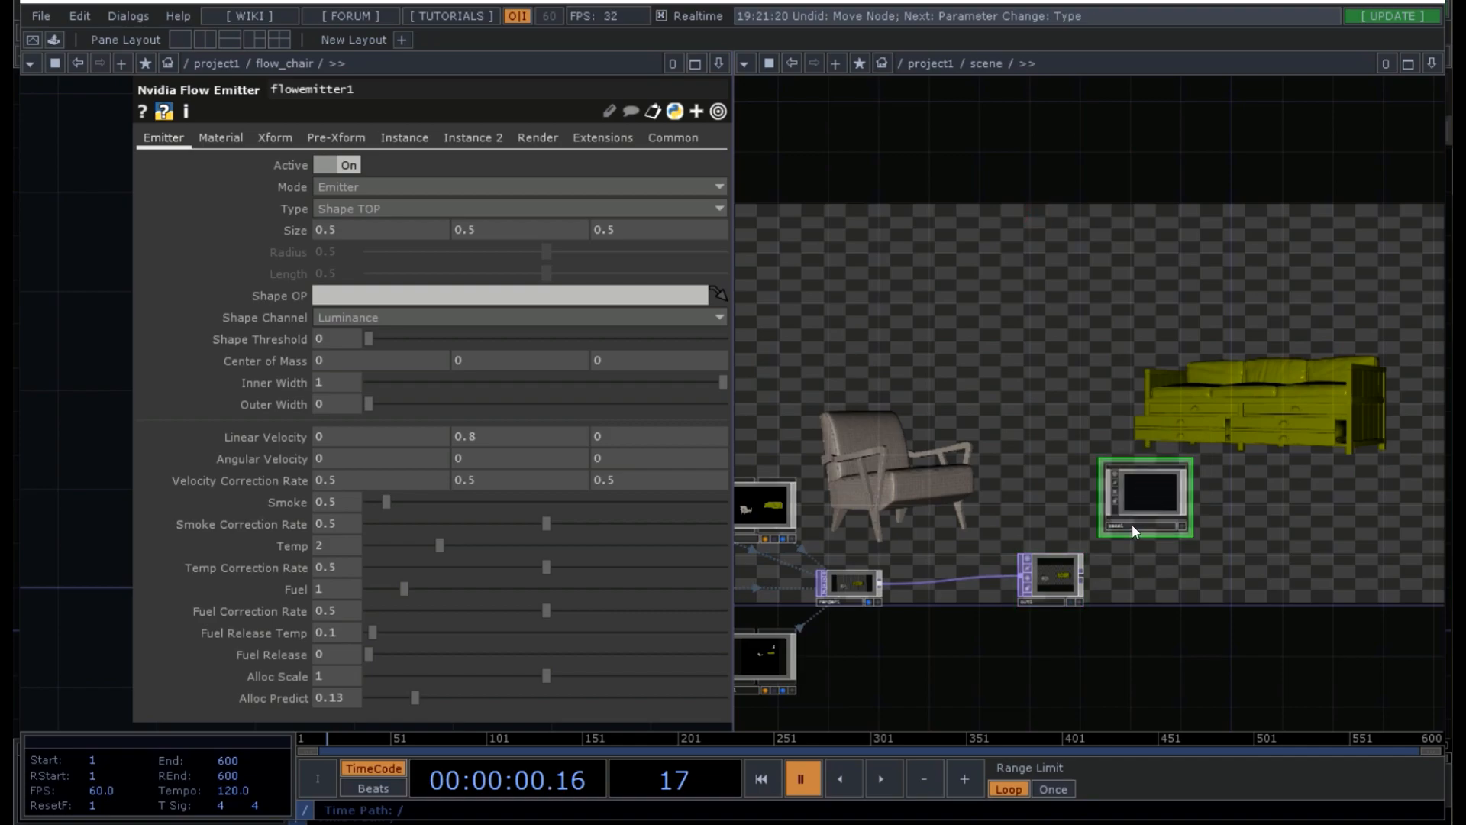
# - Rename the new Base COMP as single_objects
pyautogui.scroll(5, 1131, 523)
pyautogui.press('BackSpace')
pyautogui.press('BackSpace')
pyautogui.press('BackSpace')
pyautogui.press('BackSpace')
pyautogui.write('single')
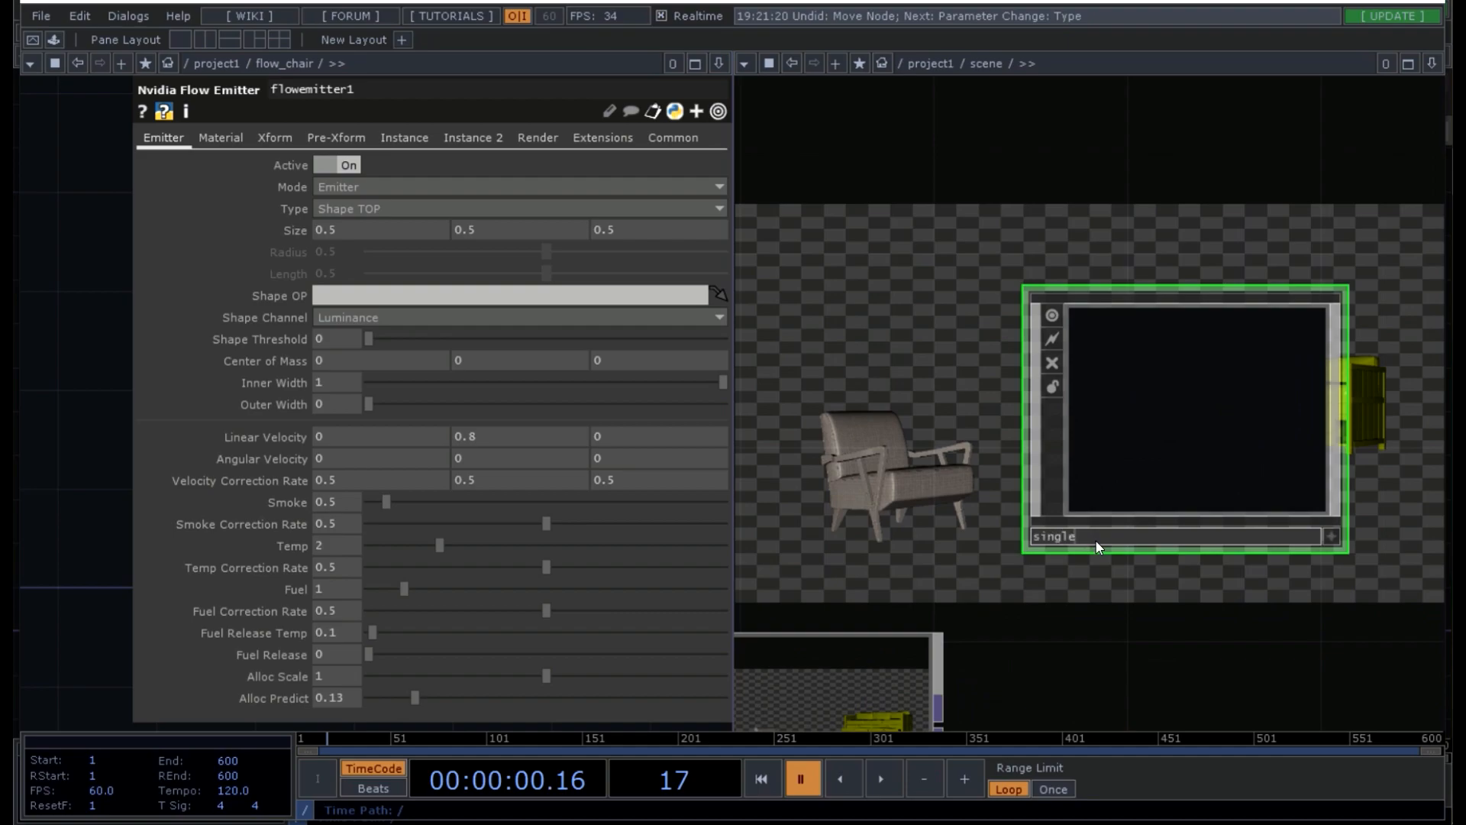
pyautogui.write('_objects')
pyautogui.press('Return')
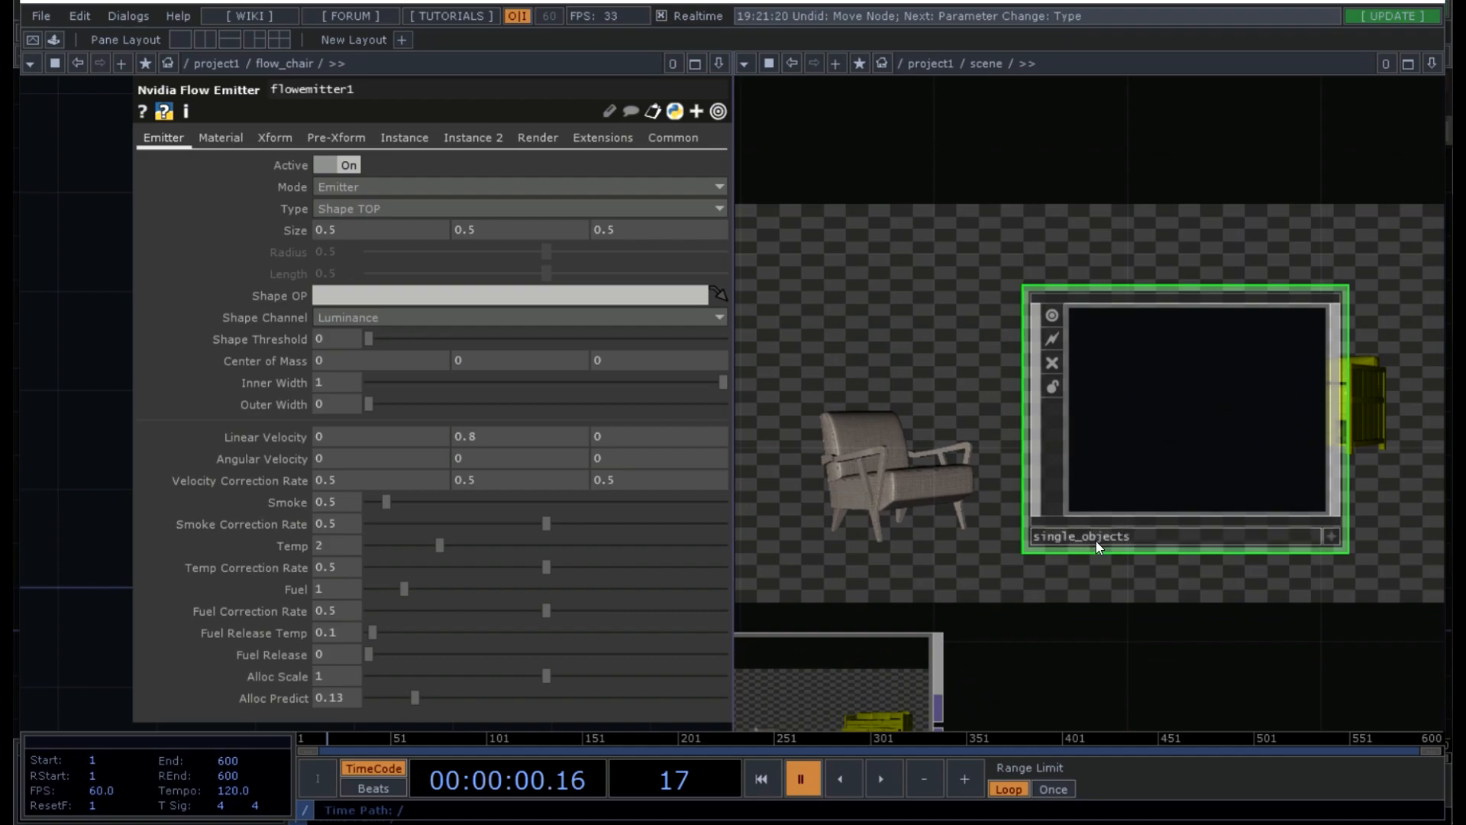
# - Enter single_objects and add an In TOP to its network
pyautogui.doubleClick(1144, 469)
pyautogui.press('Tab')
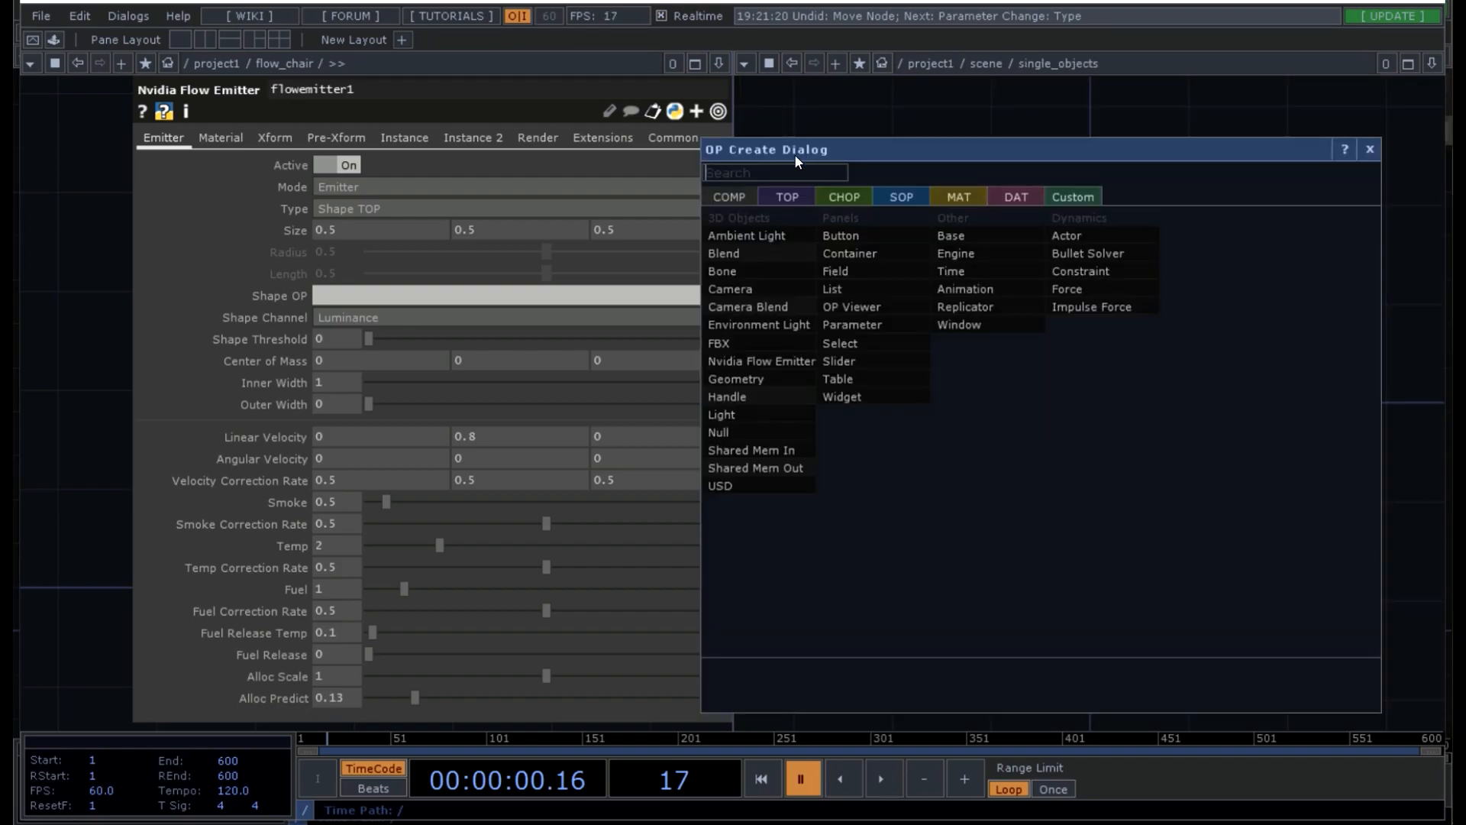
pyautogui.click(794, 191)
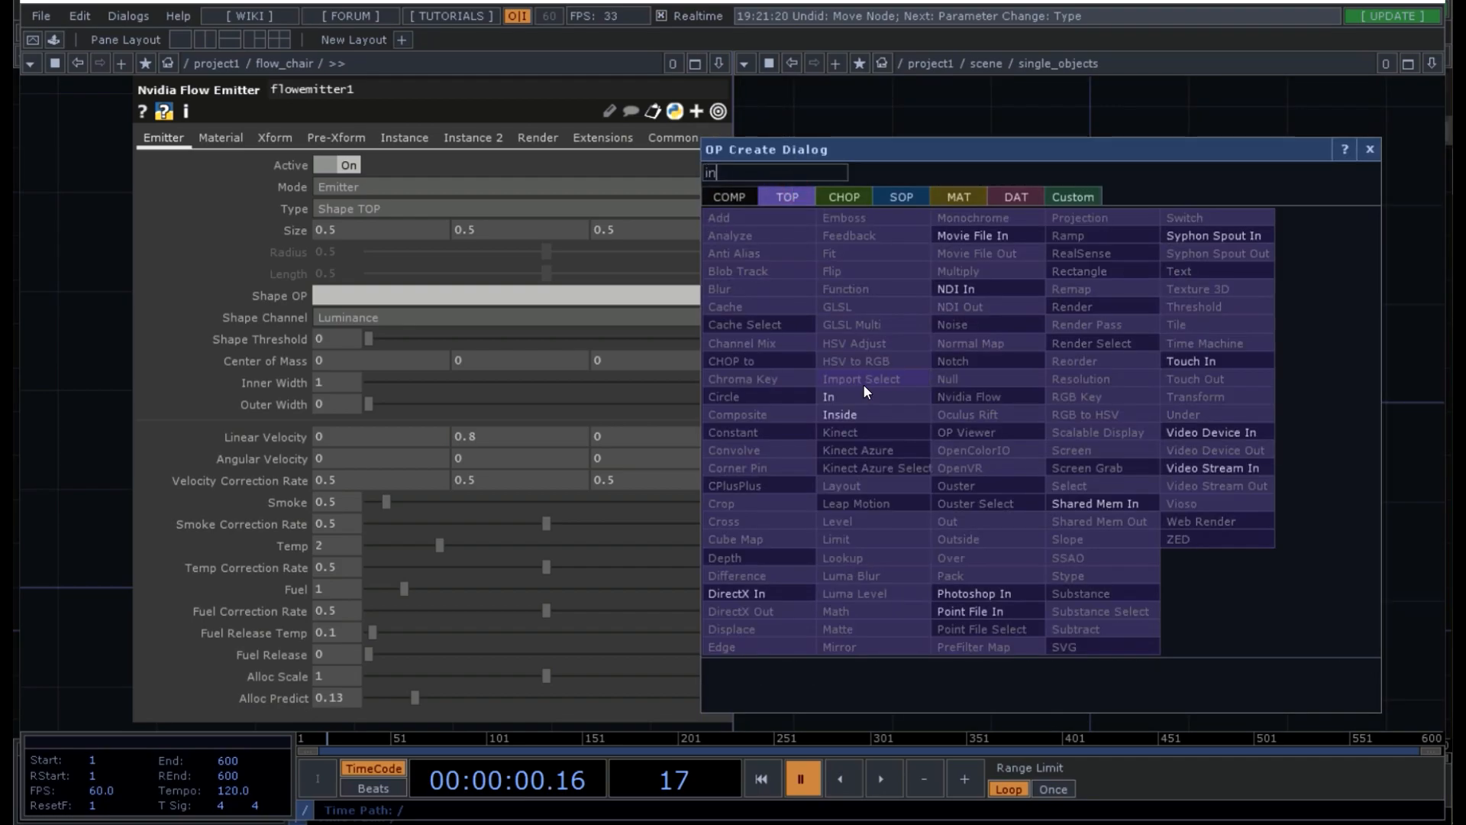
pyautogui.click(863, 392)
pyautogui.click(1083, 374)
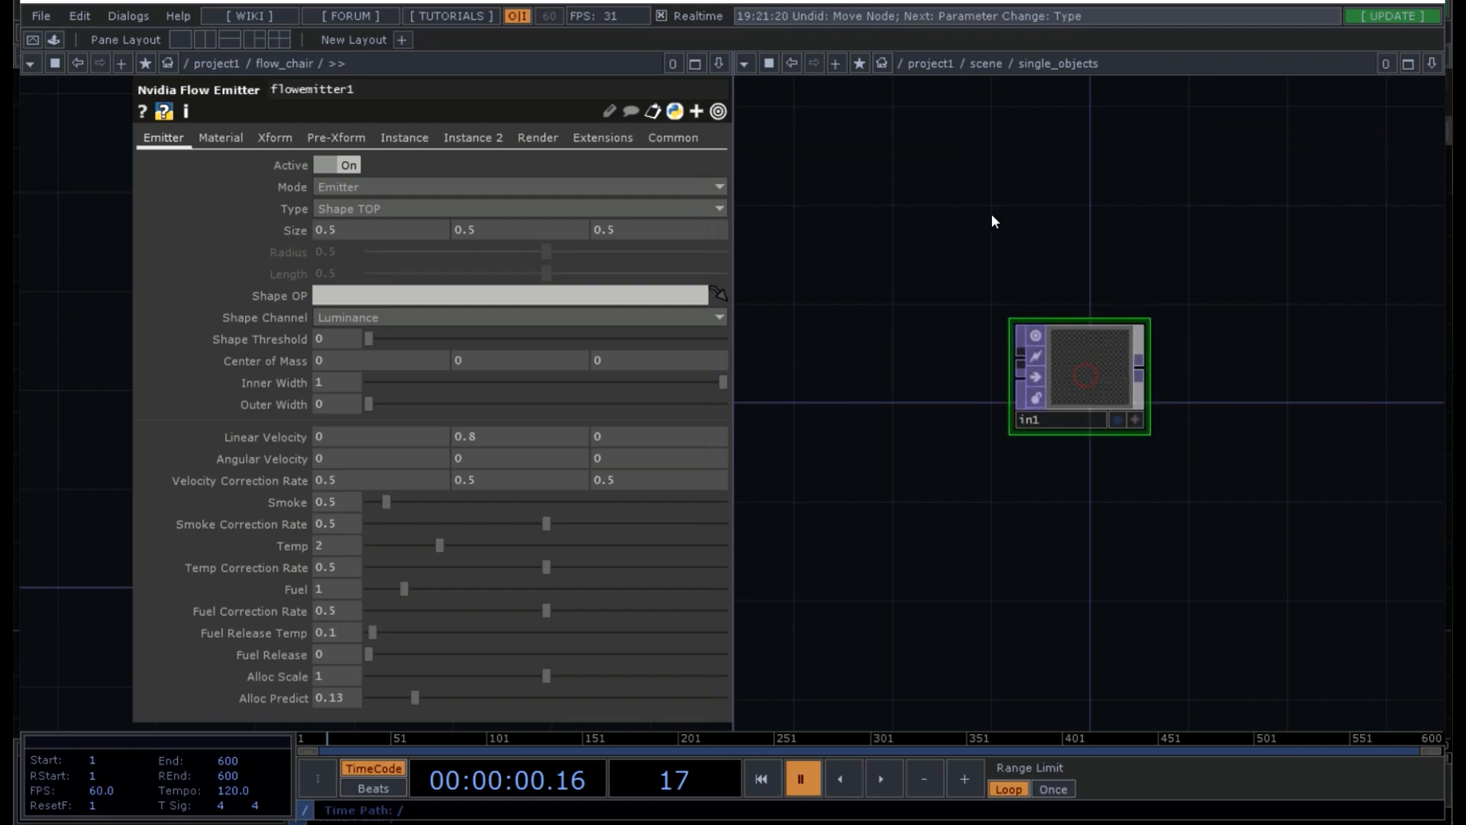
# - Return to the scene network and connect the output of the TOP following render1 to the single_objects input
pyautogui.press('u')
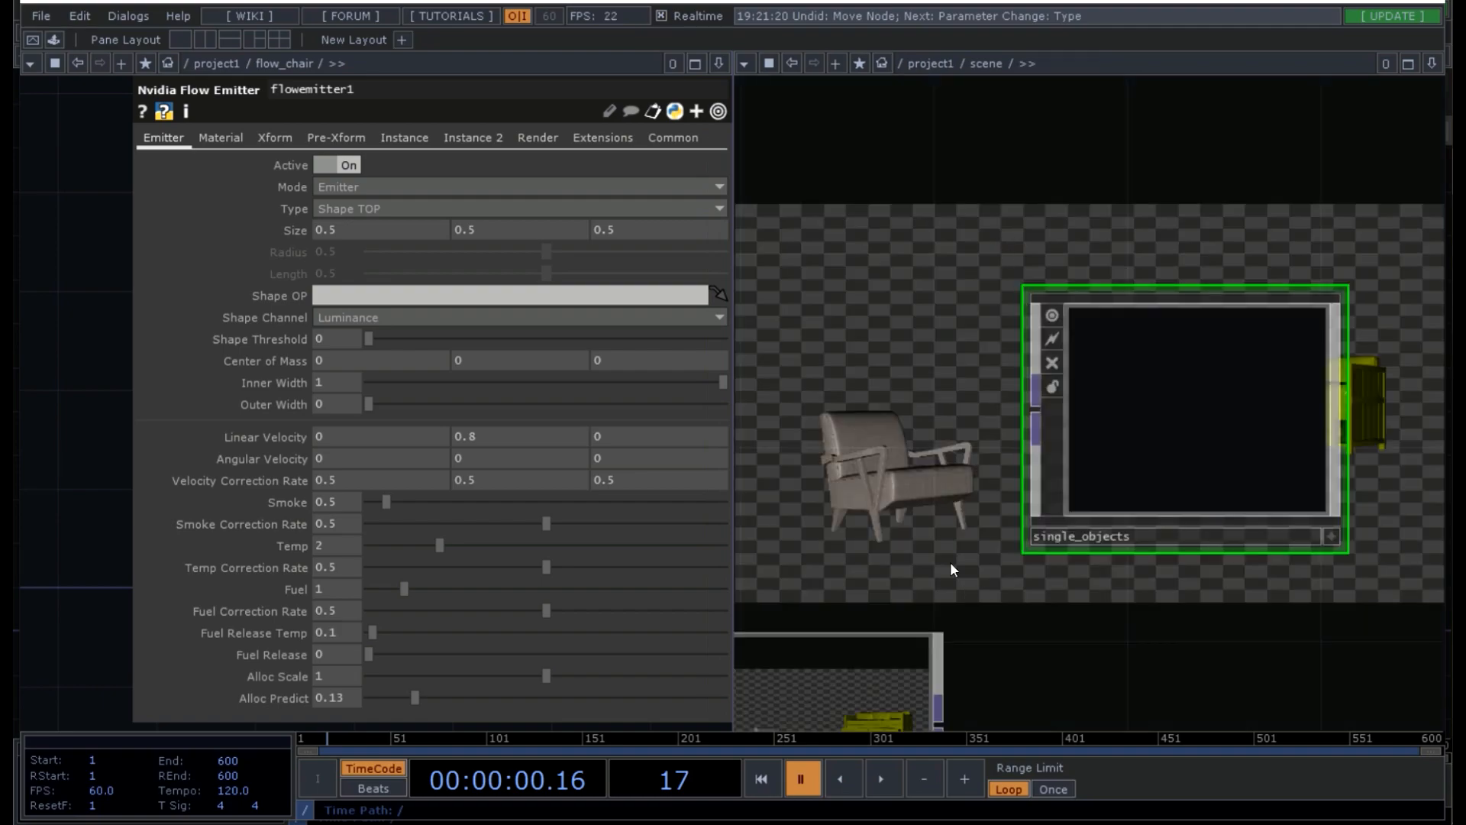
pyautogui.moveTo(949, 568); pyautogui.dragTo(850, 400)
pyautogui.scroll(-3, 849, 400)
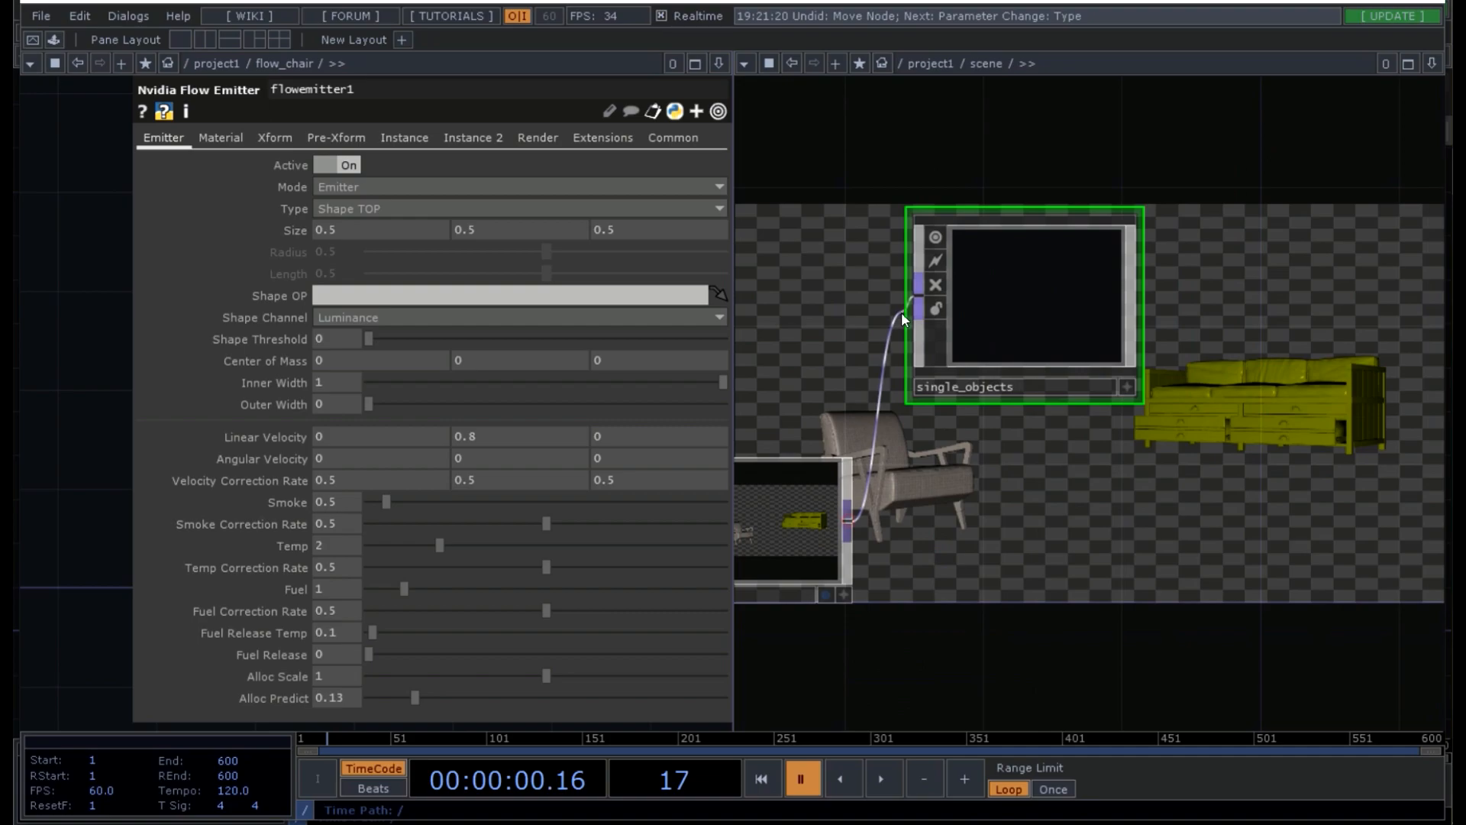
# - Enter single_objects again and add a Constant TOP below in1
pyautogui.doubleClick(1040, 305)
pyautogui.moveTo(1053, 497); pyautogui.dragTo(911, 551)
pyautogui.hotkey('ctrl', 'v')
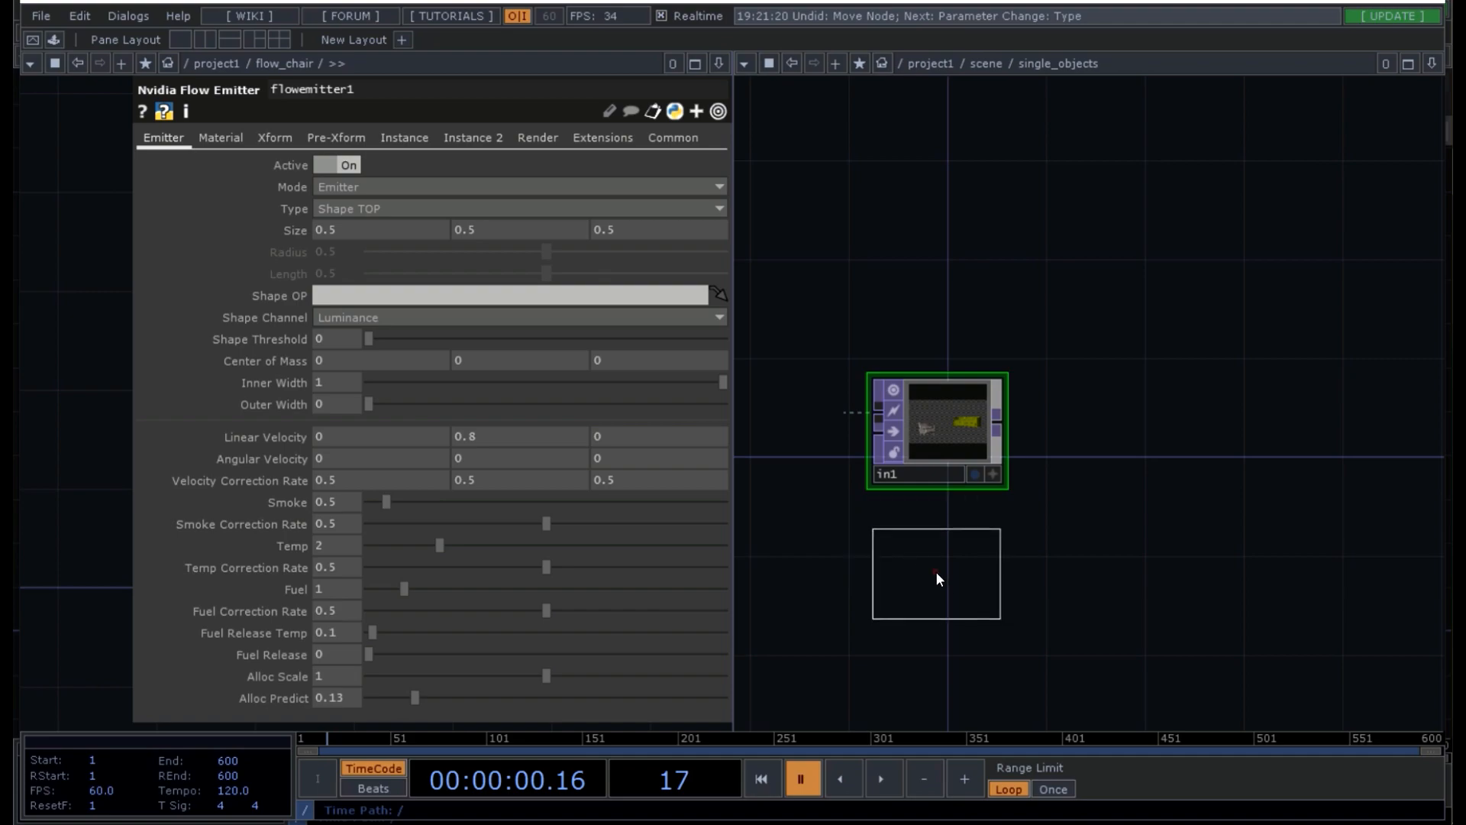
pyautogui.click(936, 573)
# - Set the colour of constant1 to black and its resolution to 1280 x 720
pyautogui.press('p')
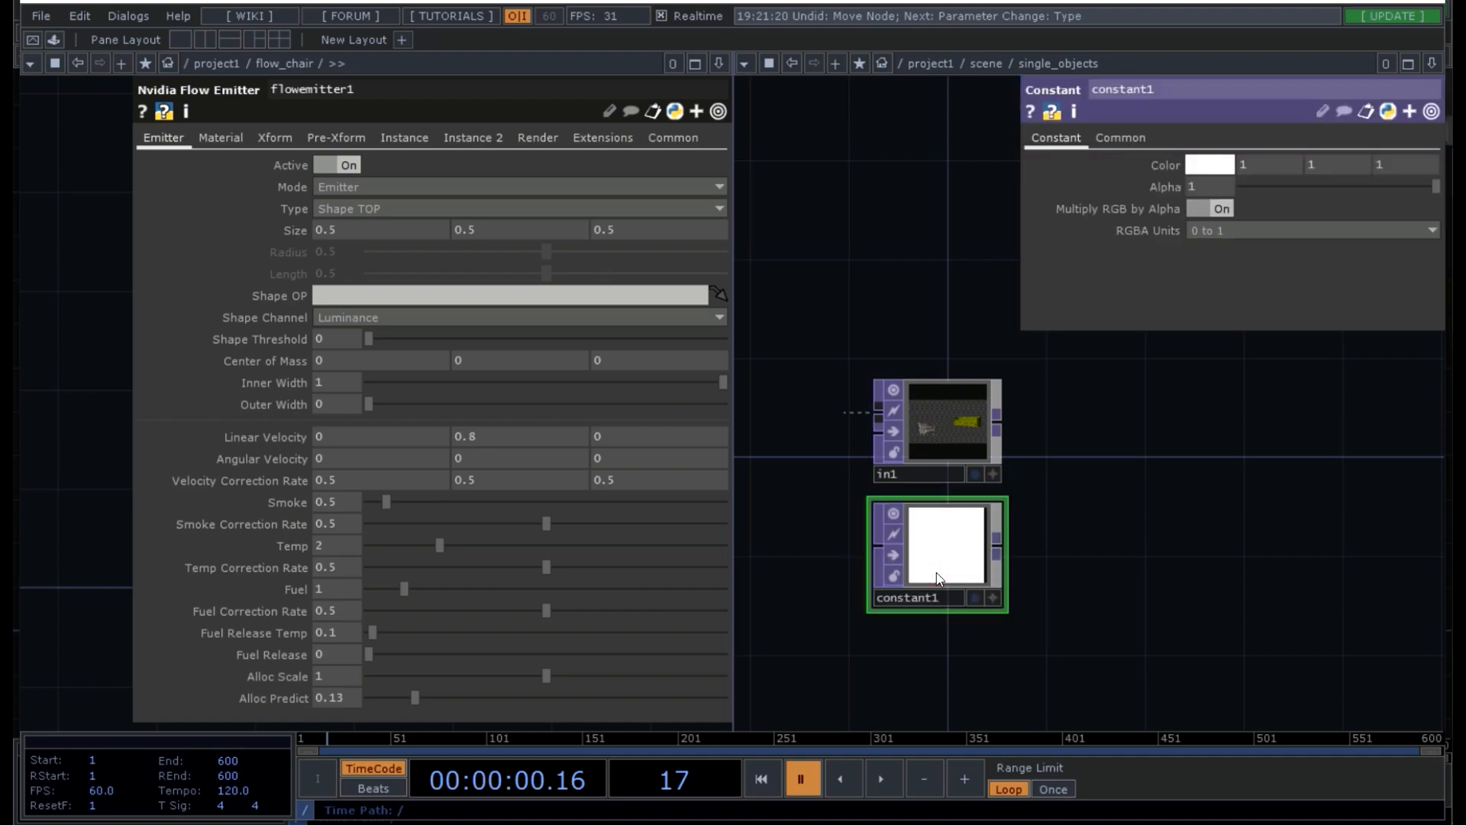
pyautogui.click(1206, 162)
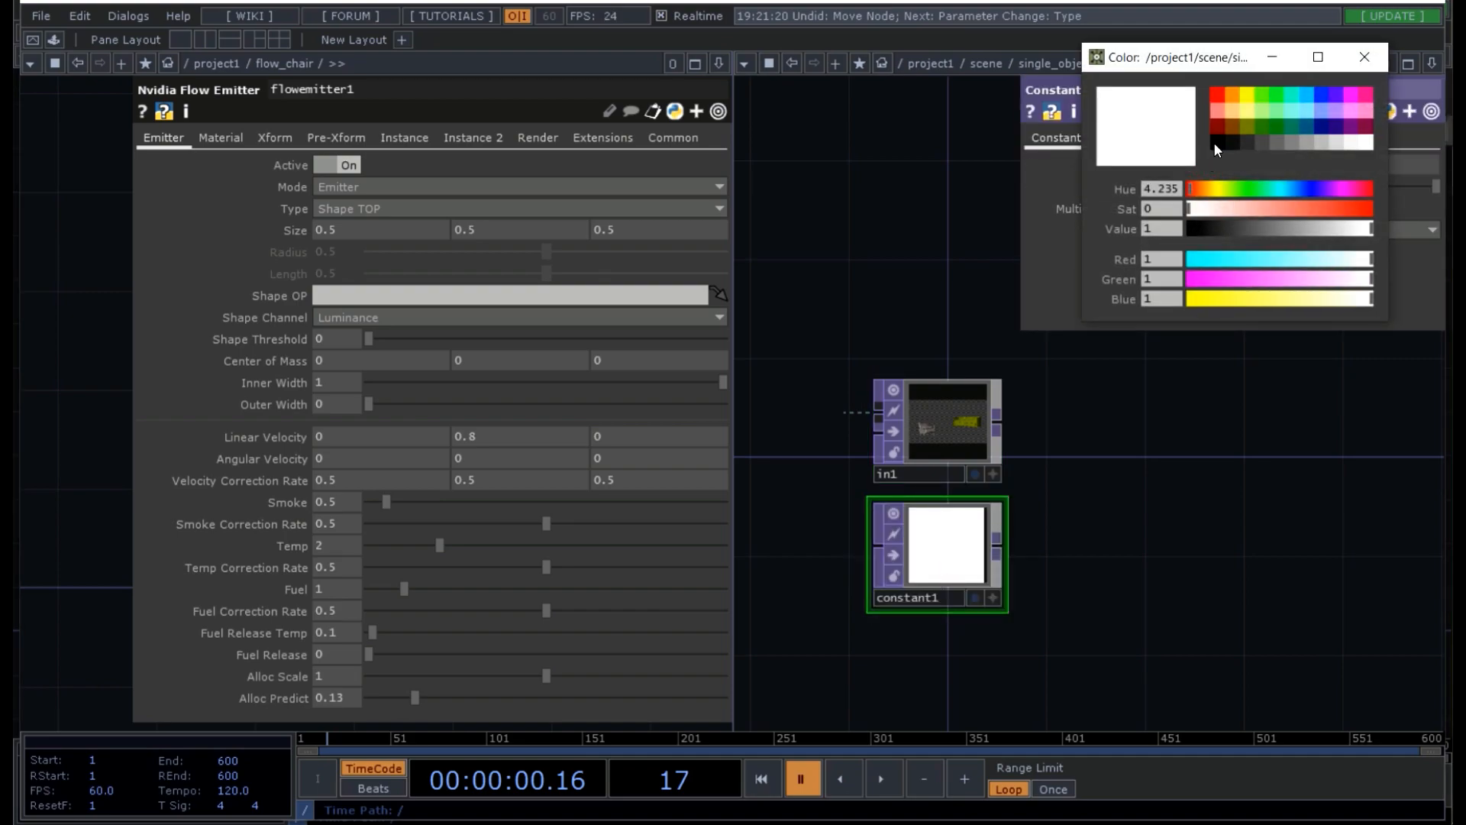
pyautogui.click(1212, 142)
pyautogui.click(1364, 58)
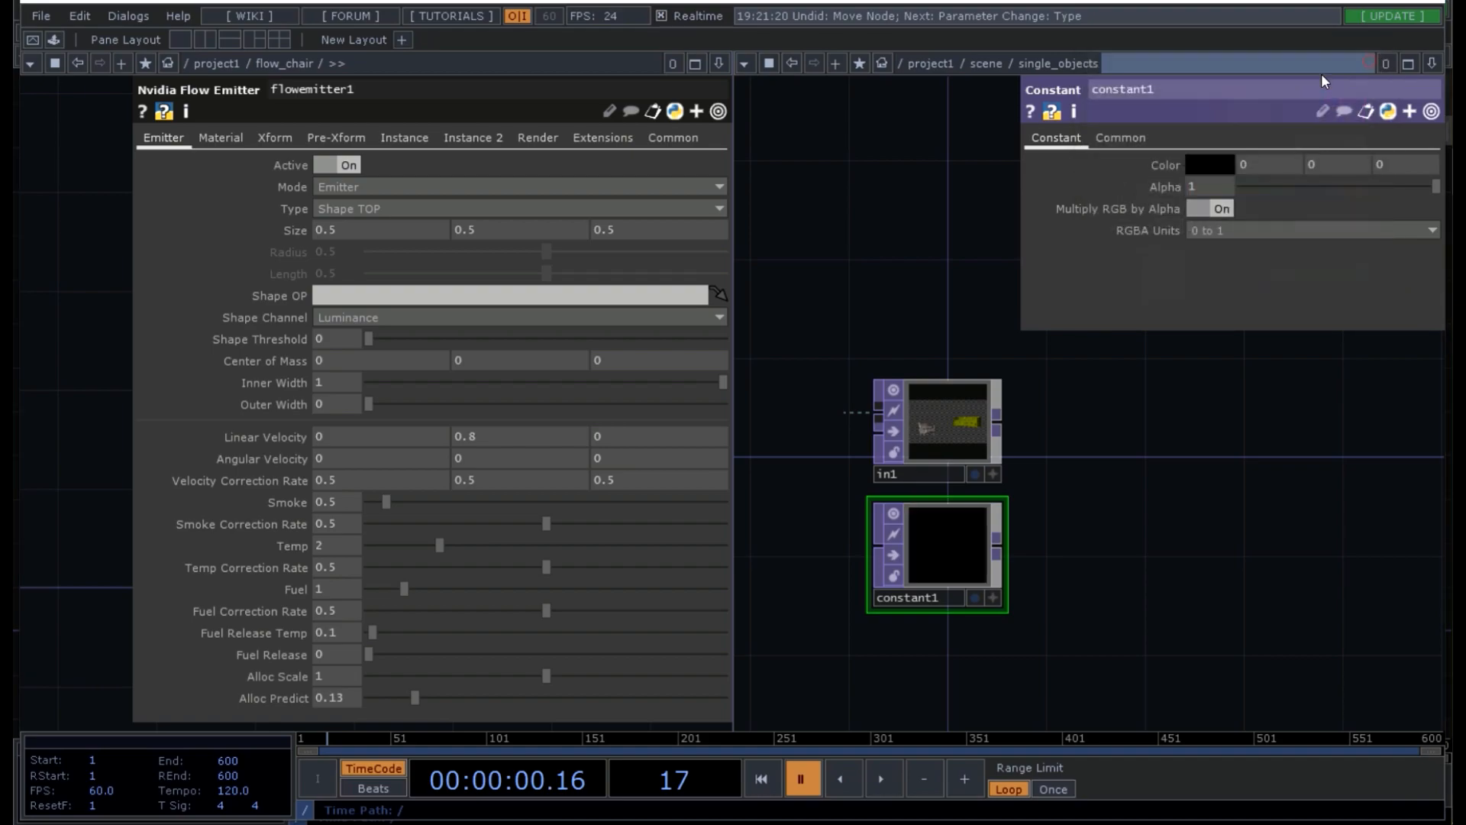
pyautogui.click(1124, 137)
pyautogui.click(1429, 187)
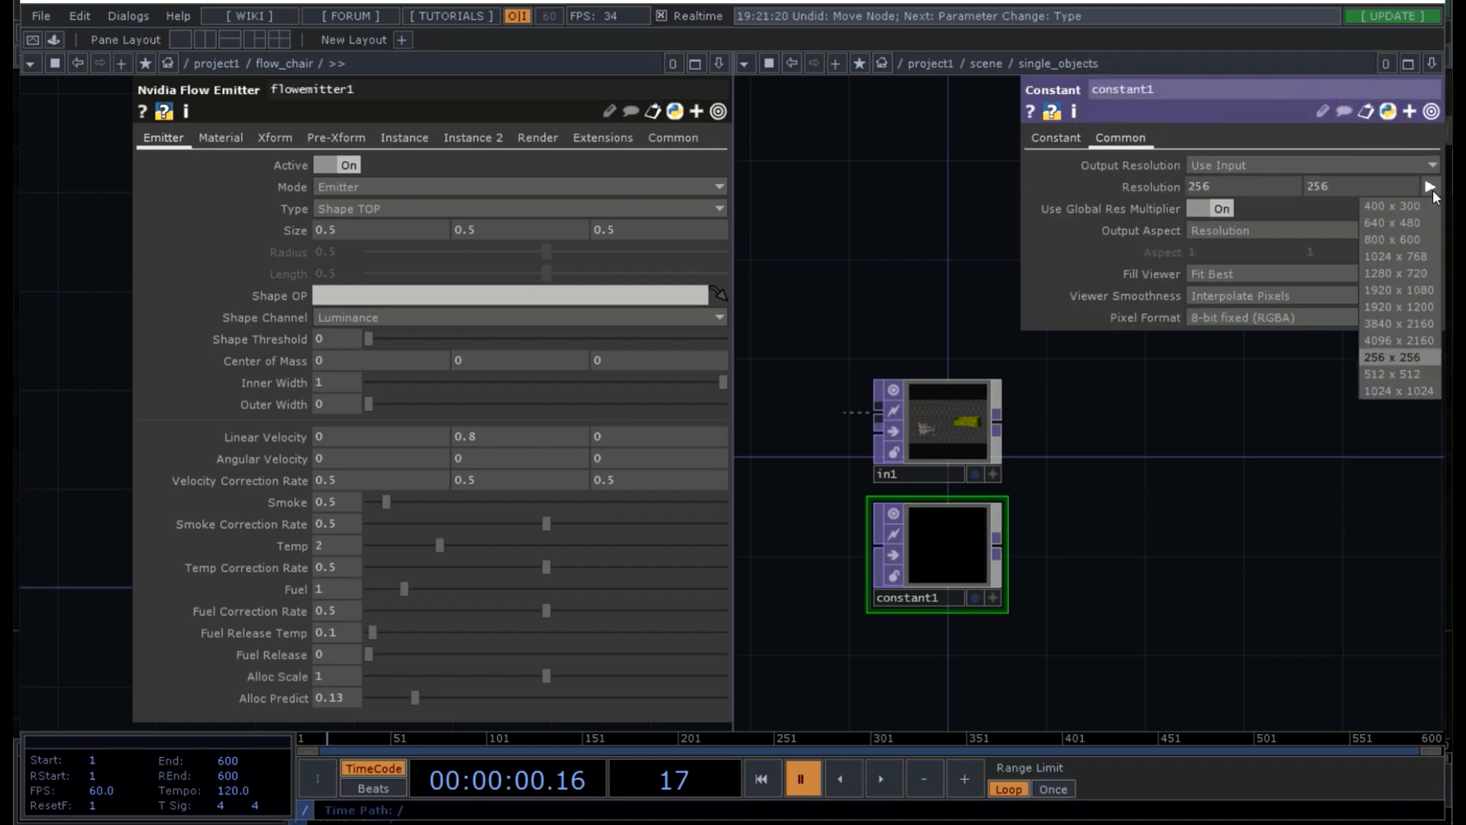
pyautogui.click(1400, 274)
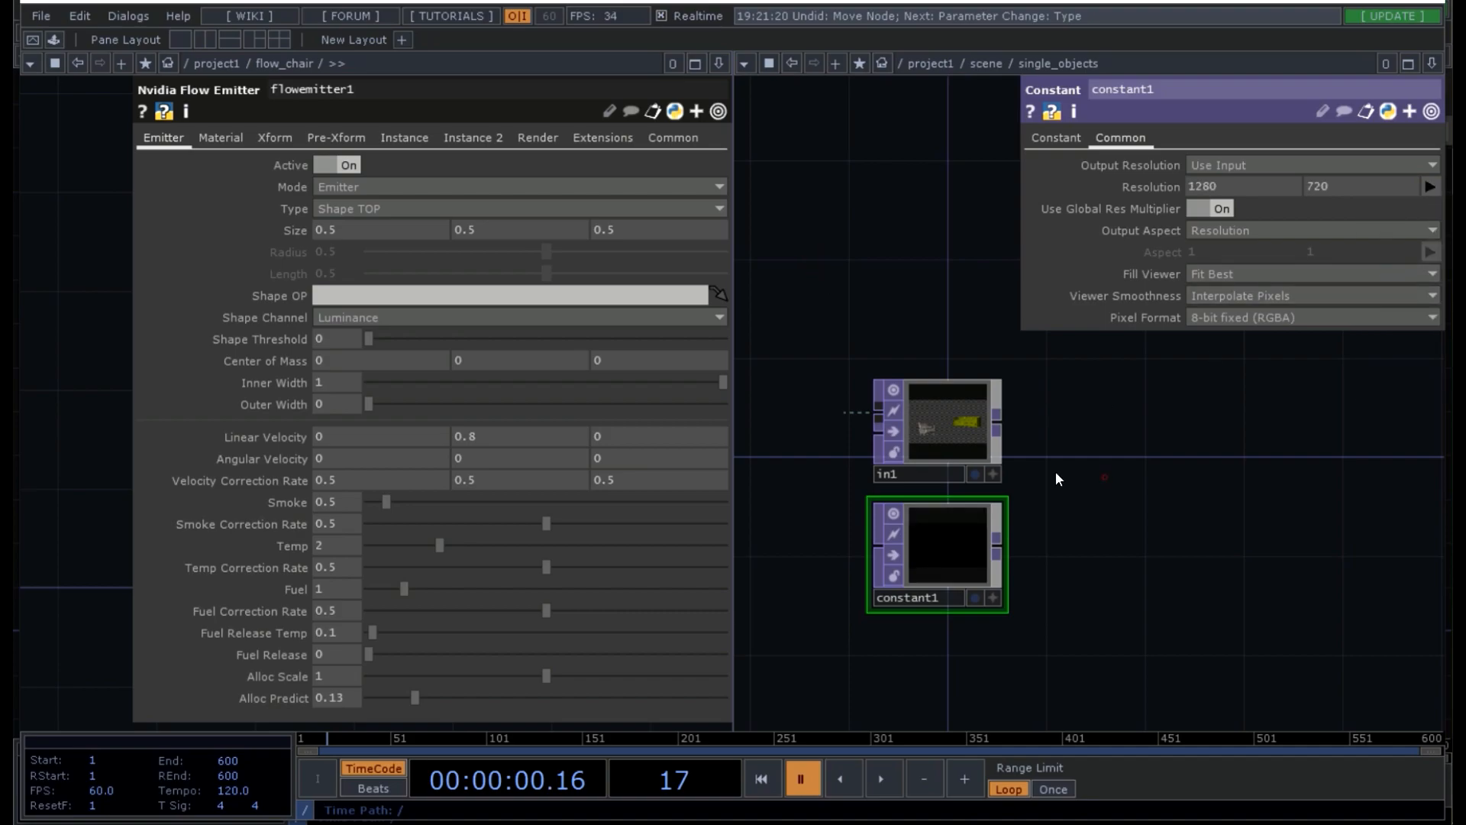
# - Add a Transform TOP fed by constant1 and set its horizontal translate to 0.5
pyautogui.moveTo(1104, 476); pyautogui.dragTo(1055, 468)
pyautogui.press('Tab')
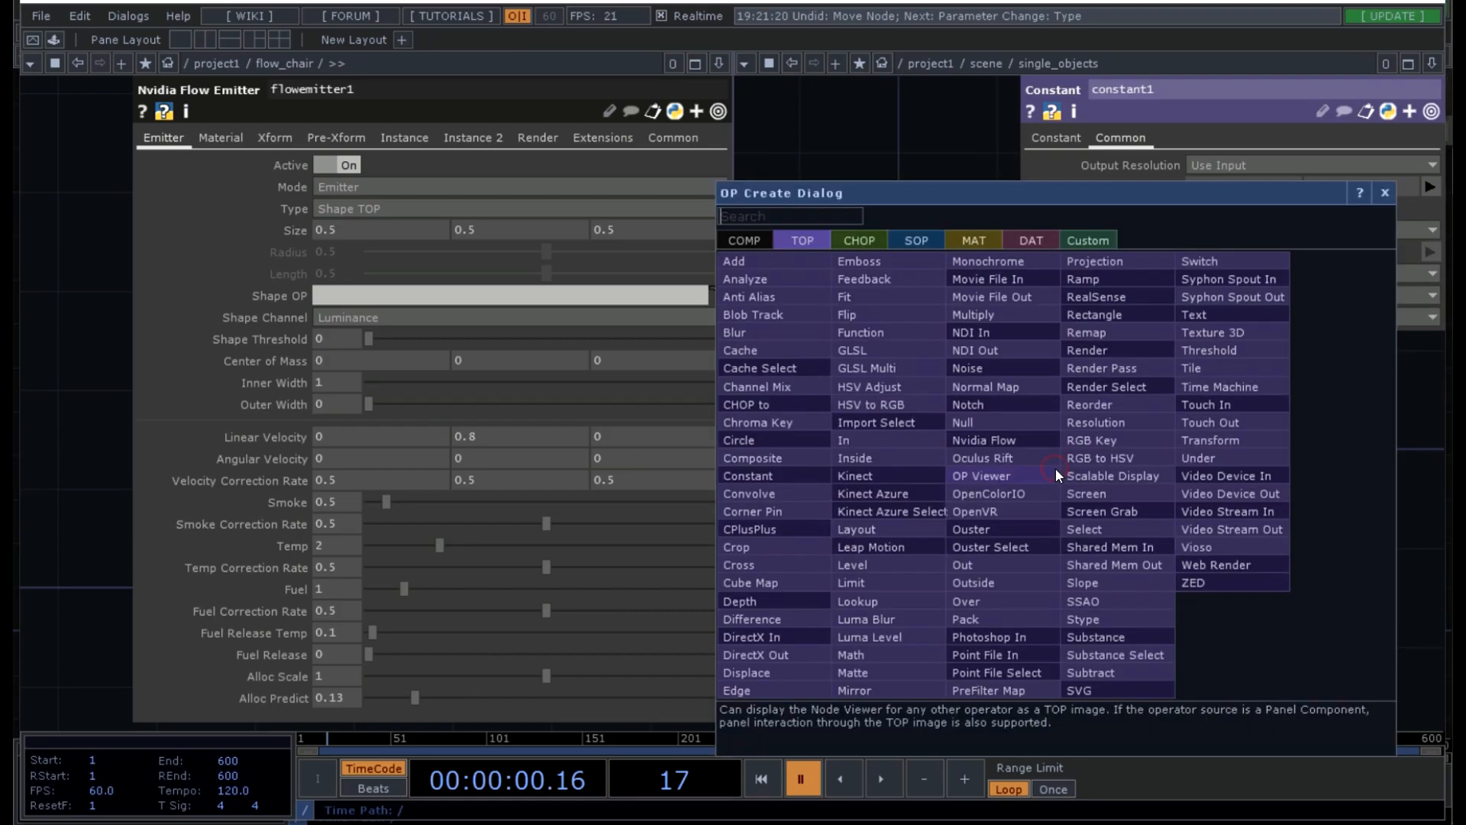
pyautogui.click(1204, 433)
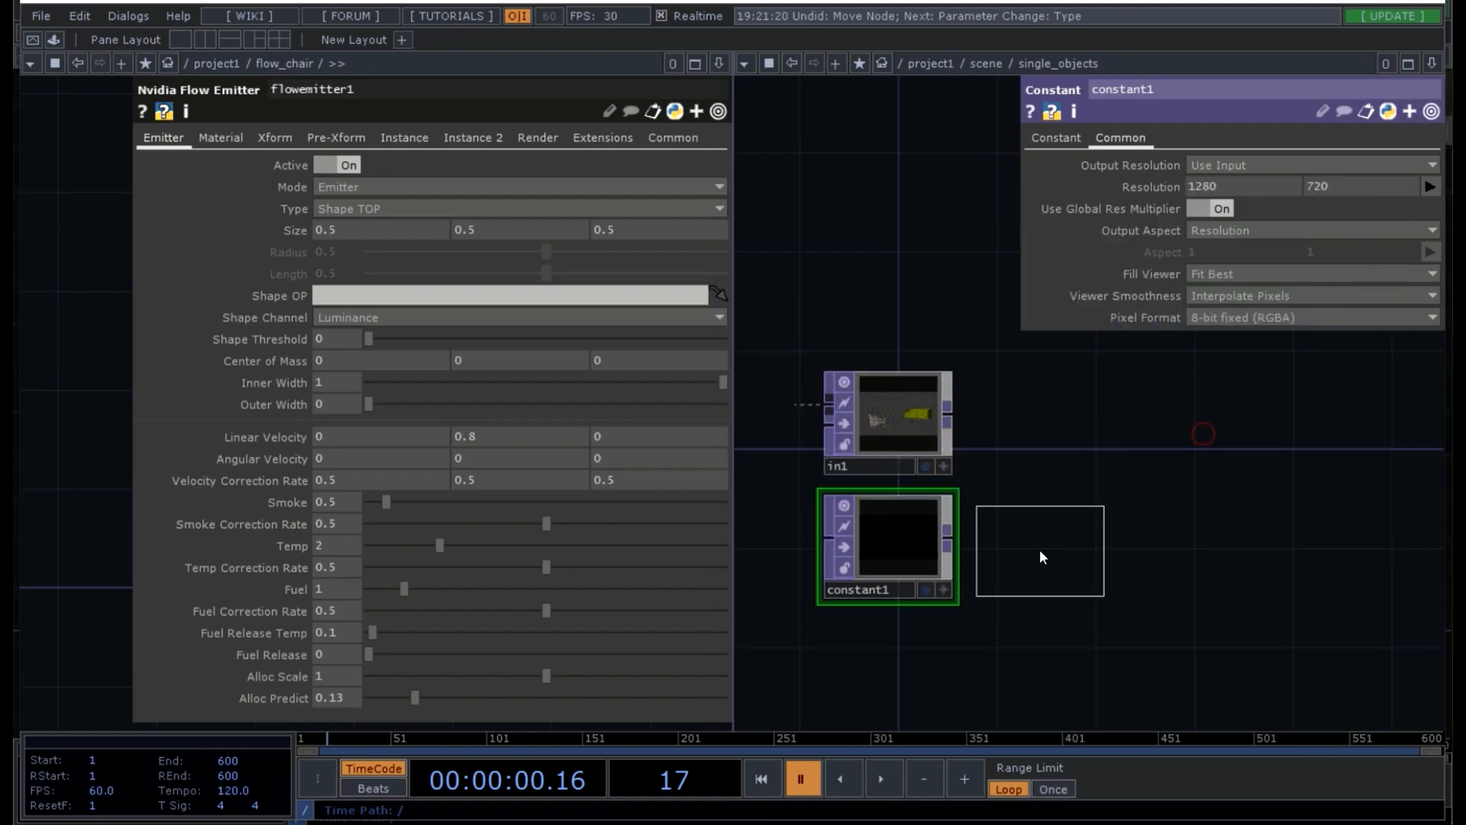
pyautogui.click(1041, 544)
pyautogui.moveTo(947, 543); pyautogui.dragTo(979, 539)
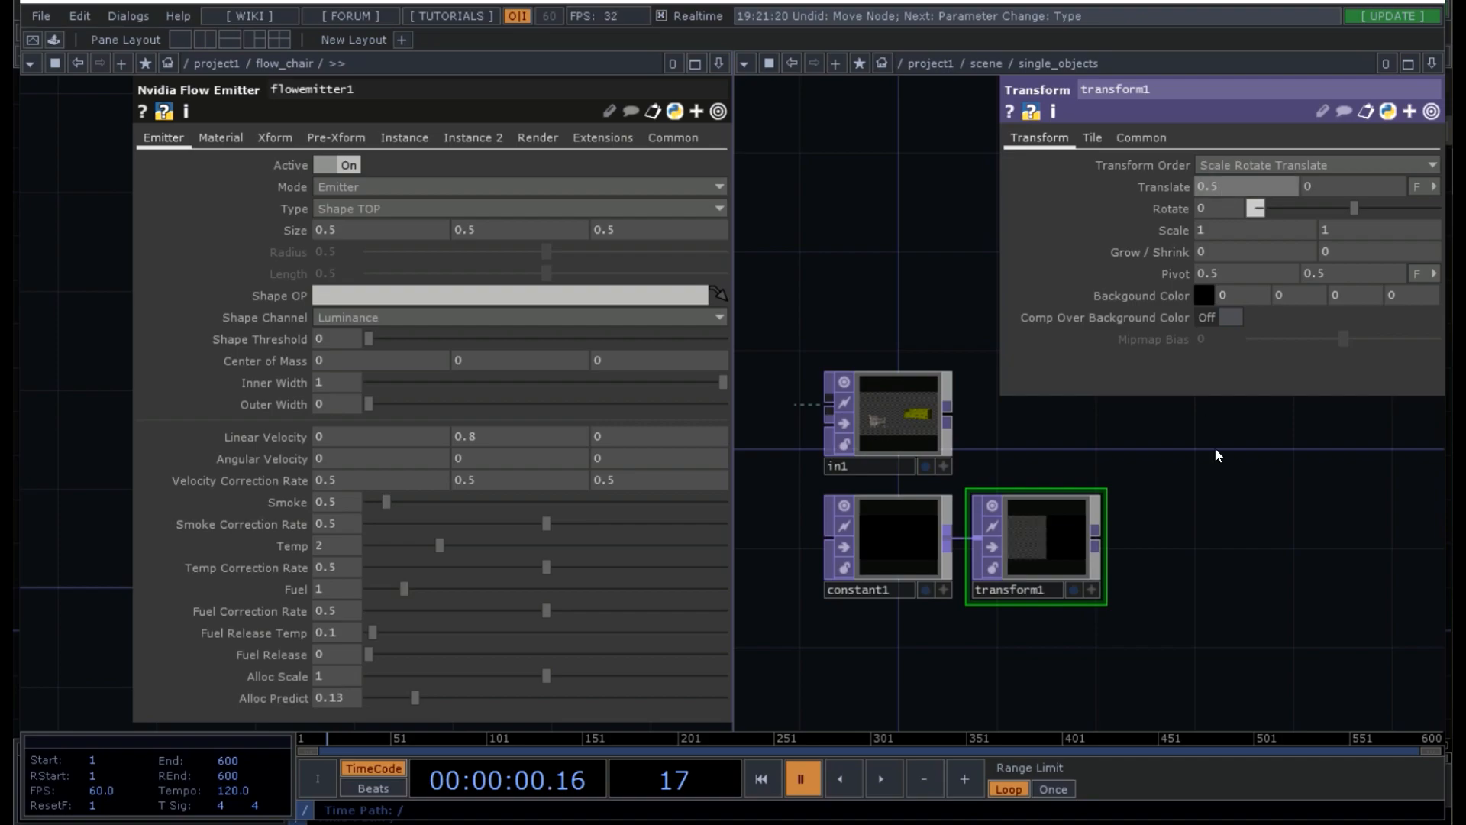
pyautogui.click(1211, 484)
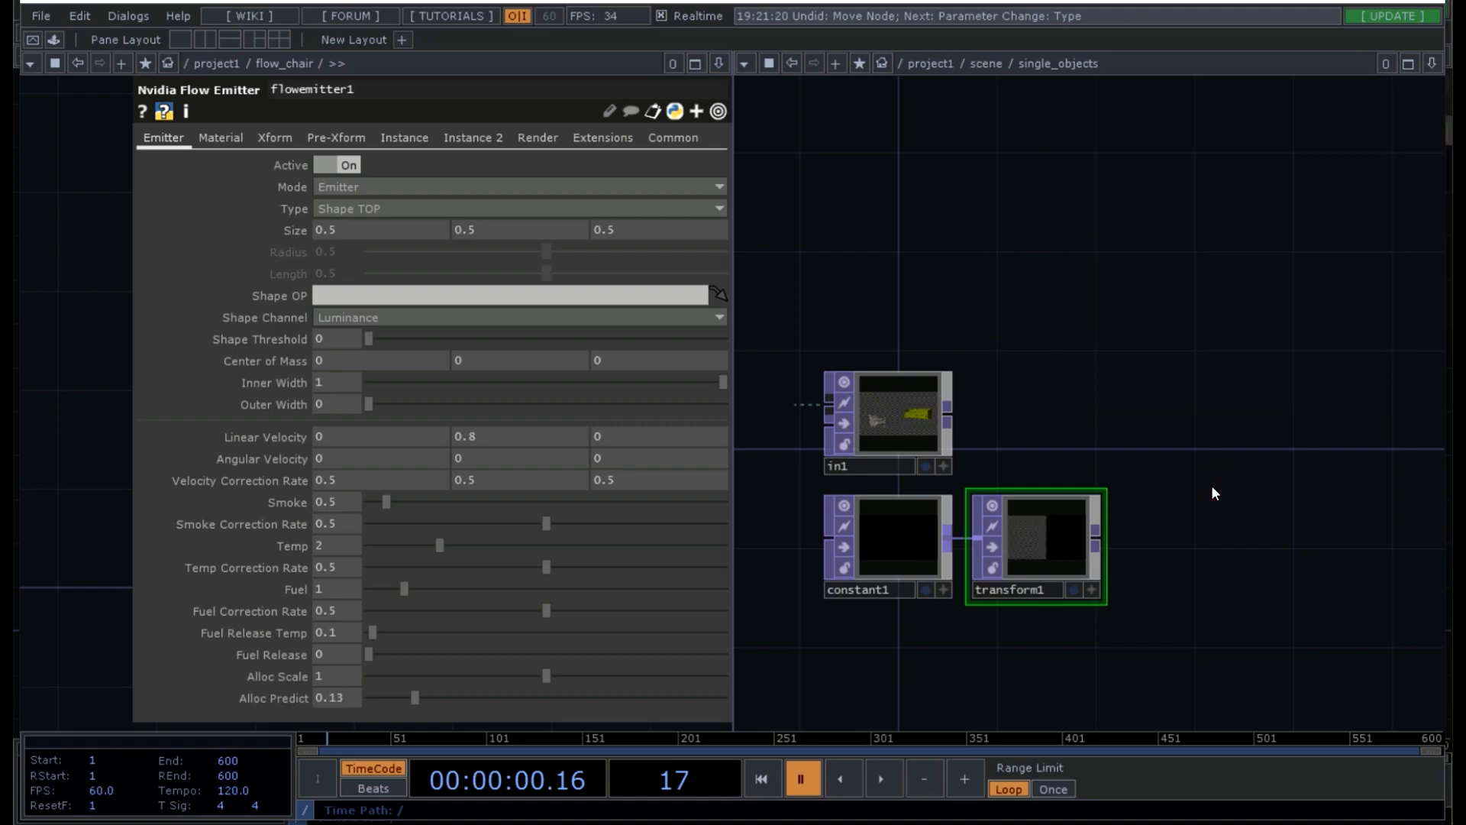
# - Add a Composite TOP to the single_objects network and set its operation to Atop
pyautogui.press('Tab')
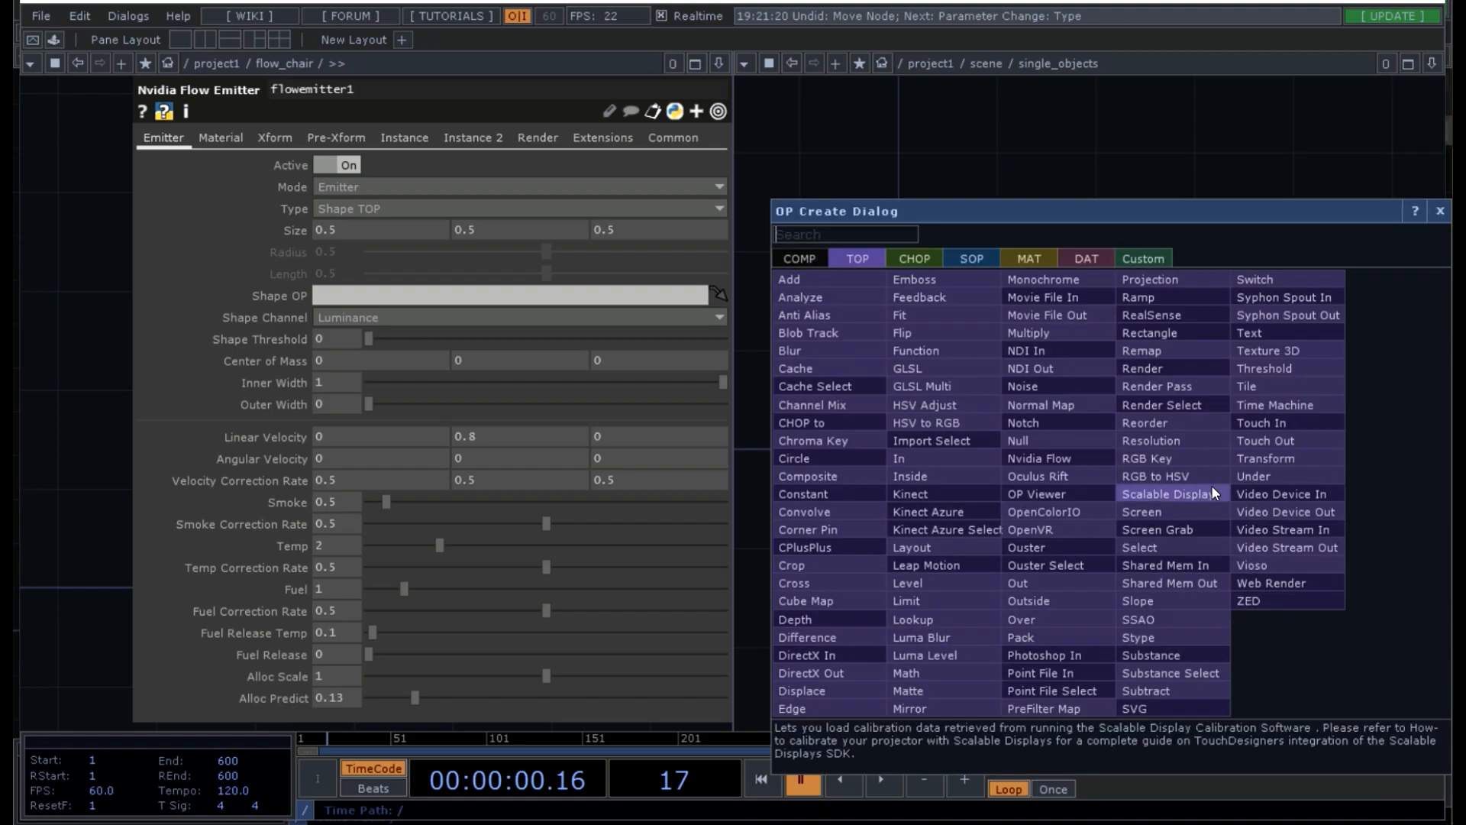
pyautogui.click(849, 478)
pyautogui.click(1269, 413)
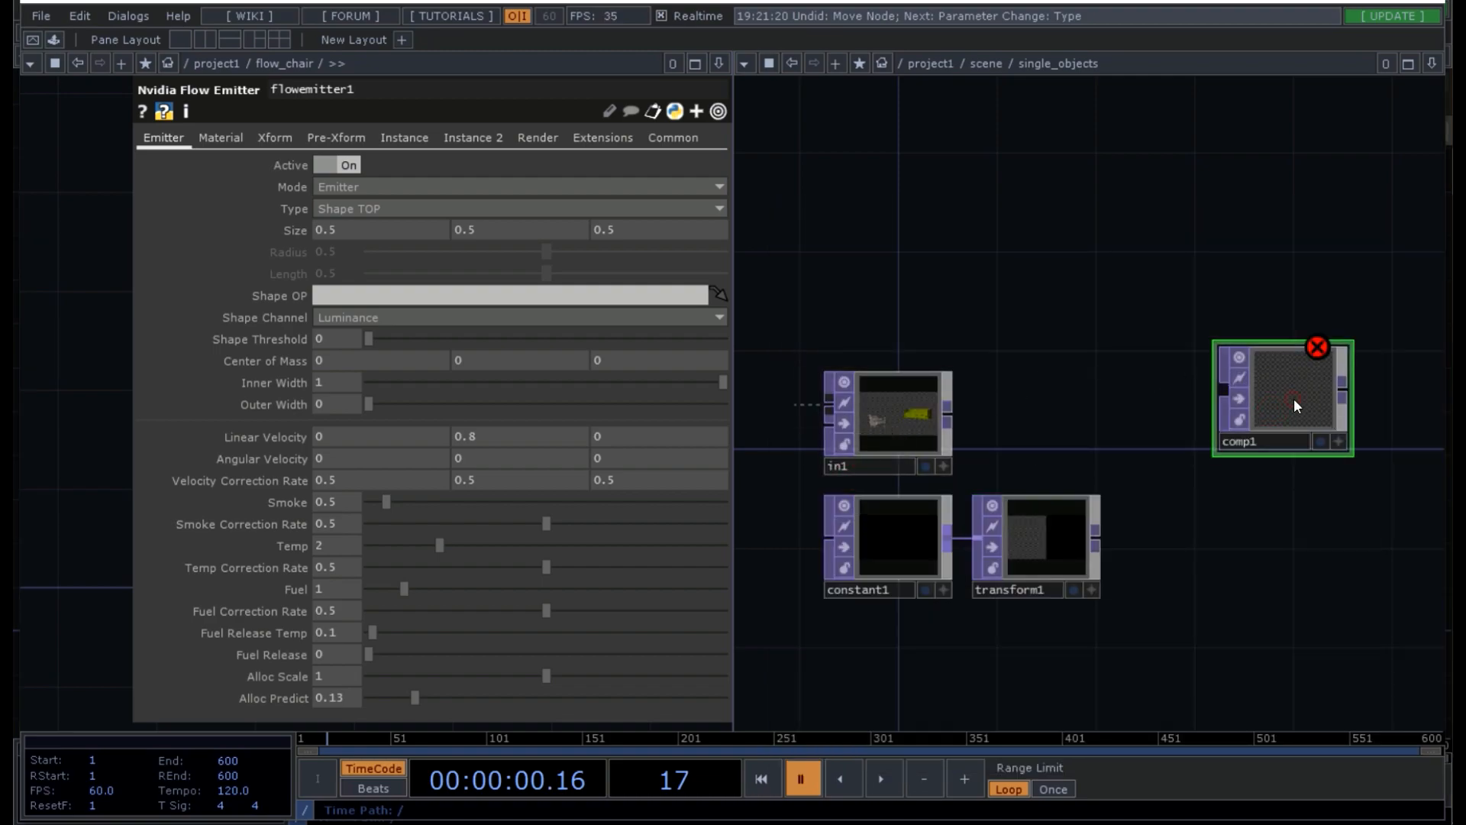
pyautogui.press('p')
pyautogui.click(1239, 247)
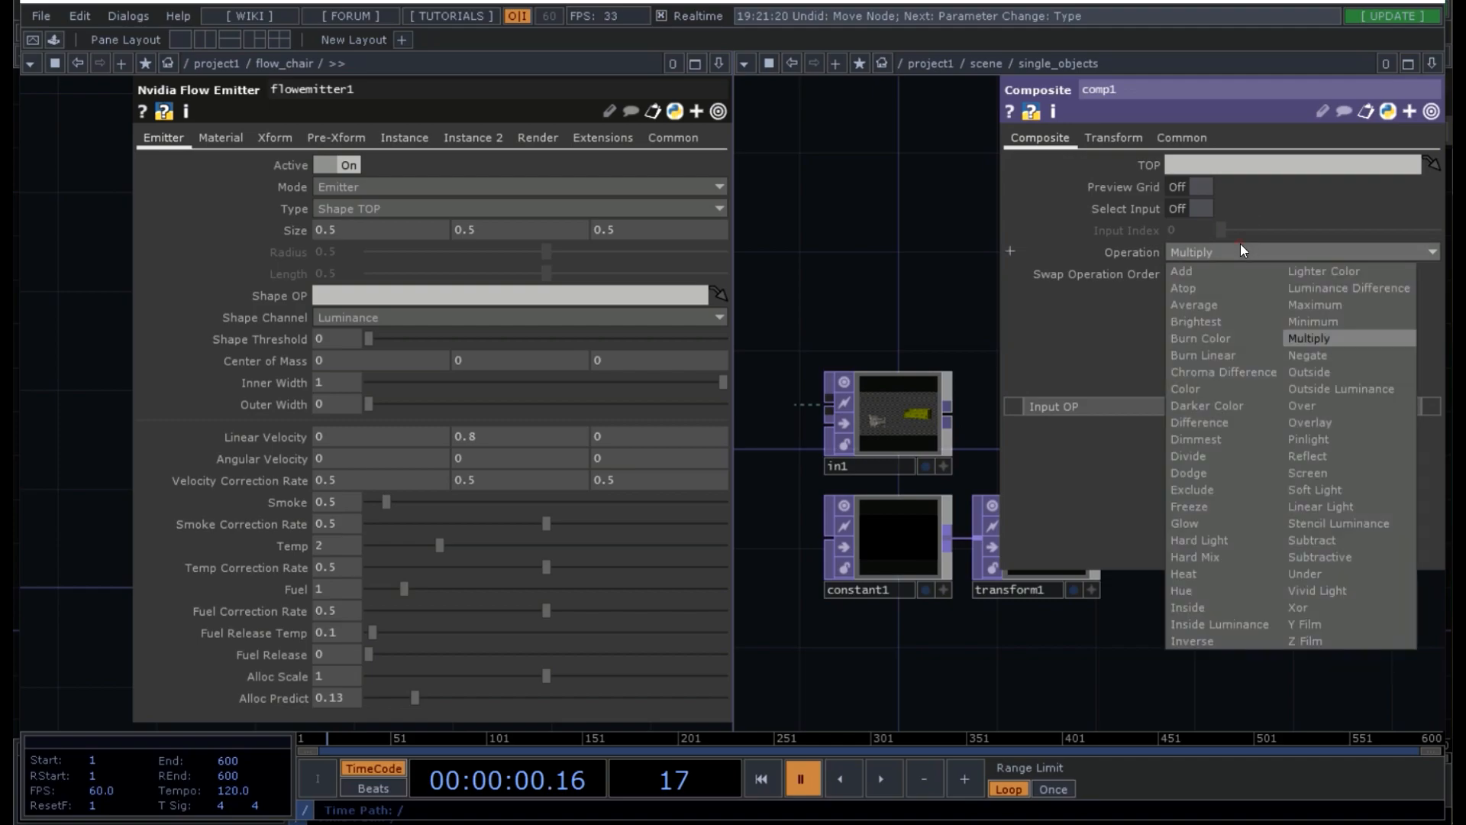
pyautogui.click(1206, 288)
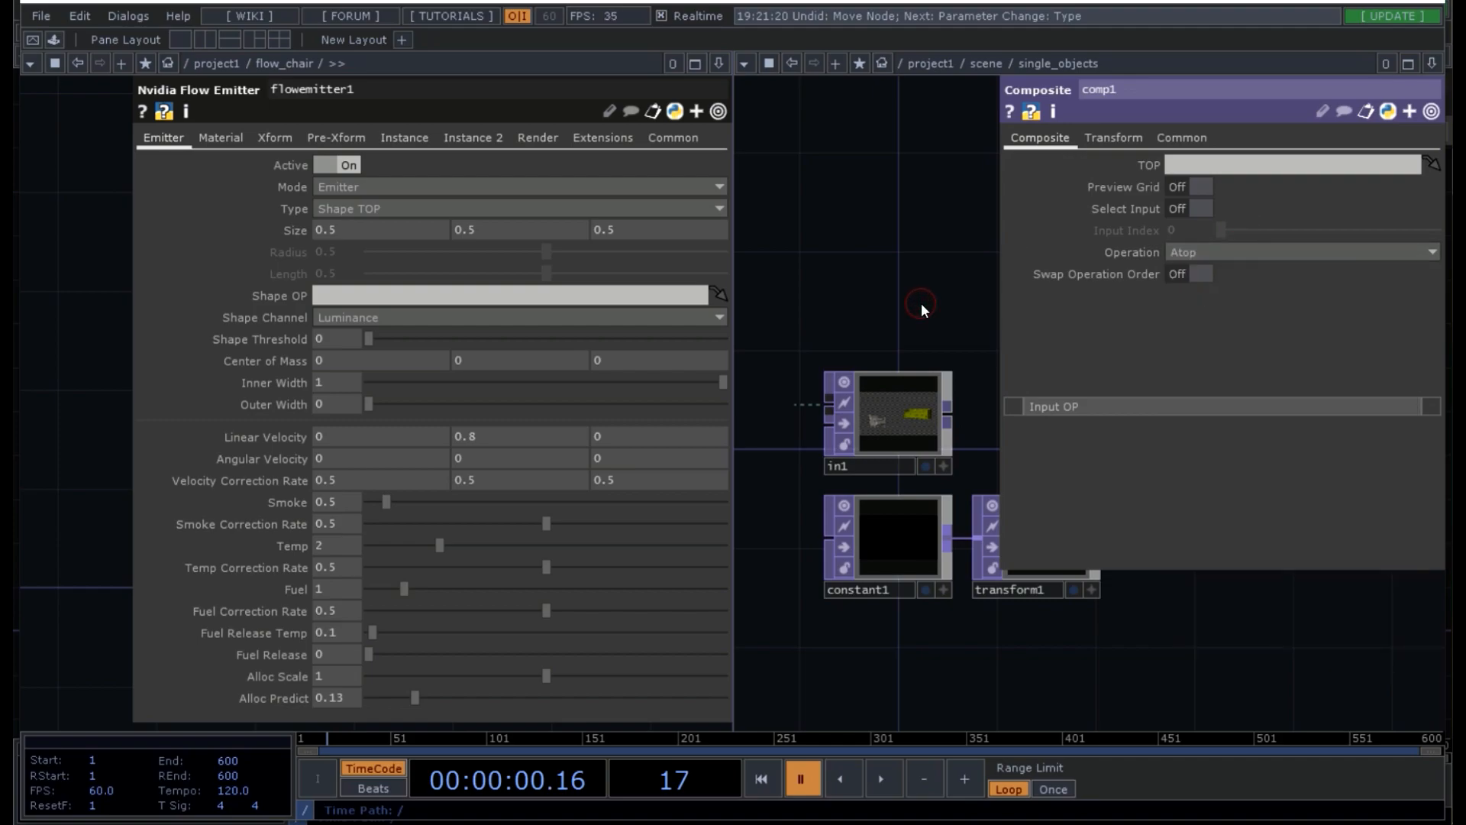
# - Connect in1 and transform1 to comp1's input and show comp1's output in the network background
pyautogui.press('p')
pyautogui.moveTo(947, 412); pyautogui.dragTo(1224, 399)
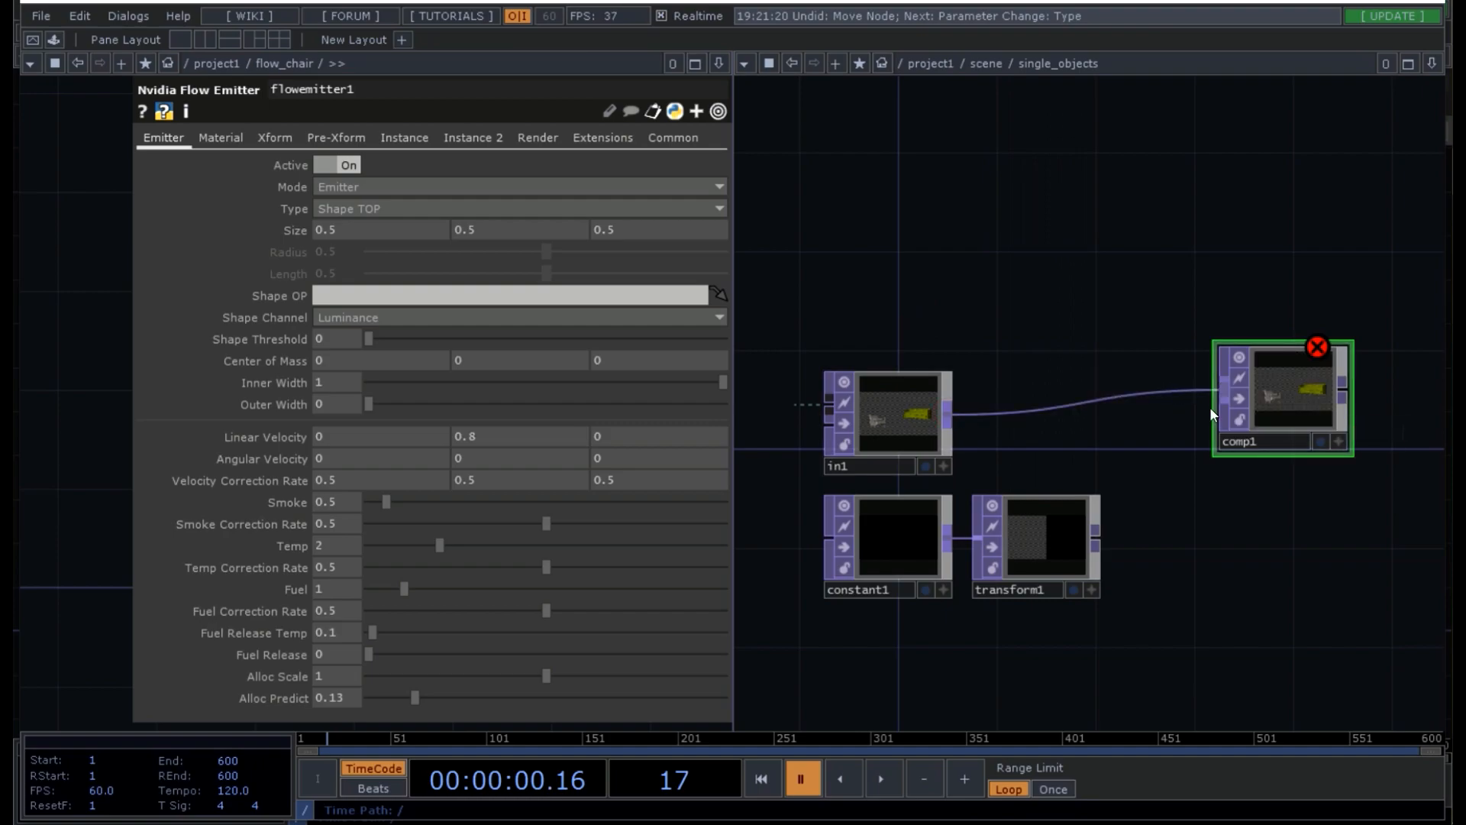
pyautogui.moveTo(1102, 539); pyautogui.dragTo(1212, 416)
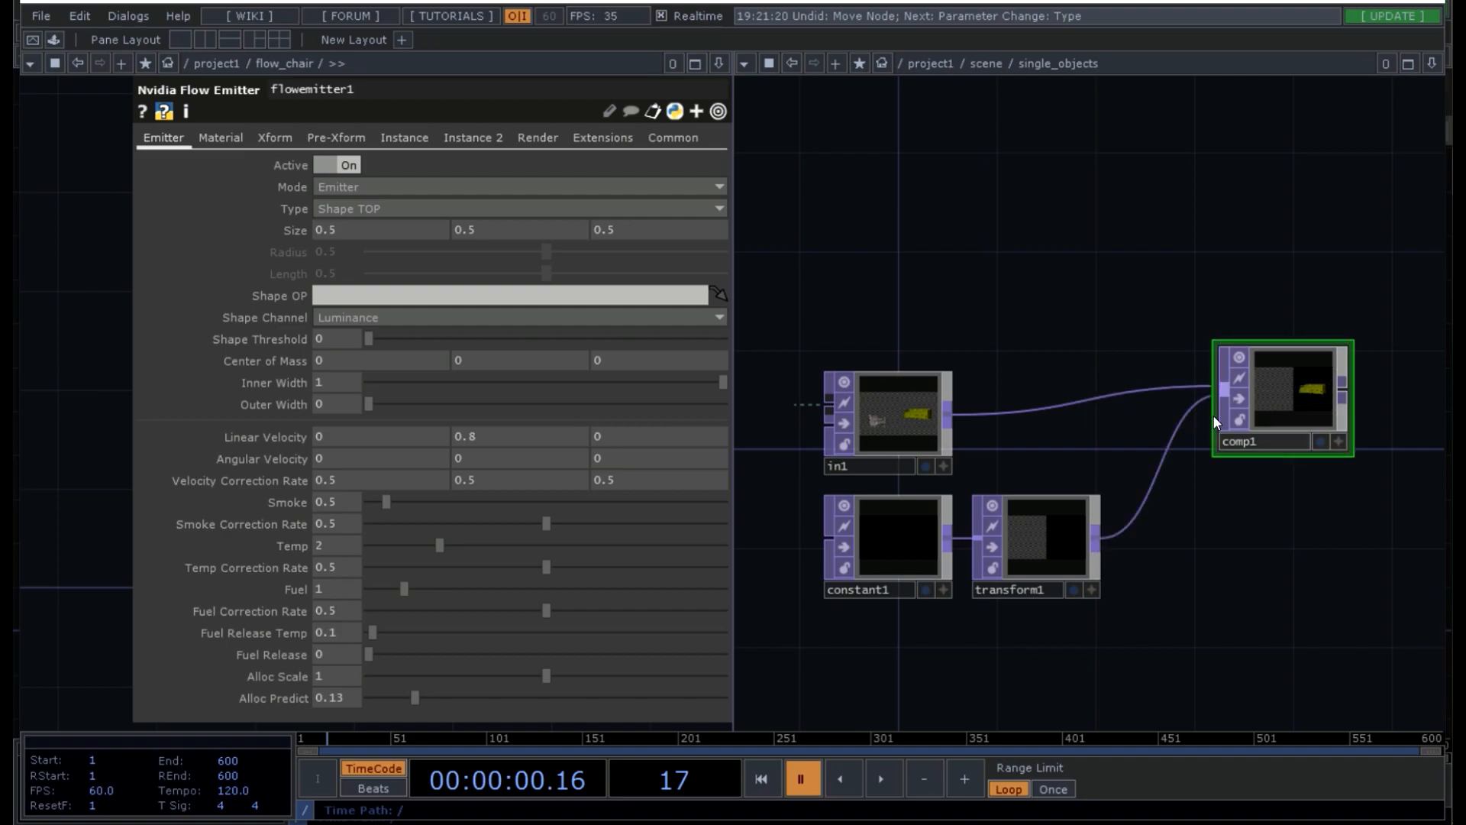
pyautogui.click(1314, 441)
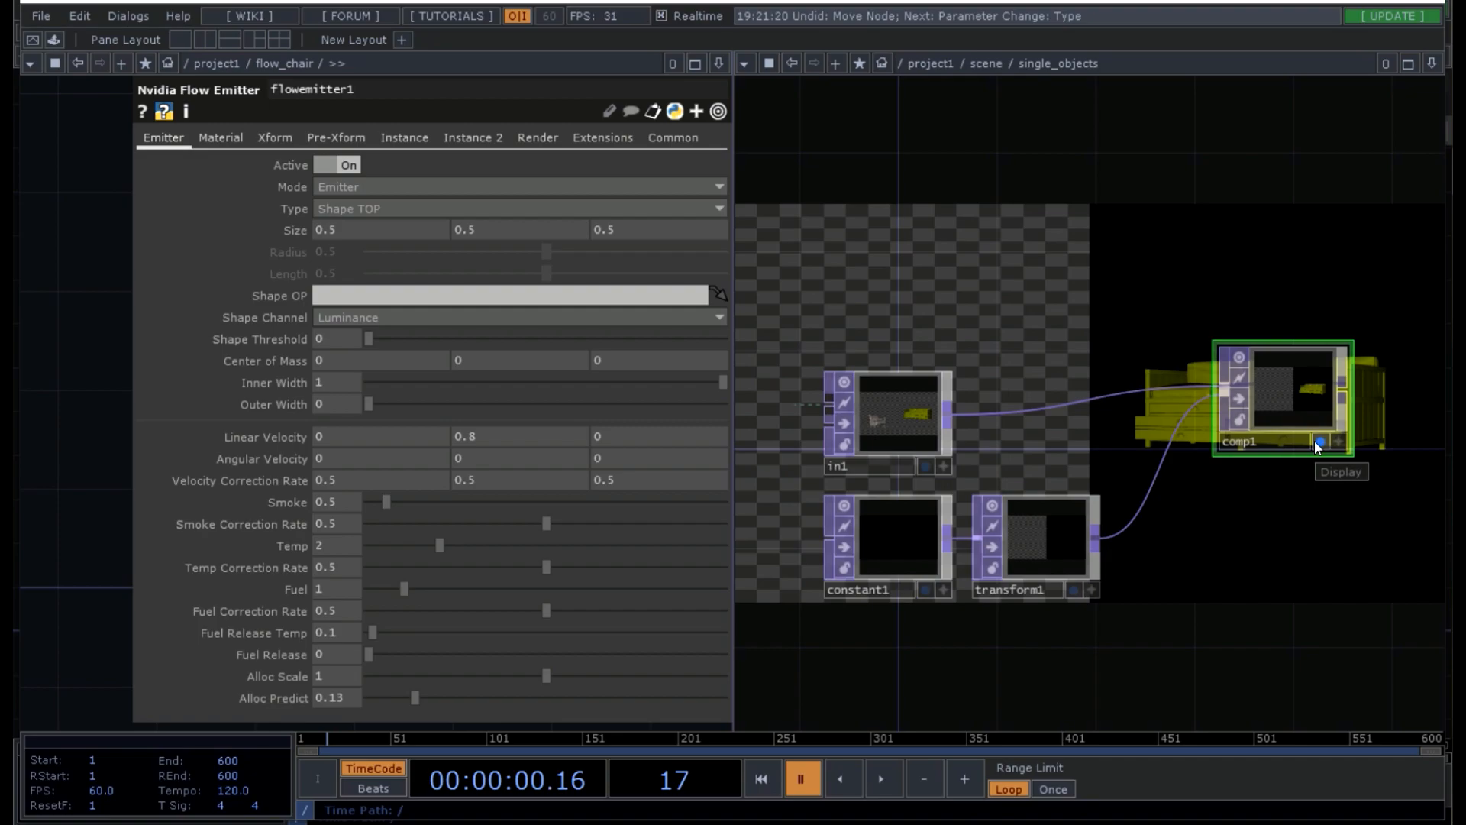
# - Add a Null TOP after comp1 and name it sofa
pyautogui.moveTo(1294, 531); pyautogui.dragTo(1184, 525)
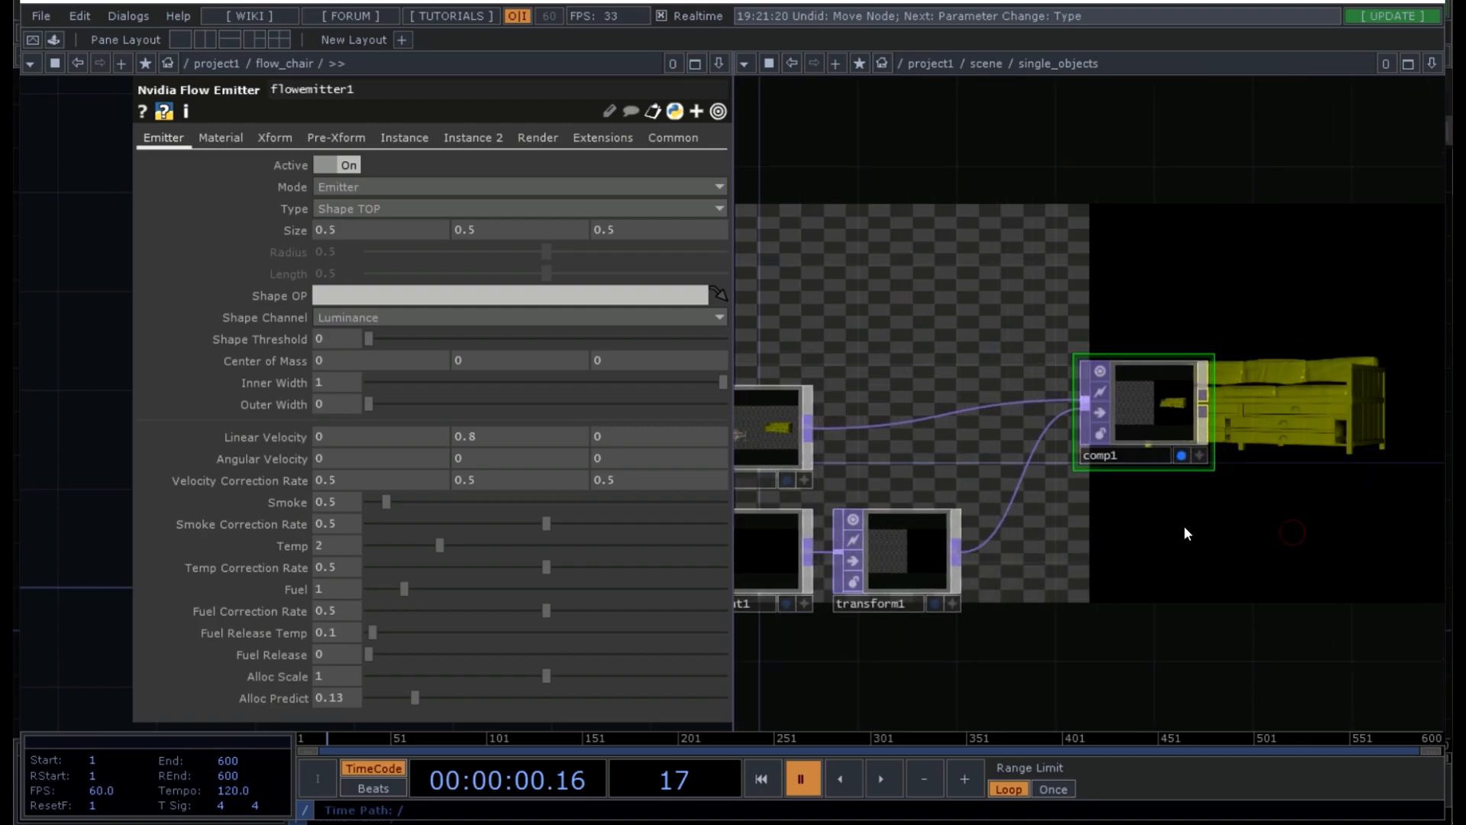
pyautogui.rightClick(1208, 409)
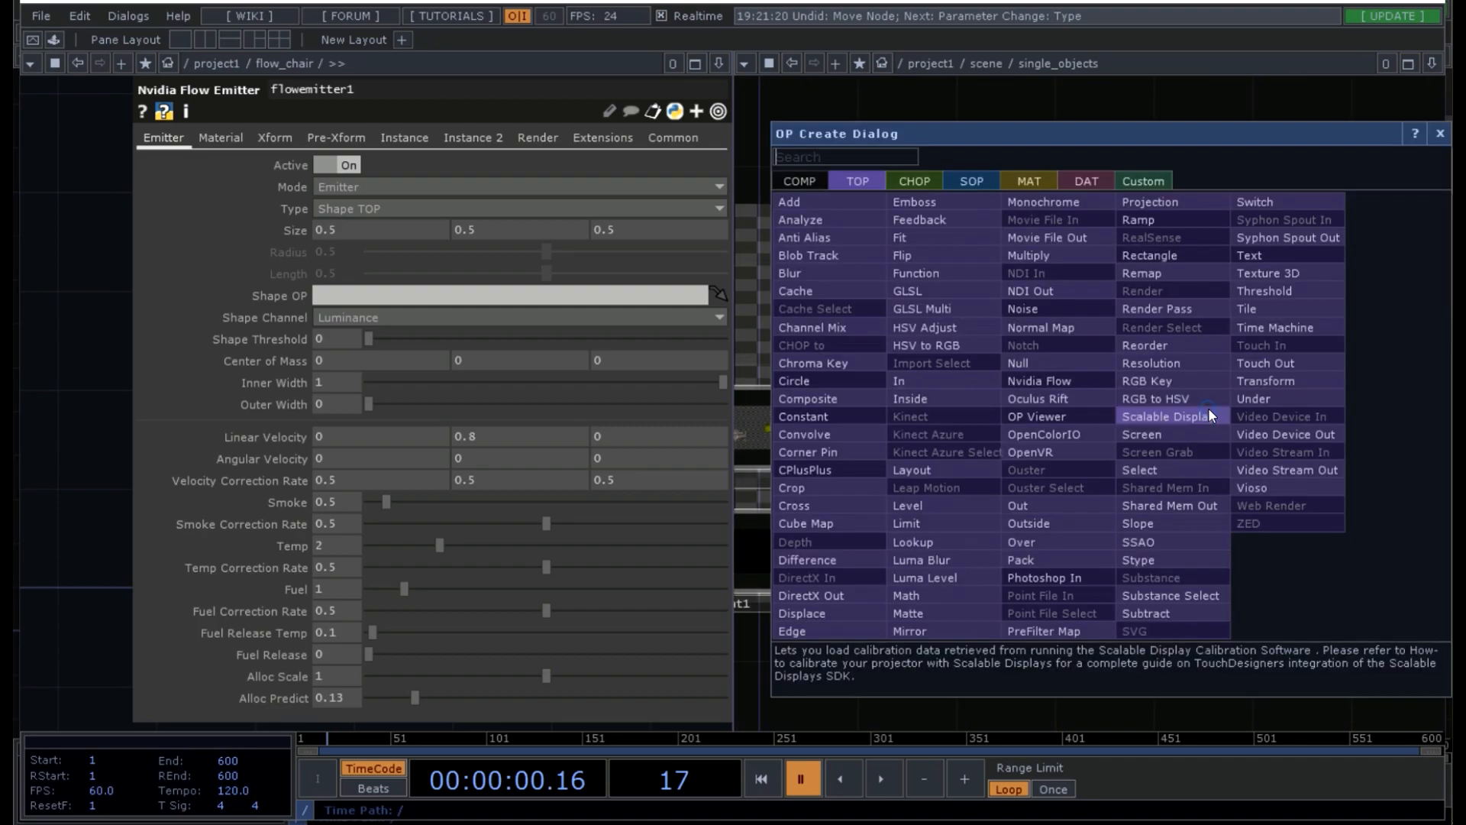
pyautogui.click(1043, 363)
pyautogui.click(1317, 418)
pyautogui.moveTo(1323, 534); pyautogui.dragTo(1082, 541)
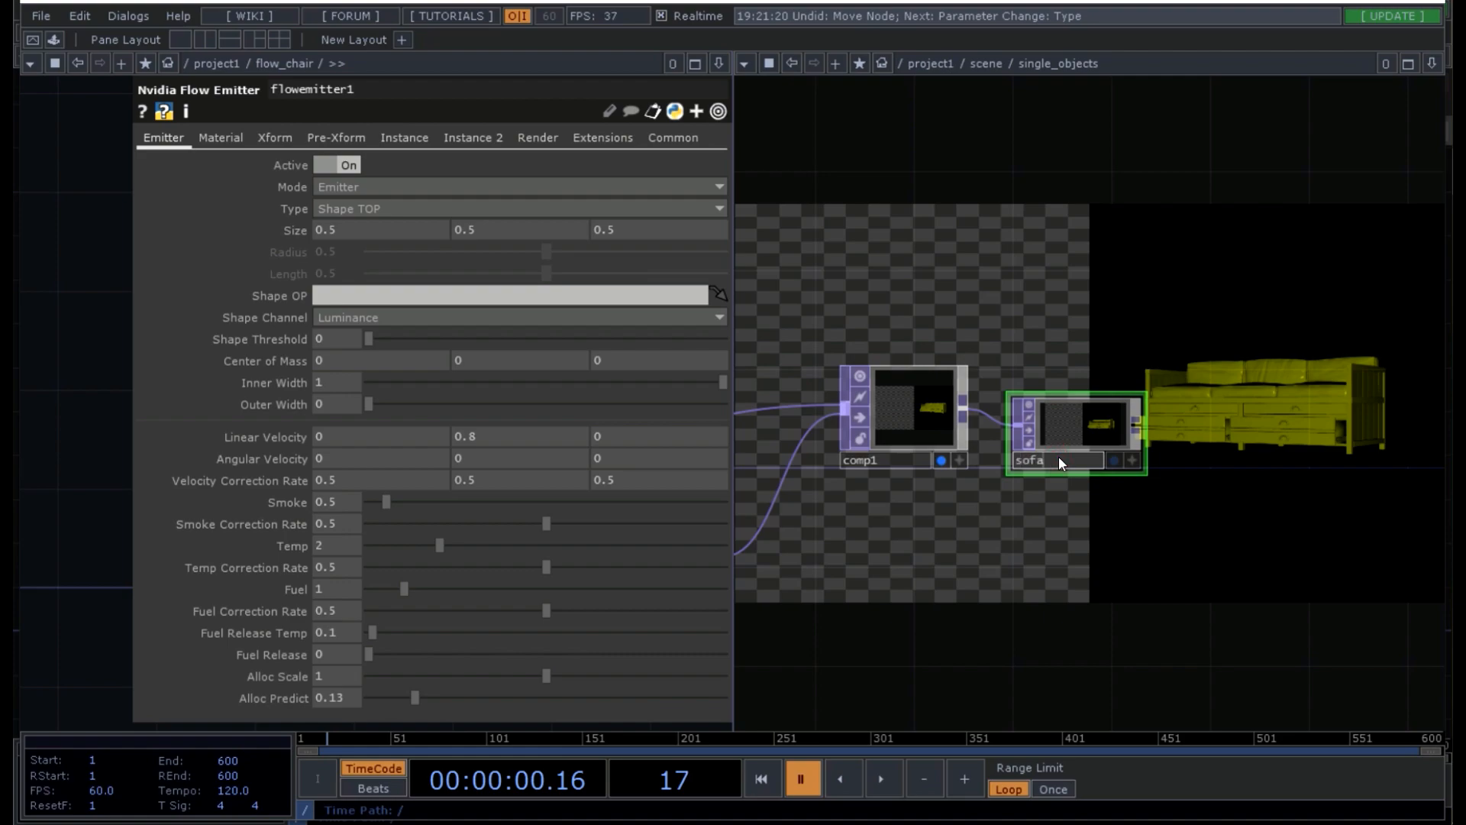
# - Add a Mirror TOP above comp1, feed it from transform1 and turn on Flip X
pyautogui.moveTo(1026, 303); pyautogui.dragTo(1188, 361)
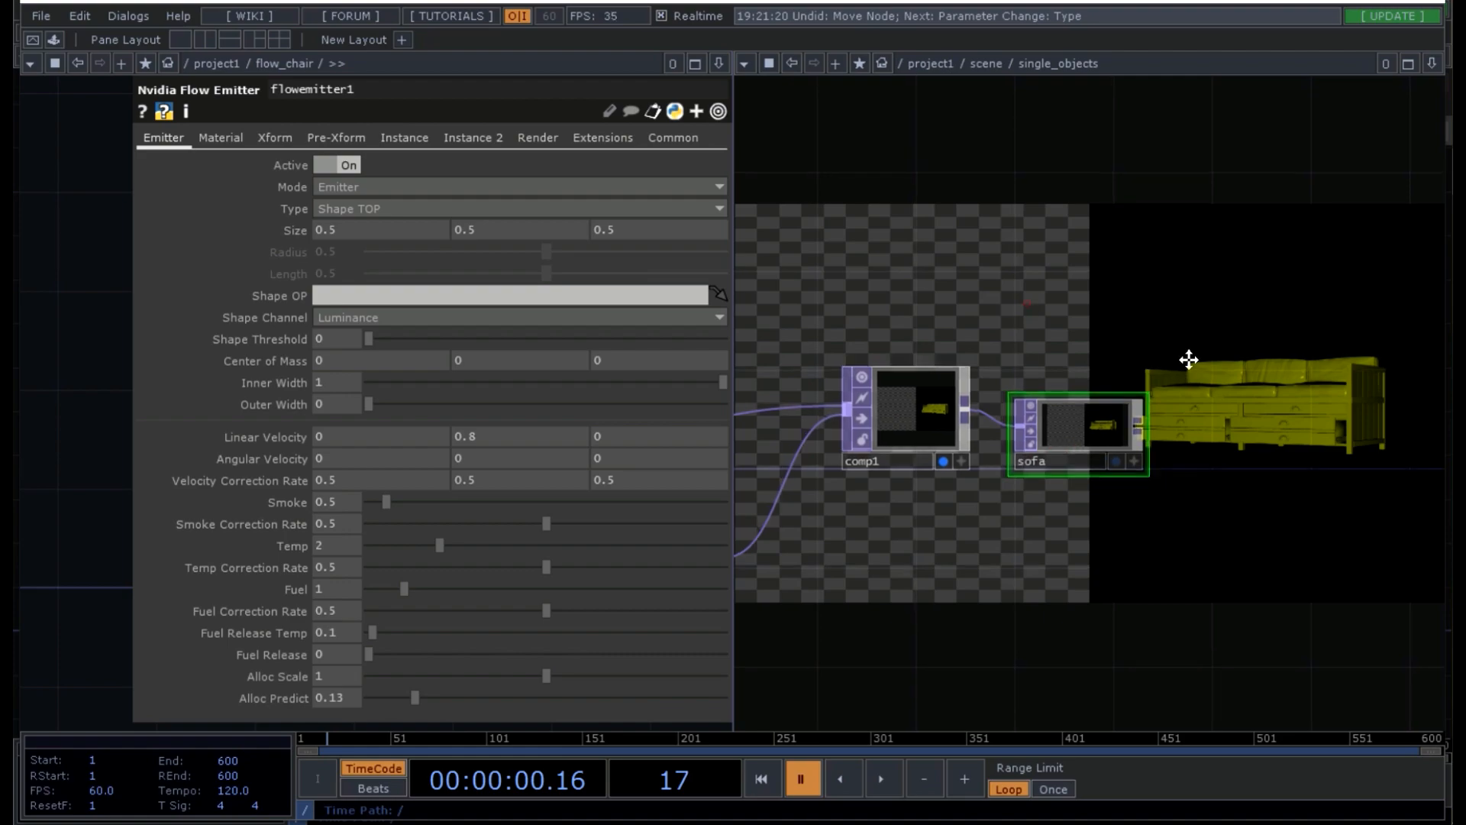
pyautogui.moveTo(1030, 600); pyautogui.dragTo(1106, 625)
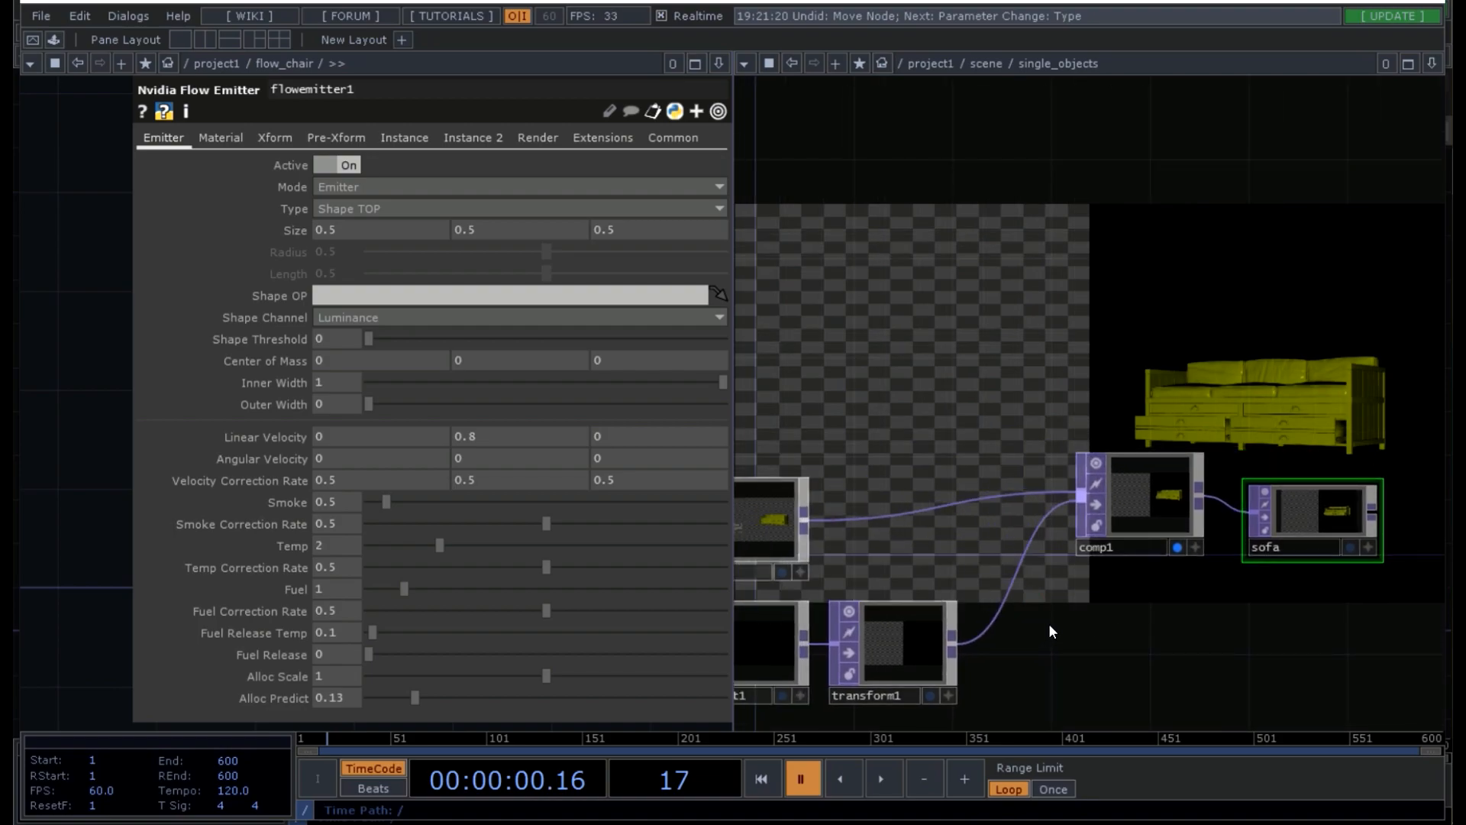
pyautogui.press('Tab')
pyautogui.write('mirro')
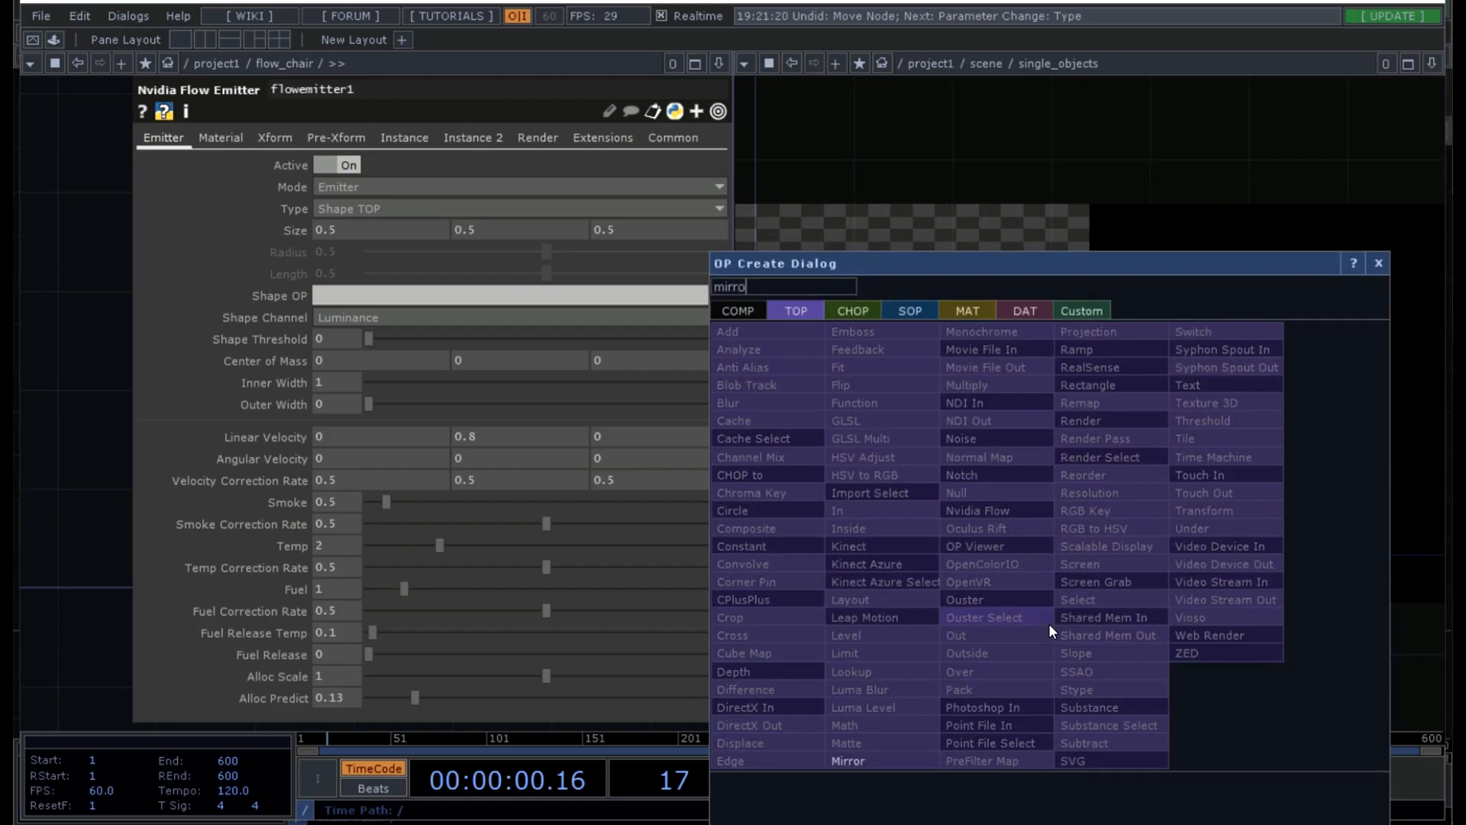
pyautogui.click(892, 761)
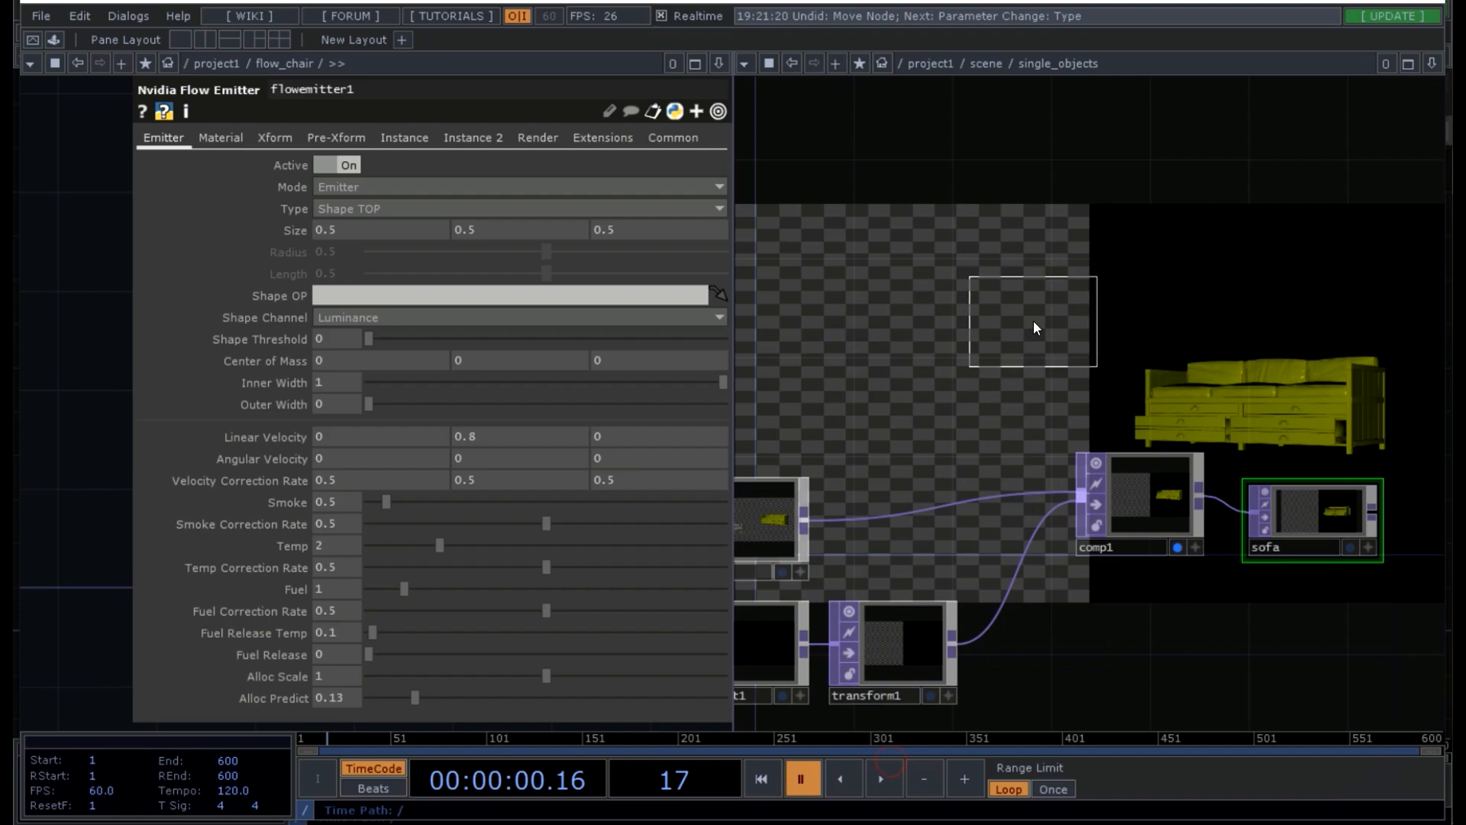
pyautogui.click(1032, 342)
pyautogui.moveTo(950, 644); pyautogui.dragTo(983, 297)
pyautogui.press('p')
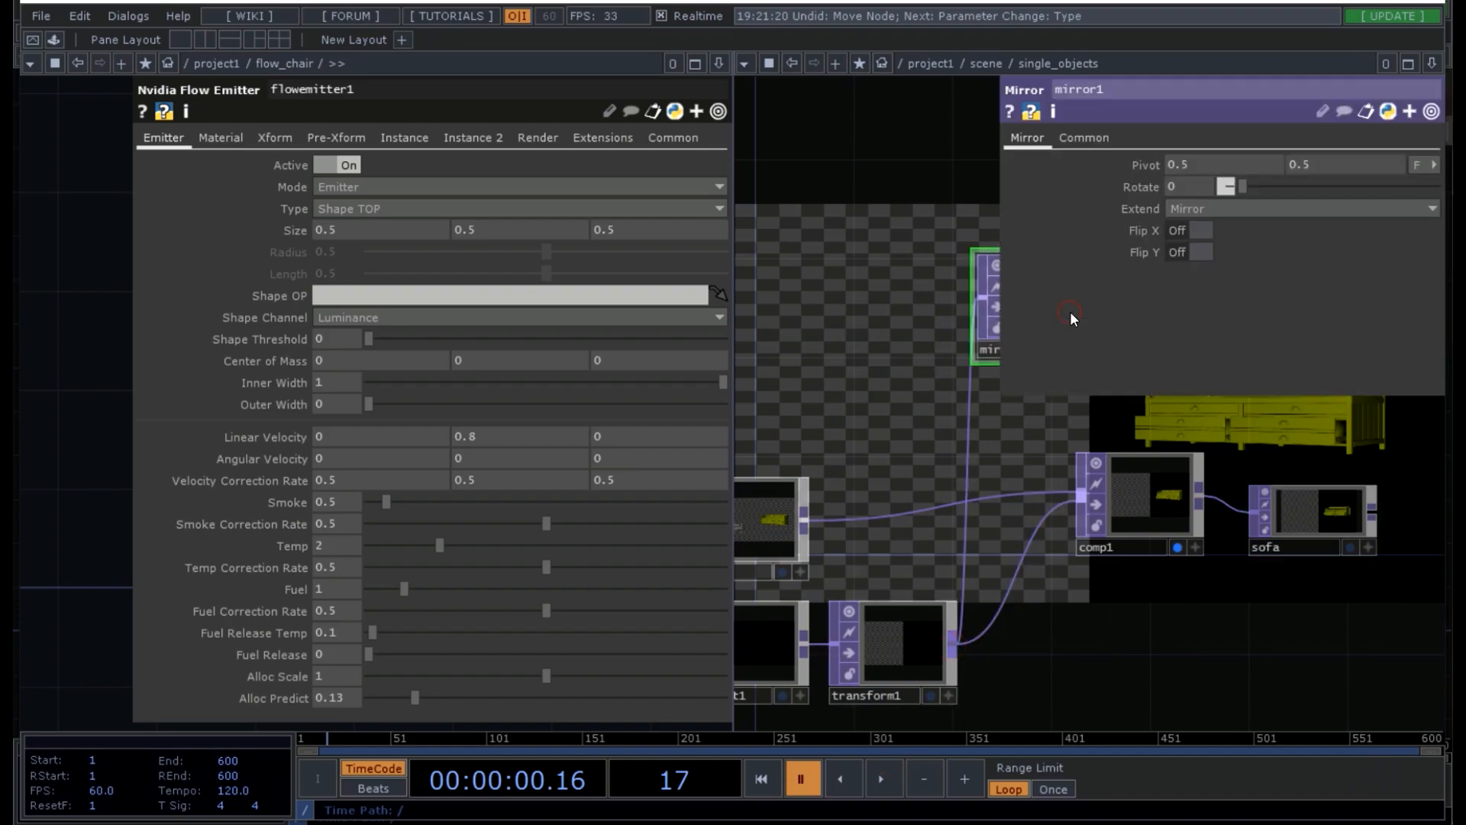
pyautogui.click(1203, 231)
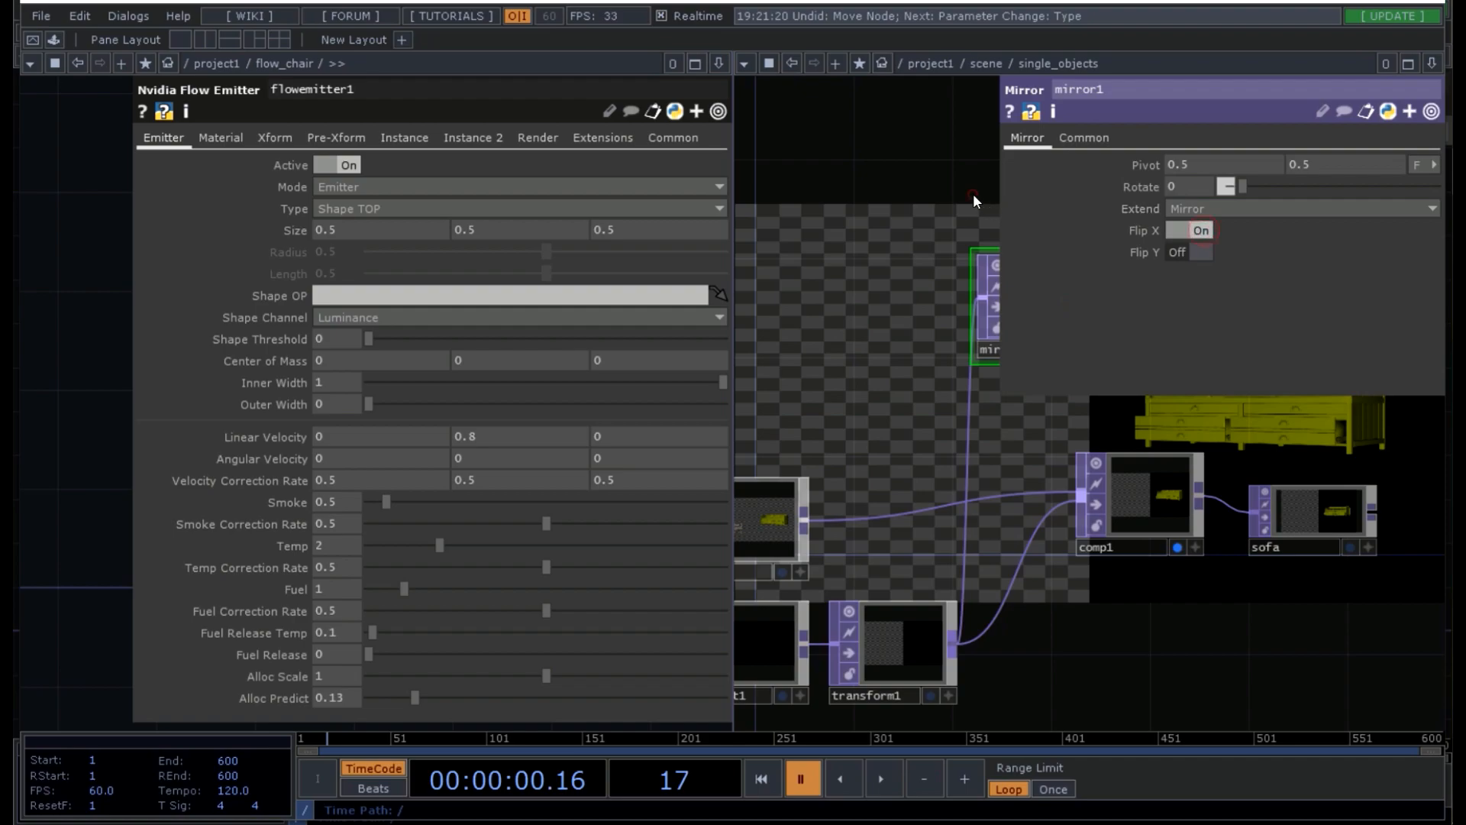
pyautogui.press('p')
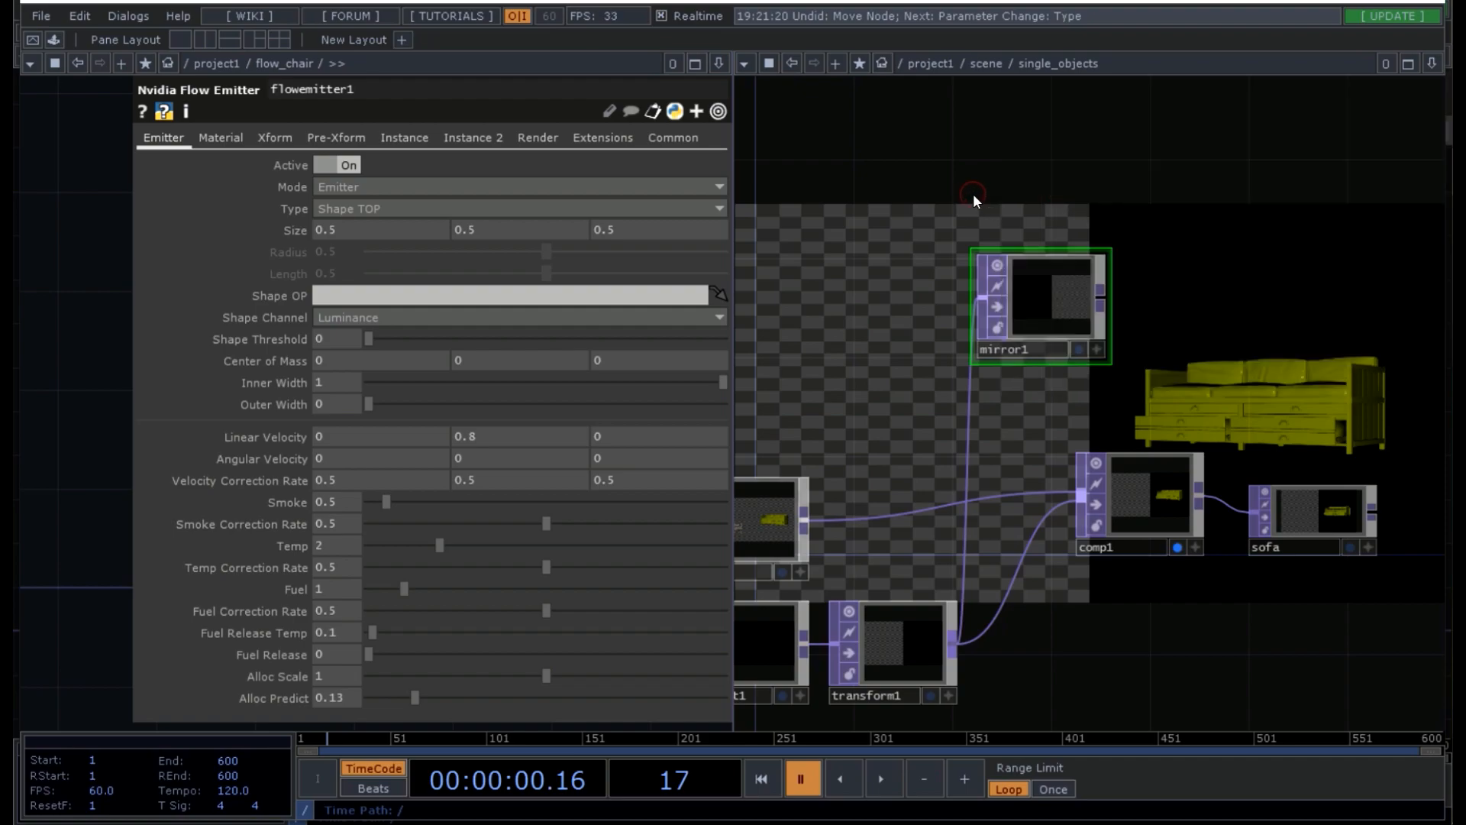
# - Add a second Composite TOP after mirror1 and also connect in1 to its input
pyautogui.rightClick(1098, 296)
pyautogui.click(845, 279)
pyautogui.click(1251, 299)
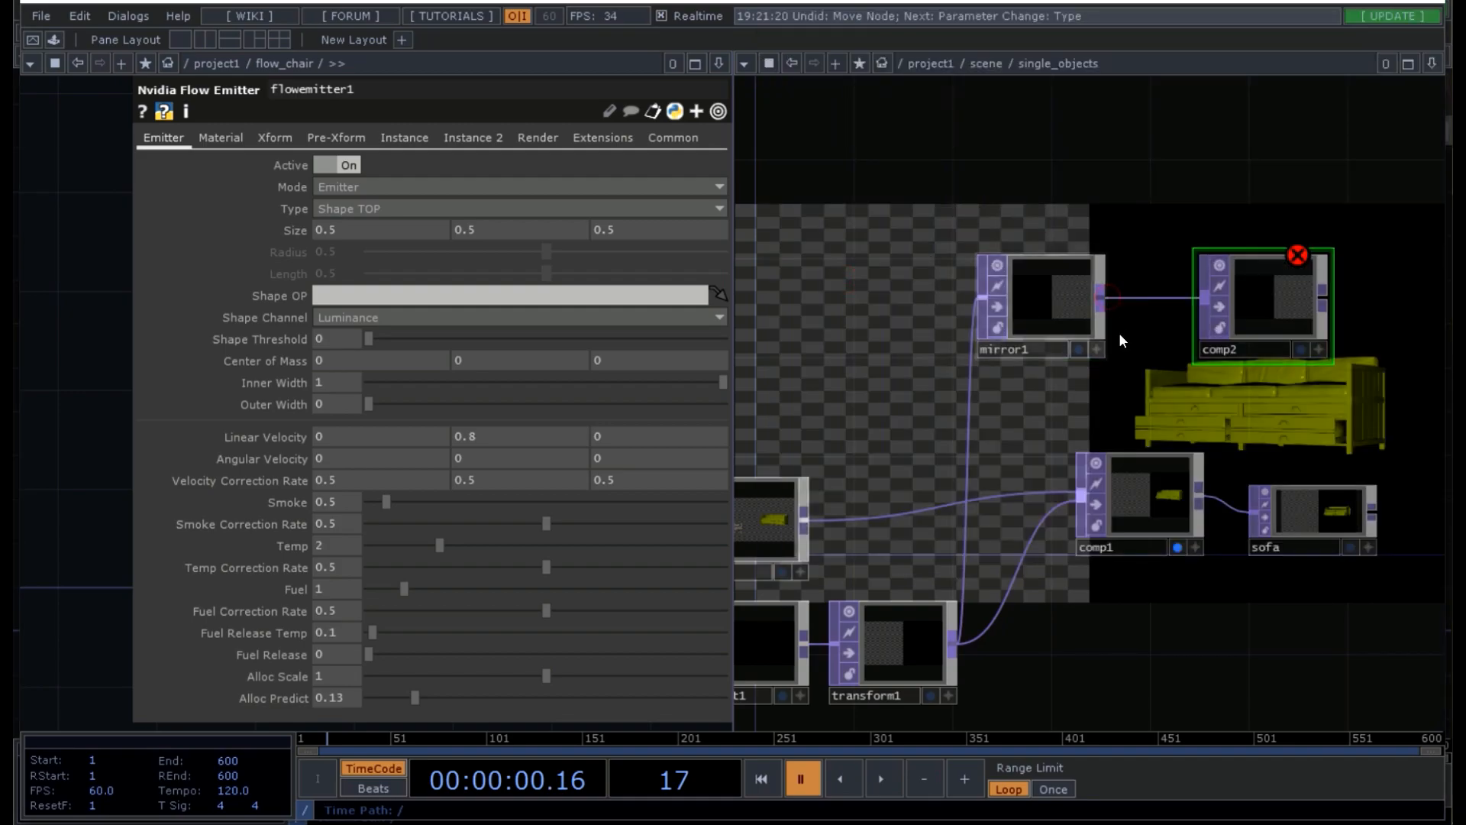
pyautogui.click(805, 519)
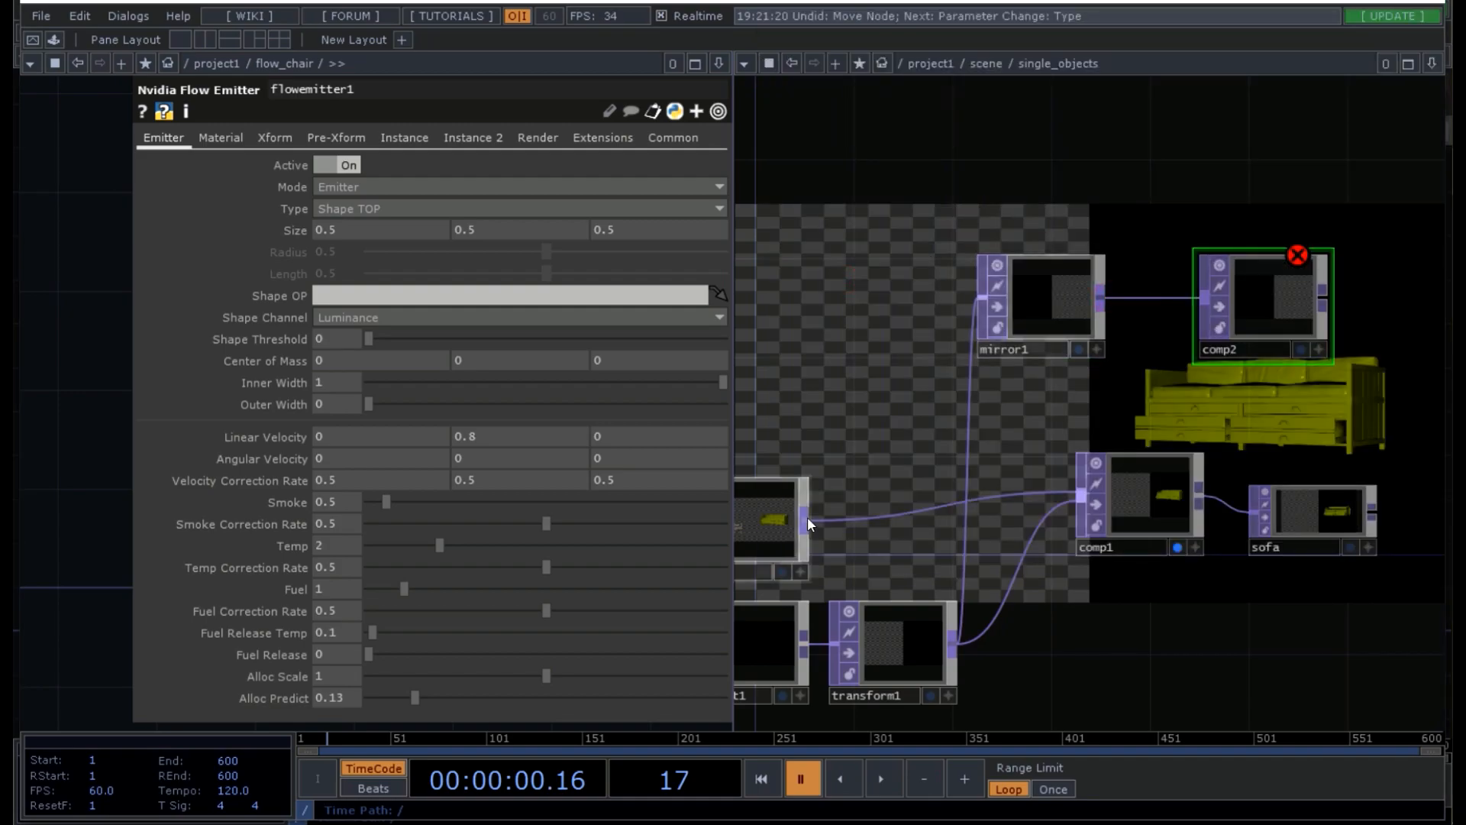
pyautogui.click(1196, 302)
# - Set comp2's operation to Atop and reorder its inputs so in1 comes before mirror1
pyautogui.press('p')
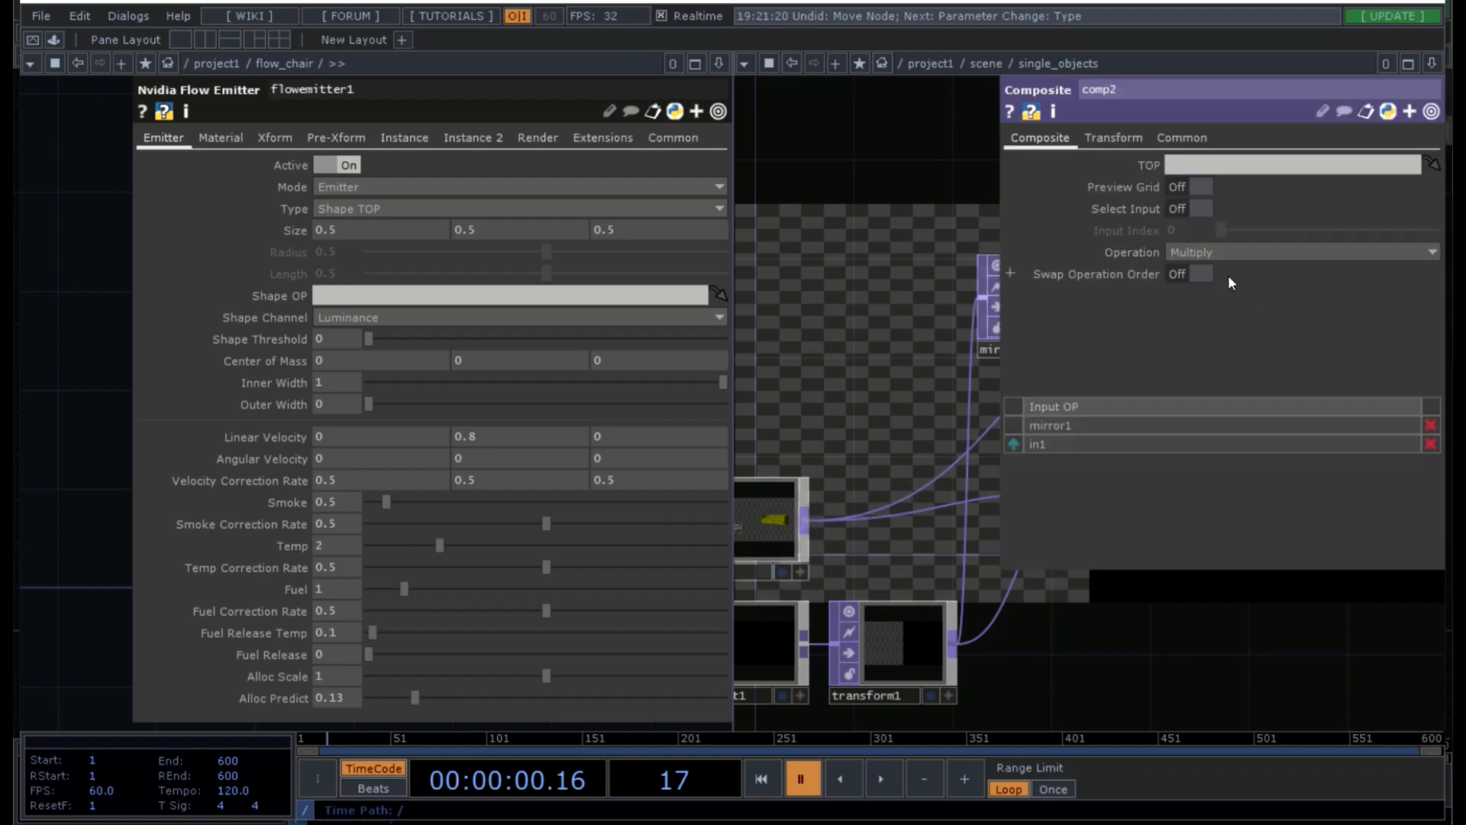
pyautogui.click(1222, 254)
pyautogui.click(1212, 286)
pyautogui.click(932, 340)
pyautogui.press('p')
pyautogui.press('p')
pyautogui.press('p')
pyautogui.click(1012, 445)
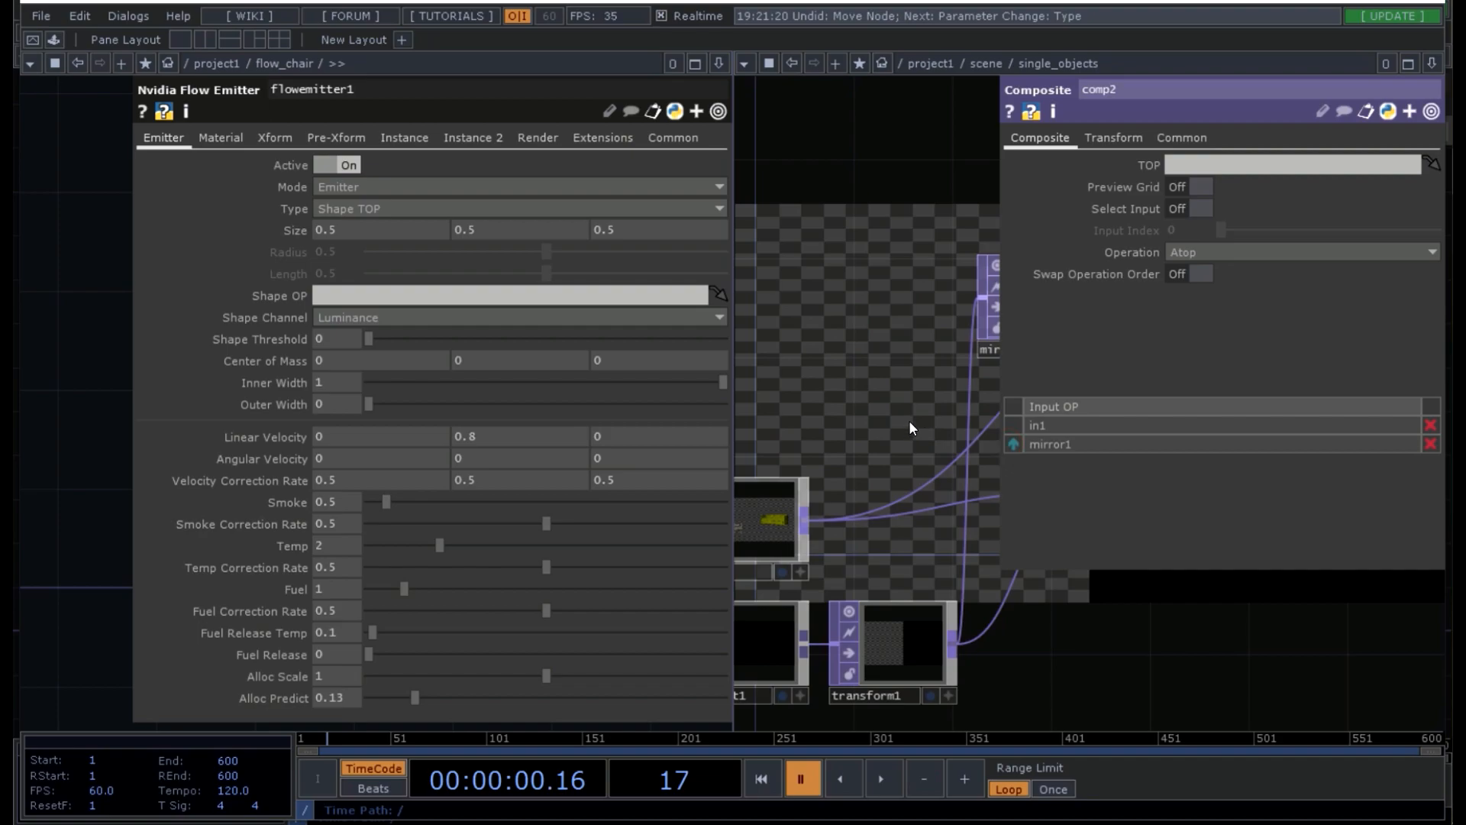
pyautogui.press('p')
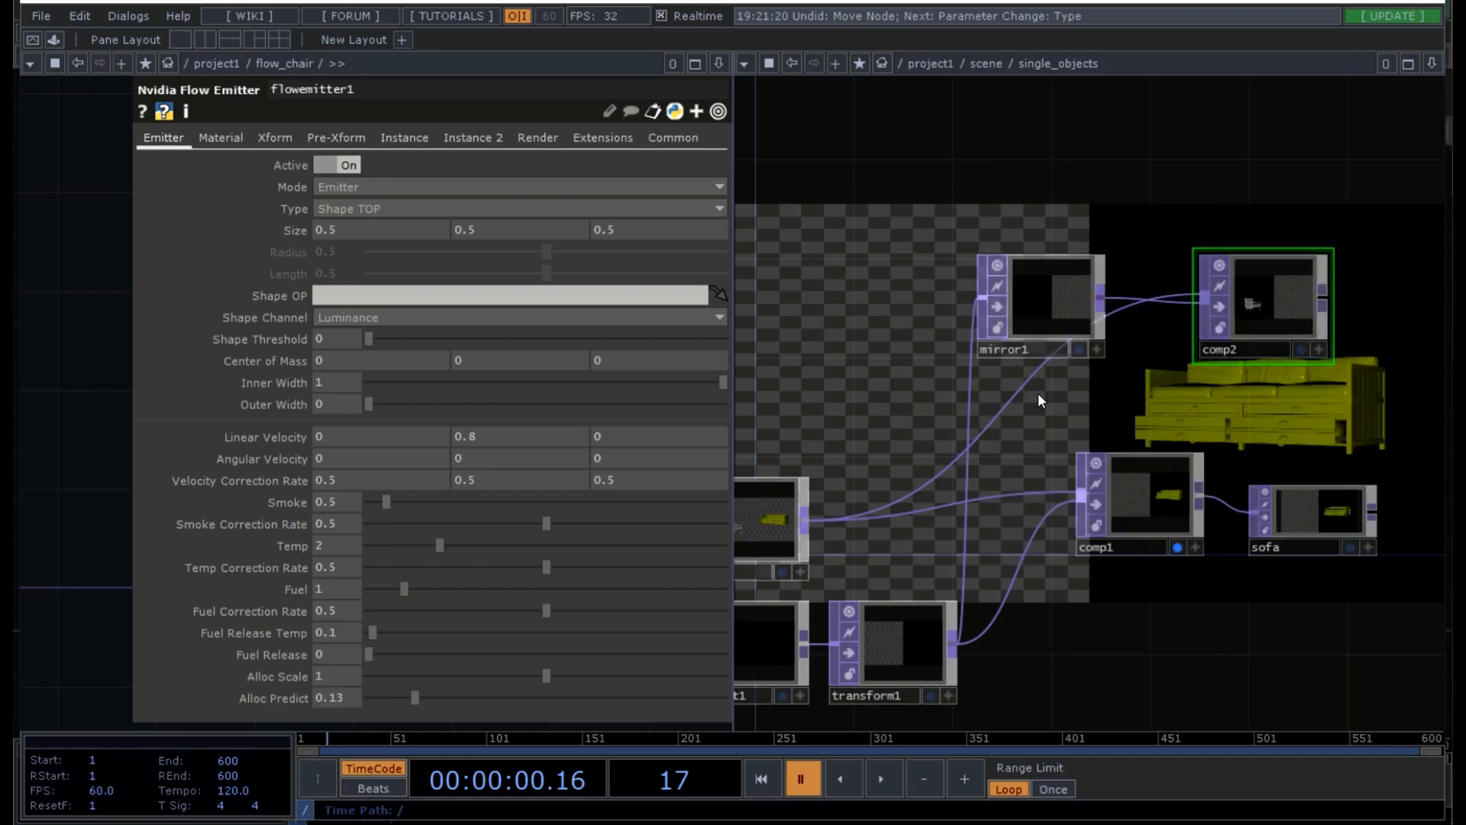
# - Add a Null TOP named chair after comp2 and turn off comp1's background display
pyautogui.moveTo(1303, 190); pyautogui.dragTo(1081, 184)
pyautogui.moveTo(1066, 297)
pyautogui.mouseDown()
pyautogui.moveTo(1107, 306)
pyautogui.moveTo(1081, 304)
pyautogui.mouseUp()
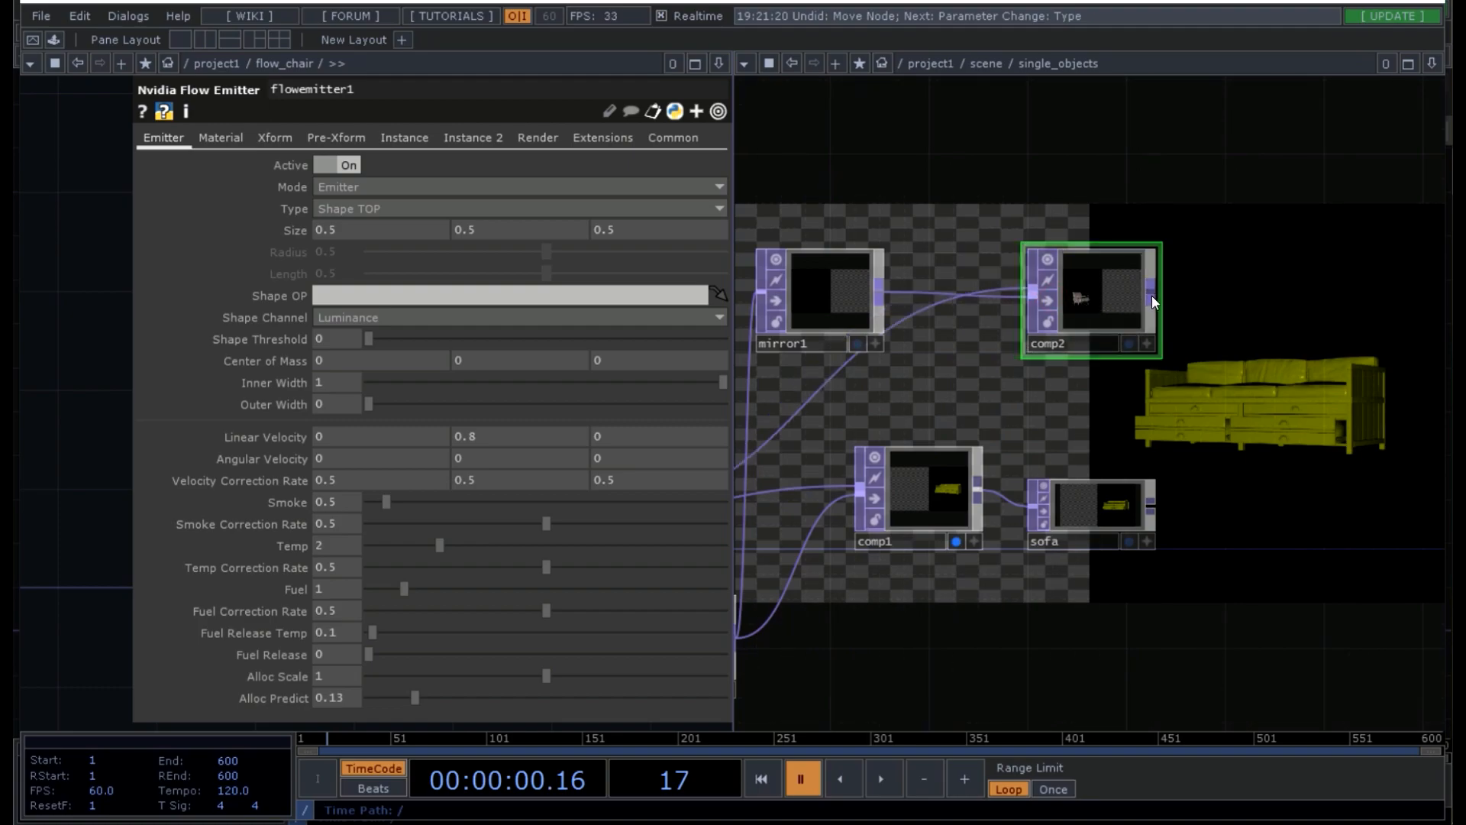
pyautogui.rightClick(1151, 296)
pyautogui.write('null')
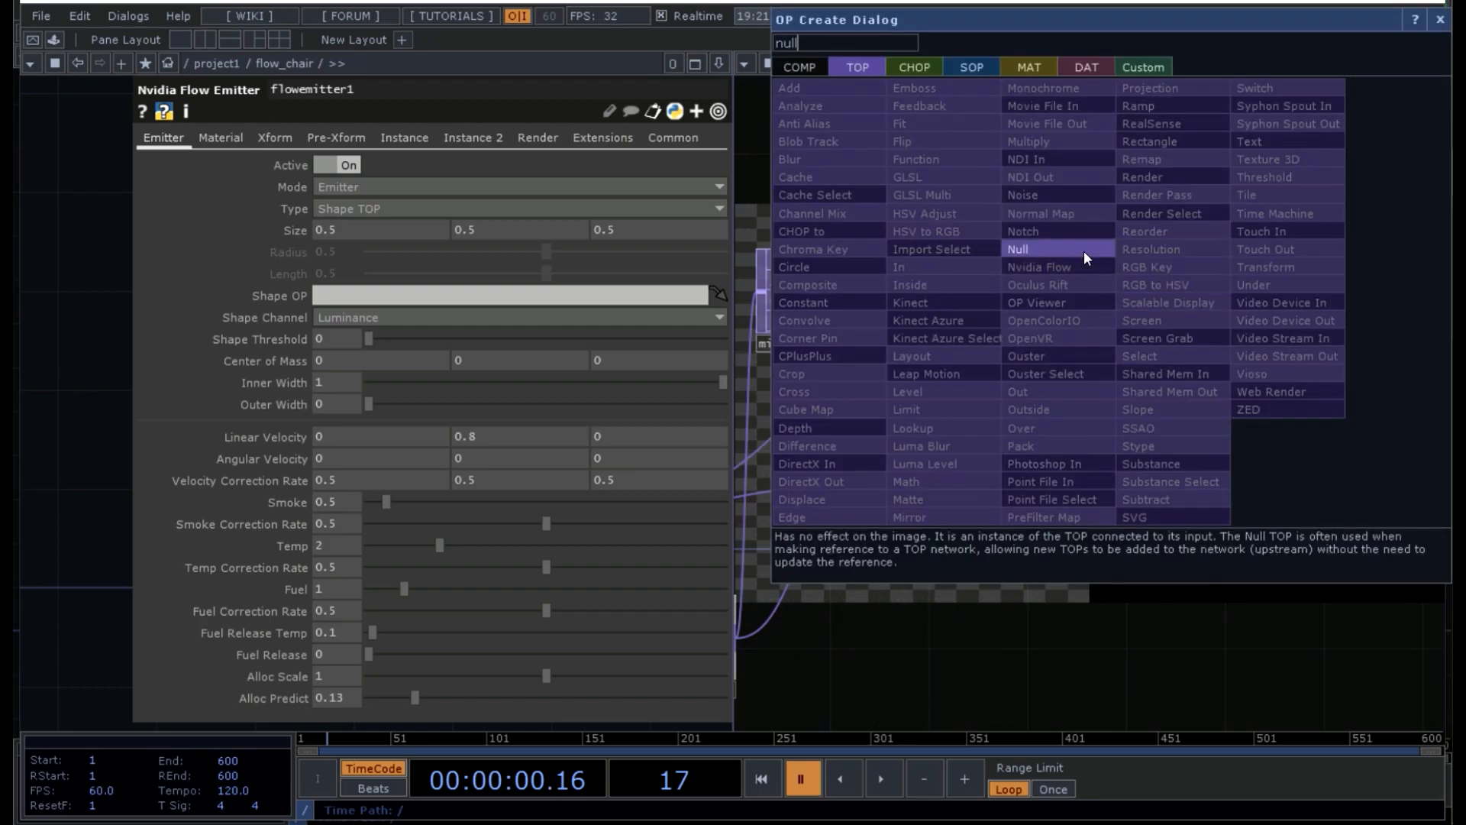
pyautogui.click(1084, 250)
pyautogui.click(1255, 344)
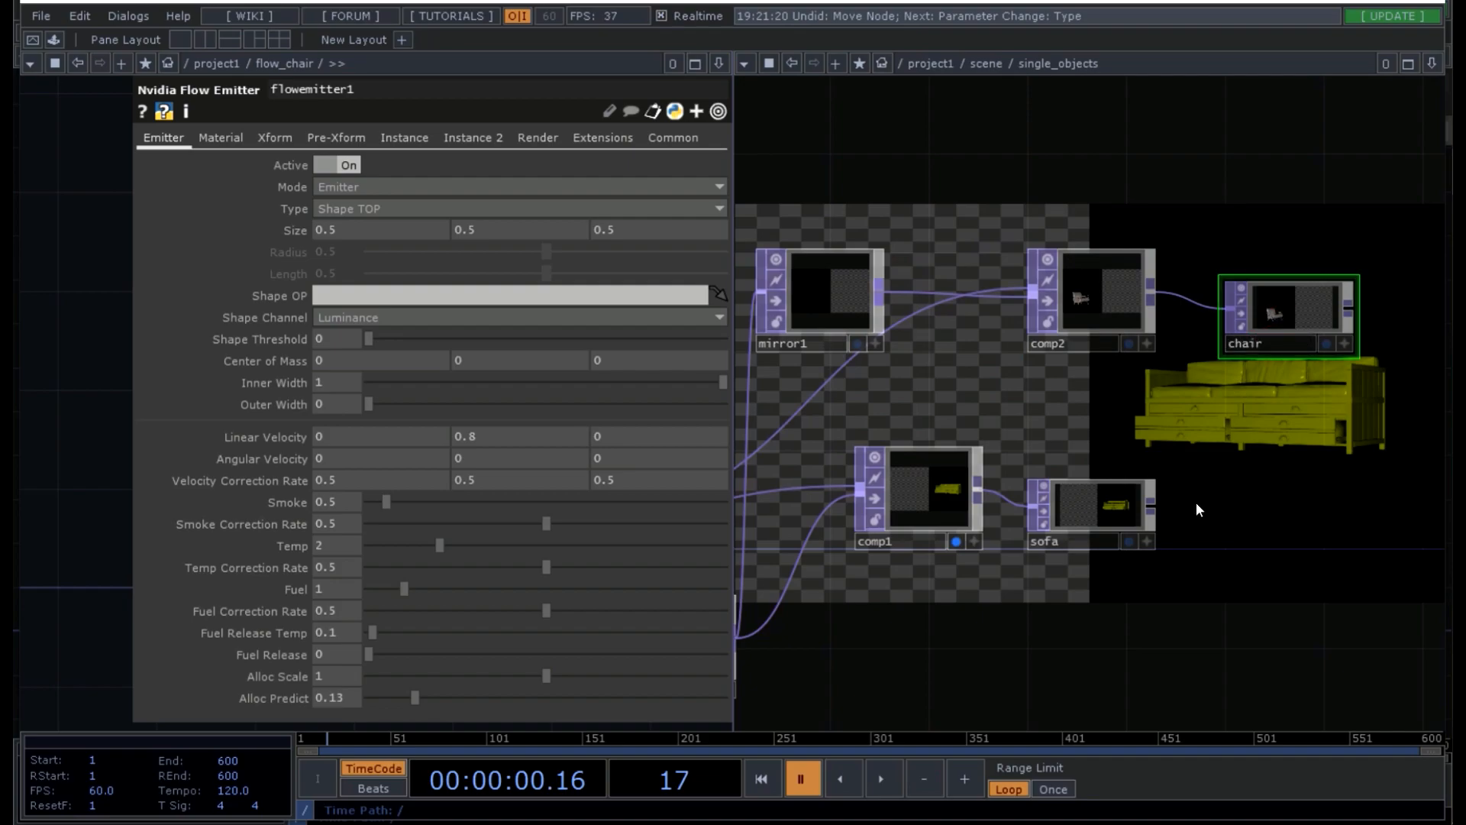
pyautogui.click(957, 540)
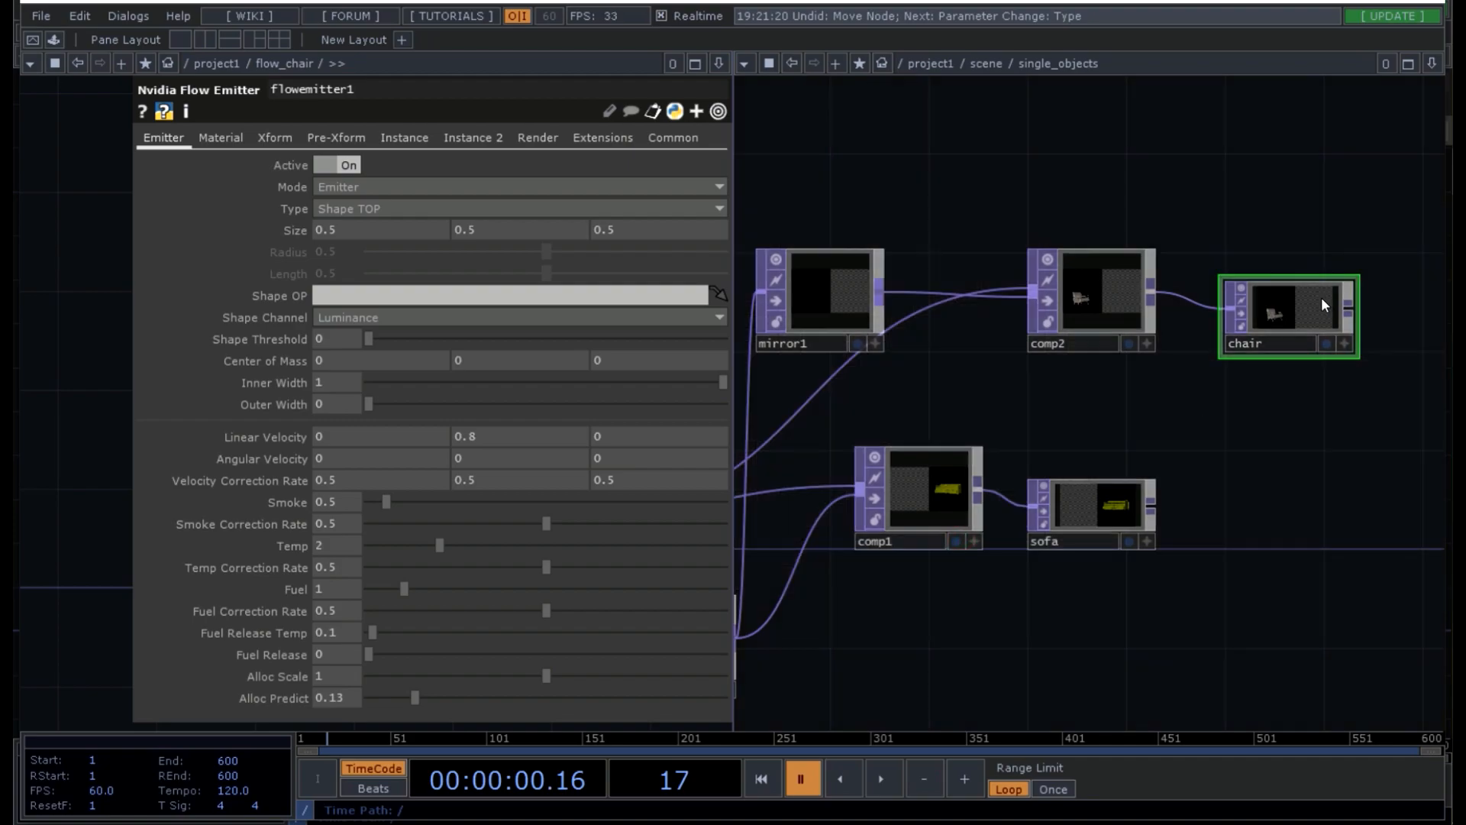
# - Assign the chair null as flowemitter1's Shape OP and set the emitter size to 0.45, 0.8, 0.1
pyautogui.moveTo(1321, 301); pyautogui.dragTo(349, 295)
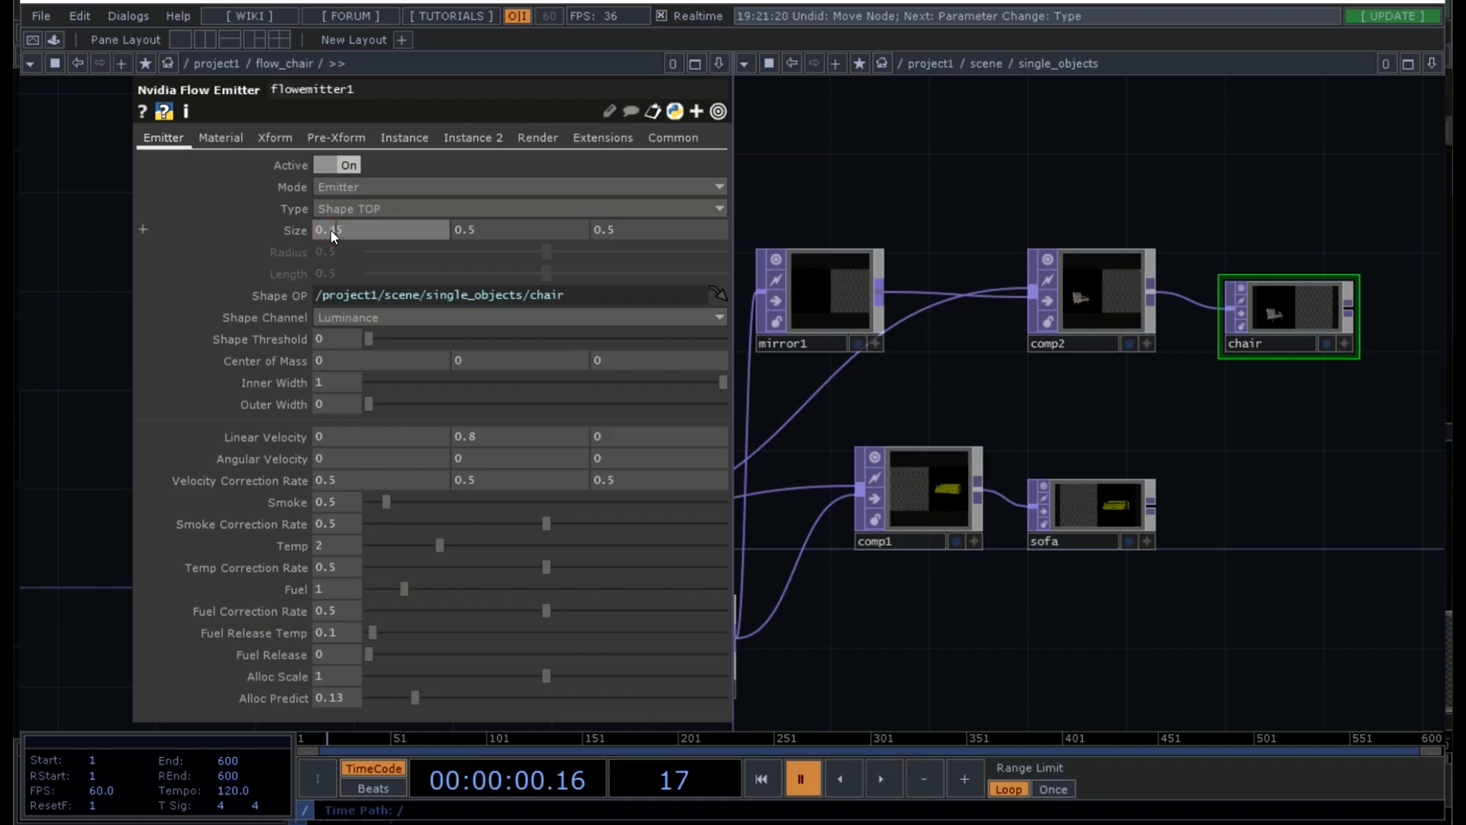
pyautogui.write('8')
pyautogui.click(626, 229)
pyautogui.write('0.1')
pyautogui.press('Return')
# - Resume timeline playback and examine the chair-shaped emission in flow1's output
pyautogui.press('space')
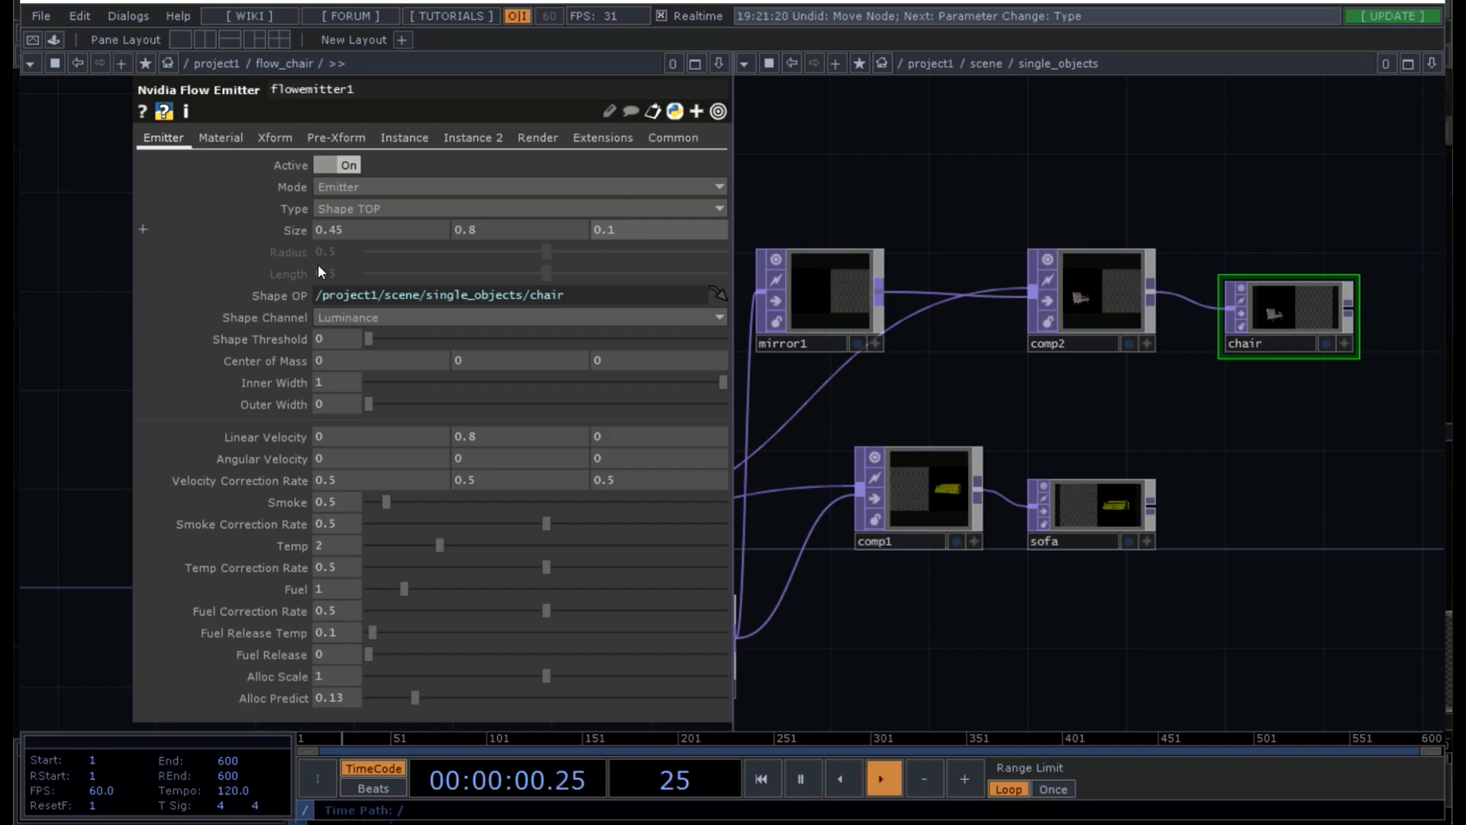
pyautogui.press('p')
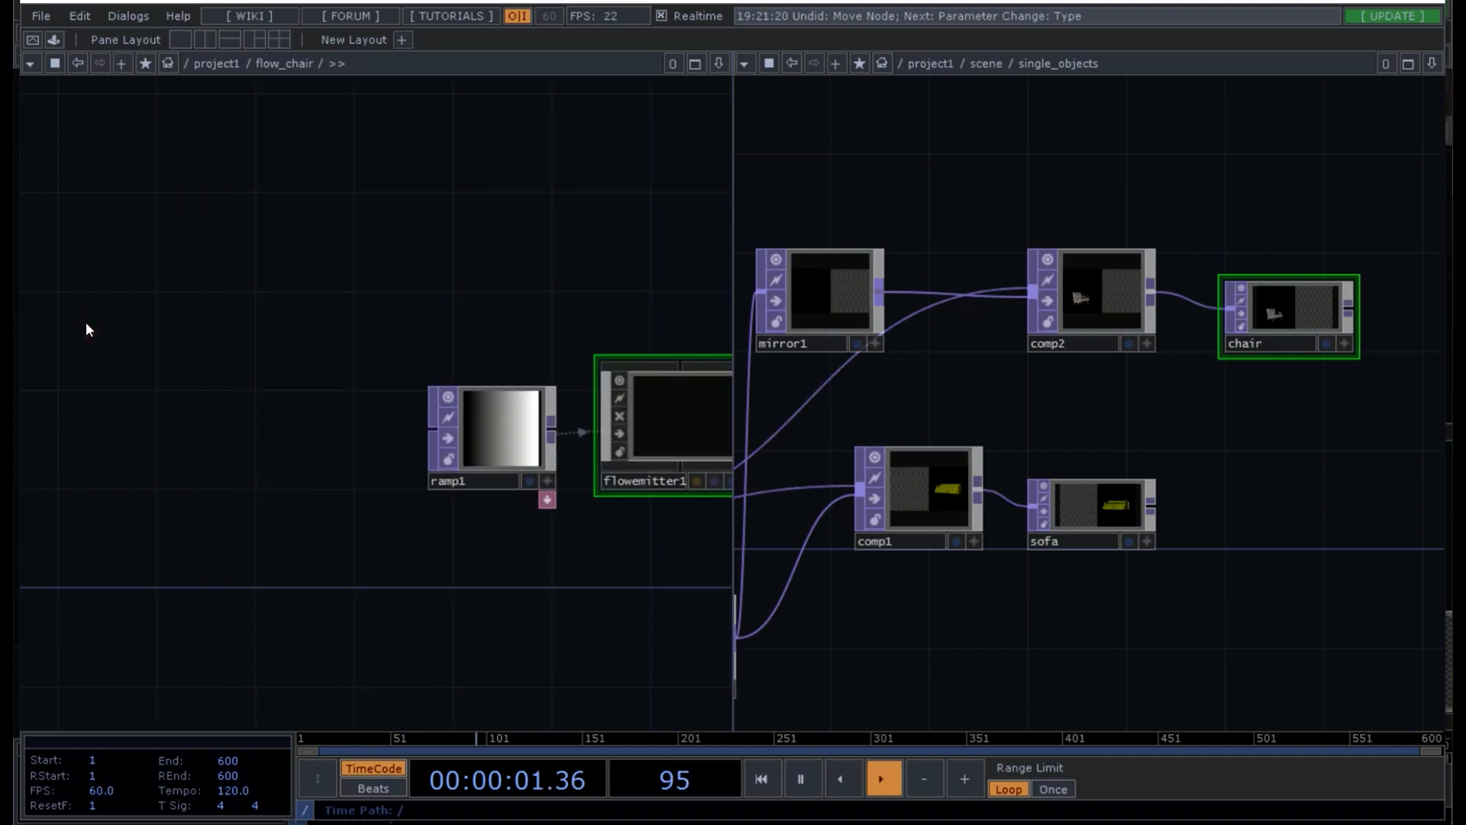
pyautogui.moveTo(621, 587); pyautogui.dragTo(332, 598)
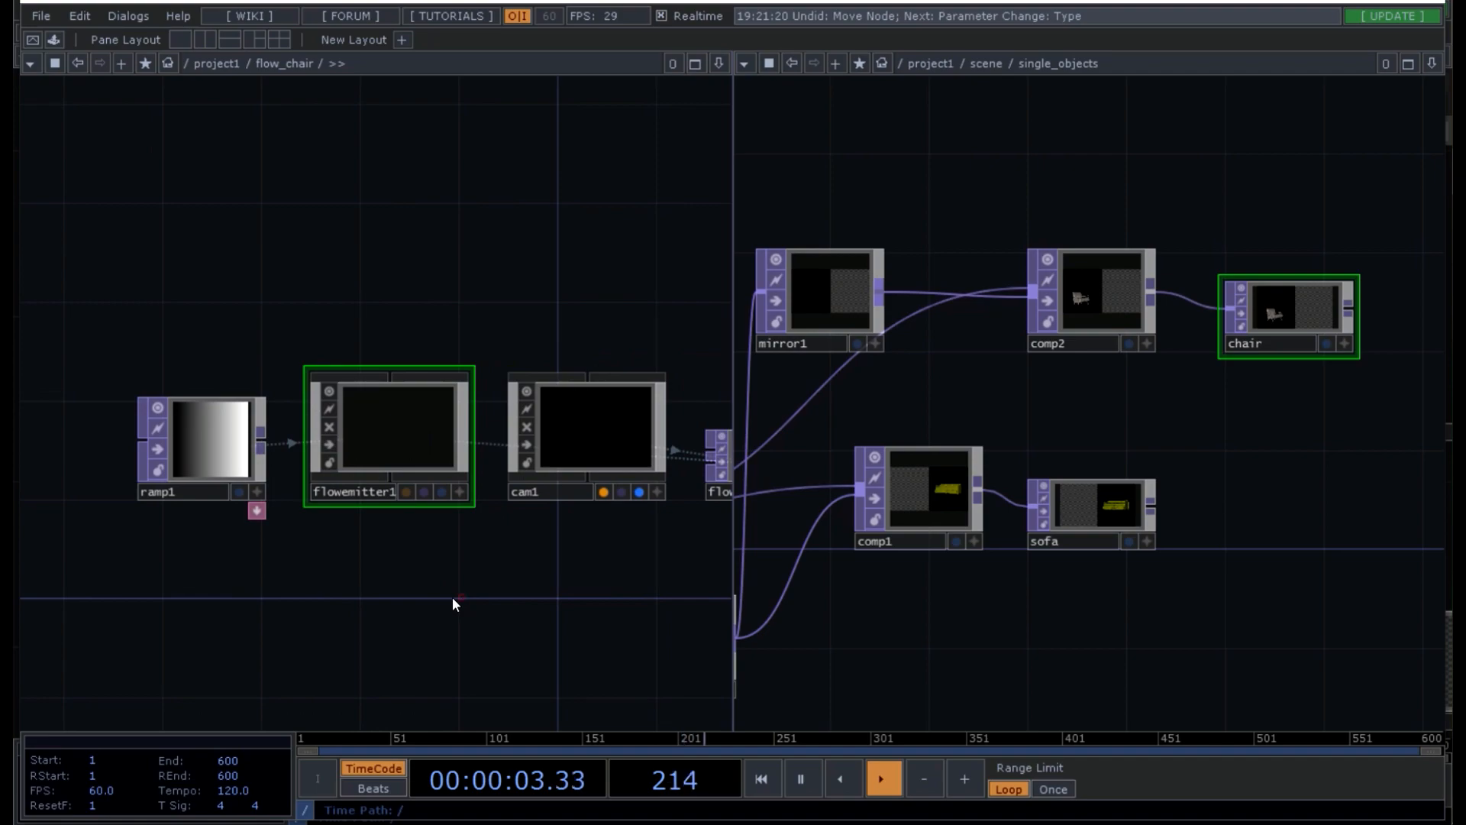
pyautogui.moveTo(462, 597); pyautogui.dragTo(388, 597)
pyautogui.scroll(-3, 388, 597)
pyautogui.moveTo(537, 588); pyautogui.dragTo(468, 607)
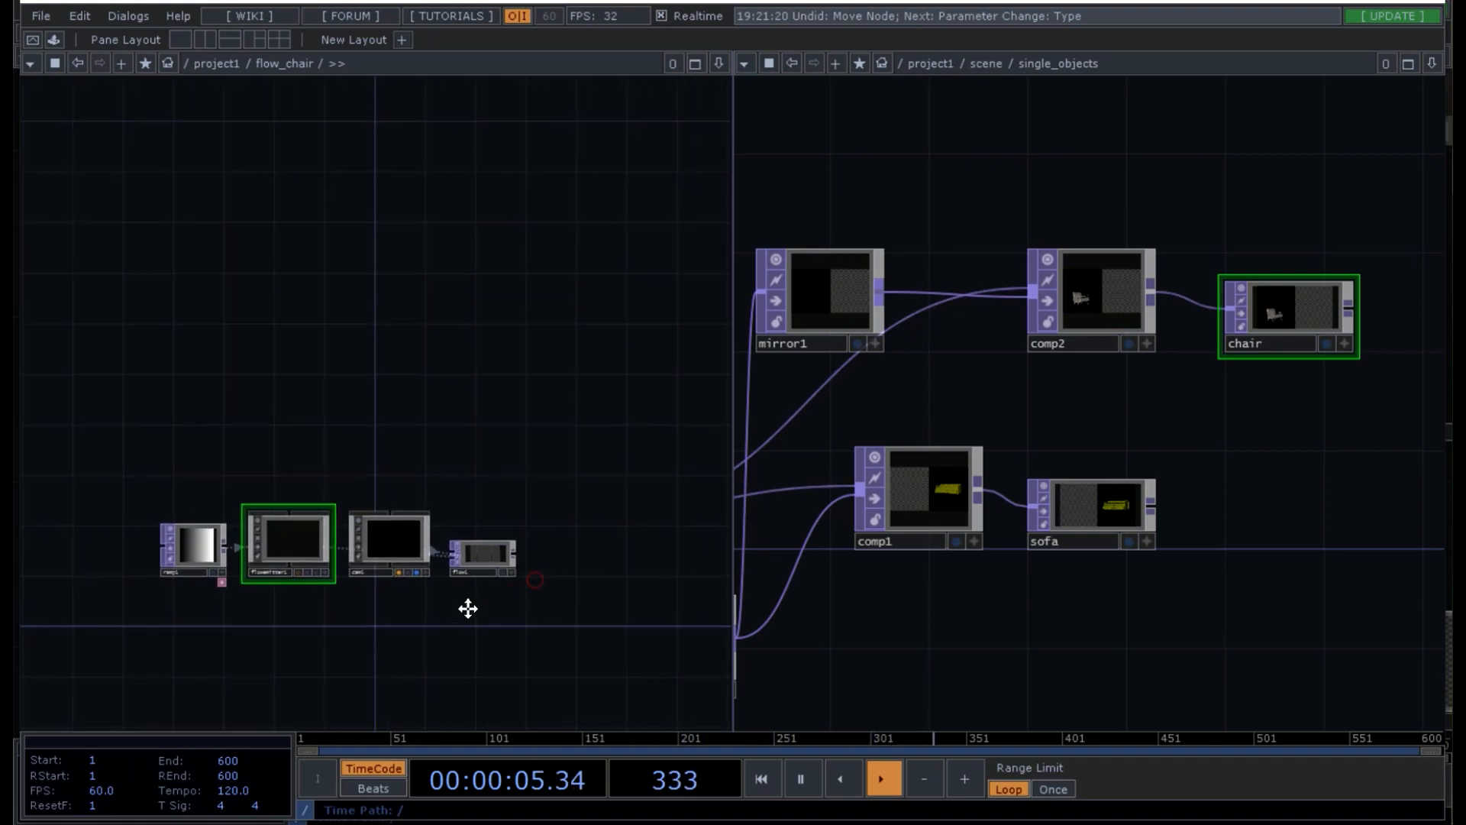
pyautogui.scroll(10, 468, 607)
pyautogui.scroll(2, 468, 607)
pyautogui.moveTo(543, 454); pyautogui.dragTo(524, 612)
pyautogui.scroll(-3, 527, 566)
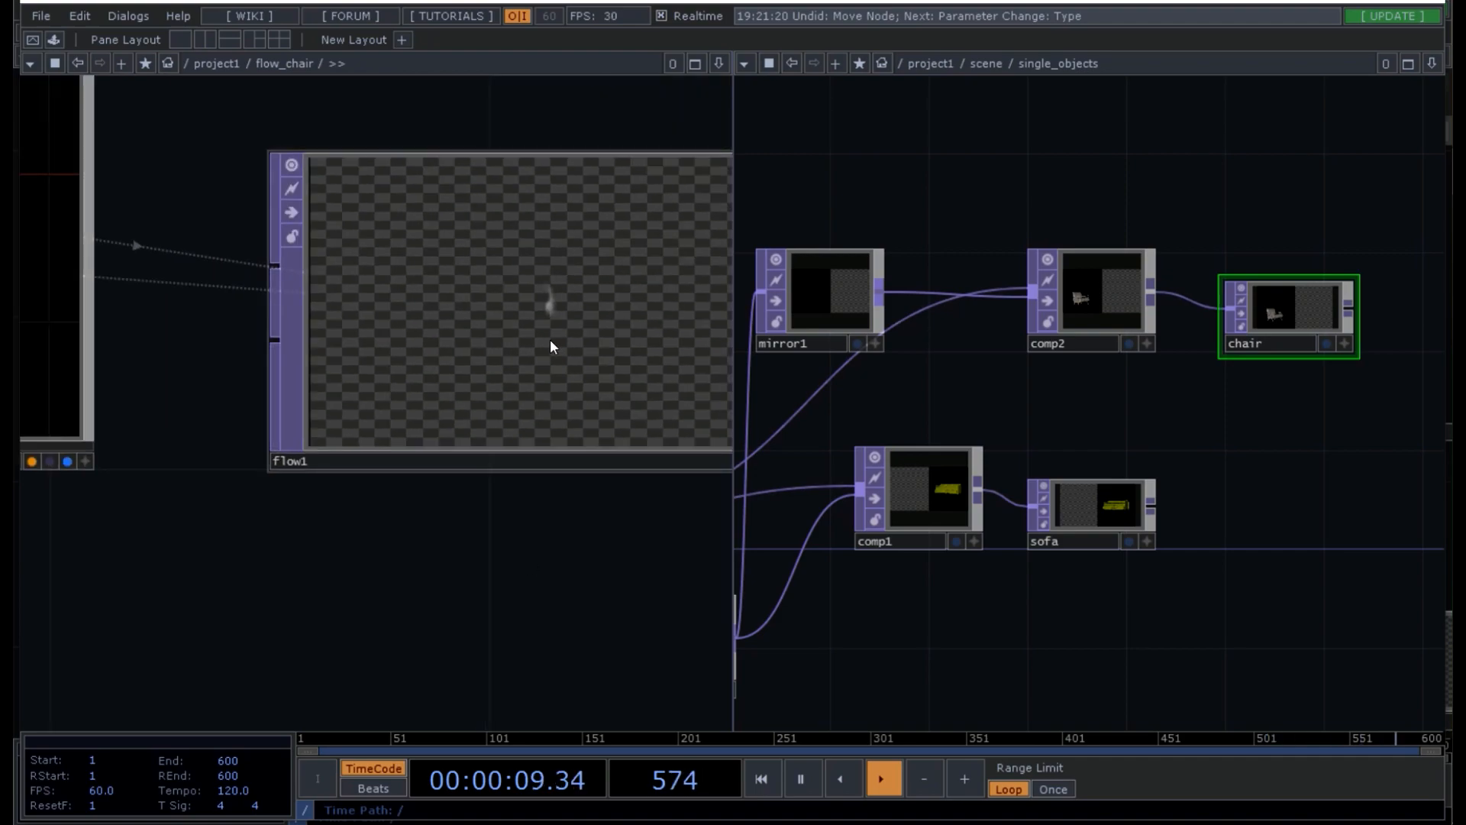
# - Set the translate of cam1 in the flow_chair network to 0.16, 0.3, 1.6
pyautogui.moveTo(373, 544); pyautogui.dragTo(553, 593)
pyautogui.scroll(-2, 553, 593)
pyautogui.moveTo(392, 631); pyautogui.dragTo(589, 606)
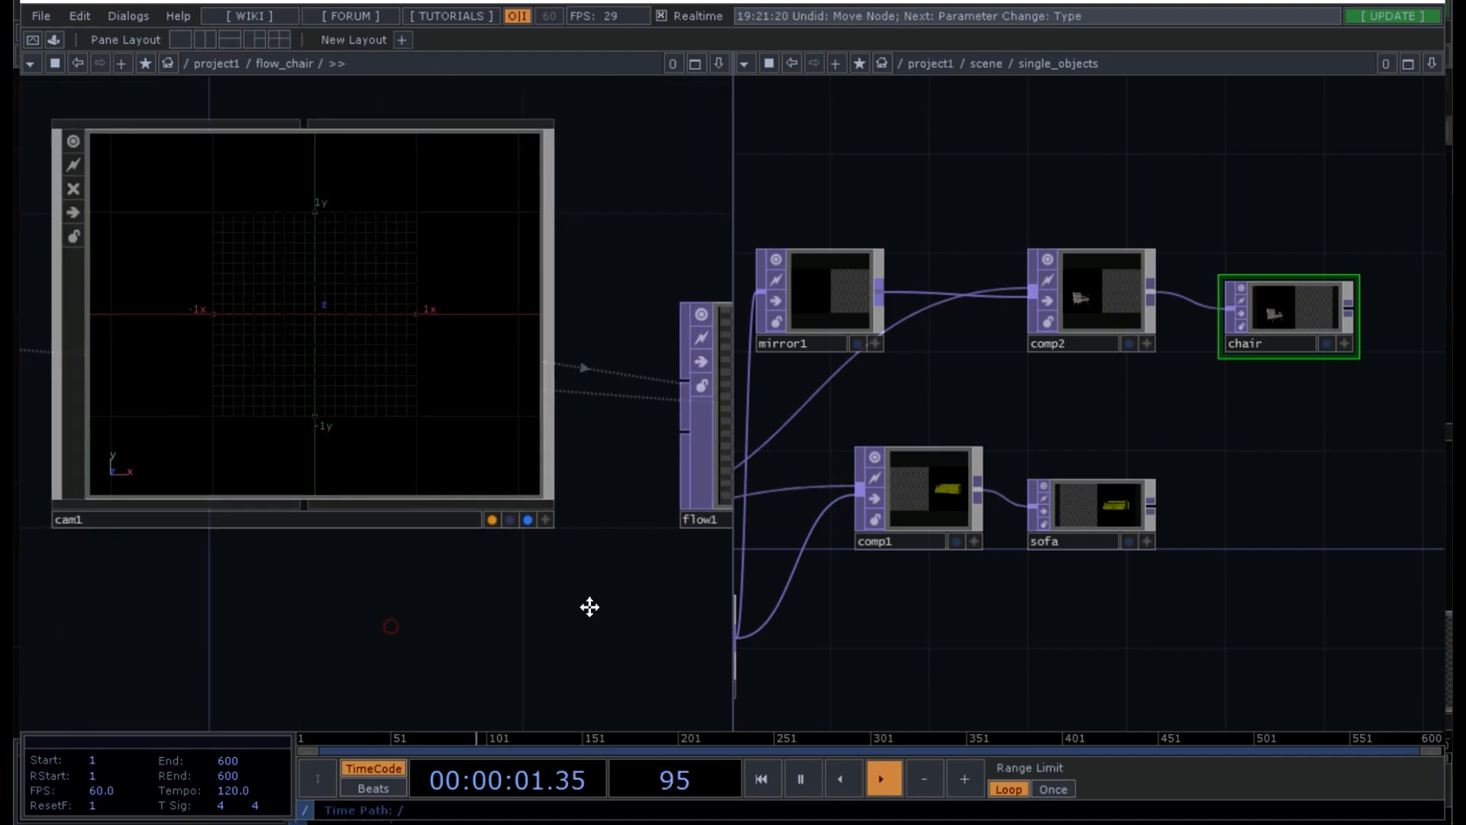
pyautogui.scroll(-2, 589, 605)
pyautogui.click(401, 434)
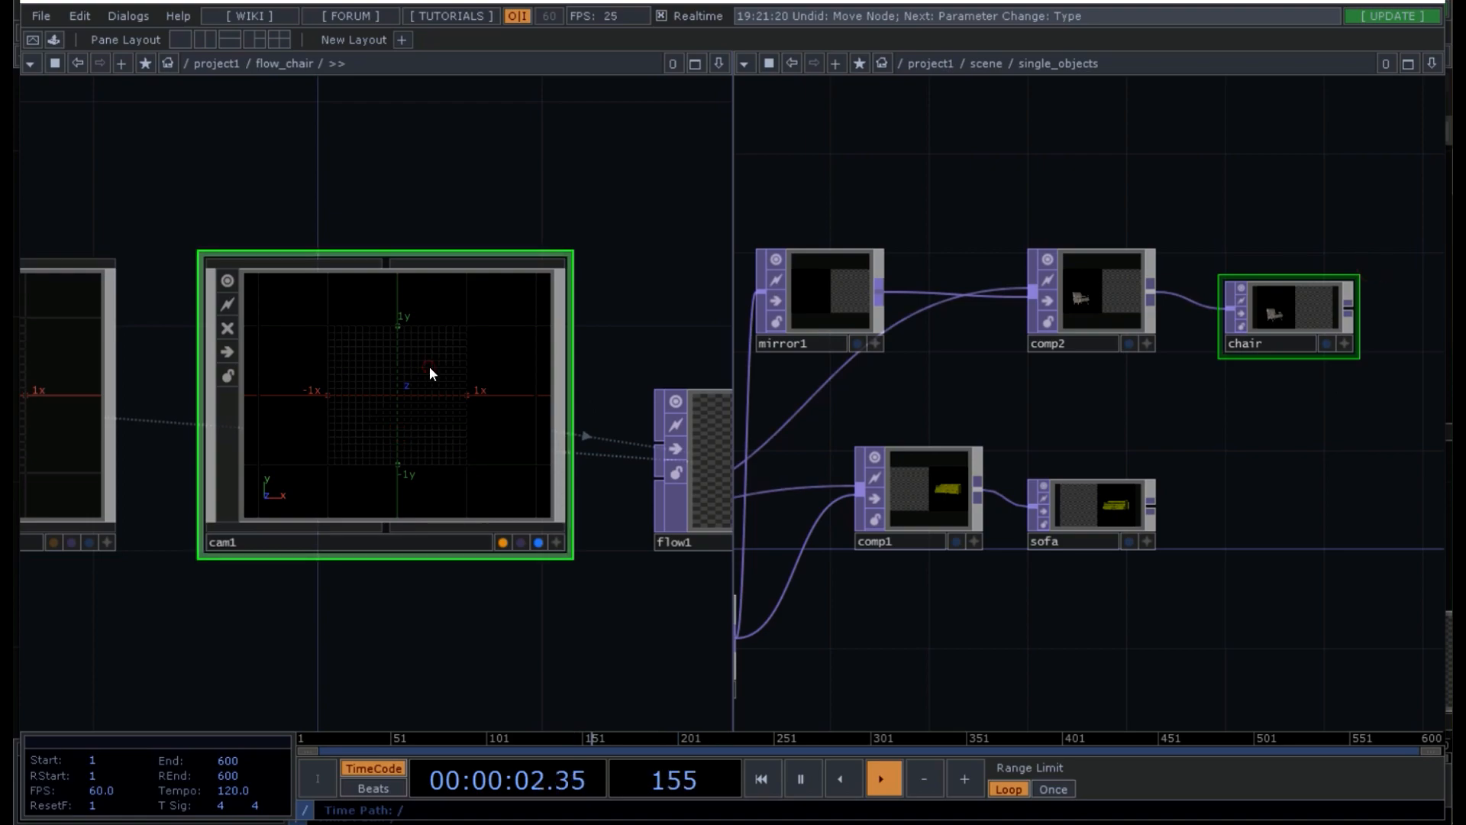
pyautogui.press('p')
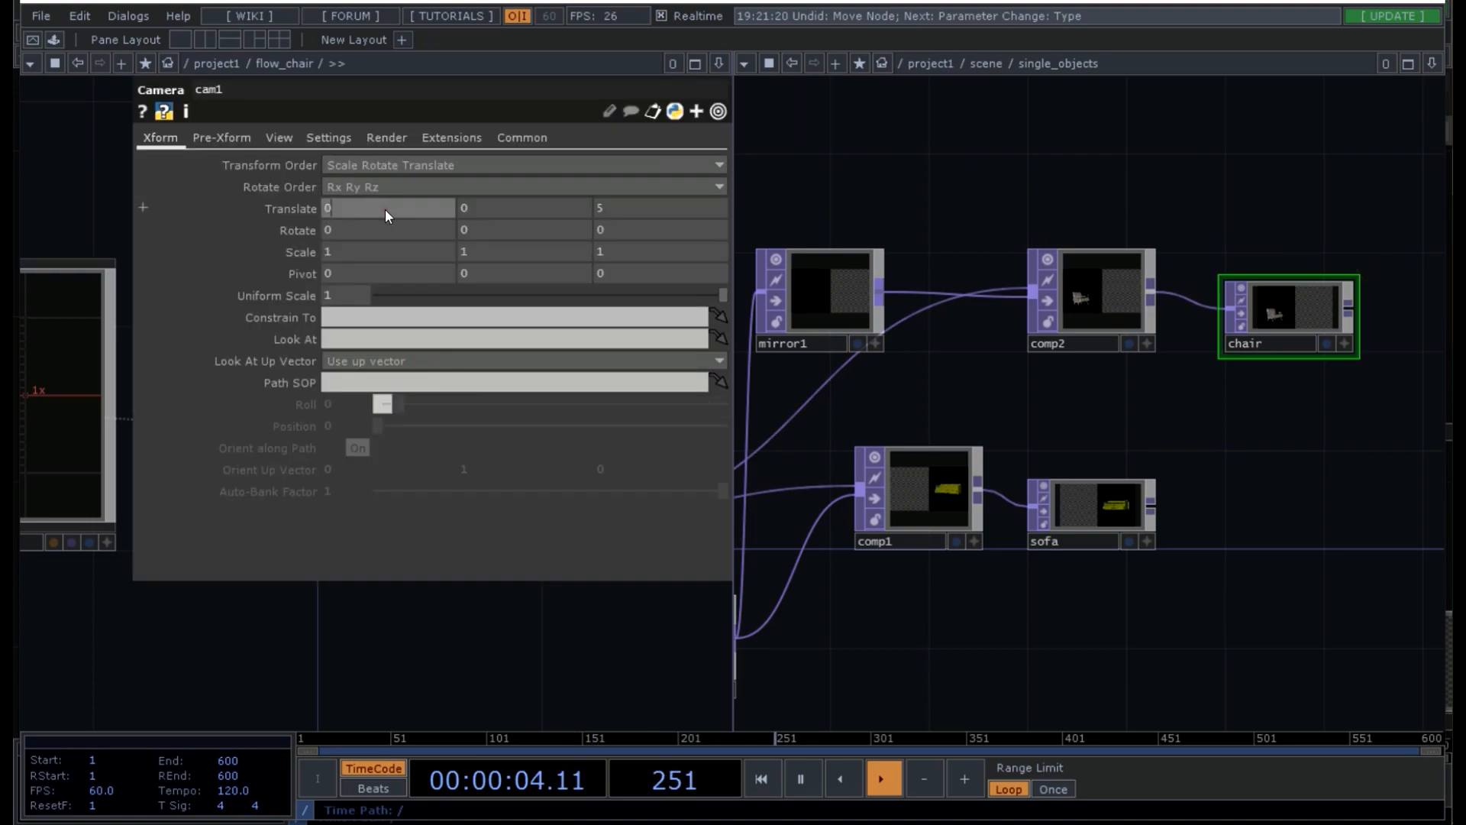
pyautogui.write('0.16')
pyautogui.press('Tab')
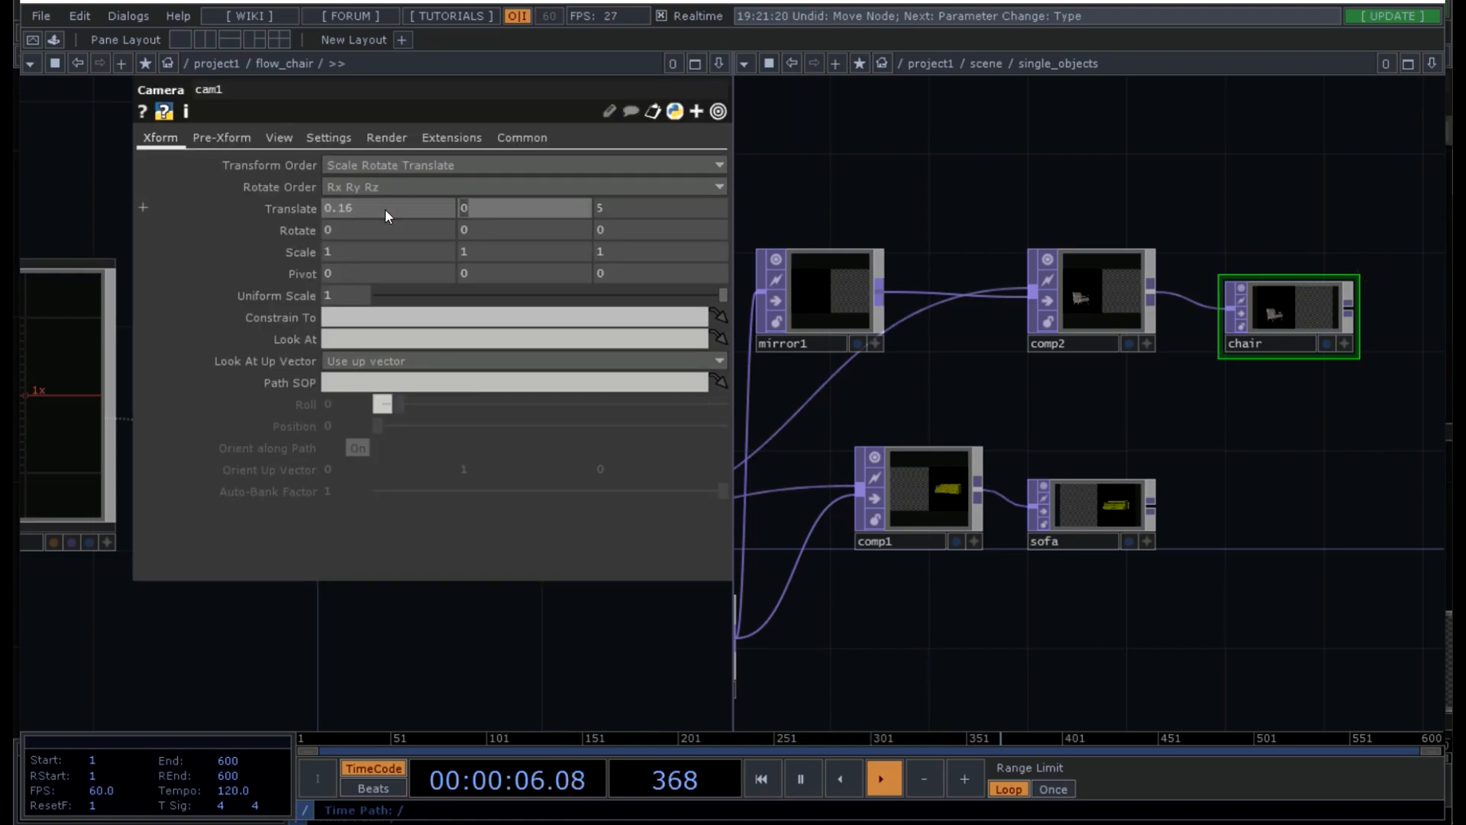
pyautogui.write('.')
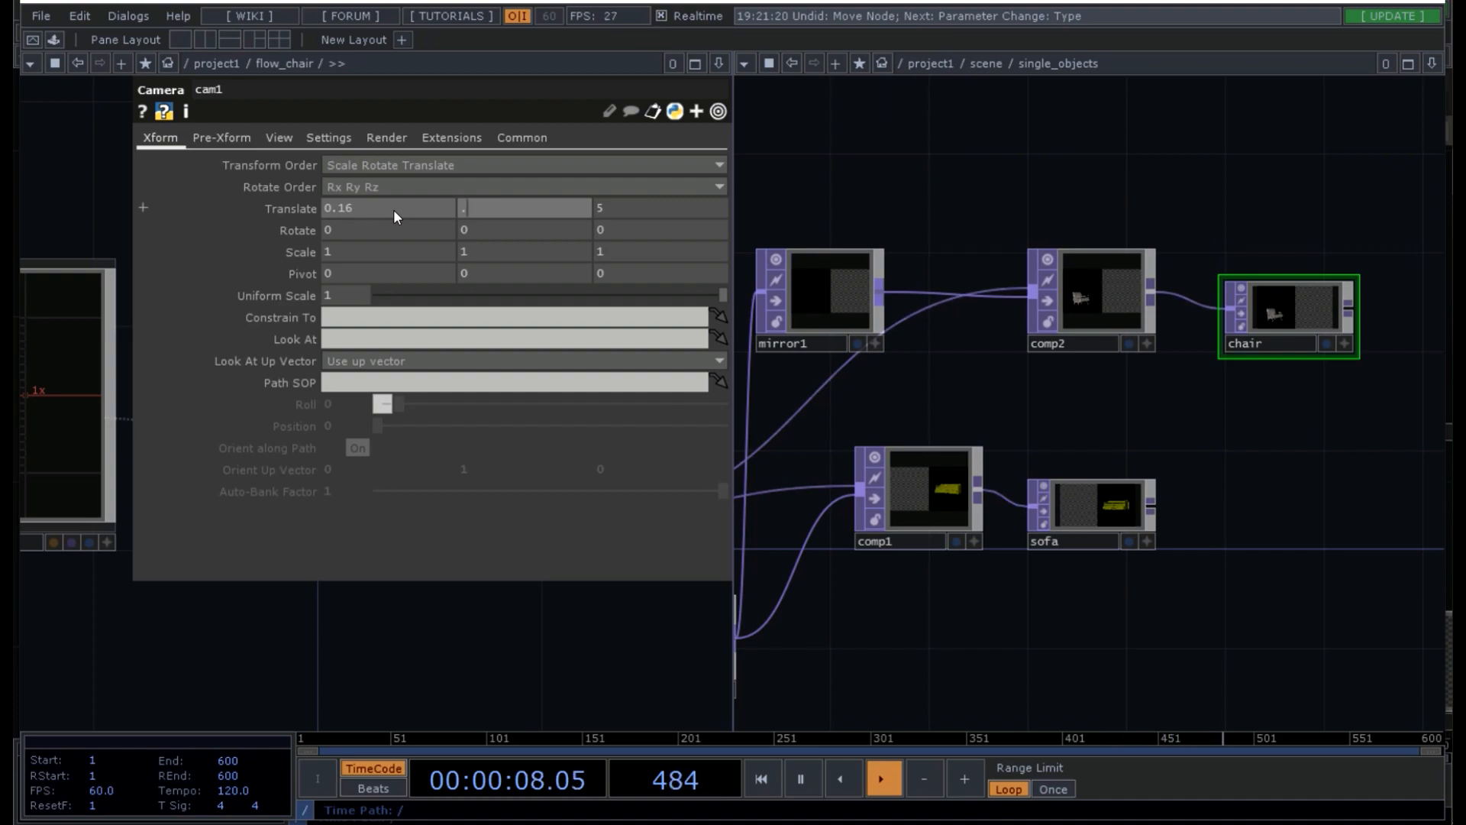
pyautogui.write('3')
pyautogui.press('Tab')
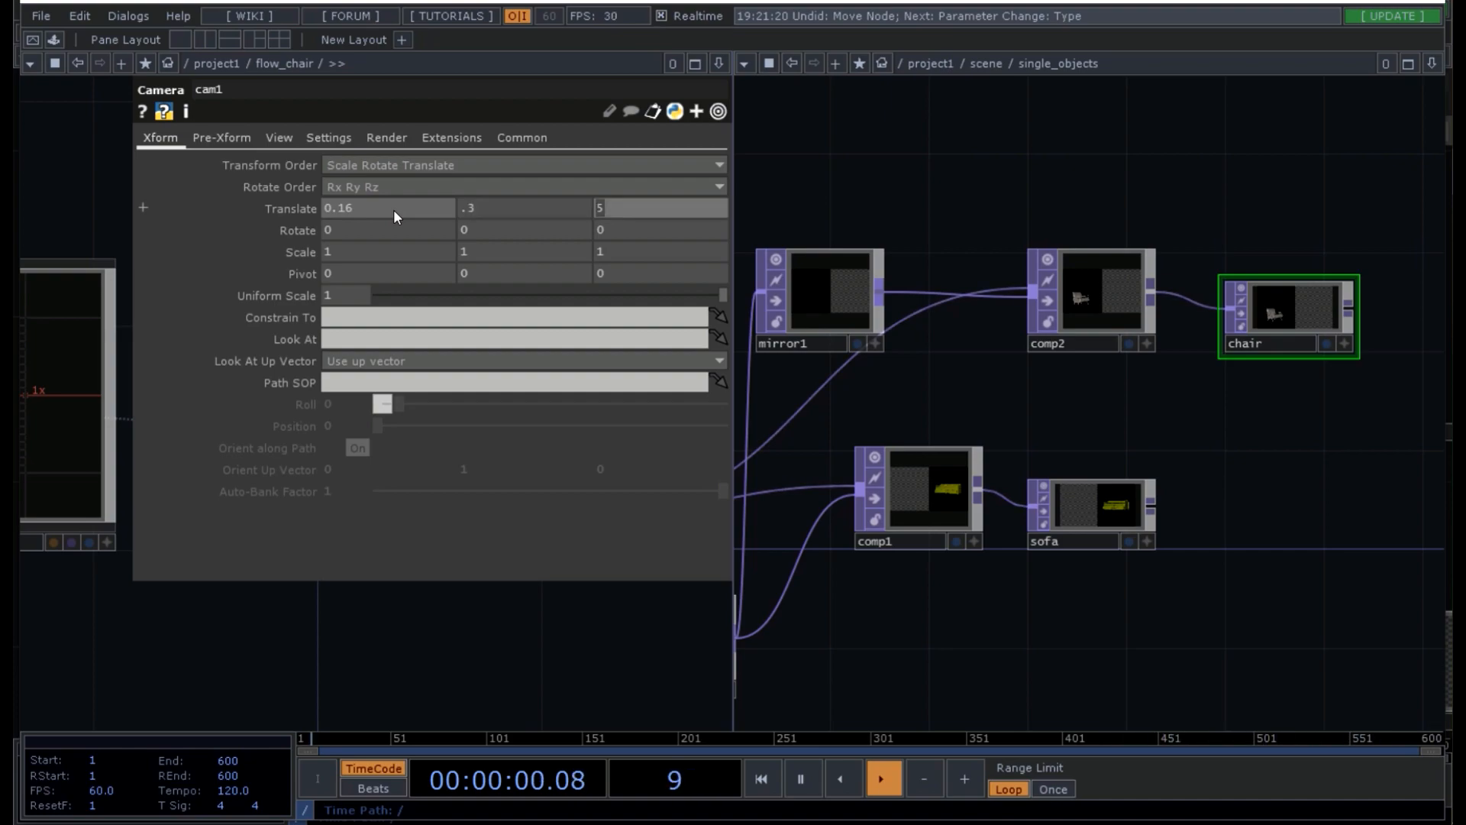
pyautogui.write('1.6')
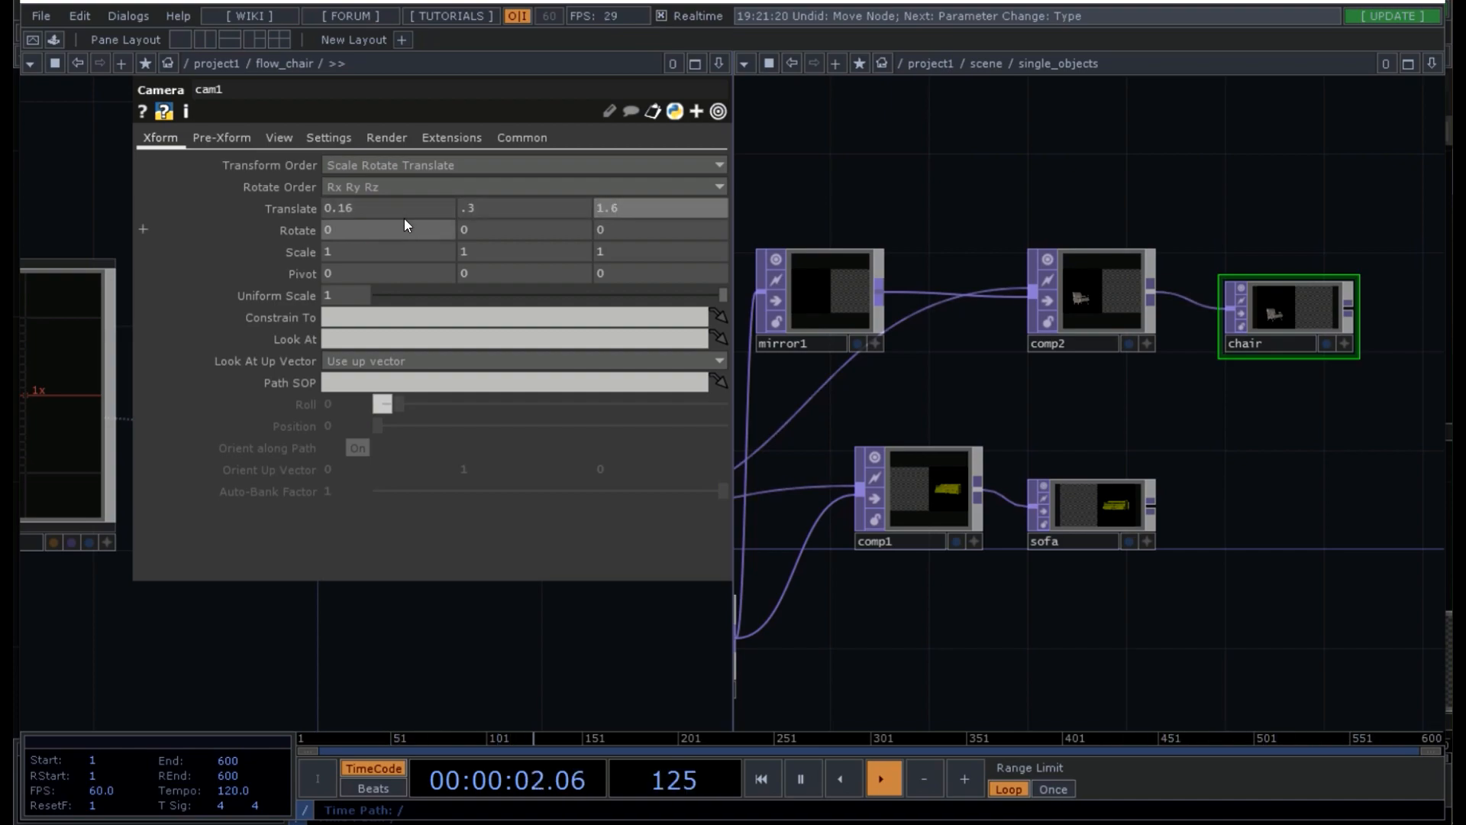
# - Set cam1's Z translate to 1.5 and check the chair-shaped emission in flow1's output
pyautogui.click(681, 206)
pyautogui.press('BackSpace')
pyautogui.write('5')
pyautogui.click(471, 209)
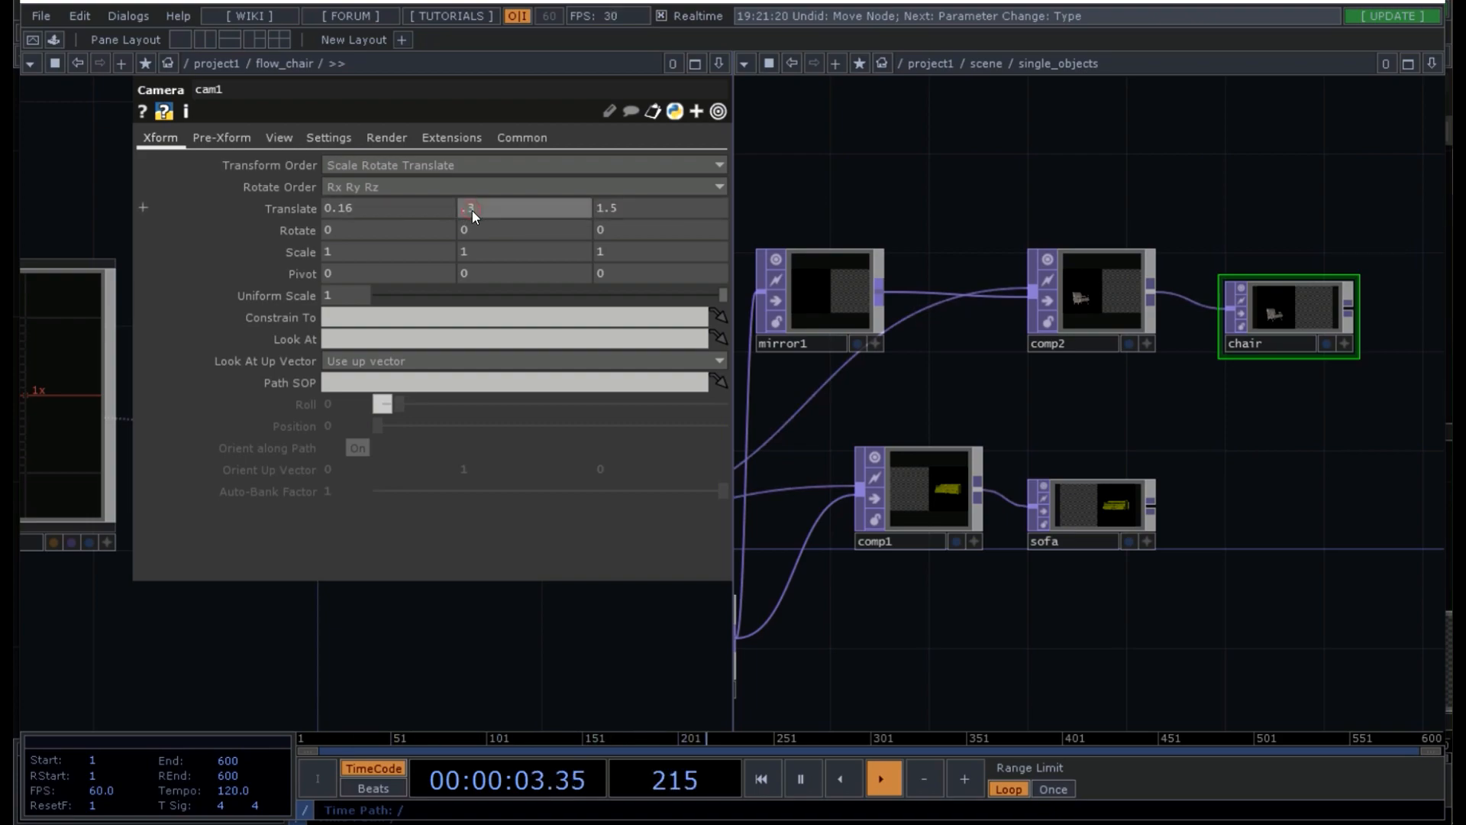
pyautogui.click(437, 649)
pyautogui.press('p')
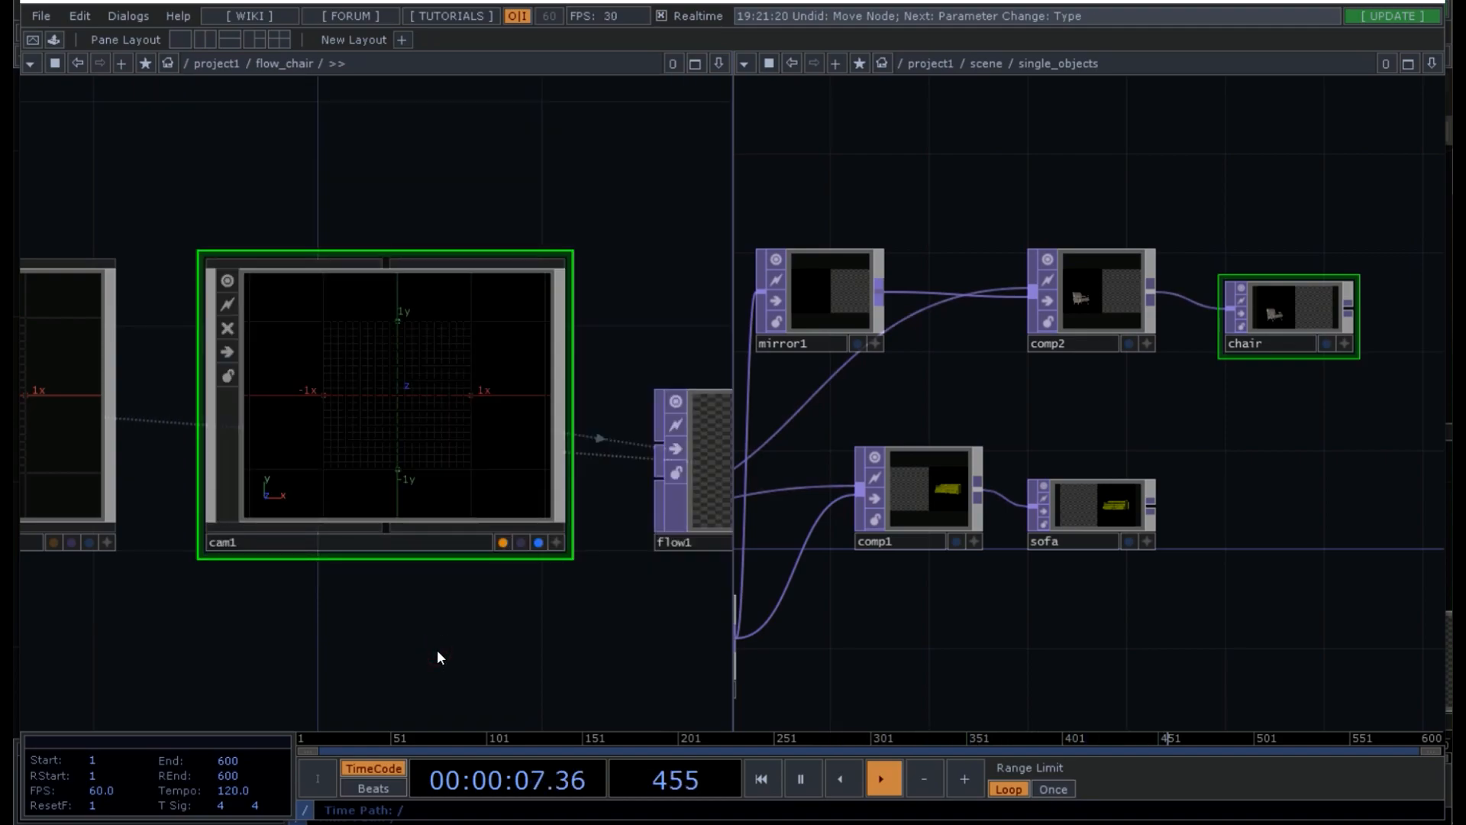
pyautogui.scroll(-3, 437, 649)
pyautogui.moveTo(584, 631); pyautogui.dragTo(488, 632)
pyautogui.scroll(5, 593, 531)
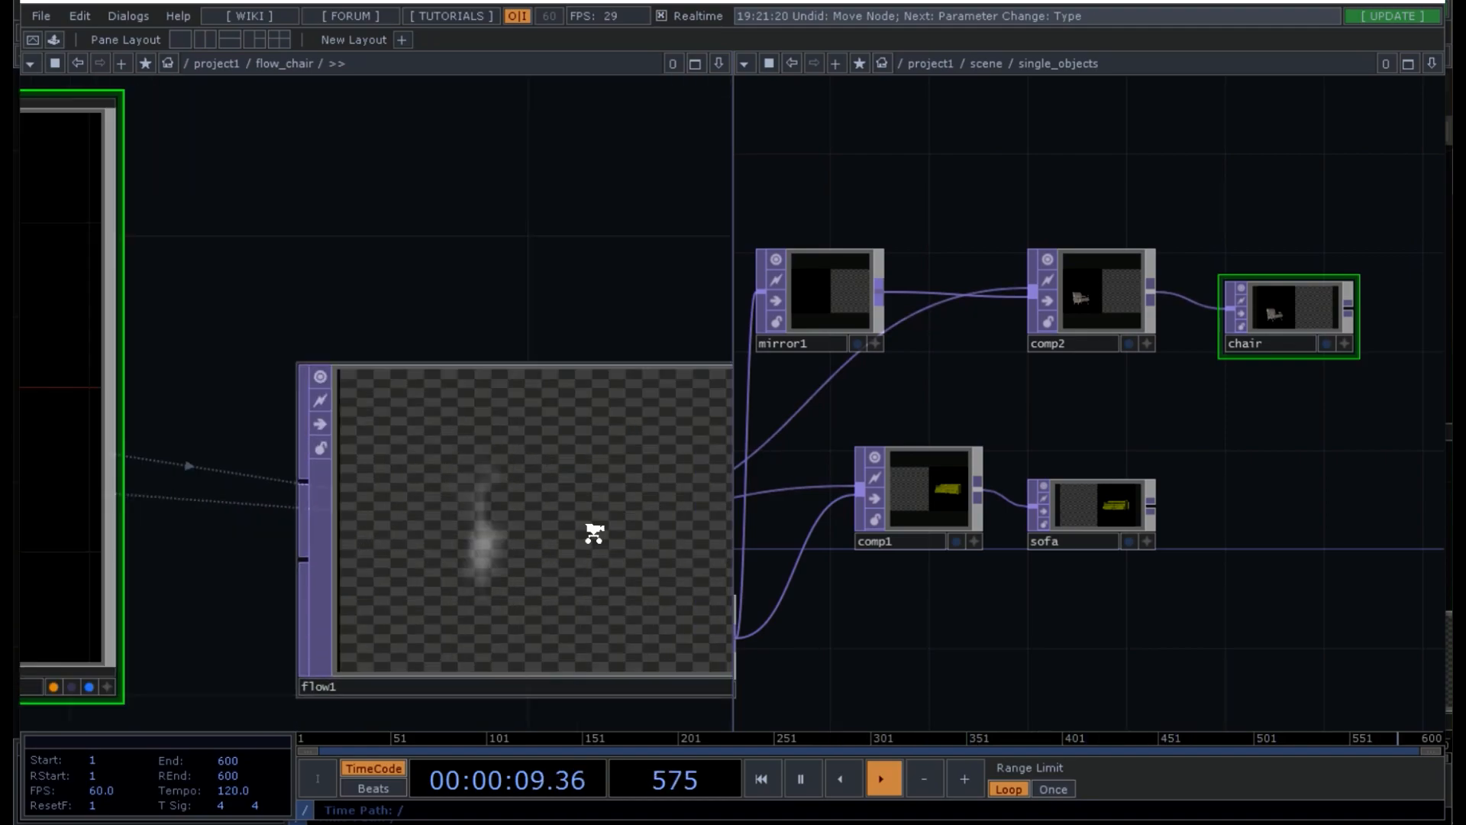
pyautogui.scroll(-5, 593, 531)
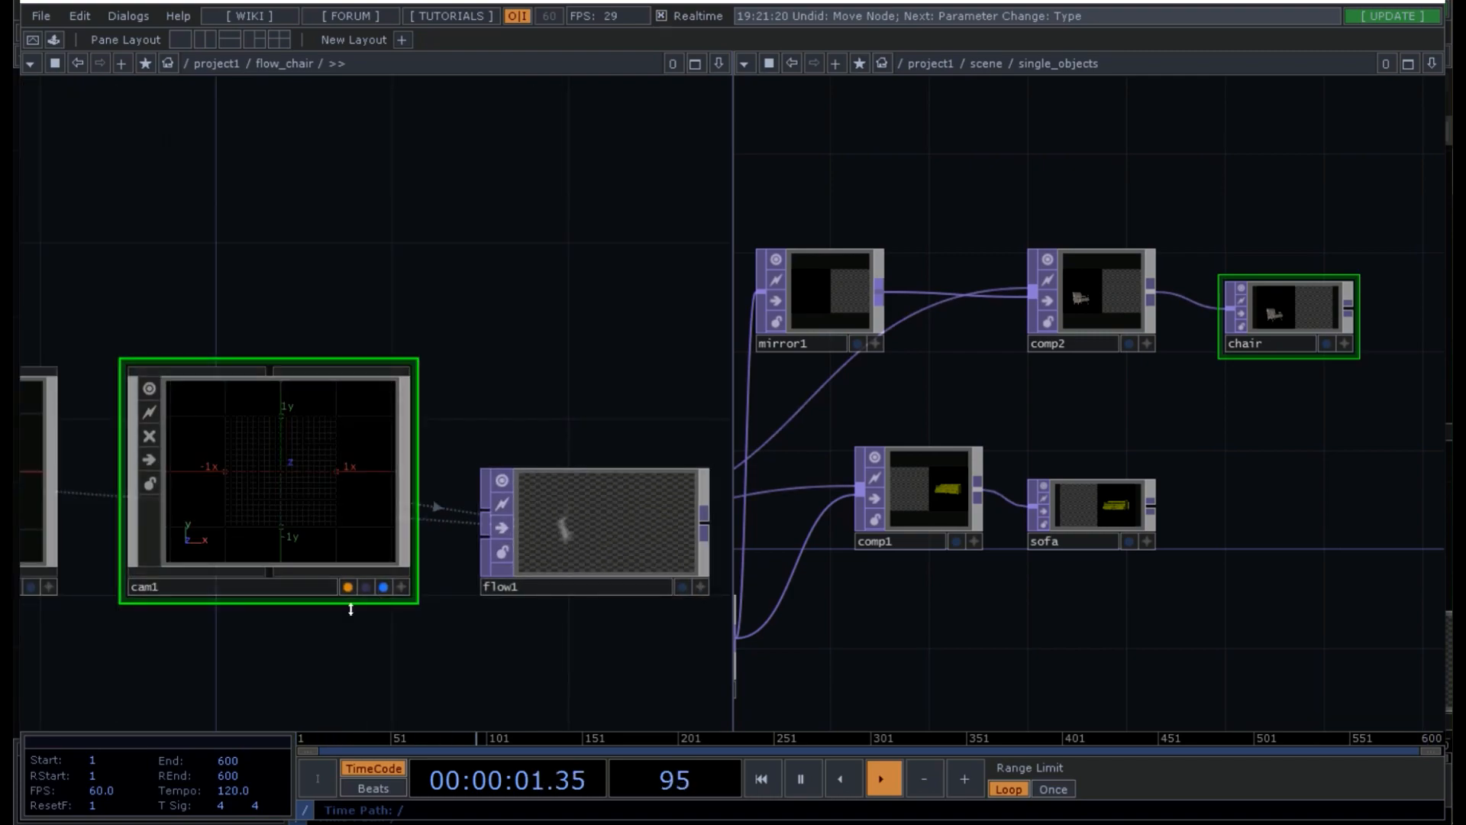
# - Change the white end key of ramp1 to fully saturated red with a saturation of 1
pyautogui.scroll(-3, 336, 659)
pyautogui.moveTo(322, 362); pyautogui.dragTo(665, 260)
pyautogui.click(156, 466)
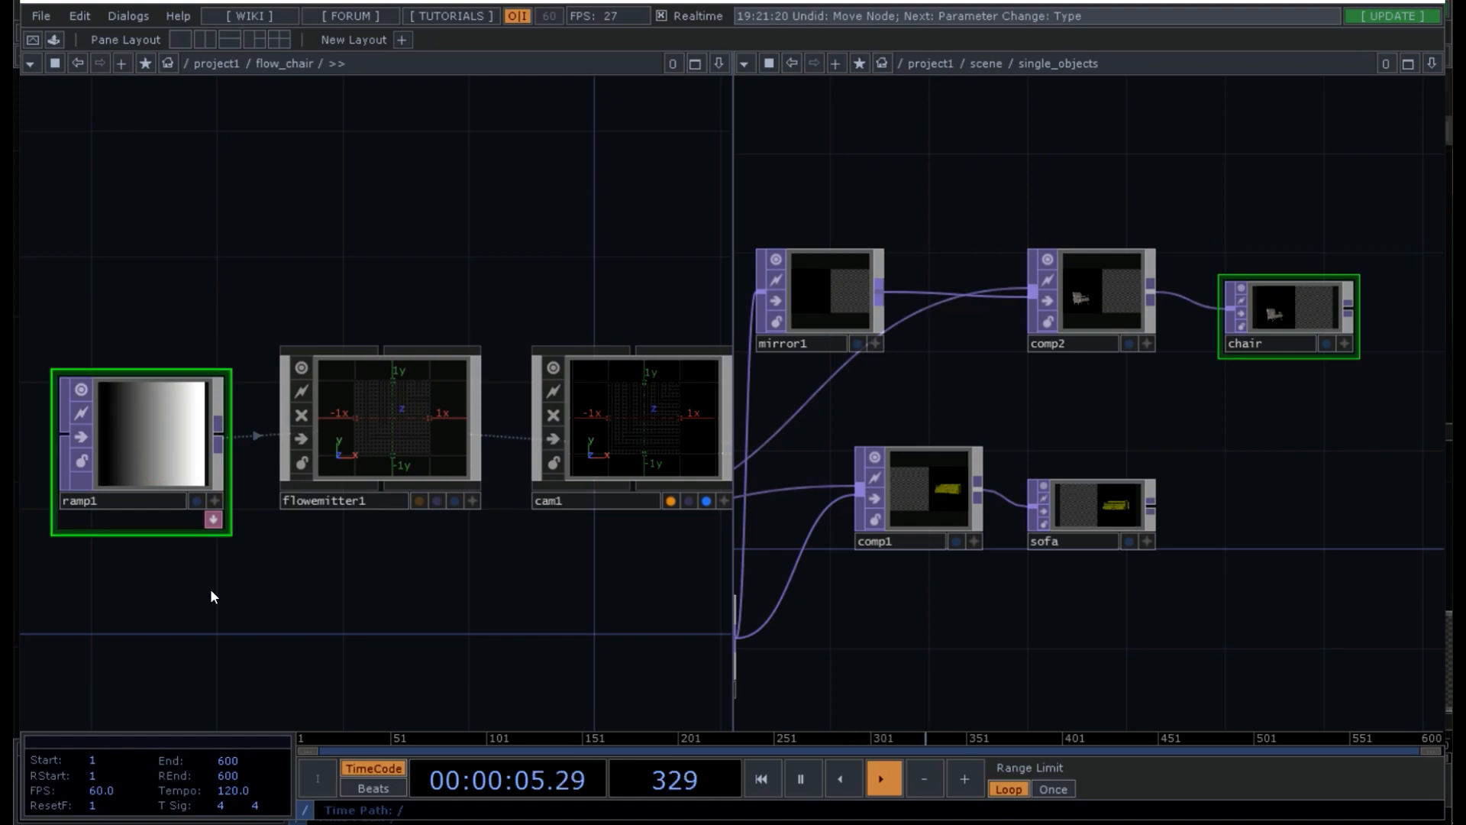
pyautogui.press('p')
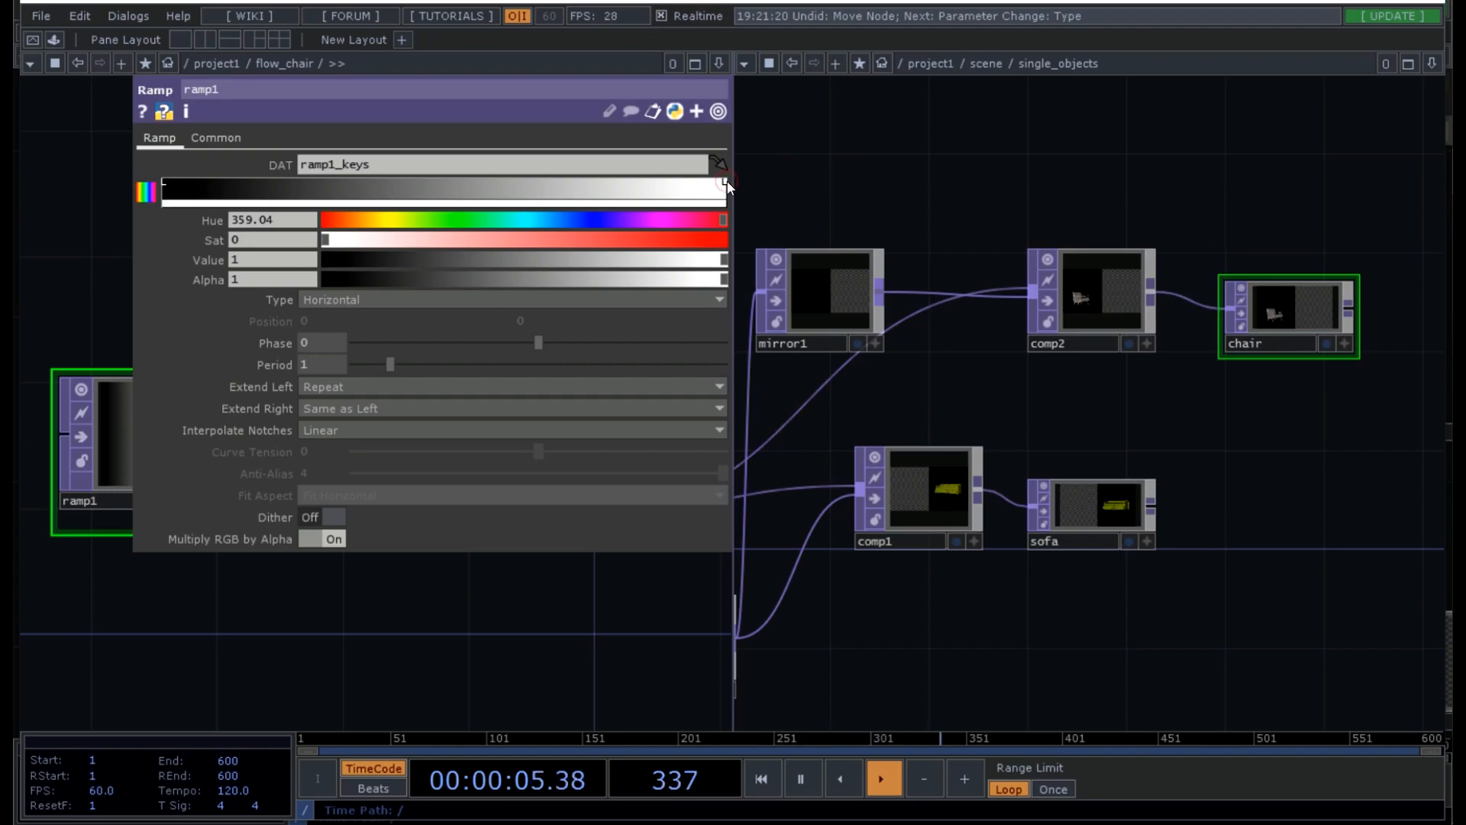
pyautogui.moveTo(329, 239); pyautogui.dragTo(775, 248)
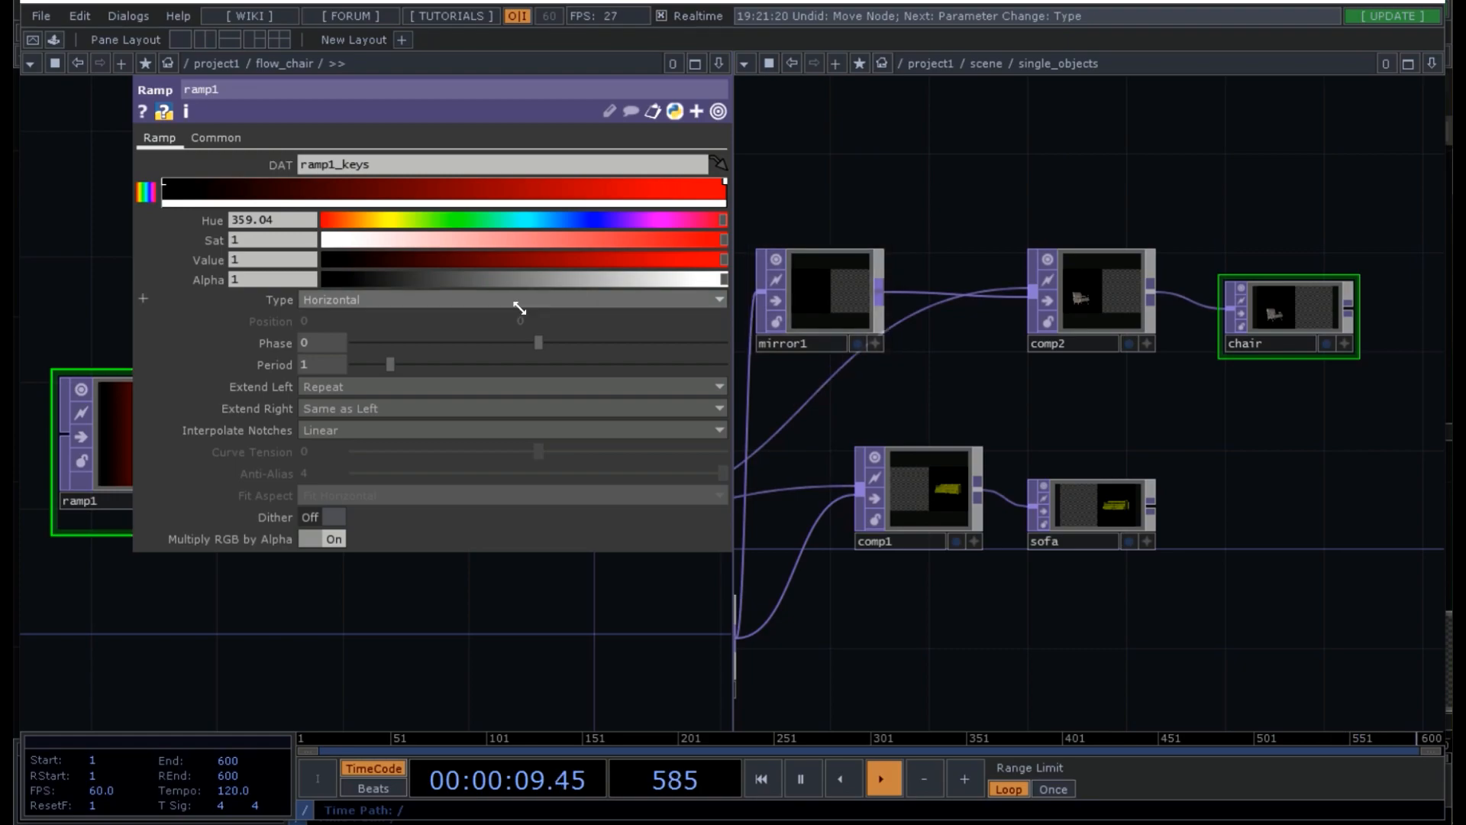
# - Add a key about 36% along ramp1's gradient and set its value to 0 for black
pyautogui.click(167, 190)
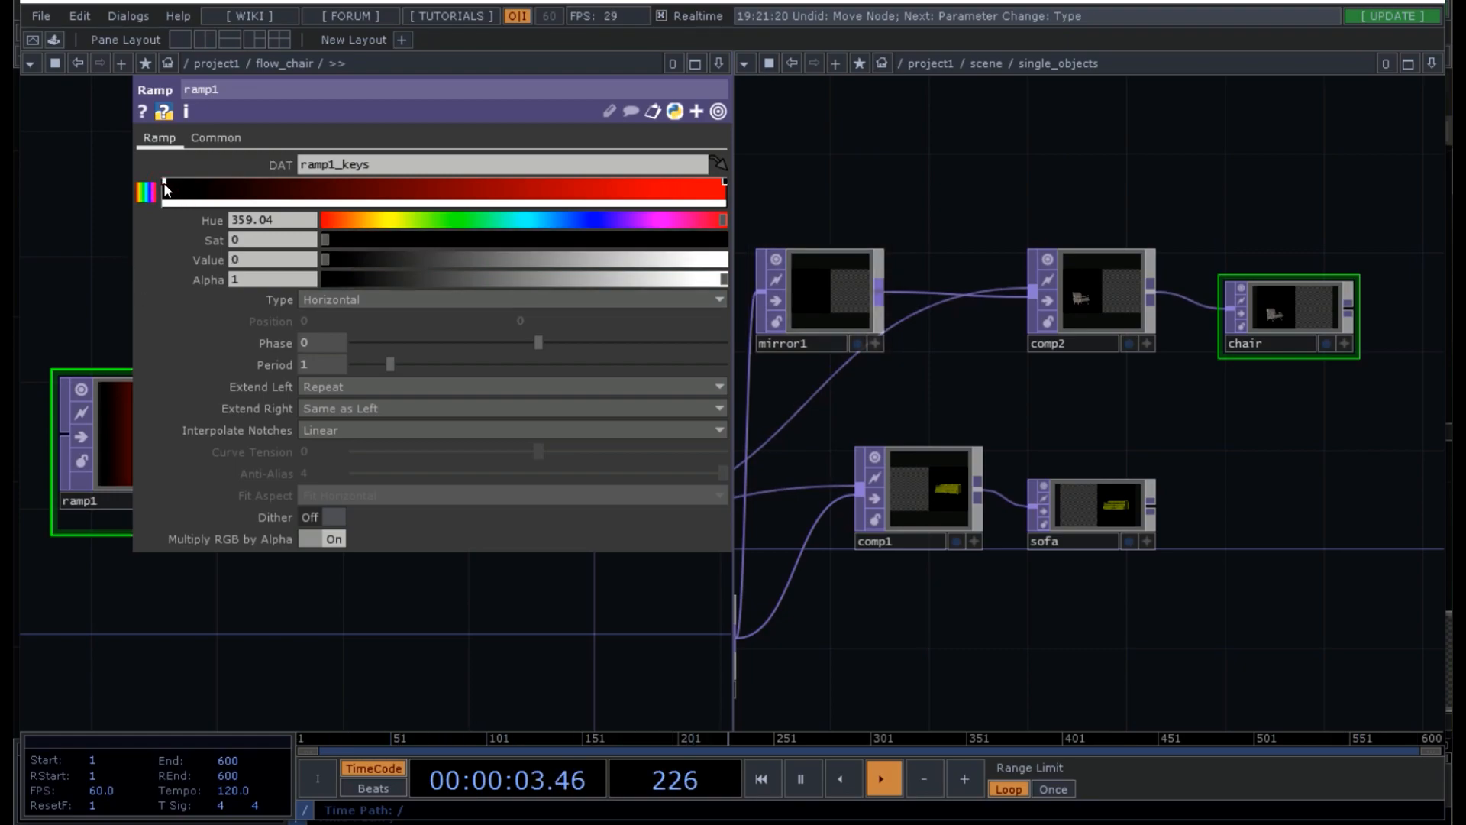
pyautogui.click(364, 187)
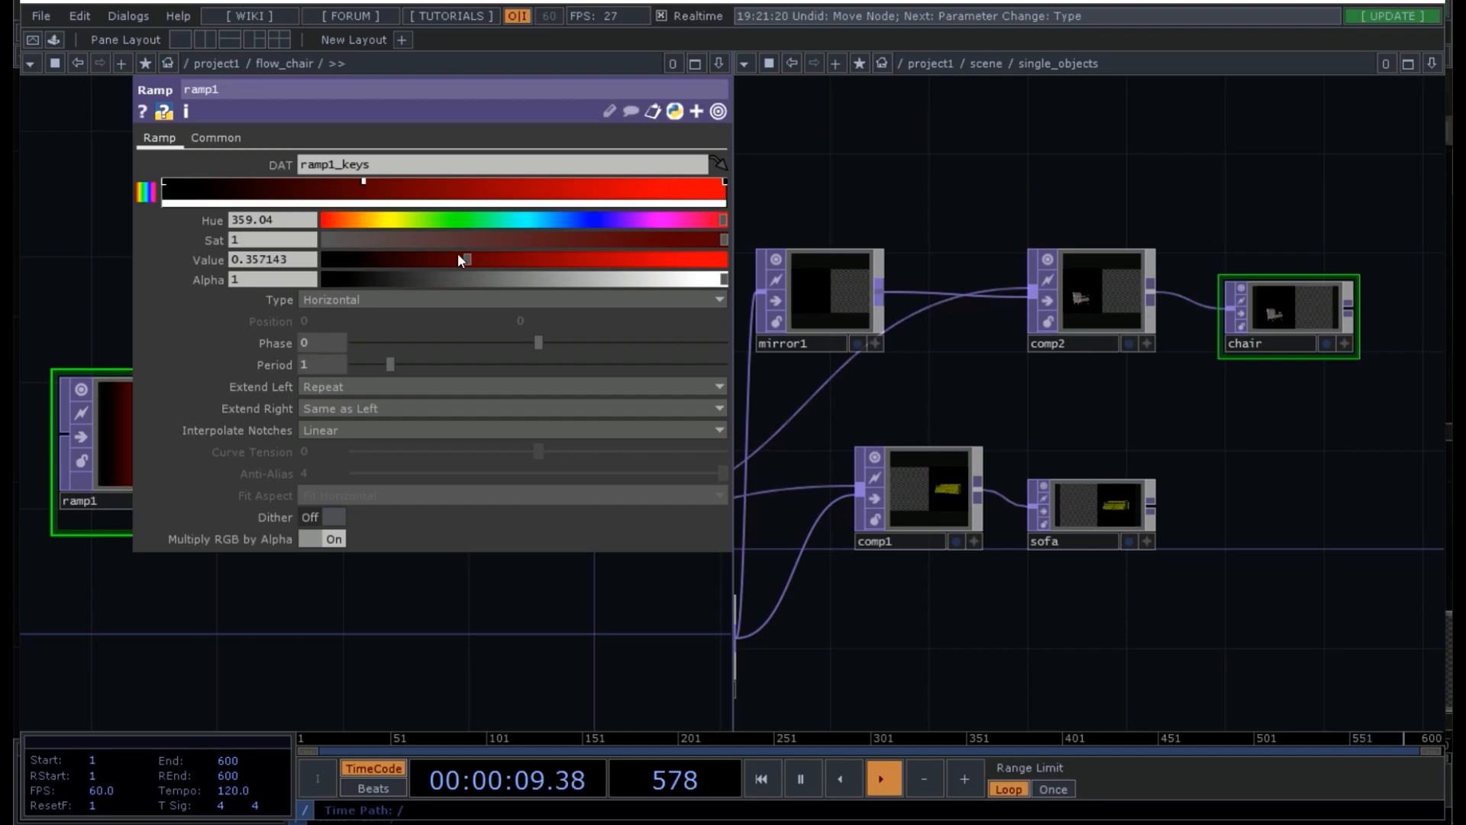
pyautogui.moveTo(466, 259); pyautogui.dragTo(303, 240)
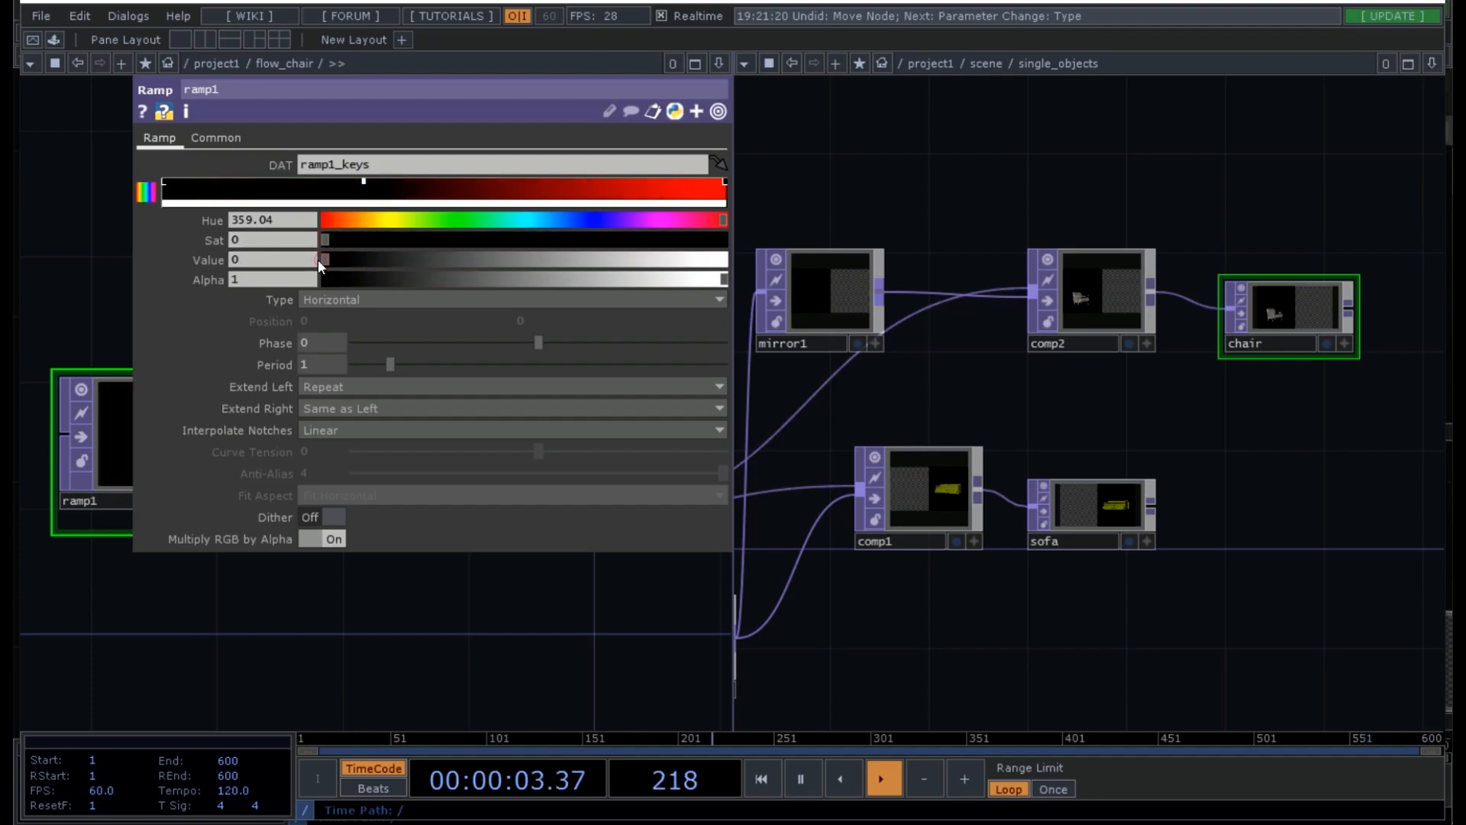
# - Add a key near the red end of ramp1, at about 94%, and make it yellow with hue 60 and value 1
pyautogui.click(685, 182)
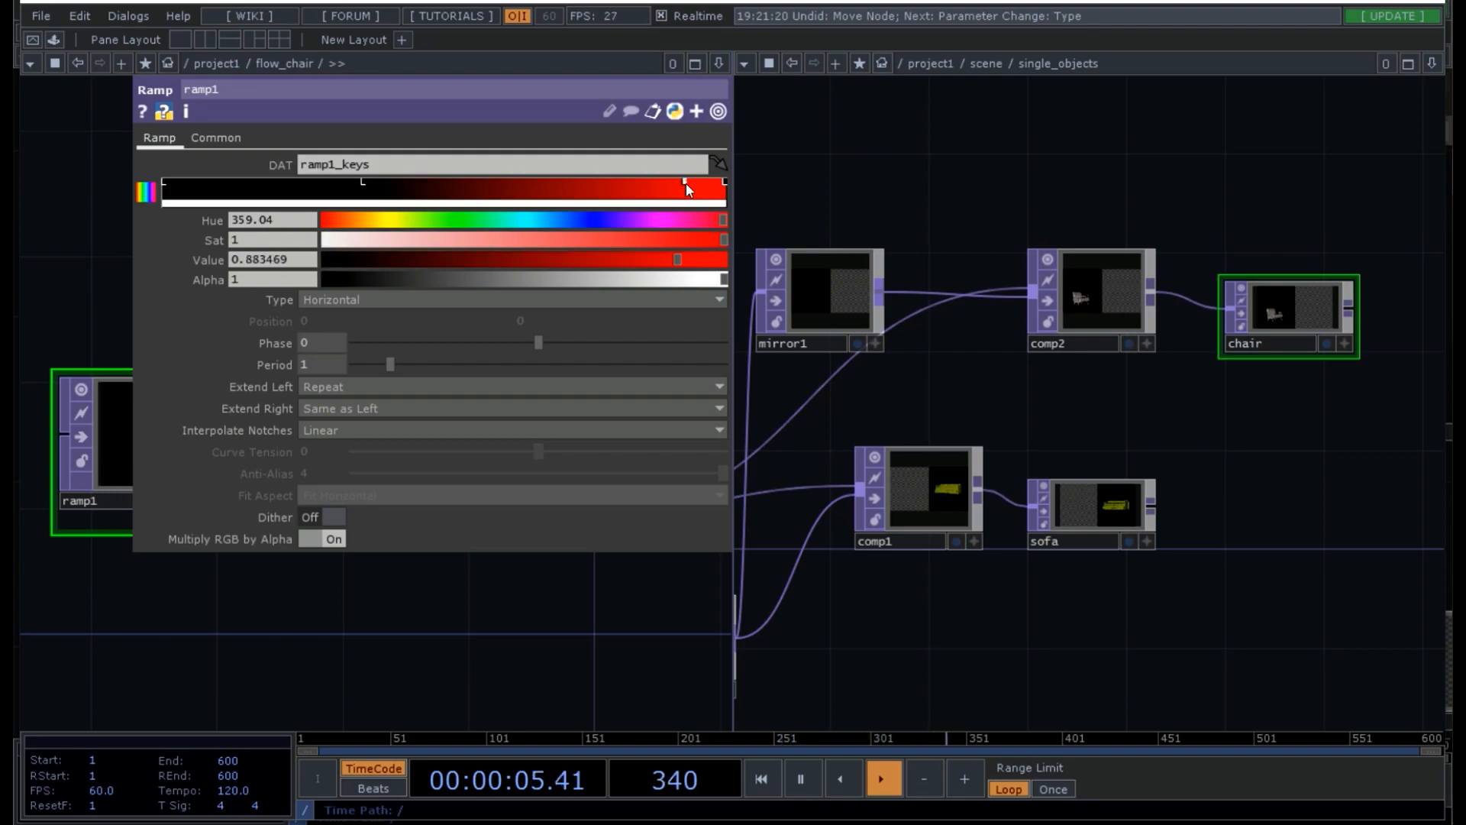
pyautogui.moveTo(686, 183); pyautogui.dragTo(691, 184)
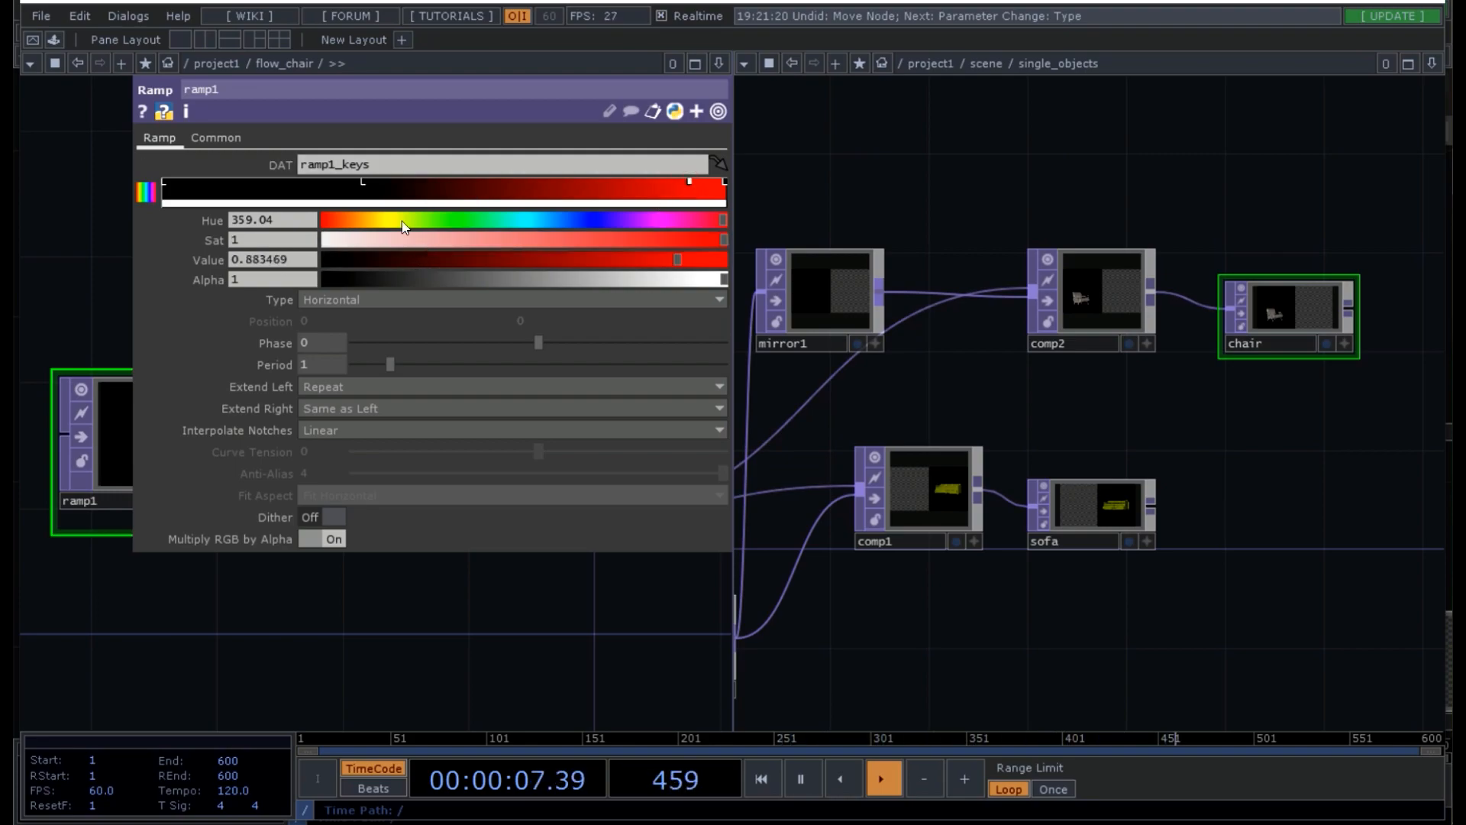
pyautogui.moveTo(284, 221); pyautogui.dragTo(132, 225)
pyautogui.write('6')
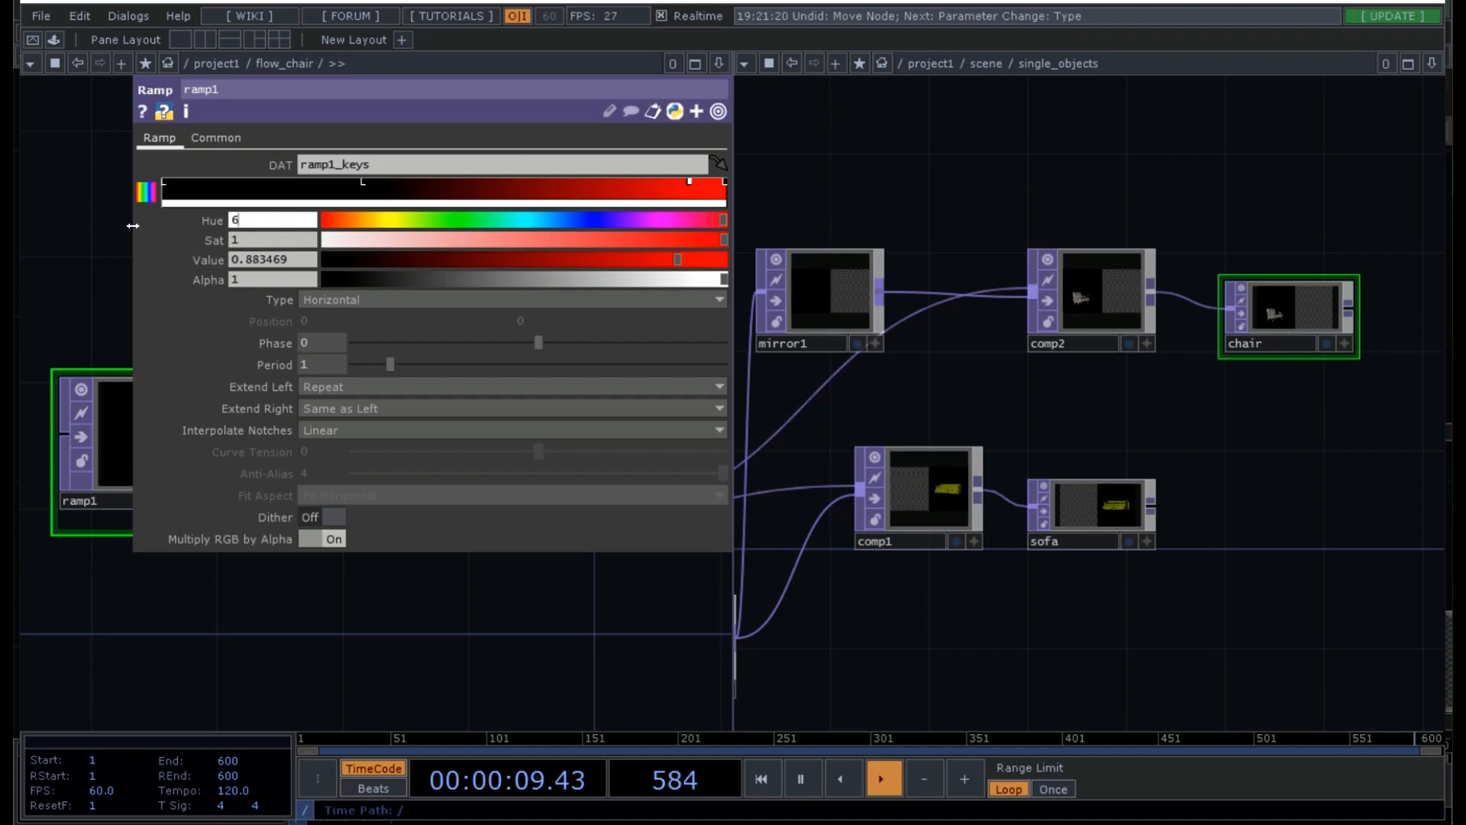
pyautogui.write('0')
pyautogui.press('Return')
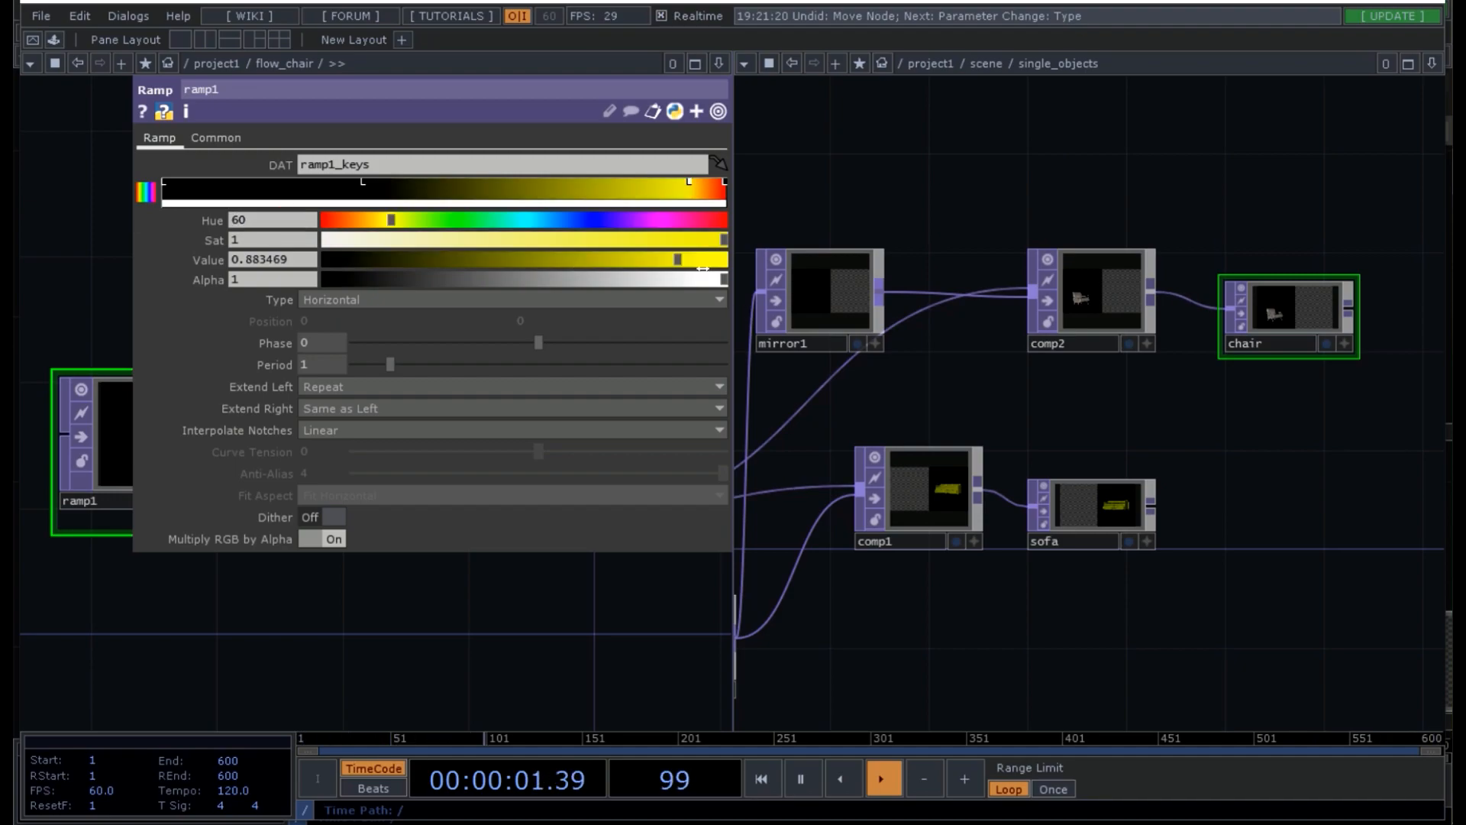
pyautogui.click(704, 260)
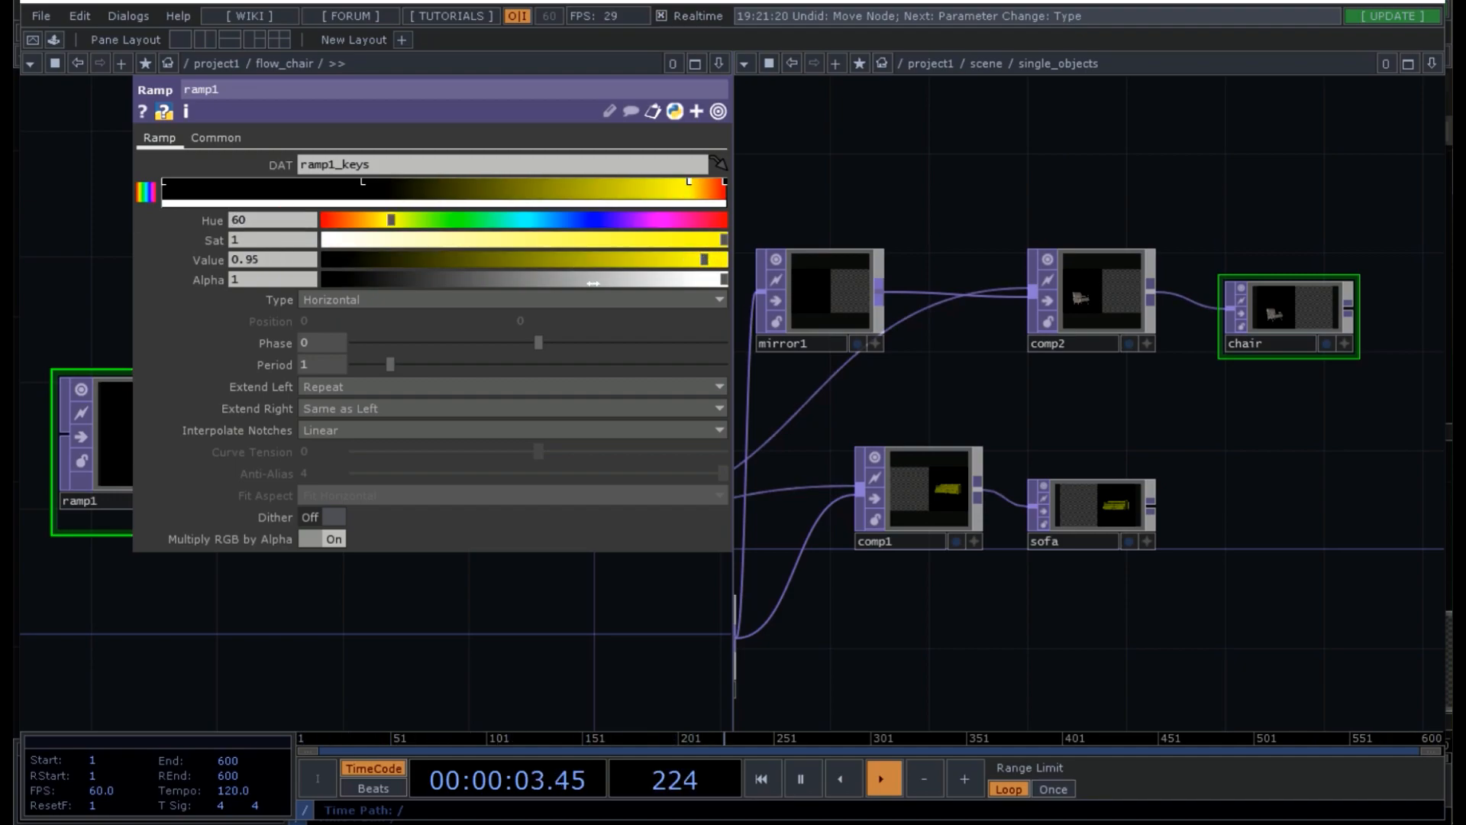
pyautogui.moveTo(702, 260); pyautogui.dragTo(739, 269)
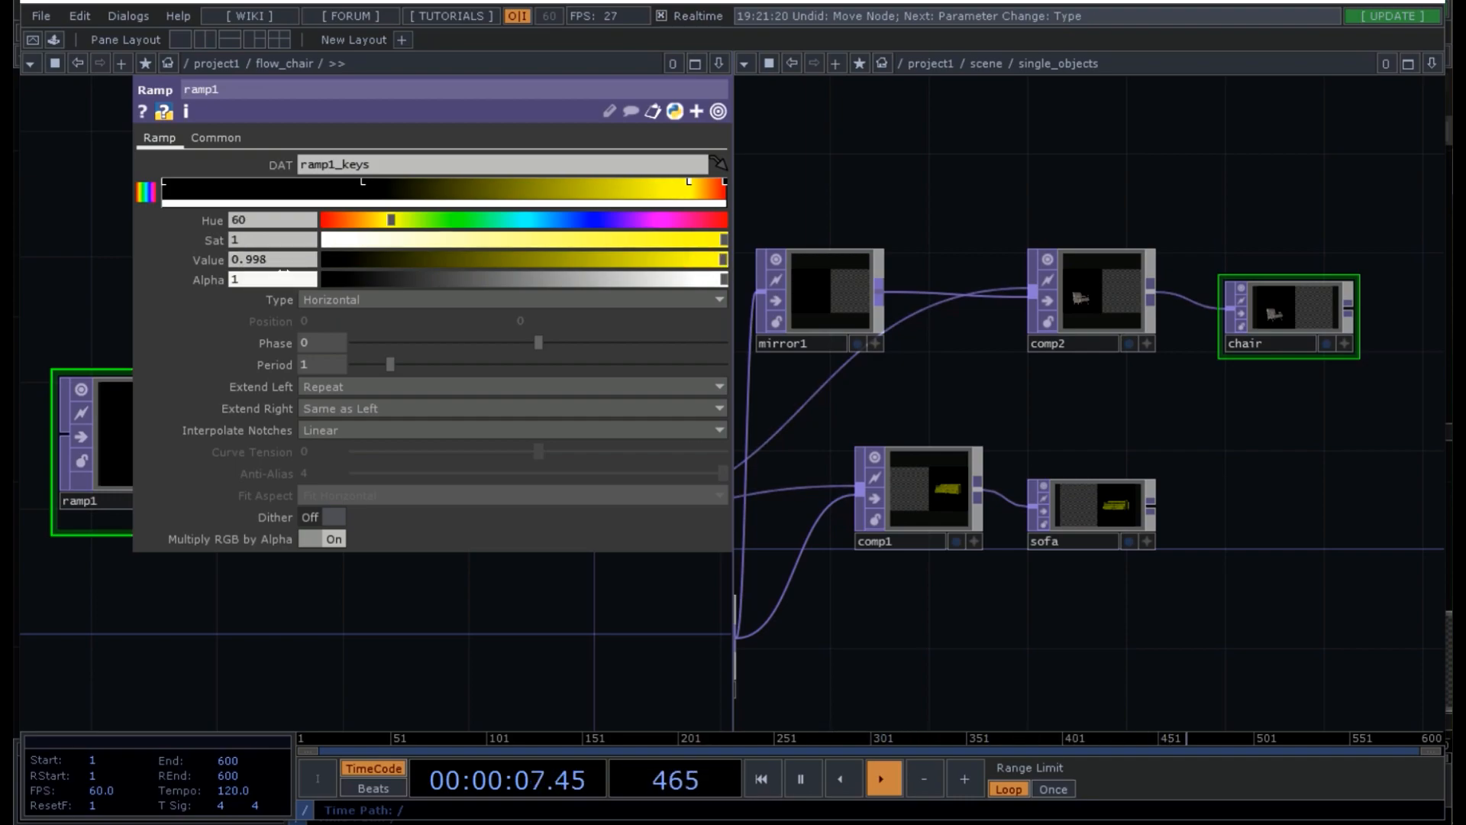
pyautogui.doubleClick(270, 261)
pyautogui.write('1')
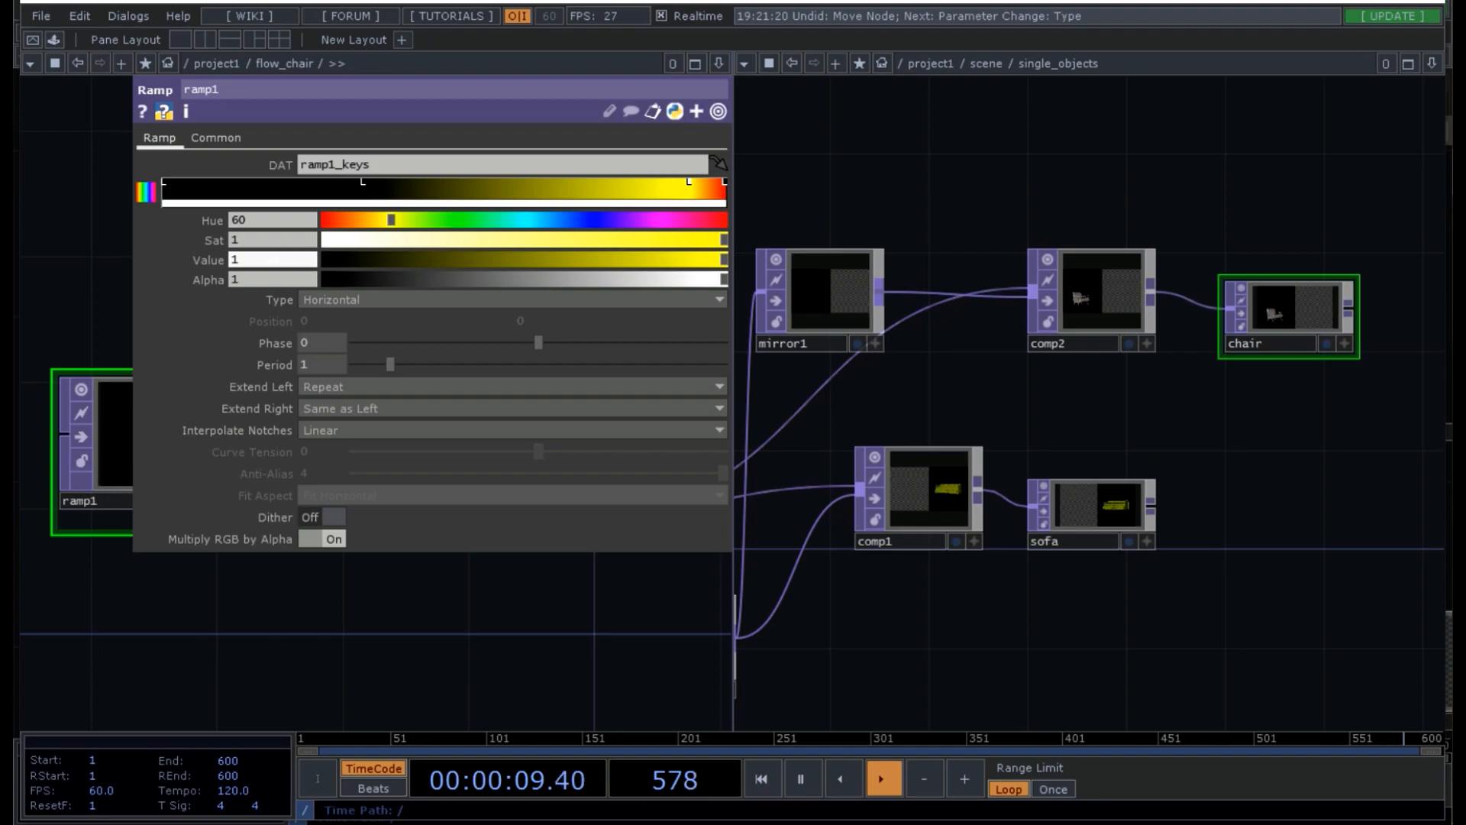
pyautogui.press('Return')
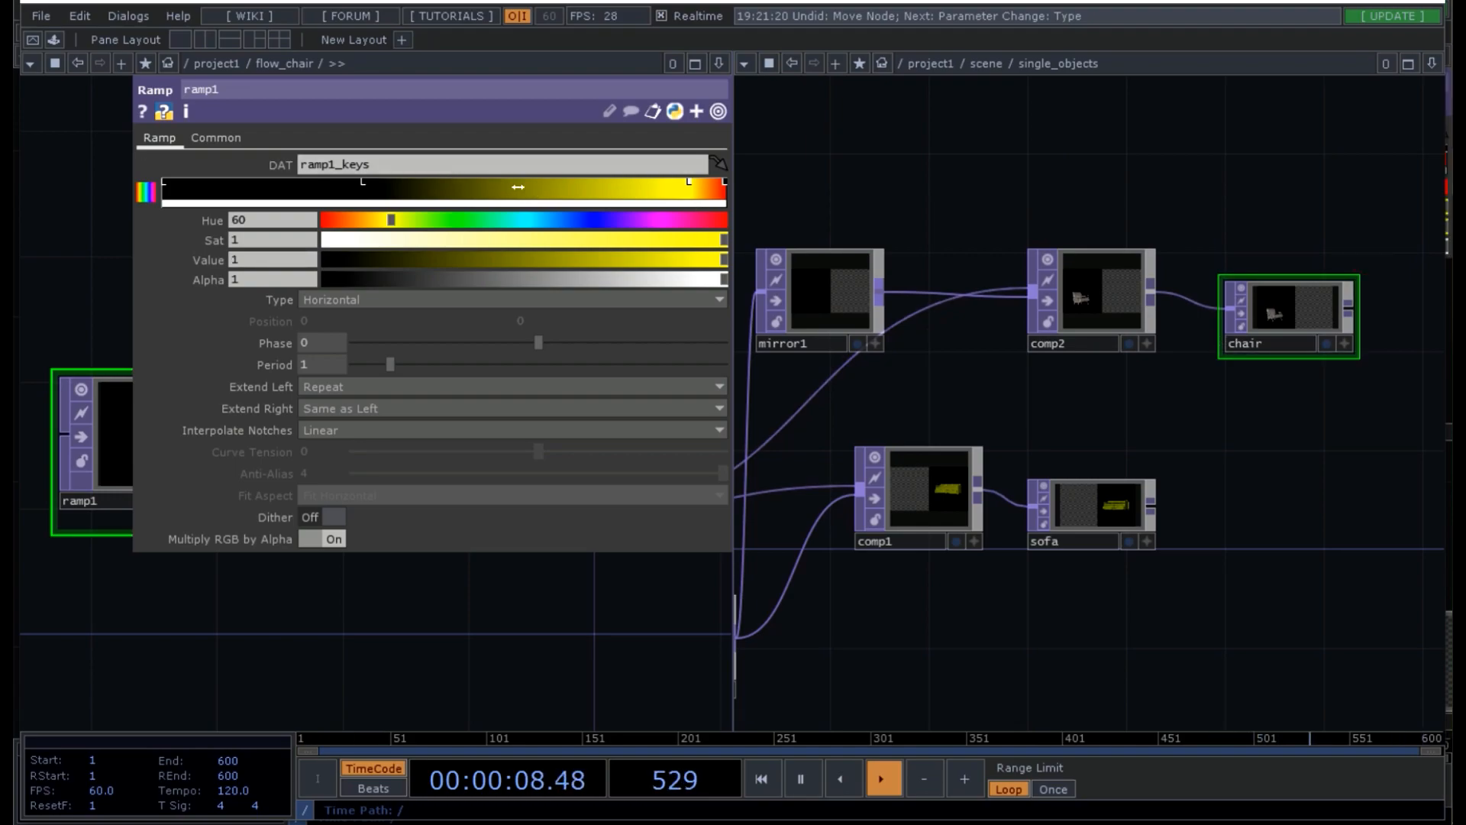
# - Add another yellow key about 54% along ramp1's gradient and raise its value to 1
pyautogui.click(513, 183)
pyautogui.moveTo(511, 181); pyautogui.dragTo(475, 182)
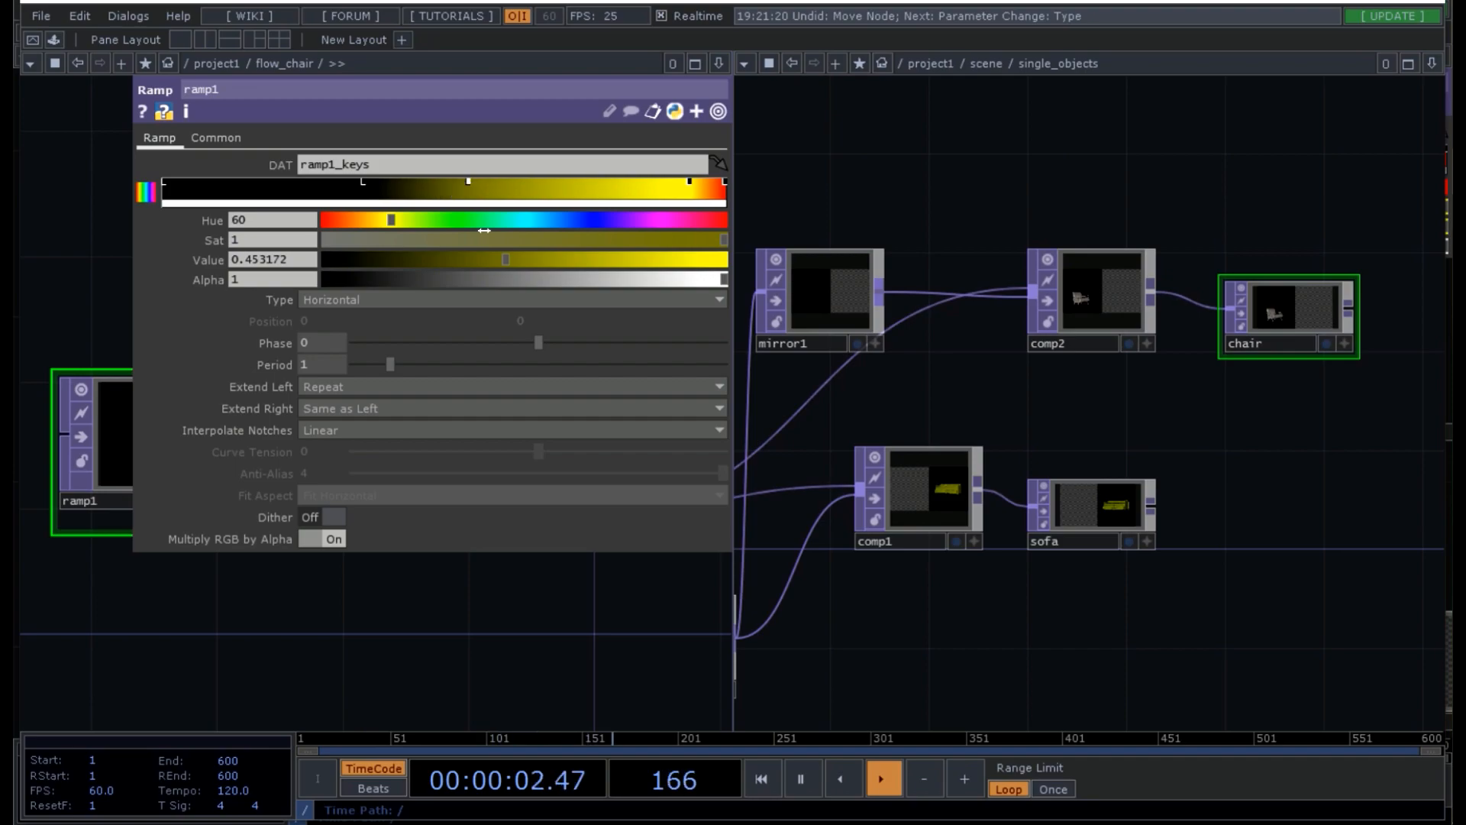
pyautogui.moveTo(506, 260); pyautogui.dragTo(753, 261)
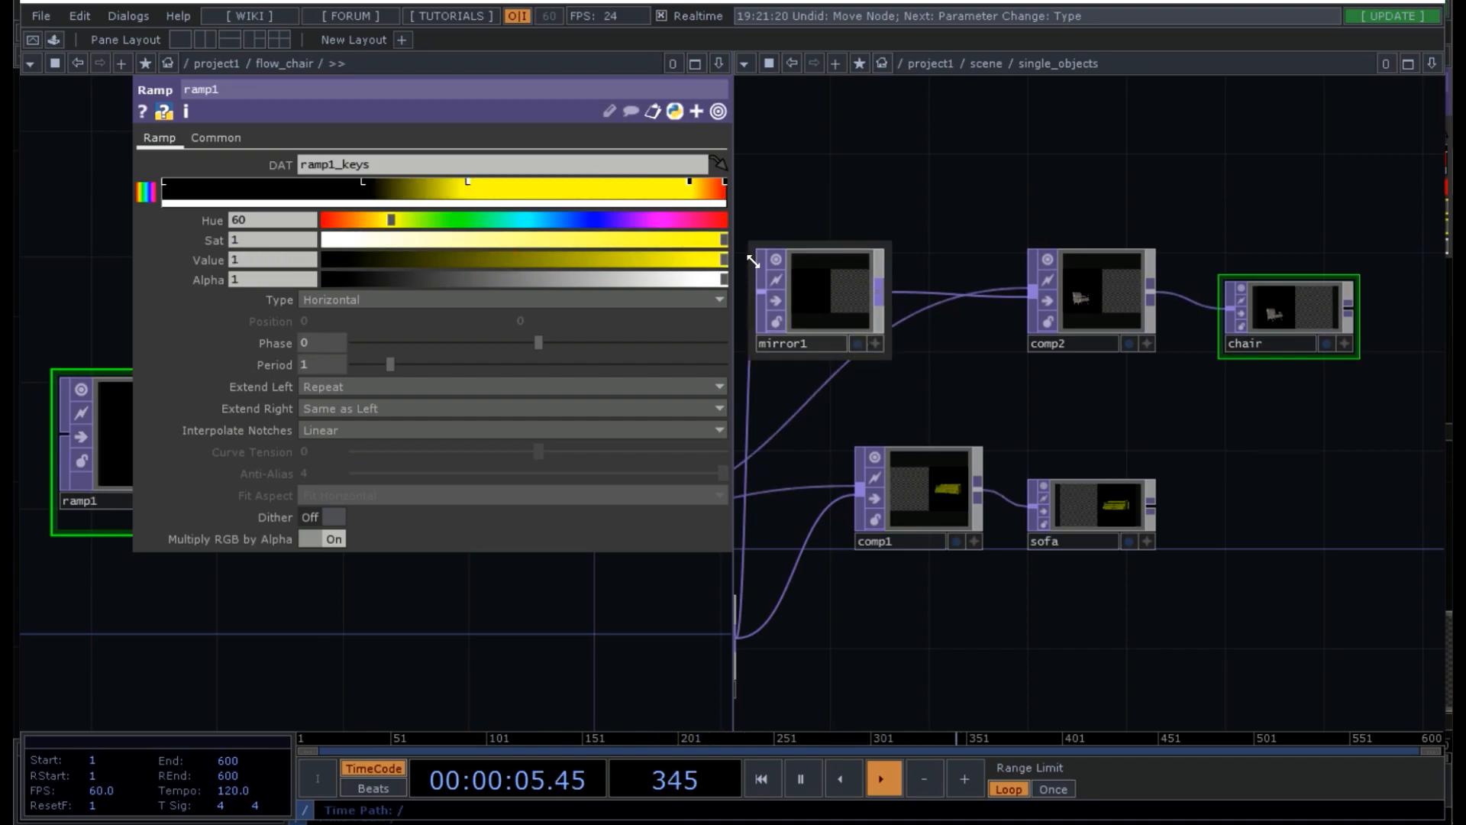
pyautogui.click(530, 565)
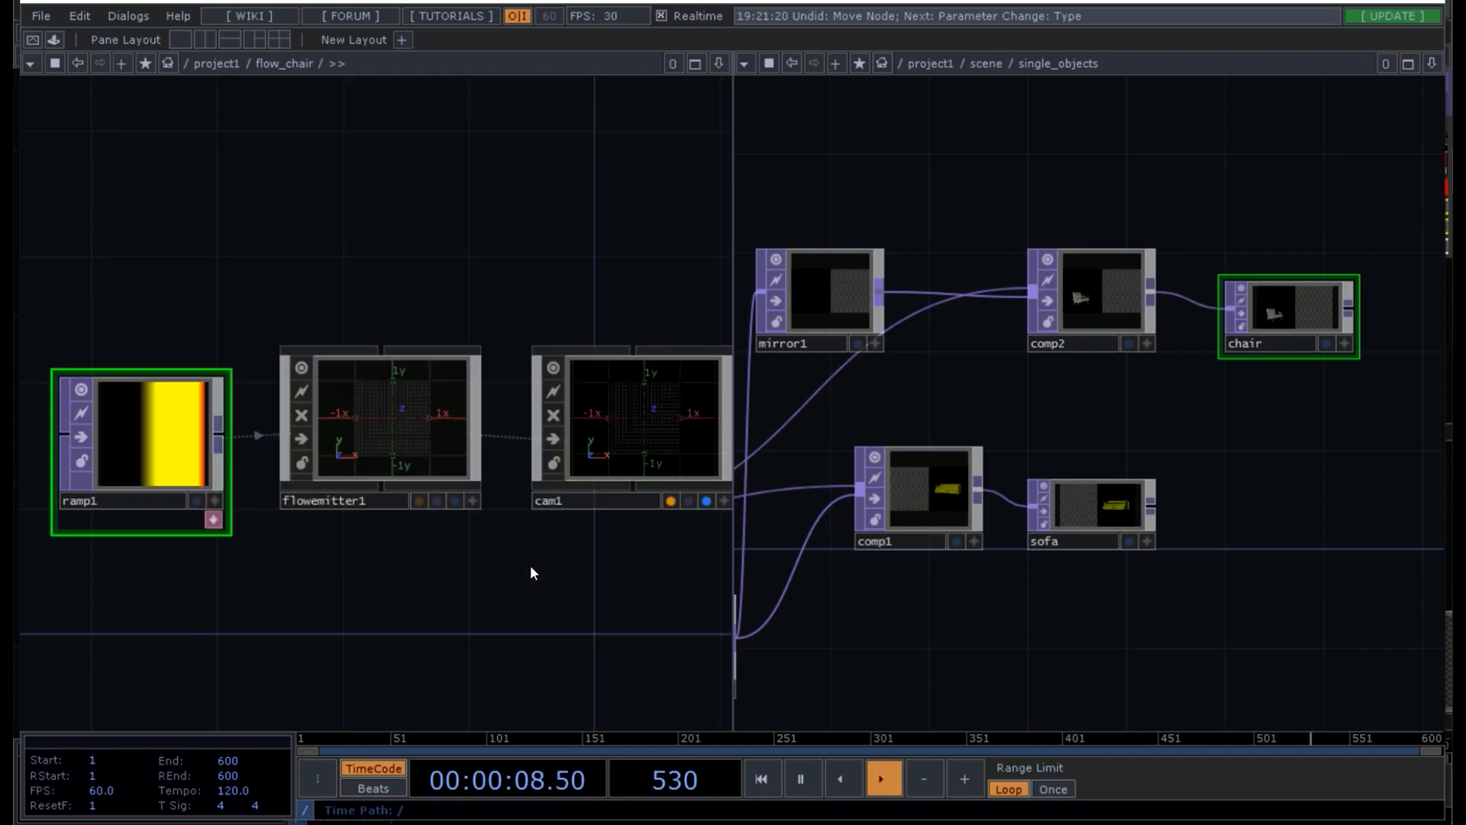
# - Display flow1's output in the flow_chair network background to preview the coloured fire
pyautogui.scroll(-2, 519, 569)
pyautogui.moveTo(540, 587); pyautogui.dragTo(457, 560)
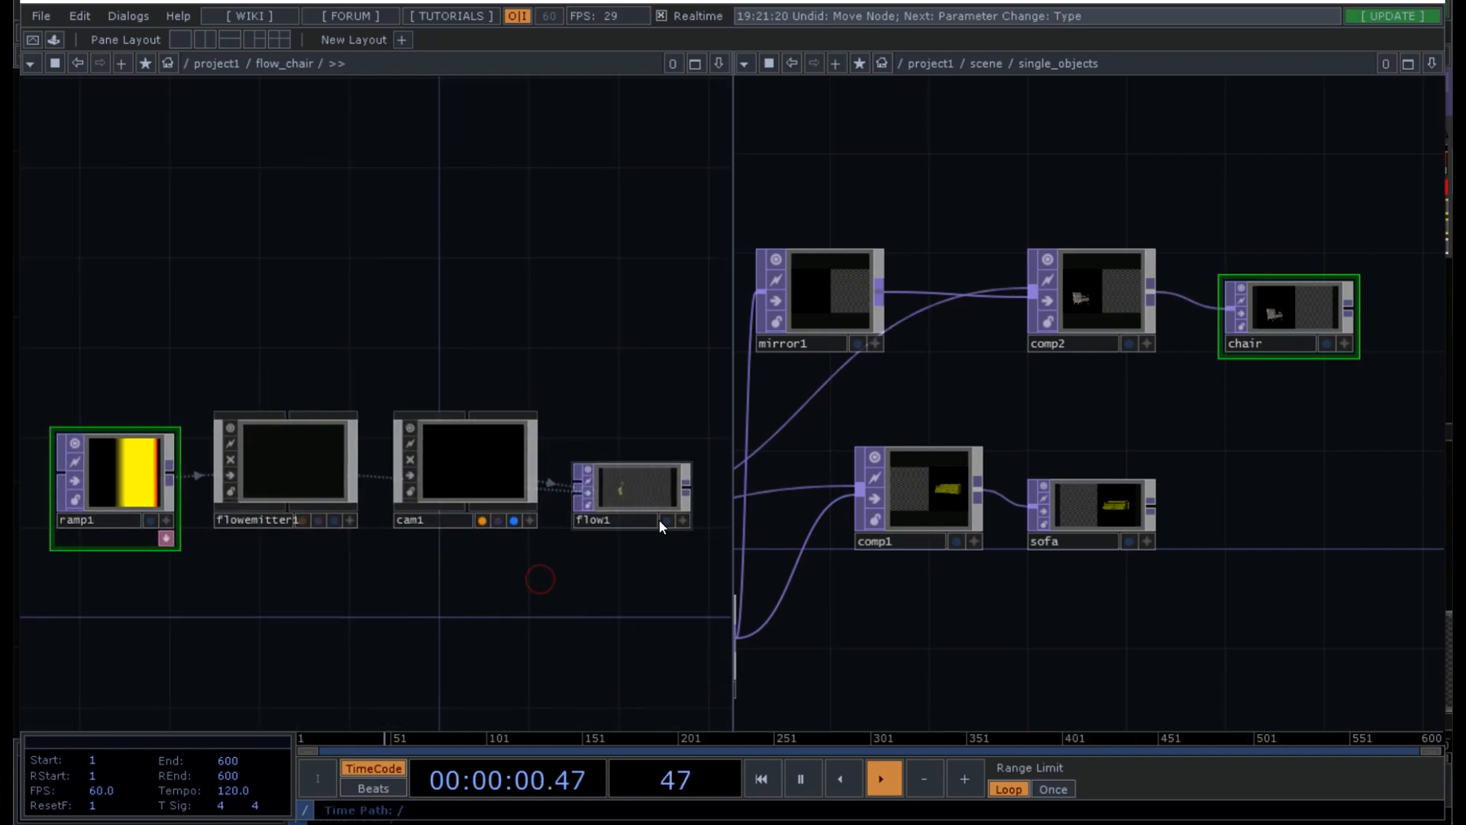
pyautogui.click(666, 520)
pyautogui.moveTo(426, 264); pyautogui.dragTo(469, 375)
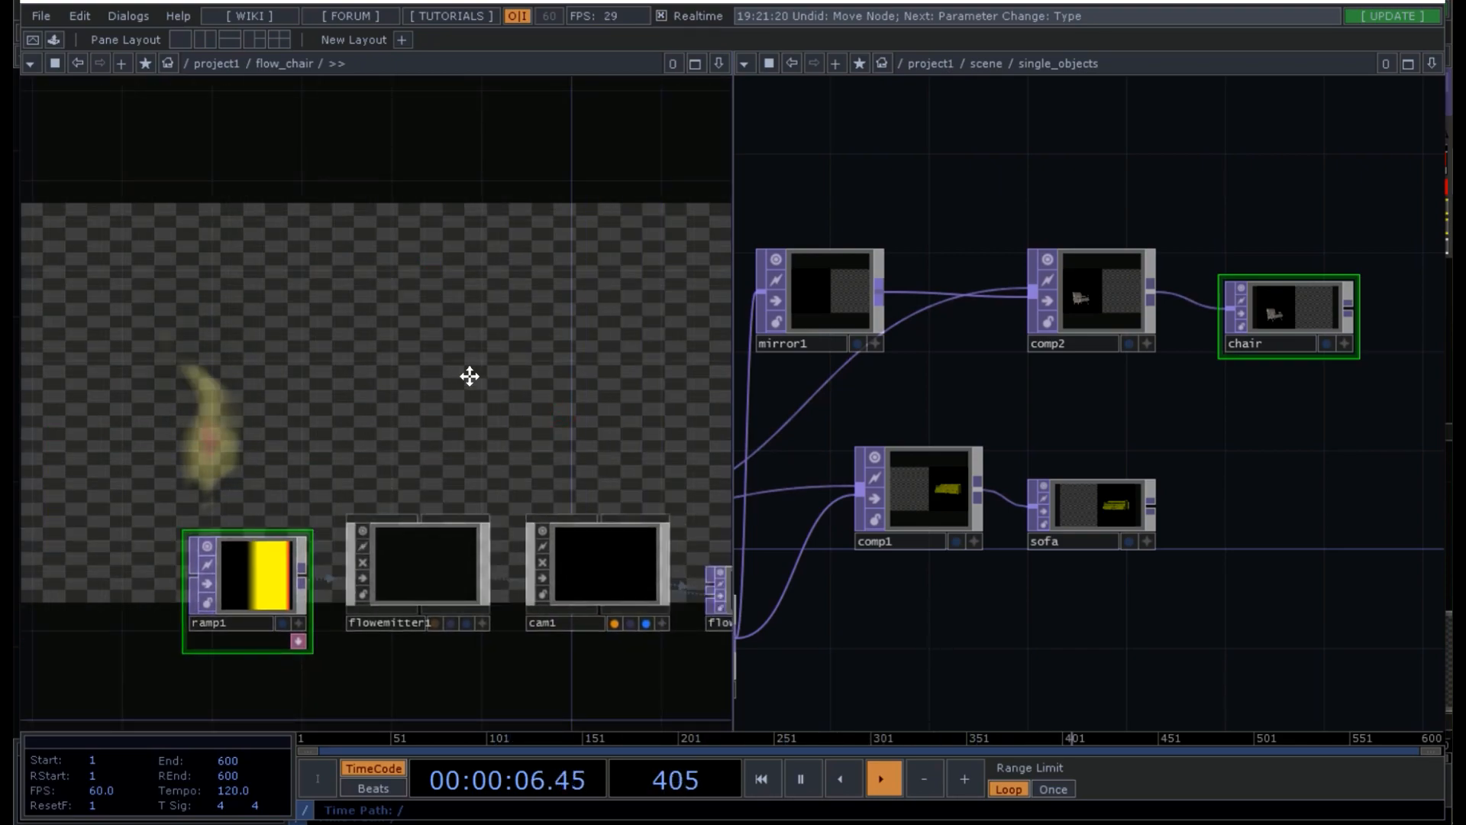
pyautogui.moveTo(524, 416); pyautogui.dragTo(356, 358)
# - Set flow1's Sim Size to 24 on all three axes
pyautogui.click(572, 524)
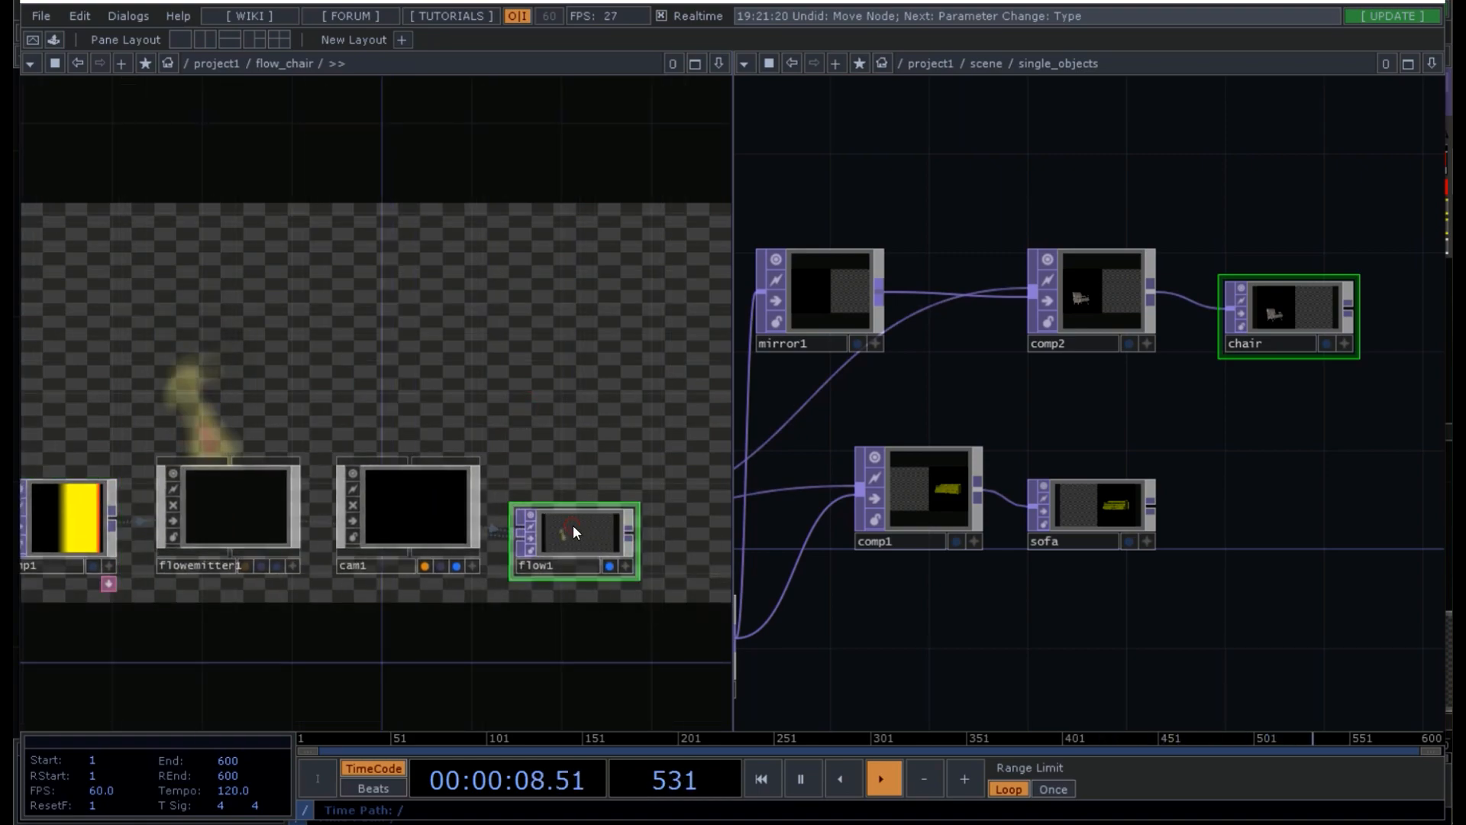
pyautogui.press('p')
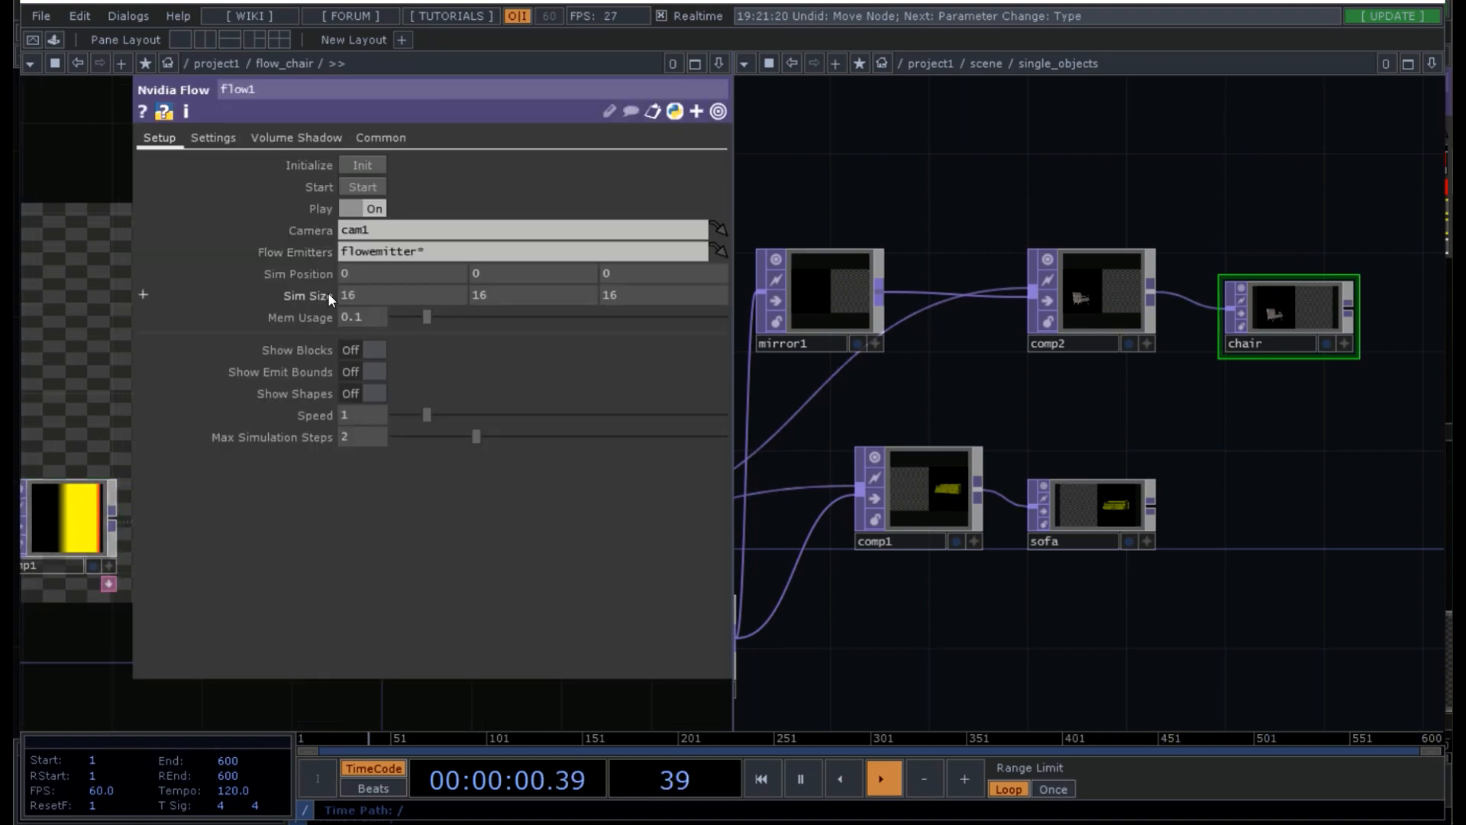
pyautogui.moveTo(321, 293); pyautogui.dragTo(374, 278, button='middle')
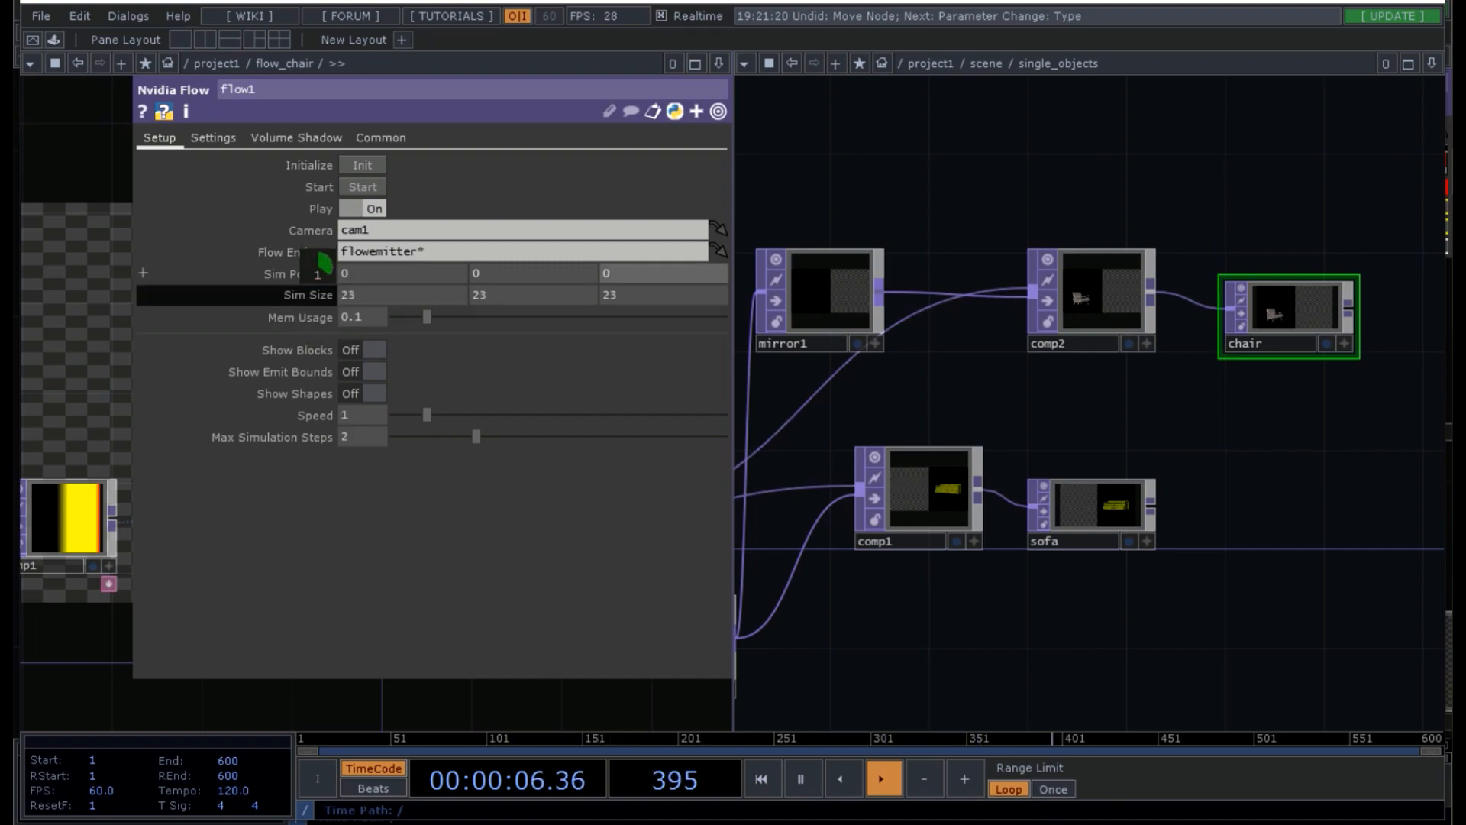
pyautogui.moveTo(611, 275); pyautogui.dragTo(614, 275, button='middle')
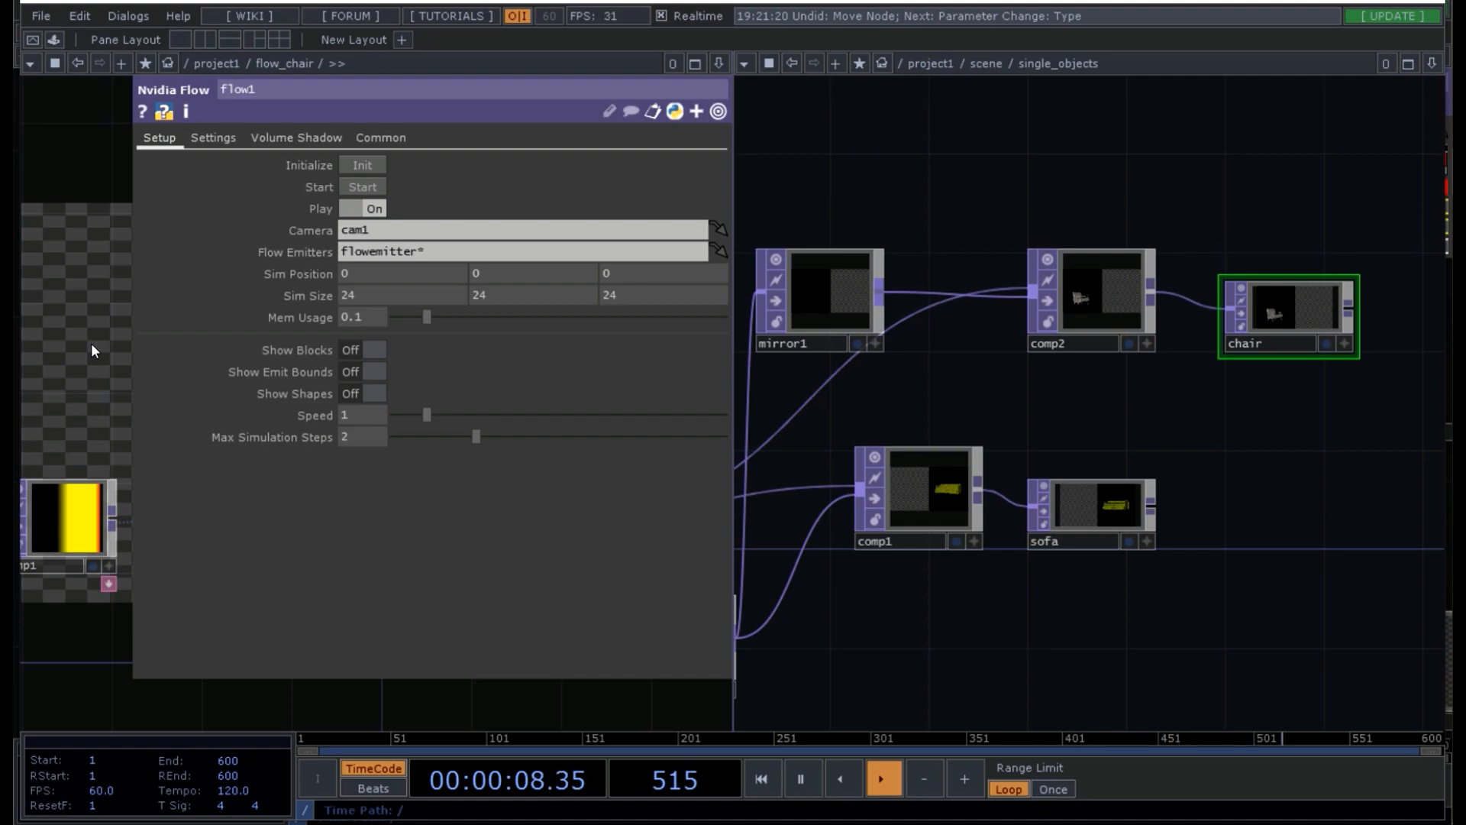
pyautogui.press('p')
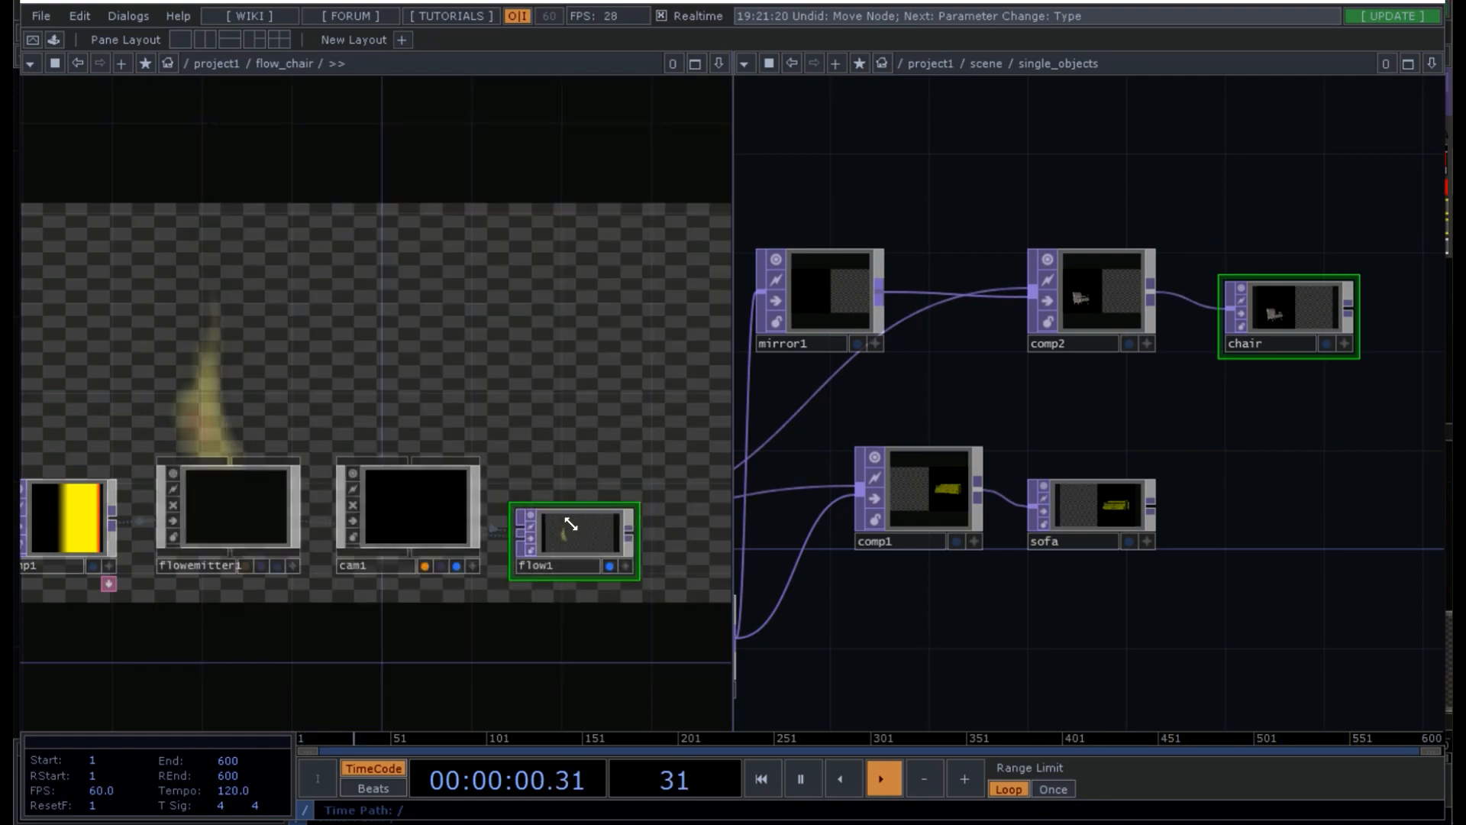
# - Move flow1 slightly up and add an Out TOP connected to its output
pyautogui.moveTo(575, 520); pyautogui.dragTo(585, 490)
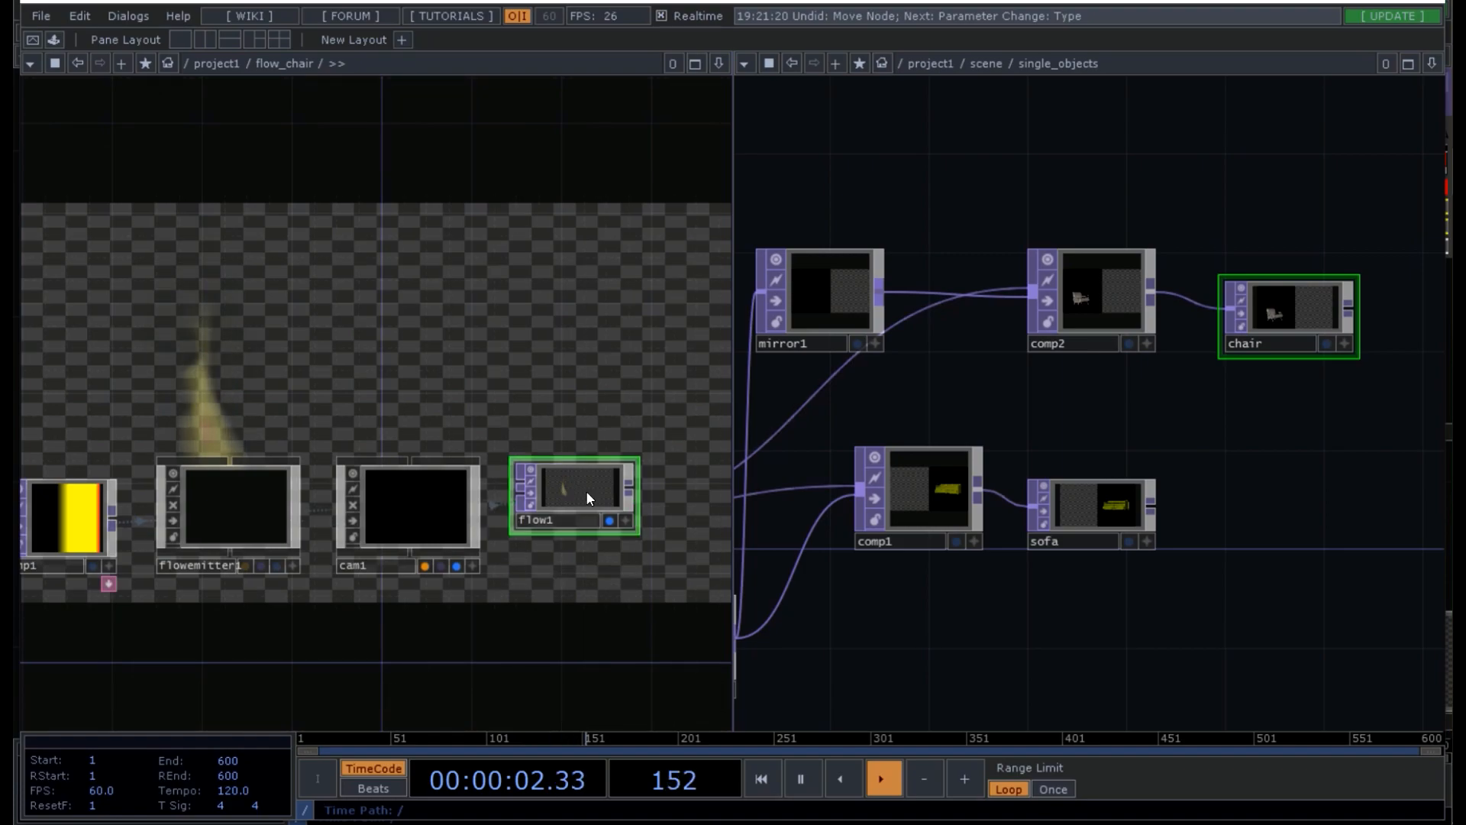
pyautogui.rightClick(634, 489)
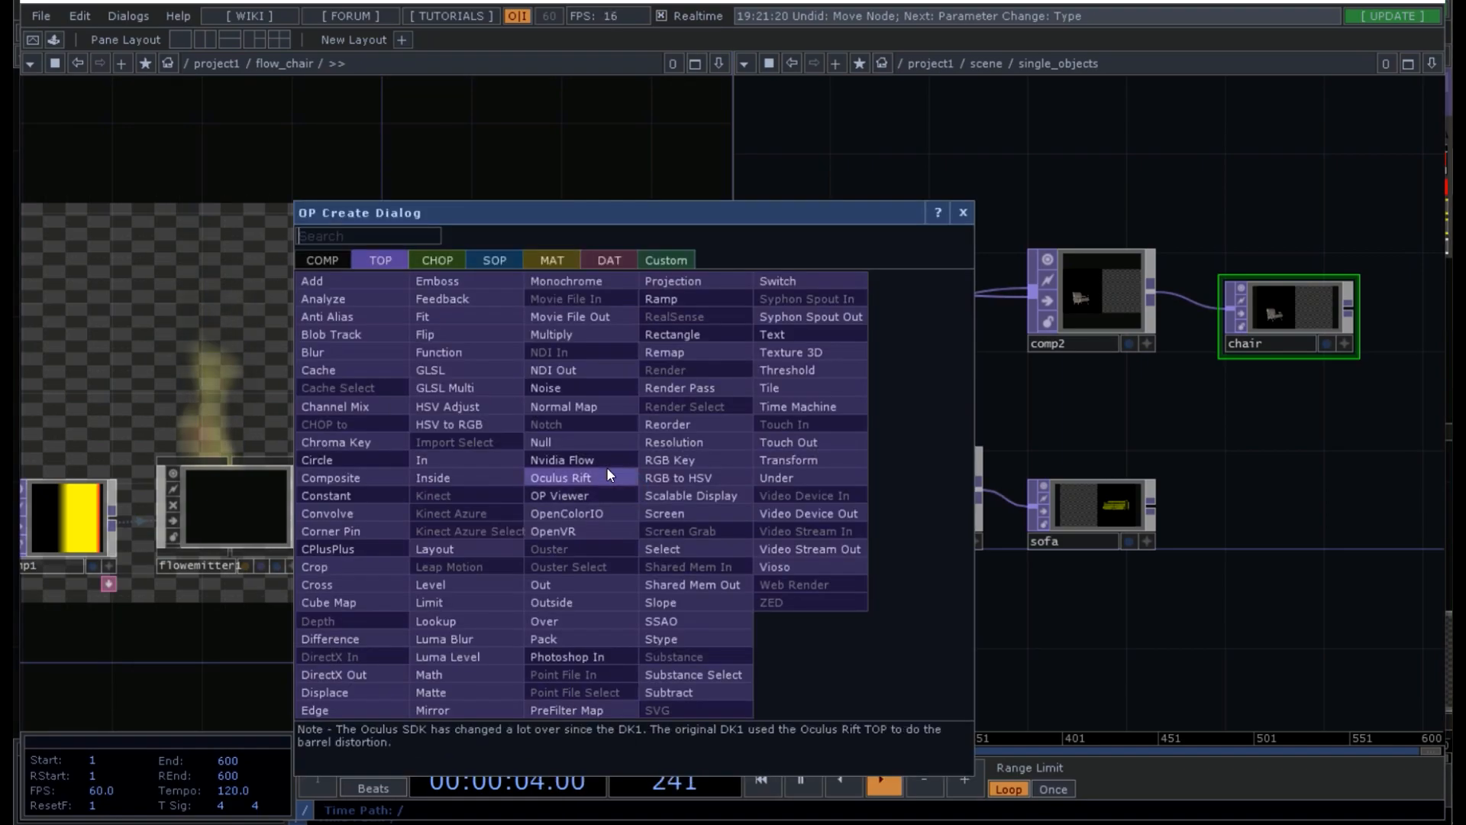
pyautogui.click(571, 582)
pyautogui.click(715, 497)
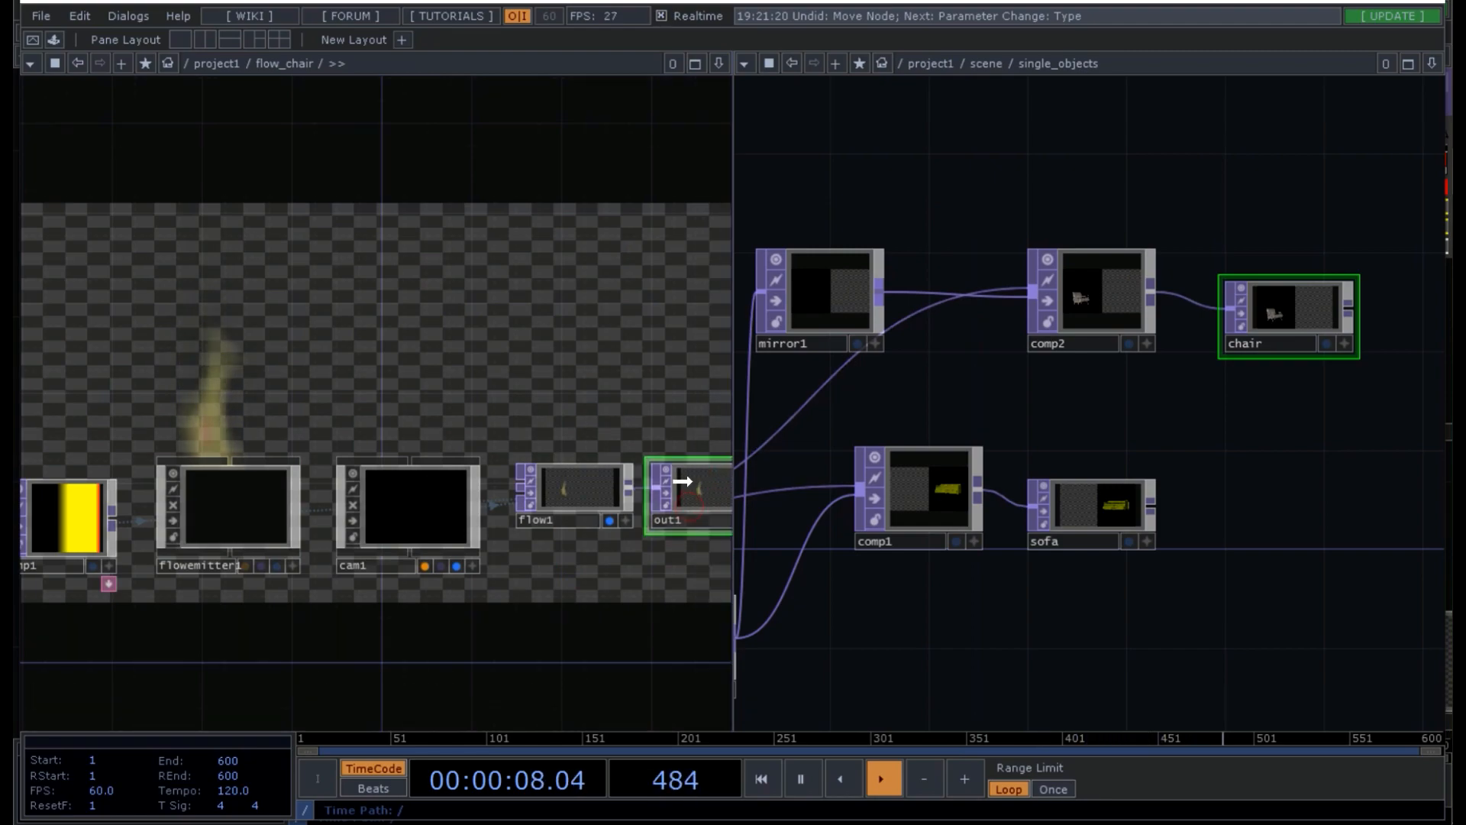
# - Copy the ramp, flow emitter, camera, flow and out operators from the flow_chair network
pyautogui.press('u')
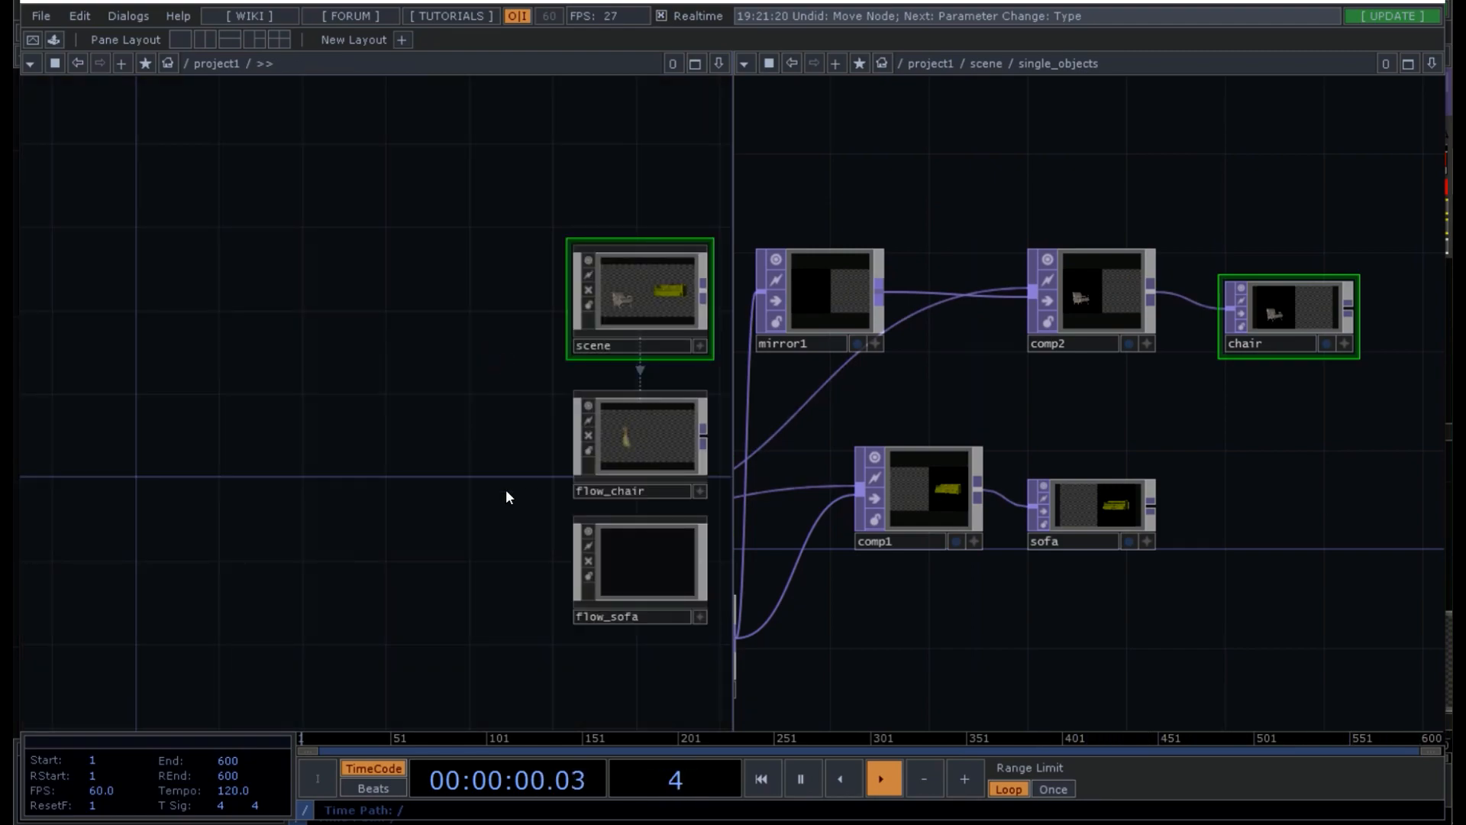
pyautogui.moveTo(506, 490); pyautogui.dragTo(314, 383)
pyautogui.click(430, 456)
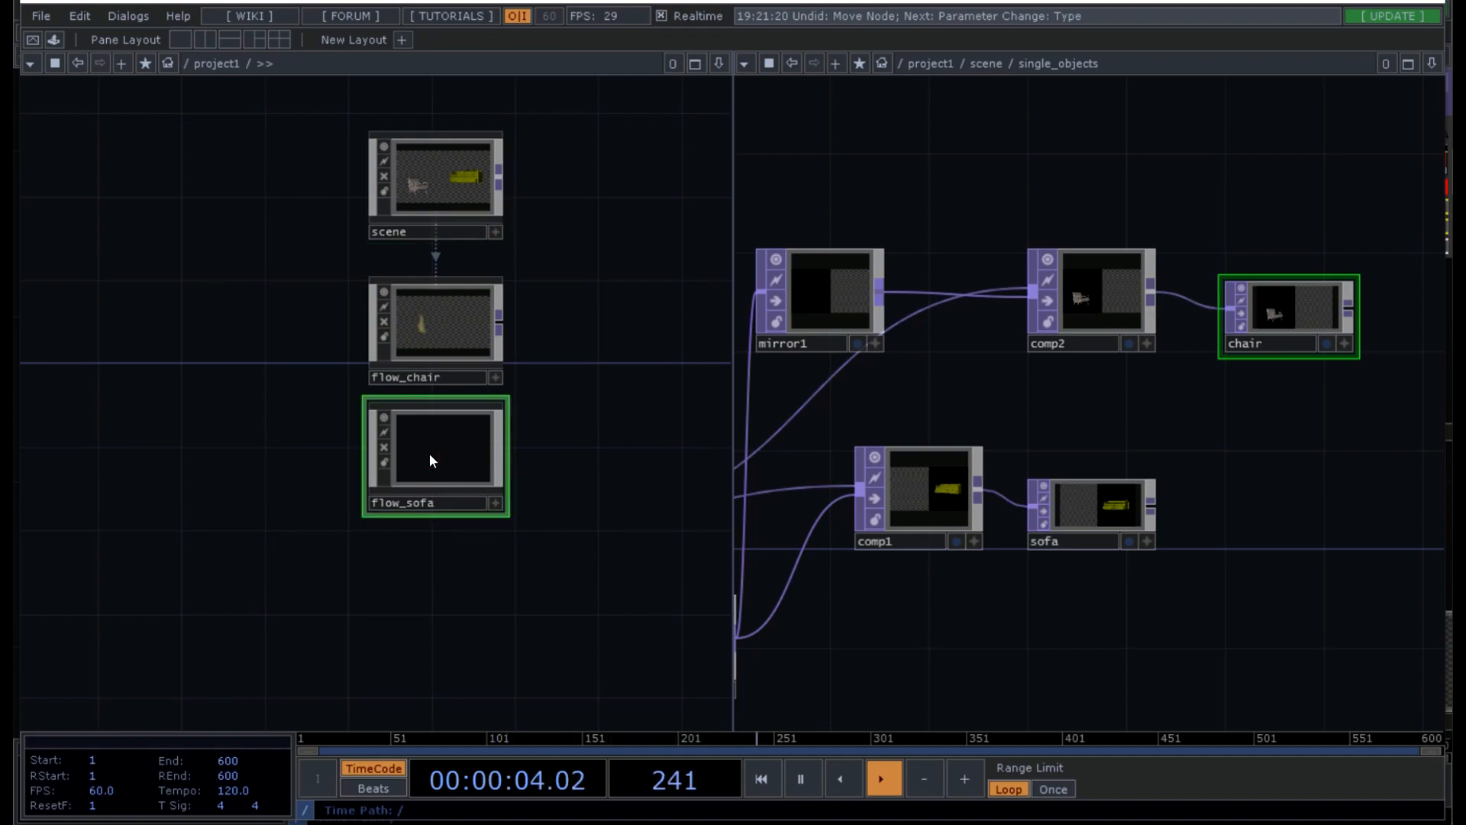
pyautogui.click(429, 304)
pyautogui.press('i')
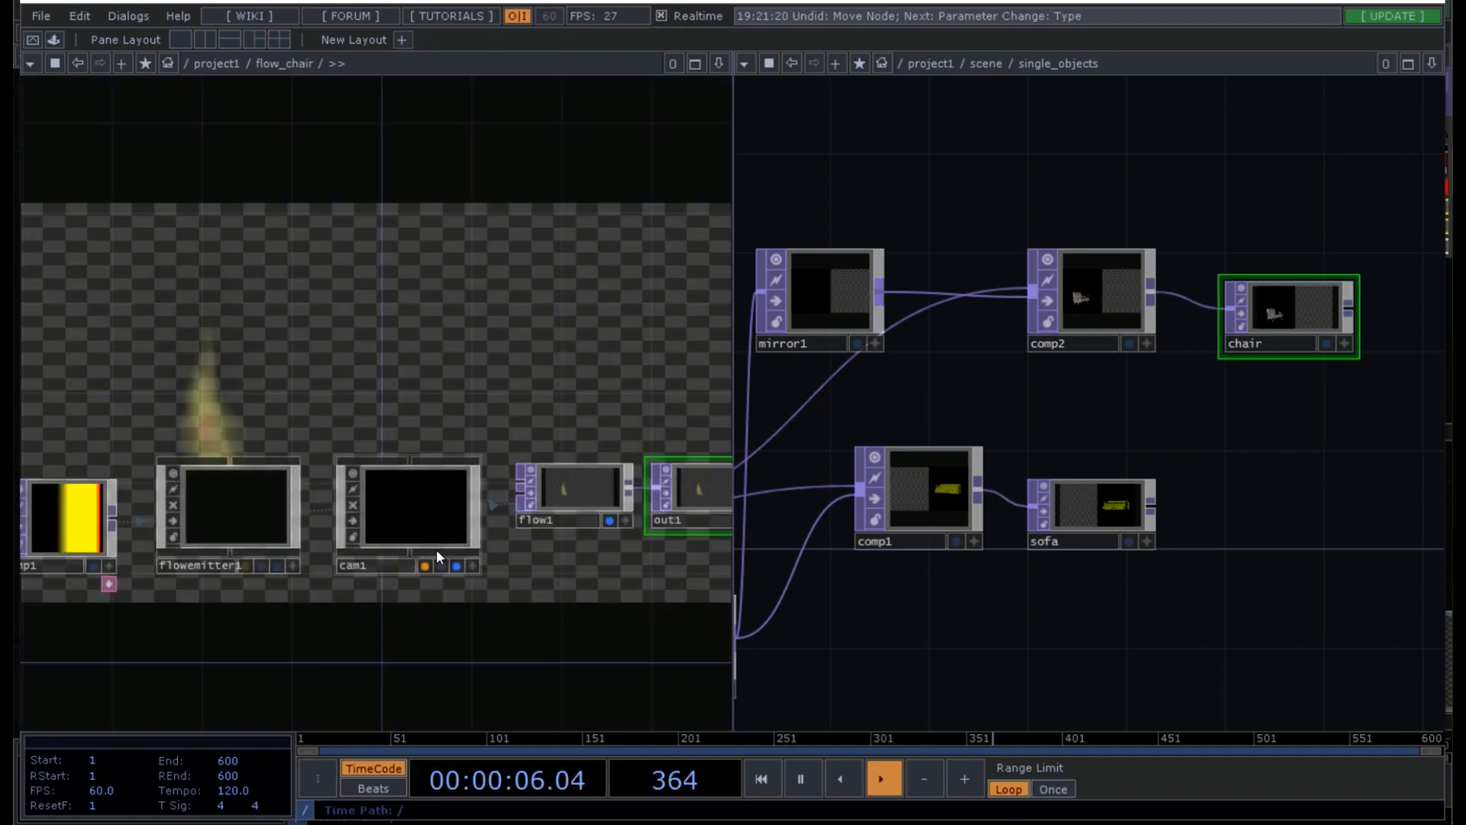
pyautogui.scroll(-3, 436, 548)
pyautogui.moveTo(652, 580); pyautogui.dragTo(149, 432, button='right')
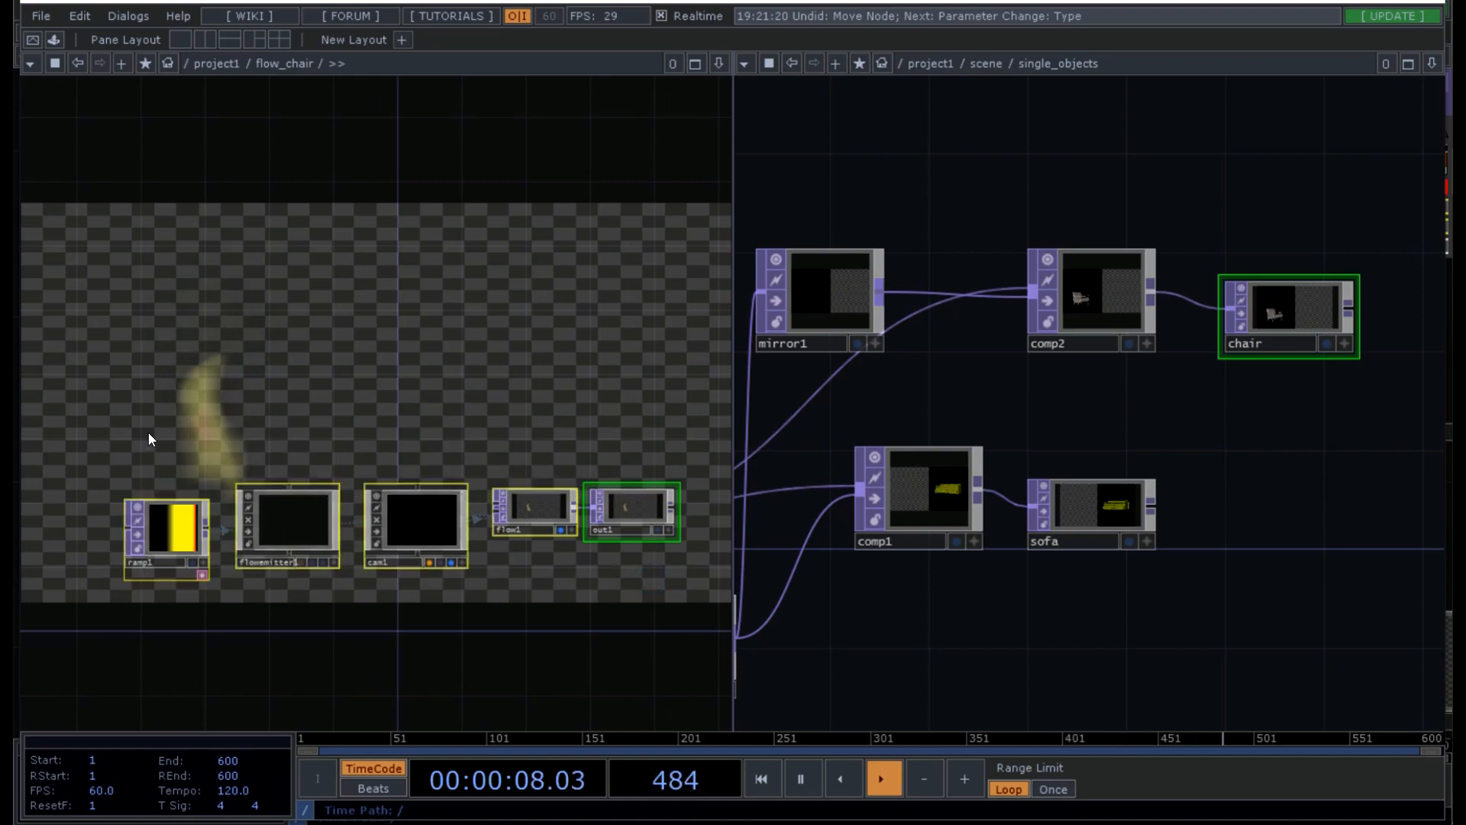
pyautogui.hotkey('ctrl', 'c')
# - Paste the five copied operators into the empty flow_sofa network
pyautogui.press('u')
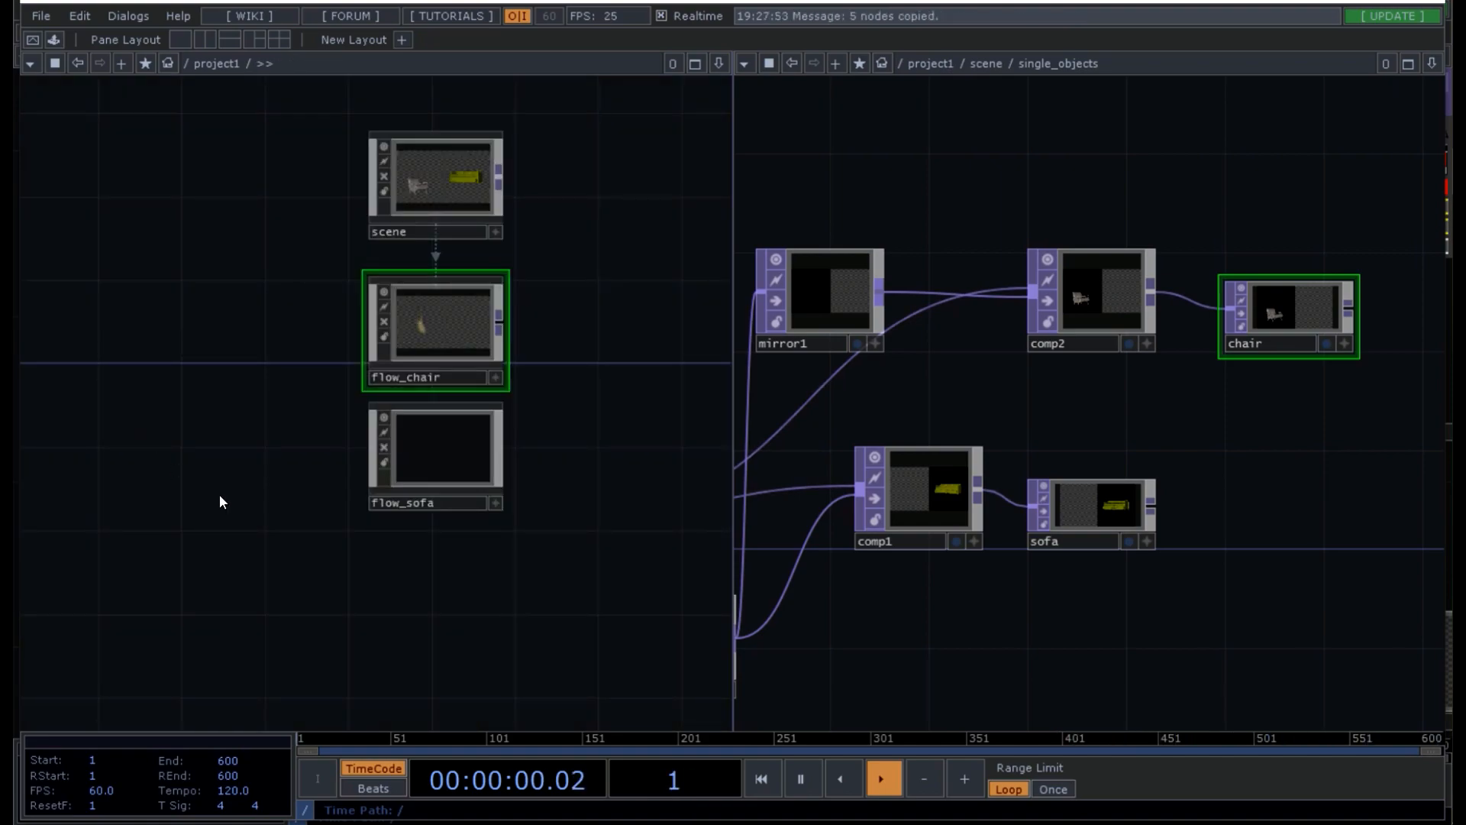
pyautogui.click(432, 481)
pyautogui.press('i')
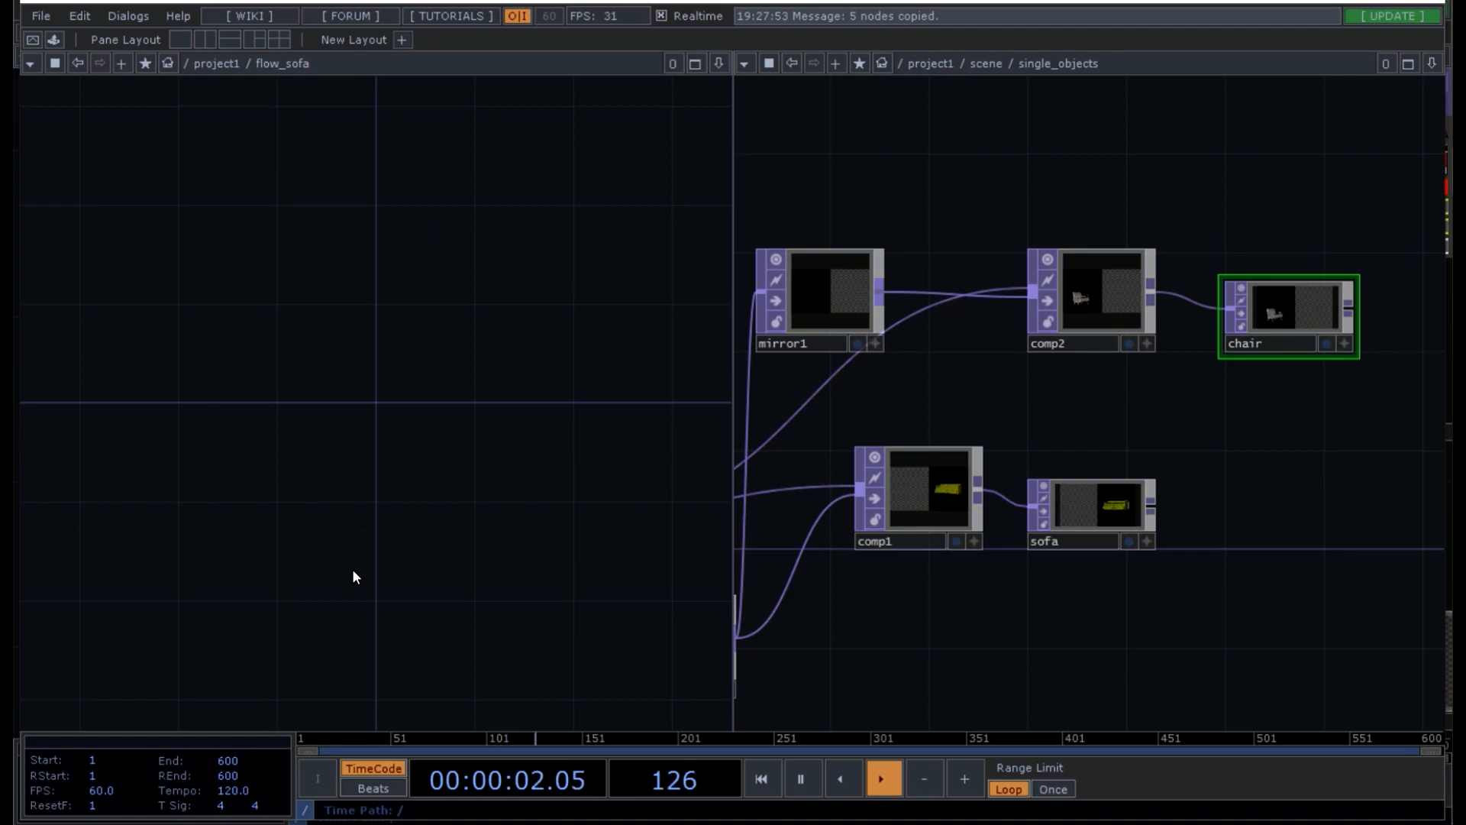
pyautogui.hotkey('ctrl', 'v')
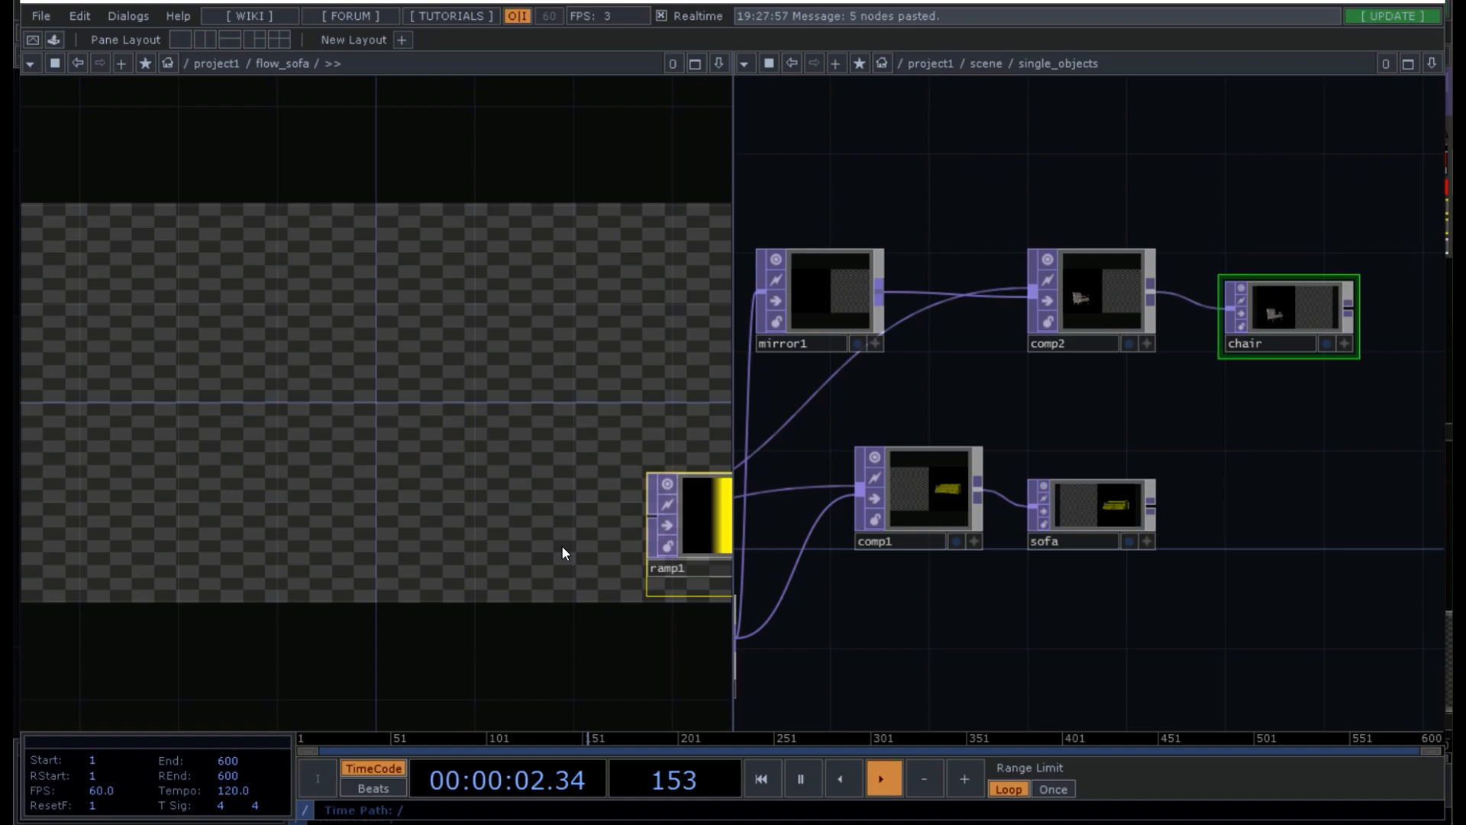
# - Turn off the viewers of all five pasted operators in flow_sofa
pyautogui.scroll(-2, 561, 545)
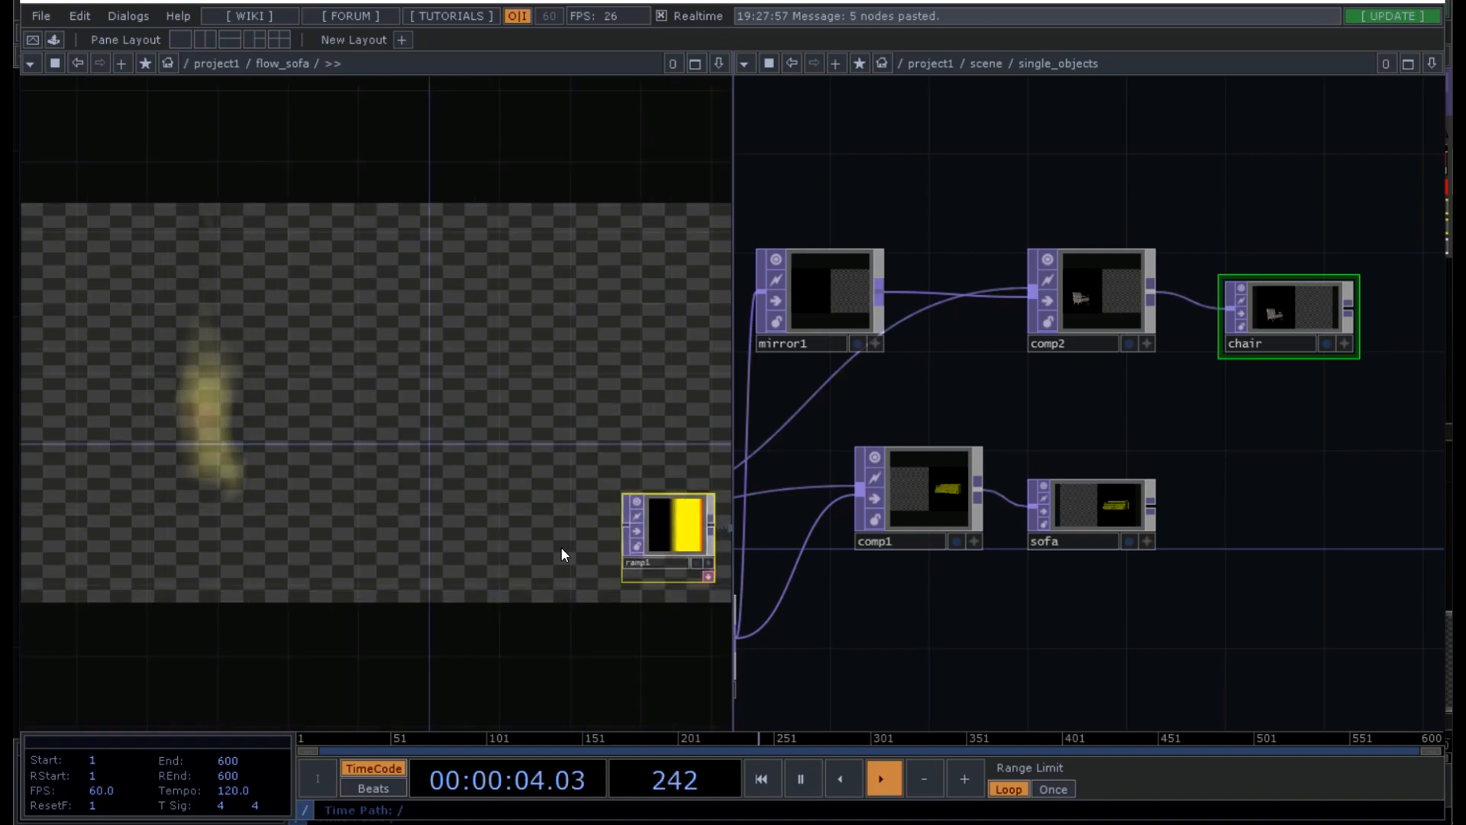
pyautogui.press('h')
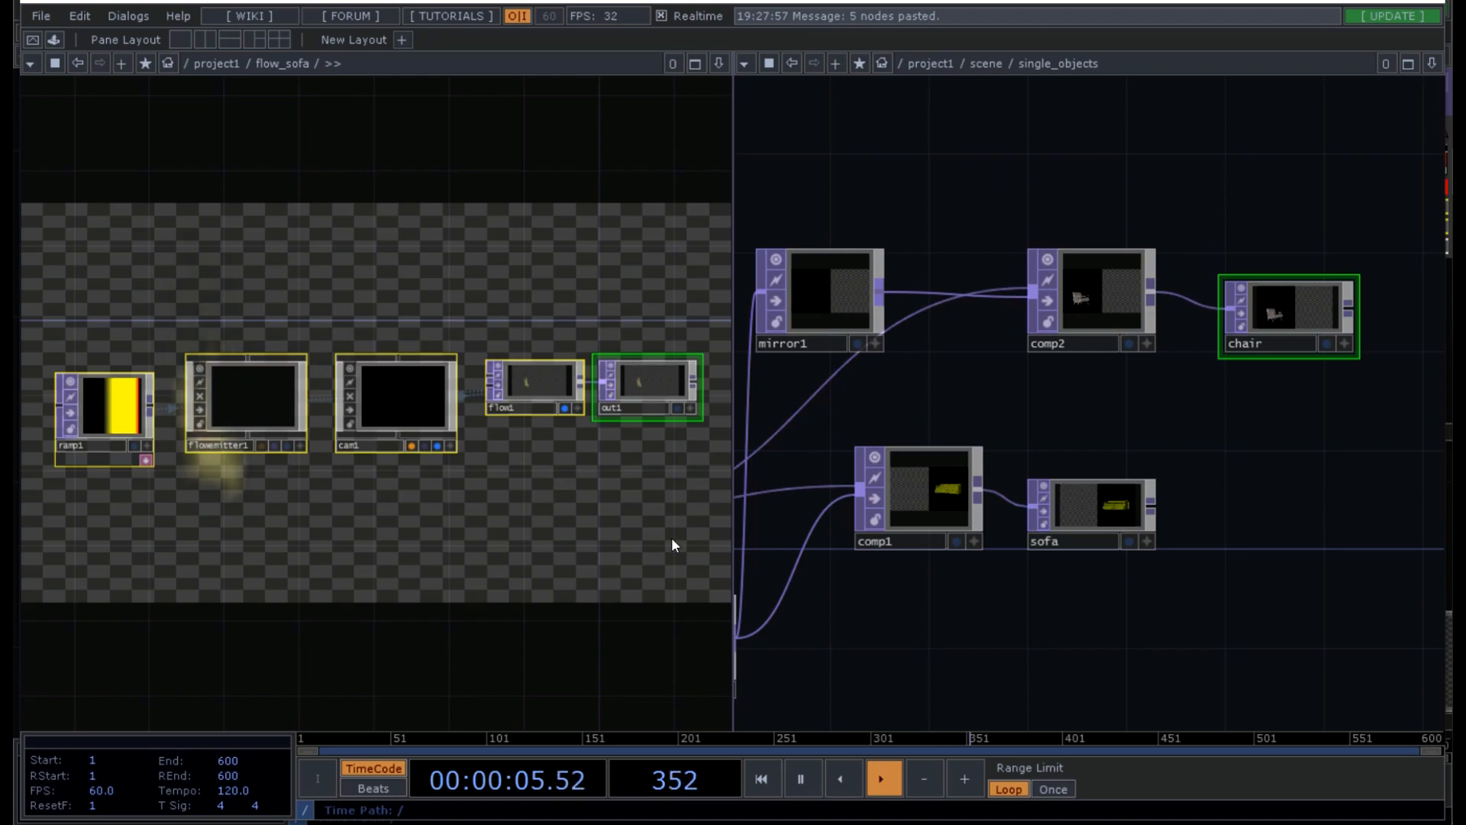
pyautogui.moveTo(682, 539); pyautogui.dragTo(84, 296)
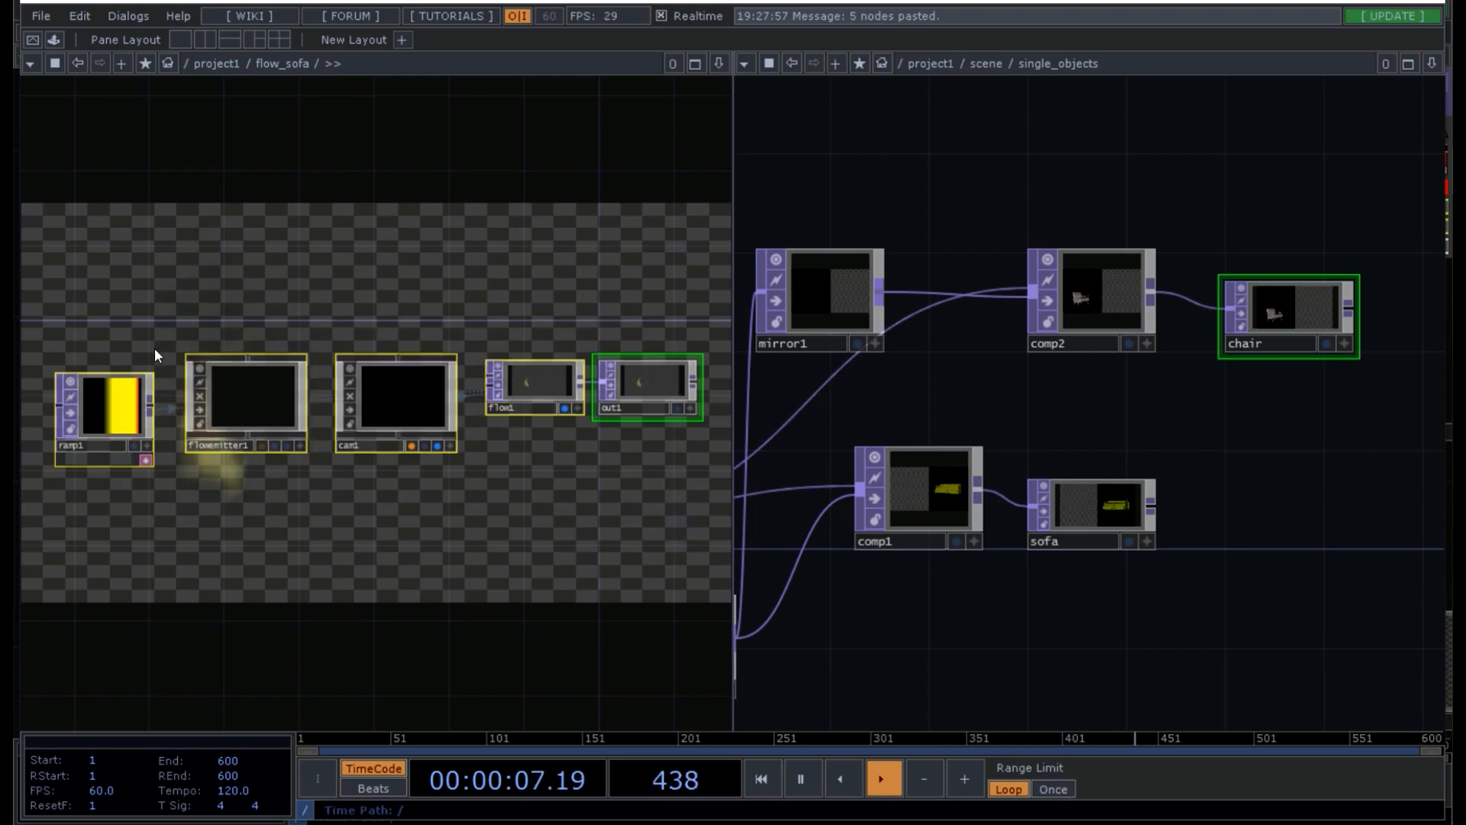
pyautogui.click(199, 365)
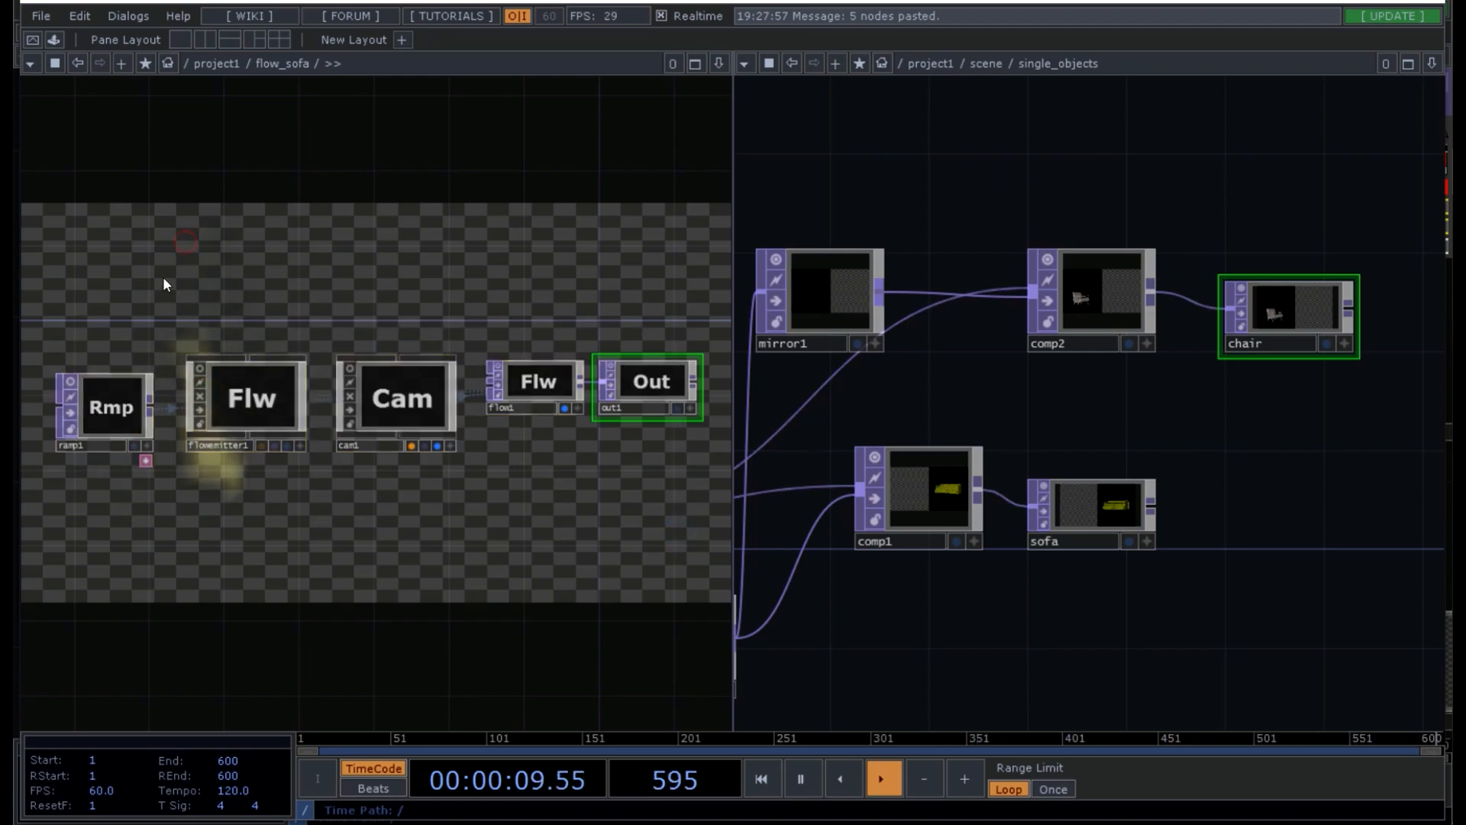
# - Set the Shape OP of flowemitter1 in flow_sofa to the sofa TOP in single_objects
pyautogui.moveTo(164, 276); pyautogui.dragTo(258, 248)
pyautogui.click(345, 380)
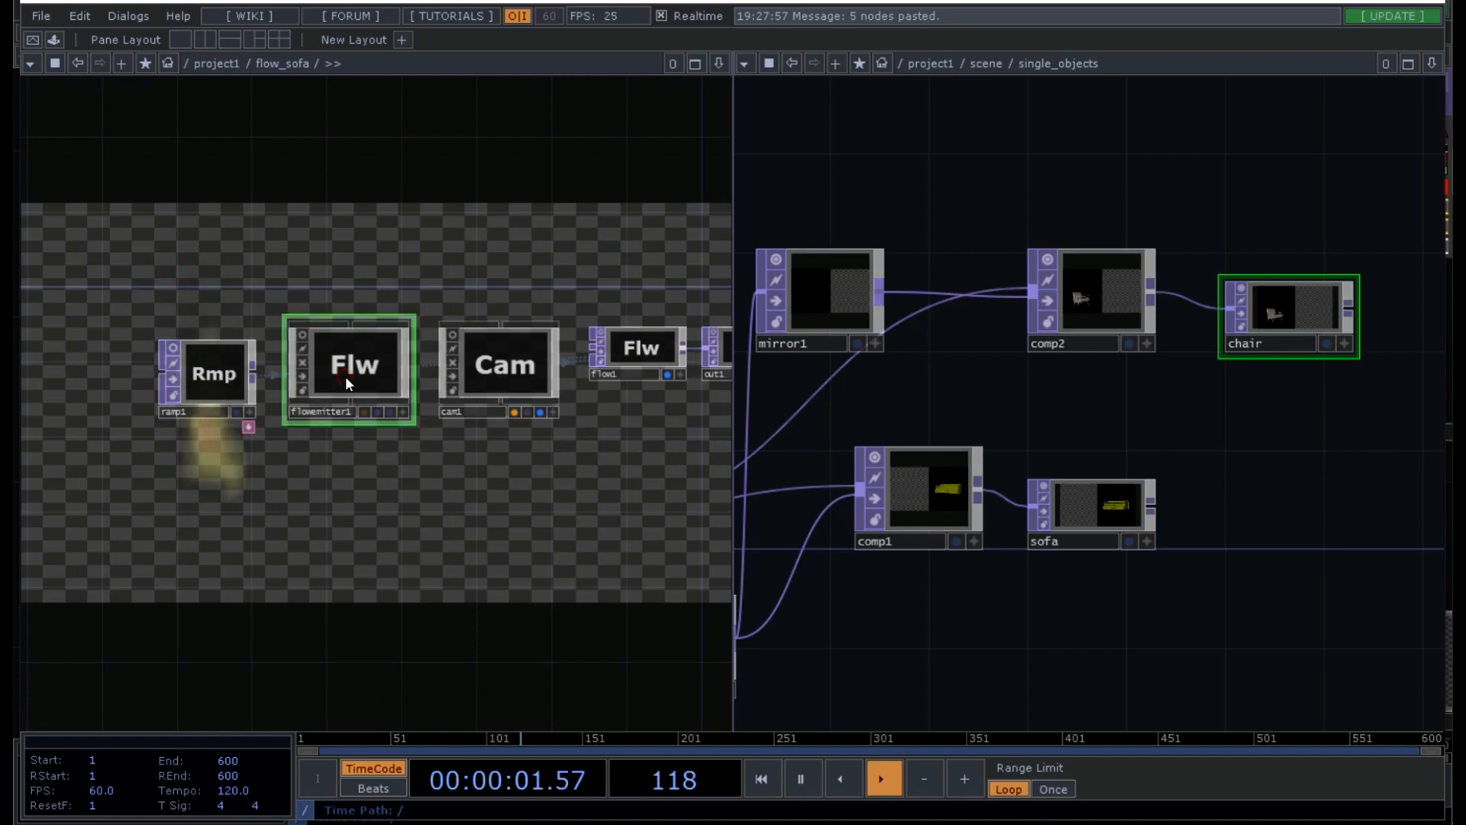
pyautogui.press('p')
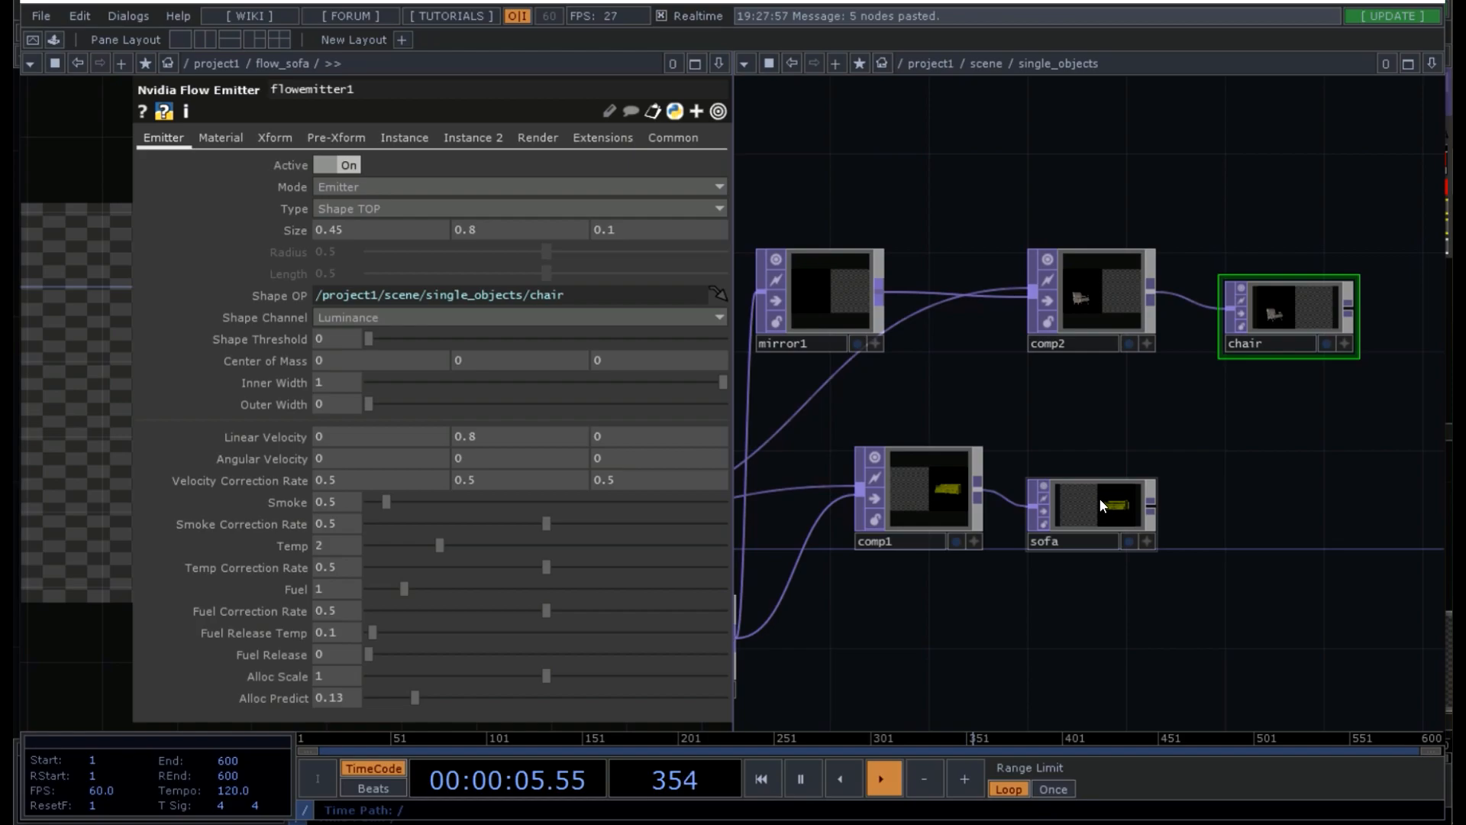
pyautogui.moveTo(1100, 498); pyautogui.dragTo(545, 298)
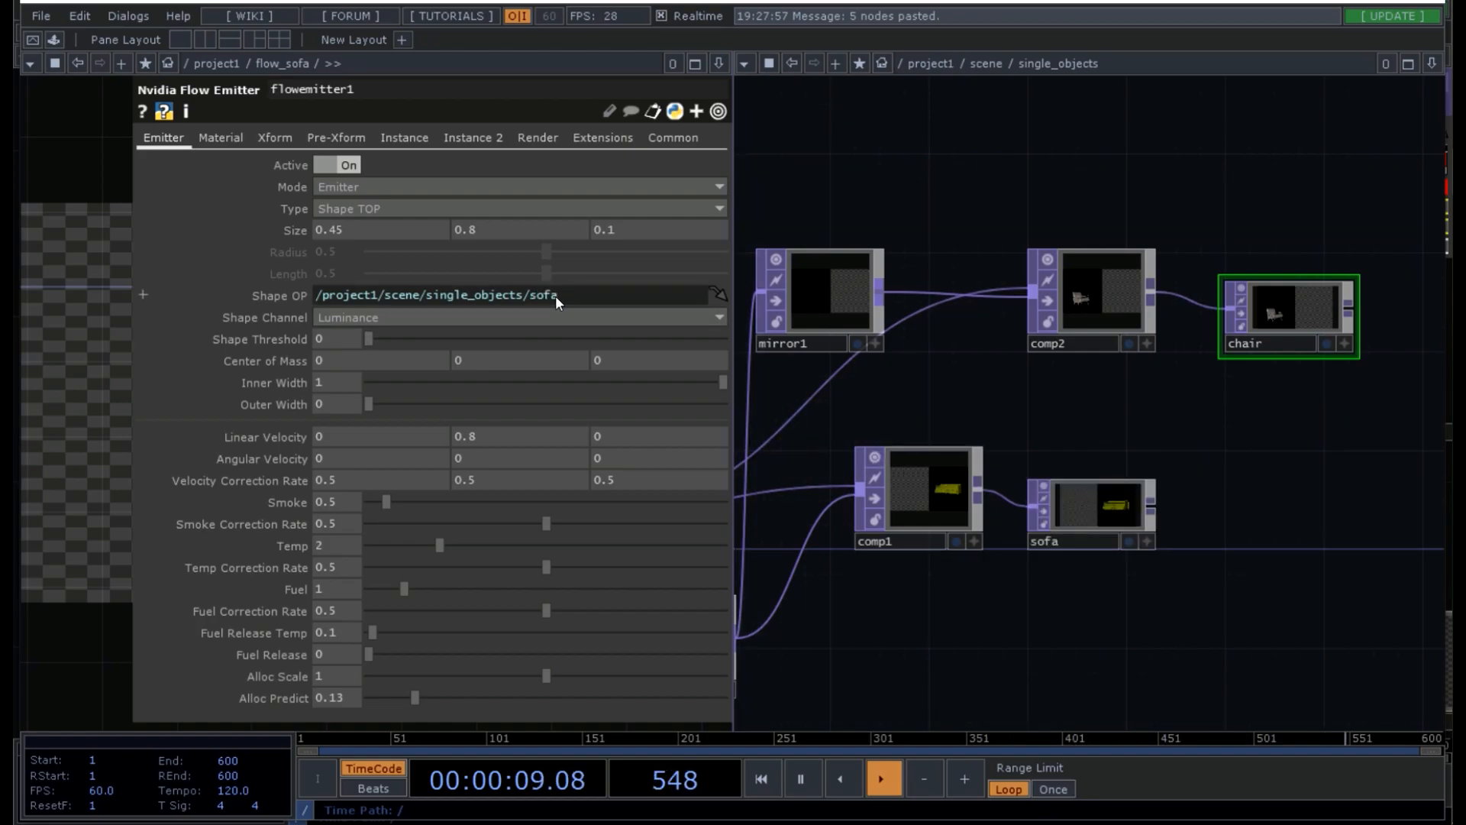
pyautogui.press('u')
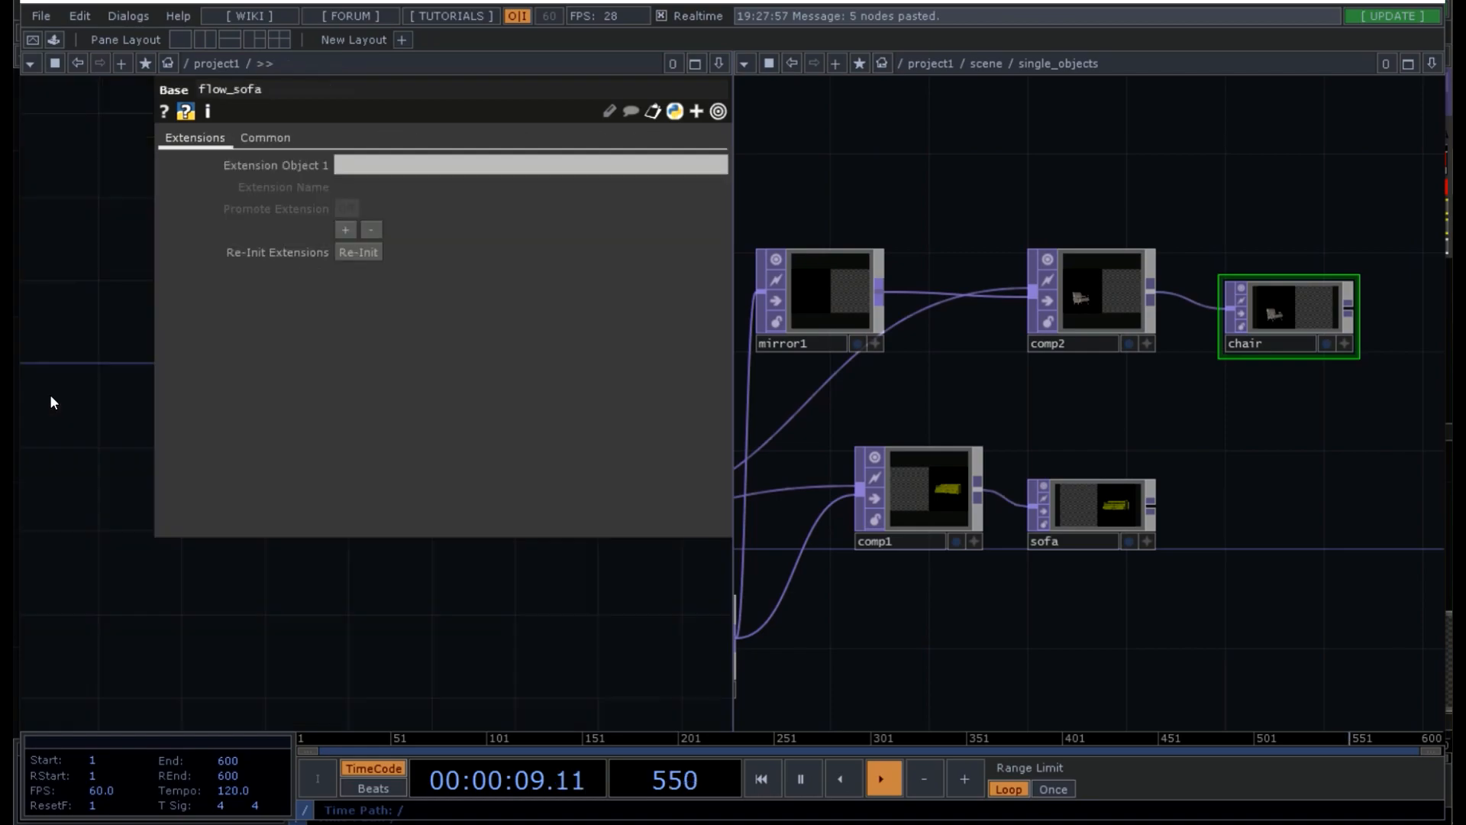
pyautogui.press('p')
pyautogui.press('i')
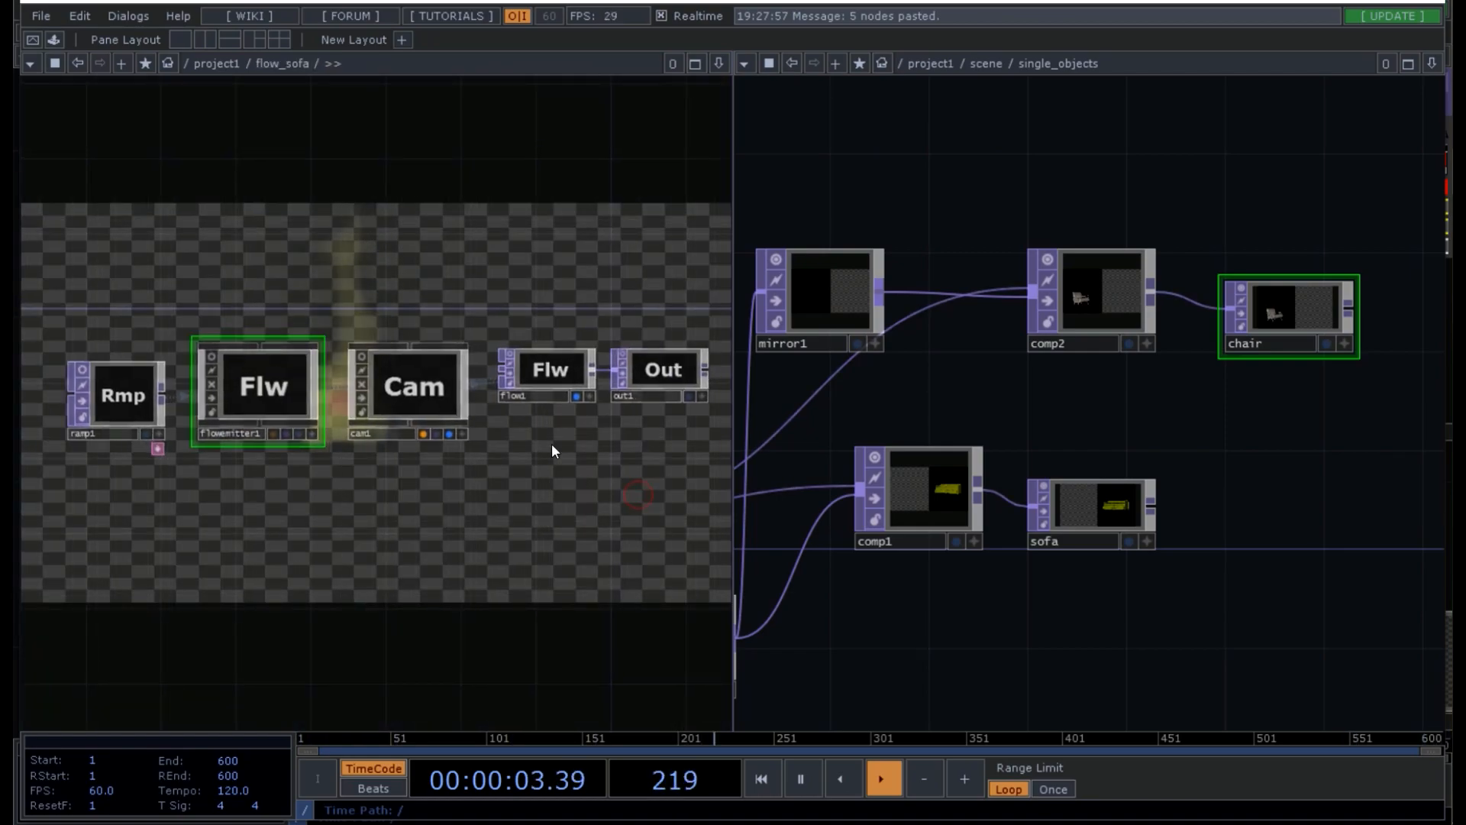
# - Set the Size of flowemitter1 in flow_sofa to 0.7 in X and 1 in Z
pyautogui.click(560, 369)
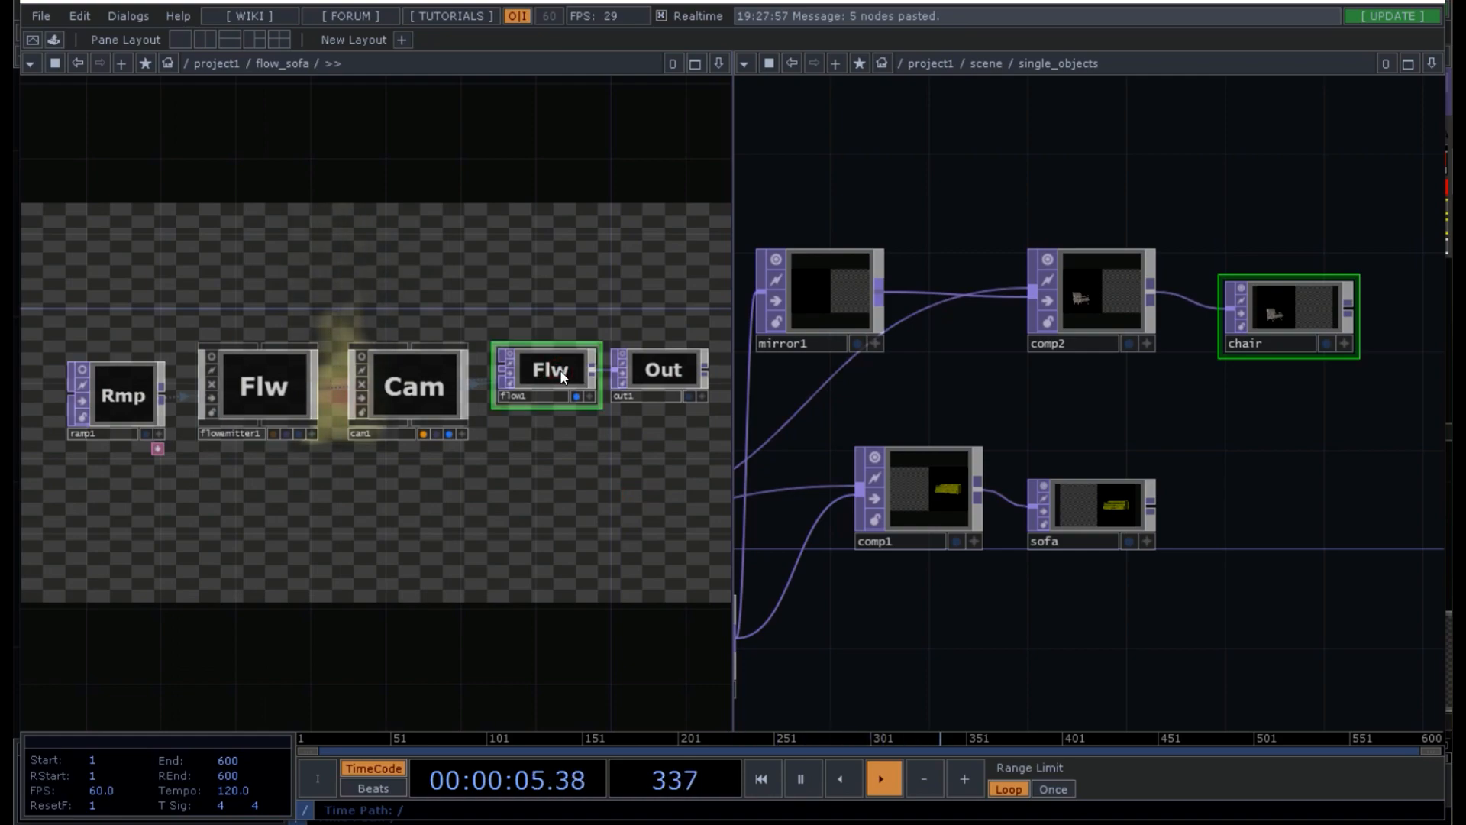
pyautogui.press('p')
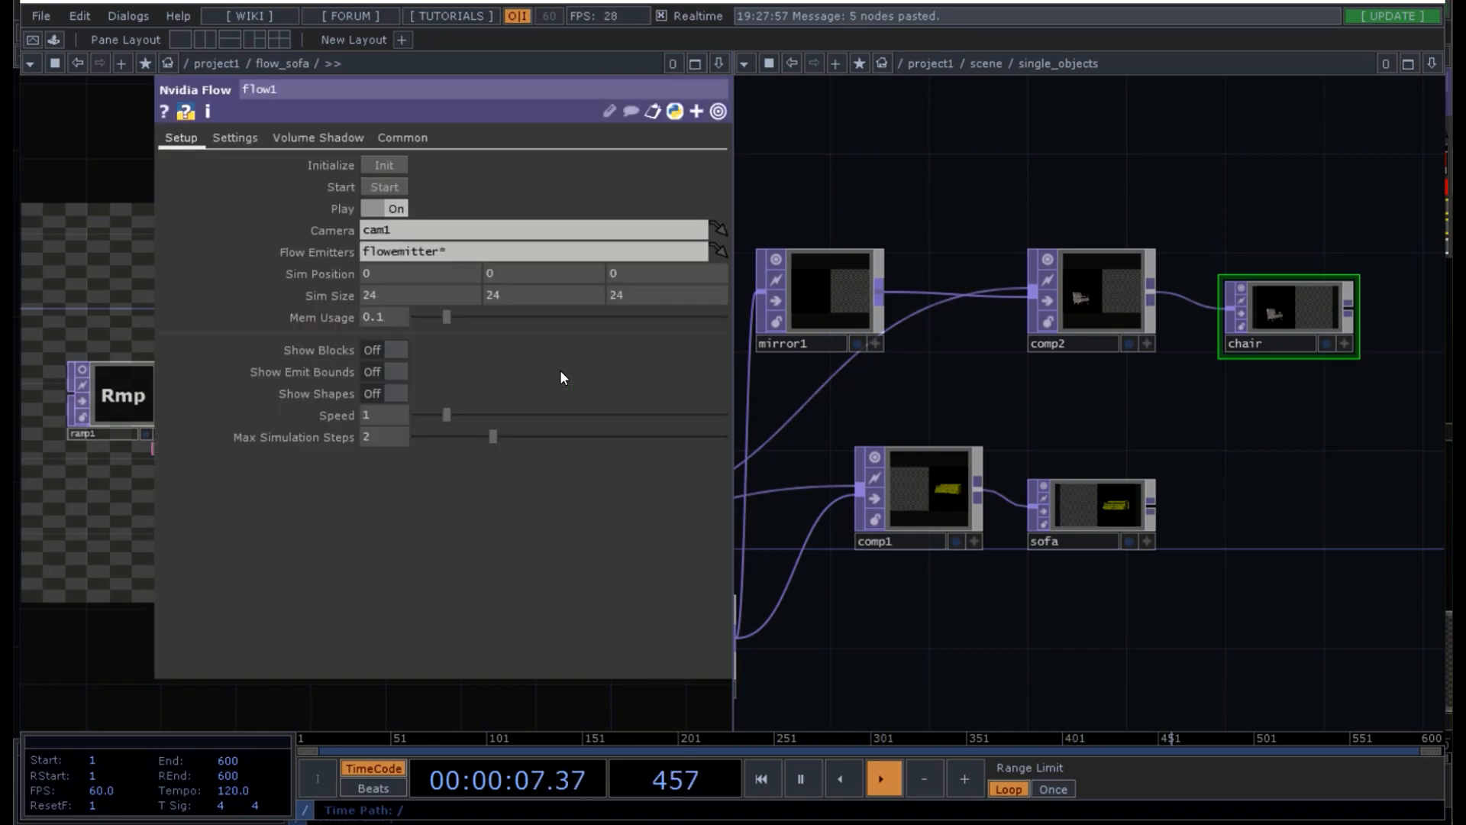
pyautogui.press('p')
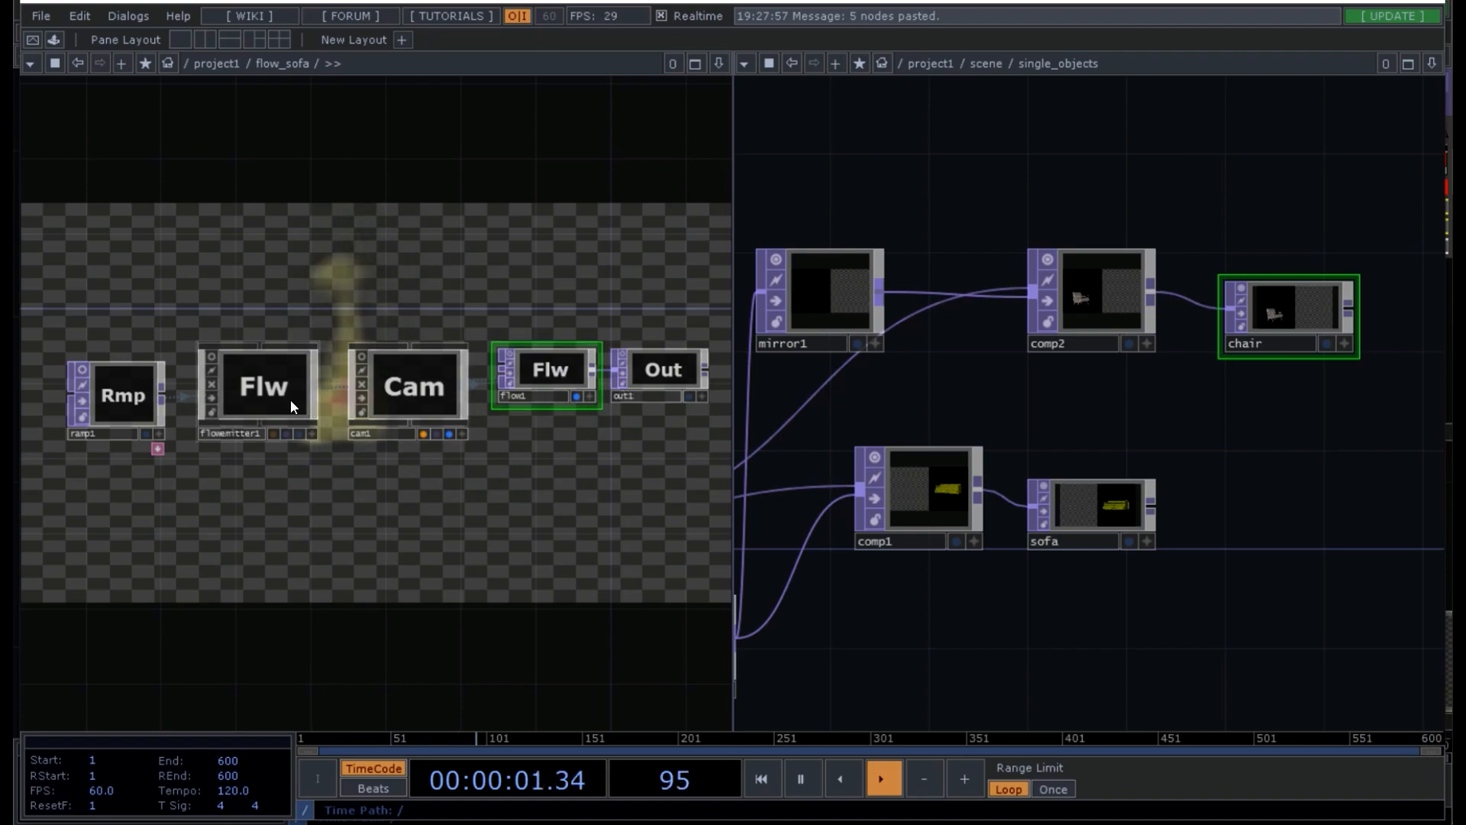
pyautogui.click(259, 392)
pyautogui.press('p')
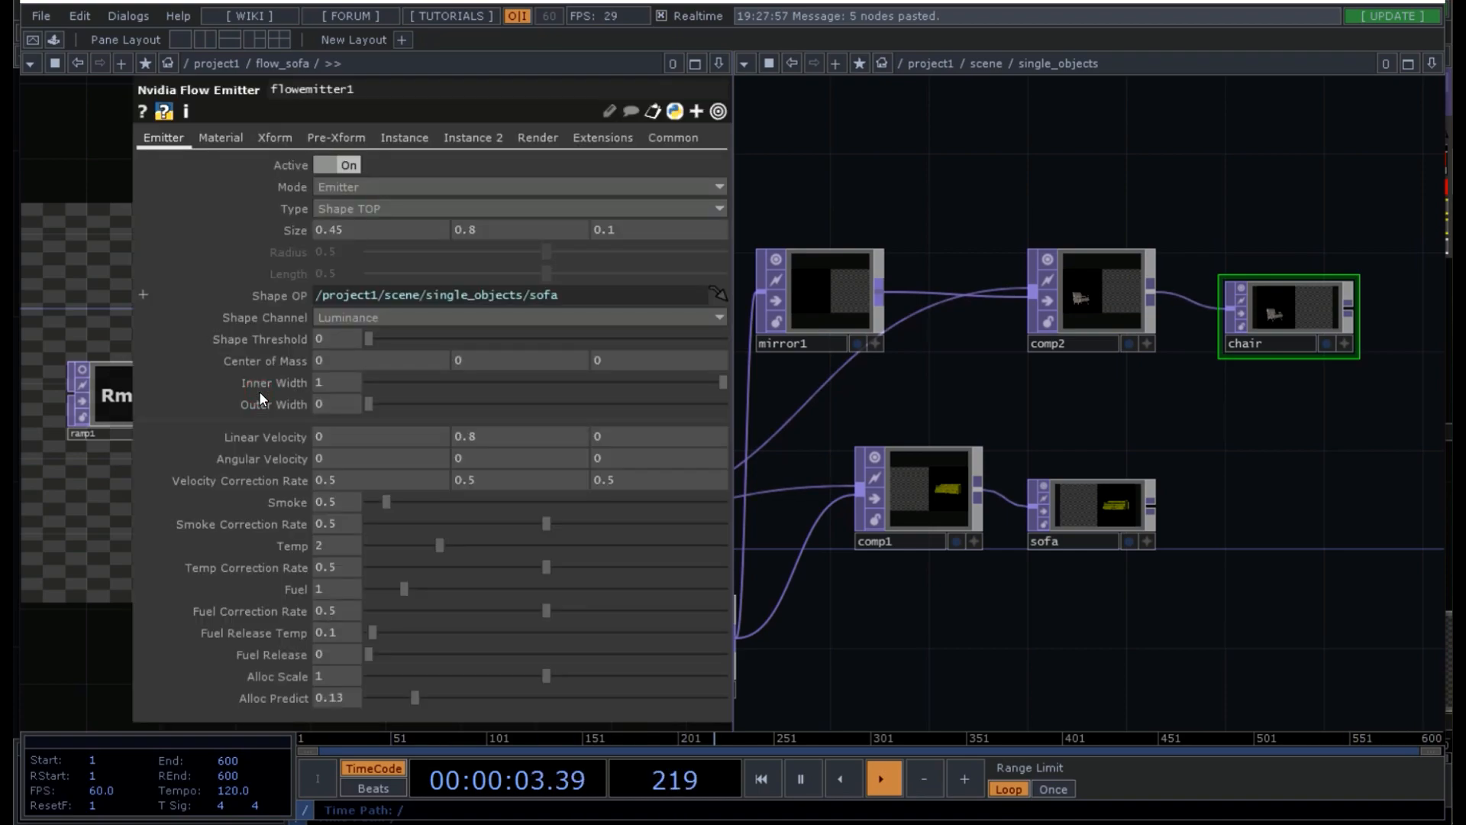
pyautogui.press('p')
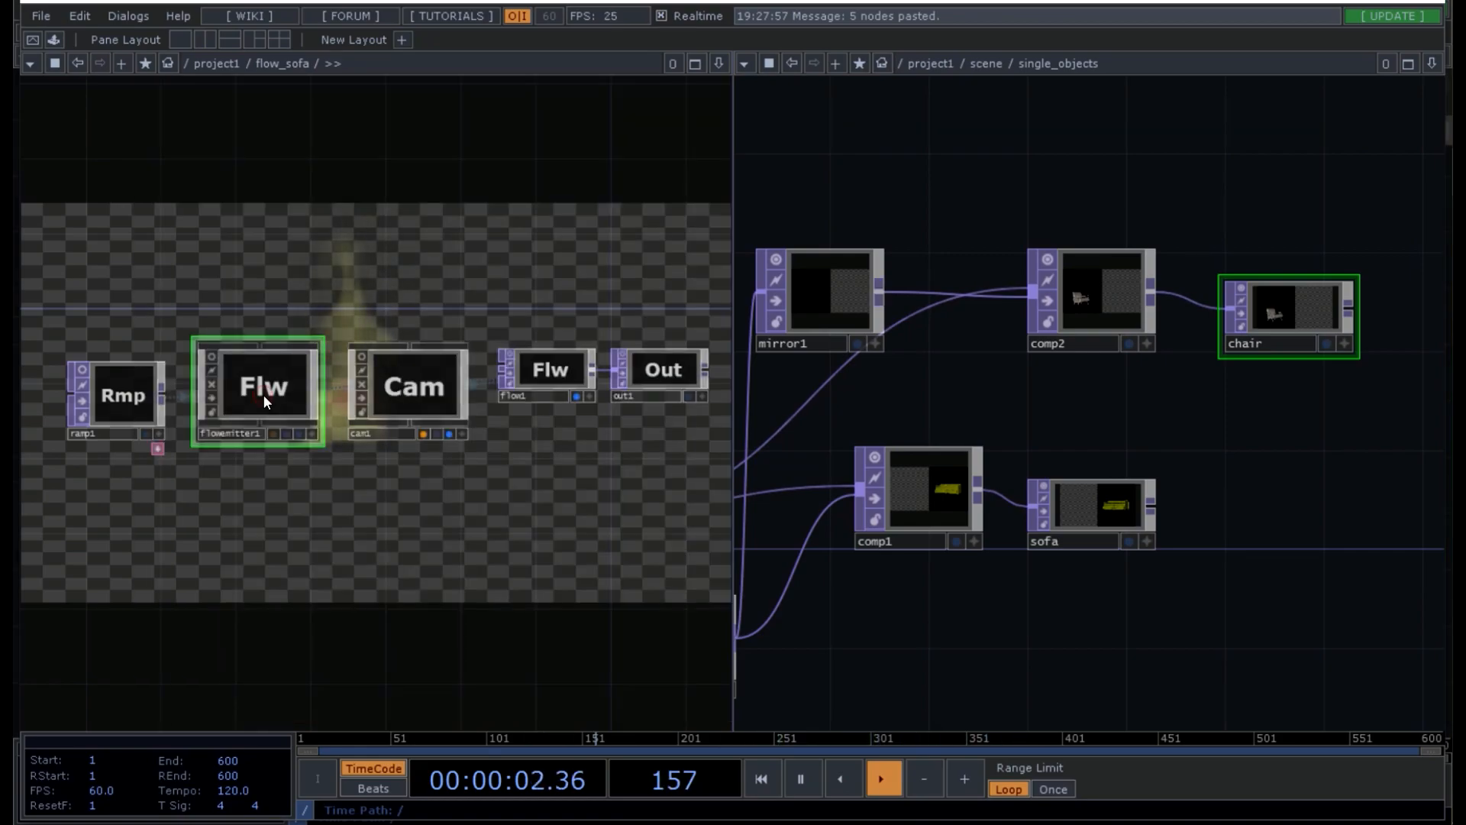
pyautogui.press('p')
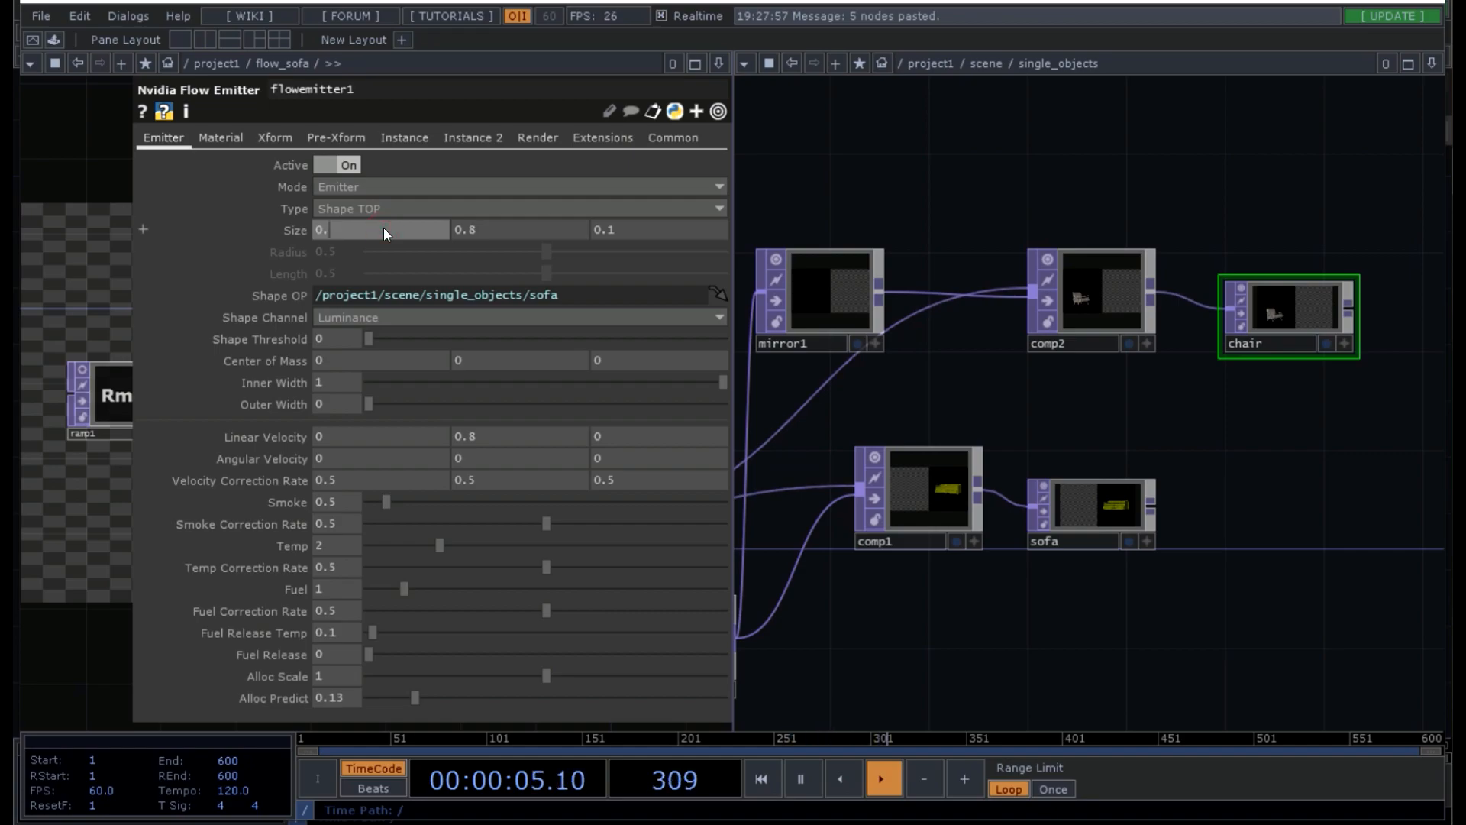
pyautogui.write('7')
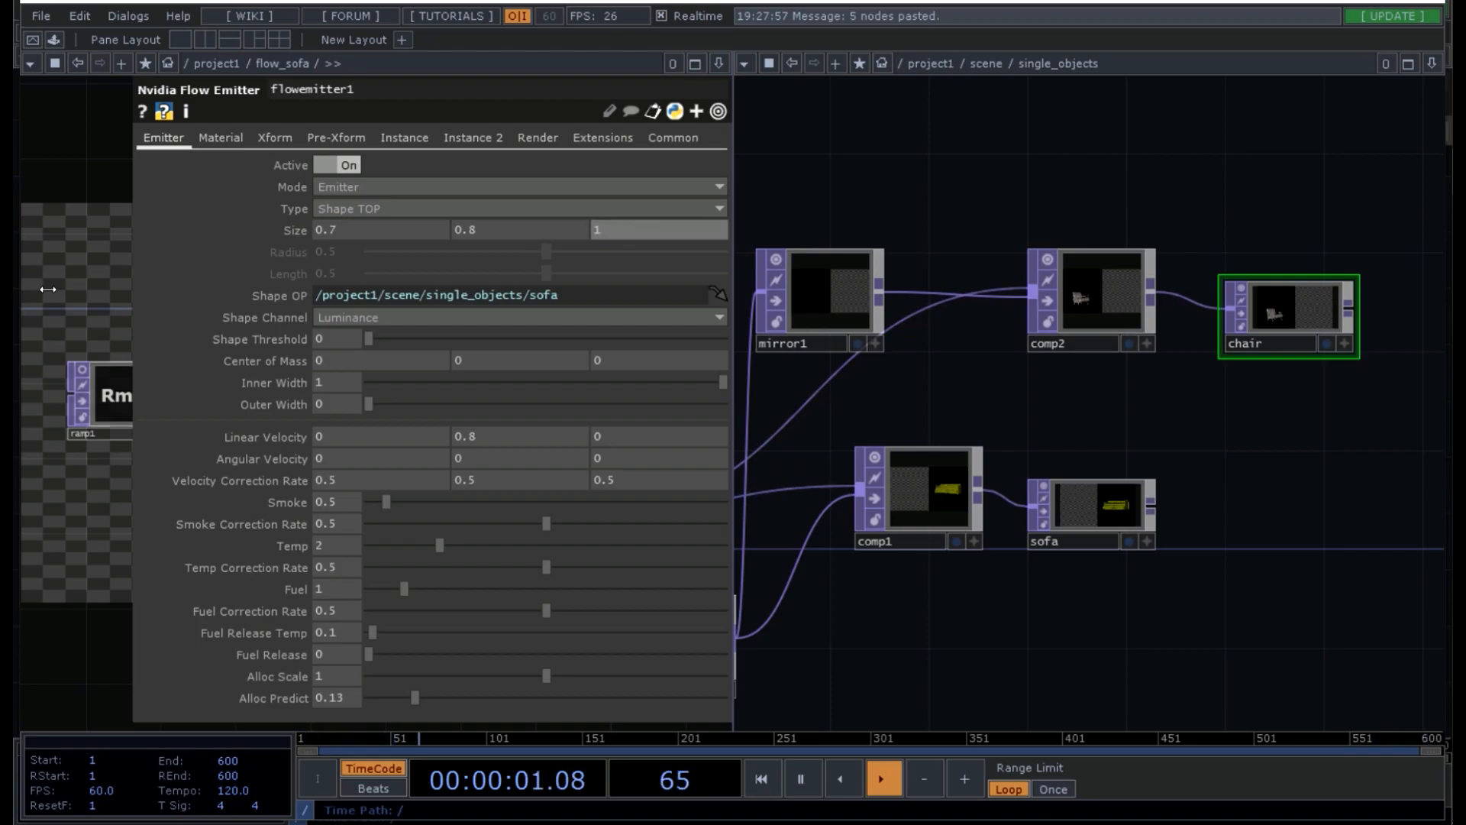
pyautogui.press('p')
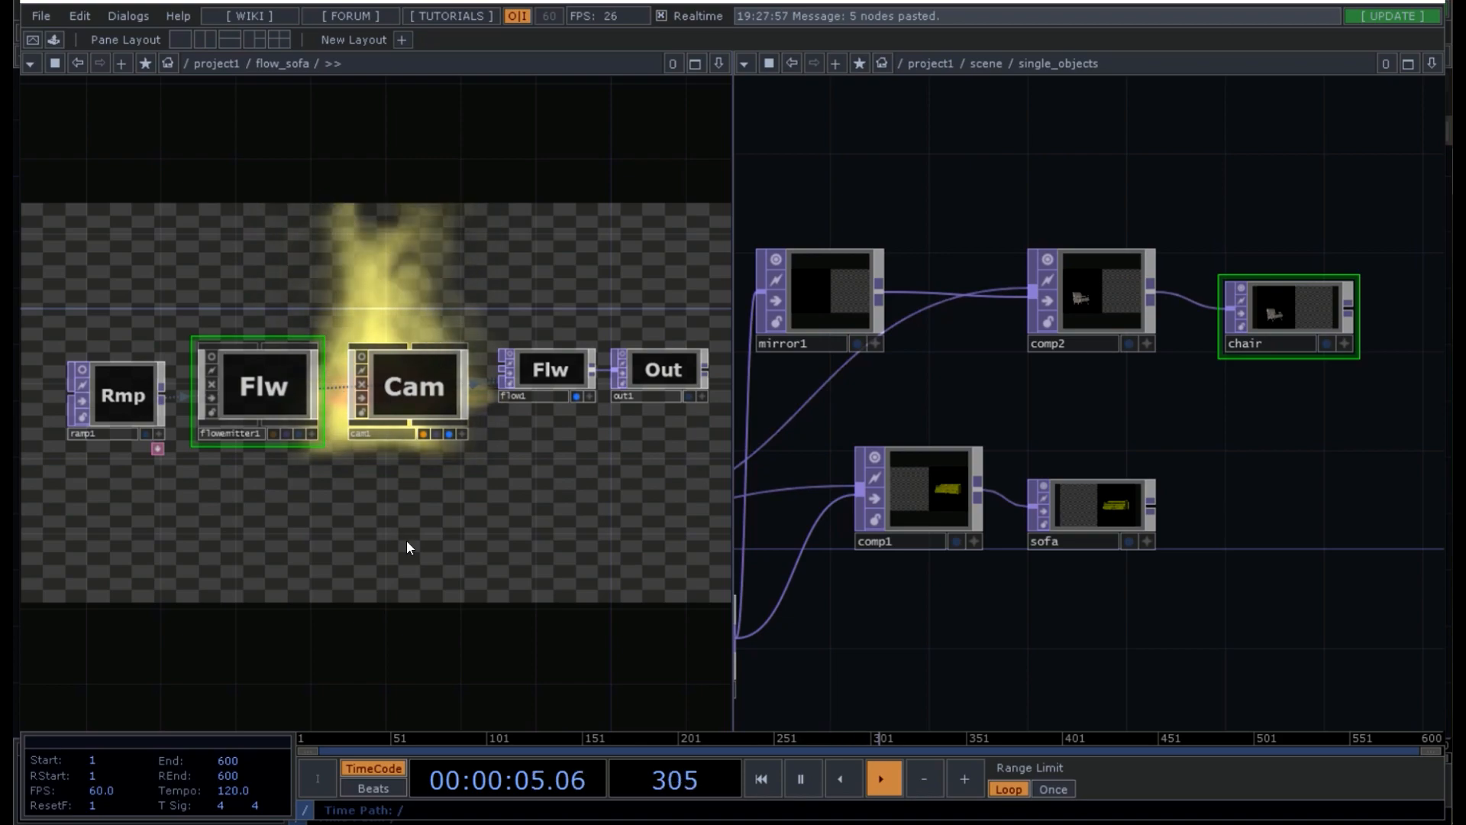
# - Bring up the flow_chair network in the pane that shows single_objects
pyautogui.click(1087, 405)
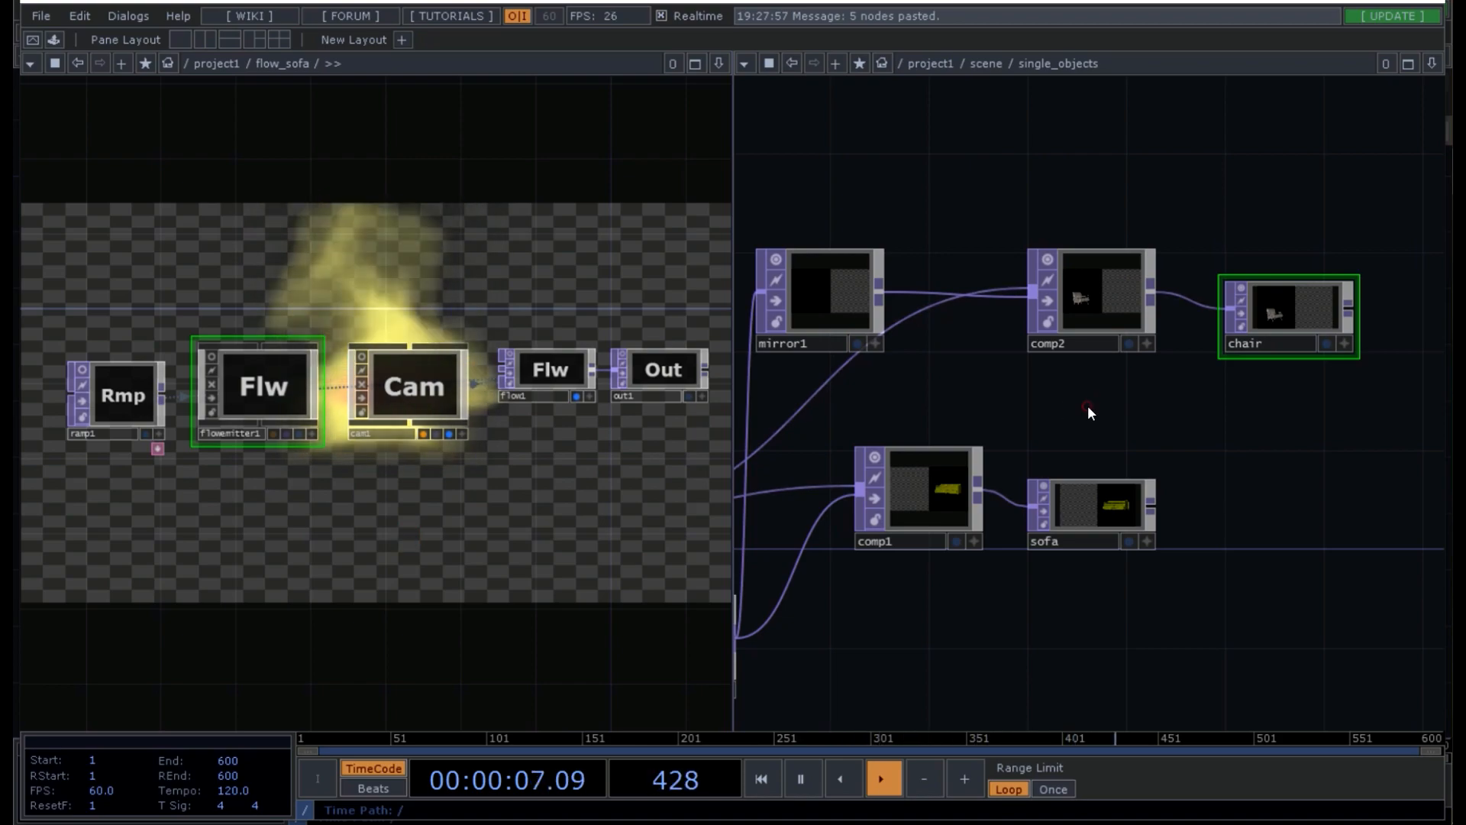
pyautogui.press('u')
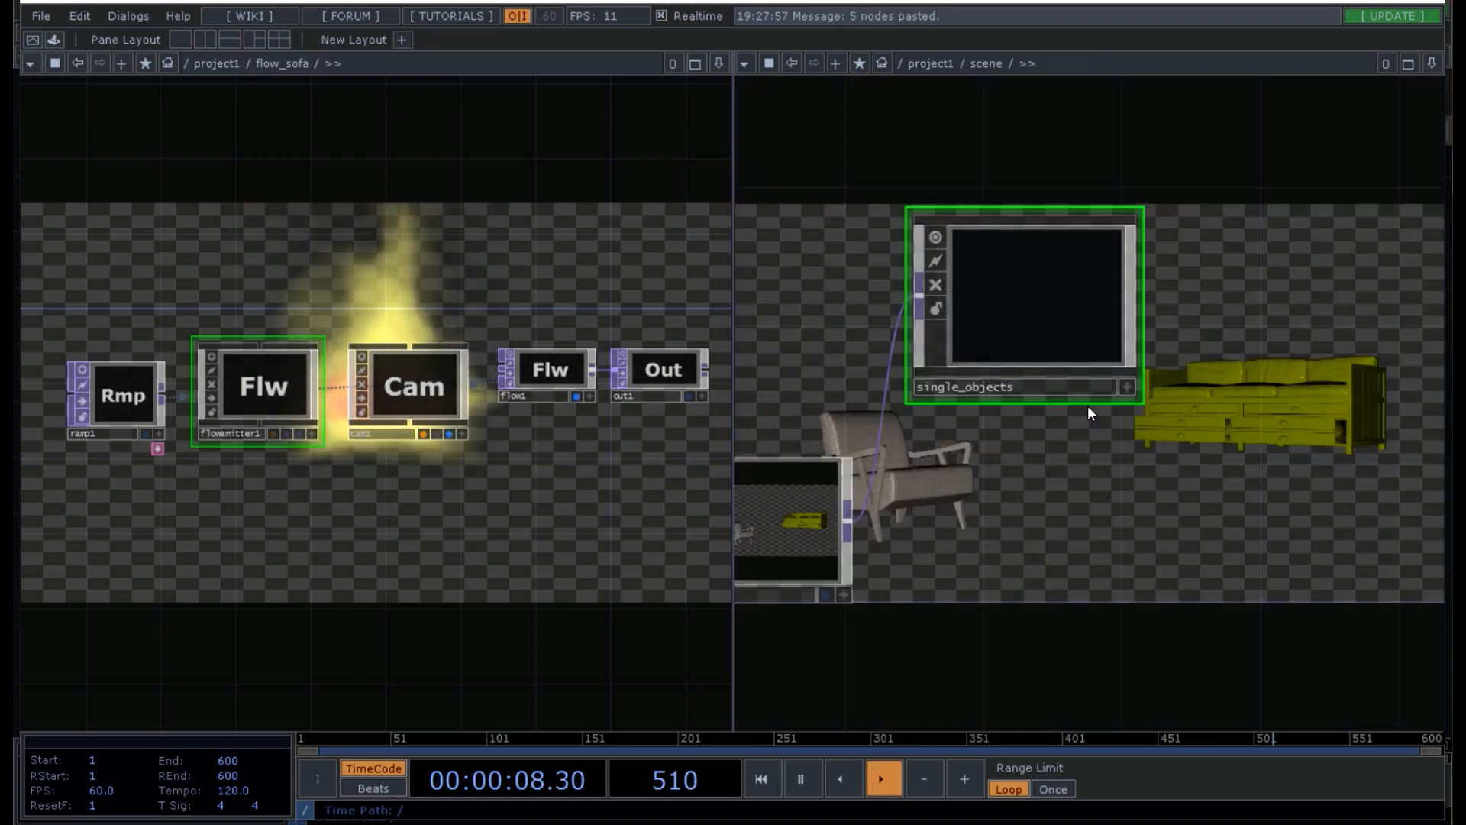
pyautogui.press('h')
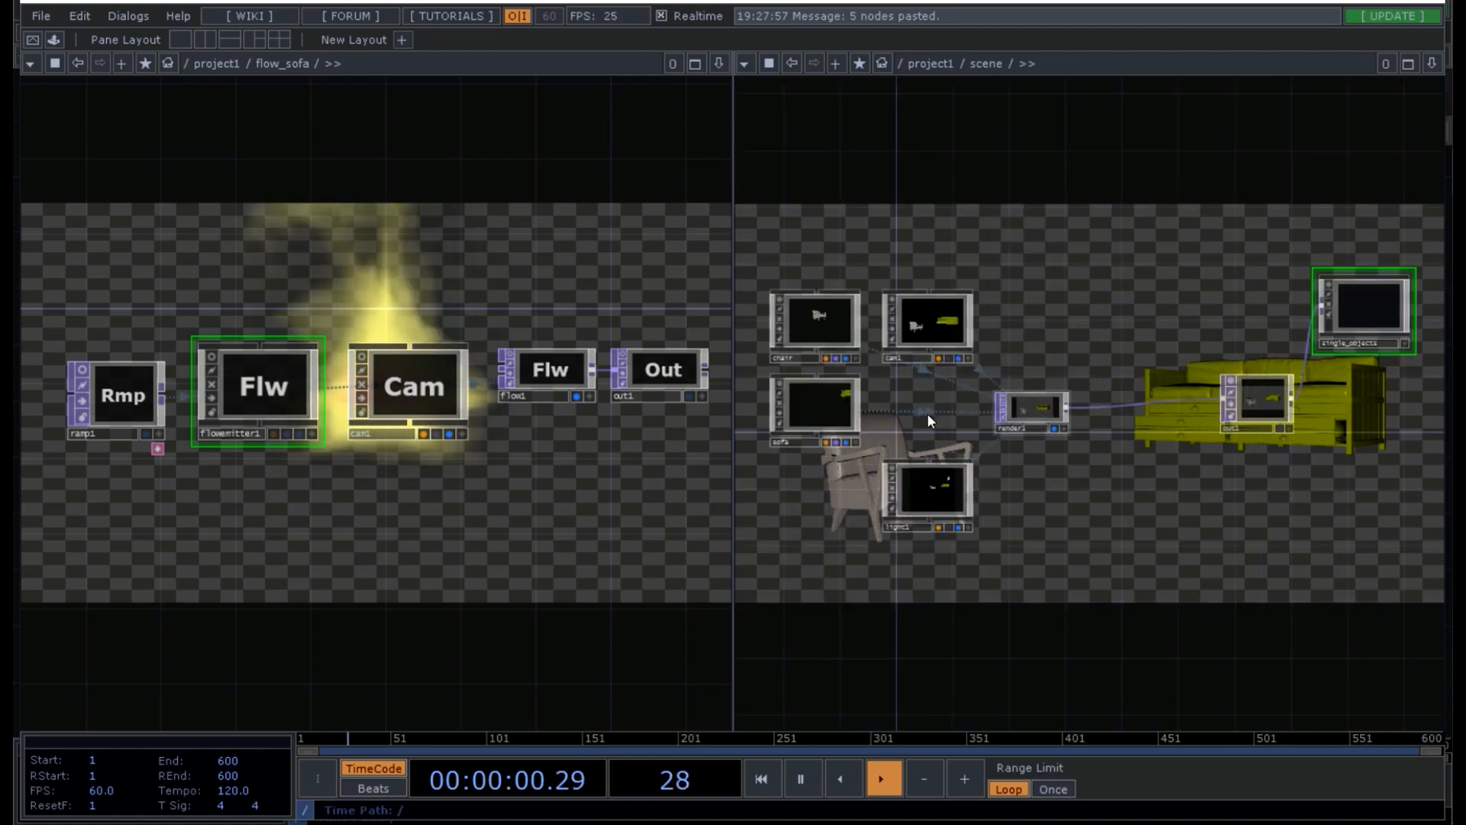
pyautogui.press('u')
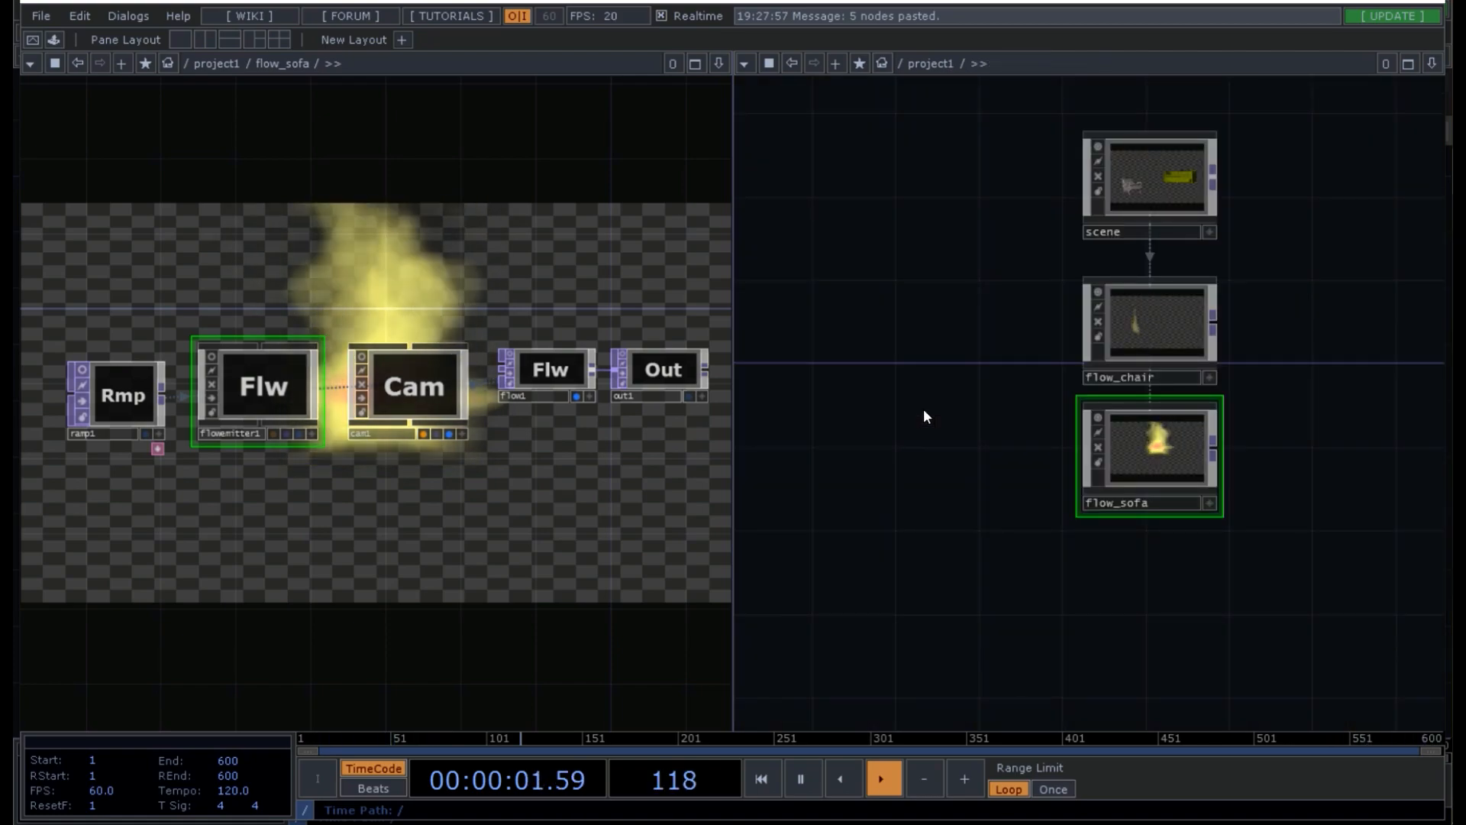
pyautogui.doubleClick(1146, 336)
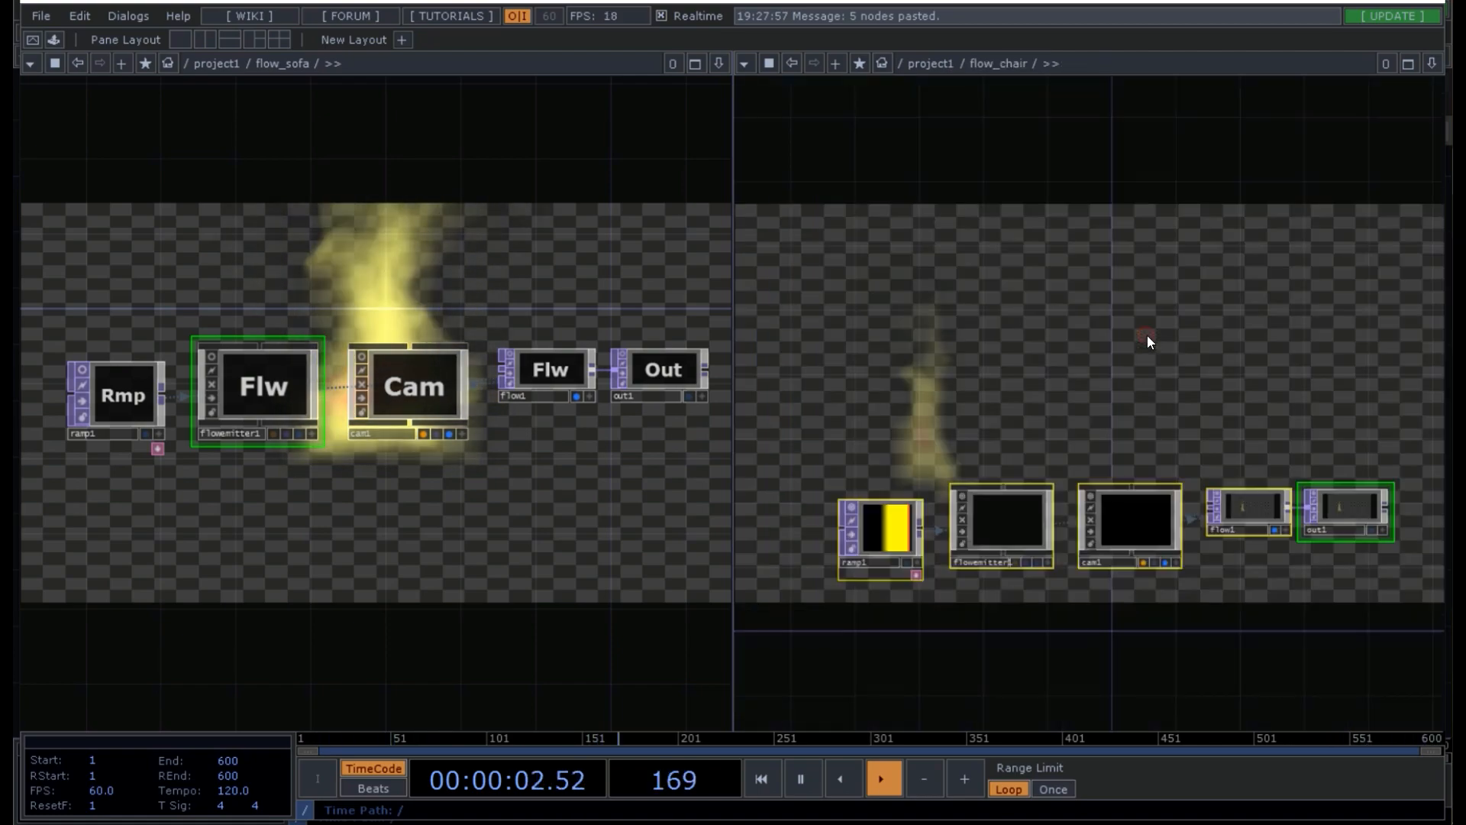
# - Set the Z Size of flowemitter1 in flow_chair to 1
pyautogui.click(1001, 526)
pyautogui.press('p')
pyautogui.click(1343, 230)
pyautogui.press('BackSpace')
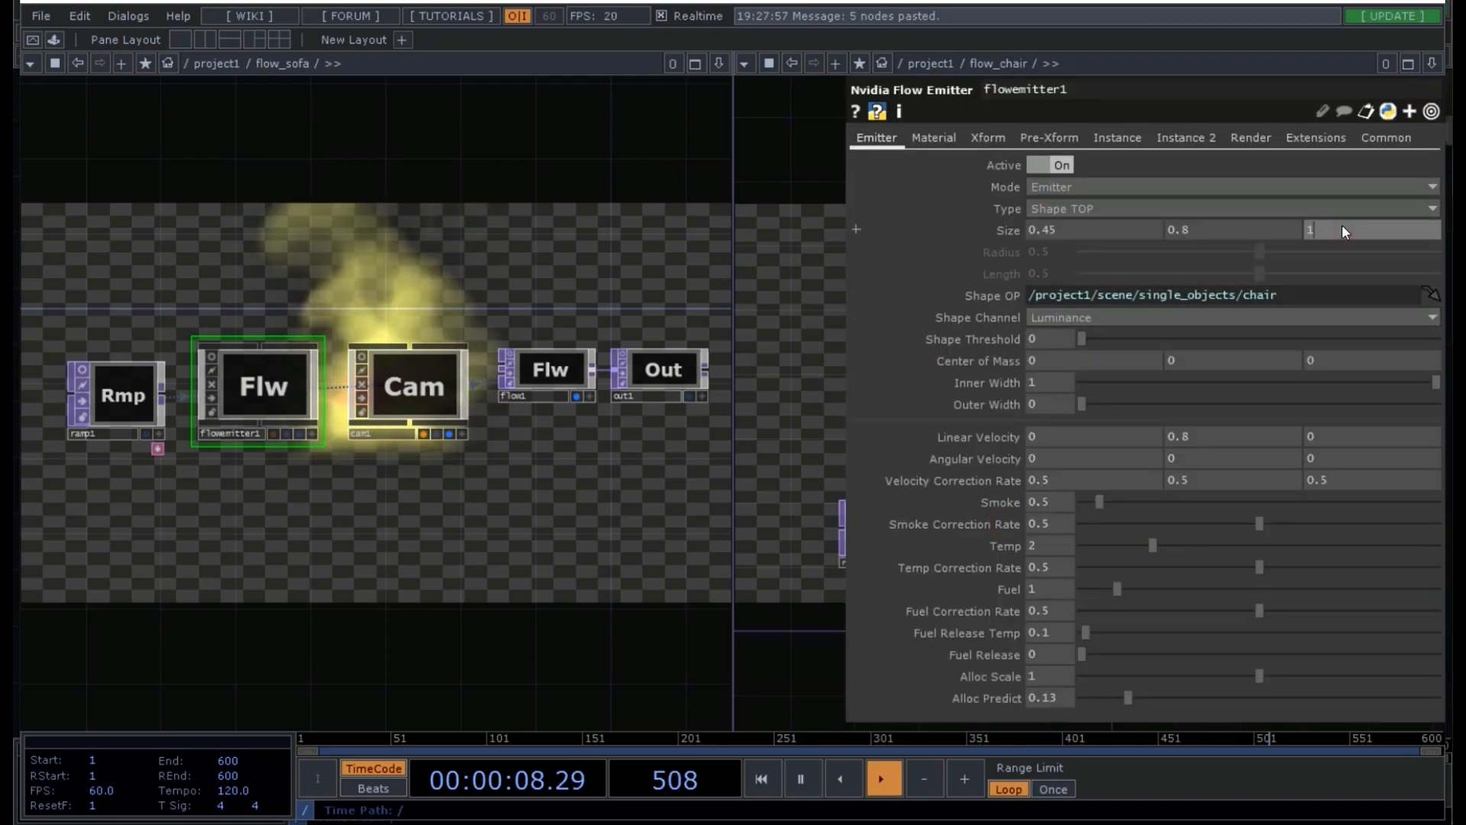
pyautogui.press('BackSpace')
pyautogui.press('BackSpace')
pyautogui.write('1')
pyautogui.press('Return')
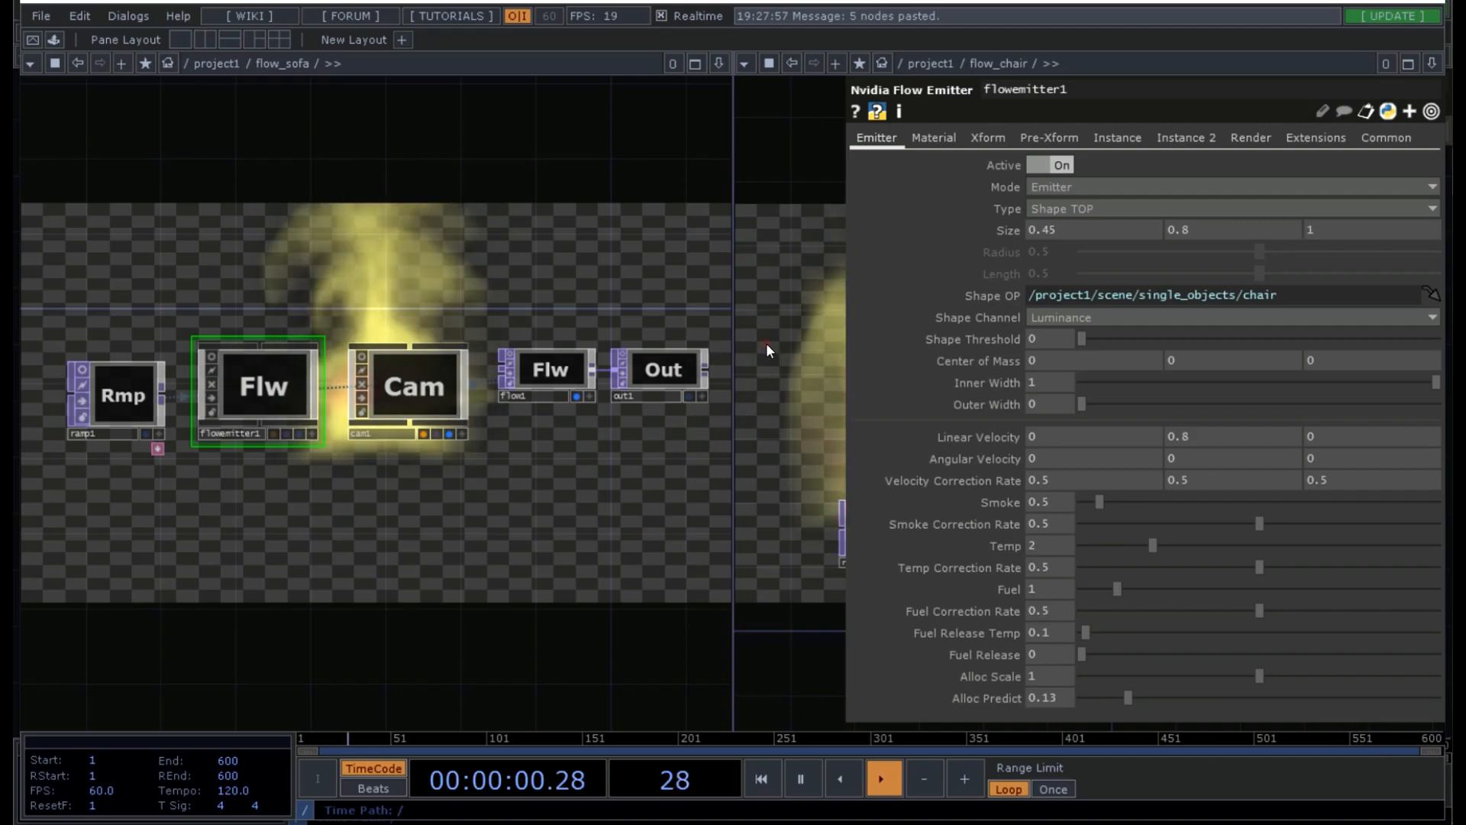
pyautogui.click(766, 343)
pyautogui.press('p')
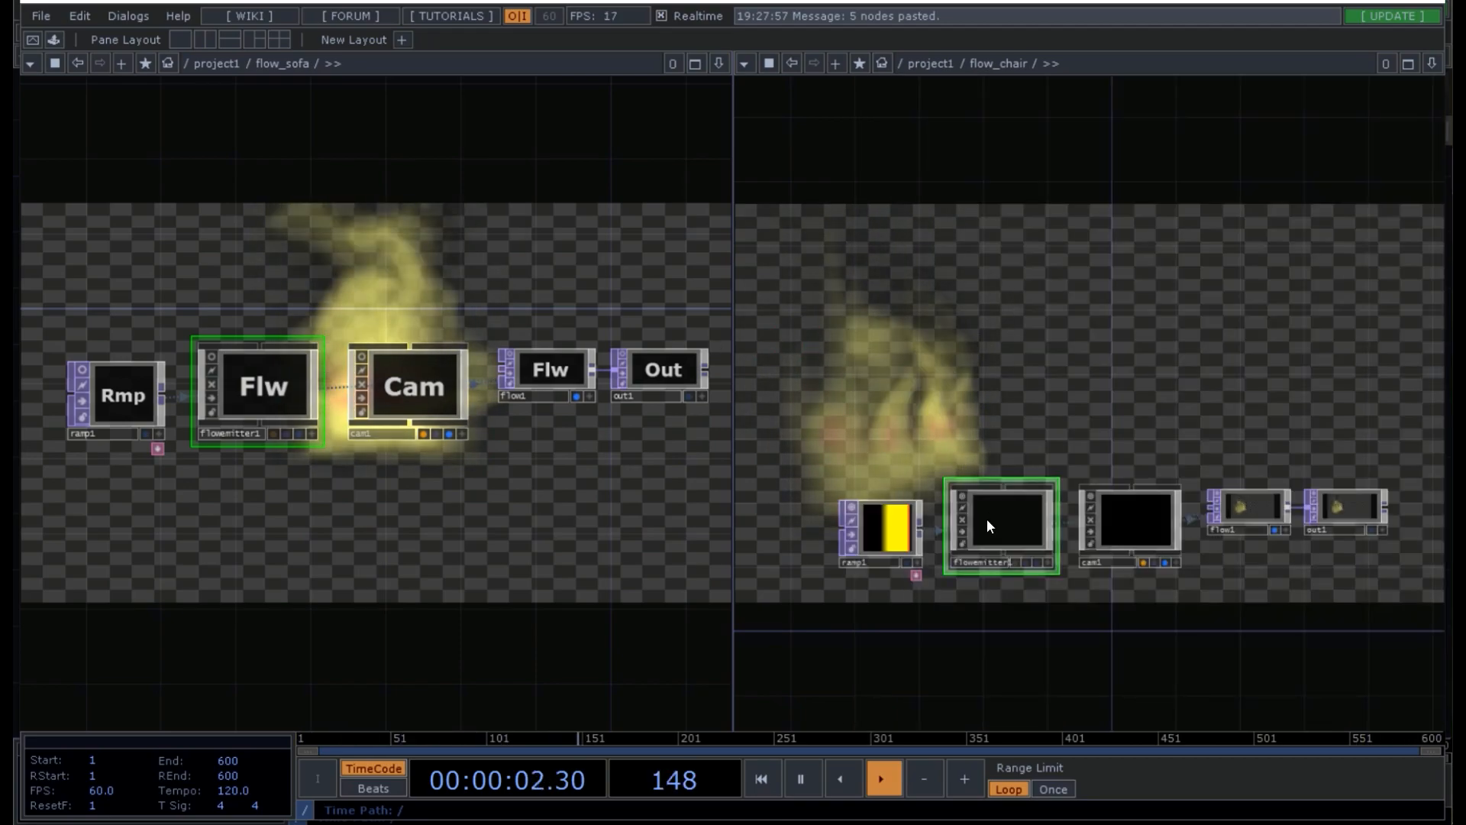
# - Turn off the viewers of ramp1, flowemitter1, cam1, flow1 and out1 in the flow_chair network
pyautogui.moveTo(1342, 567); pyautogui.dragTo(840, 411, button='right')
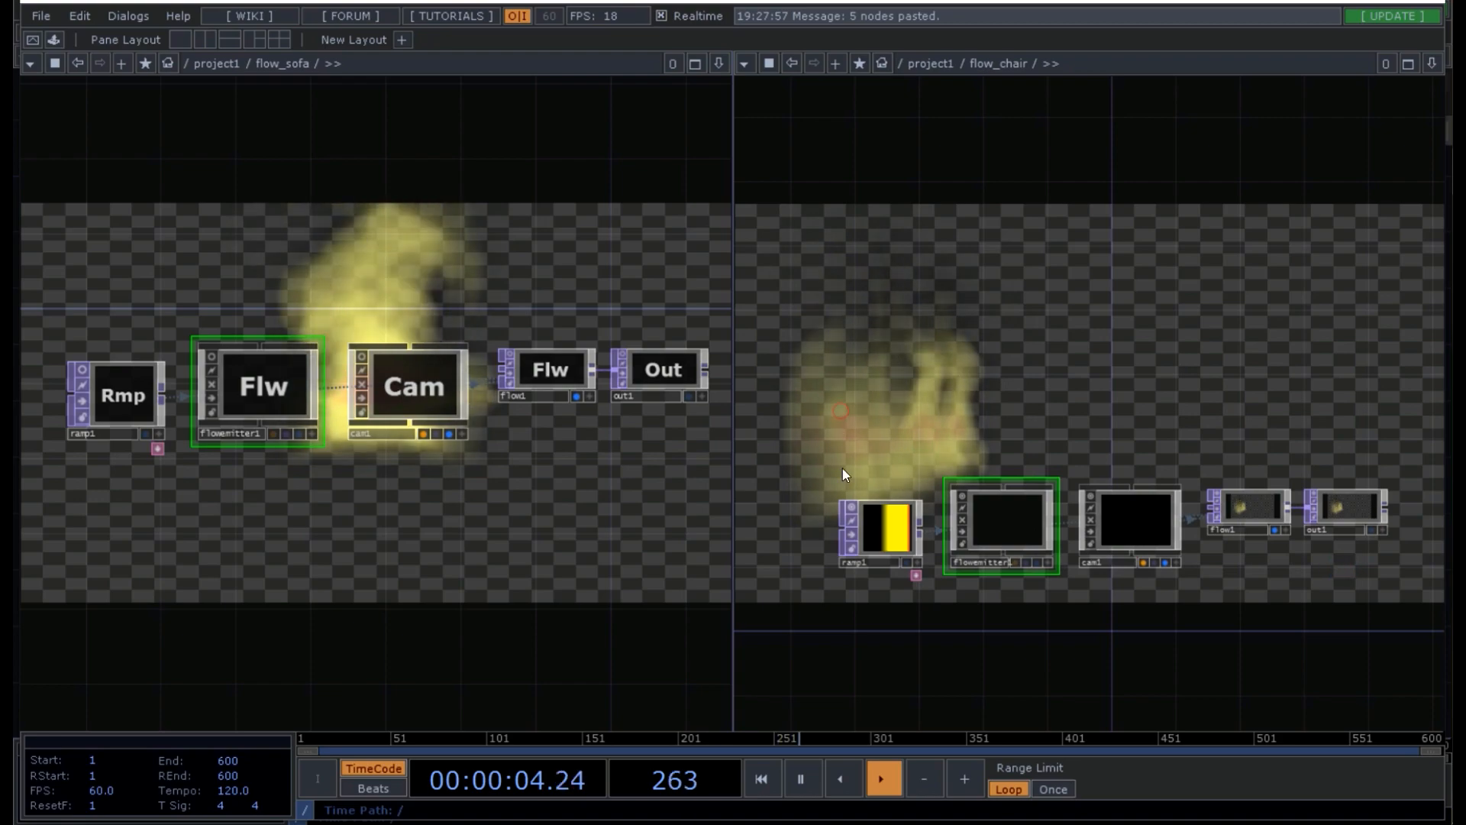
pyautogui.click(853, 511)
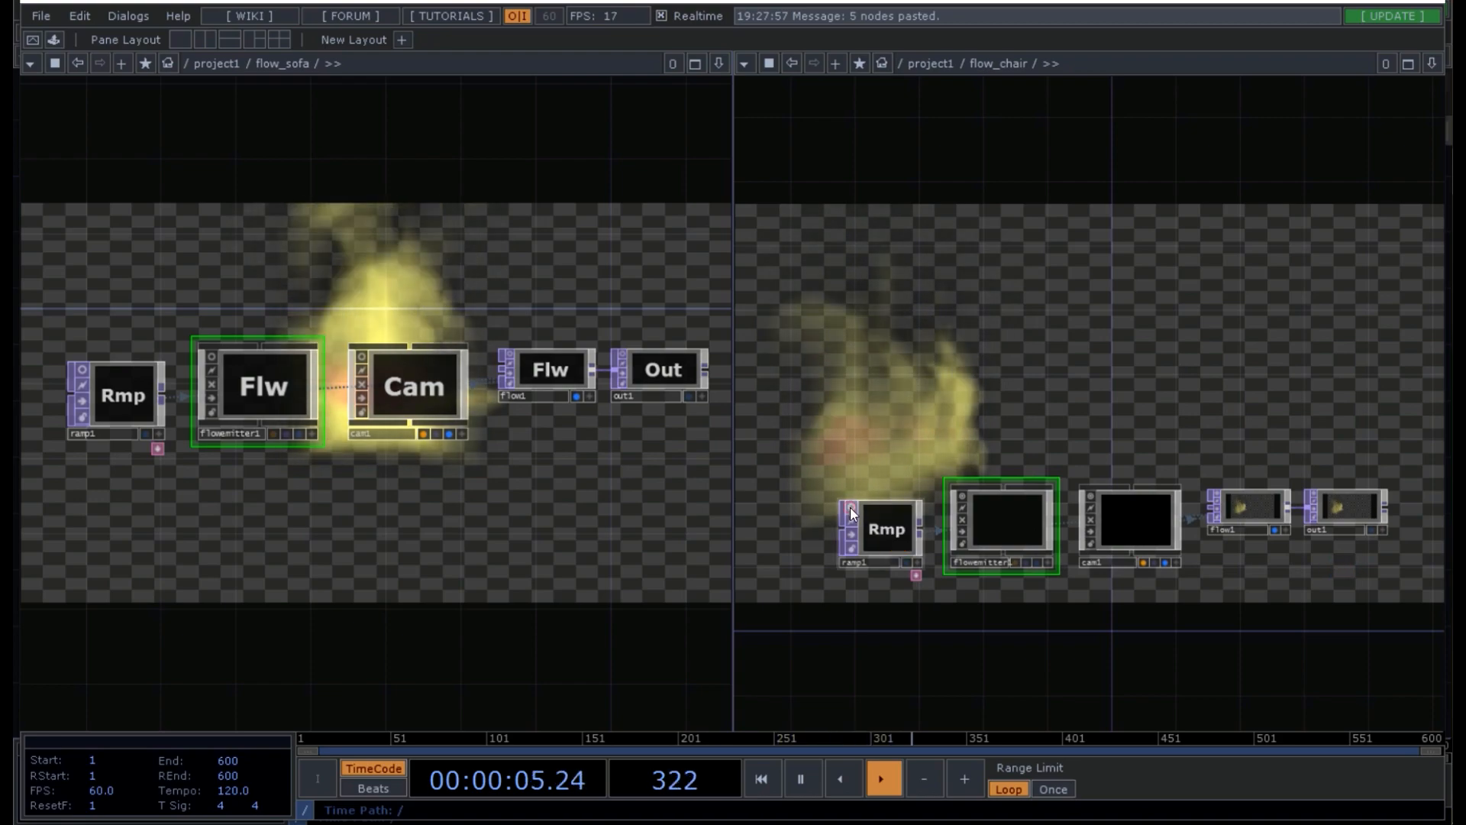
pyautogui.click(961, 496)
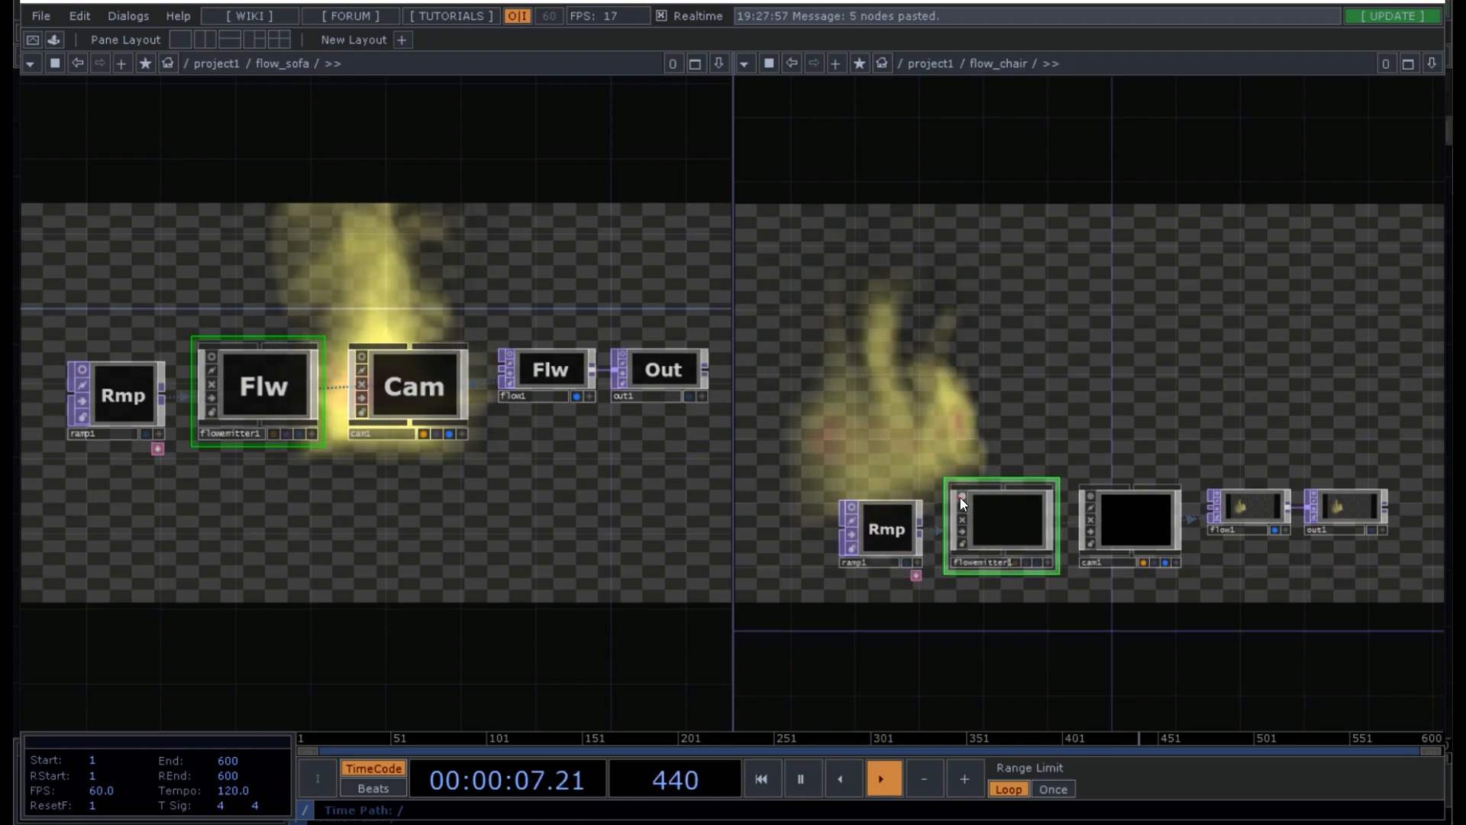
pyautogui.click(1090, 497)
pyautogui.click(1217, 496)
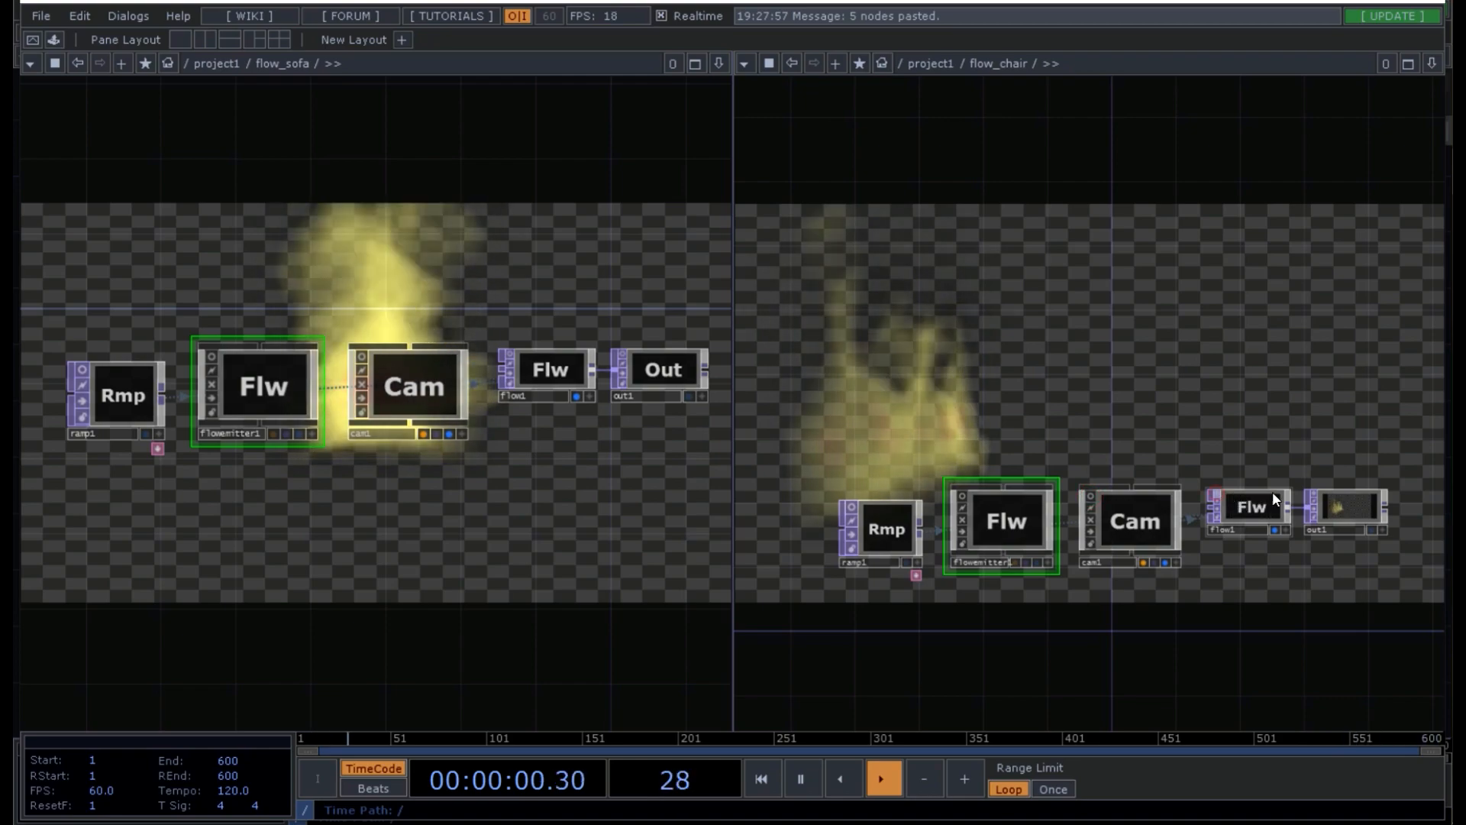
pyautogui.click(1315, 496)
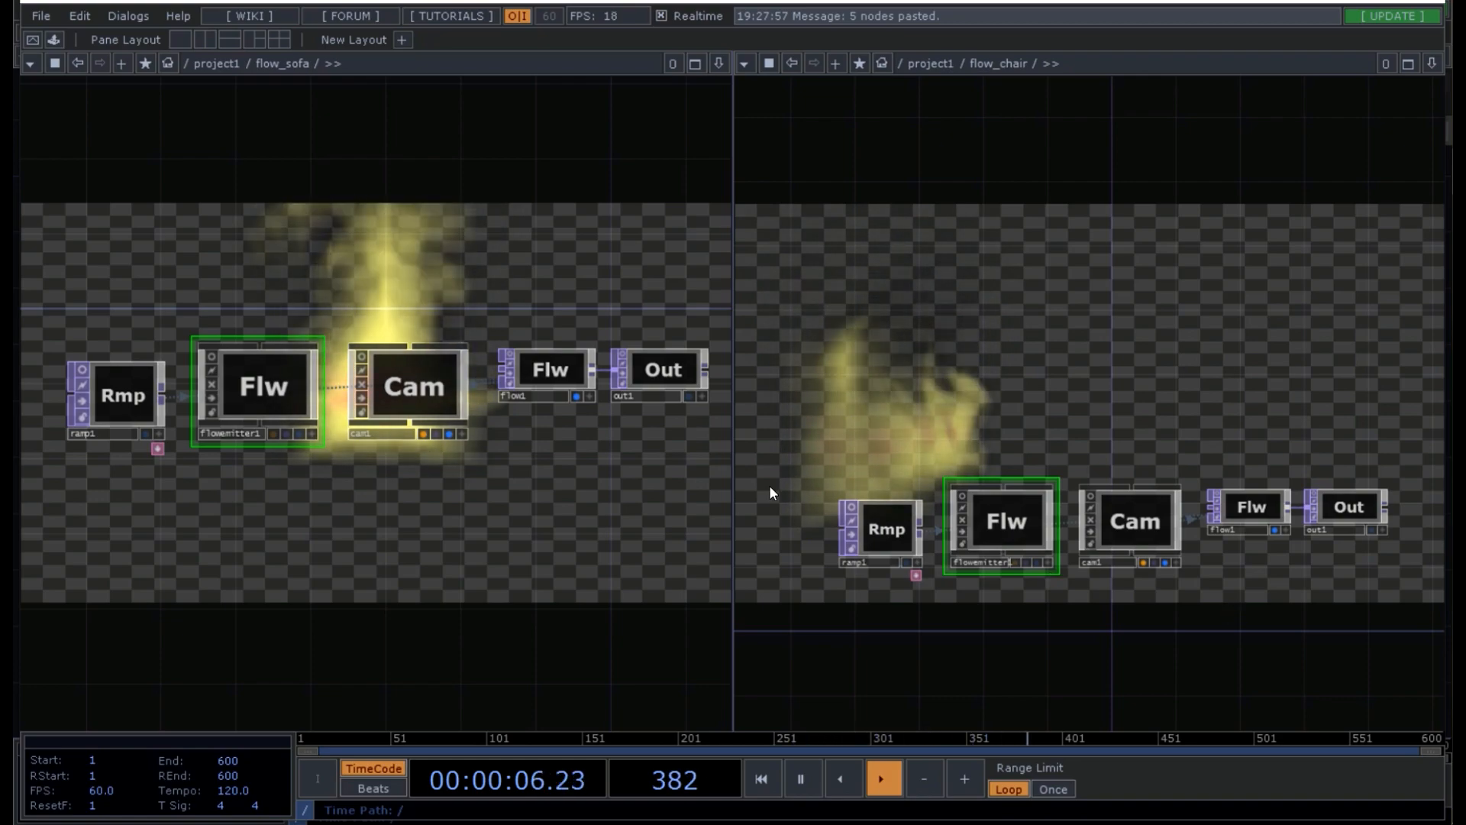
# - Show project1 in the flow_chair pane and set cam1's Translate in flow_sofa to -0.06 in X and 0.02 in Y
pyautogui.click(403, 411)
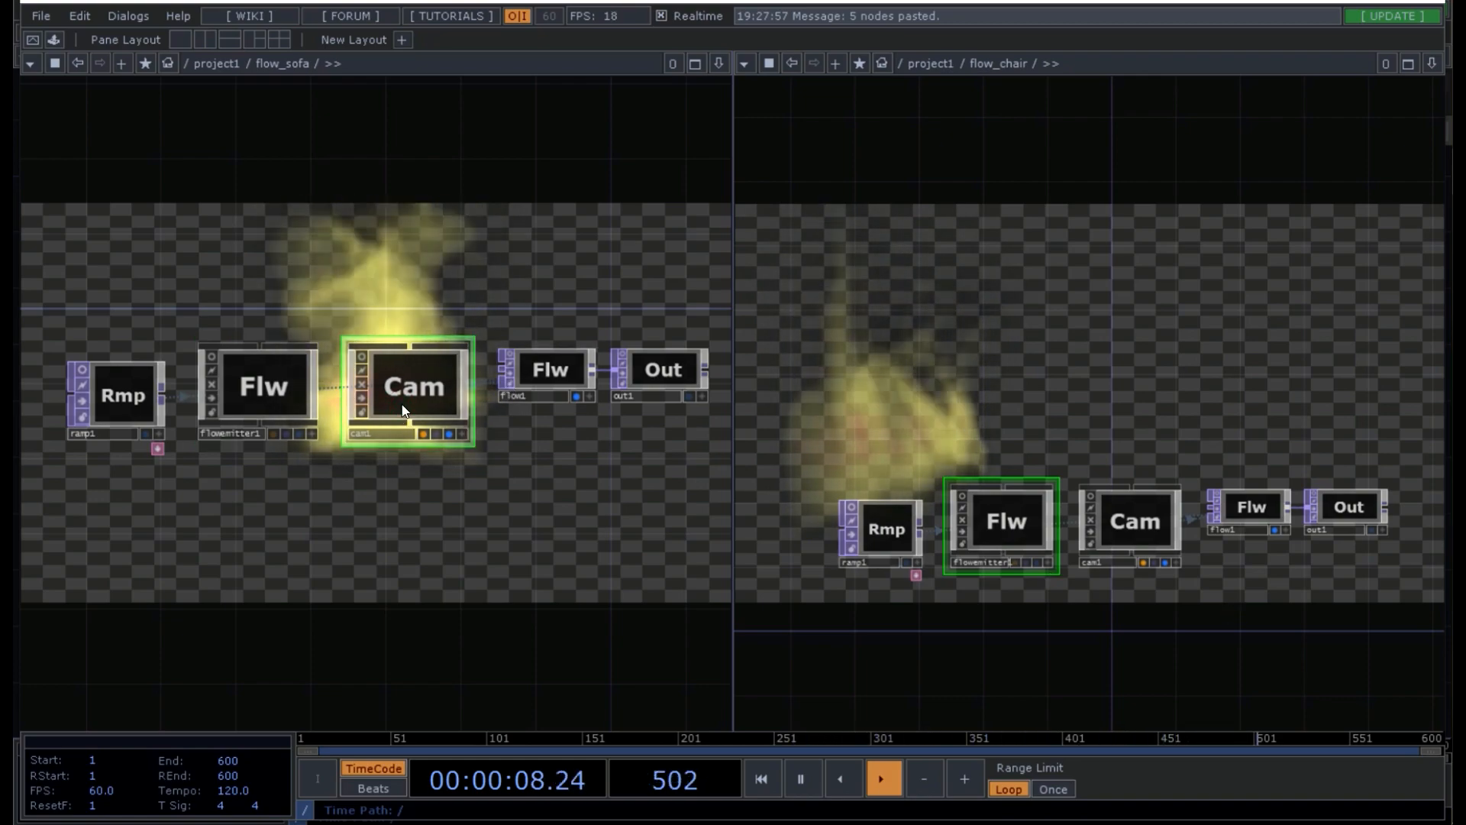
pyautogui.click(1003, 328)
pyautogui.press('u')
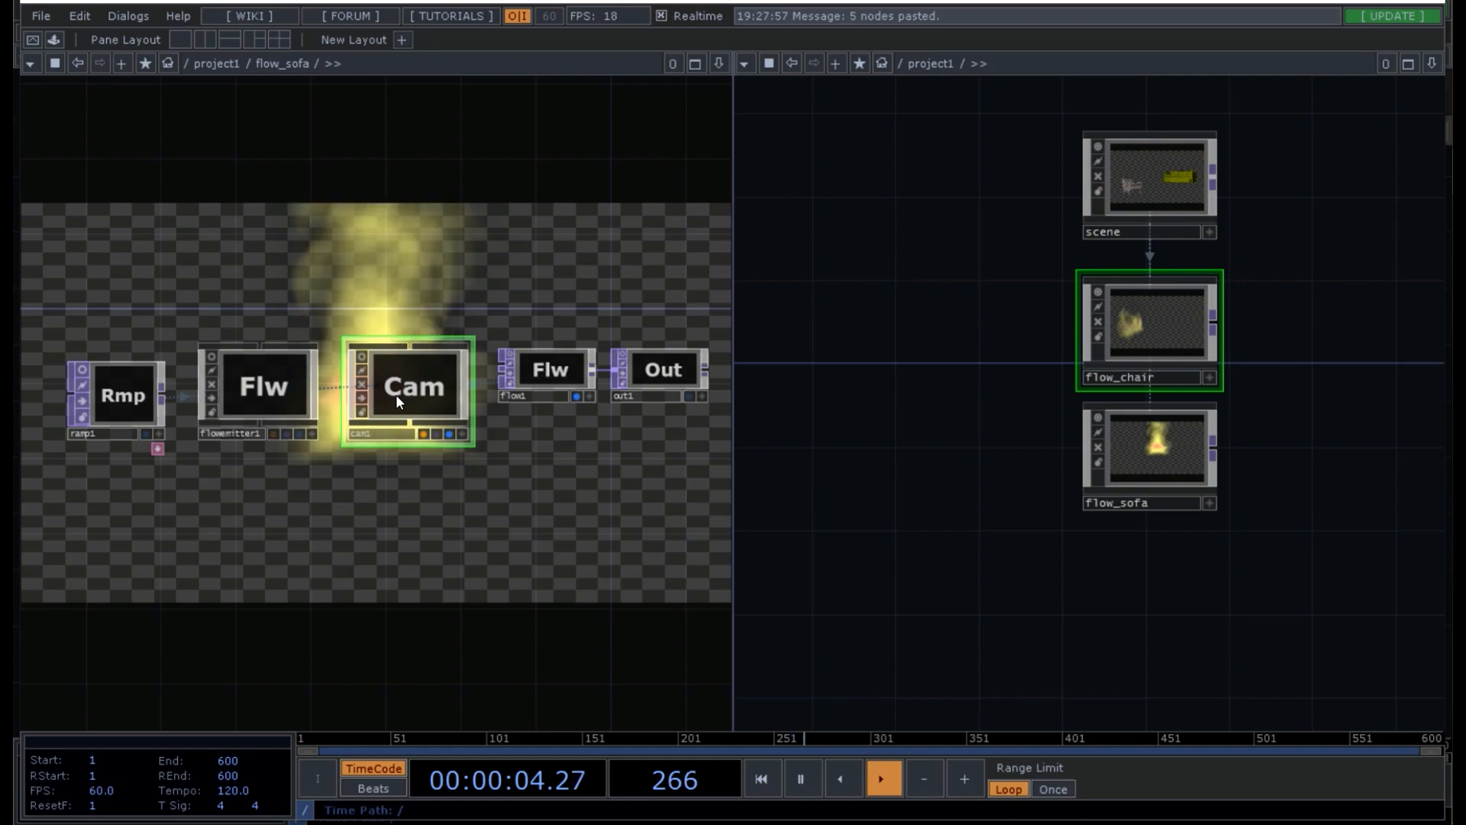
pyautogui.press('p')
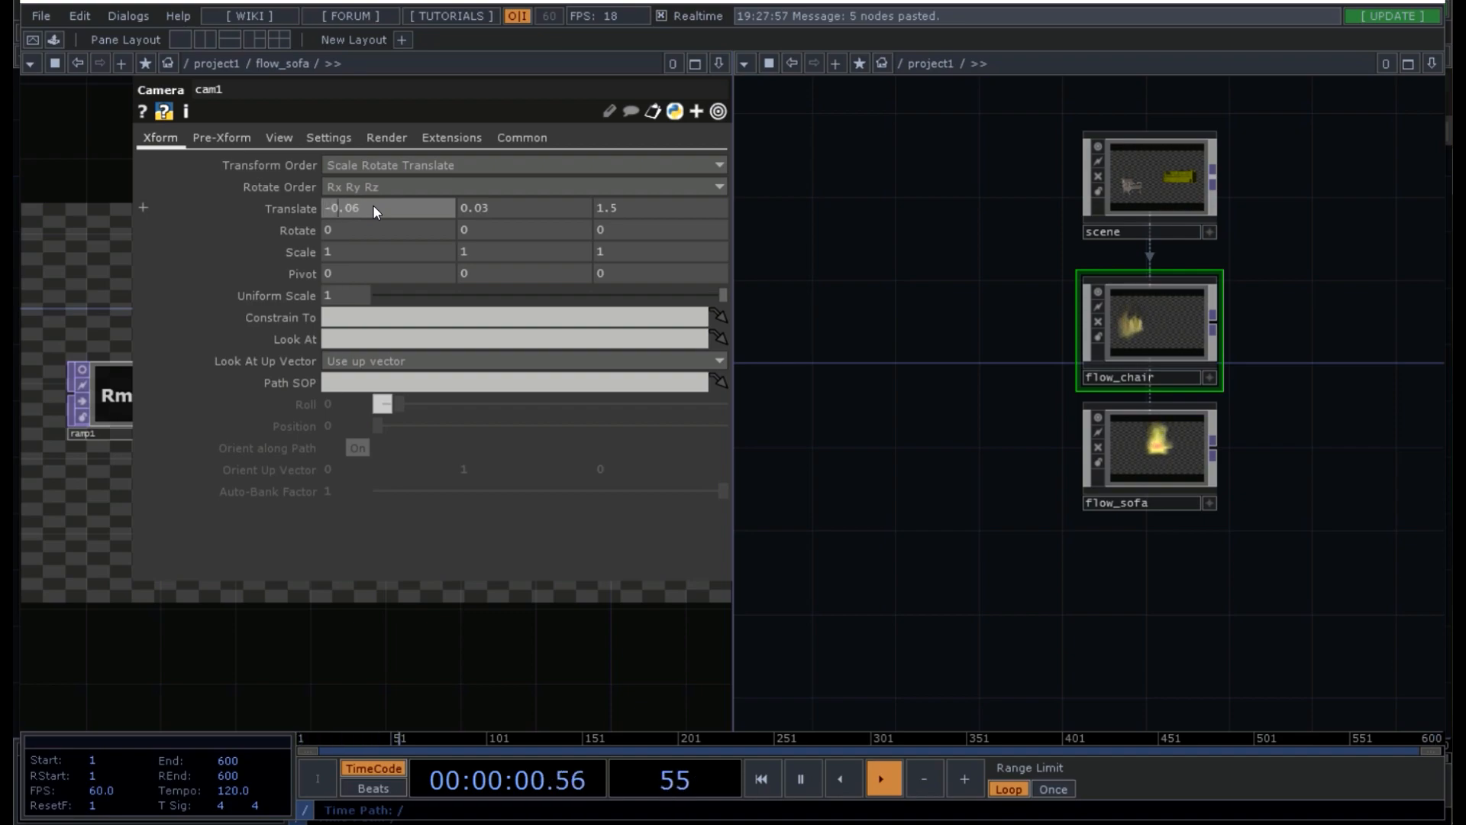
pyautogui.click(511, 209)
pyautogui.write('0.02')
pyautogui.press('Return')
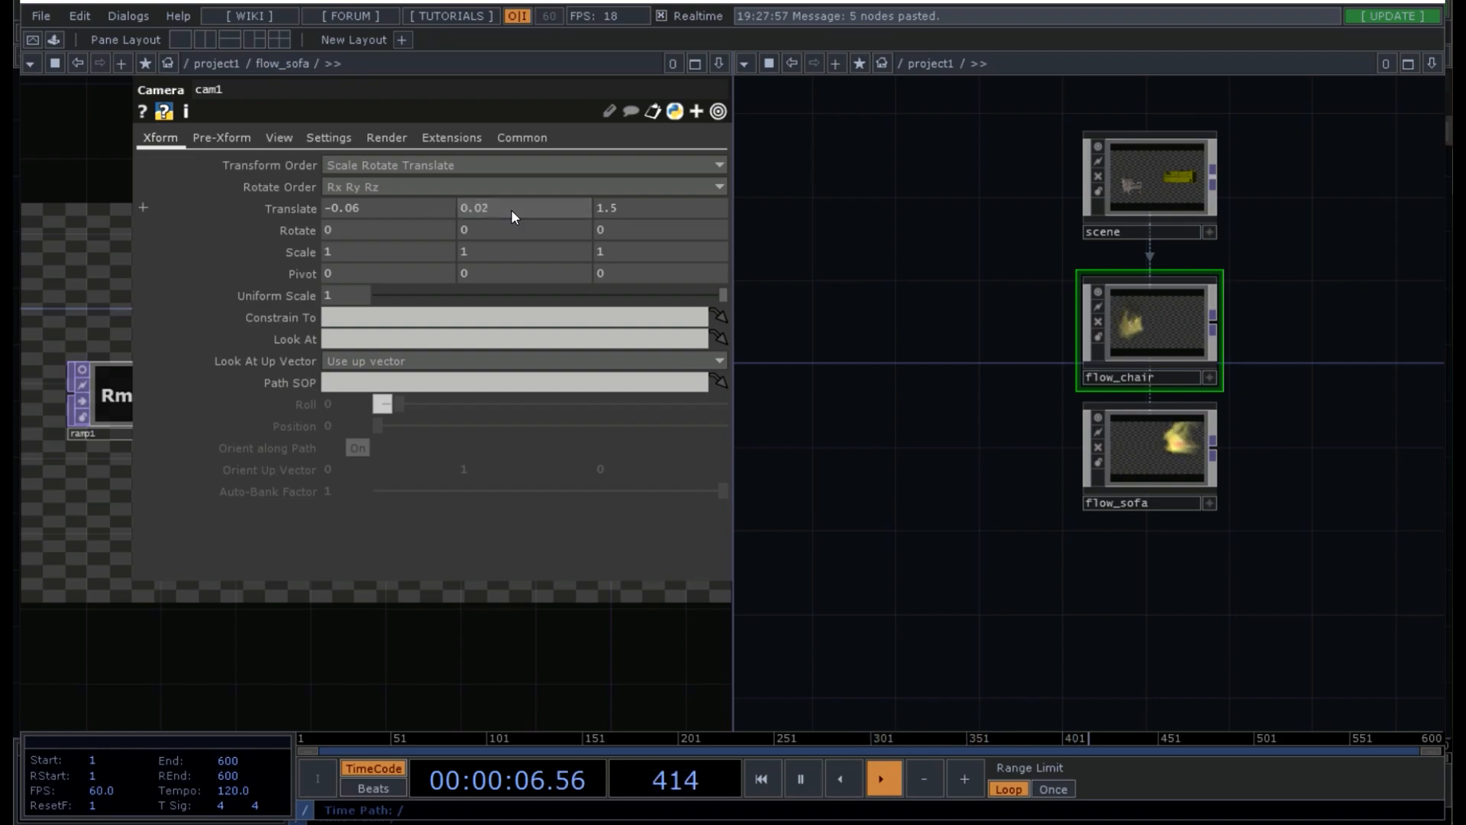
pyautogui.press('p')
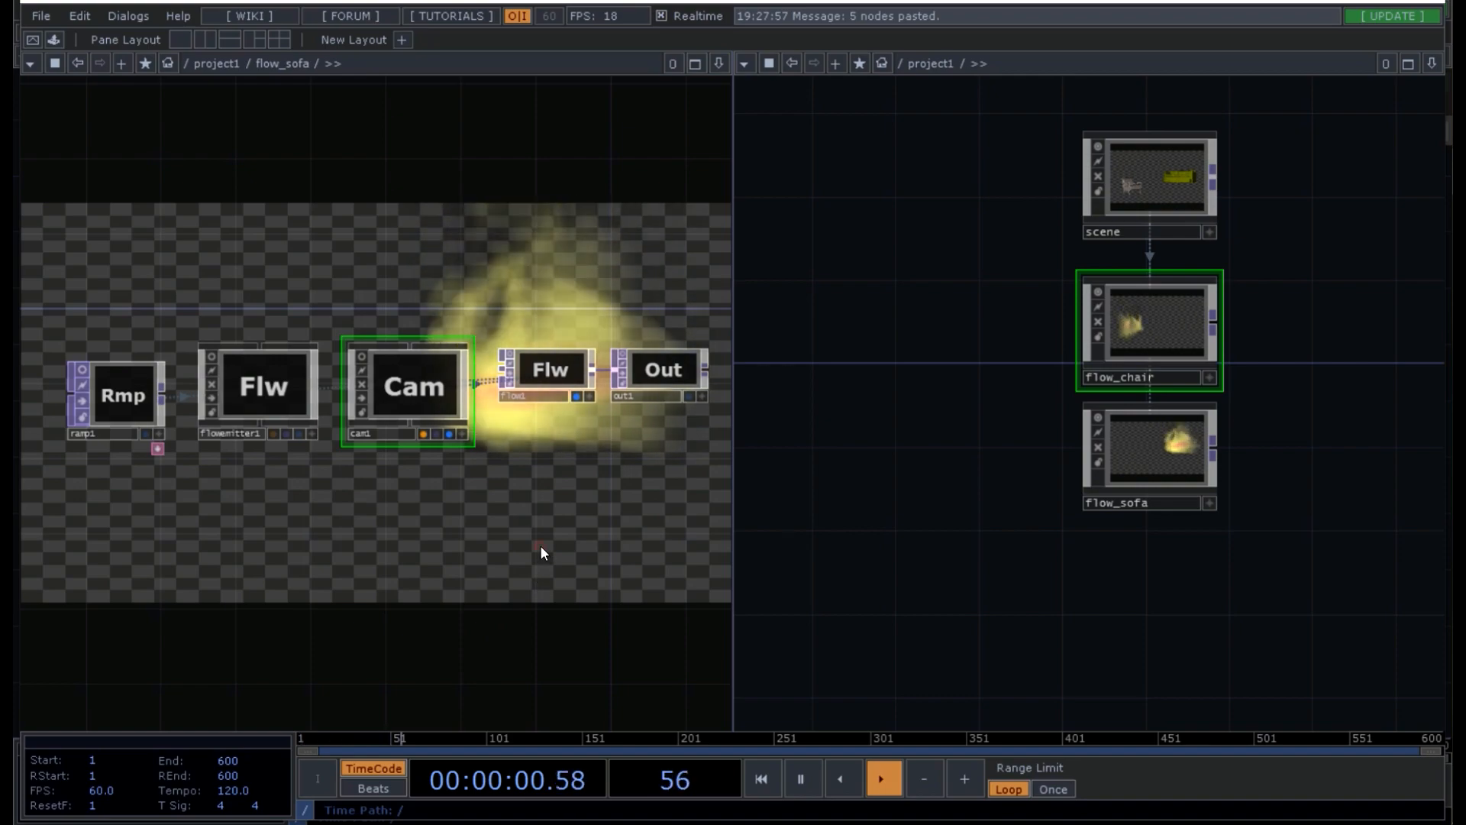
# - Leave flow_sofa for the project1 network and switch the workspace to a single-pane layout
pyautogui.press('u')
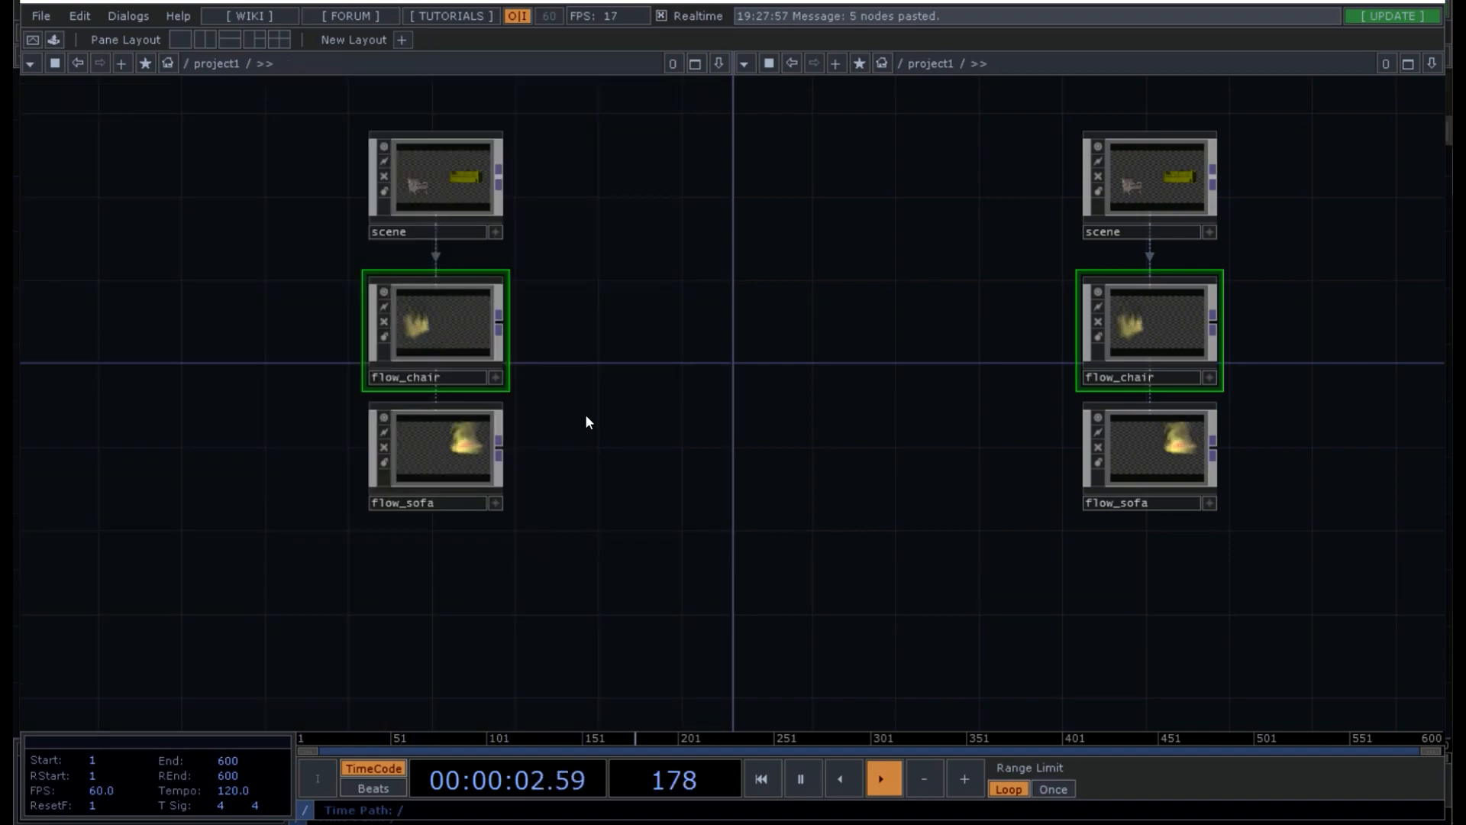
pyautogui.click(743, 63)
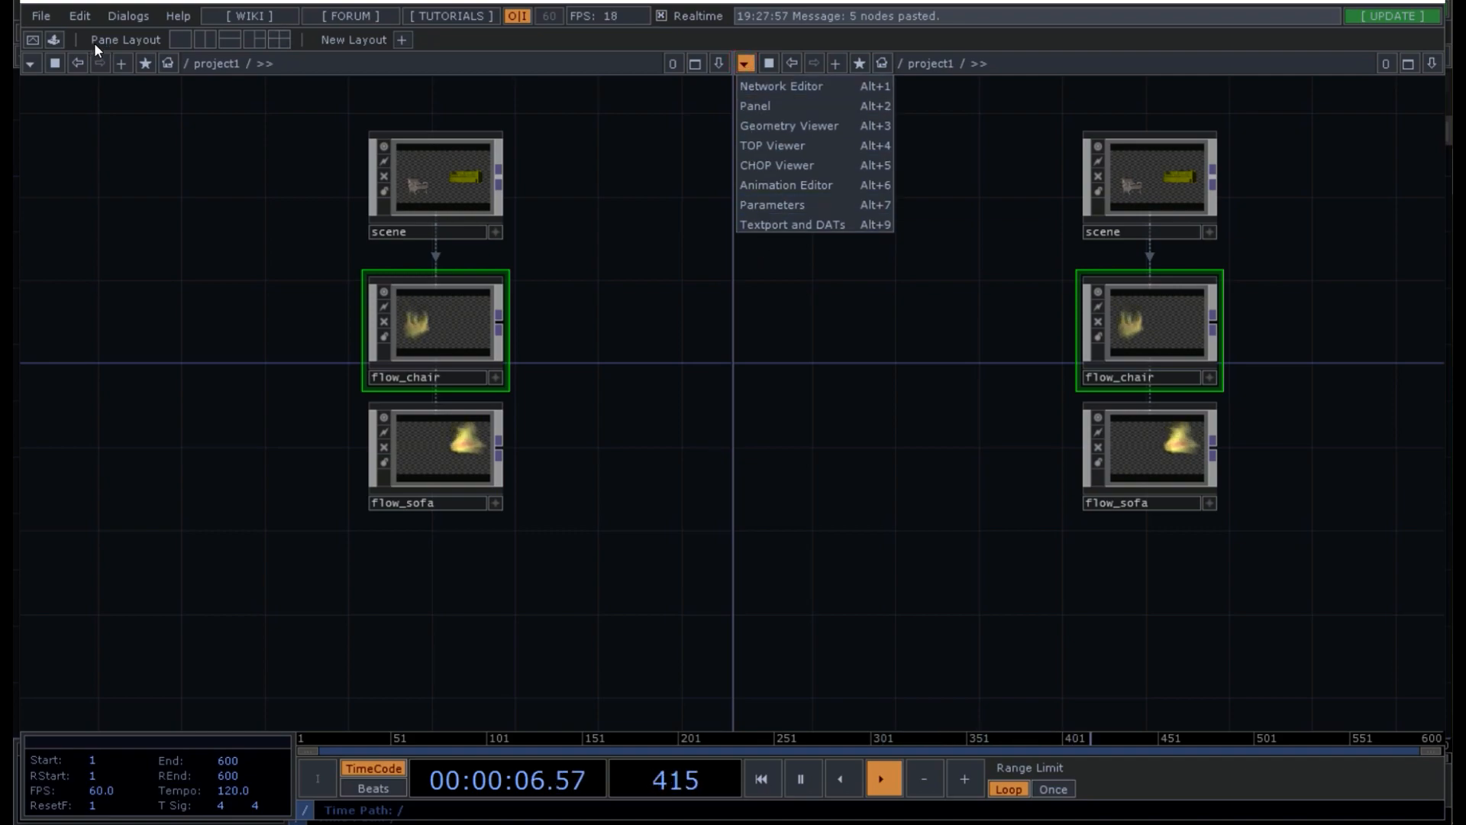
pyautogui.click(180, 41)
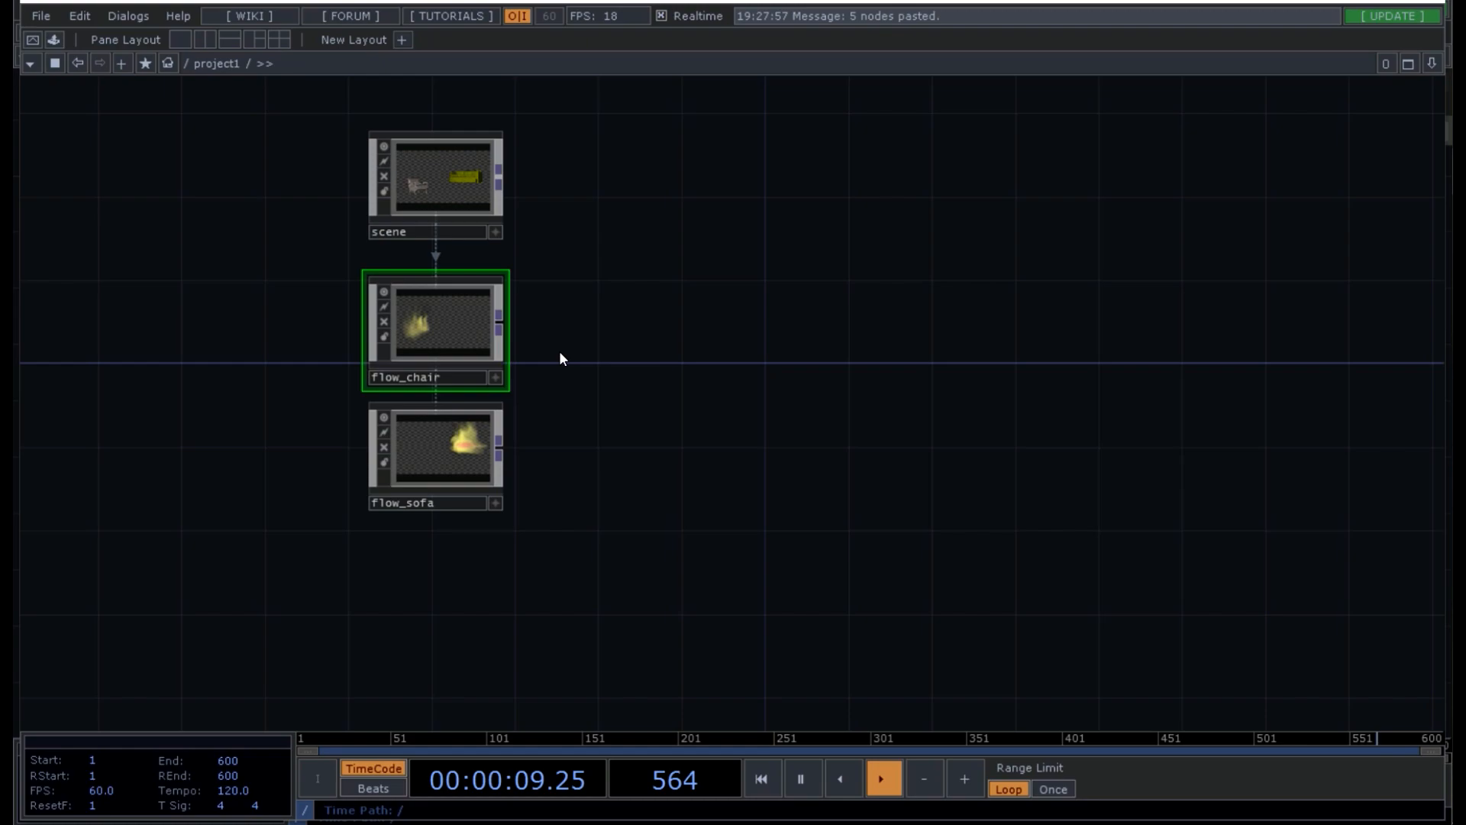
# - Add two Level TOPs in project1, wiring flow_chair into one and flow_sofa into the other
pyautogui.press('Tab')
pyautogui.write('level')
pyautogui.click(404, 449)
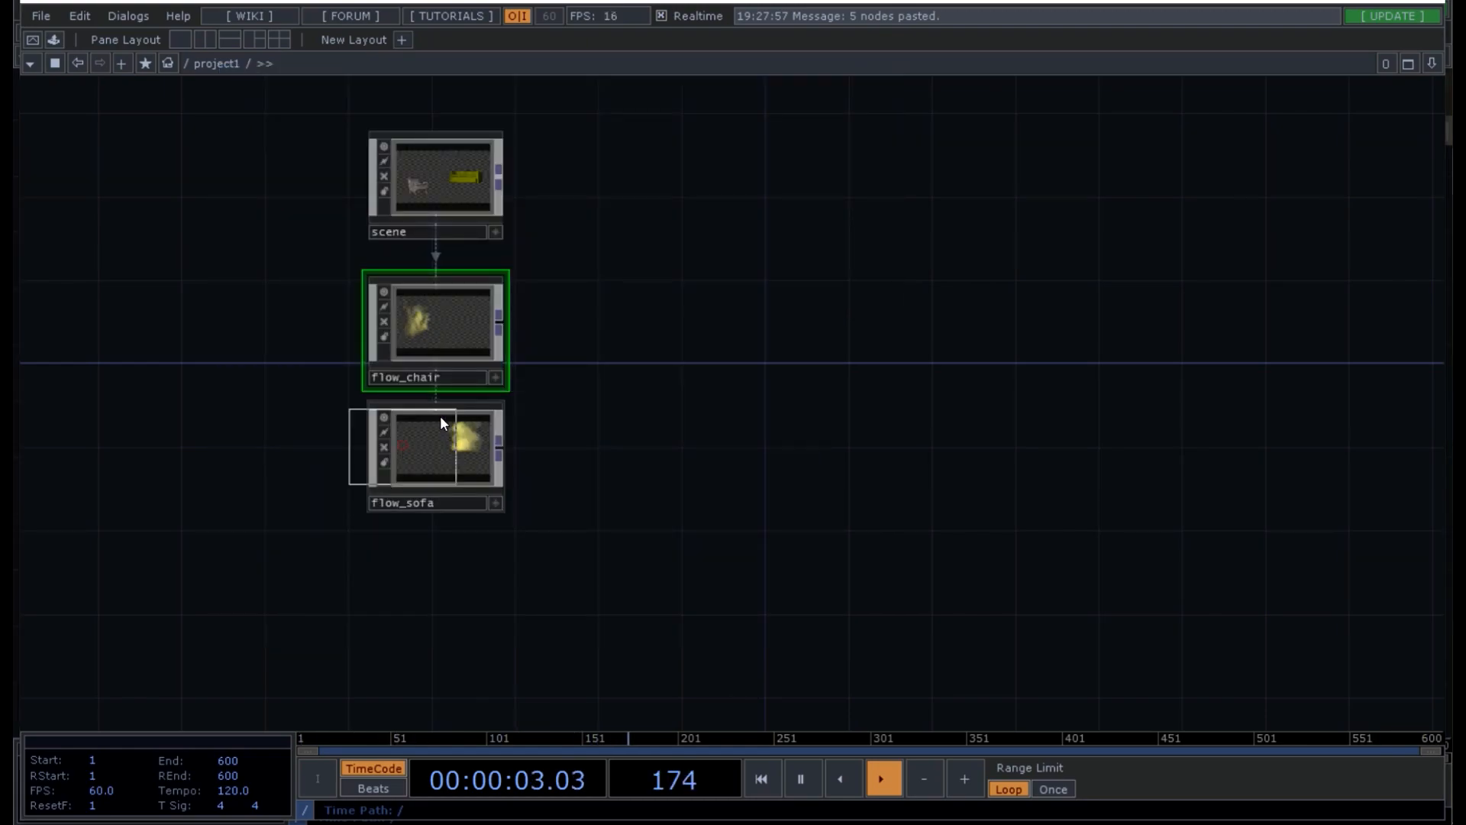
pyautogui.click(612, 344)
pyautogui.hotkey('ctrl', 'c')
pyautogui.hotkey('ctrl', 'v')
pyautogui.moveTo(504, 322); pyautogui.dragTo(564, 333)
pyautogui.moveTo(499, 443); pyautogui.dragTo(547, 441)
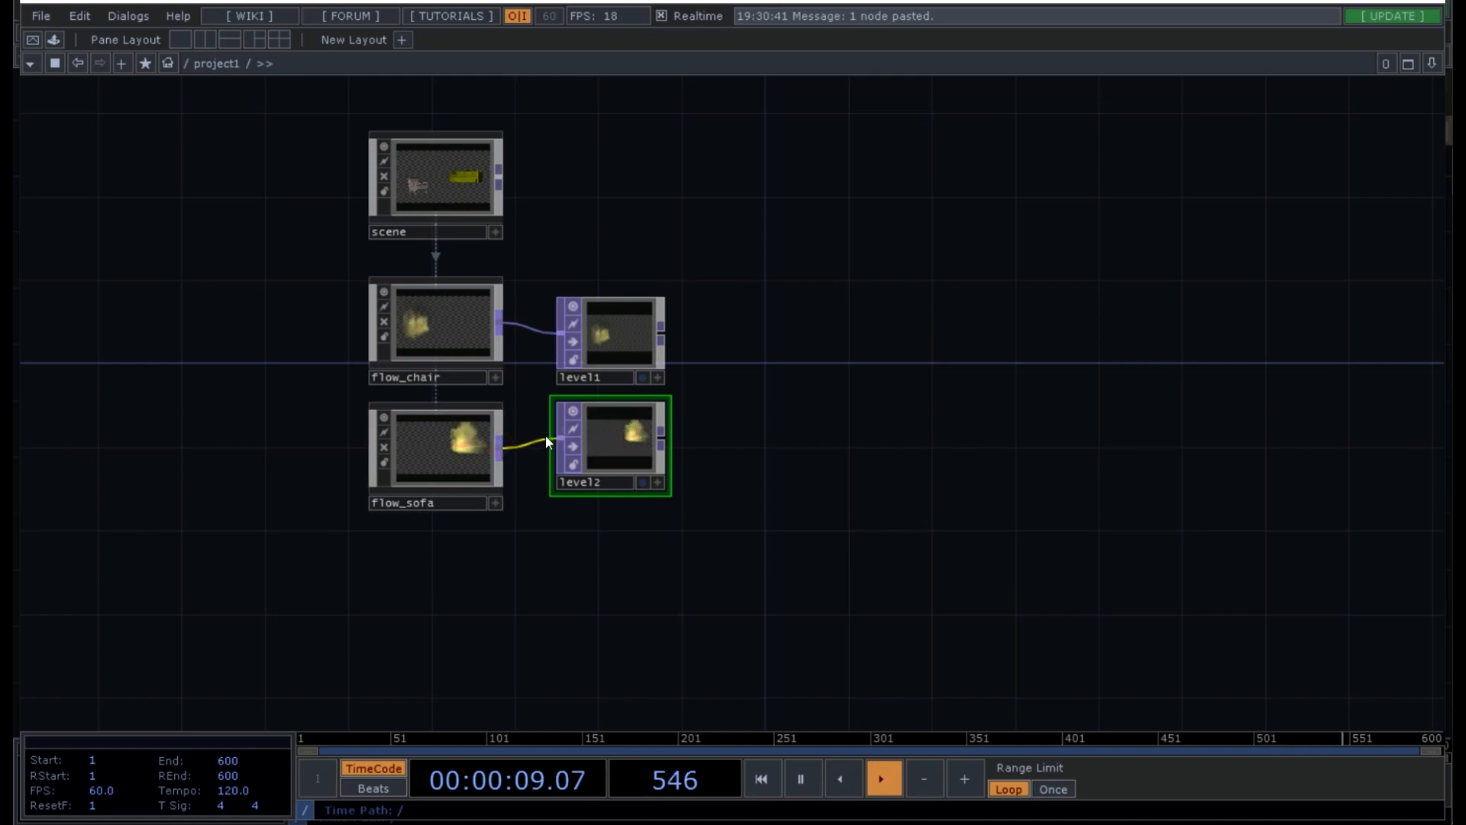
# - Turn off the viewers of flow_chair, flow_sofa and both Level TOPs, and align level2 with flow_sofa
pyautogui.click(386, 291)
pyautogui.click(386, 417)
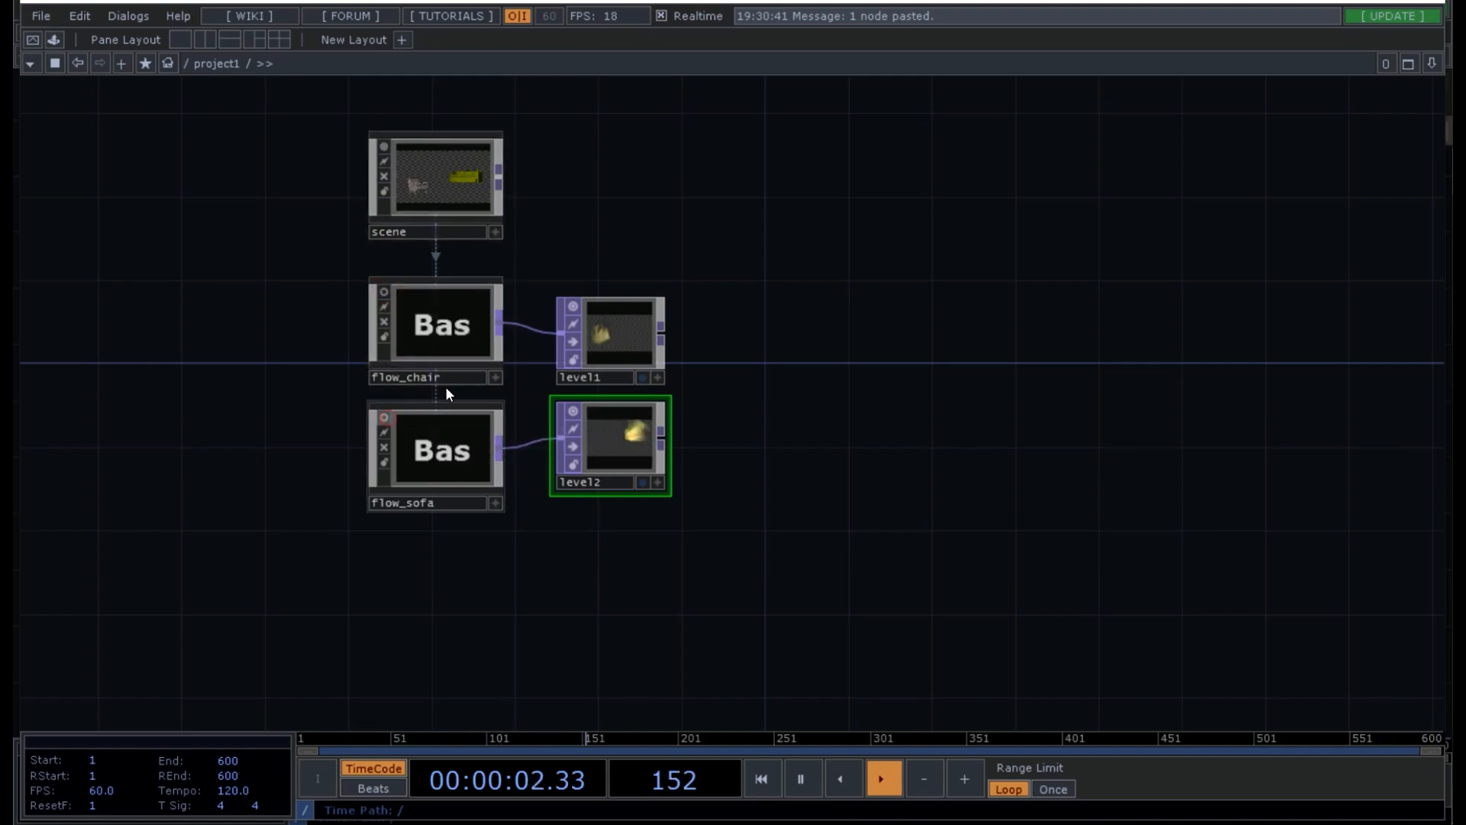
pyautogui.click(573, 307)
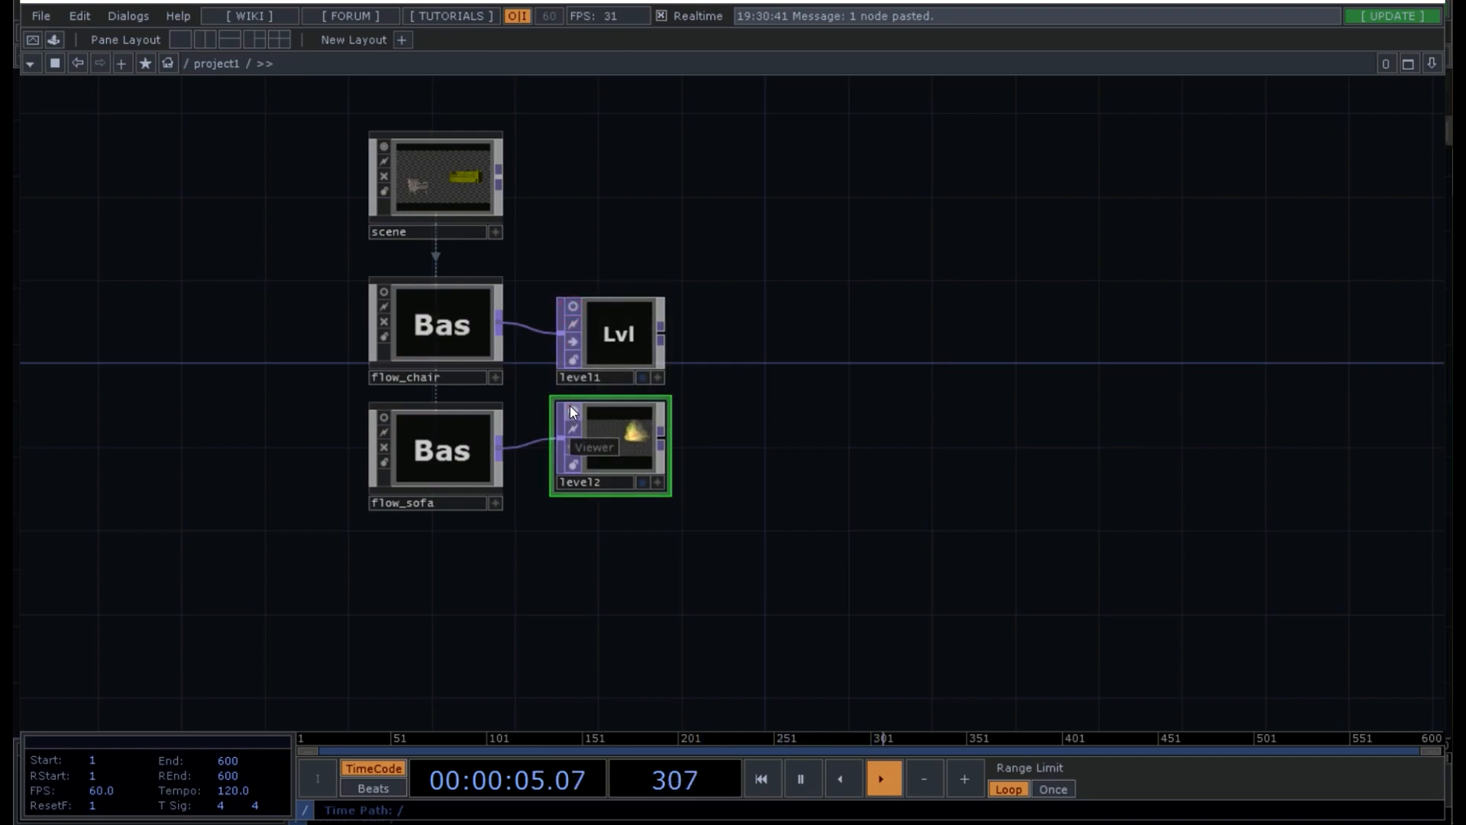
pyautogui.click(572, 411)
pyautogui.moveTo(586, 447); pyautogui.dragTo(602, 464)
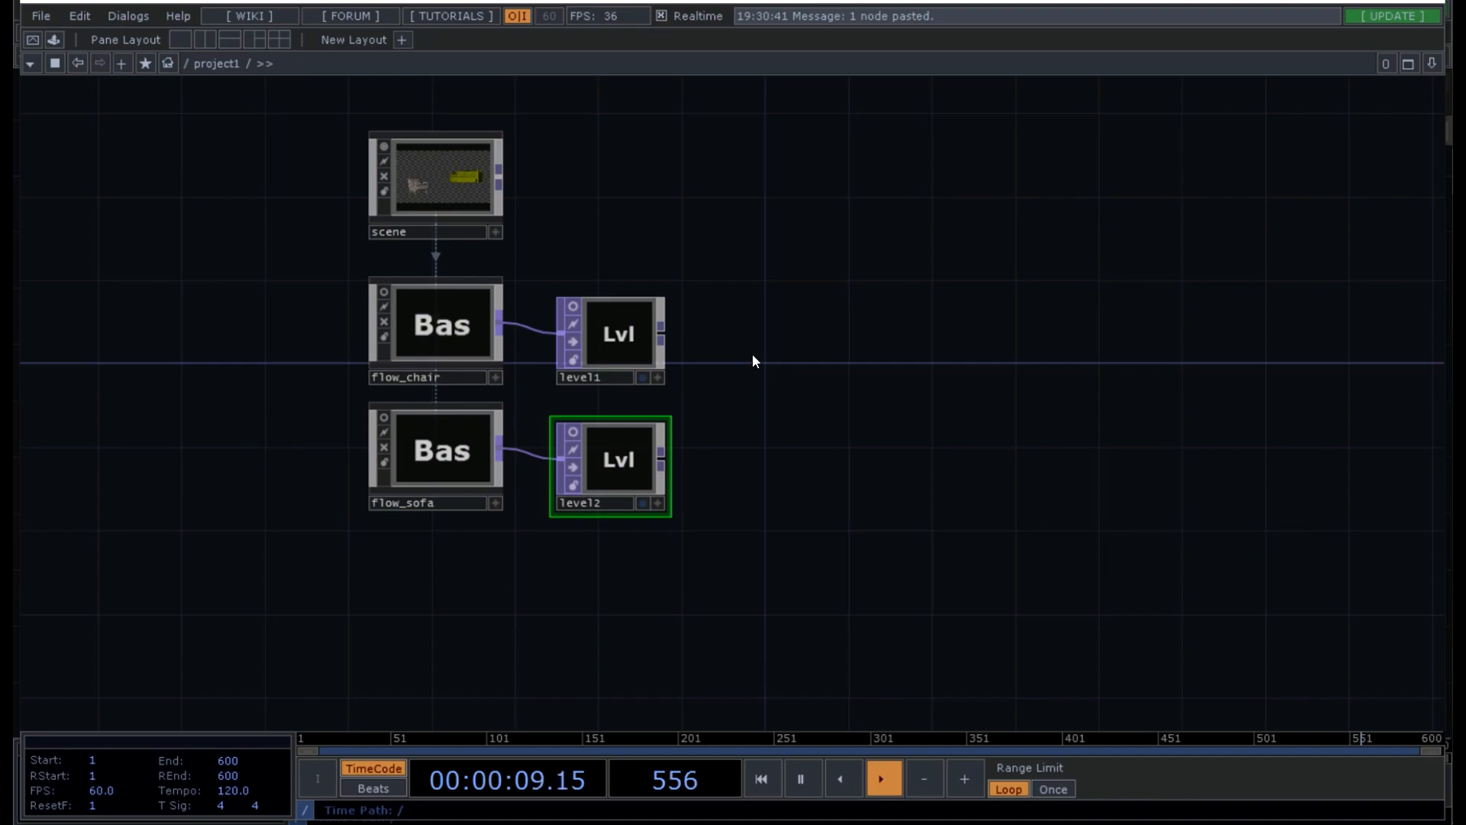
# - Enter the scene component and delete the out1 TOP between render1 and single_objects
pyautogui.click(451, 174)
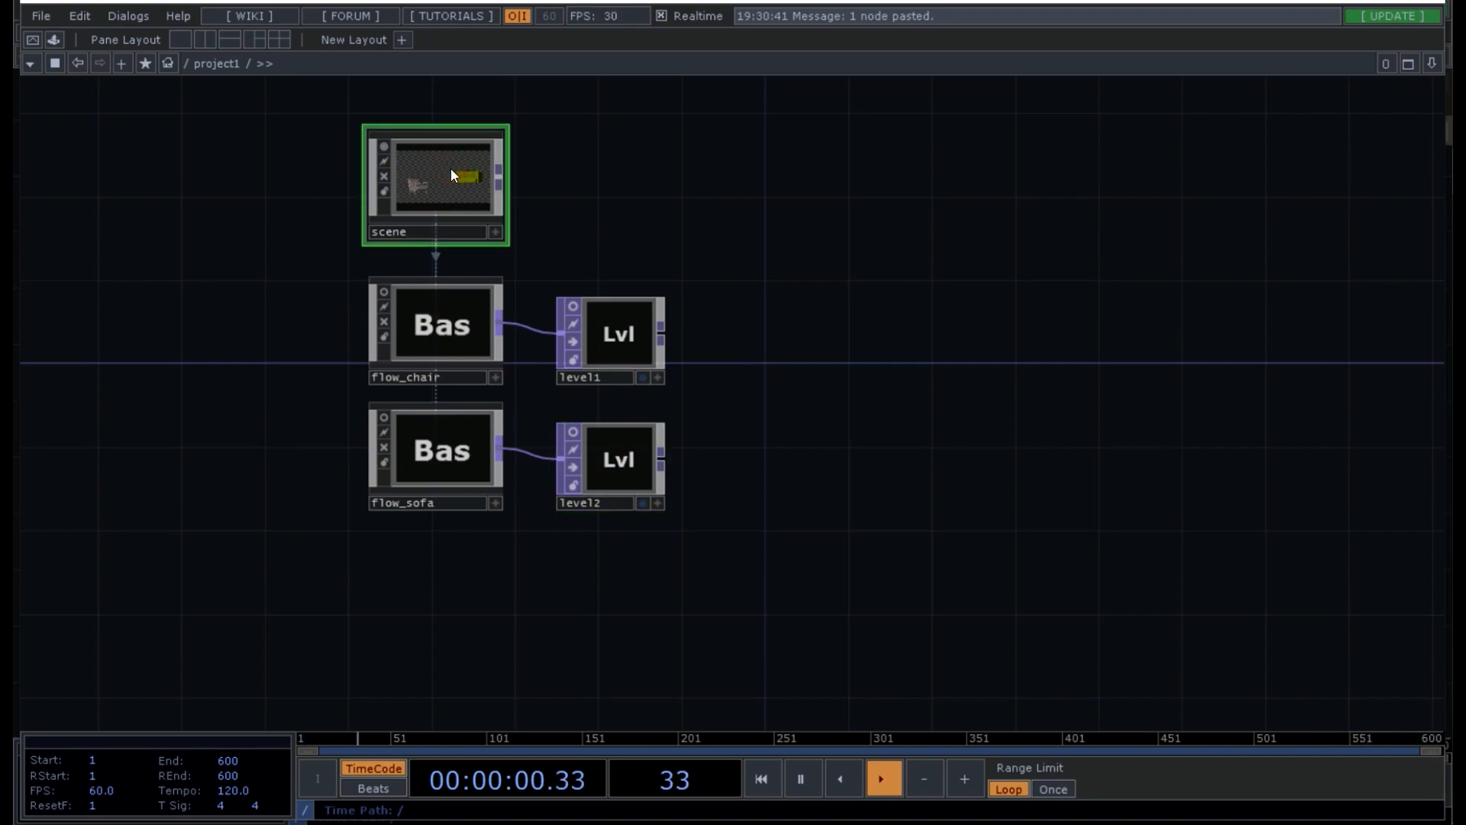
pyautogui.doubleClick(452, 170)
pyautogui.moveTo(476, 478); pyautogui.dragTo(791, 349)
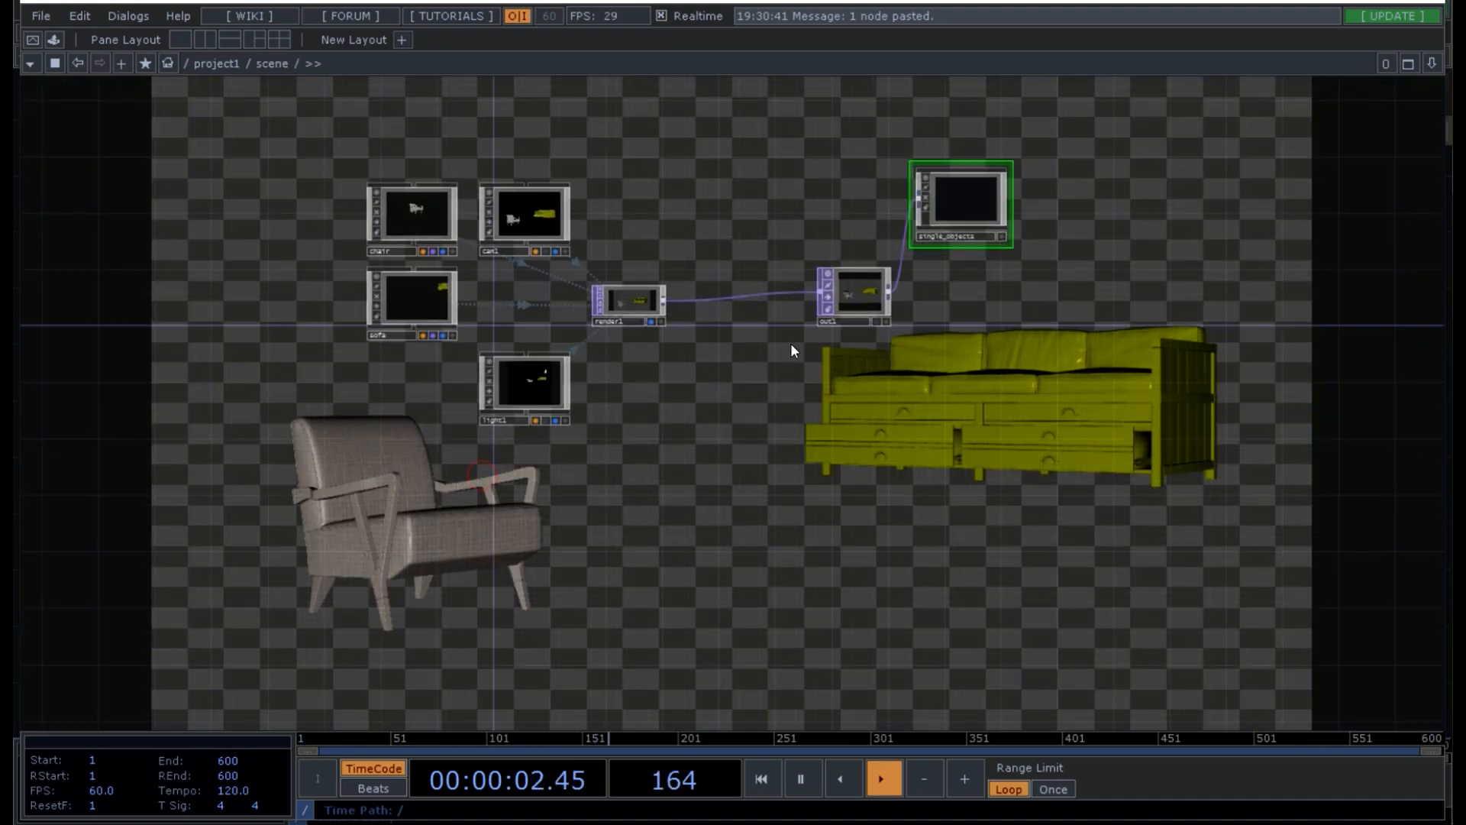
pyautogui.click(856, 298)
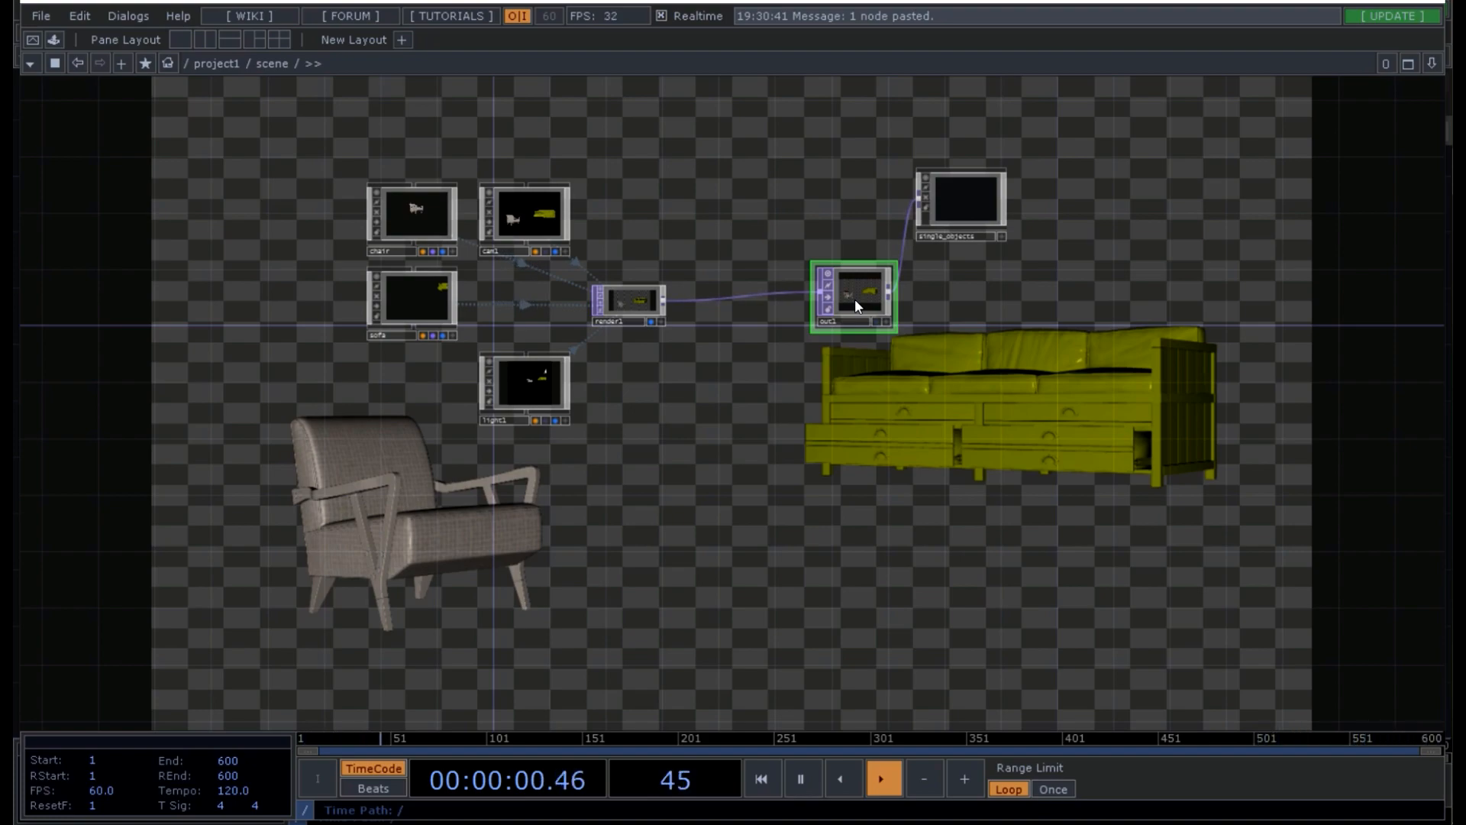
pyautogui.press('Delete')
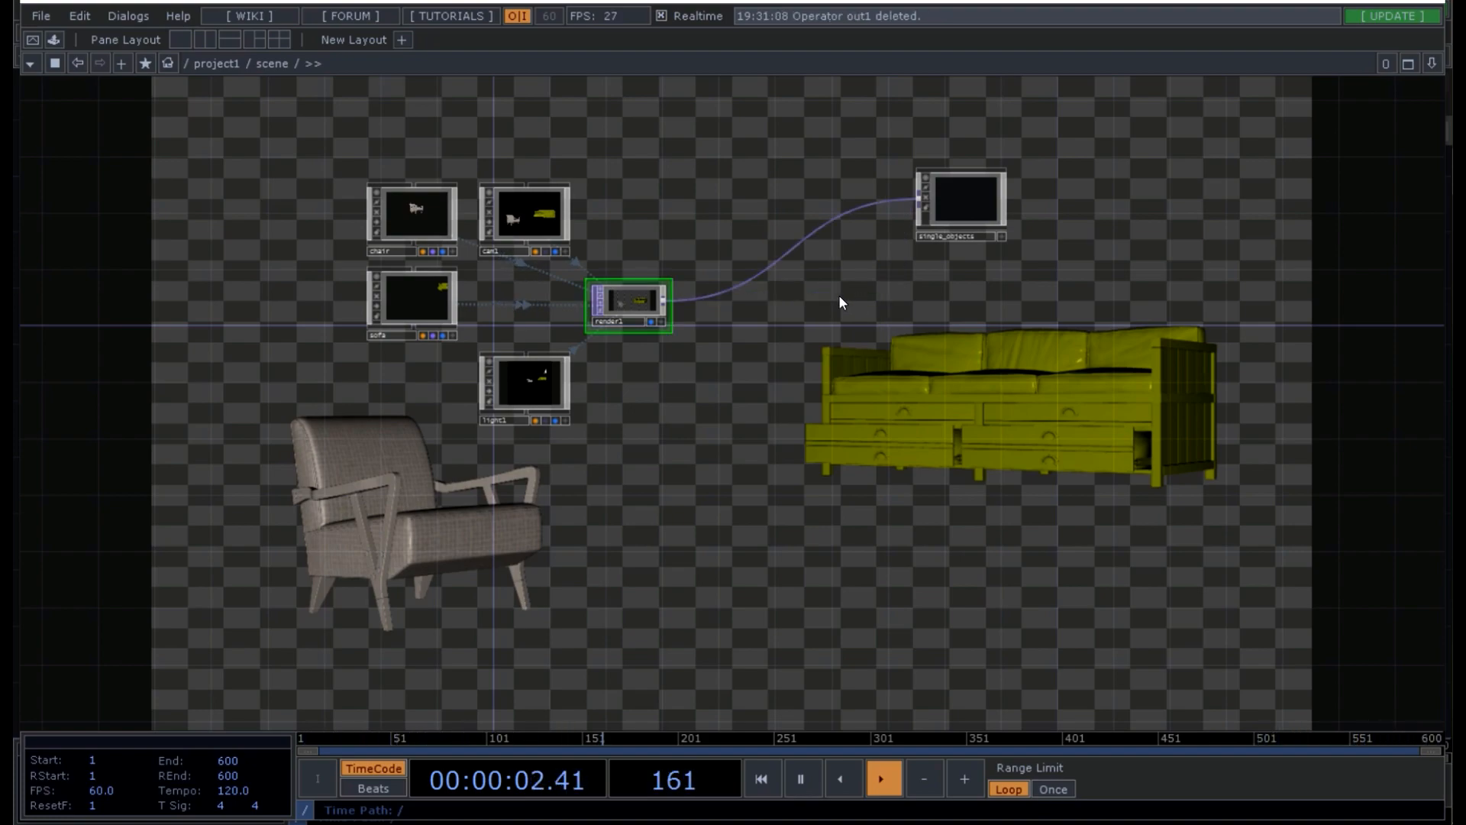
# - Insert a Null TOP on the wire between render1 and single_objects
pyautogui.rightClick(712, 295)
pyautogui.click(744, 277)
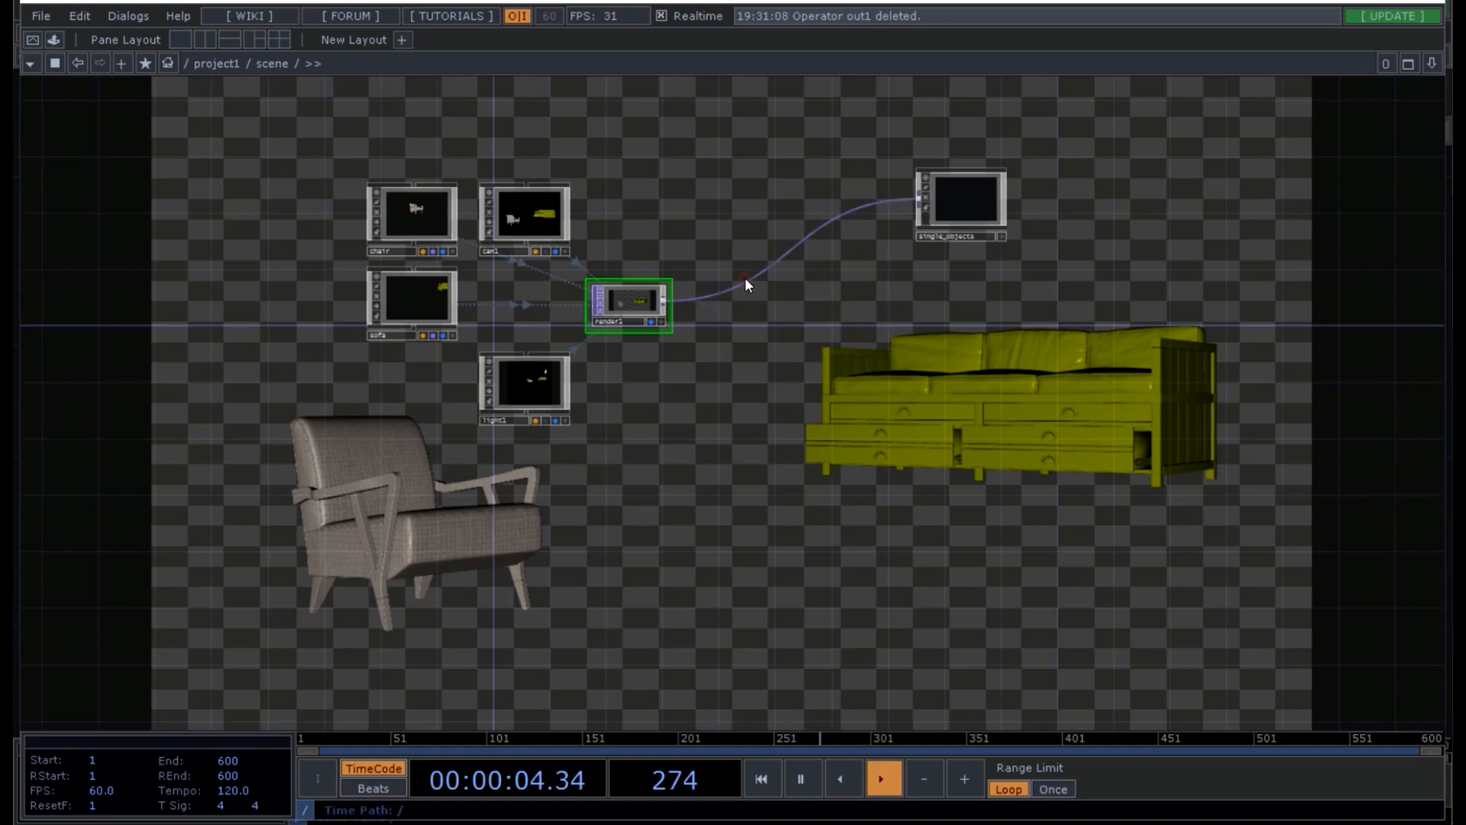
pyautogui.write('null')
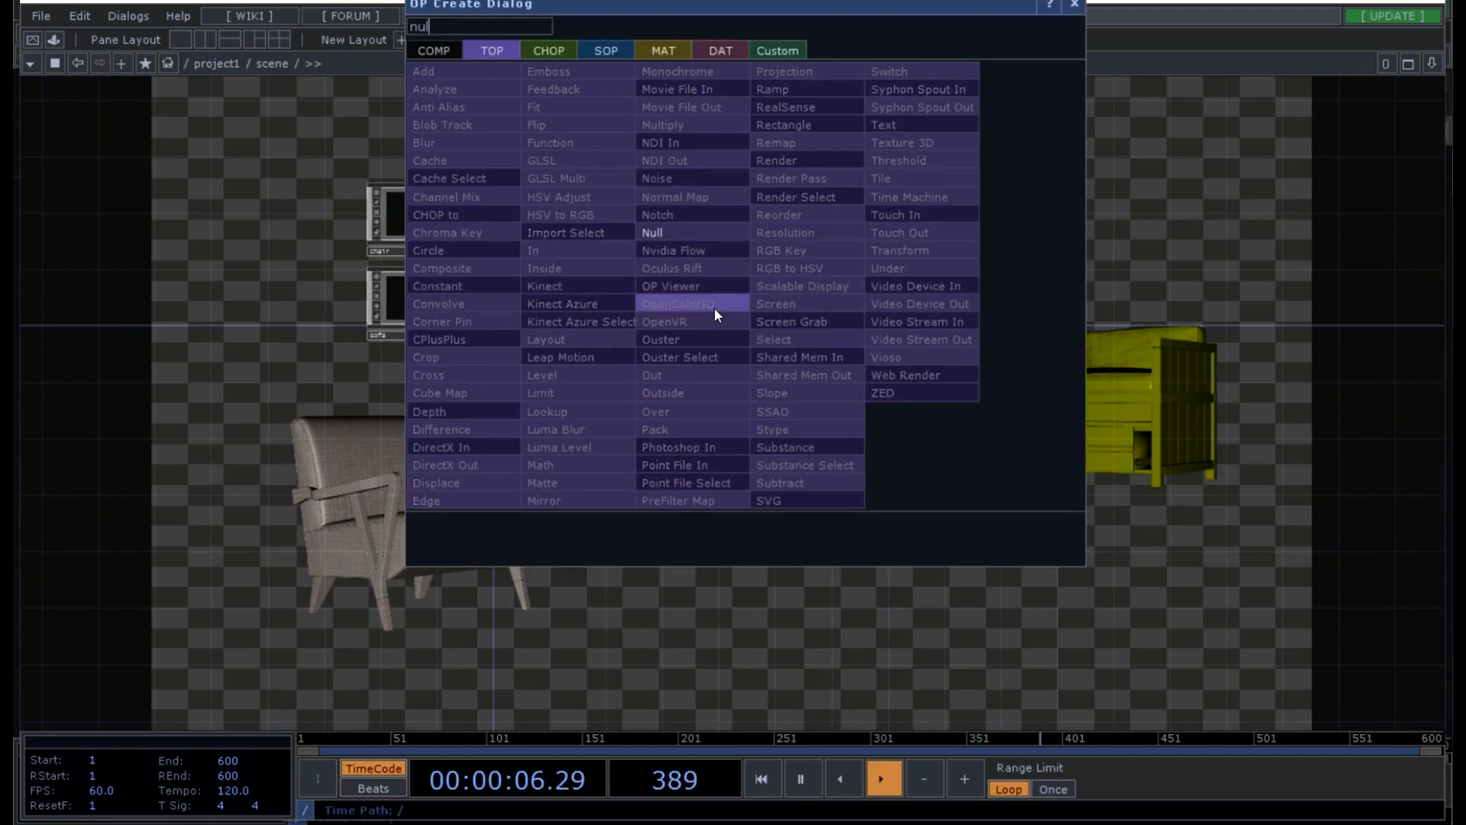
pyautogui.click(684, 239)
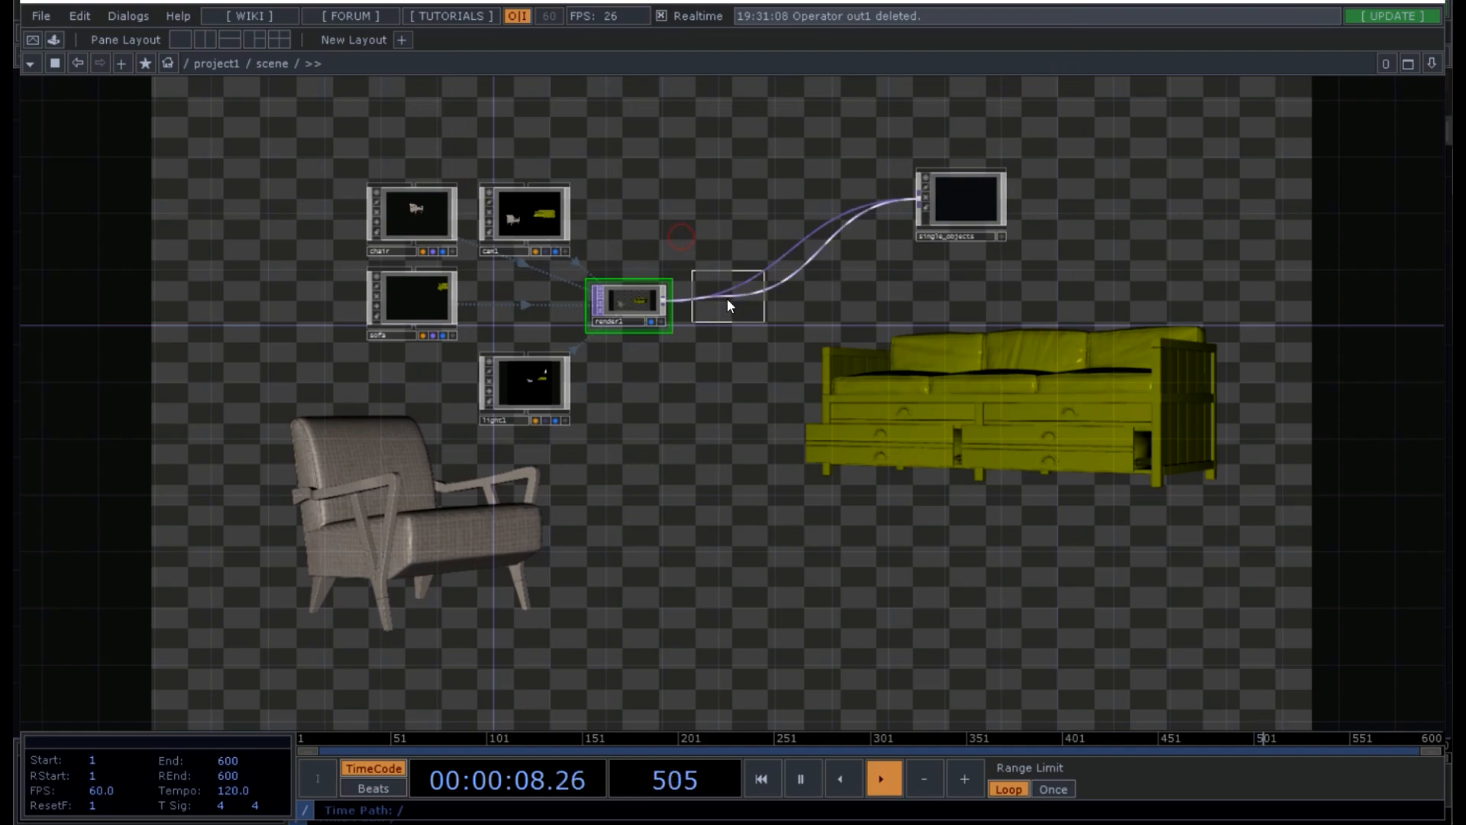
pyautogui.click(726, 308)
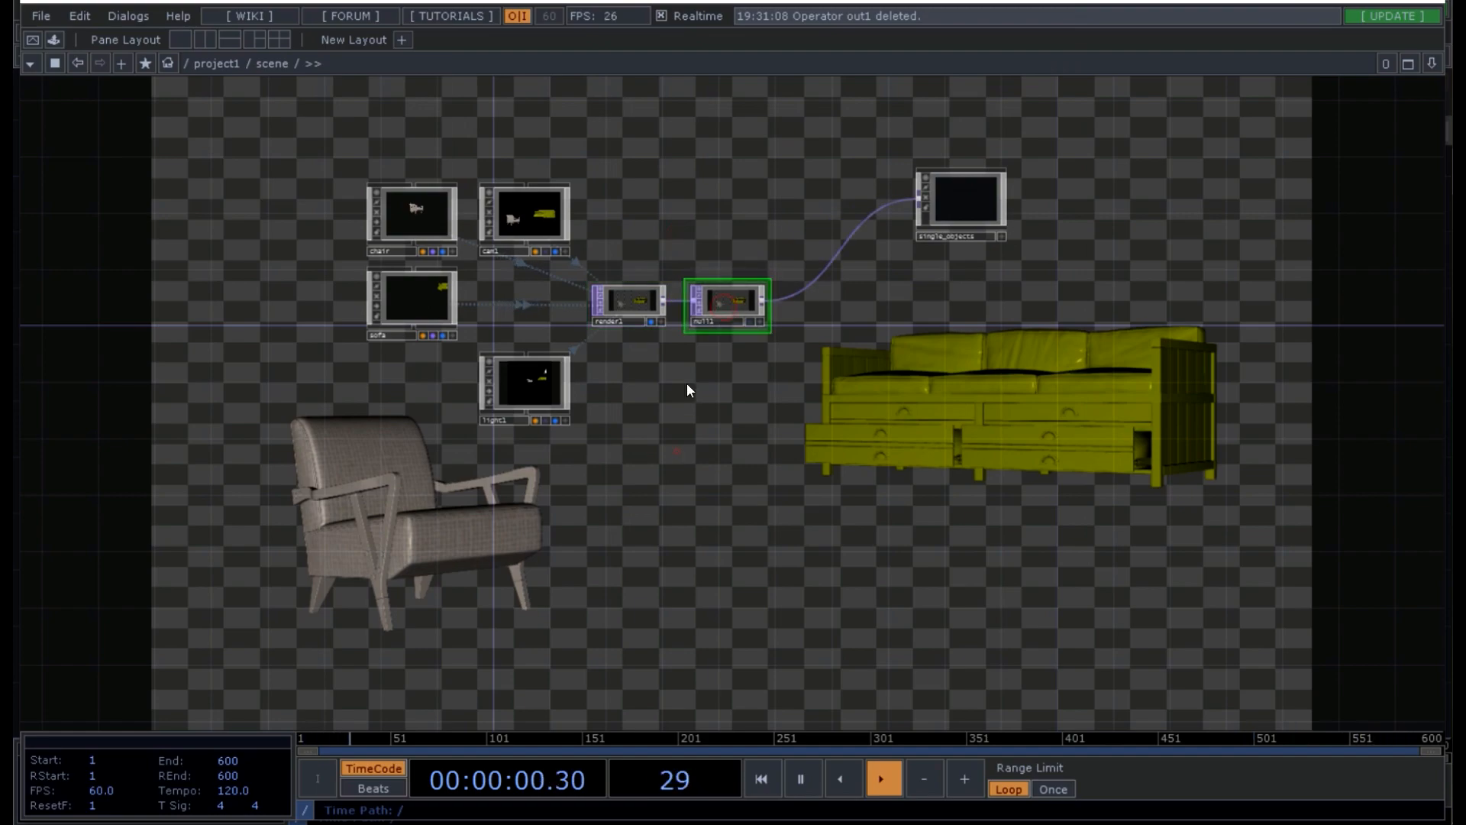
# - Check the scene component from project1 and the root network, and return inside scene
pyautogui.moveTo(677, 451); pyautogui.dragTo(689, 390)
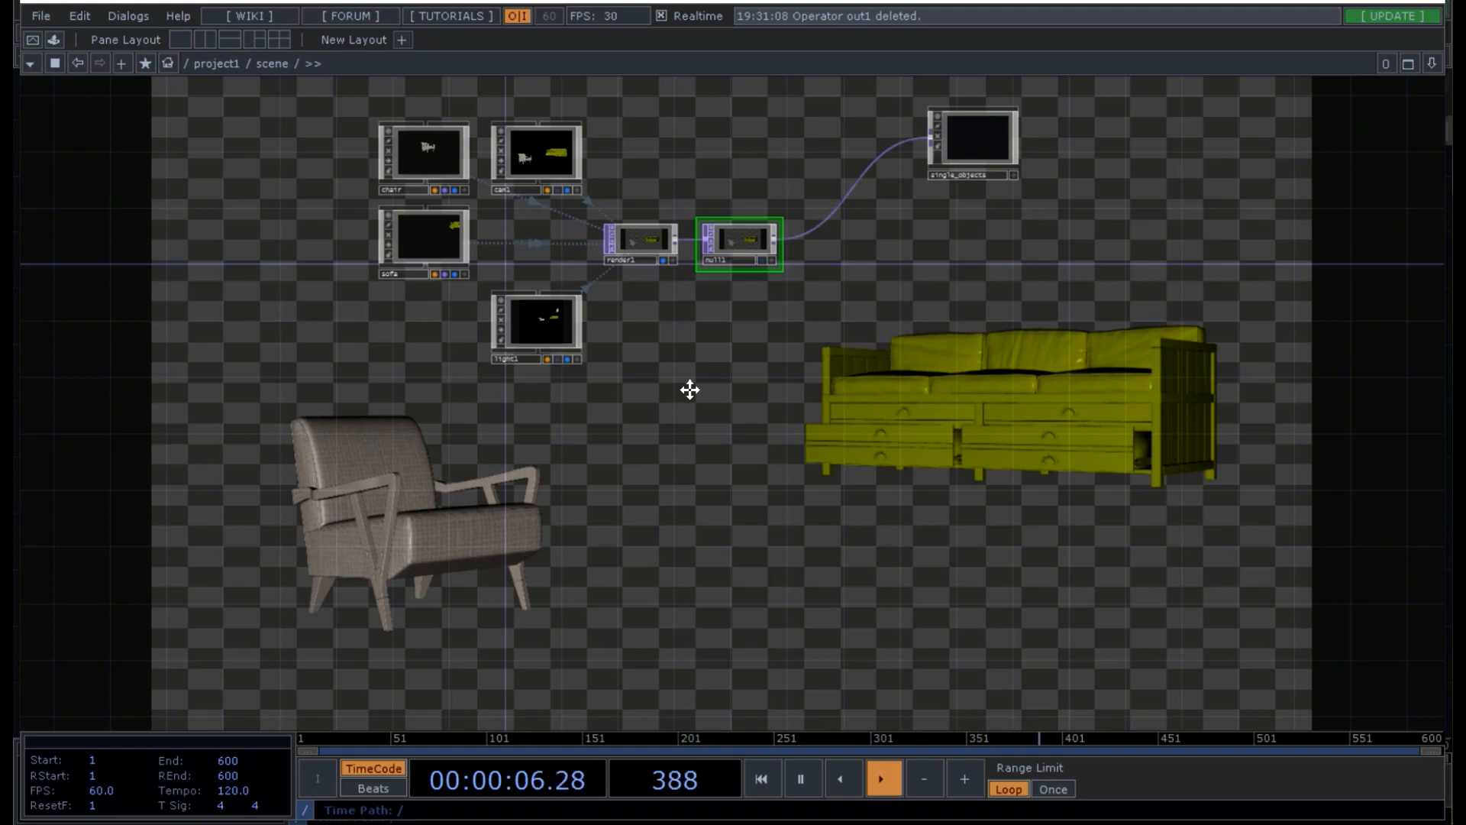
pyautogui.press('u')
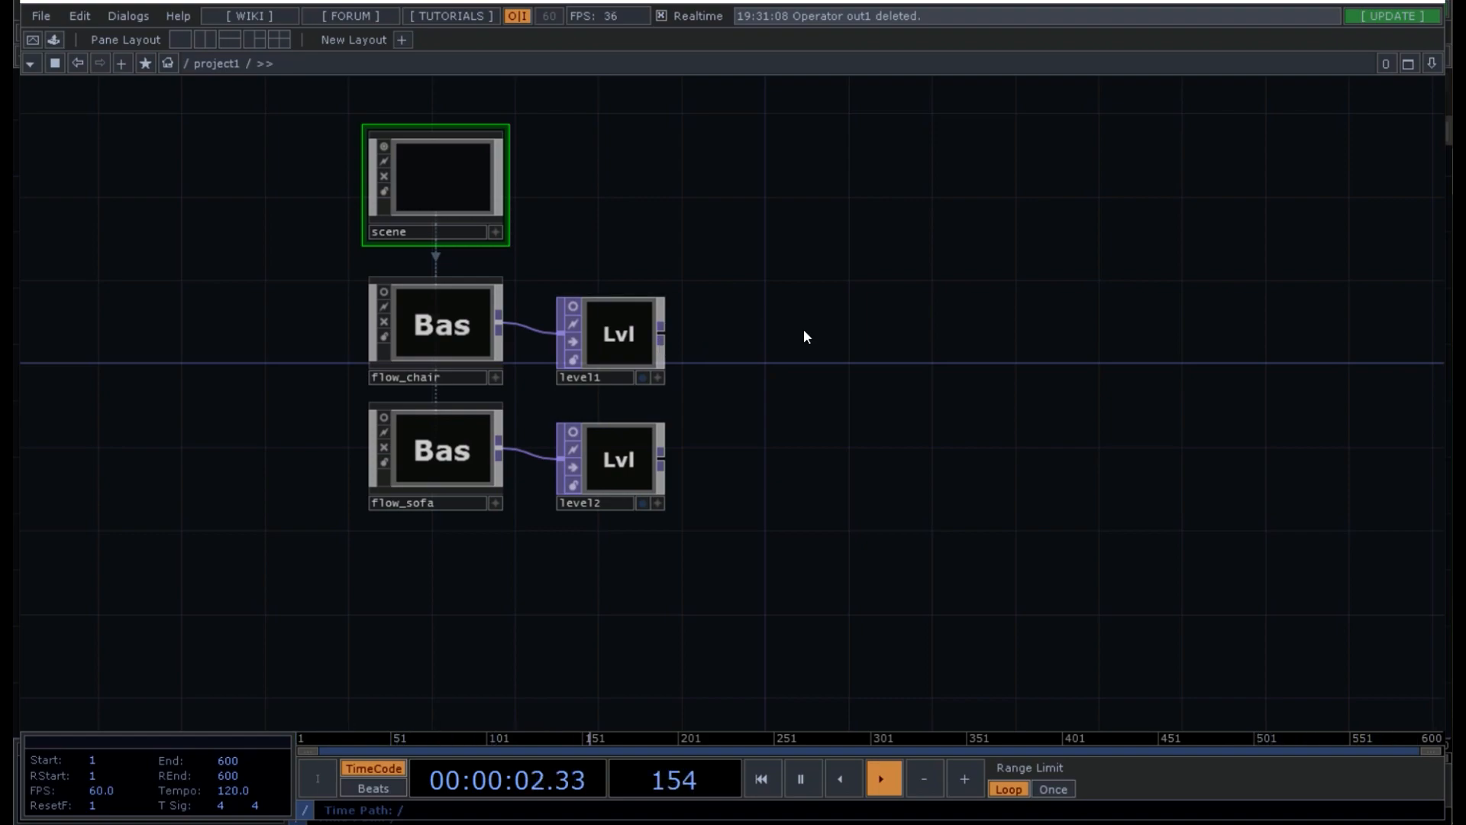
pyautogui.press('u')
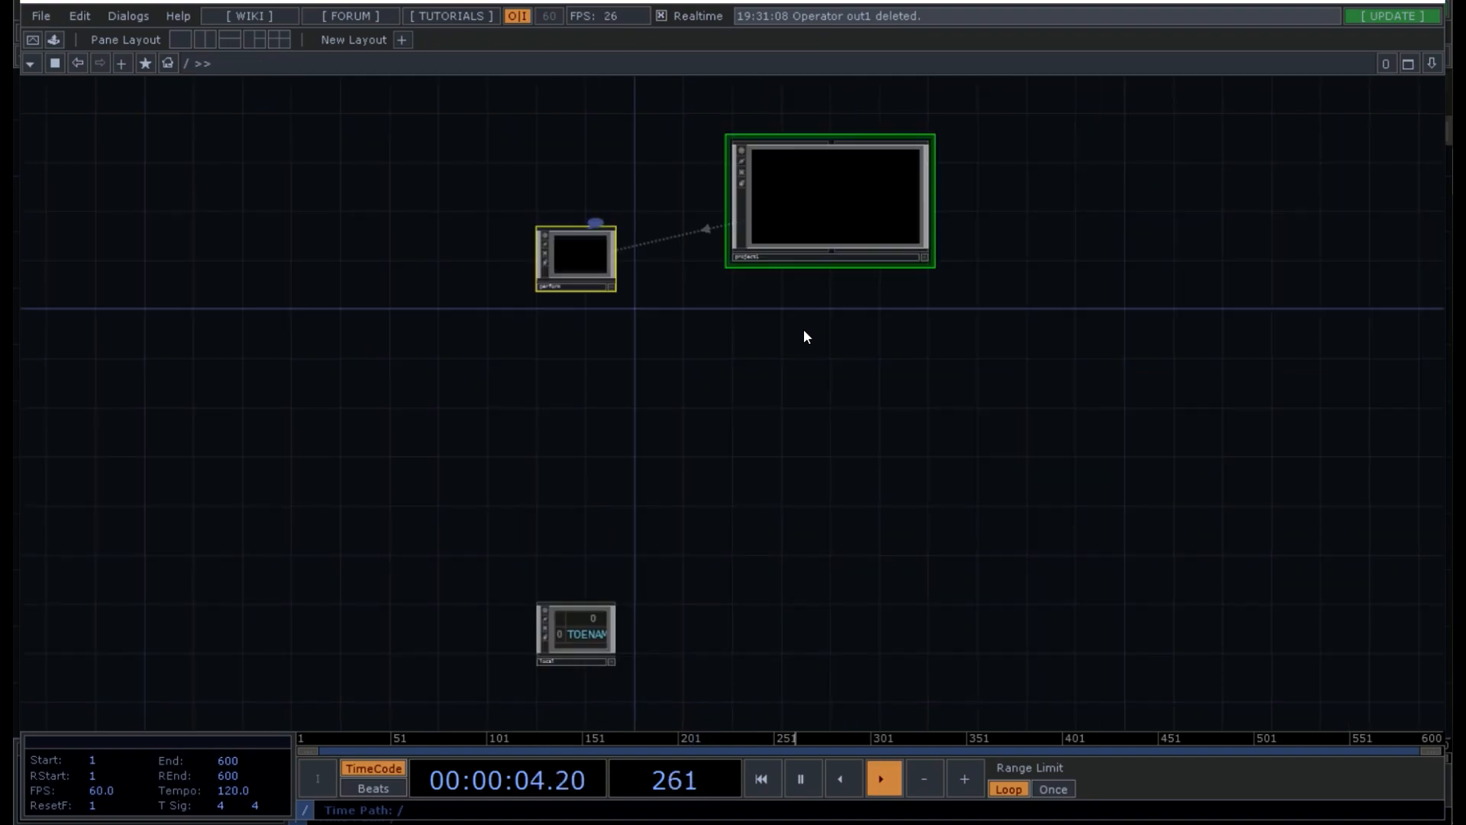
pyautogui.press('i')
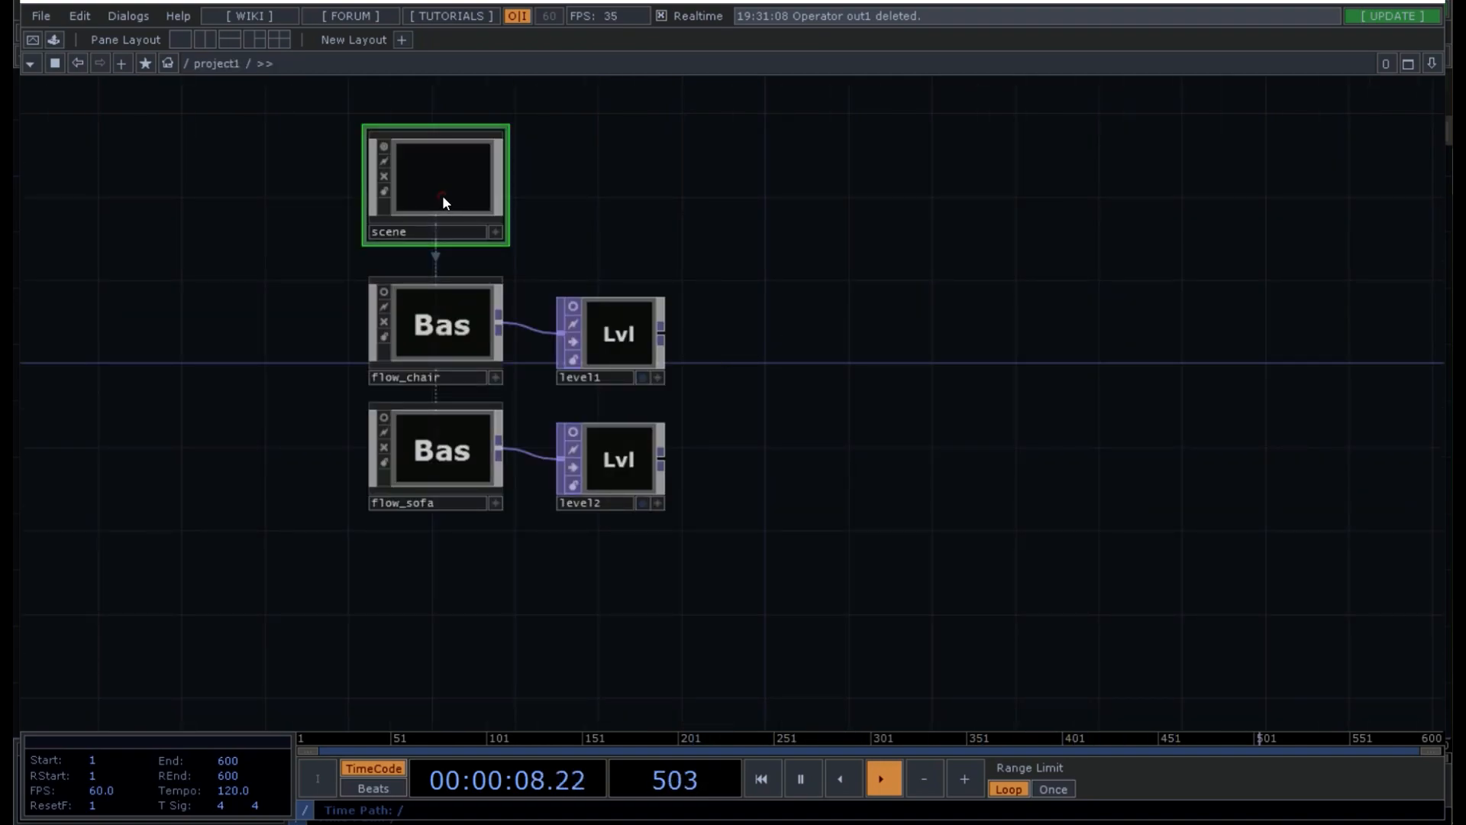
pyautogui.press('i')
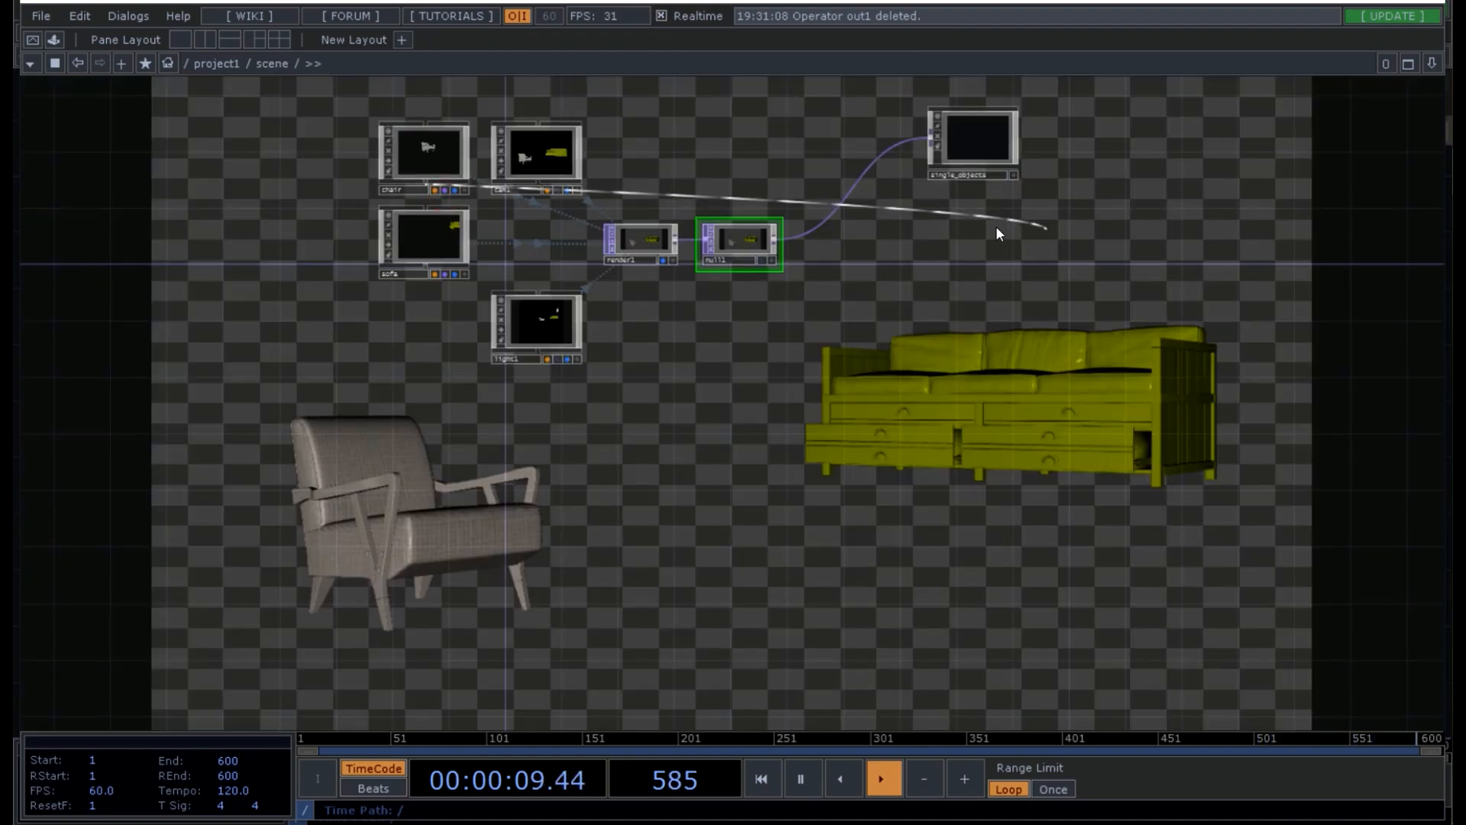
# - Add an Out TOP below and beyond single_objects in scene and connect null1 to its input
pyautogui.press('Tab')
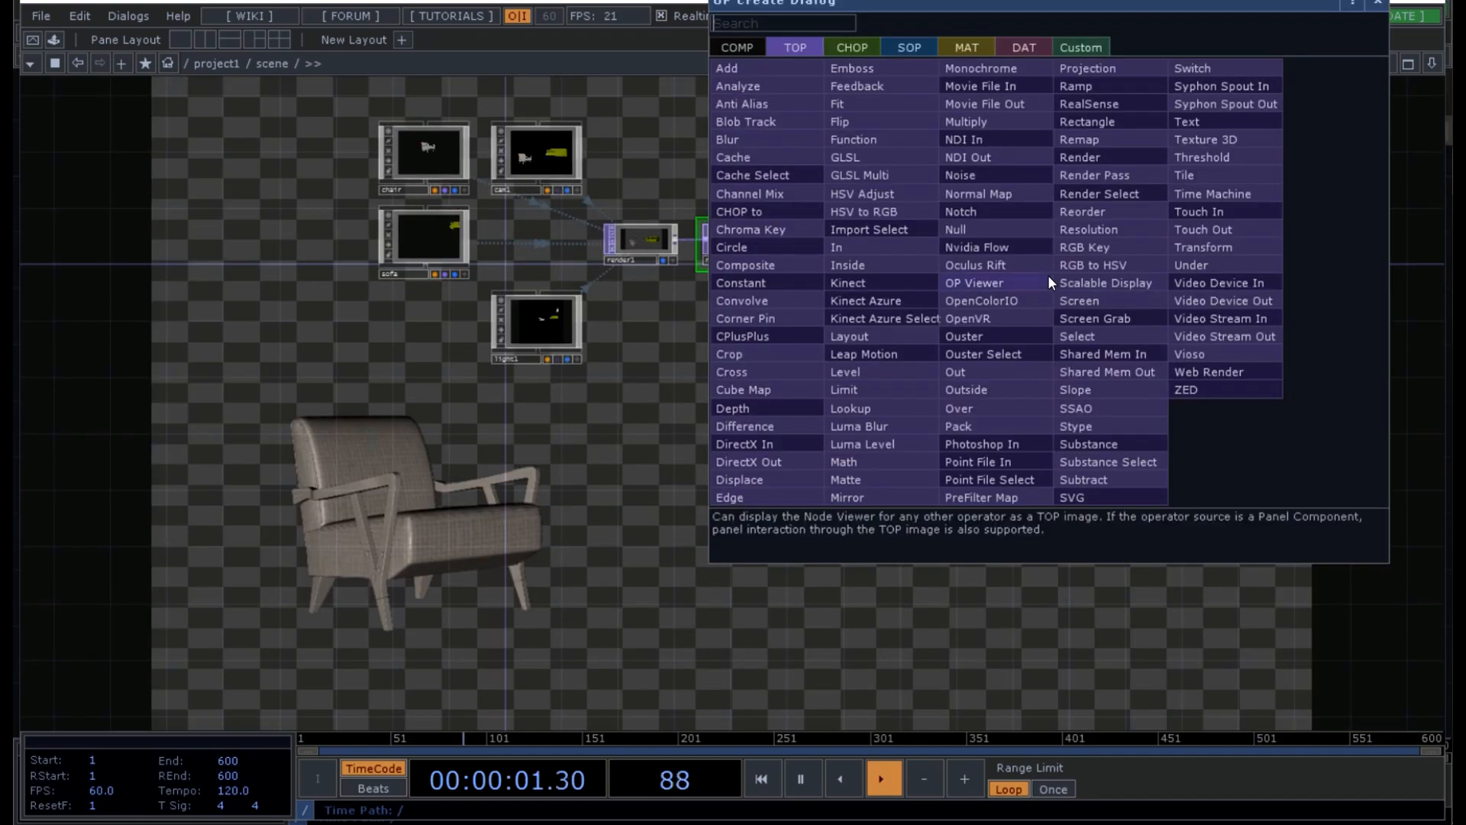
pyautogui.write('out')
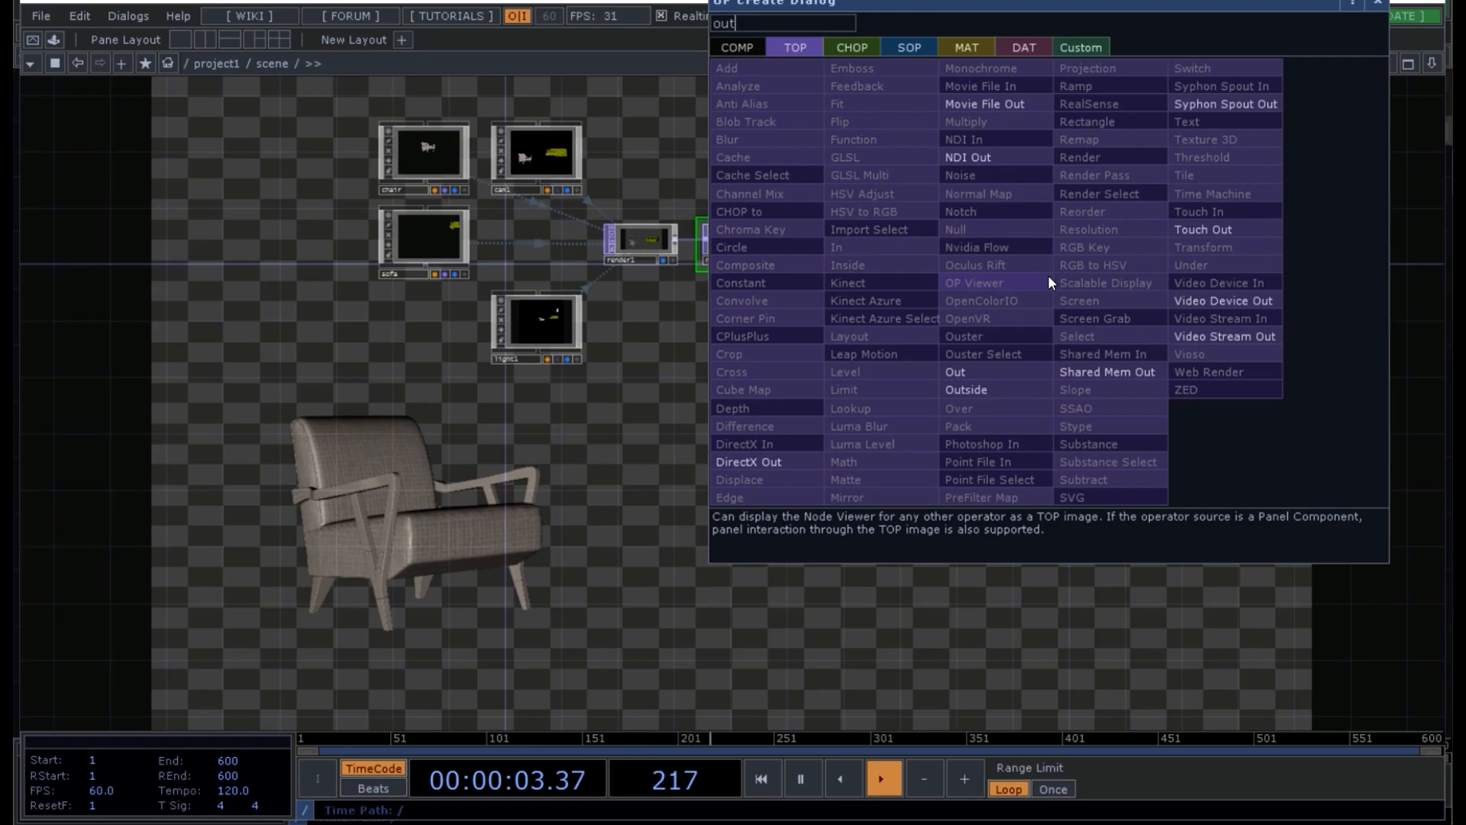
pyautogui.click(991, 369)
pyautogui.click(1112, 232)
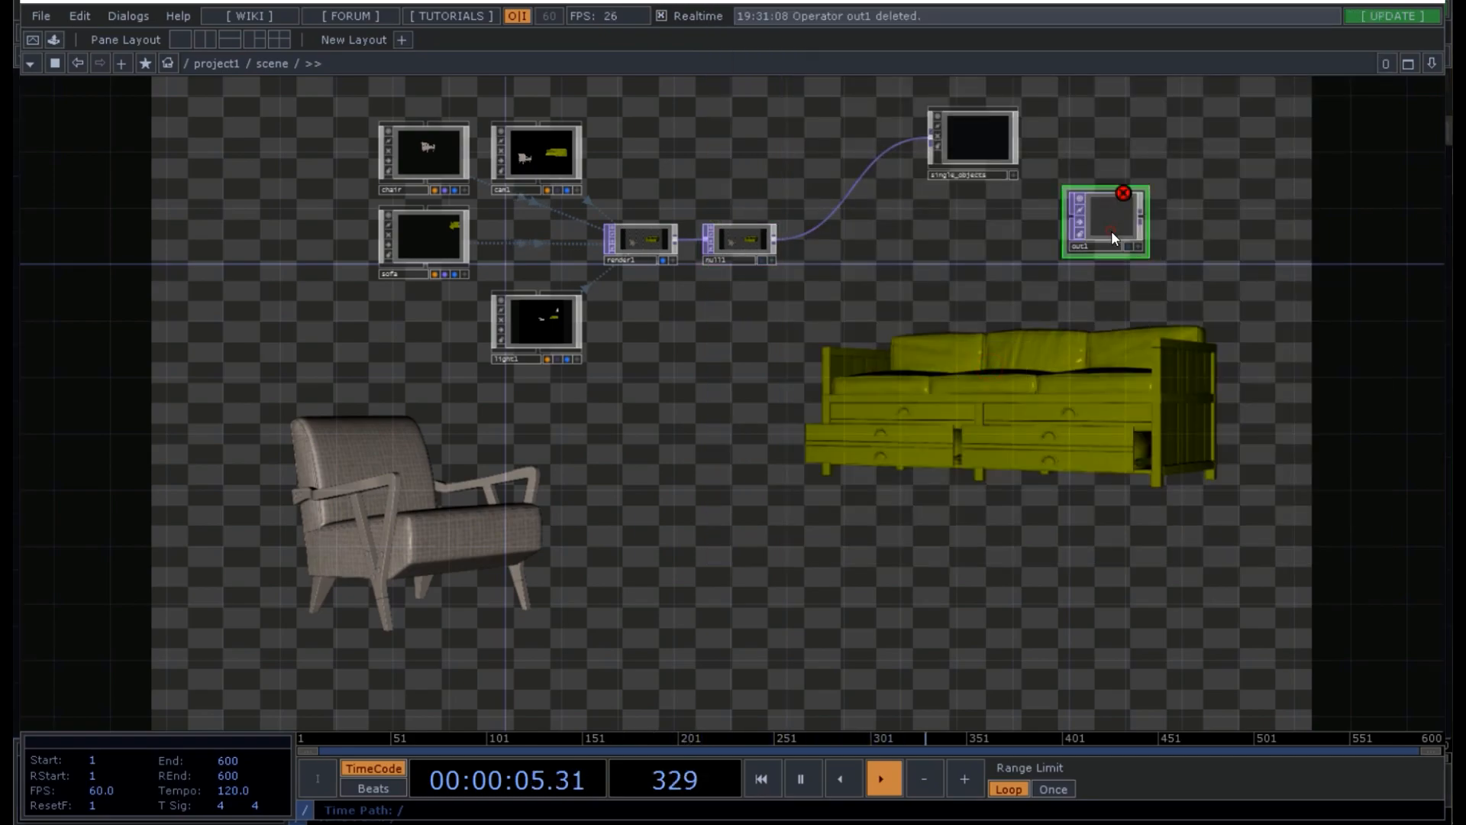
pyautogui.click(1066, 215)
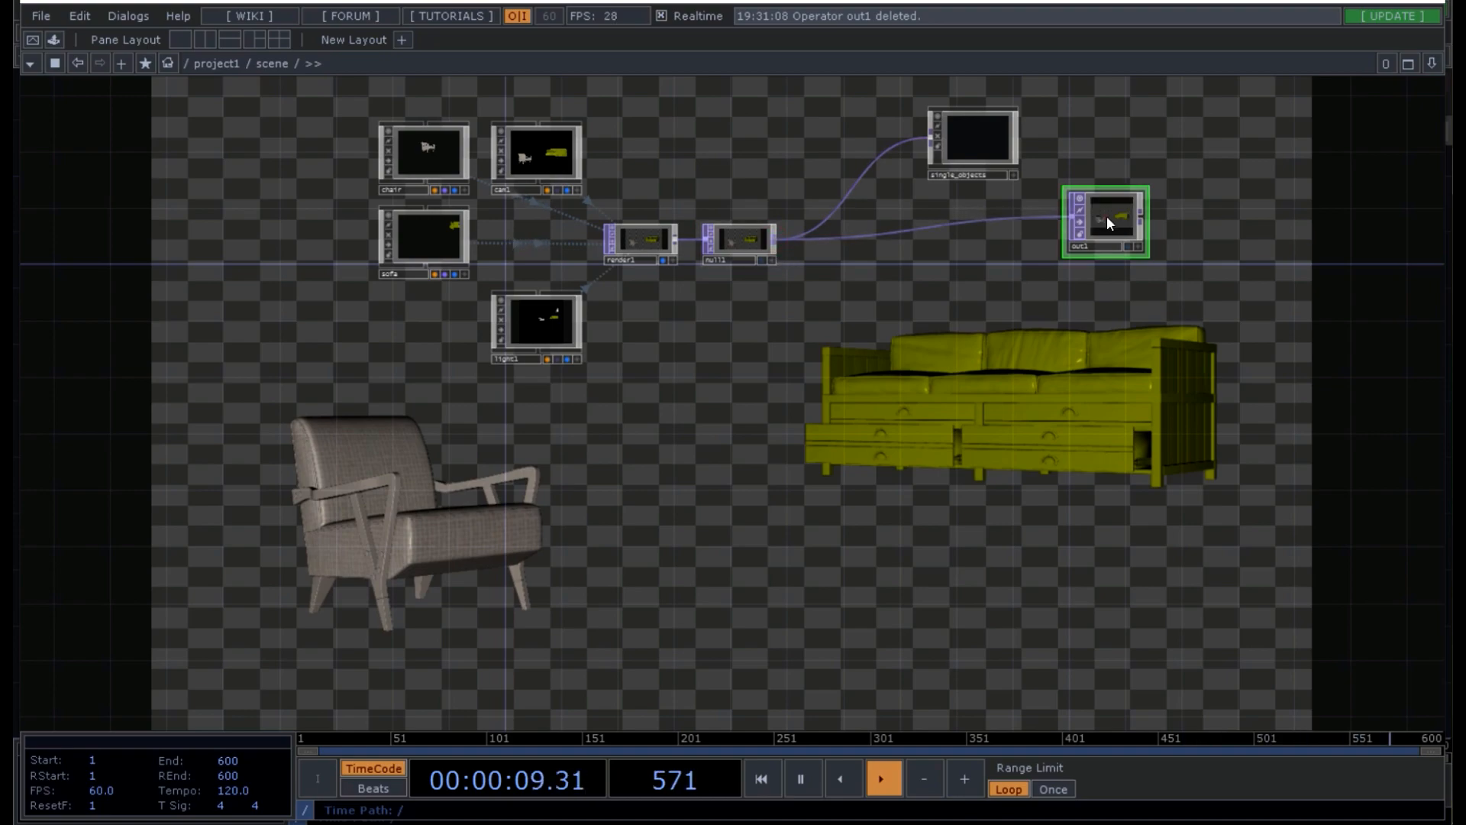
# - Return from scene to project1, add a Null TOP beside the scene component, and connect scene's output to it
pyautogui.moveTo(1106, 215); pyautogui.dragTo(1106, 231)
pyautogui.press('u')
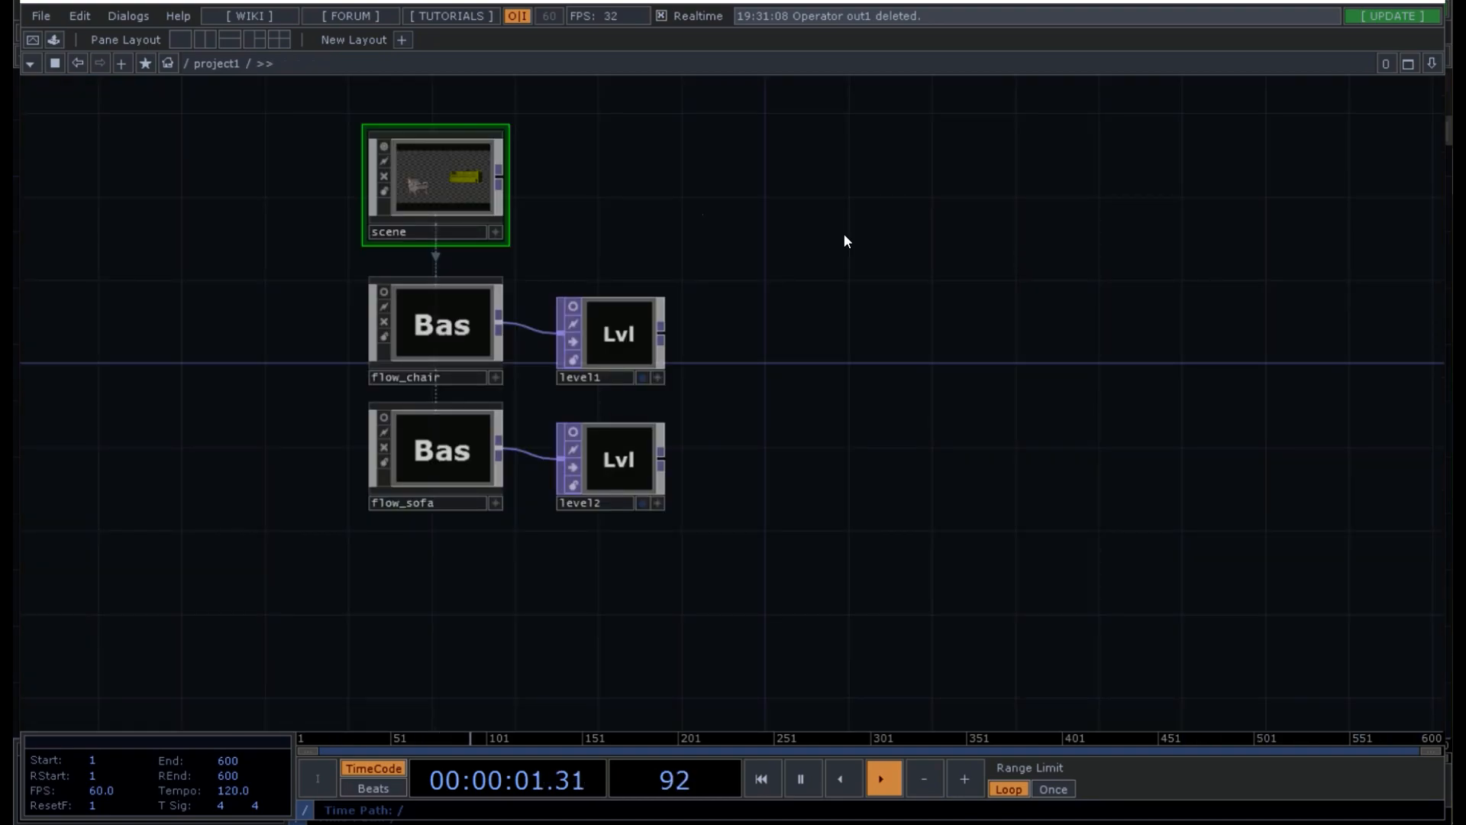
pyautogui.press('Tab')
pyautogui.write('null')
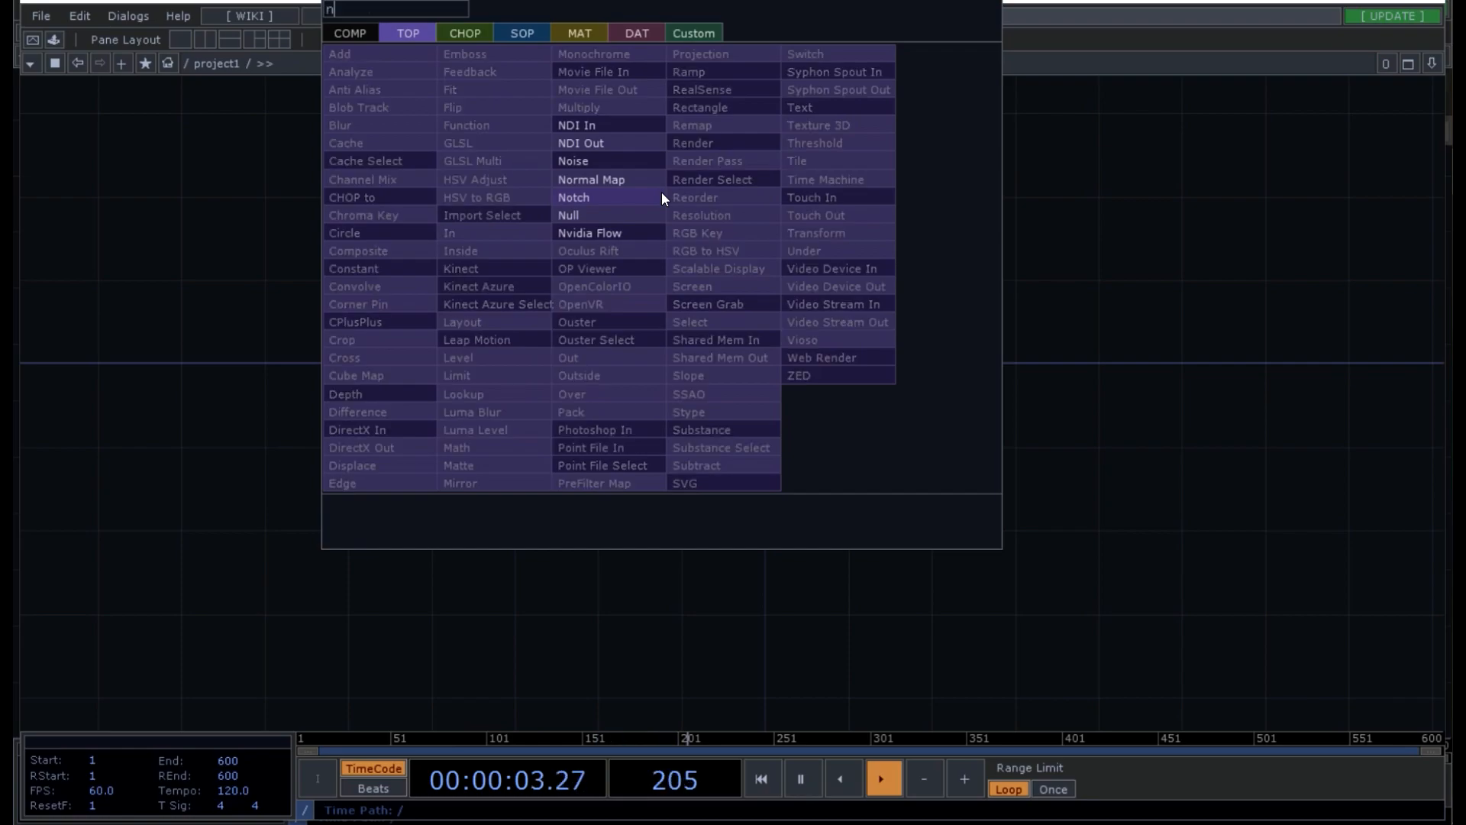
pyautogui.click(633, 213)
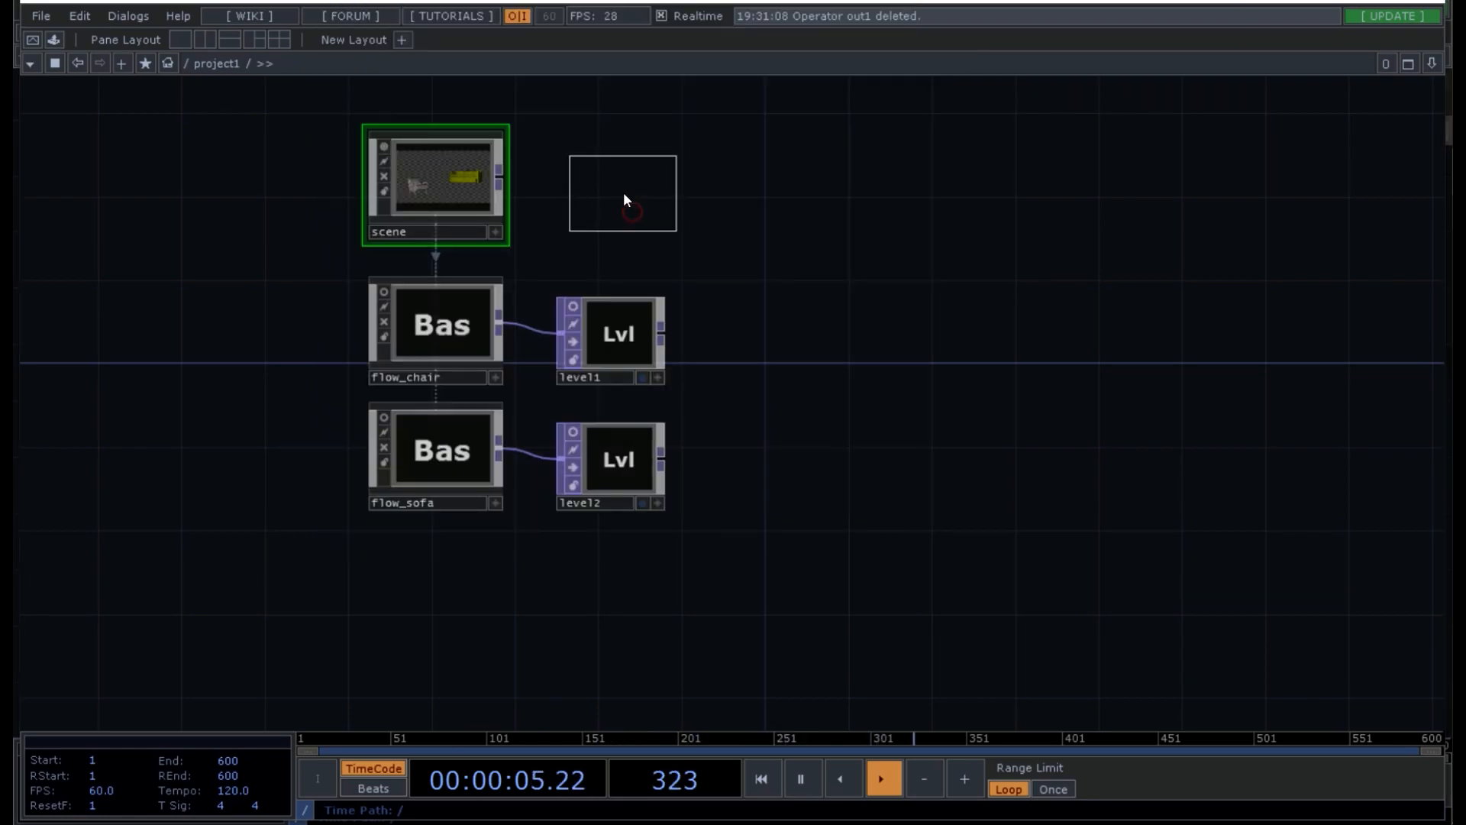
pyautogui.click(622, 193)
pyautogui.moveTo(501, 180); pyautogui.dragTo(561, 186)
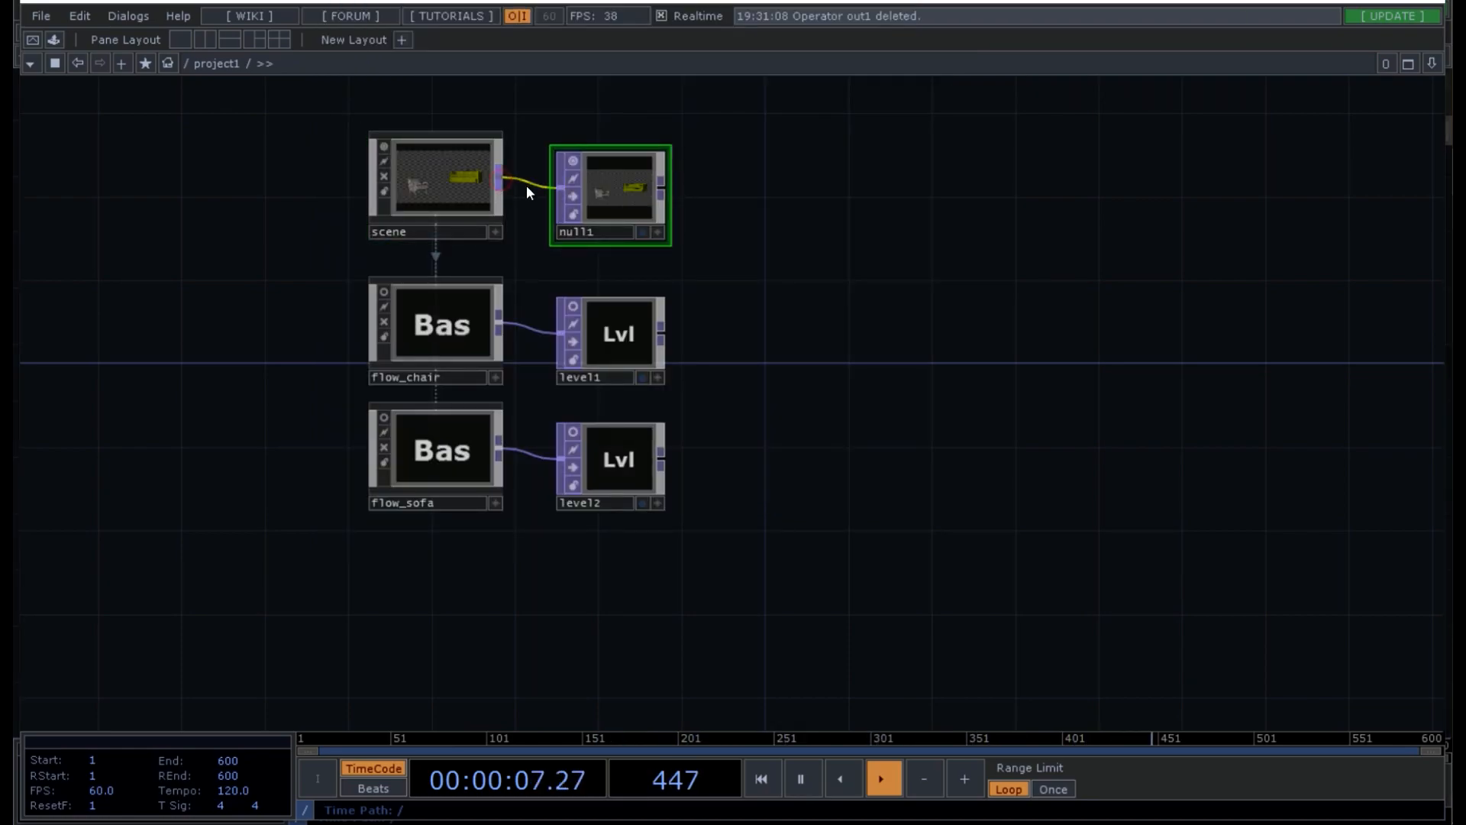
# - Add a Composite TOP in project1 beyond level1 and level2, and set its operation to Add
pyautogui.moveTo(883, 278); pyautogui.dragTo(830, 285)
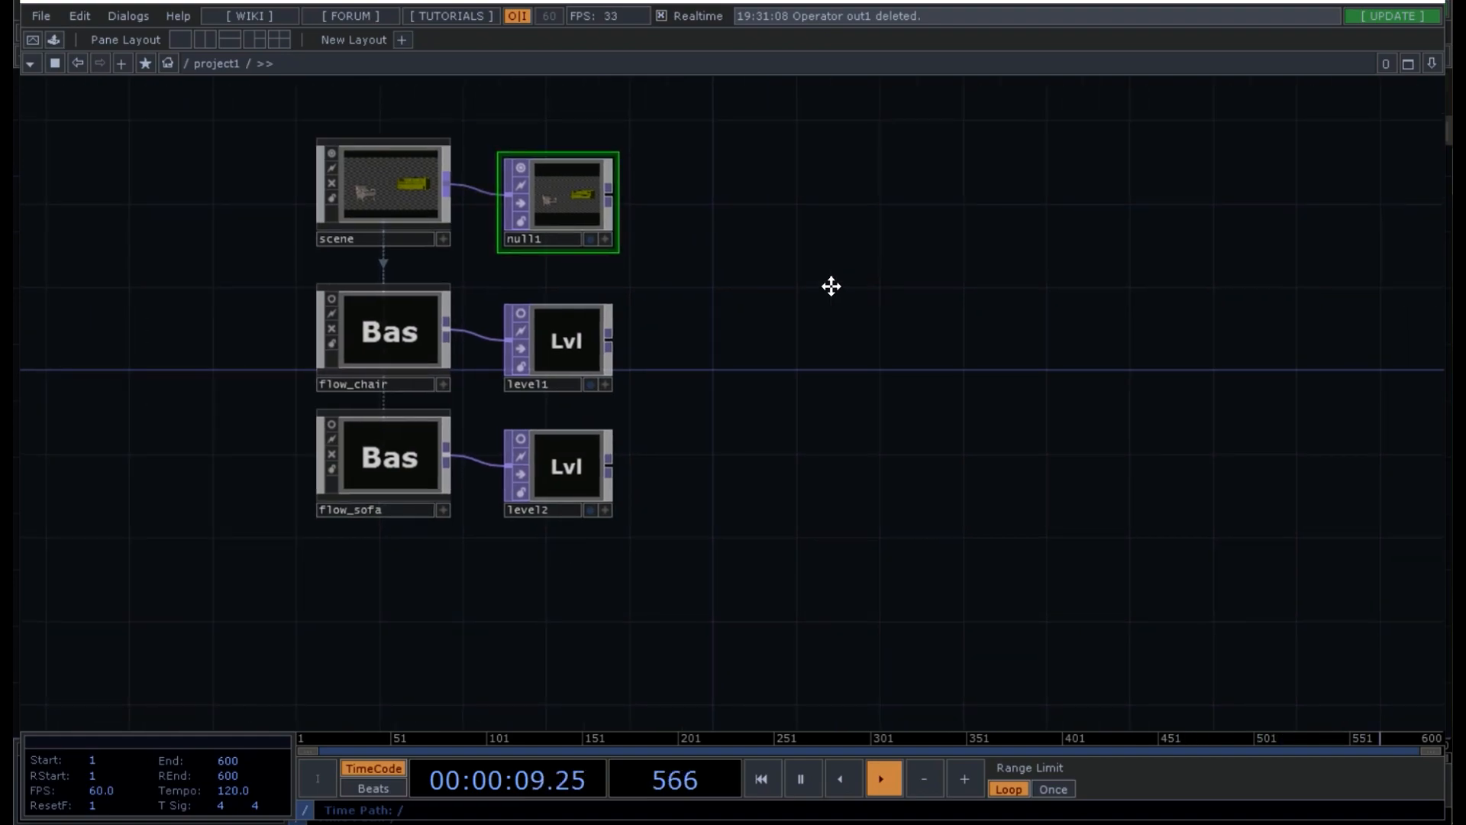
pyautogui.press('Tab')
pyautogui.write('comp')
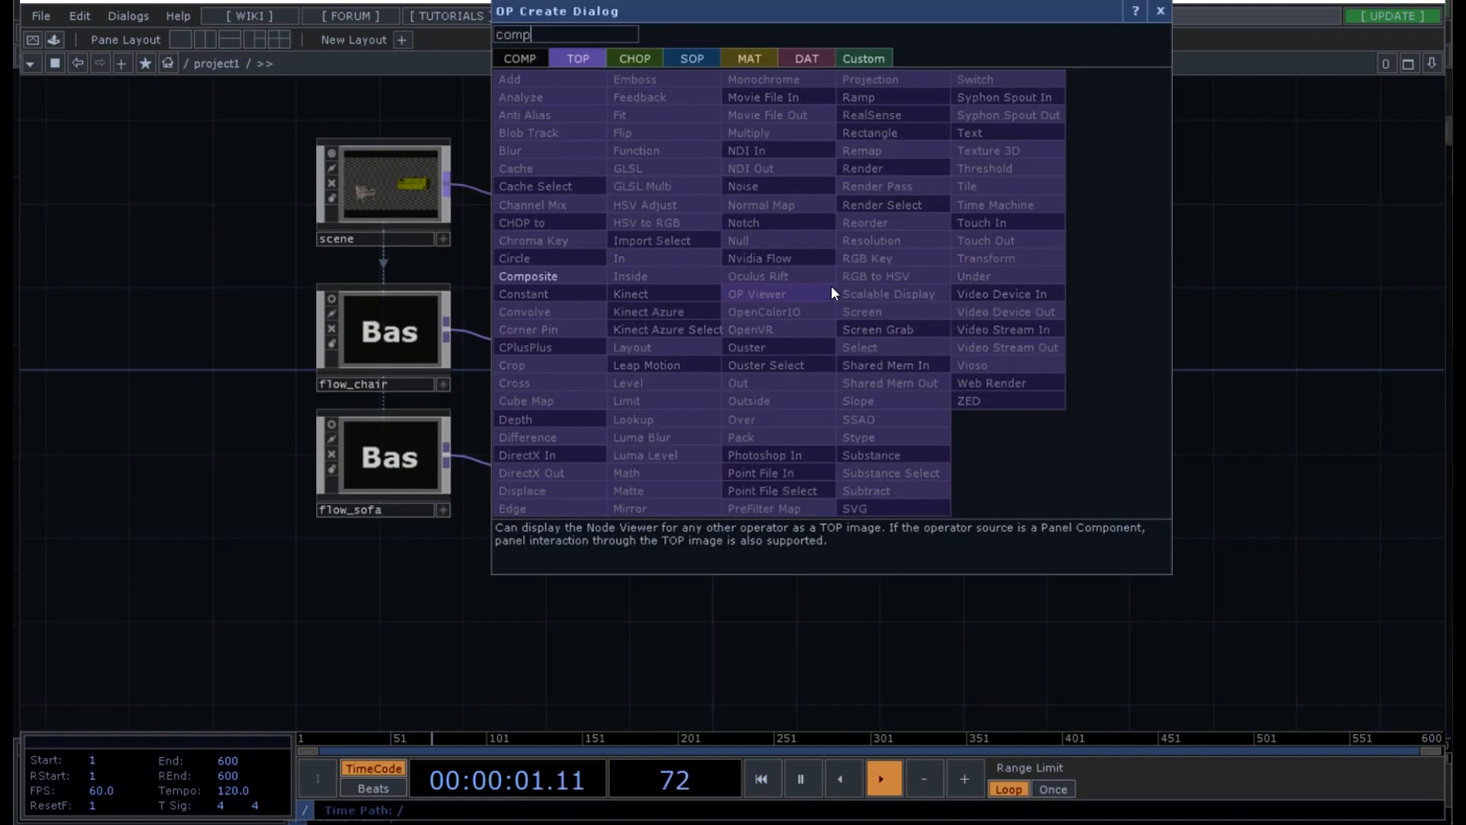
pyautogui.click(553, 275)
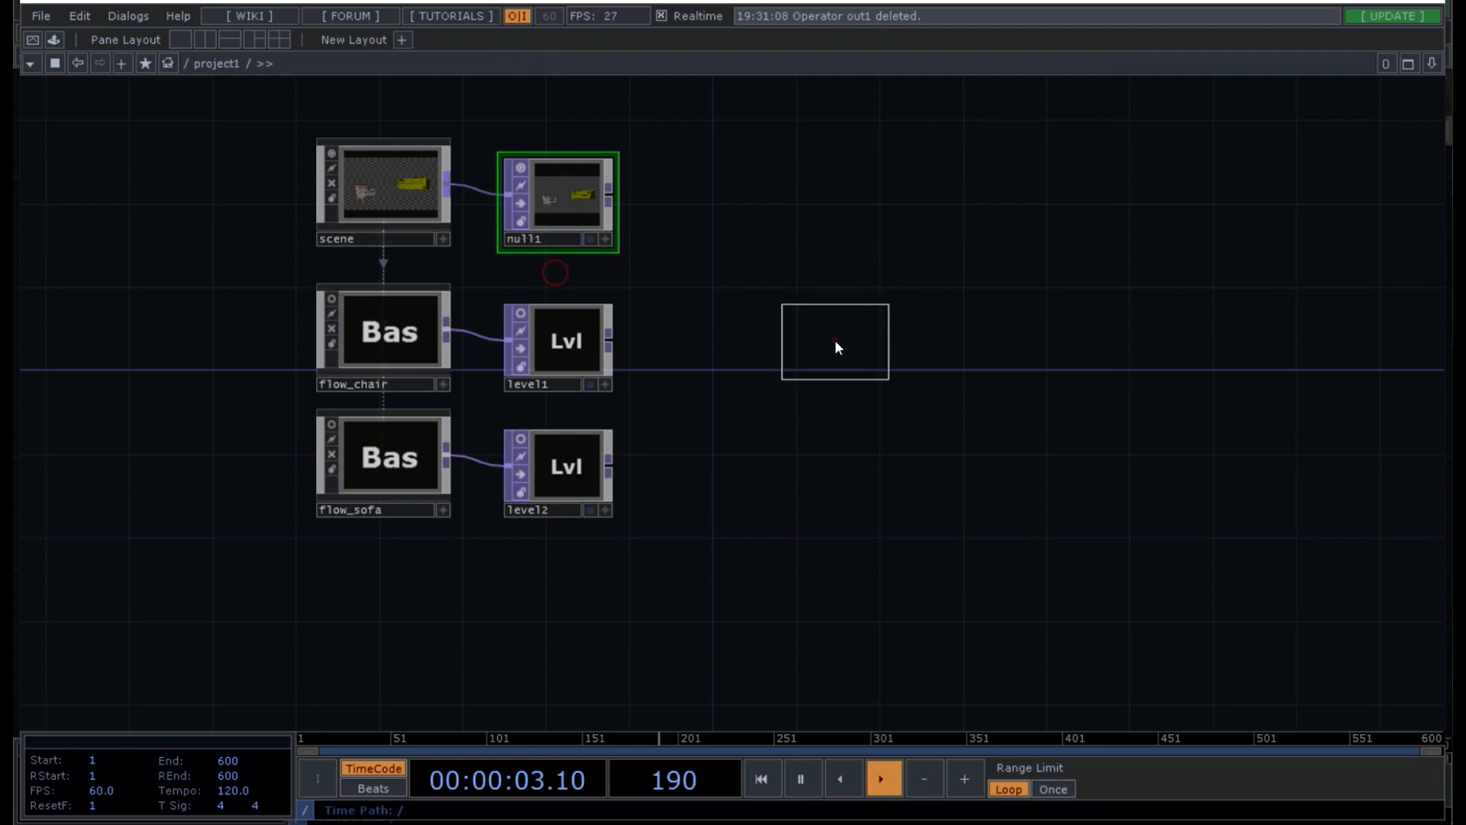
pyautogui.click(835, 340)
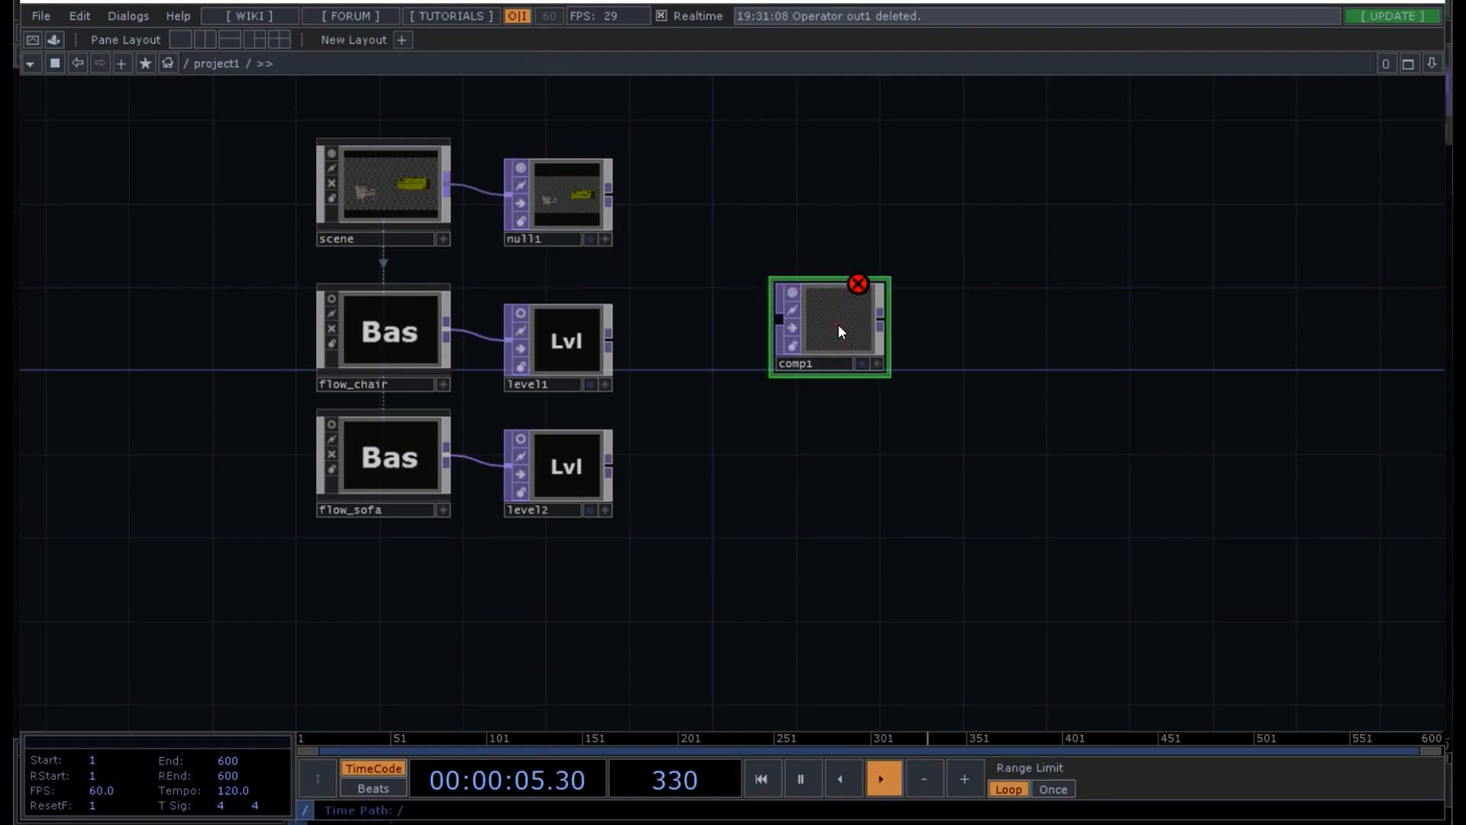
pyautogui.press('p')
pyautogui.click(1073, 249)
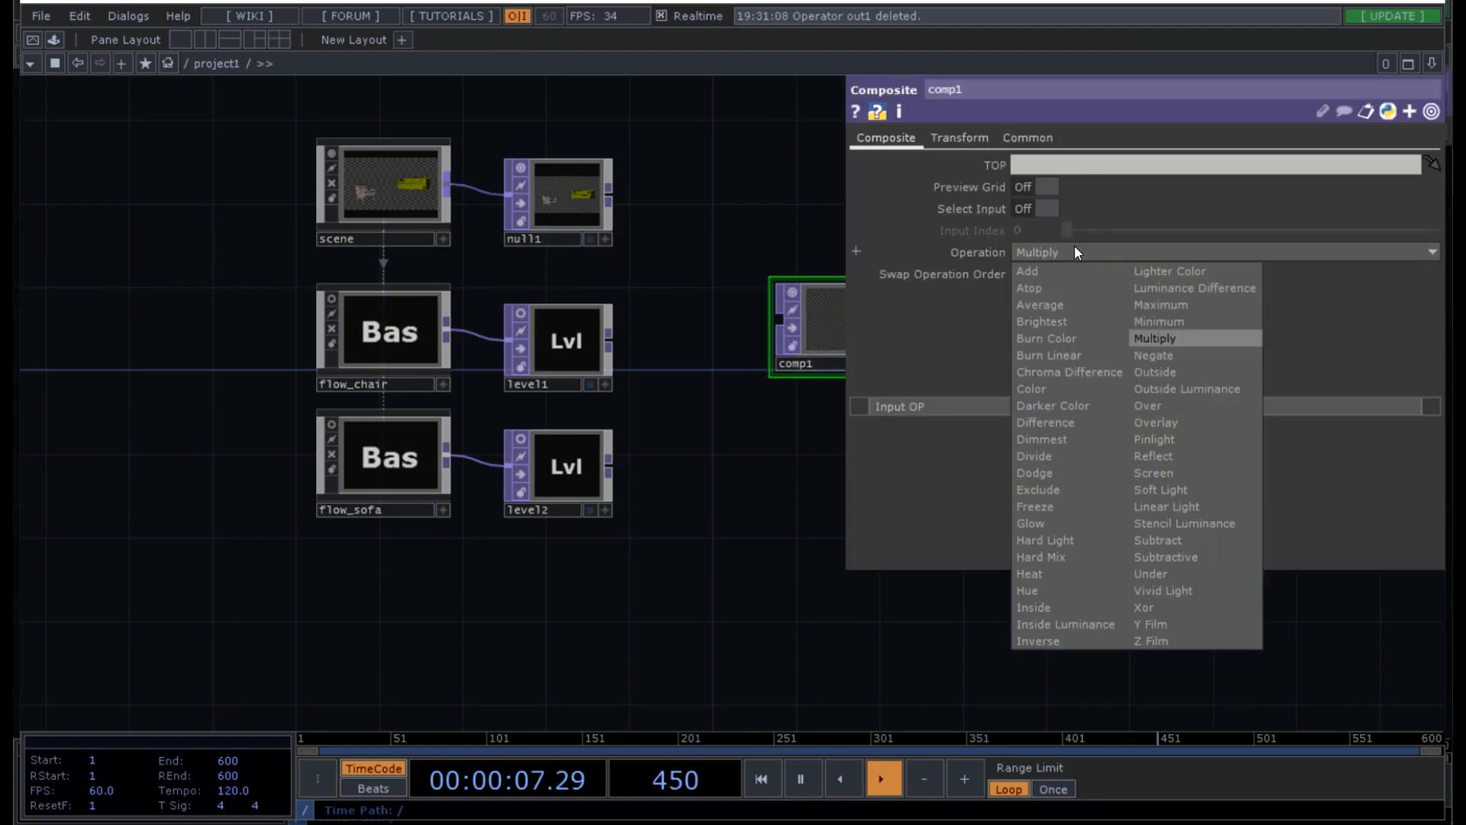
pyautogui.click(1049, 272)
pyautogui.press('p')
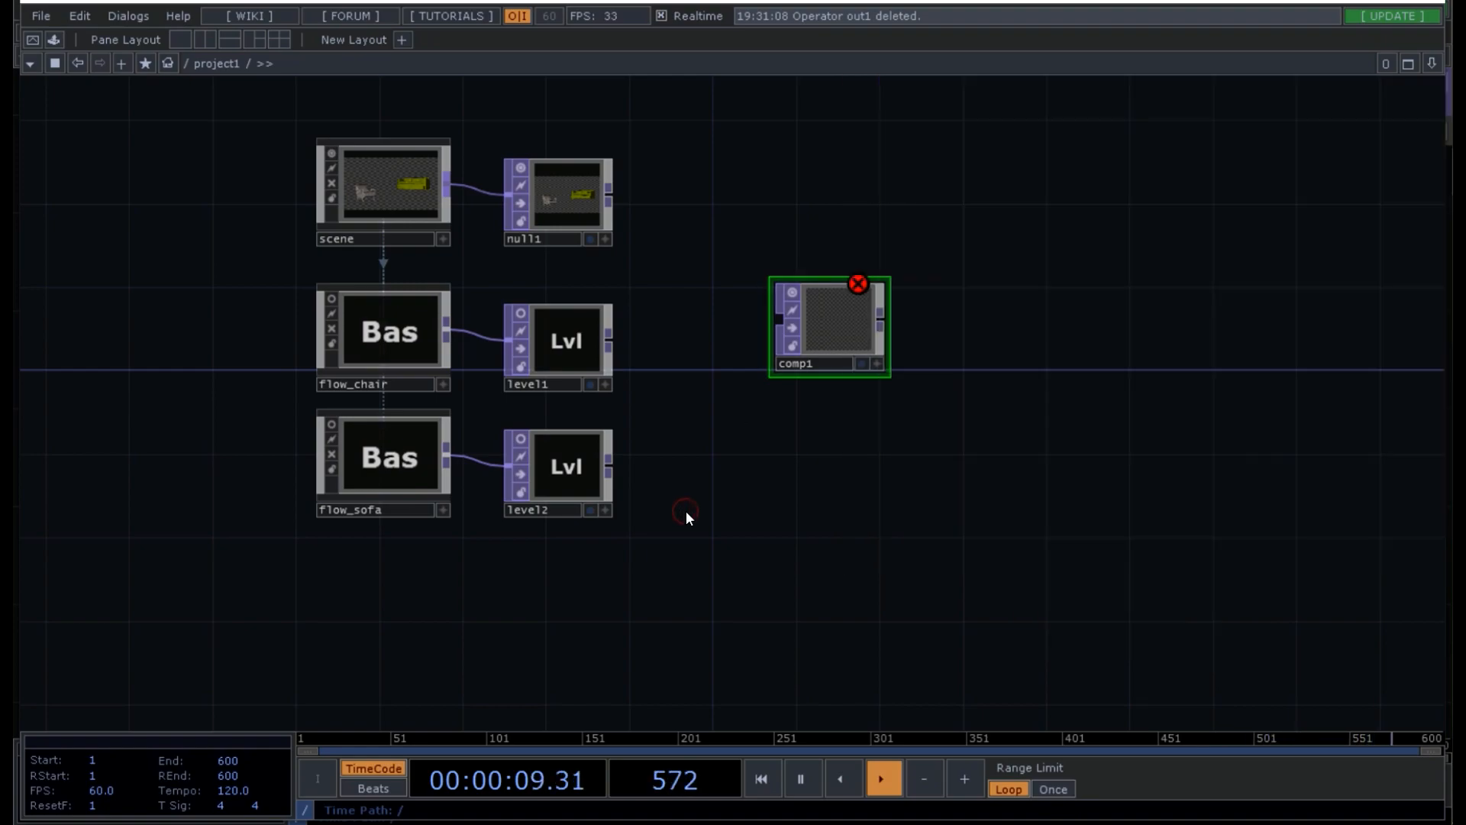
# - Connect the outputs of null1, level1 and level2 to the input of comp1
pyautogui.moveTo(612, 202); pyautogui.dragTo(748, 328)
pyautogui.moveTo(610, 338); pyautogui.dragTo(746, 318)
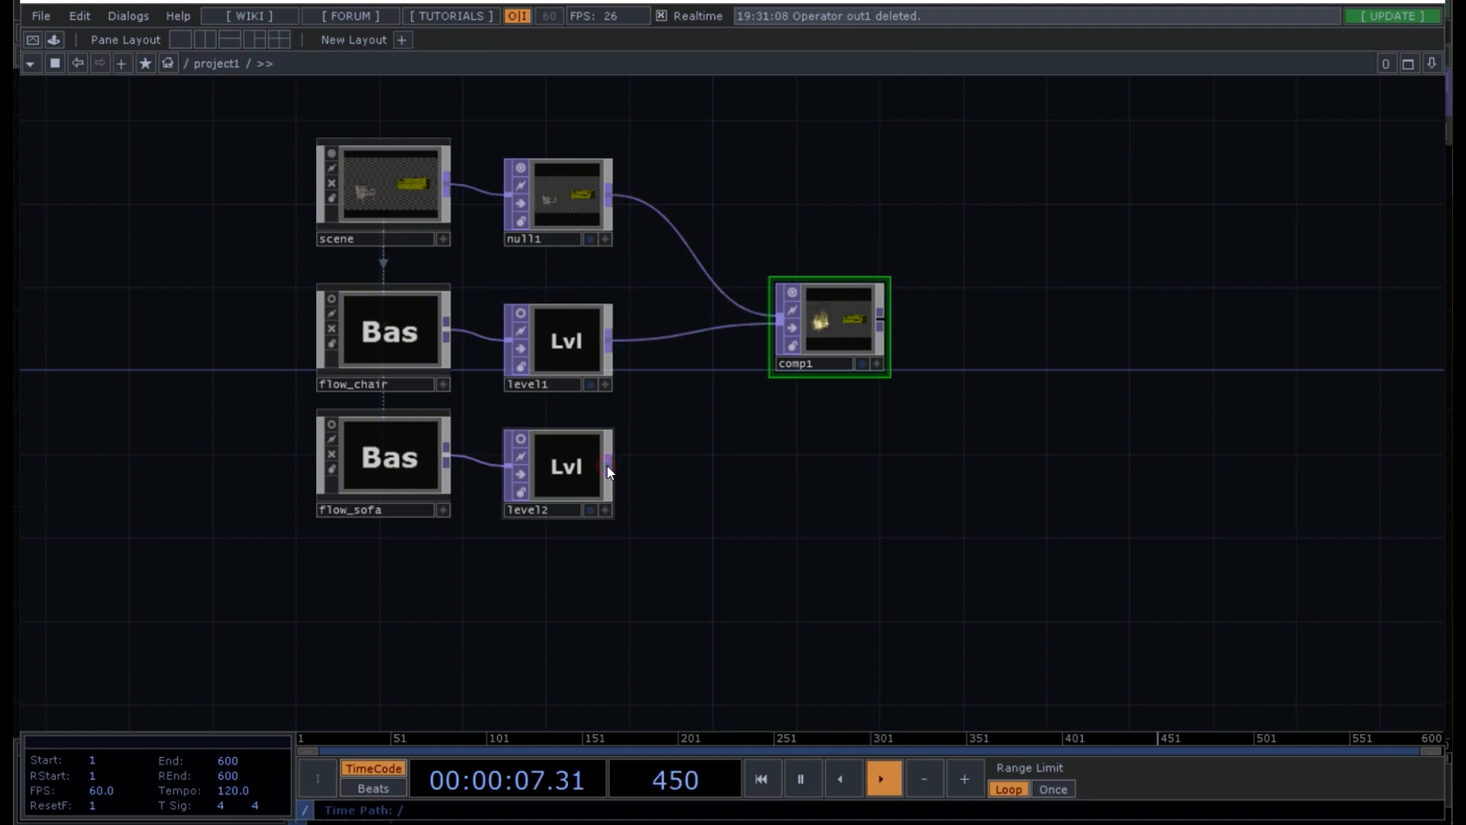
pyautogui.click(780, 336)
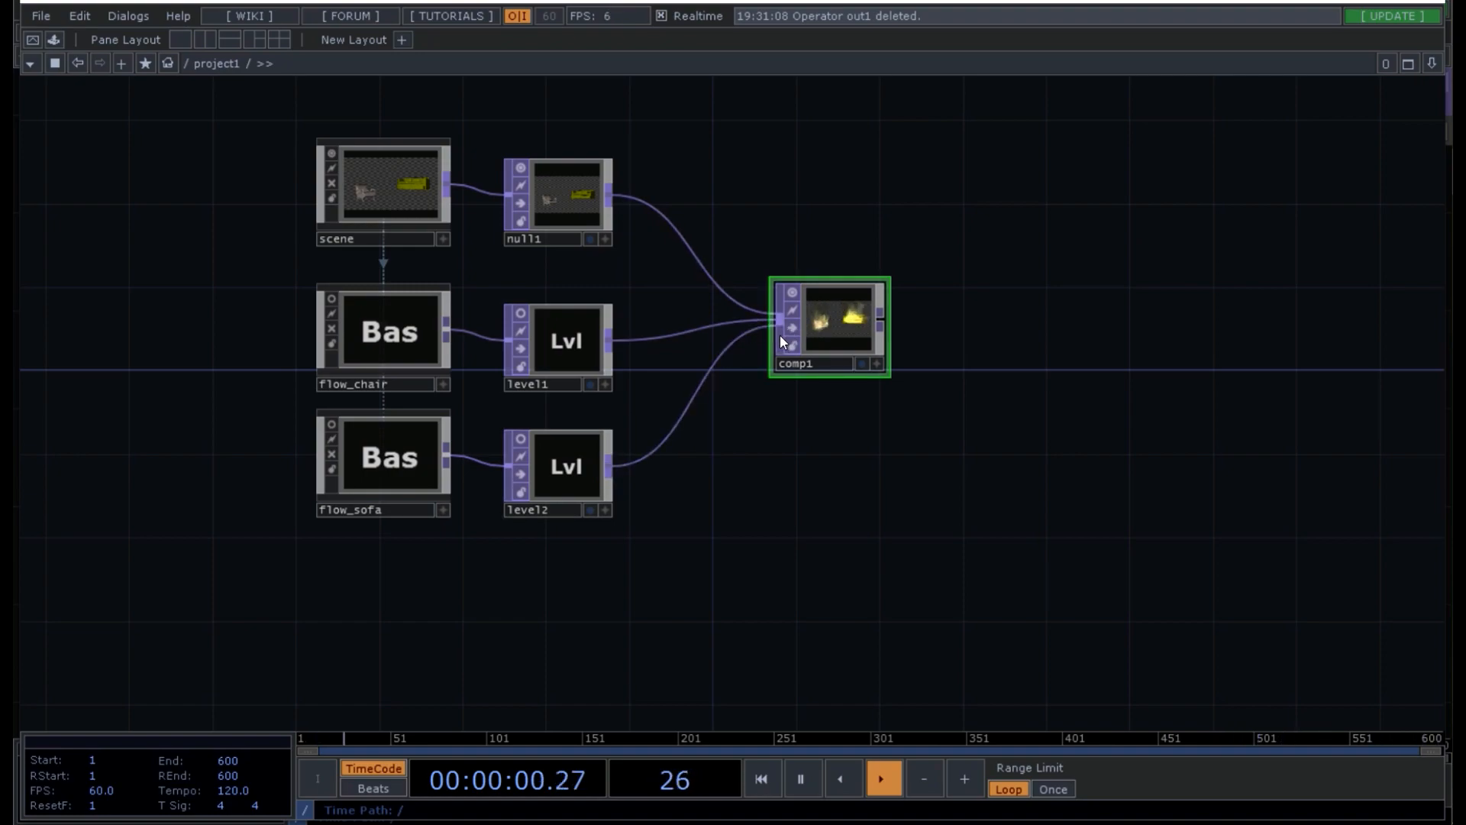
# - Turn off the viewers of null1 and scene, and display comp1 as the network background
pyautogui.click(520, 169)
pyautogui.click(331, 154)
pyautogui.click(563, 336)
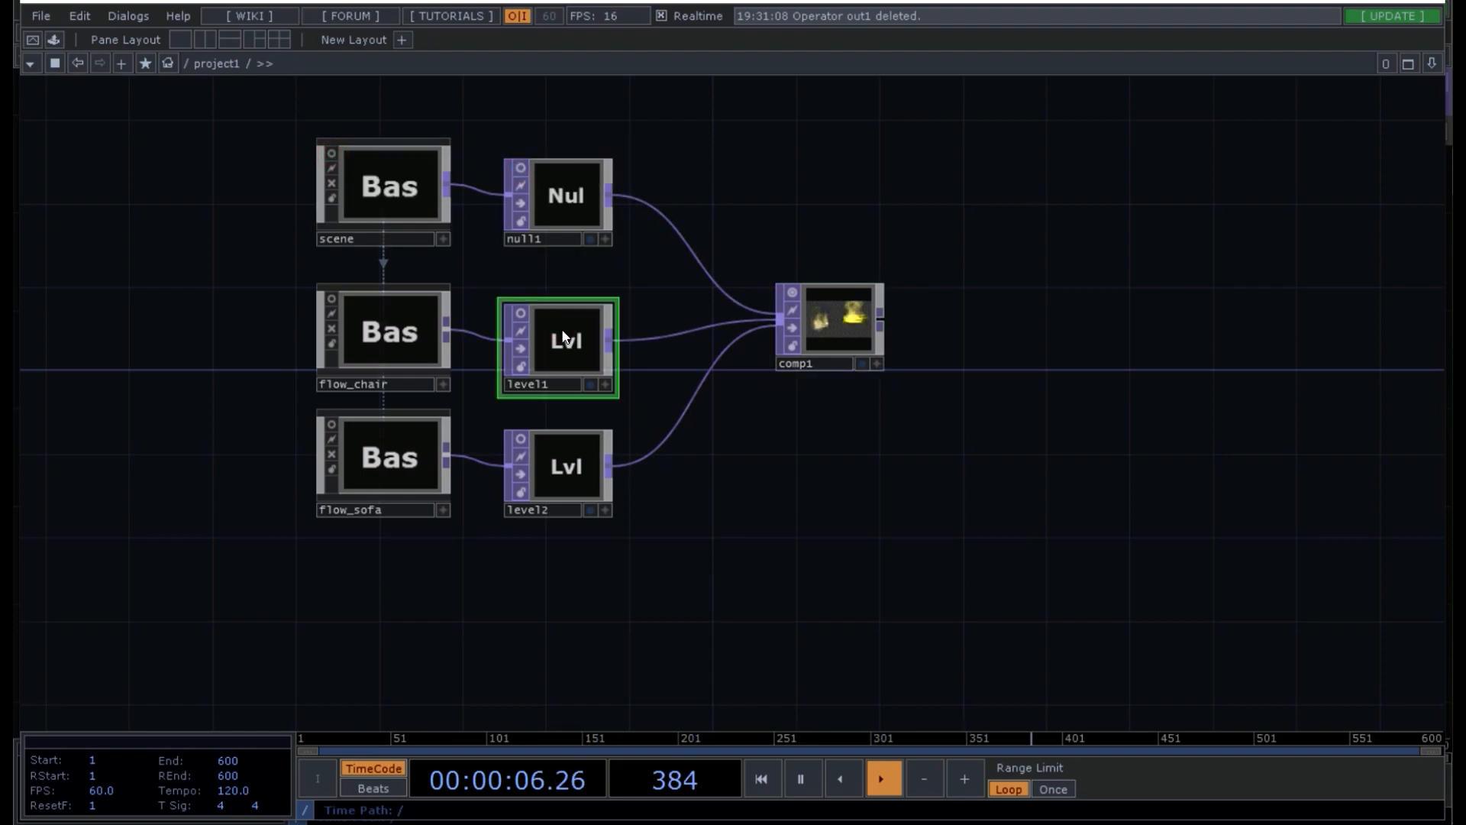
pyautogui.click(860, 365)
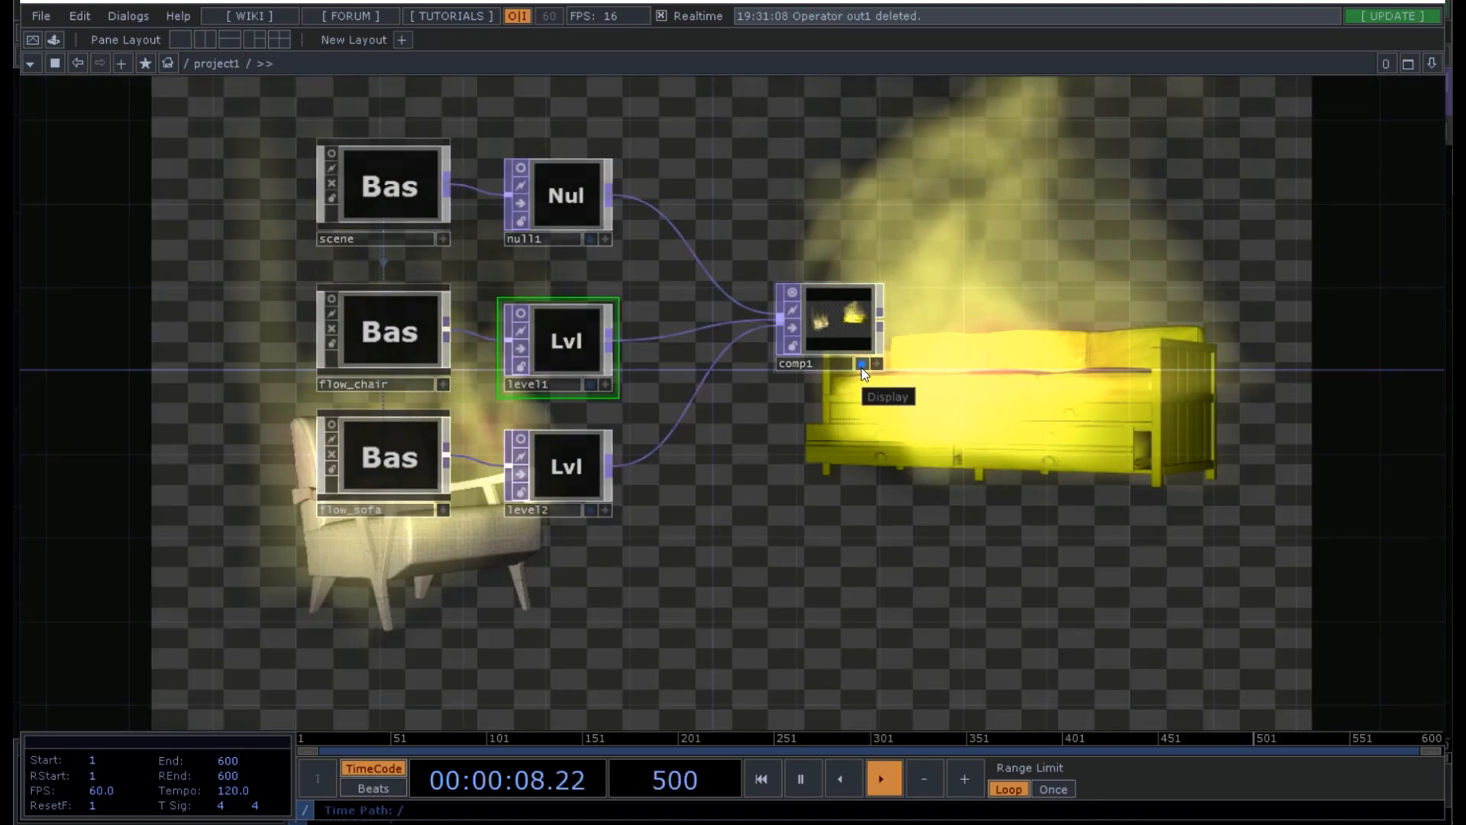
pyautogui.moveTo(970, 455); pyautogui.dragTo(785, 578)
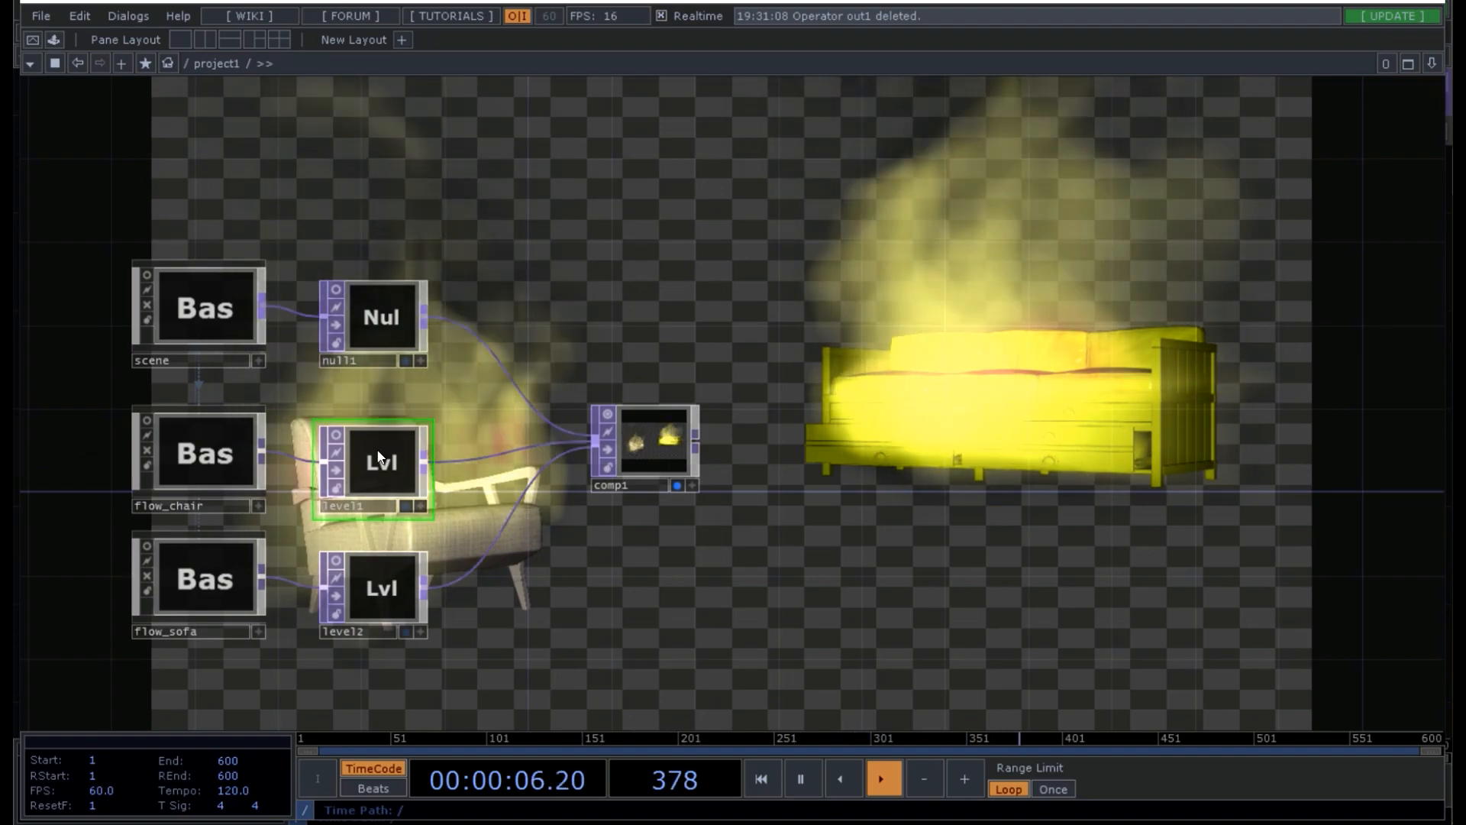
# - Test level1's opacity by lowering it to 0 and restoring it to 1
pyautogui.press('p')
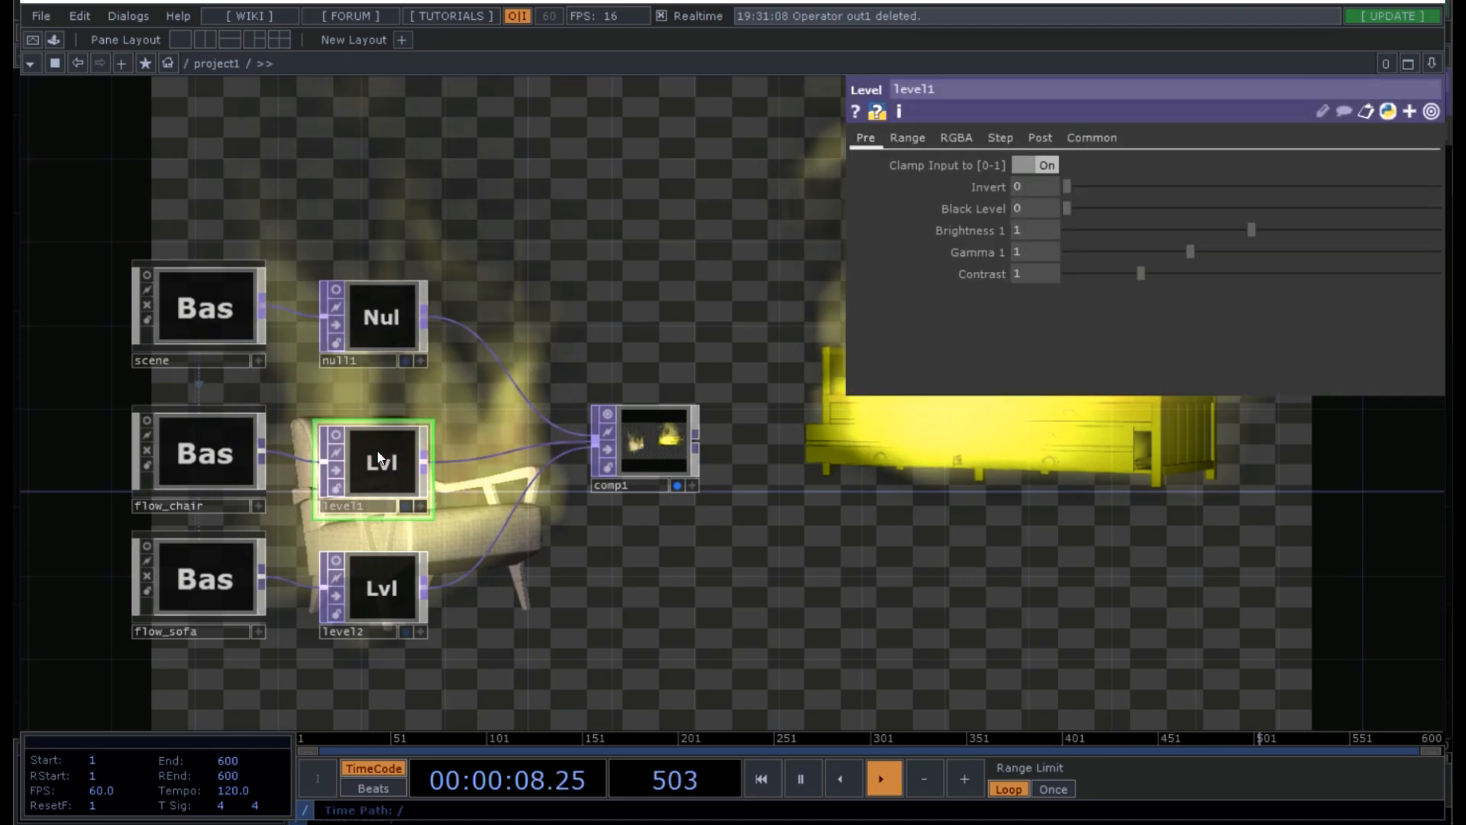
pyautogui.click(1042, 138)
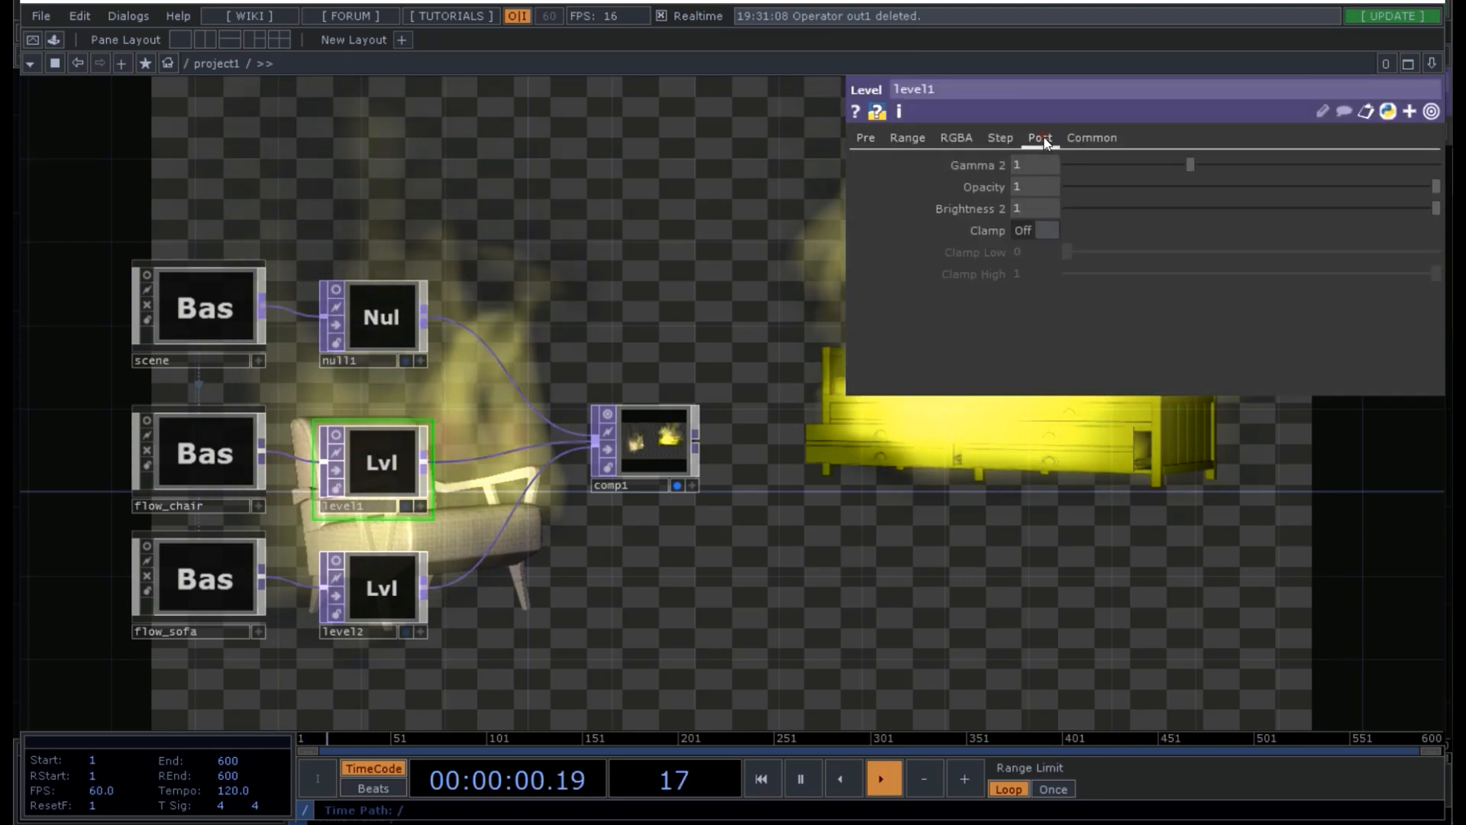
pyautogui.moveTo(1432, 186); pyautogui.dragTo(1033, 250)
pyautogui.moveTo(1011, 504); pyautogui.dragTo(605, 595)
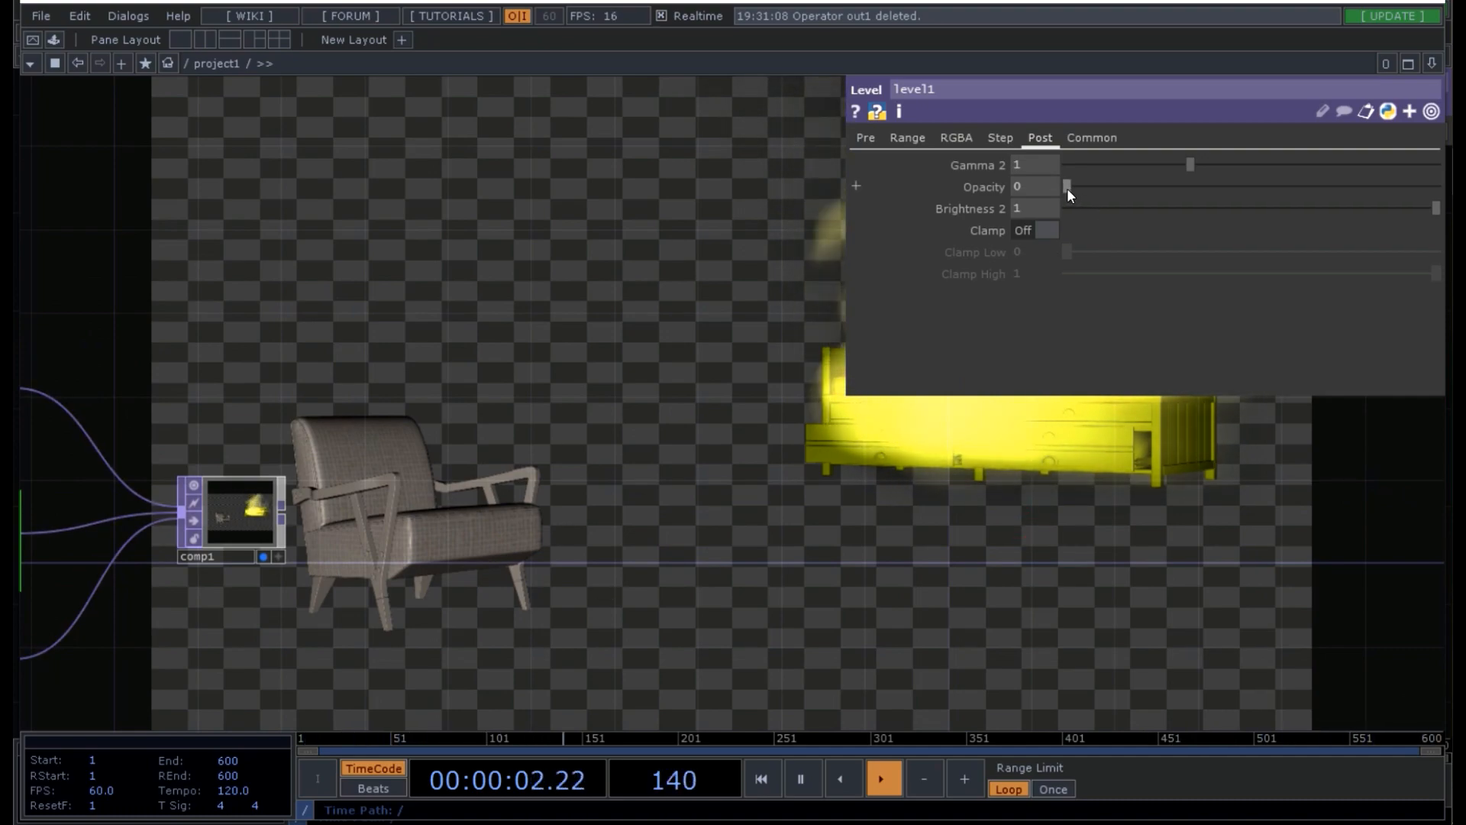
pyautogui.moveTo(1070, 188); pyautogui.dragTo(1435, 197)
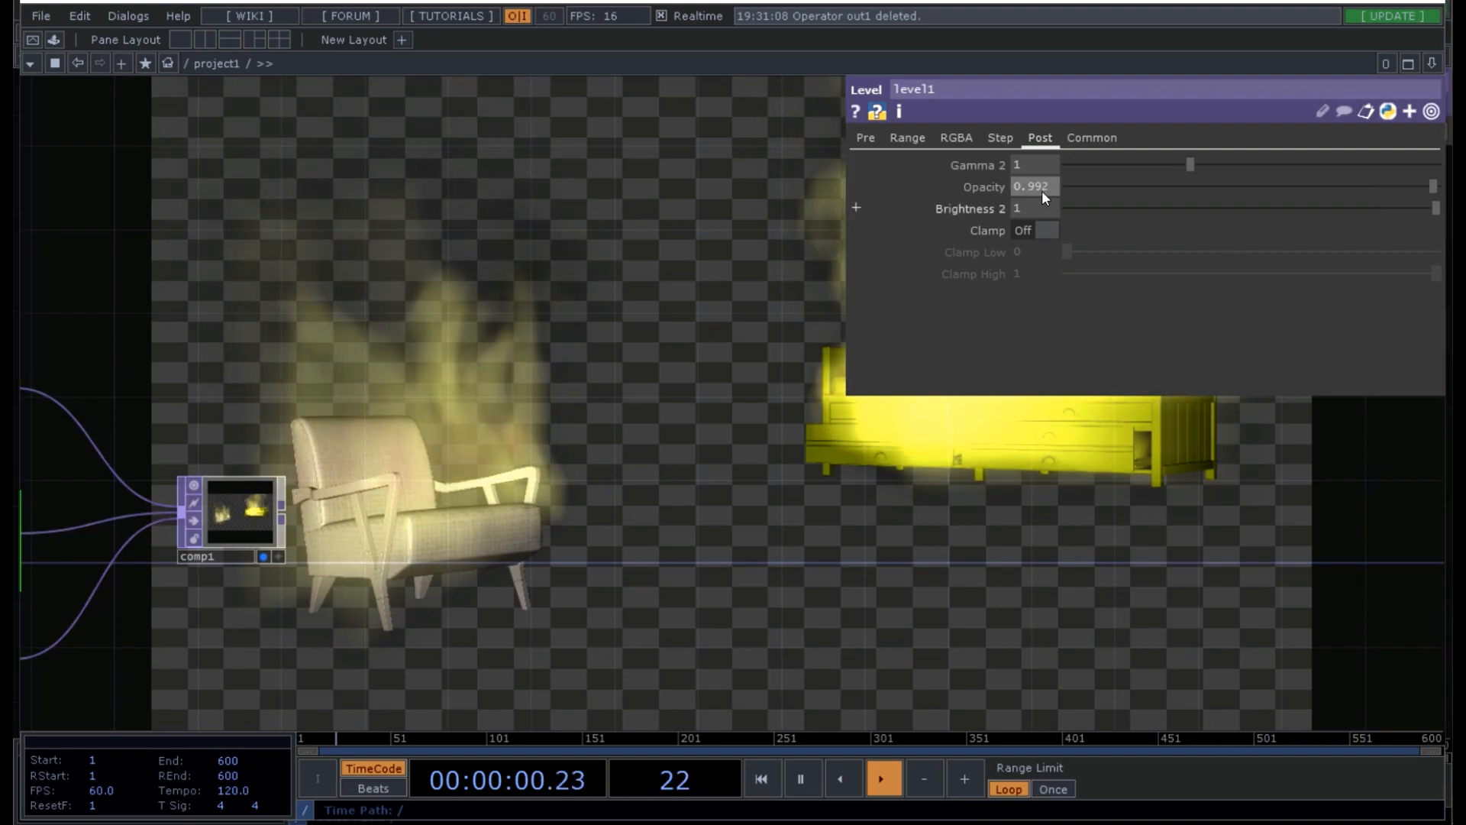
pyautogui.write('1')
pyautogui.press('Return')
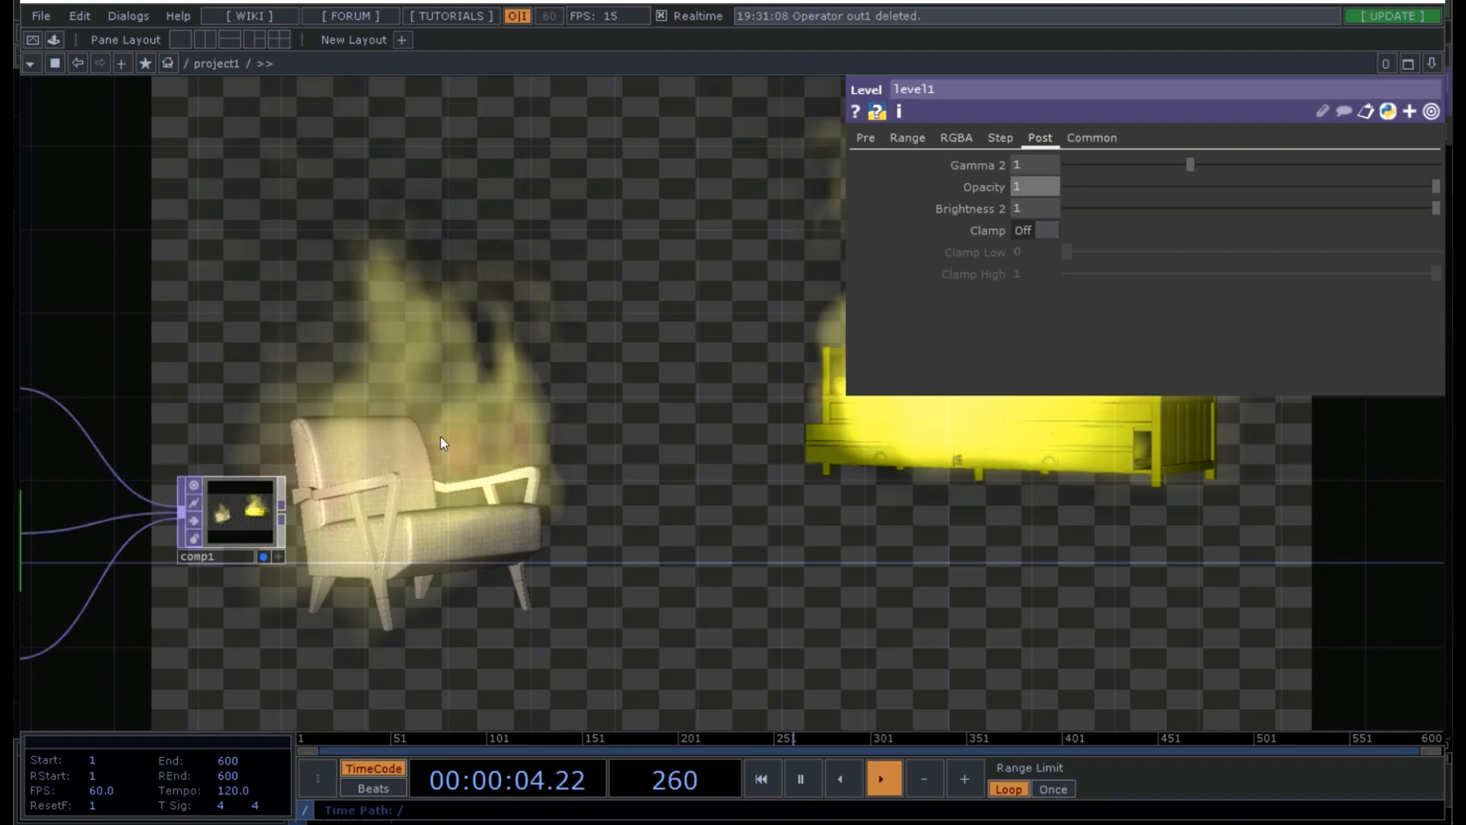
pyautogui.press('p')
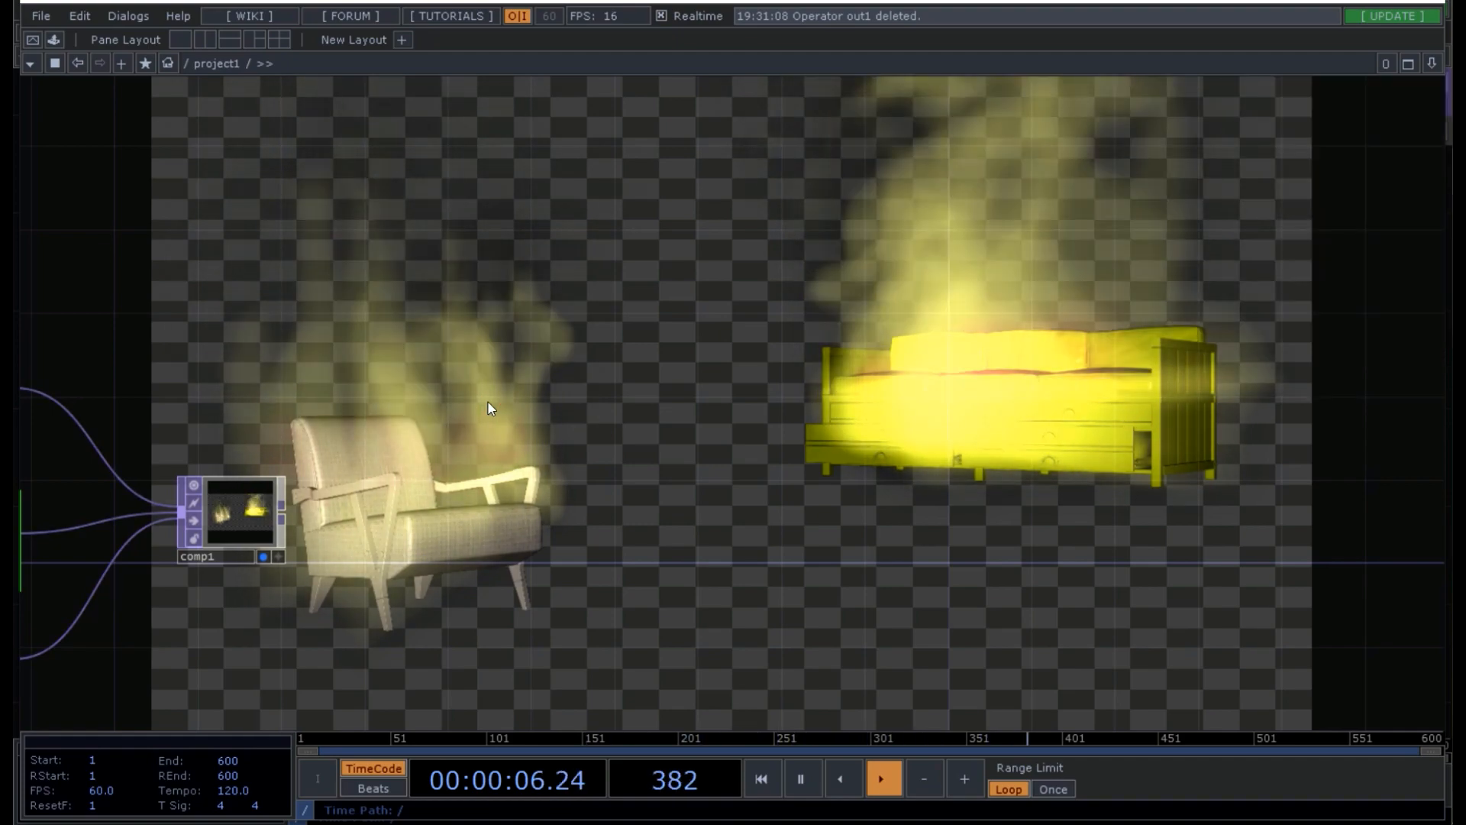
# - Enter the network inside the scene component
pyautogui.press('u')
pyautogui.press('i')
pyautogui.moveTo(572, 349); pyautogui.dragTo(1092, 284)
pyautogui.moveTo(169, 366); pyautogui.dragTo(373, 323)
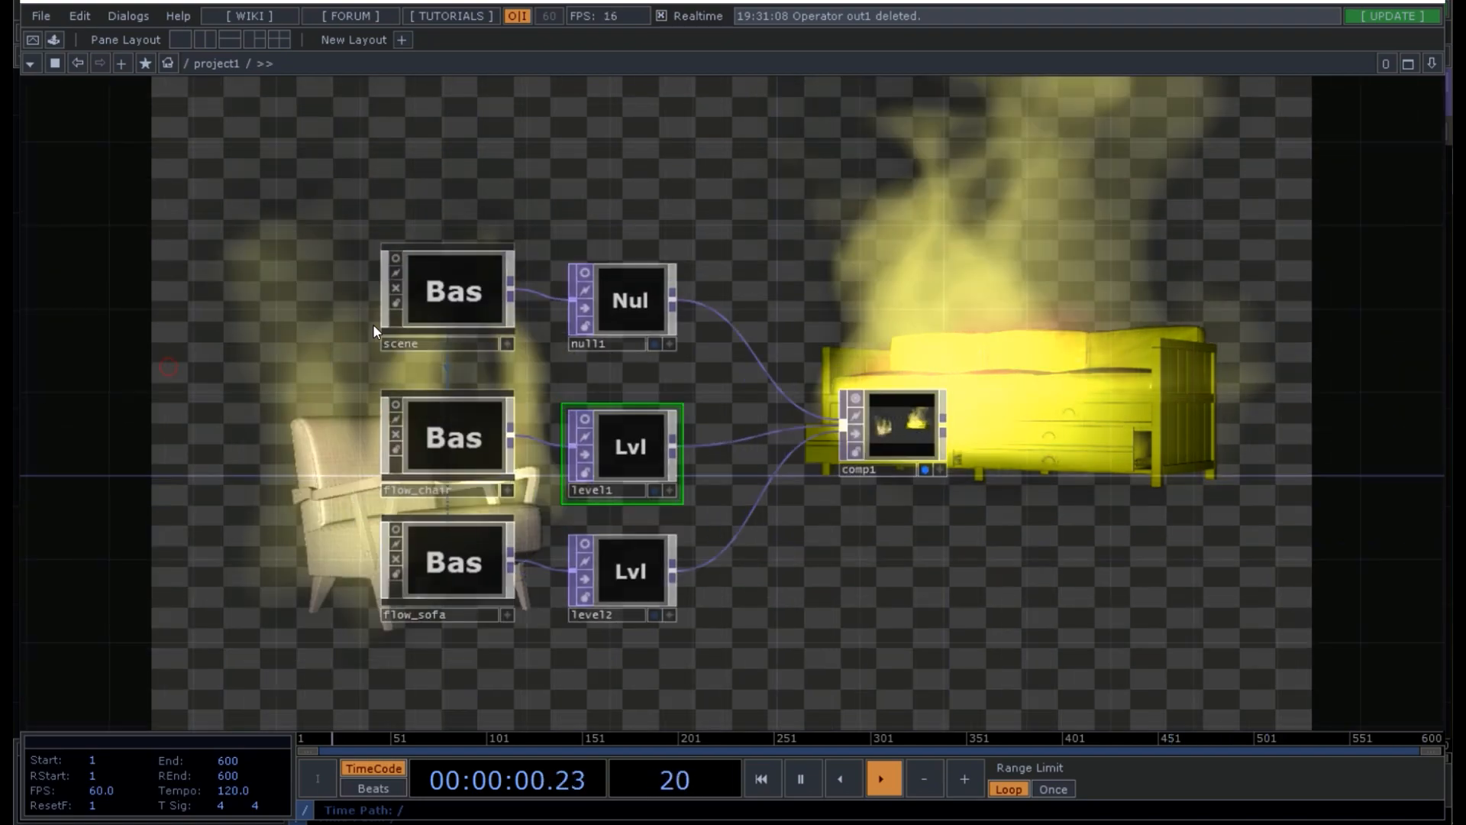
pyautogui.click(494, 260)
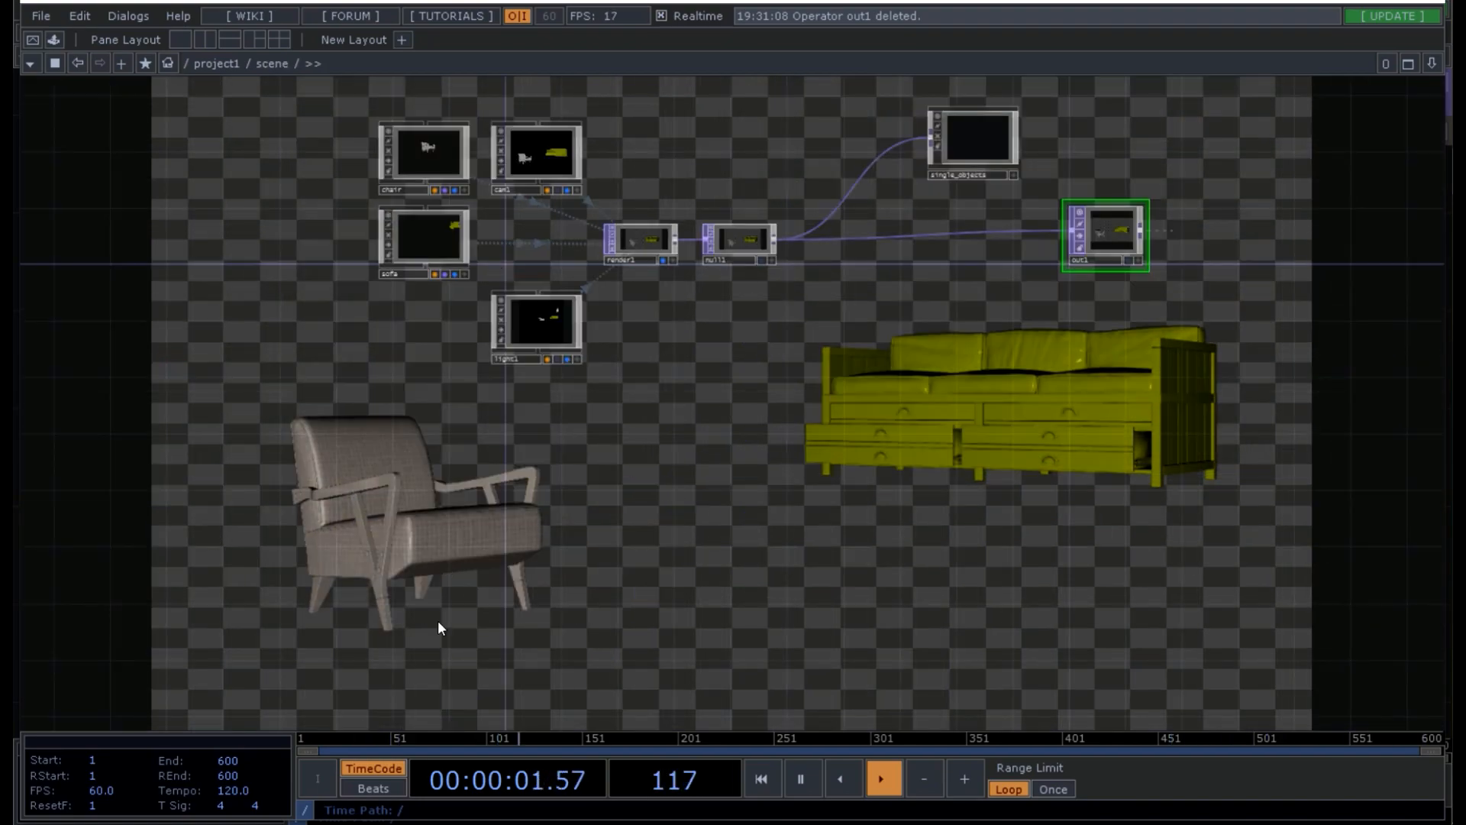
pyautogui.moveTo(444, 602); pyautogui.dragTo(504, 534)
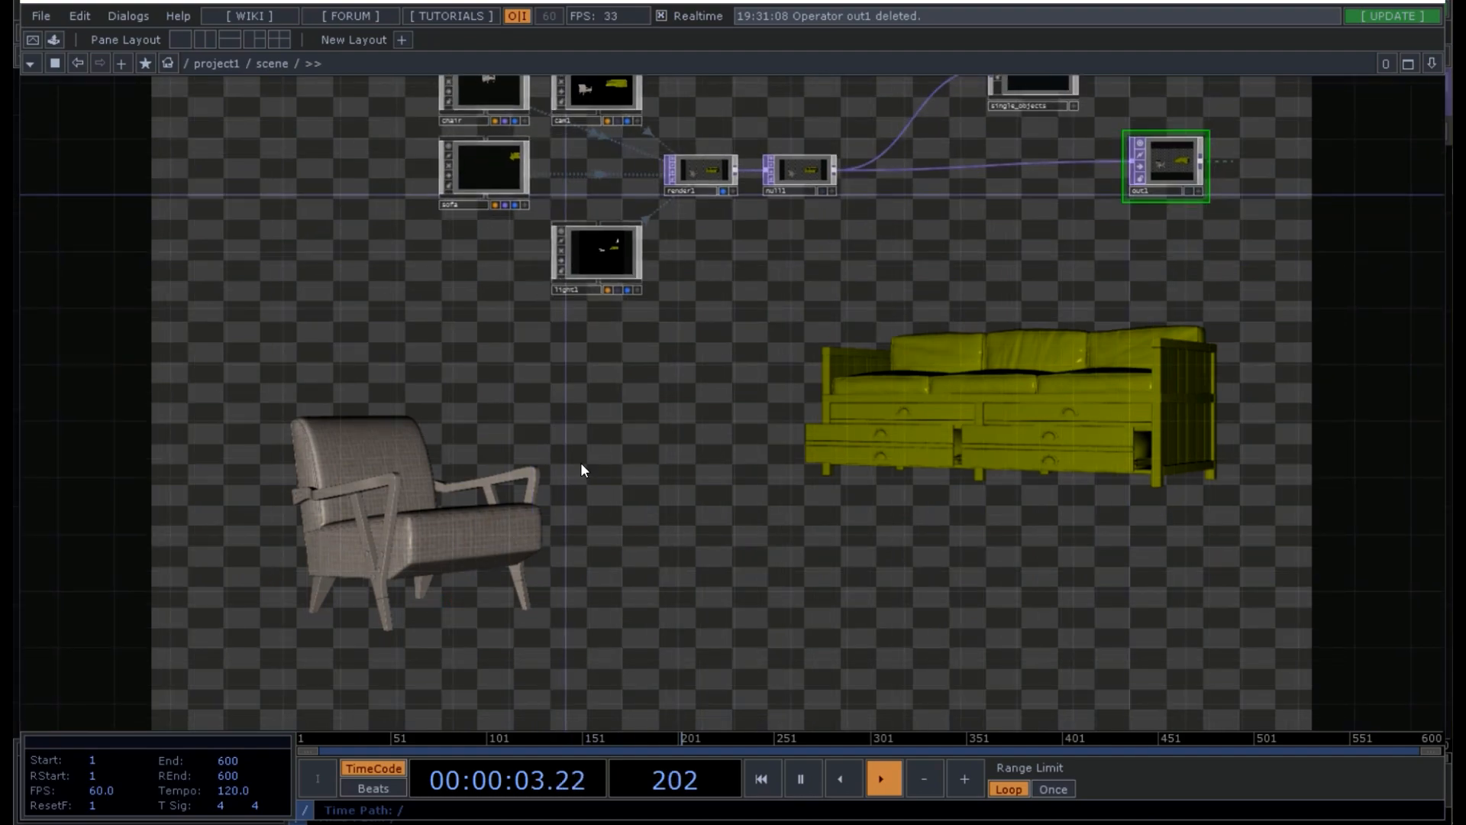
# - Add a Multi Touch In DAT below light1 and review its touch and received-message parameters
pyautogui.press('Tab')
pyautogui.click(560, 237)
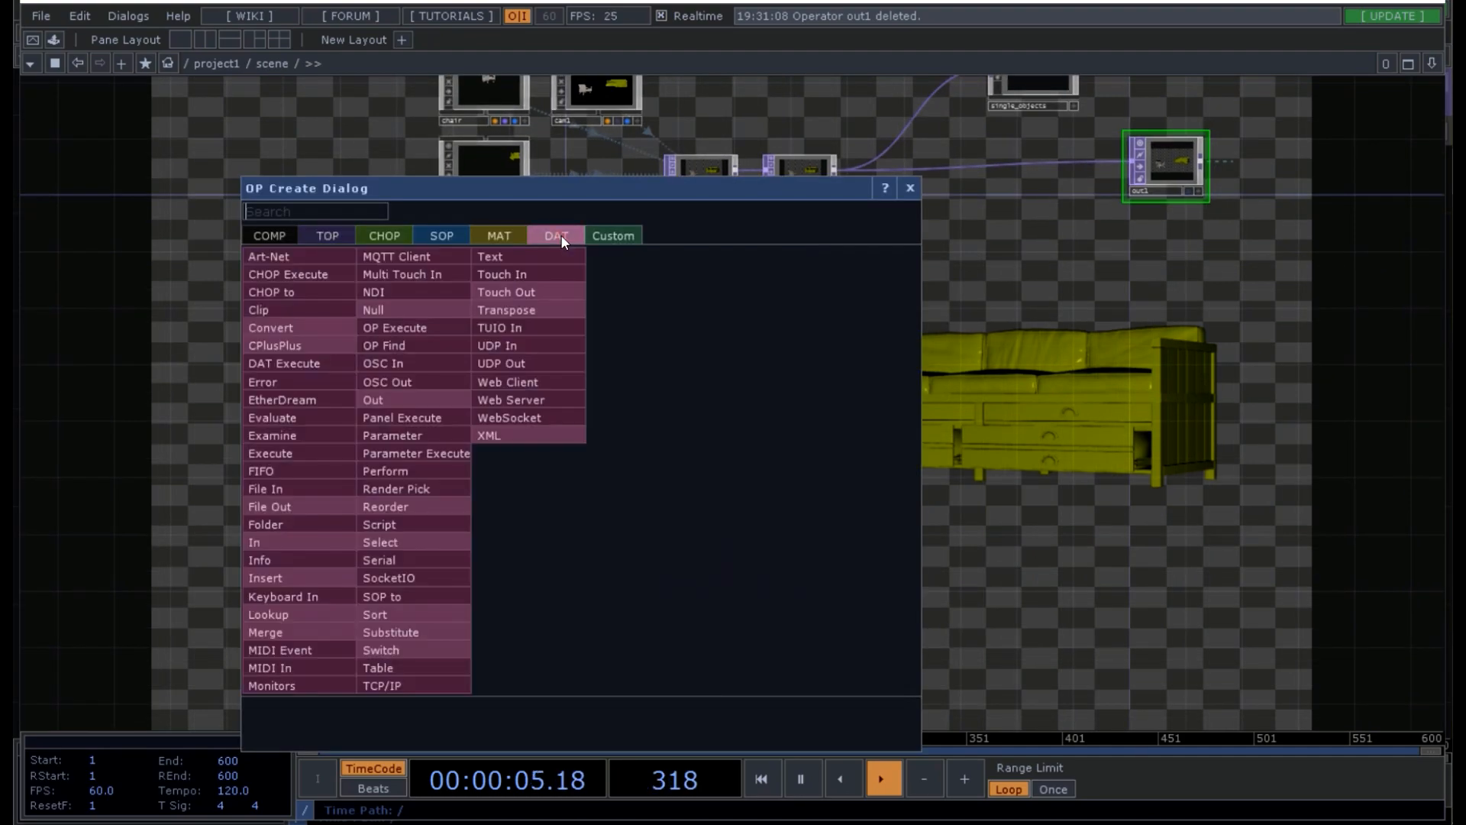
pyautogui.click(420, 282)
pyautogui.click(589, 406)
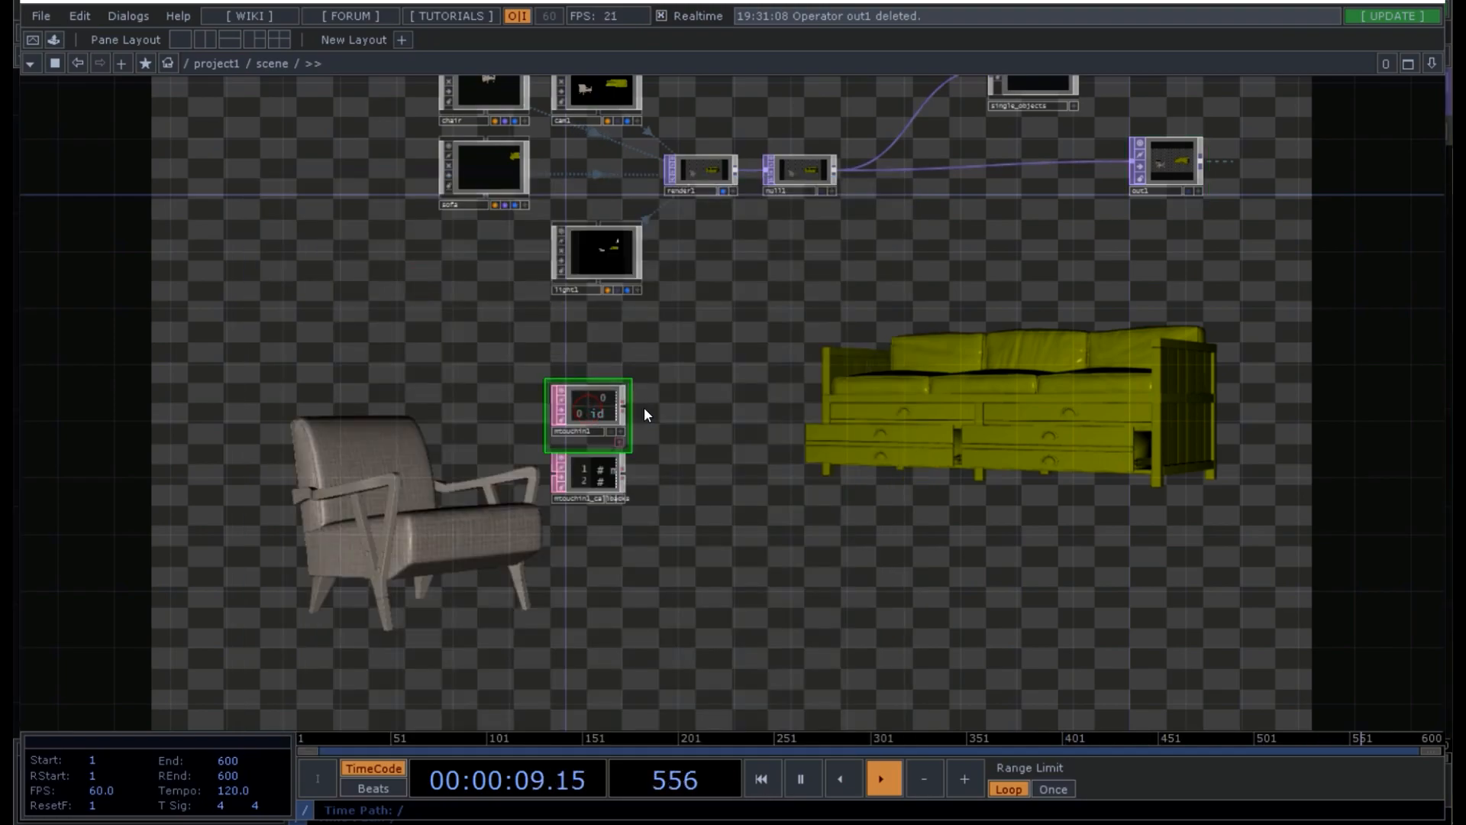
pyautogui.press('p')
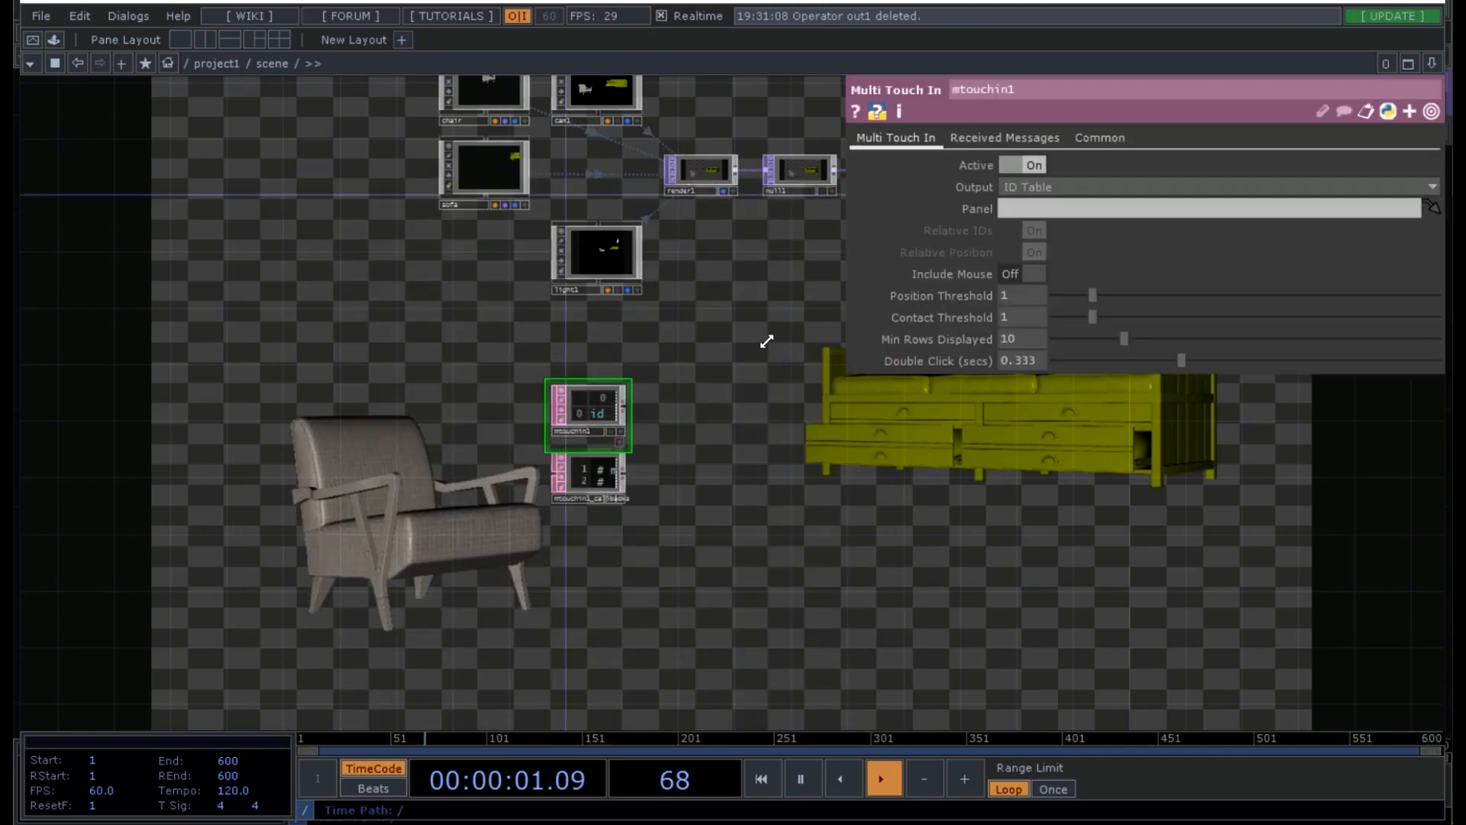
pyautogui.moveTo(678, 406); pyautogui.dragTo(533, 448)
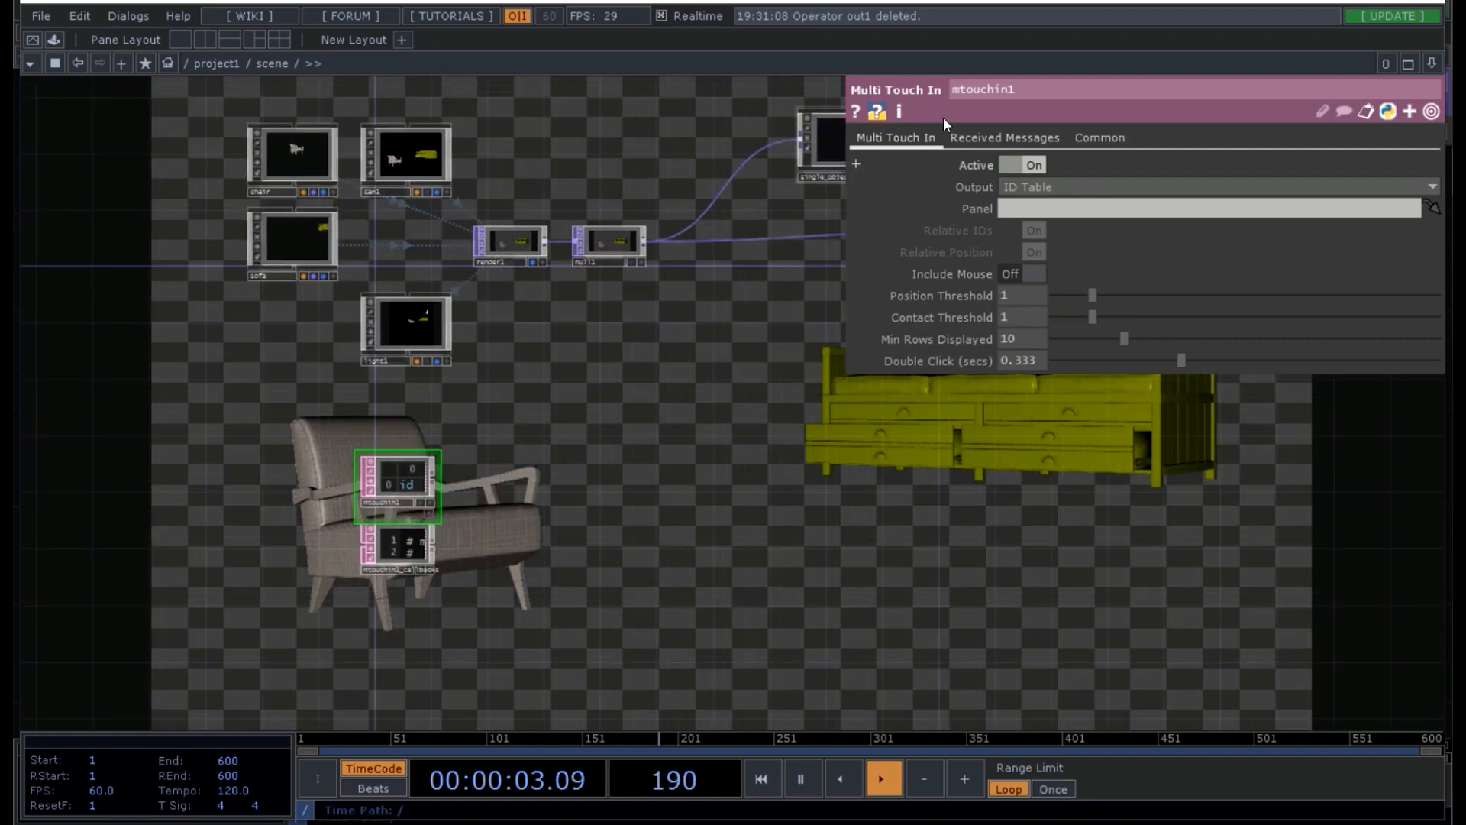
pyautogui.click(977, 140)
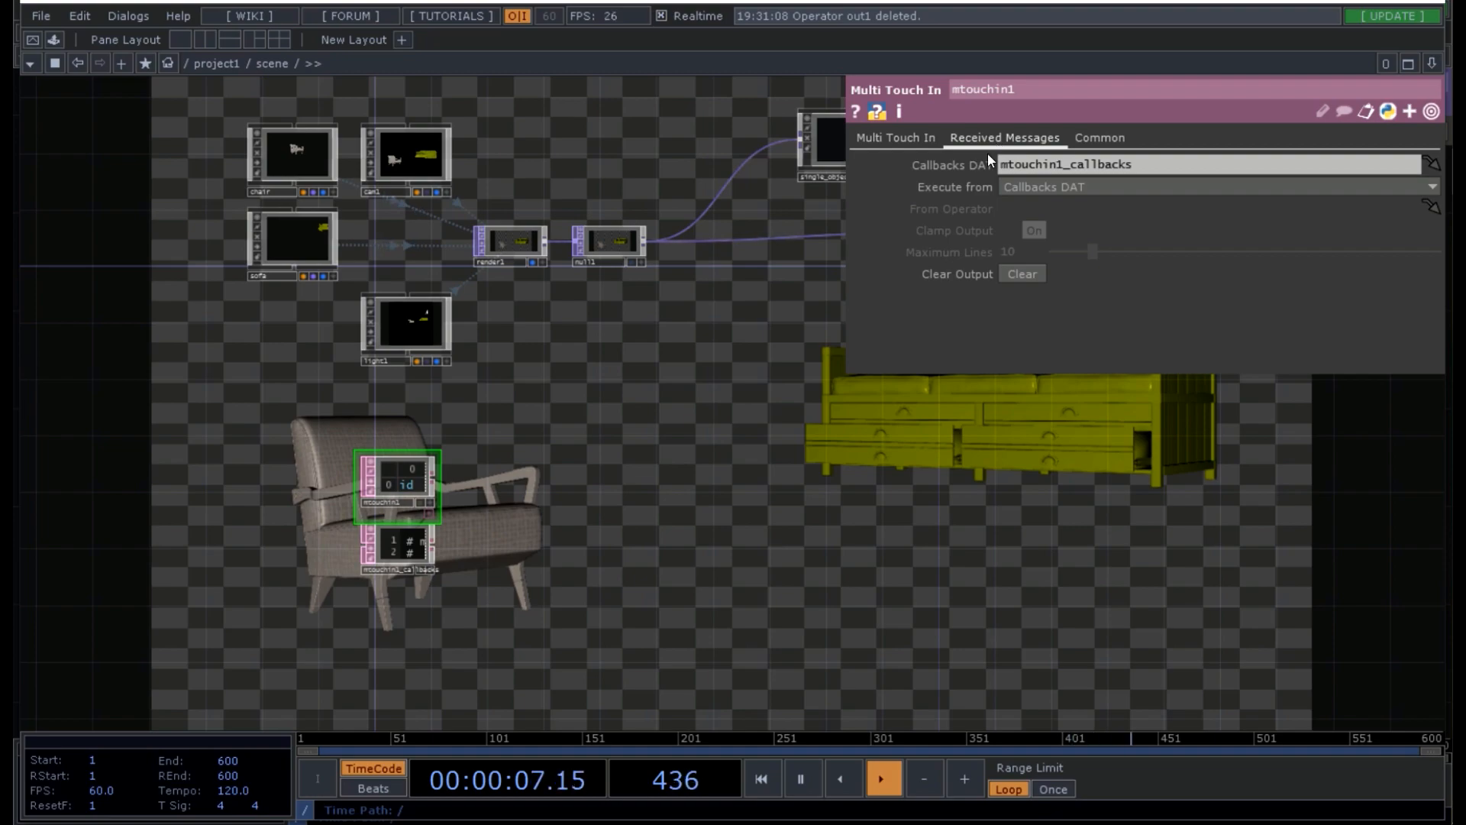
pyautogui.click(897, 139)
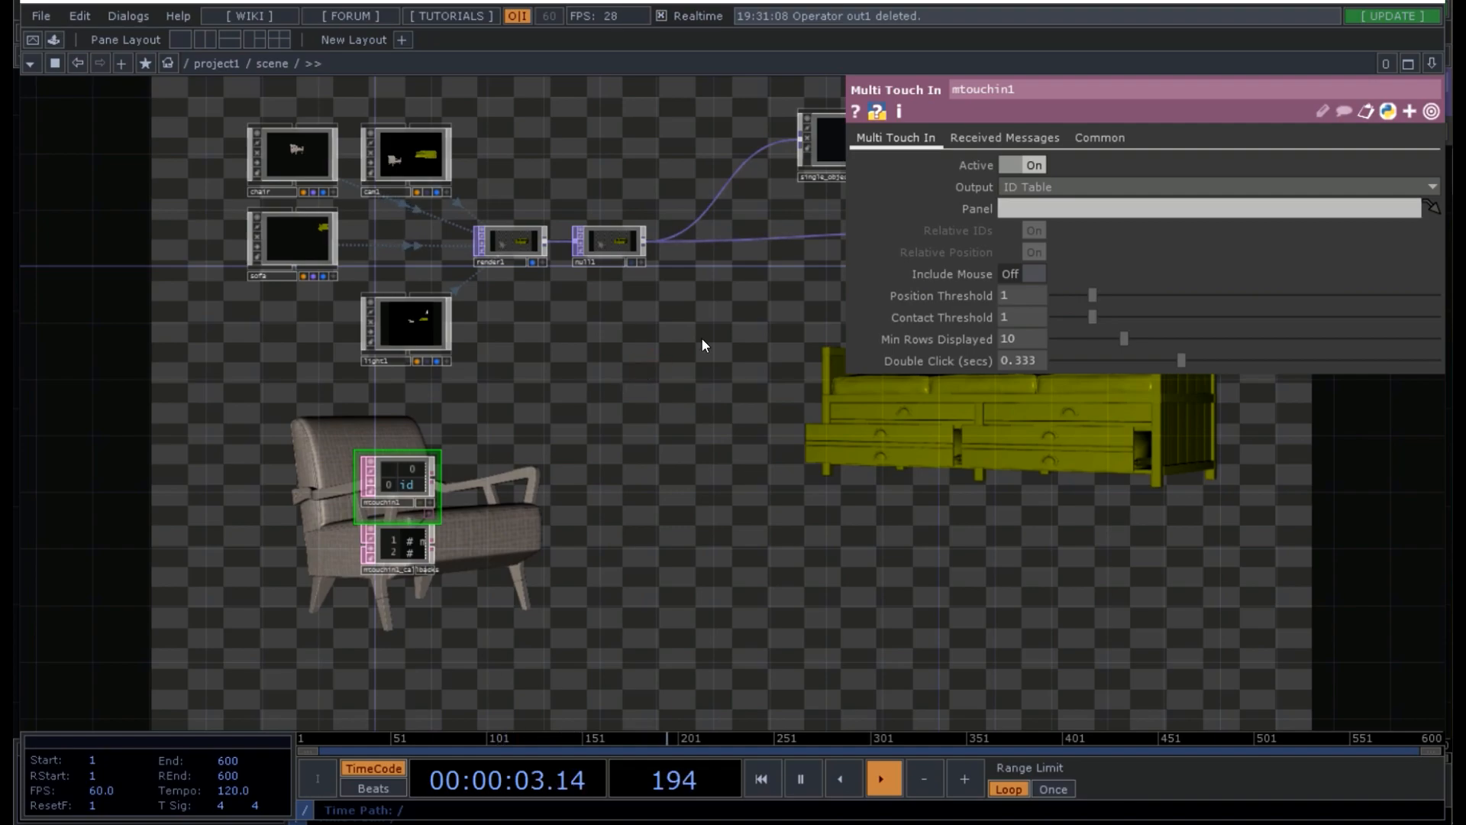
# - Add a Container COMP to the scene network, in the empty area below null1
pyautogui.press('Tab')
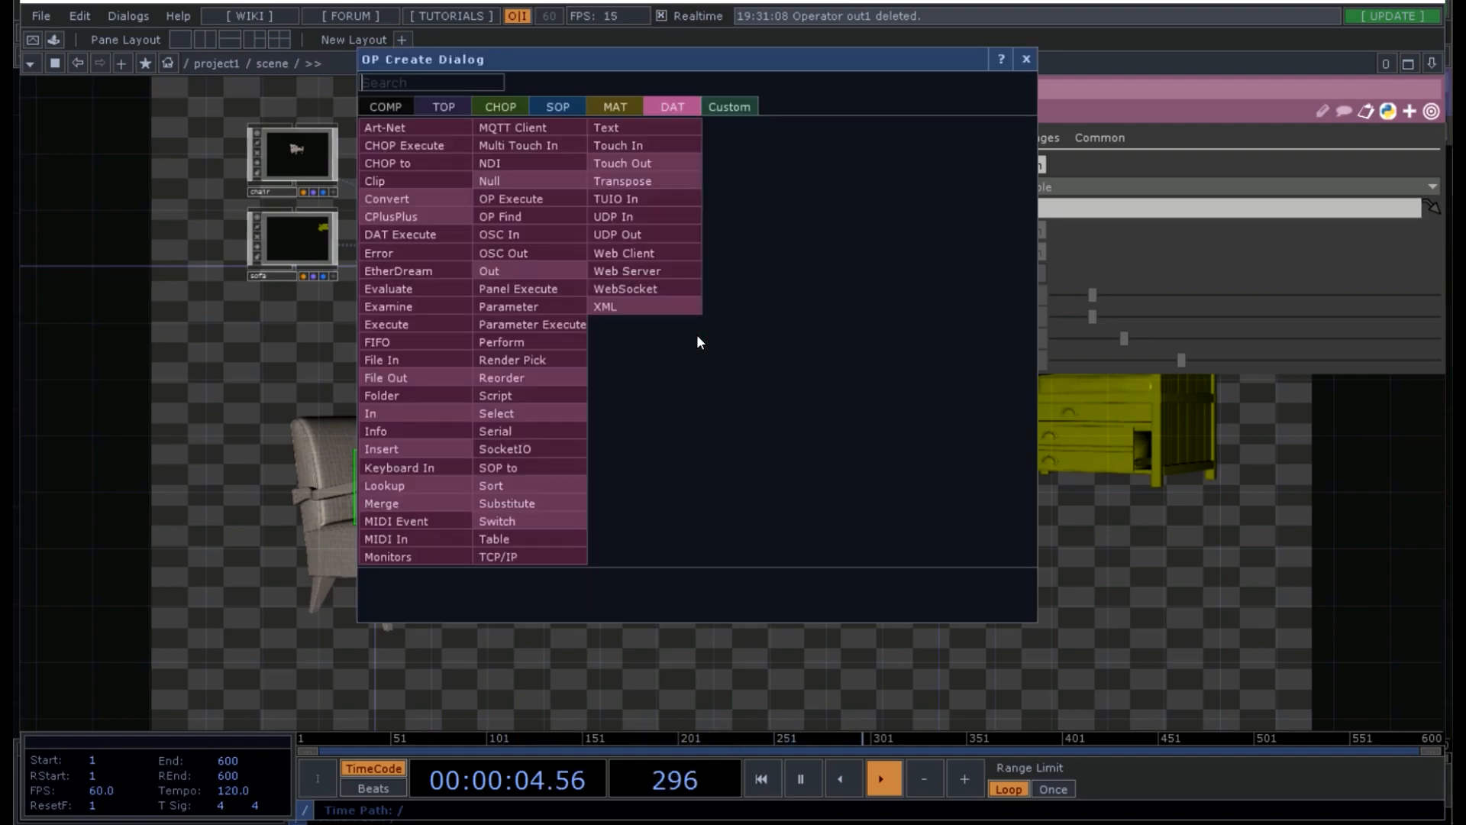
pyautogui.click(385, 107)
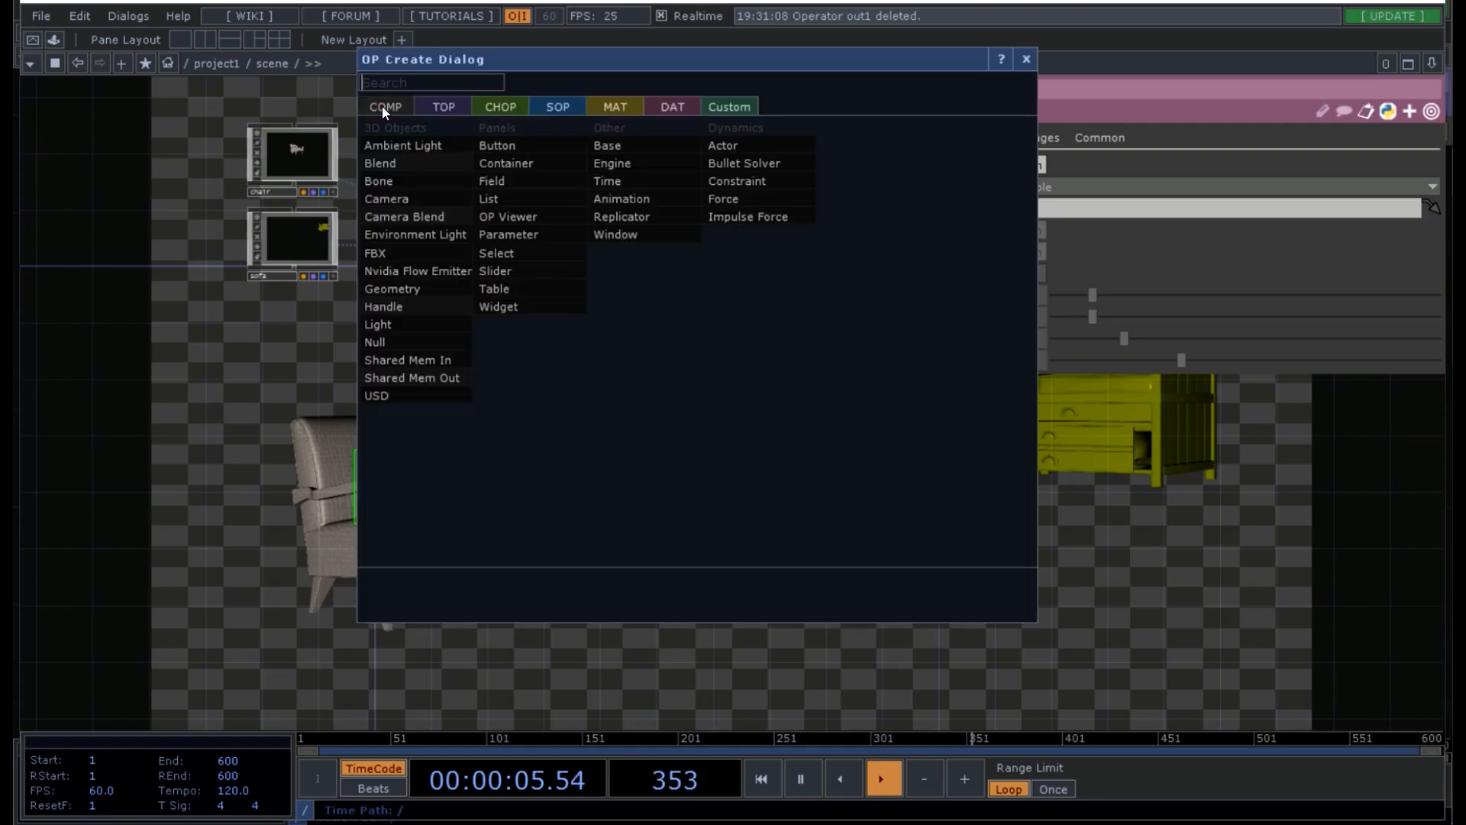
pyautogui.click(505, 163)
pyautogui.click(668, 399)
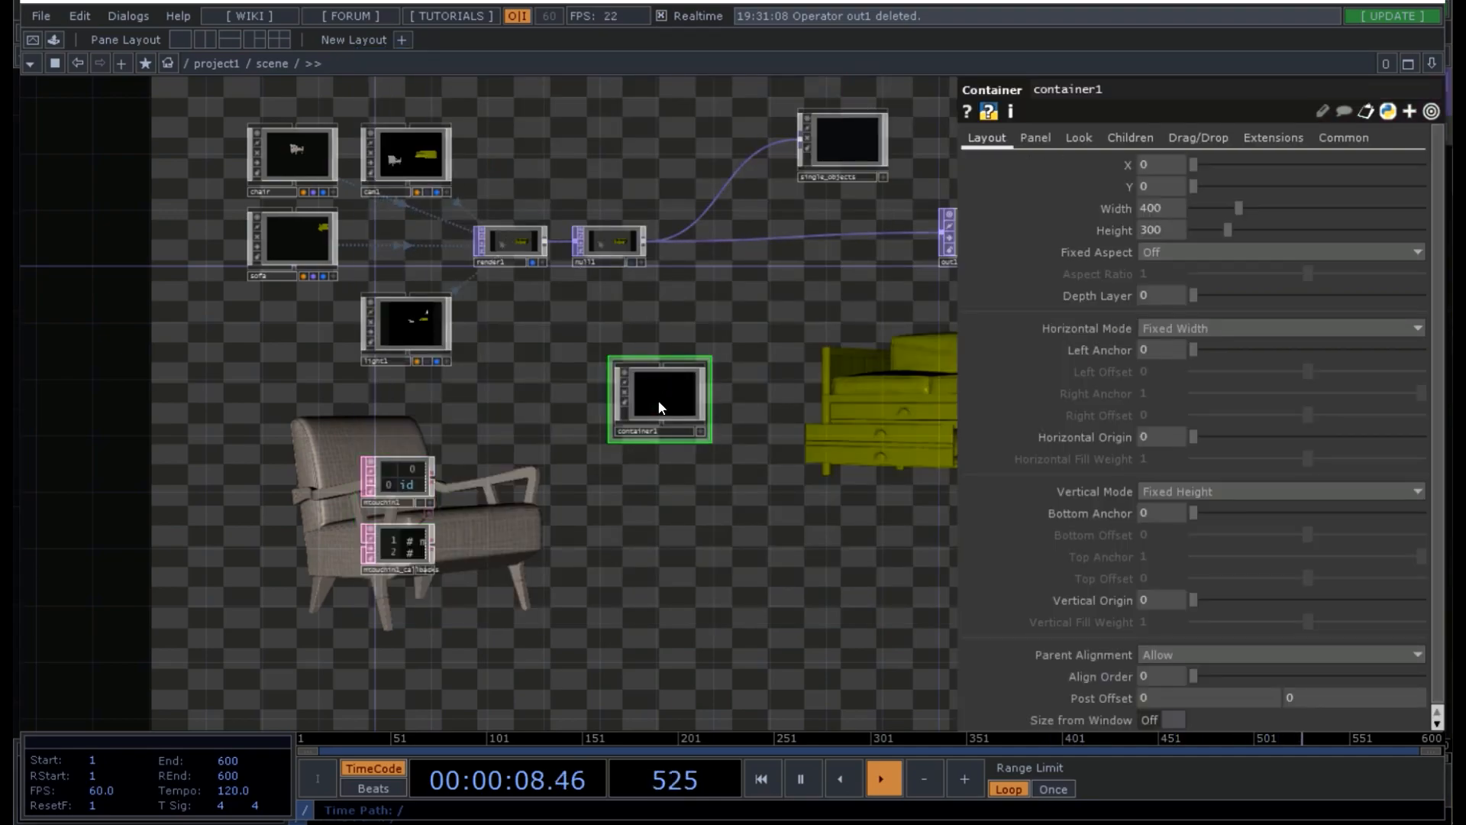
pyautogui.press('p')
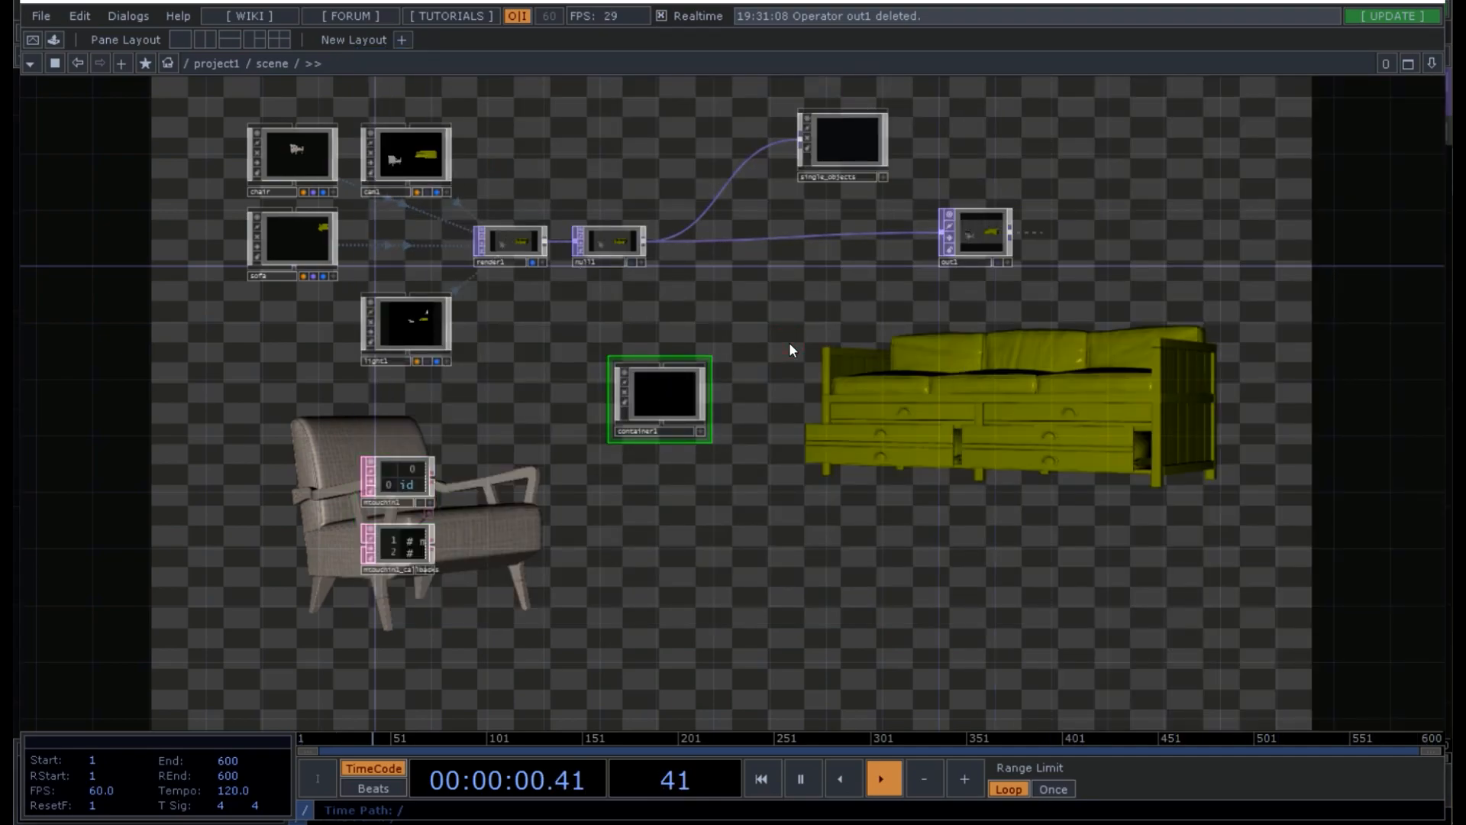
# - Set the container's size to a width of 1280 and a height of 720
pyautogui.press('p')
pyautogui.write('1280')
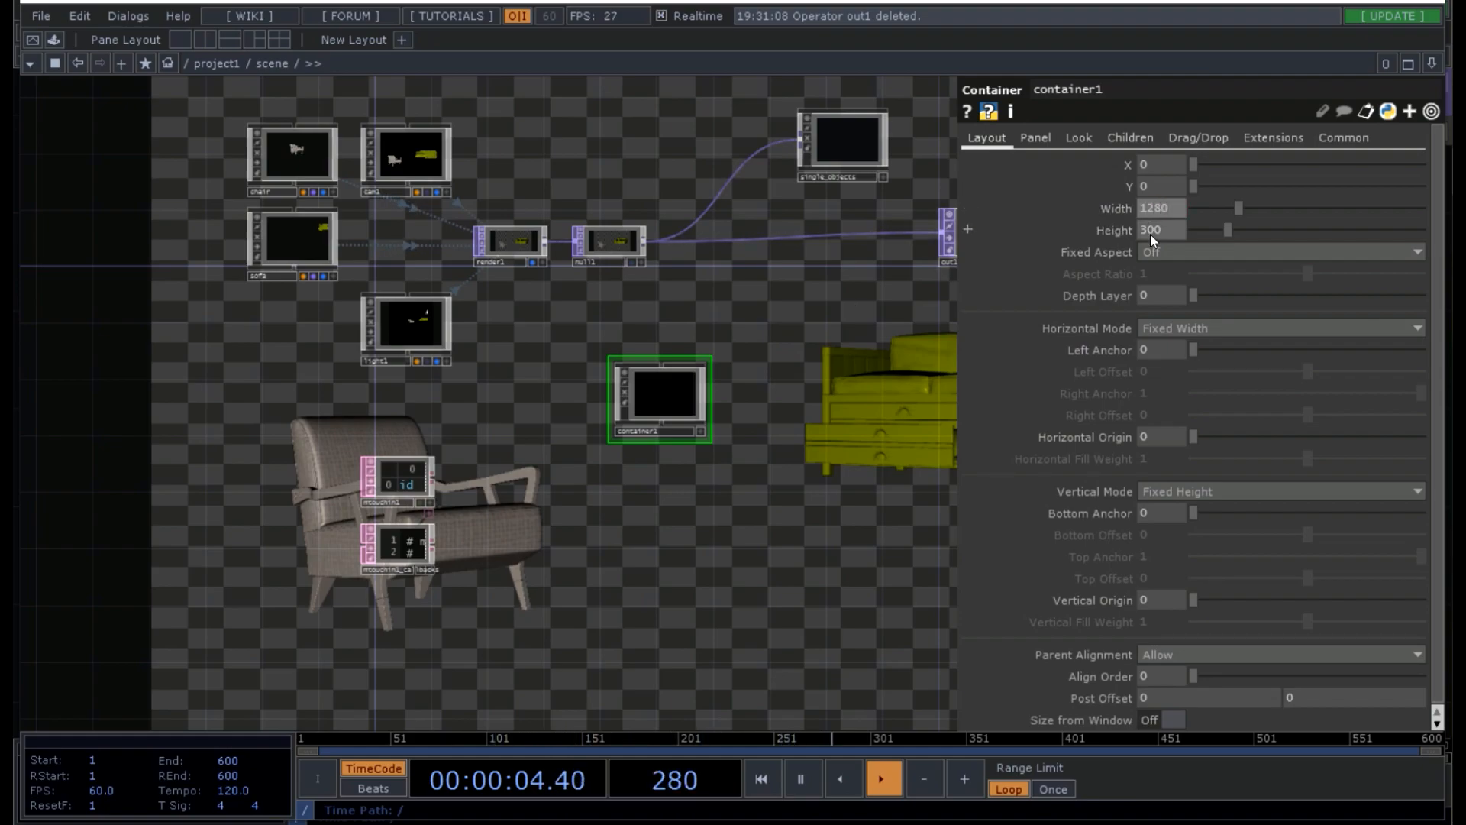
pyautogui.moveTo(1162, 232); pyautogui.dragTo(1129, 236, button='middle')
pyautogui.click(1163, 233)
pyautogui.press('BackSpace')
pyautogui.press('BackSpace')
pyautogui.press('BackSpace')
pyautogui.write('72')
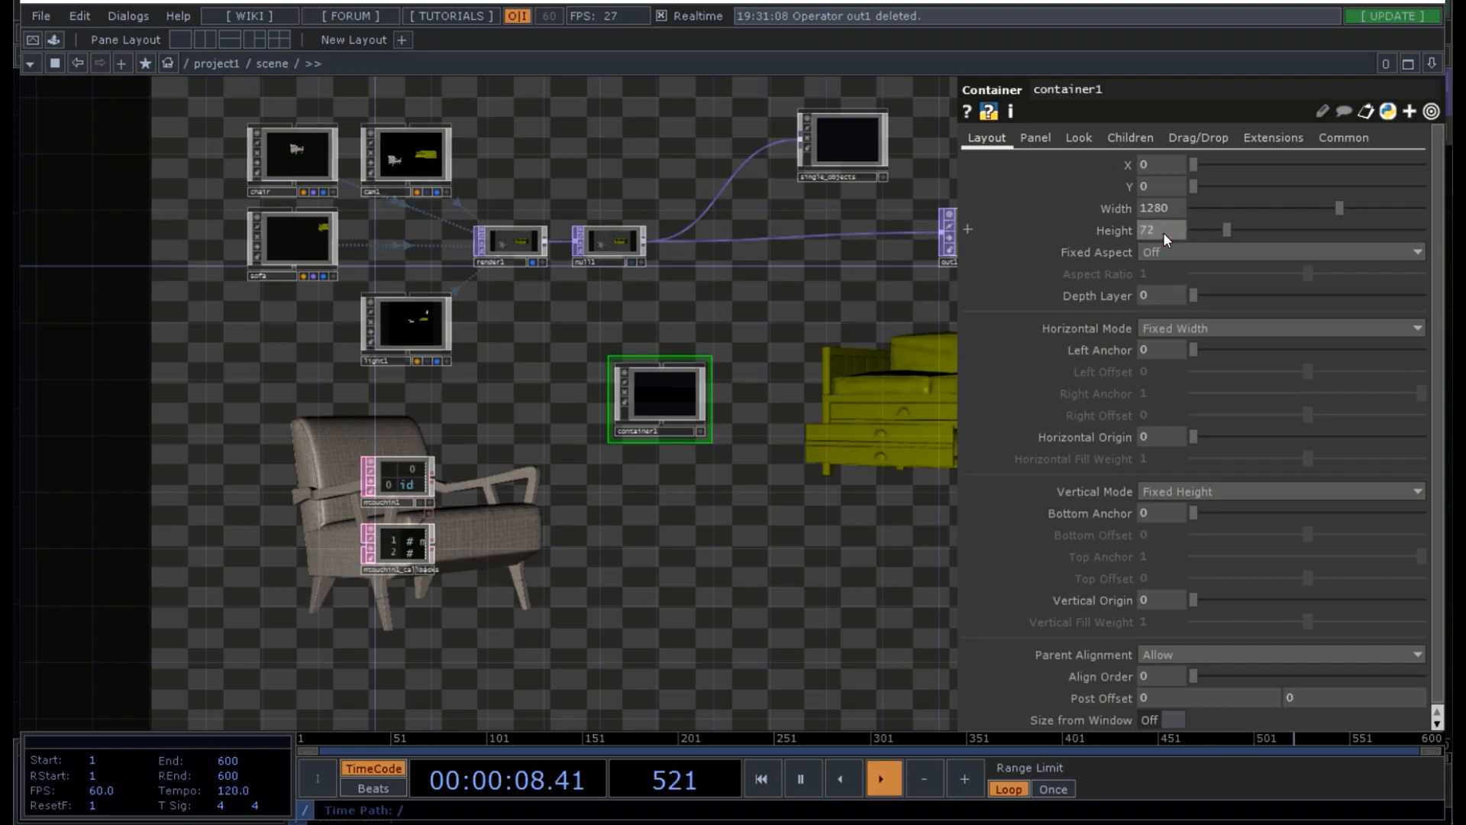
pyautogui.write('0')
pyautogui.press('Return')
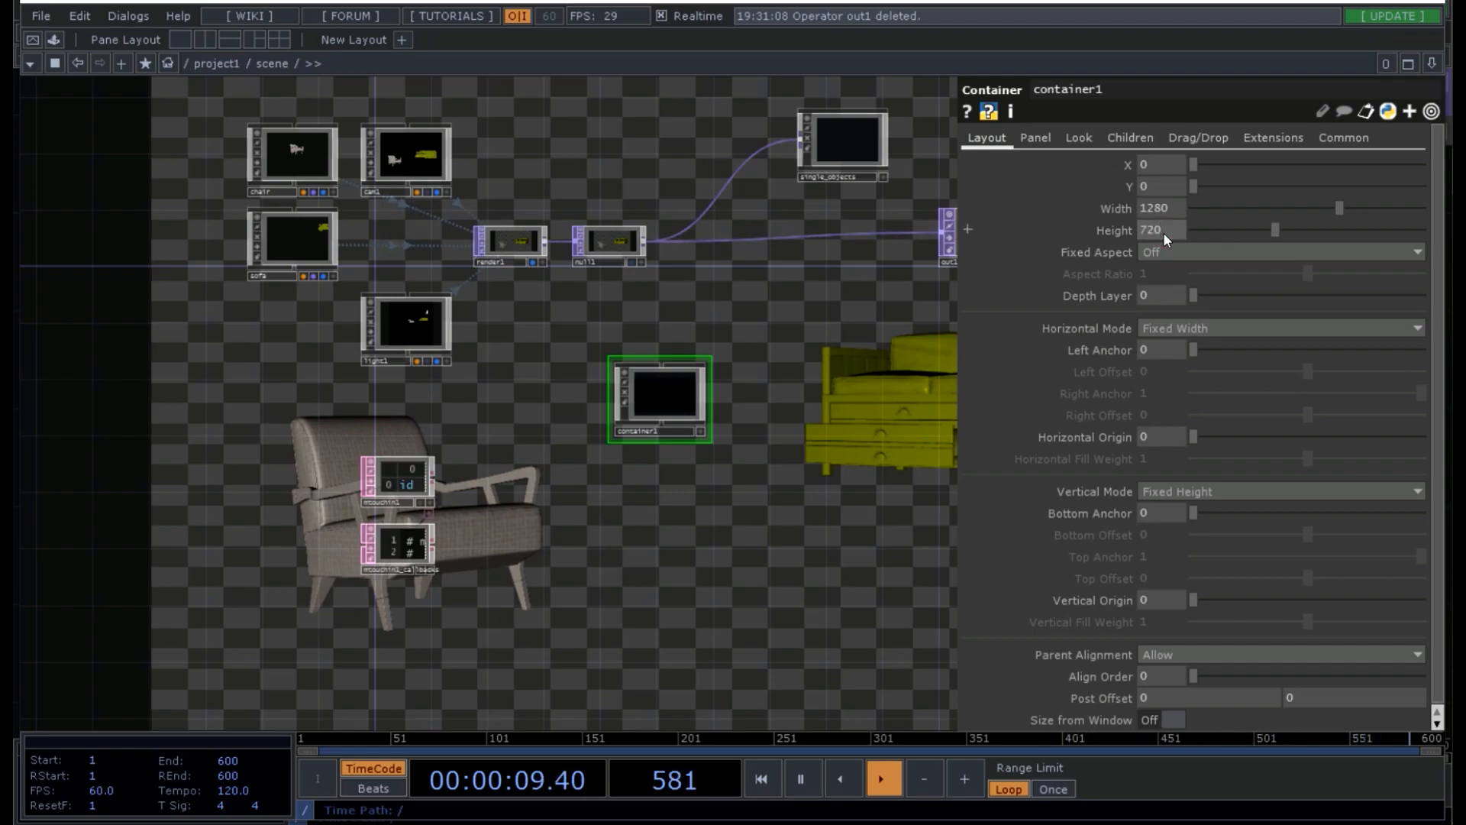
# - Show the container's Look parameters and split the workspace into two side-by-side network panes
pyautogui.click(1035, 138)
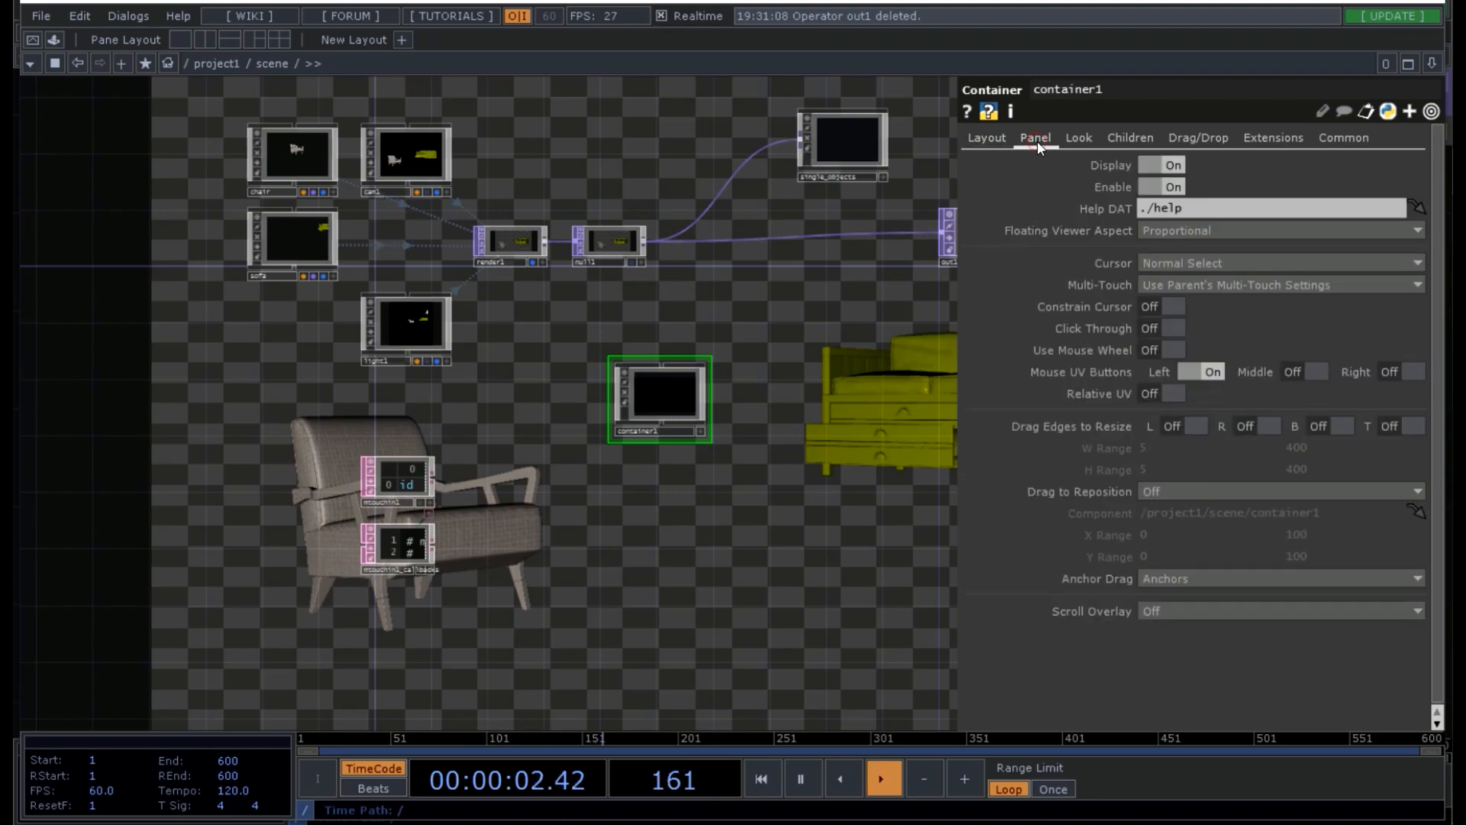
pyautogui.moveTo(825, 392); pyautogui.dragTo(726, 369)
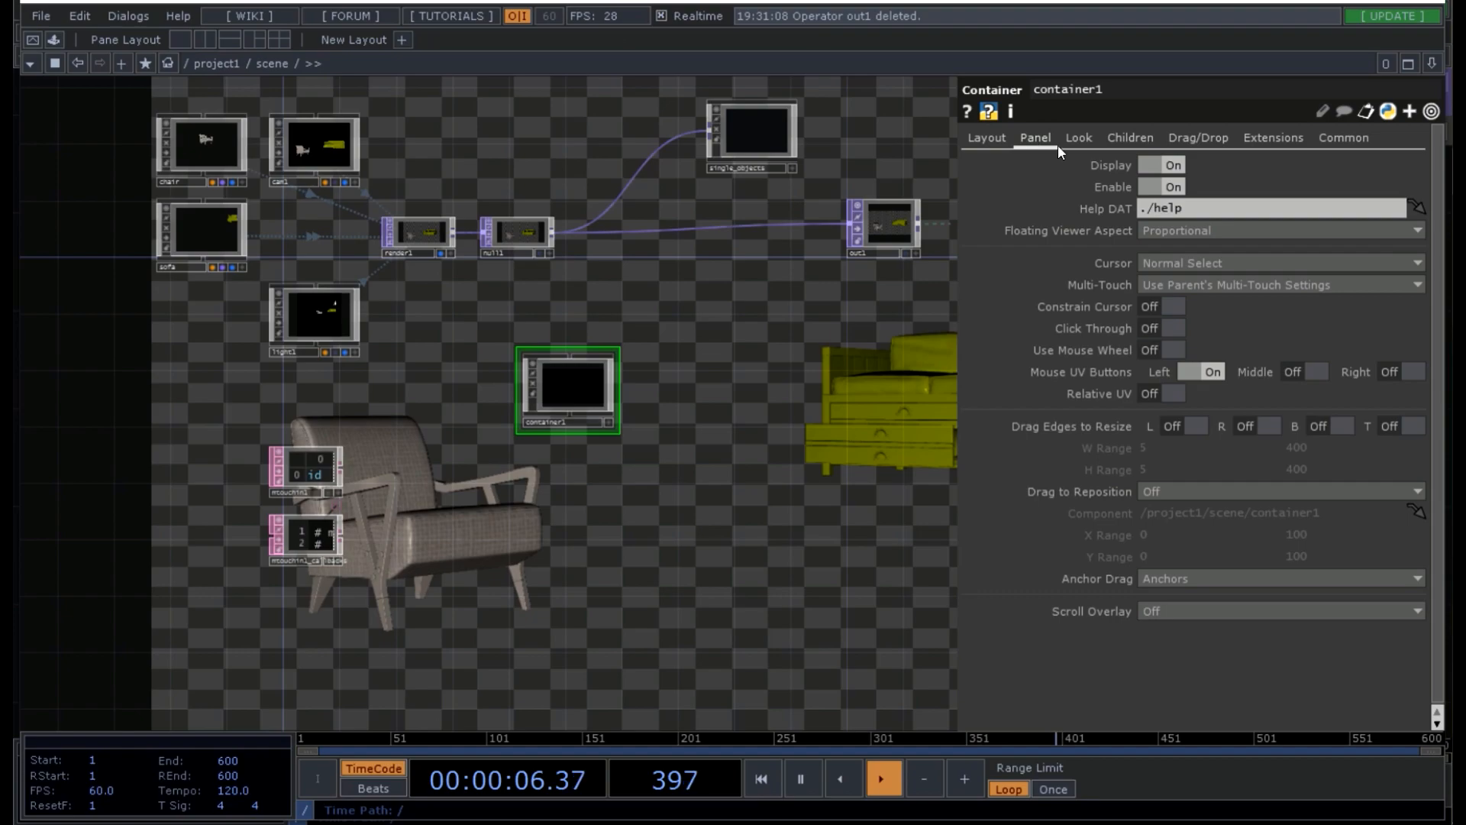
pyautogui.click(1076, 138)
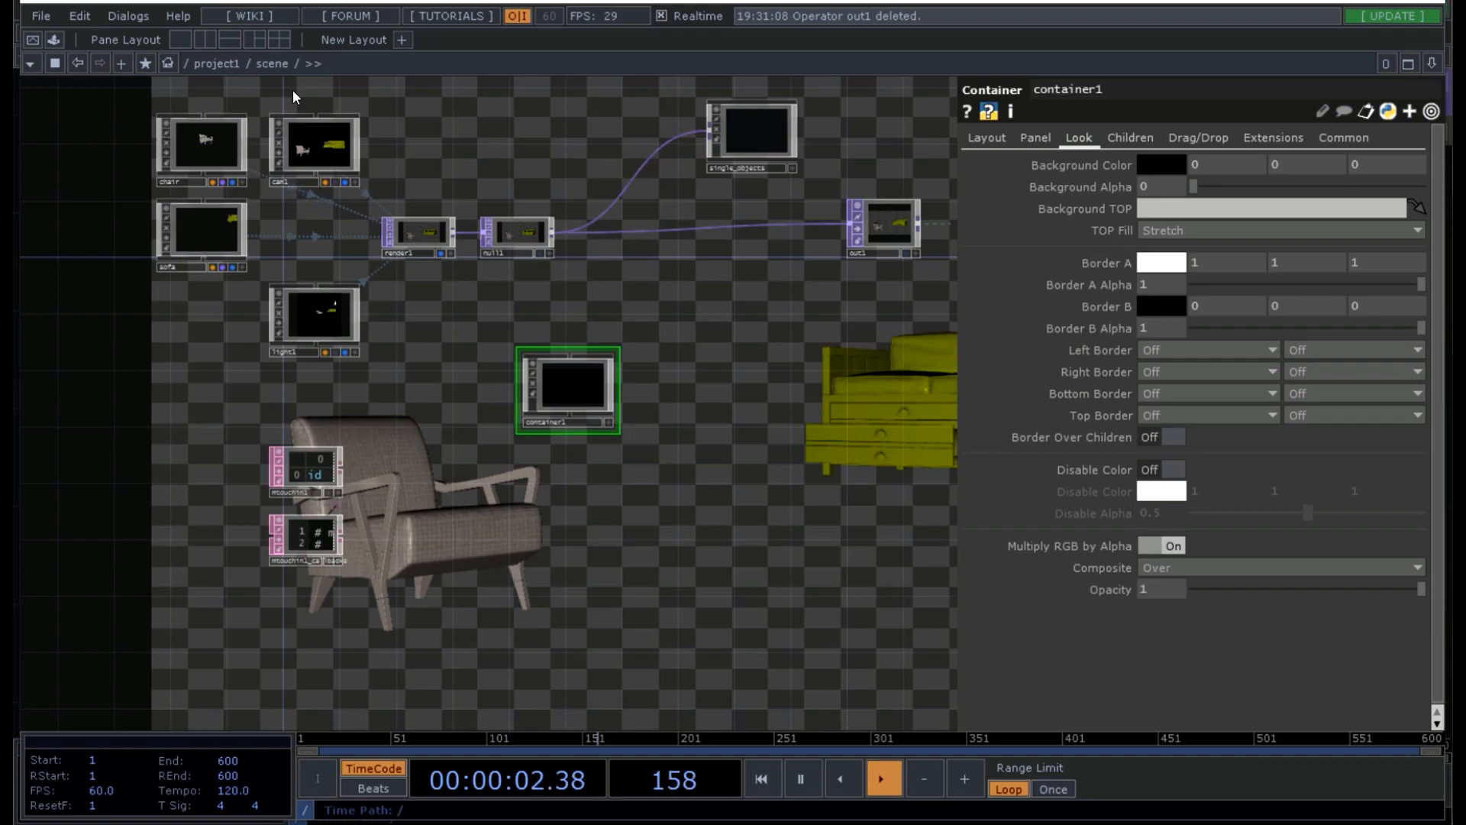
pyautogui.click(204, 38)
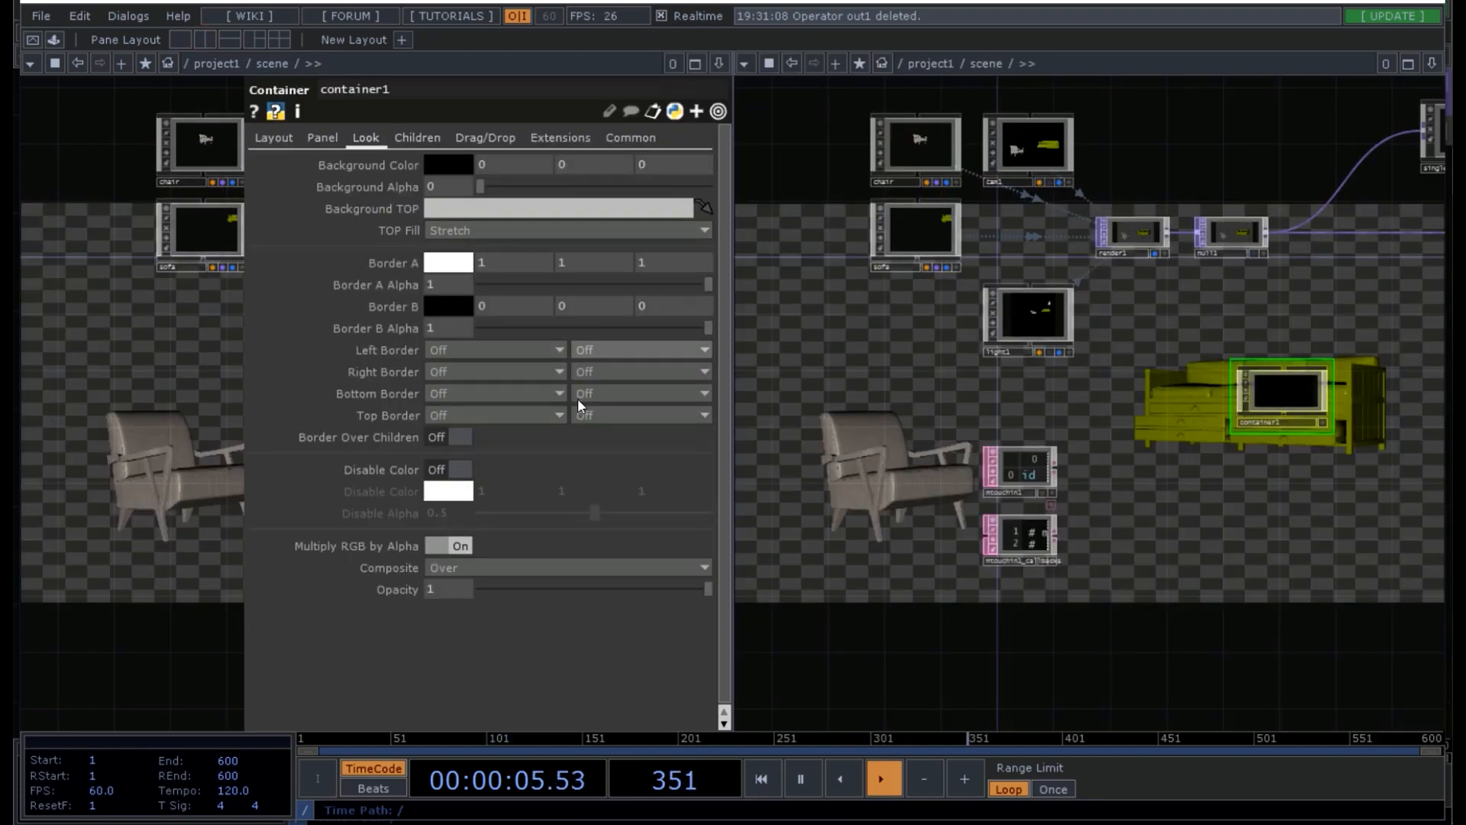
# - Go up to the project1 network in the second pane and add an Out TOP wired from comp1
pyautogui.moveTo(1324, 366); pyautogui.dragTo(1057, 492)
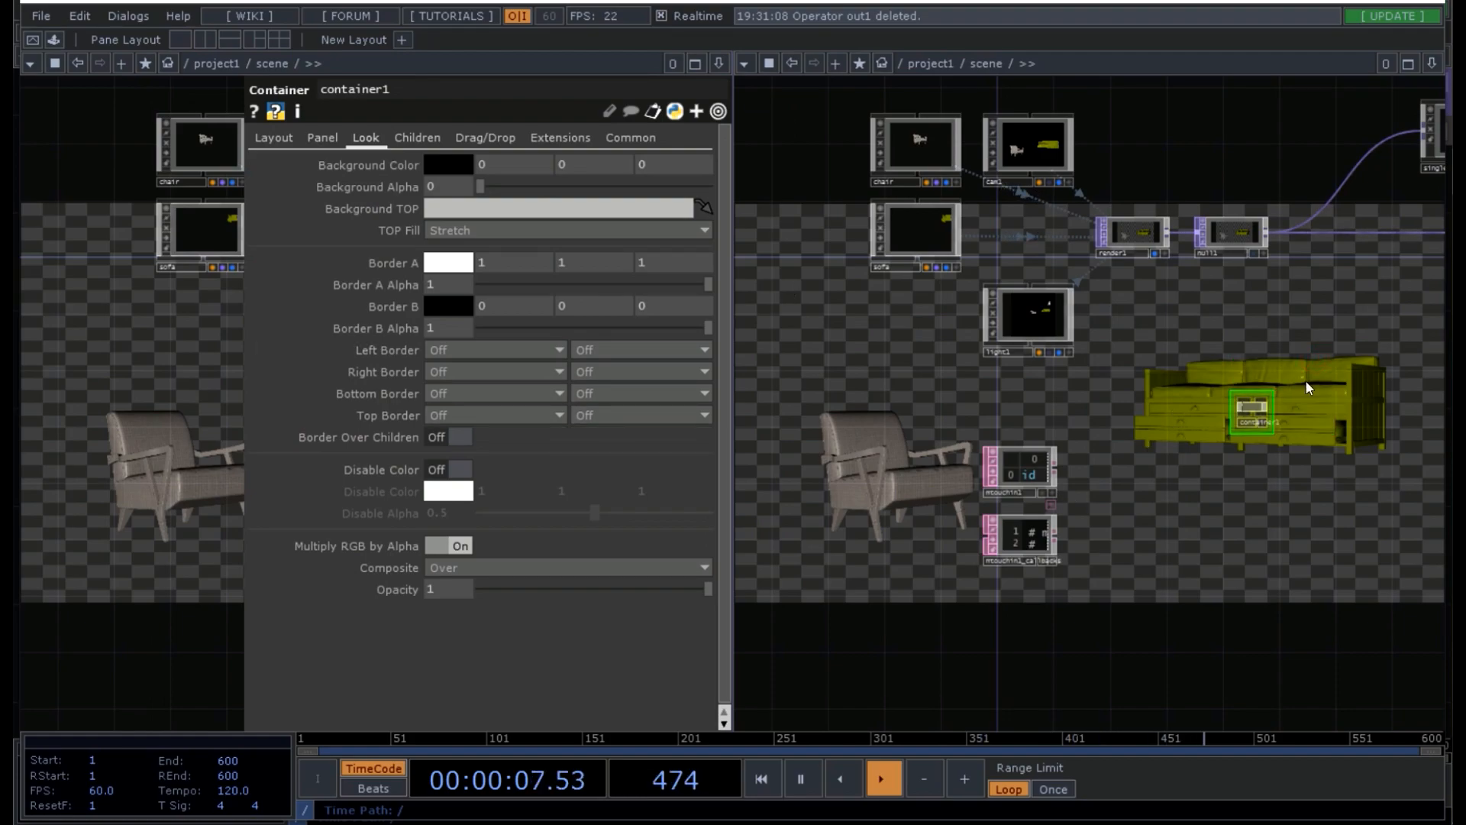
pyautogui.moveTo(1313, 396); pyautogui.dragTo(1024, 375)
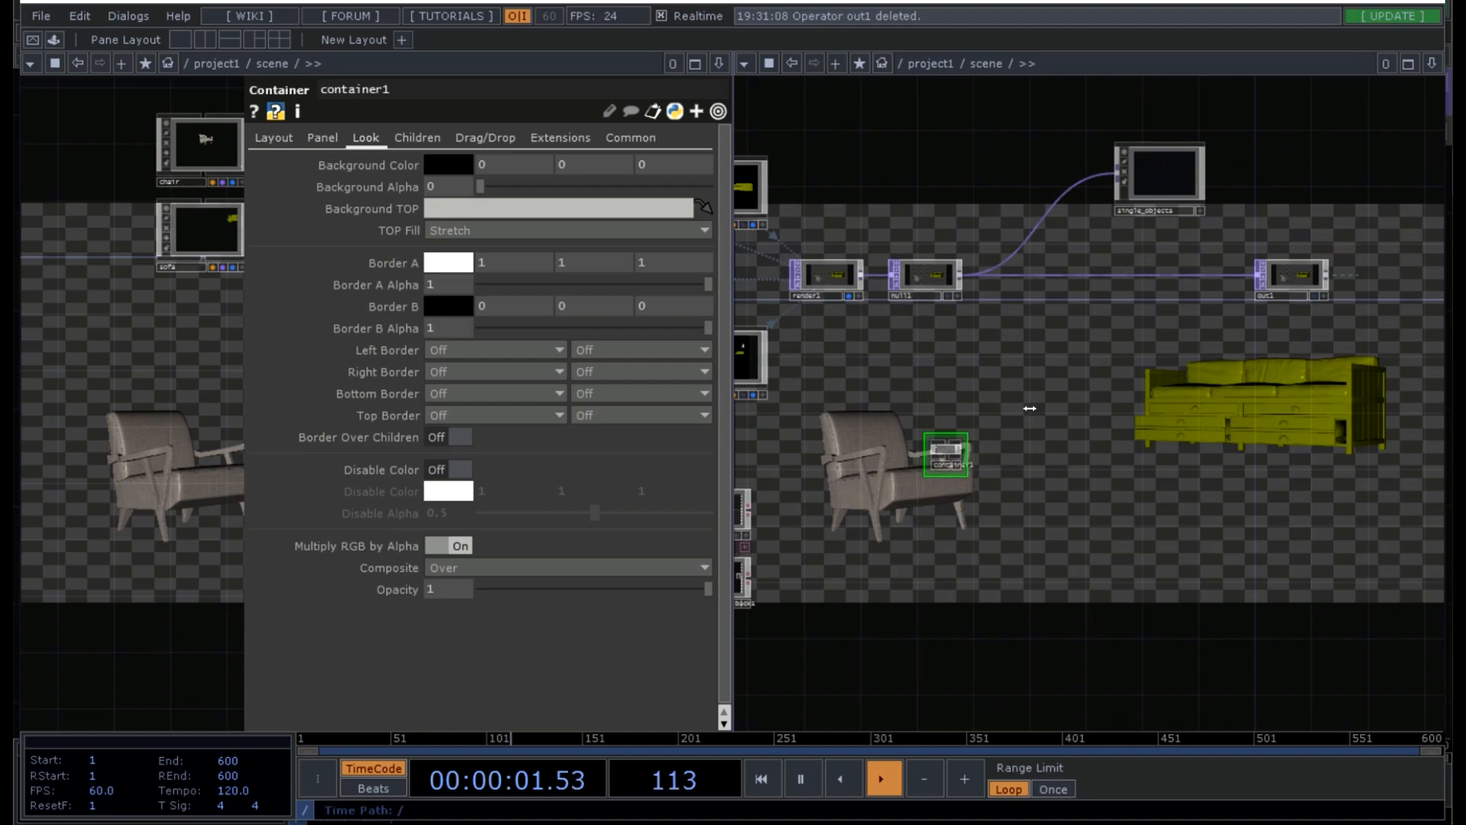
pyautogui.press('u')
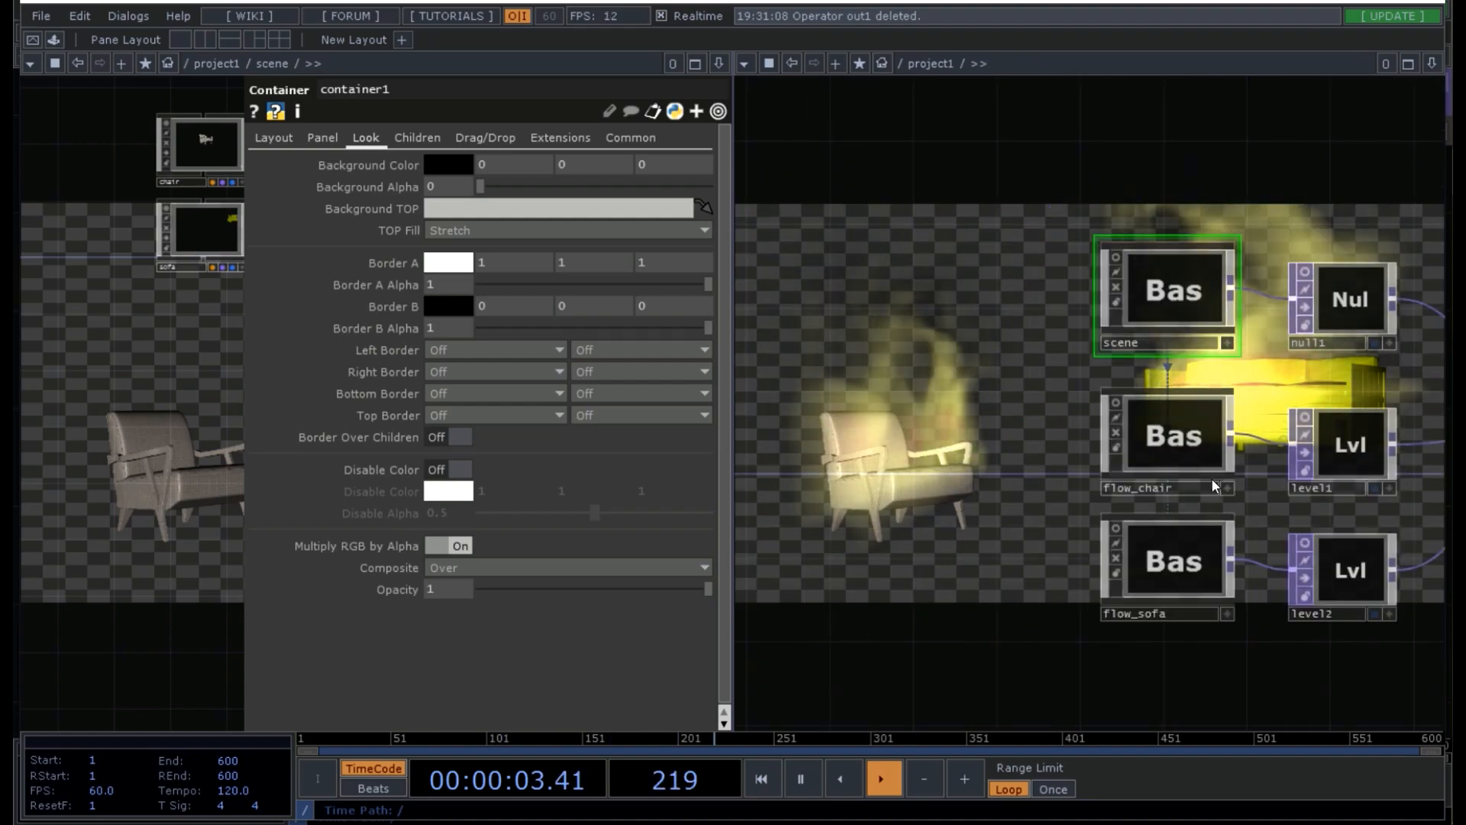
pyautogui.moveTo(1351, 663); pyautogui.dragTo(916, 649)
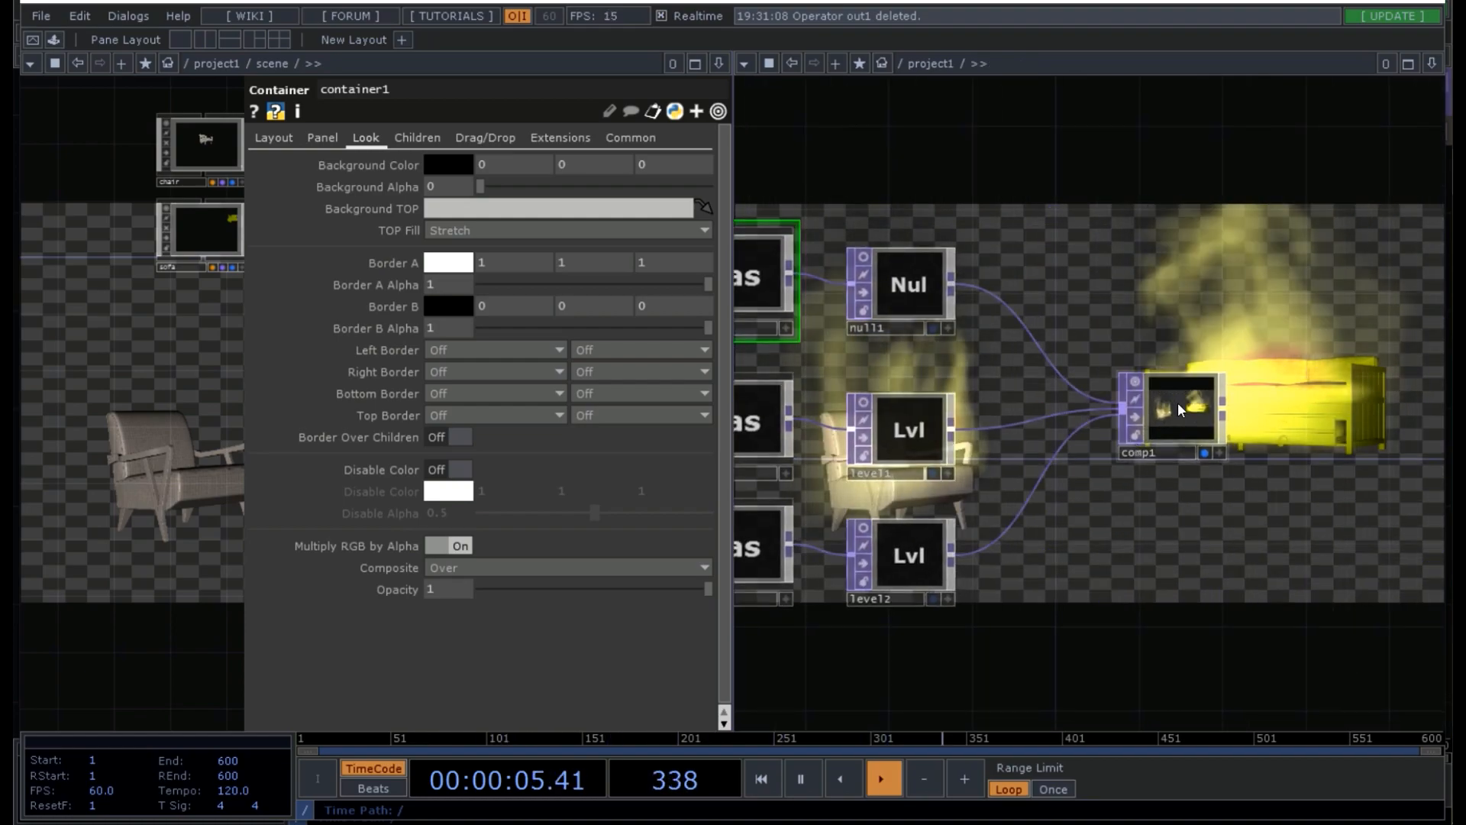
pyautogui.click(1223, 413)
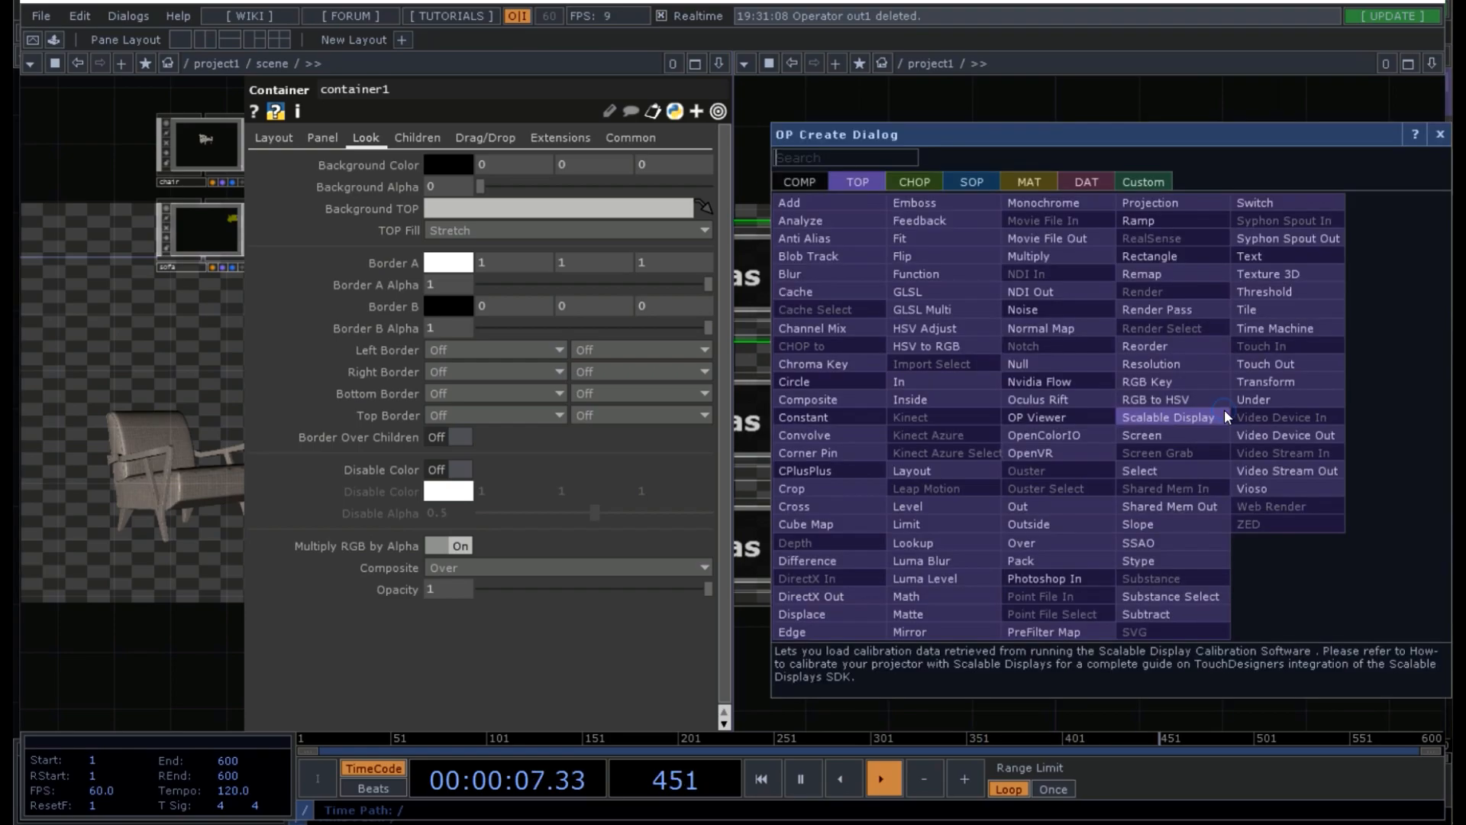
pyautogui.click(1043, 504)
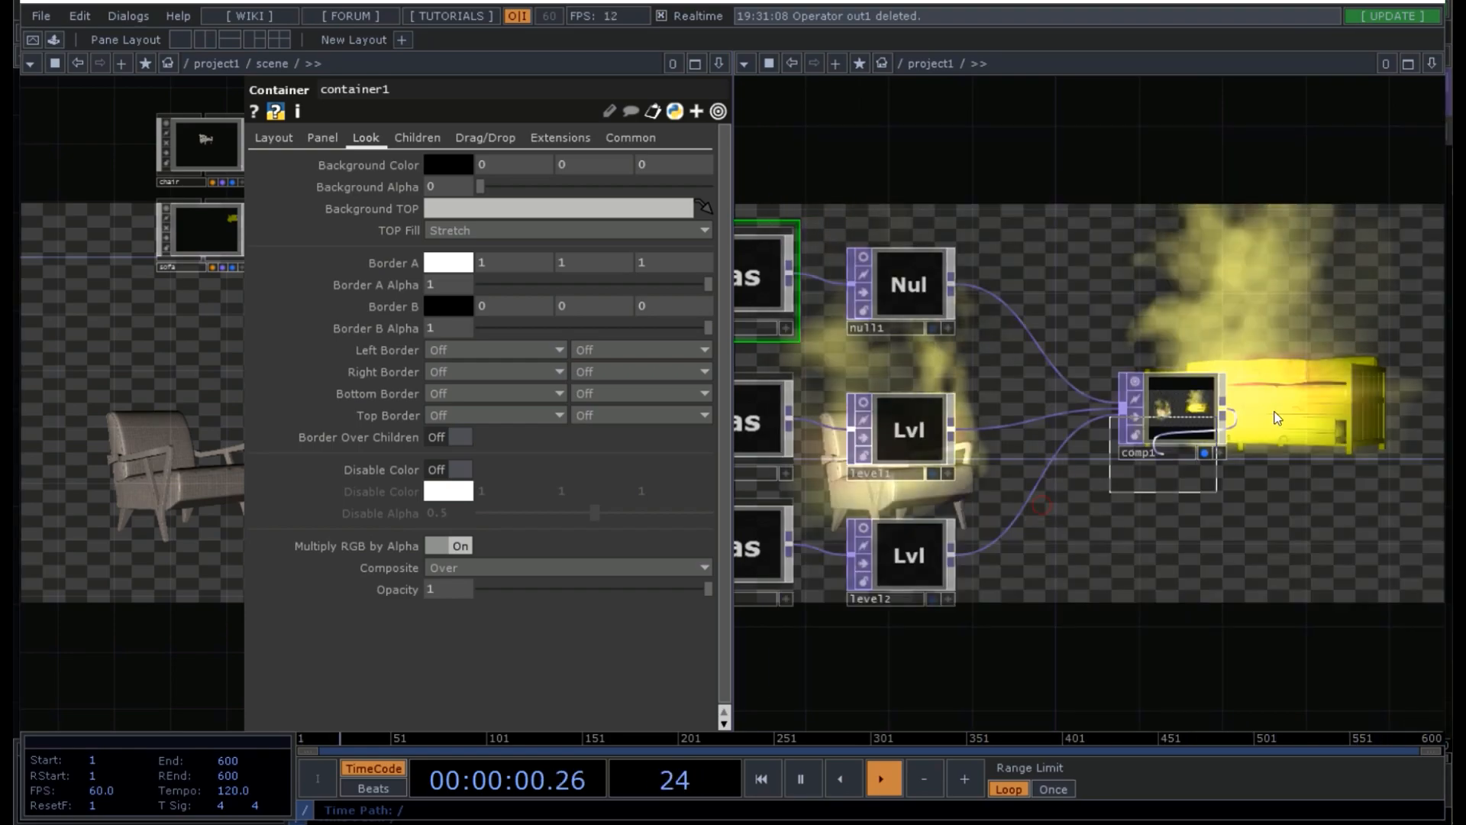
pyautogui.click(1323, 411)
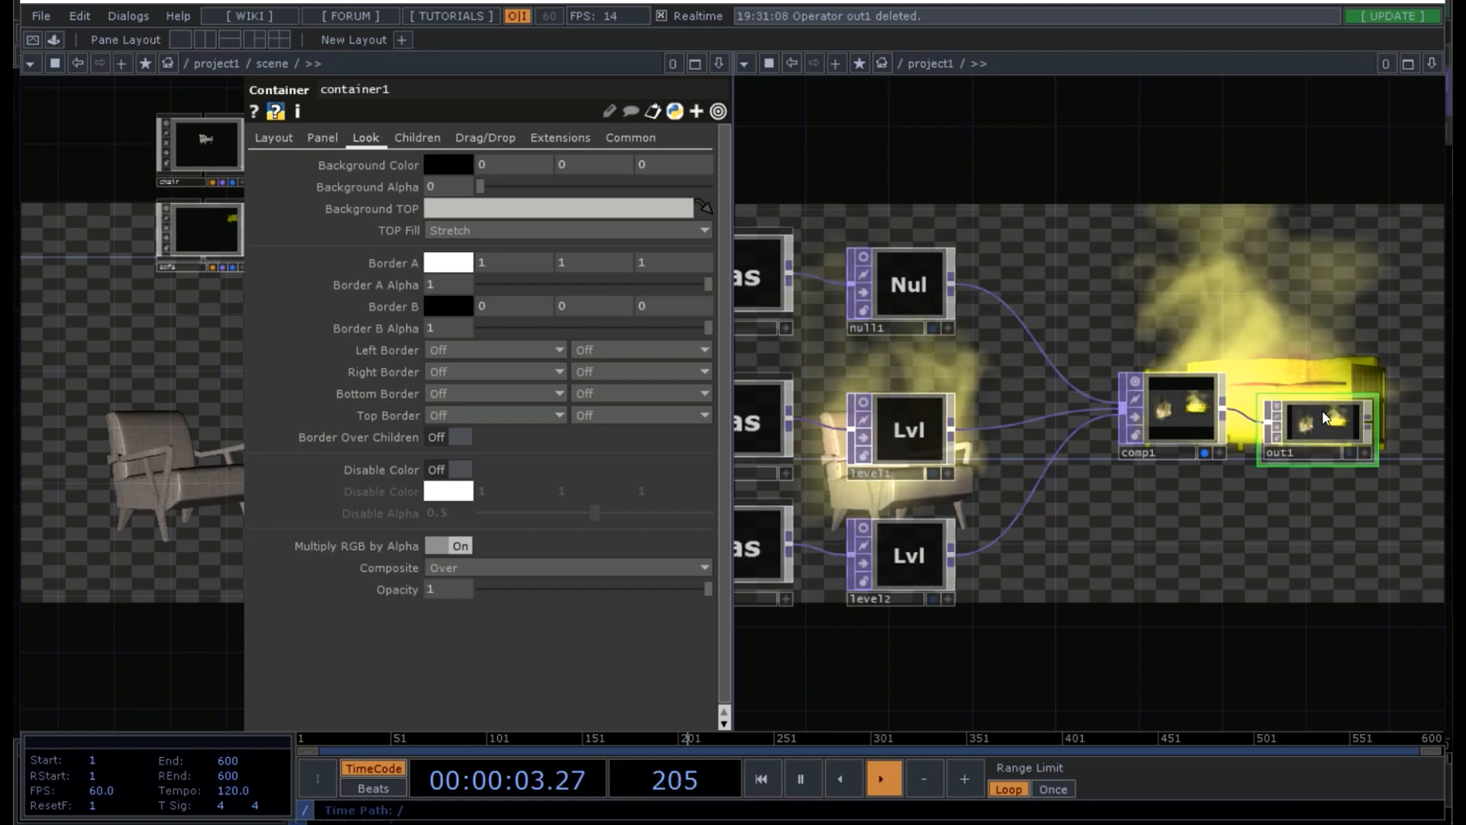
# - Assign out1 as container1's Background TOP, hide the parameters and enlarge the container node in the scene network
pyautogui.moveTo(1321, 419); pyautogui.dragTo(503, 212)
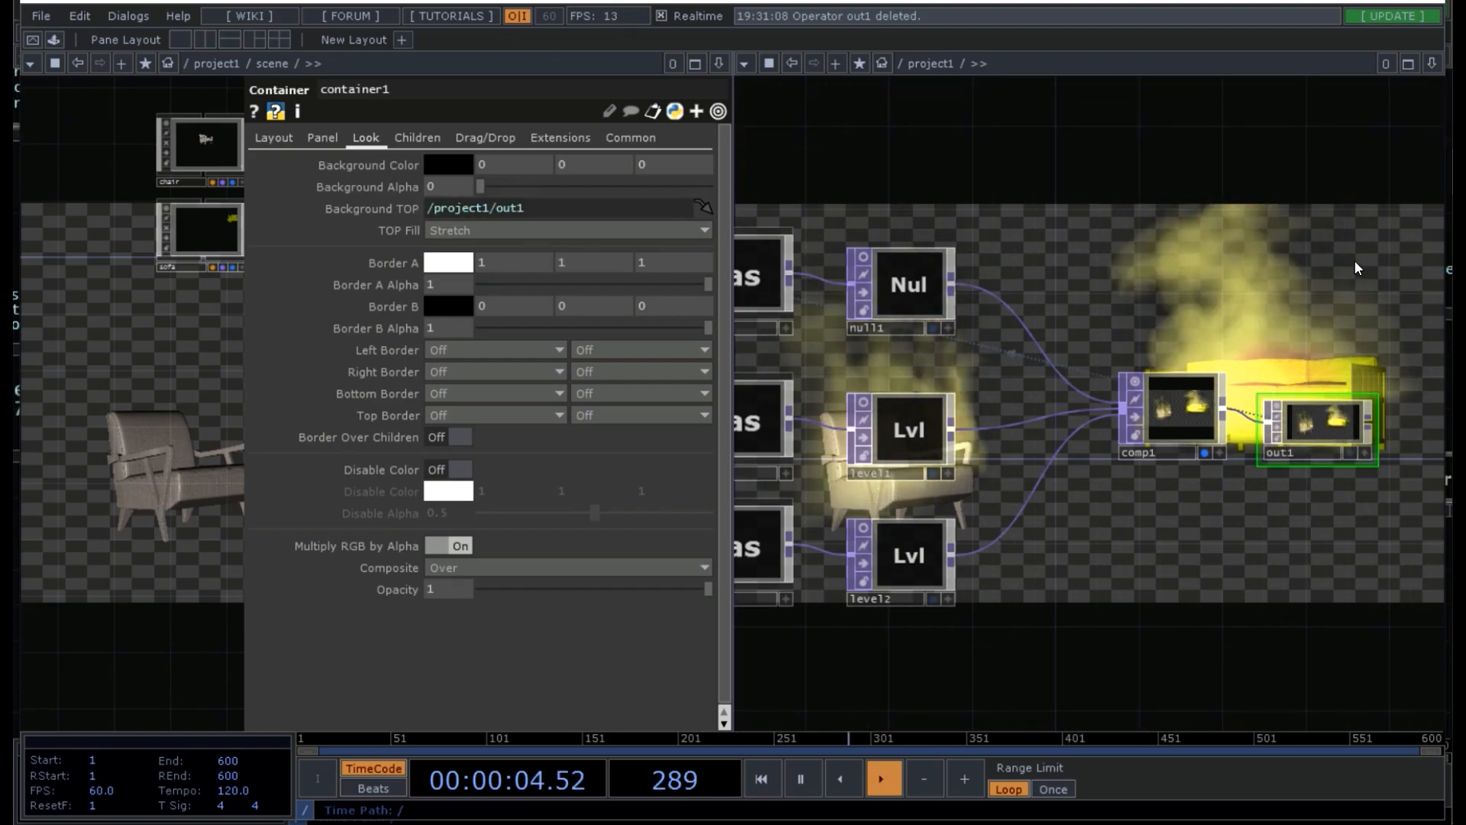
pyautogui.press('p')
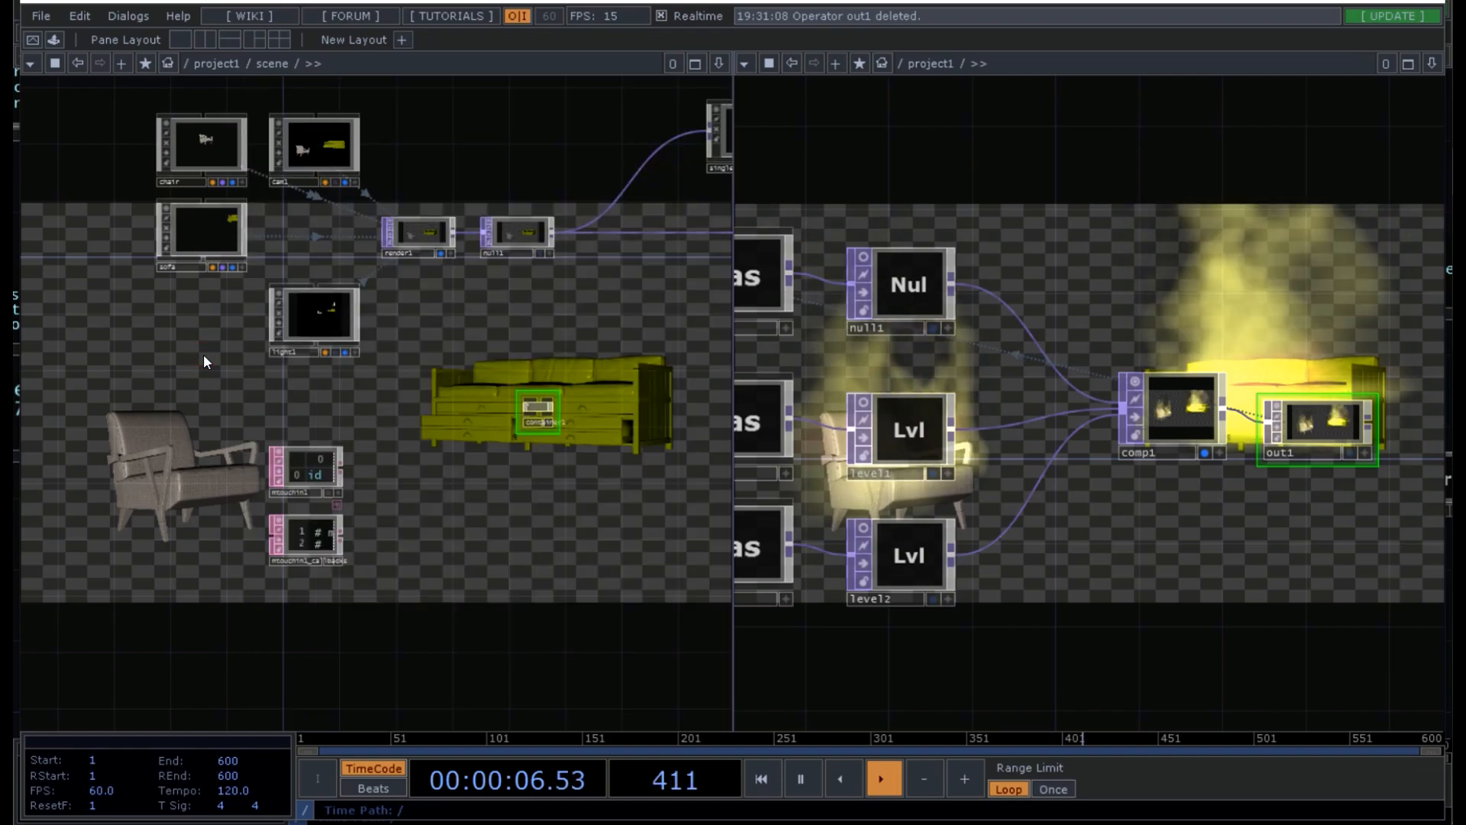
pyautogui.scroll(-2, 475, 454)
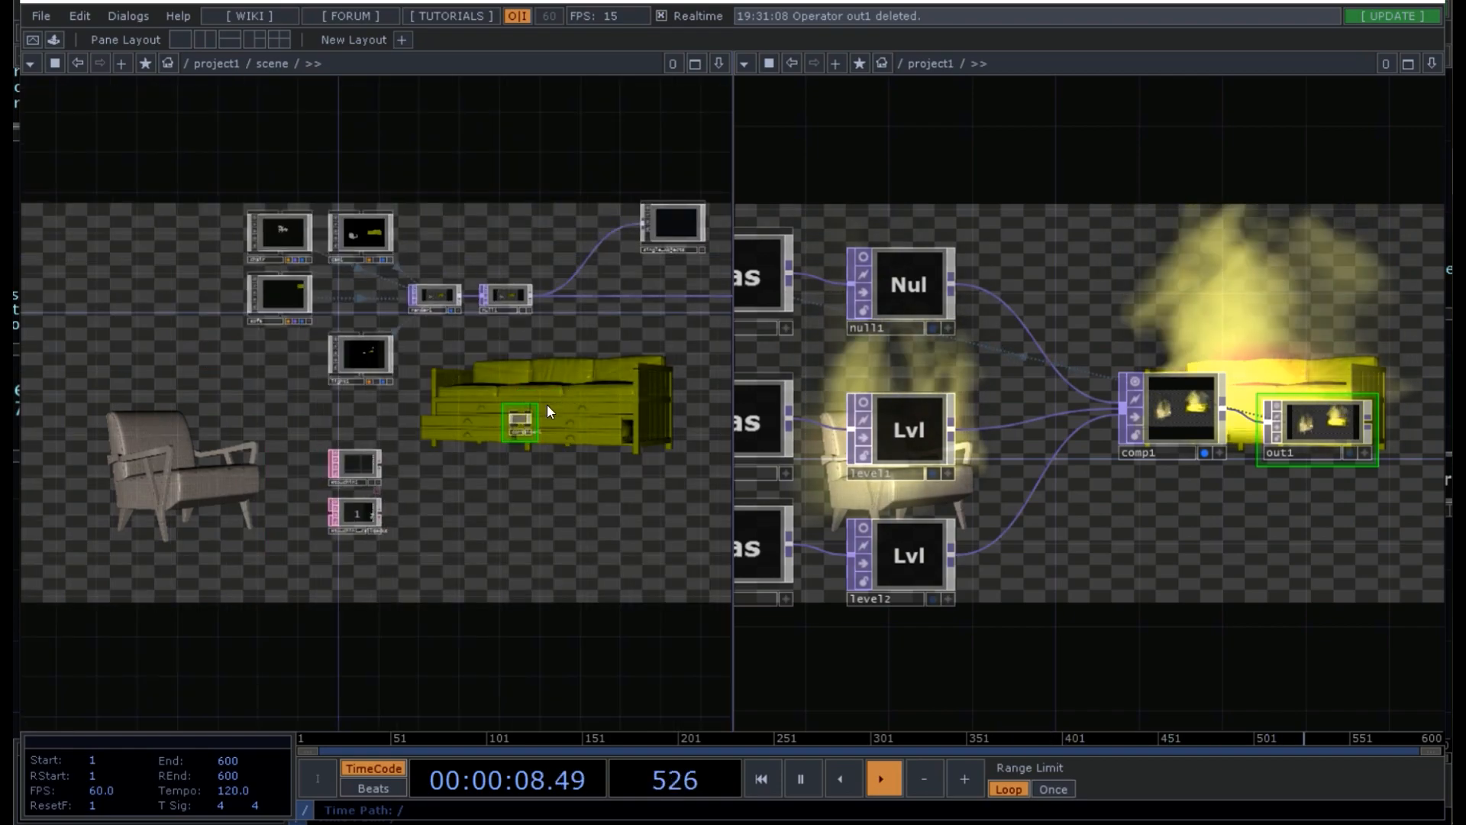
pyautogui.moveTo(531, 413); pyautogui.dragTo(630, 361)
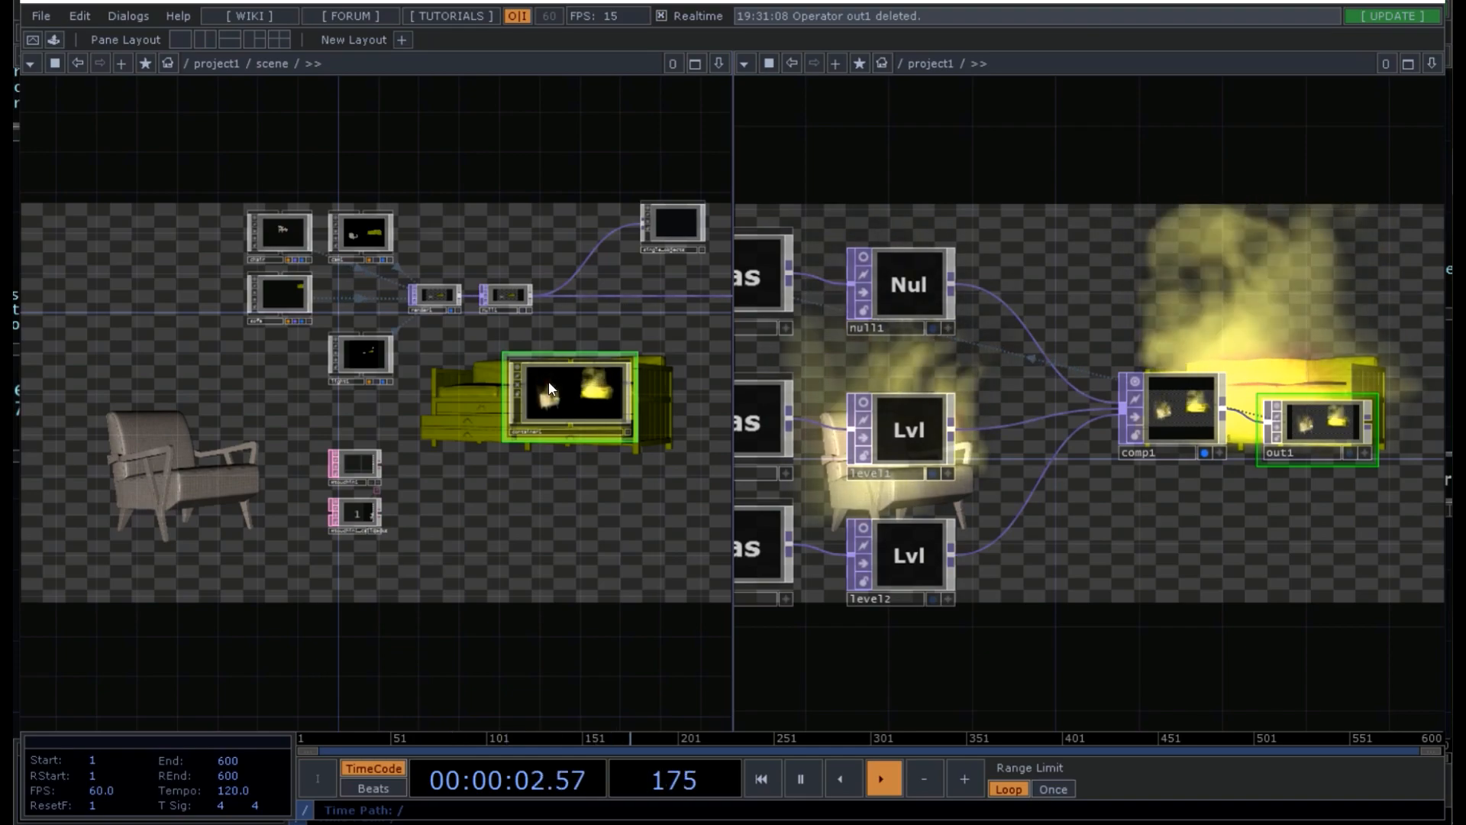
# - Assign container1 as the Panel of the Multi Touch In DAT and reposition the container node just below null1
pyautogui.moveTo(549, 388); pyautogui.dragTo(431, 213)
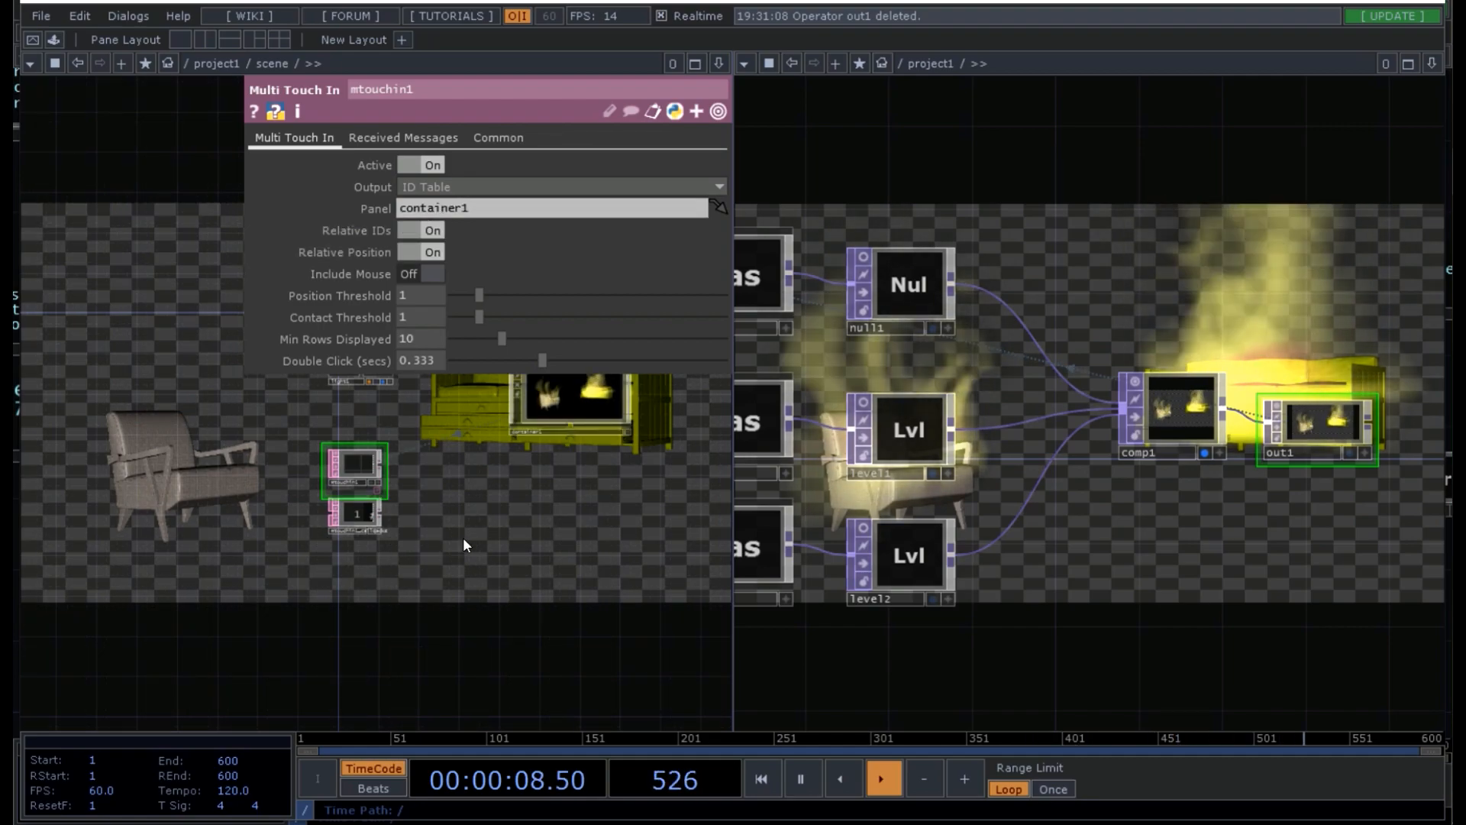
pyautogui.moveTo(571, 381); pyautogui.dragTo(510, 342)
pyautogui.moveTo(662, 359); pyautogui.dragTo(224, 209, button='right')
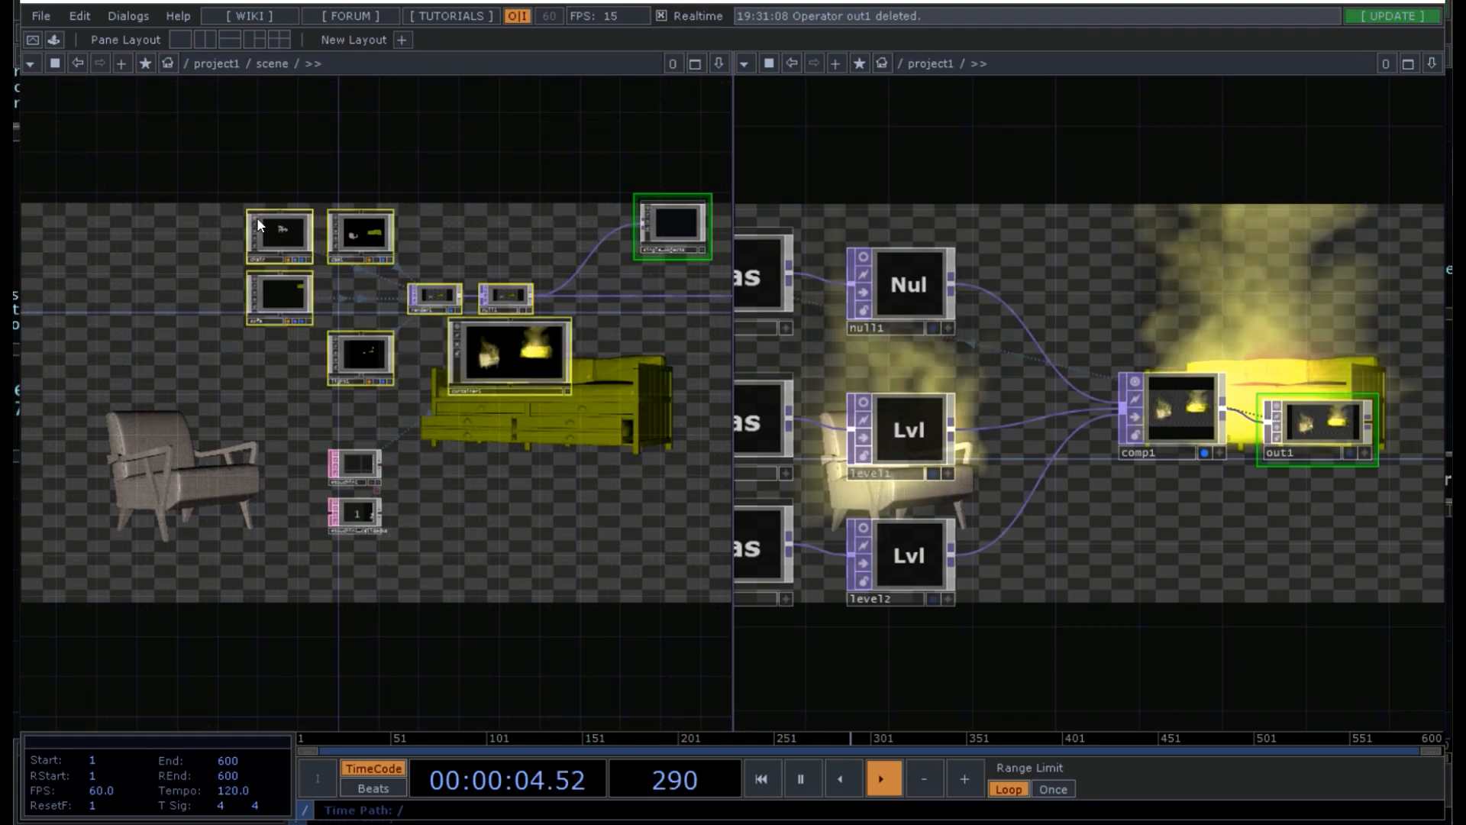
# - Add a Render Pick DAT beside mtouchin1 in the scene network and connect mtouchin1 to its input
pyautogui.scroll(3, 383, 461)
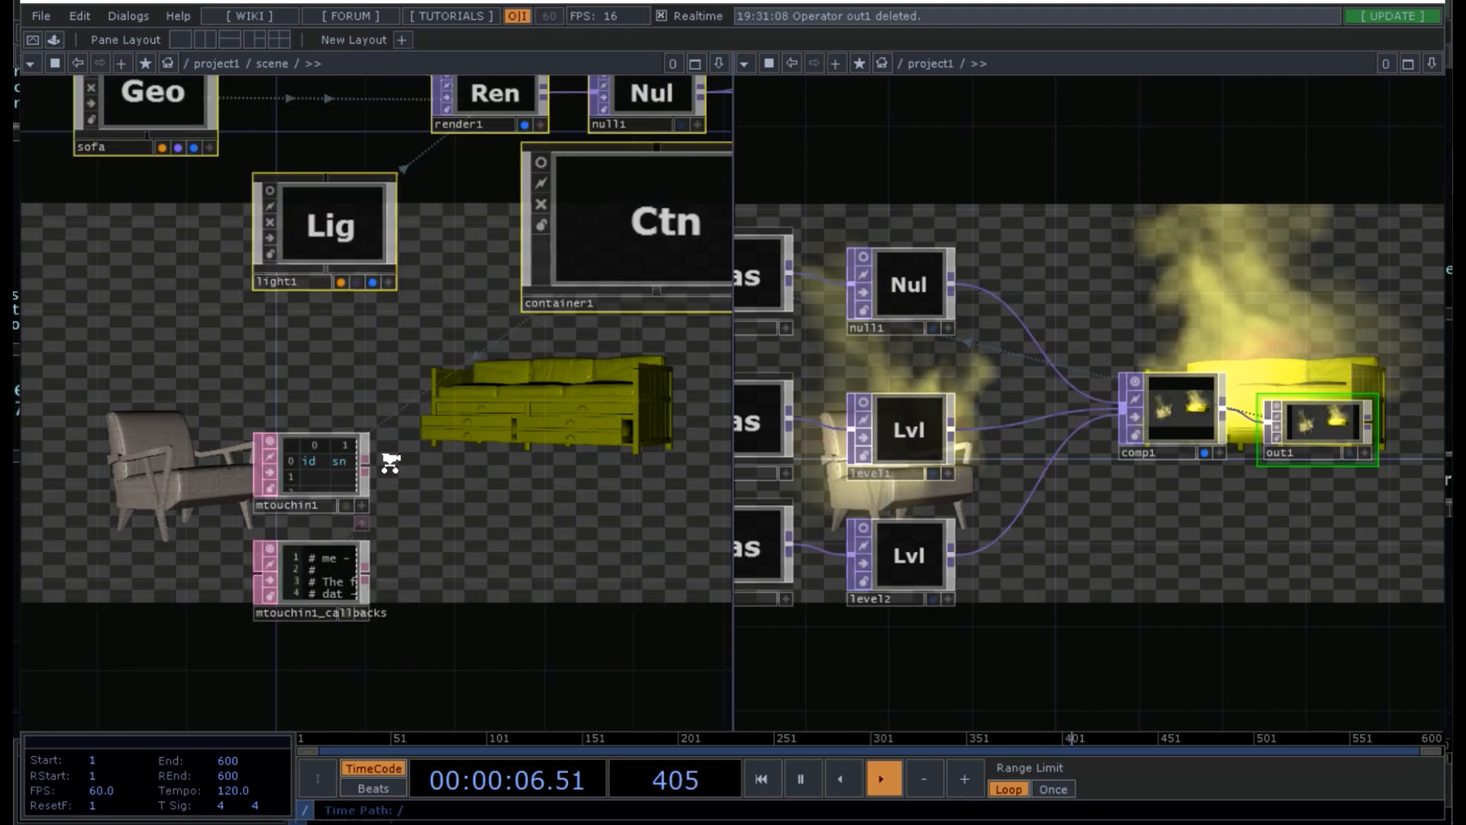
pyautogui.scroll(2, 390, 462)
pyautogui.press('Tab')
pyautogui.write('re')
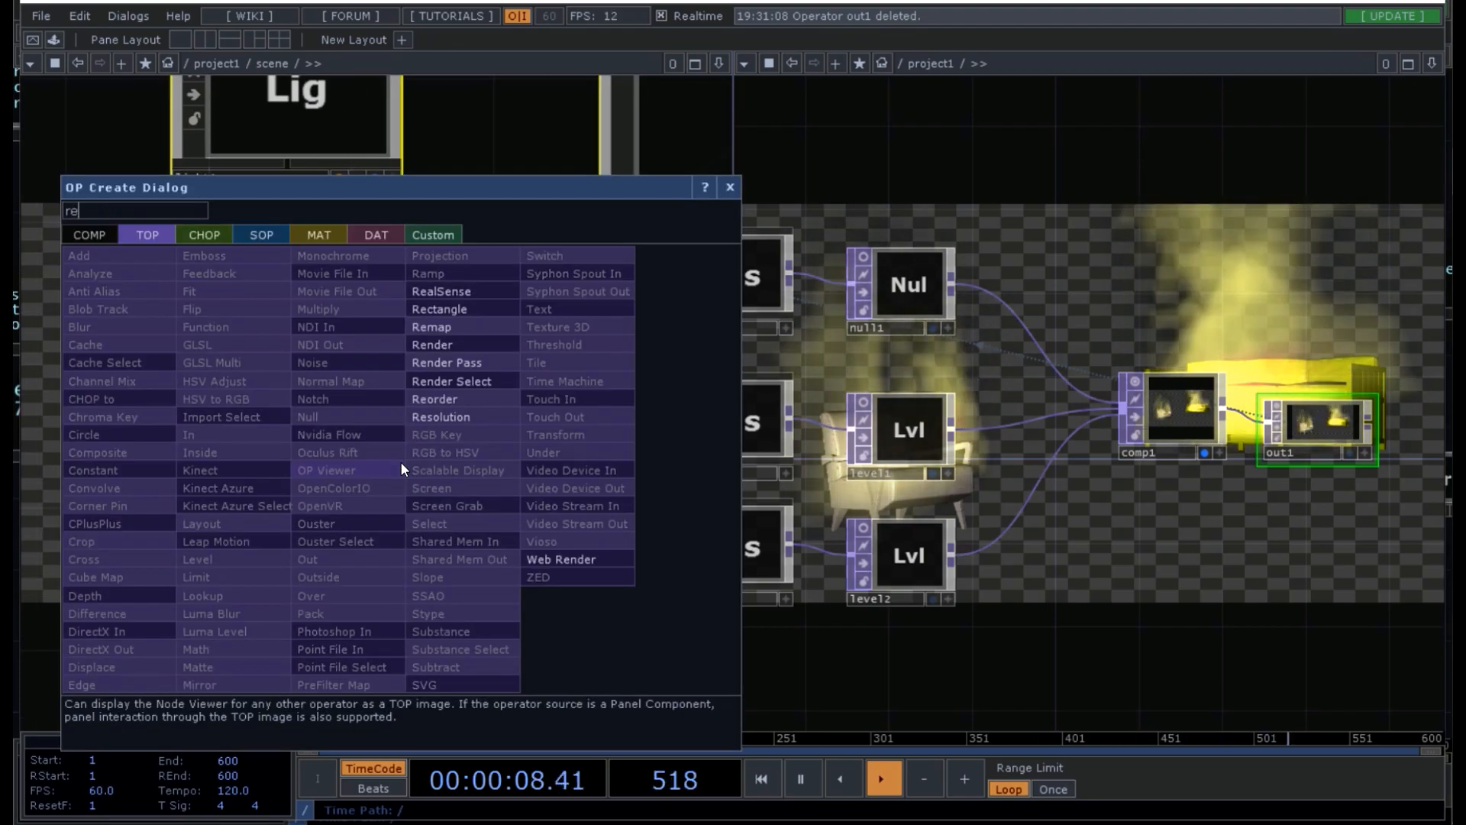
pyautogui.write('nde')
pyautogui.click(377, 236)
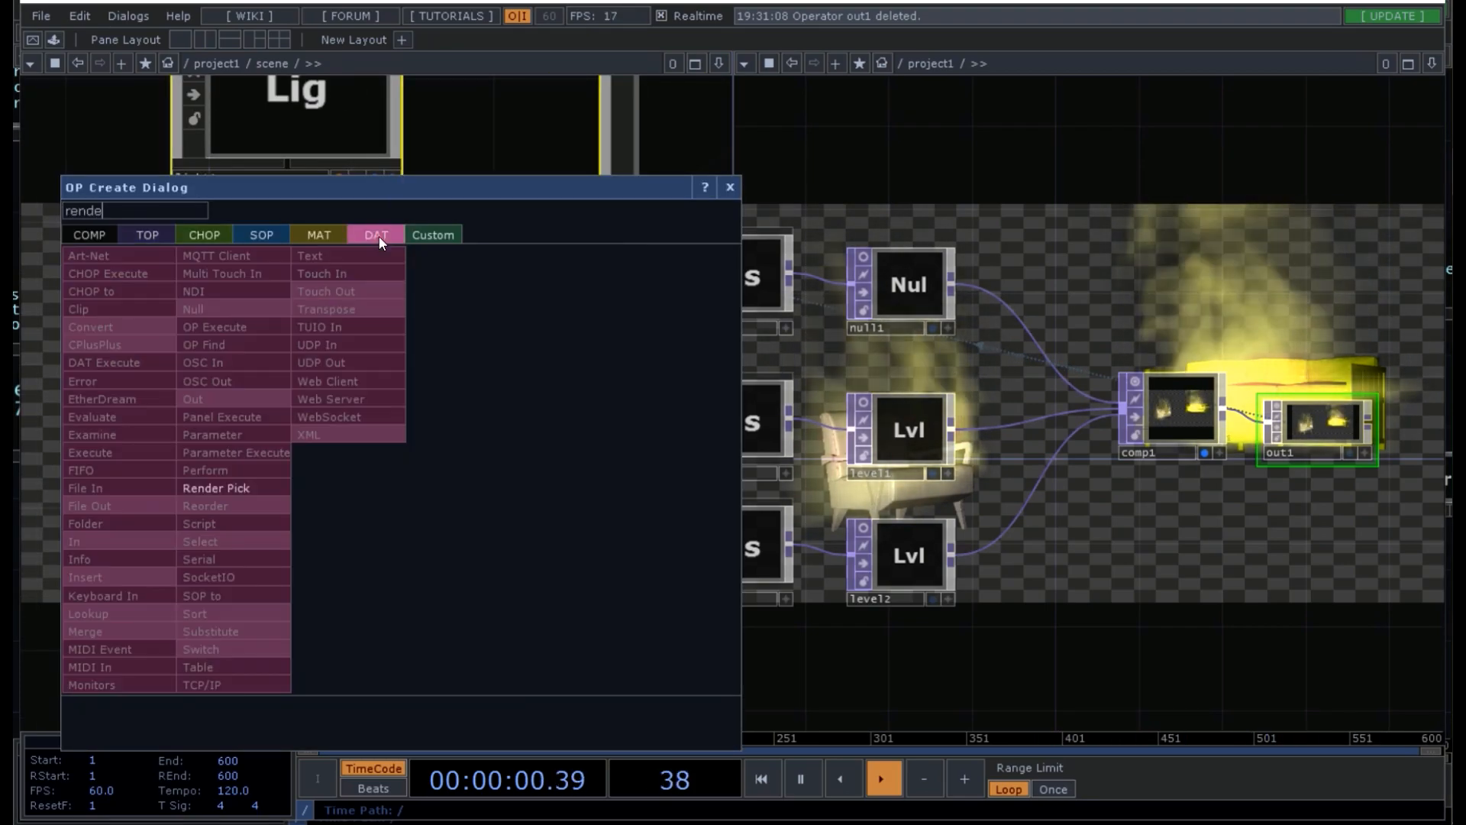
pyautogui.click(234, 485)
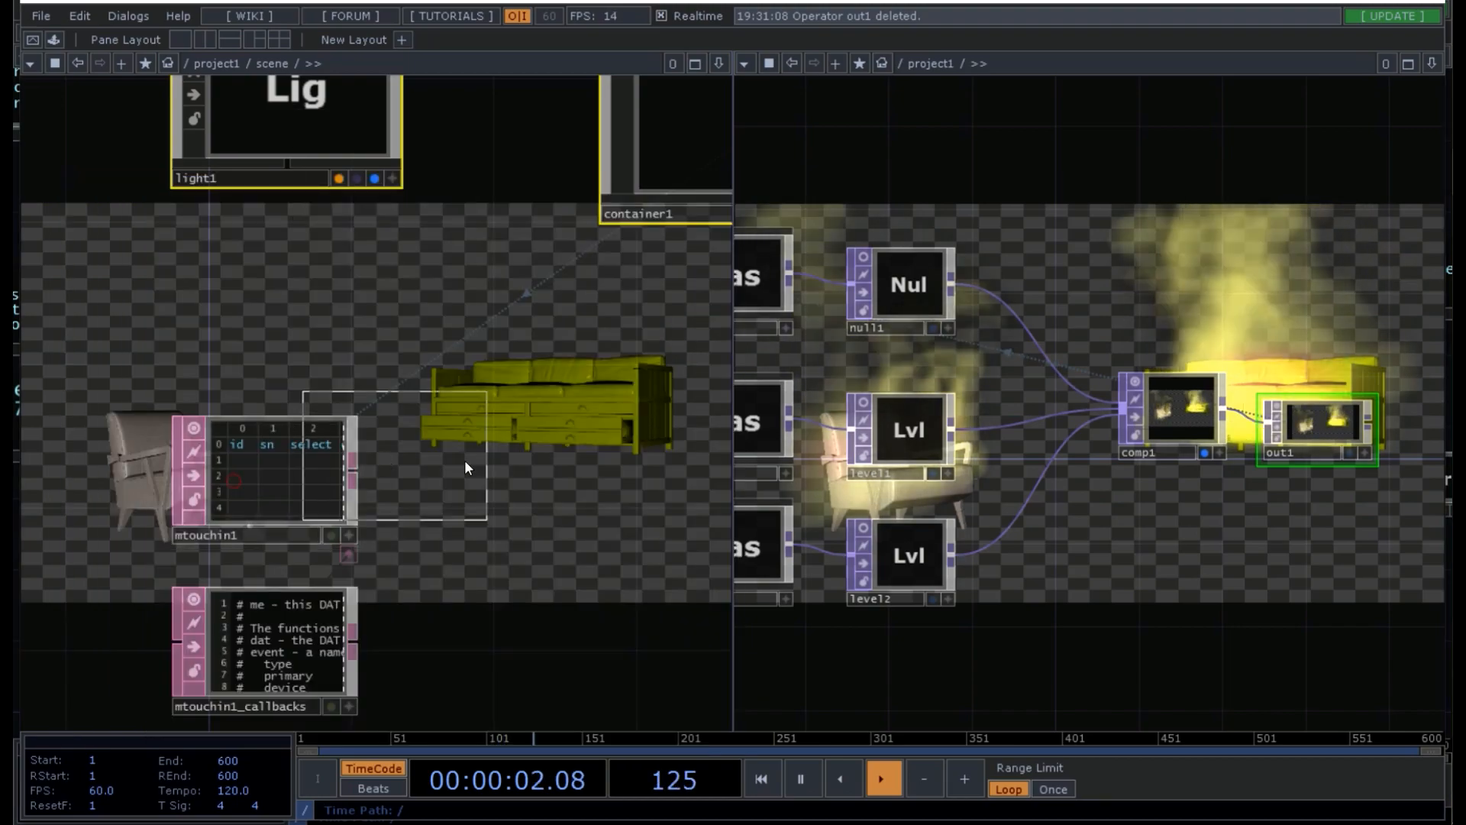
pyautogui.click(511, 475)
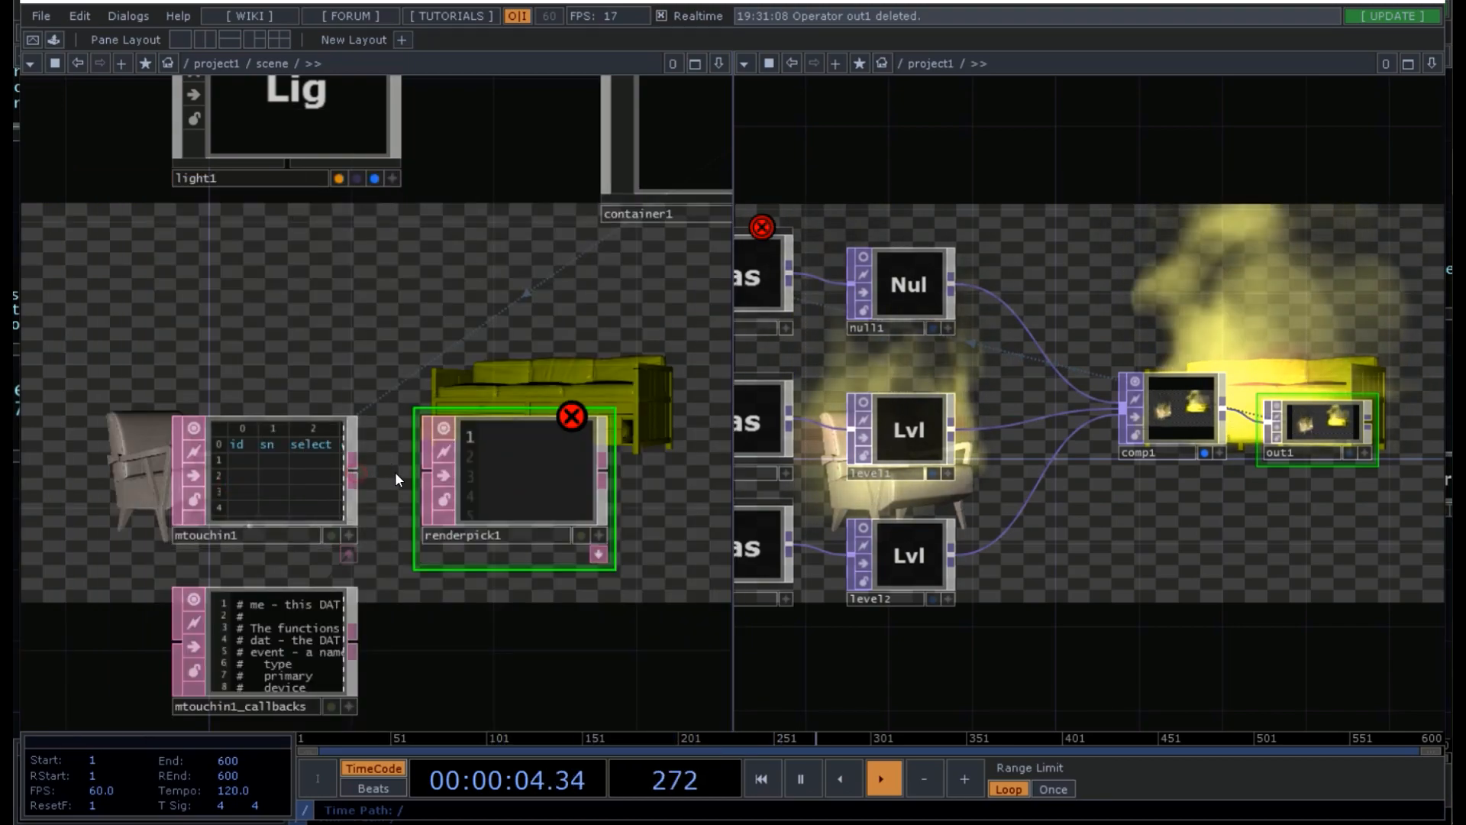
pyautogui.moveTo(395, 473); pyautogui.dragTo(424, 471)
# - Show the Render Pick's parameters and return the workspace to a single pane with the scene network in view
pyautogui.click(517, 467)
pyautogui.press('p')
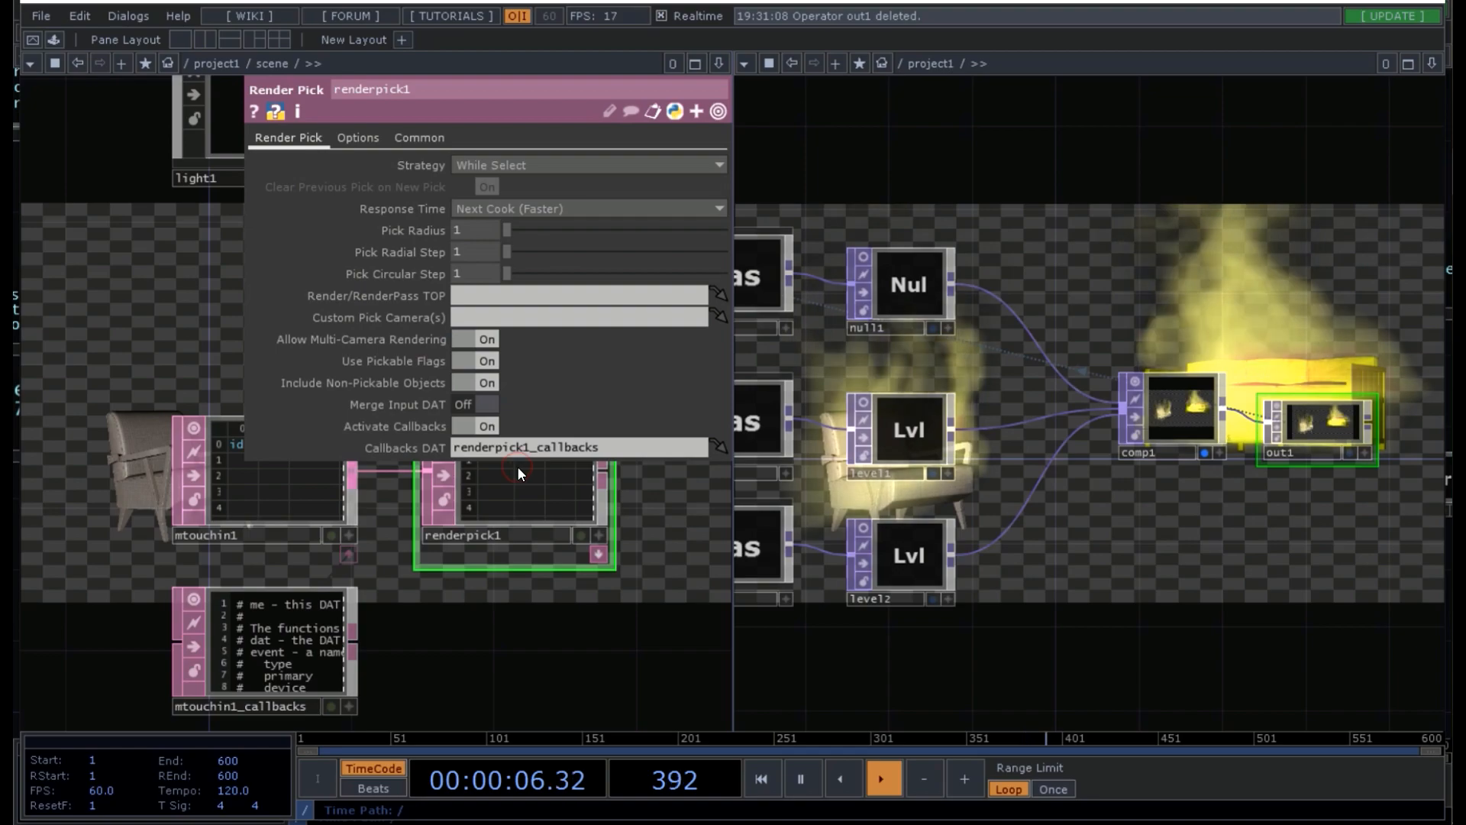
pyautogui.moveTo(599, 620); pyautogui.dragTo(224, 631)
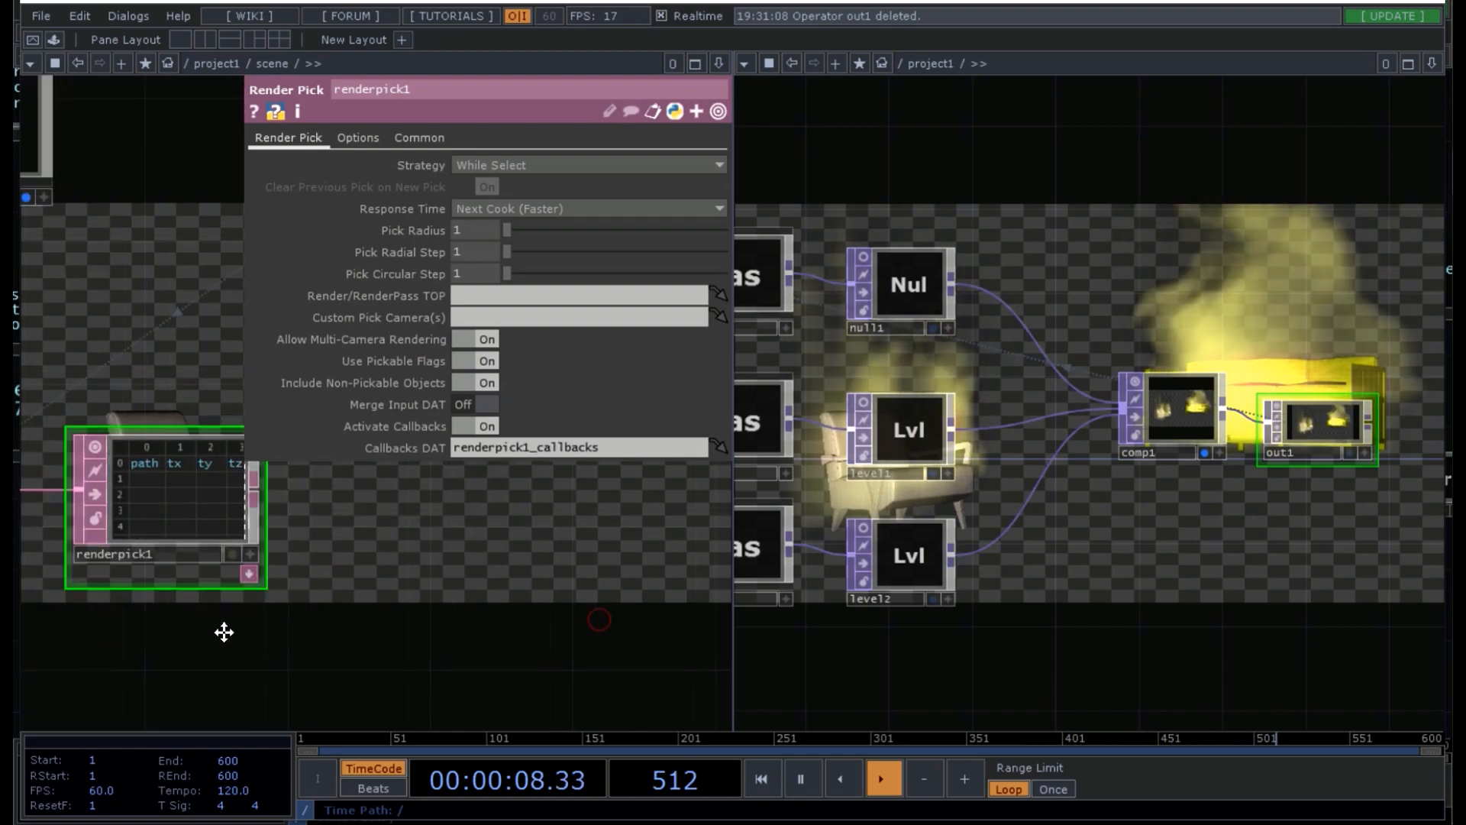
pyautogui.click(173, 42)
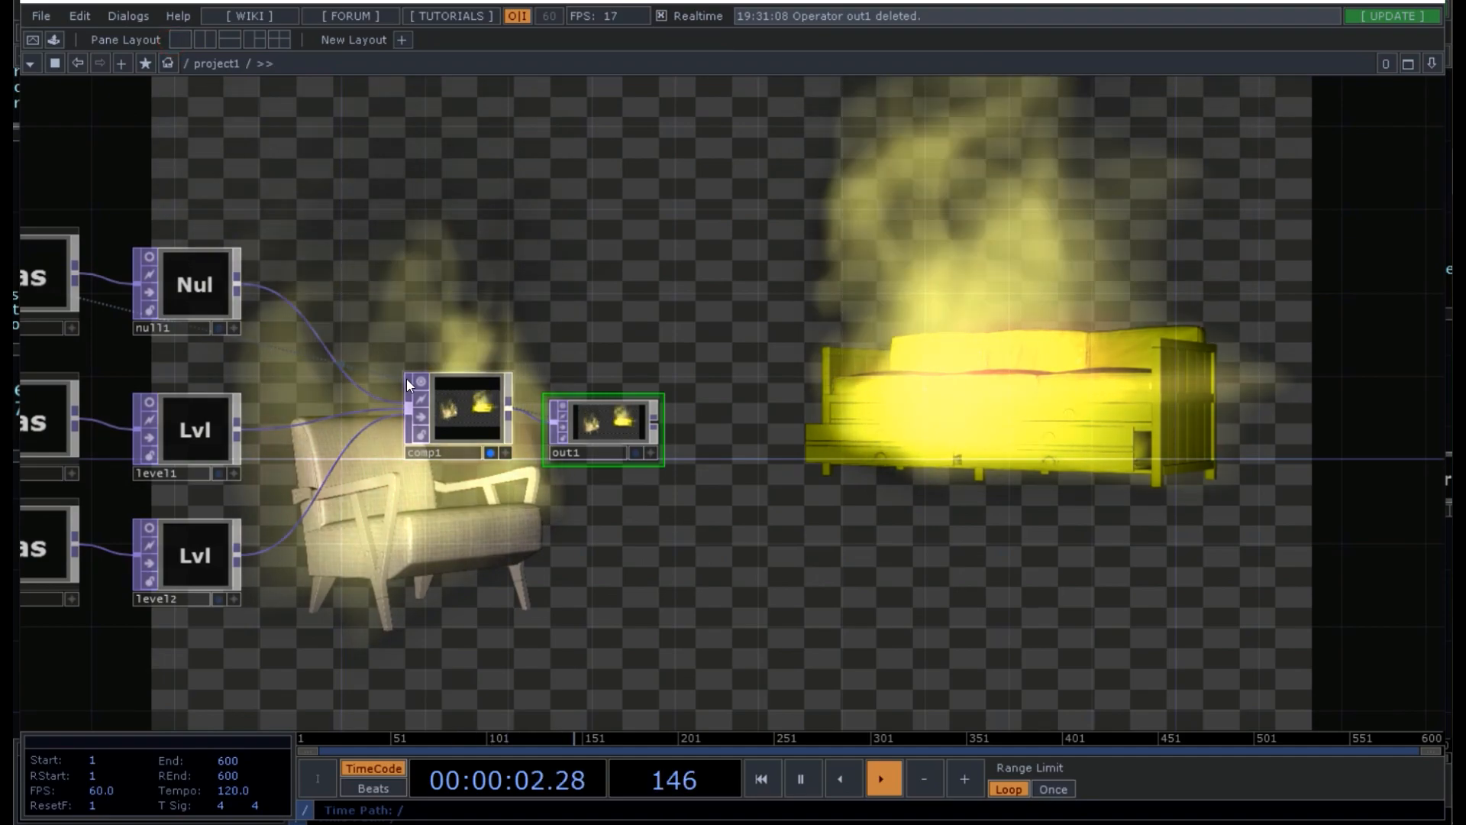
pyautogui.press('u')
pyautogui.press('i')
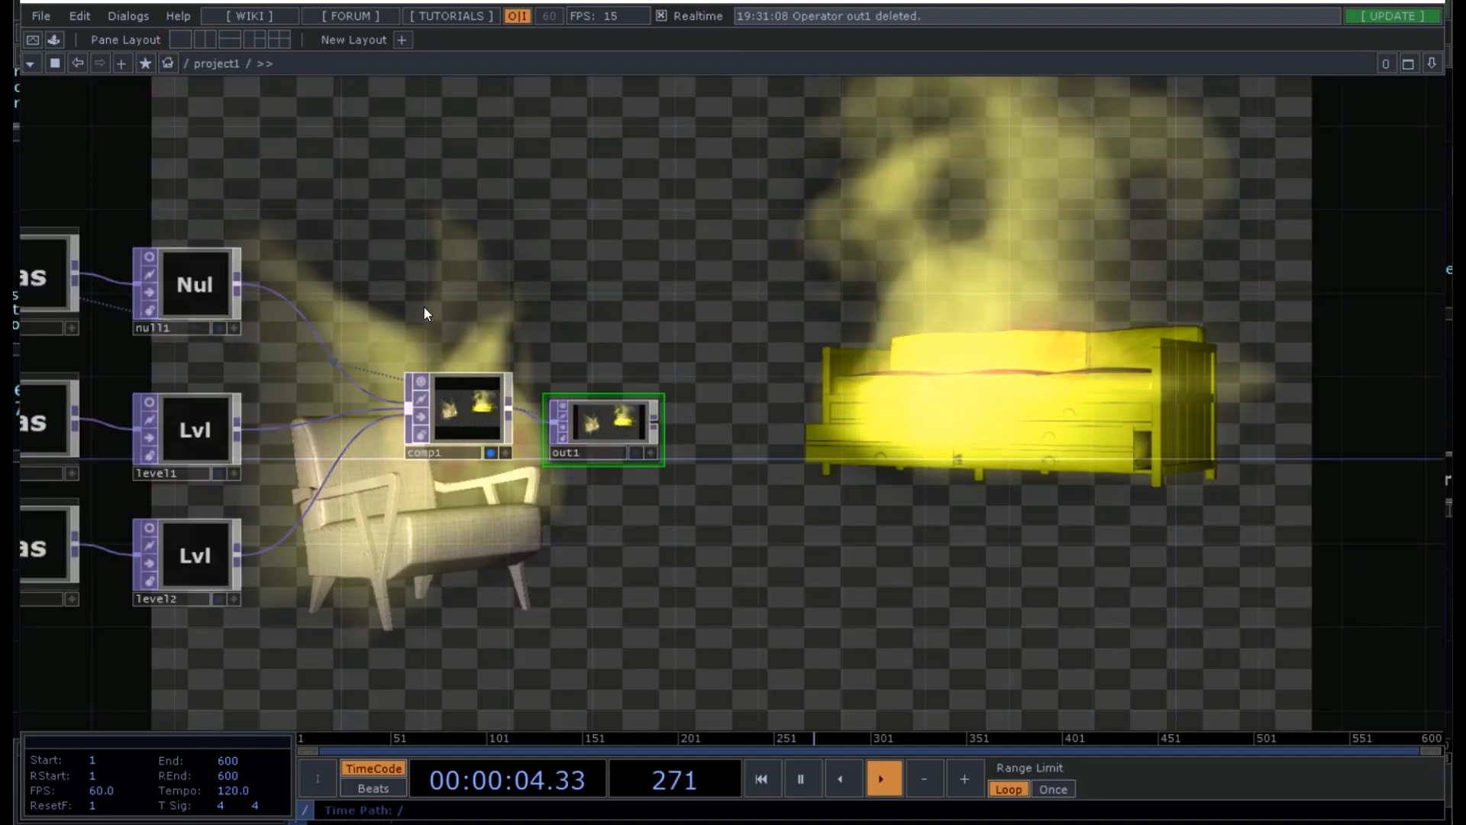
pyautogui.press('h')
pyautogui.doubleClick(292, 190)
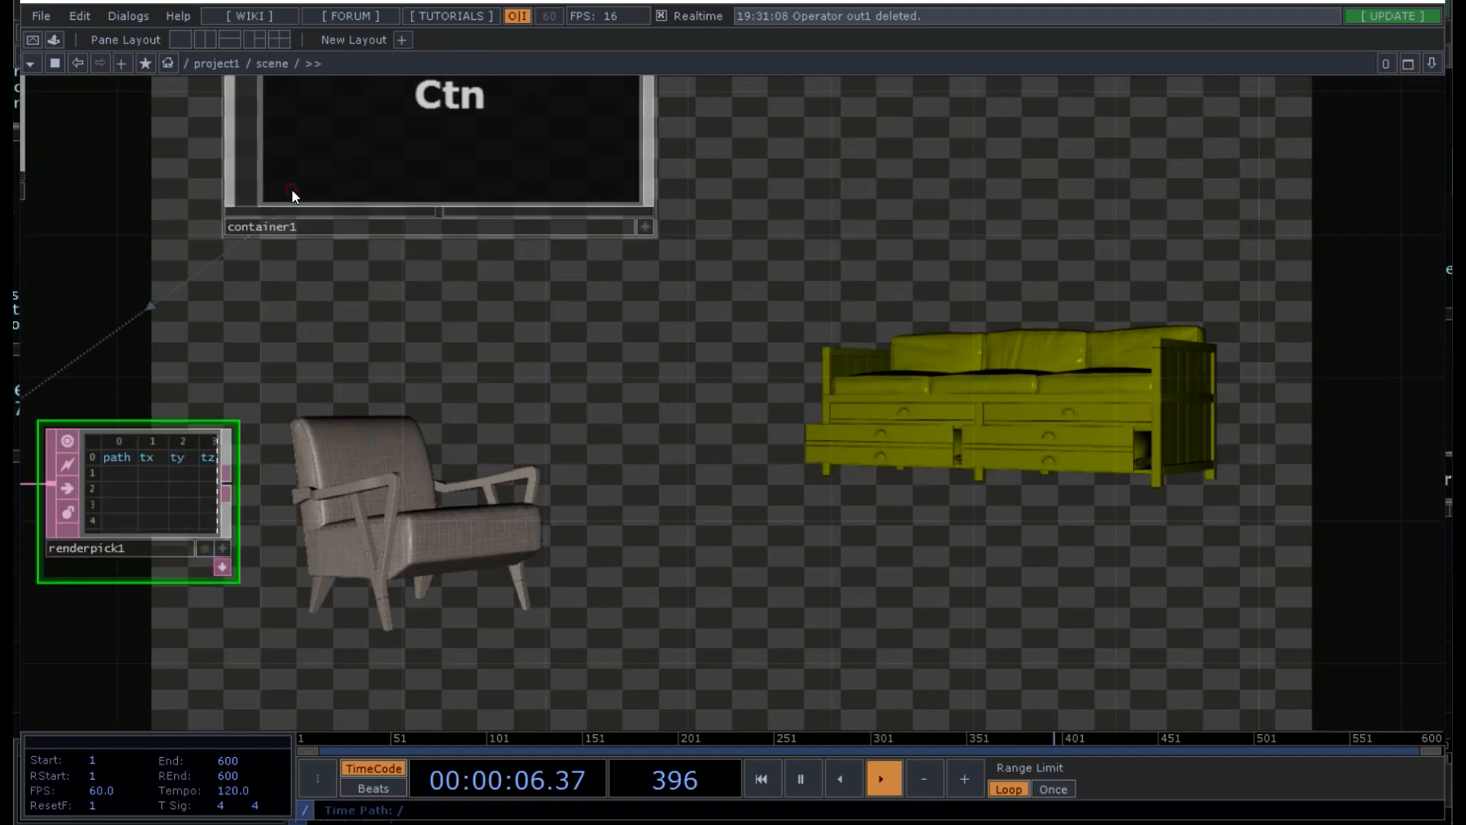
pyautogui.press('h')
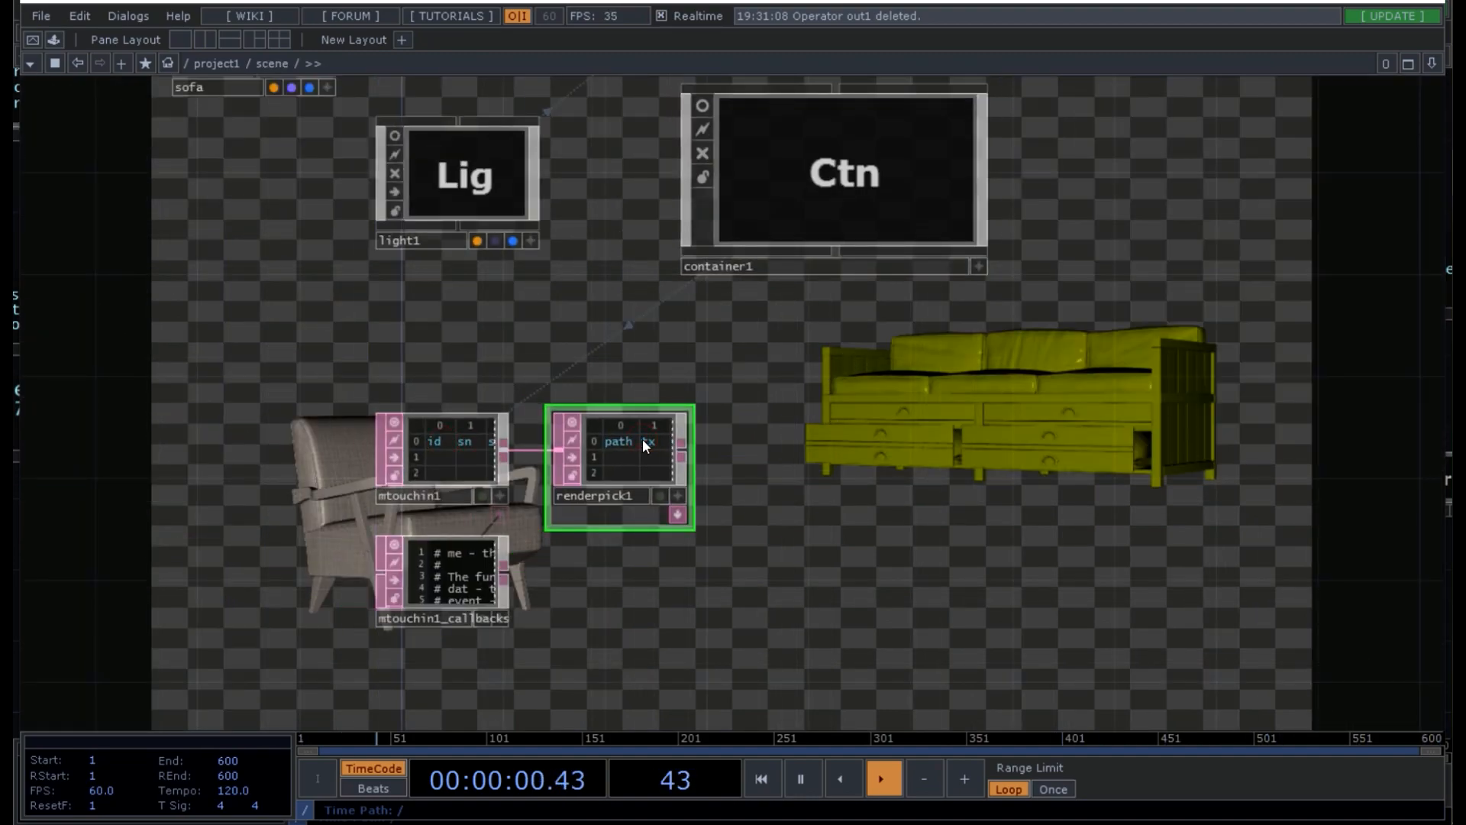
pyautogui.scroll(-5, 643, 438)
pyautogui.scroll(3, 666, 316)
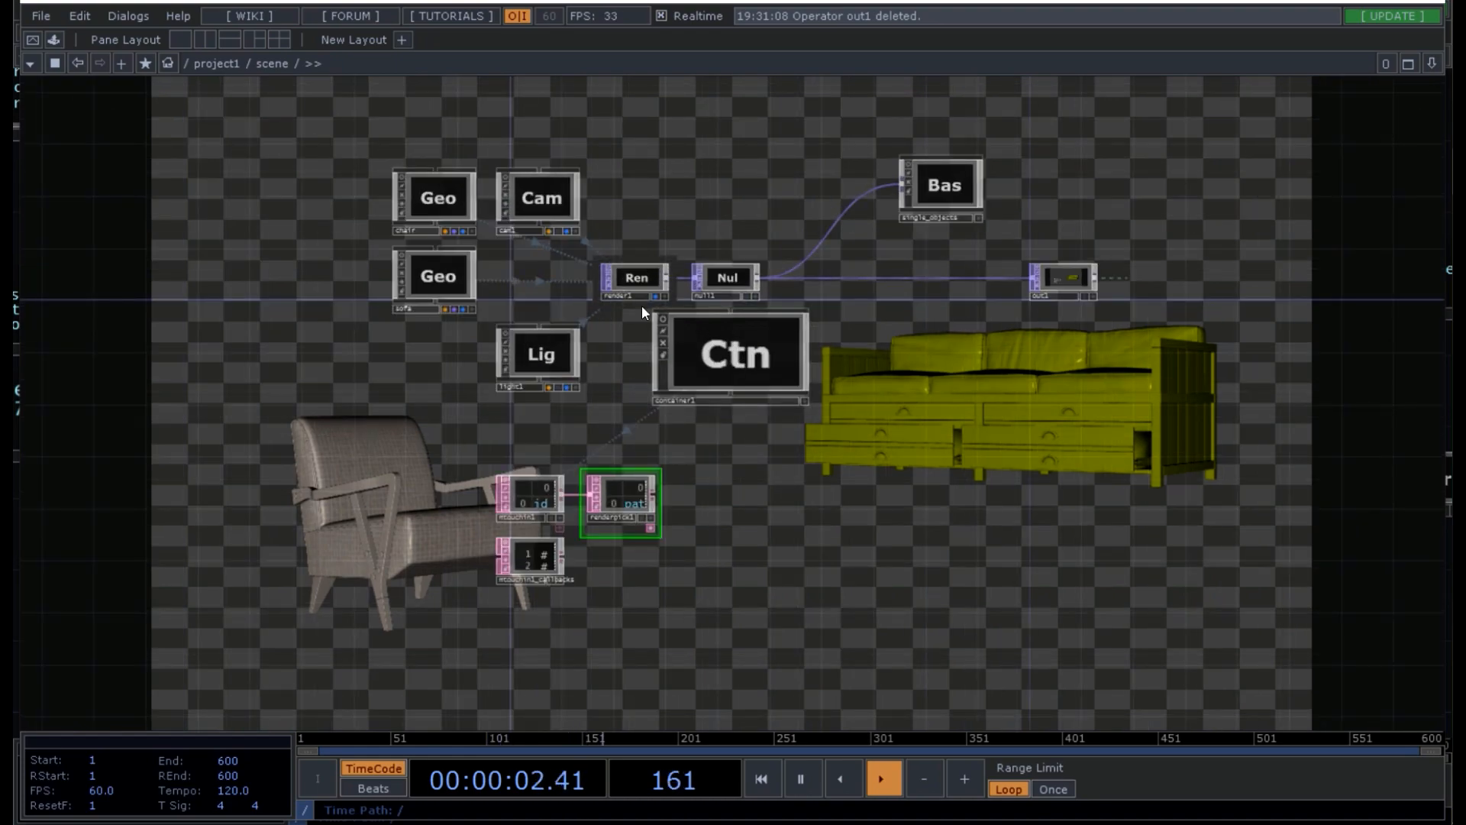
# - Set renderpick1's Render/RenderPass TOP to render1 and its Strategy to Always
pyautogui.moveTo(636, 279); pyautogui.dragTo(1256, 296)
pyautogui.click(1136, 140)
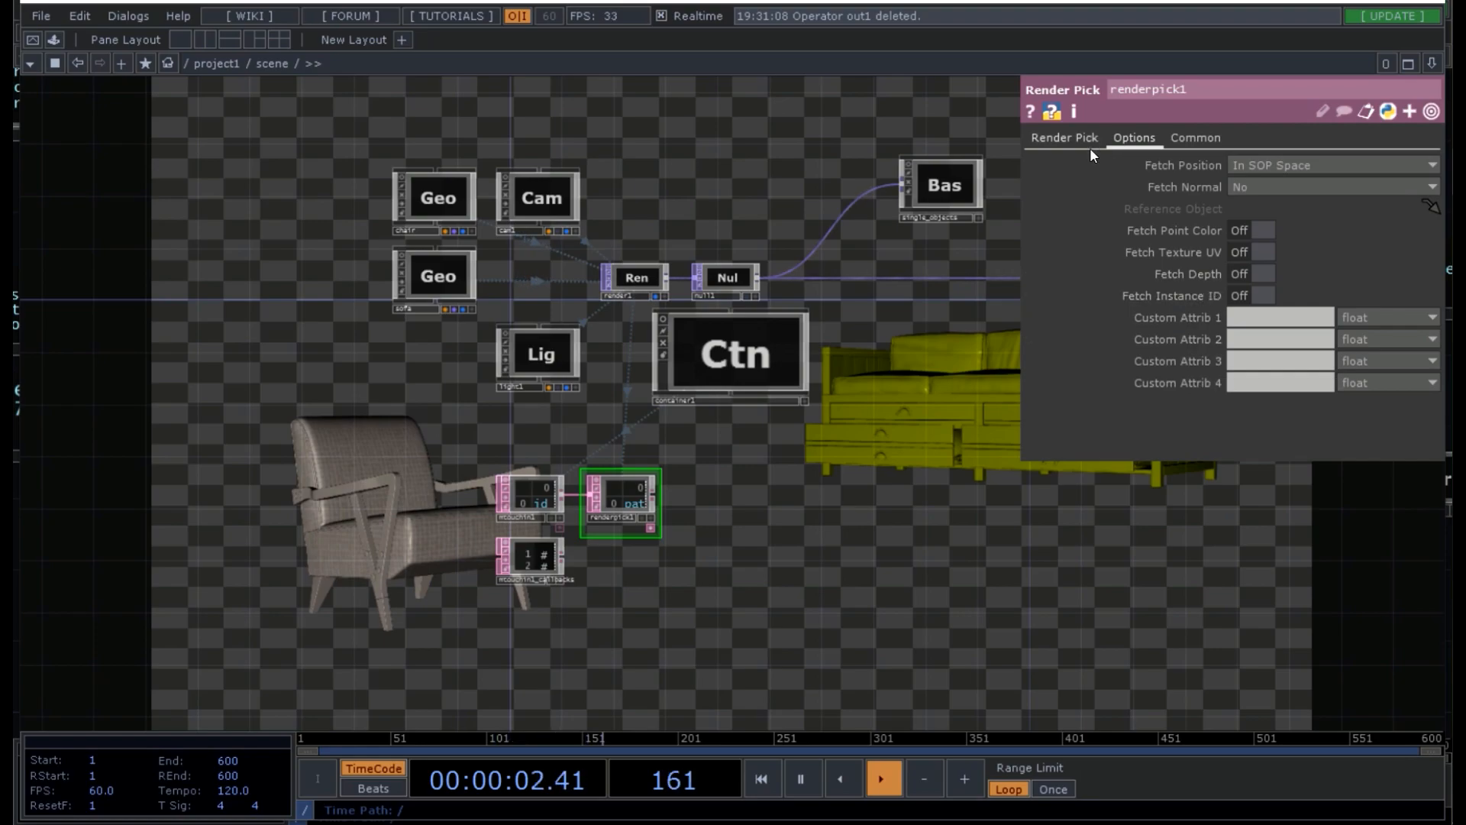
pyautogui.click(1066, 140)
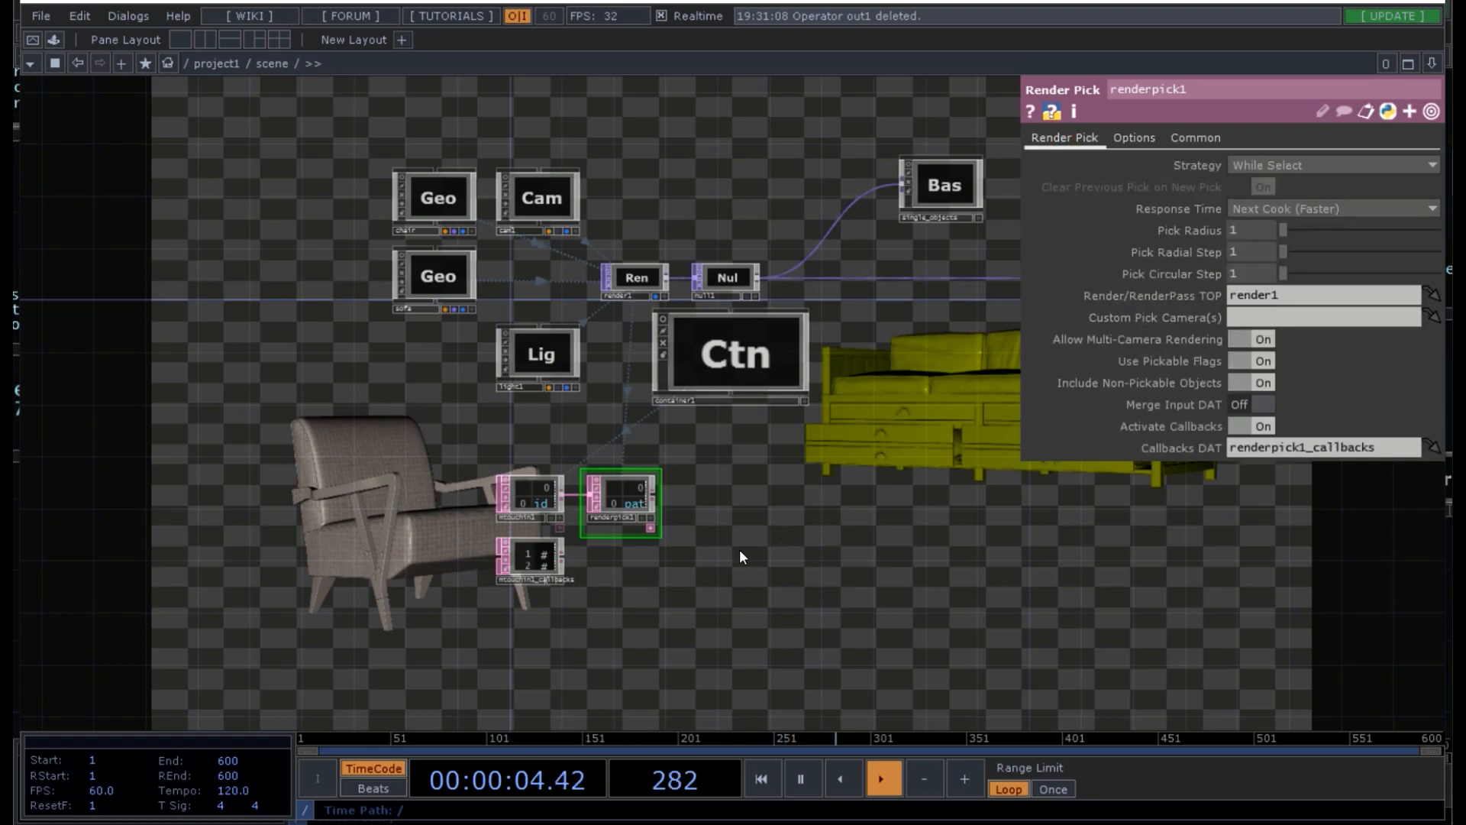
pyautogui.scroll(4, 739, 548)
pyautogui.moveTo(689, 561); pyautogui.dragTo(940, 546)
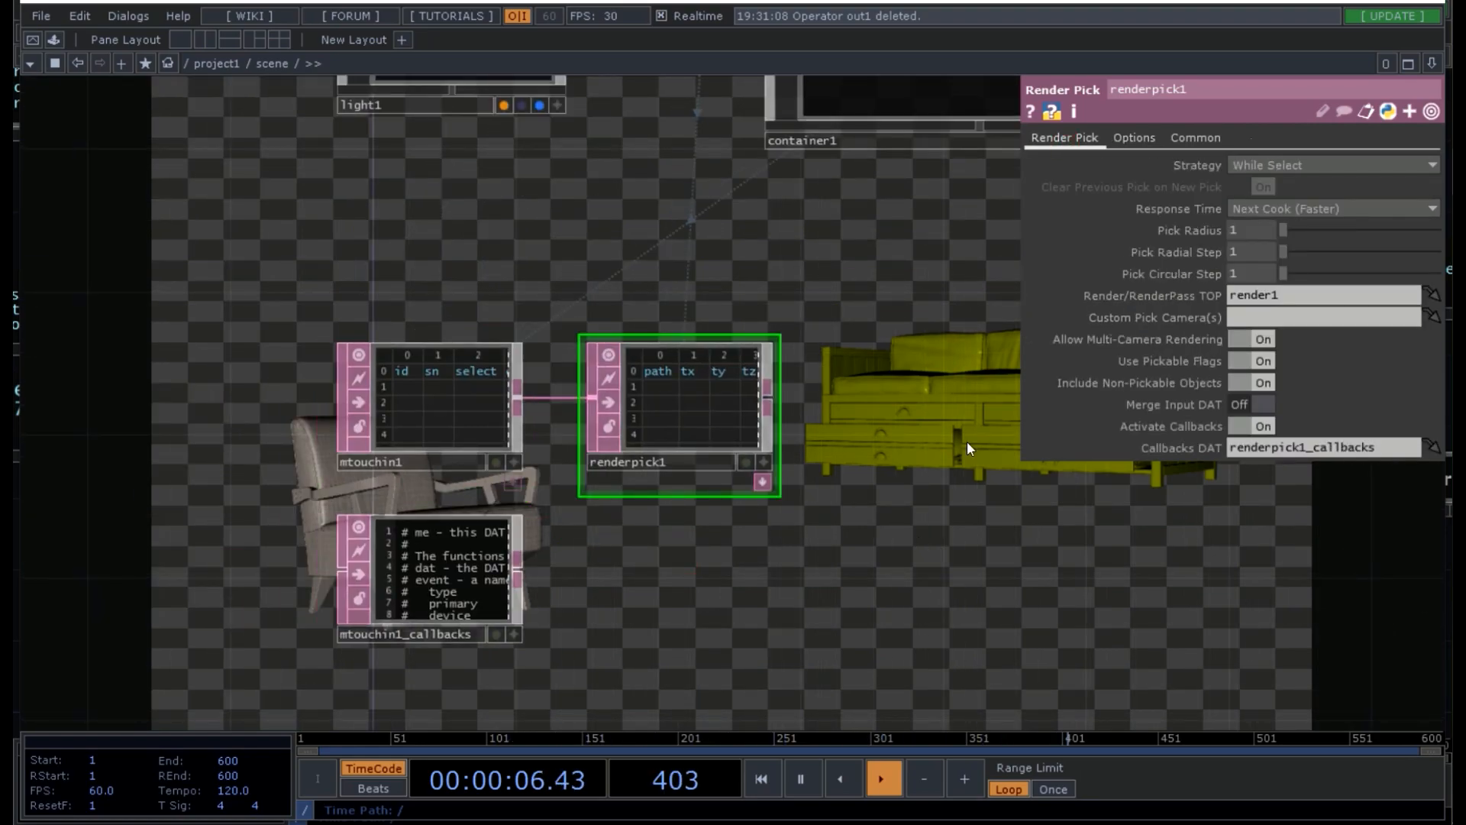
pyautogui.click(1293, 160)
pyautogui.click(1257, 235)
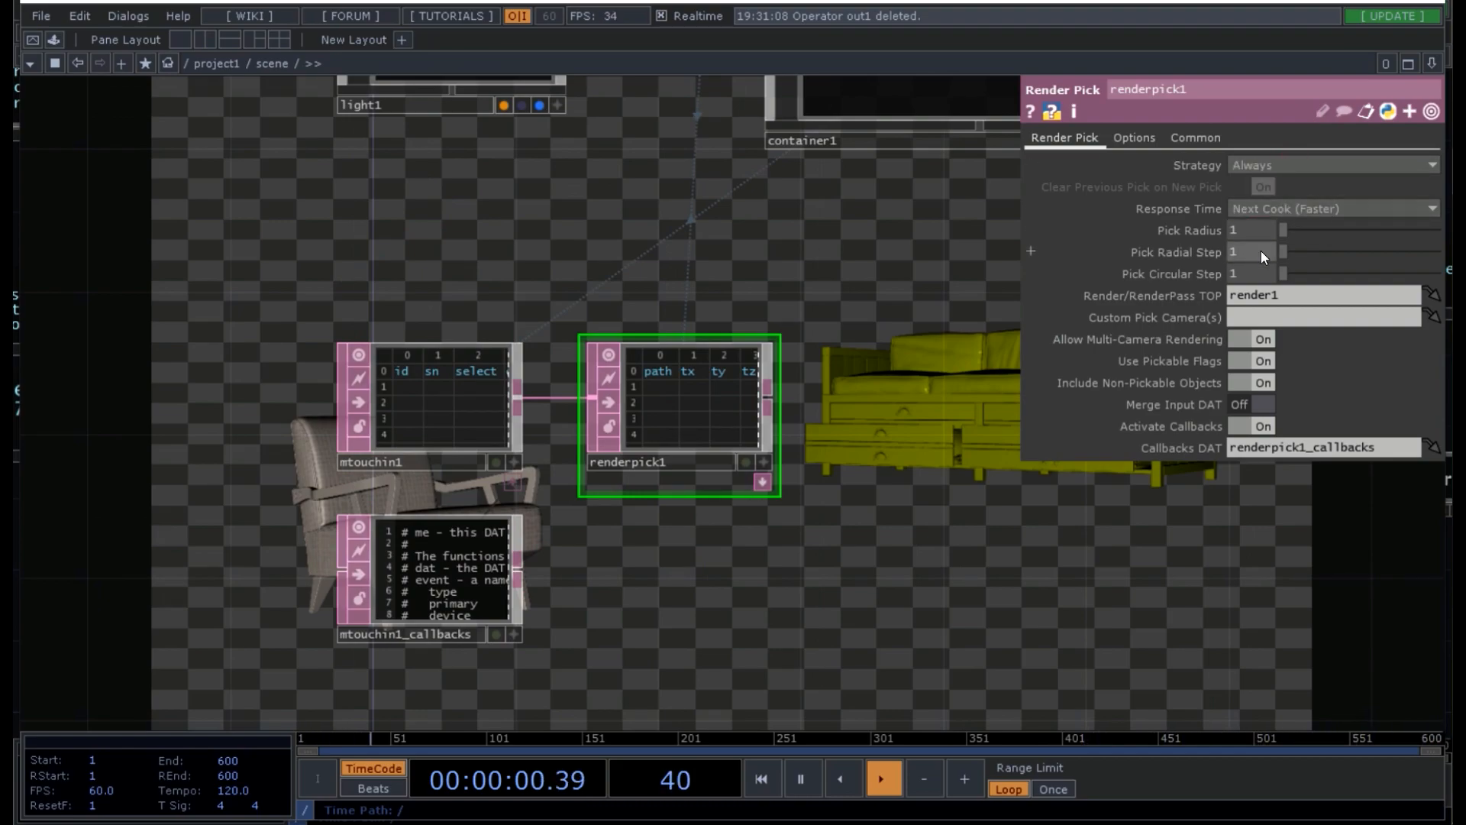
pyautogui.moveTo(1147, 571); pyautogui.dragTo(978, 586)
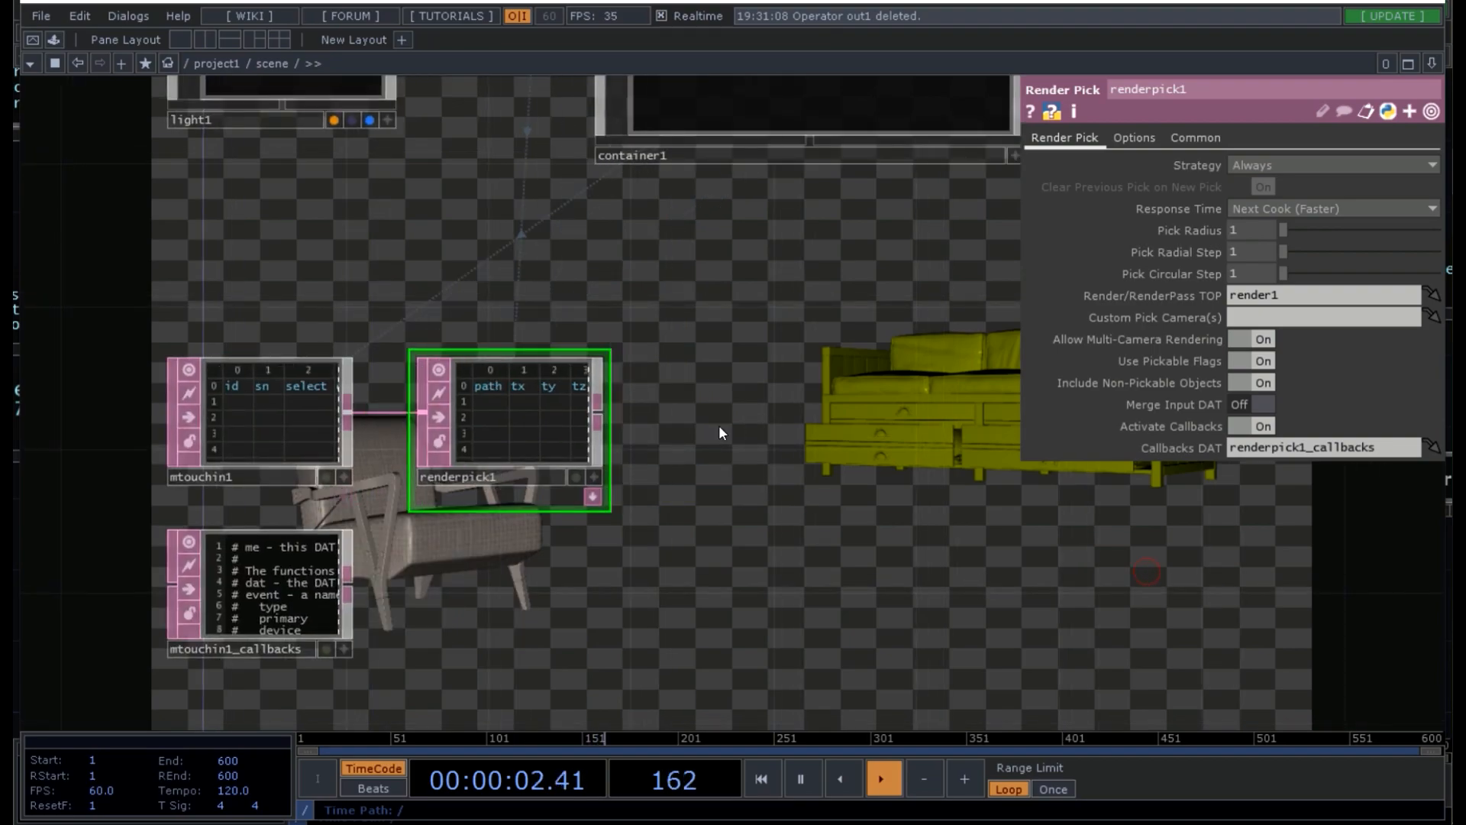
pyautogui.press('Tab')
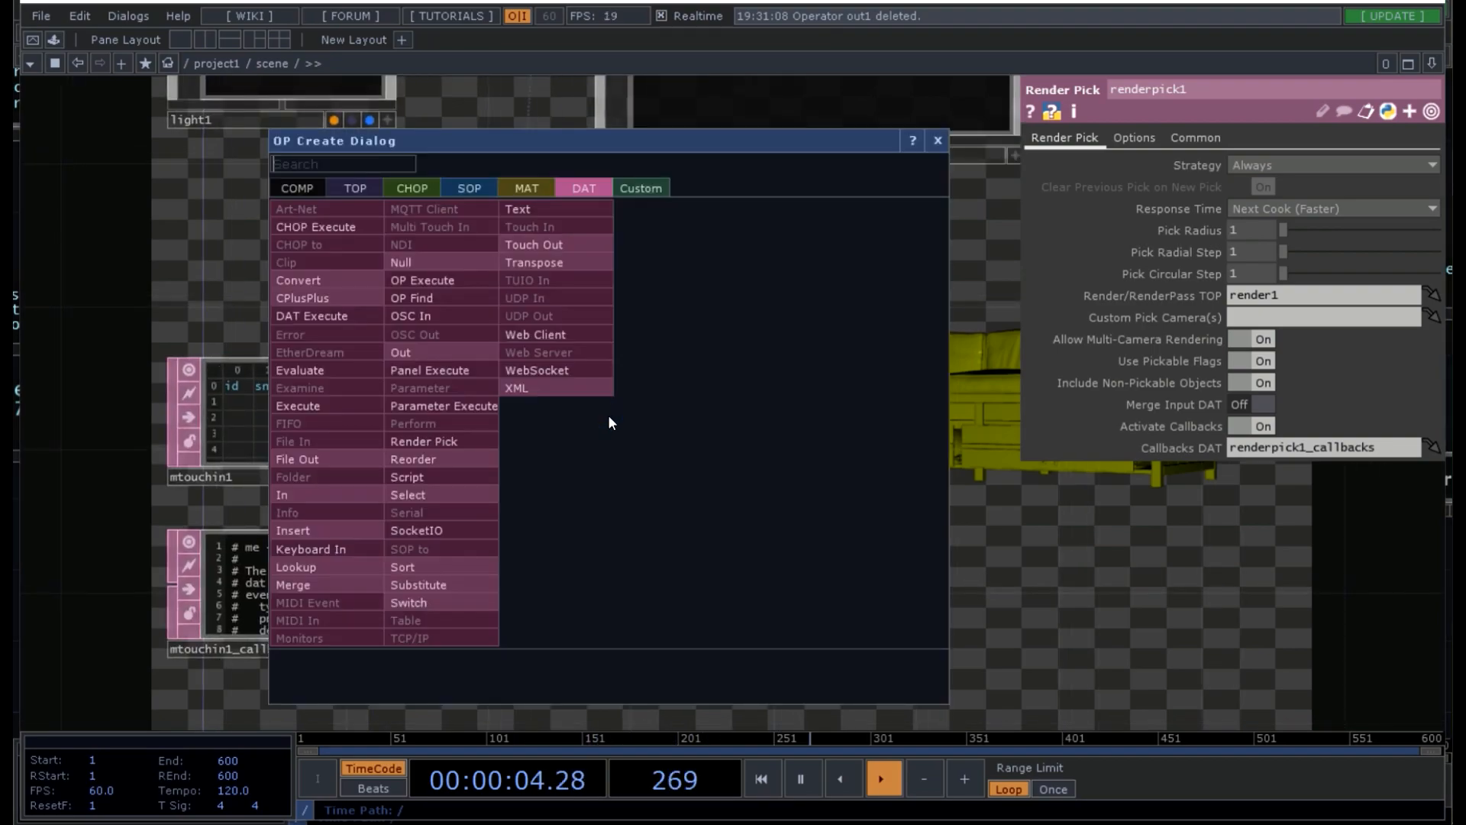
pyautogui.write('select')
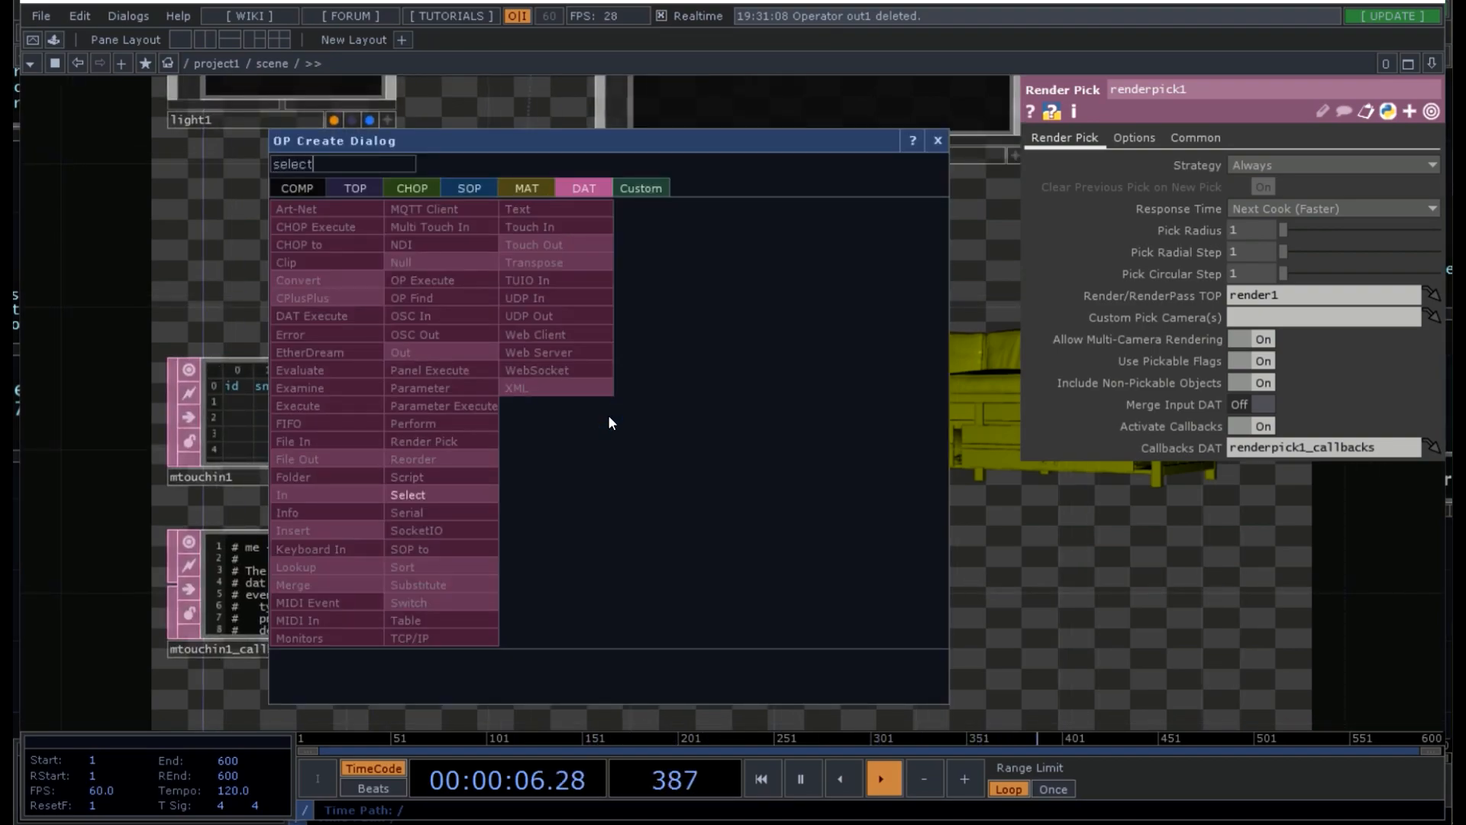
pyautogui.press('Return')
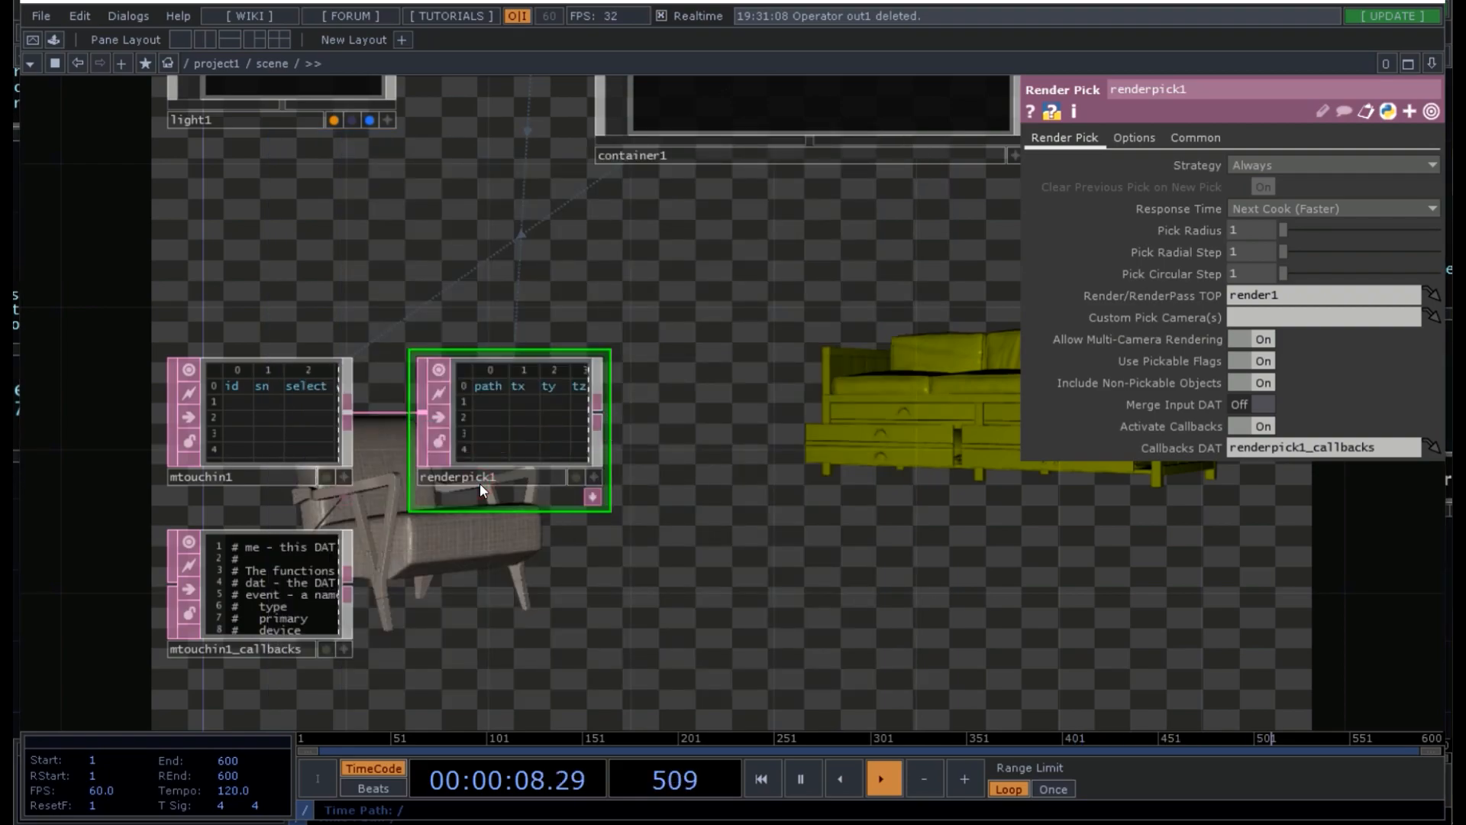
# - Add a Select DAT after renderpick1, wired from its output
pyautogui.rightClick(603, 415)
pyautogui.write('sele')
pyautogui.click(464, 493)
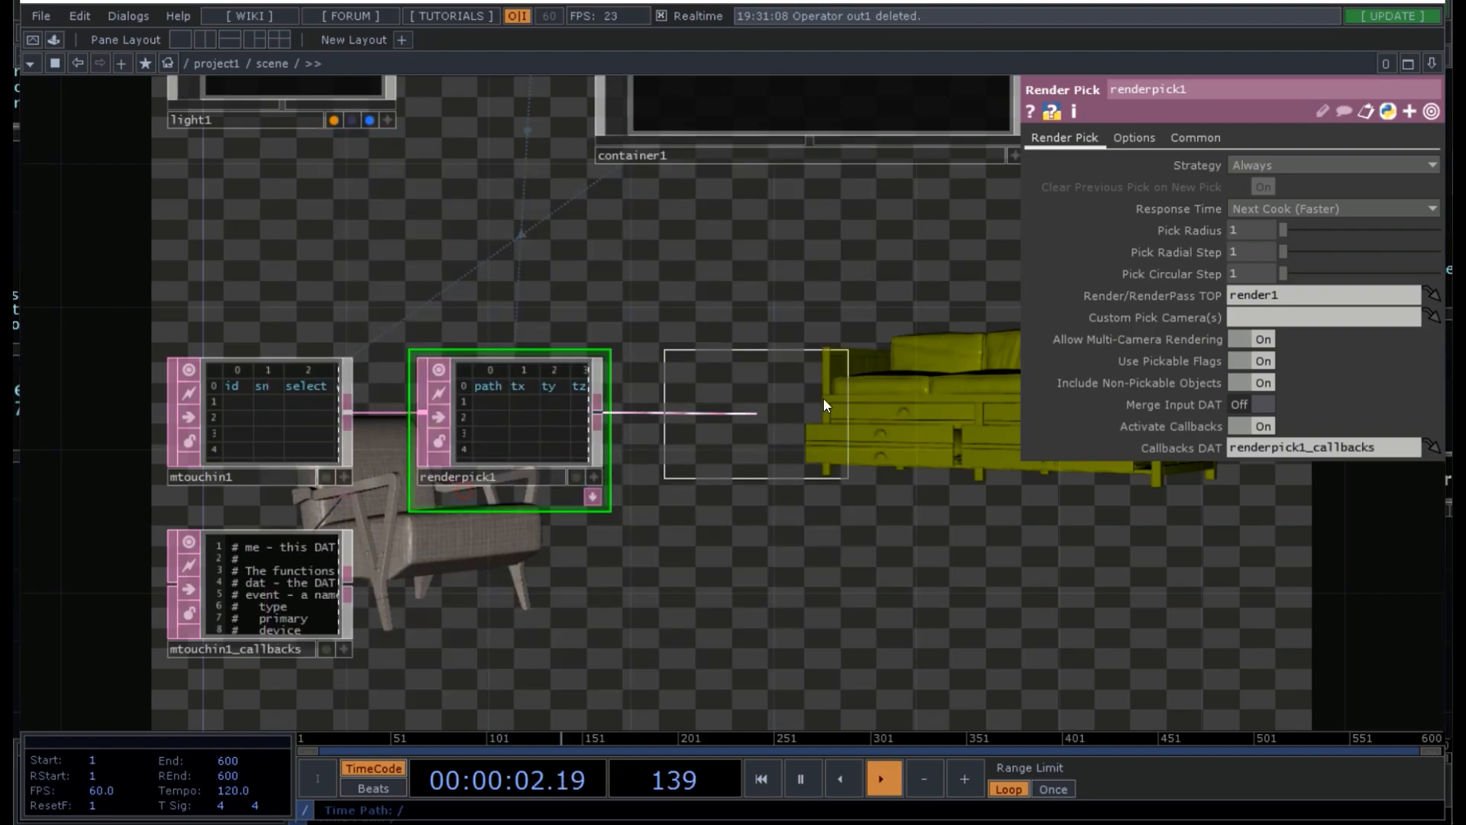
pyautogui.click(800, 403)
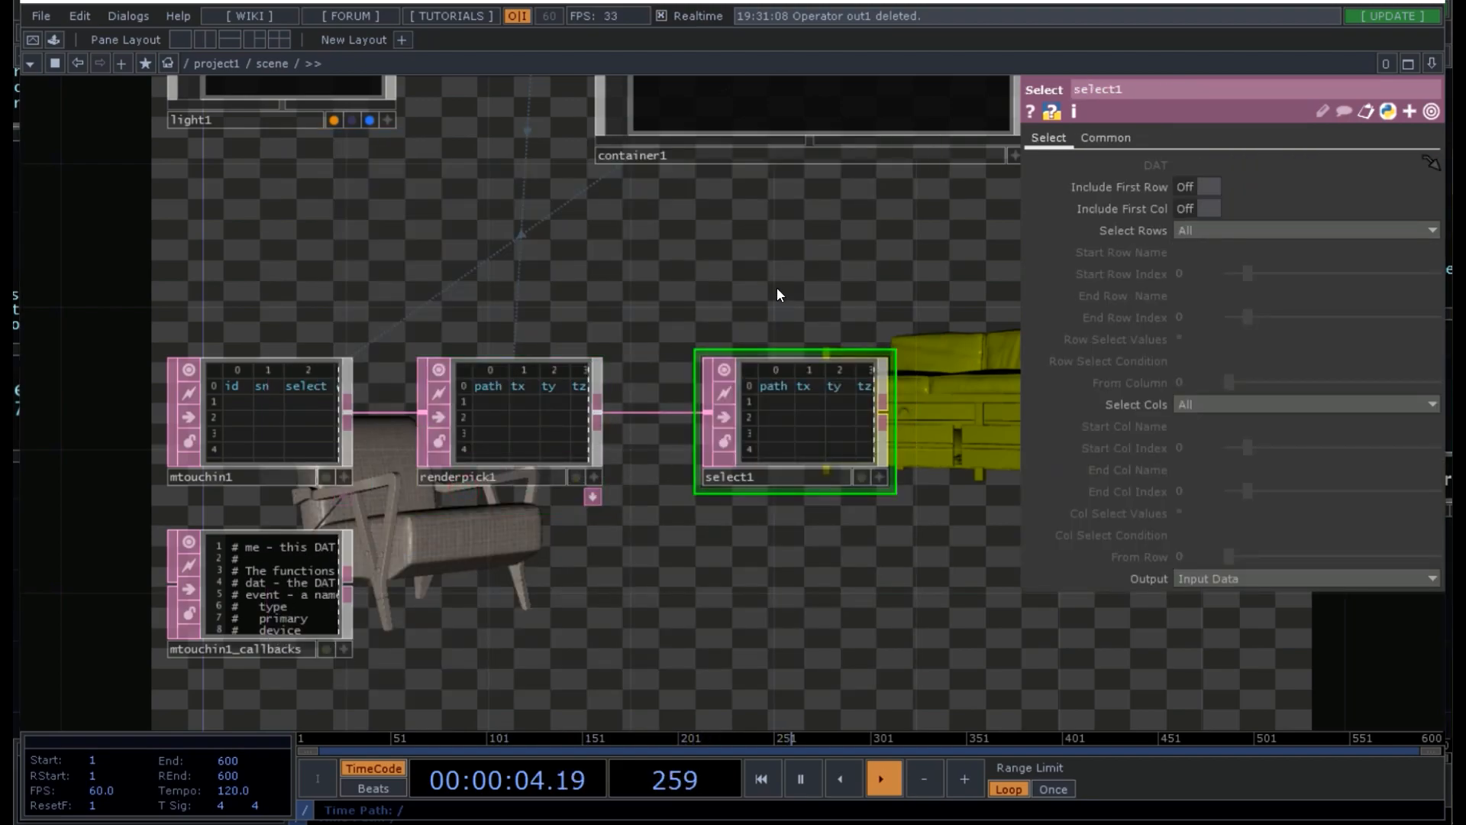
# - Turn on Include Mouse for mtouchin1
pyautogui.scroll(-2, 776, 287)
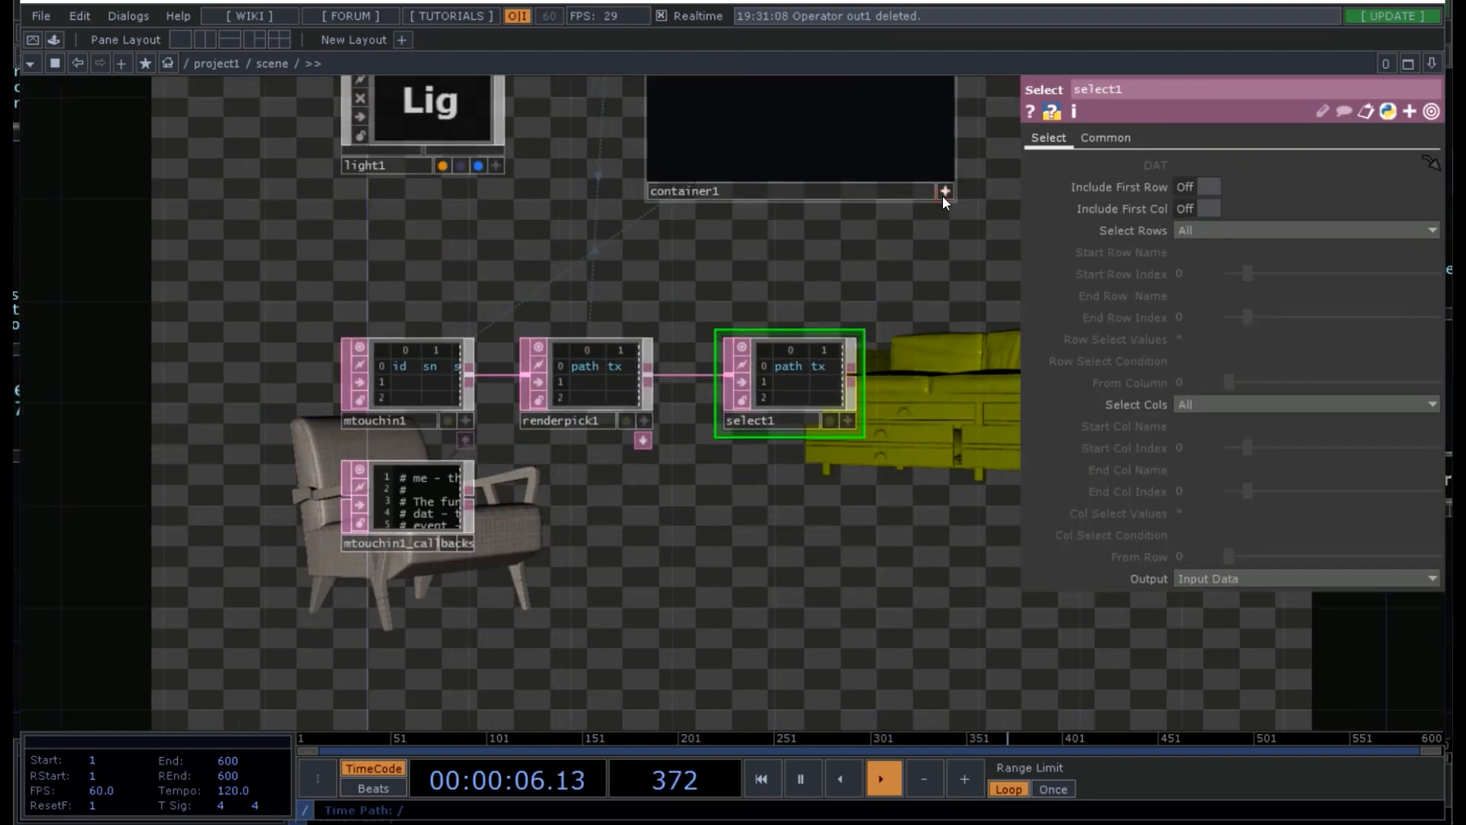
pyautogui.moveTo(813, 253); pyautogui.dragTo(809, 365)
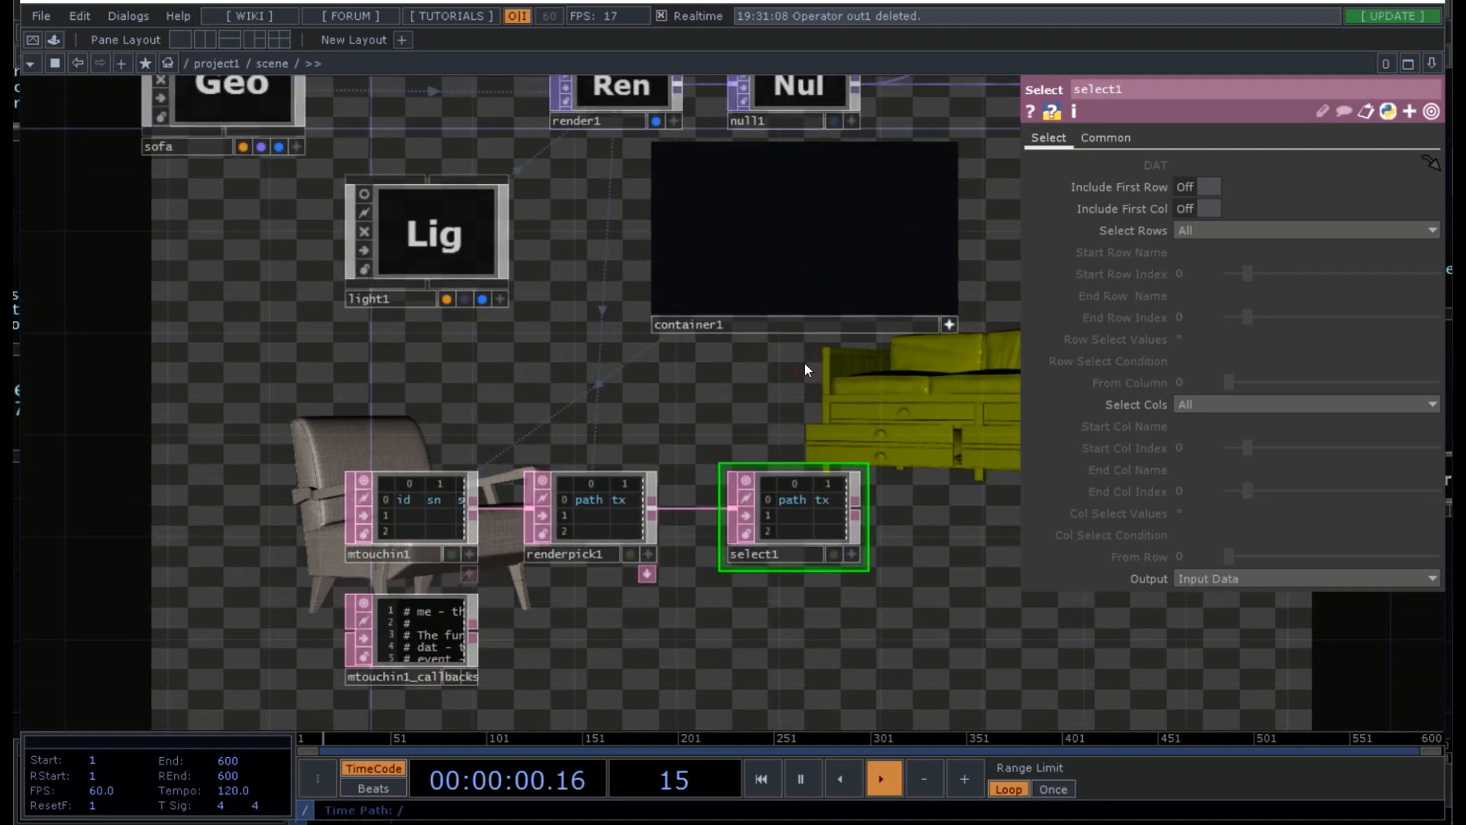
pyautogui.click(594, 510)
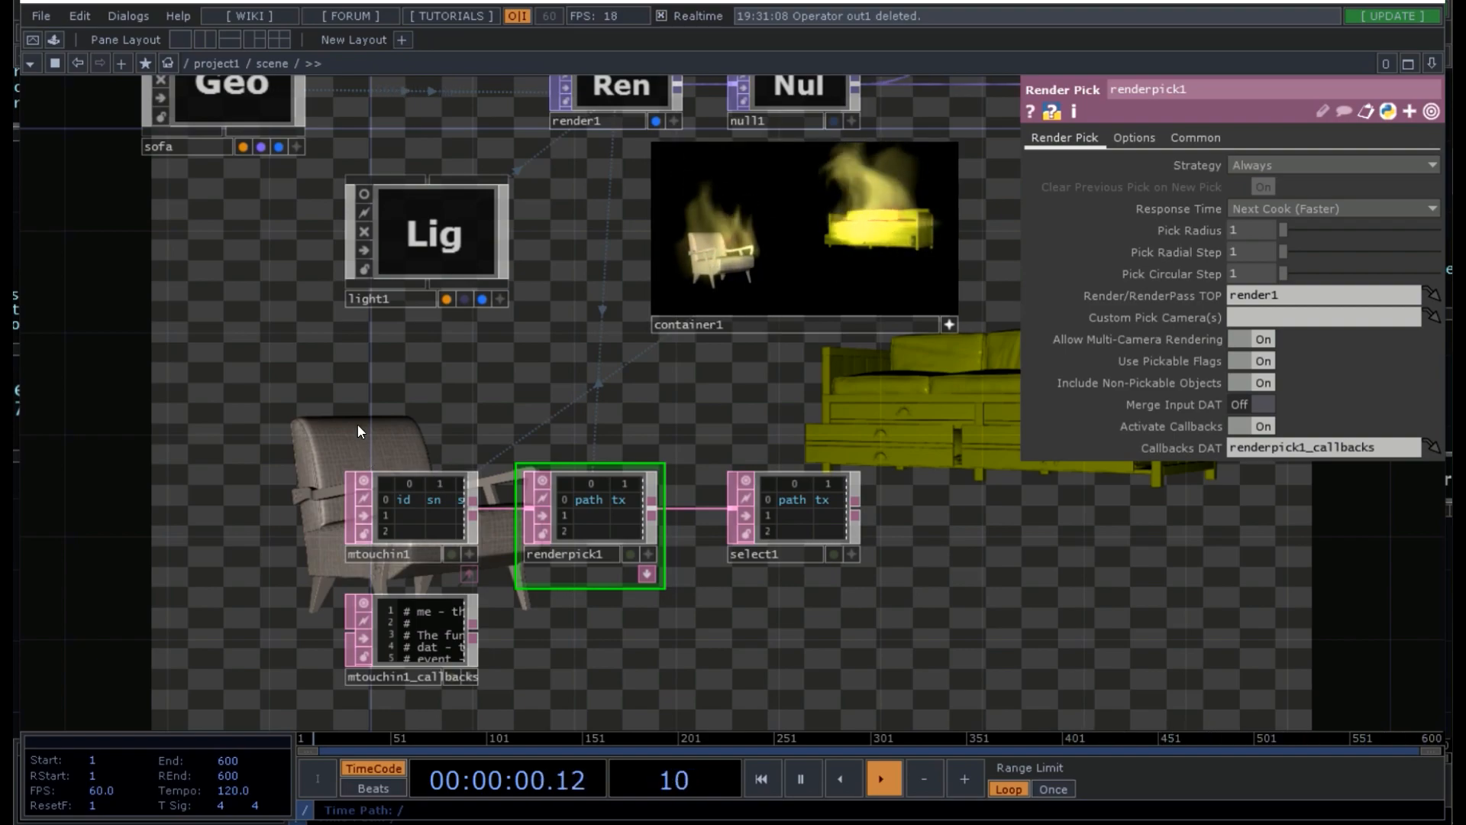
pyautogui.click(419, 521)
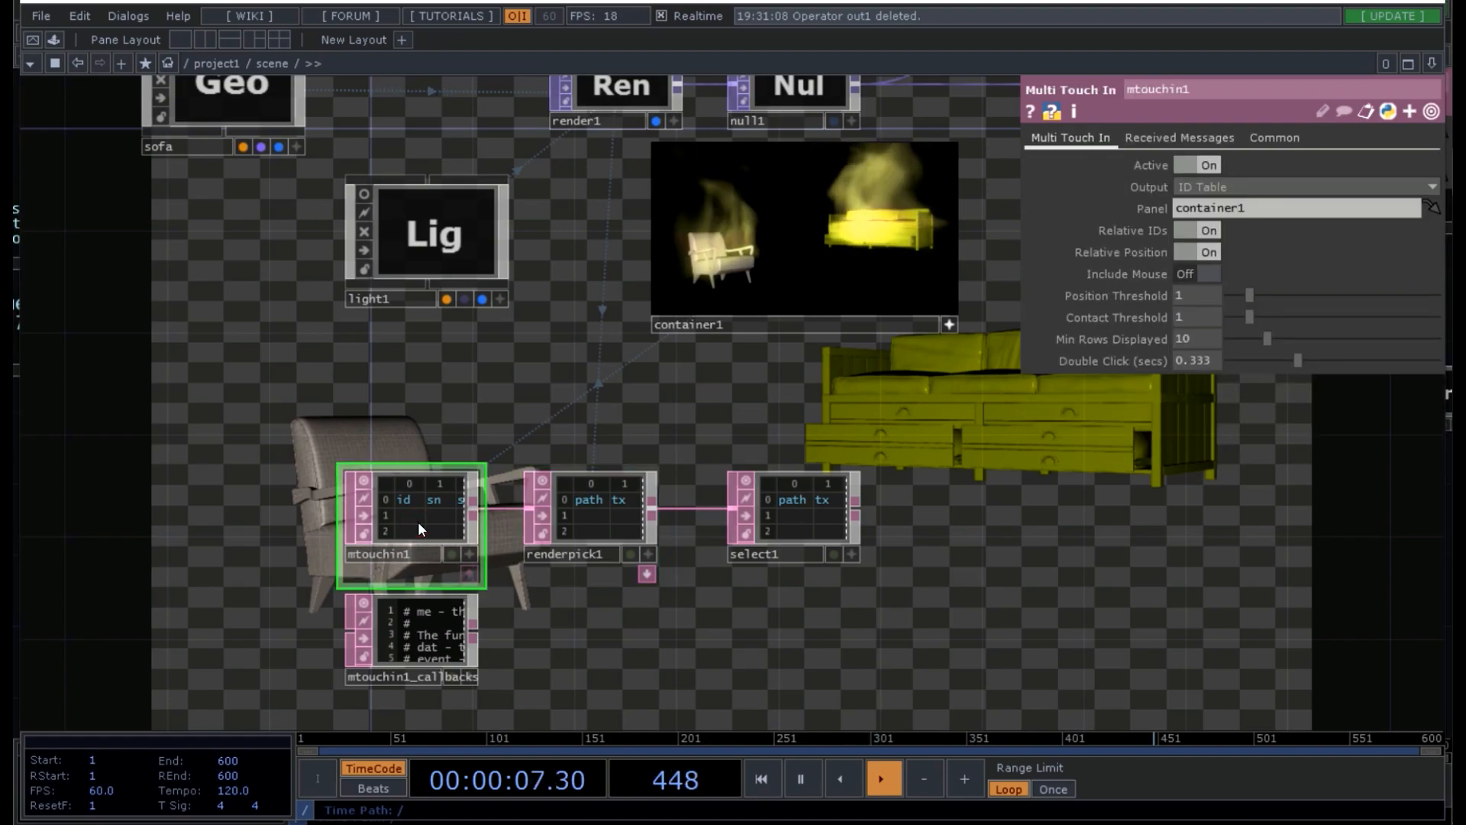
pyautogui.click(1205, 273)
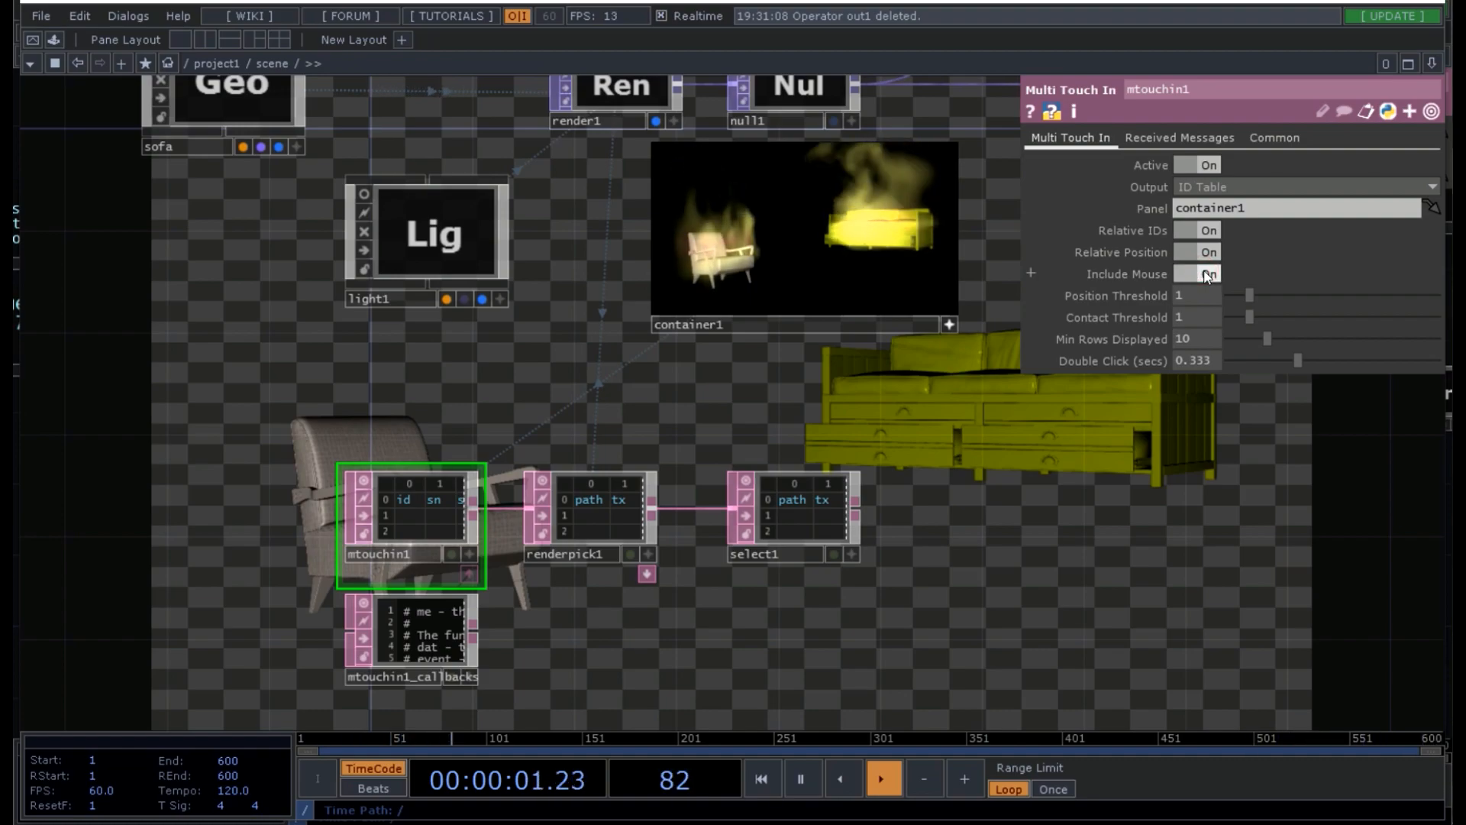
# - Enlarge the mtouchin1 and renderpick1 nodes to show their tables, and test picking the chair and sofa in container1
pyautogui.click(883, 296)
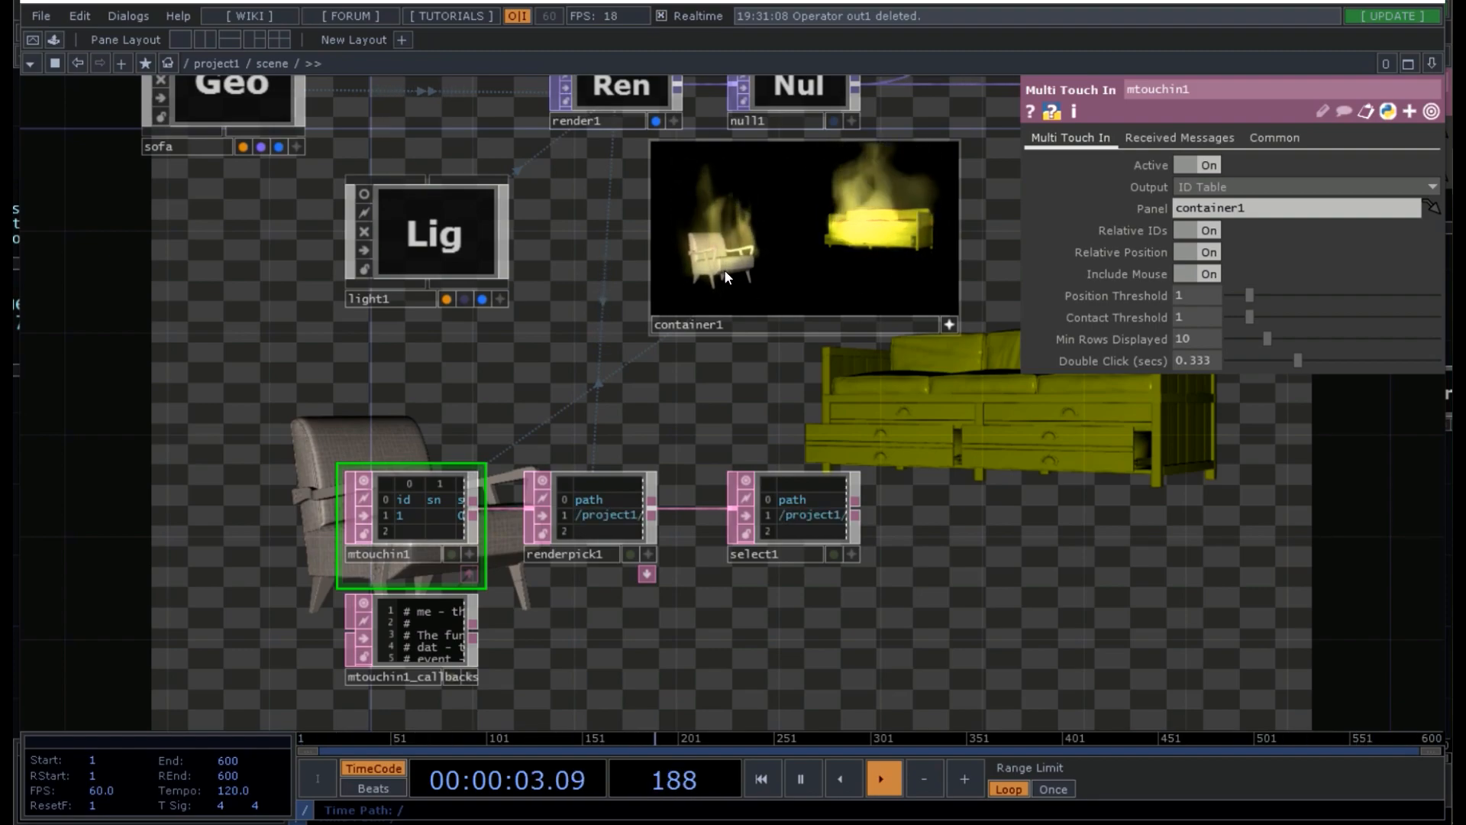
pyautogui.moveTo(321, 463); pyautogui.dragTo(47, 376)
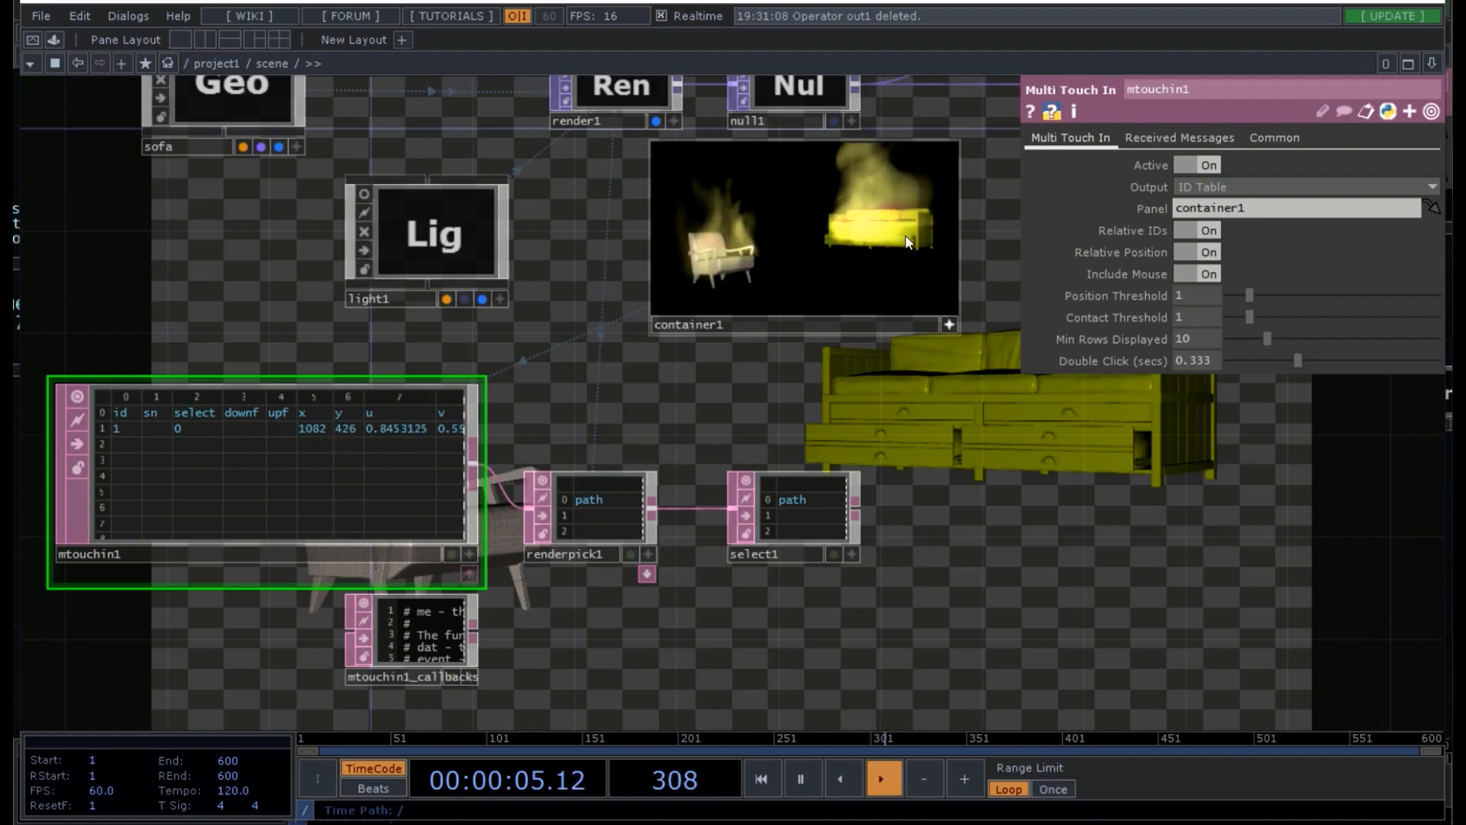
pyautogui.moveTo(497, 346); pyautogui.dragTo(342, 279)
pyautogui.moveTo(648, 441); pyautogui.dragTo(852, 442)
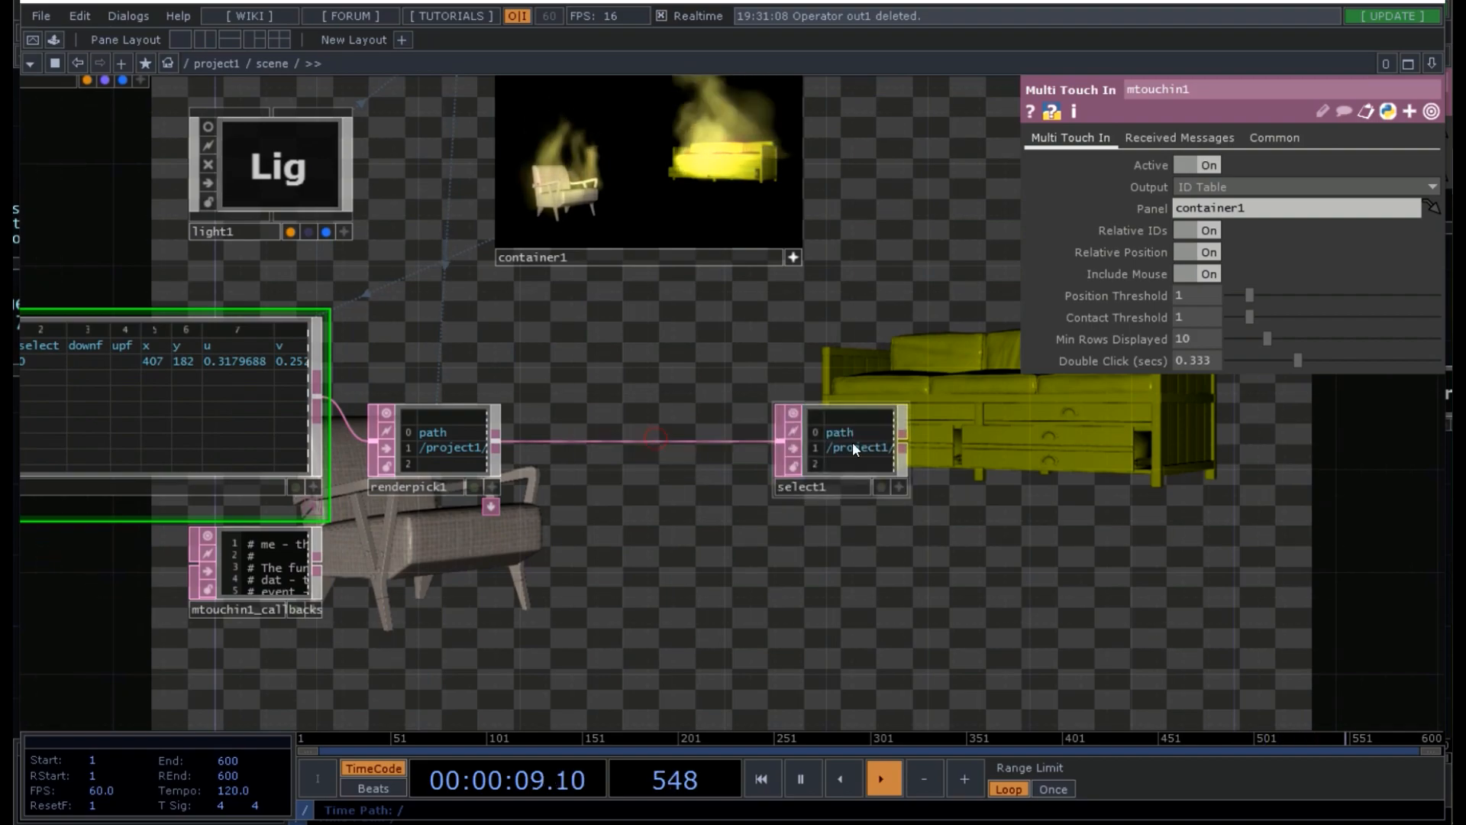
pyautogui.moveTo(504, 401); pyautogui.dragTo(745, 314)
pyautogui.click(582, 195)
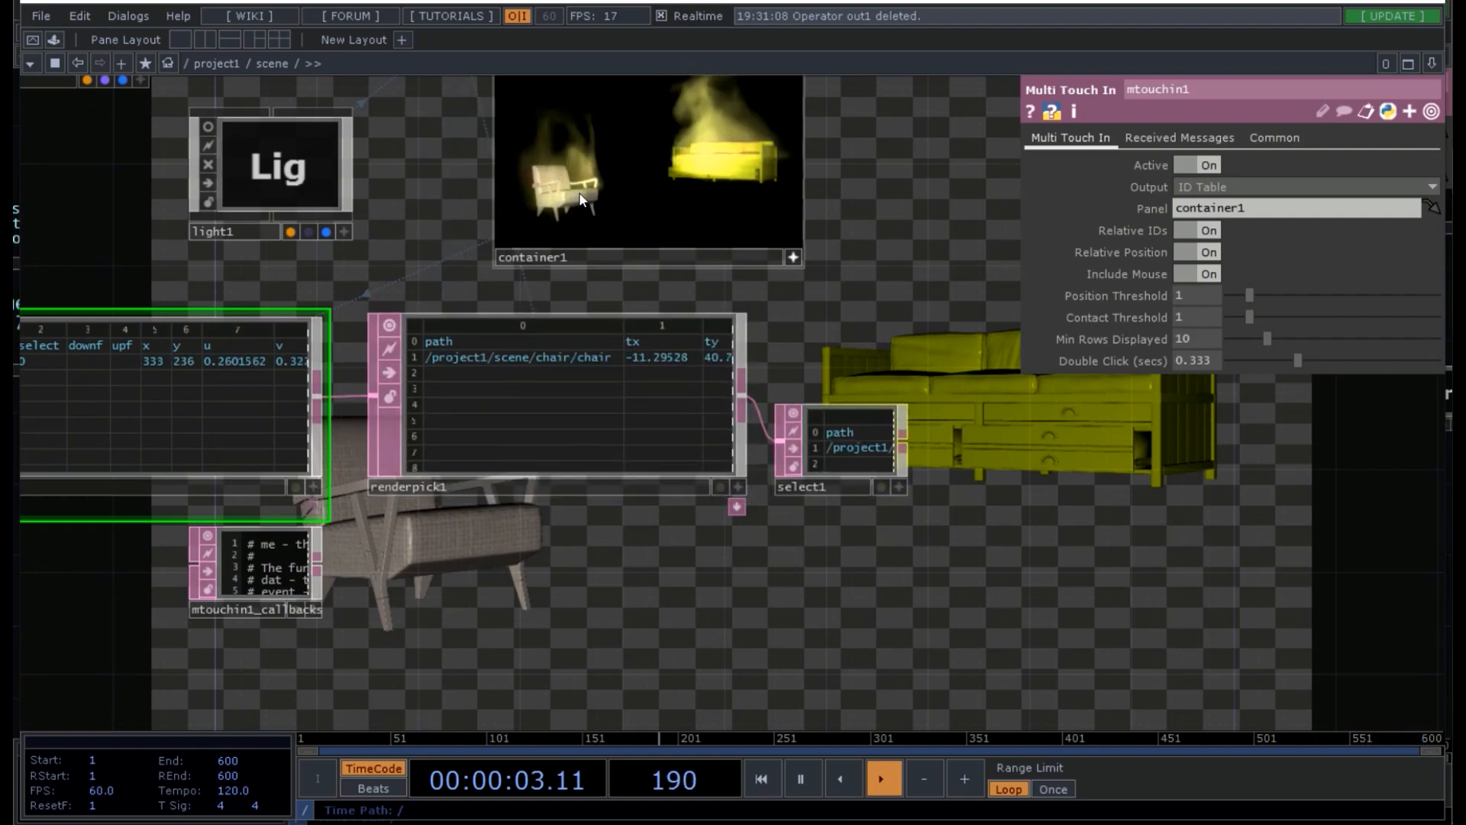
pyautogui.click(721, 159)
# - Move select1 out of the way, hide the parameters, and widen renderpick1 to show all its table columns
pyautogui.moveTo(1083, 523); pyautogui.dragTo(1146, 529)
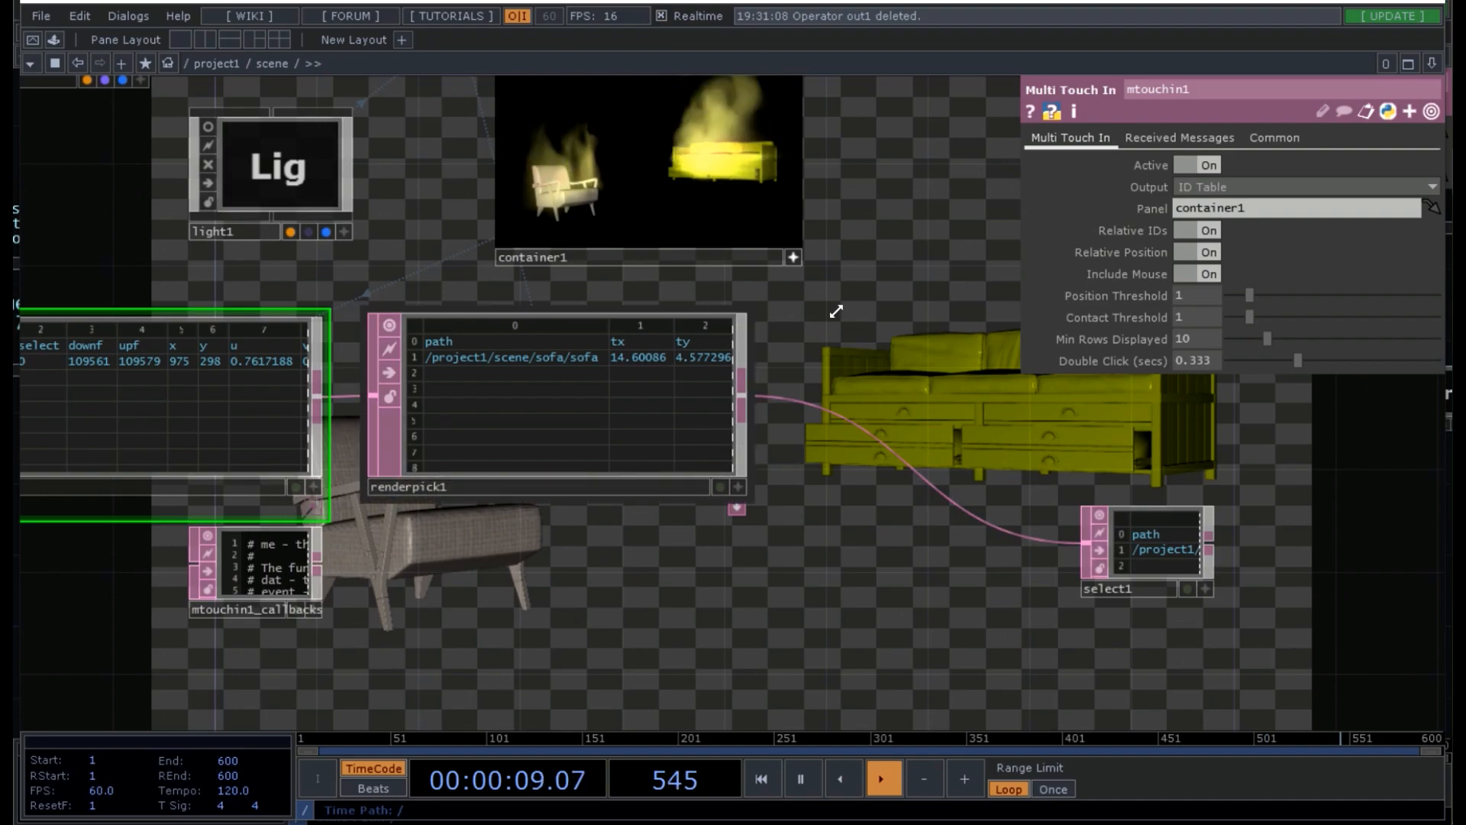
pyautogui.press('p')
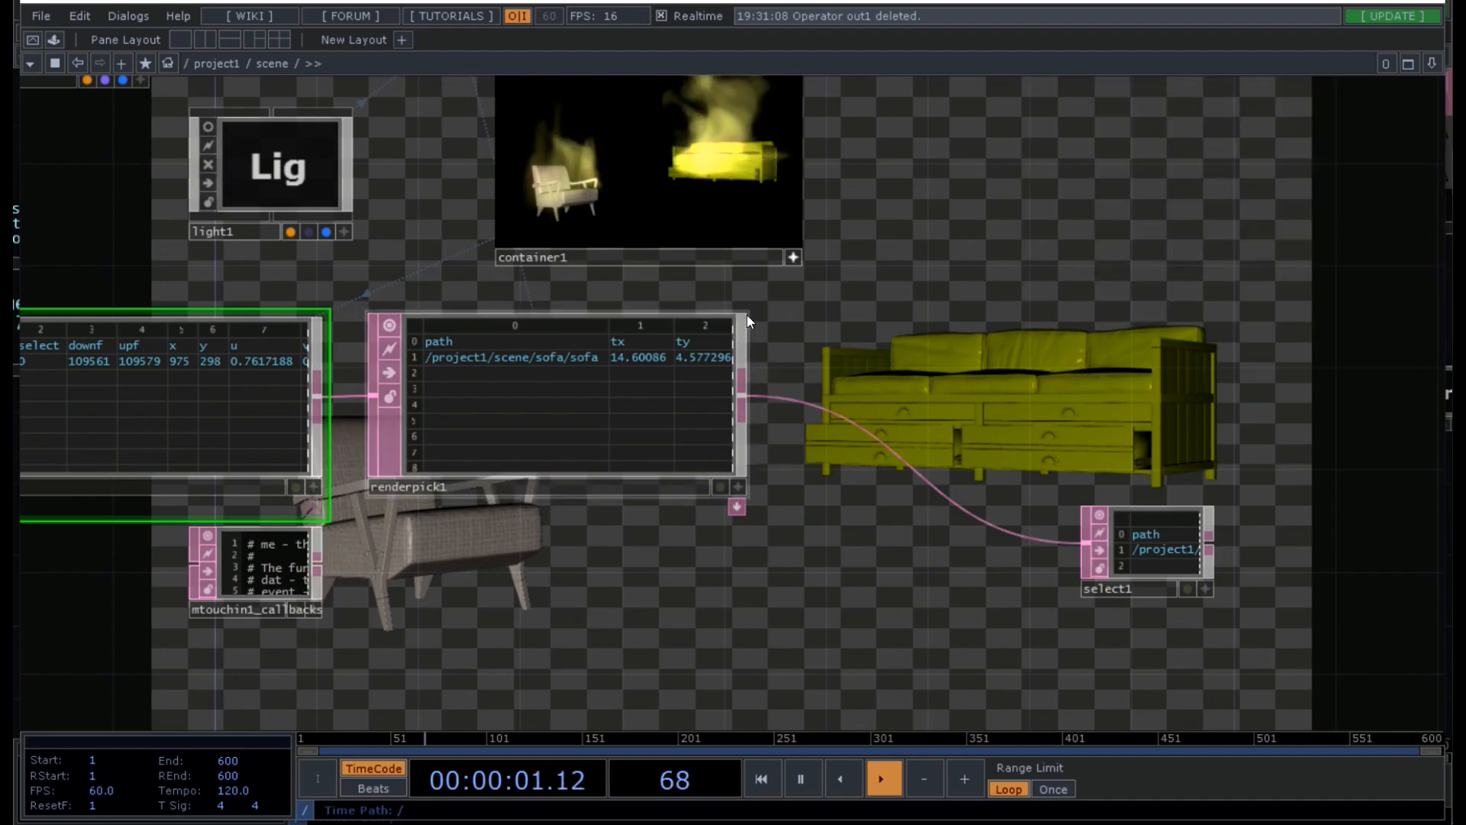
pyautogui.moveTo(746, 313); pyautogui.dragTo(1263, 278)
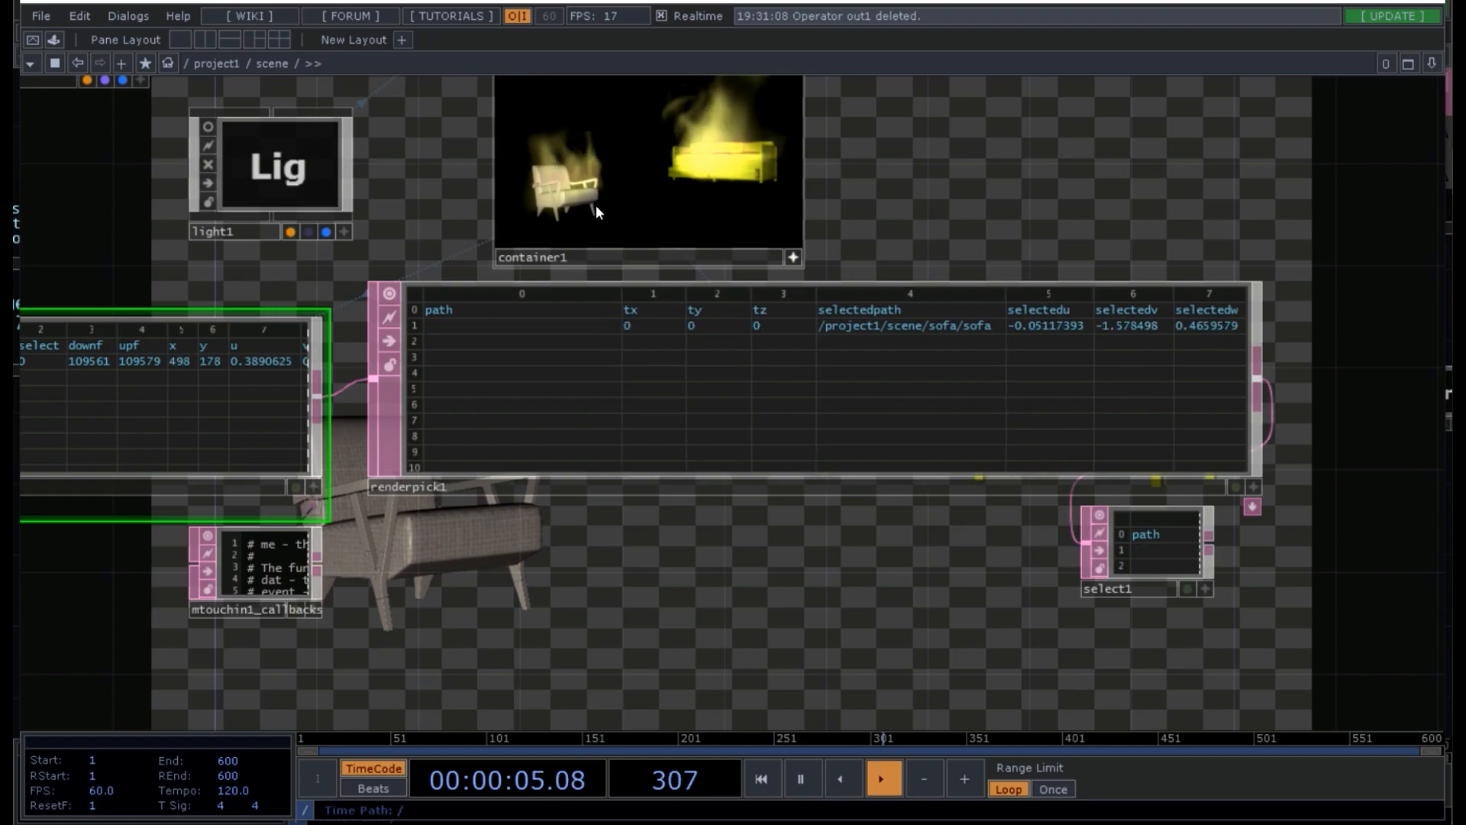
# - Pick the chair and sofa alternately in container1 to check the selectedpath column of renderpick1
pyautogui.click(565, 202)
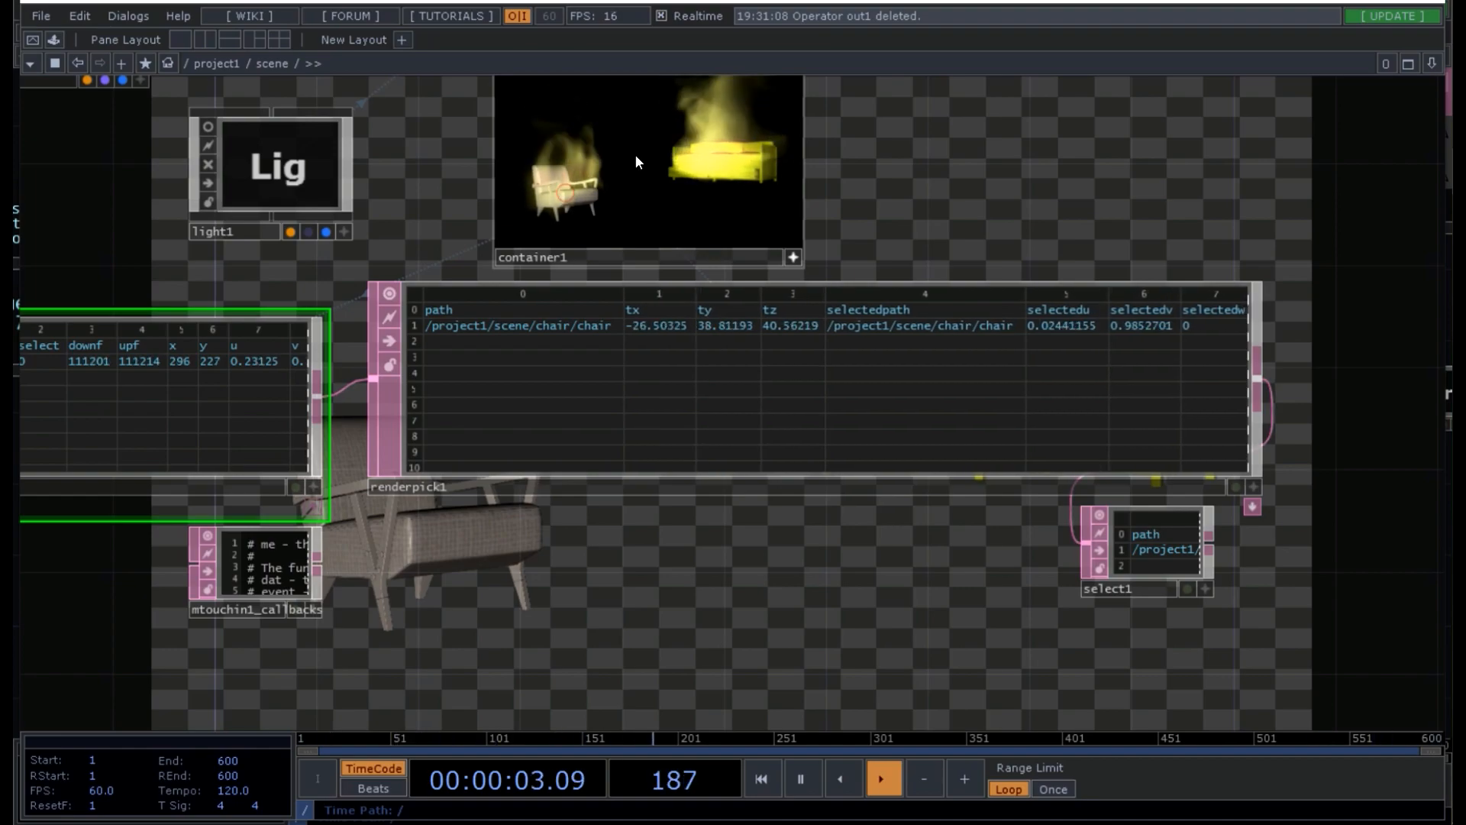
pyautogui.click(742, 159)
pyautogui.click(565, 186)
pyautogui.click(728, 158)
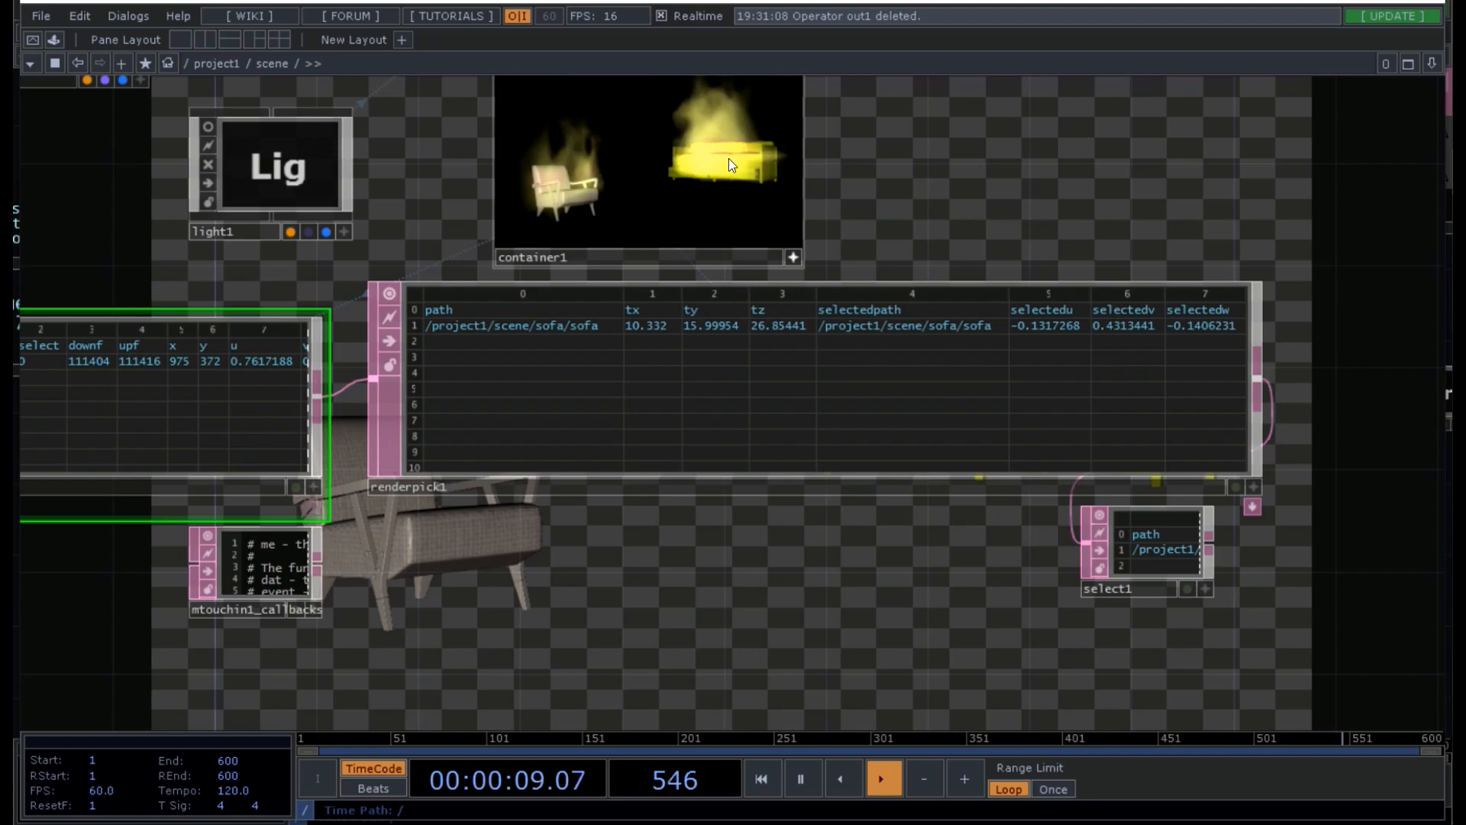
# - Place select1 beside renderpick1's output end, show its parameters, and enlarge the node to display its table
pyautogui.moveTo(1289, 199); pyautogui.dragTo(1098, 184)
pyautogui.moveTo(964, 556); pyautogui.dragTo(1193, 429)
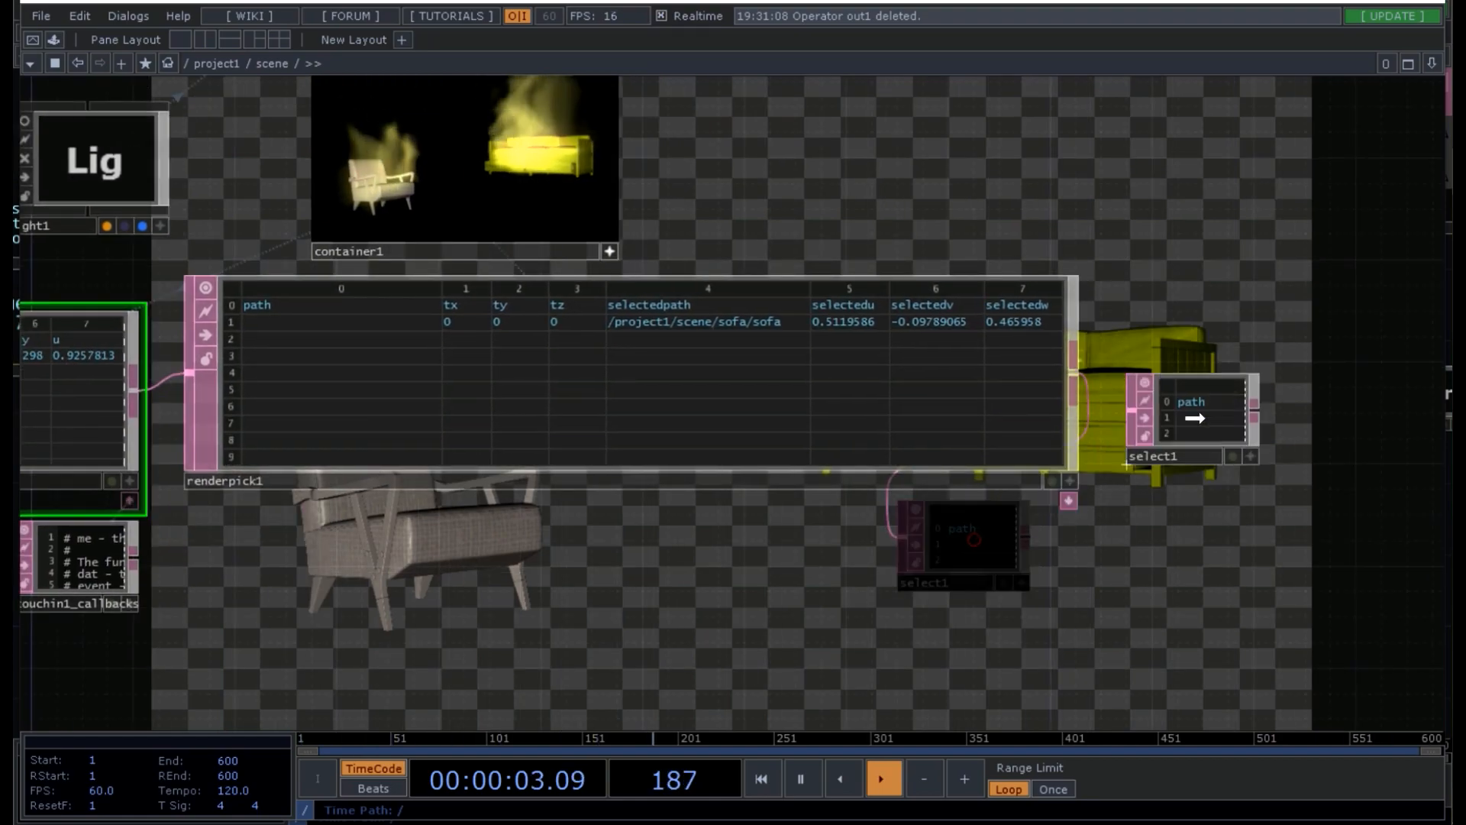
pyautogui.press('p')
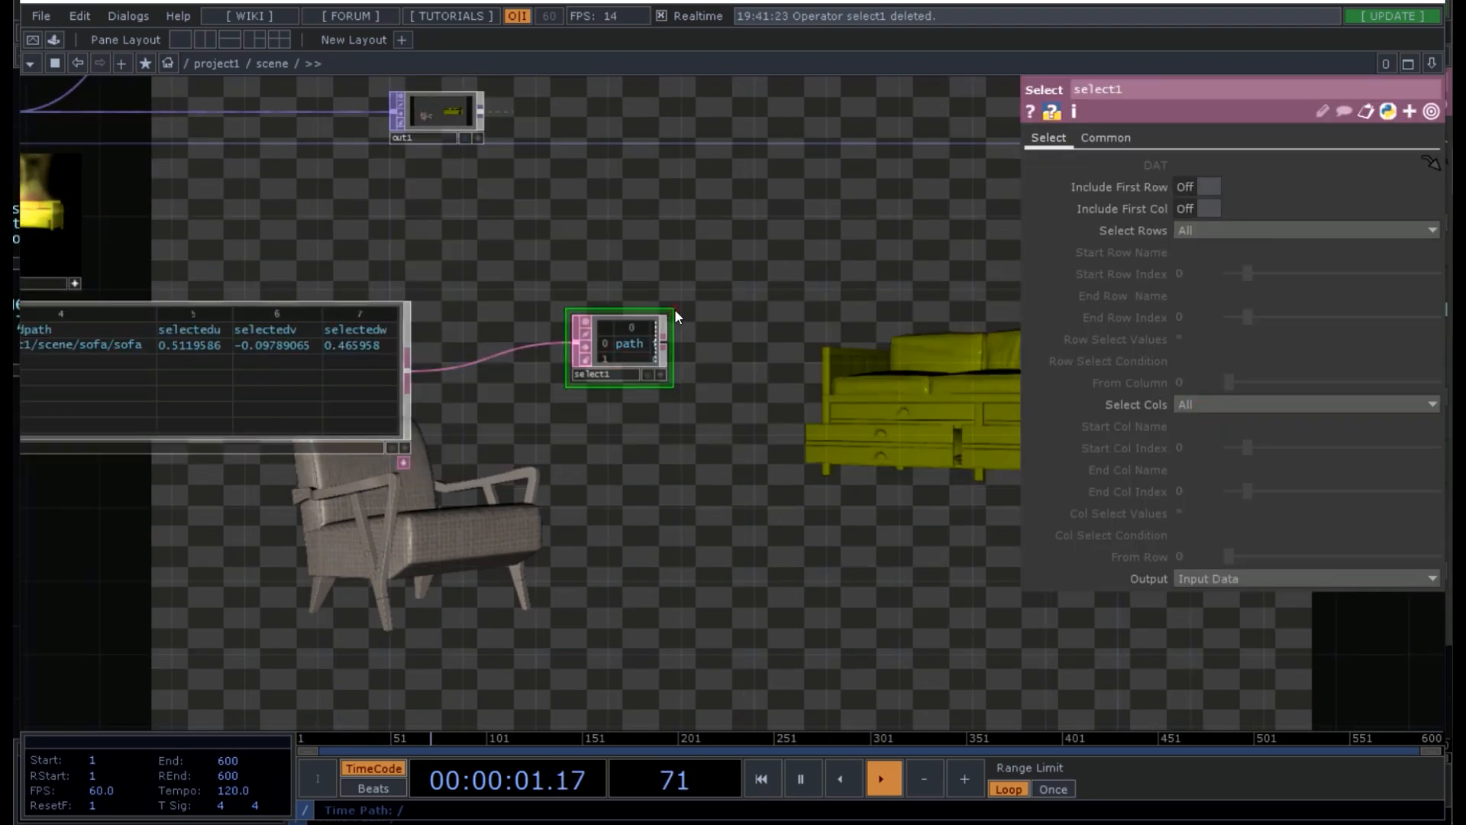
pyautogui.moveTo(675, 314); pyautogui.dragTo(1029, 237)
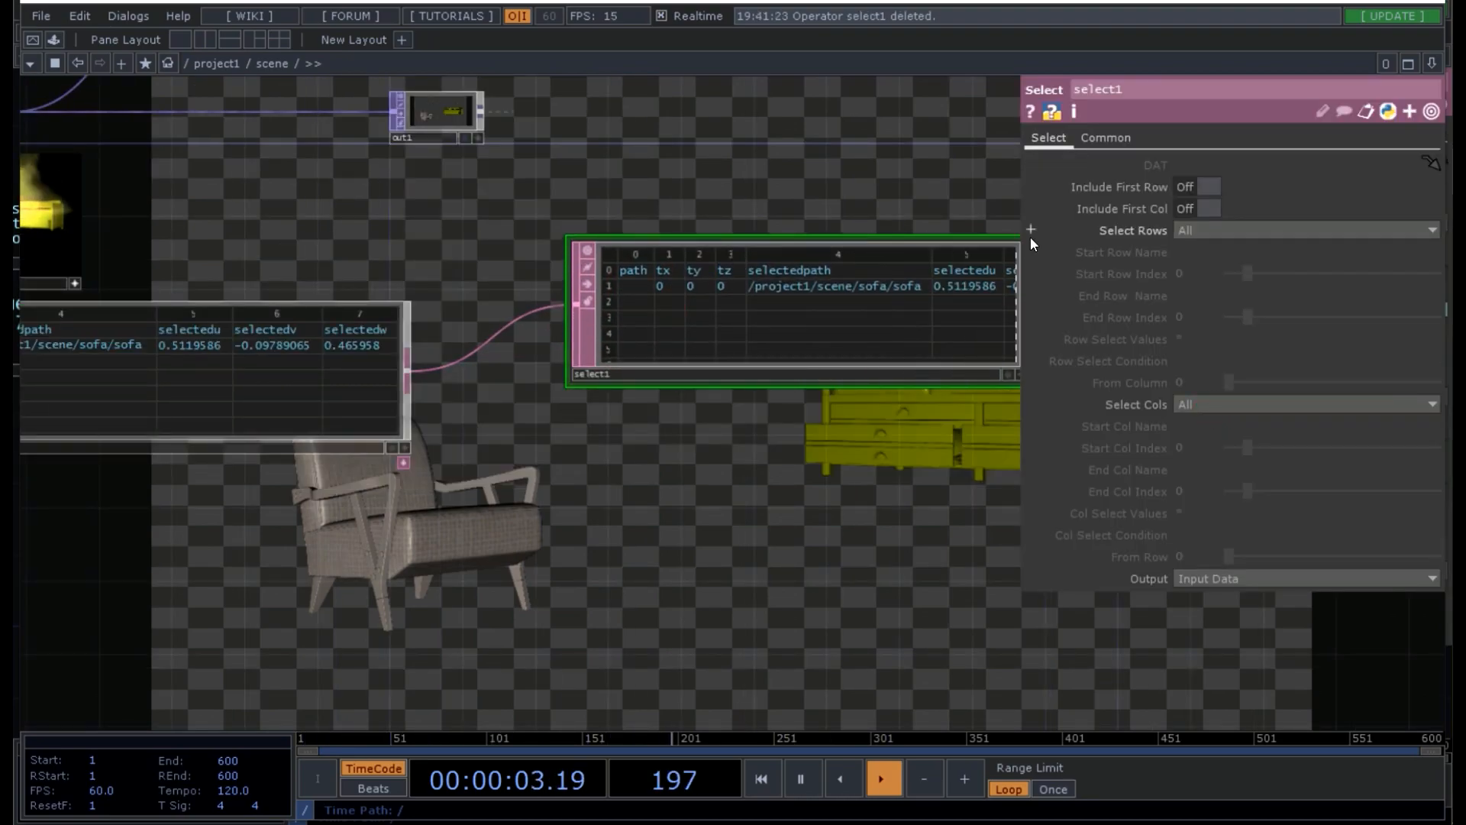
# - Set select1 to select rows by index starting at row 1 and columns by index with start and end both 4
pyautogui.click(1204, 231)
pyautogui.click(1199, 284)
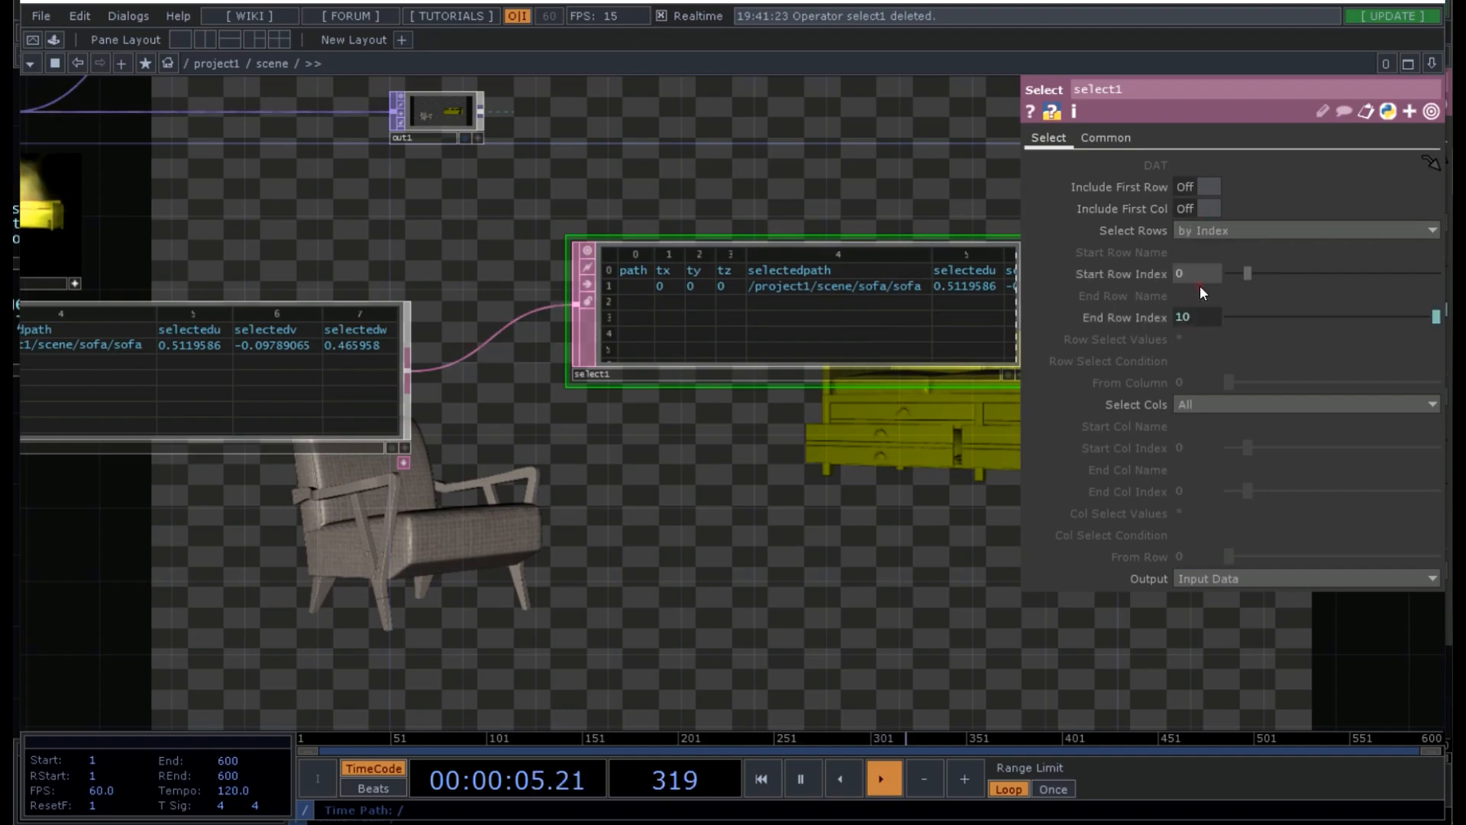
pyautogui.click(1207, 406)
pyautogui.click(1203, 456)
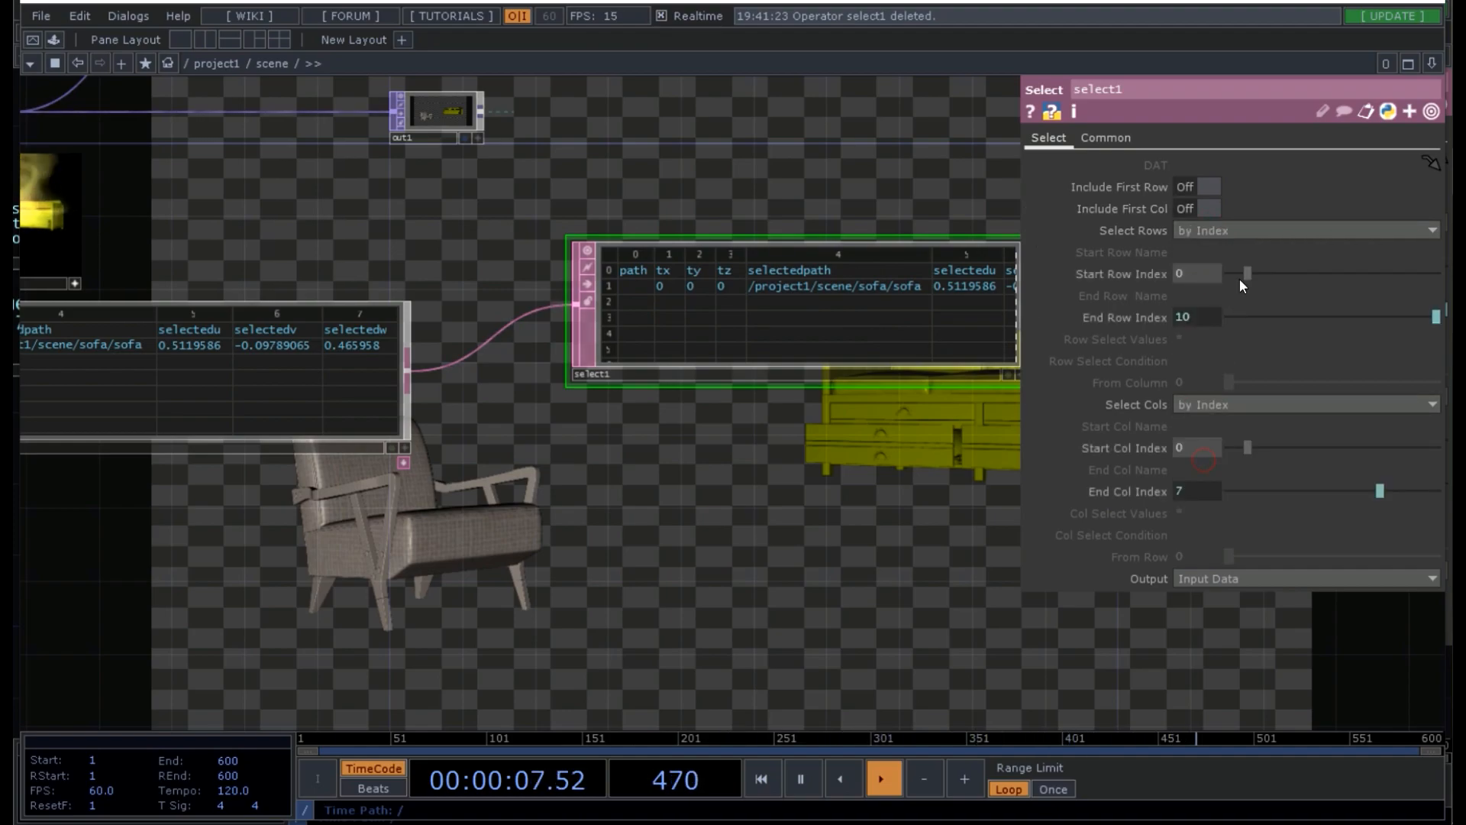
pyautogui.moveTo(1251, 276); pyautogui.dragTo(1258, 275)
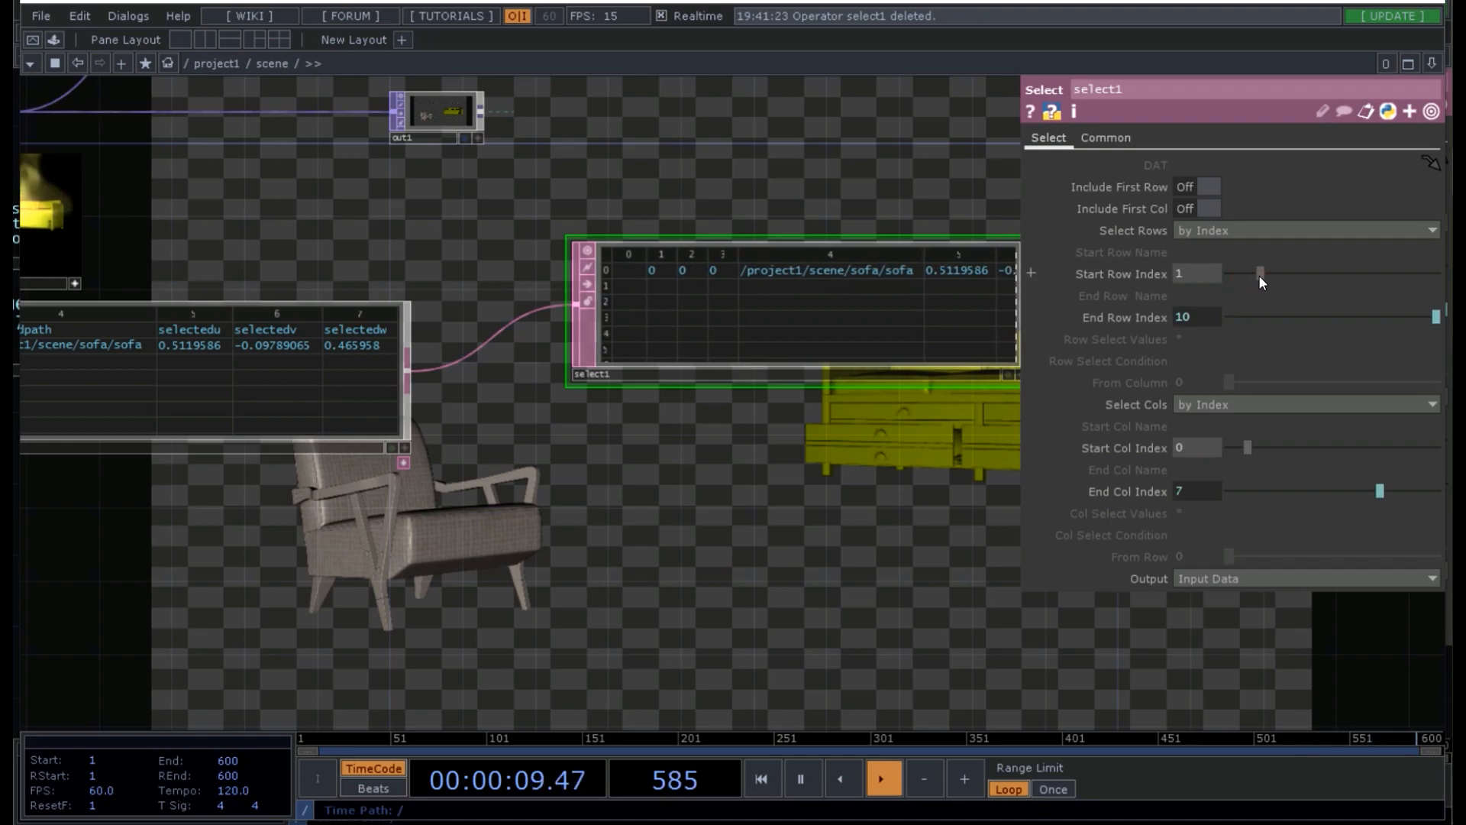
pyautogui.moveTo(1246, 449); pyautogui.dragTo(1321, 452)
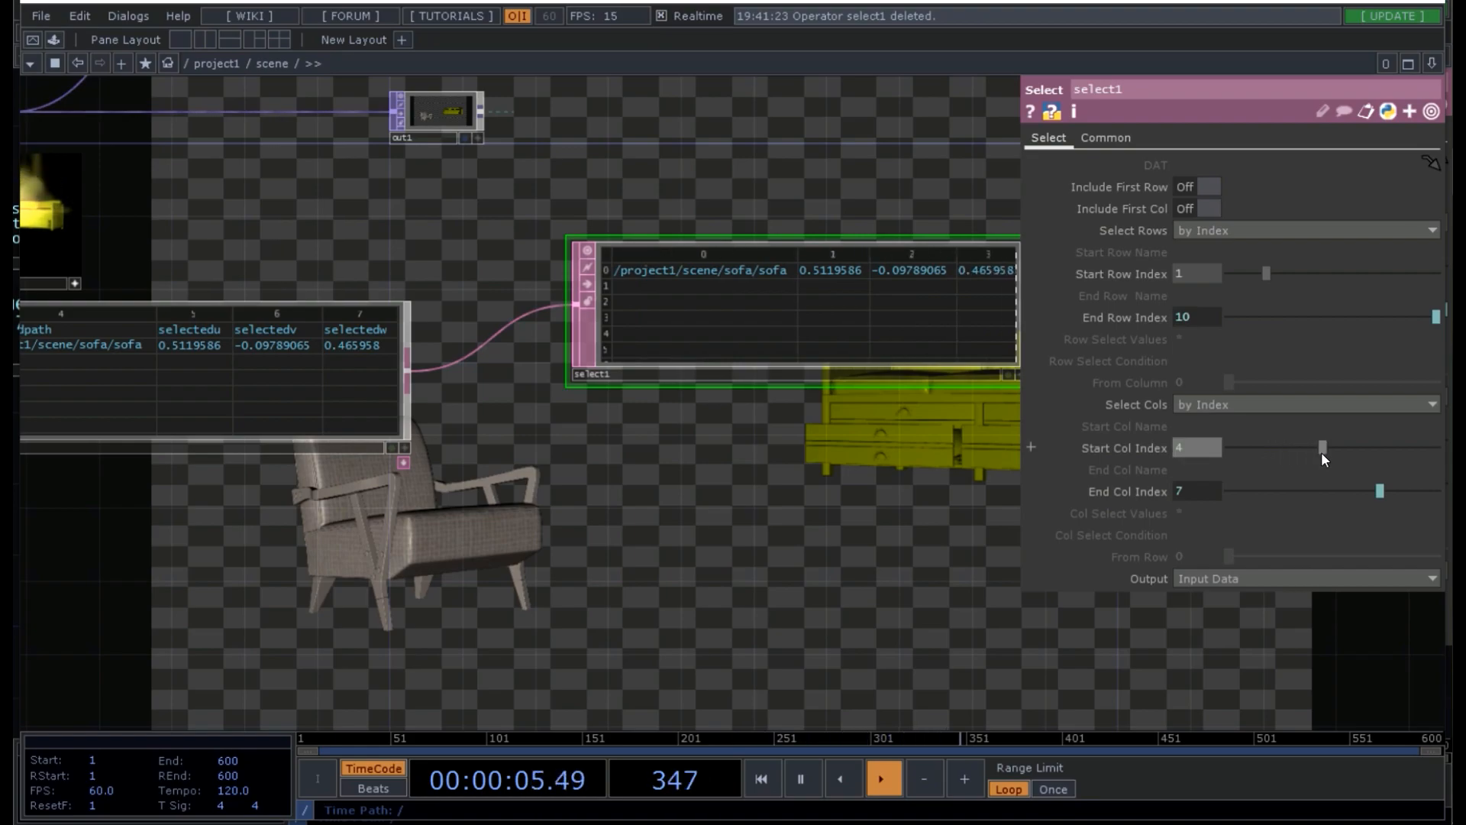
pyautogui.moveTo(1381, 491); pyautogui.dragTo(1330, 485)
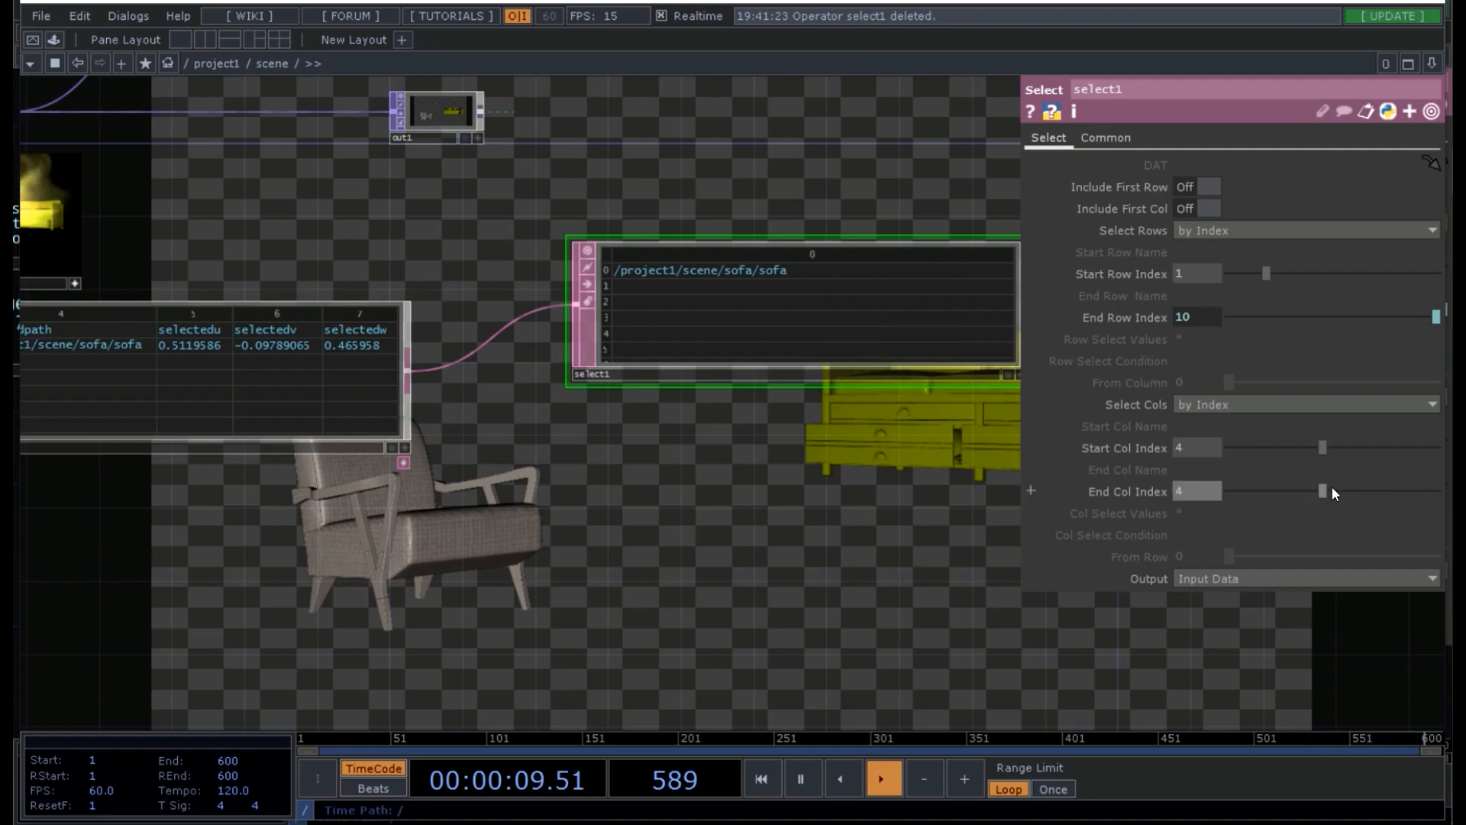
# - Move select1 closer to renderpick1 and add a DAT Execute DAT beyond select1's output end
pyautogui.moveTo(961, 438); pyautogui.dragTo(779, 596)
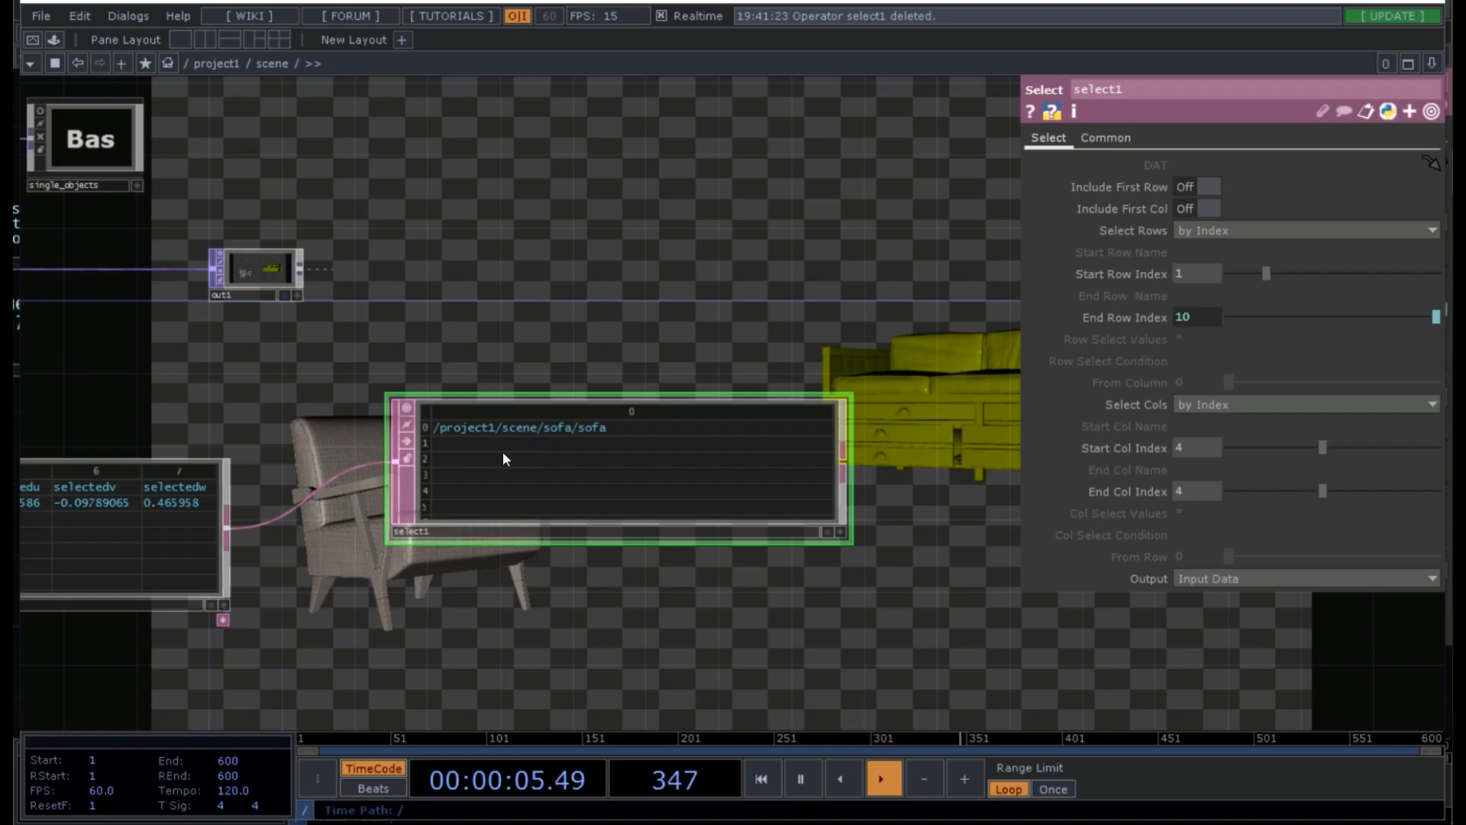
pyautogui.moveTo(502, 451); pyautogui.dragTo(373, 514)
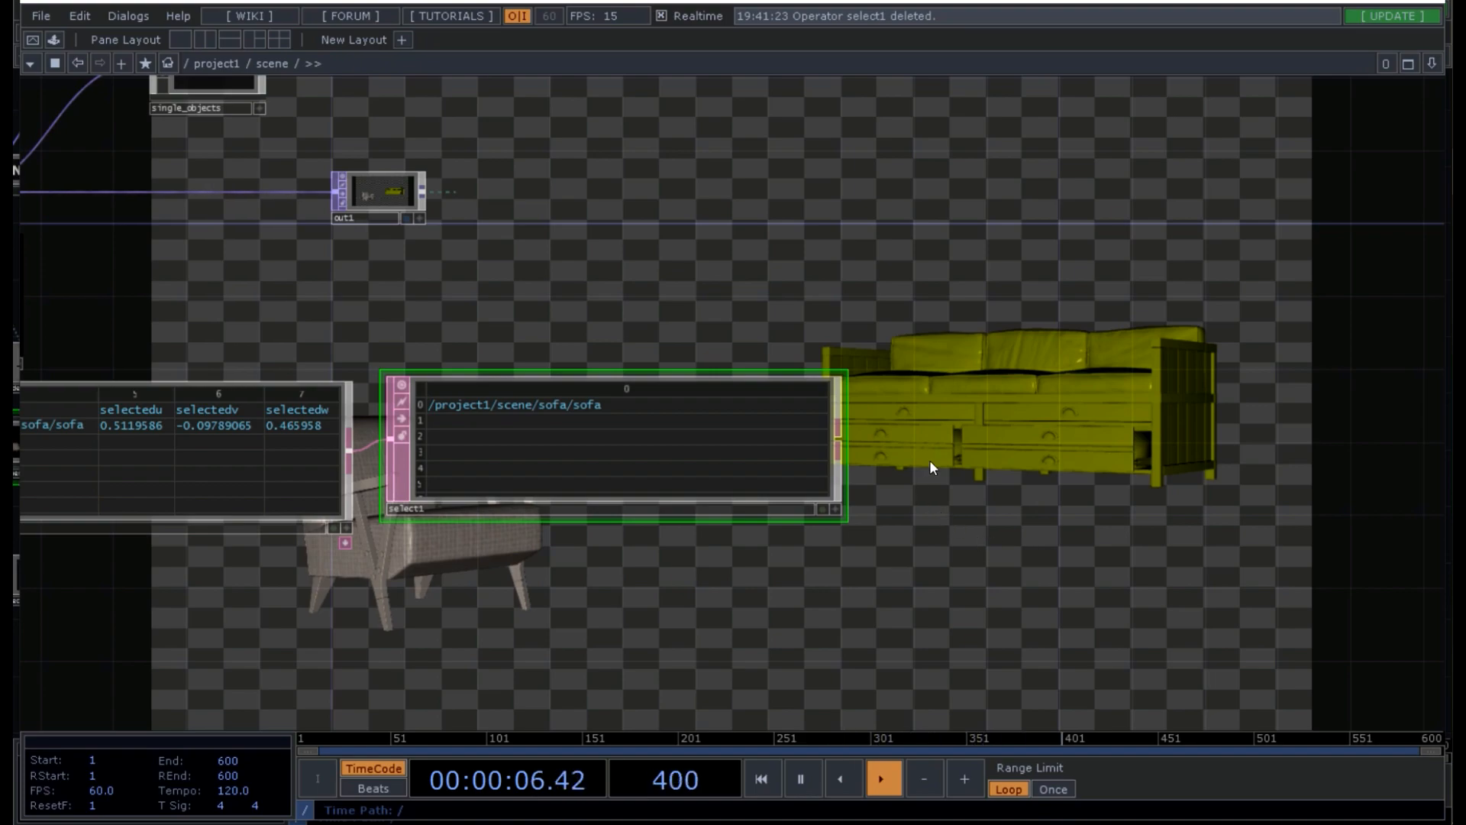
pyautogui.moveTo(1013, 477); pyautogui.dragTo(891, 511)
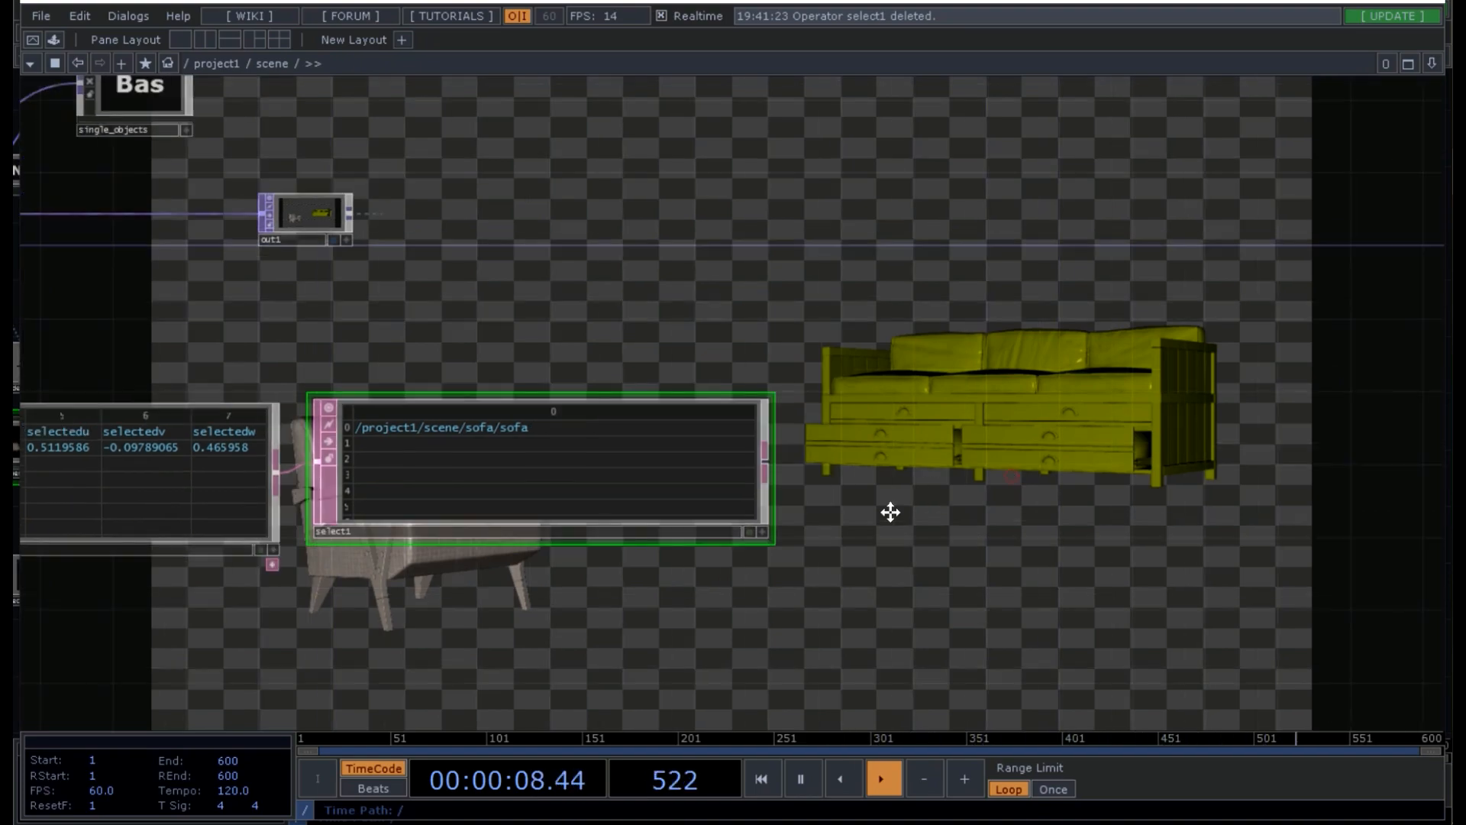
pyautogui.press('Tab')
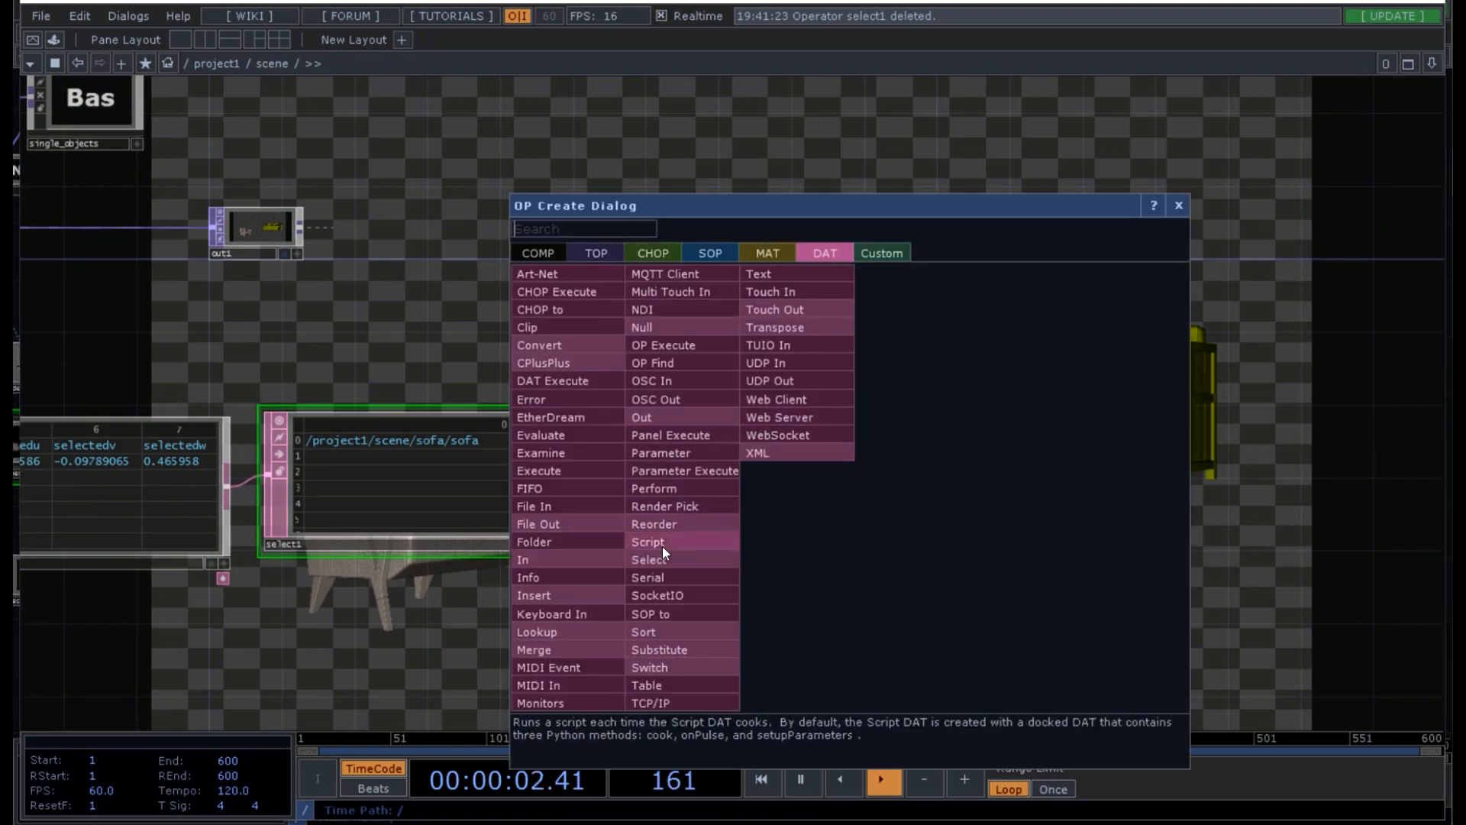
pyautogui.click(570, 381)
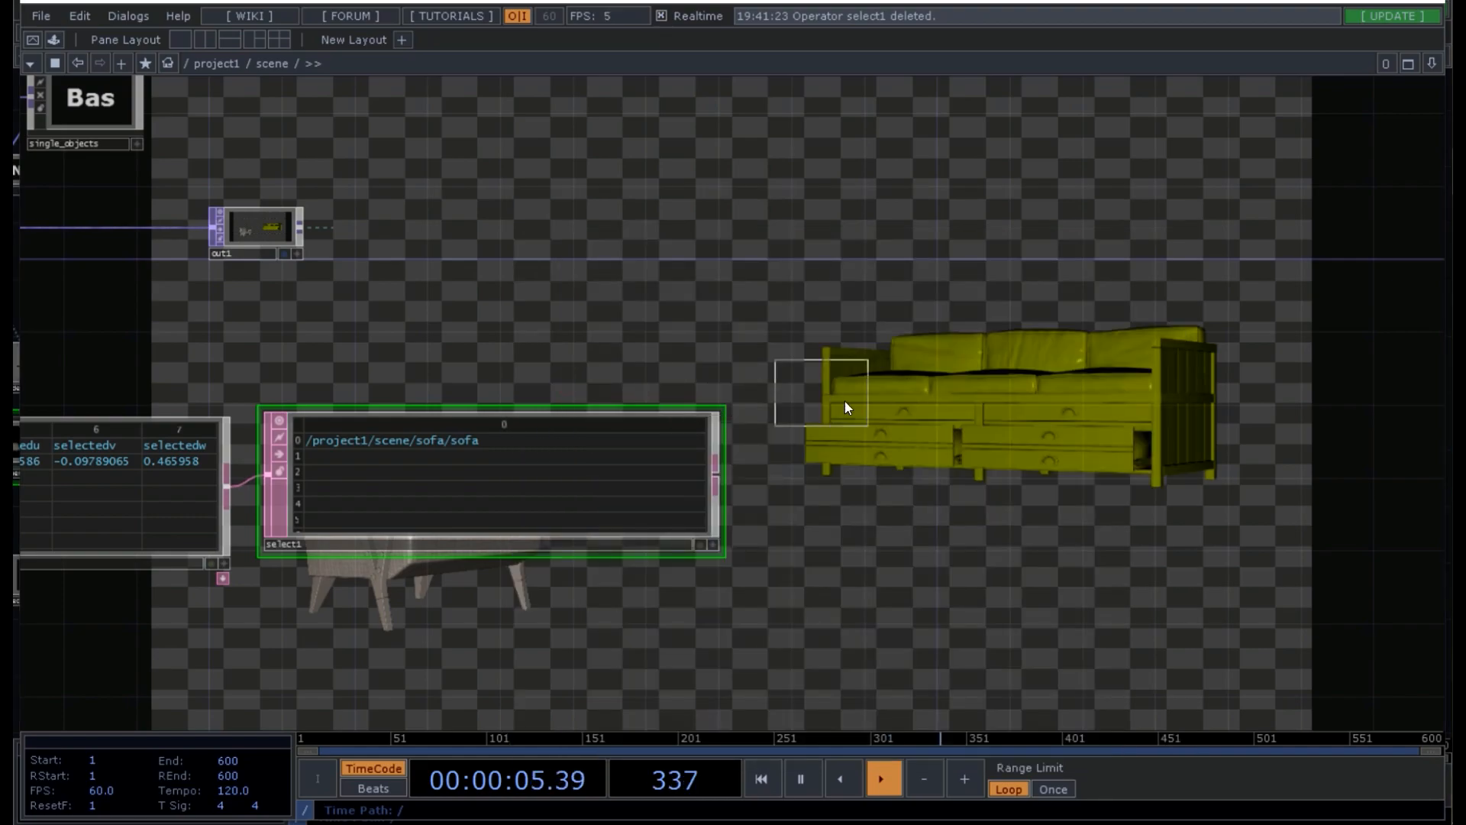
pyautogui.click(852, 478)
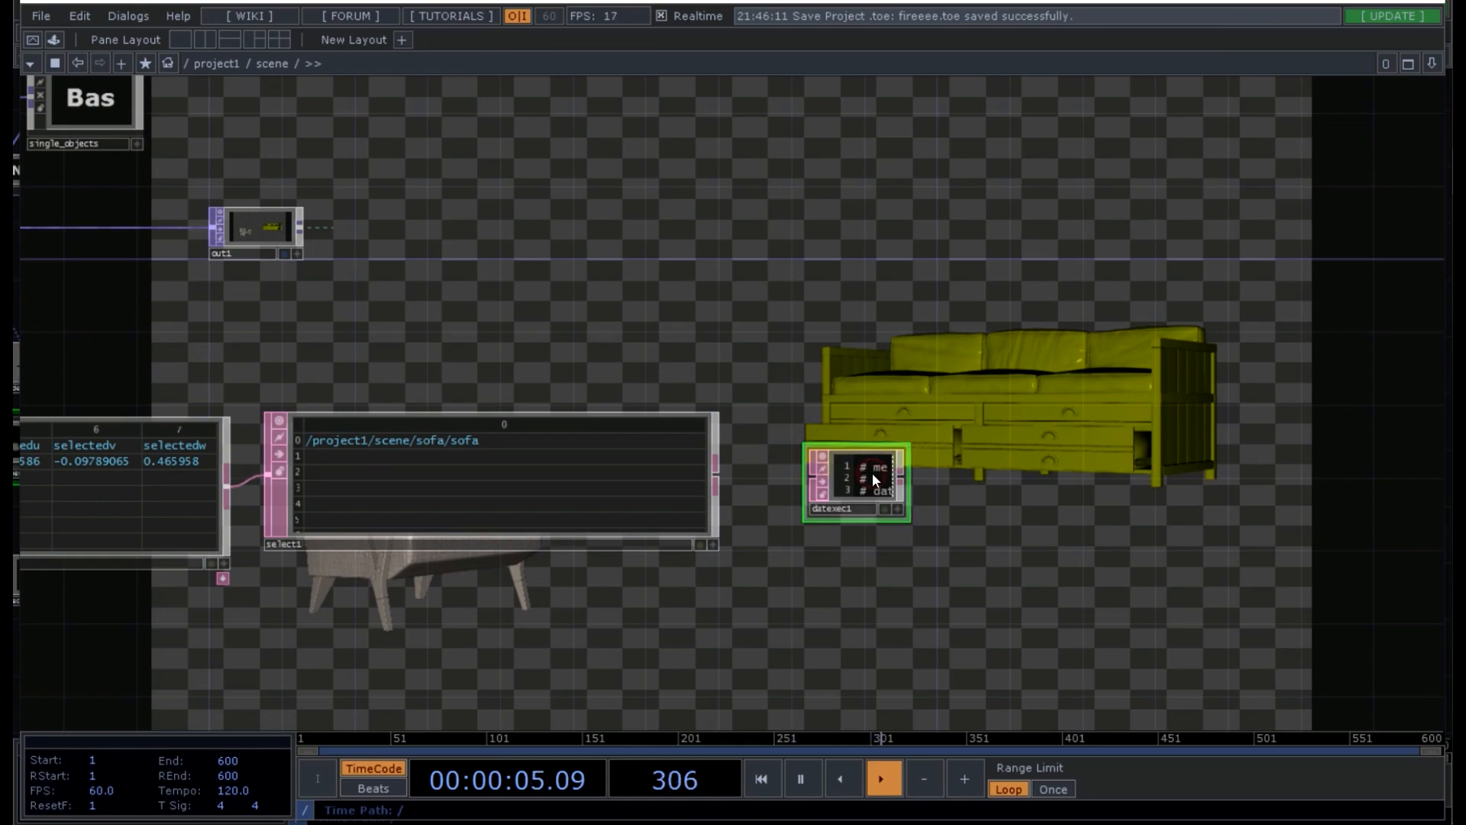
# - Strip datexec1's script down to the onTableChange callback by deleting the header comments and all other callbacks
pyautogui.scroll(3, 872, 473)
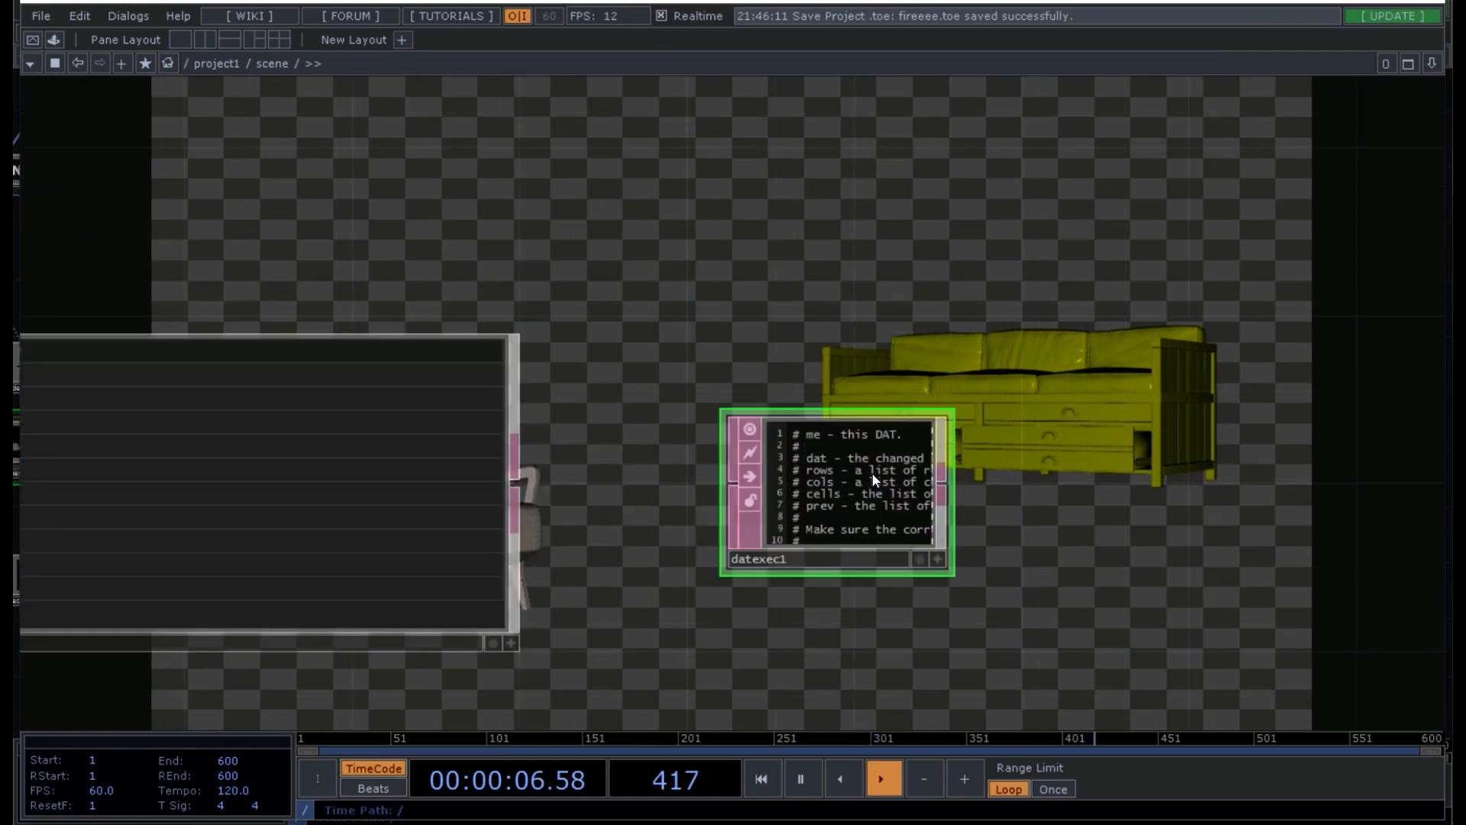
pyautogui.scroll(8, 872, 474)
pyautogui.scroll(-3, 858, 527)
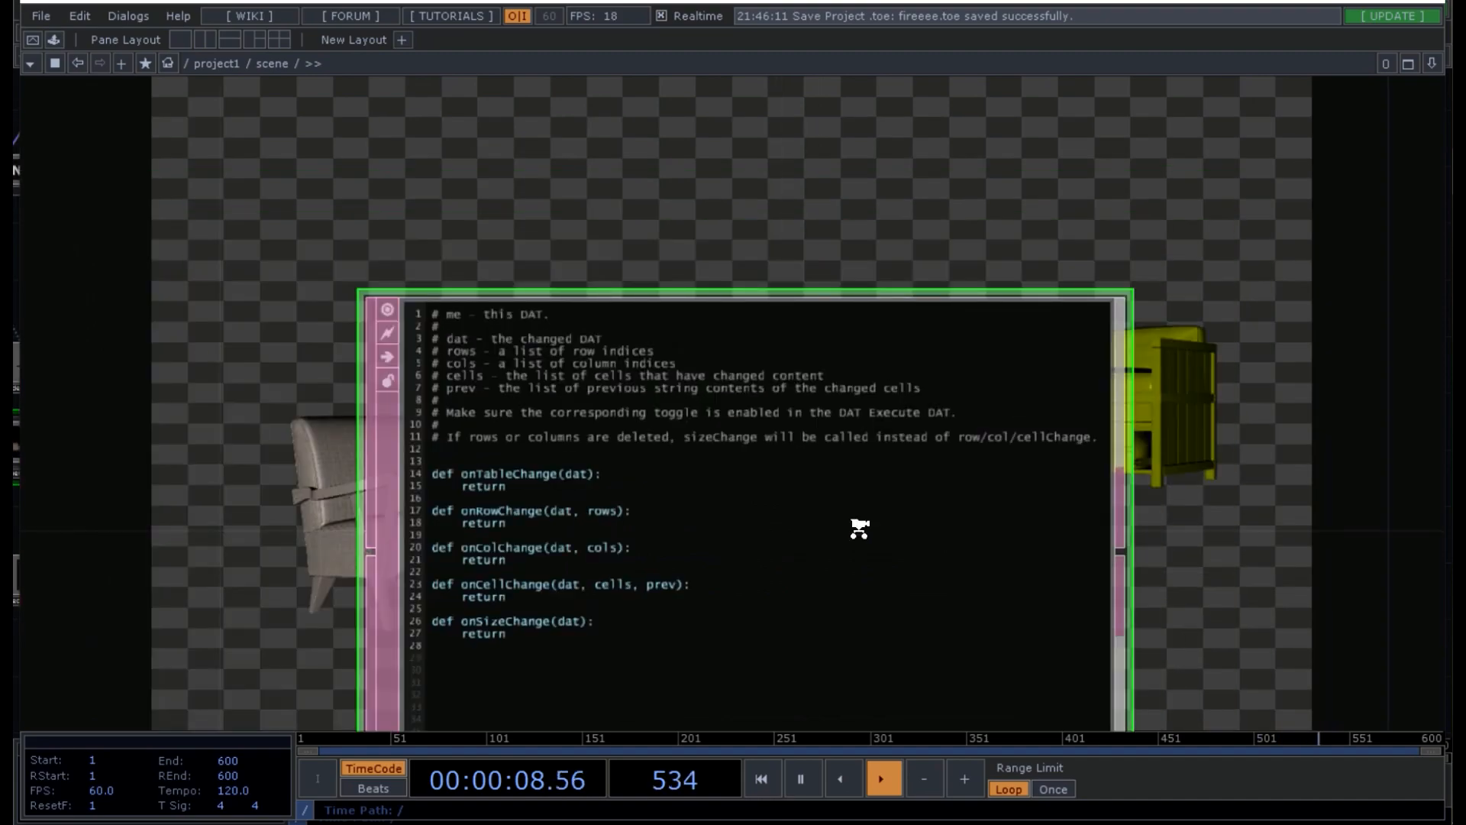
pyautogui.scroll(-2, 859, 527)
pyautogui.click(858, 531)
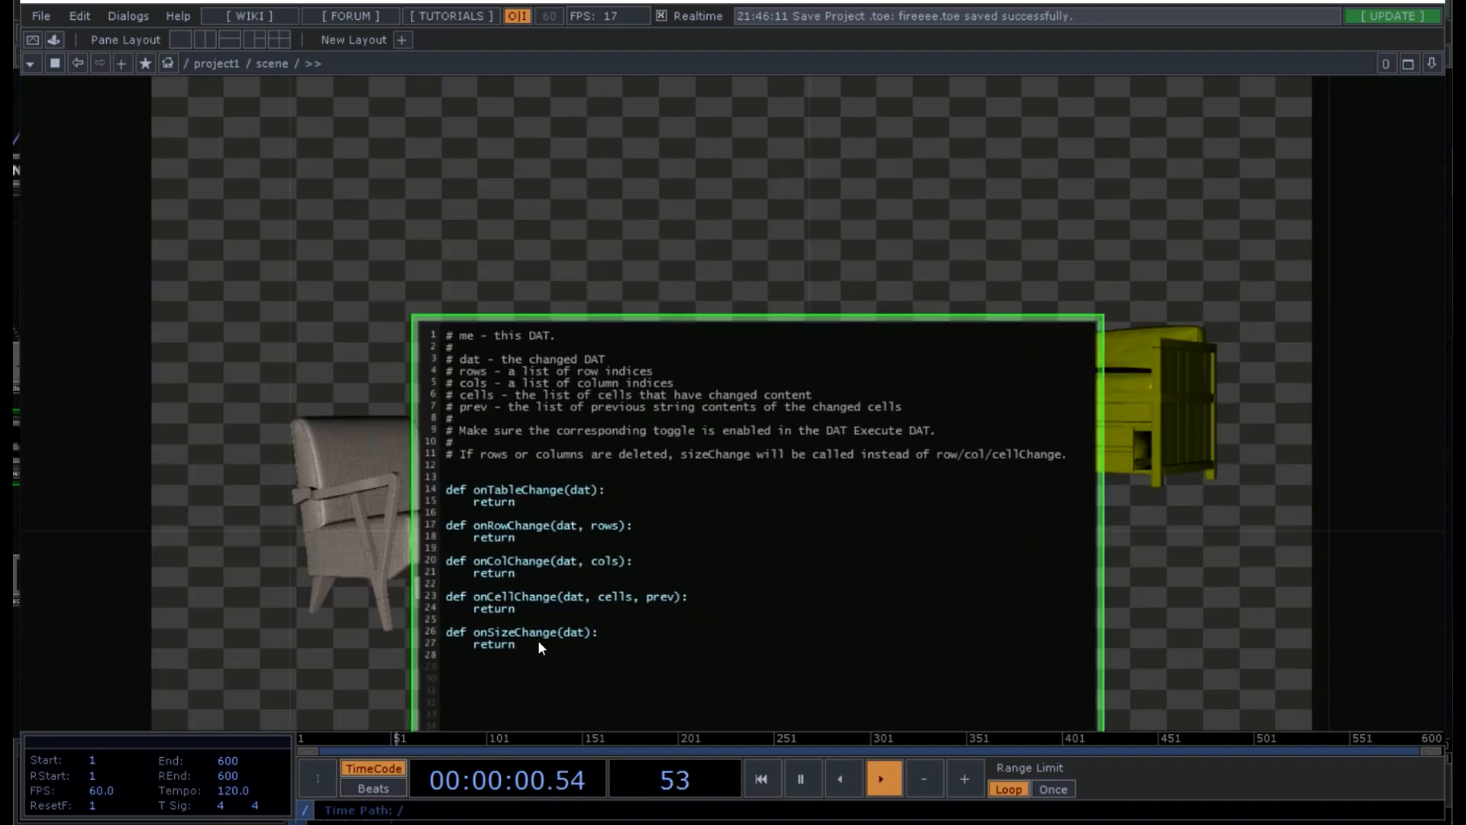
pyautogui.click(1069, 456)
pyautogui.moveTo(487, 371); pyautogui.dragTo(437, 336)
pyautogui.press('BackSpace')
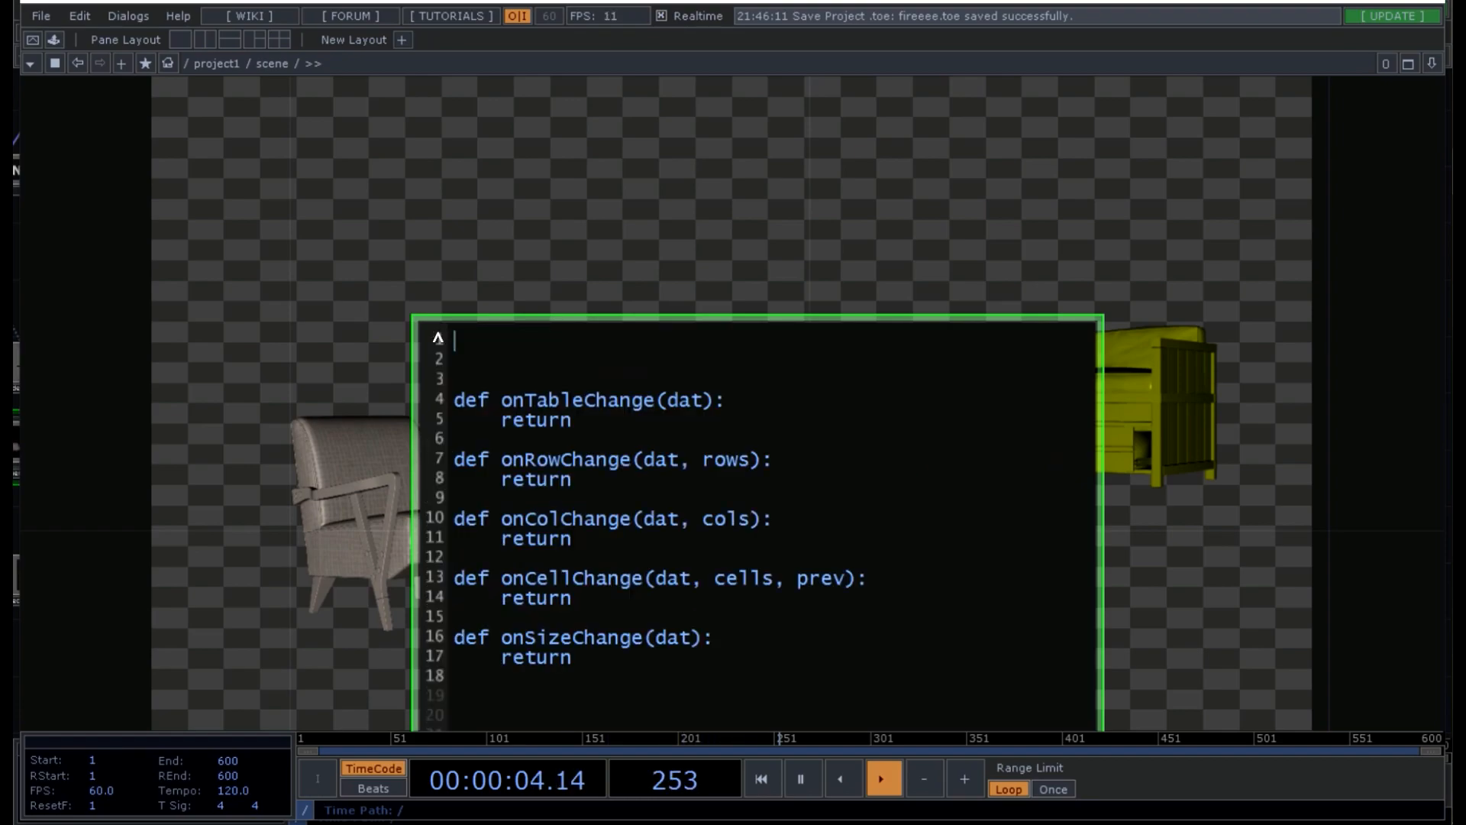
pyautogui.press('Delete')
pyautogui.press('Delete')
pyautogui.press('Delete')
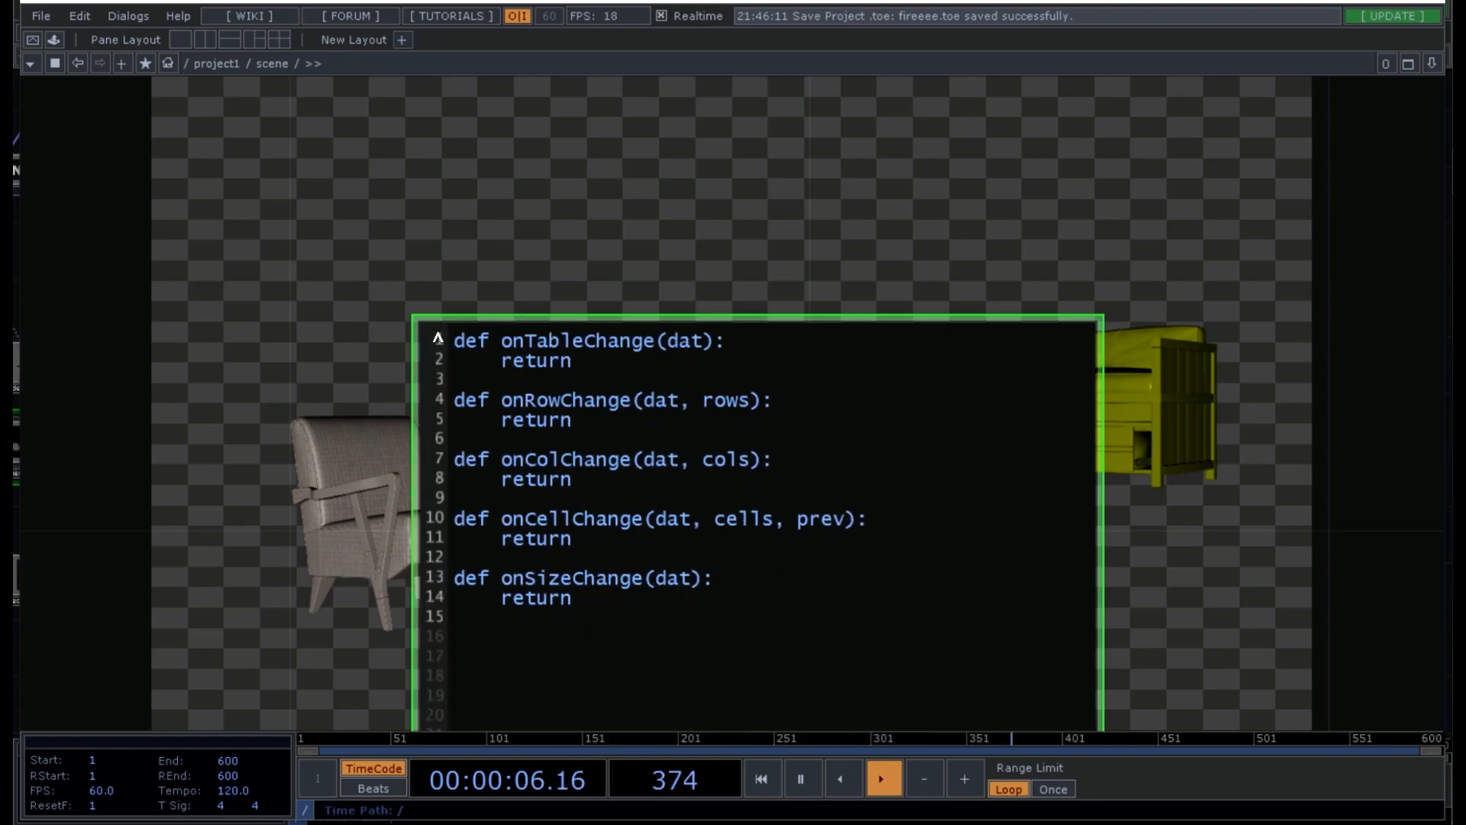
pyautogui.moveTo(456, 395); pyautogui.dragTo(733, 615)
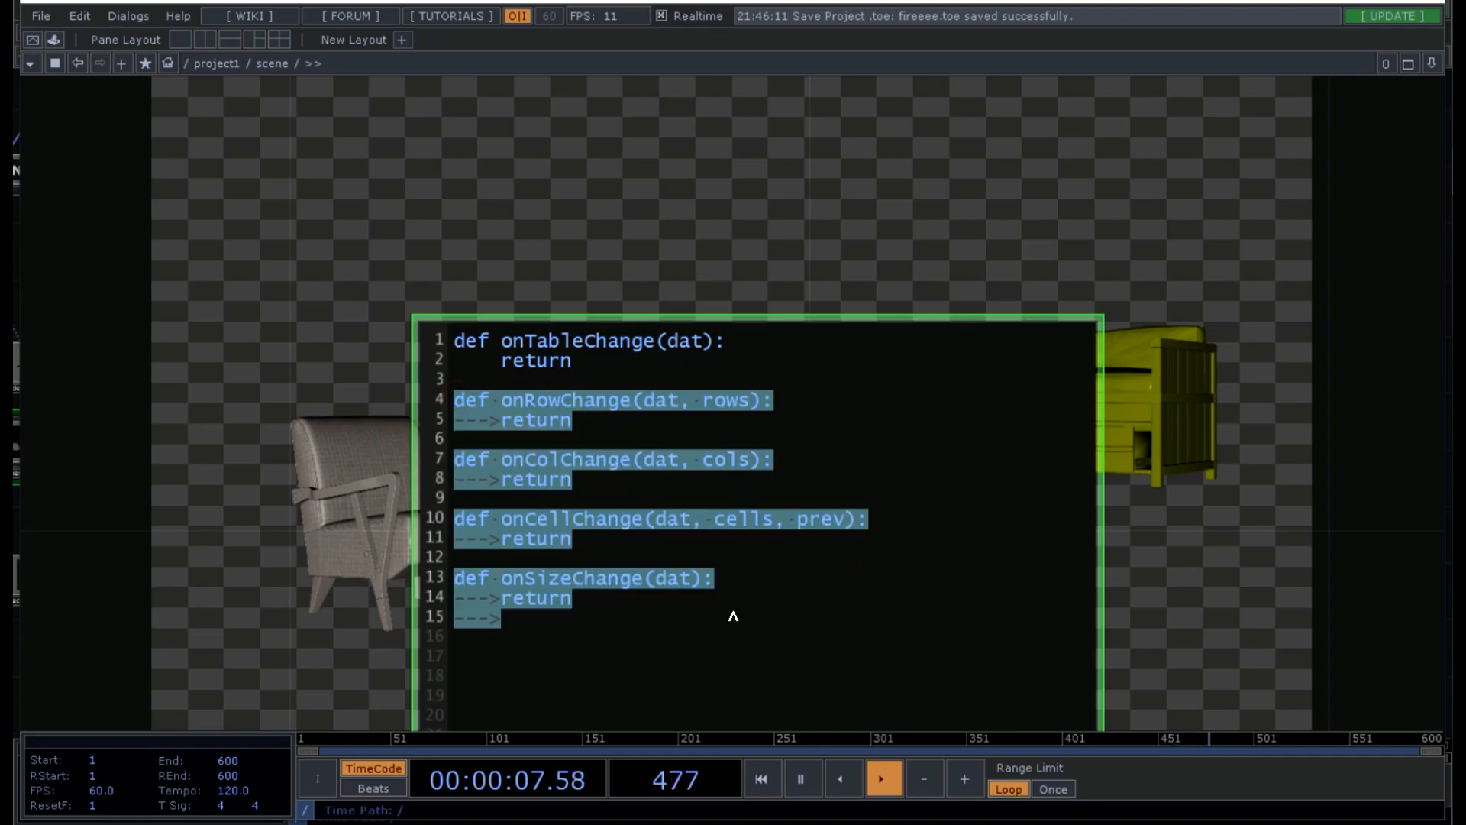
pyautogui.press('Delete')
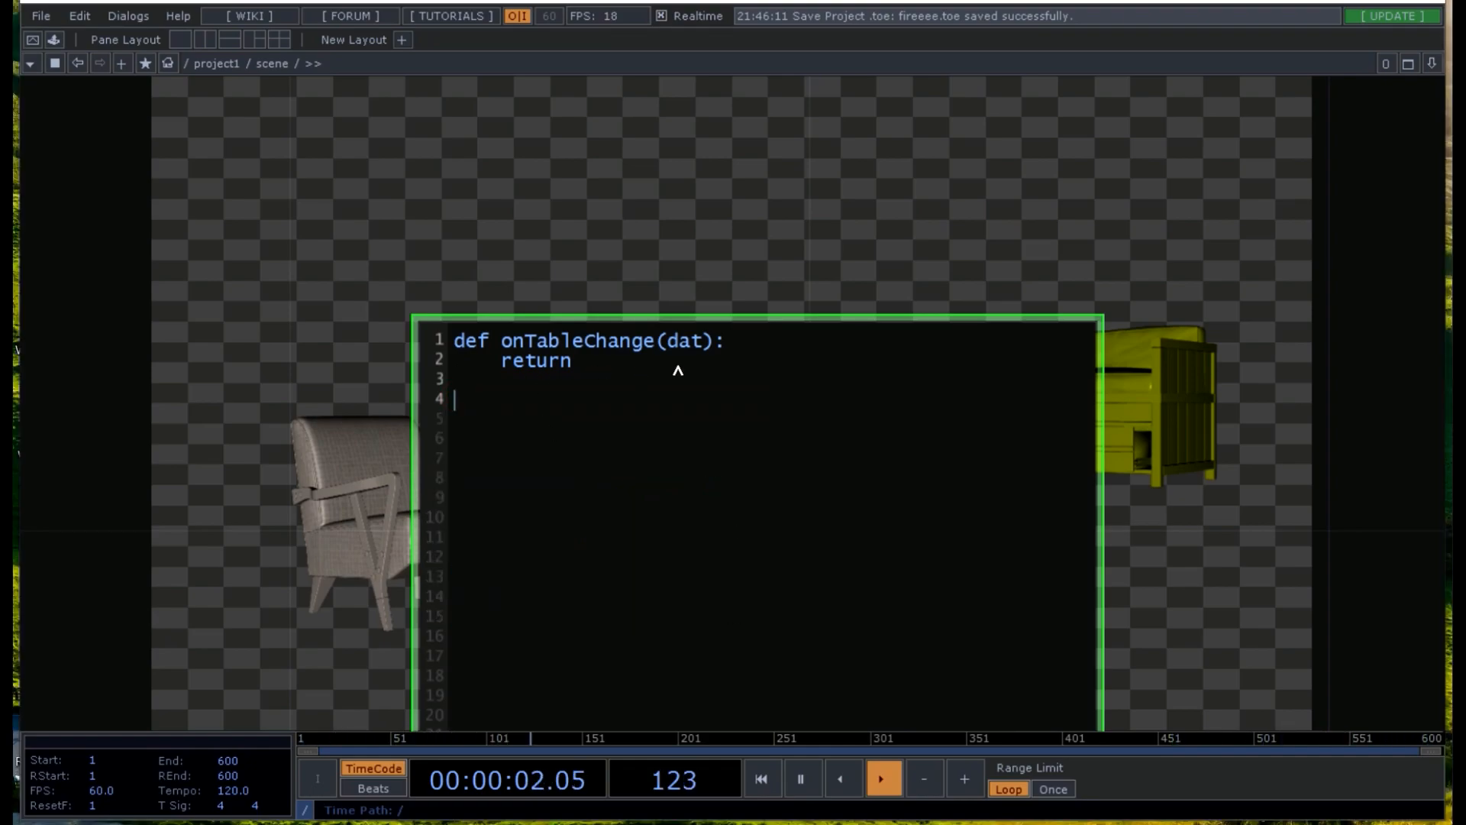
# - Insert an empty line above the return statement in datexec1's onTableChange callback
pyautogui.click(743, 347)
pyautogui.press('Return')
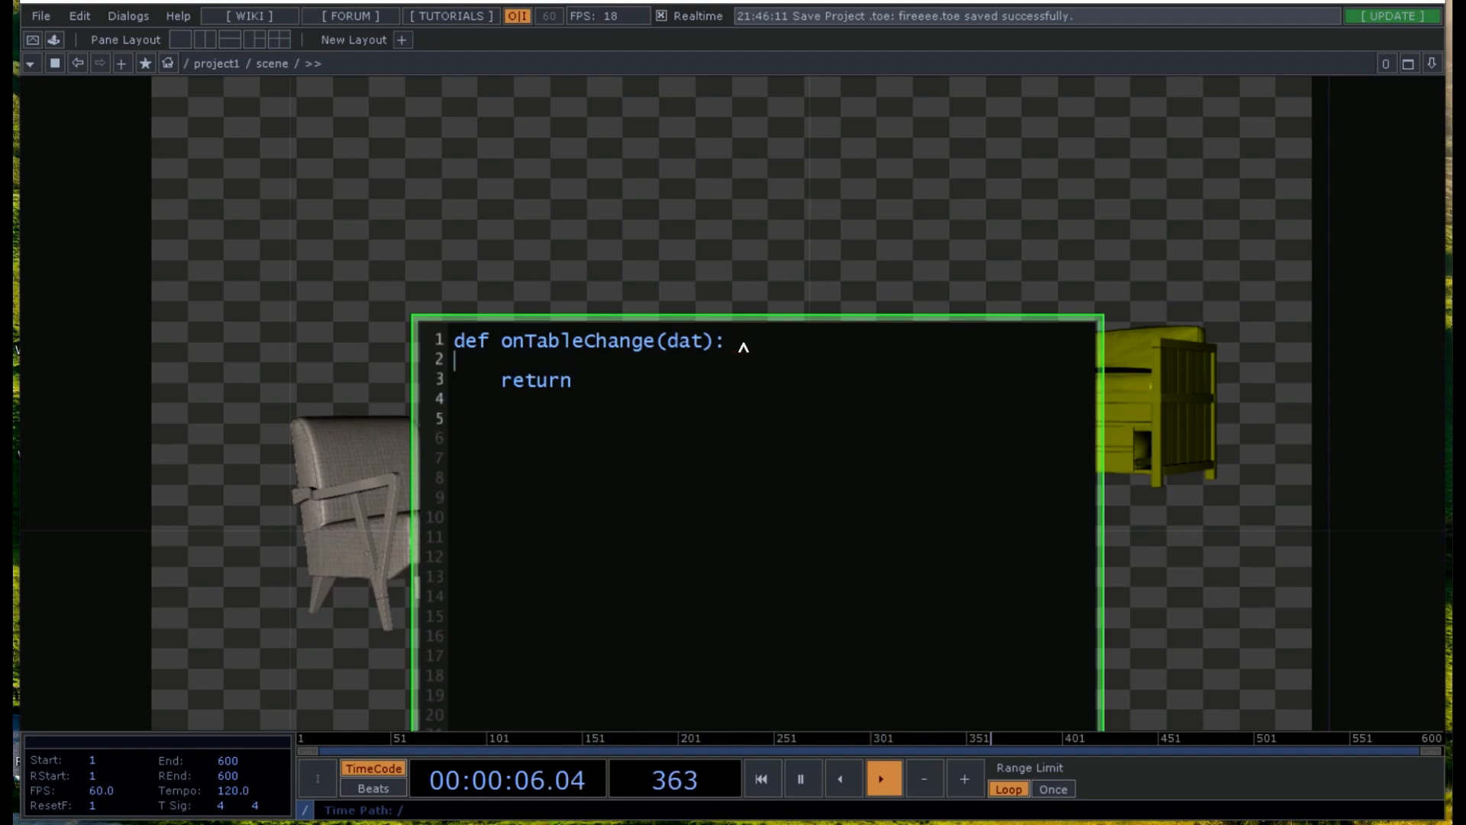
pyautogui.click(336, 525)
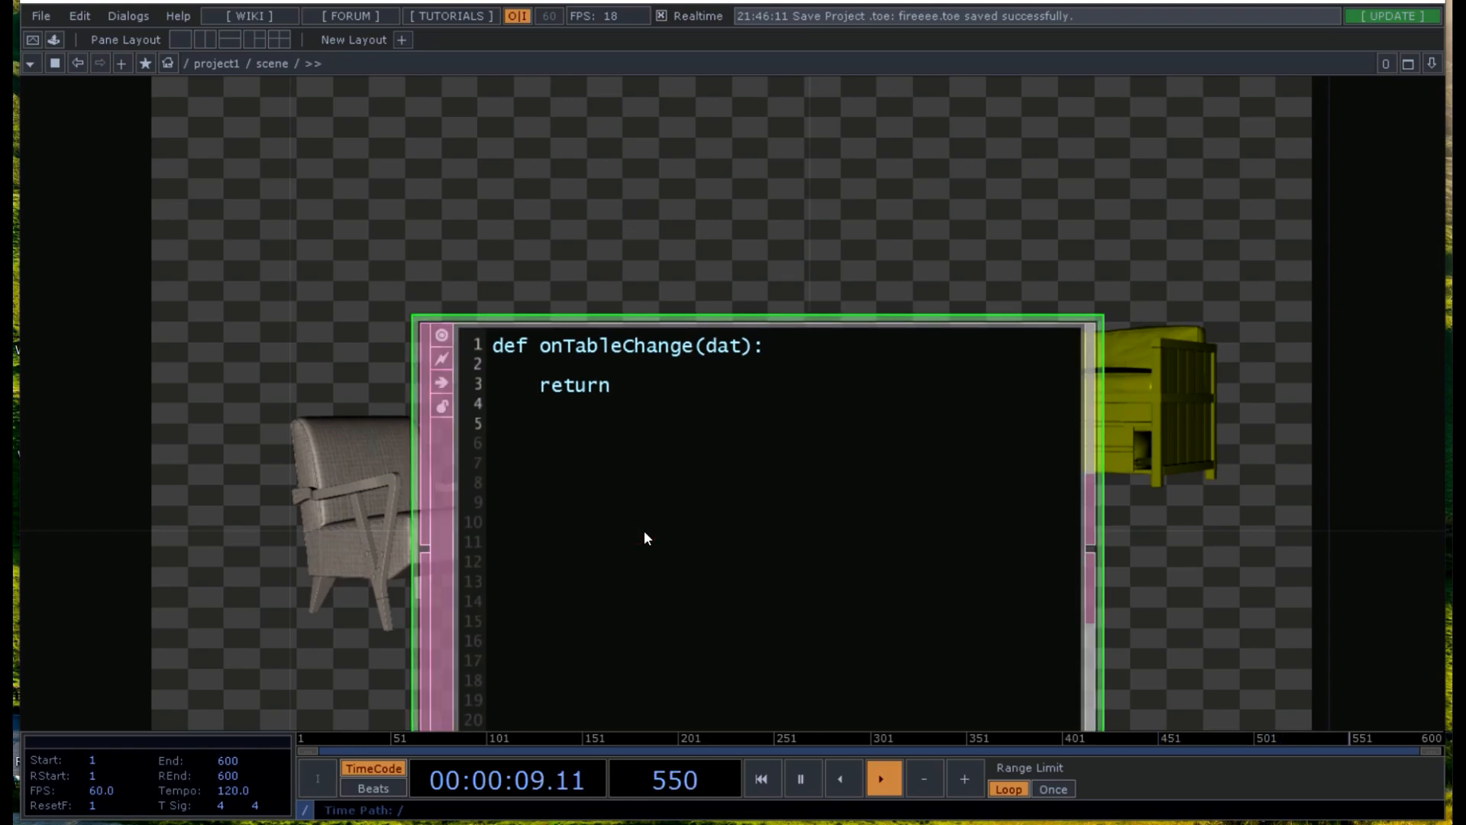
# - Assign select1 as the DAT monitored by datexec1, moving the network view to reach both nodes
pyautogui.scroll(-2, 756, 460)
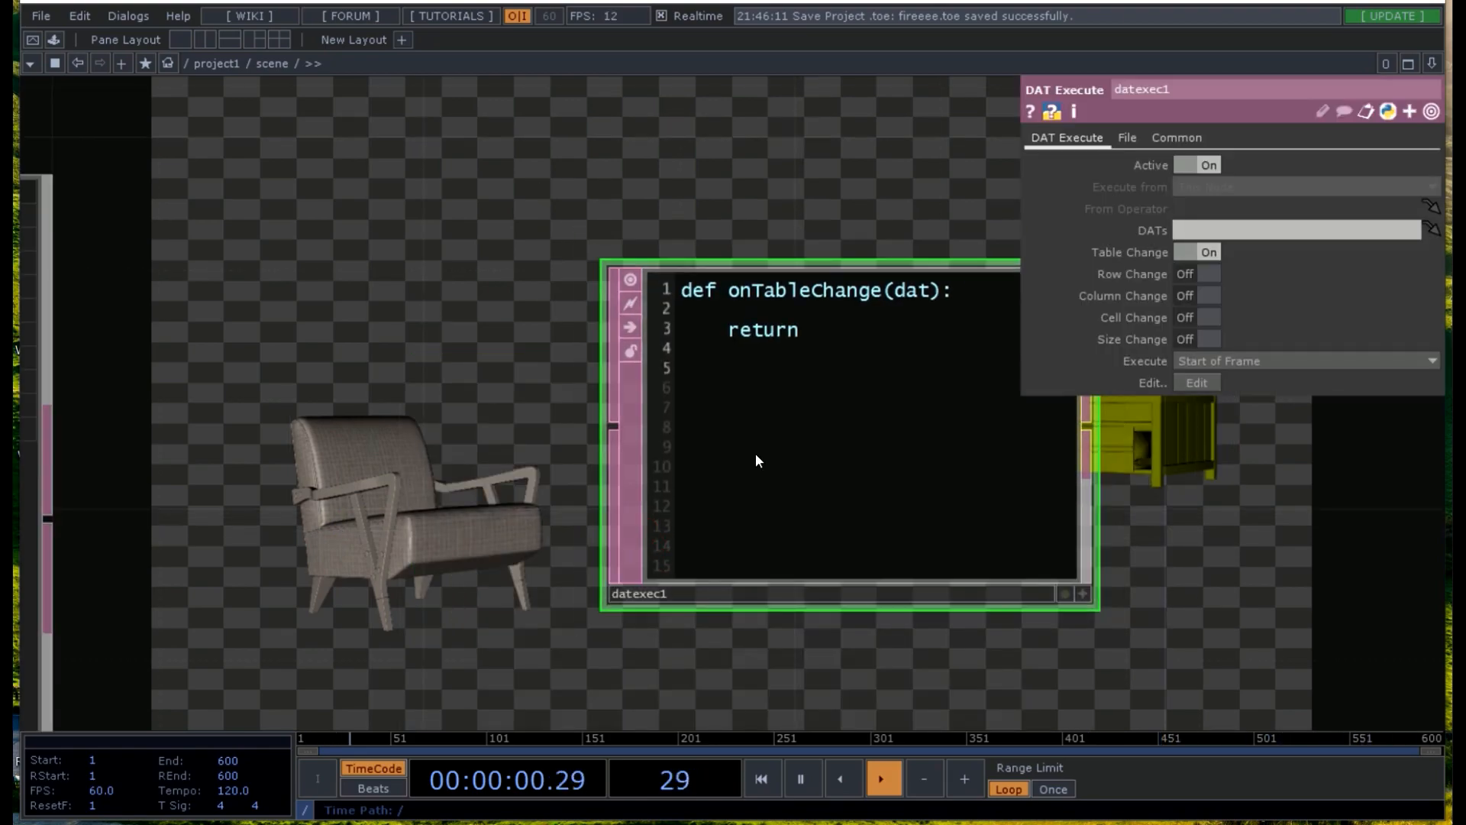
pyautogui.scroll(-3, 754, 452)
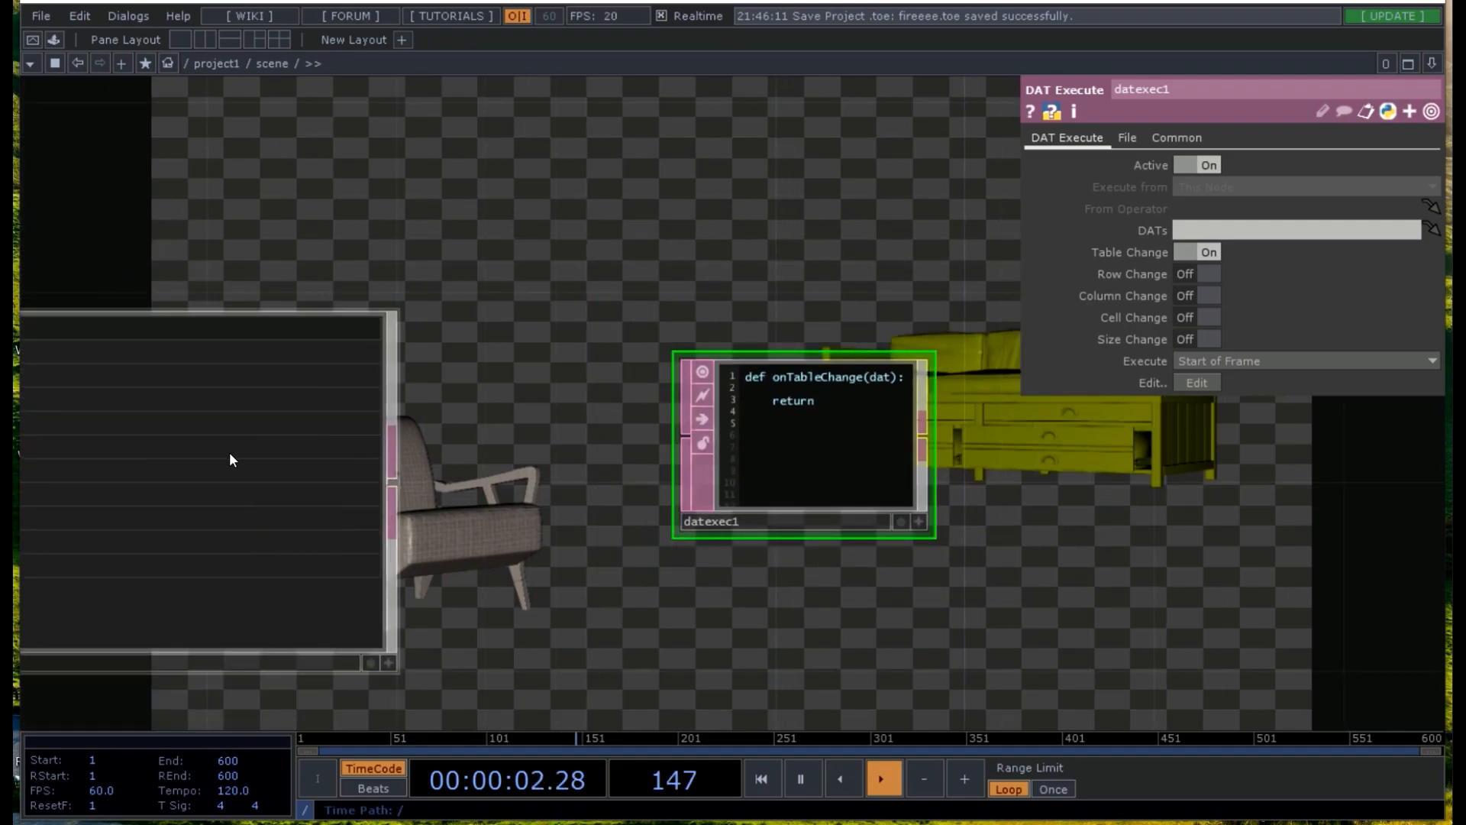
pyautogui.moveTo(577, 439); pyautogui.dragTo(766, 443)
pyautogui.moveTo(347, 493); pyautogui.dragTo(1223, 231)
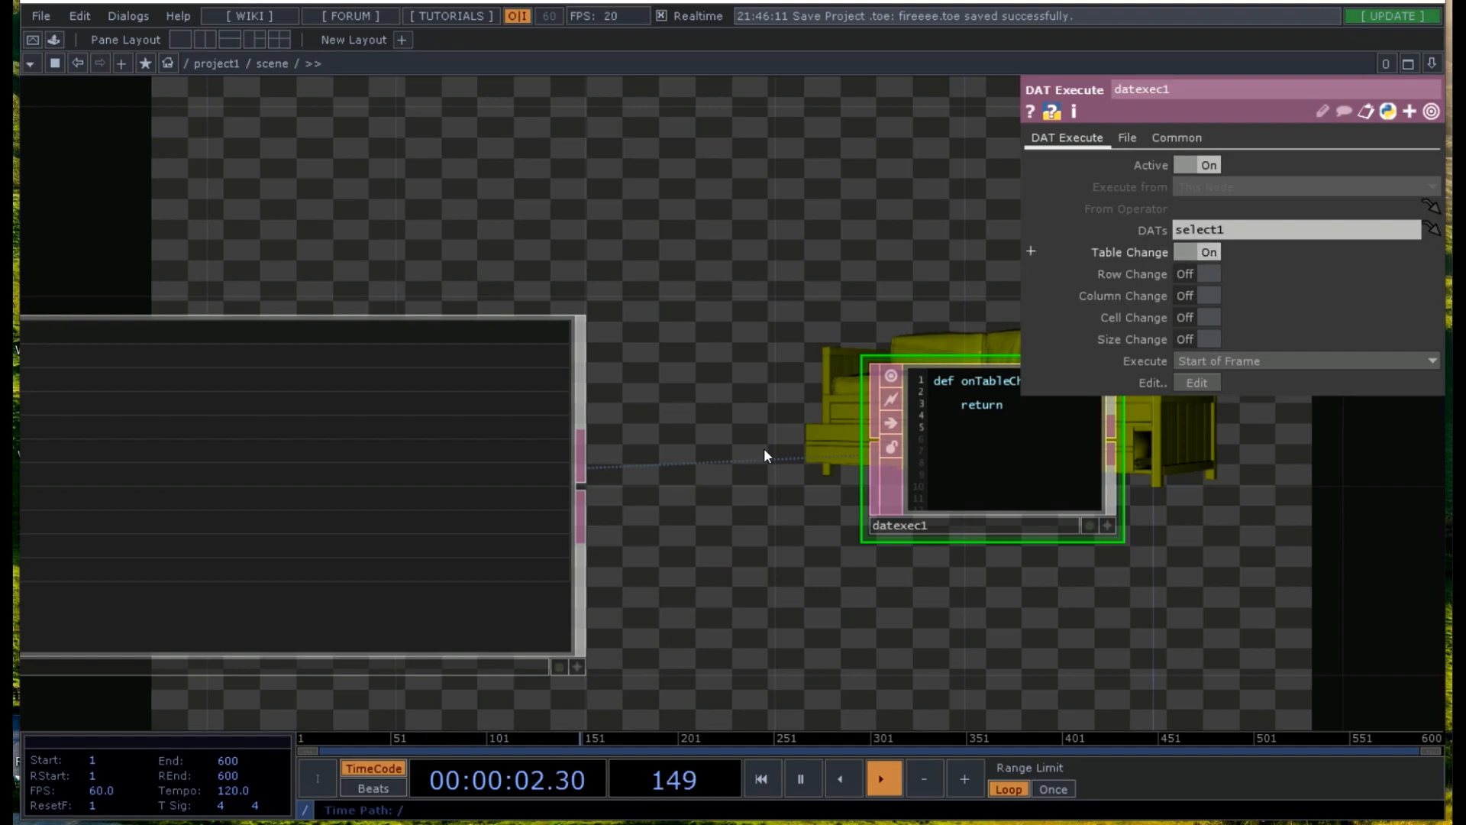
# - Hide the parameters and enlarge the datexec1 node so its script is readable beside select1
pyautogui.press('p')
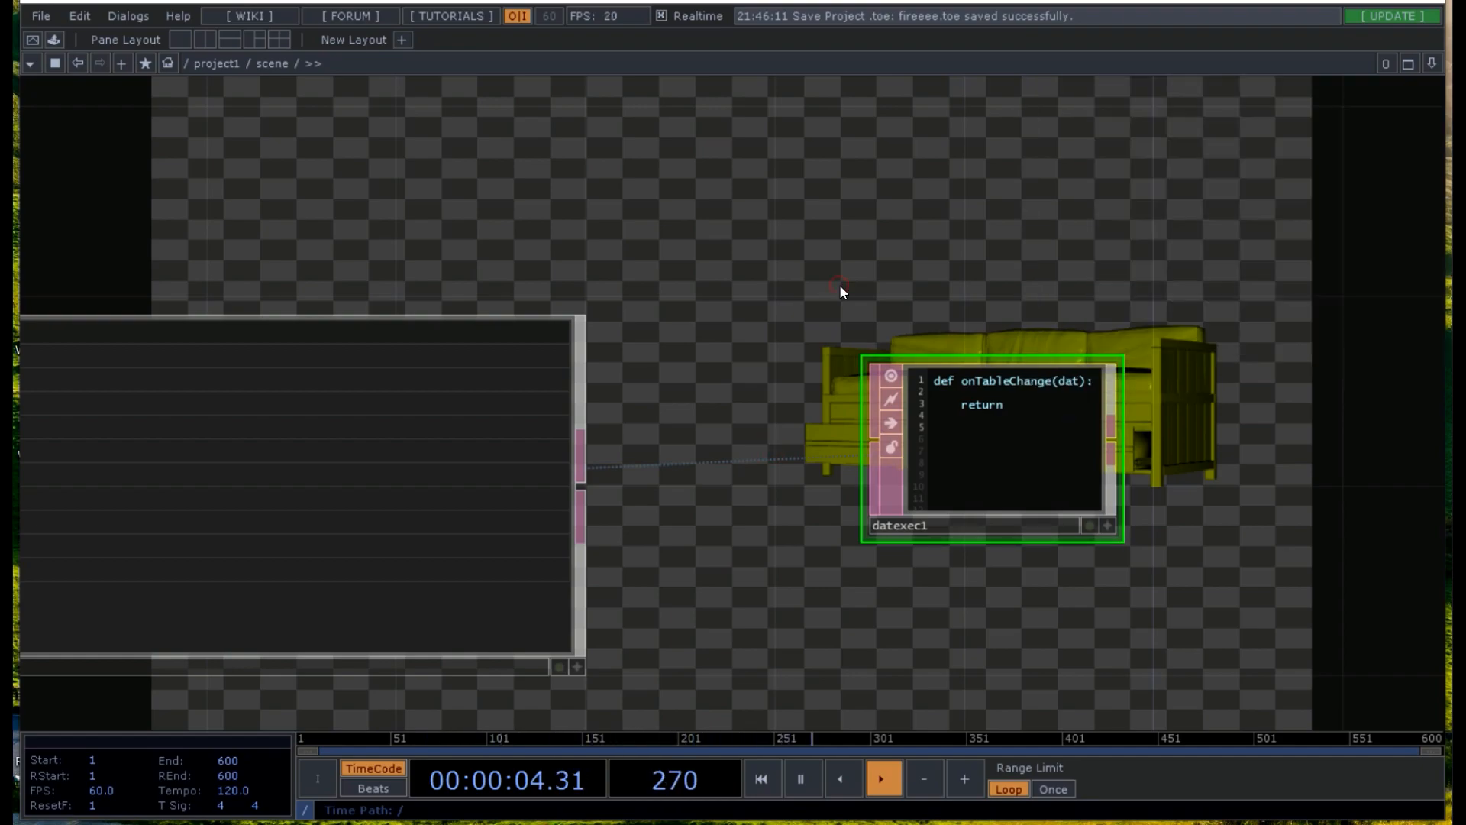
pyautogui.scroll(-3, 840, 292)
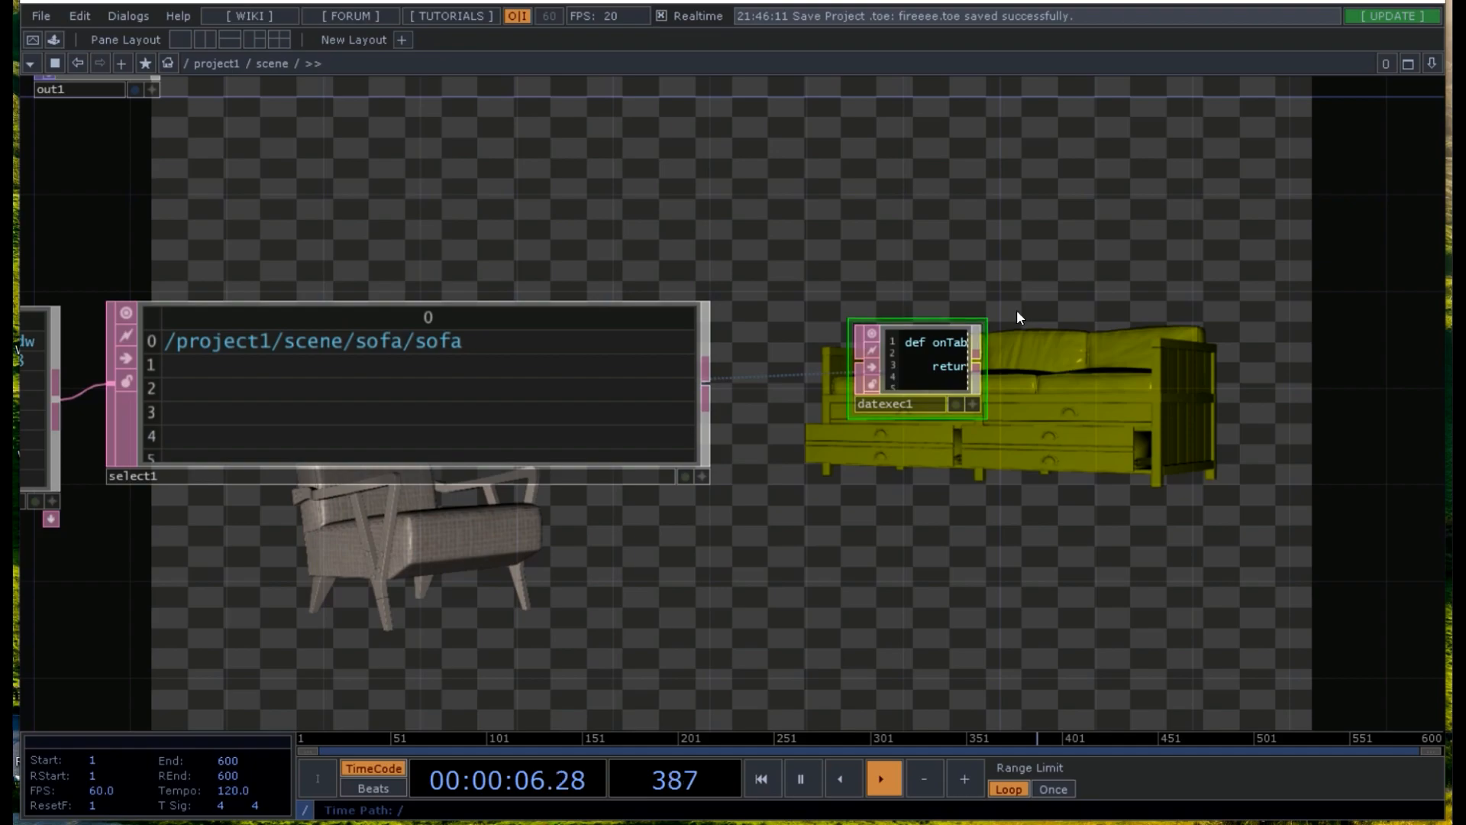
pyautogui.moveTo(985, 323); pyautogui.dragTo(1350, 144)
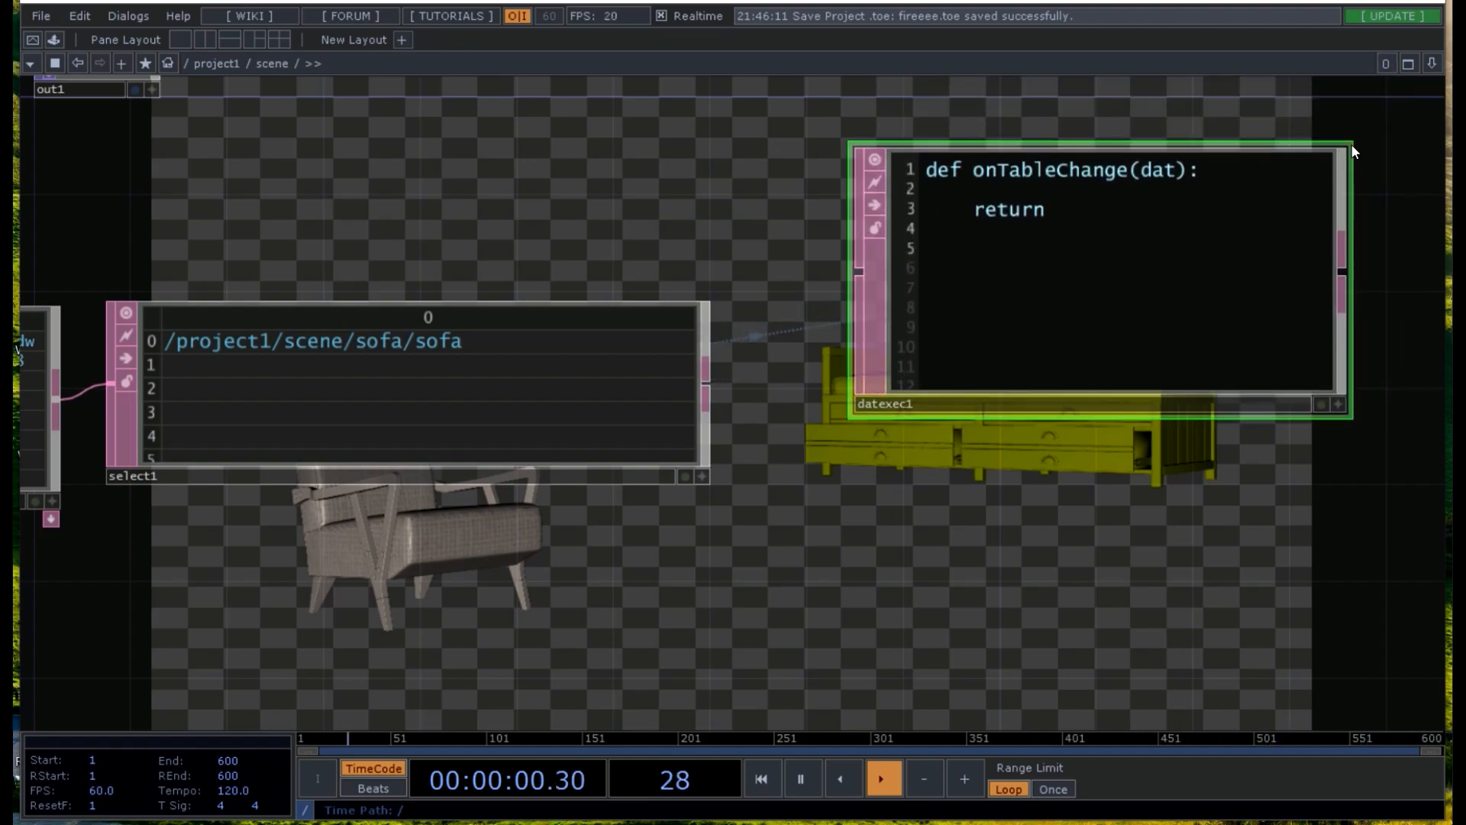
# - Begin an indented if statement under the onTableChange header that references the cell op('select1')[0,0]
pyautogui.click(1079, 293)
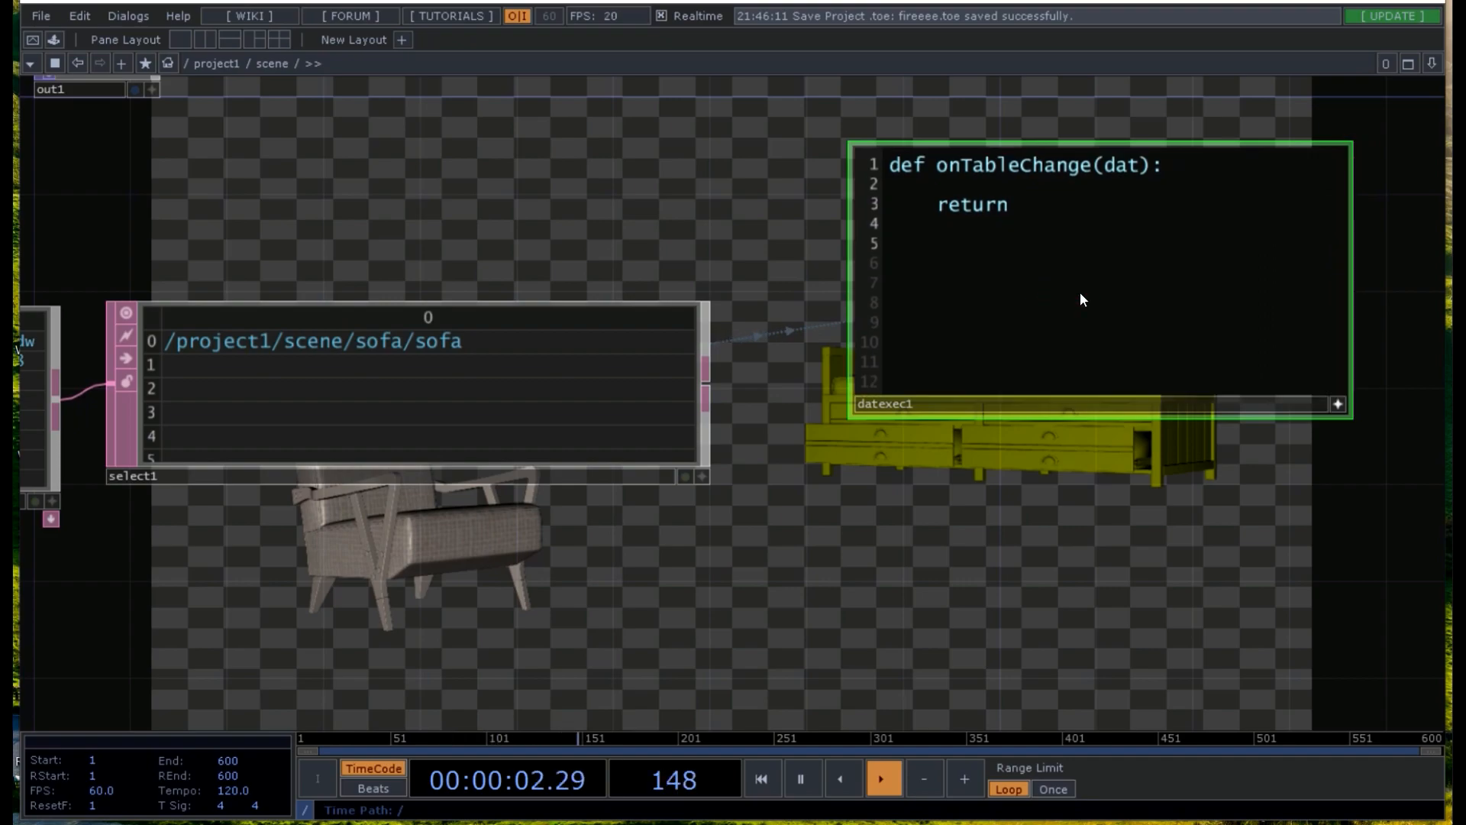
pyautogui.click(1174, 169)
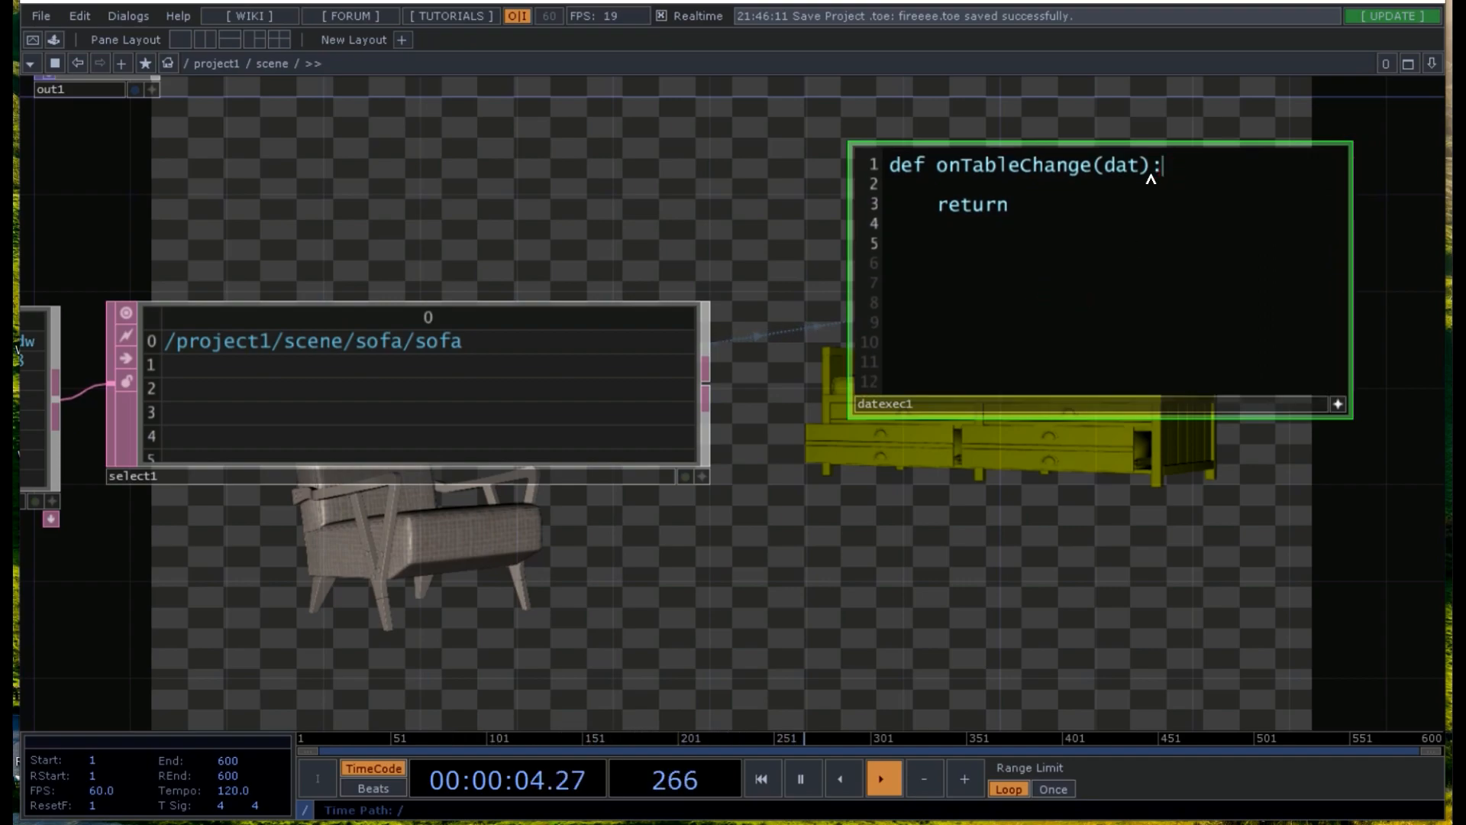
pyautogui.press('Return')
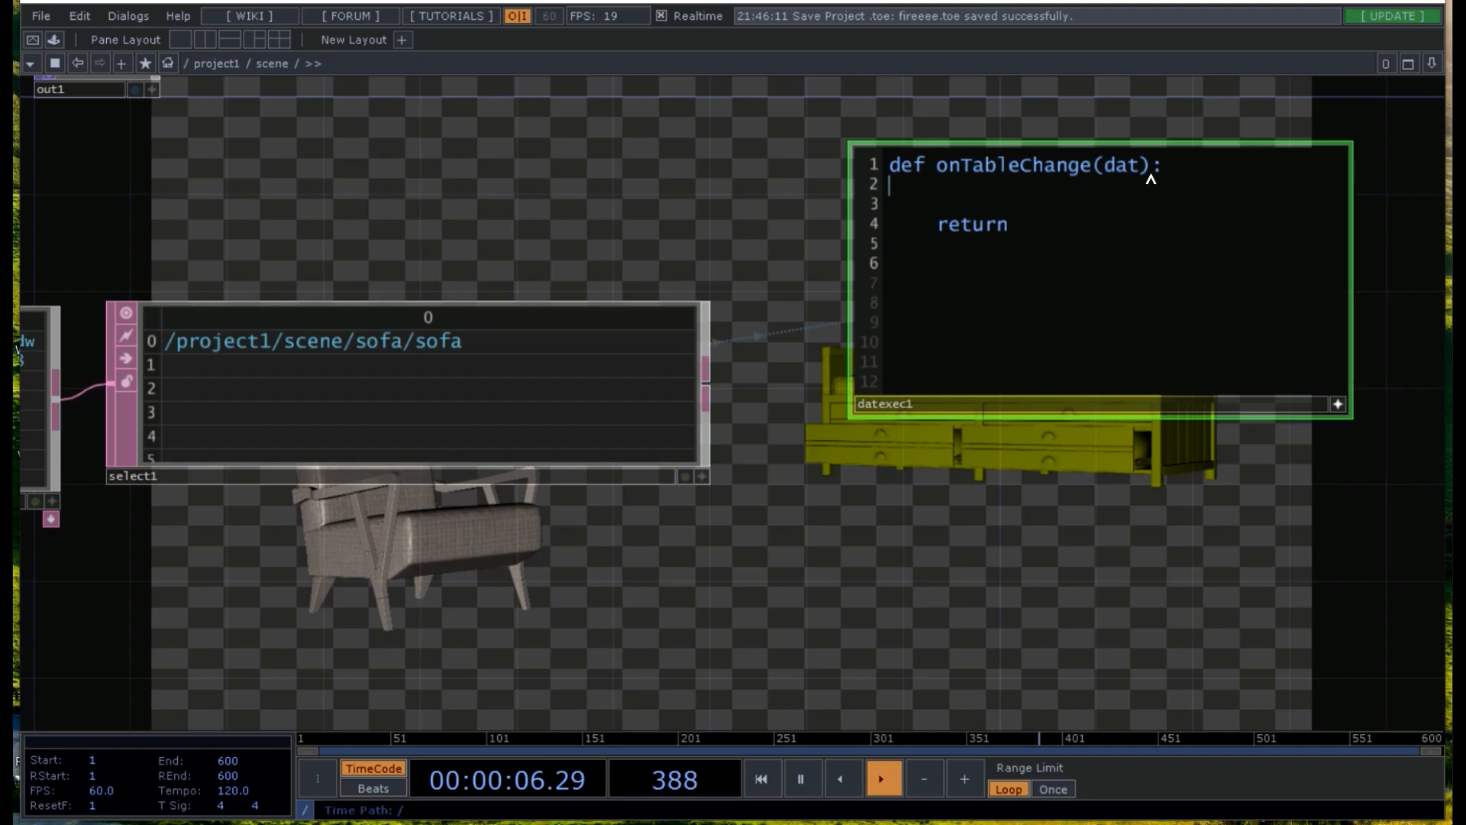
pyautogui.press('Tab')
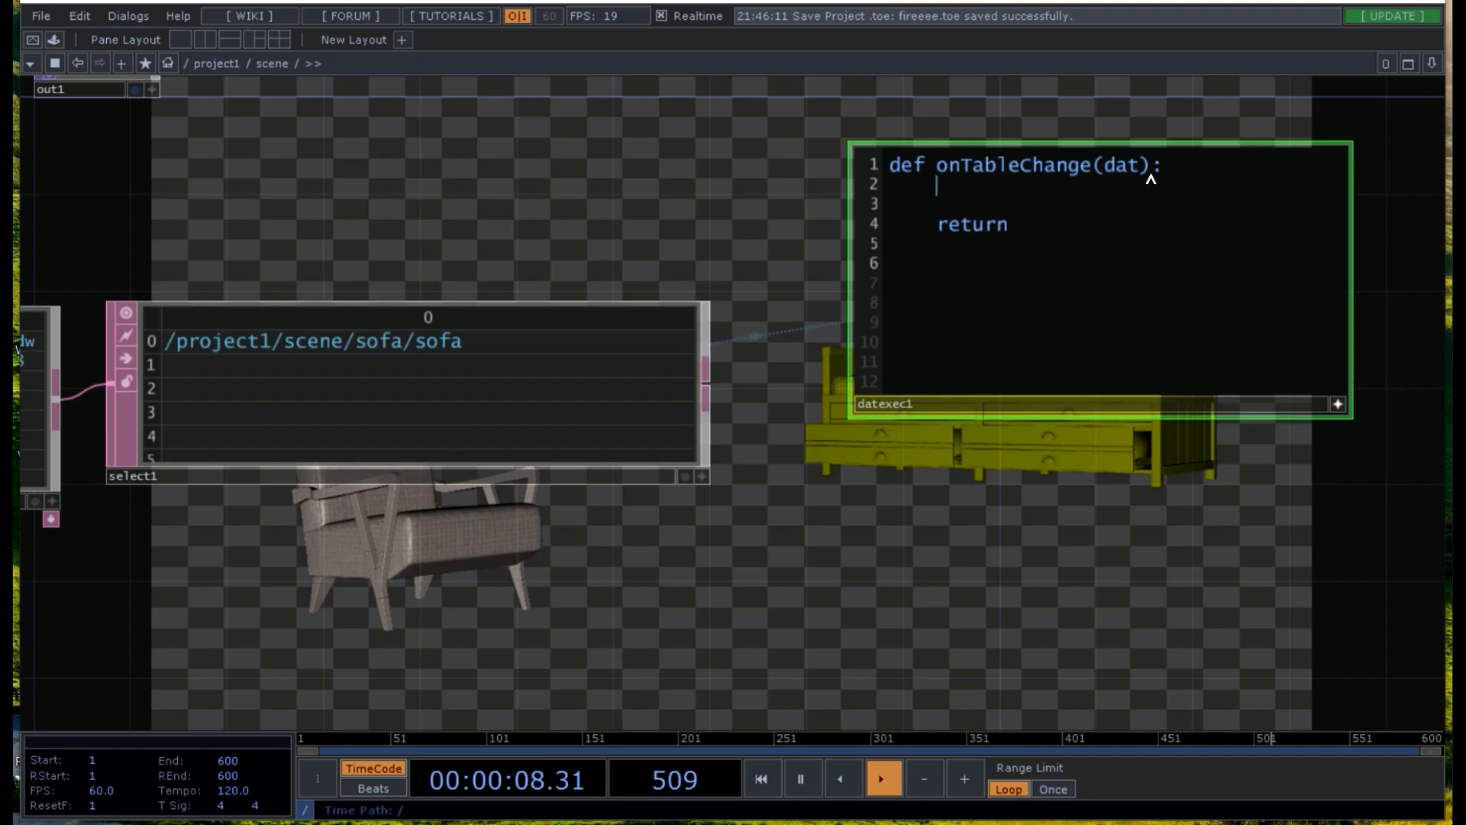
pyautogui.write('if ')
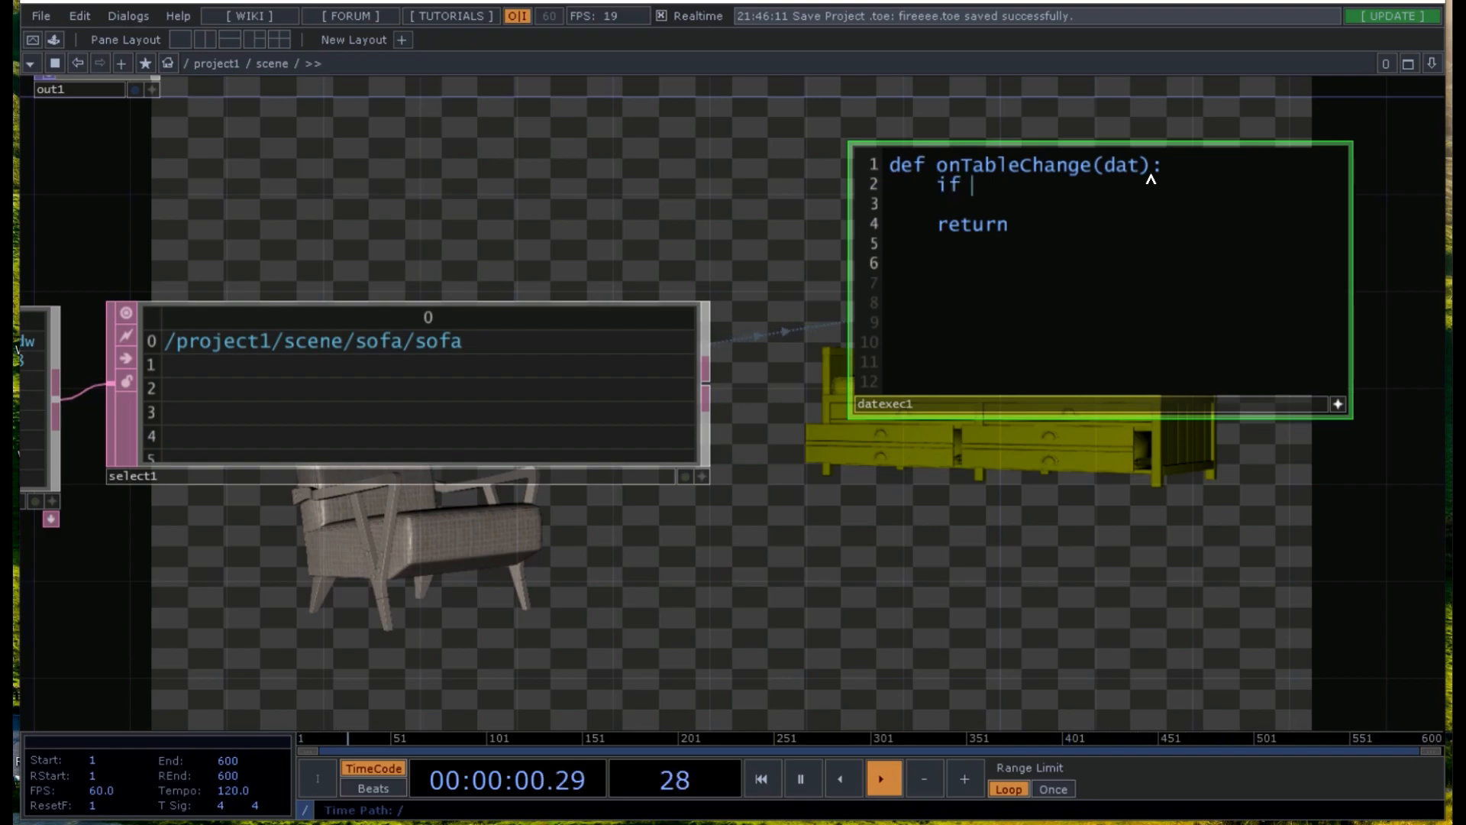
pyautogui.write('op()')
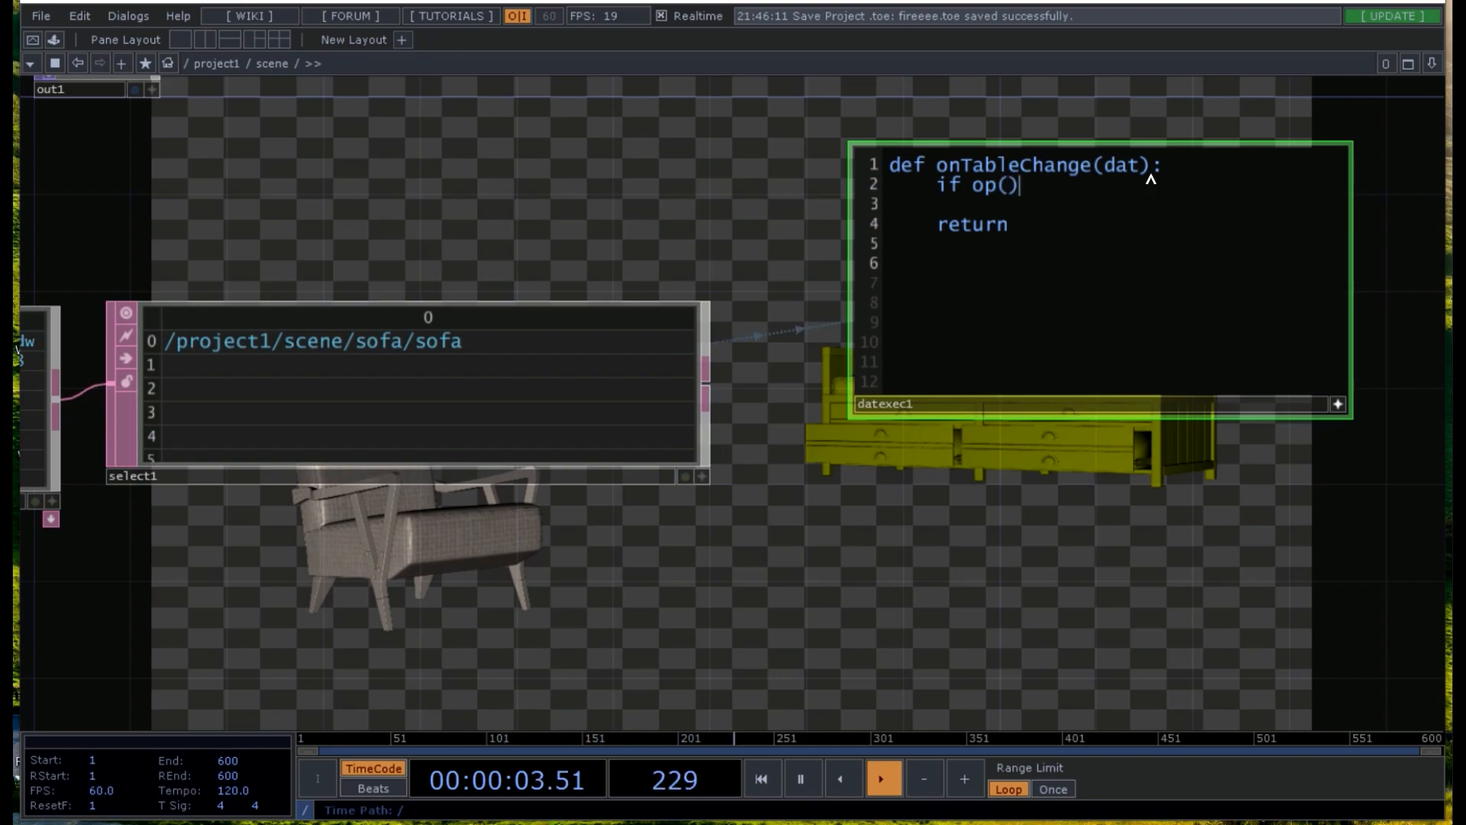
pyautogui.press('Left')
pyautogui.write("''")
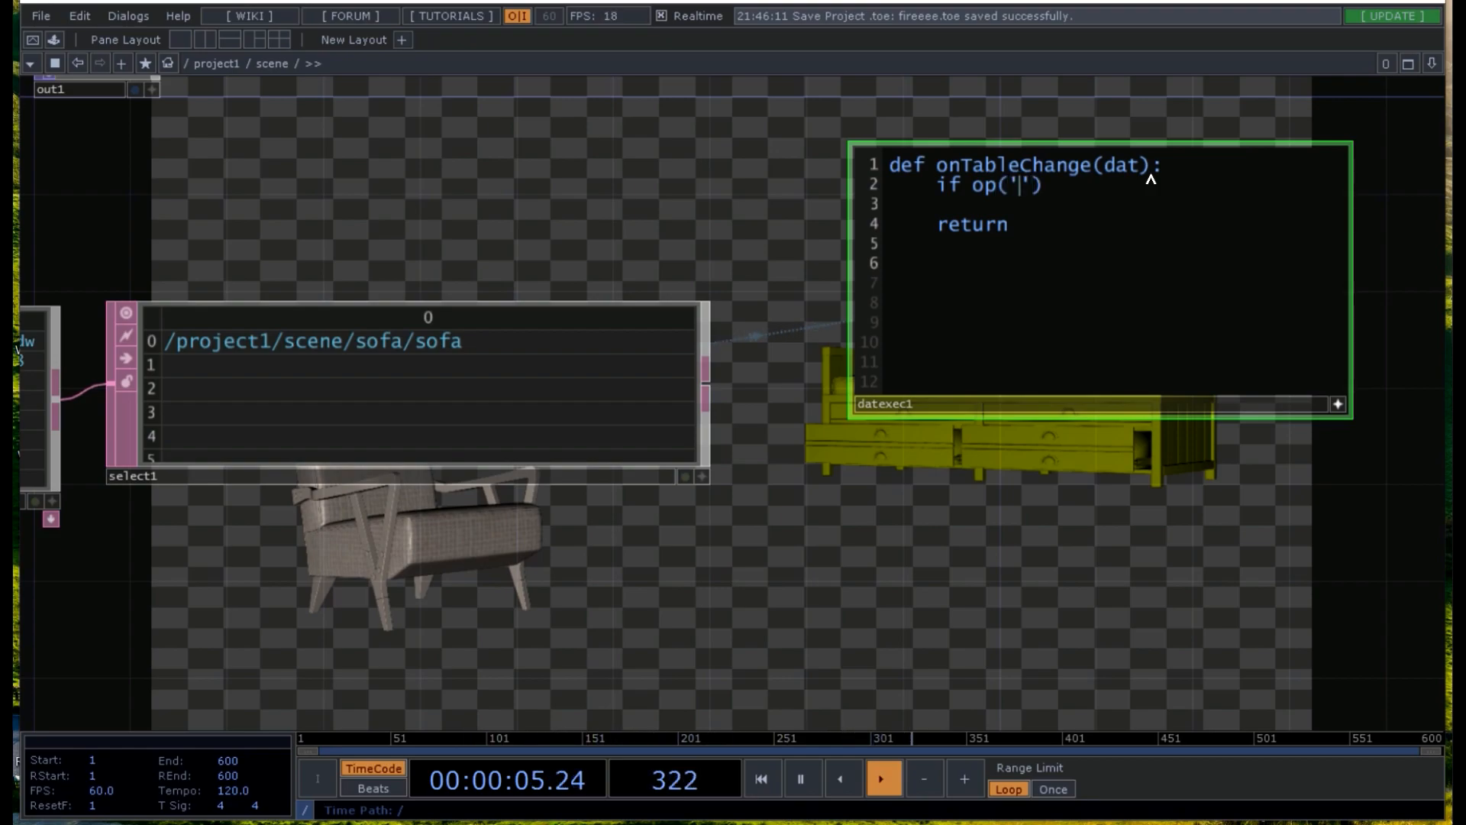
pyautogui.write('select')
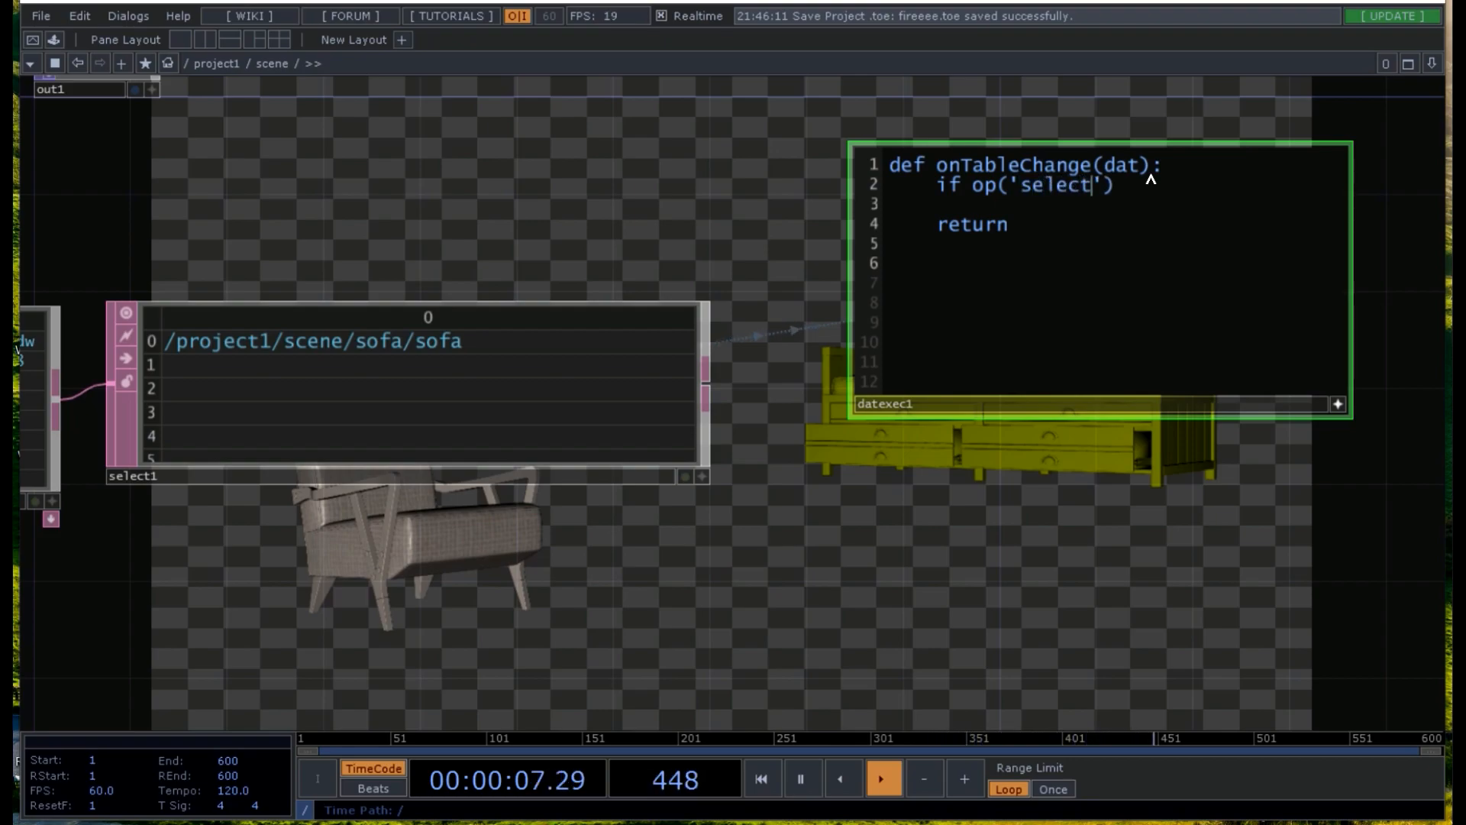
pyautogui.write('1')
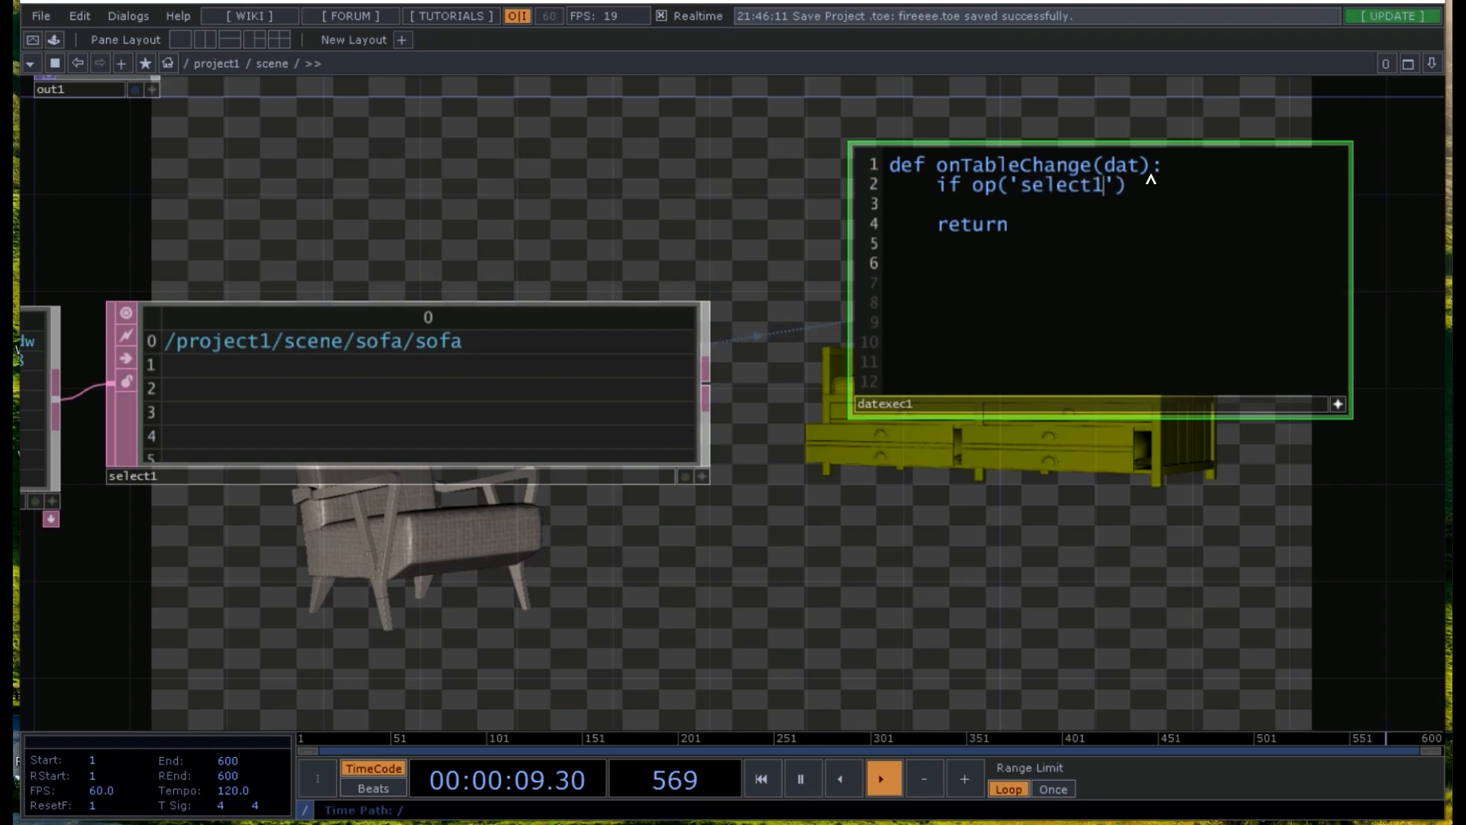
pyautogui.press('Right')
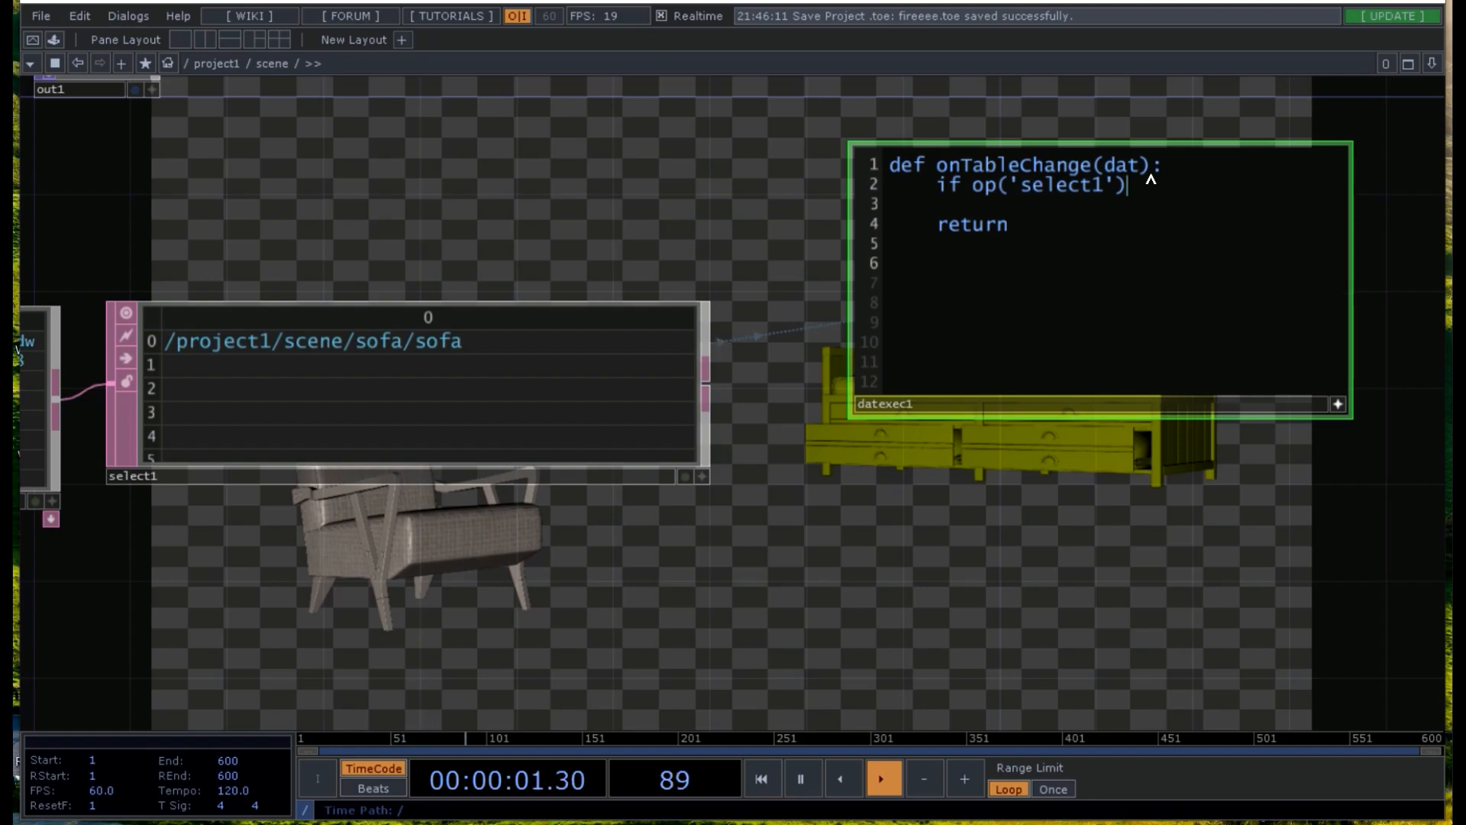
pyautogui.write('[]')
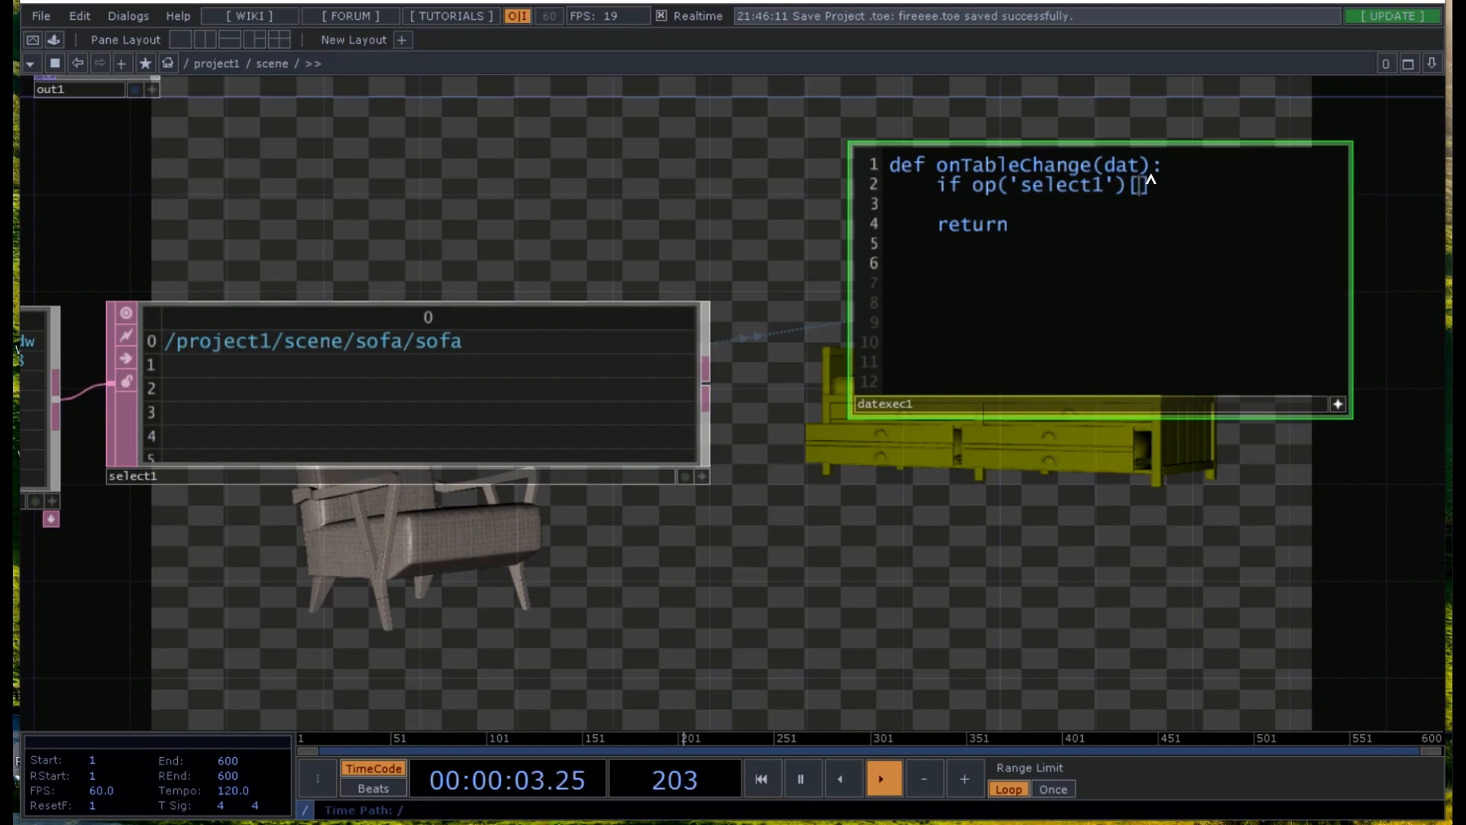
pyautogui.write('0,0')
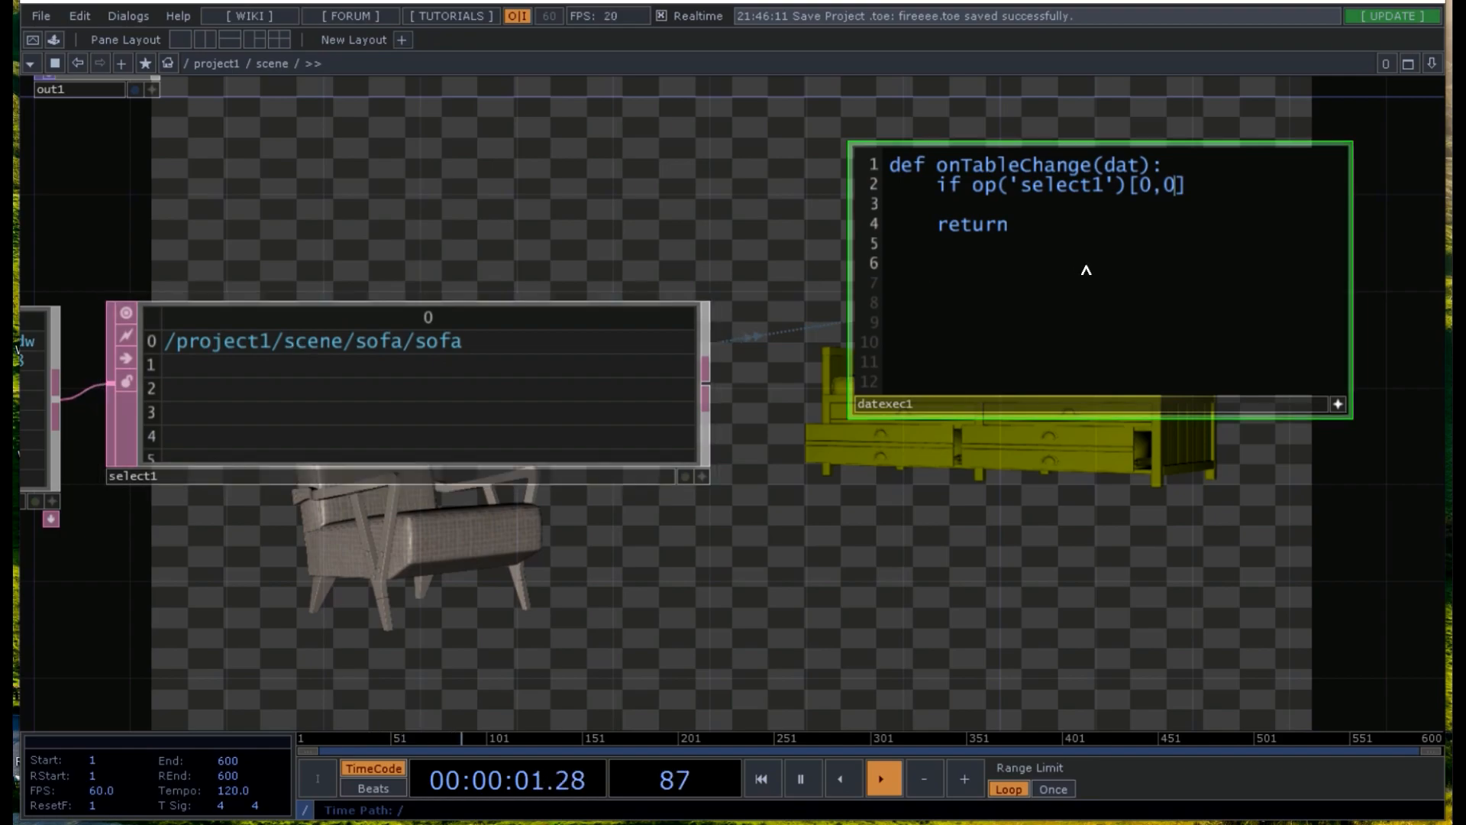
# - Extend the if condition after the cell reference with = '/project1/scene/sofa/sofa'
pyautogui.click(1211, 195)
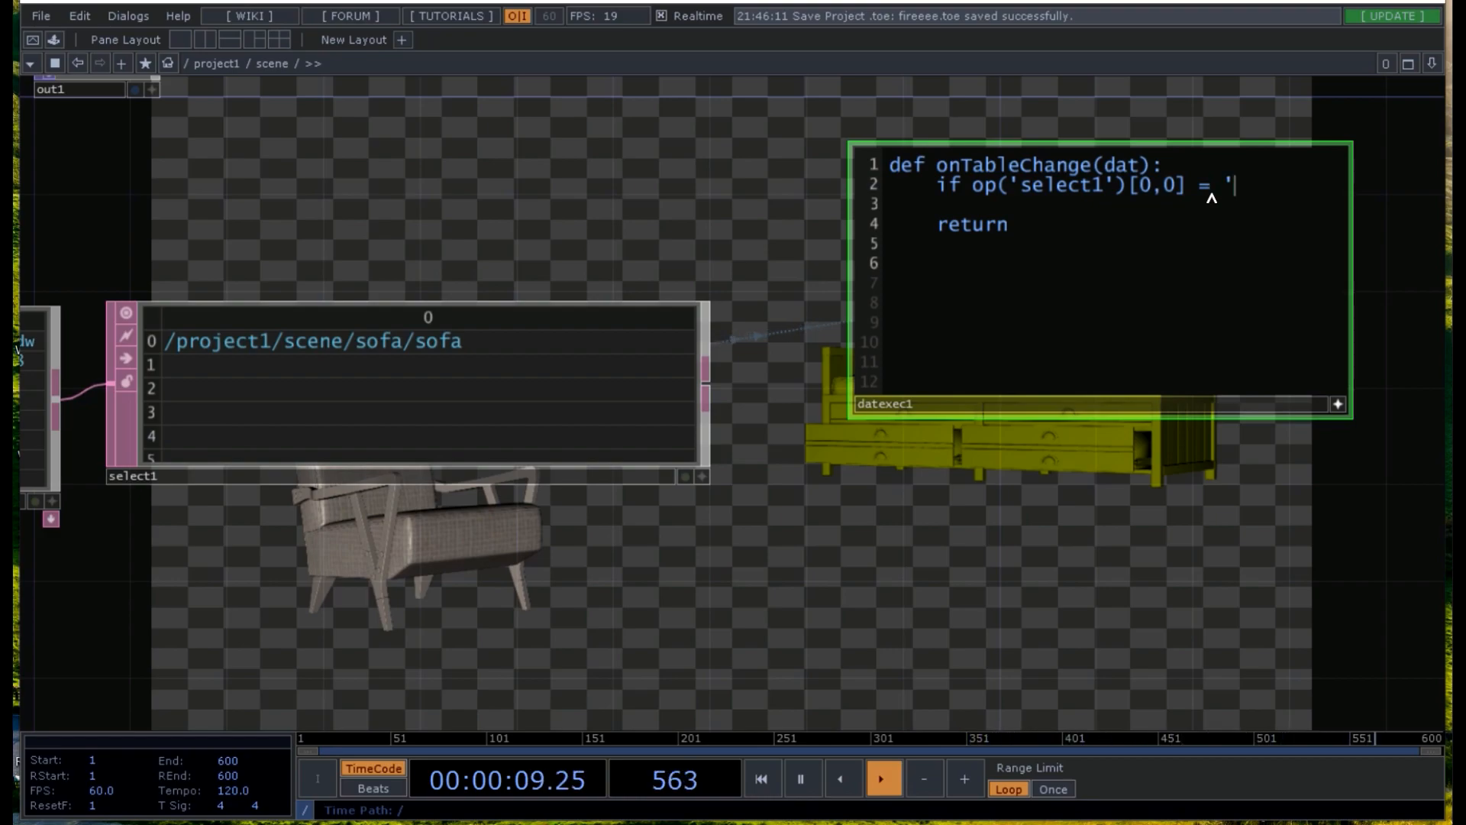
pyautogui.write('/')
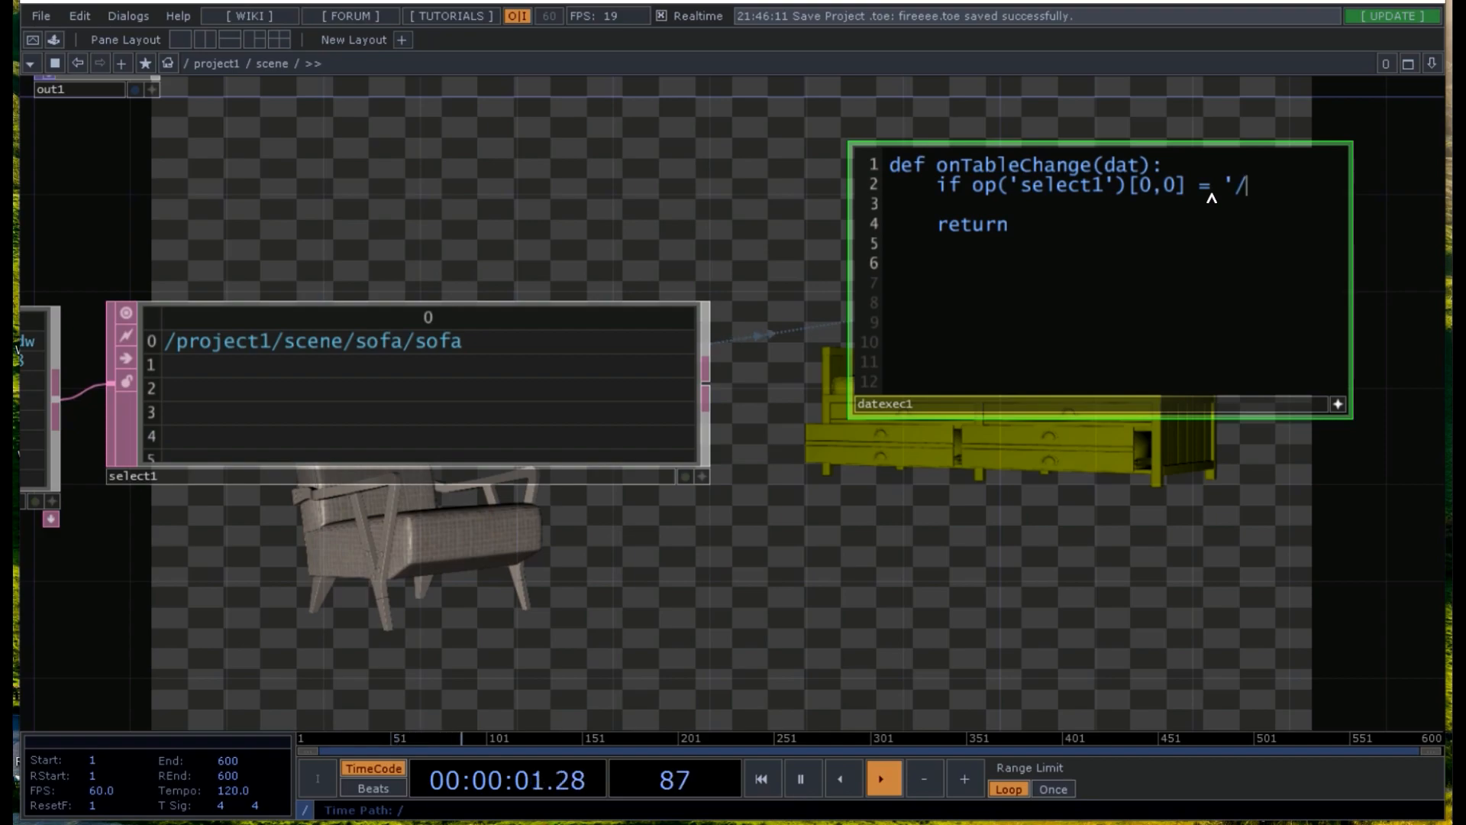
pyautogui.write('project1/sc')
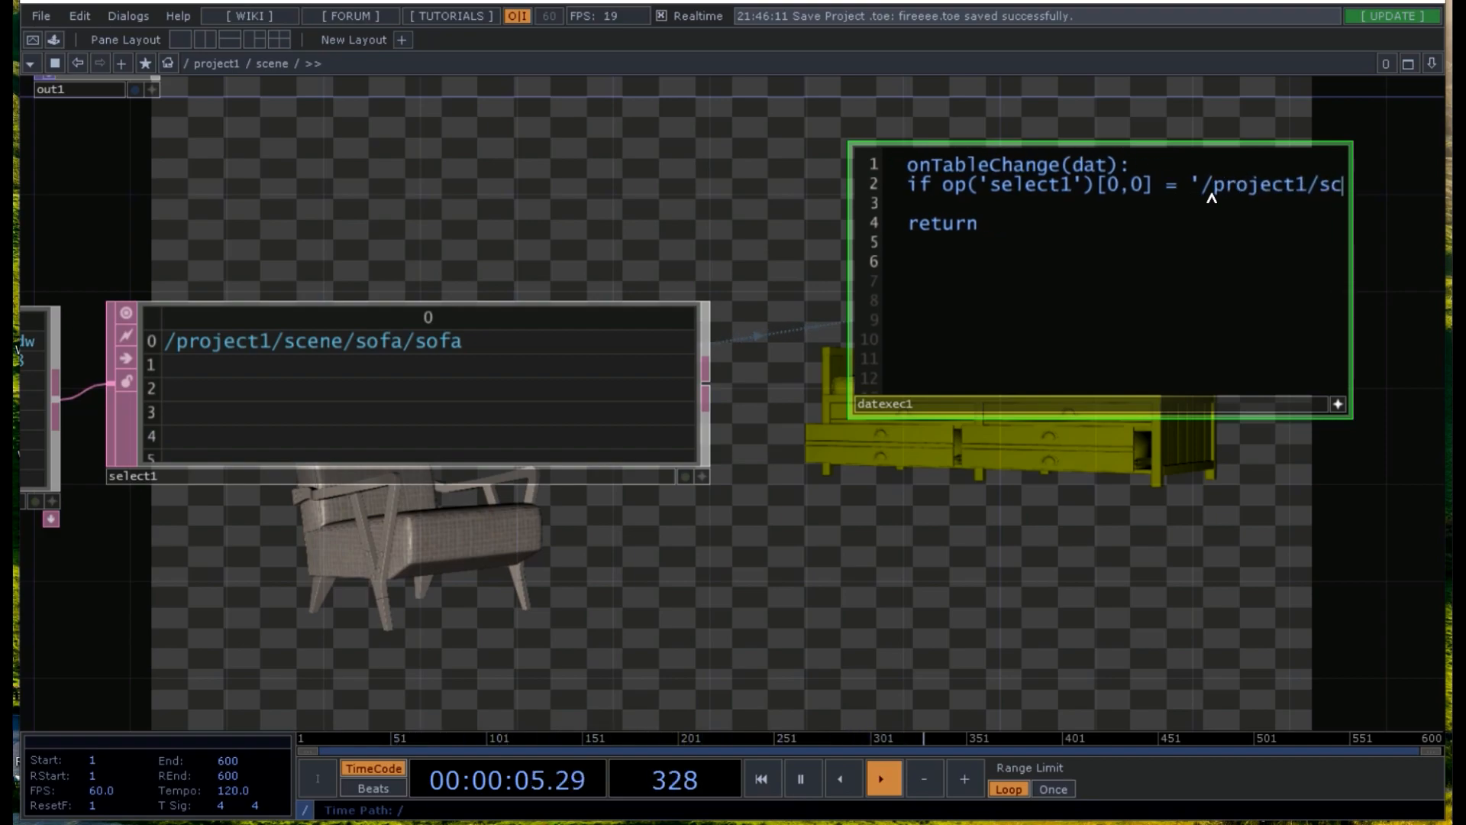
pyautogui.write('ene/')
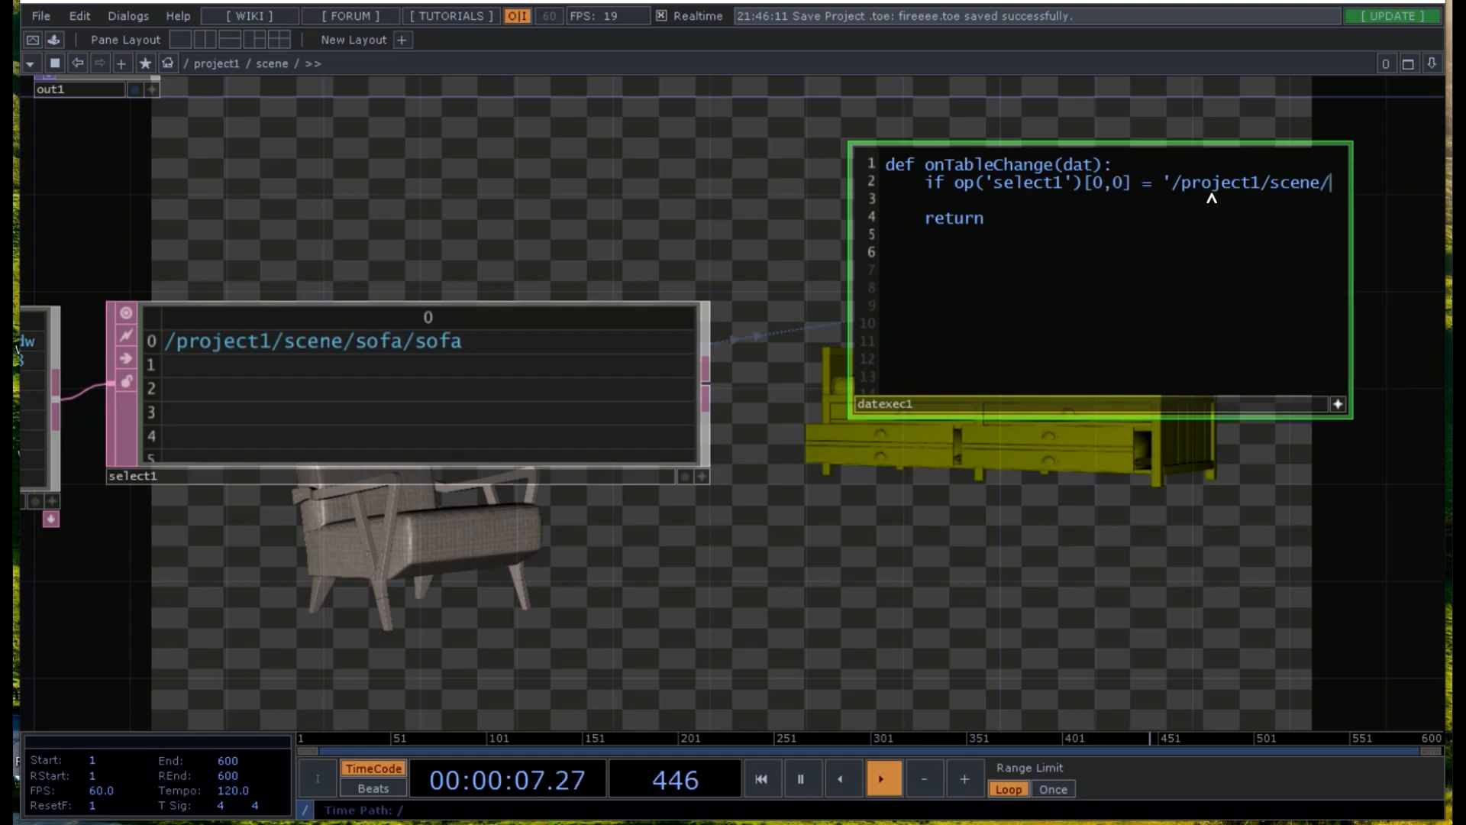
pyautogui.write('sofa')
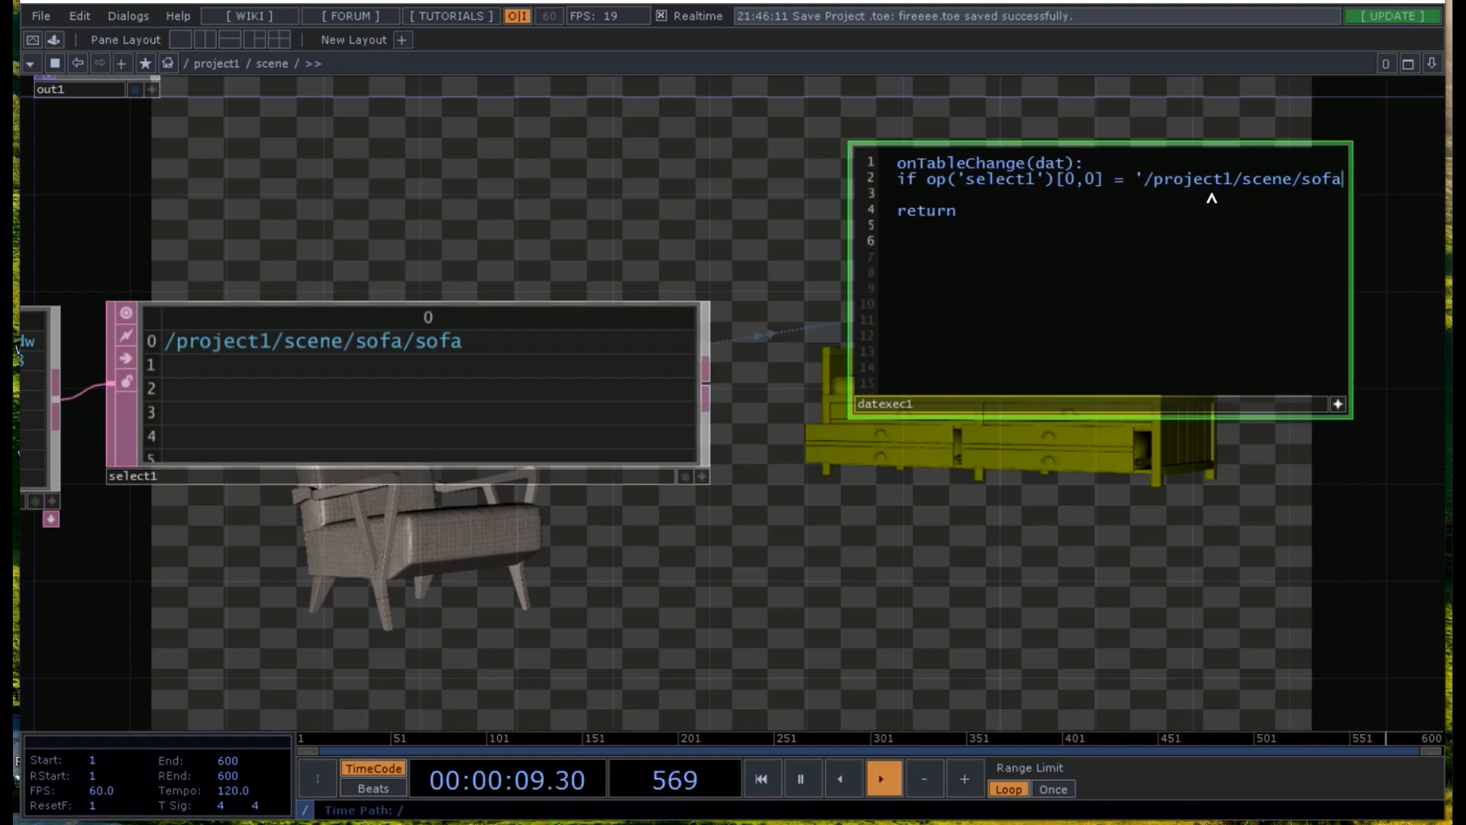
pyautogui.write('/sofa')
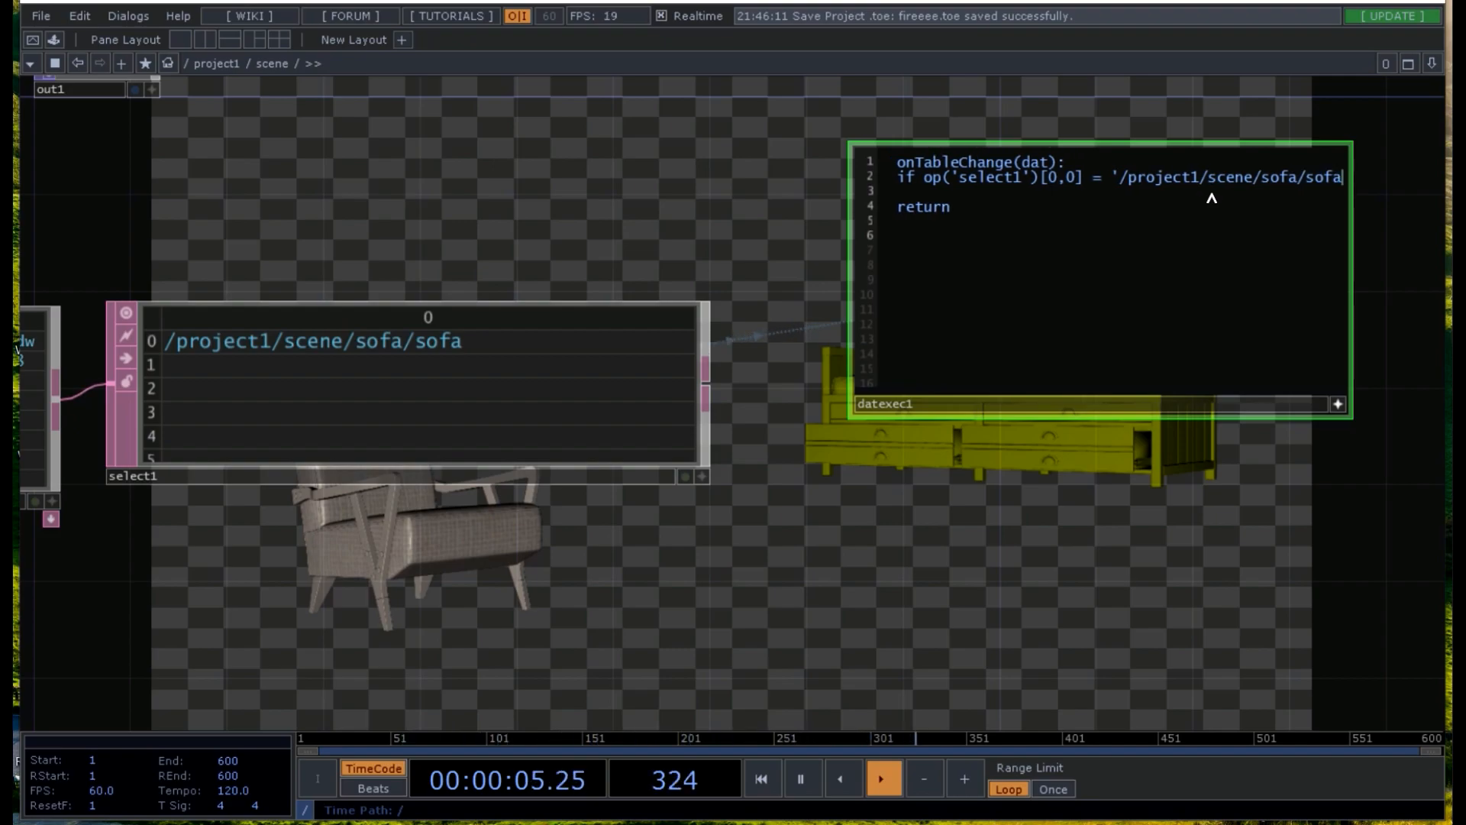
pyautogui.write("'")
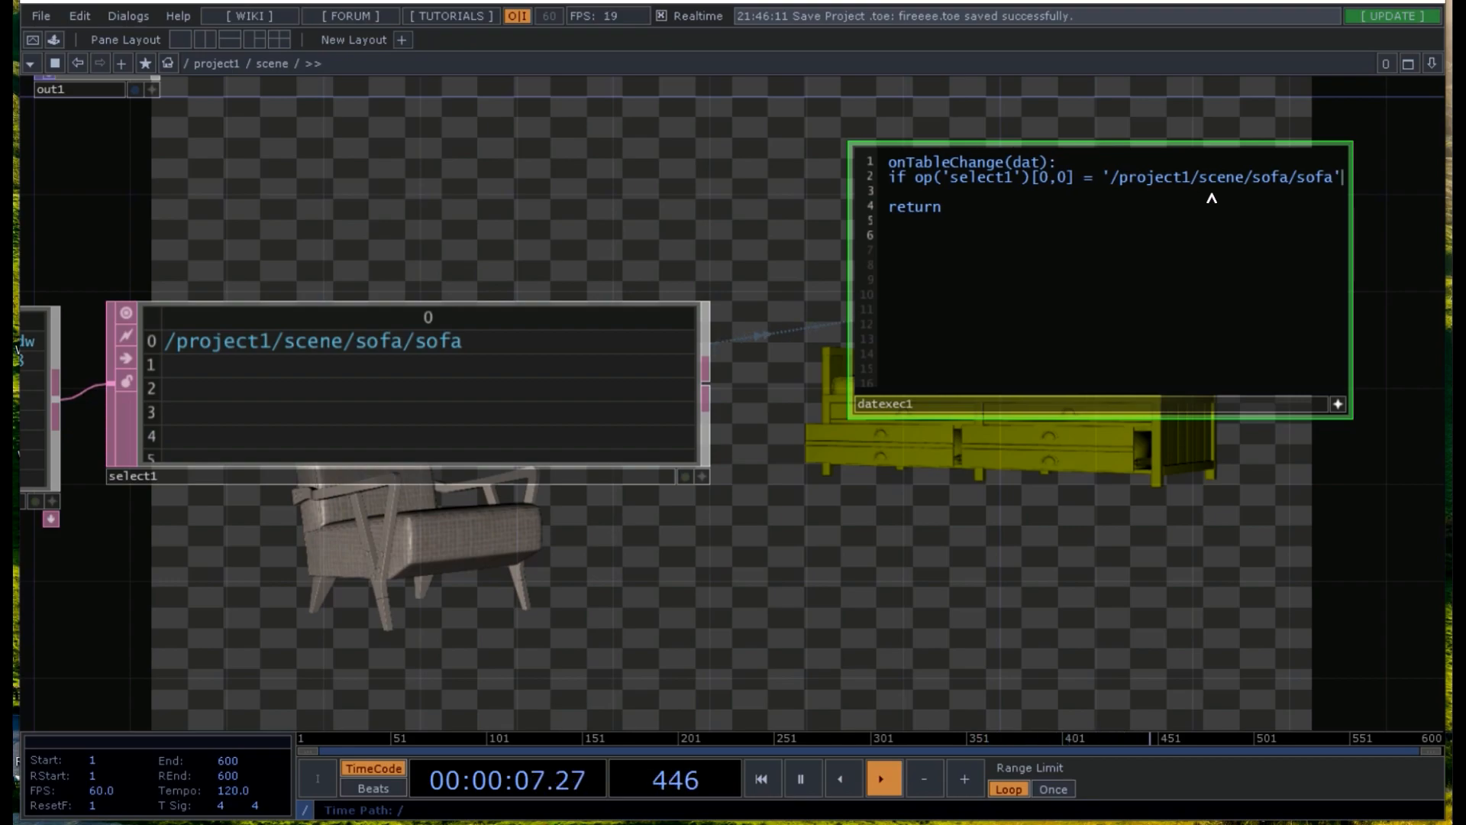
# - Add an indented line under the if statement containing op('constant')
pyautogui.press('Return')
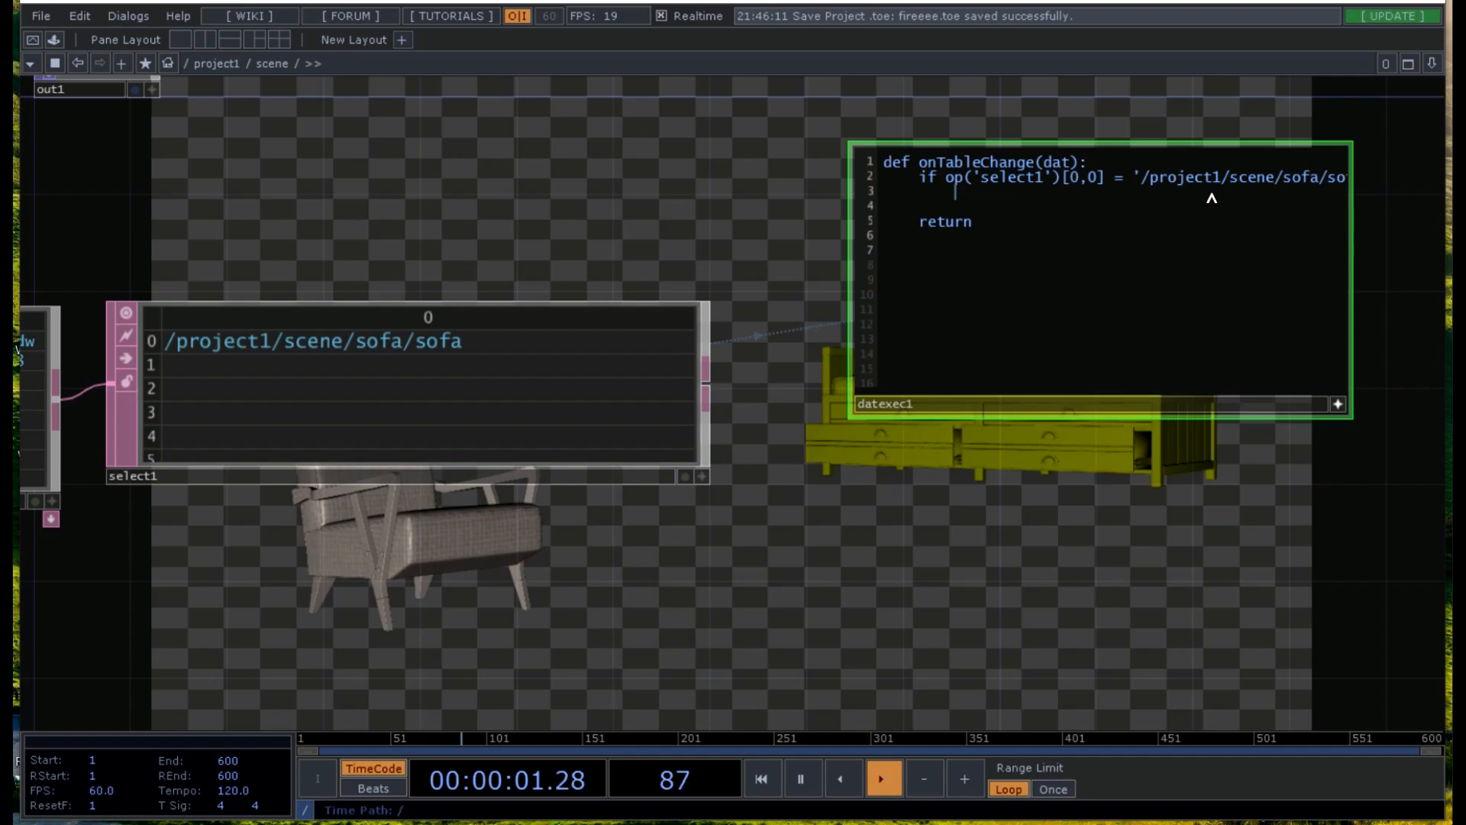
pyautogui.write('op()')
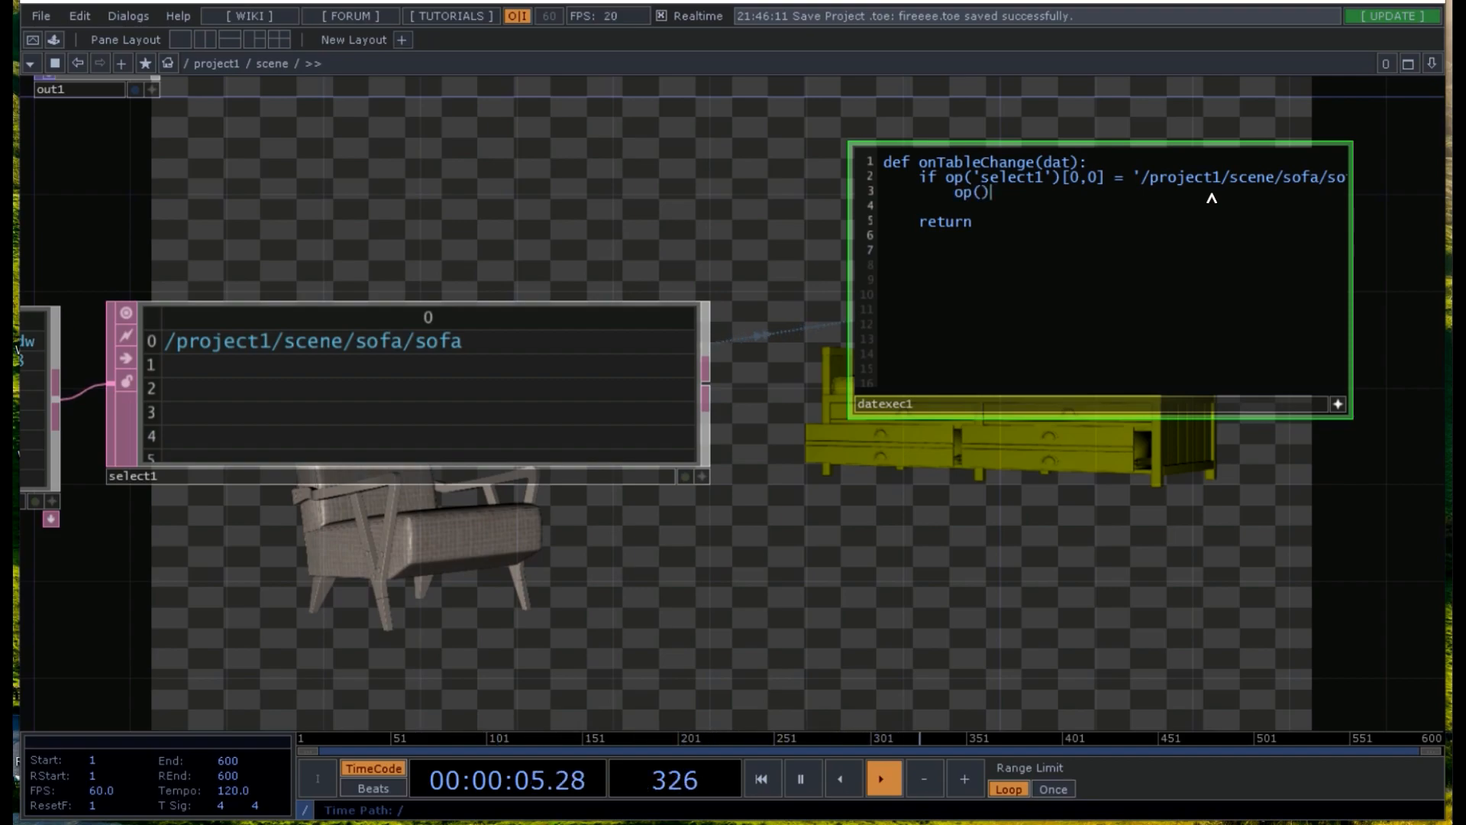
pyautogui.write("'cons")
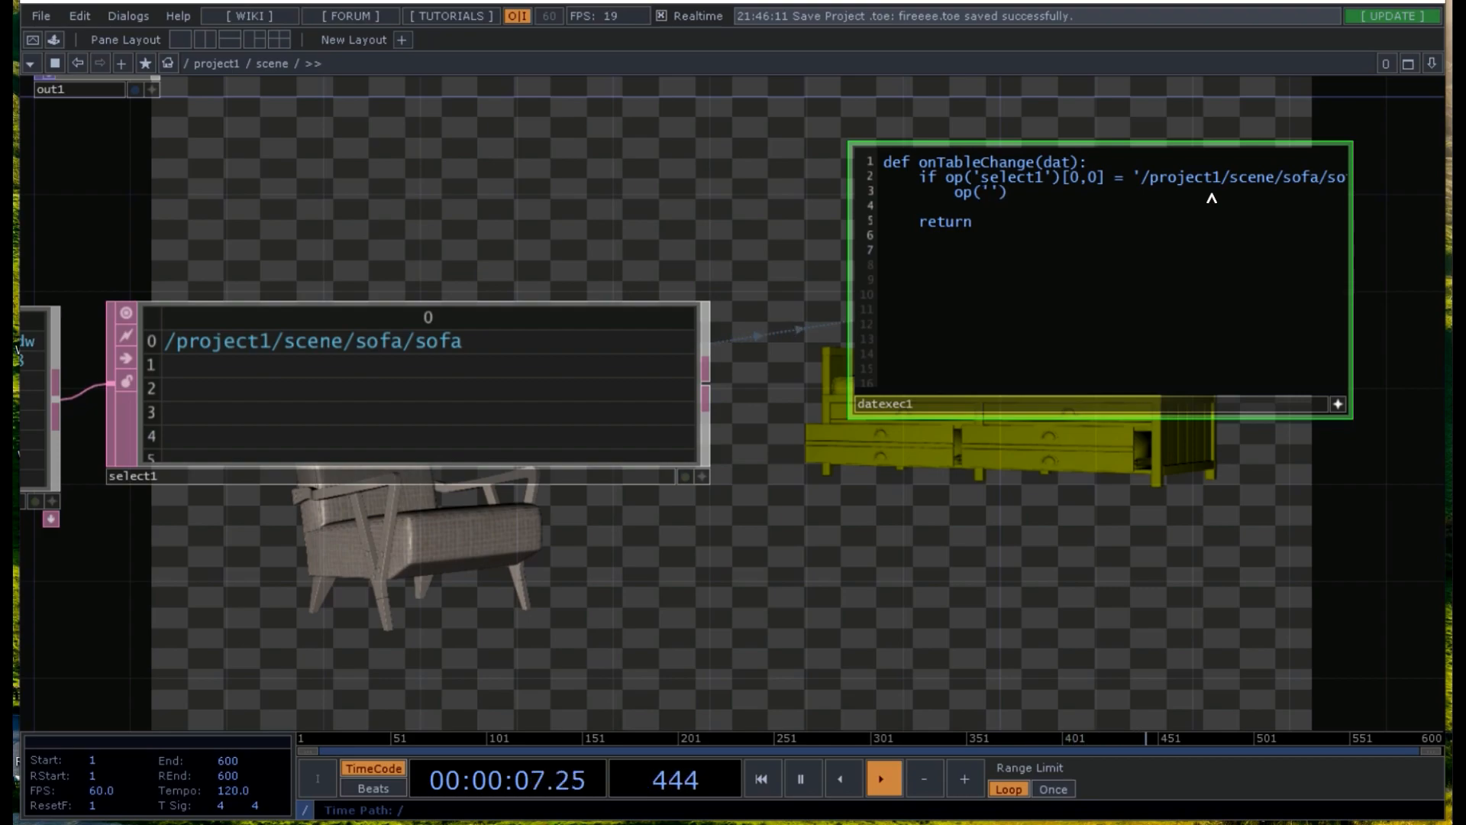
pyautogui.write('tant')
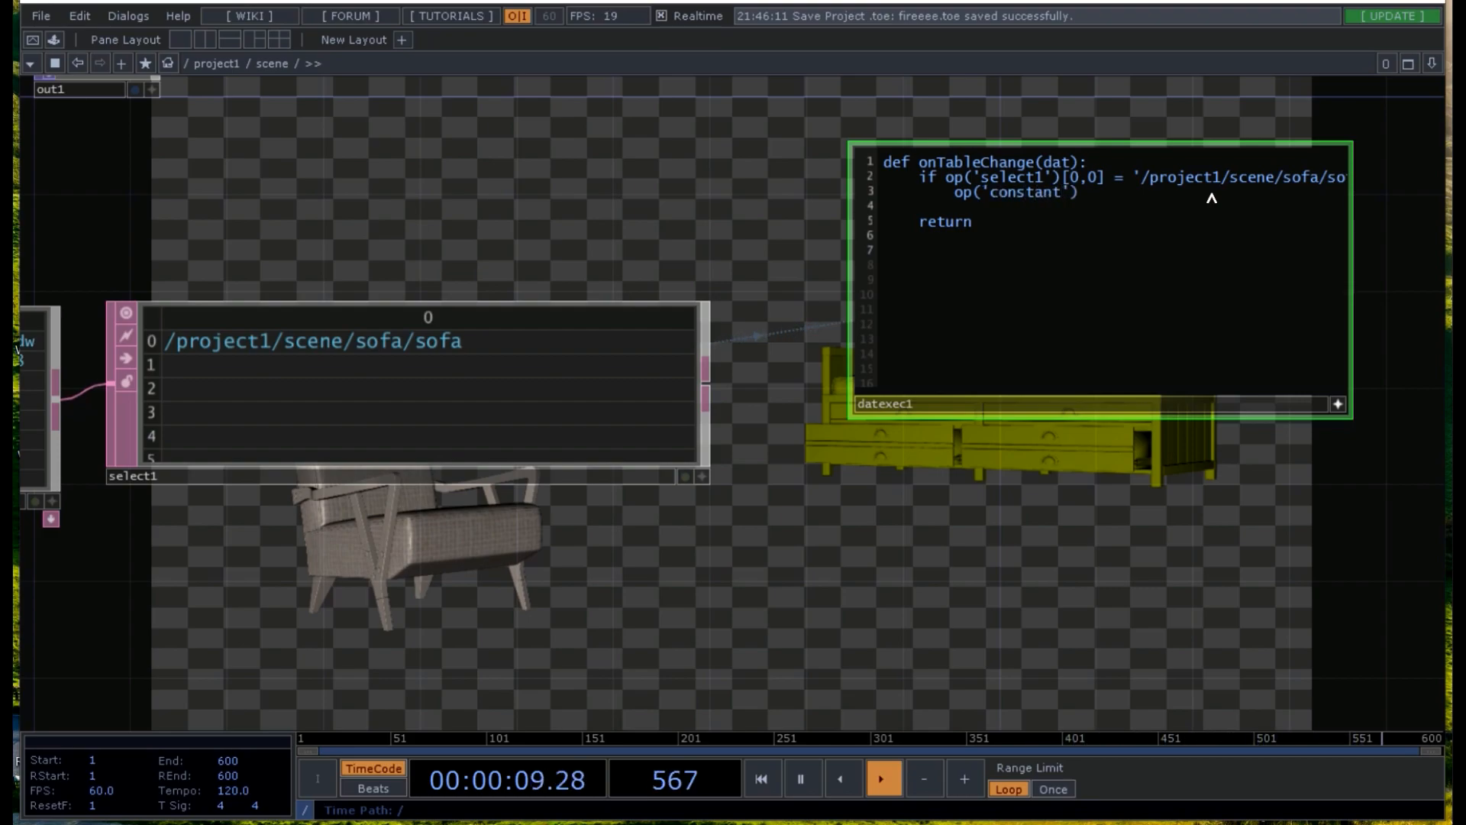
# - Append .val to the op('select1')[0,0] reference in the condition and return to the end of the op('constant') line
pyautogui.press('Right')
pyautogui.press('Right')
pyautogui.press('Right')
pyautogui.press('Right')
pyautogui.press('Right')
pyautogui.press('Right')
pyautogui.press('Left')
pyautogui.press('Left')
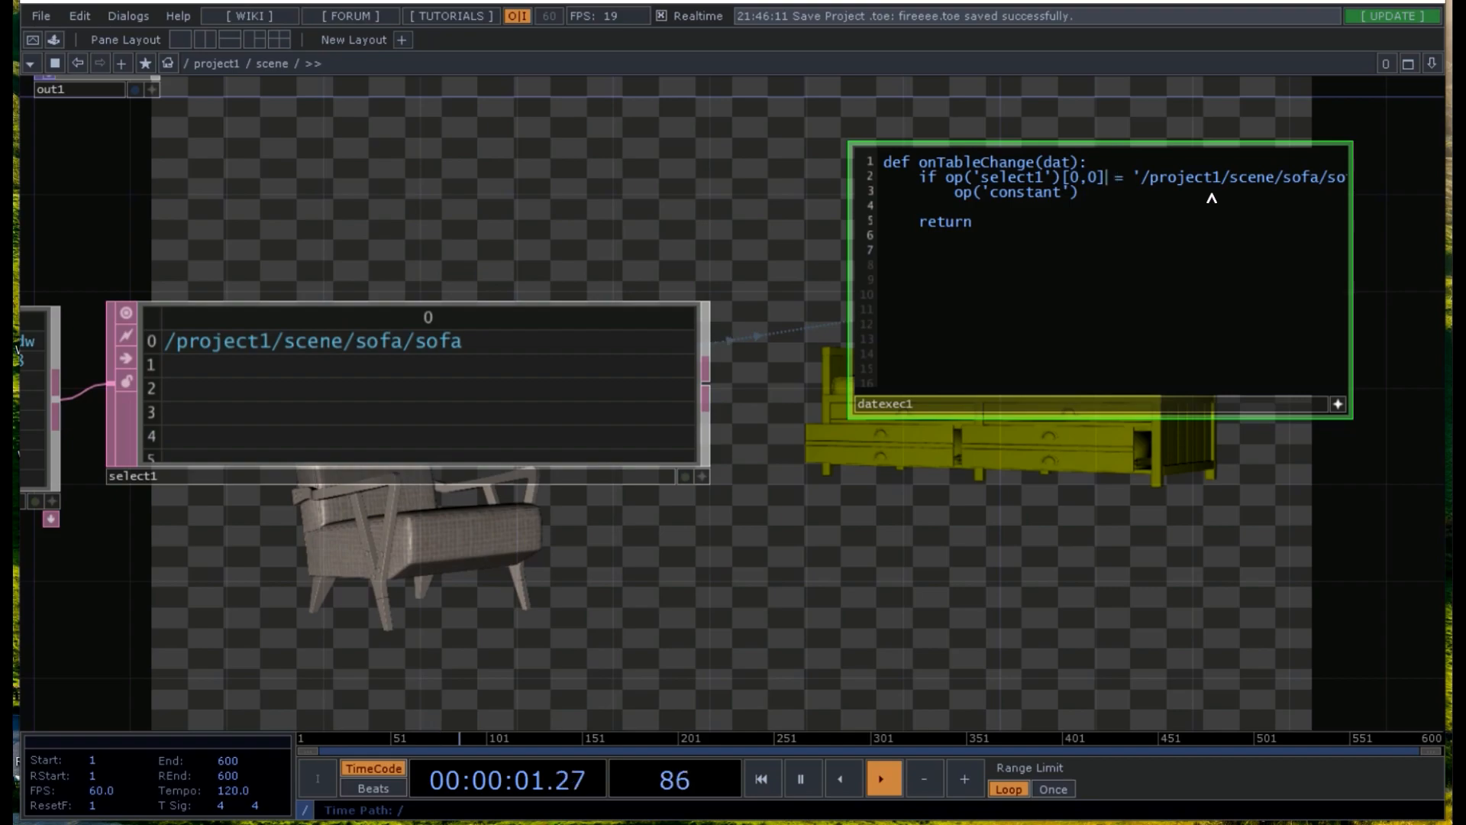
pyautogui.press('Right')
pyautogui.write('.va')
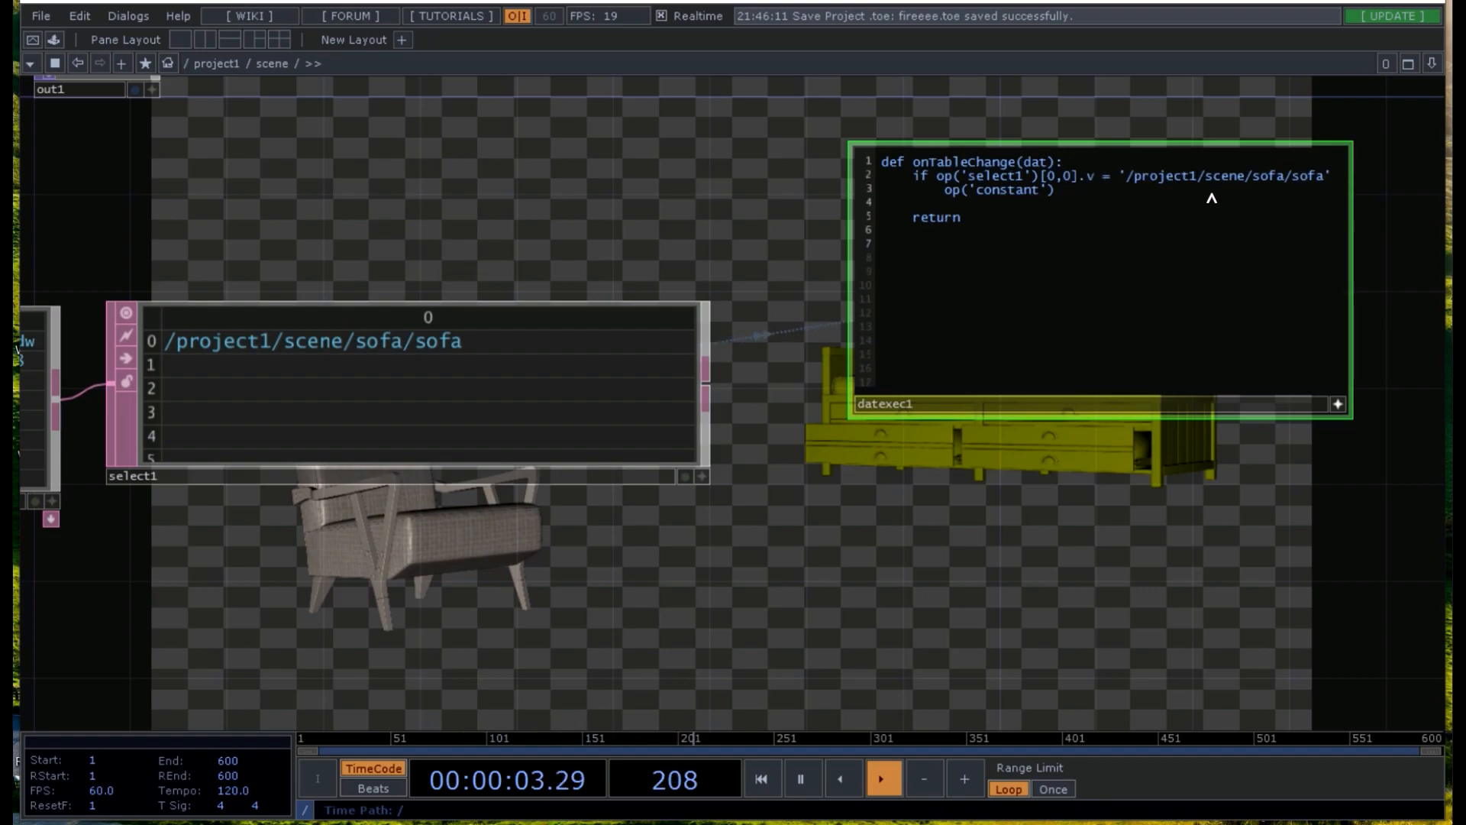
pyautogui.write('l')
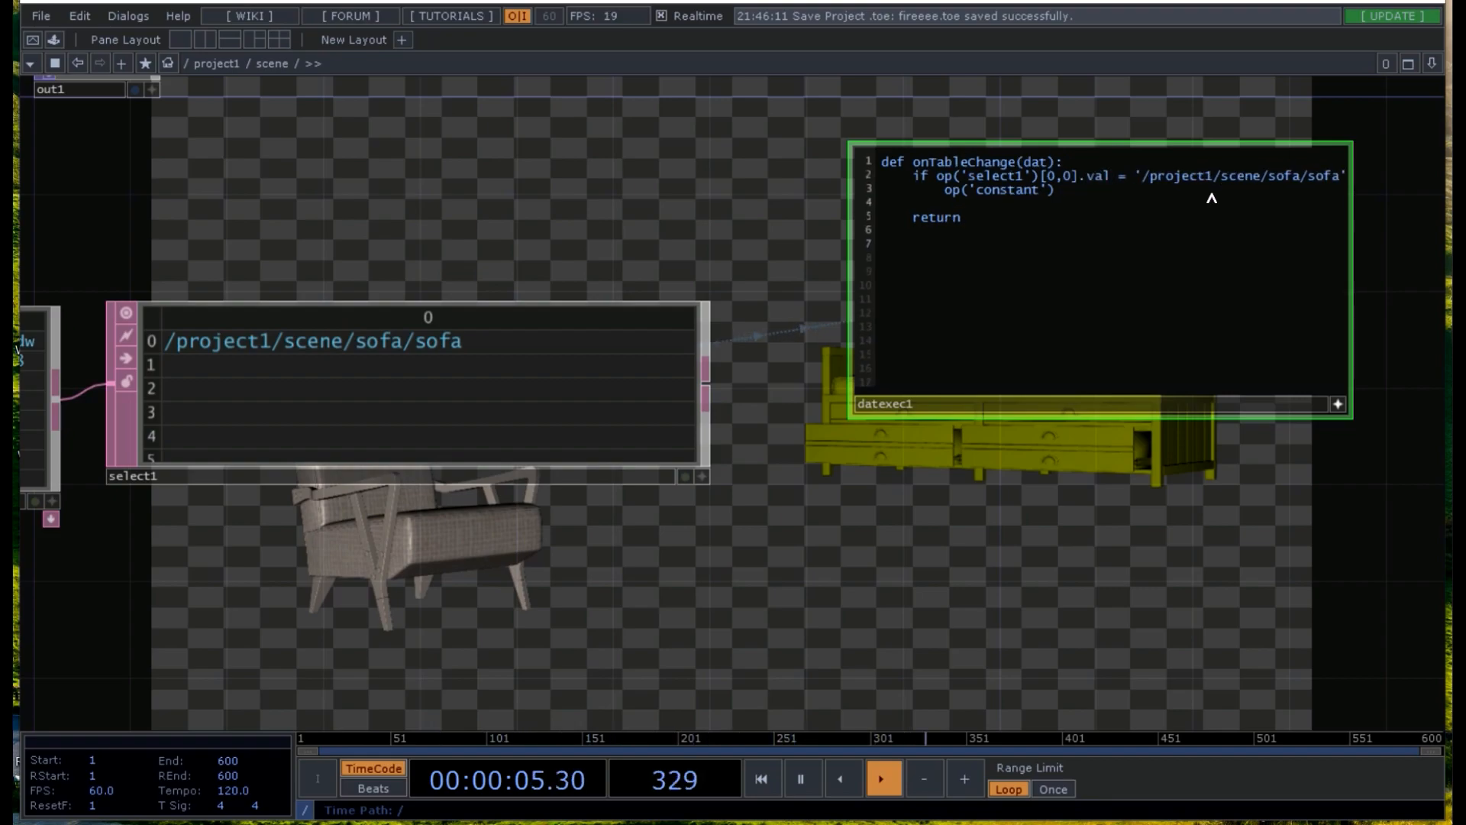
pyautogui.click(1129, 195)
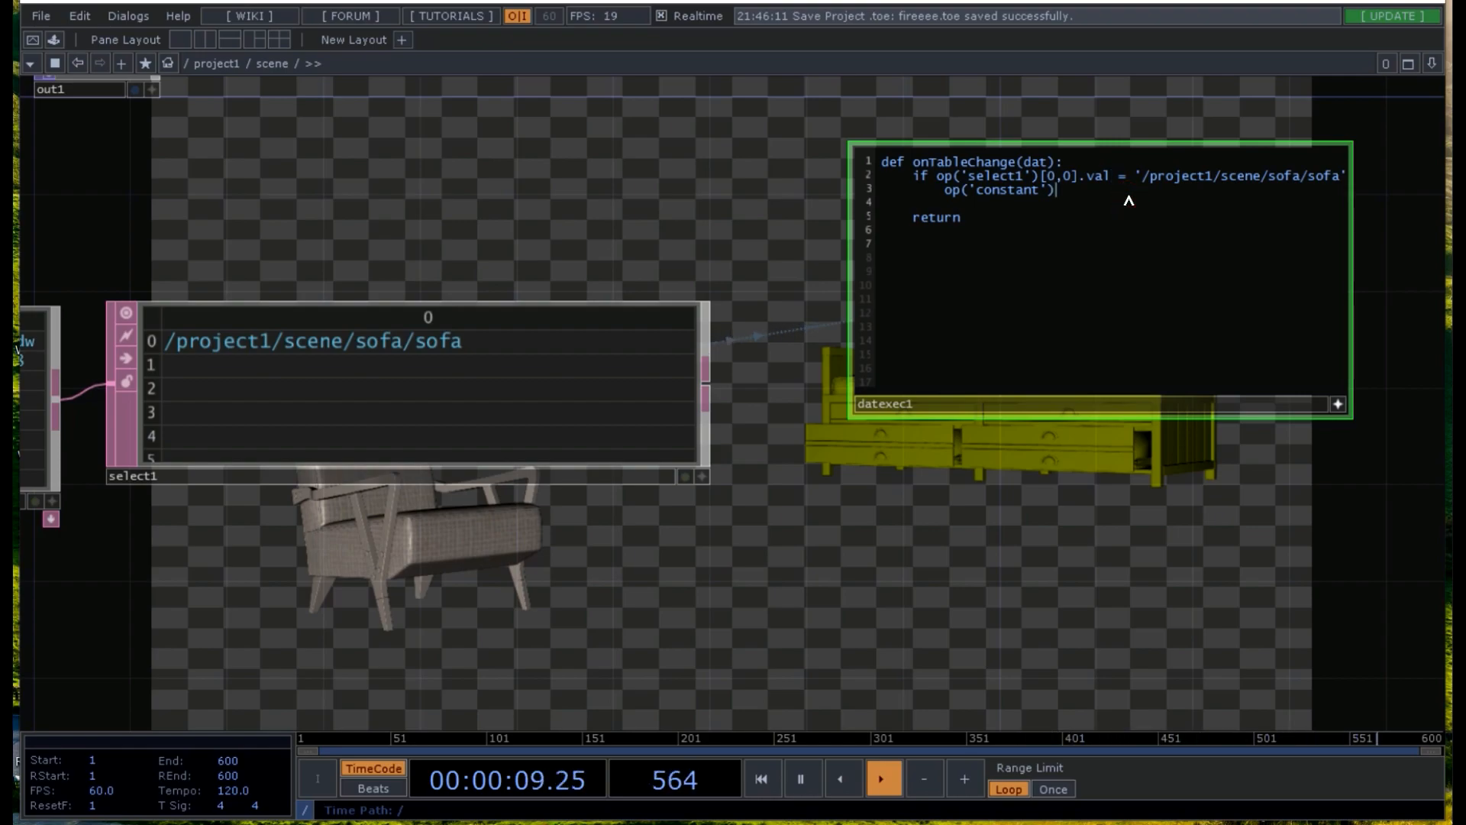
# - Correct the operator name to 'constant1' and complete the if branch as op('constant1').par.value0 = 1
pyautogui.press('Left')
pyautogui.press('Left')
pyautogui.write('1')
pyautogui.press('Right')
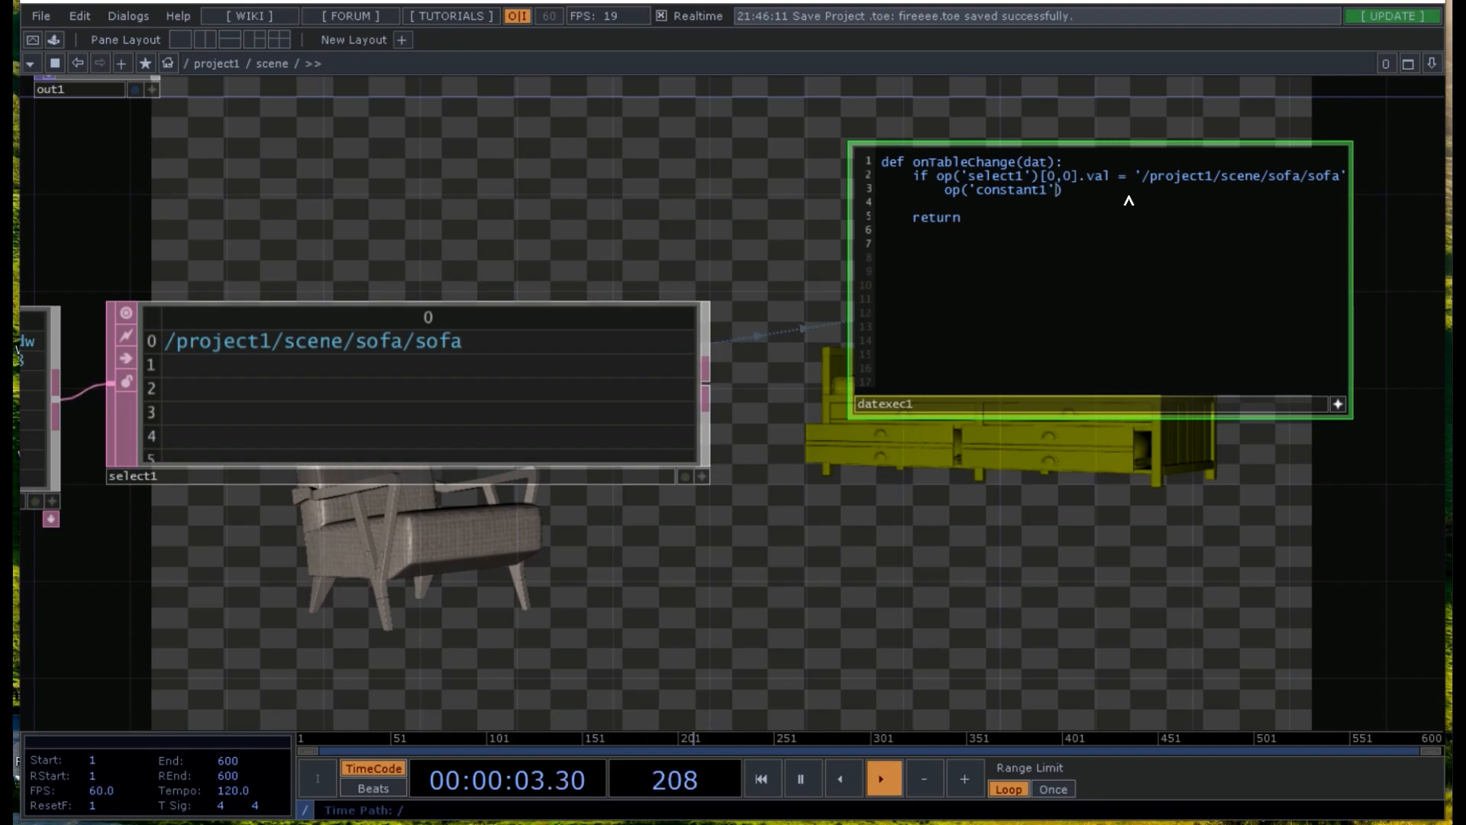
pyautogui.write('.par.va')
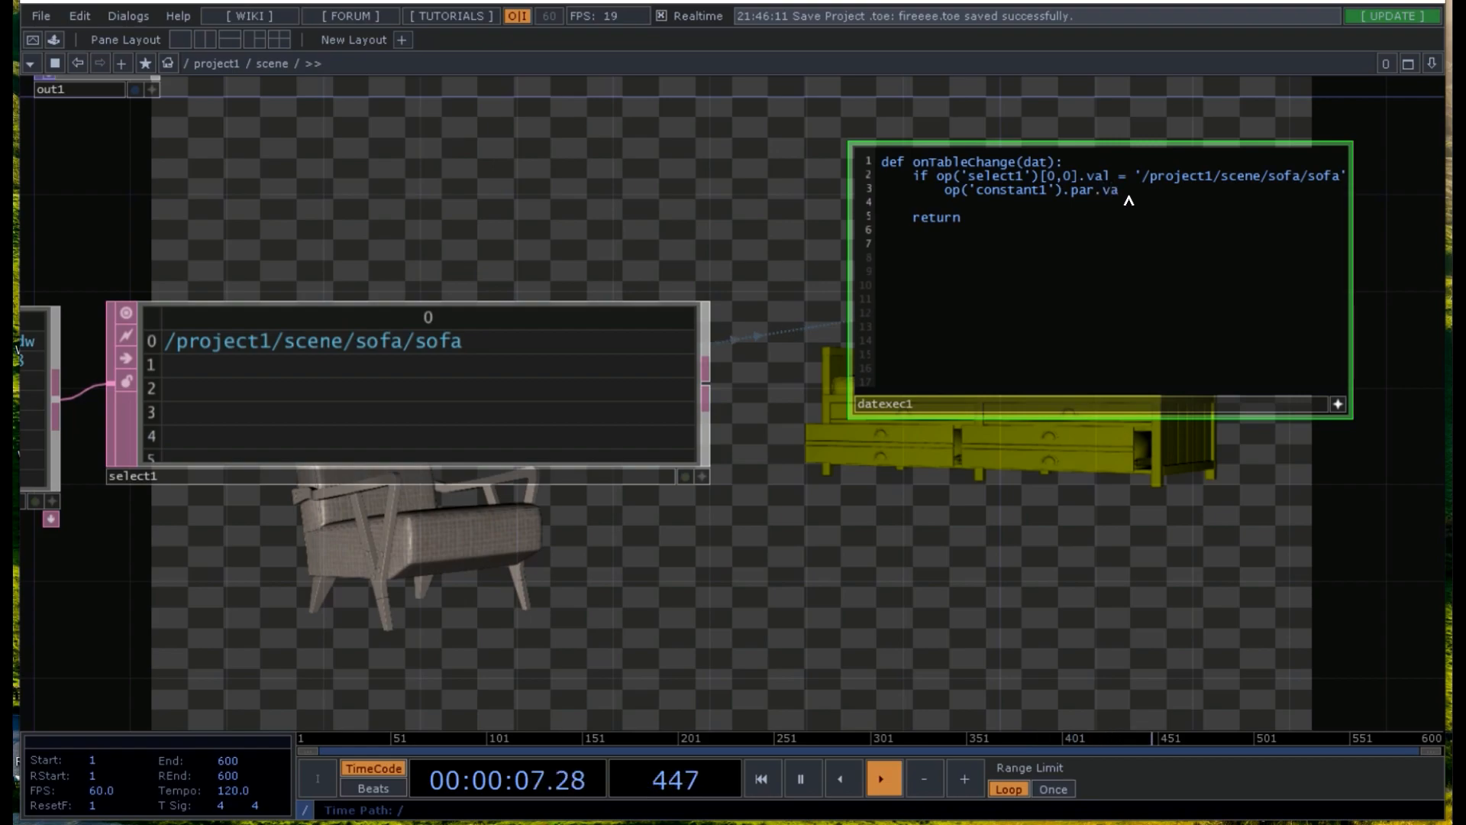
pyautogui.write('lue0')
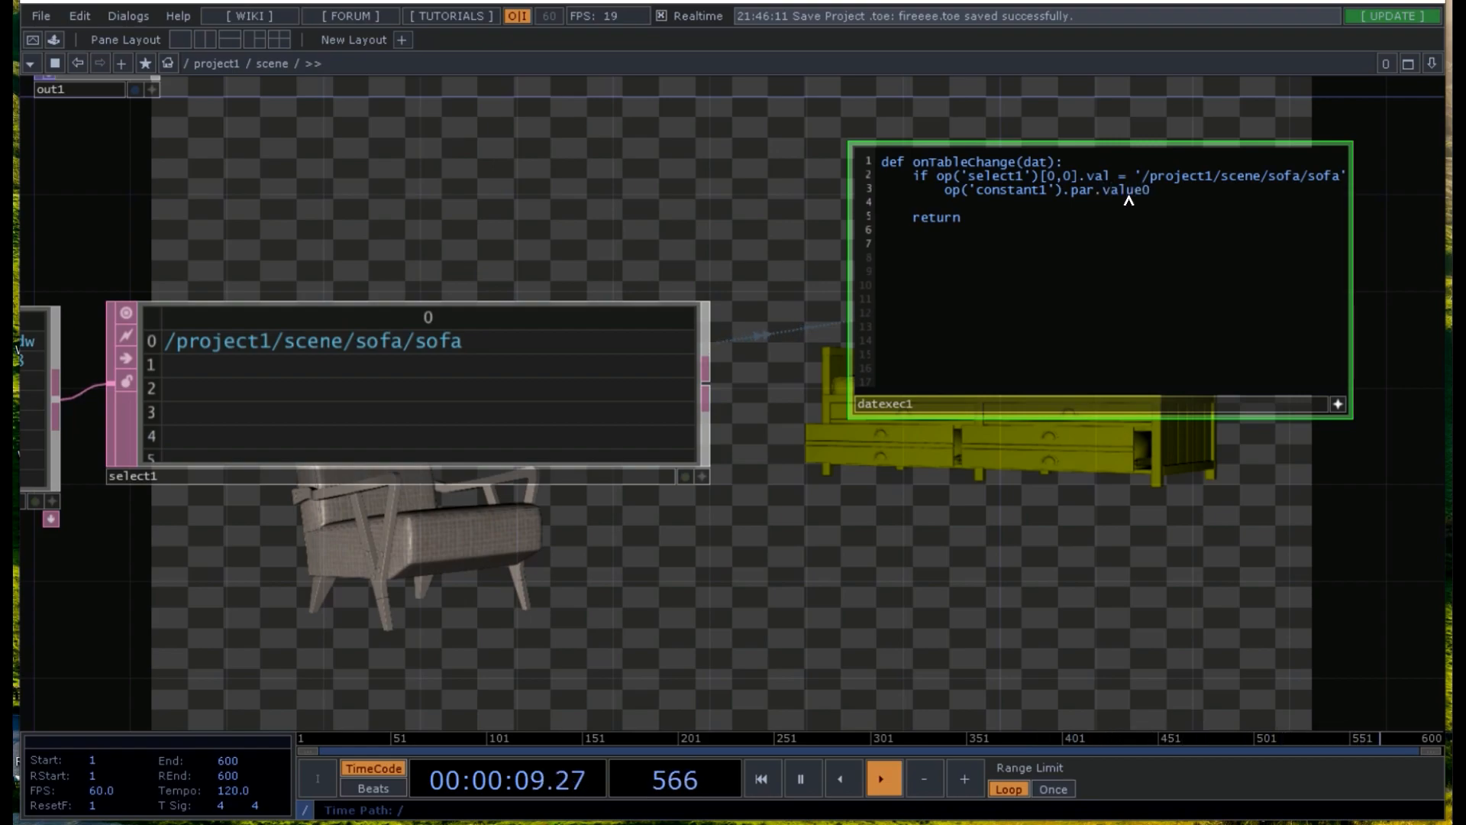
pyautogui.write(' =')
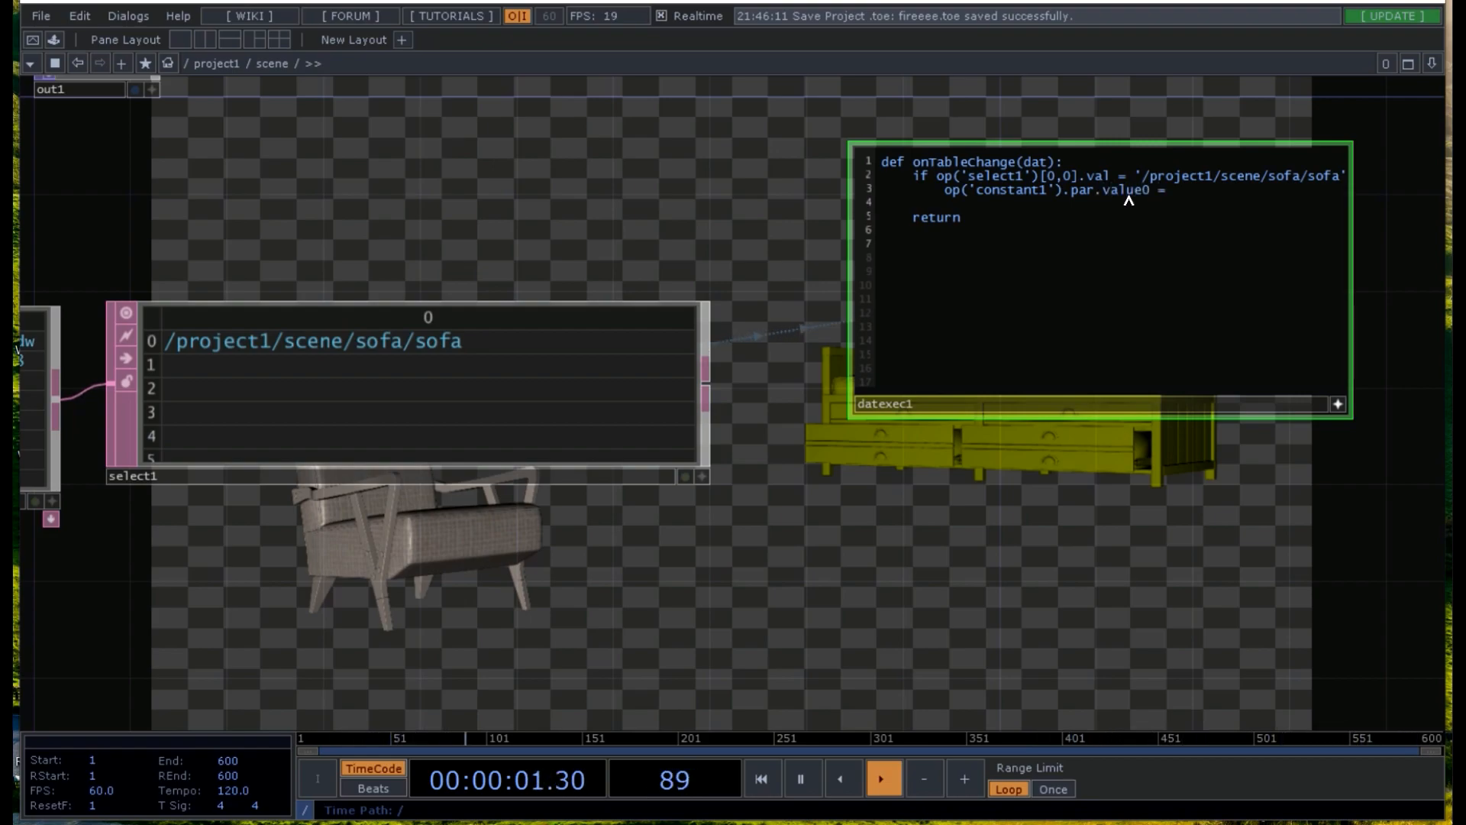
pyautogui.write(' 1')
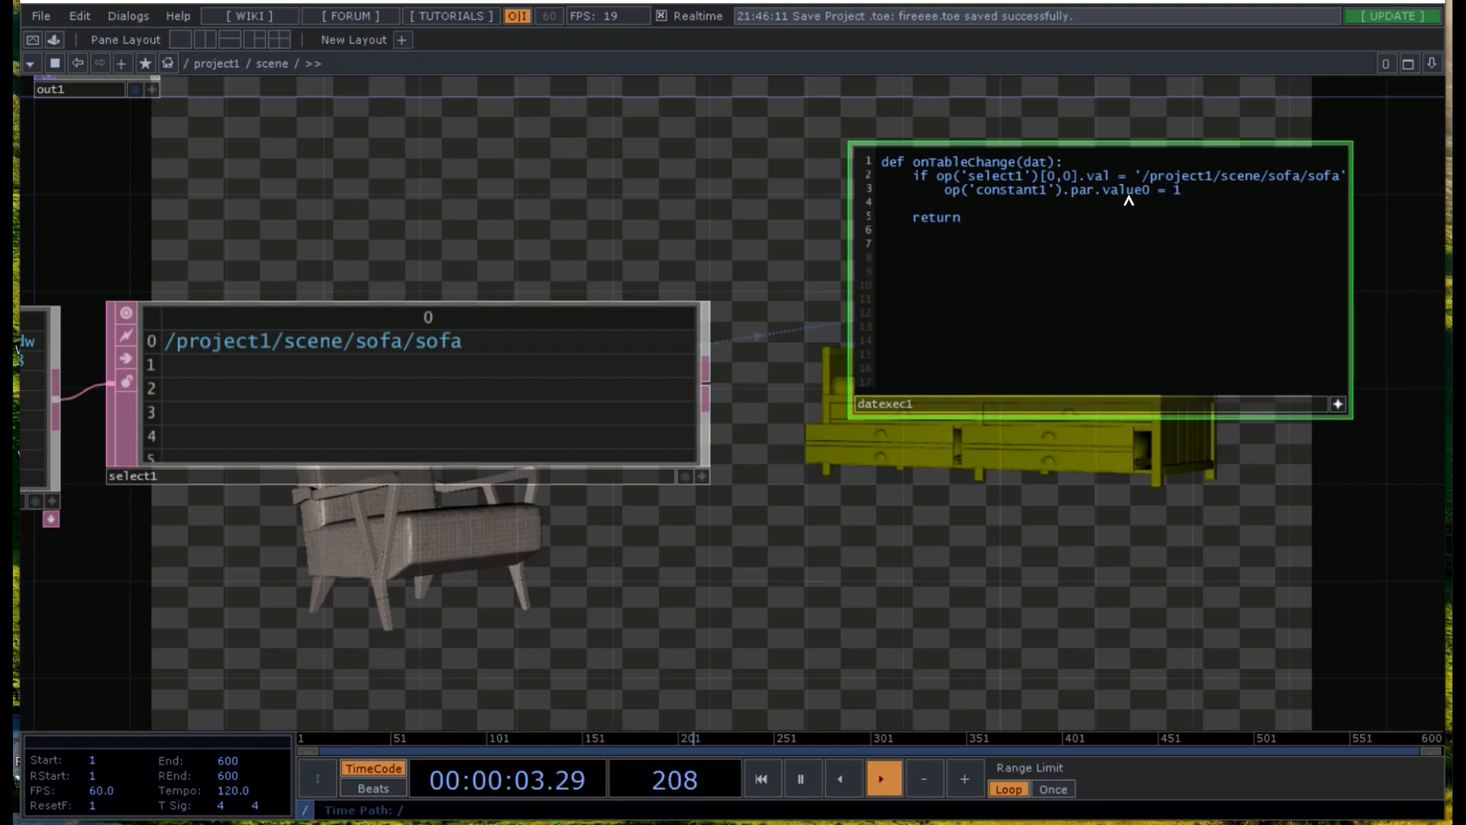
# - Add an else: branch below the assignment containing an indented op('constant1')
pyautogui.press('Return')
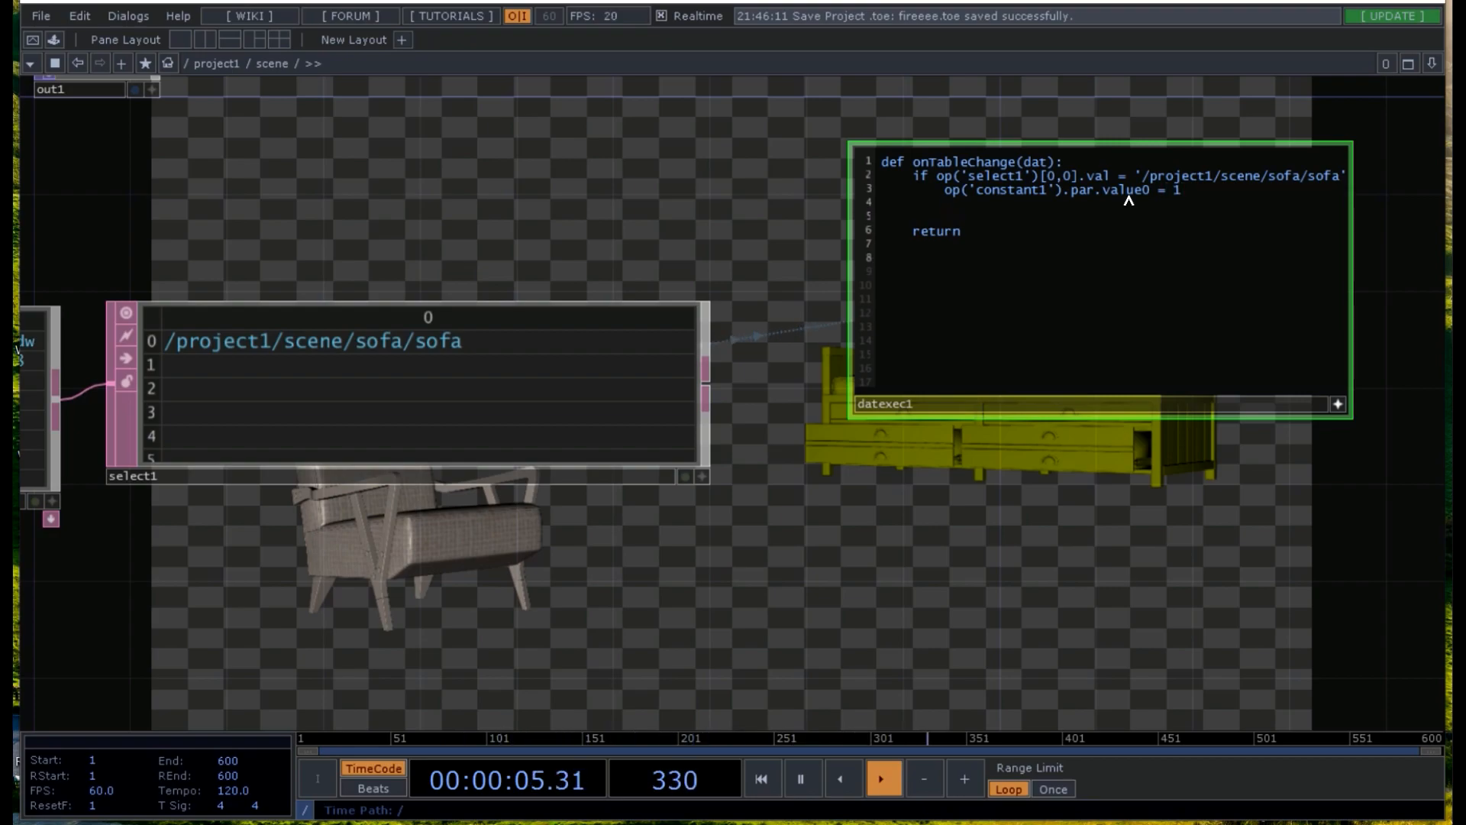
pyautogui.write('else')
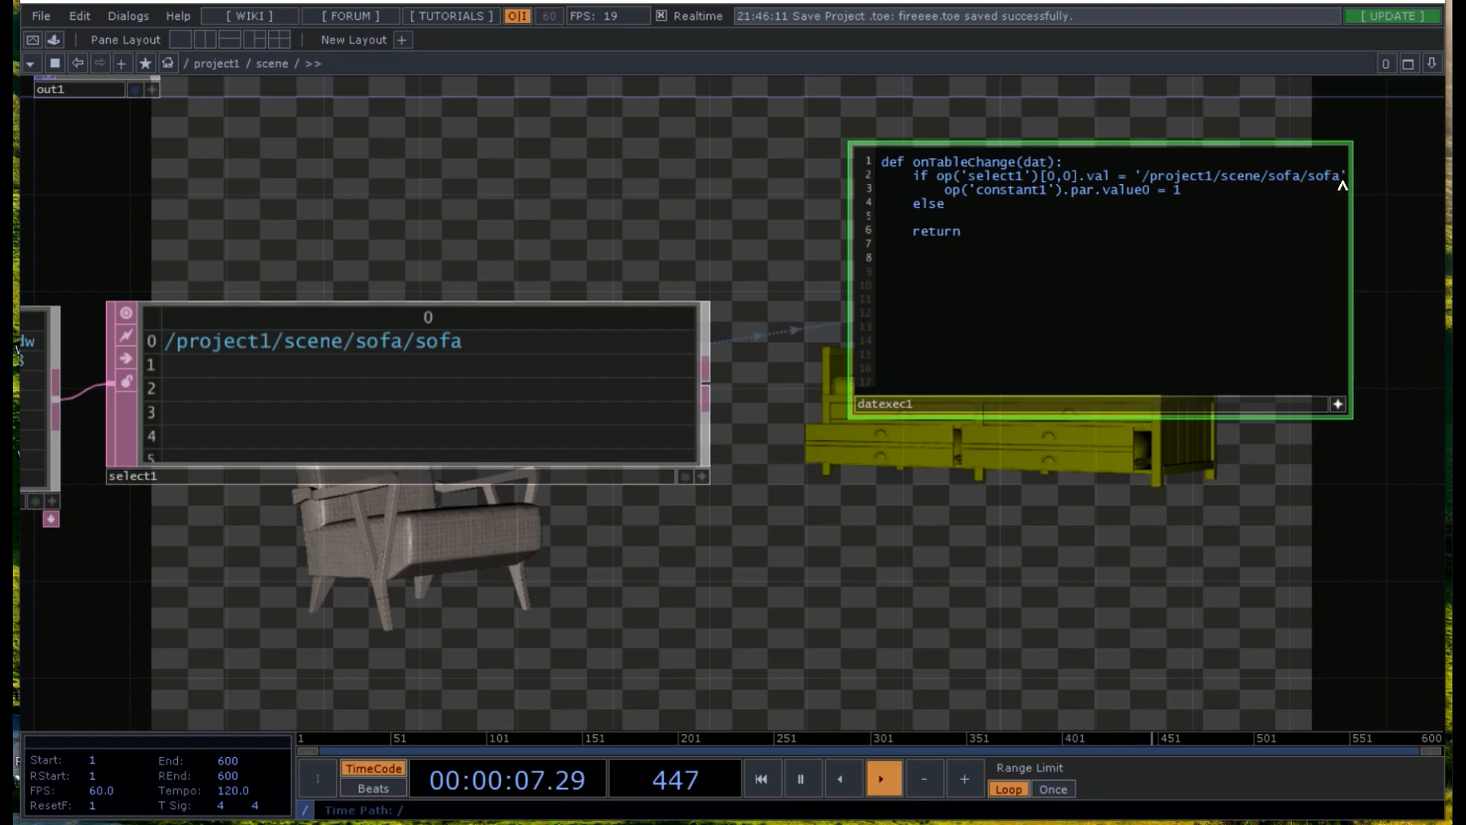
pyautogui.write(':')
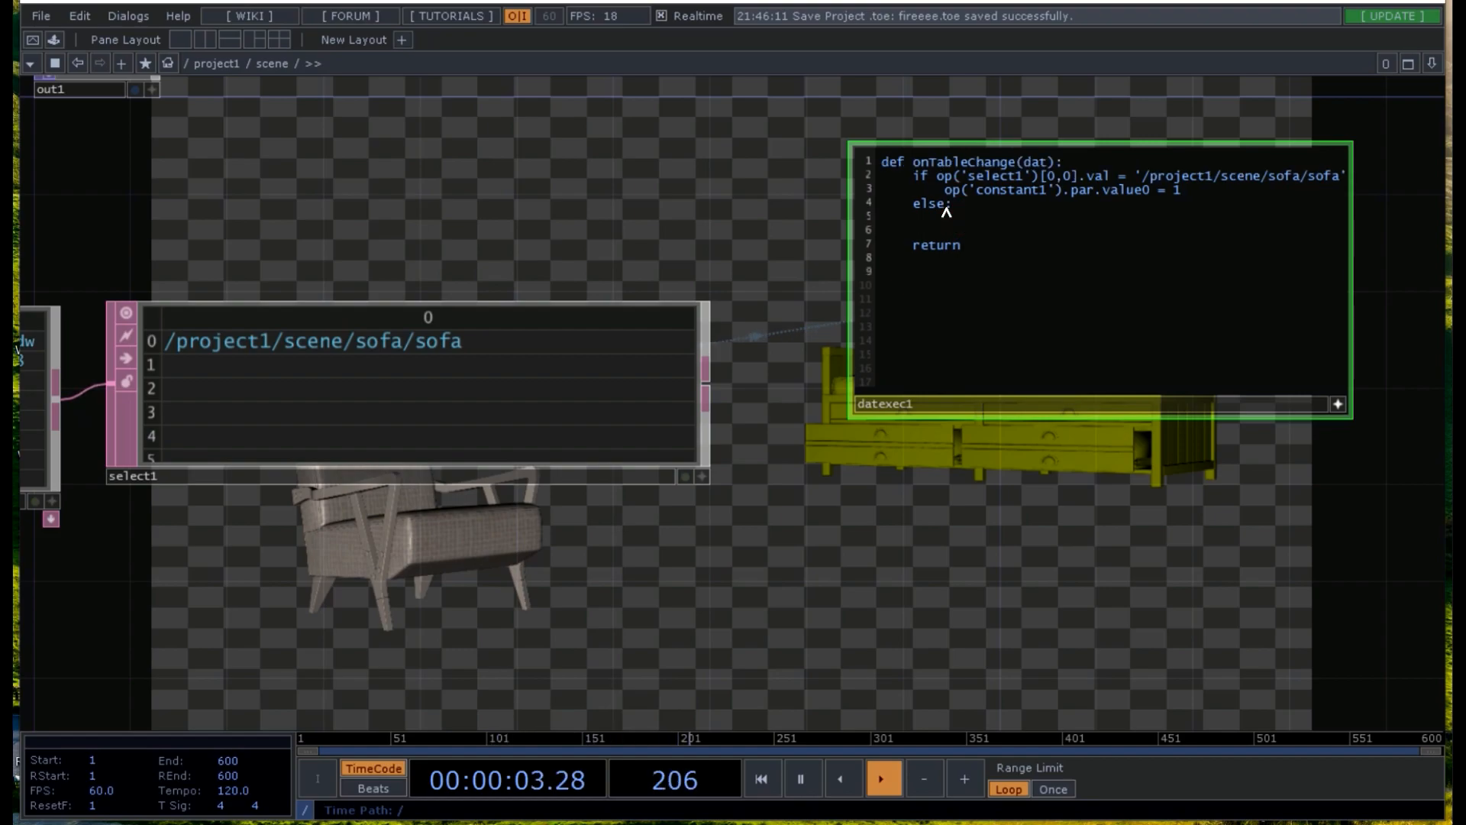
pyautogui.press('Return')
pyautogui.press('Tab')
pyautogui.write('op()')
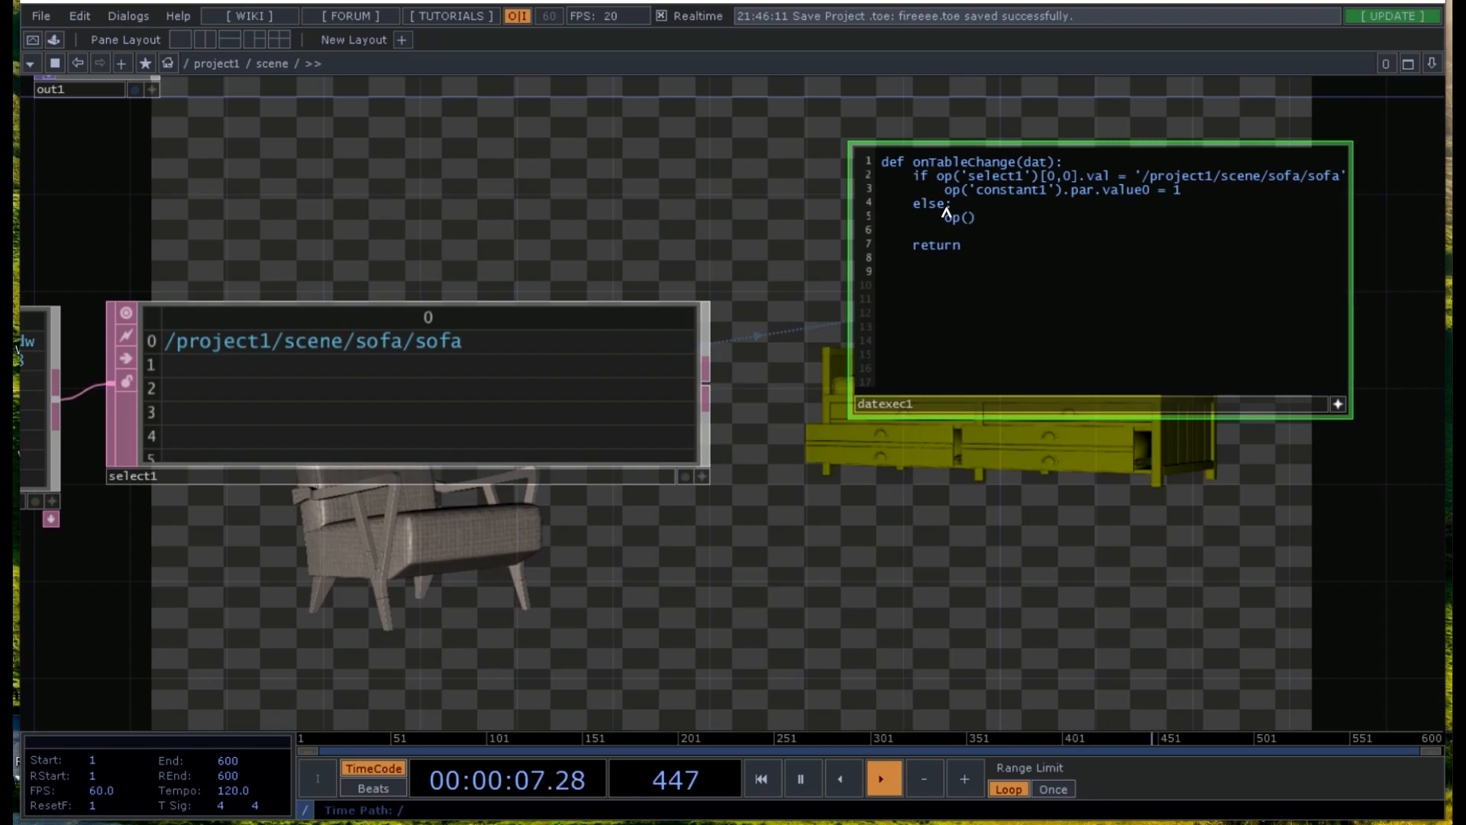
pyautogui.write("'co")
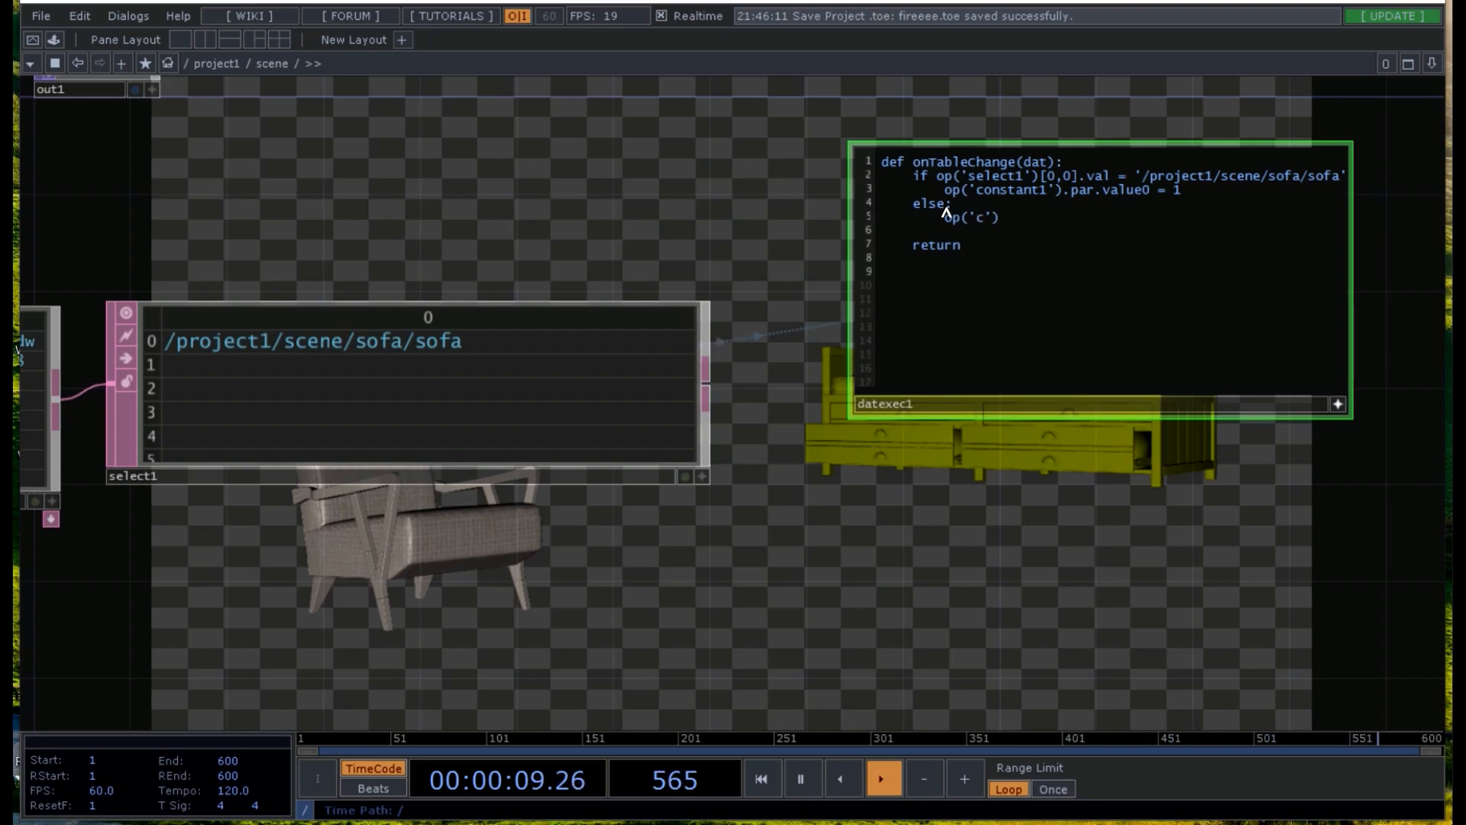
pyautogui.write('nstant1')
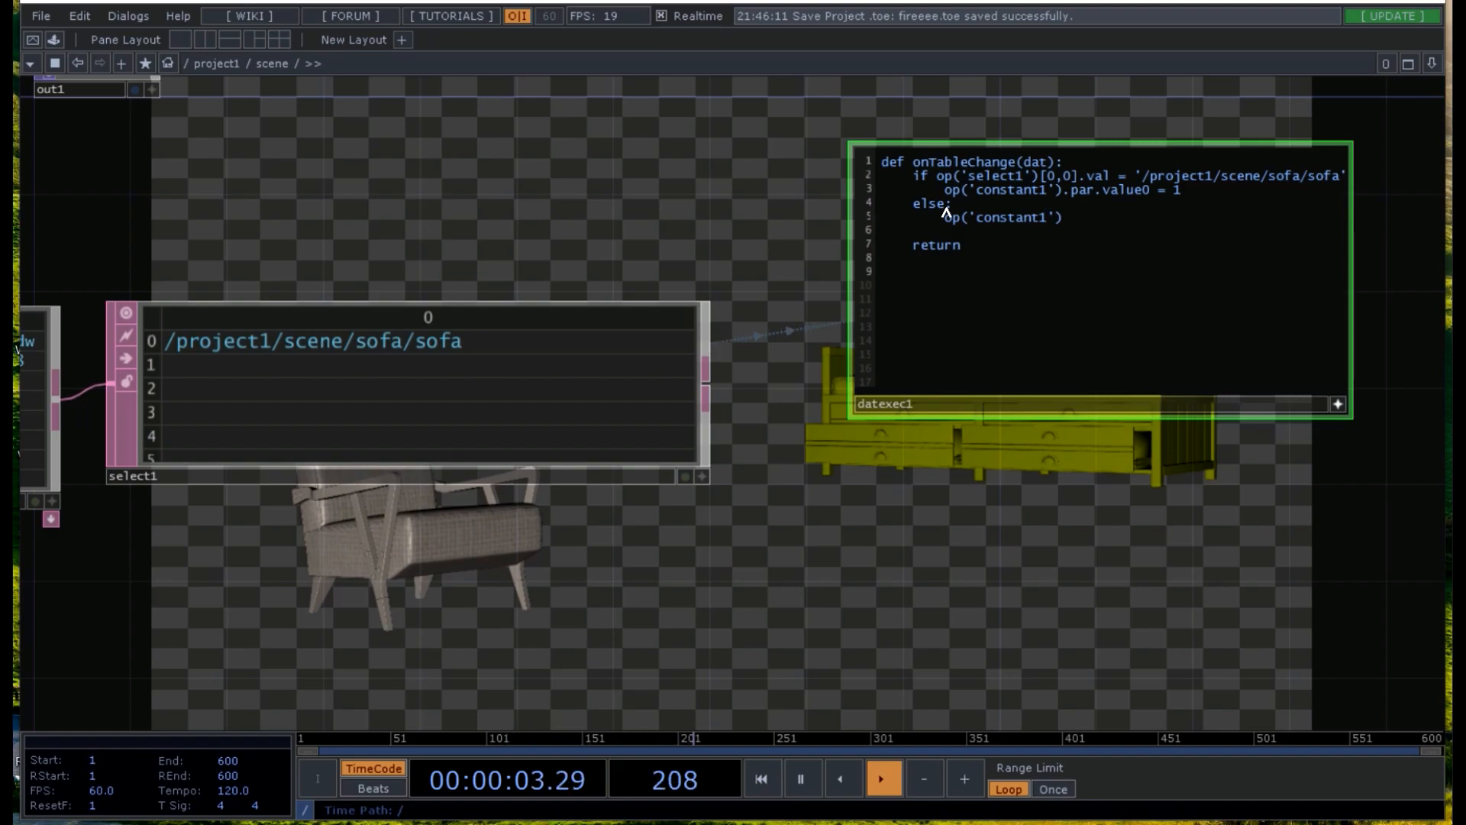
# - Complete the else branch line by appending .par.value0 = 0 to op('constant1')
pyautogui.press('Right')
pyautogui.write('.ps')
pyautogui.press('BackSpace')
pyautogui.write('ar.value0')
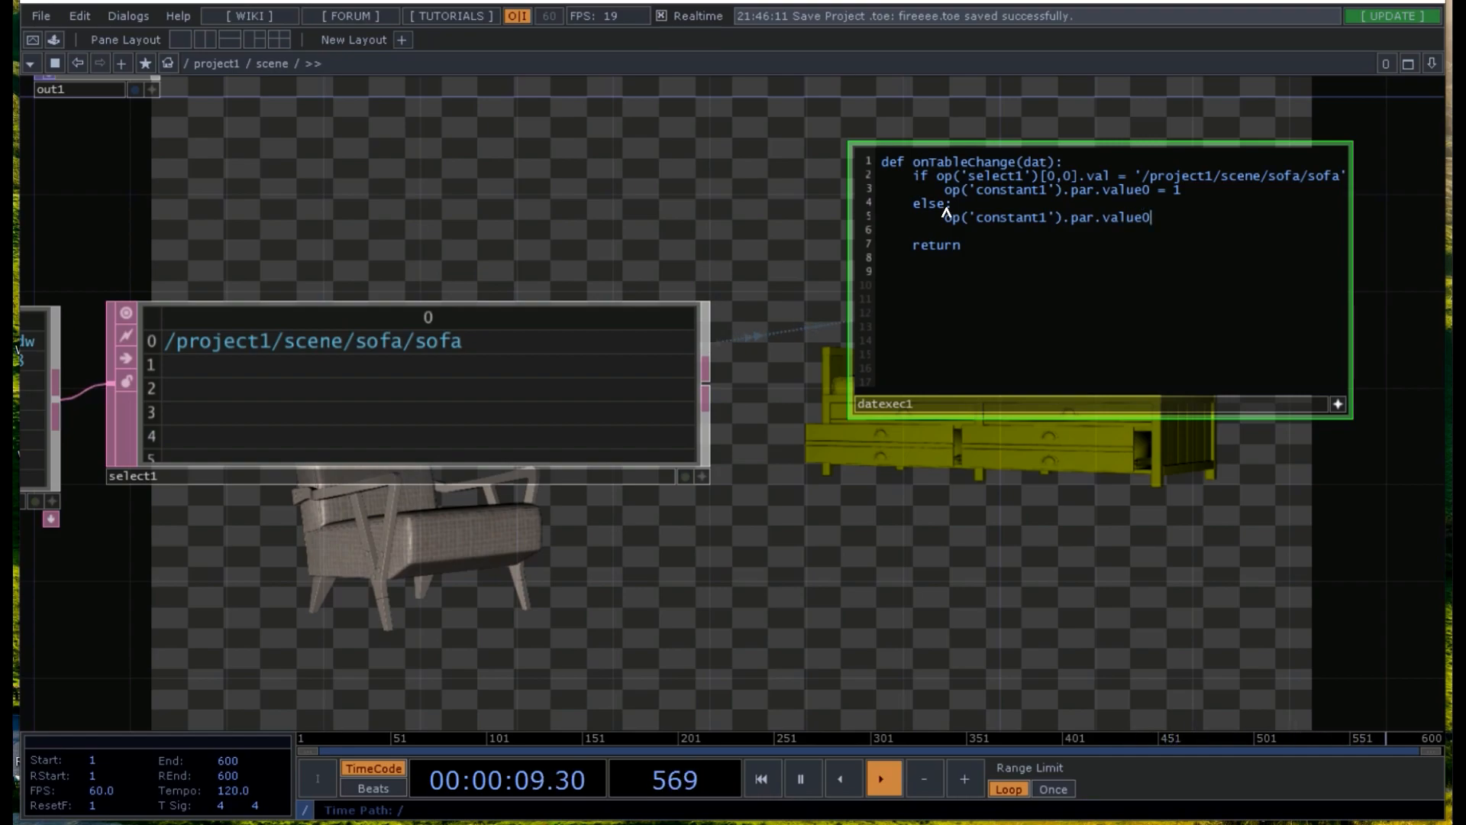
pyautogui.write(' = ')
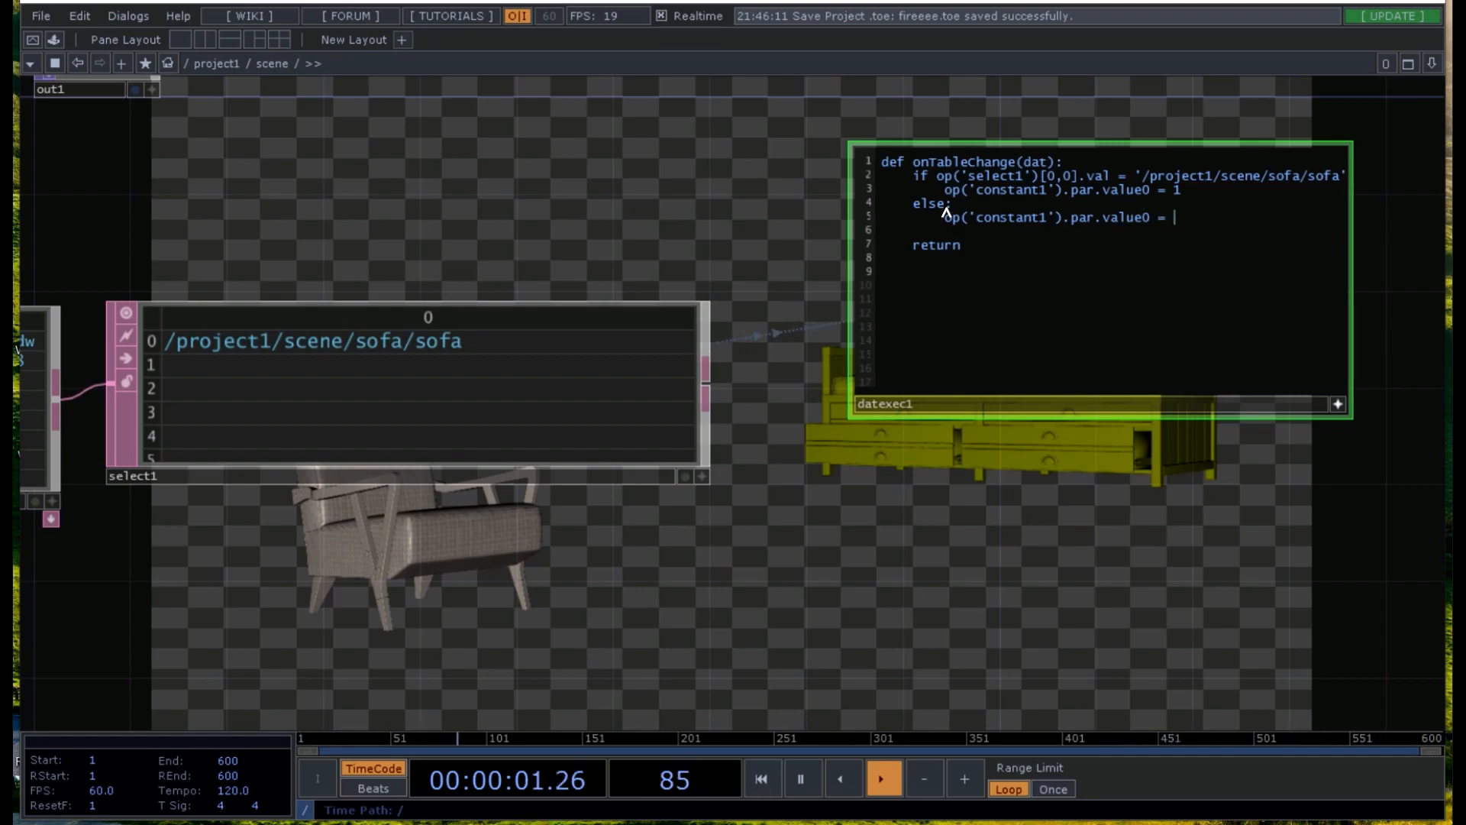
pyautogui.write('0')
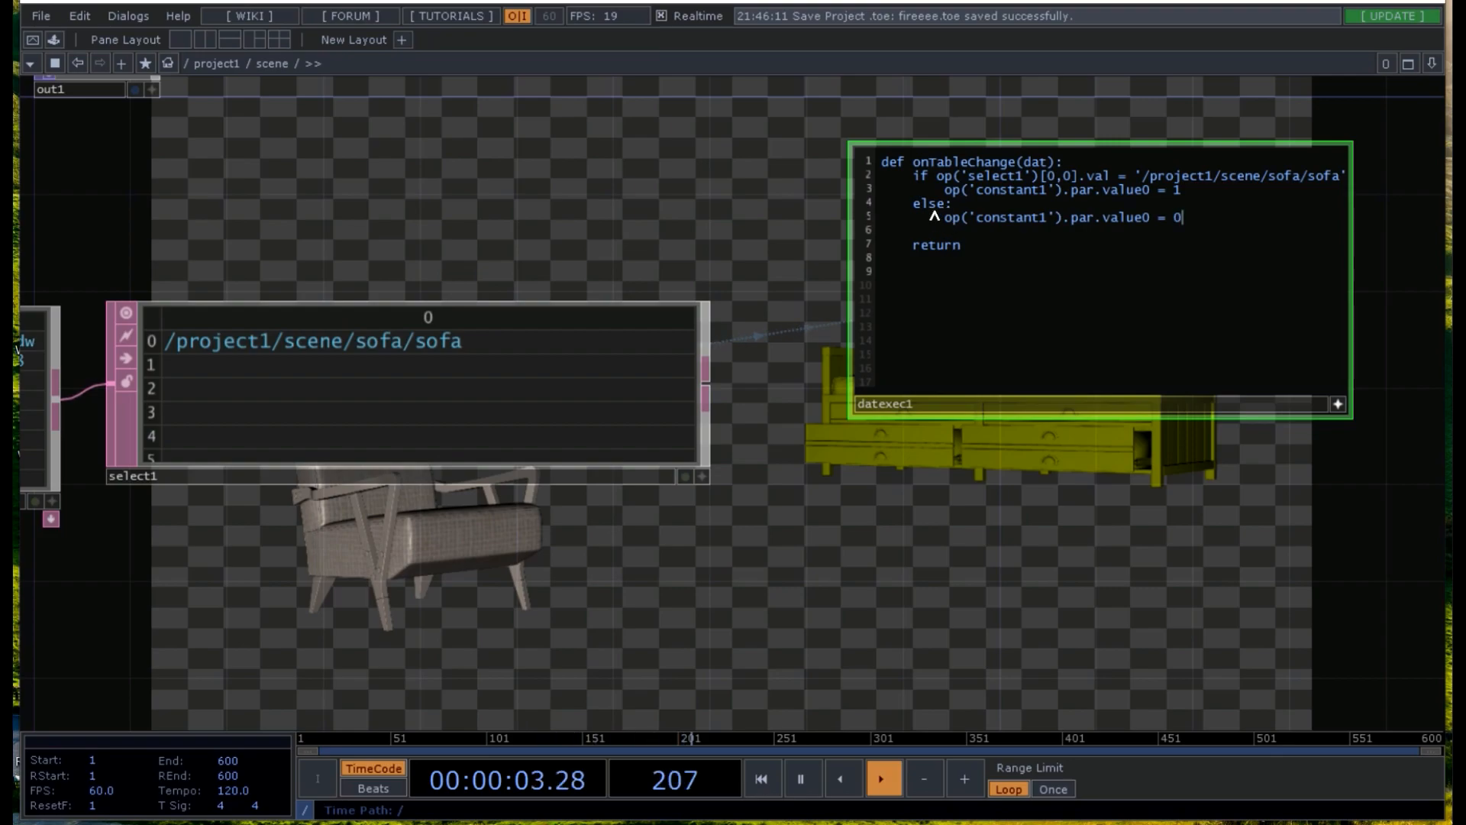
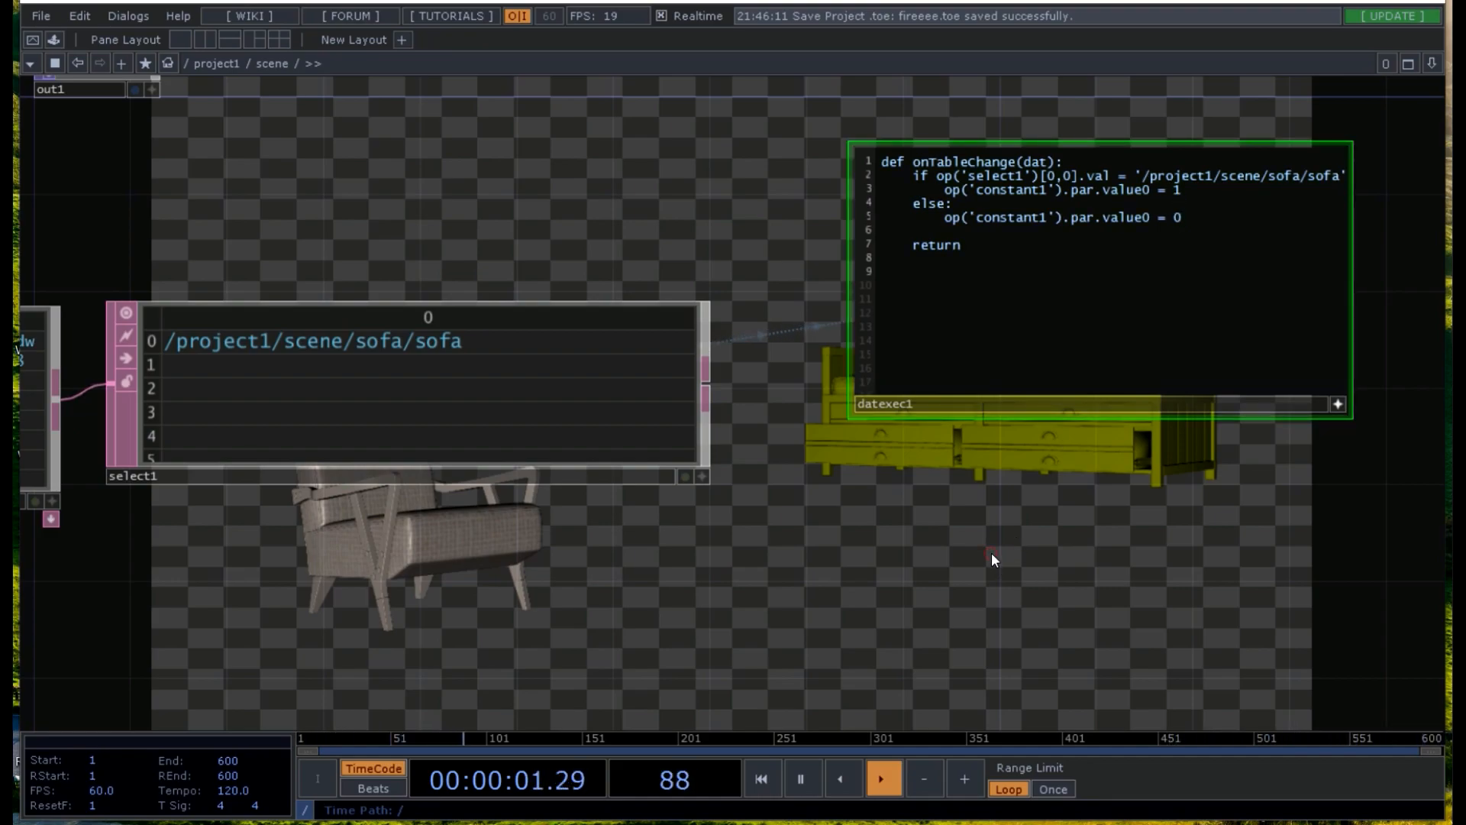
# - Add a Constant CHOP below the DAT Execute node
pyautogui.press('Tab')
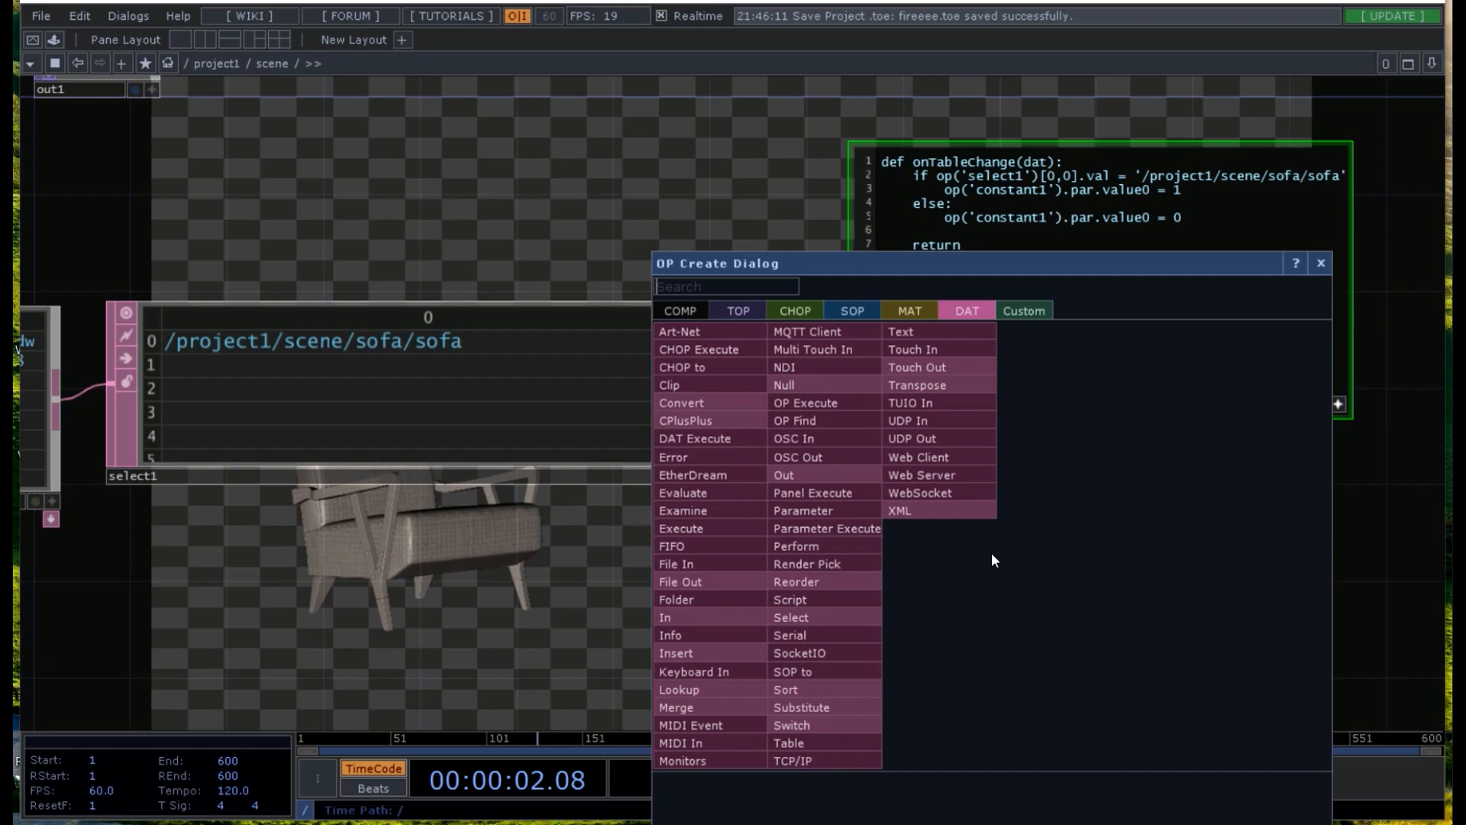
pyautogui.click(786, 310)
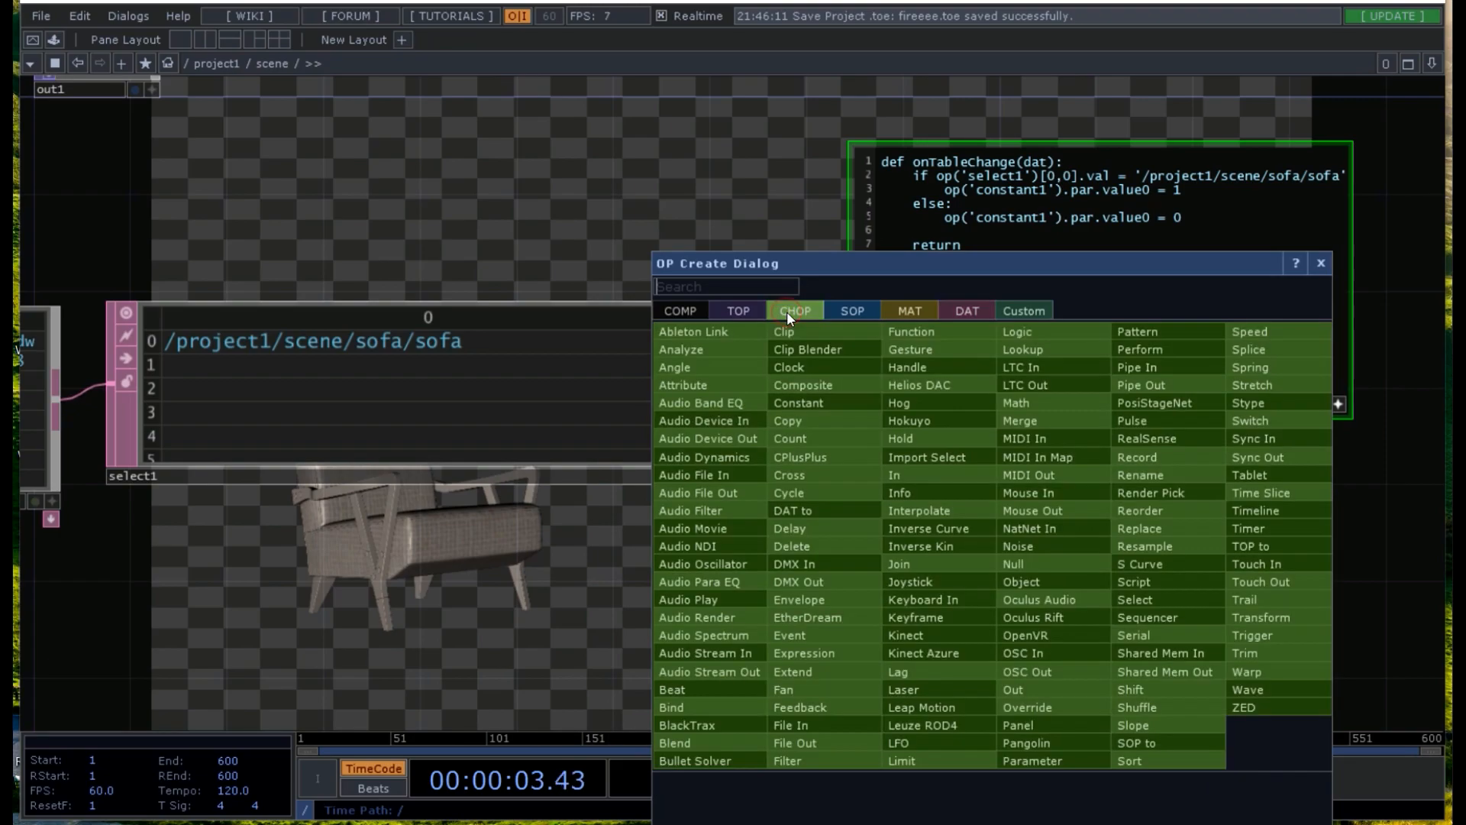
pyautogui.click(783, 403)
pyautogui.click(943, 535)
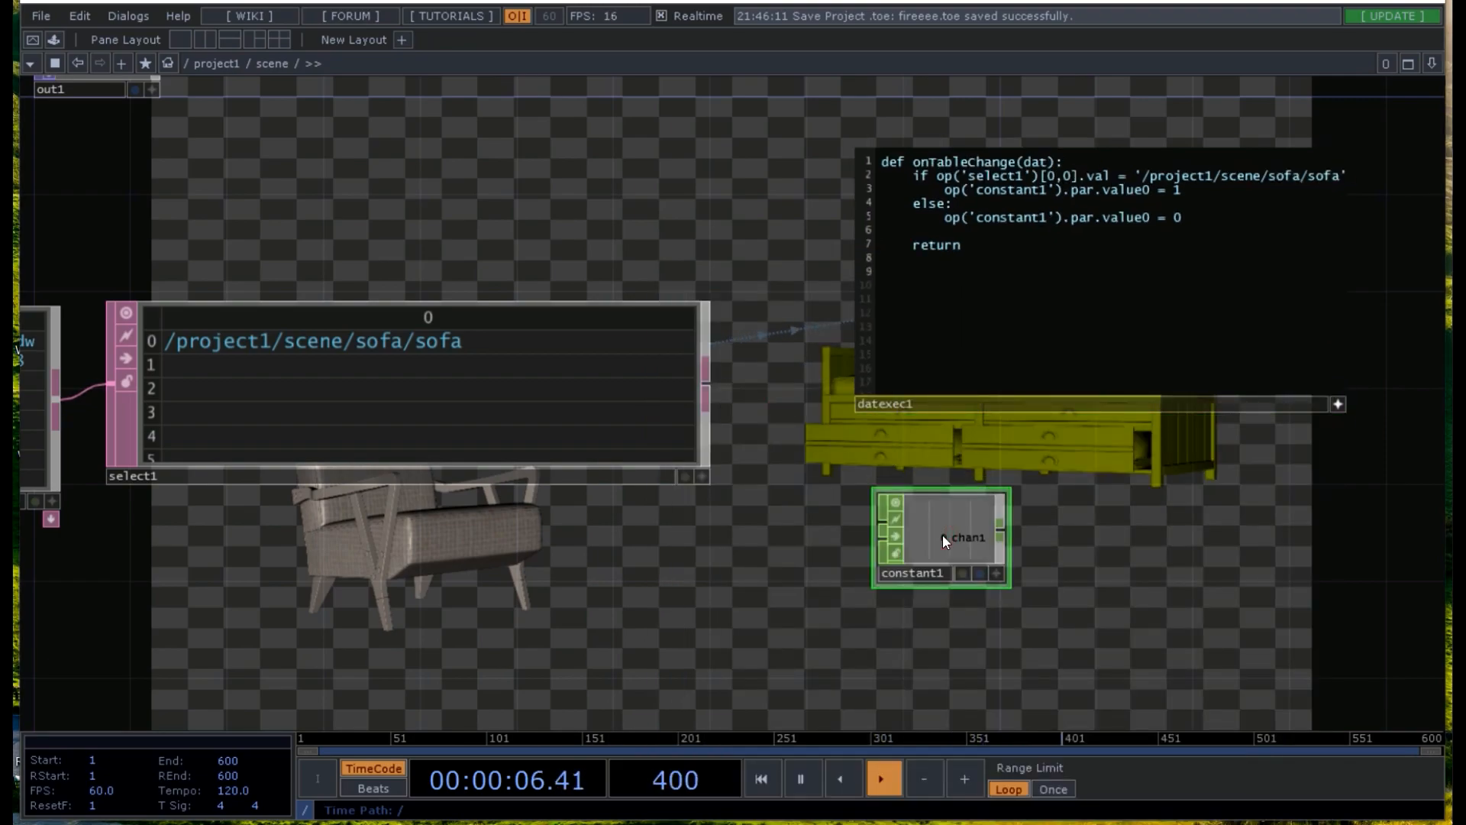
# - Rename the Constant CHOP's first channel to sofa and close its parameters
pyautogui.press('p')
pyautogui.click(1213, 166)
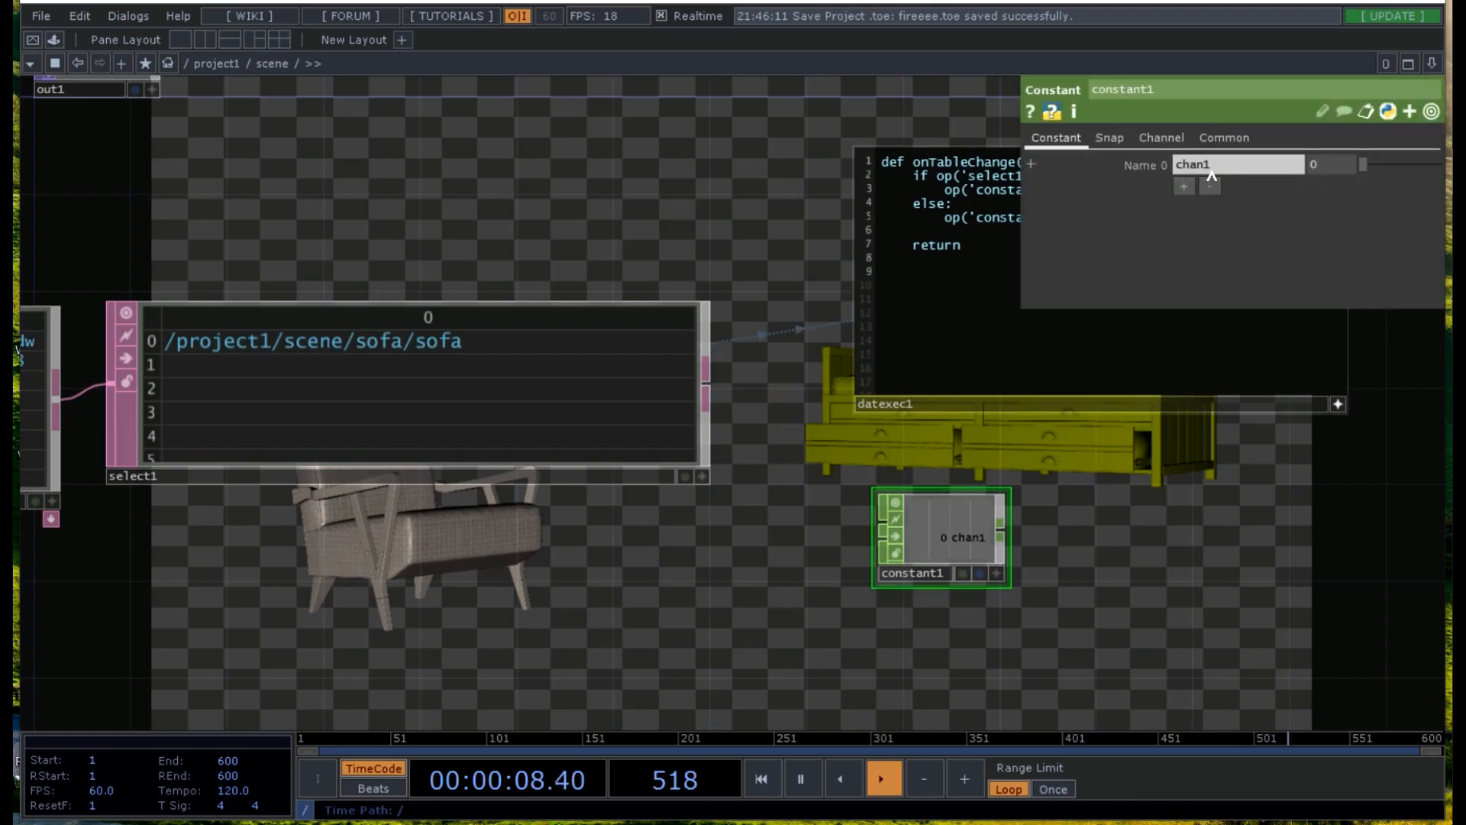
pyautogui.doubleClick(1213, 166)
pyautogui.write('sofa')
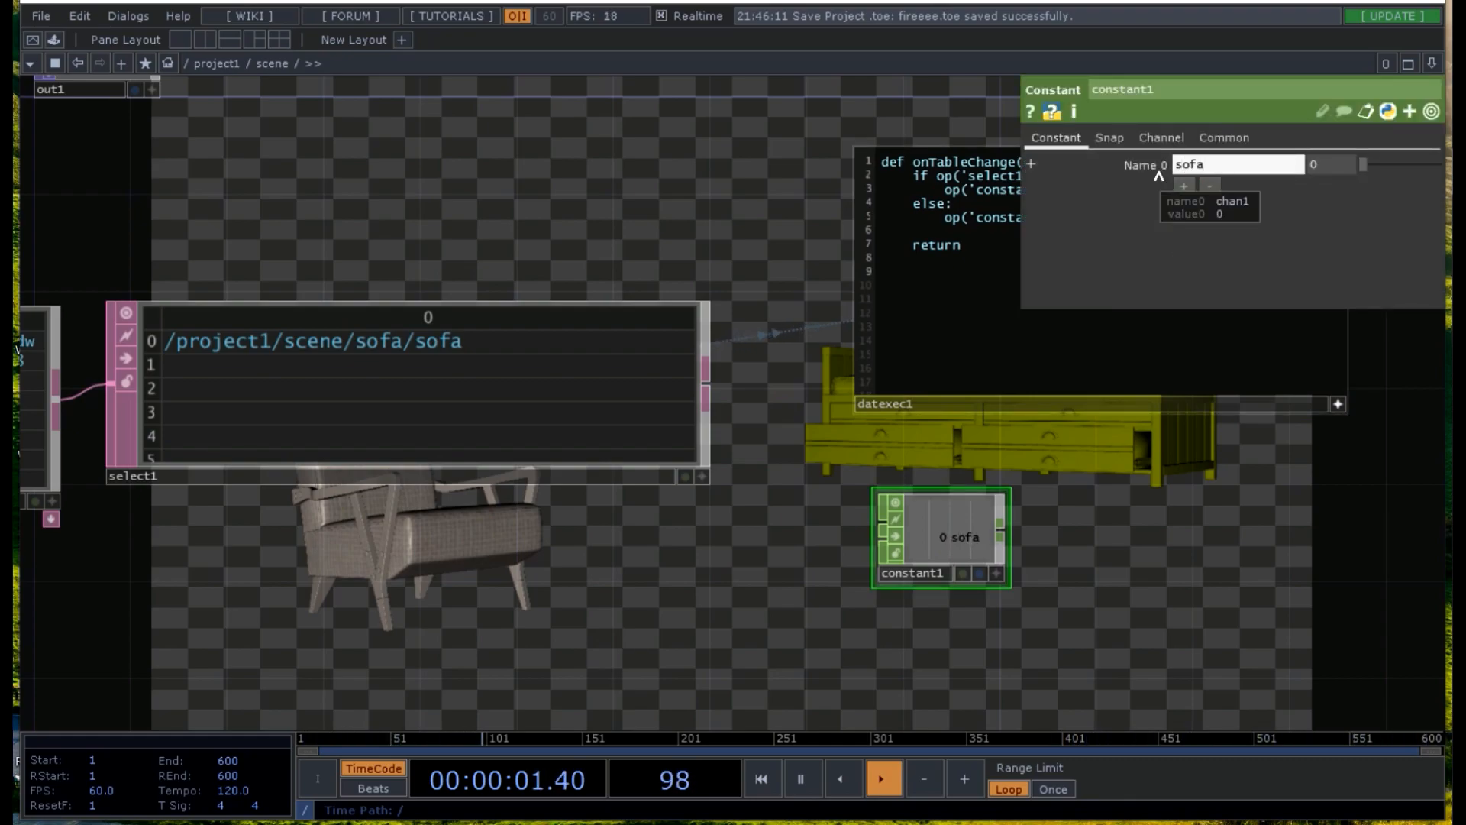
pyautogui.click(836, 450)
pyautogui.press('p')
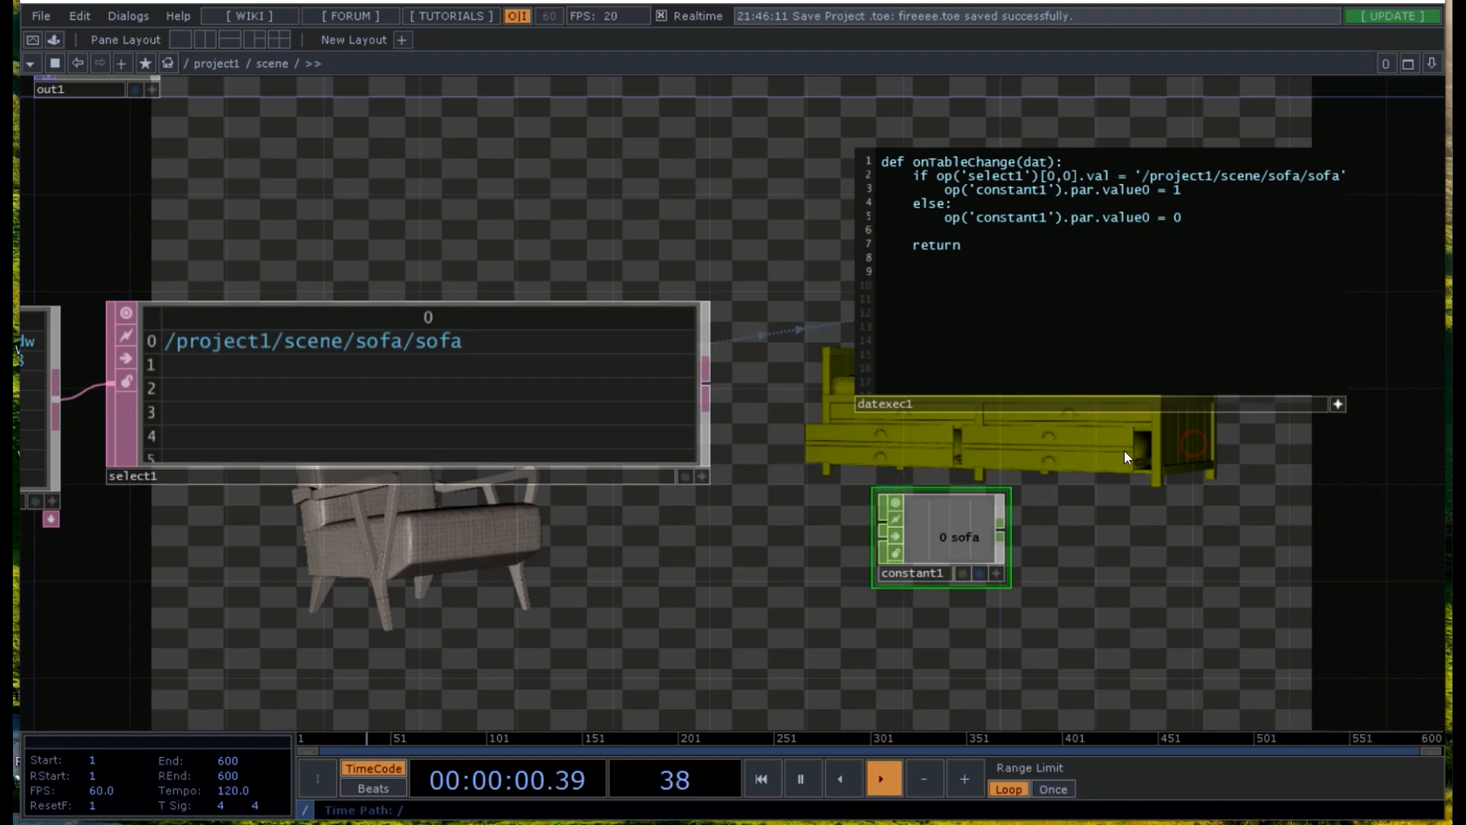
# - Inspect the script error details of the datexec1 node
pyautogui.scroll(-5, 437, 542)
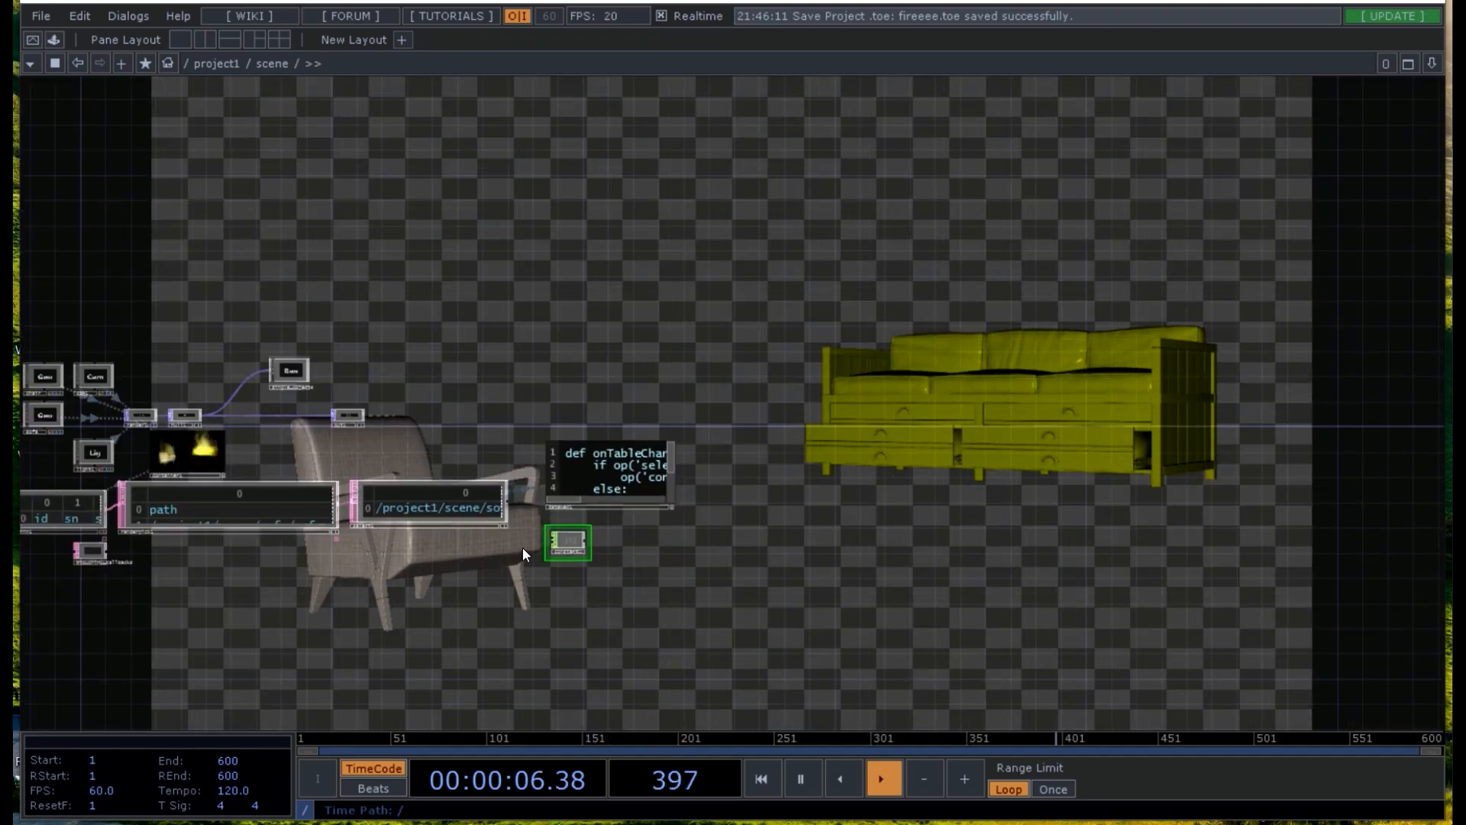
pyautogui.click(669, 507)
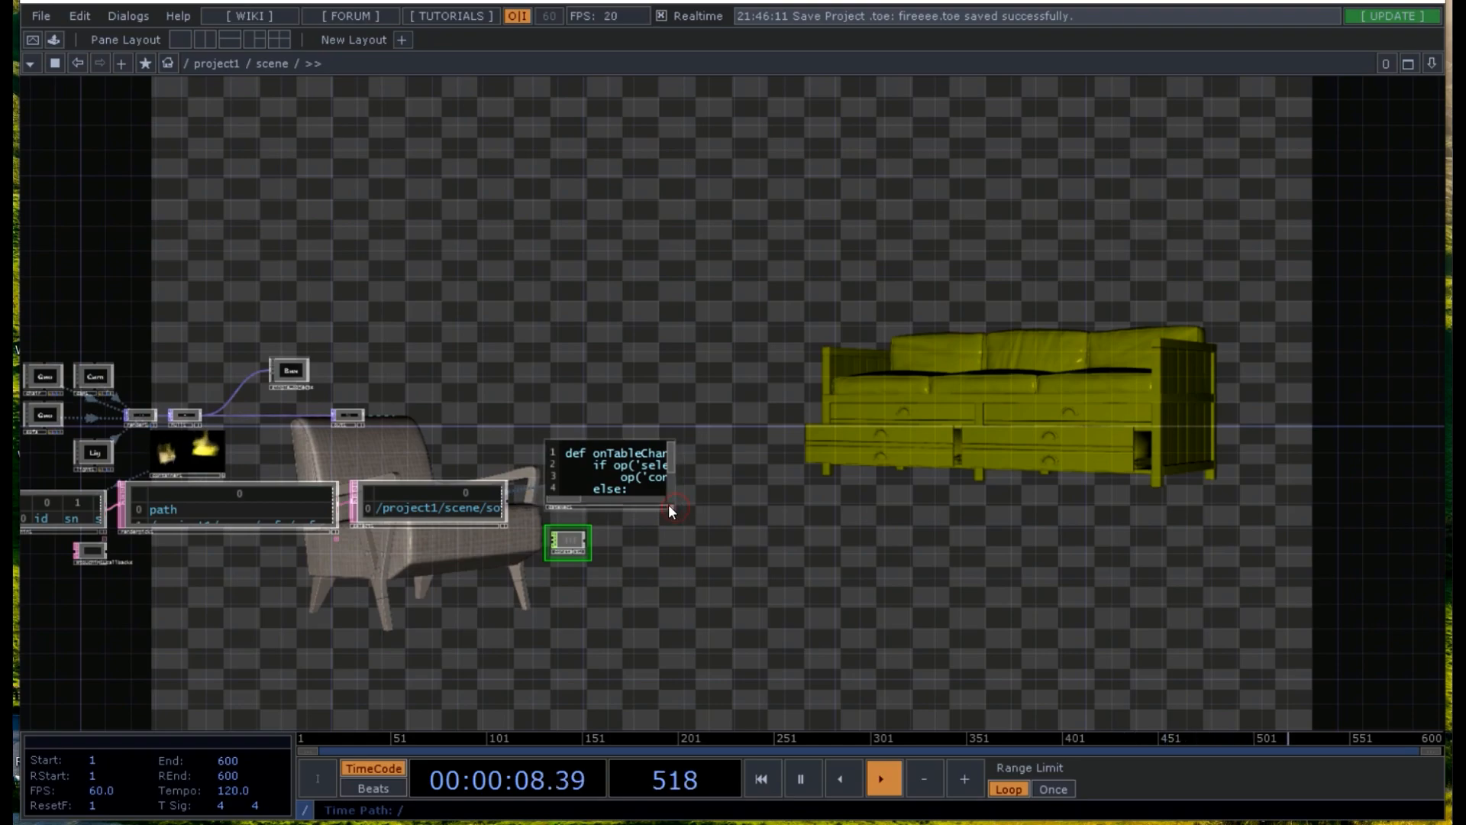
pyautogui.click(625, 470)
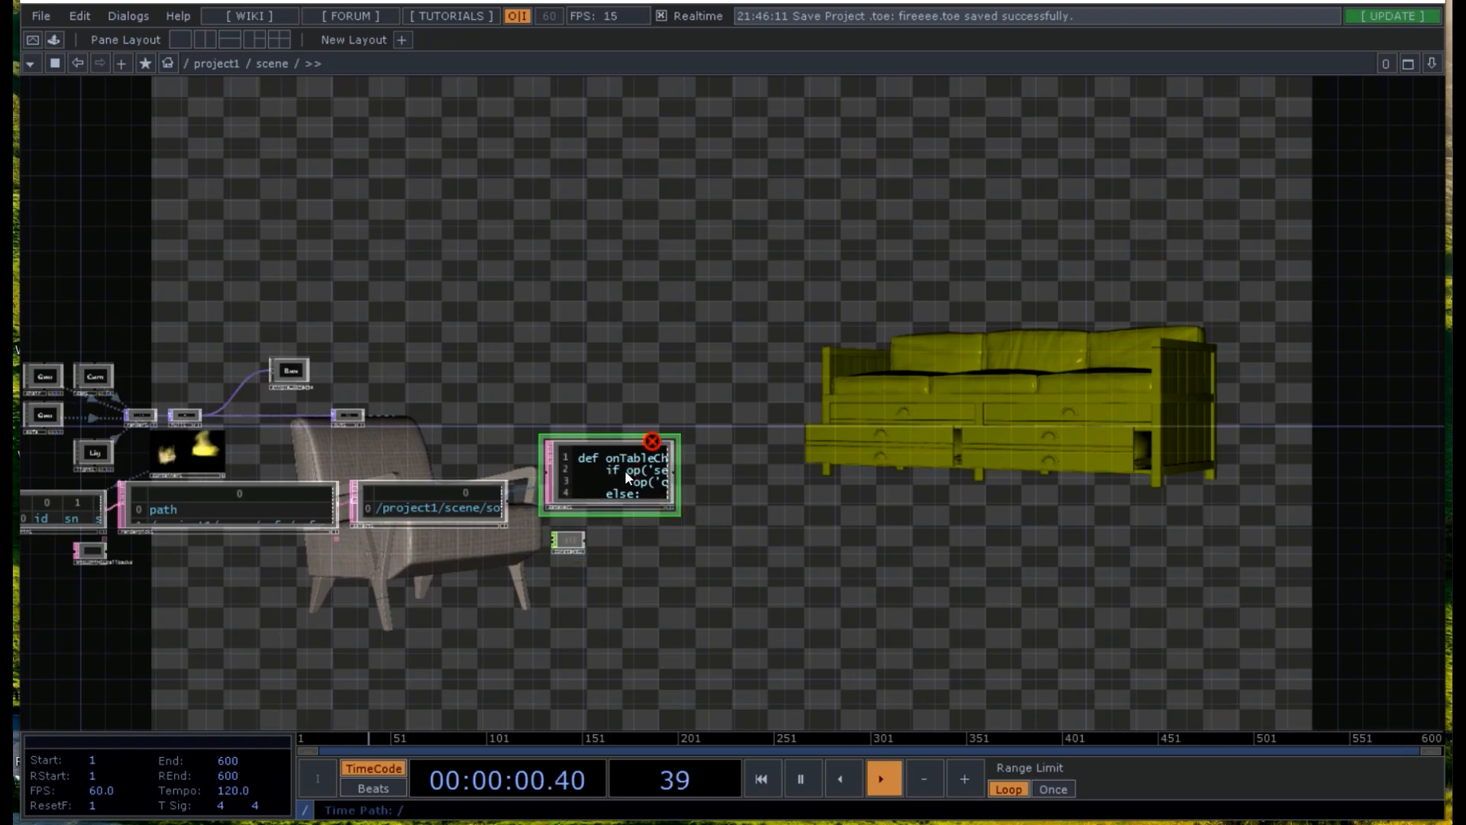
pyautogui.middleClick(655, 443)
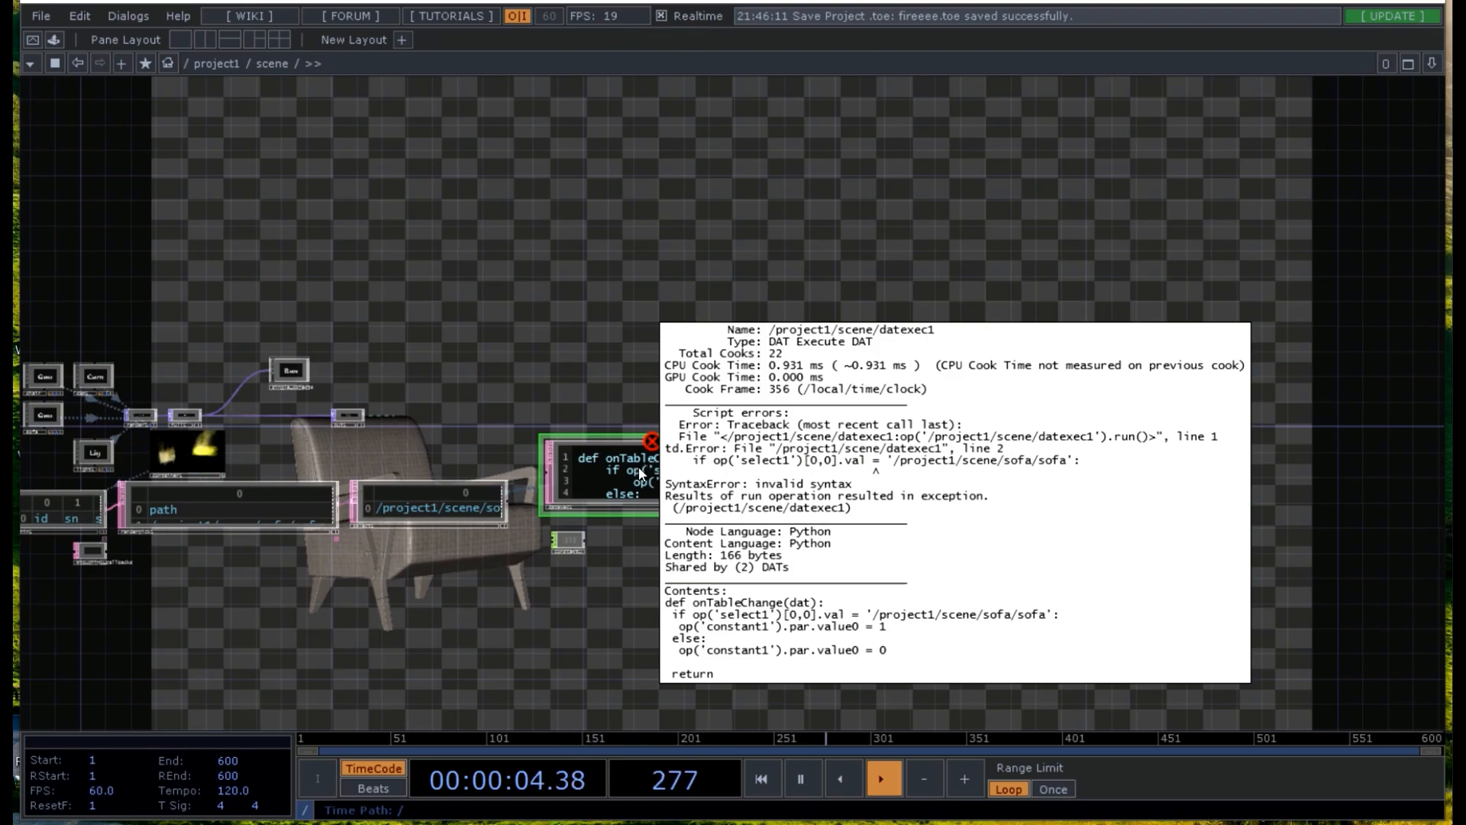
# - Change the assignment operator in datexec1's if condition to the comparison operator ==
pyautogui.scroll(3, 638, 511)
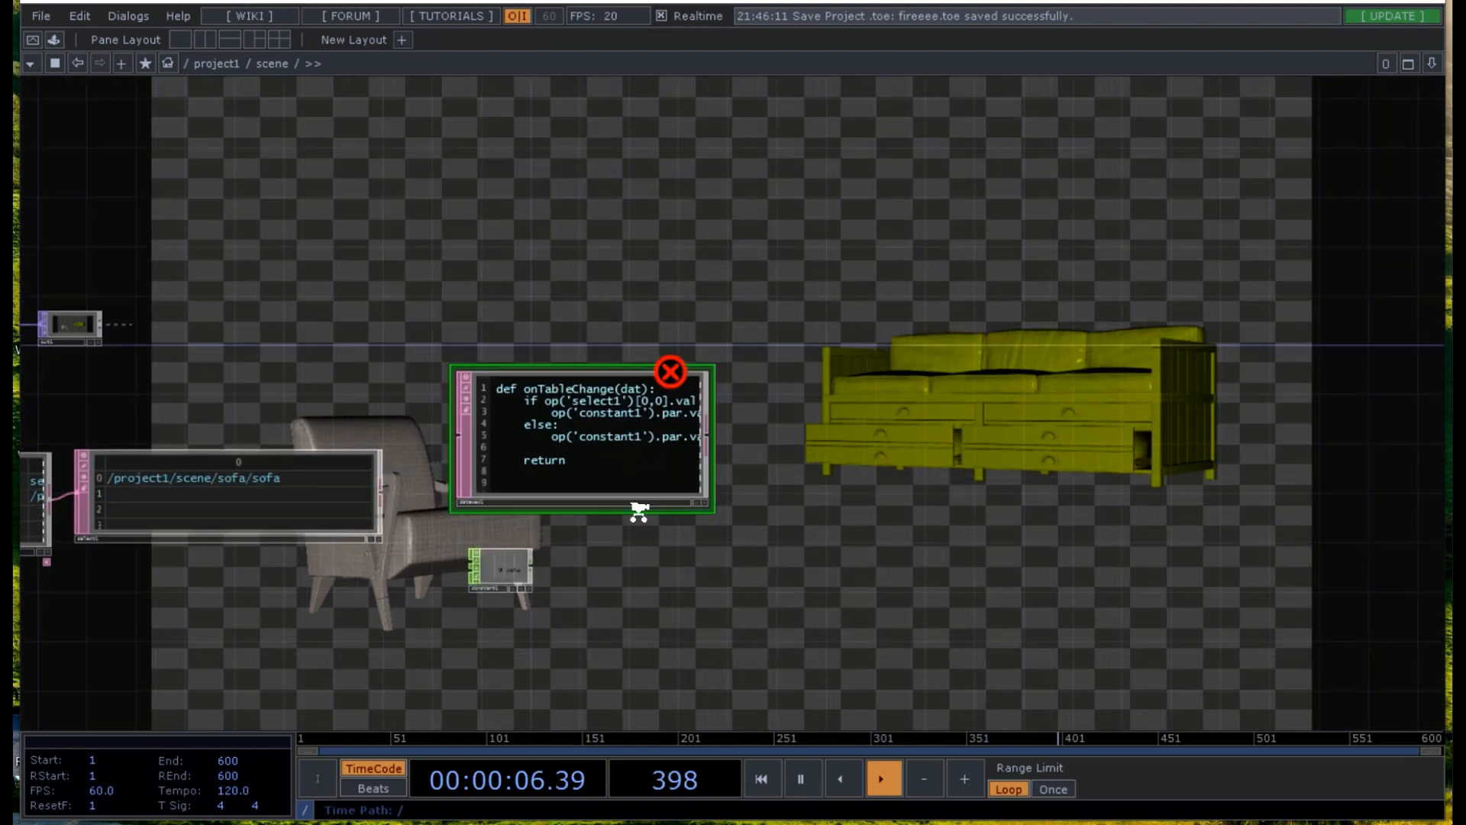
pyautogui.scroll(3, 673, 475)
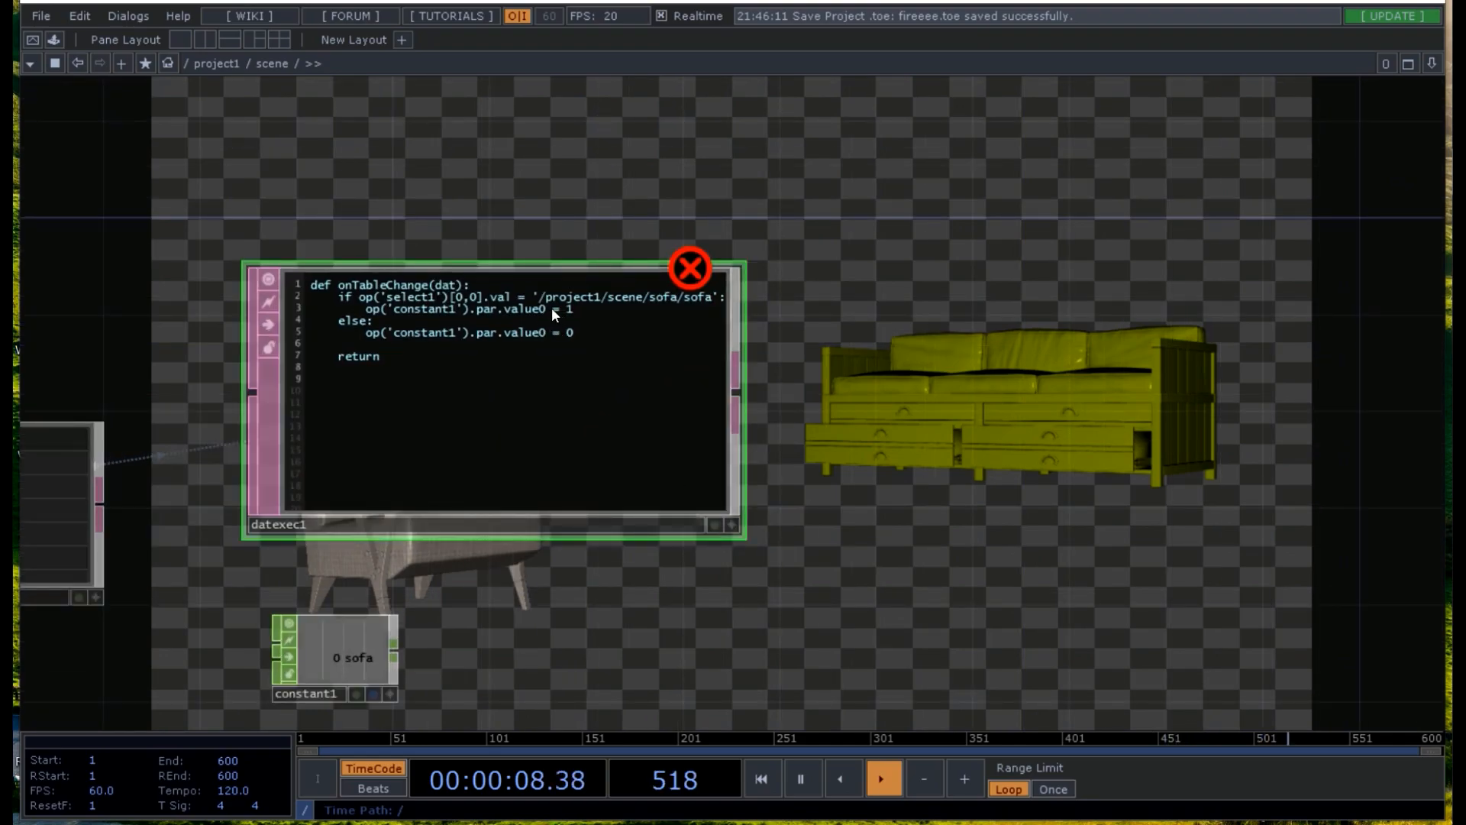
pyautogui.click(731, 525)
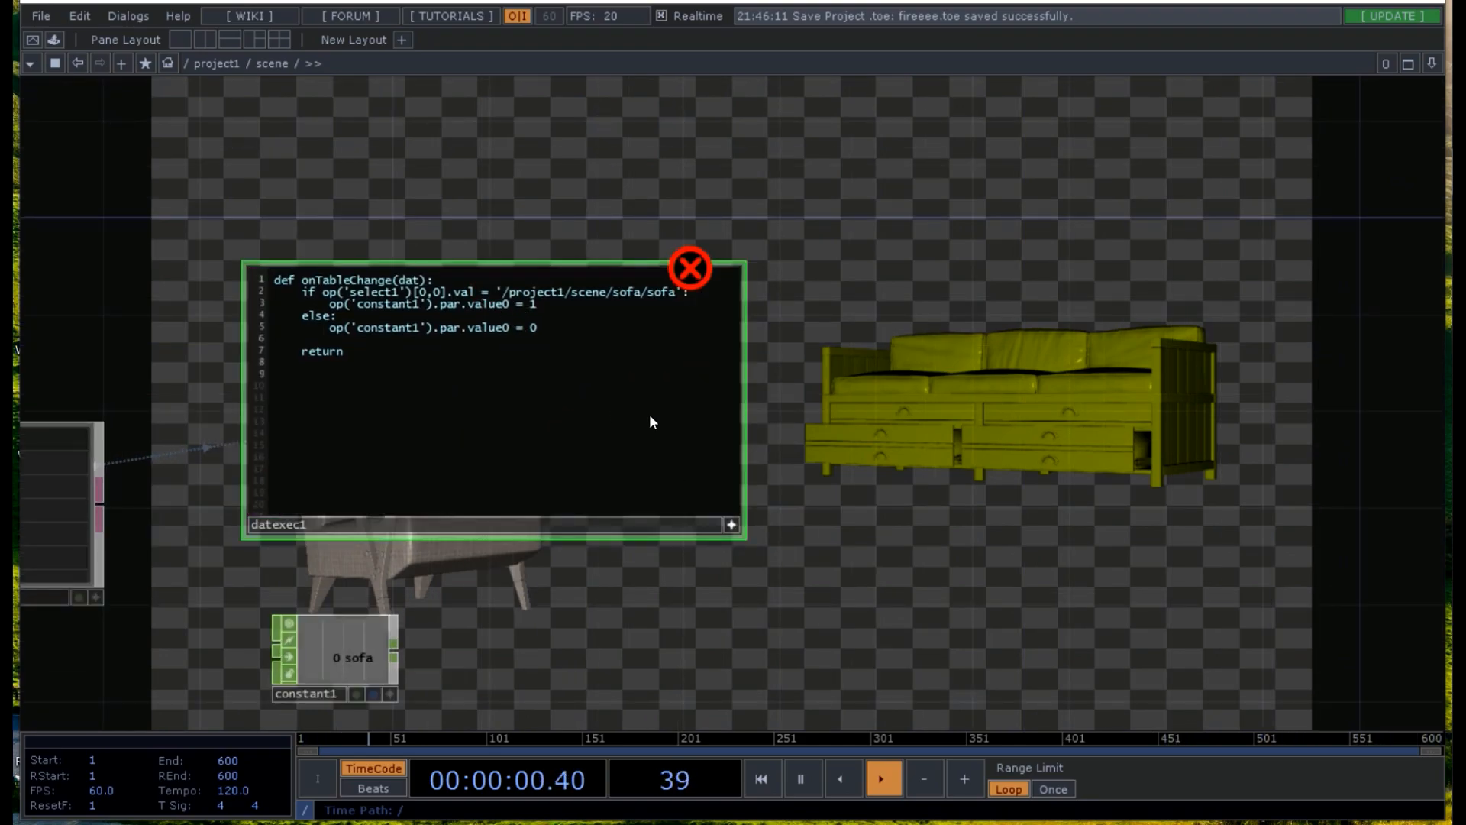
pyautogui.click(517, 301)
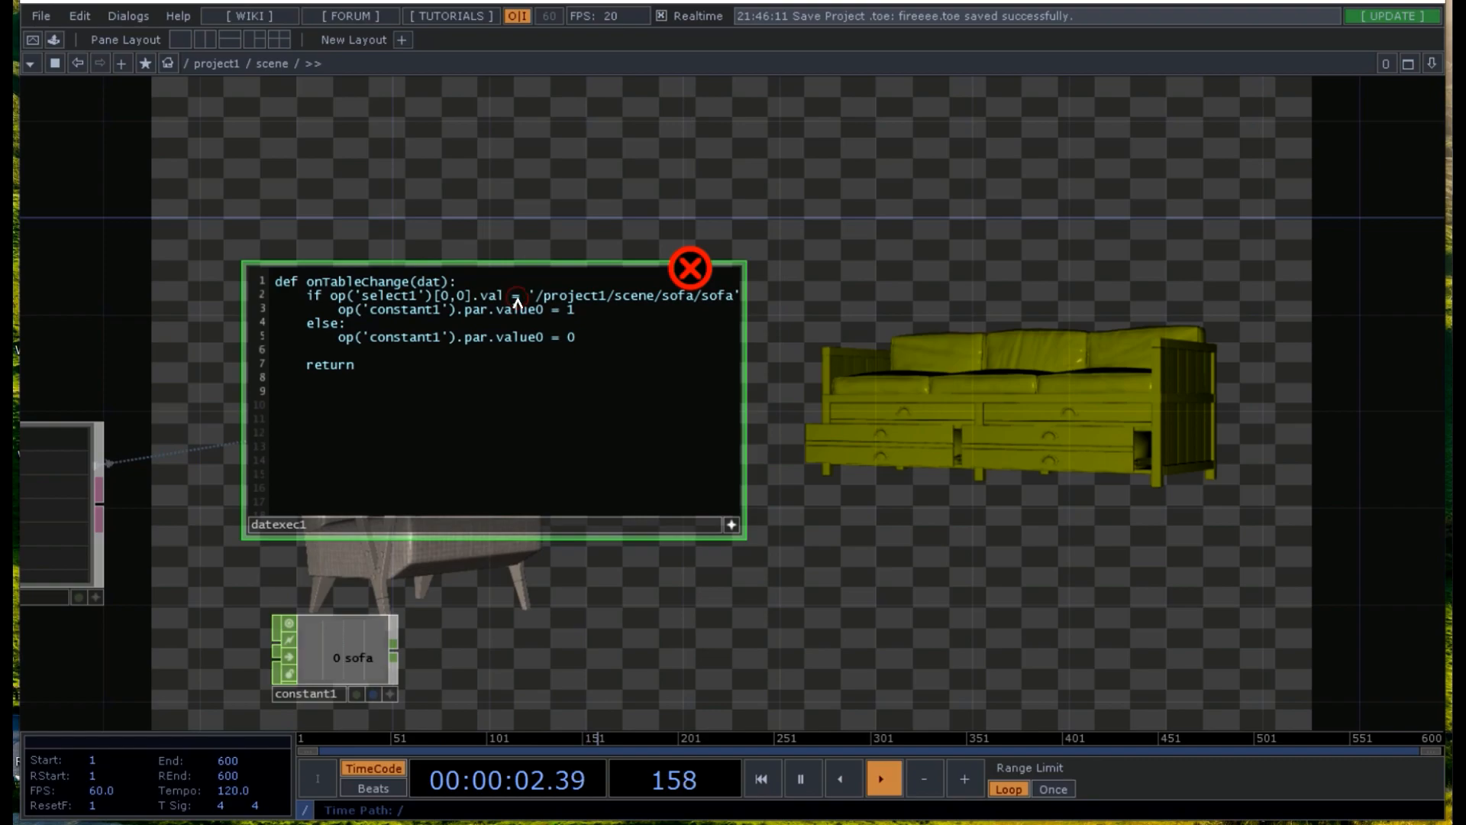
pyautogui.write('=')
pyautogui.click(519, 177)
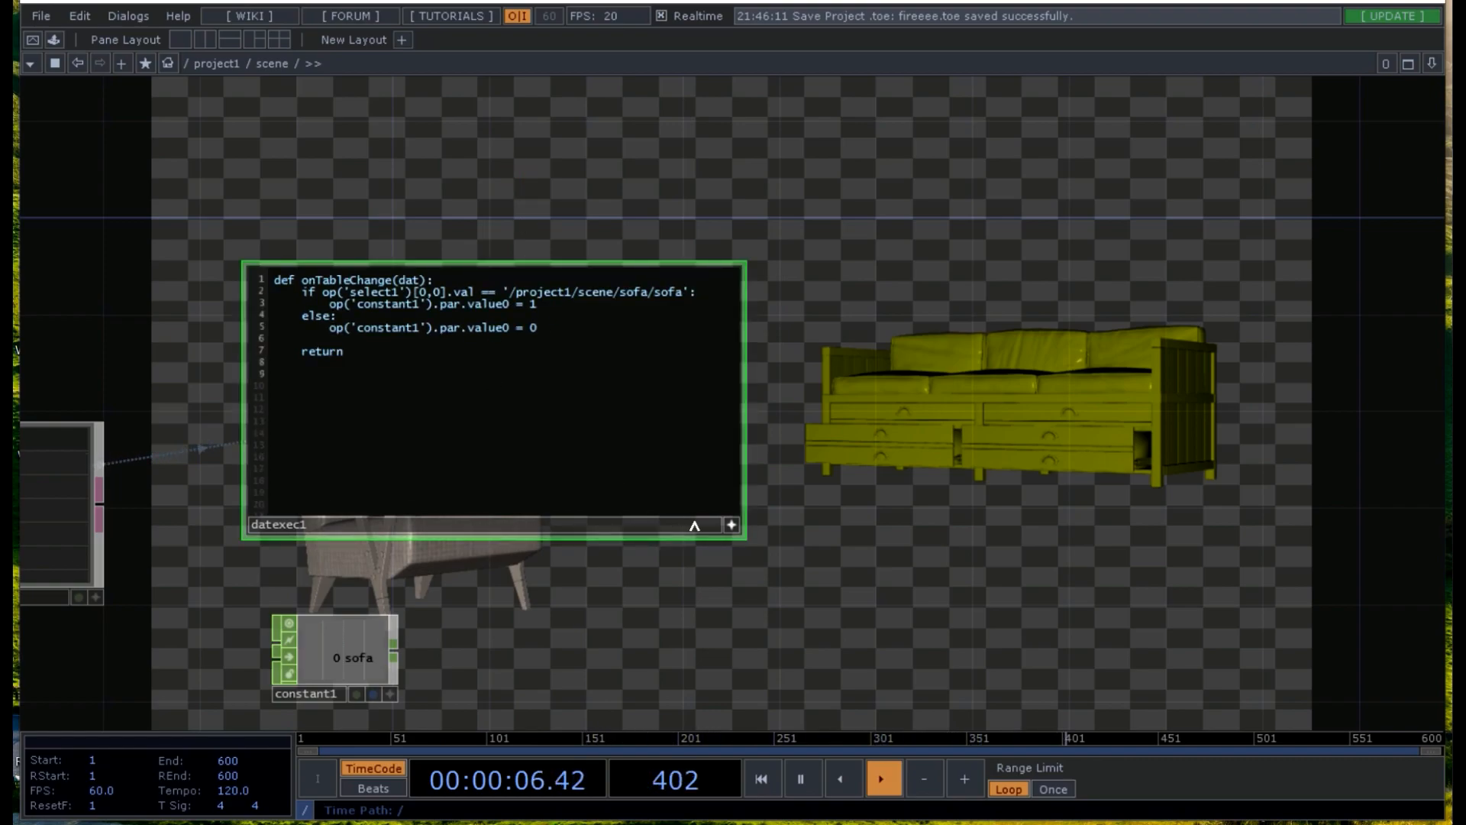
pyautogui.click(730, 524)
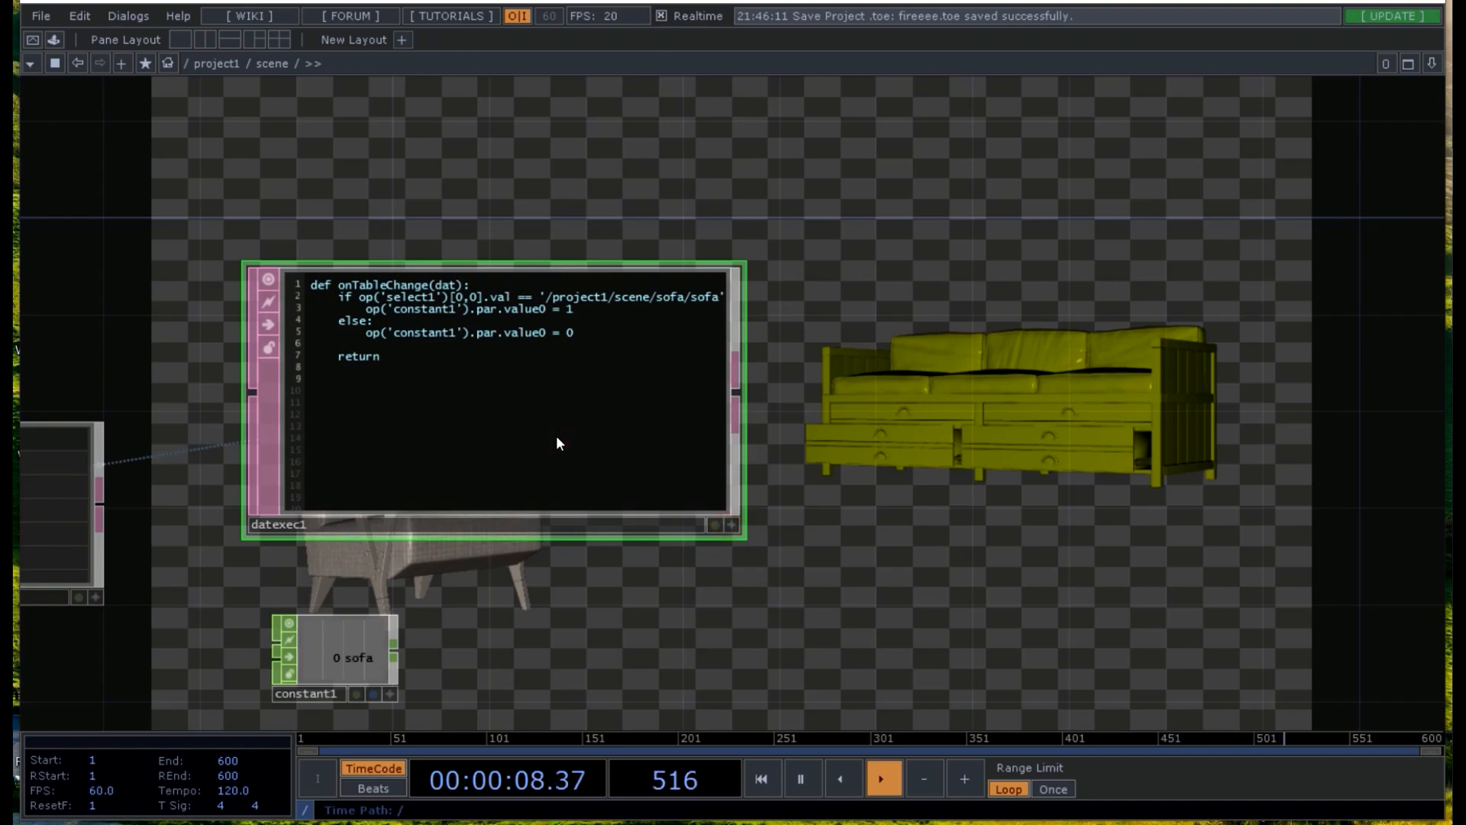
# - Widen the datexec1 node so more of its script is readable beside select1
pyautogui.scroll(-3, 557, 436)
pyautogui.moveTo(390, 360); pyautogui.dragTo(832, 340)
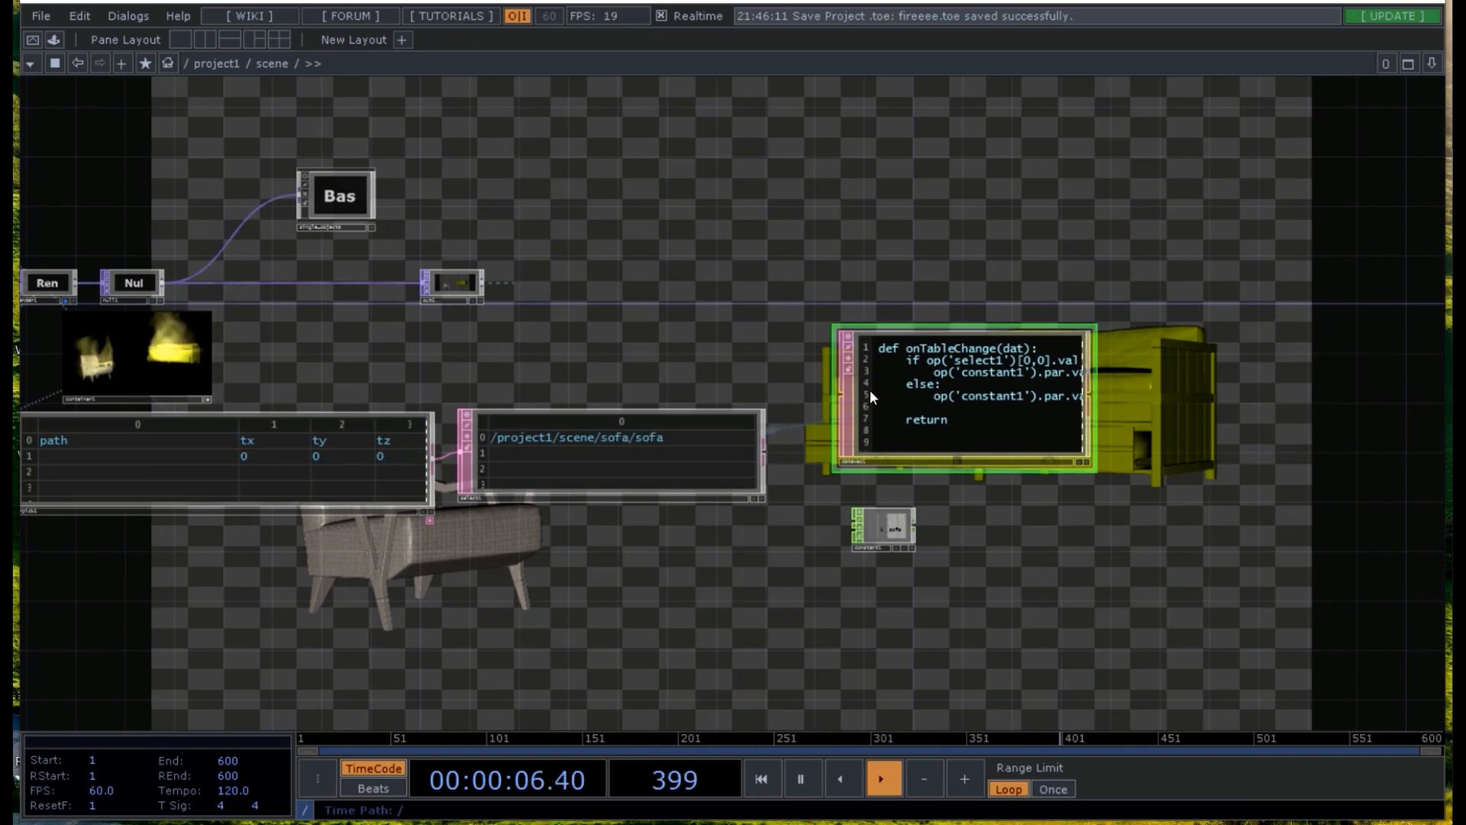
pyautogui.moveTo(1098, 324); pyautogui.dragTo(1214, 322)
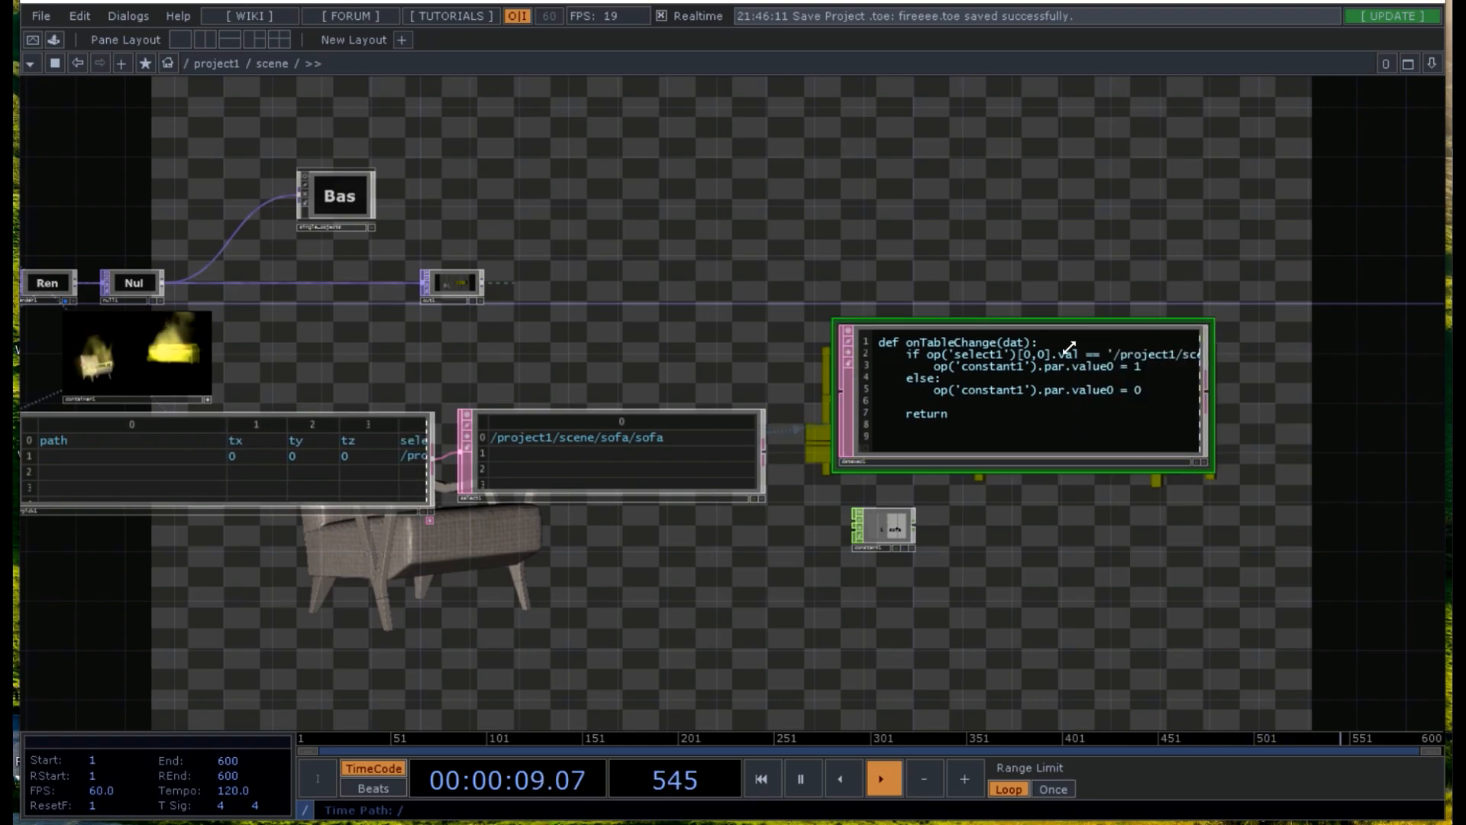
# - Test picking the chair in the container preview and display constant1's channel in the network background
pyautogui.click(95, 373)
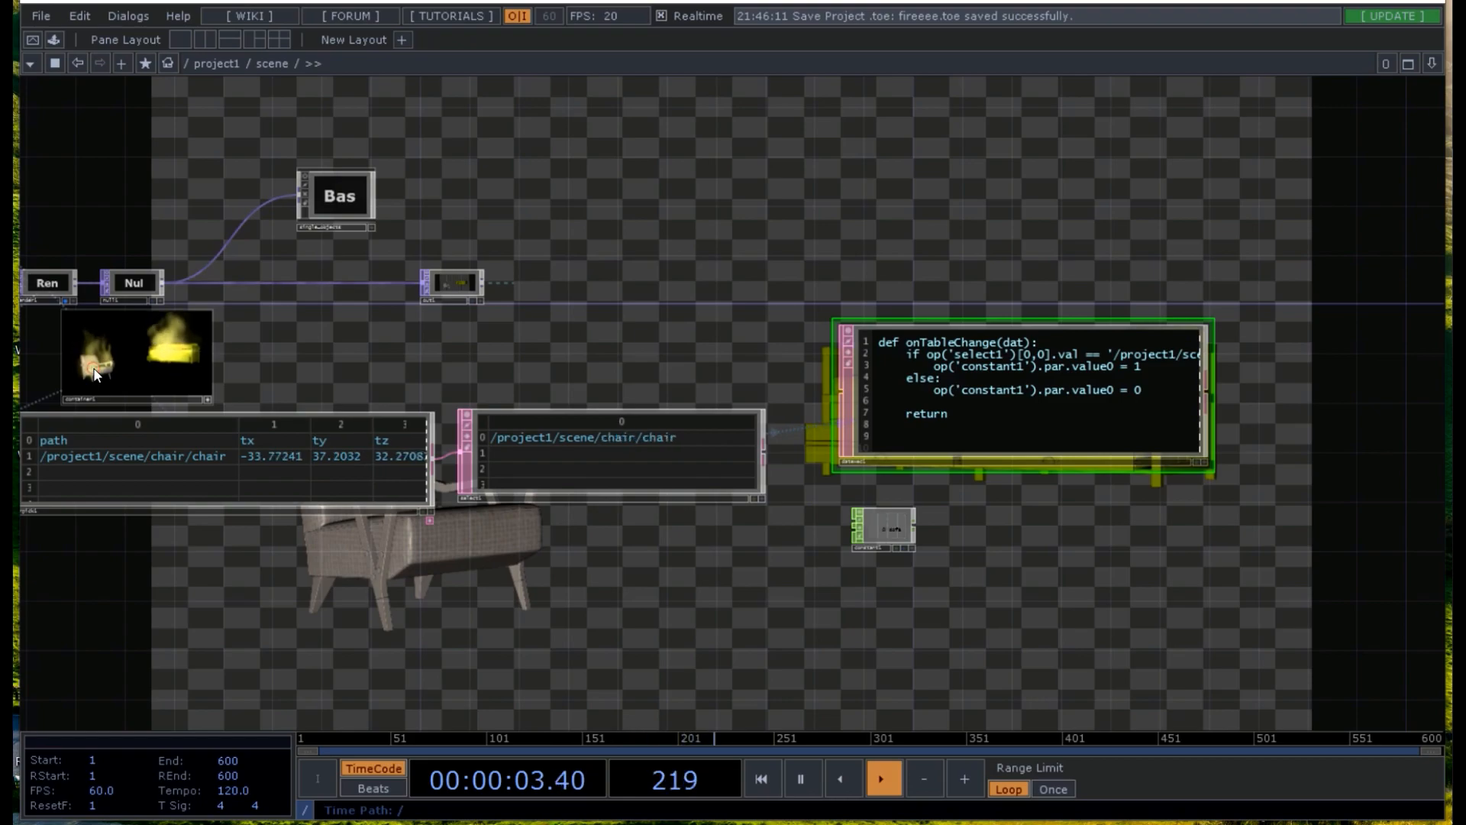
pyautogui.click(904, 547)
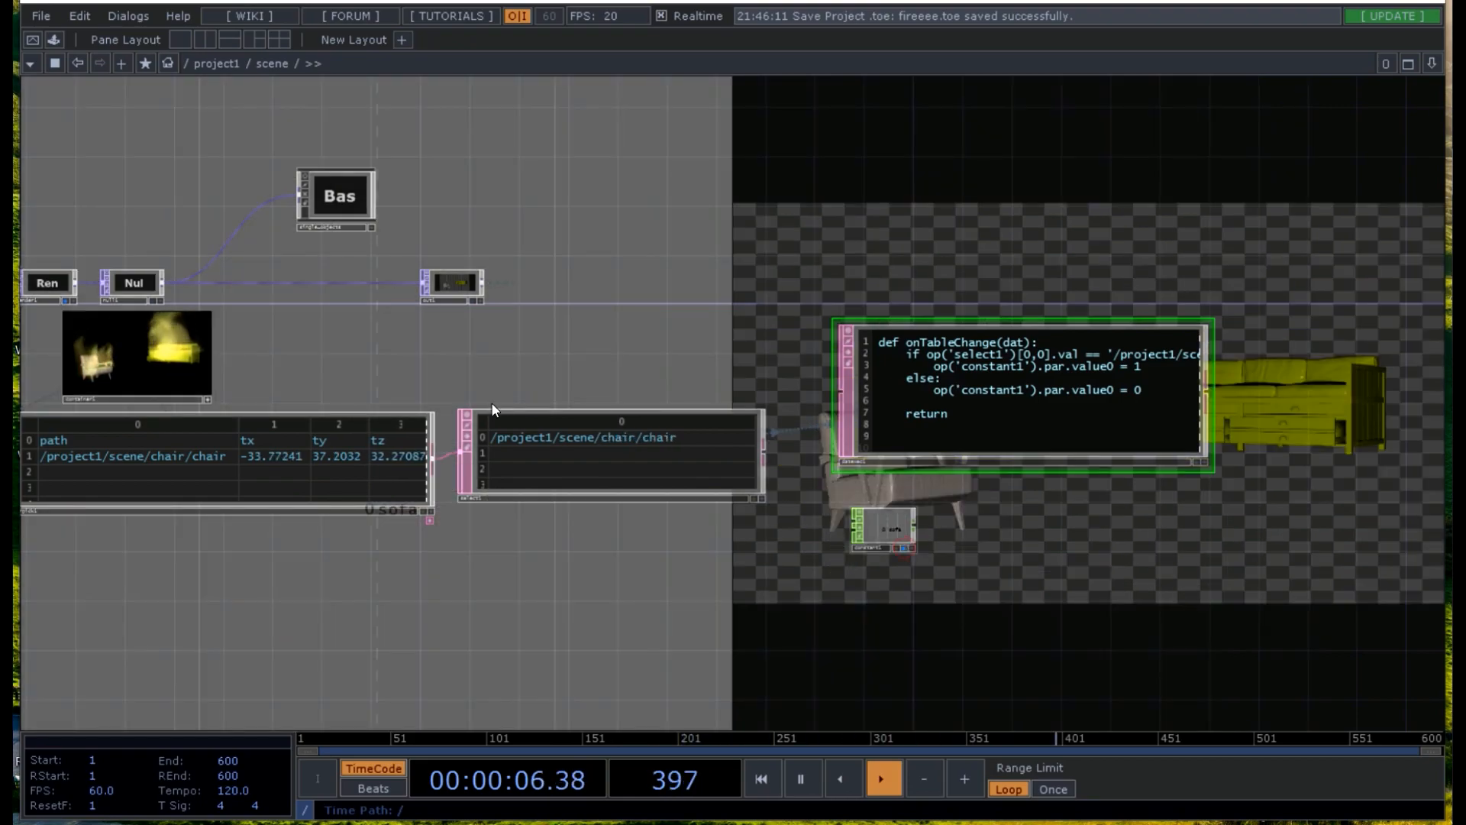
# - Test picking the sofa in the container preview and check the path reaching select1
pyautogui.moveTo(527, 340); pyautogui.dragTo(582, 517)
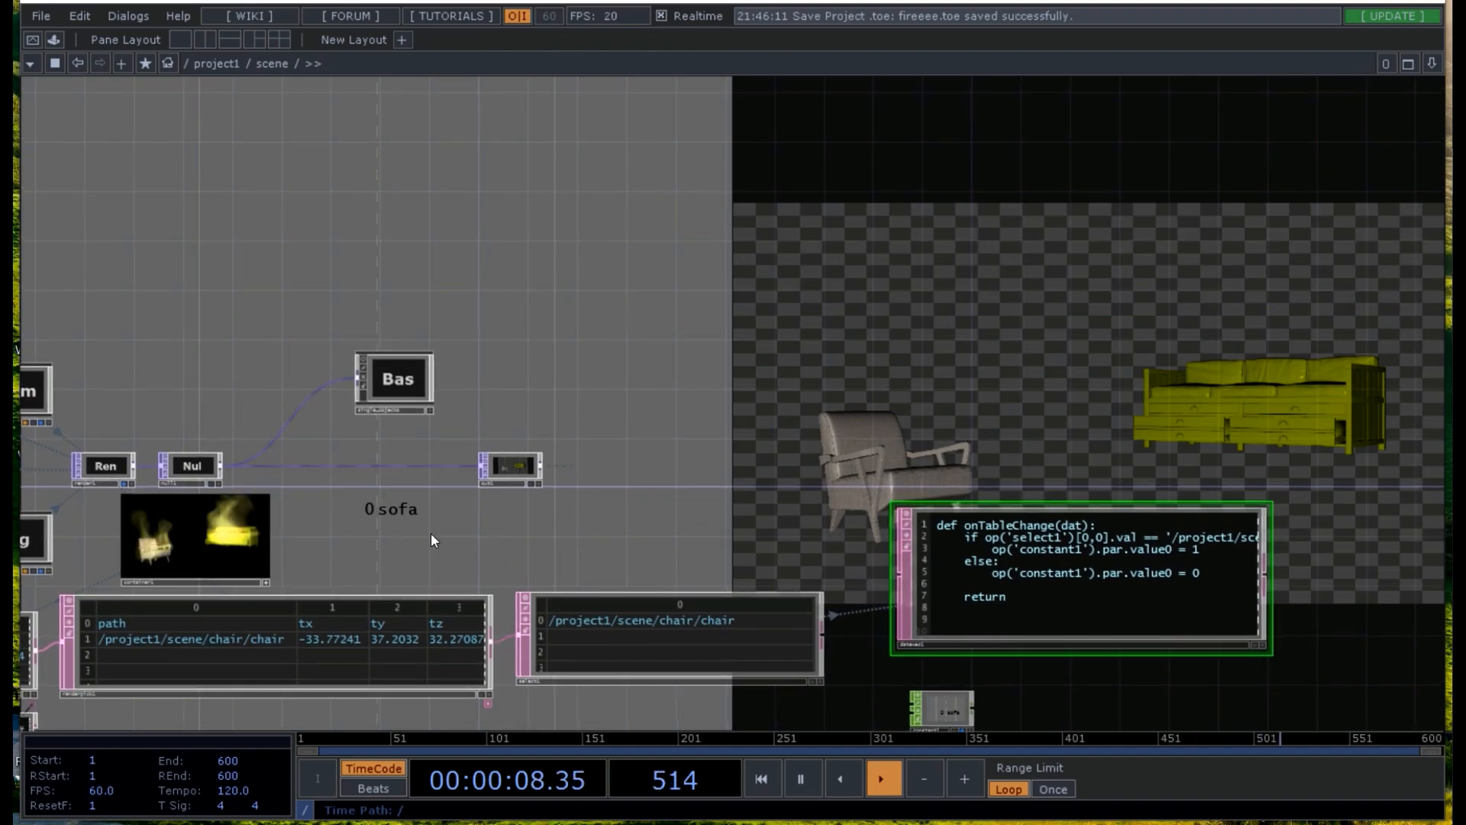
pyautogui.click(221, 542)
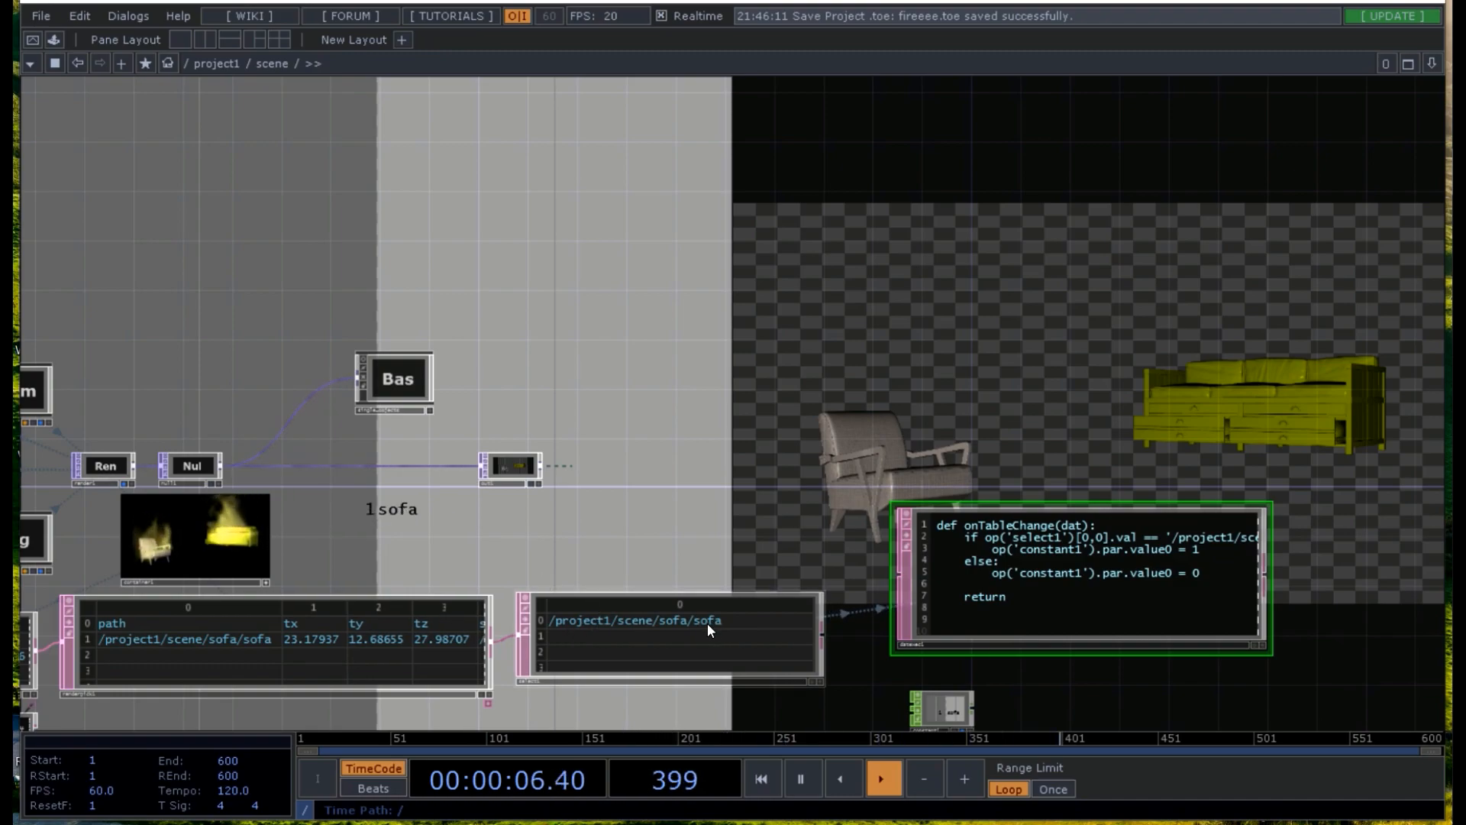
pyautogui.moveTo(836, 566); pyautogui.dragTo(695, 397)
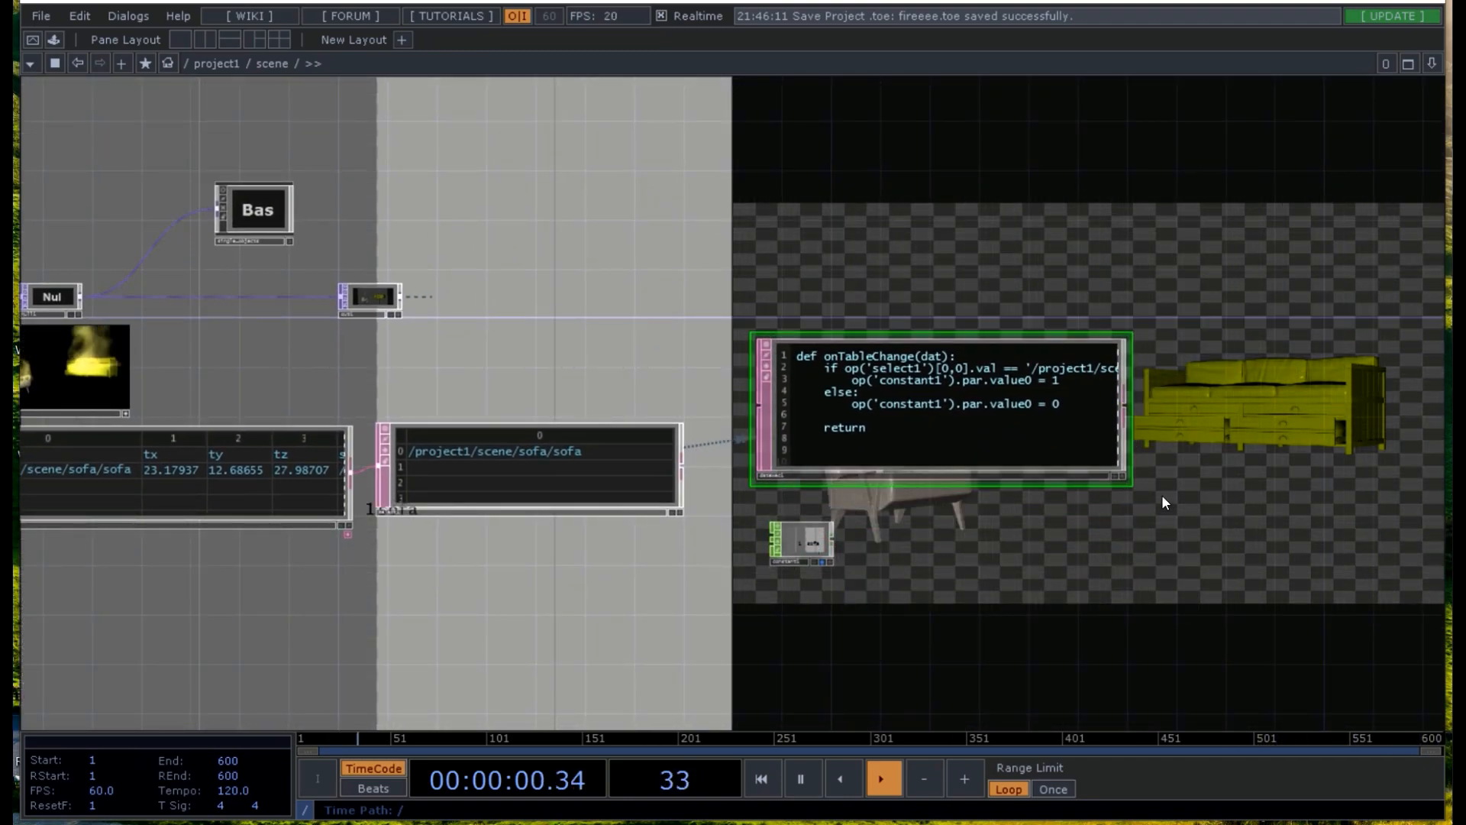
# - Copy the sofa if/else block from datexec1's onTableChange script
pyautogui.click(1120, 475)
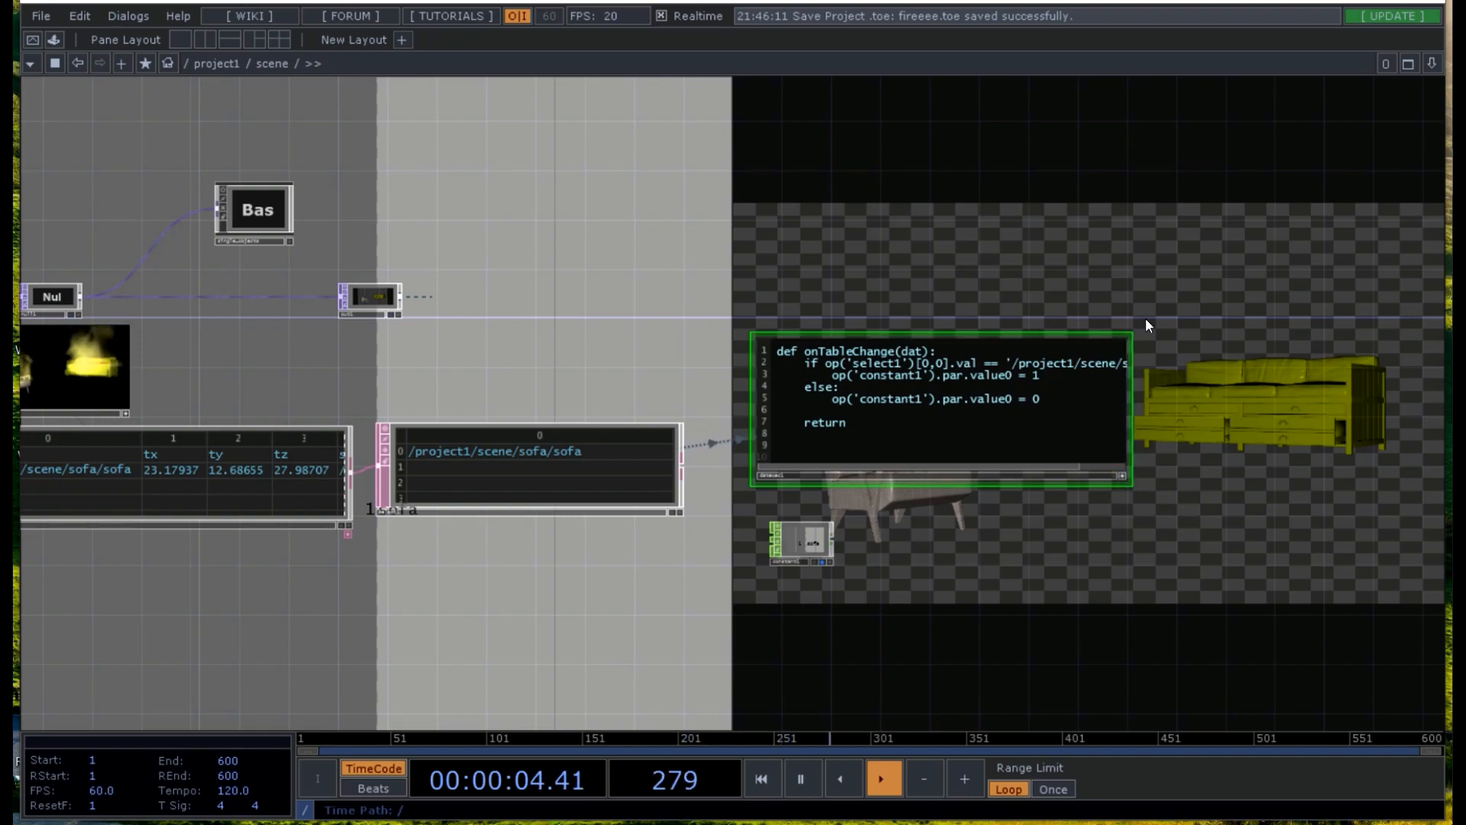
pyautogui.scroll(5, 1000, 246)
pyautogui.moveTo(786, 440); pyautogui.dragTo(735, 477, button='middle')
pyautogui.moveTo(546, 431); pyautogui.dragTo(870, 176)
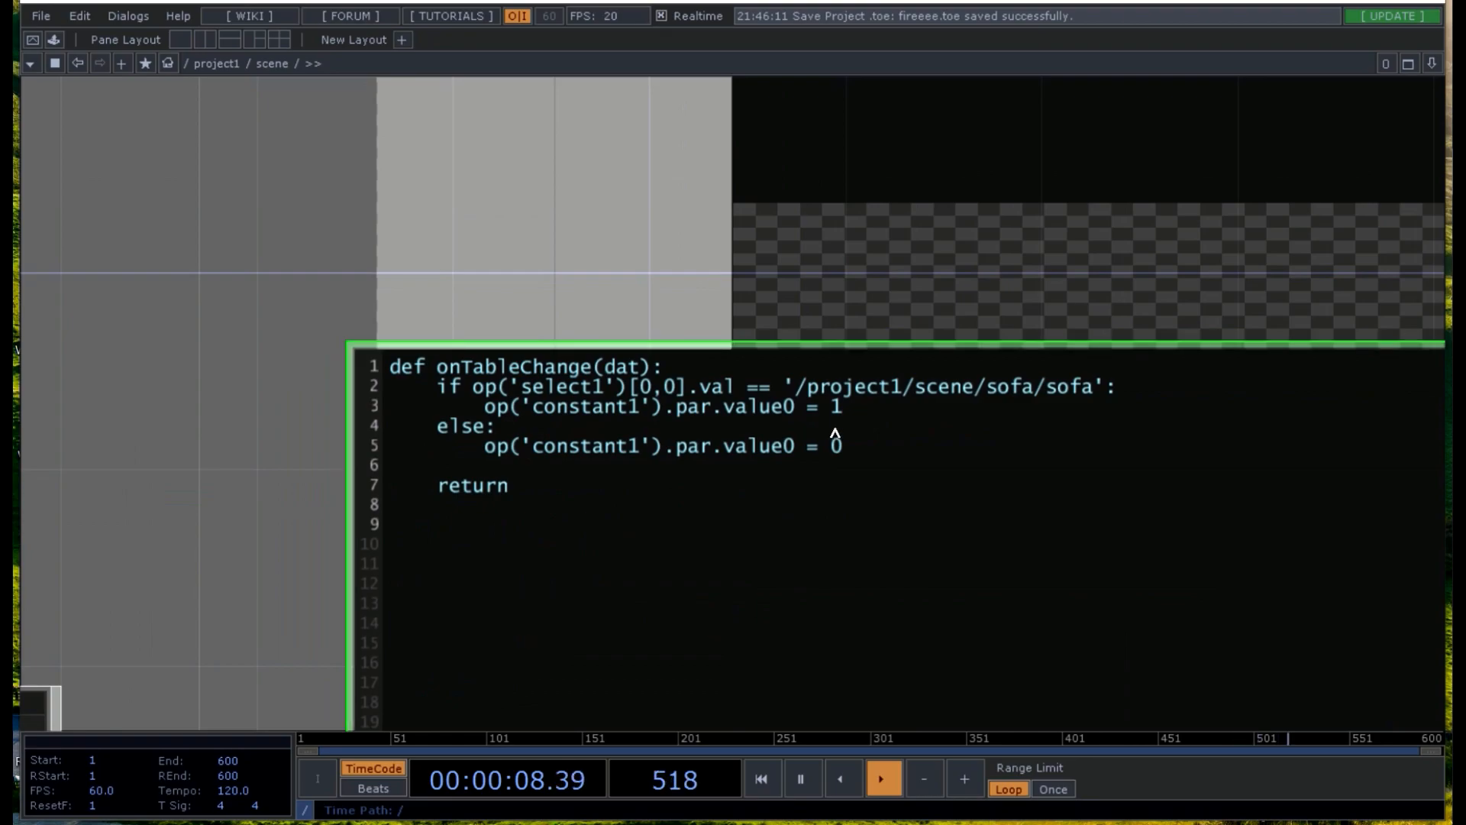
pyautogui.moveTo(843, 447); pyautogui.dragTo(374, 365)
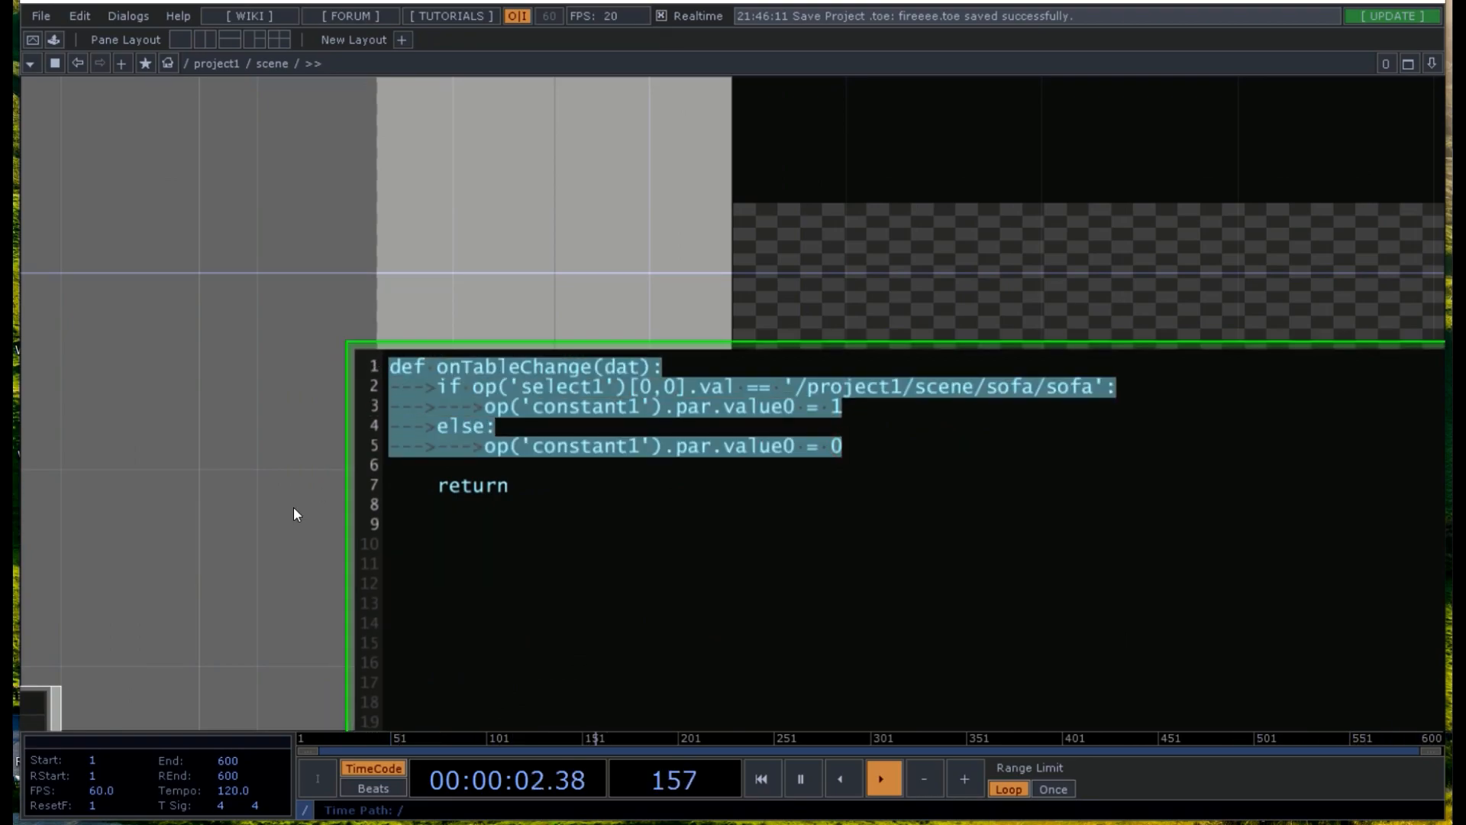
pyautogui.scroll(-3, 294, 506)
pyautogui.moveTo(234, 557); pyautogui.dragTo(192, 295)
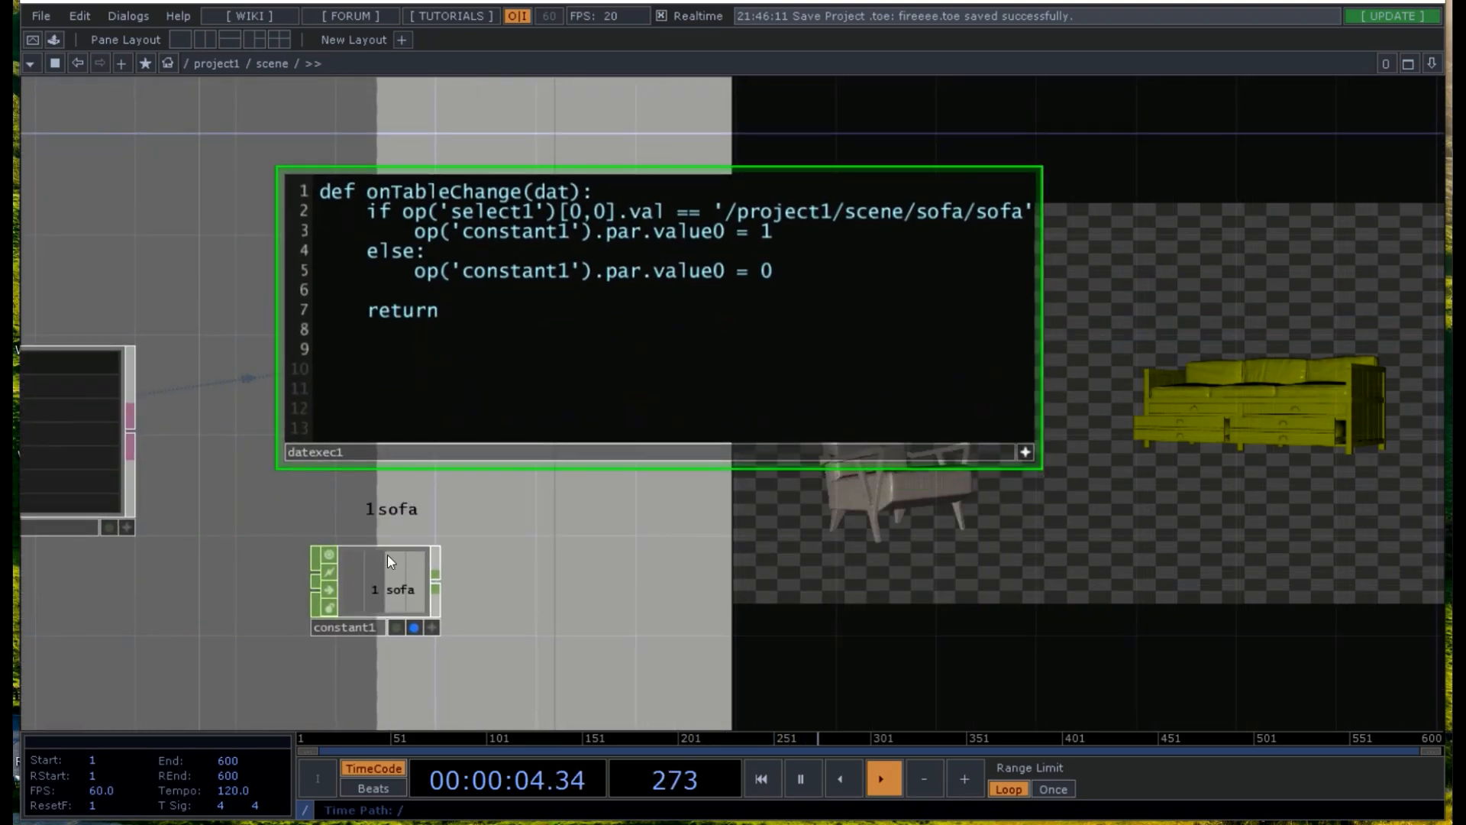
pyautogui.click(386, 577)
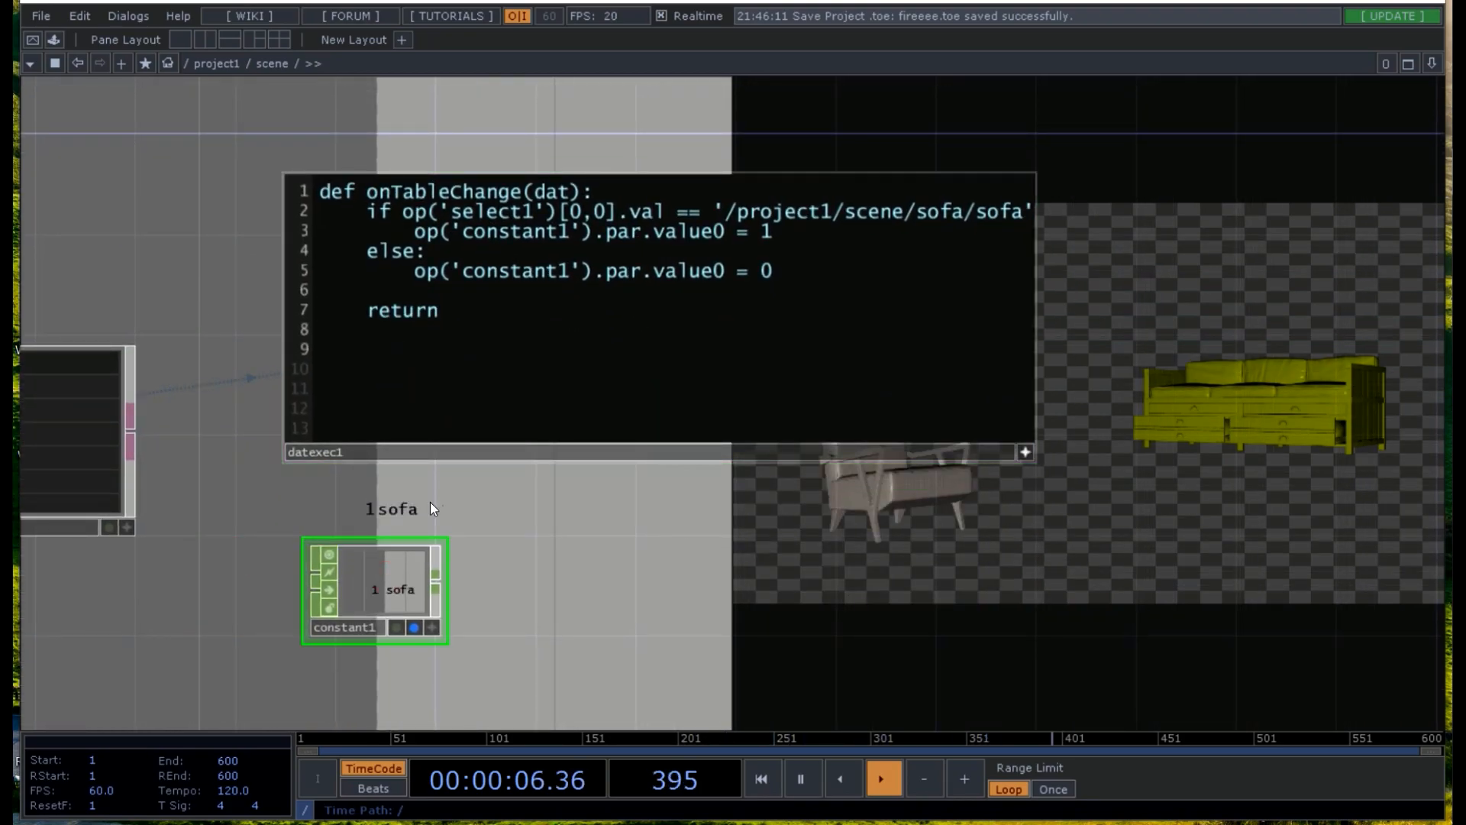
pyautogui.moveTo(773, 275); pyautogui.dragTo(265, 222)
pyautogui.hotkey('ctrl', 'c')
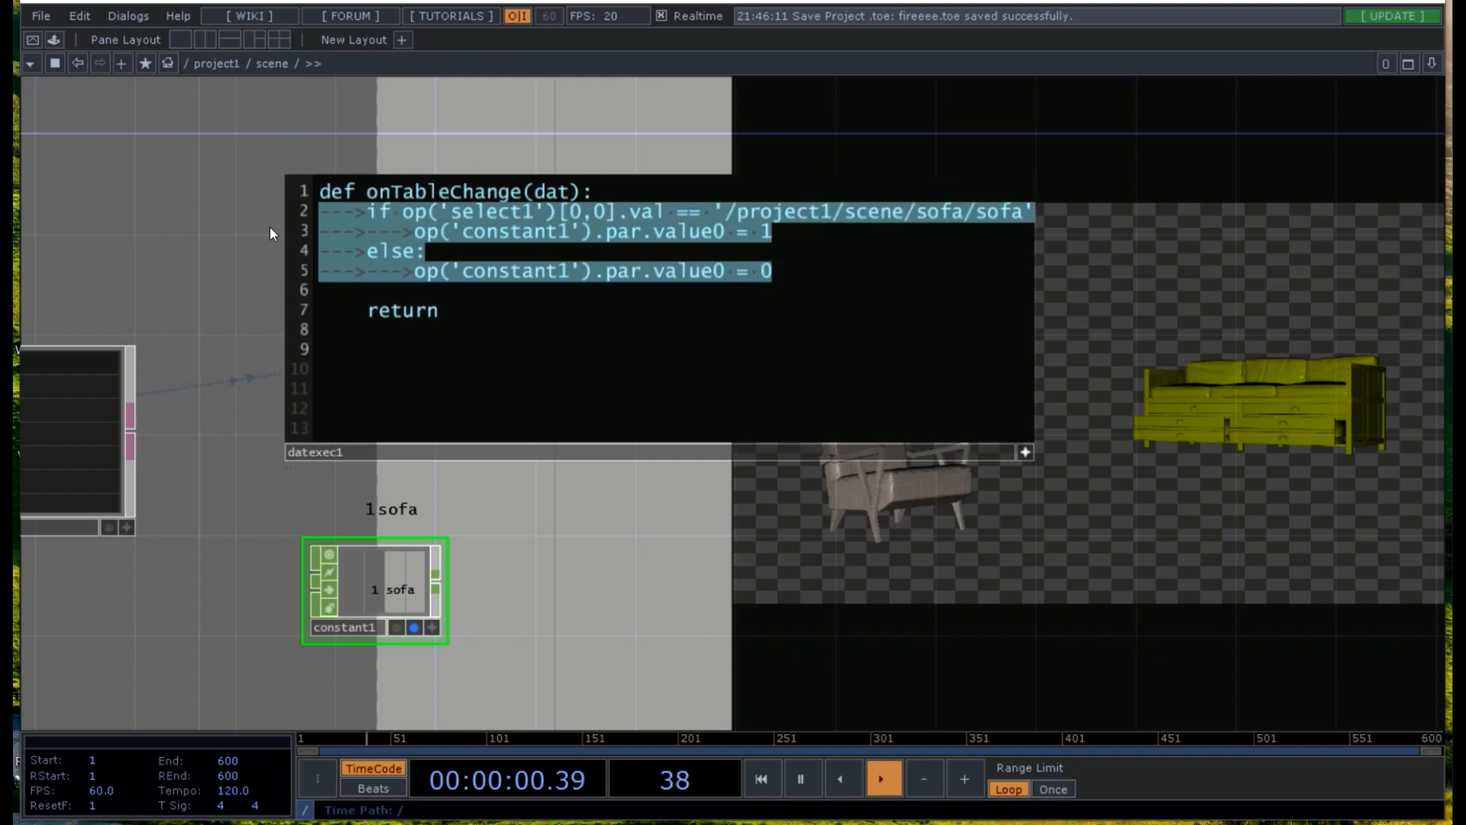
# - Add a second channel named chair to the constant1 CHOP
pyautogui.click(370, 590)
pyautogui.press('p')
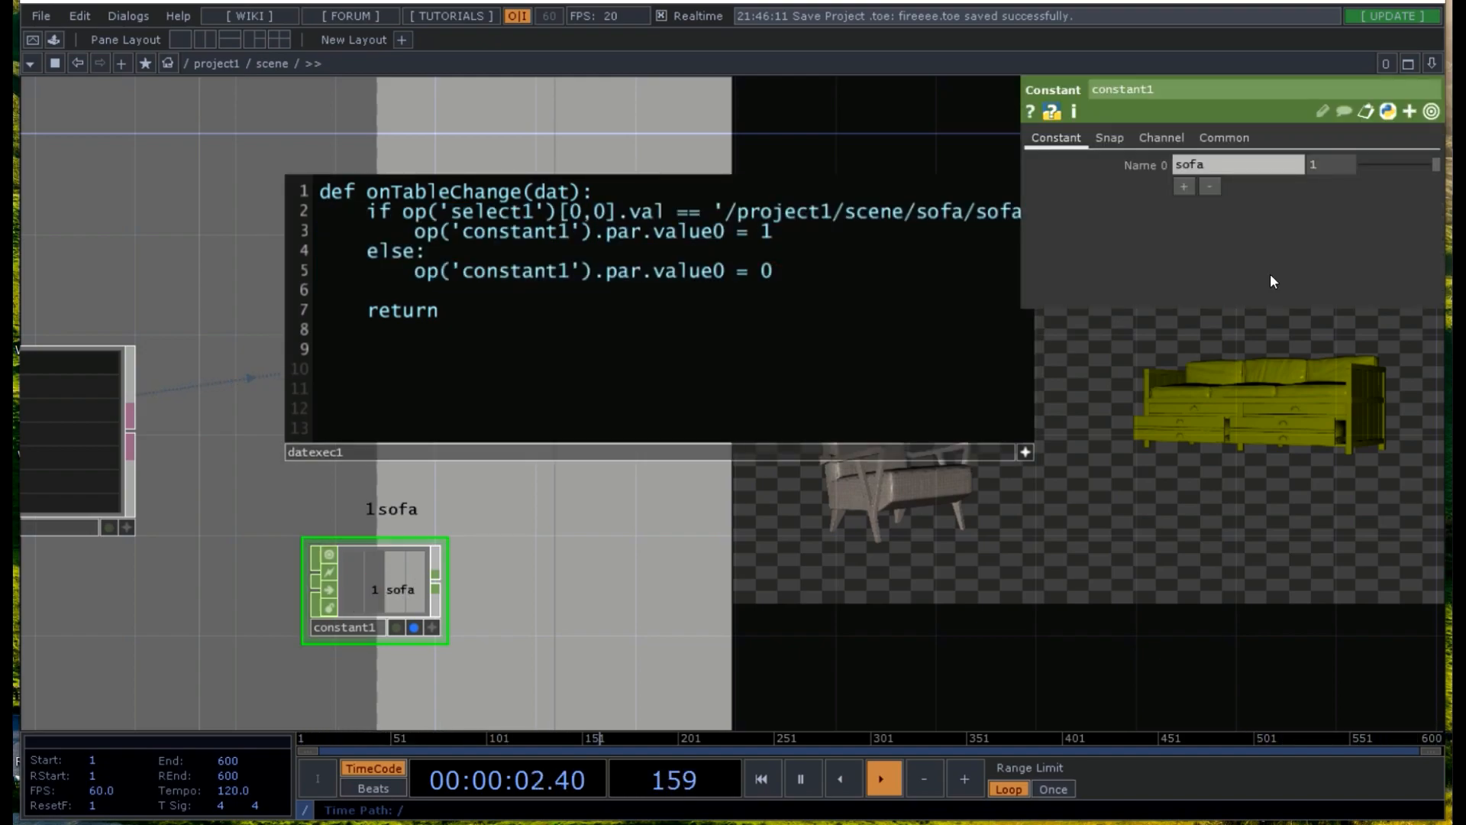
pyautogui.click(1185, 186)
pyautogui.click(1217, 188)
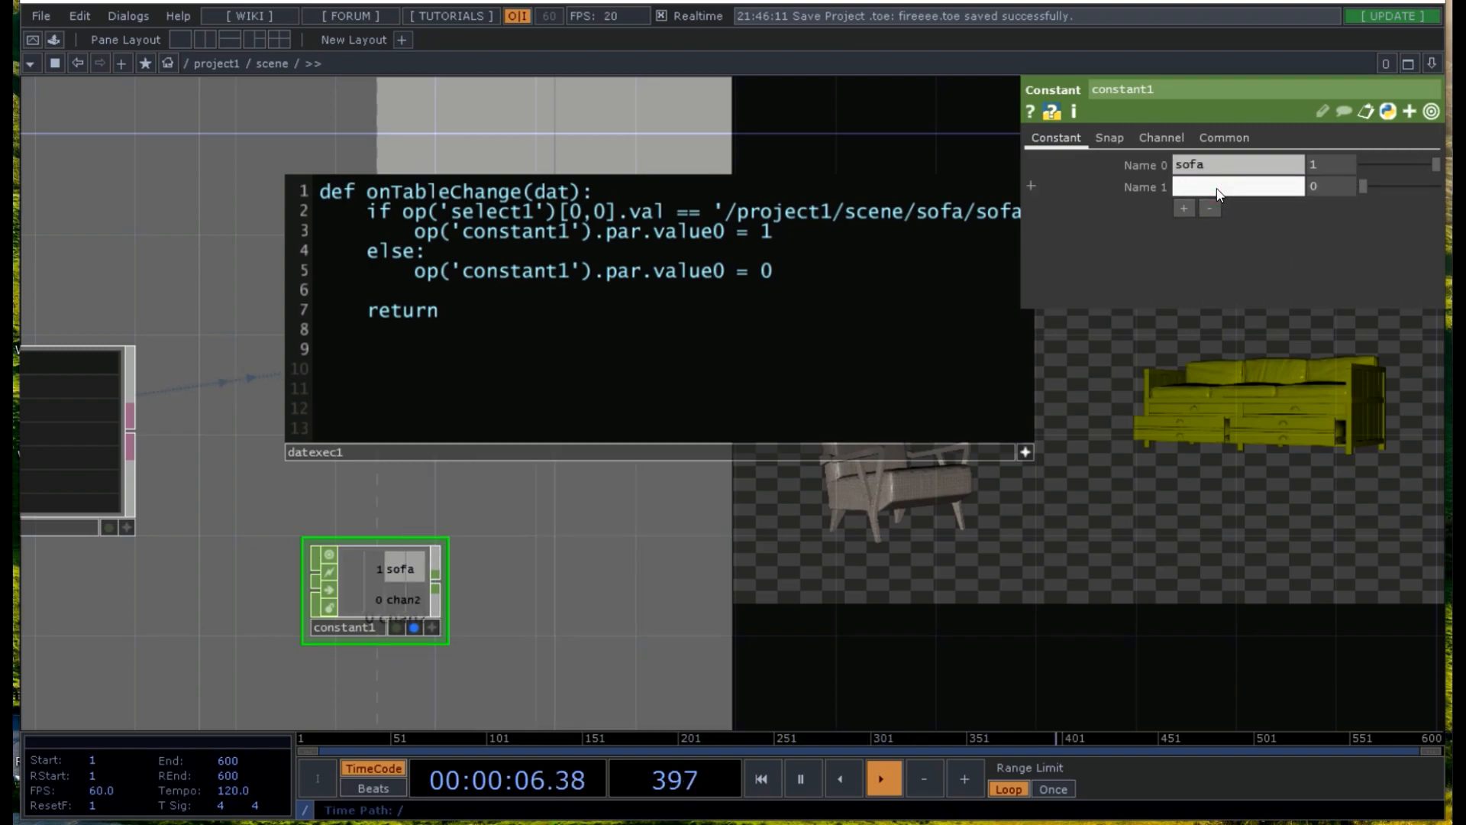
pyautogui.press('Return')
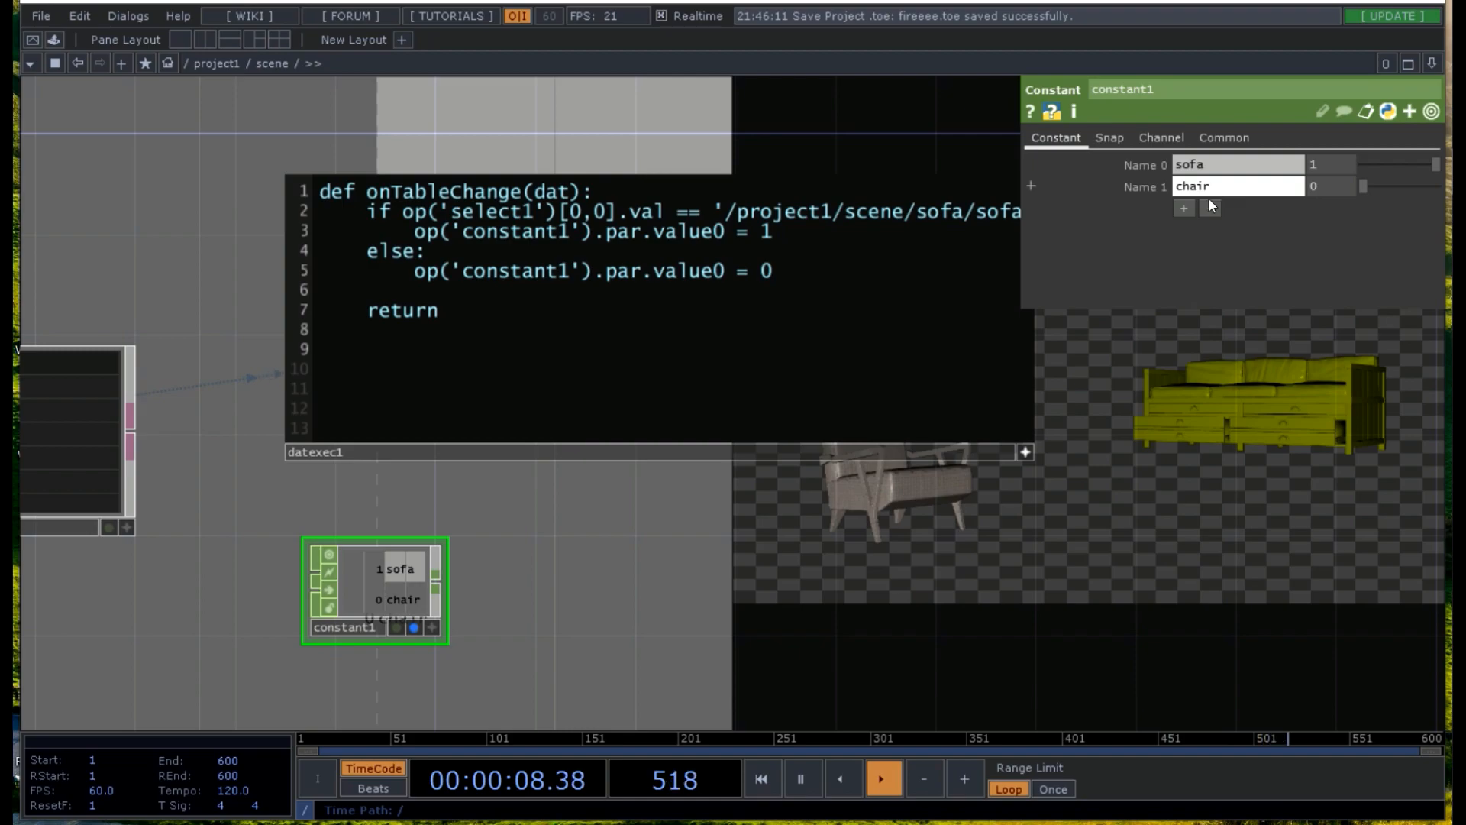
# - Paste the copied if/else block above the return line in datexec1 and align its if with the first one
pyautogui.click(405, 297)
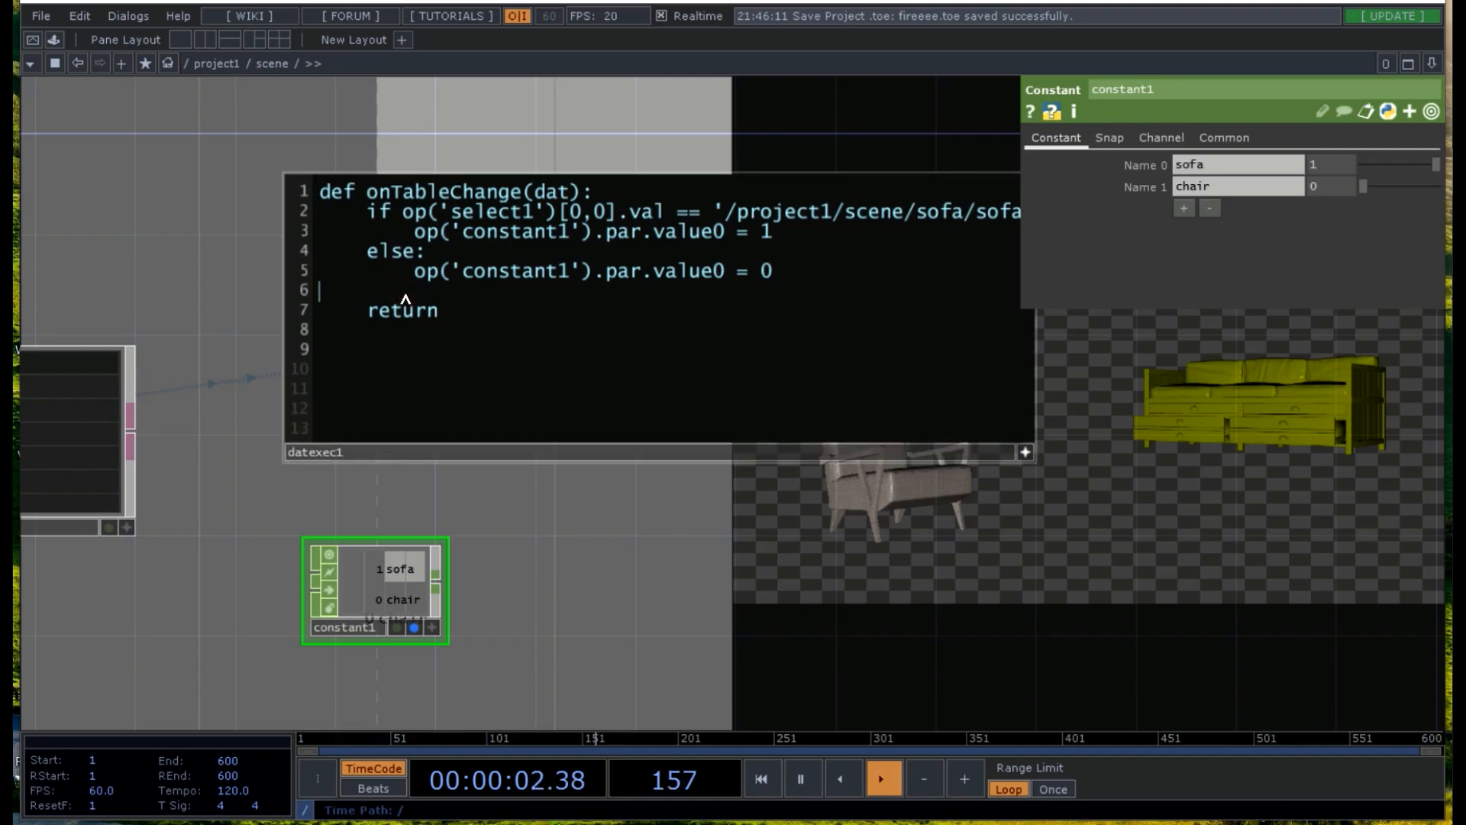
pyautogui.press('Return')
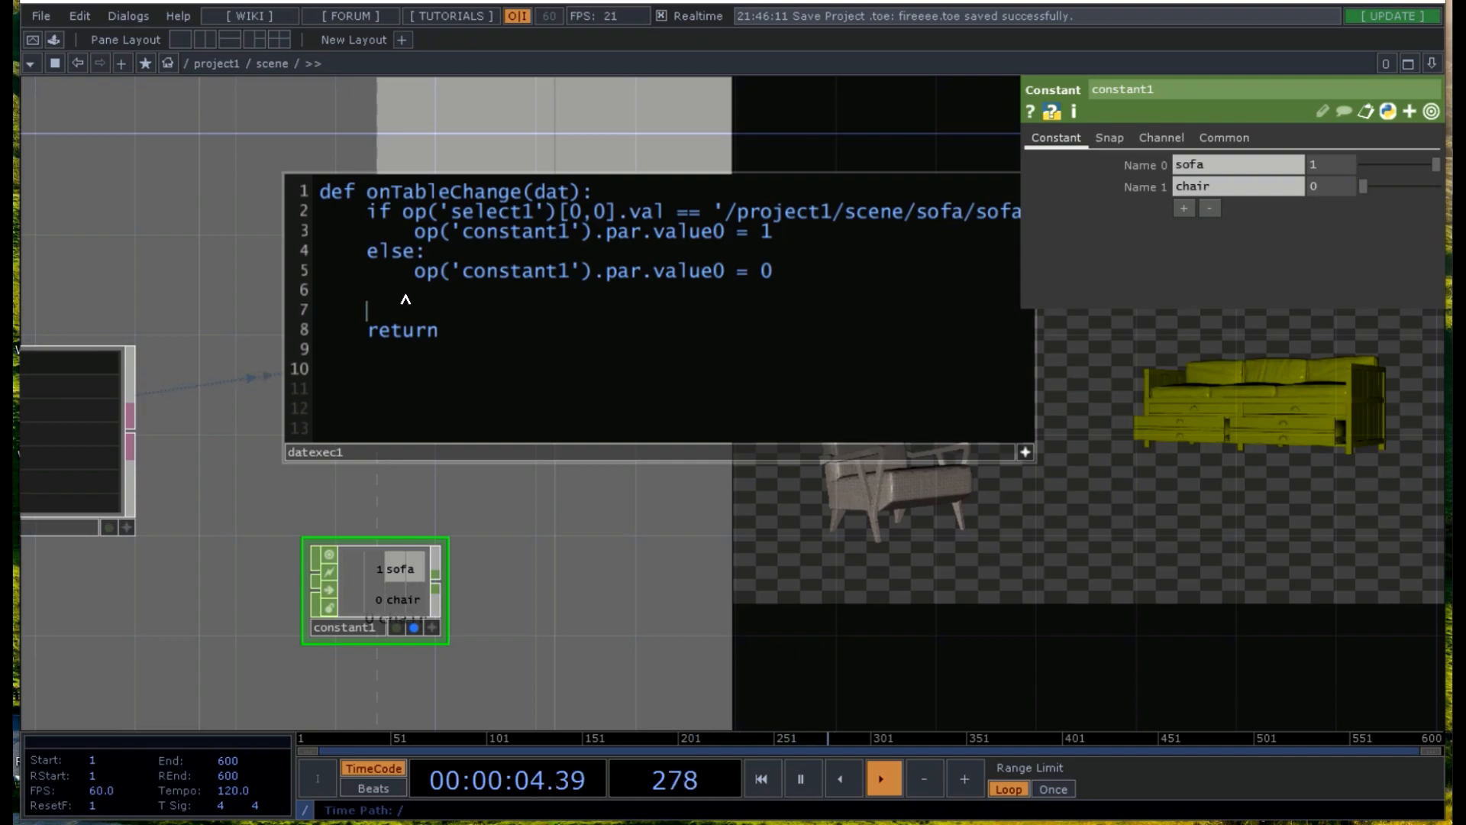
pyautogui.hotkey('ctrl', 'v')
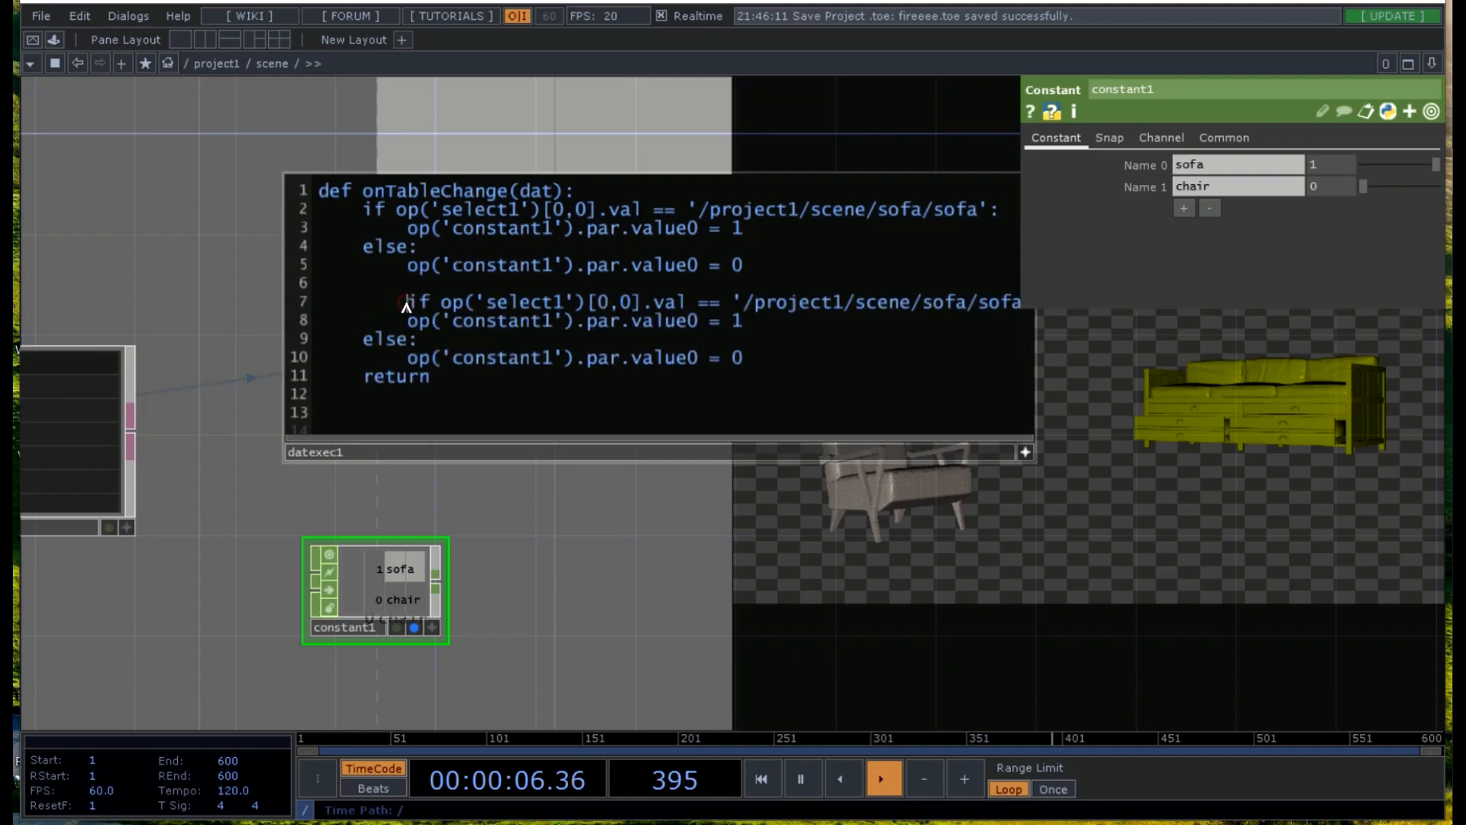
pyautogui.press('BackSpace')
pyautogui.press('BackSpace')
pyautogui.press('BackSpace')
pyautogui.press('BackSpace')
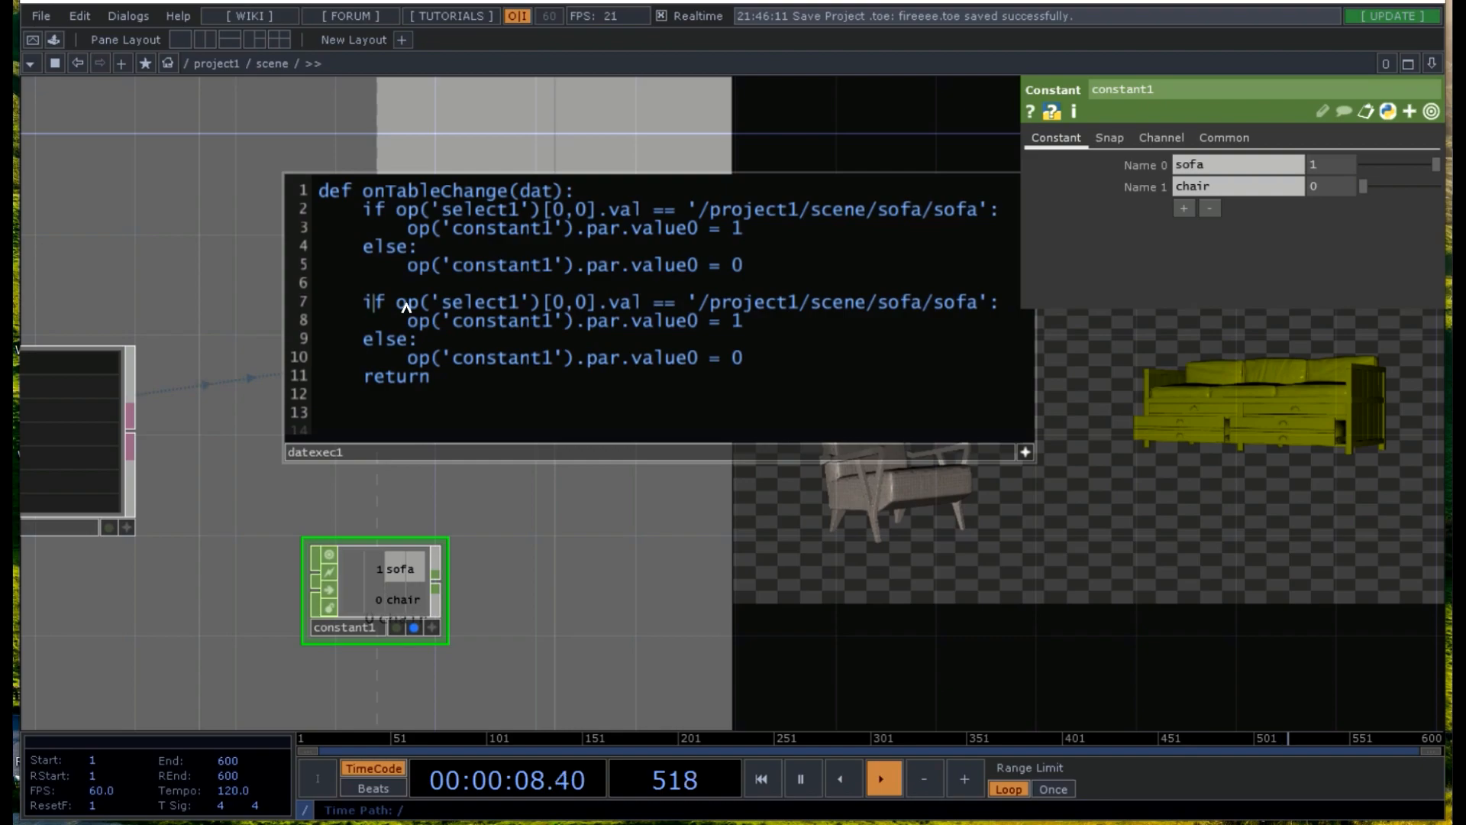
# - Change the path in the second if condition to '/project1/scene/chair/chair'
pyautogui.press('Right')
pyautogui.press('Right')
pyautogui.press('Right')
pyautogui.press('Right')
pyautogui.press('Right')
pyautogui.press('Right')
pyautogui.press('Right')
pyautogui.press('Right')
pyautogui.press('Right')
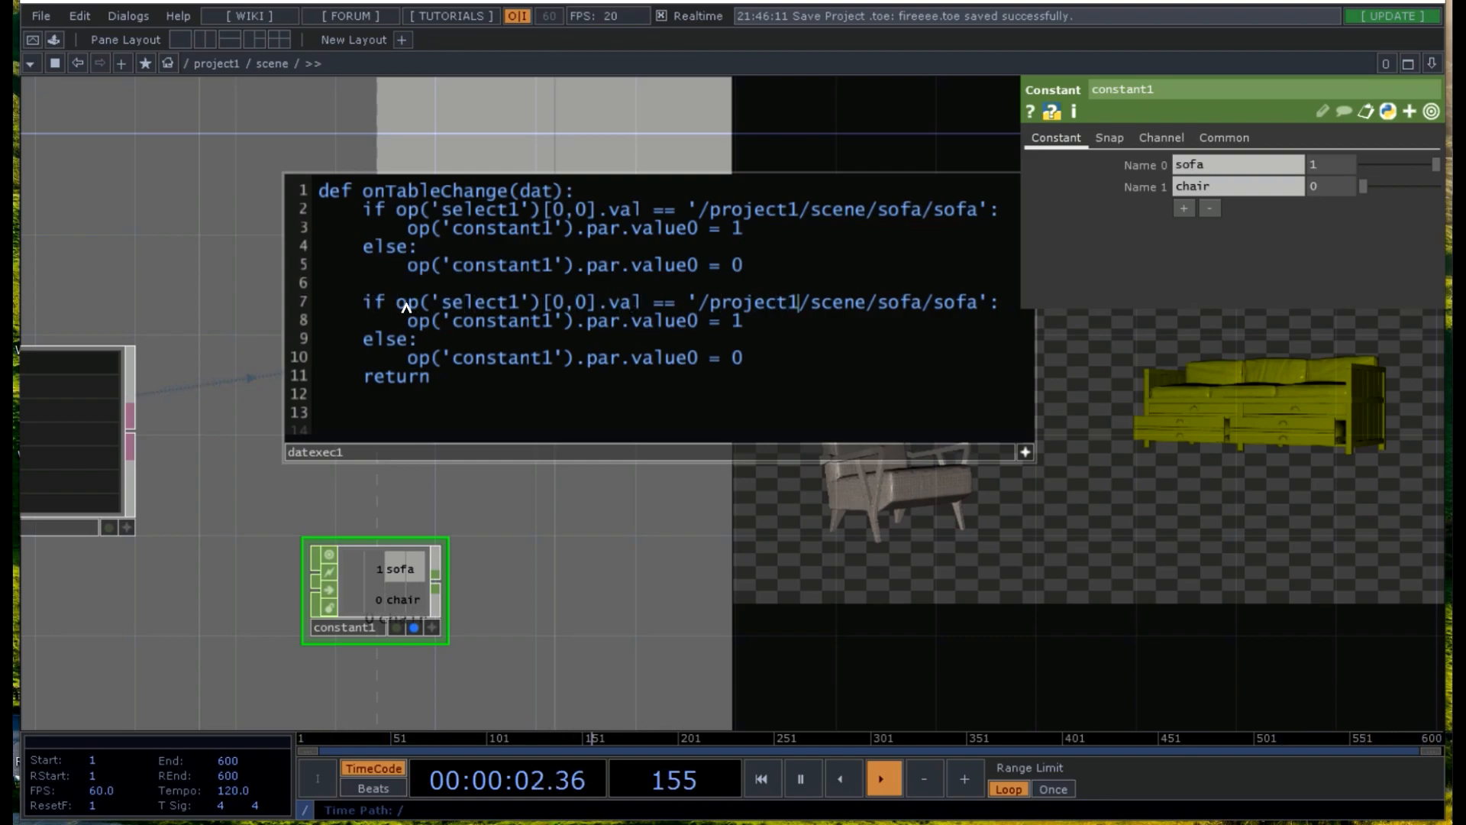
pyautogui.press('BackSpace')
pyautogui.press('BackSpace')
pyautogui.press('BackSpace')
pyautogui.press('BackSpace')
pyautogui.write('ch')
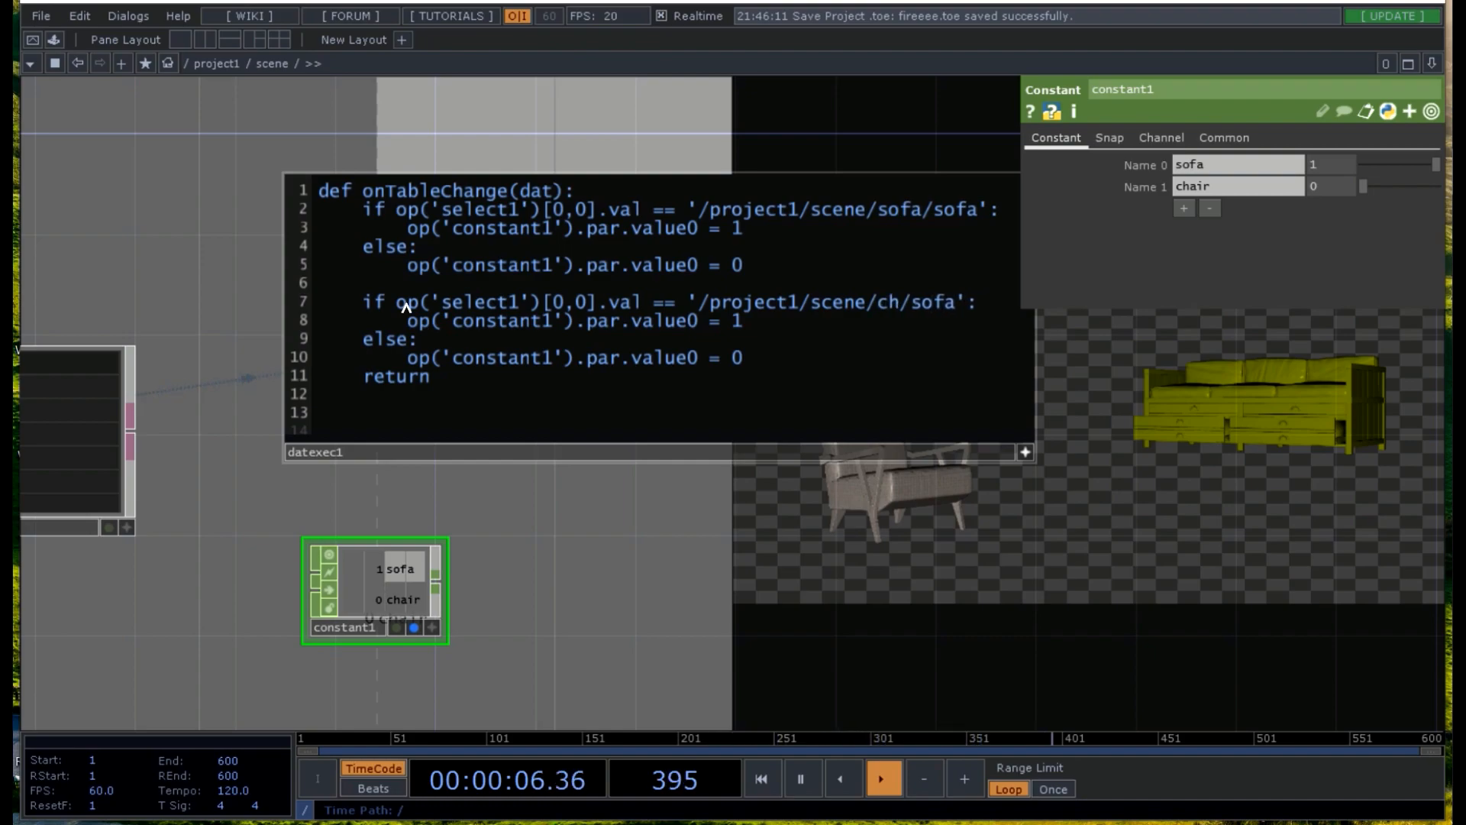
pyautogui.write('air')
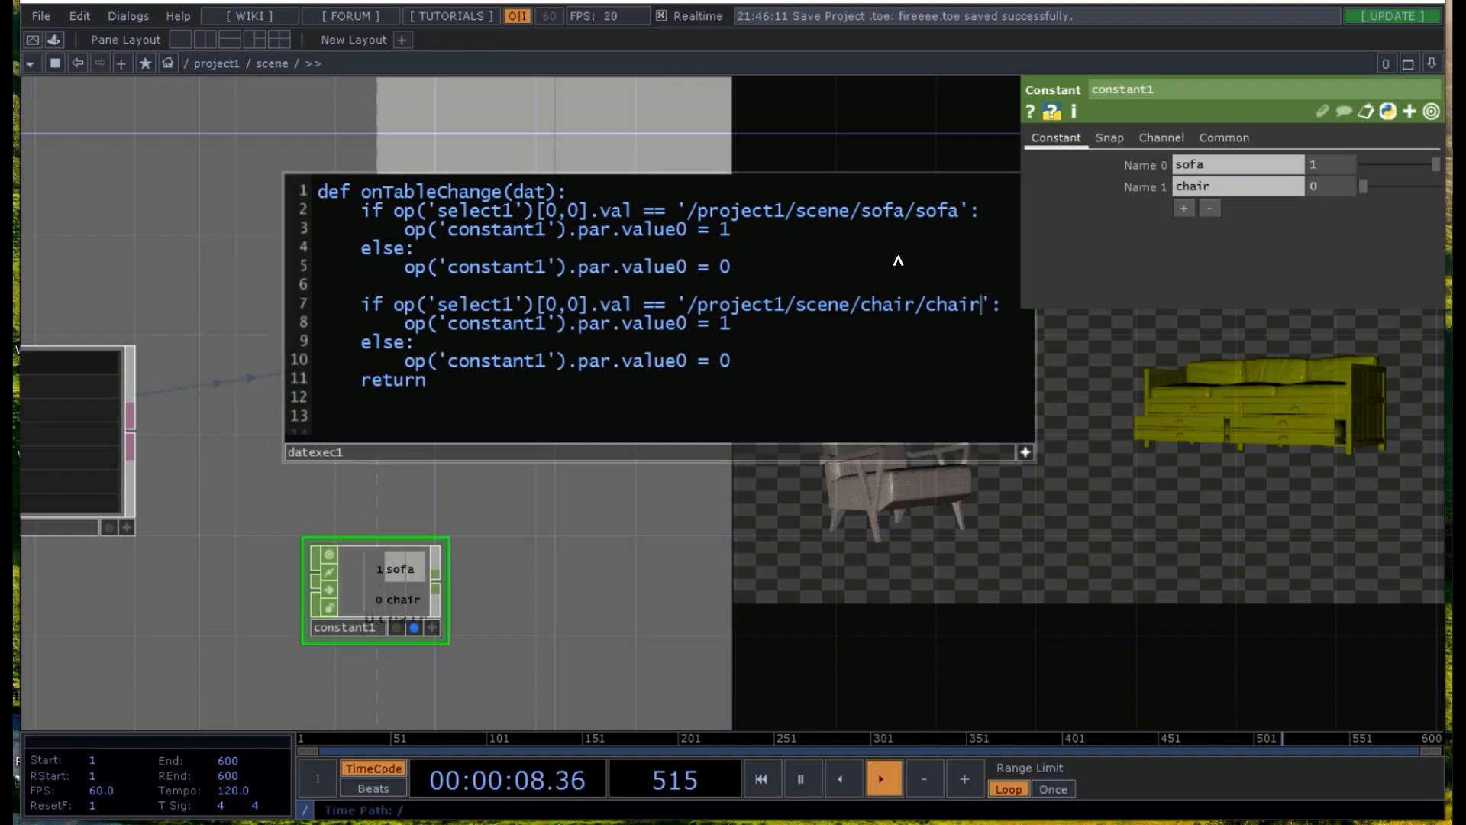
# - Make both assignments in the chair block of datexec1 target constant1's par.value1
pyautogui.click(1104, 189)
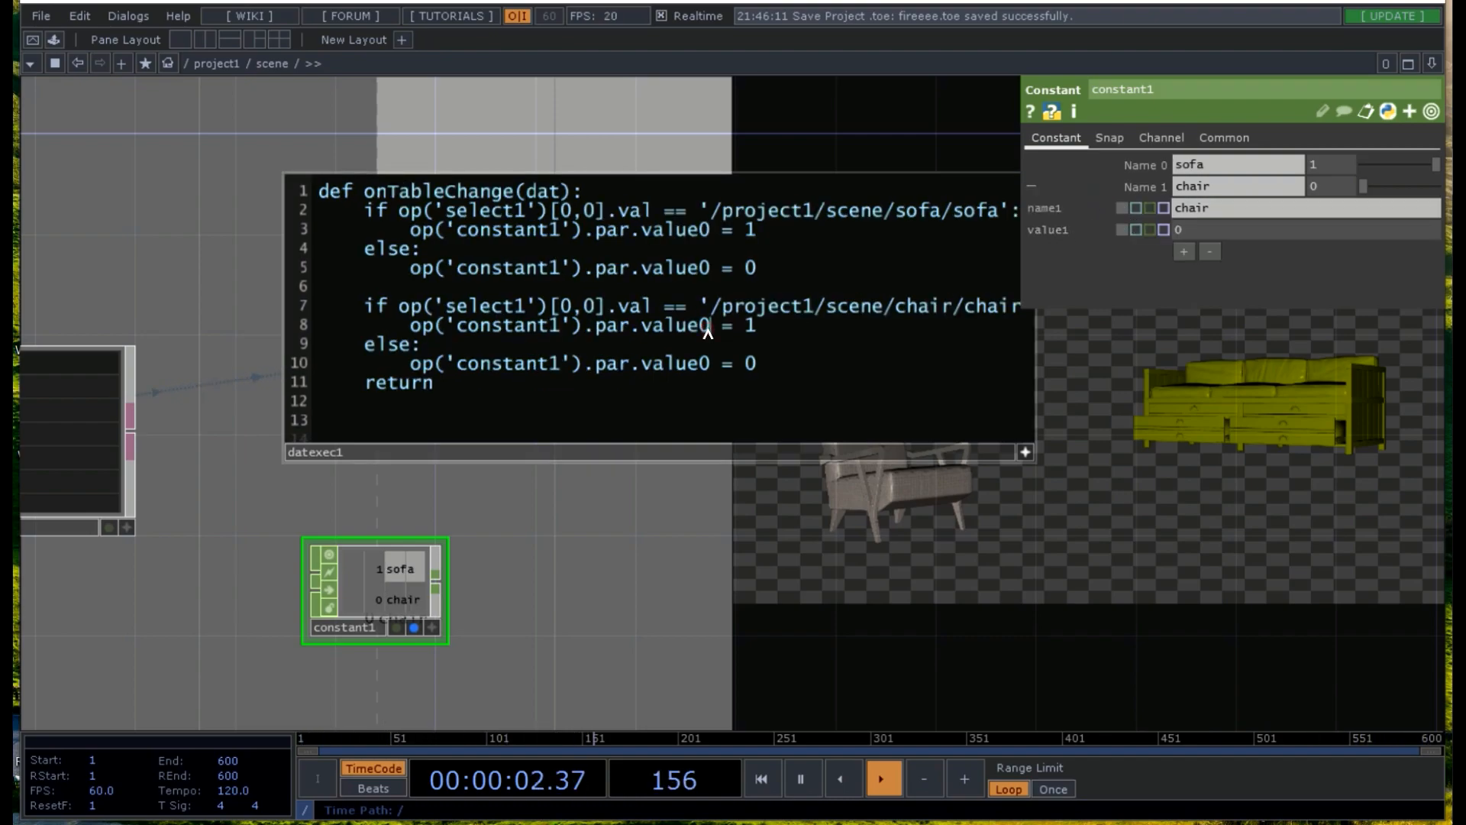
pyautogui.press('BackSpace')
pyautogui.write('1')
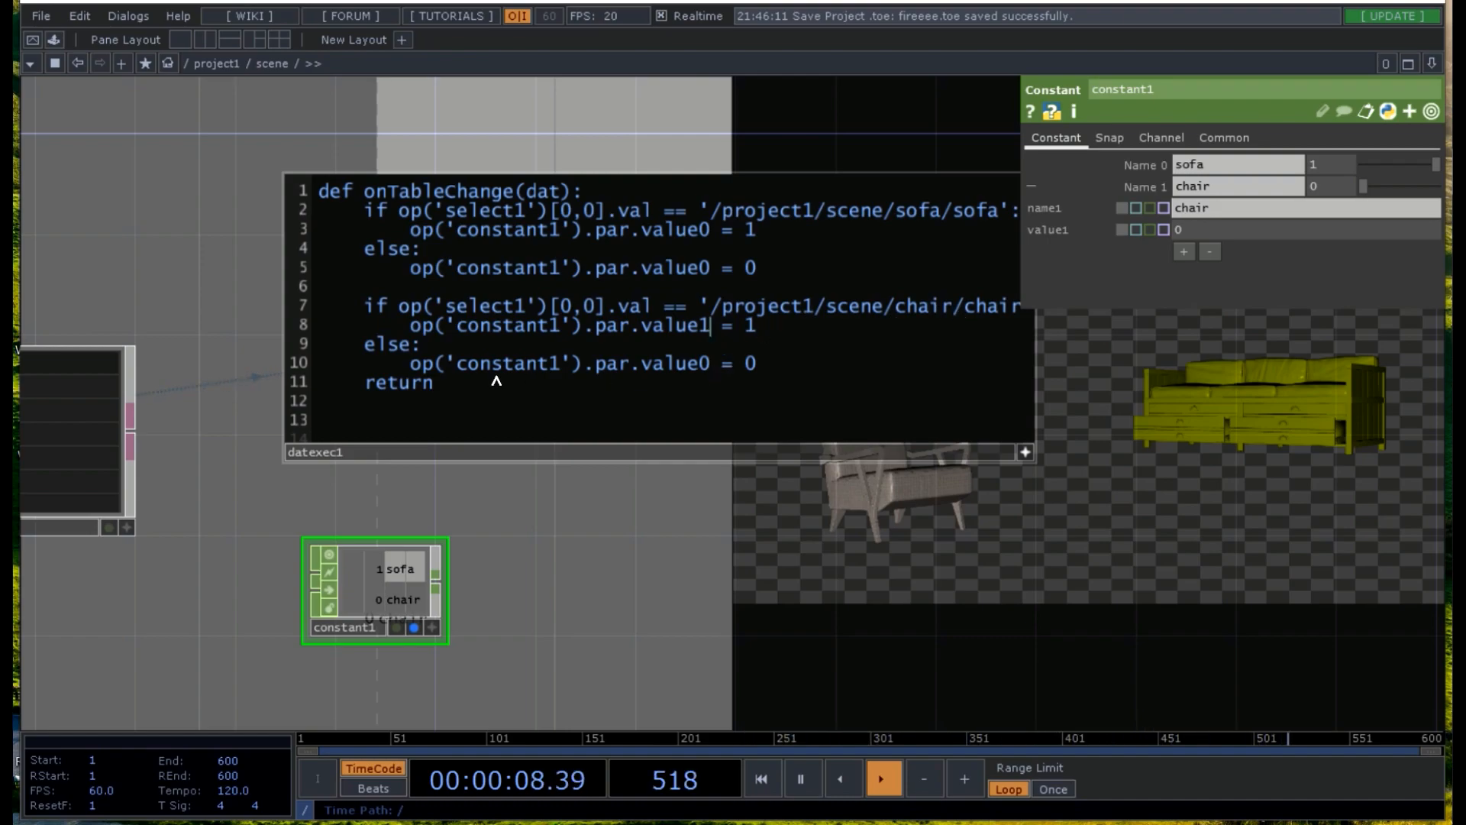
pyautogui.press('BackSpace')
pyautogui.write('1')
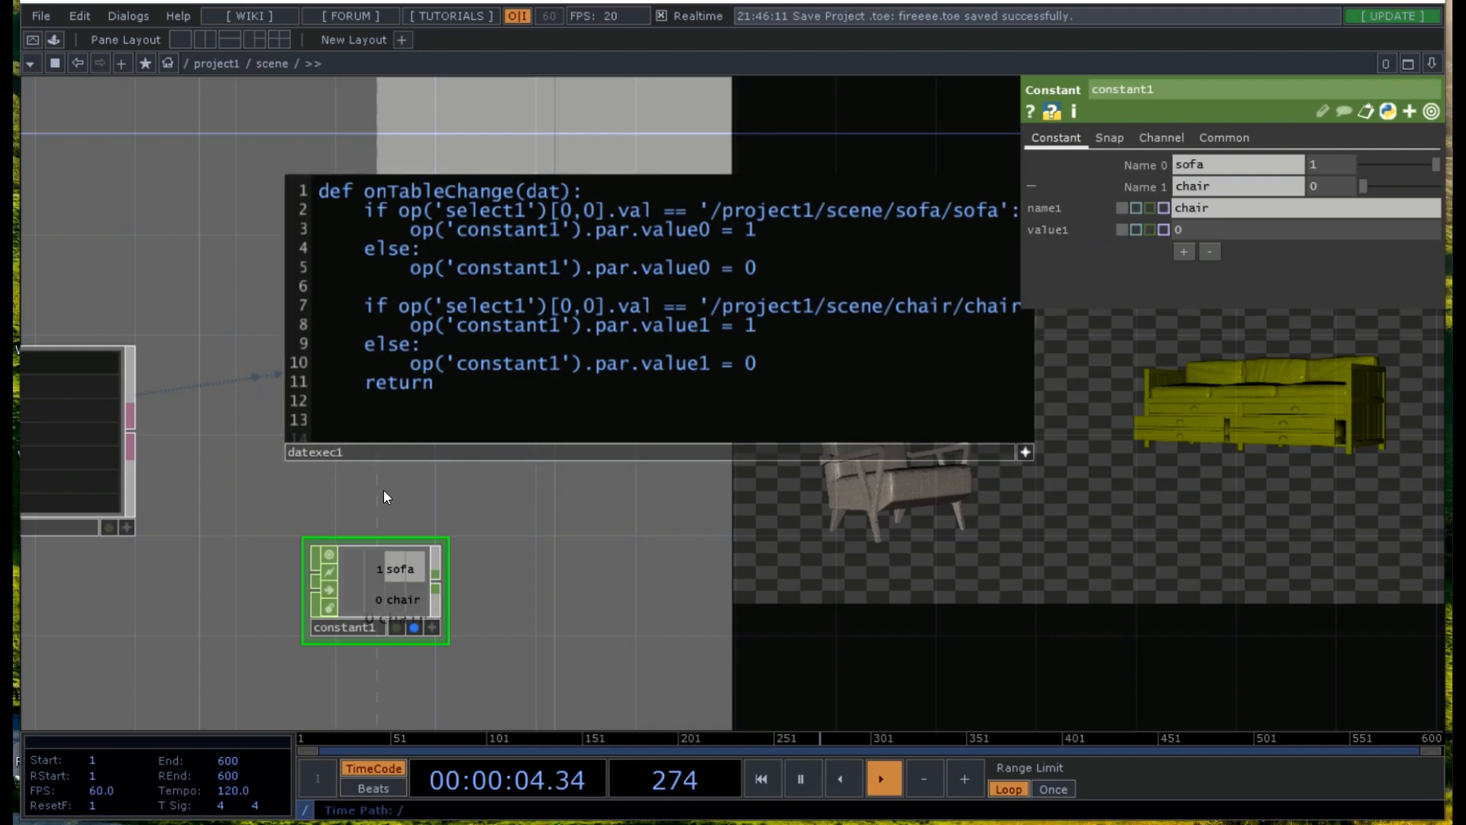
pyautogui.click(603, 522)
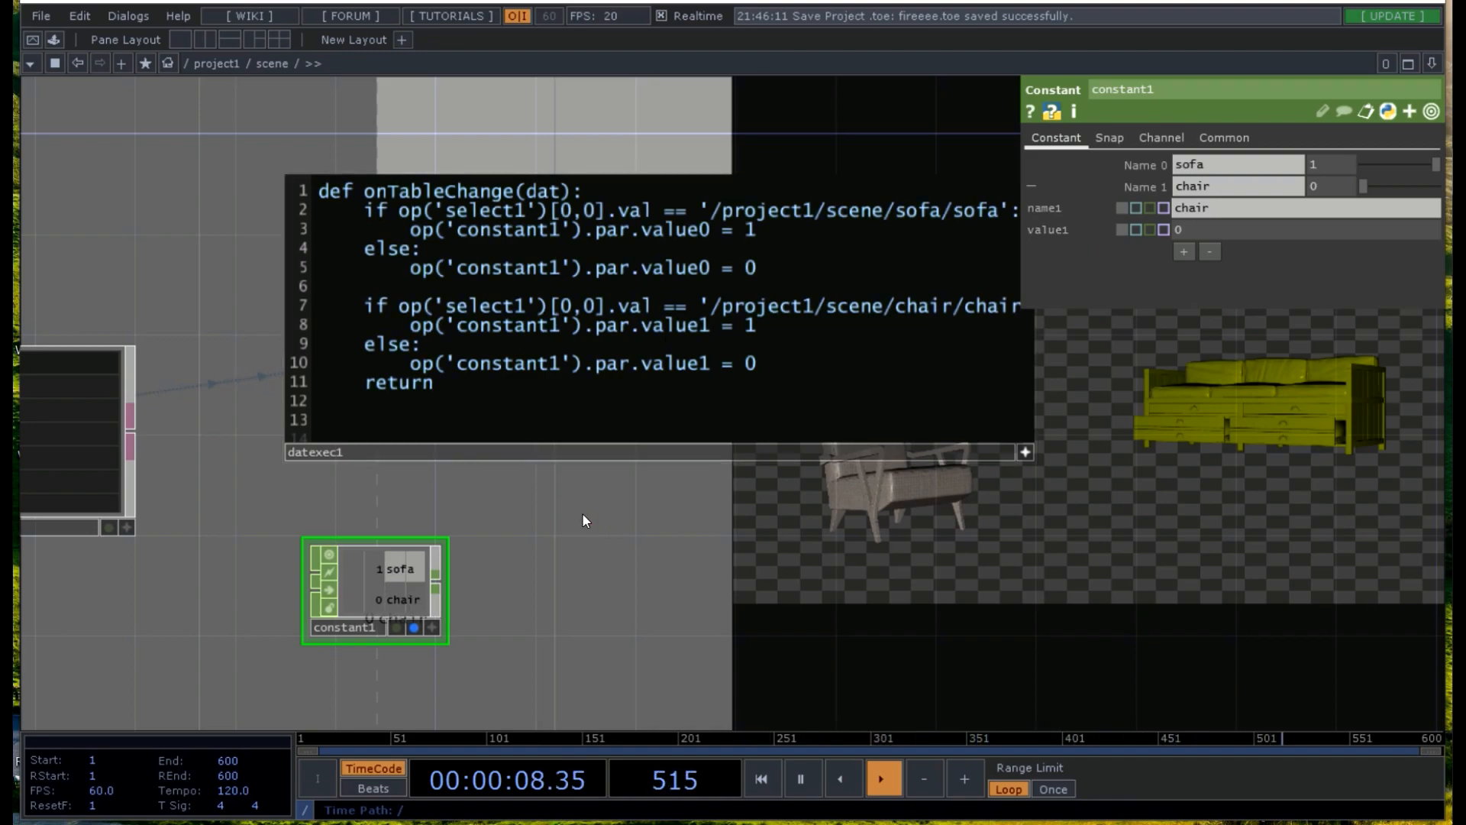
# - Test picking the chair in the container preview and check select1's path and constant1's channels
pyautogui.scroll(-5, 535, 517)
pyautogui.moveTo(243, 561); pyautogui.dragTo(821, 530)
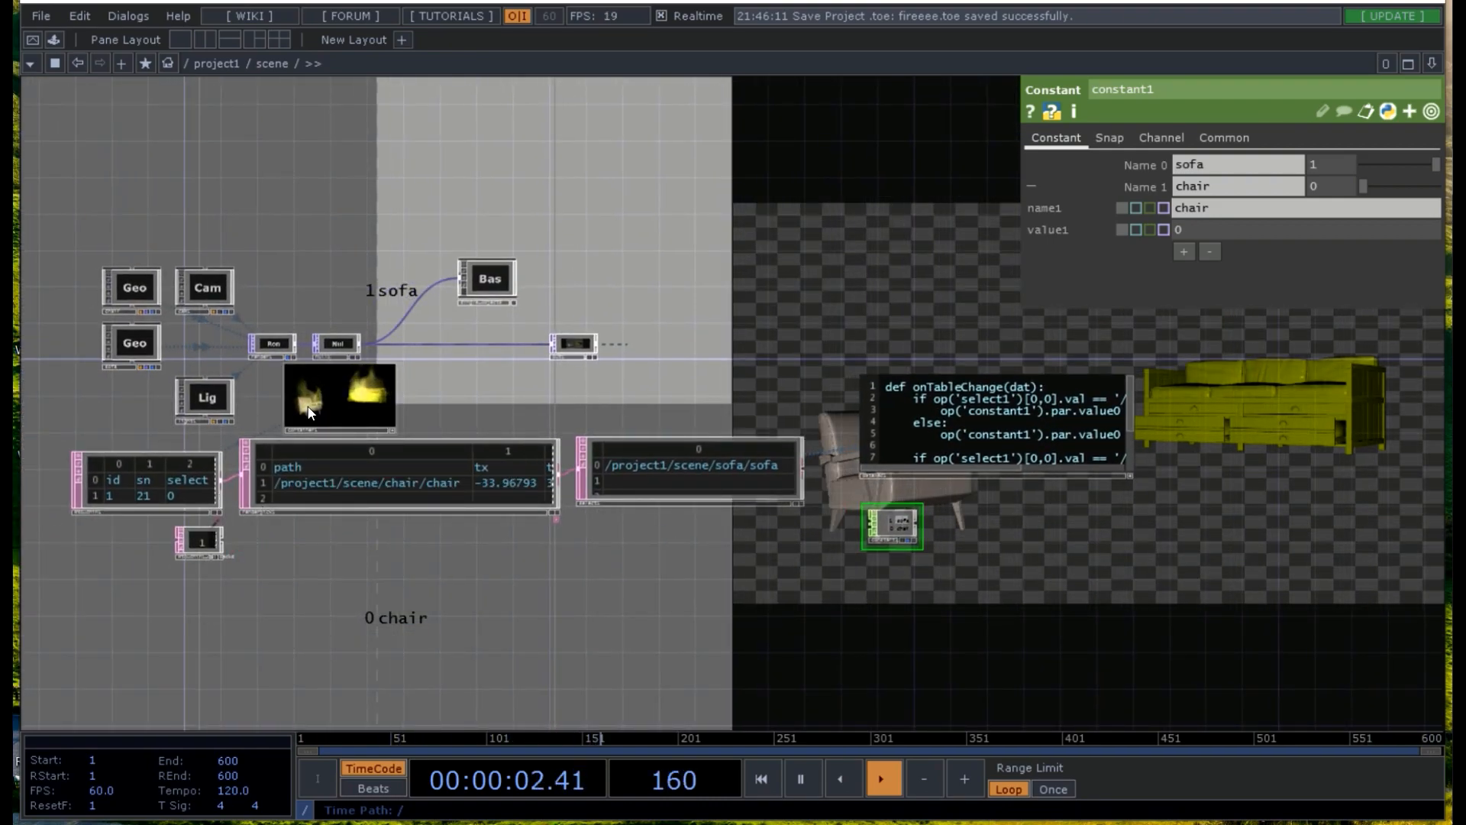
pyautogui.click(307, 407)
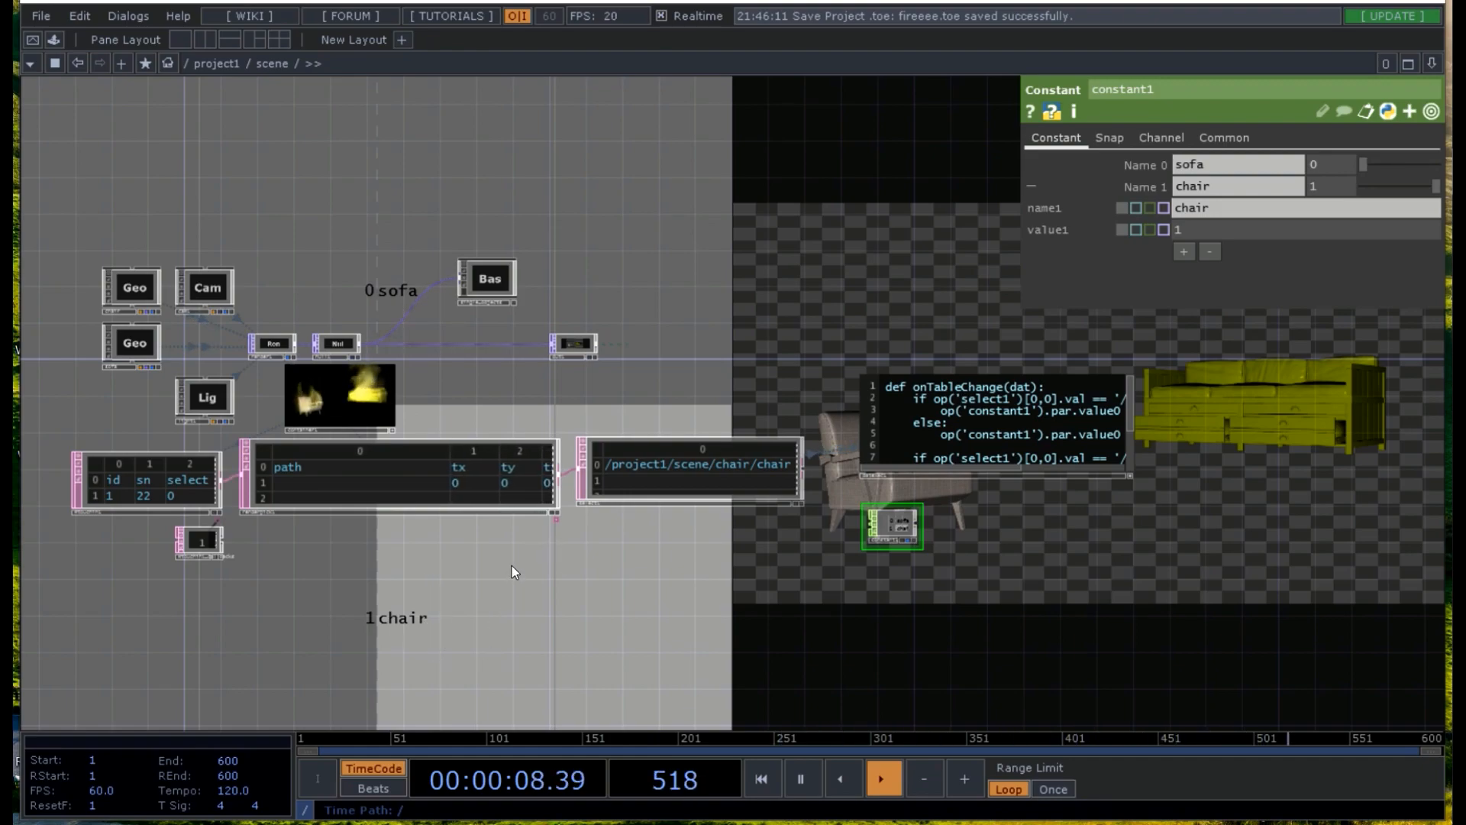
pyautogui.scroll(5, 737, 462)
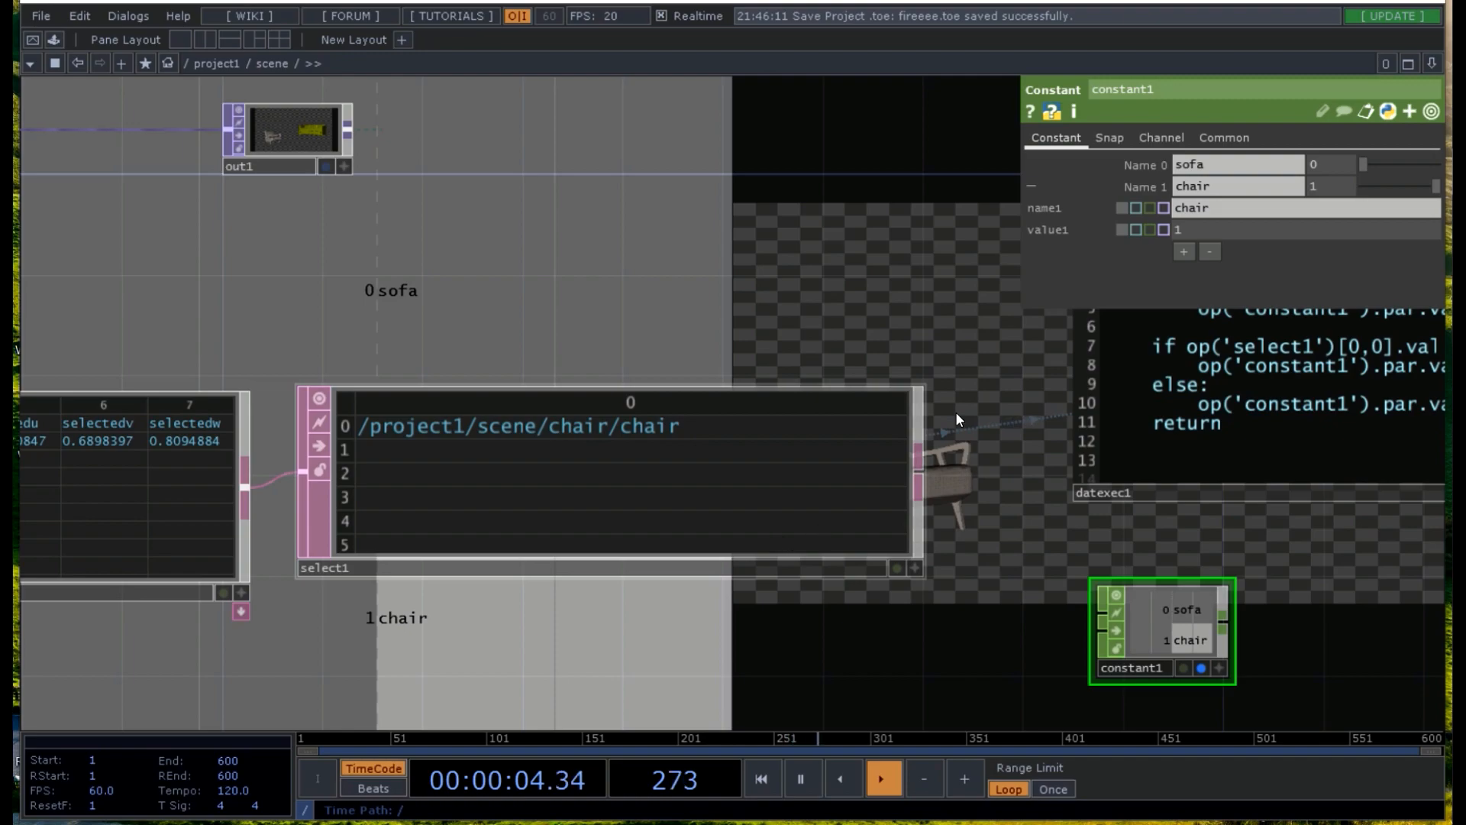
pyautogui.scroll(-4, 959, 401)
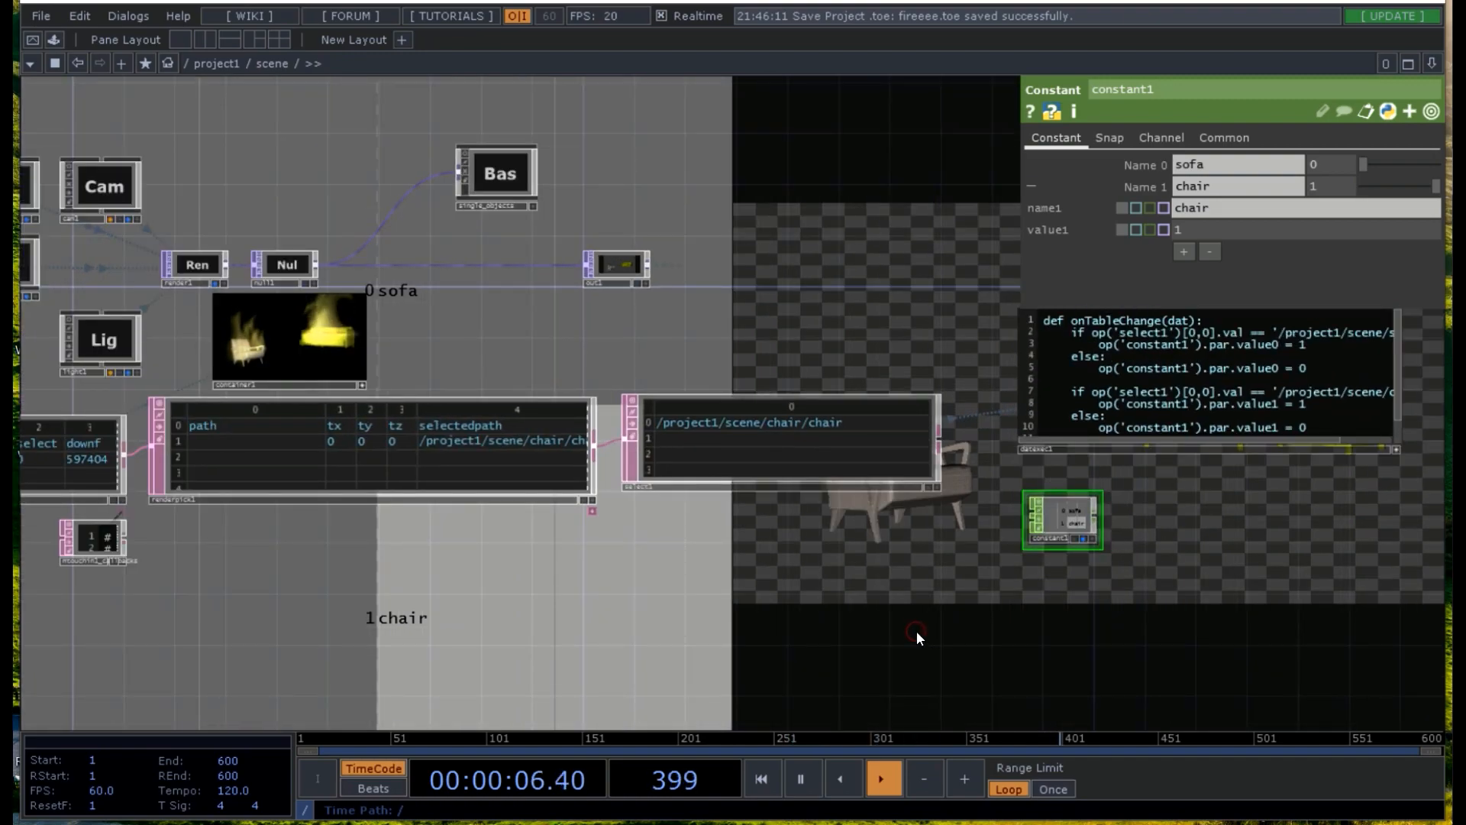
# - Shrink the datexec1 node, align it beside select1, and move constant1 to the other side of it
pyautogui.click(1397, 451)
pyautogui.moveTo(1289, 565); pyautogui.dragTo(1188, 625)
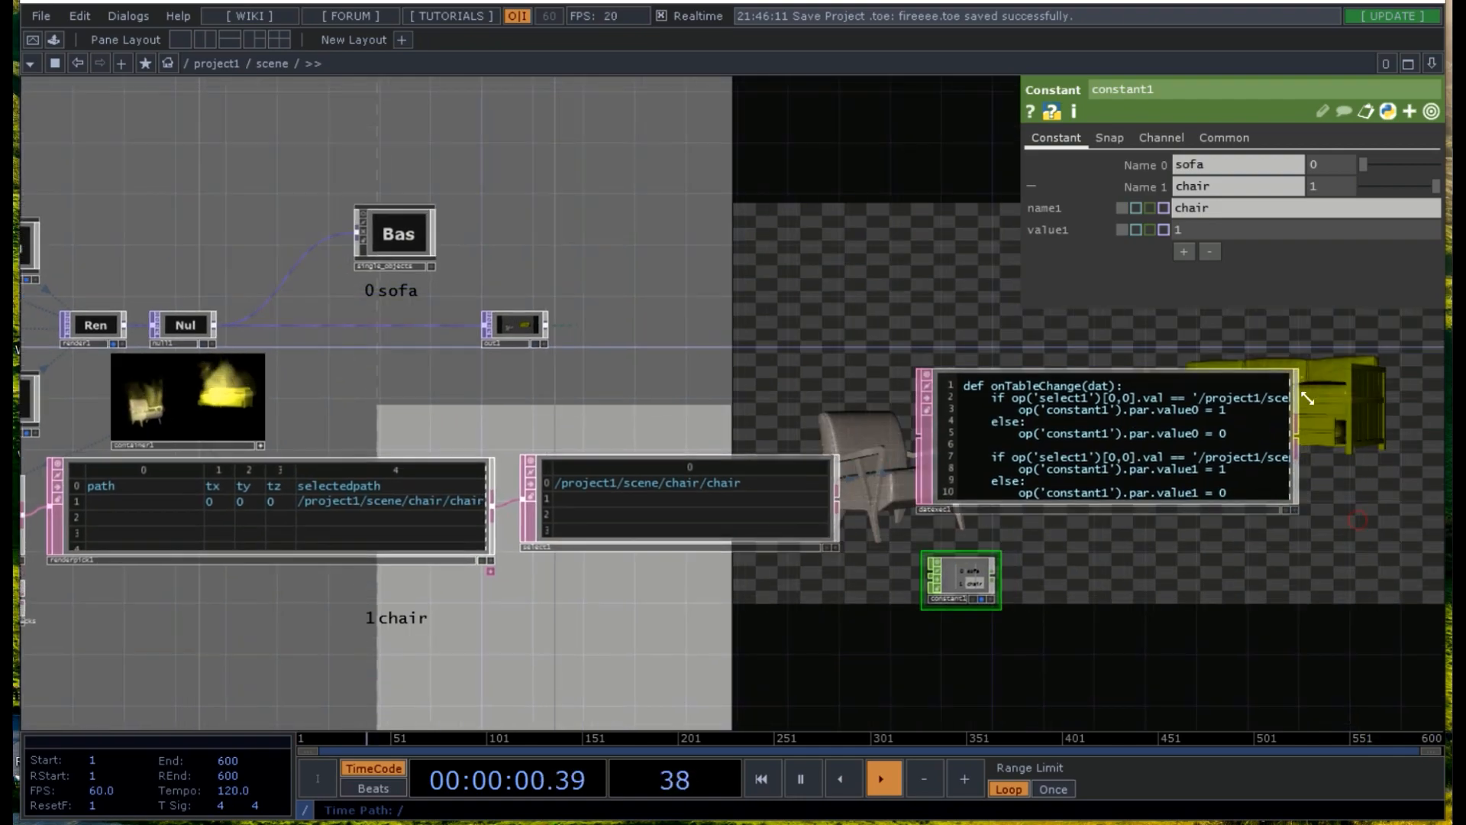
pyautogui.moveTo(1295, 370); pyautogui.dragTo(1107, 410)
pyautogui.moveTo(984, 465); pyautogui.dragTo(946, 504)
pyautogui.moveTo(942, 581); pyautogui.dragTo(1133, 517)
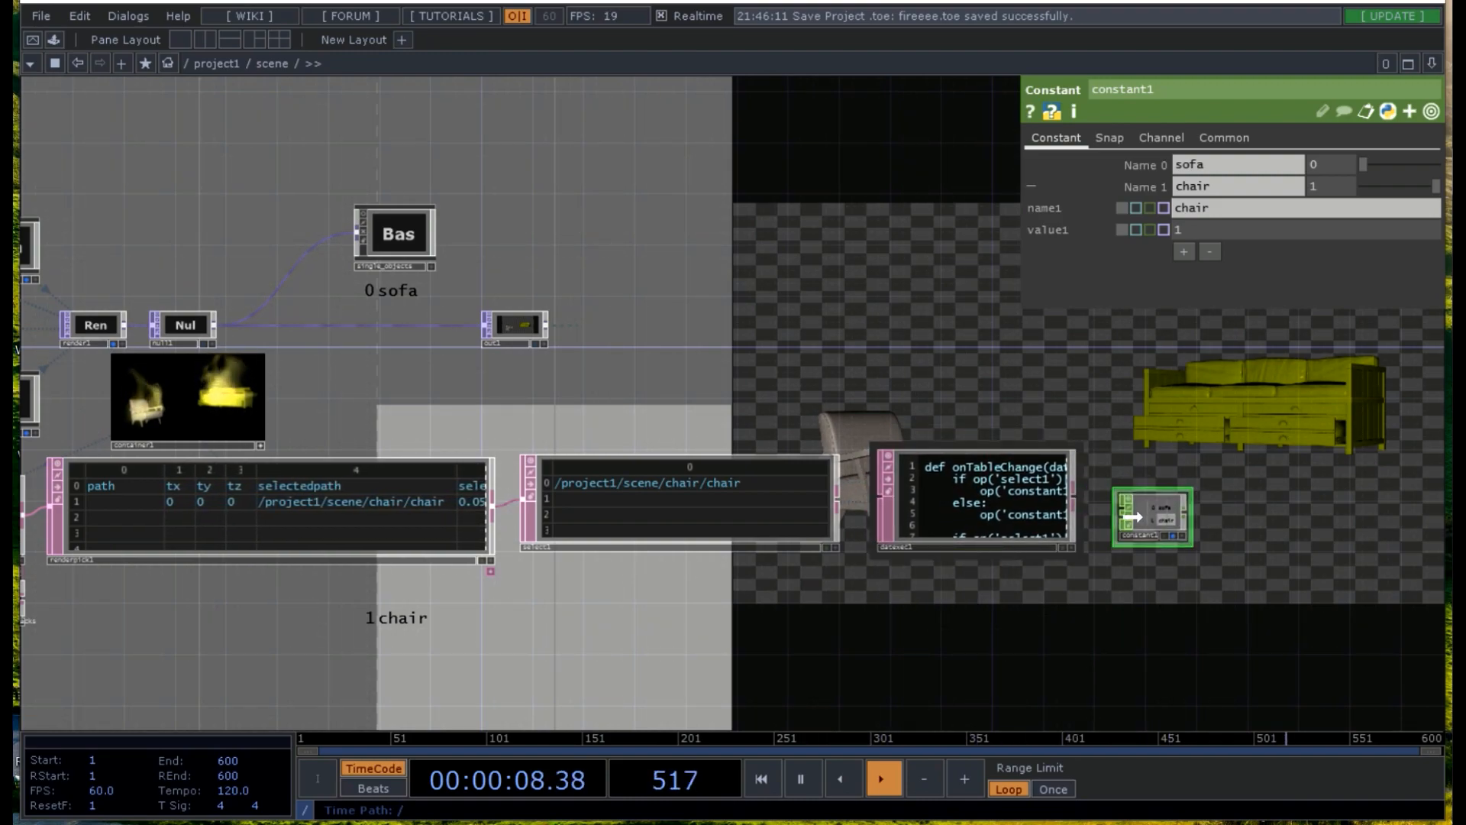
pyautogui.moveTo(1234, 569); pyautogui.dragTo(873, 627)
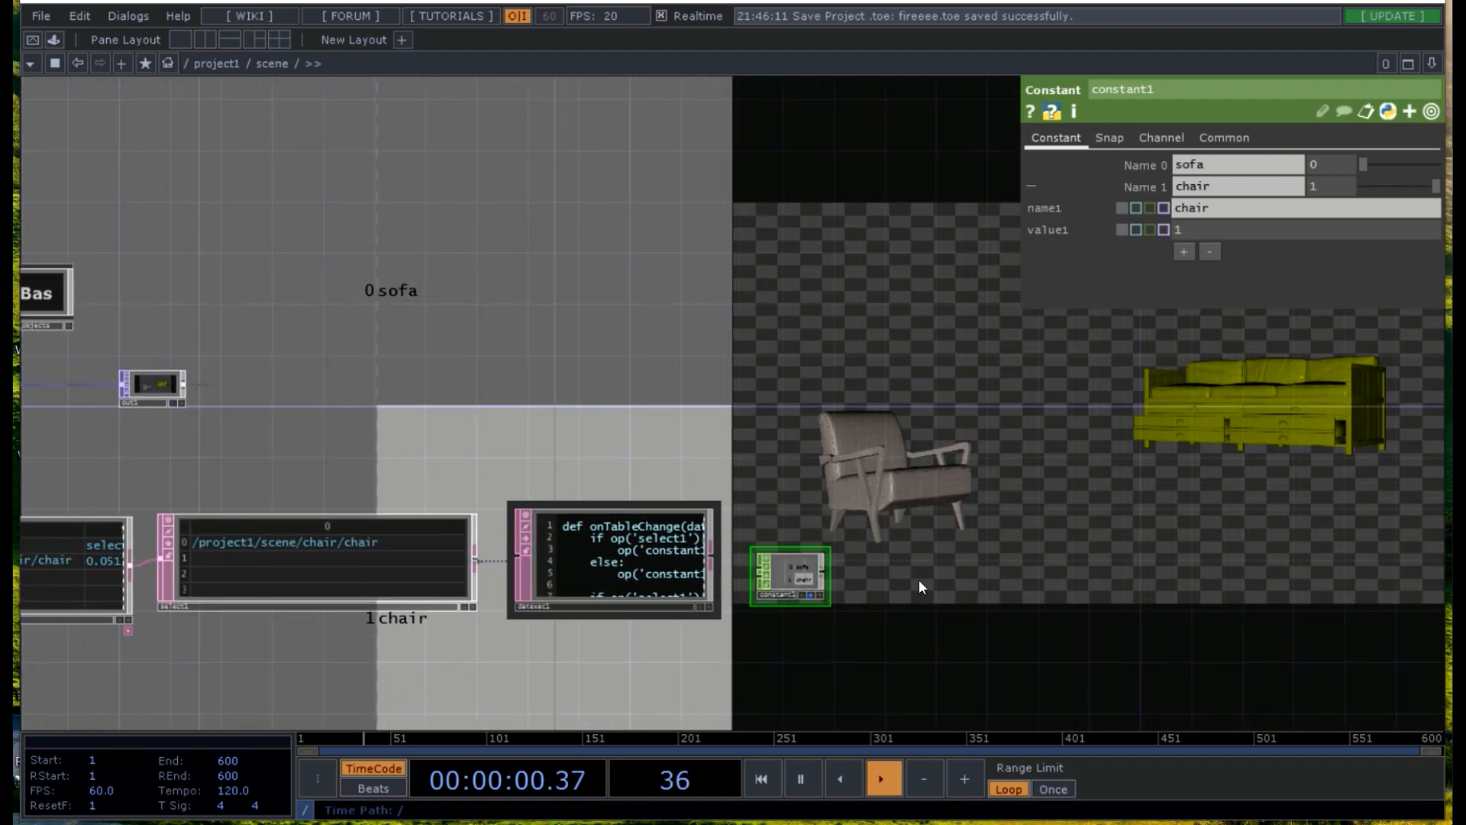
# - Add a Select CHOP beside constant1, duplicate it, and connect constant1 to both Select nodes
pyautogui.press('p')
pyautogui.press('Tab')
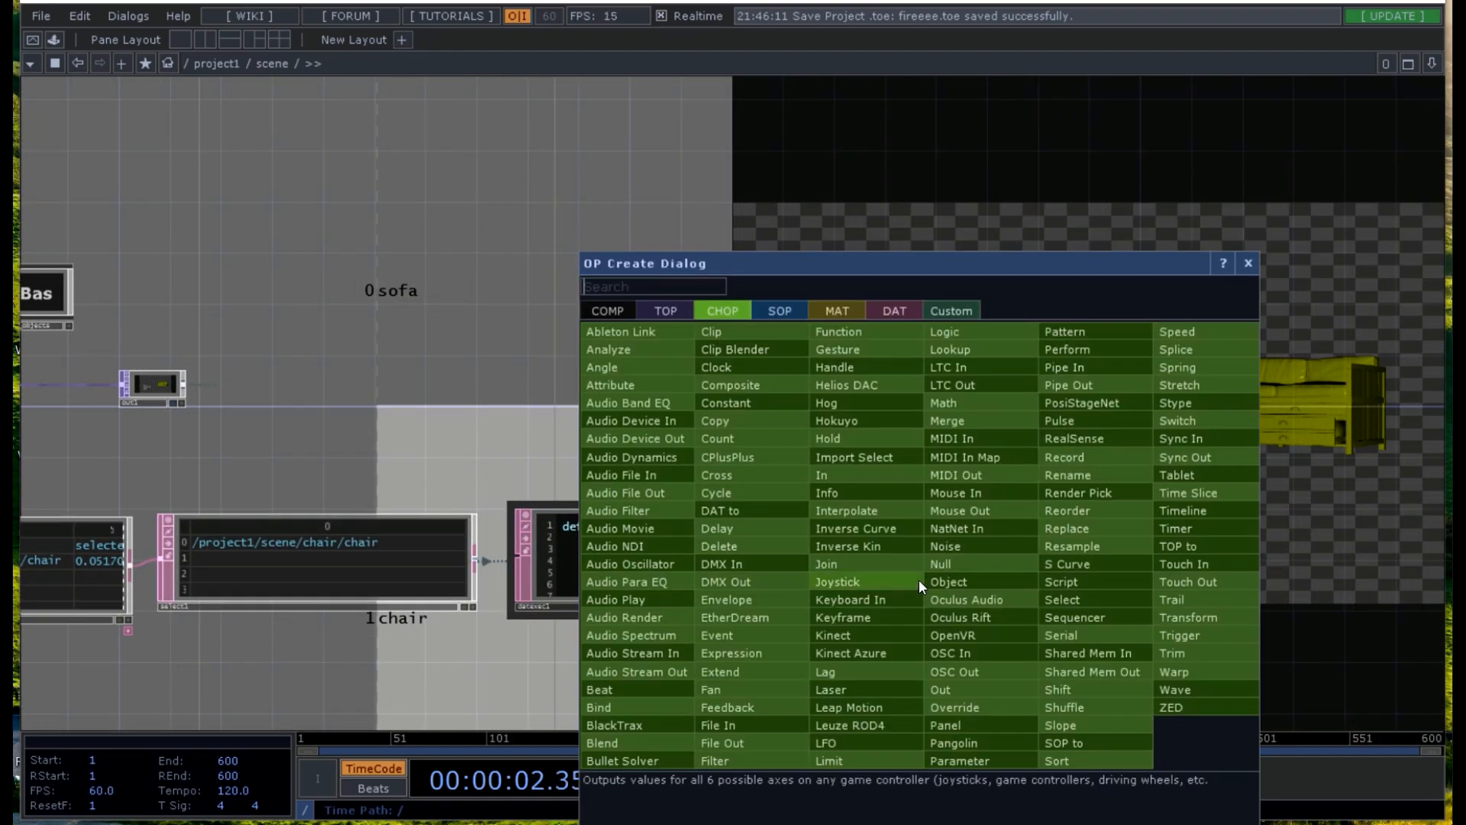
pyautogui.click(1055, 601)
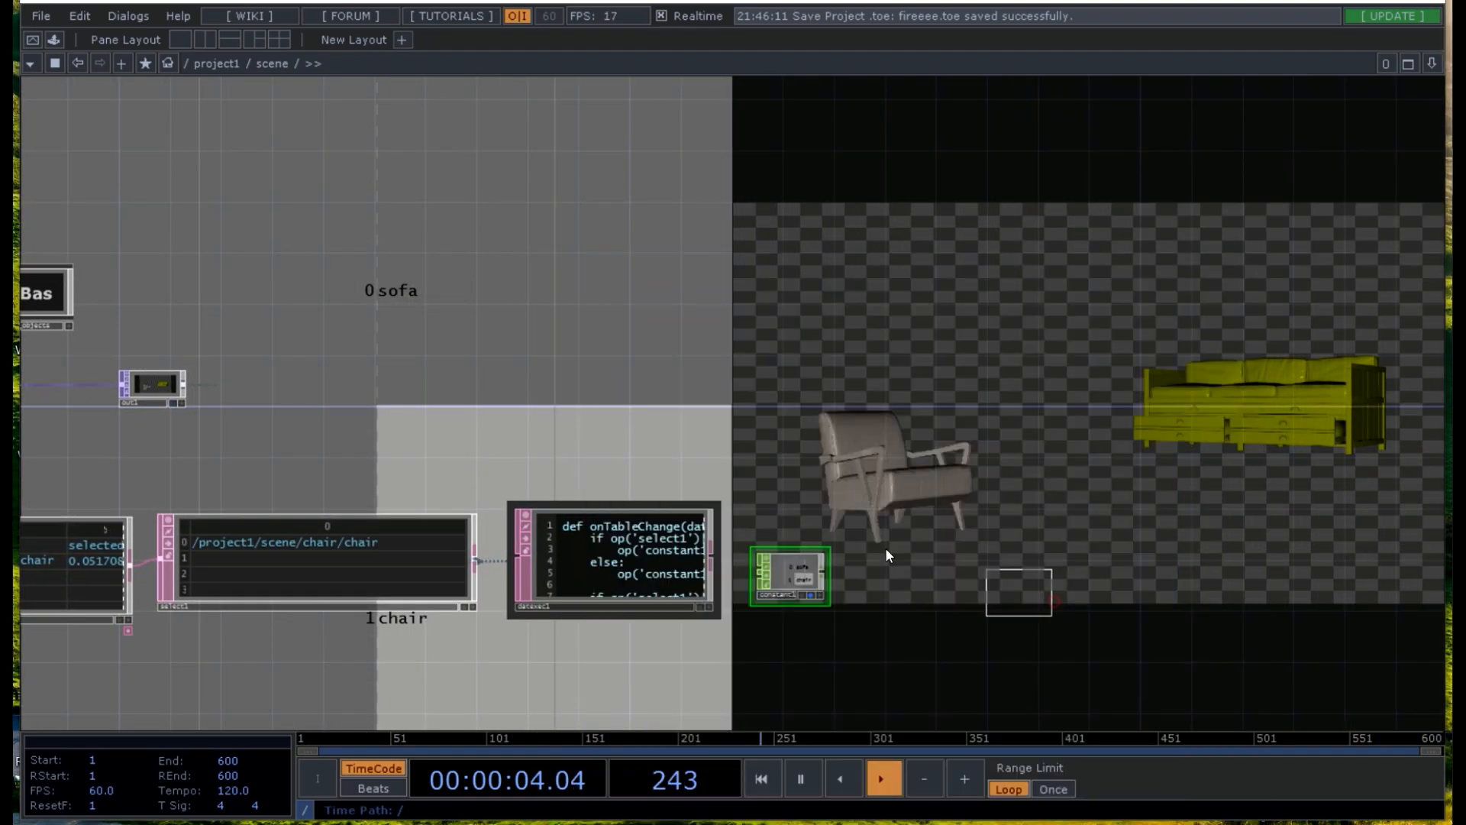
pyautogui.click(886, 500)
pyautogui.hotkey('ctrl', 'c')
pyautogui.hotkey('ctrl', 'v')
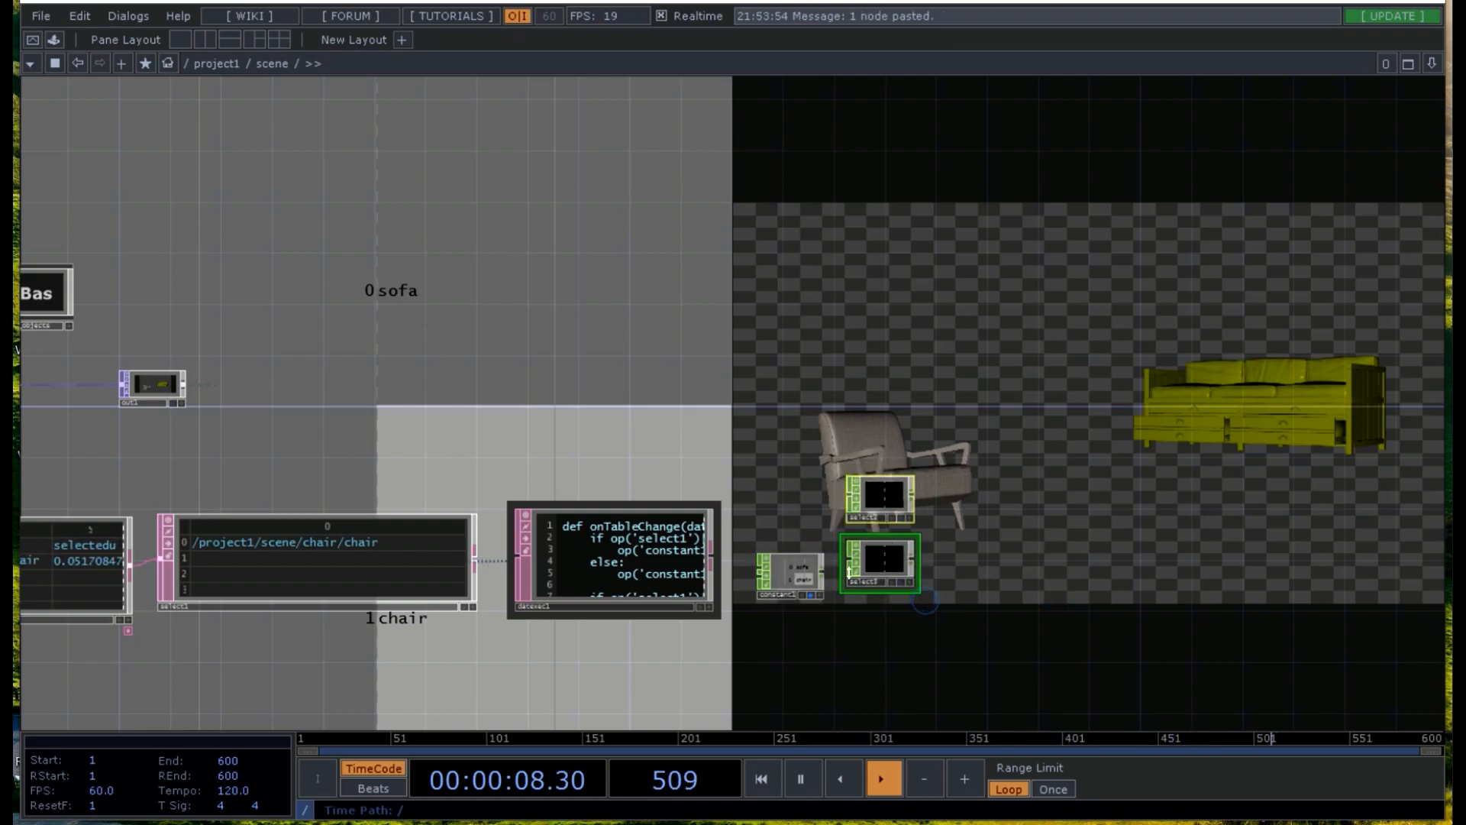
pyautogui.moveTo(824, 569); pyautogui.dragTo(840, 502)
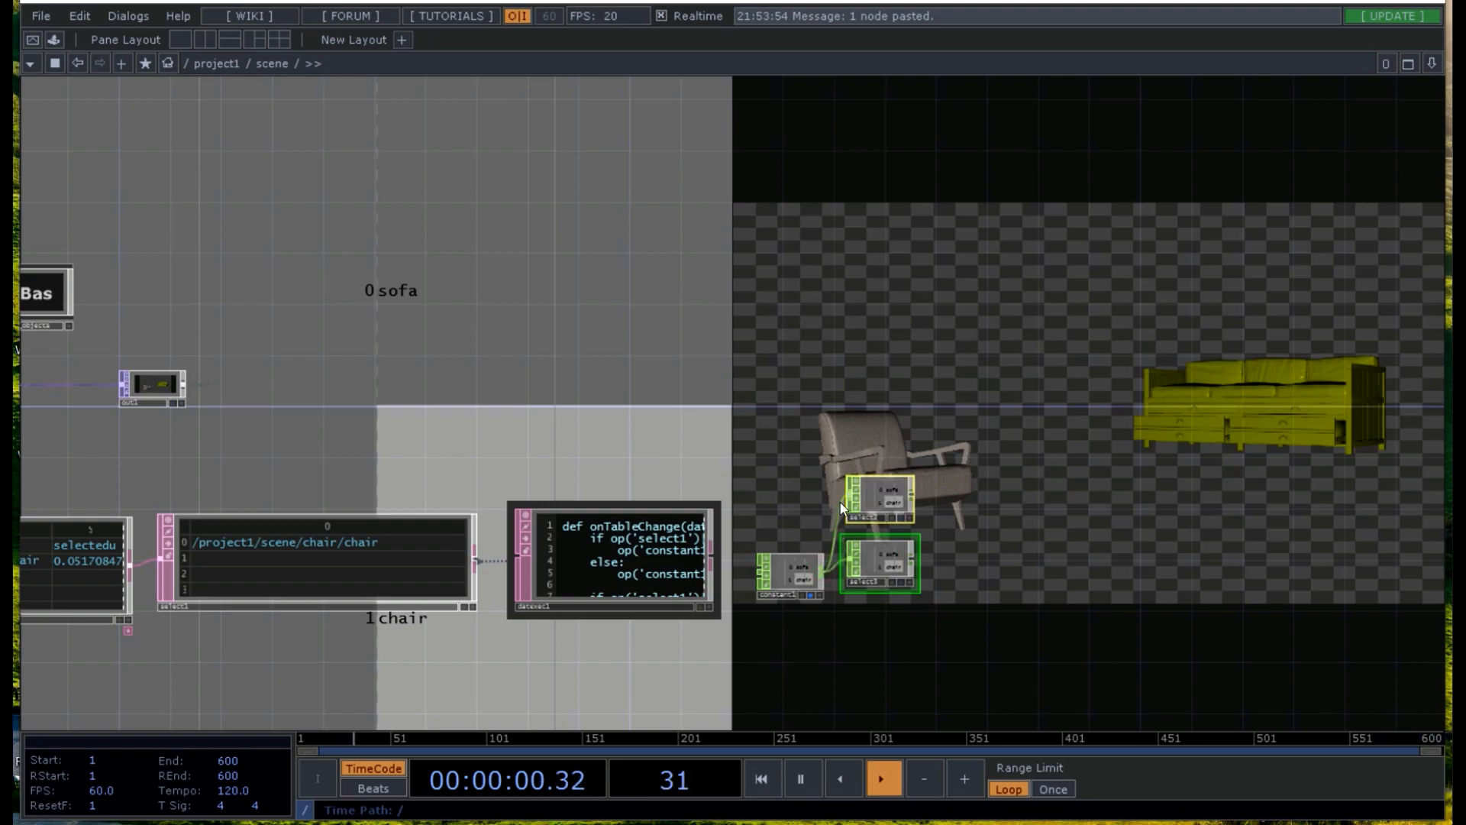
pyautogui.click(889, 493)
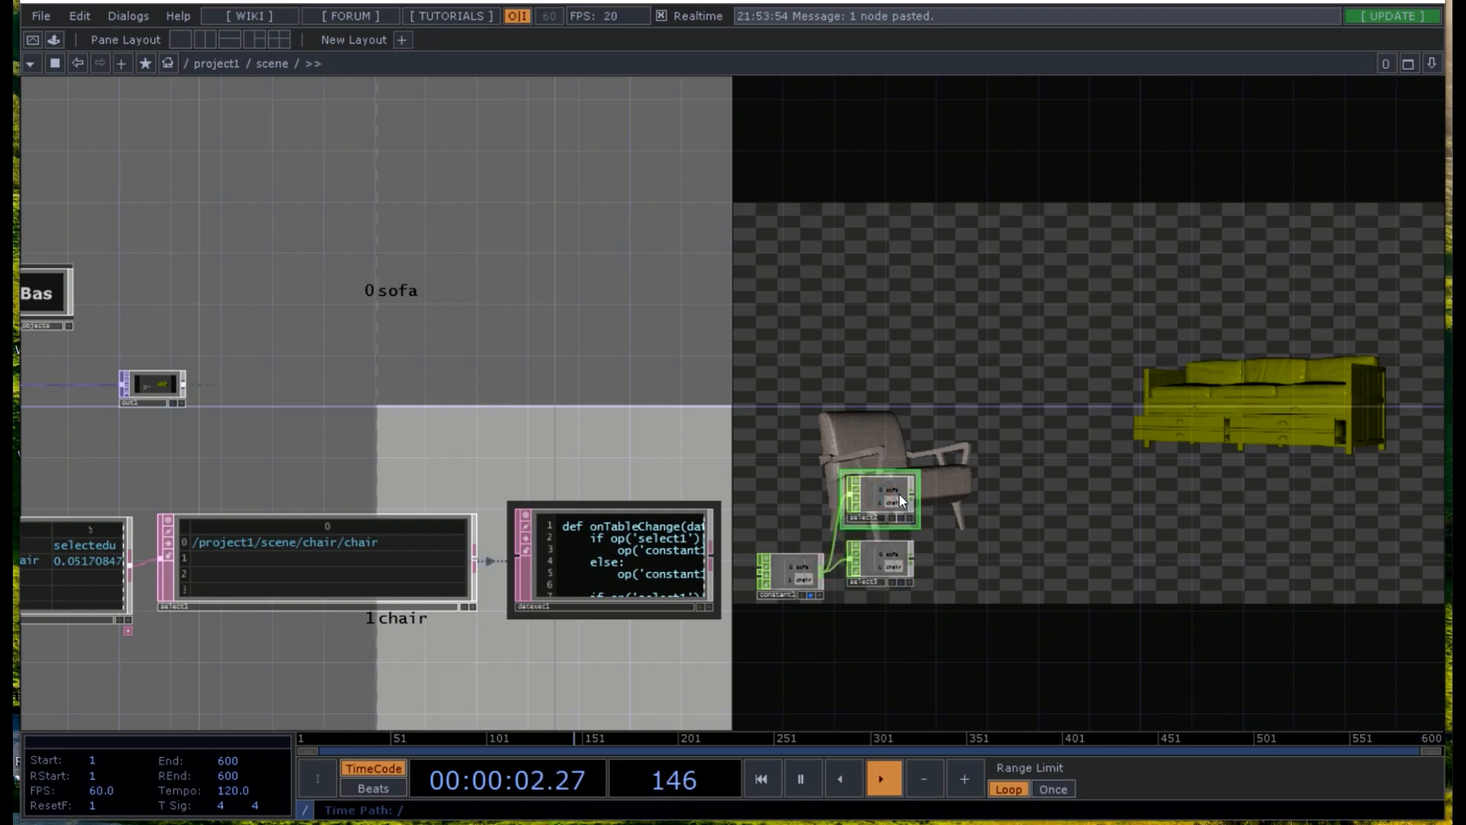
# - Set Channel Names to chair on the upper Select node, select2, and to sofa on select3
pyautogui.press('p')
pyautogui.click(1430, 186)
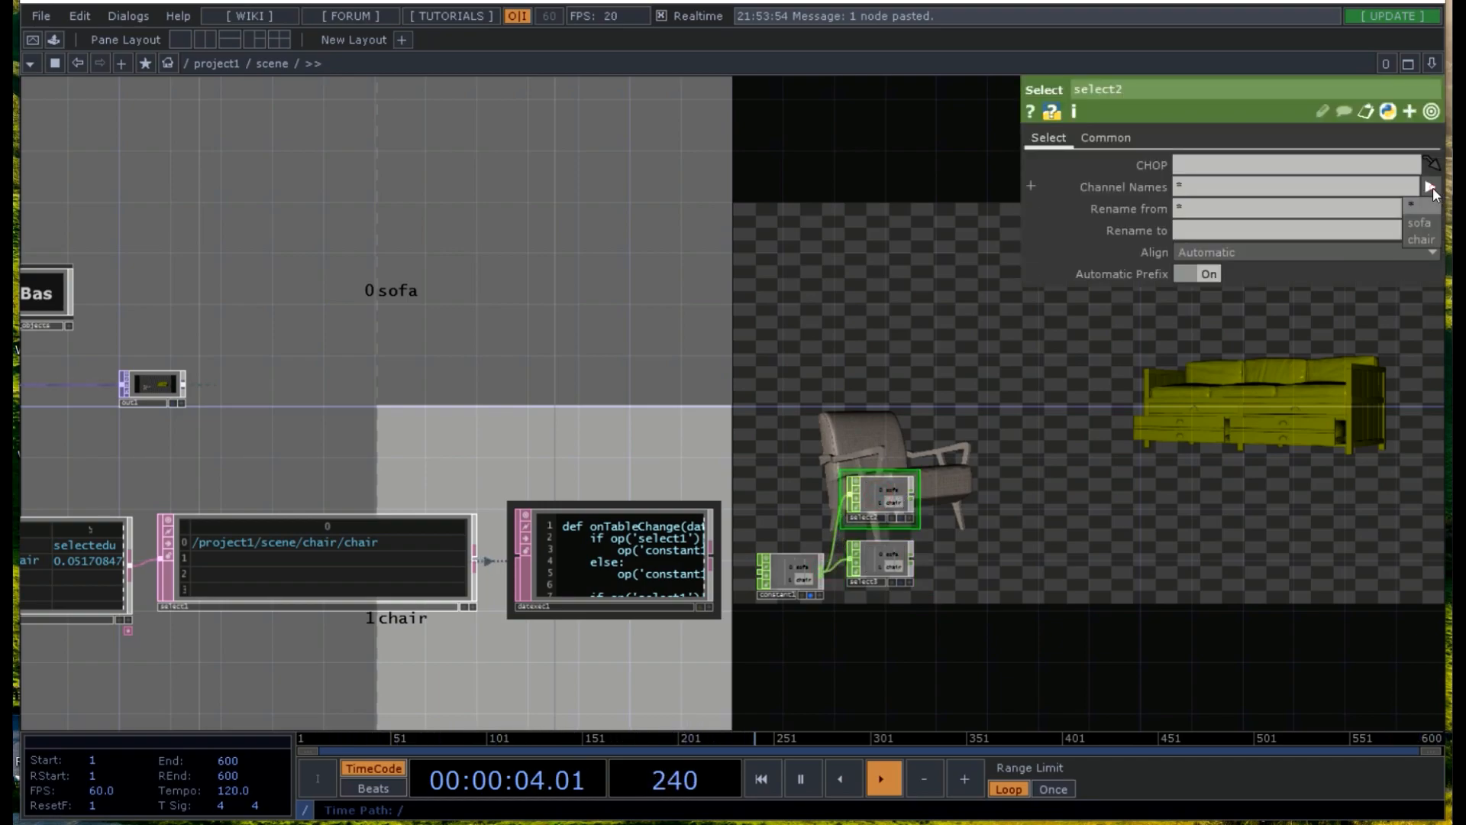
pyautogui.click(1422, 239)
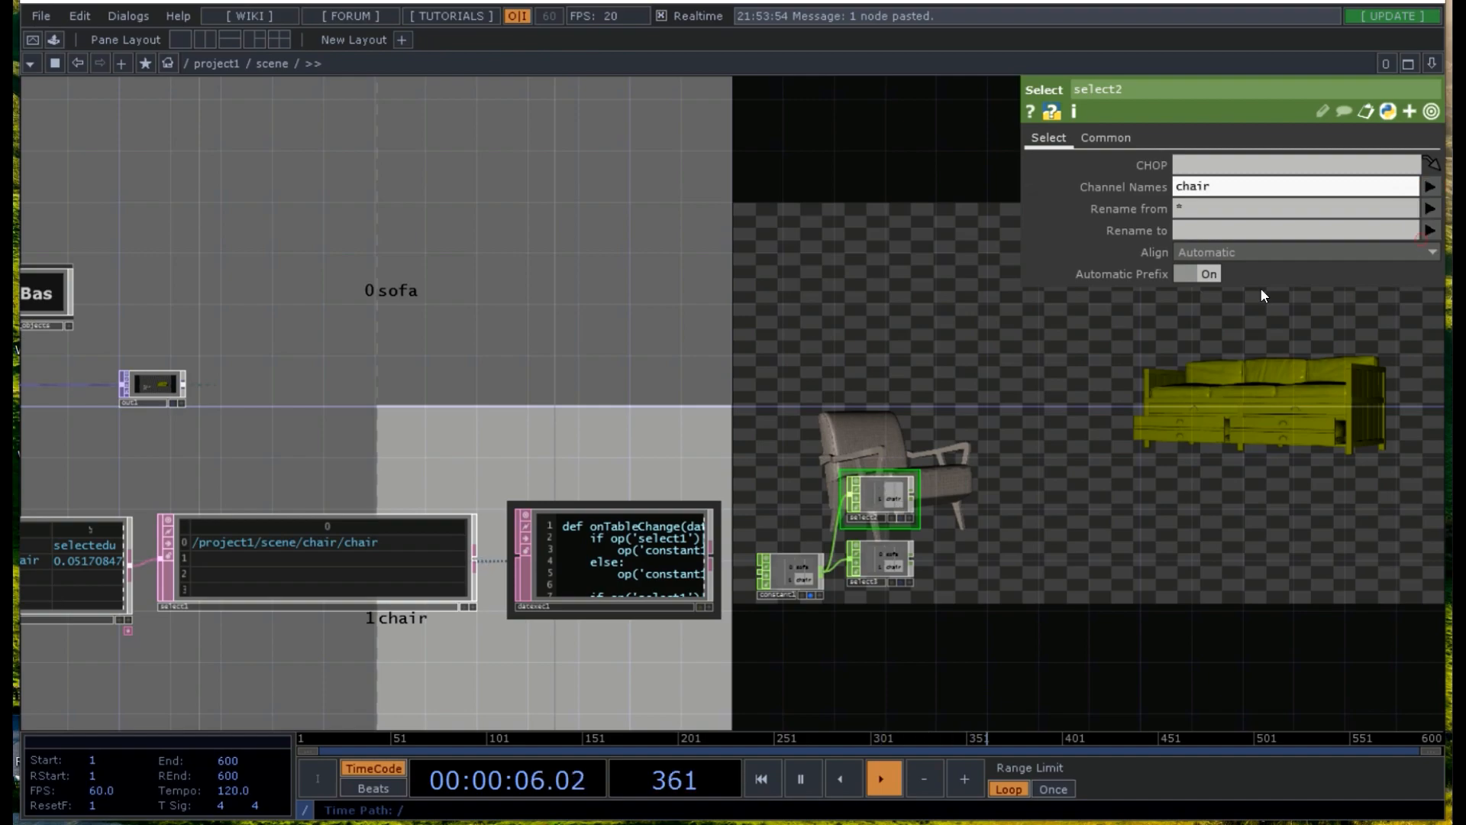
pyautogui.click(875, 556)
pyautogui.click(1424, 186)
pyautogui.click(1409, 224)
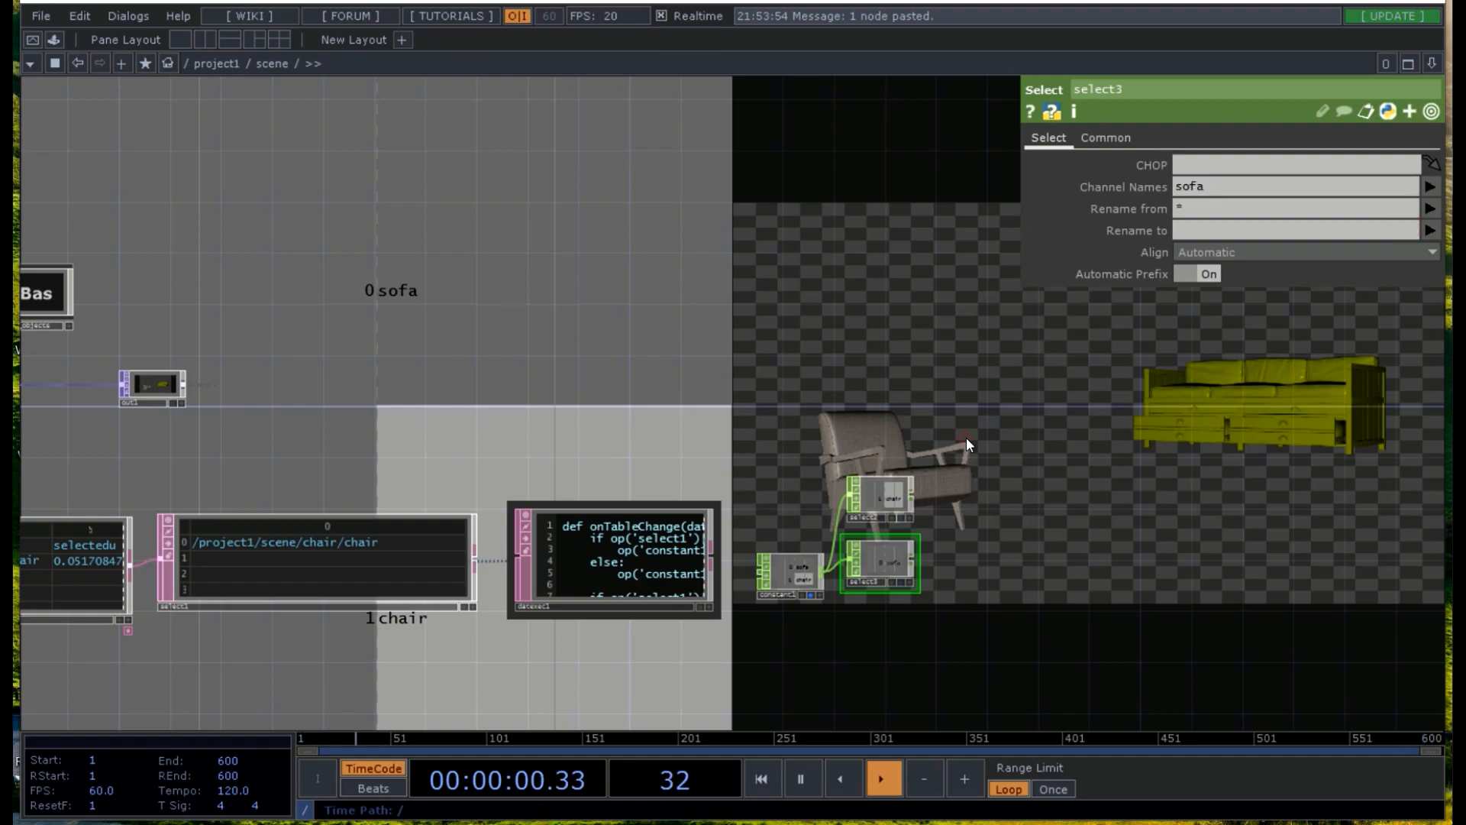
# - Add a Trigger CHOP, duplicate it, and place one trigger beside each of the two Select nodes
pyautogui.press('Tab')
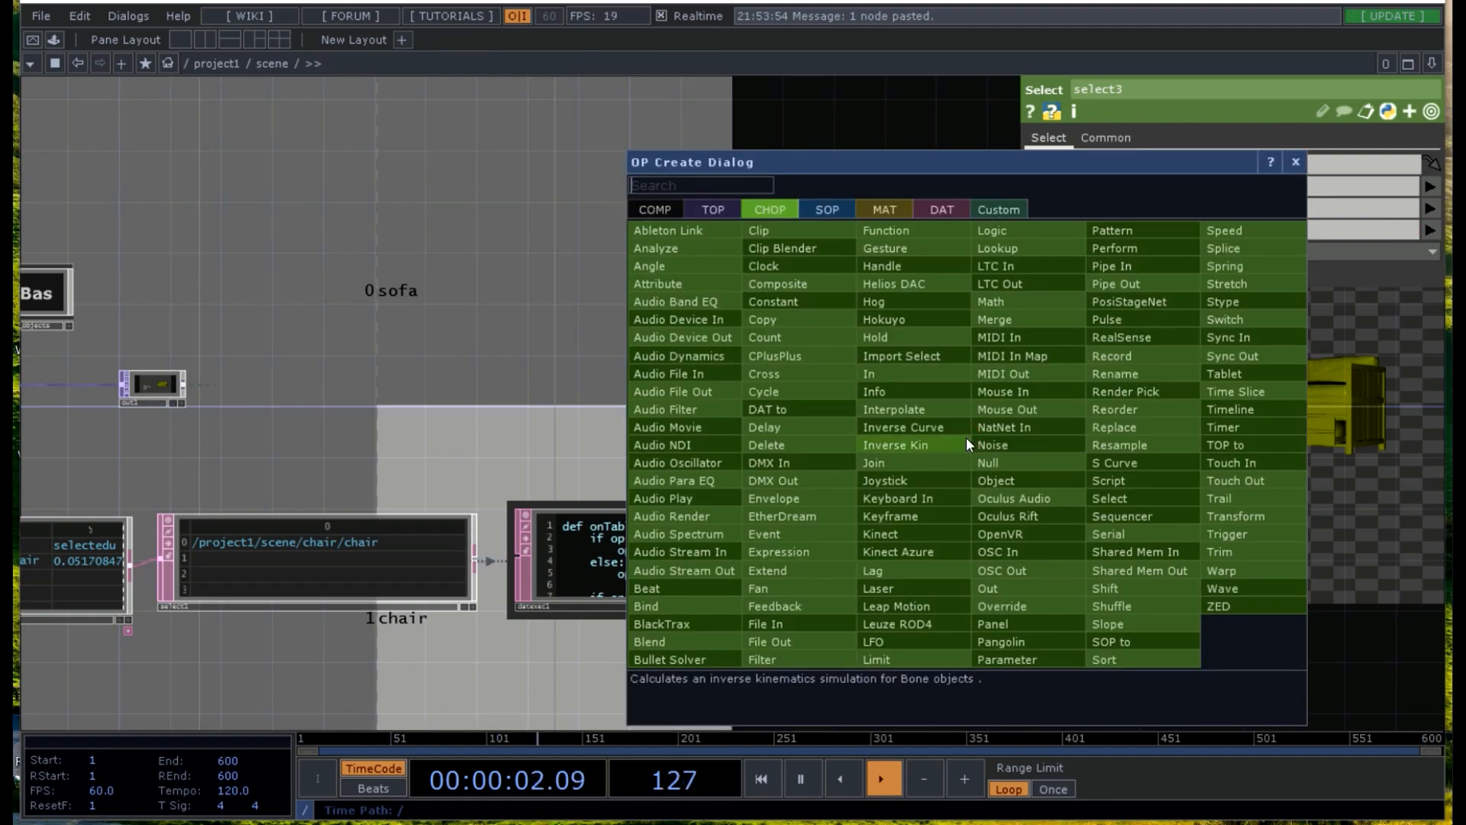
pyautogui.click(1238, 516)
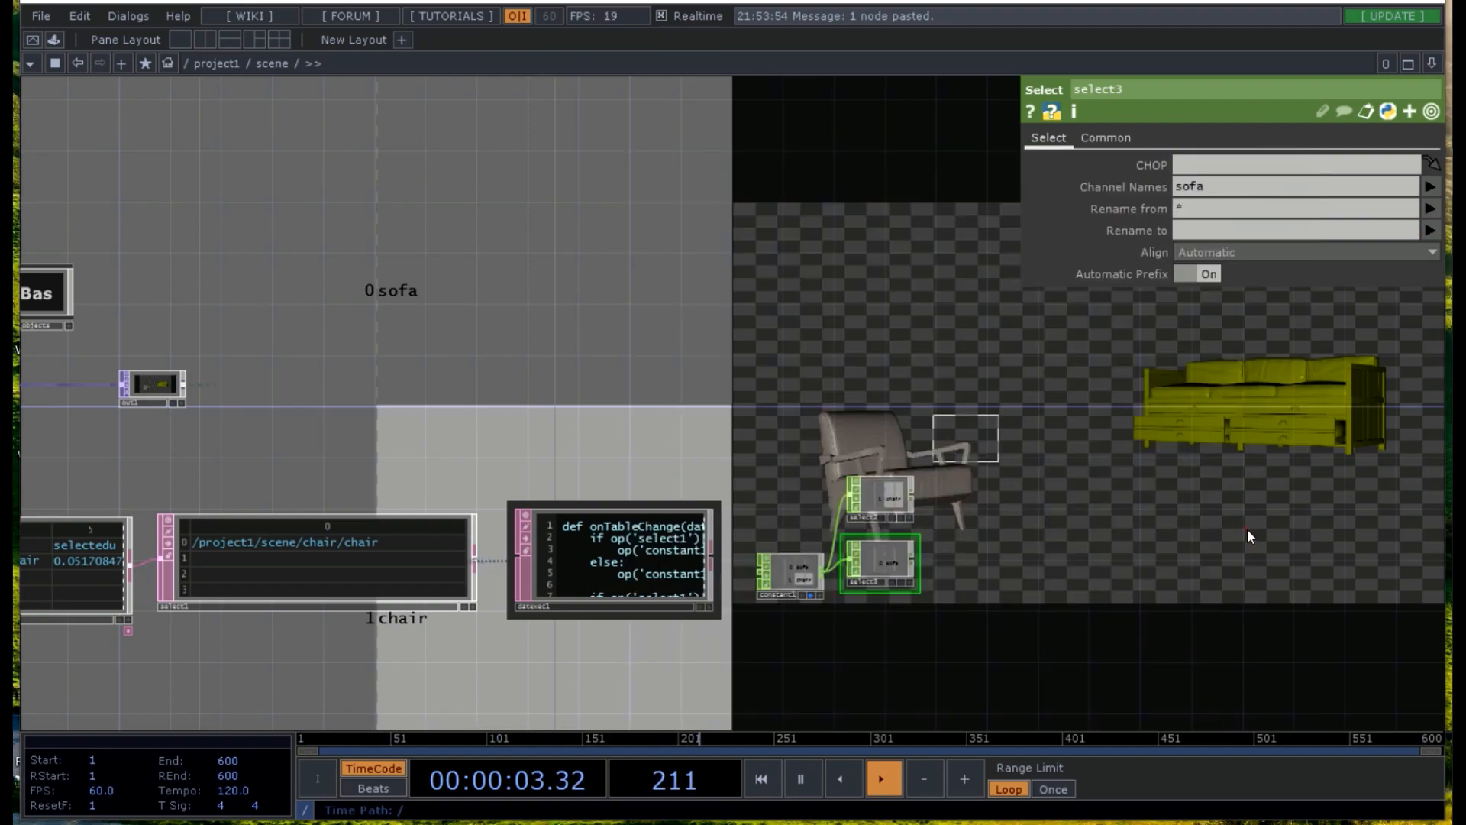
pyautogui.click(974, 396)
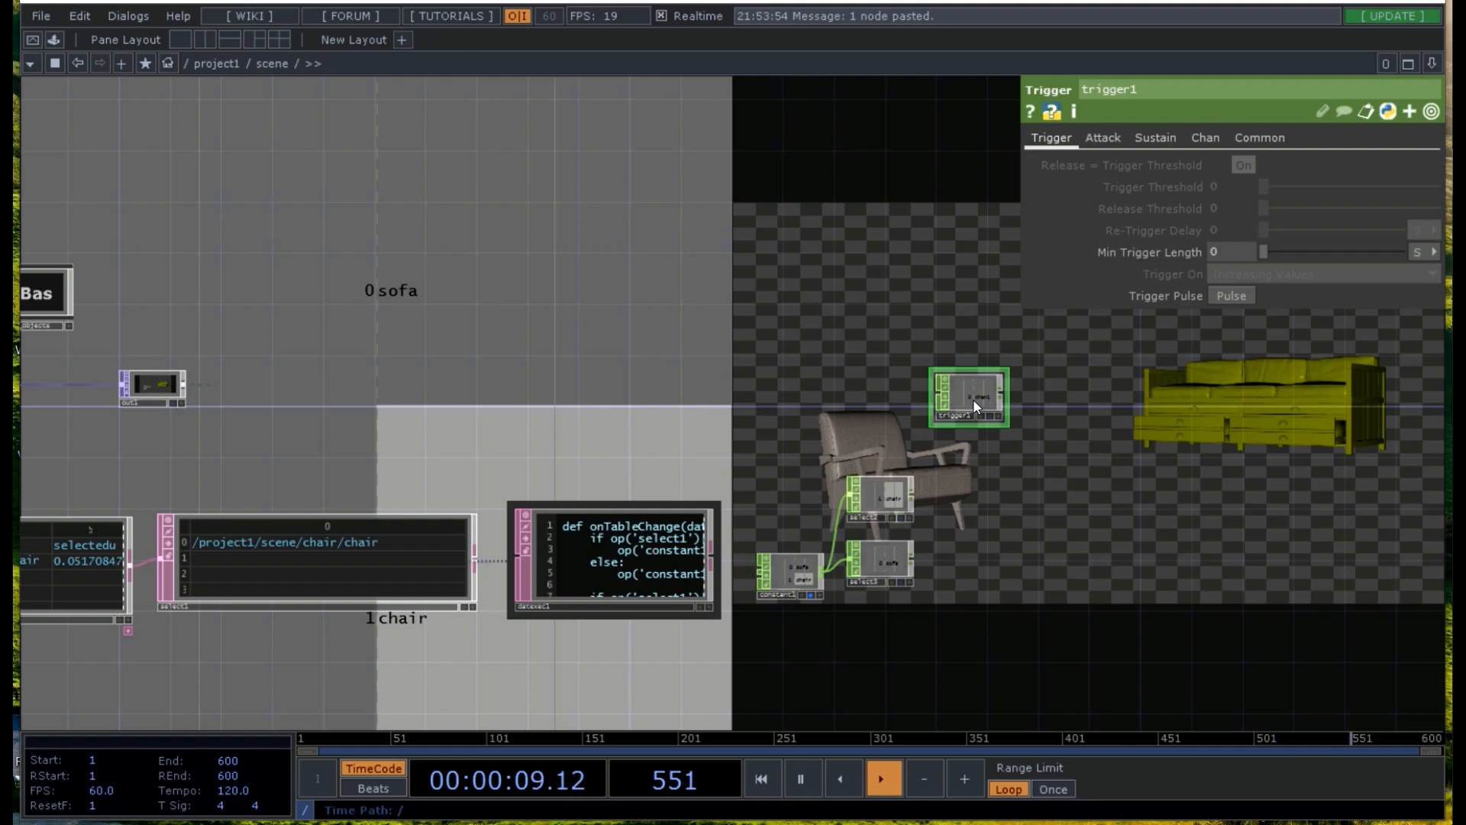
pyautogui.hotkey('ctrl', 'v')
pyautogui.moveTo(960, 457); pyautogui.dragTo(952, 563)
pyautogui.moveTo(969, 390); pyautogui.dragTo(966, 493)
# - Connect select2 to trigger1 and select3 to trigger2, undoing the mistaken connection to both triggers
pyautogui.moveTo(960, 612); pyautogui.dragTo(955, 443, button='right')
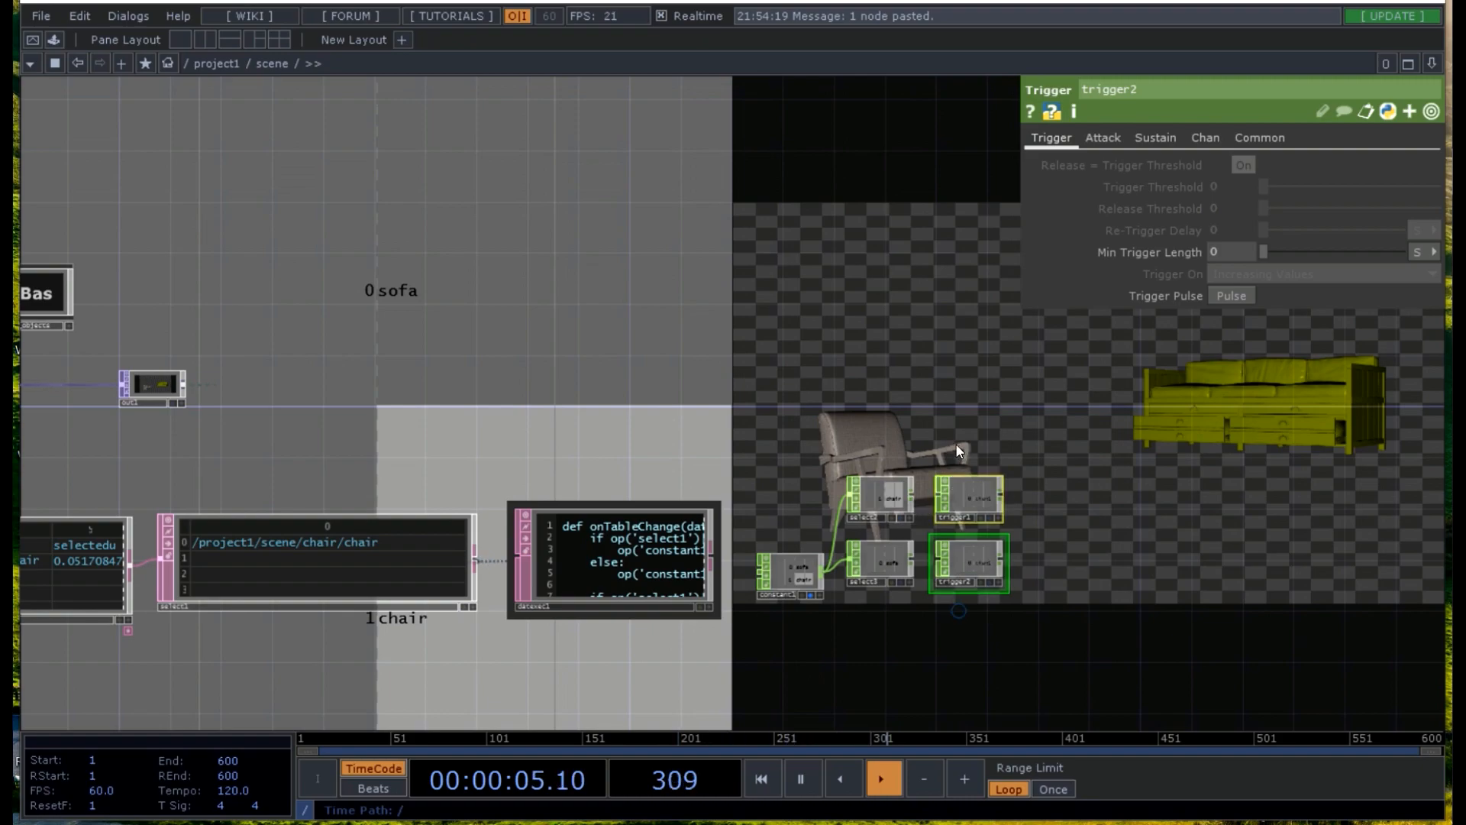
pyautogui.click(939, 498)
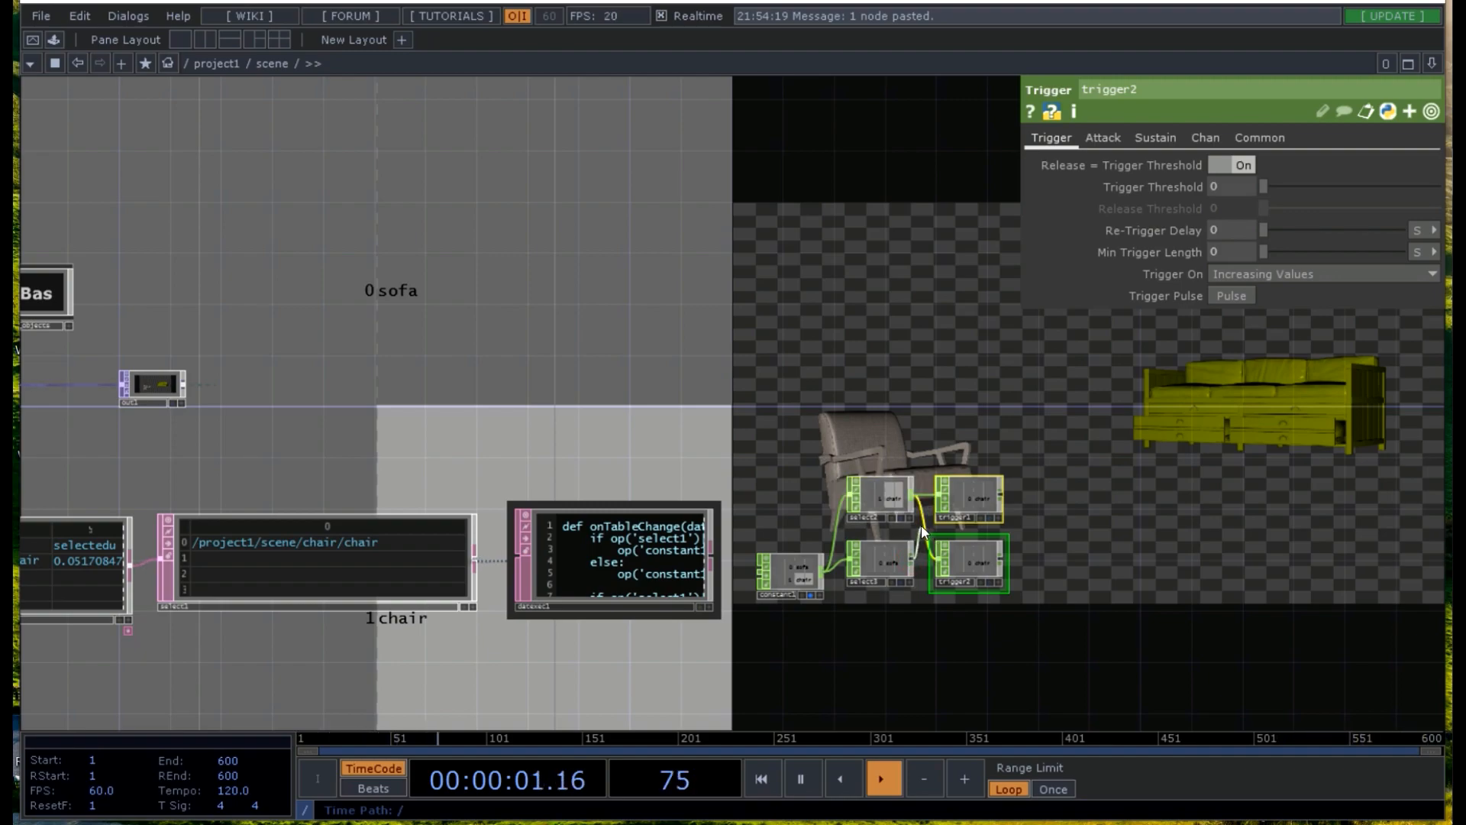
pyautogui.hotkey('ctrl', 'z')
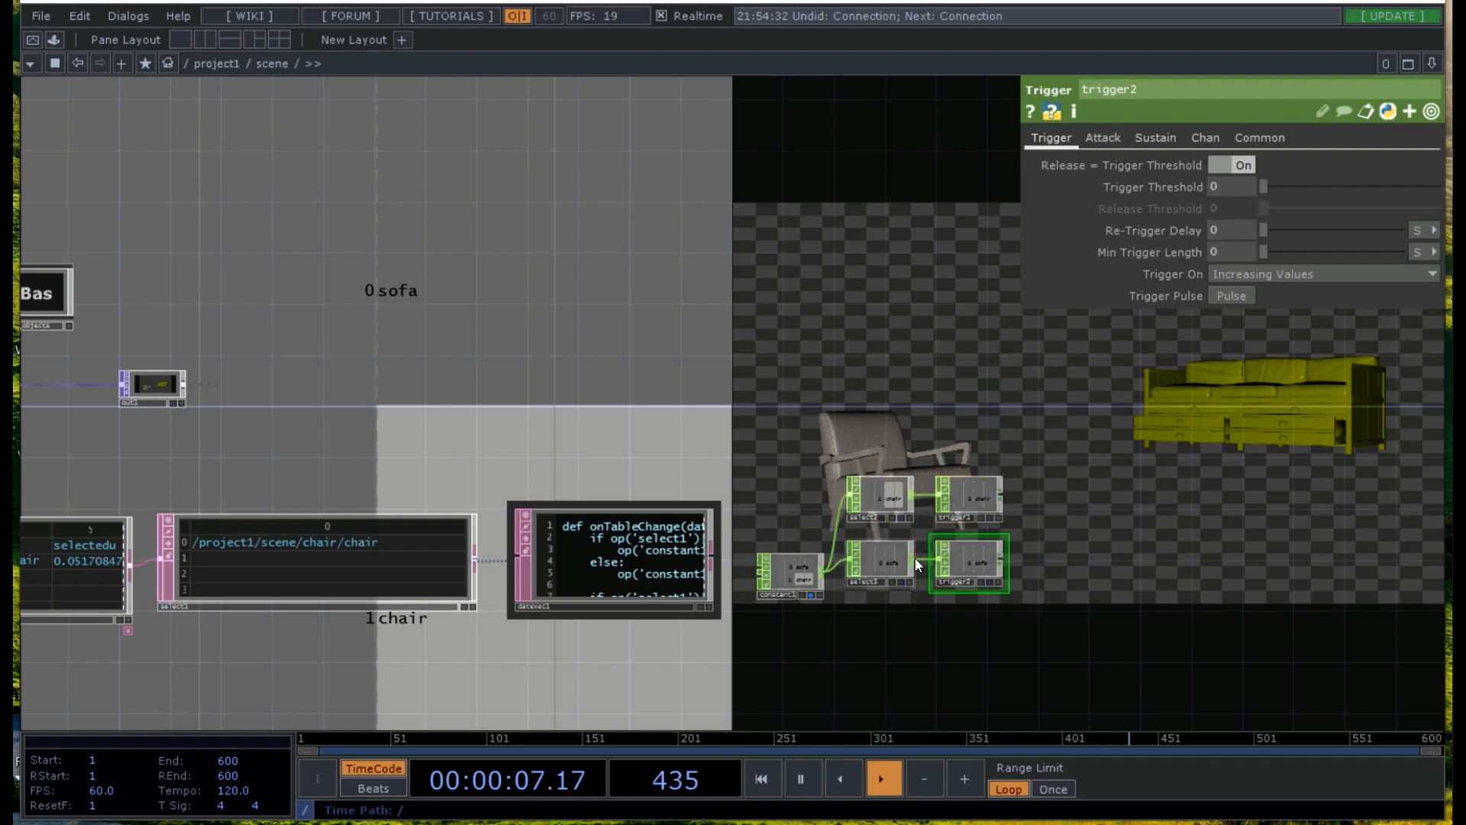
pyautogui.moveTo(915, 558); pyautogui.dragTo(940, 562)
# - Set Attack Length to 2 and Sustain Level to 1 on both trigger1 and trigger2 together
pyautogui.click(977, 489)
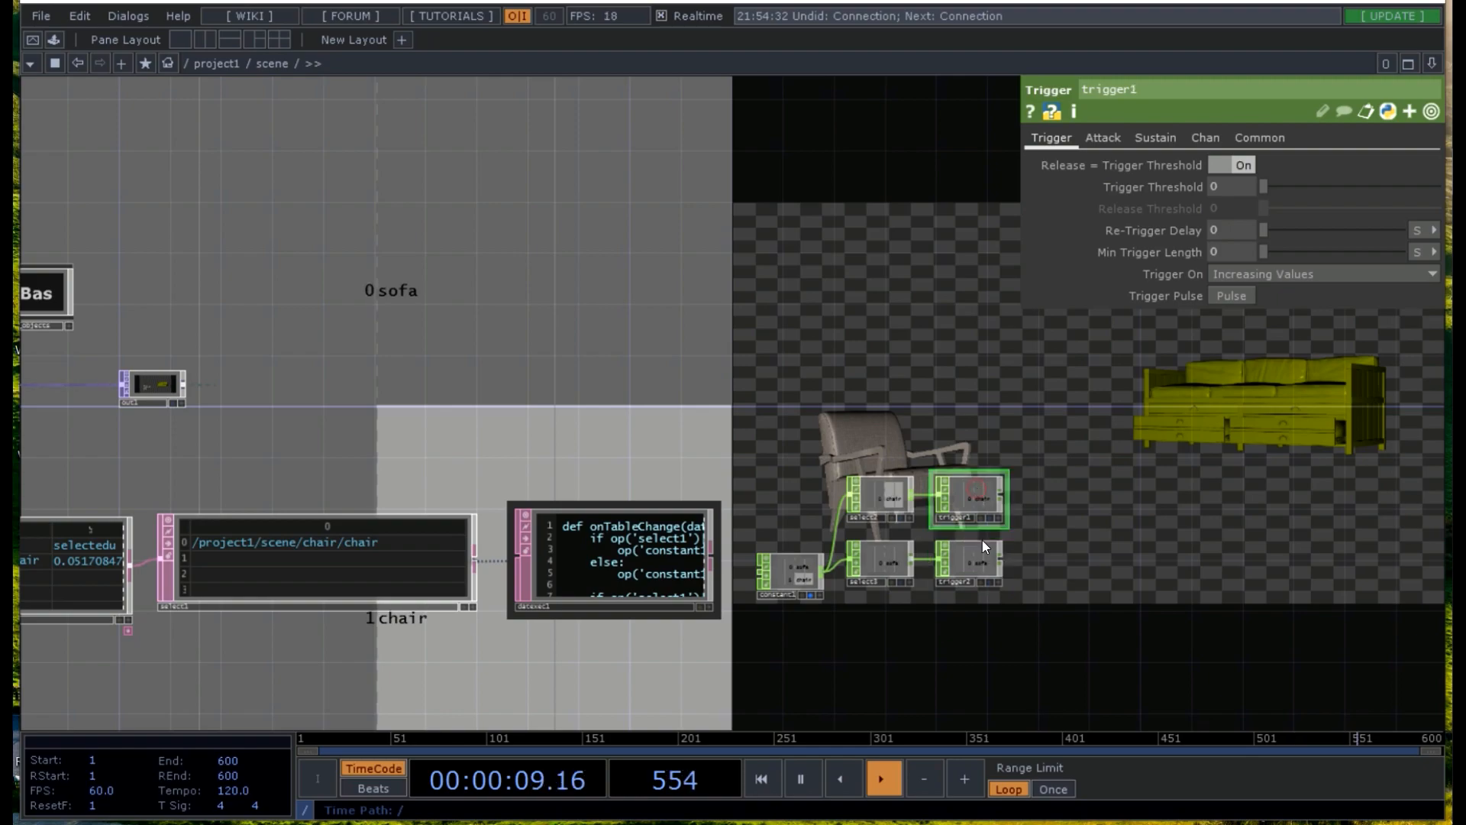
pyautogui.moveTo(983, 607); pyautogui.dragTo(978, 412, button='right')
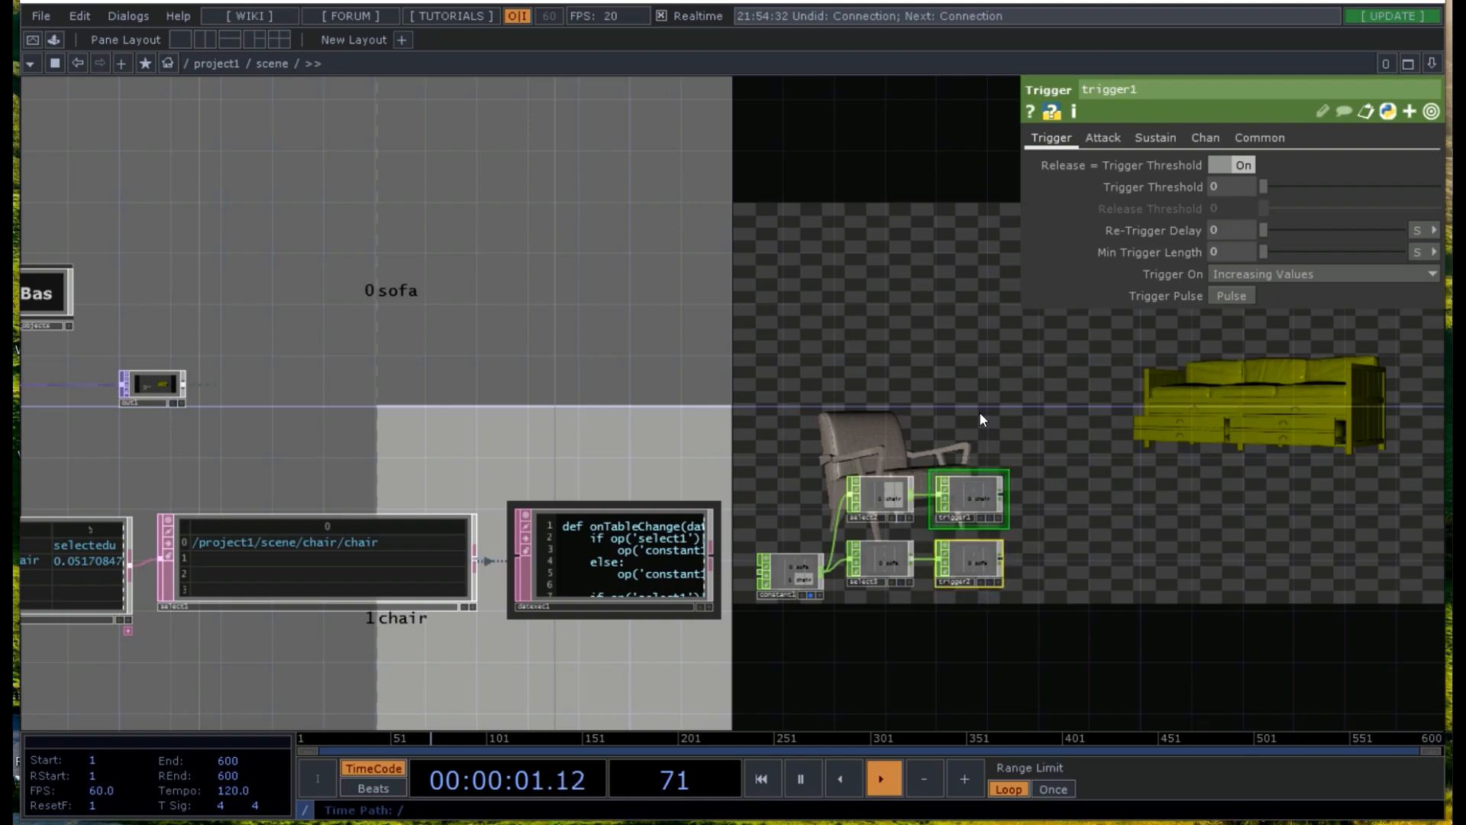
pyautogui.click(1116, 137)
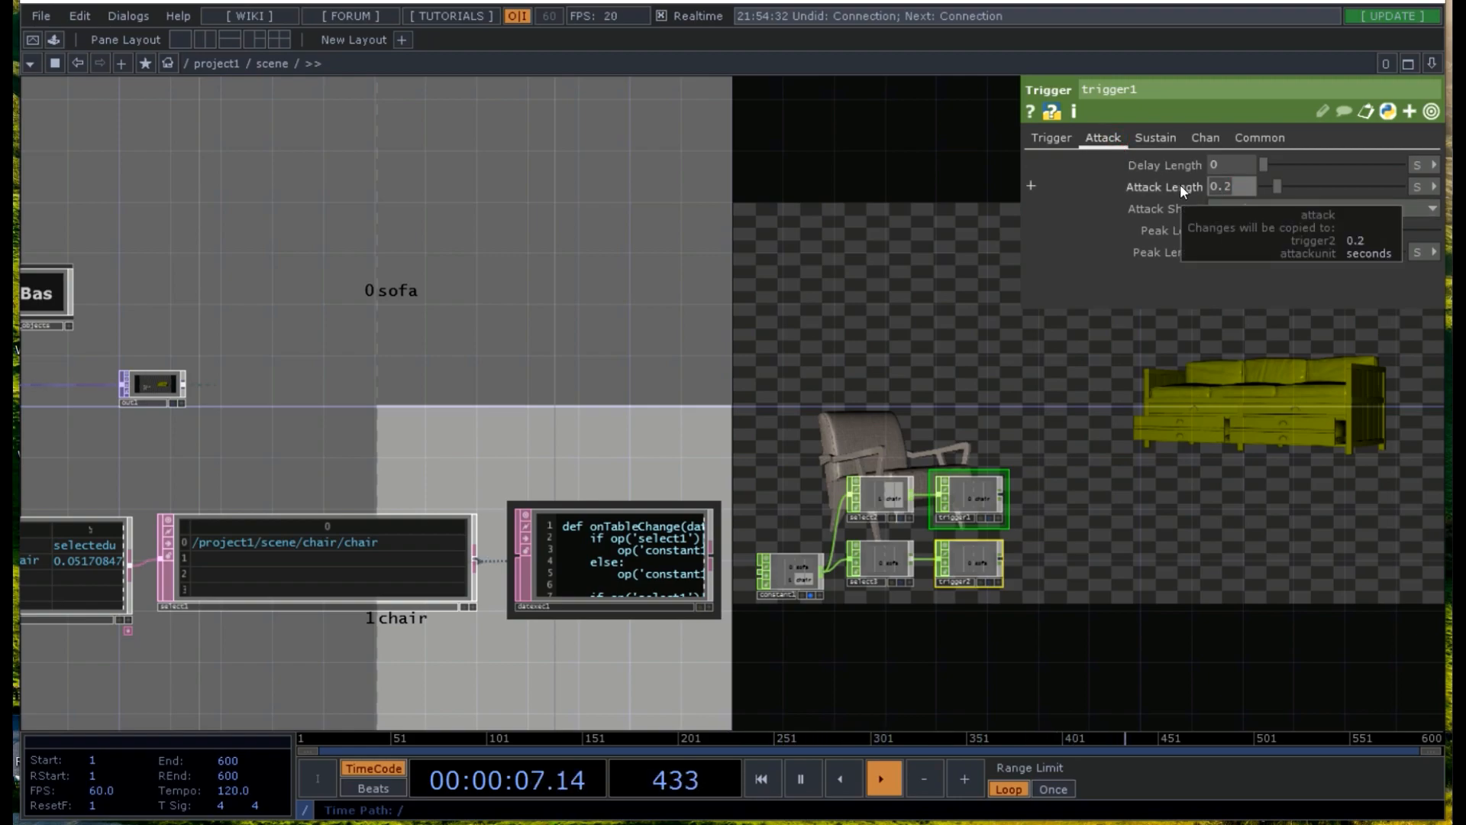
pyautogui.write('2')
pyautogui.press('Return')
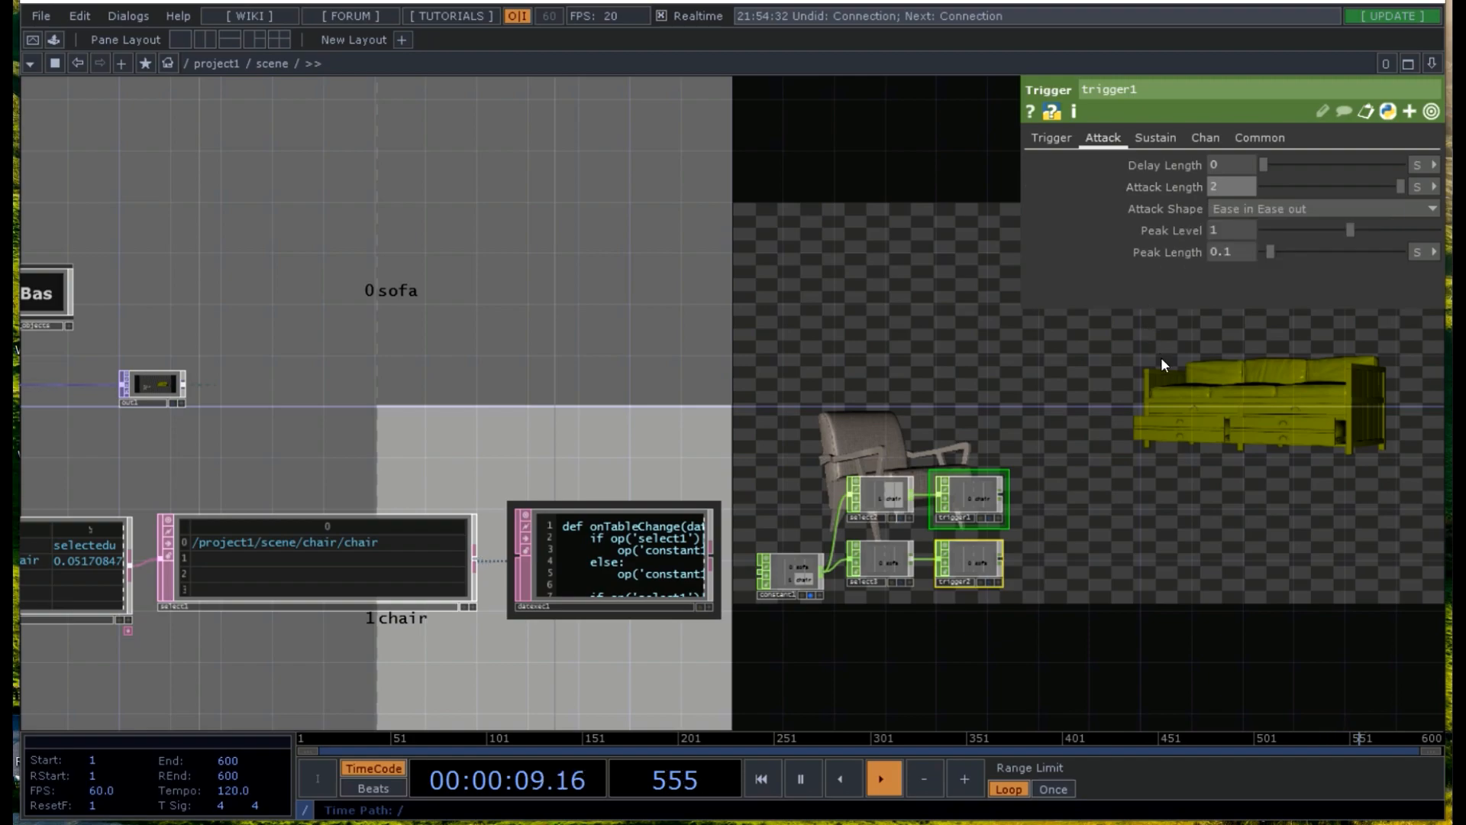
pyautogui.click(1155, 137)
pyautogui.press('Return')
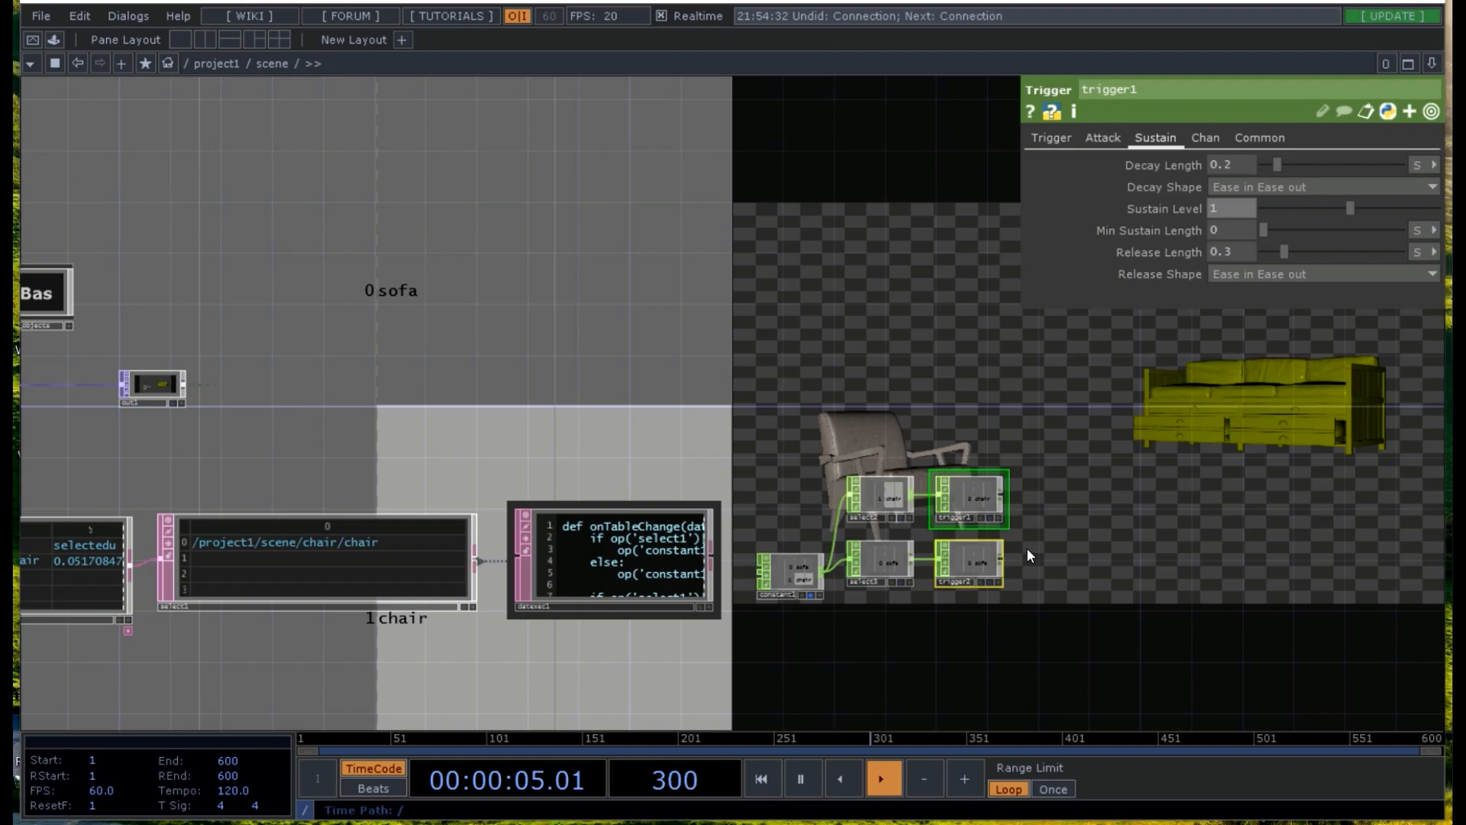
# - Add a Merge CHOP beside trigger2 and connect both triggers to it
pyautogui.press('Tab')
pyautogui.click(1069, 417)
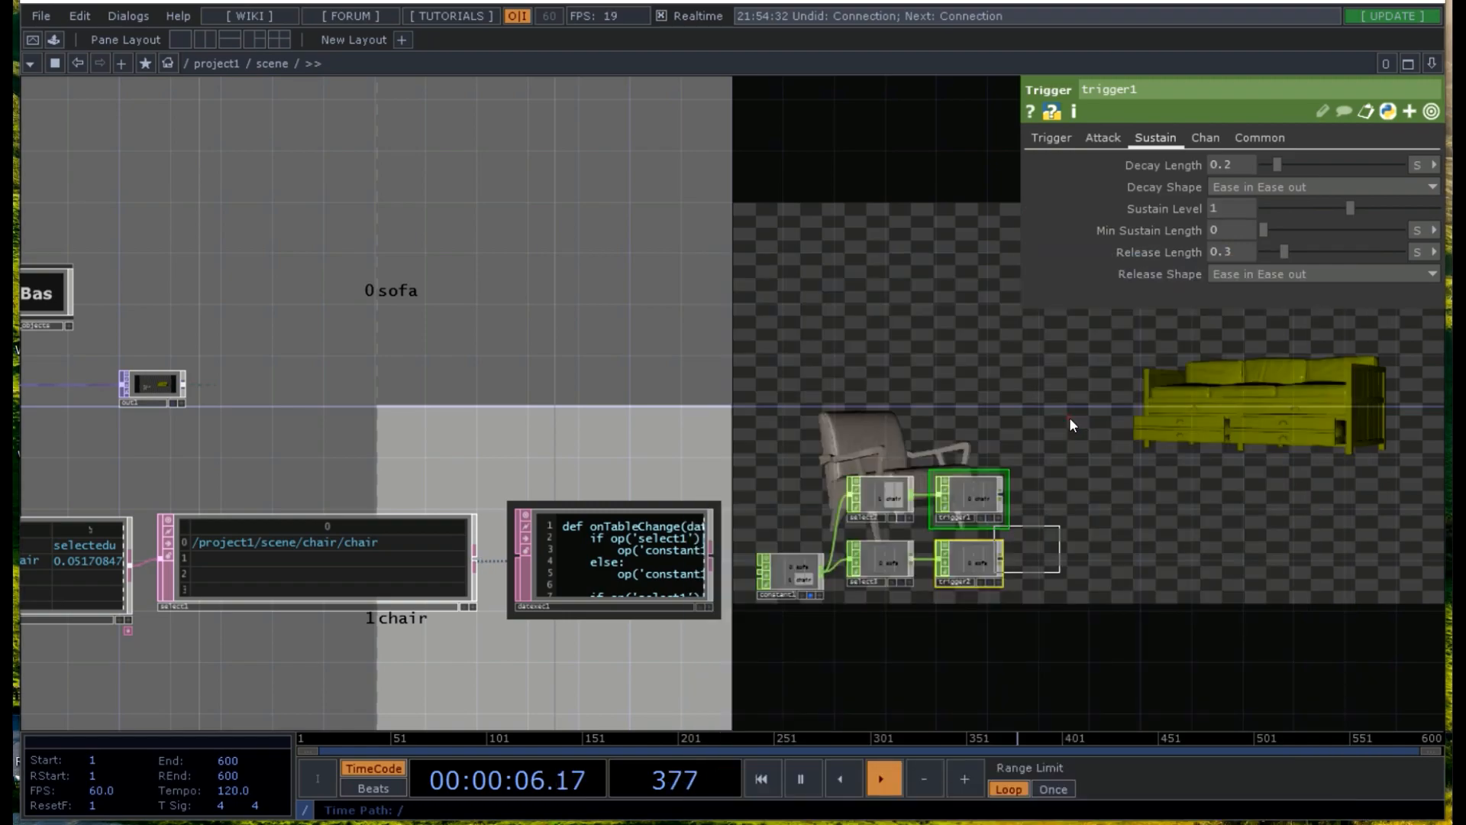
pyautogui.click(1061, 562)
pyautogui.click(1010, 625)
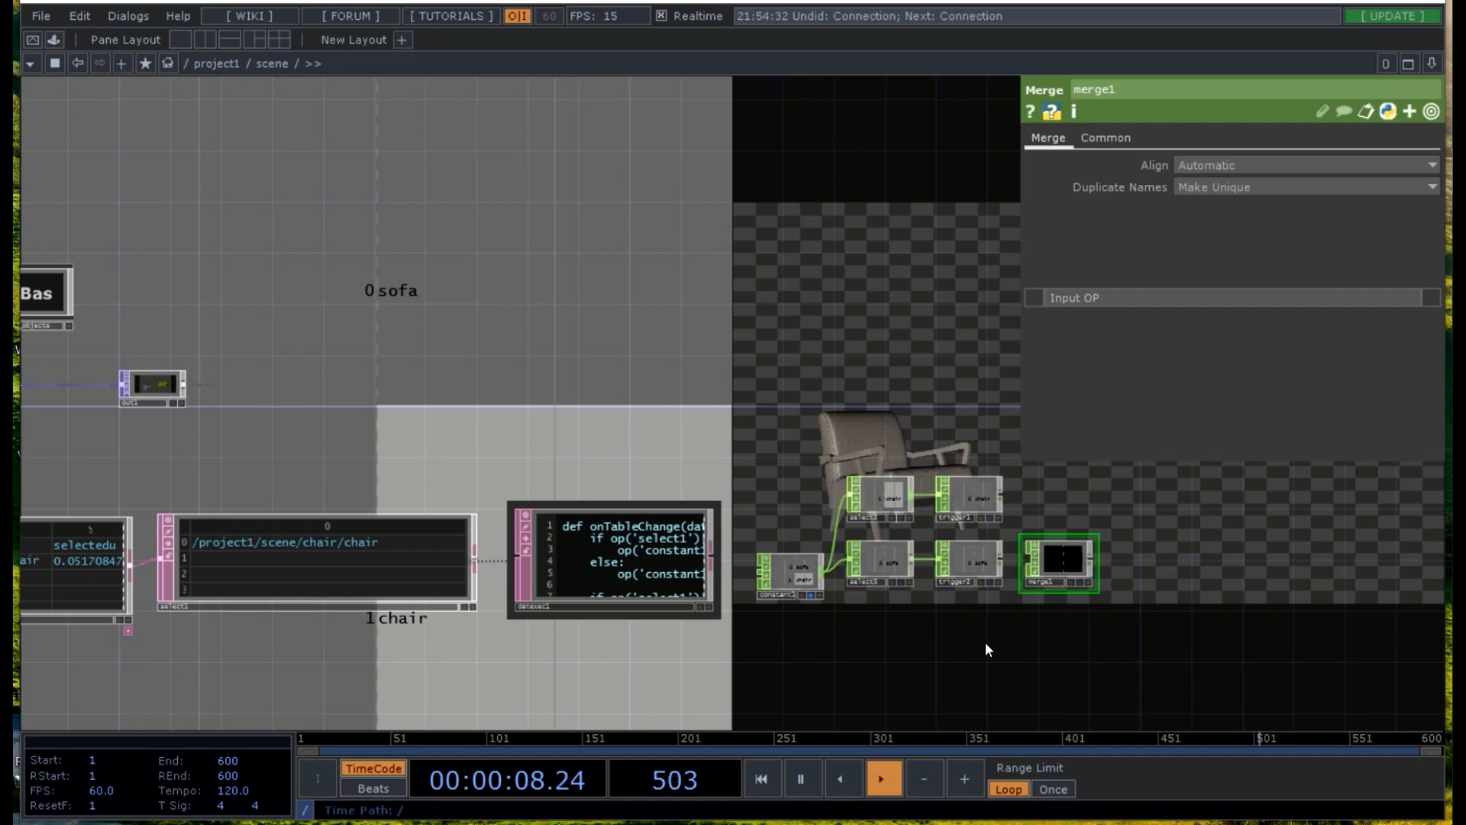
pyautogui.click(966, 496)
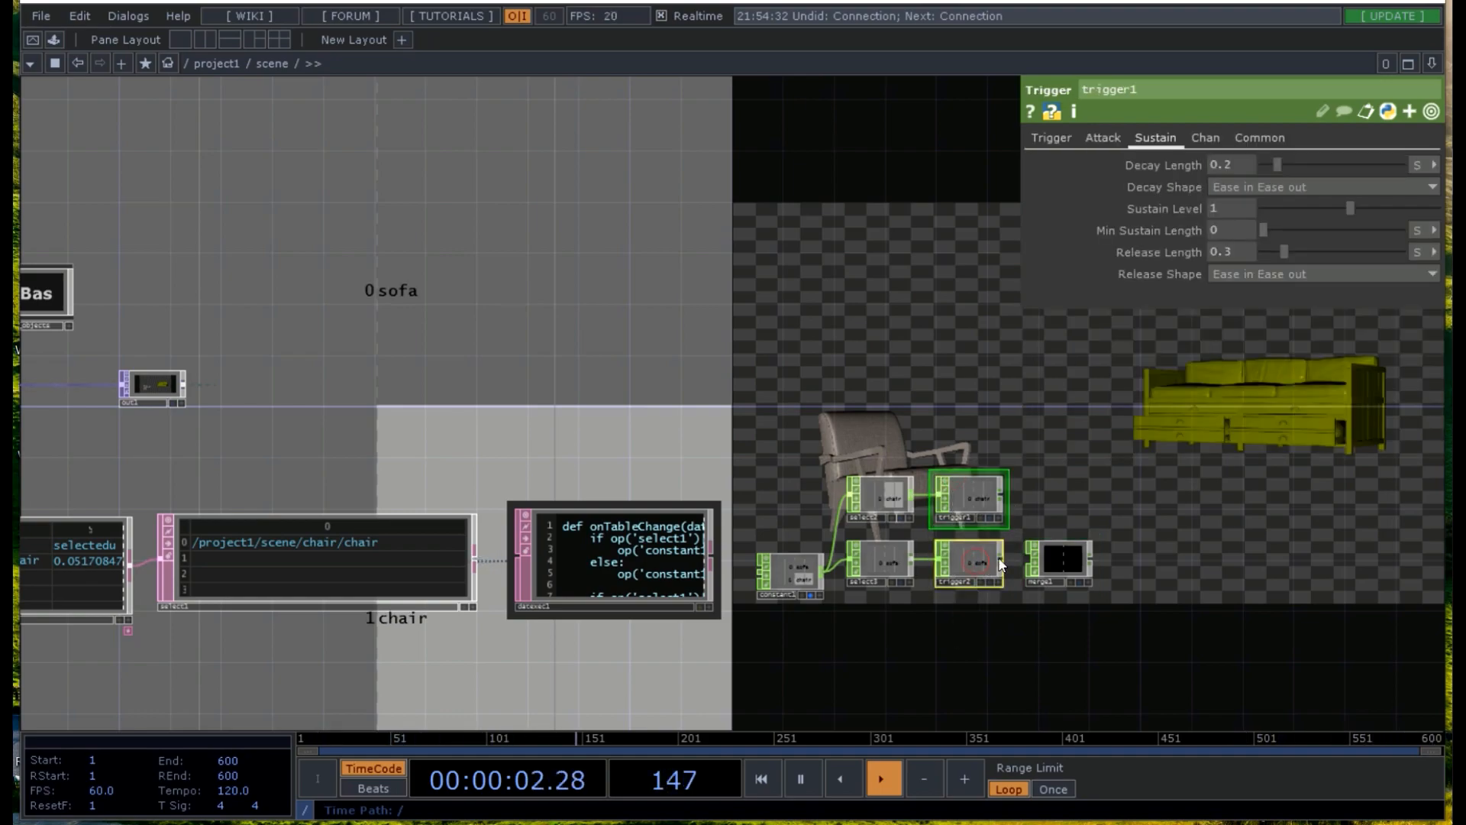
pyautogui.moveTo(1003, 558); pyautogui.dragTo(1031, 558)
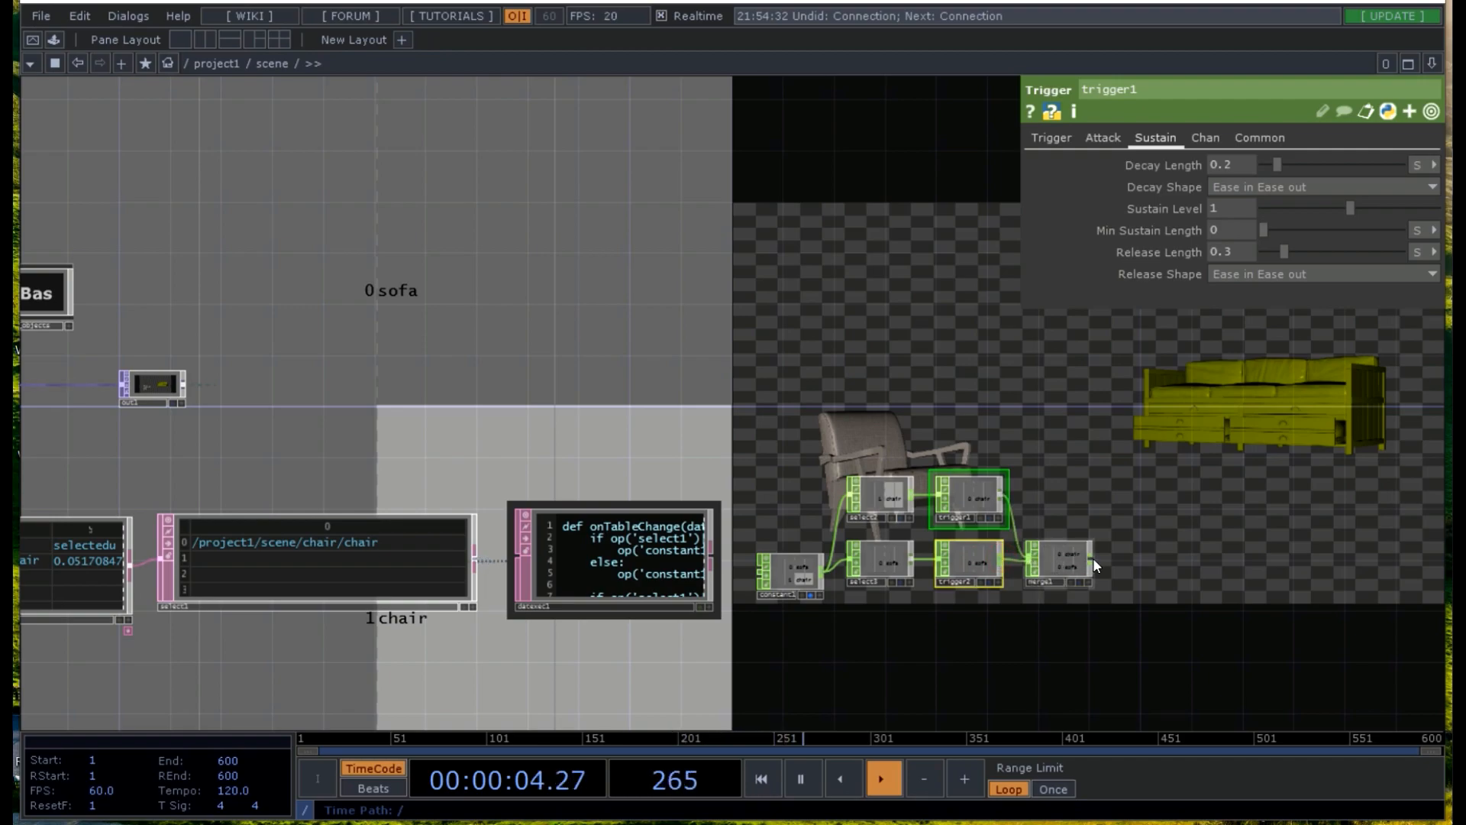
# - Add an Out CHOP connected to the output of merge1
pyautogui.rightClick(1092, 557)
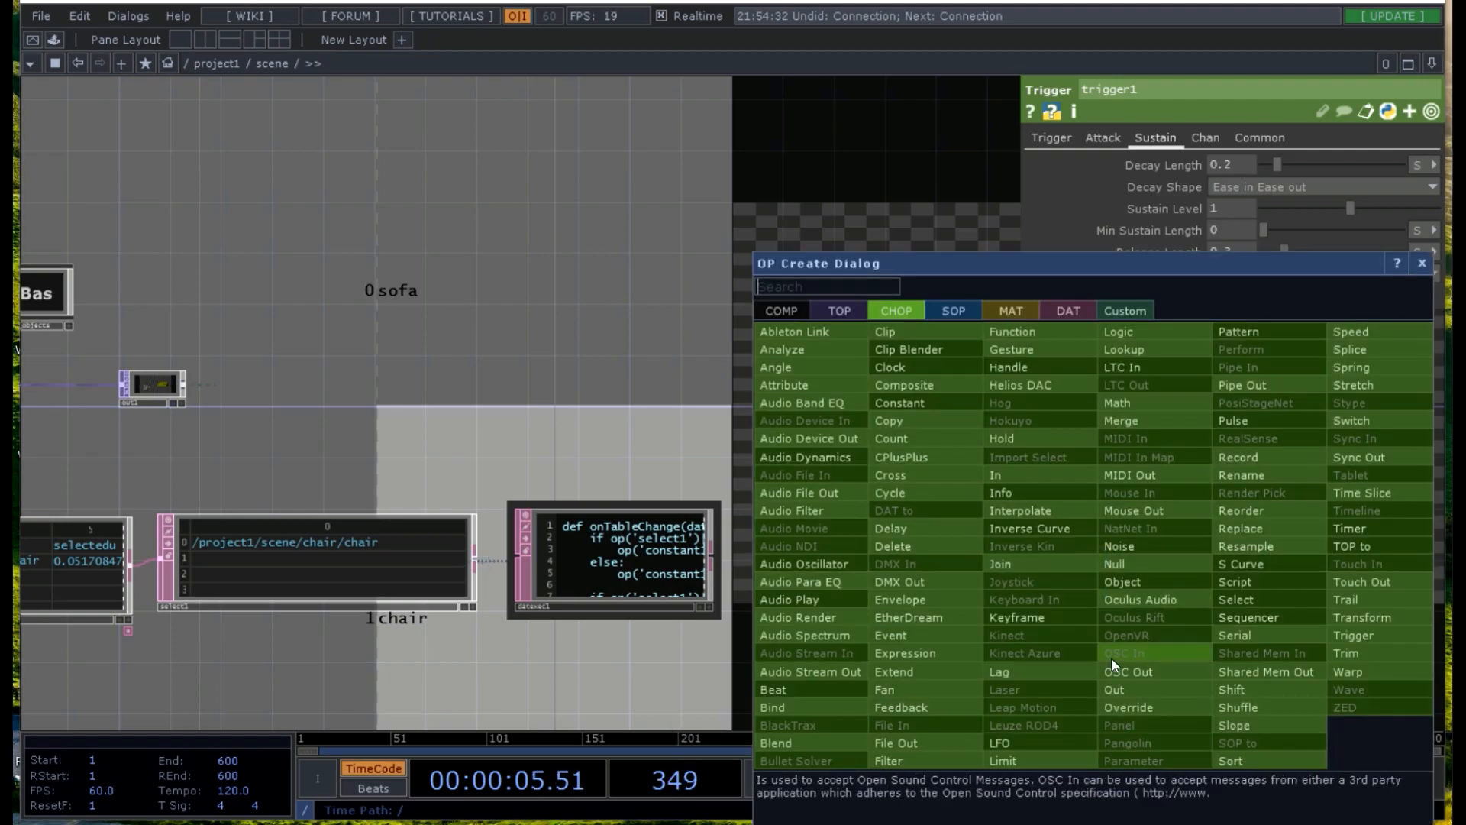
pyautogui.click(1123, 688)
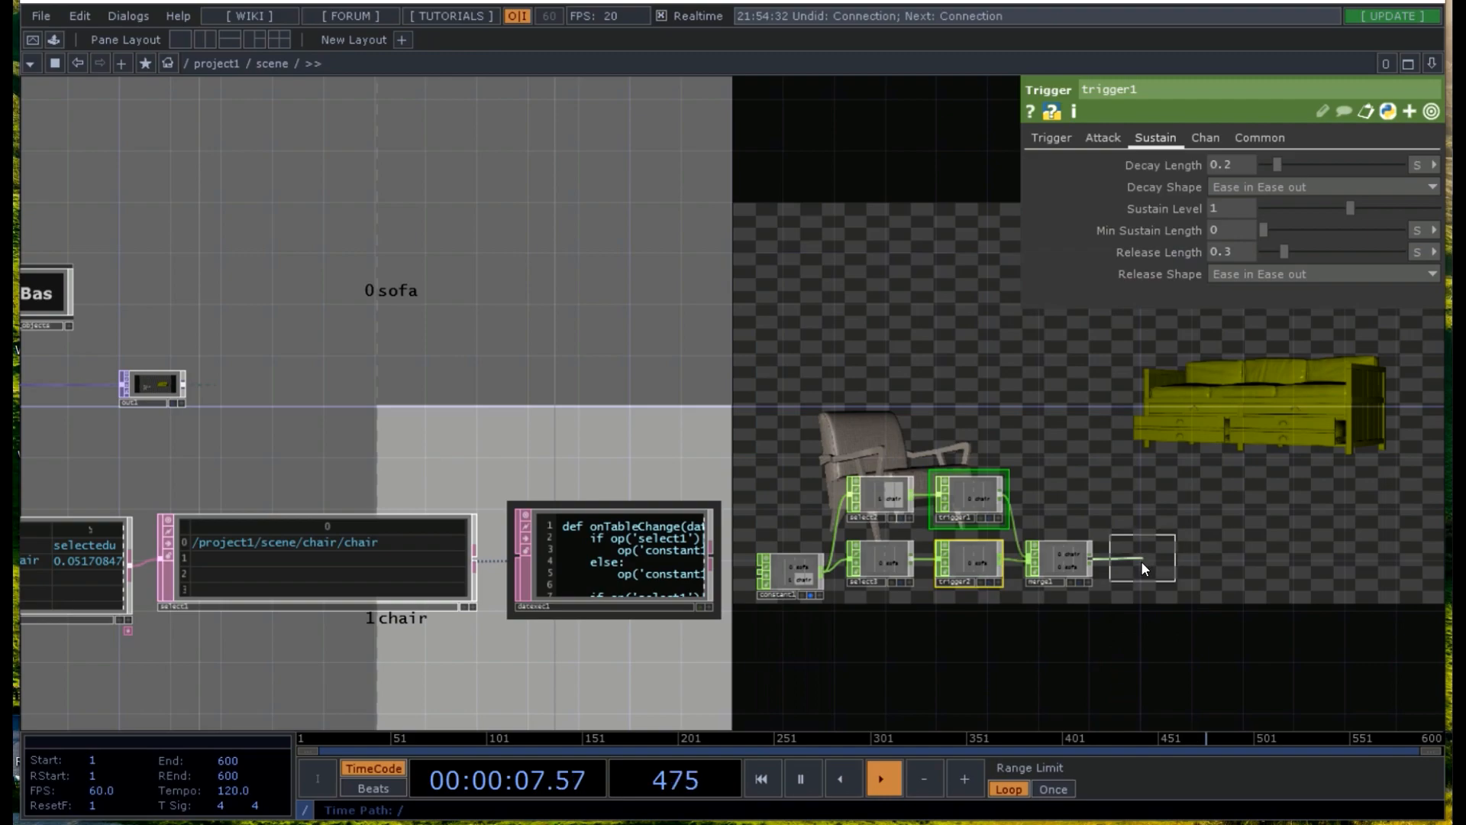
pyautogui.click(1141, 560)
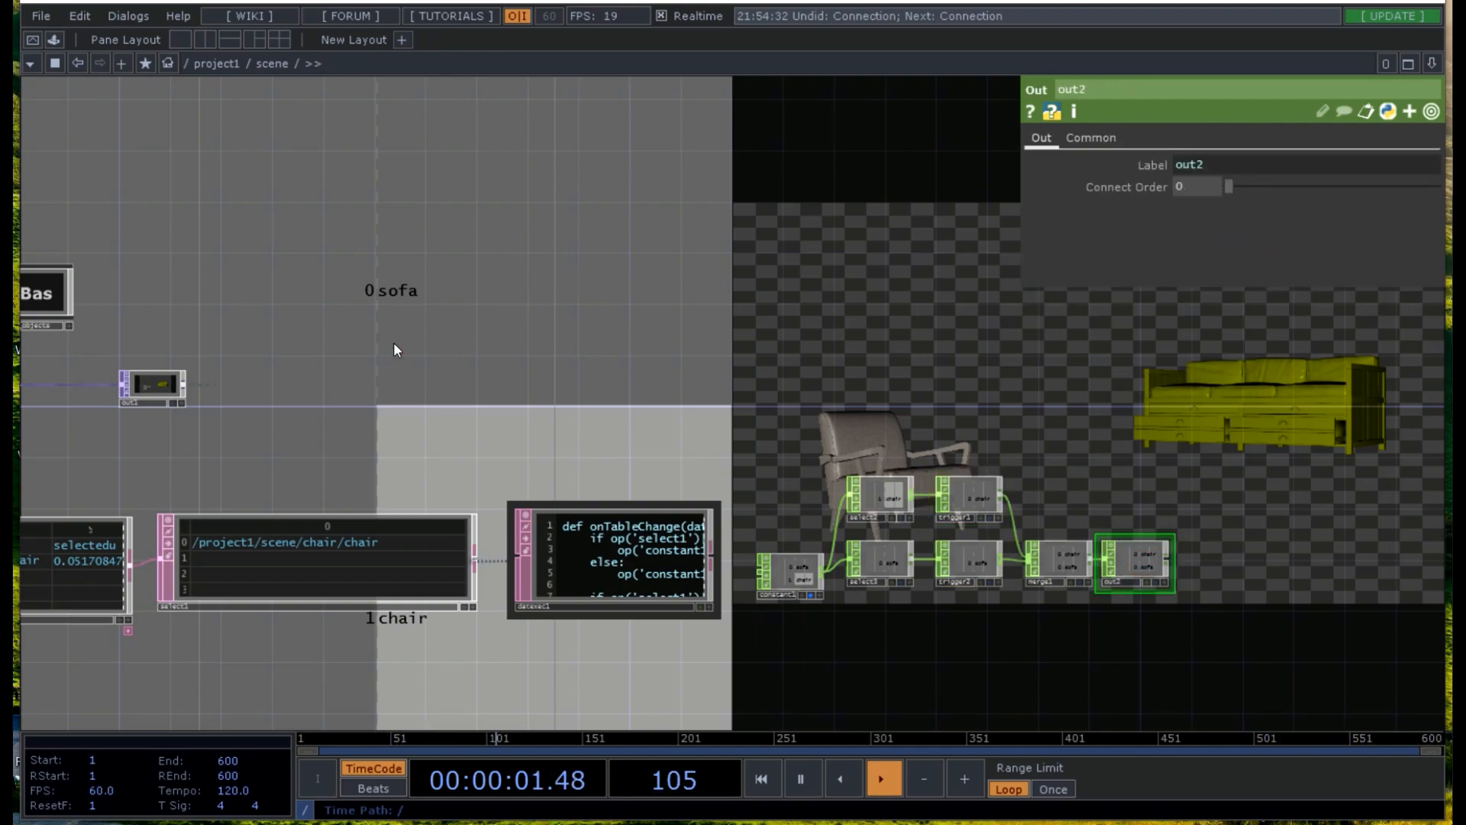
# - Split the workspace into two side-by-side network panes and turn off constant1's background display
pyautogui.click(203, 43)
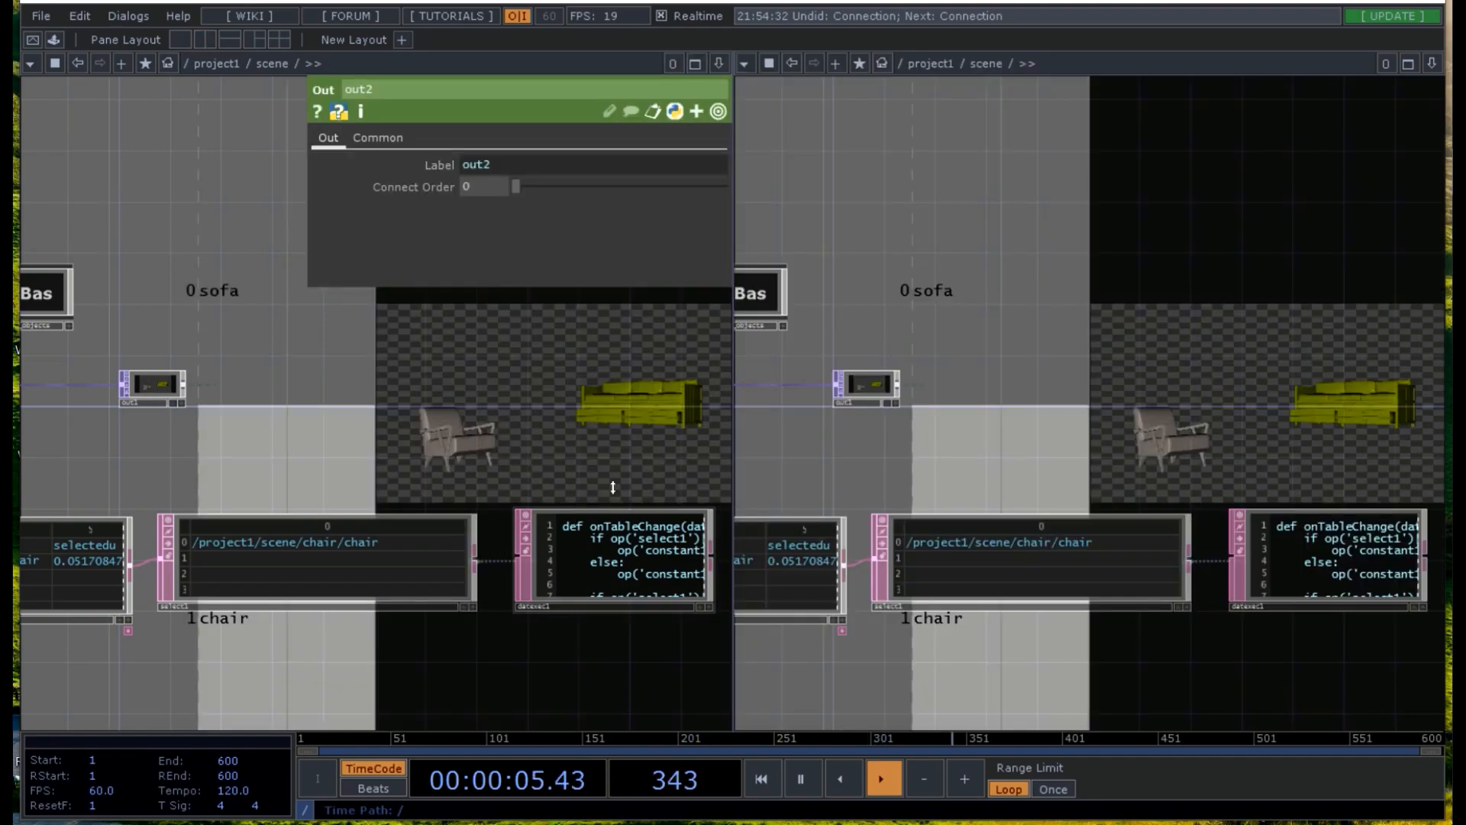
pyautogui.moveTo(1205, 477); pyautogui.dragTo(840, 468)
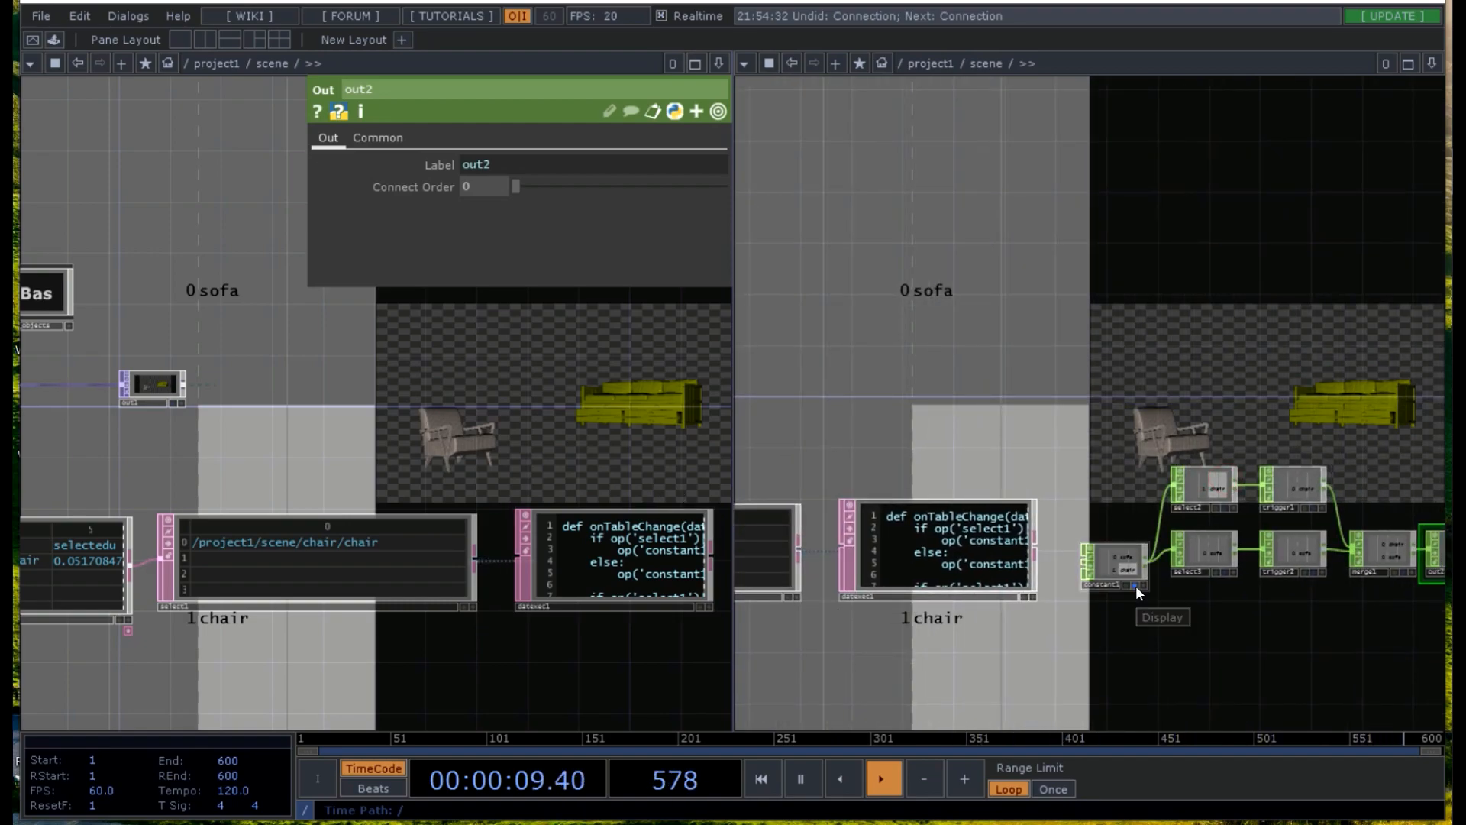
pyautogui.click(1135, 585)
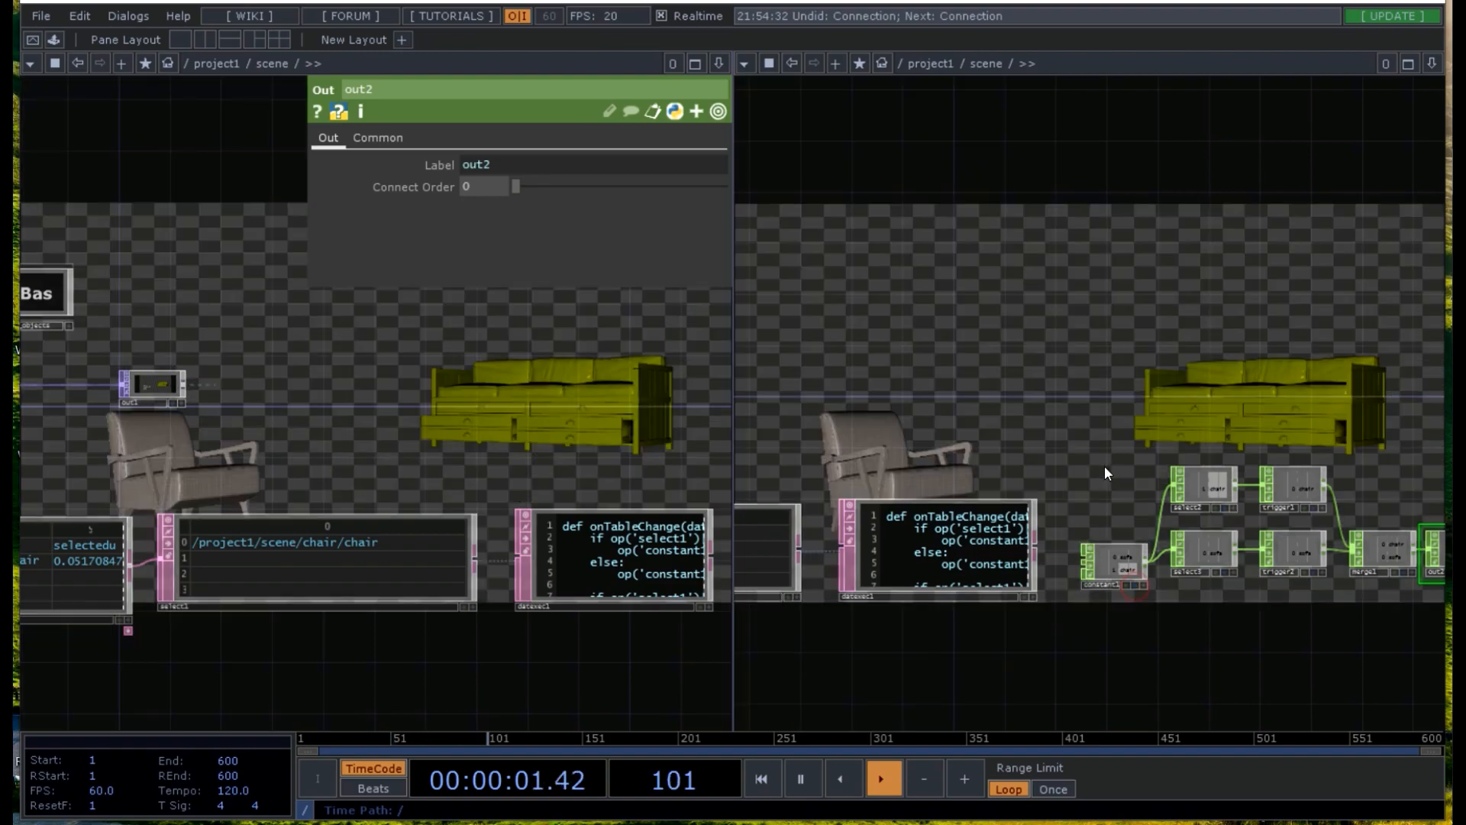
# - Turn off the background display of render1 in the scene network
pyautogui.moveTo(971, 435); pyautogui.dragTo(1155, 413)
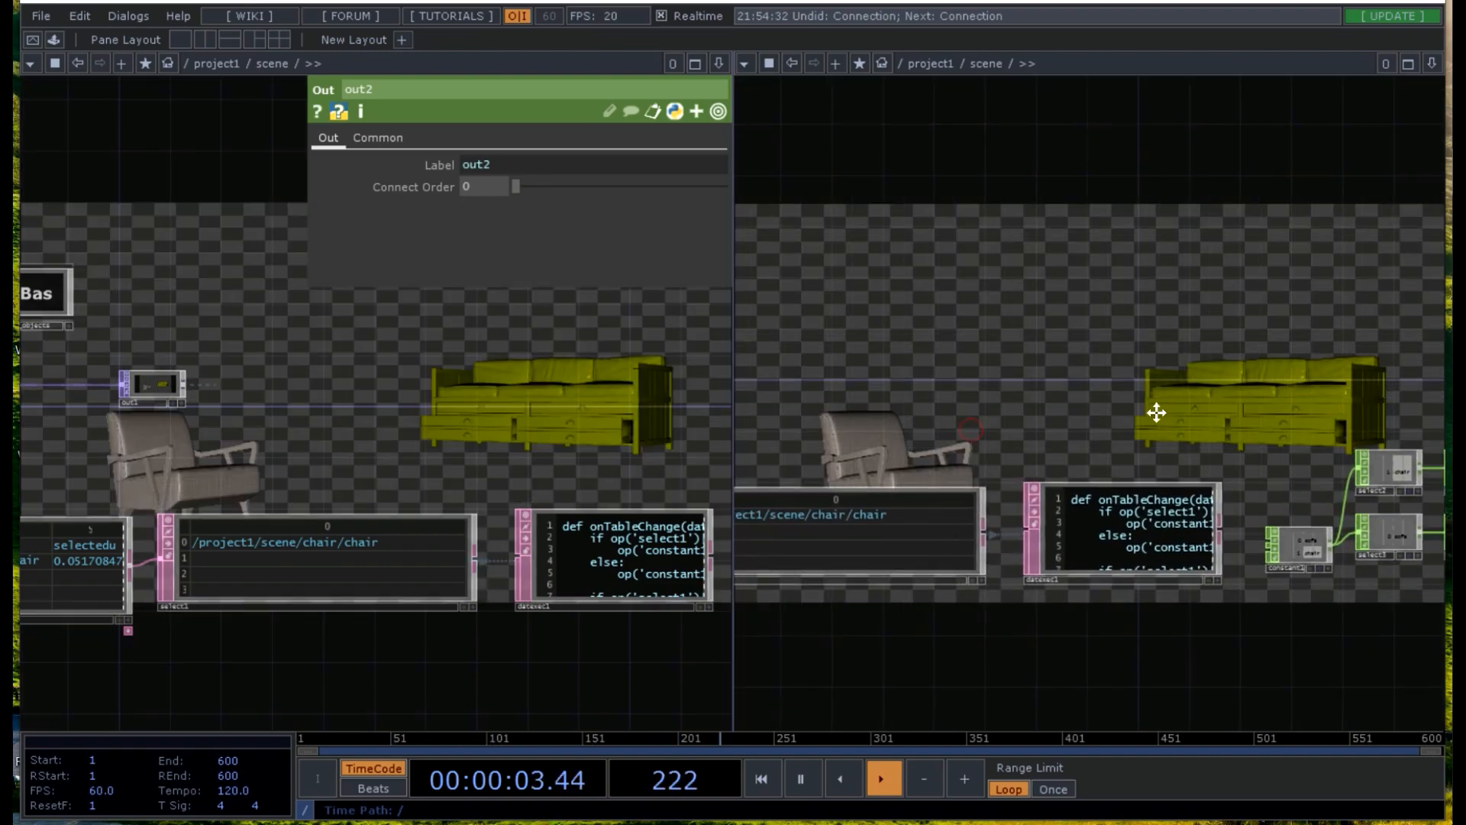
pyautogui.scroll(-5, 1155, 414)
pyautogui.moveTo(968, 387); pyautogui.dragTo(1186, 375)
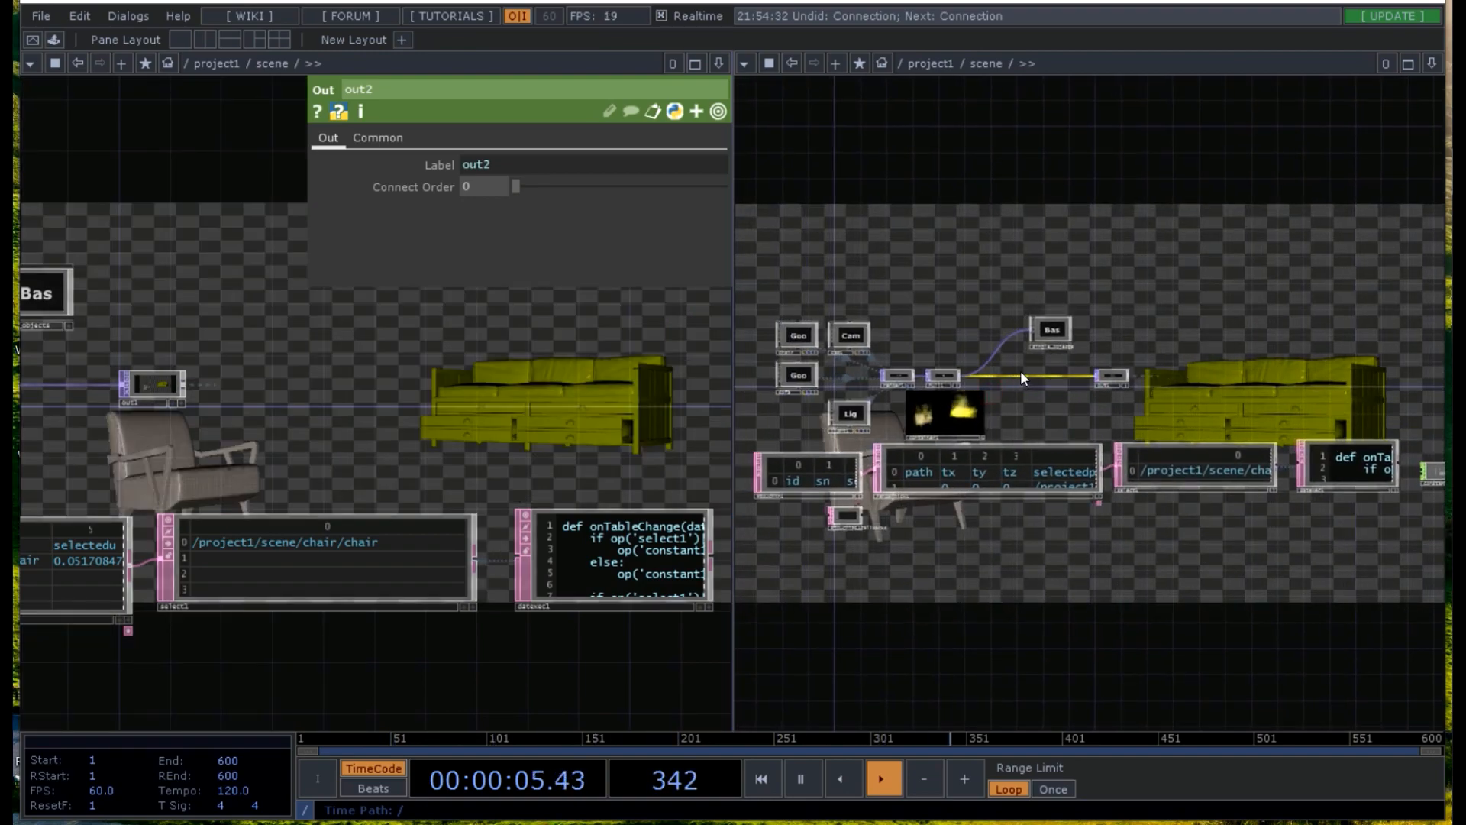
pyautogui.scroll(5, 1020, 369)
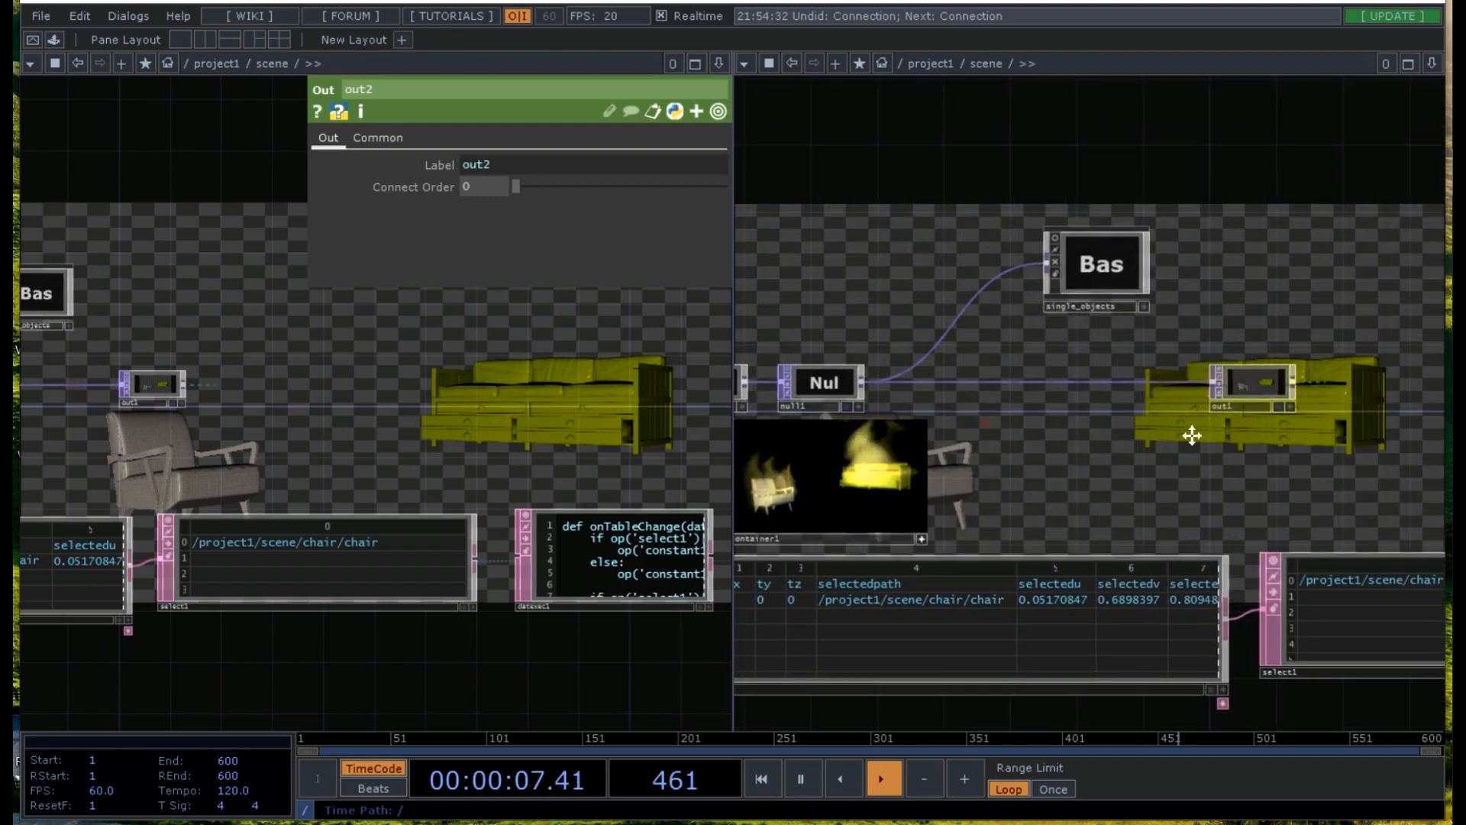
pyautogui.moveTo(977, 416); pyautogui.dragTo(1179, 431)
pyautogui.click(937, 418)
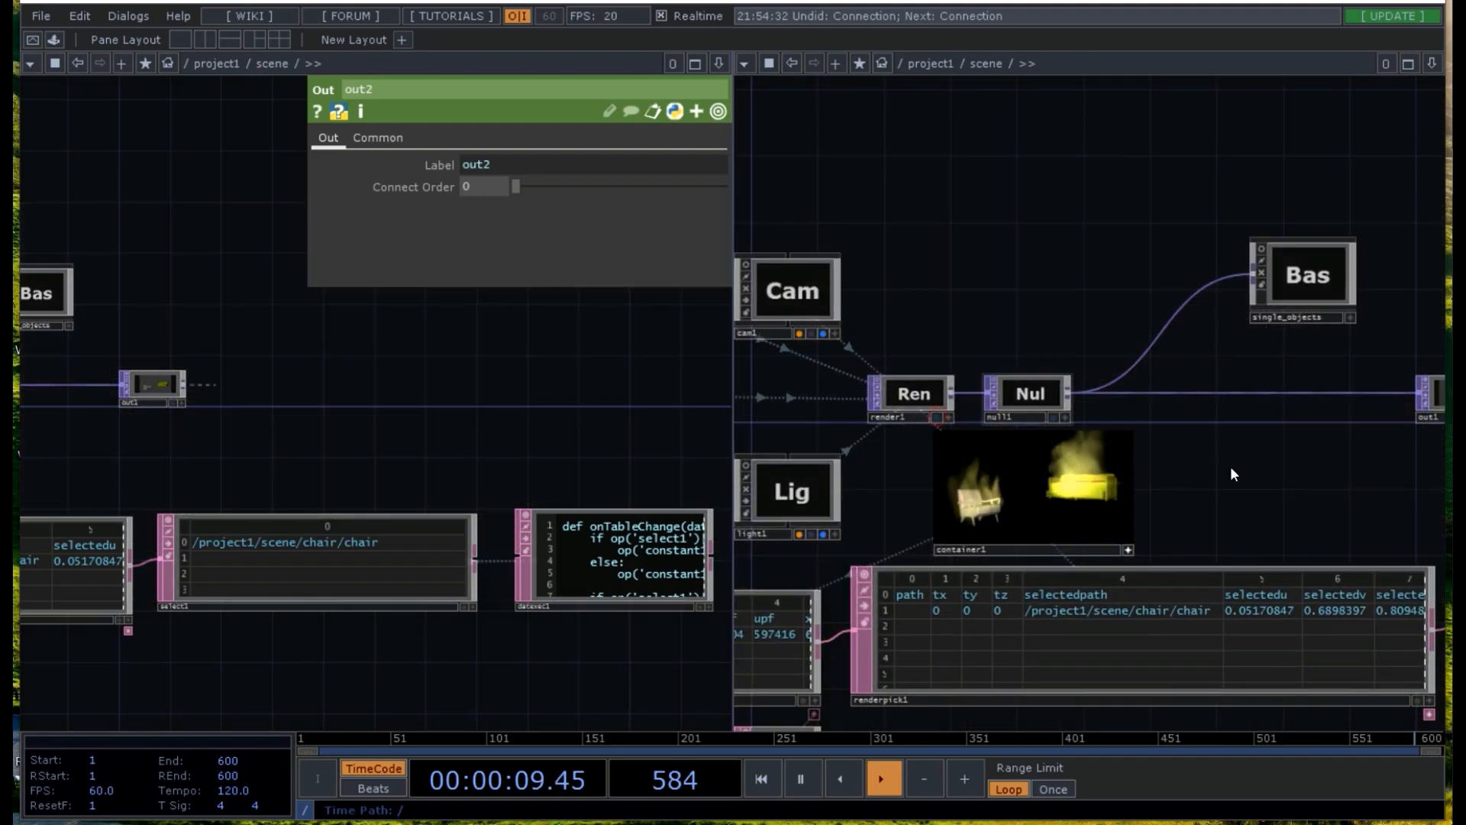
pyautogui.scroll(-2, 1240, 473)
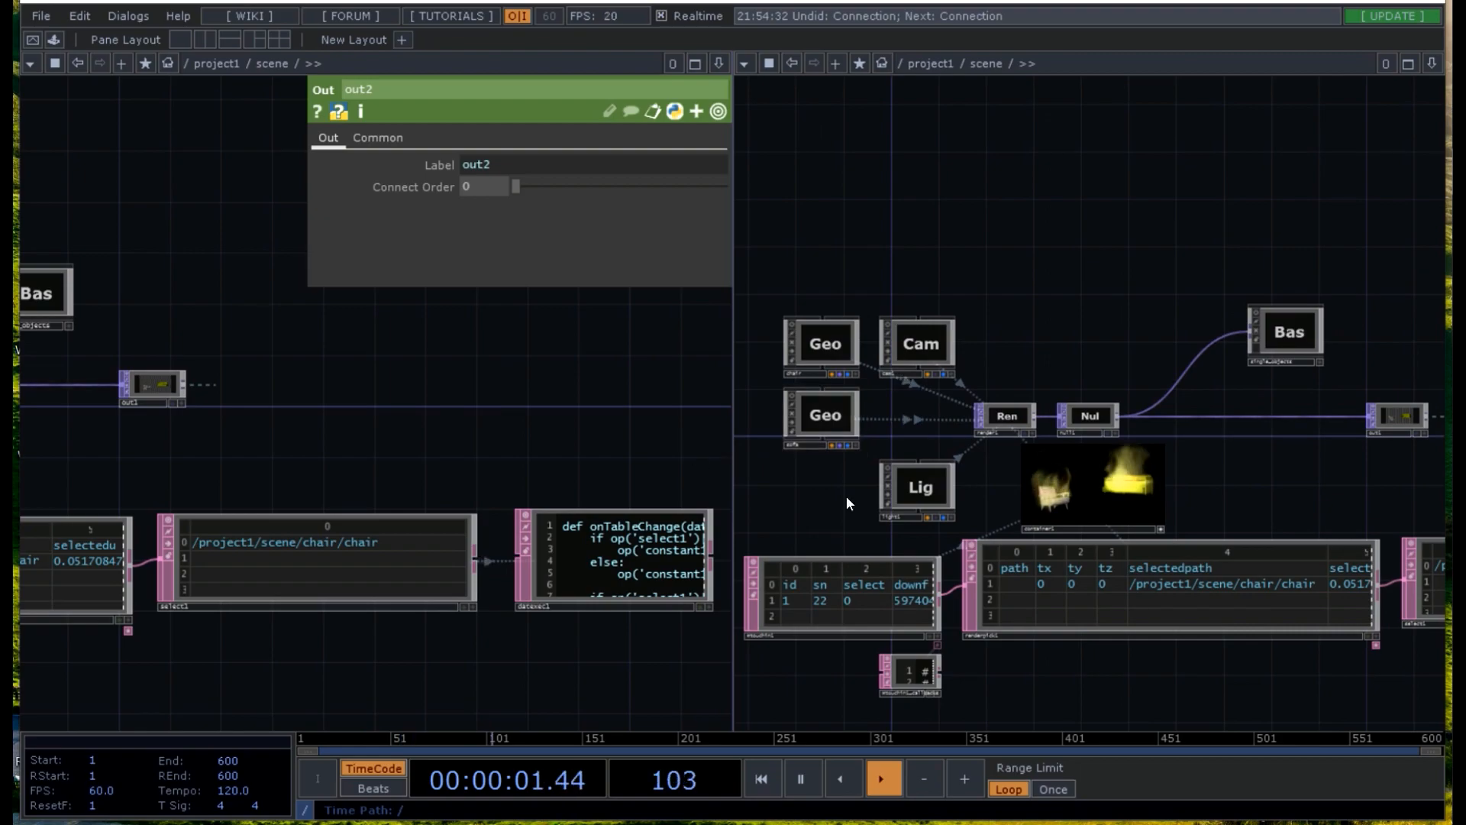
pyautogui.moveTo(1185, 469); pyautogui.dragTo(970, 466)
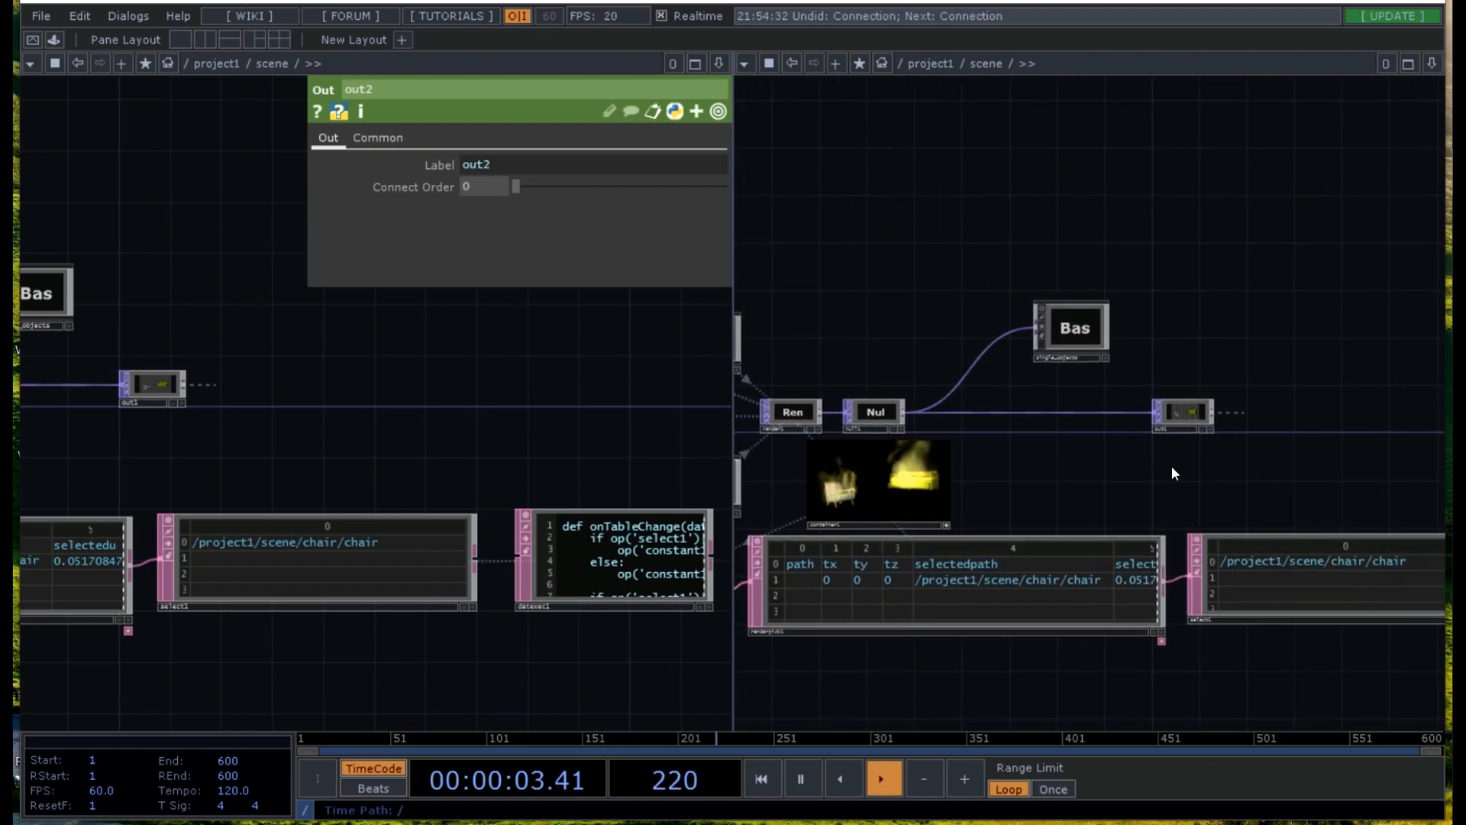
# - Show the parent project1 network in one pane, framing all its nodes, and turn on the viewers of level1 and level2
pyautogui.press('u')
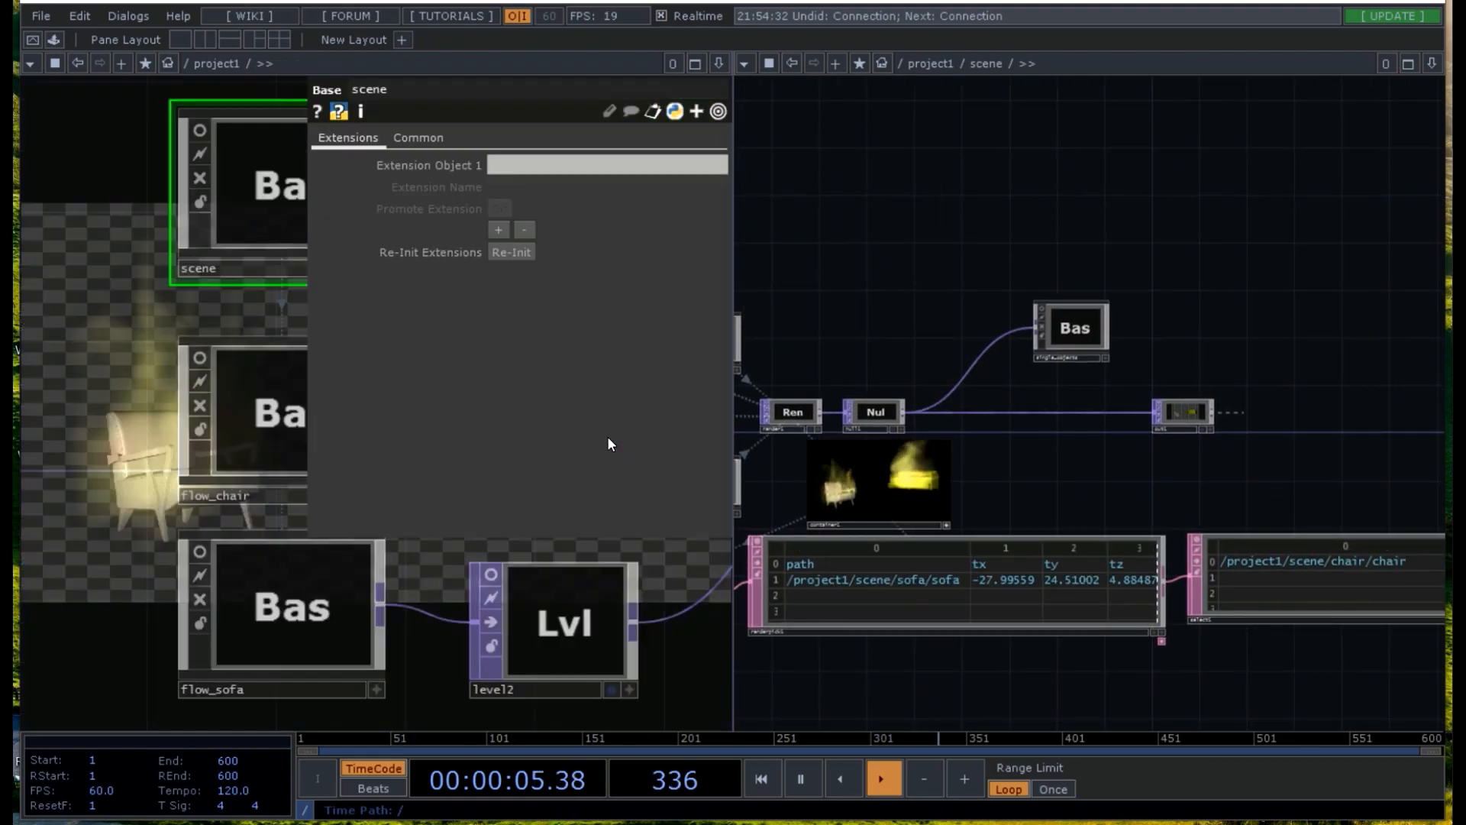
pyautogui.click(428, 570)
pyautogui.press('h')
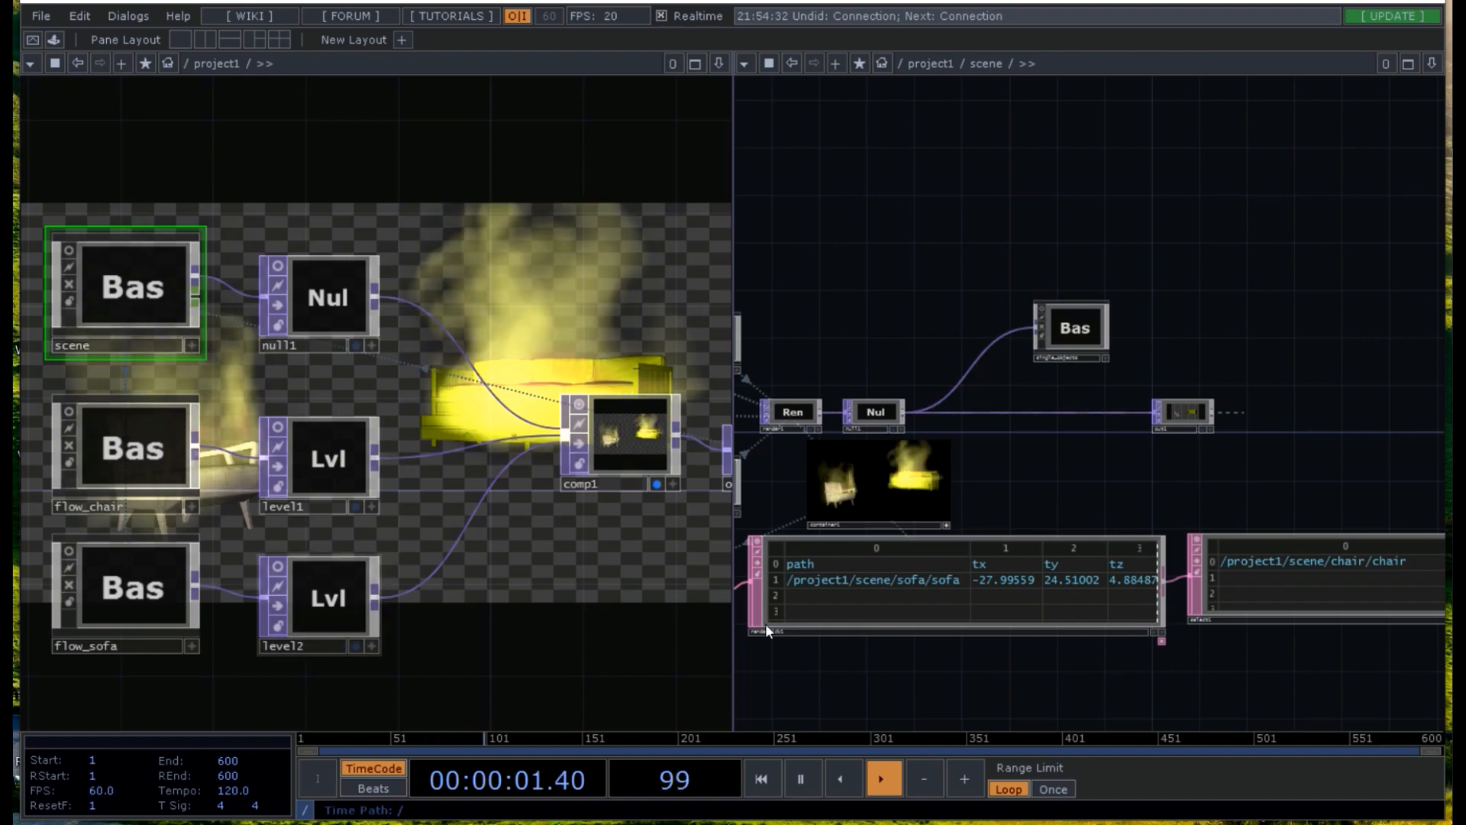
pyautogui.click(277, 426)
pyautogui.click(277, 566)
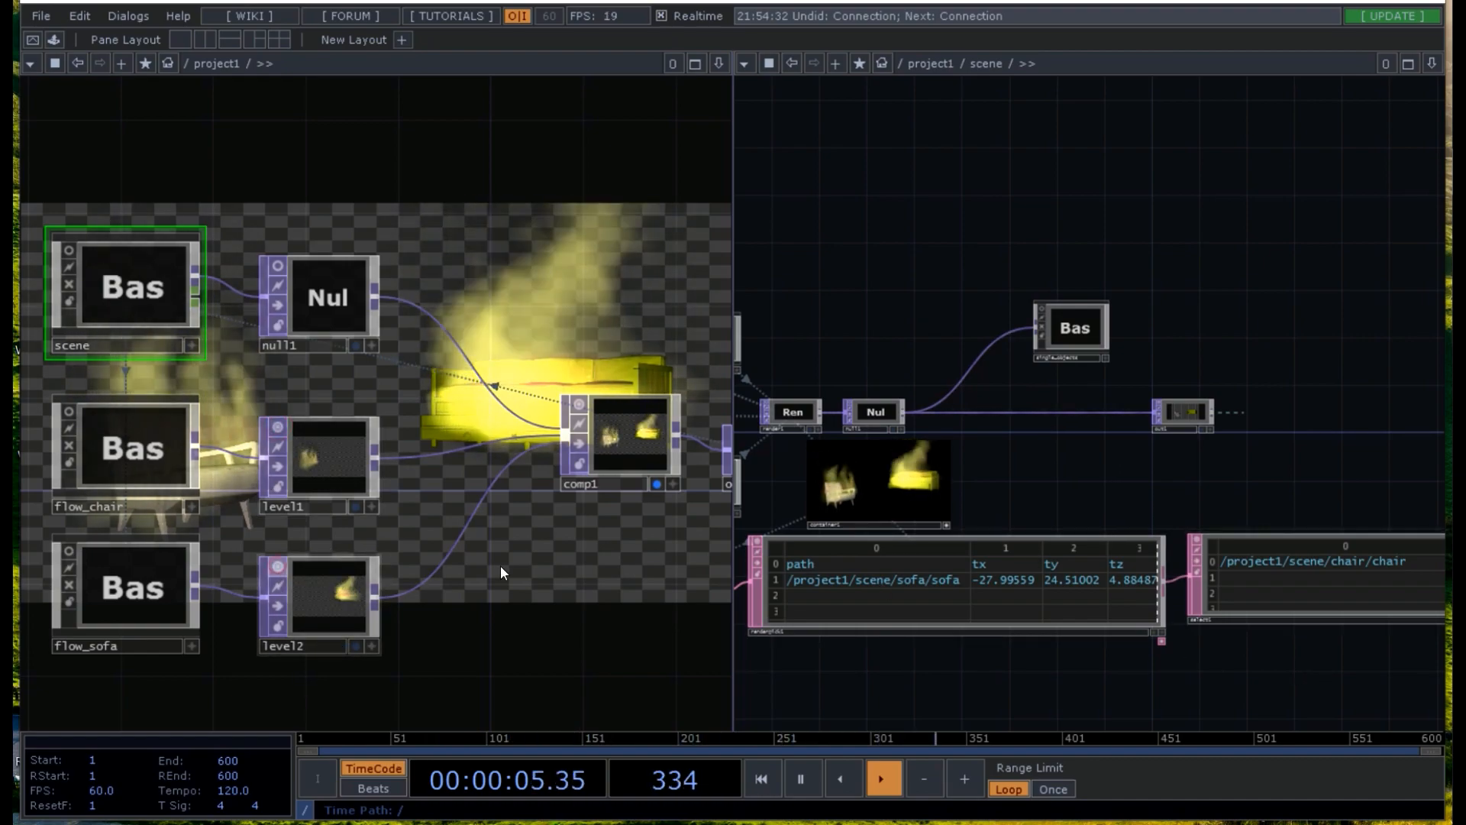
pyautogui.moveTo(1192, 479); pyautogui.dragTo(959, 471)
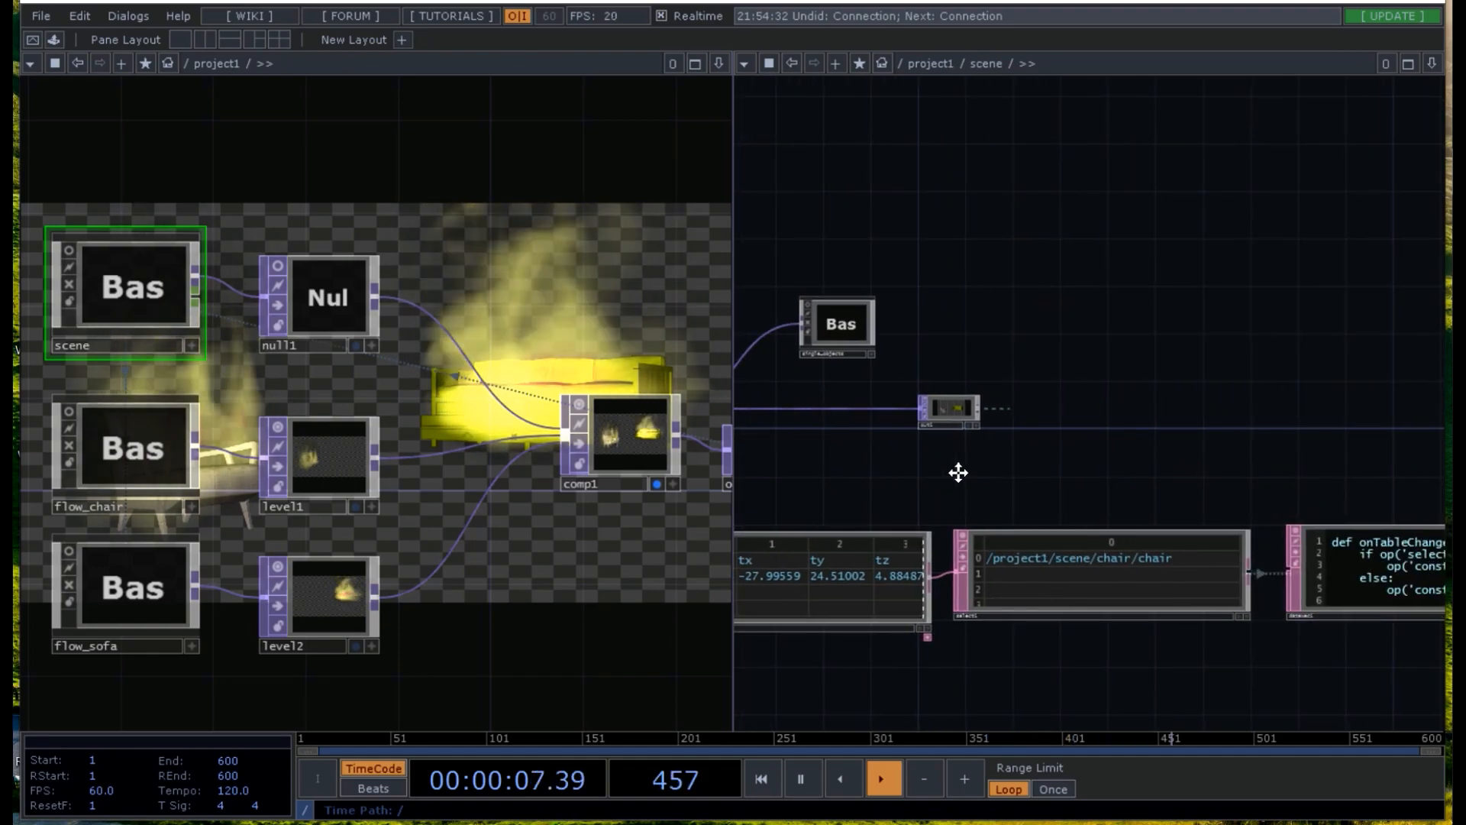
pyautogui.scroll(-5, 1223, 458)
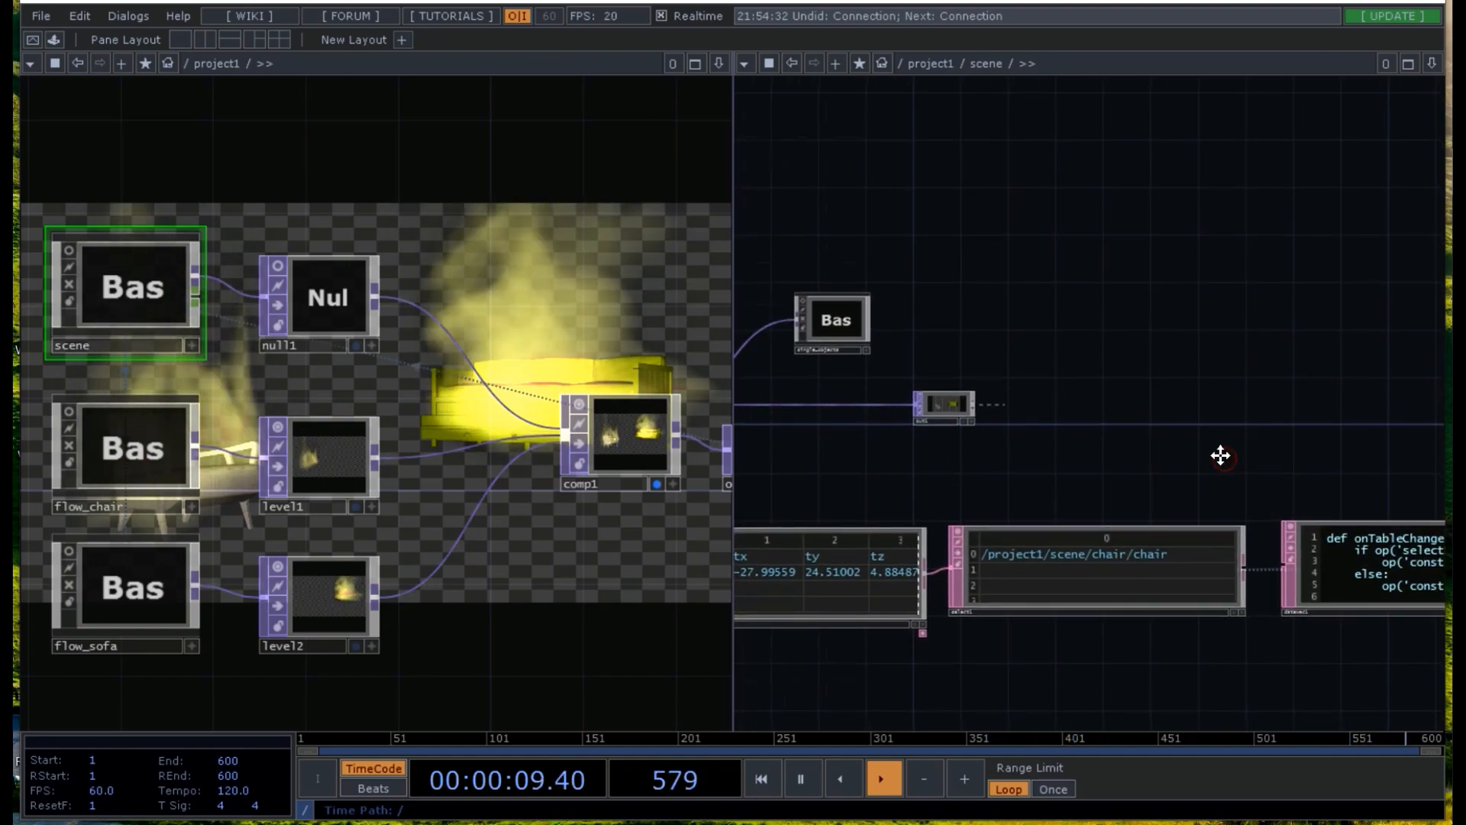
# - Move container1 above the trigger network with its viewer active, and display out2 in the network background
pyautogui.click(957, 485)
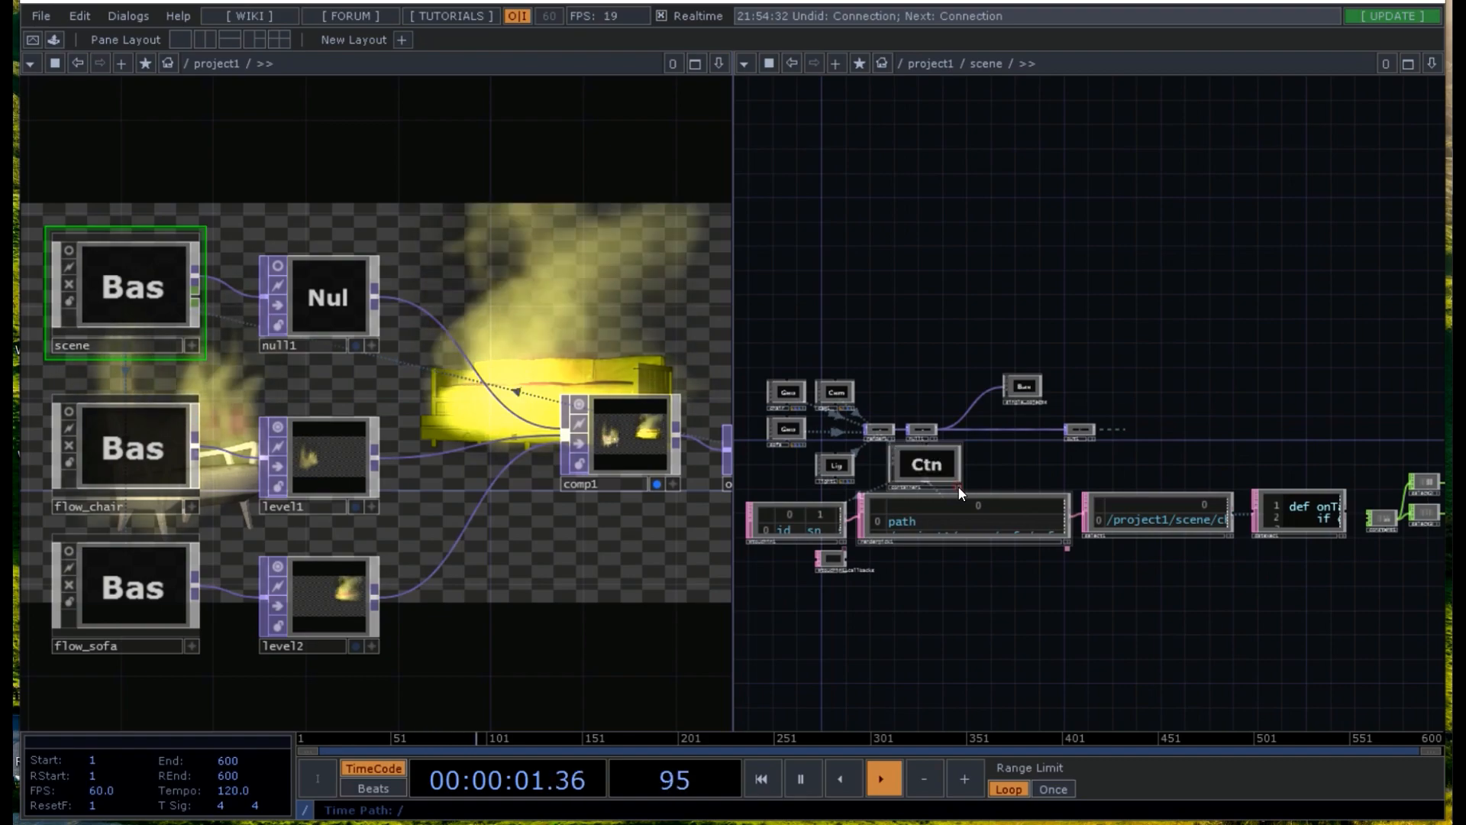
pyautogui.moveTo(936, 480); pyautogui.dragTo(1421, 425)
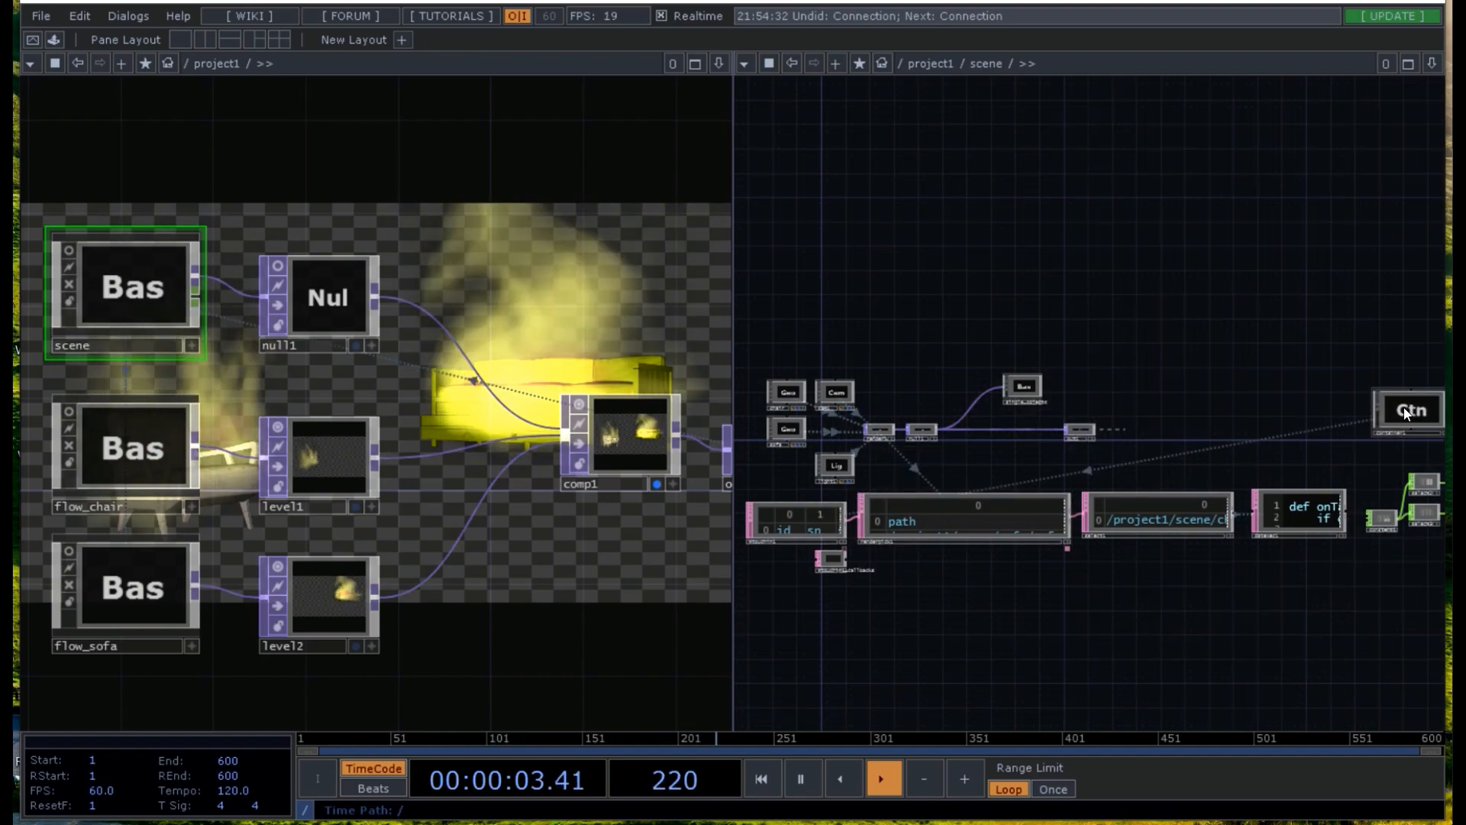
pyautogui.moveTo(1352, 594); pyautogui.dragTo(999, 616)
pyautogui.scroll(3, 1000, 616)
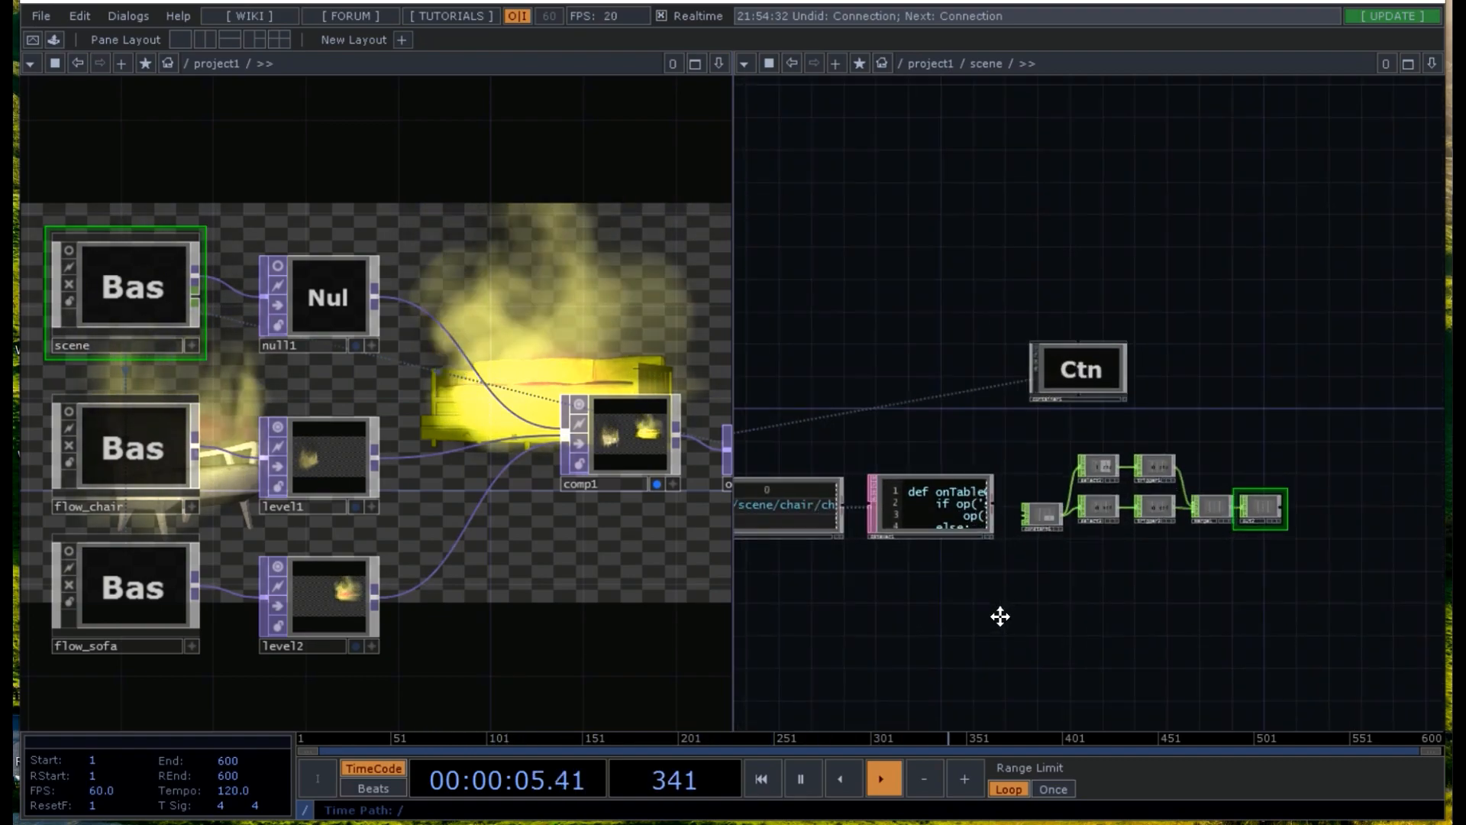
pyautogui.click(1129, 386)
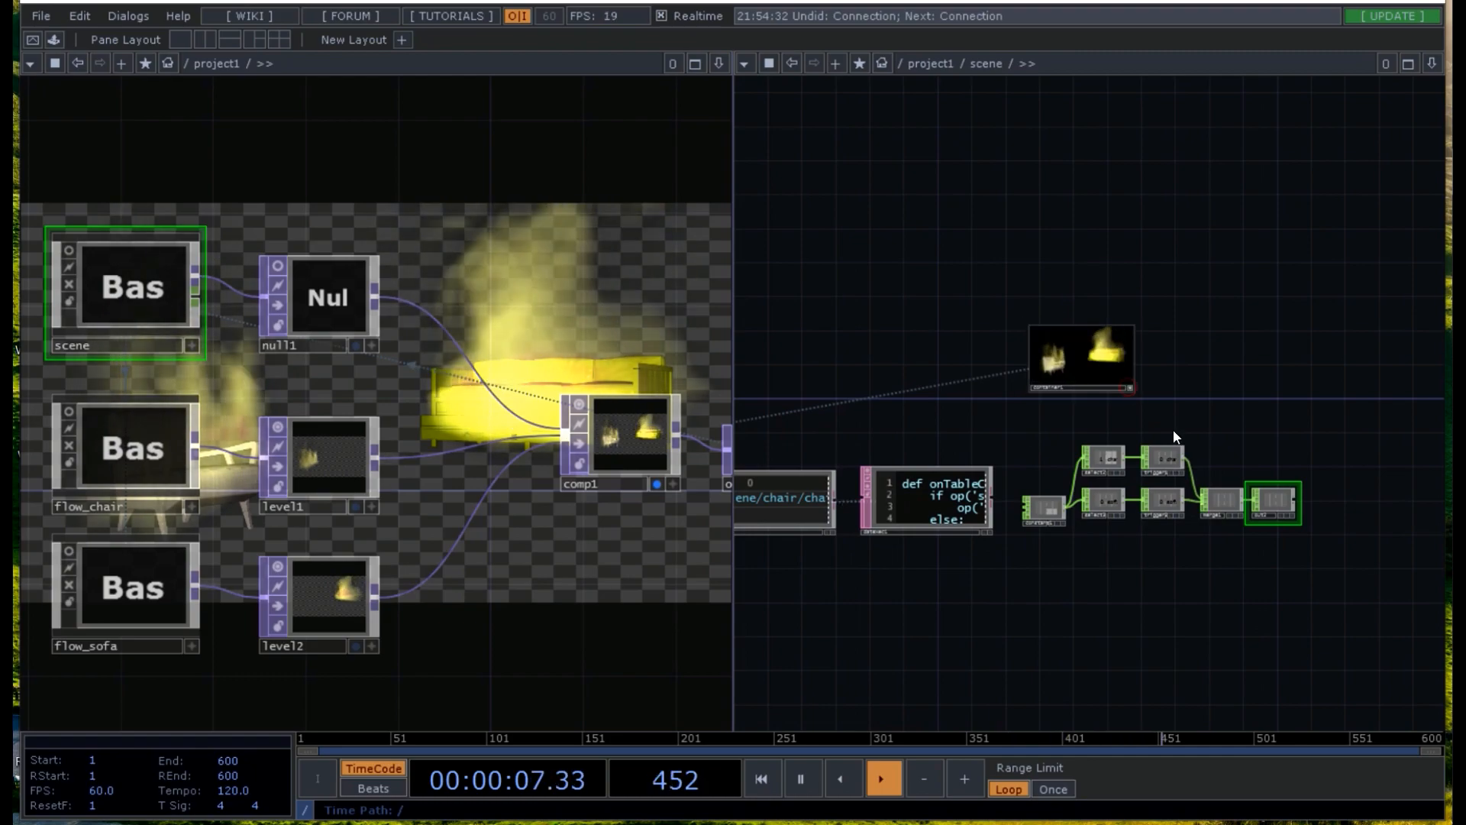
pyautogui.click(1285, 516)
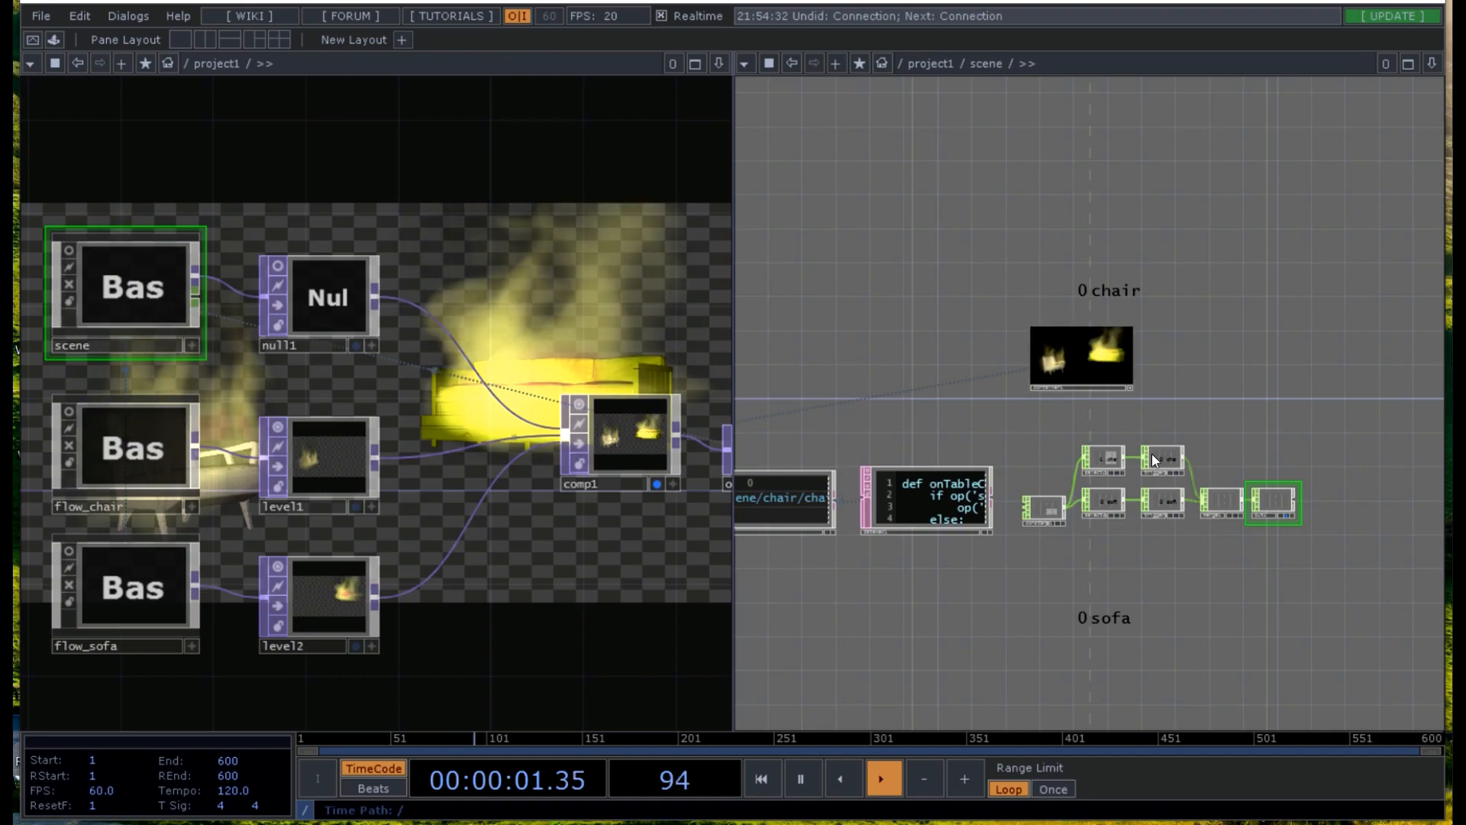
# - Review trigger1's Sustain parameters while picking the sofa and the chair in container1 to check how their trigger channels react
pyautogui.scroll(5, 1171, 460)
pyautogui.click(1172, 460)
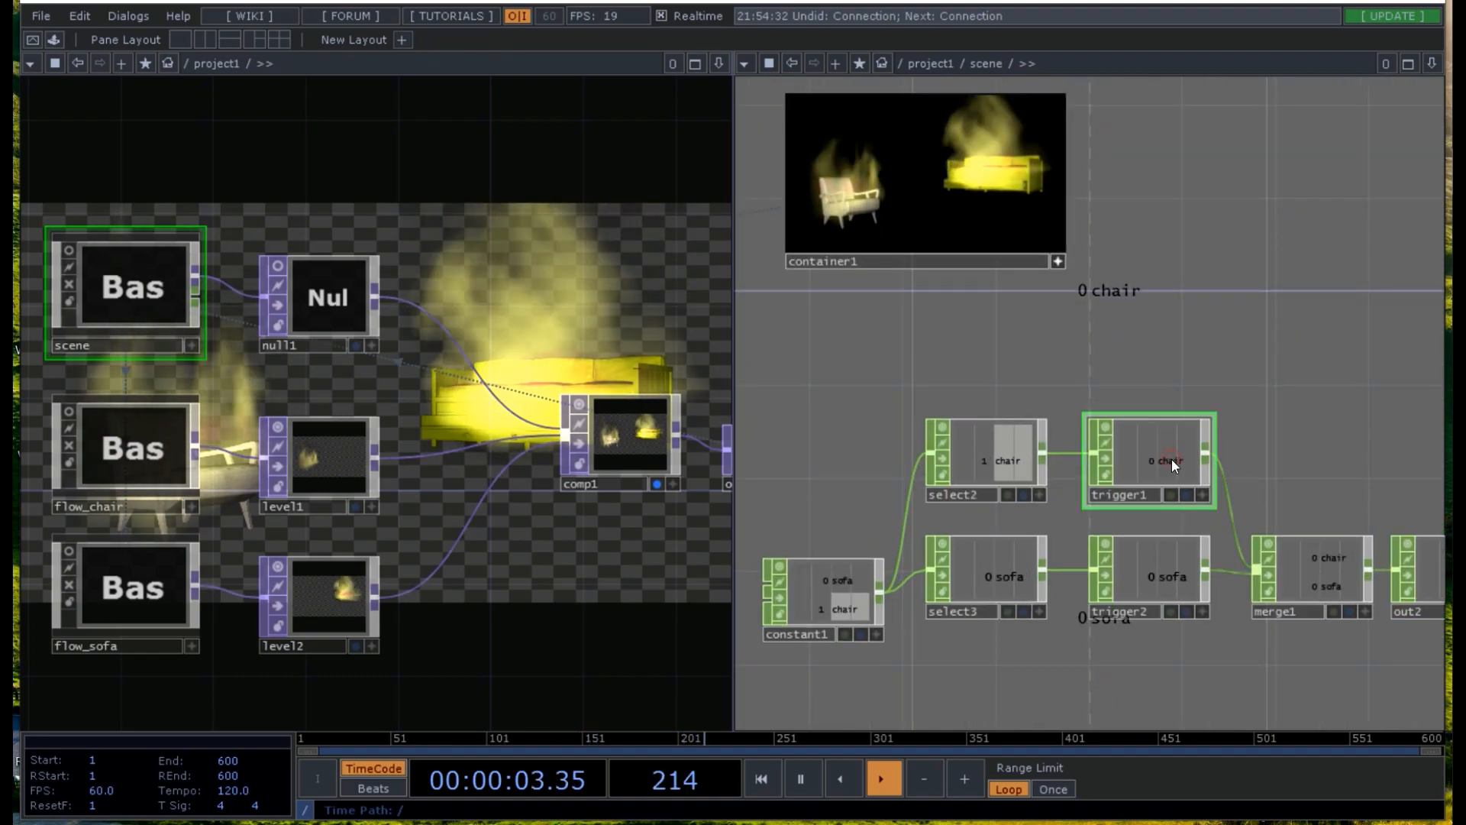
pyautogui.press('p')
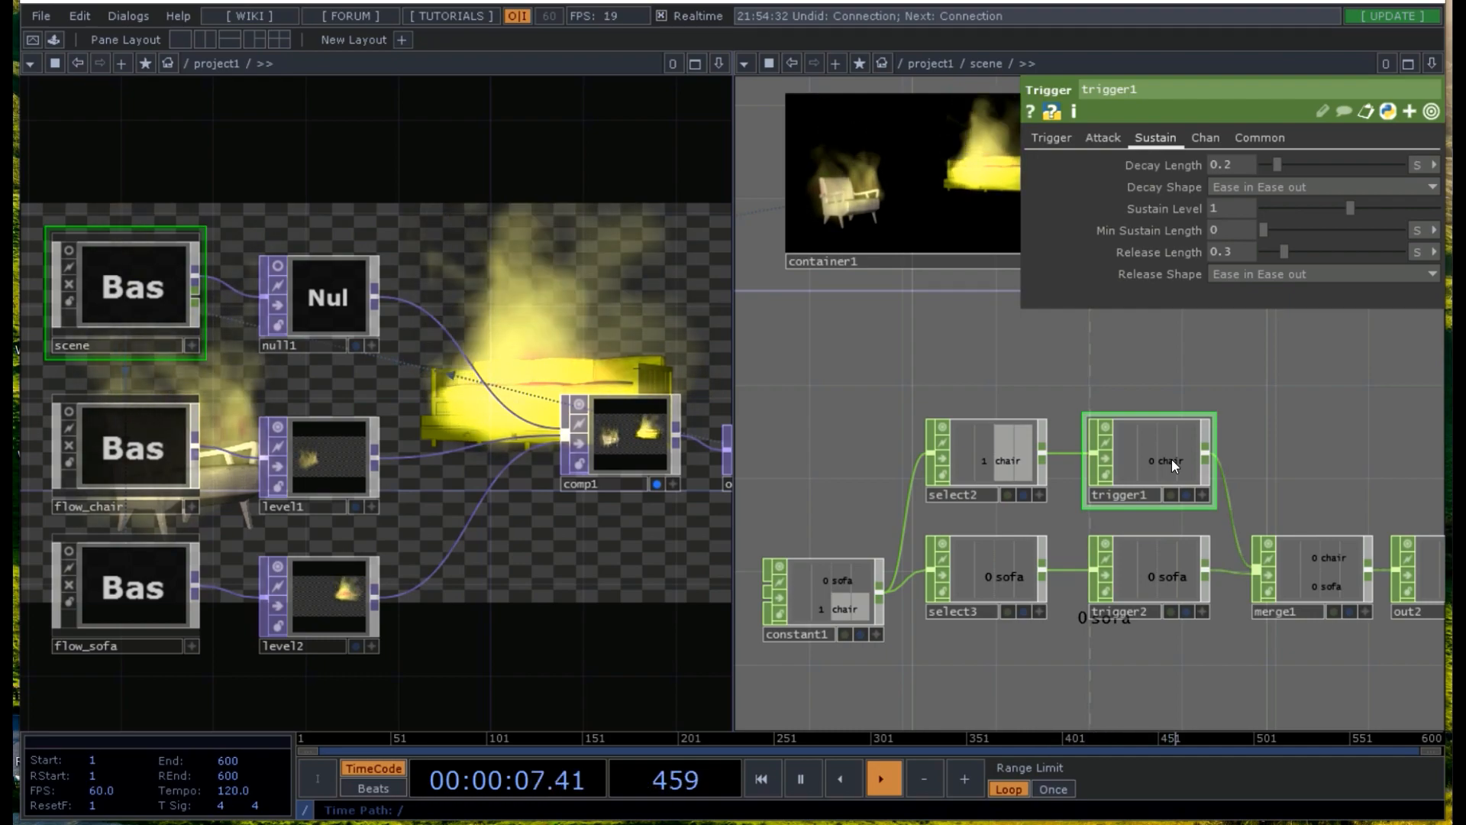
pyautogui.click(979, 170)
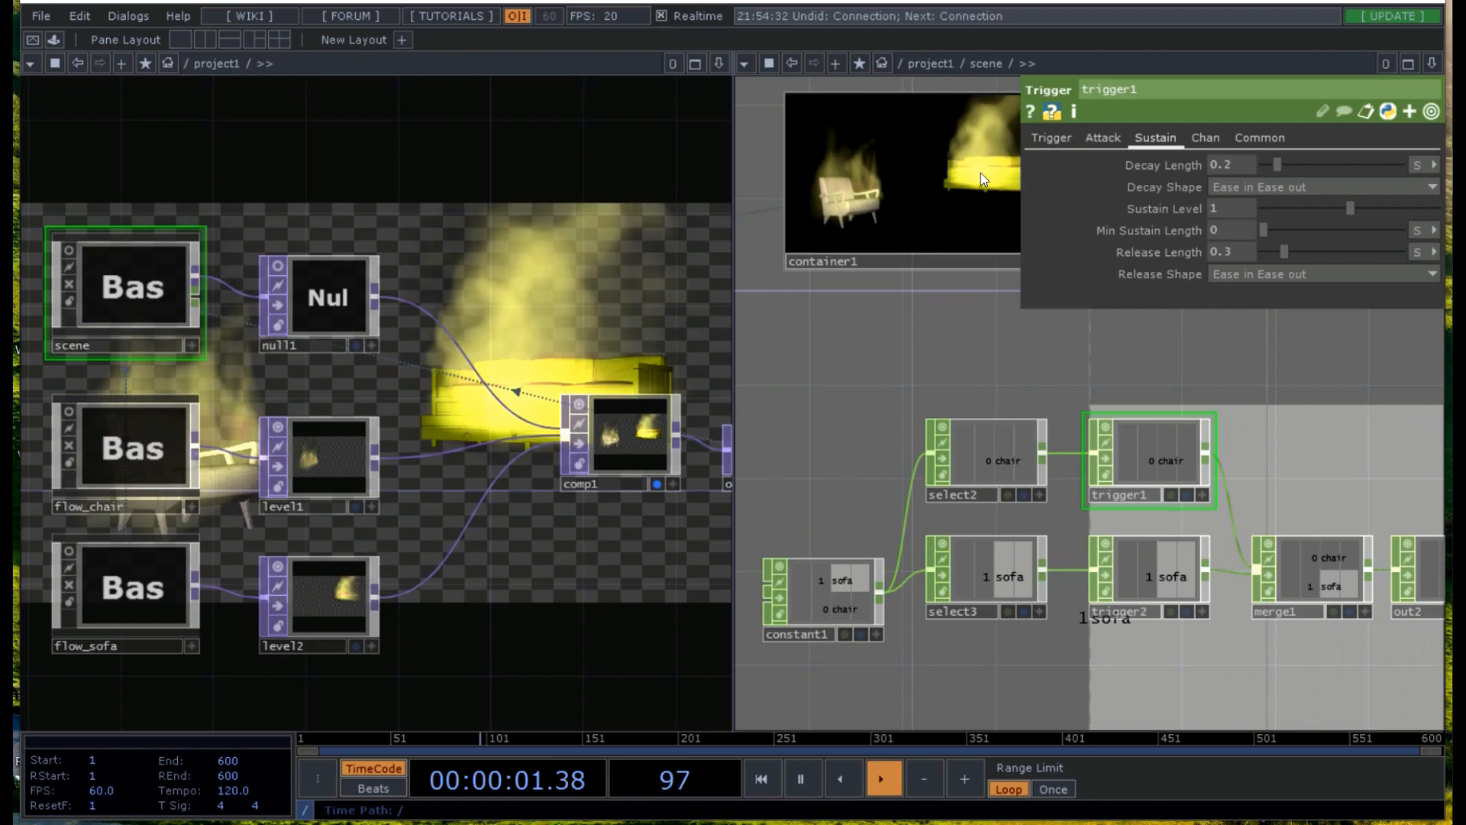
pyautogui.moveTo(1385, 697); pyautogui.dragTo(1232, 698)
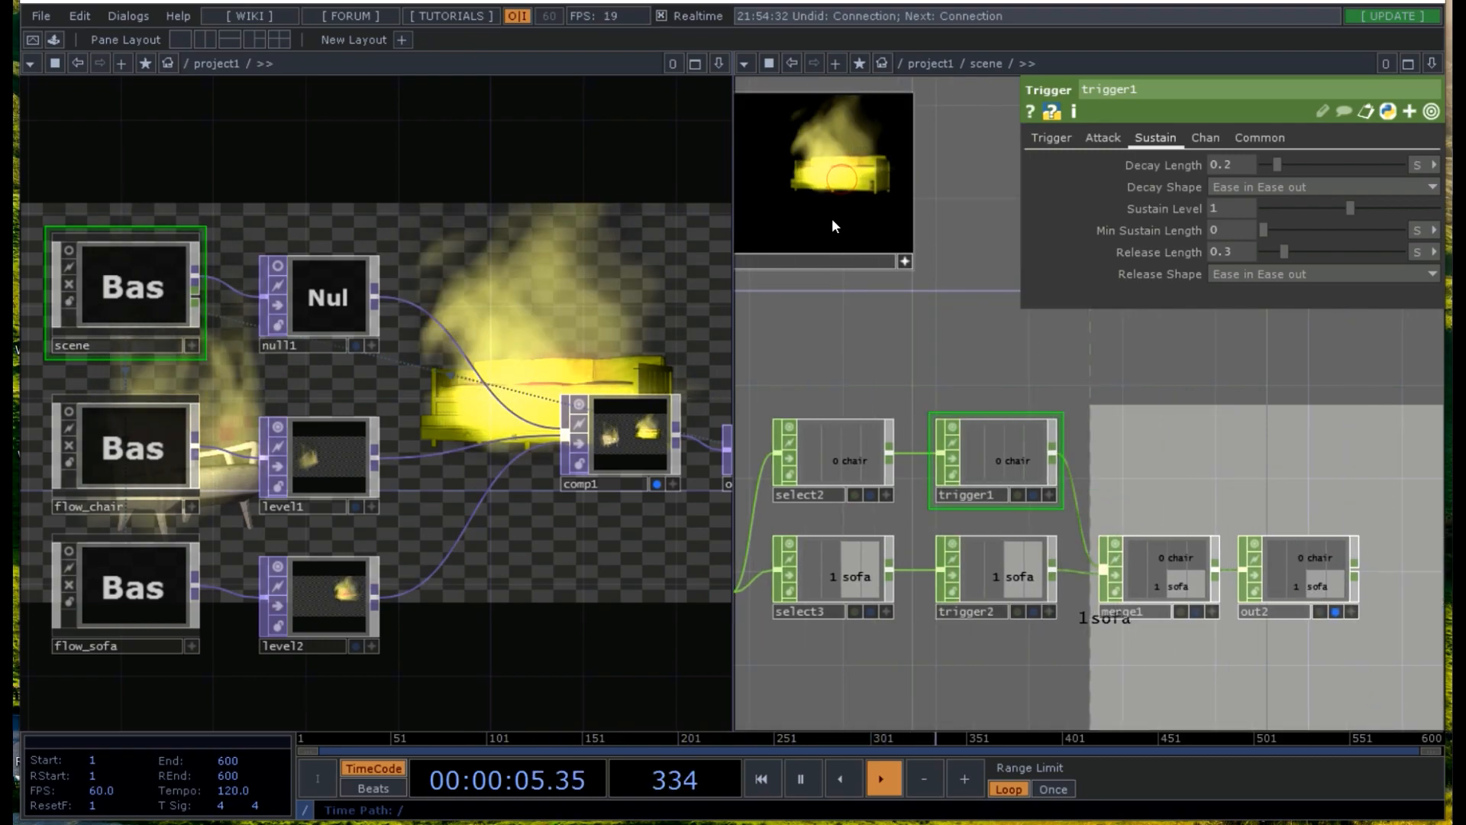
pyautogui.moveTo(830, 351); pyautogui.dragTo(1157, 340)
pyautogui.moveTo(1032, 360); pyautogui.dragTo(861, 375)
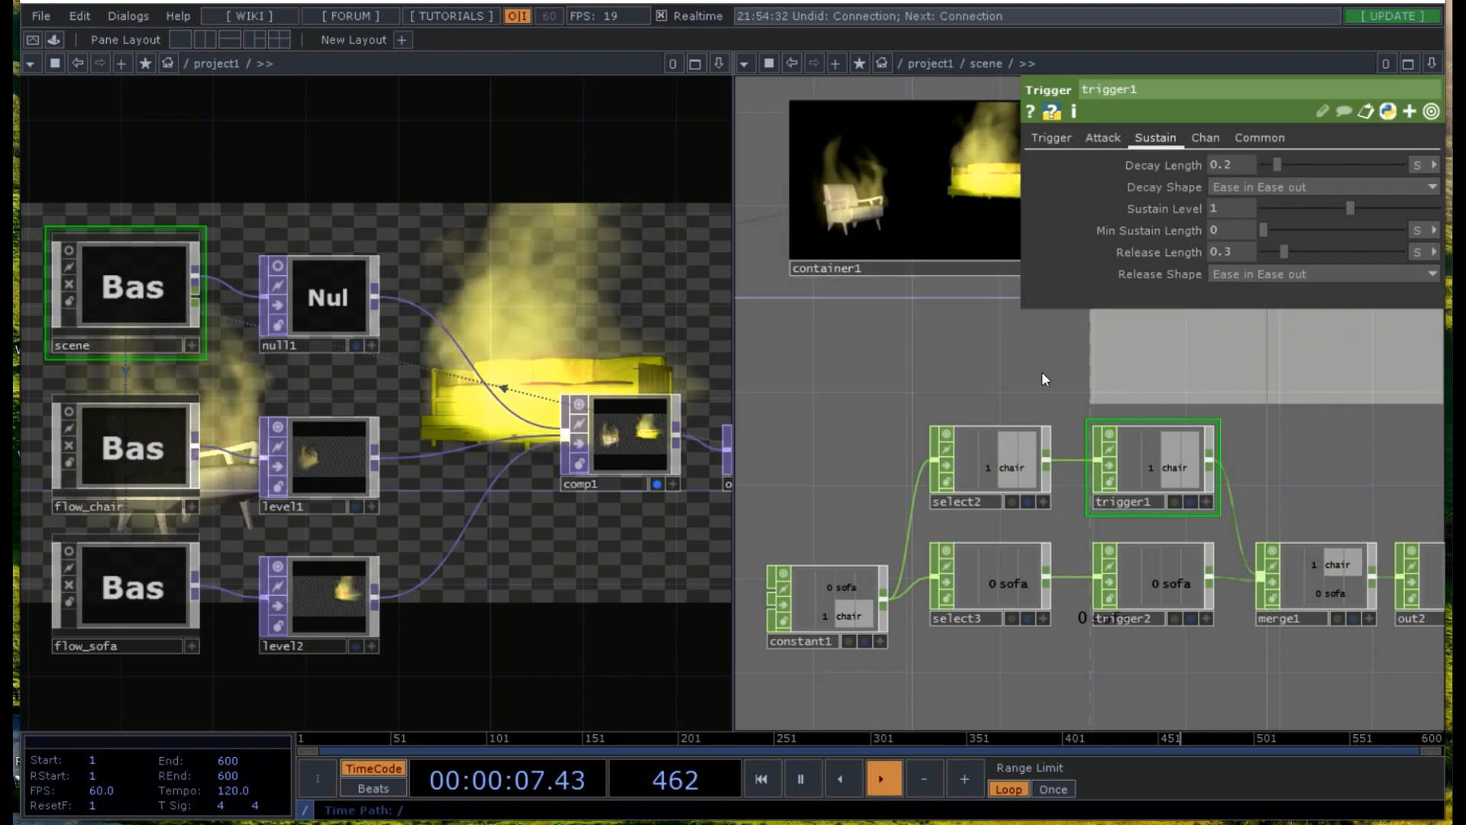
pyautogui.press('p')
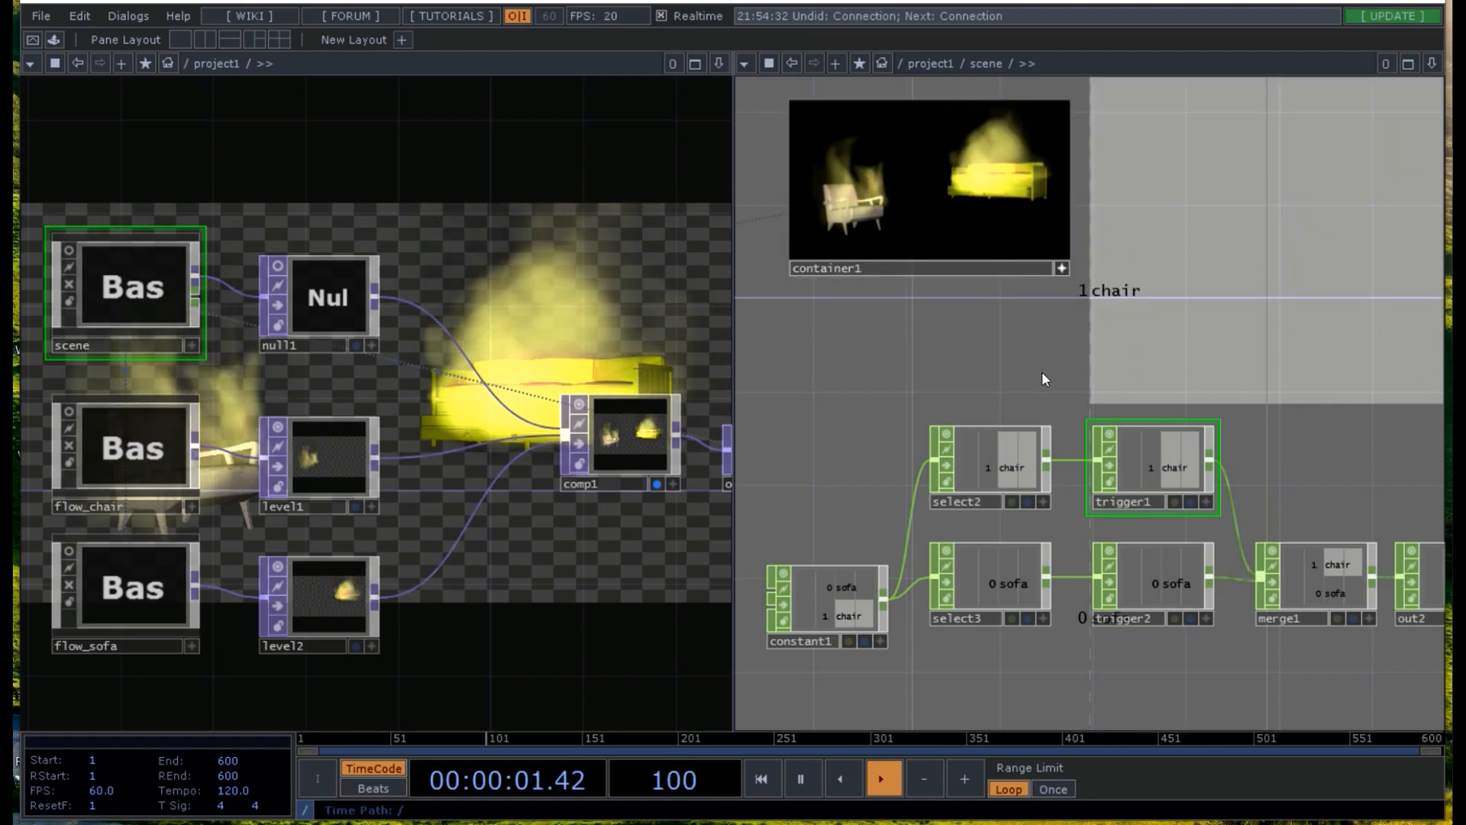
pyautogui.click(986, 229)
pyautogui.click(994, 191)
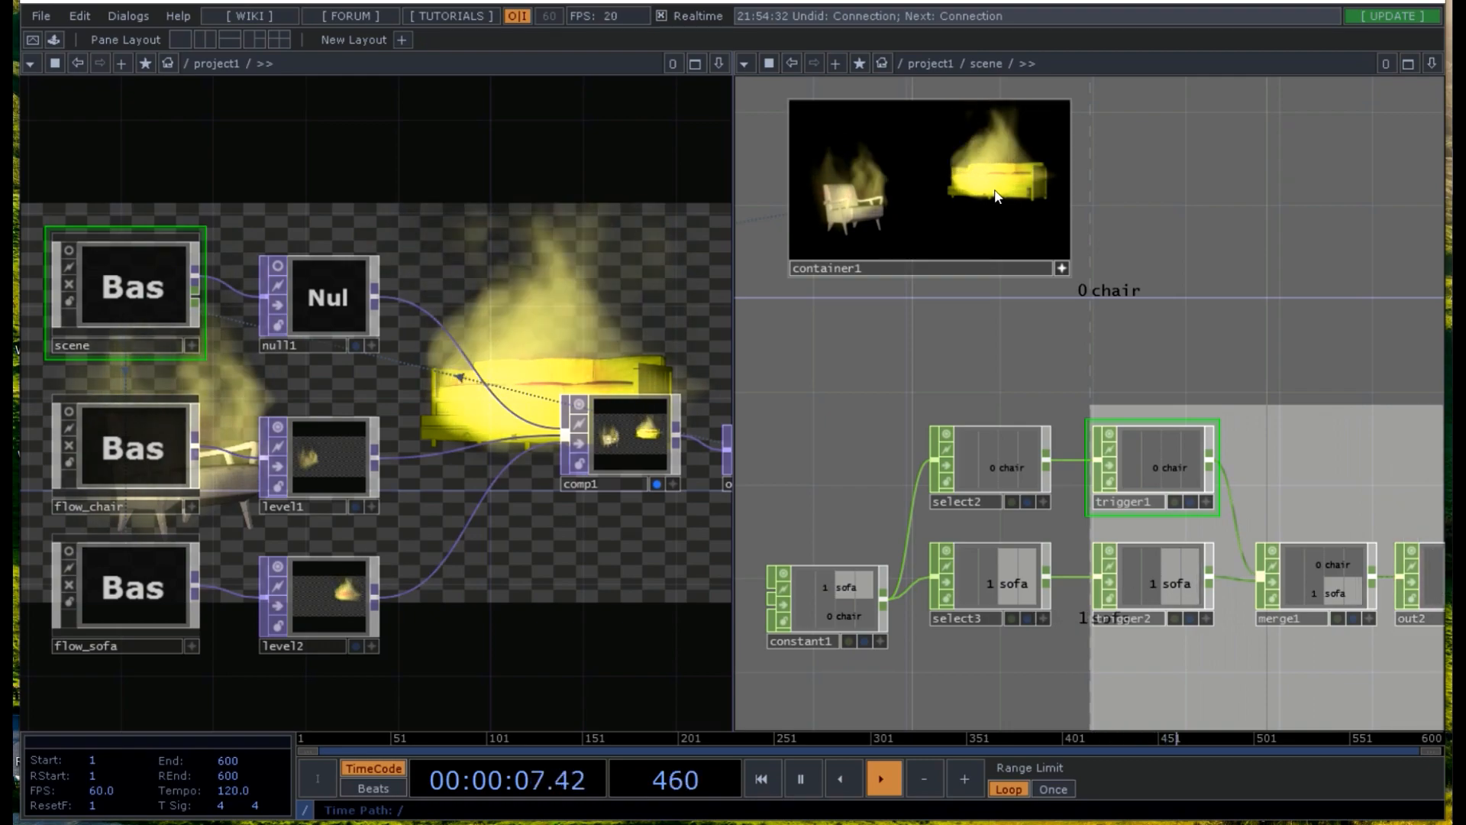
pyautogui.click(978, 228)
pyautogui.scroll(-2, 985, 354)
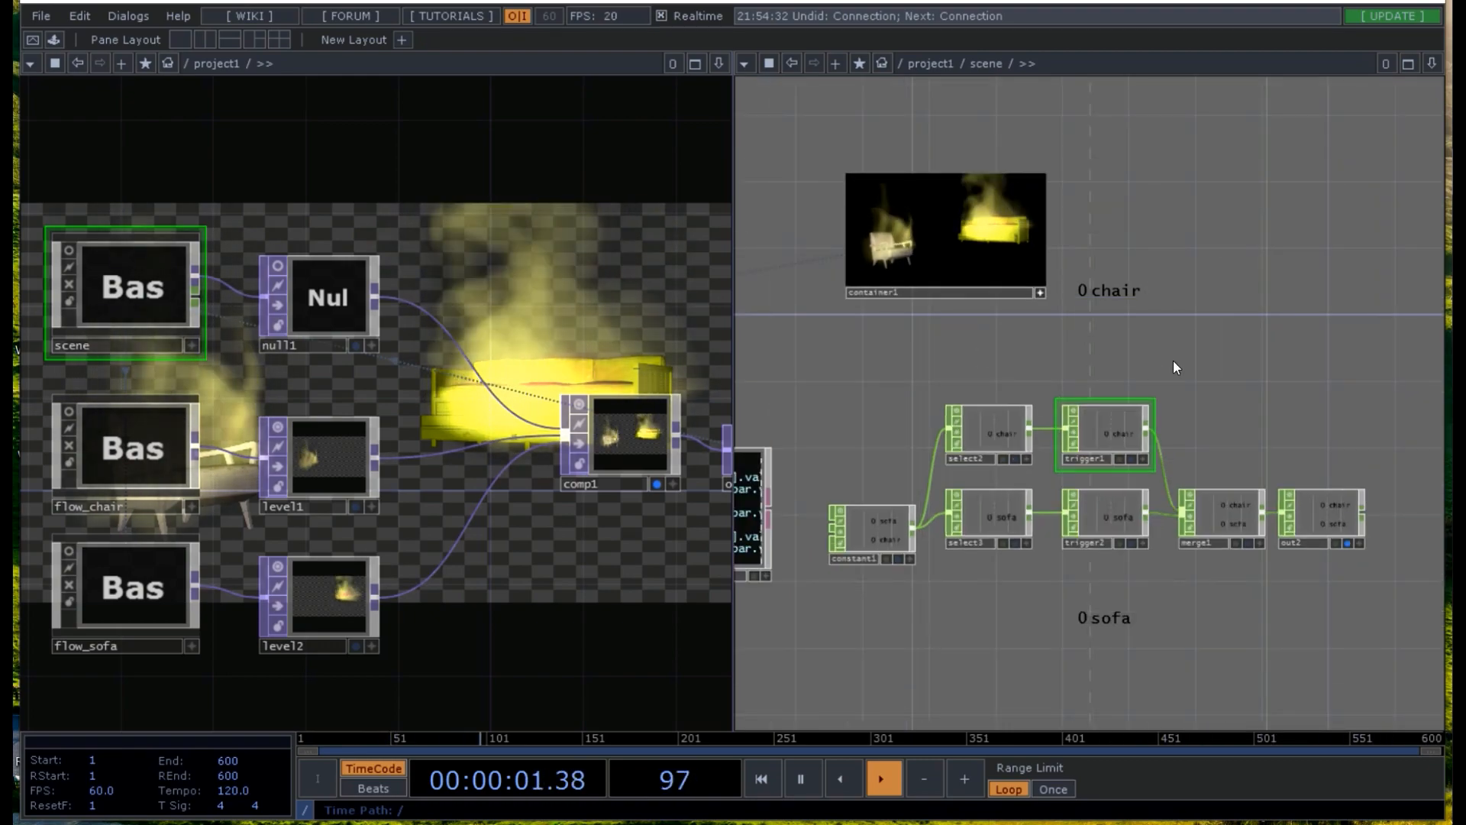
# - Link level1's Opacity to out2's chair channel as a CHOP Reference
pyautogui.click(1358, 543)
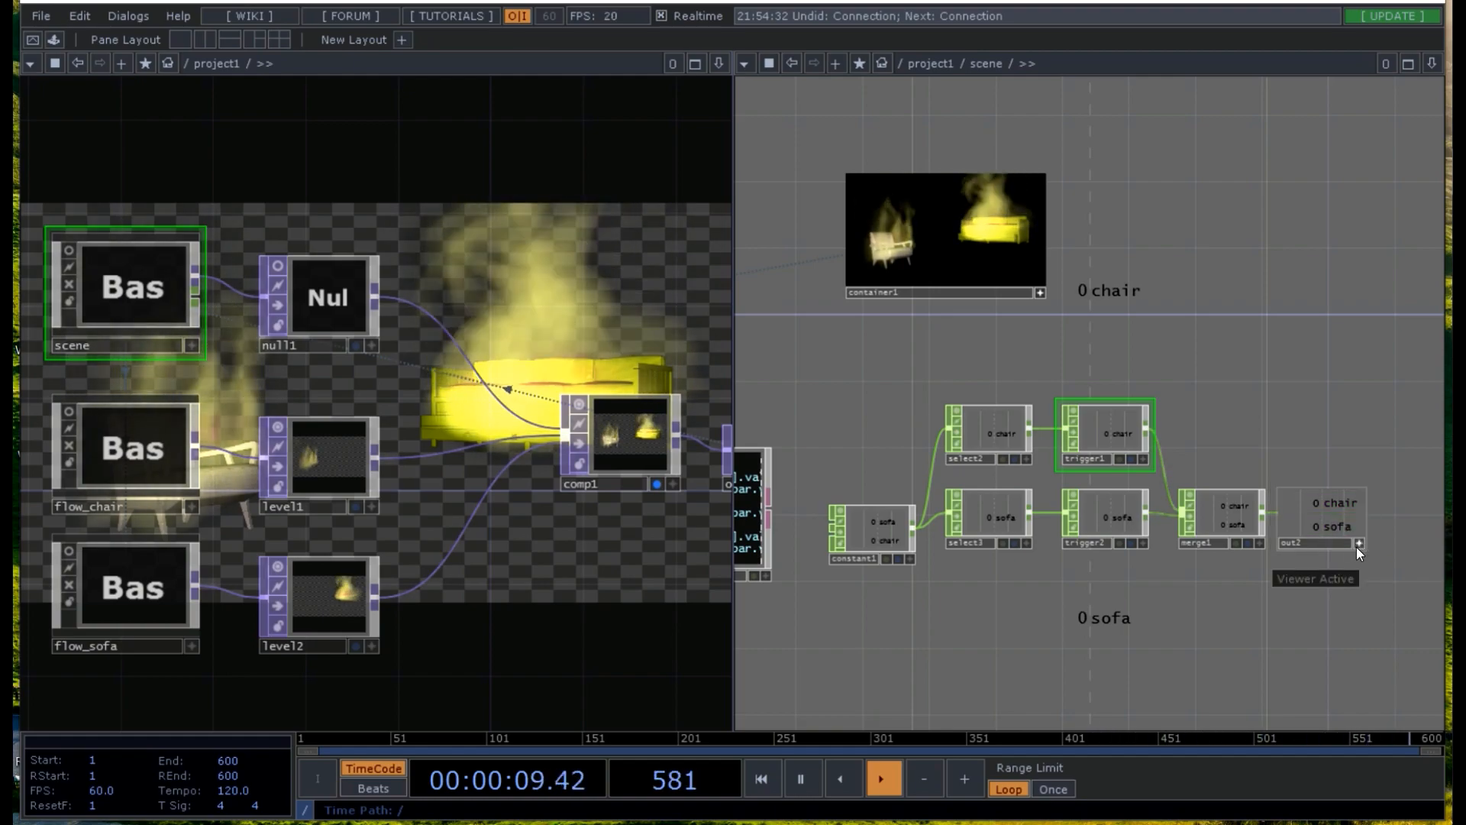
pyautogui.click(1337, 504)
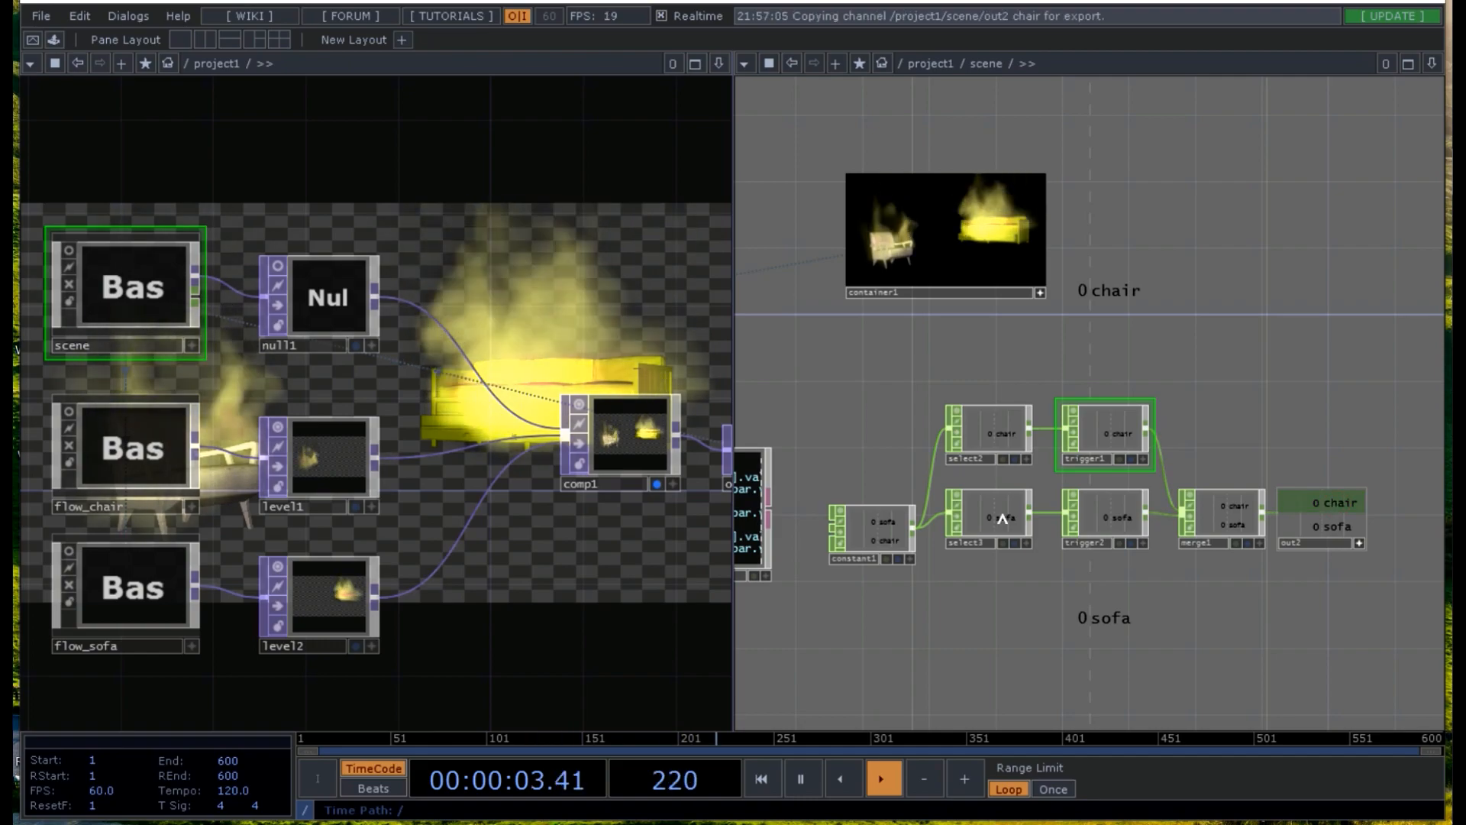
pyautogui.click(346, 445)
pyautogui.press('p')
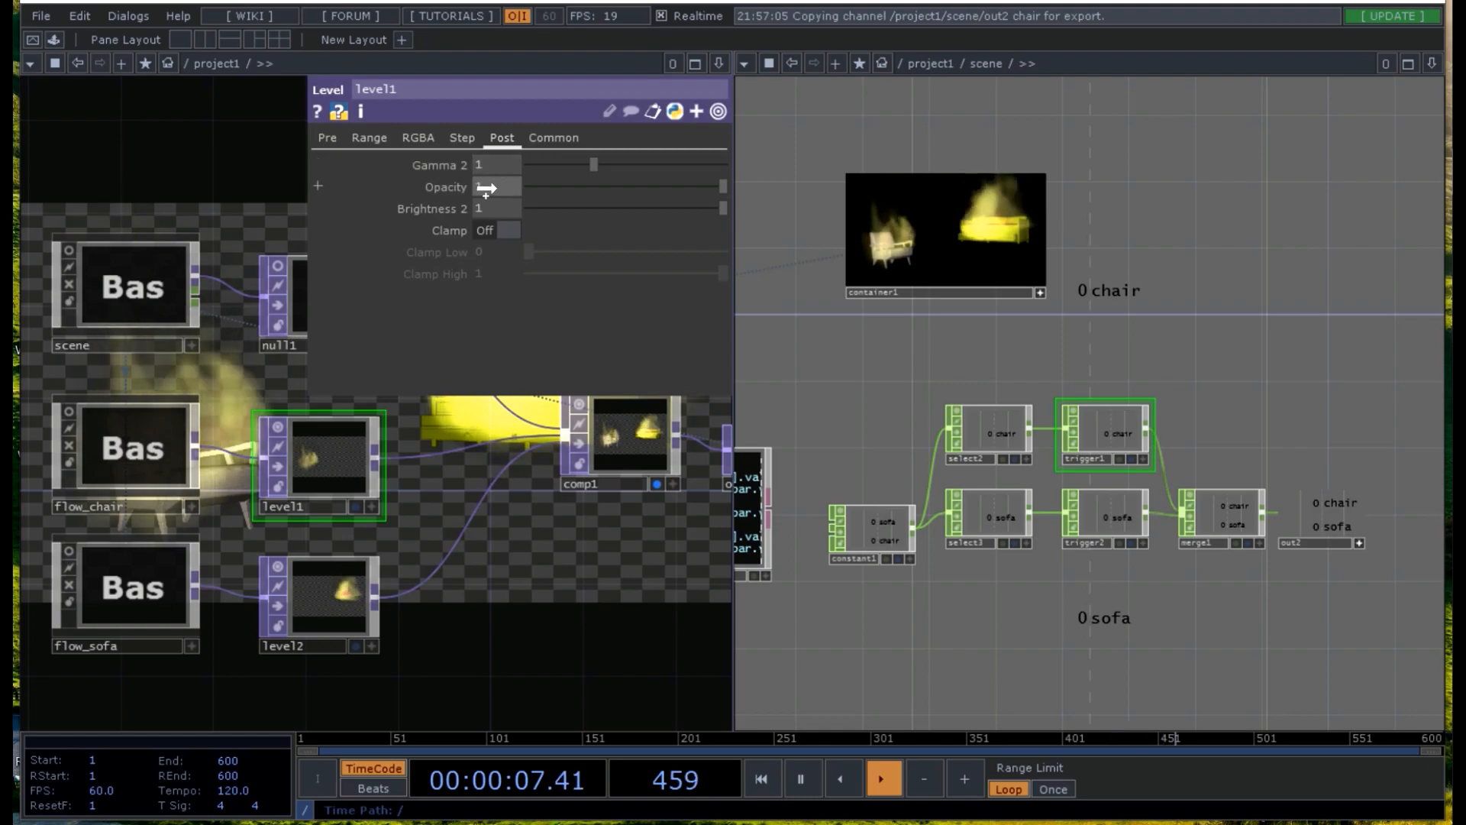
pyautogui.moveTo(483, 188); pyautogui.dragTo(483, 187)
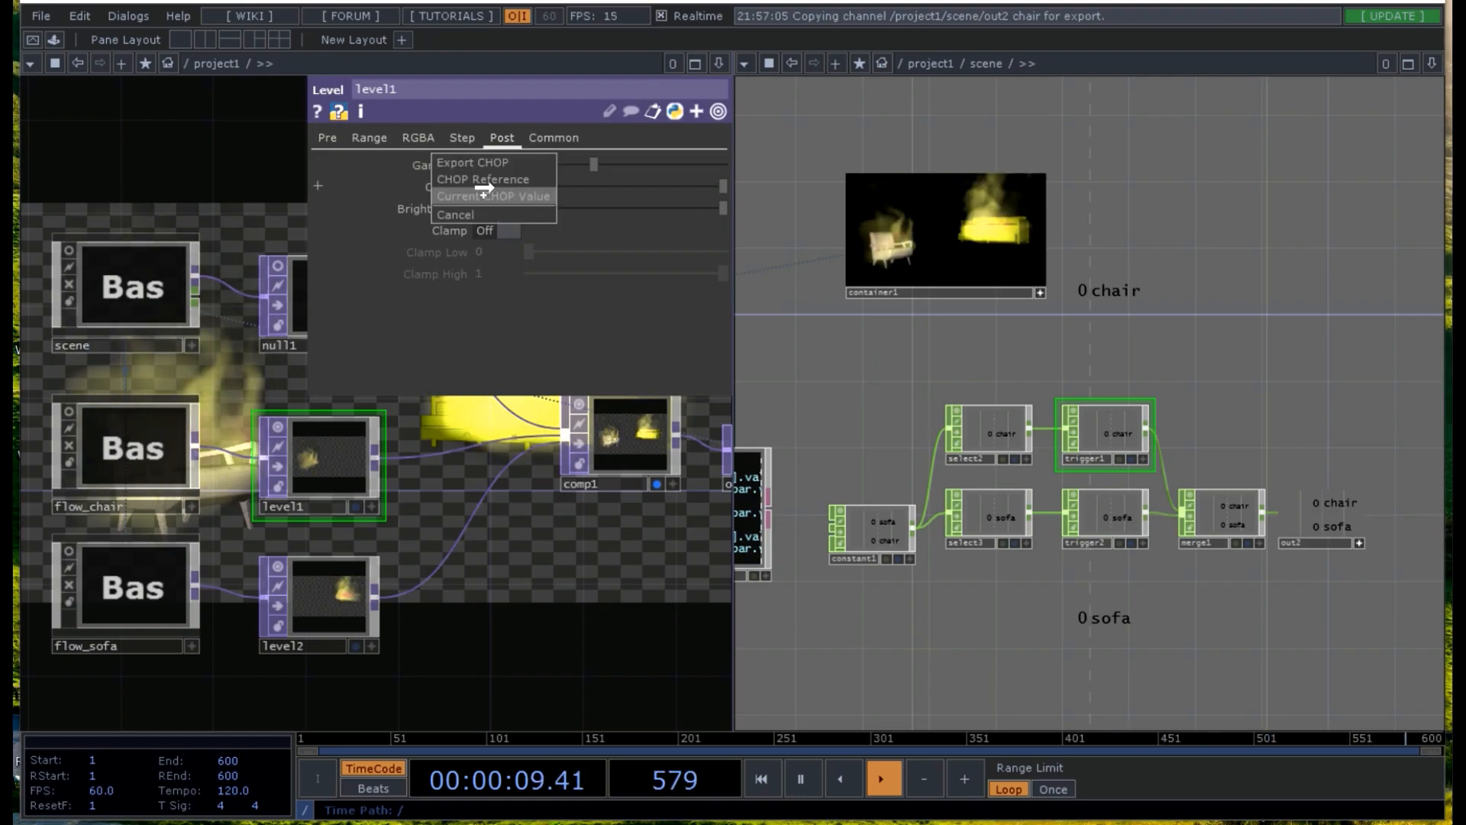
pyautogui.click(493, 180)
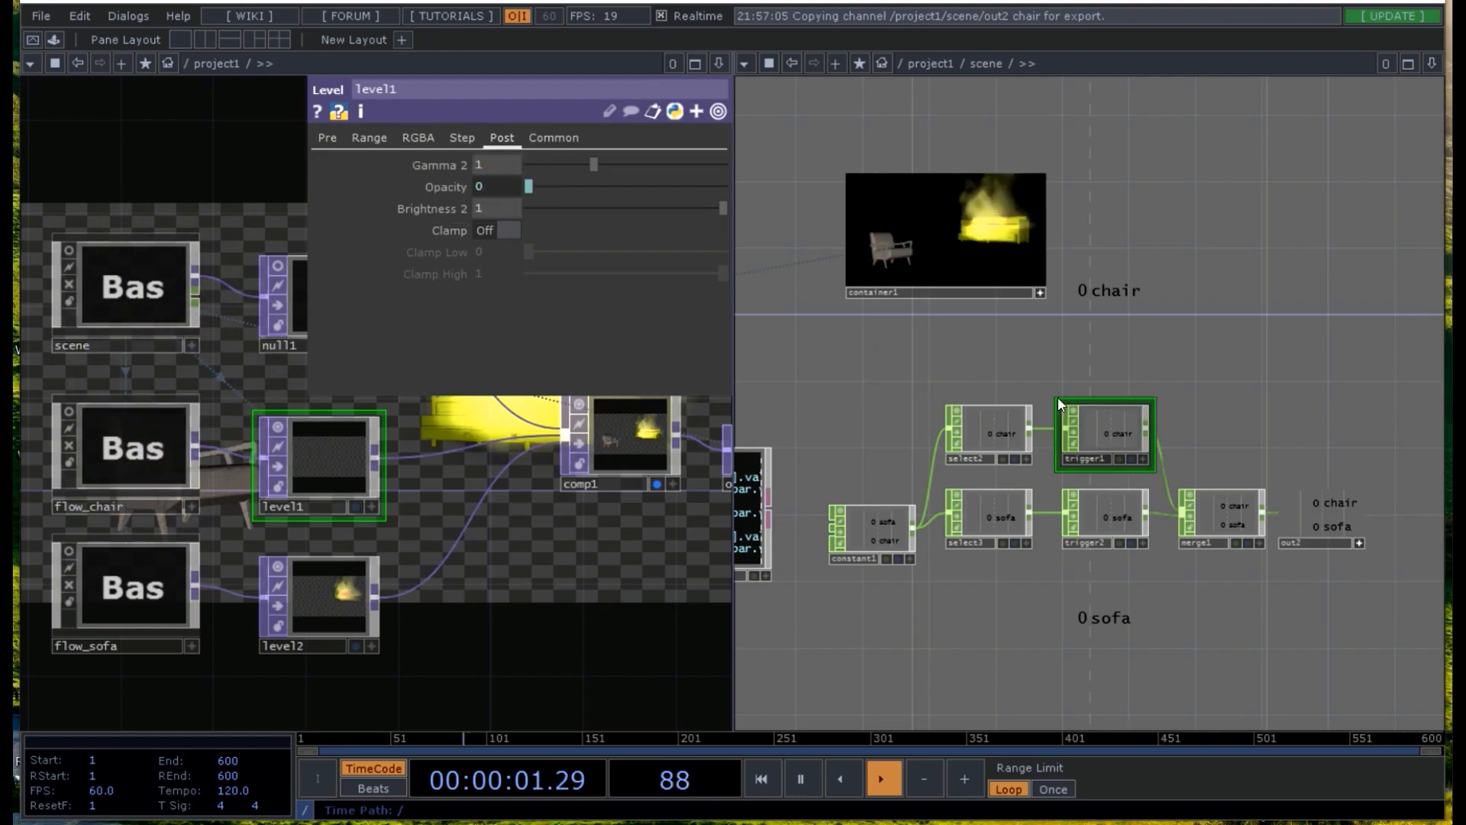
# - Link level2's Opacity to out2's sofa channel as a CHOP Reference and deactivate out2's viewer
pyautogui.click(1315, 527)
pyautogui.moveTo(1313, 529); pyautogui.dragTo(504, 185)
pyautogui.click(507, 177)
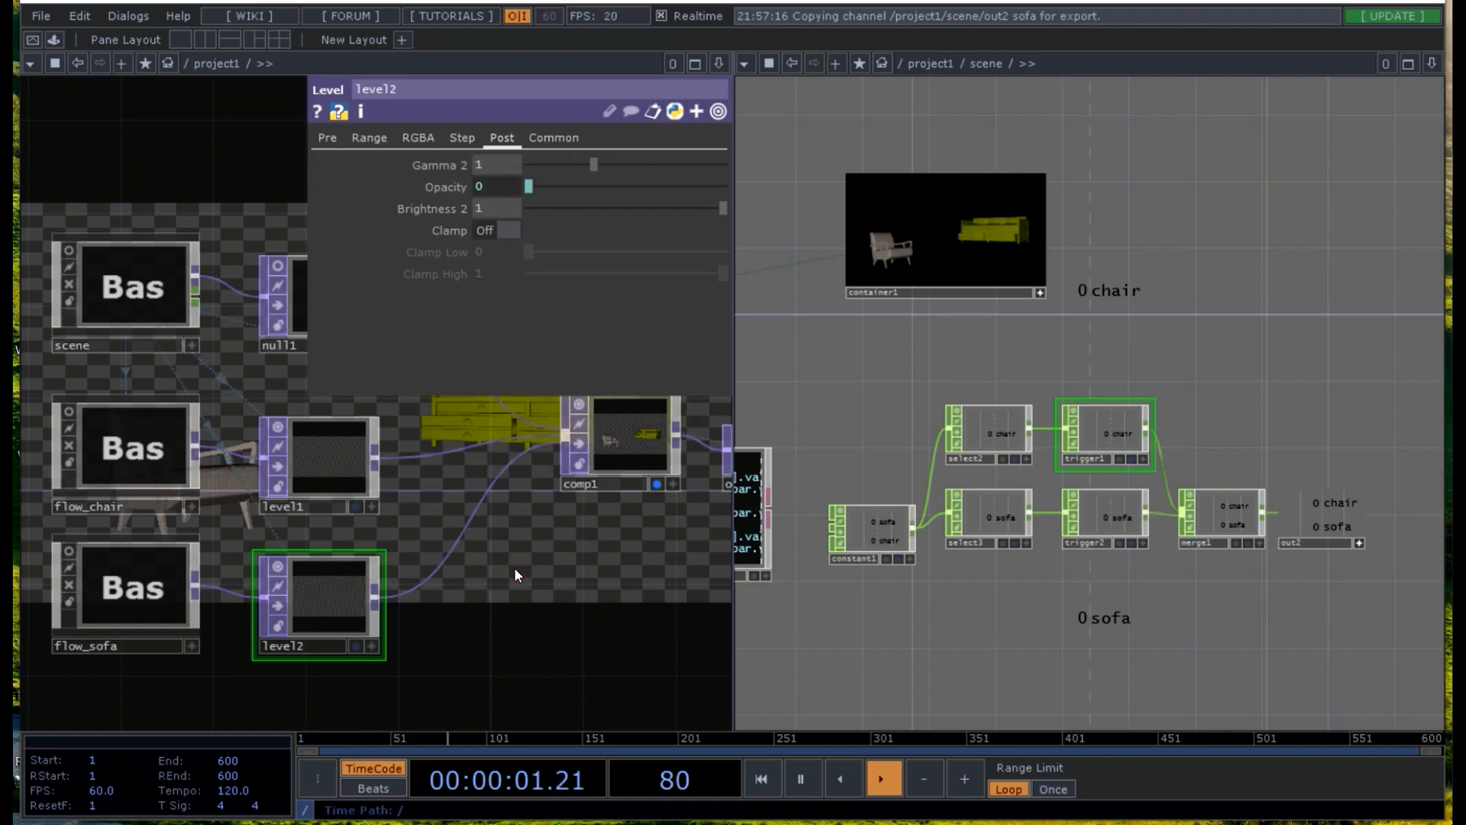
pyautogui.moveTo(475, 295); pyautogui.dragTo(184, 445)
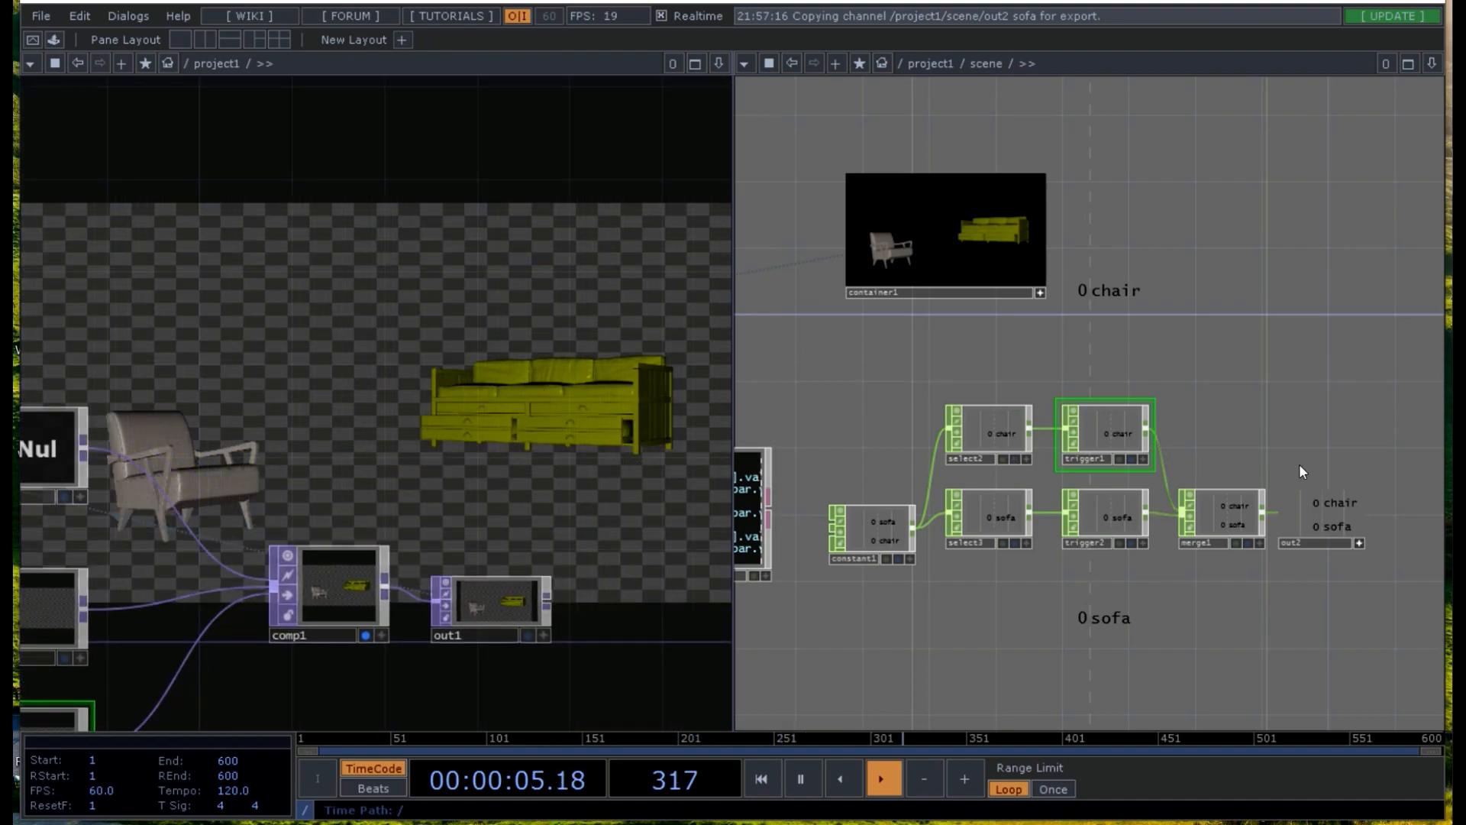
pyautogui.click(1360, 542)
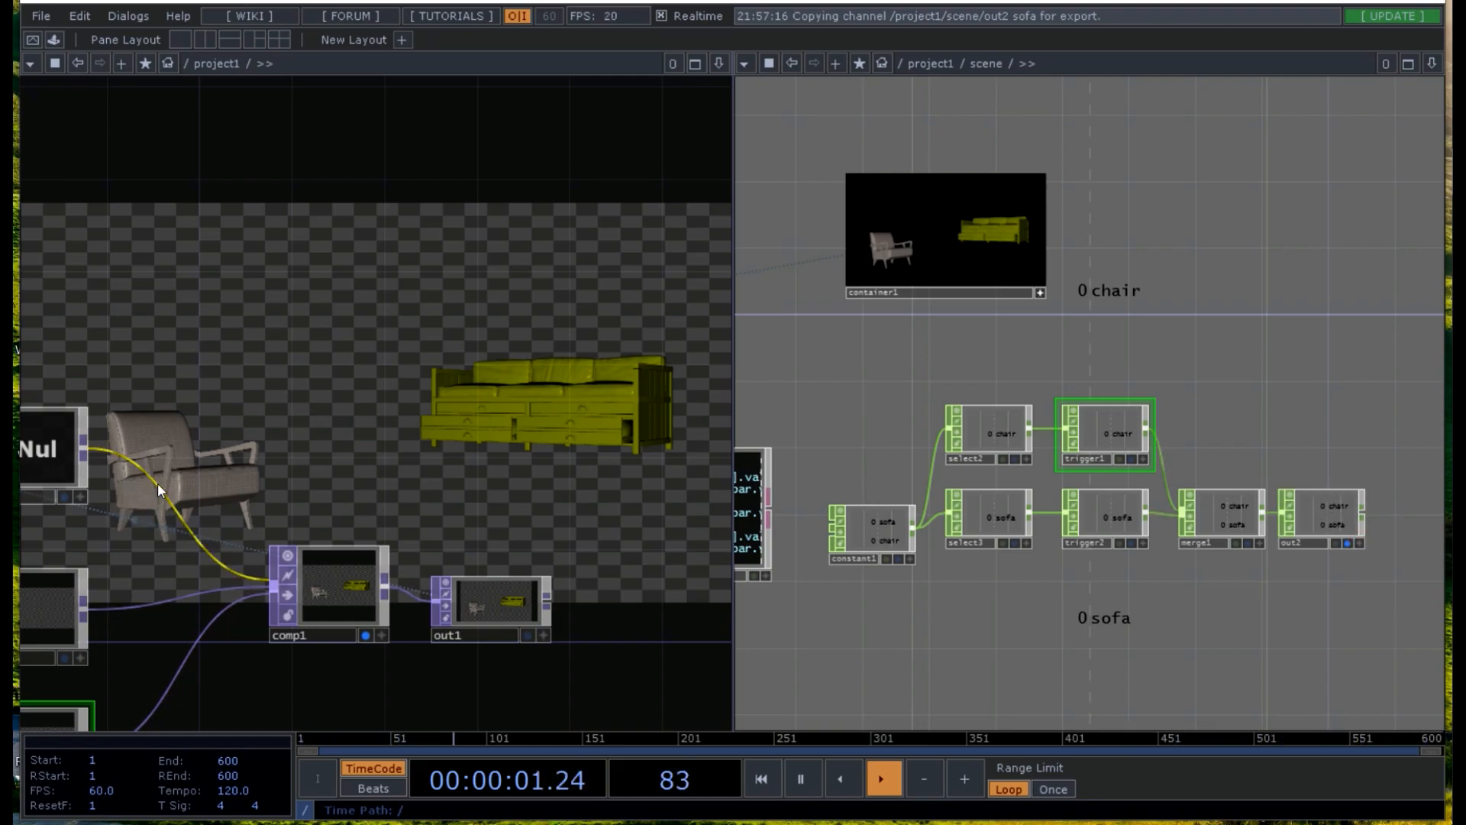
# - Test the flames by alternately picking the chair, the sofa and empty space in container1, and deactivate its viewer
pyautogui.moveTo(291, 426); pyautogui.dragTo(243, 496)
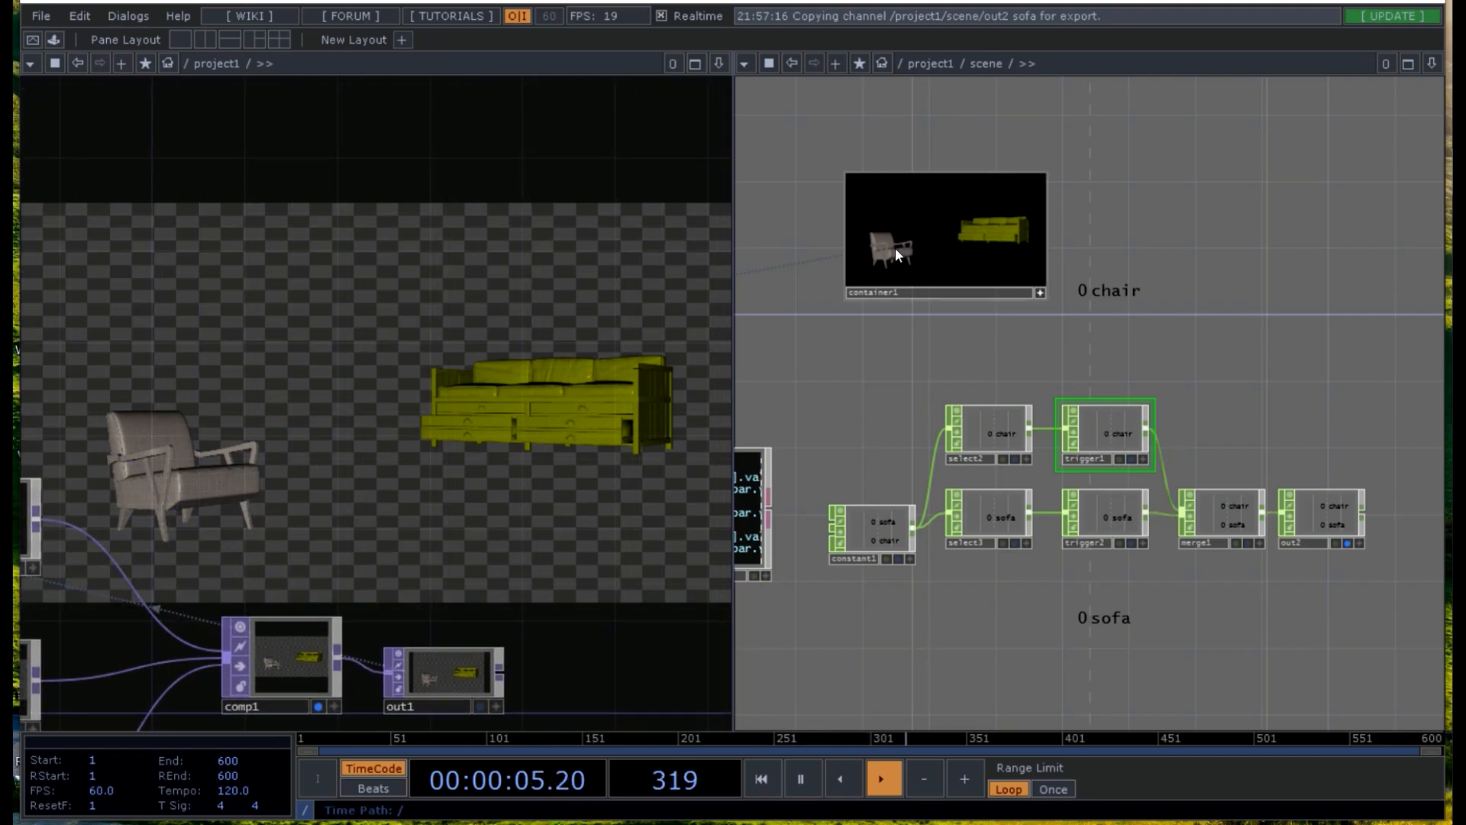
pyautogui.click(895, 247)
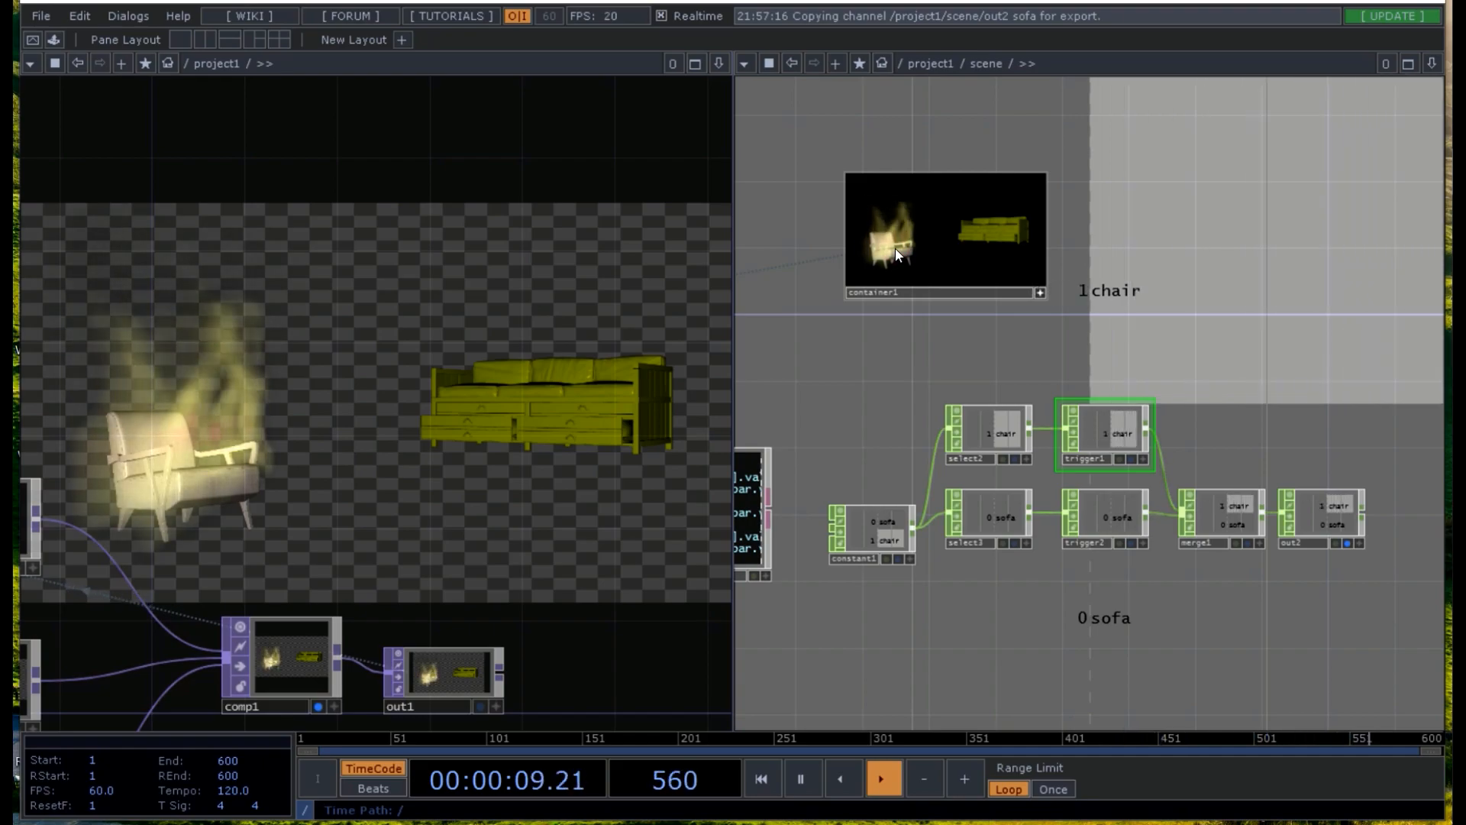
pyautogui.click(955, 264)
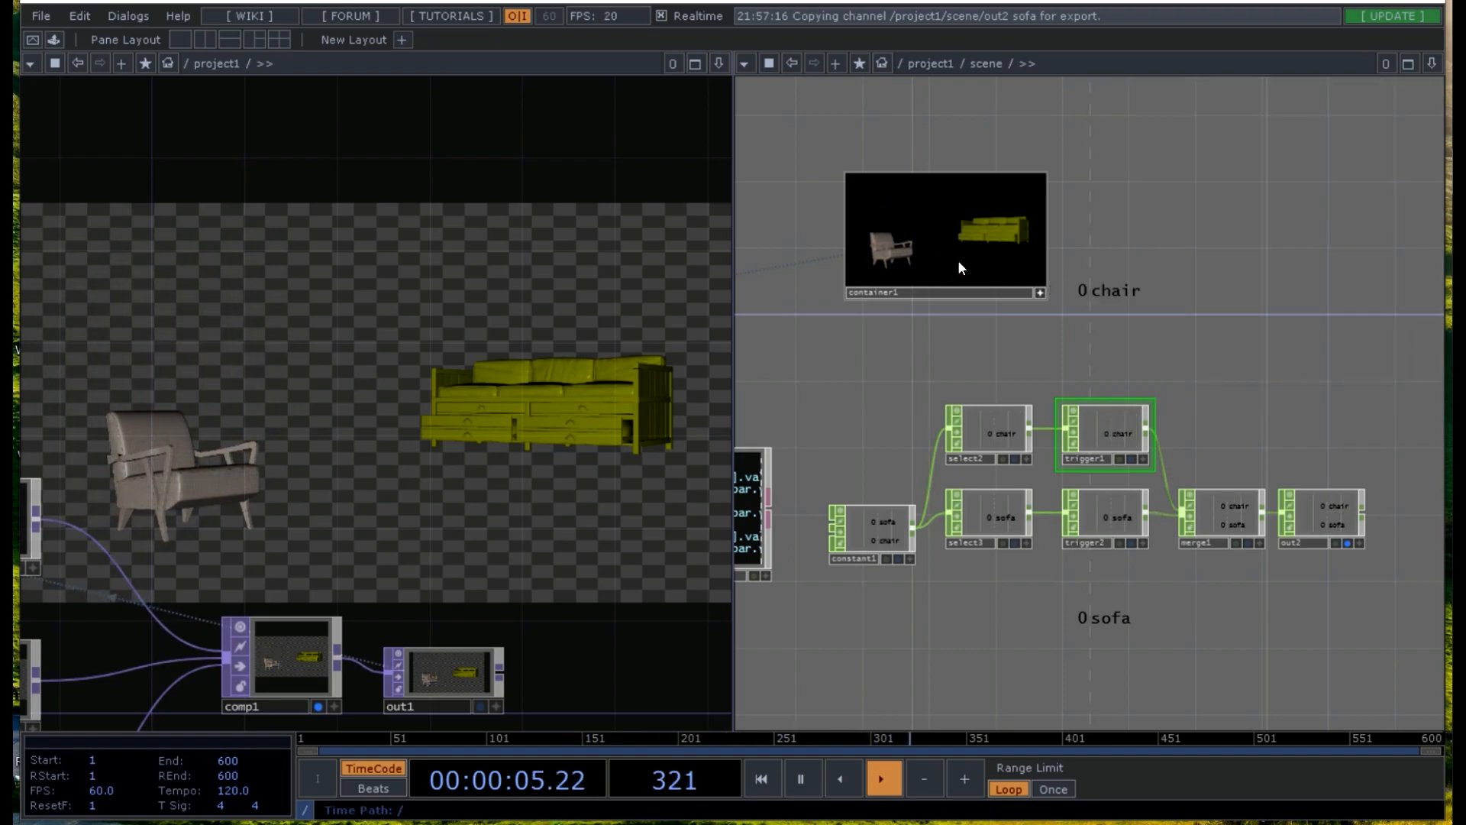
pyautogui.click(999, 229)
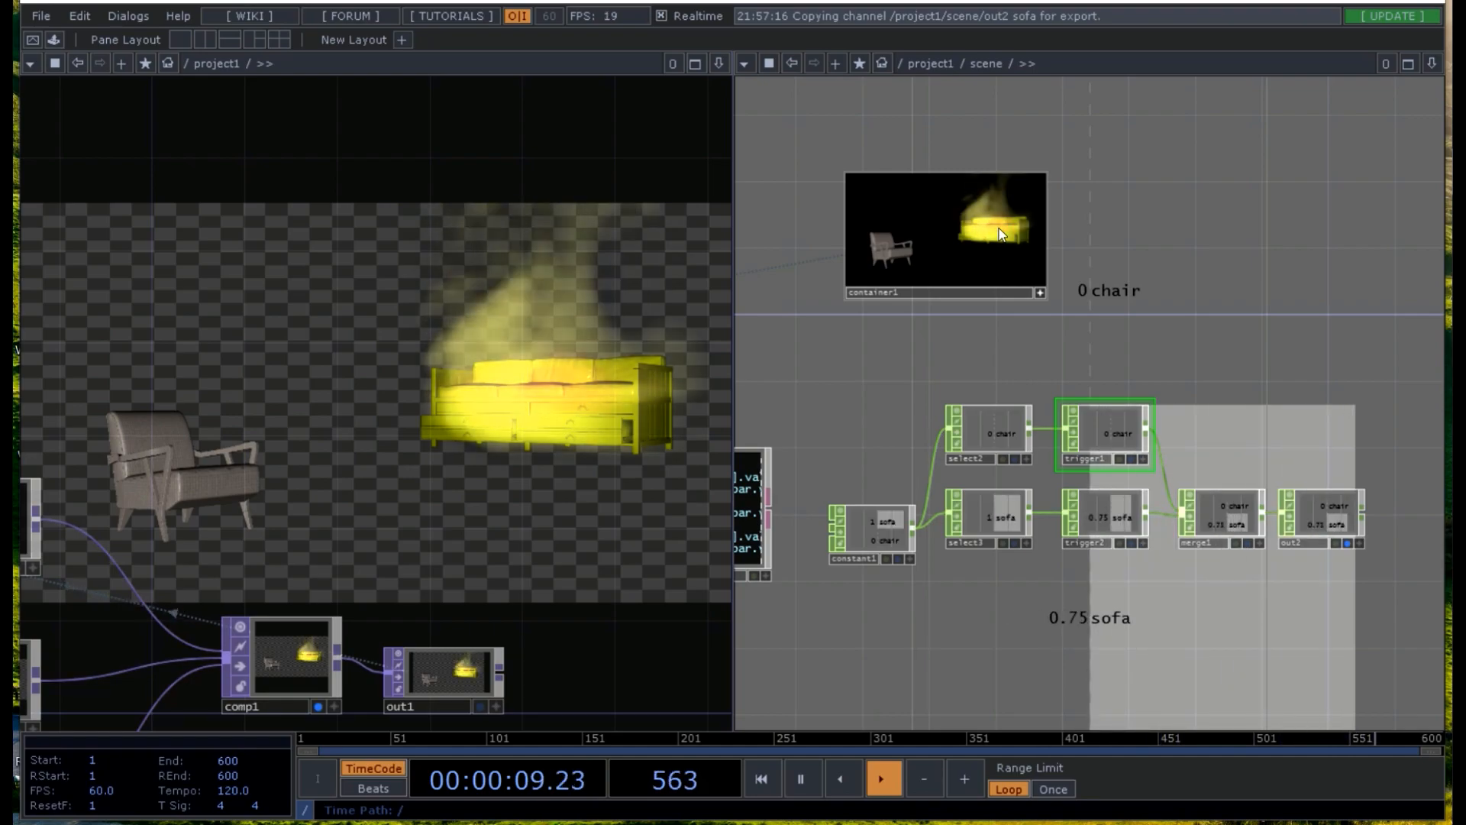
pyautogui.click(986, 266)
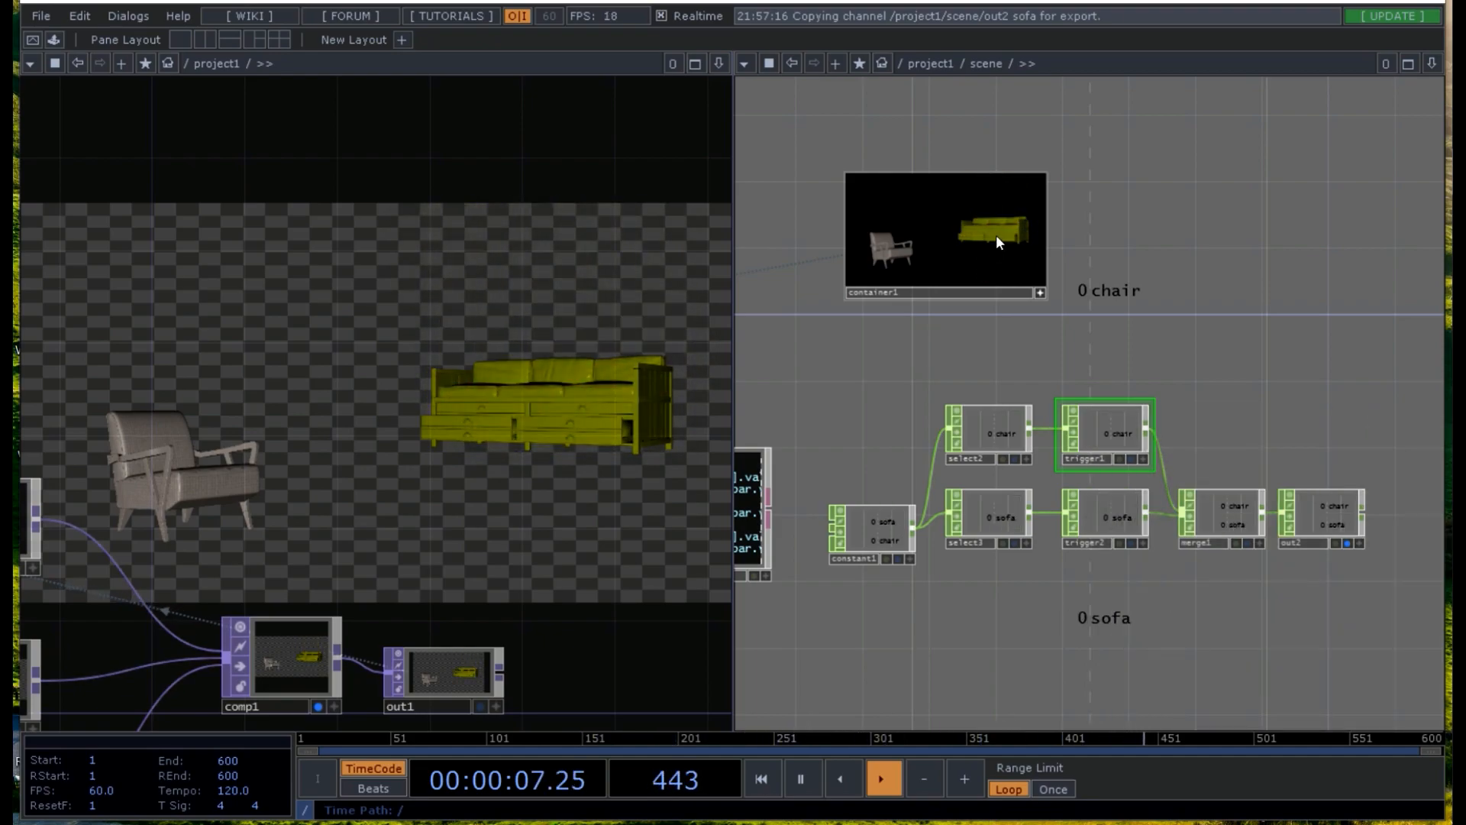
pyautogui.click(996, 230)
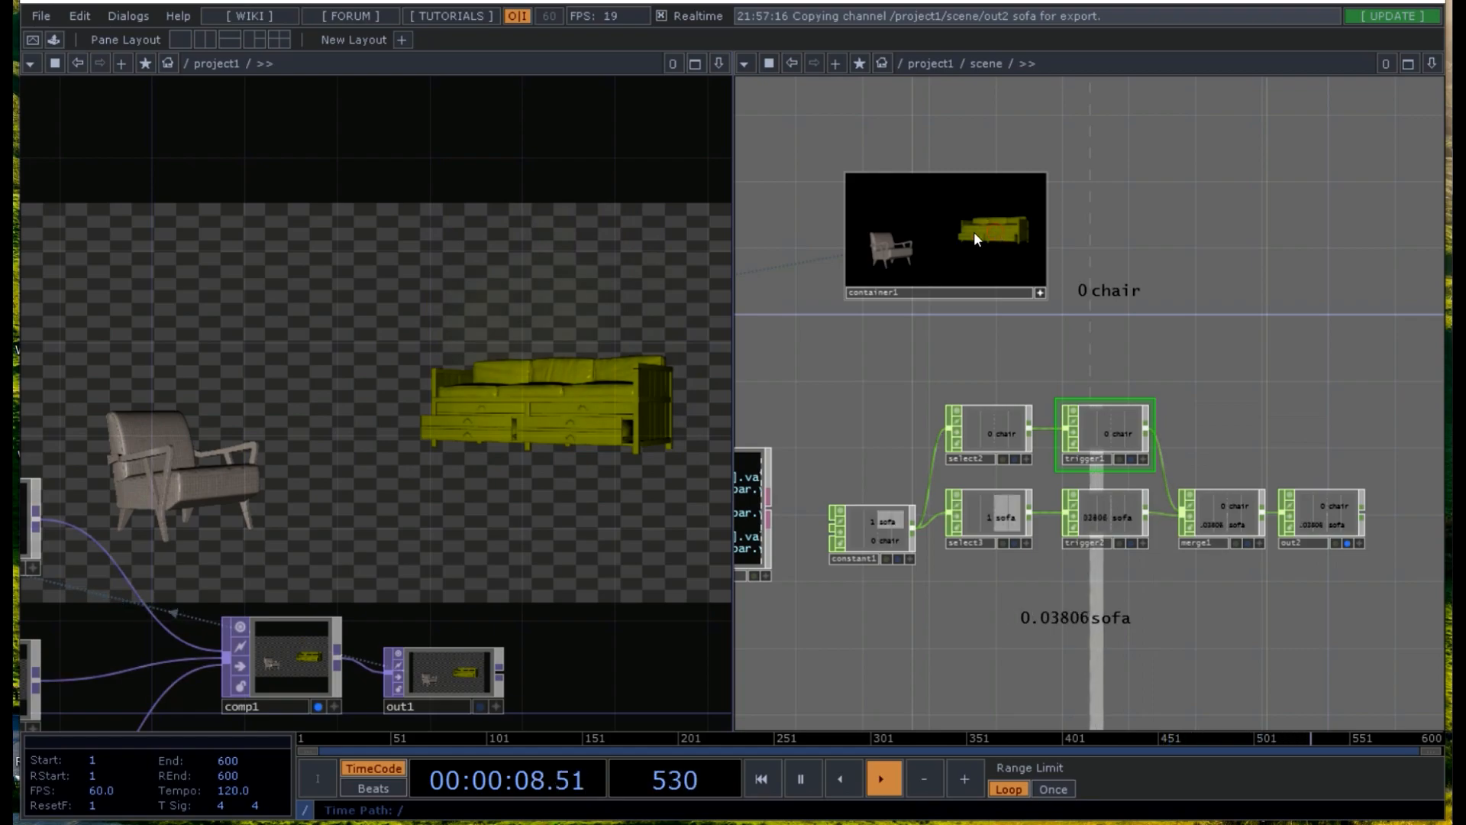
pyautogui.click(888, 257)
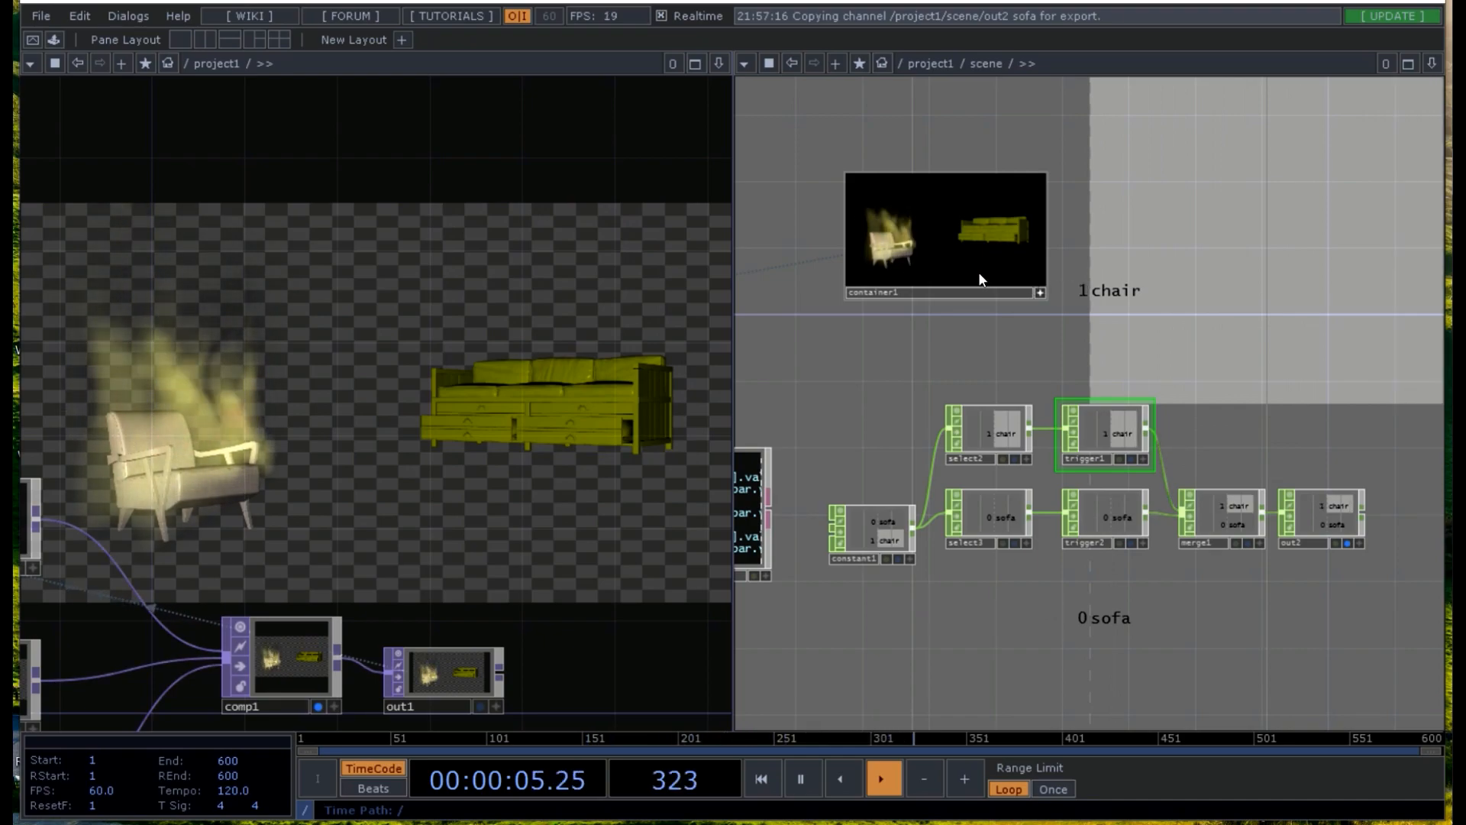
pyautogui.click(995, 238)
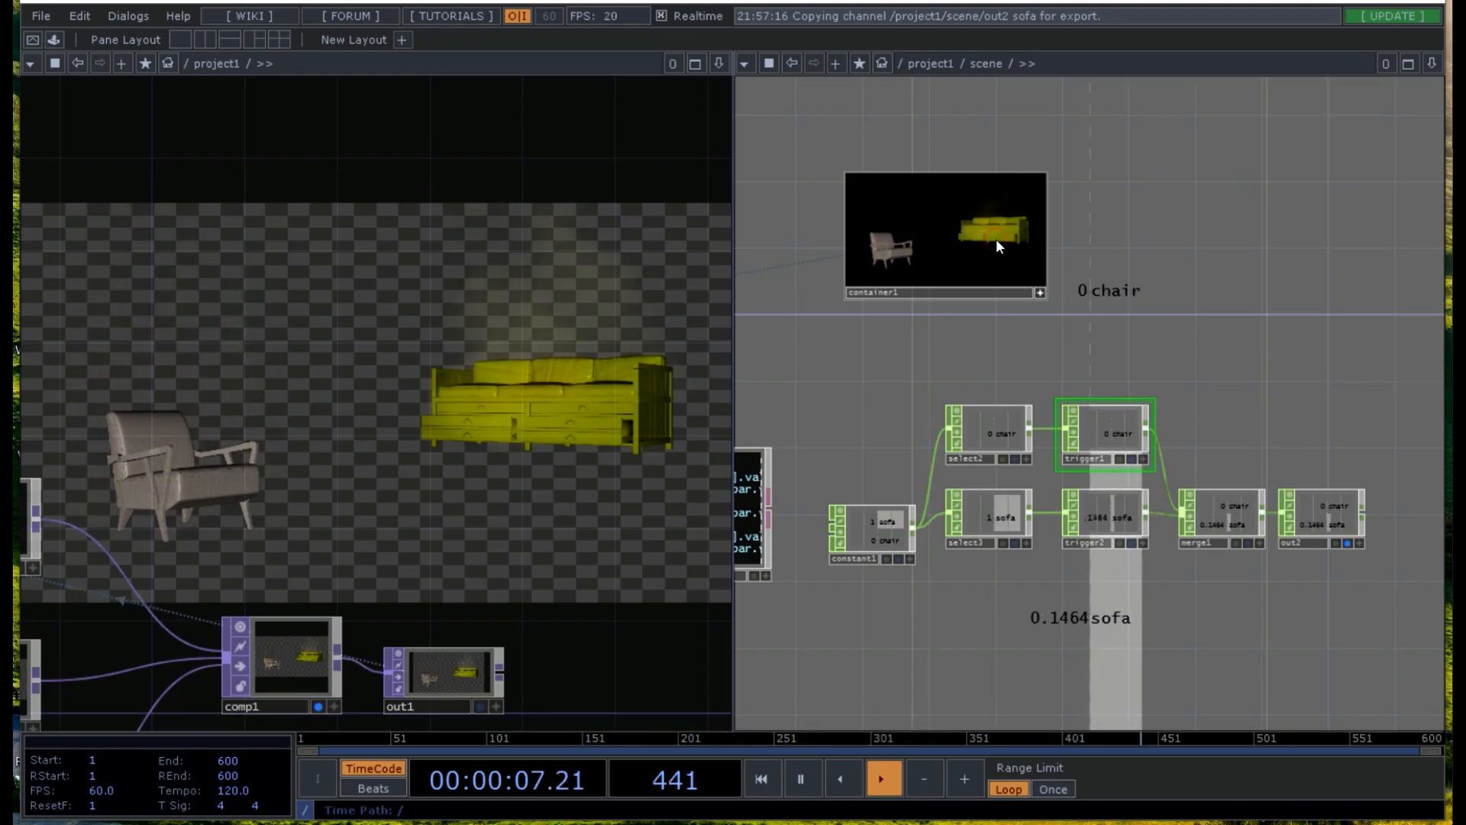
pyautogui.click(980, 269)
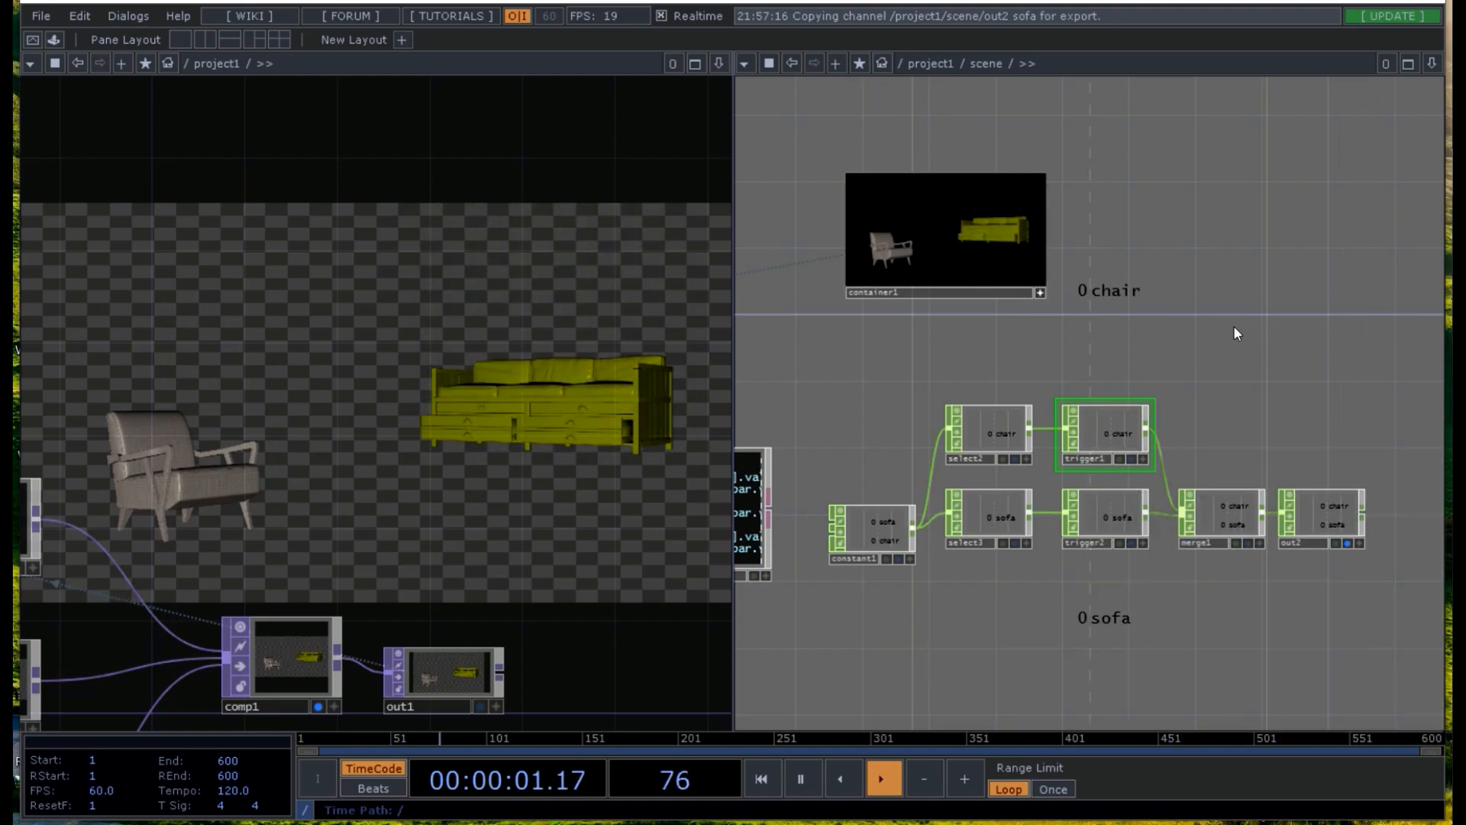
pyautogui.click(1039, 293)
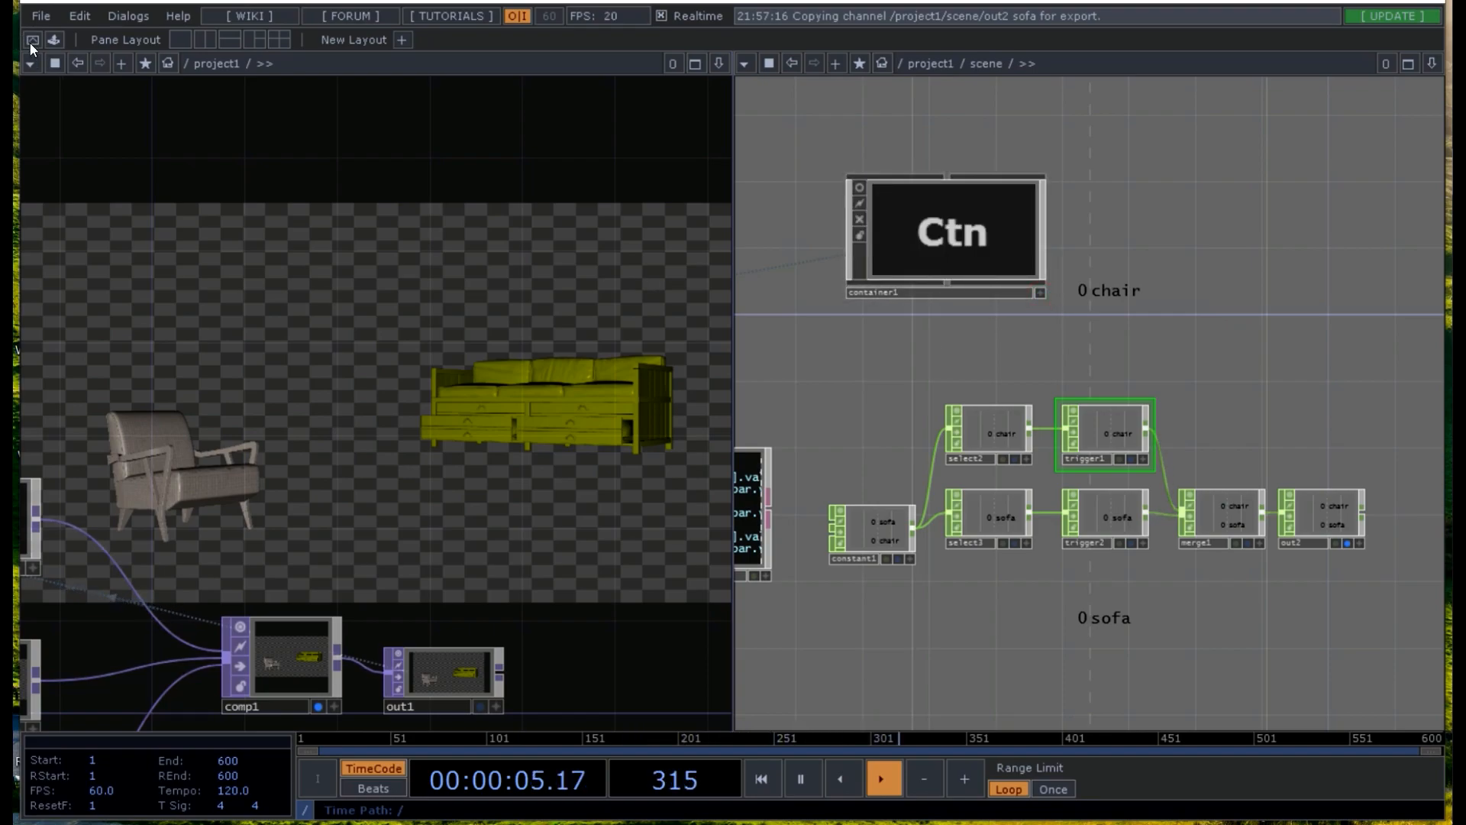
# - Preview the scene in a maximized Perform window, exit it, and return the second pane to the project1 network
pyautogui.press('F1')
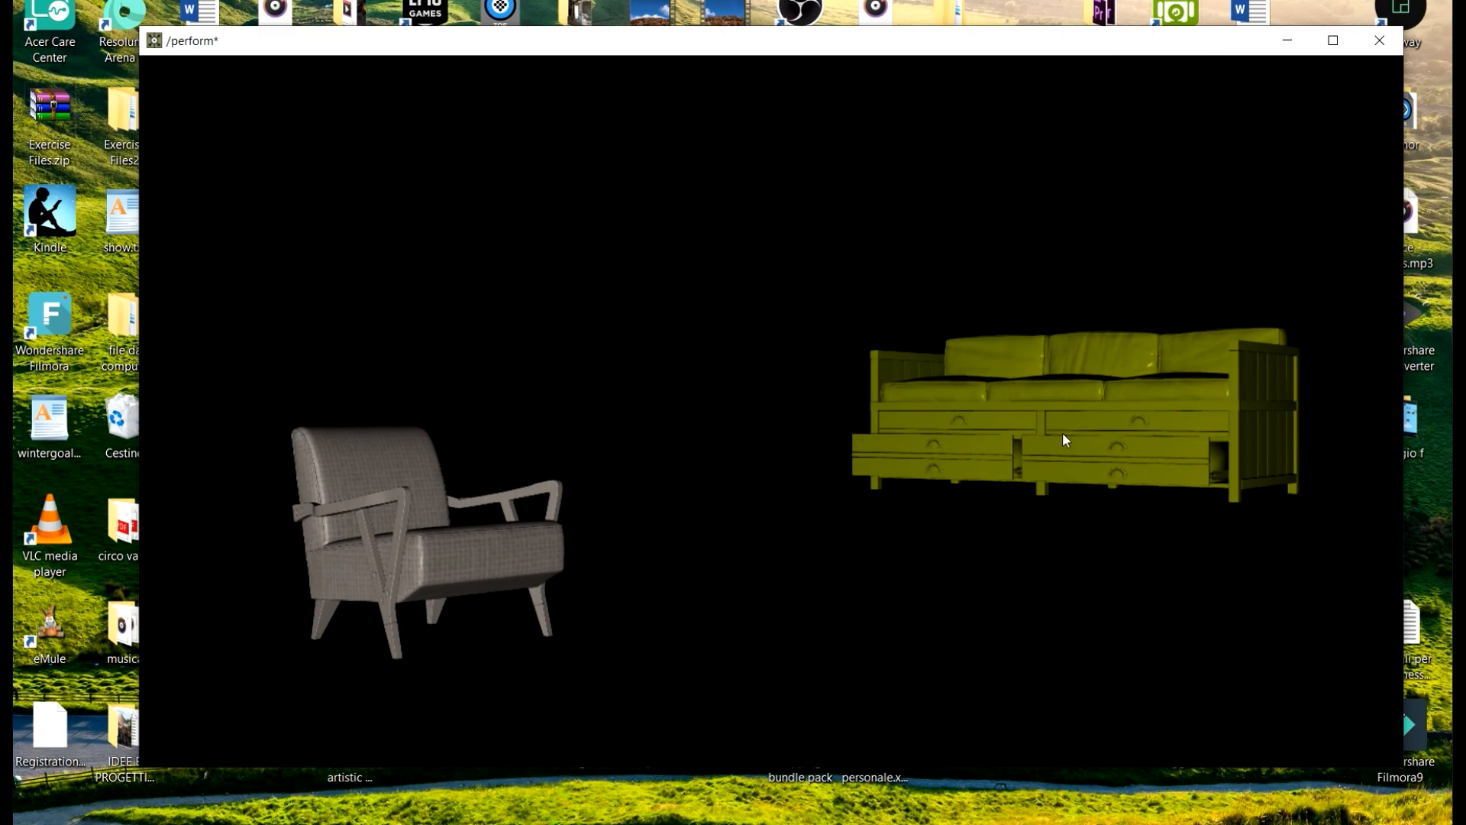
pyautogui.click(1328, 42)
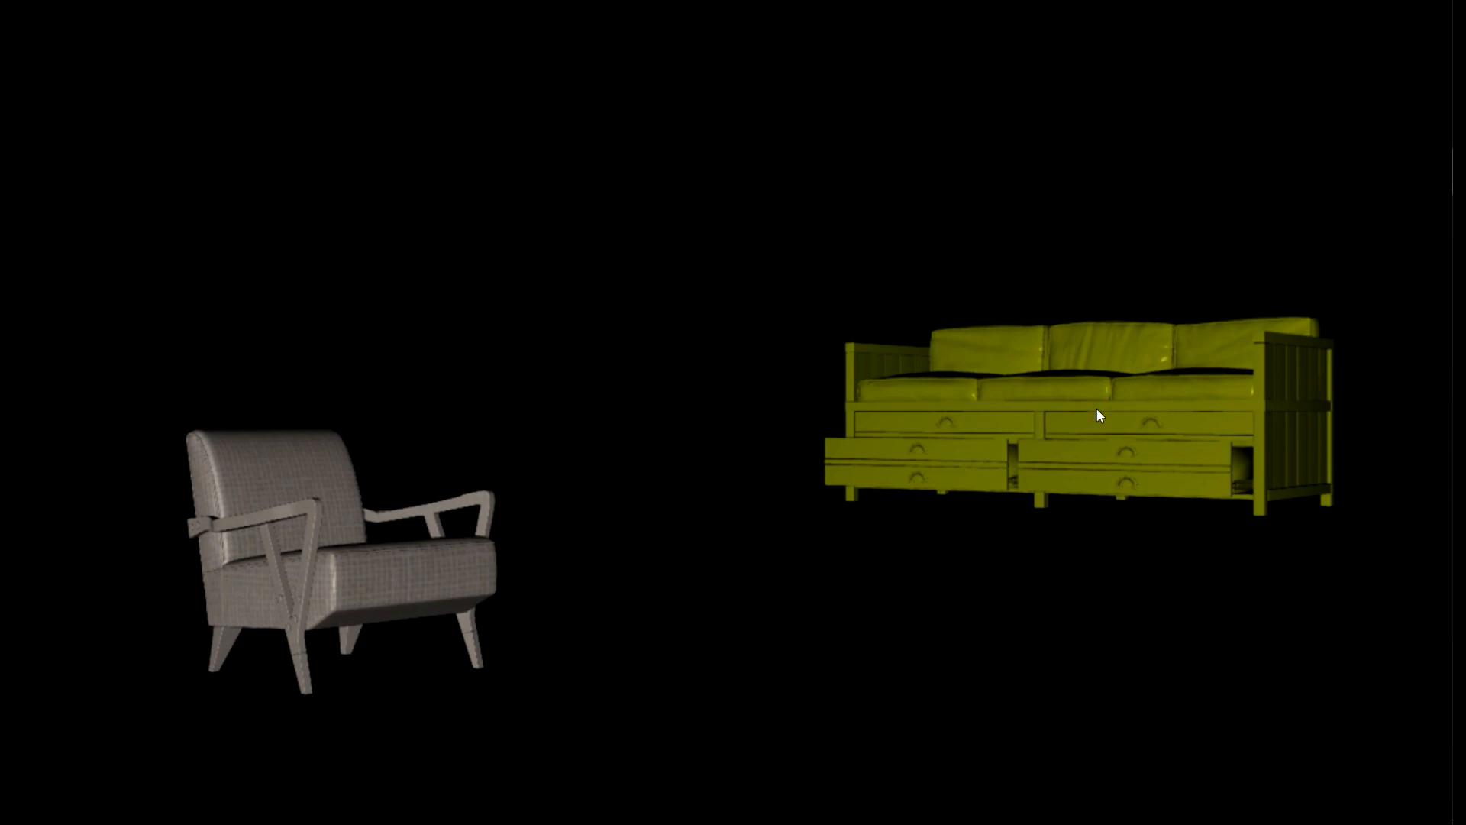
pyautogui.press('Escape')
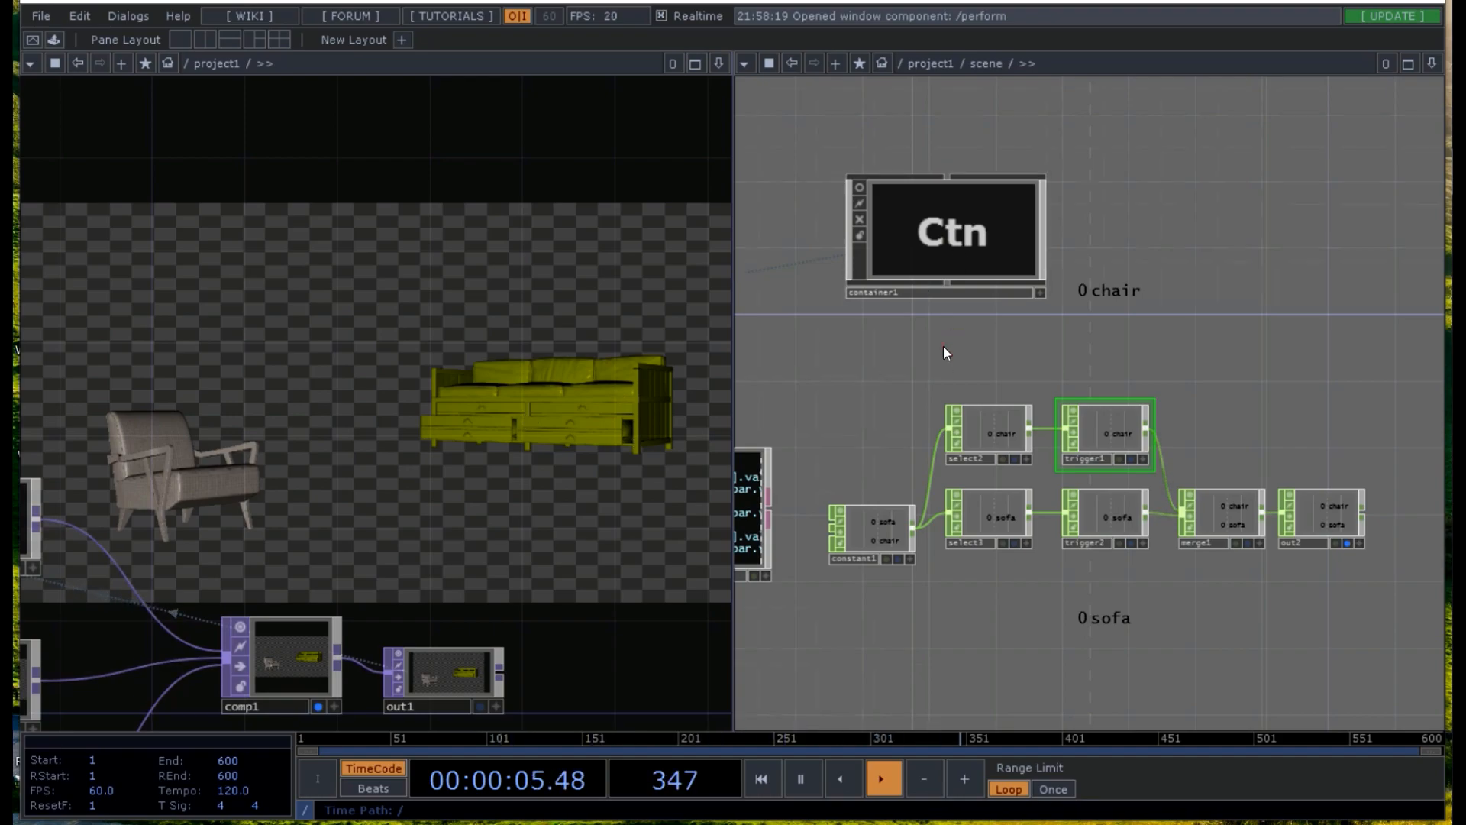
pyautogui.scroll(-2, 942, 345)
pyautogui.scroll(-6, 913, 360)
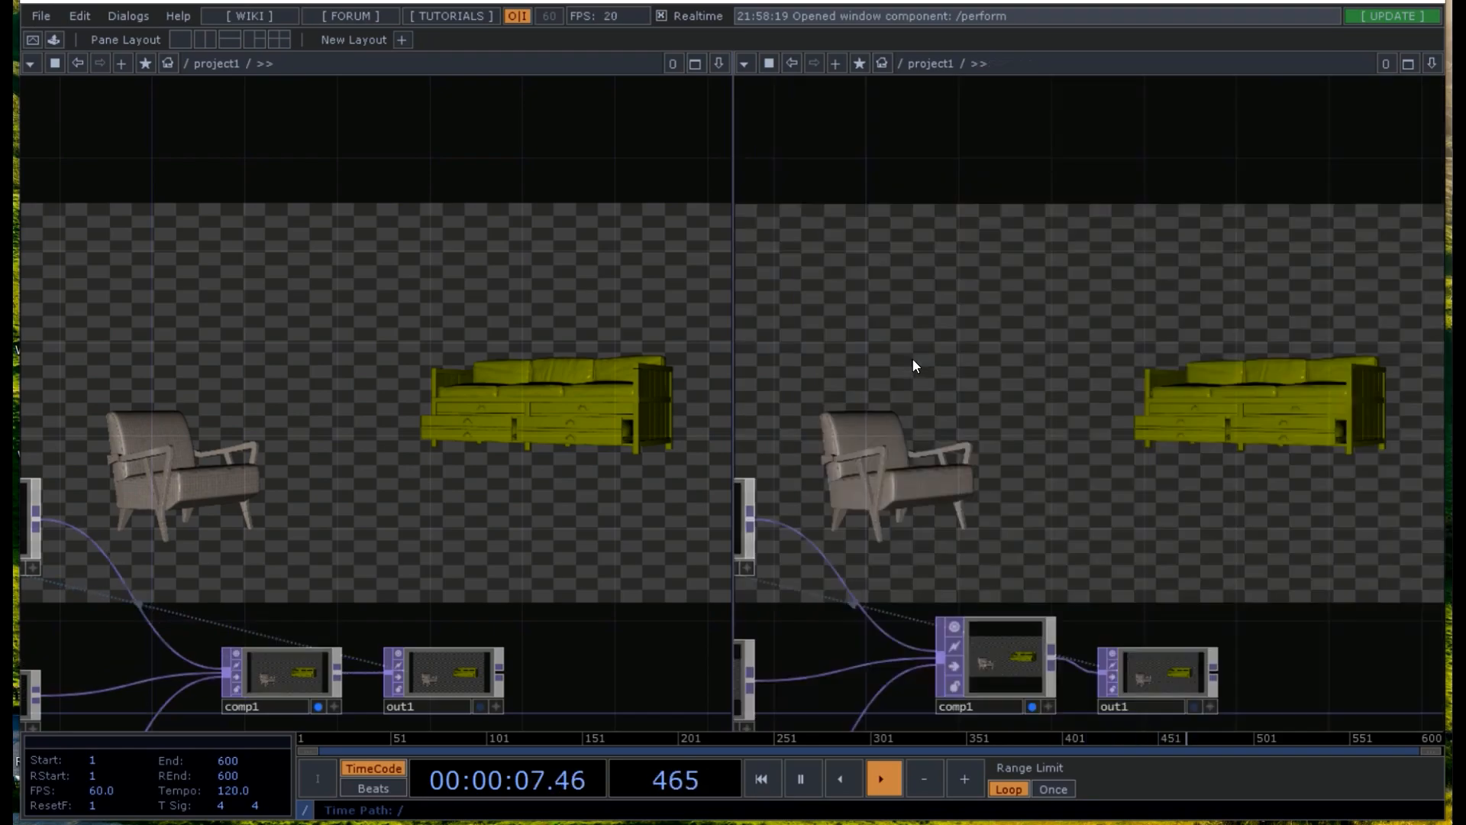
# - Test picking the sofa in project1's viewer at the root level, check project1's Look parameters, and return inside project1
pyautogui.moveTo(1351, 405); pyautogui.dragTo(978, 451)
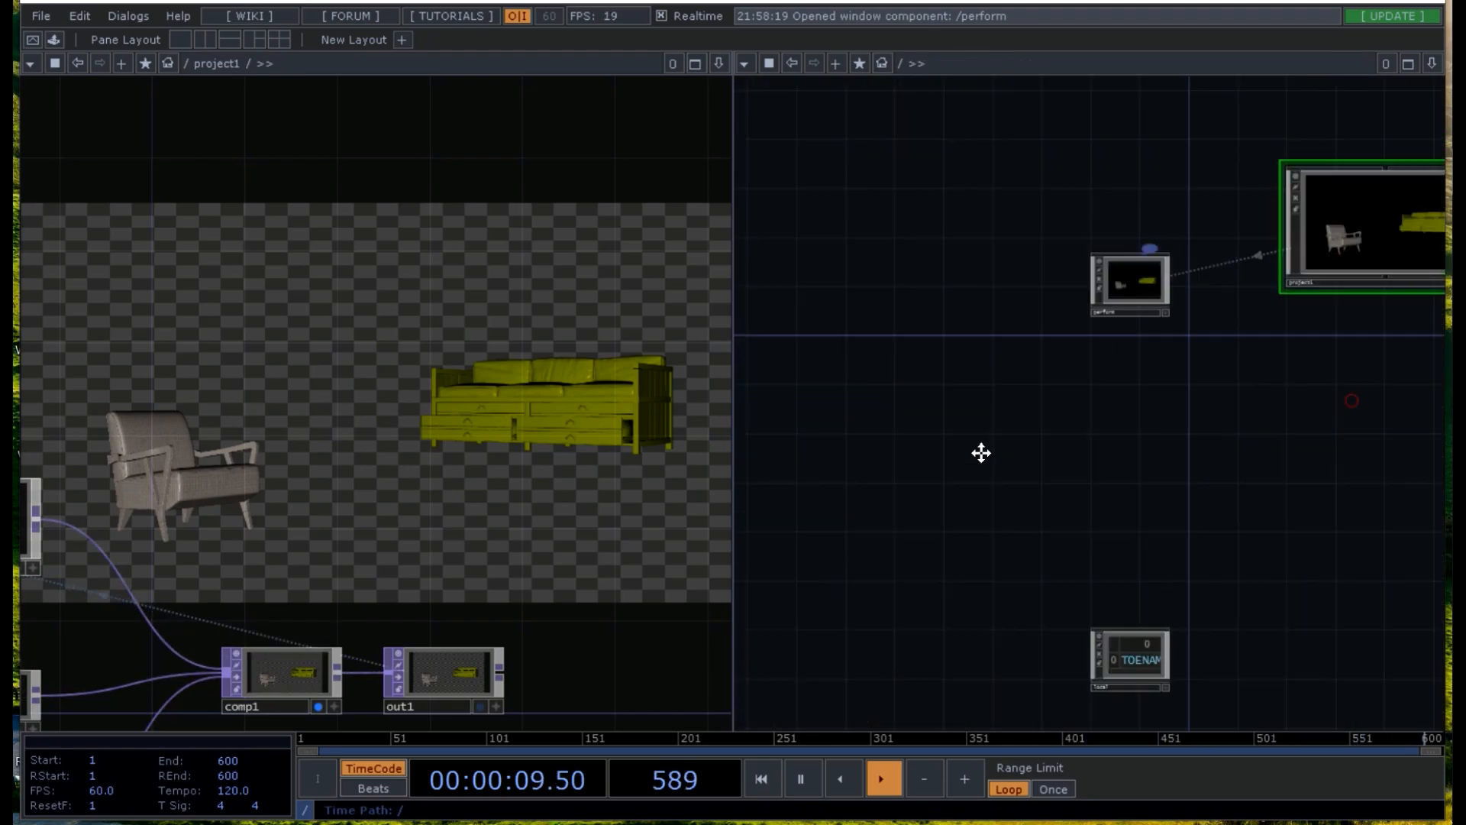
pyautogui.click(1264, 310)
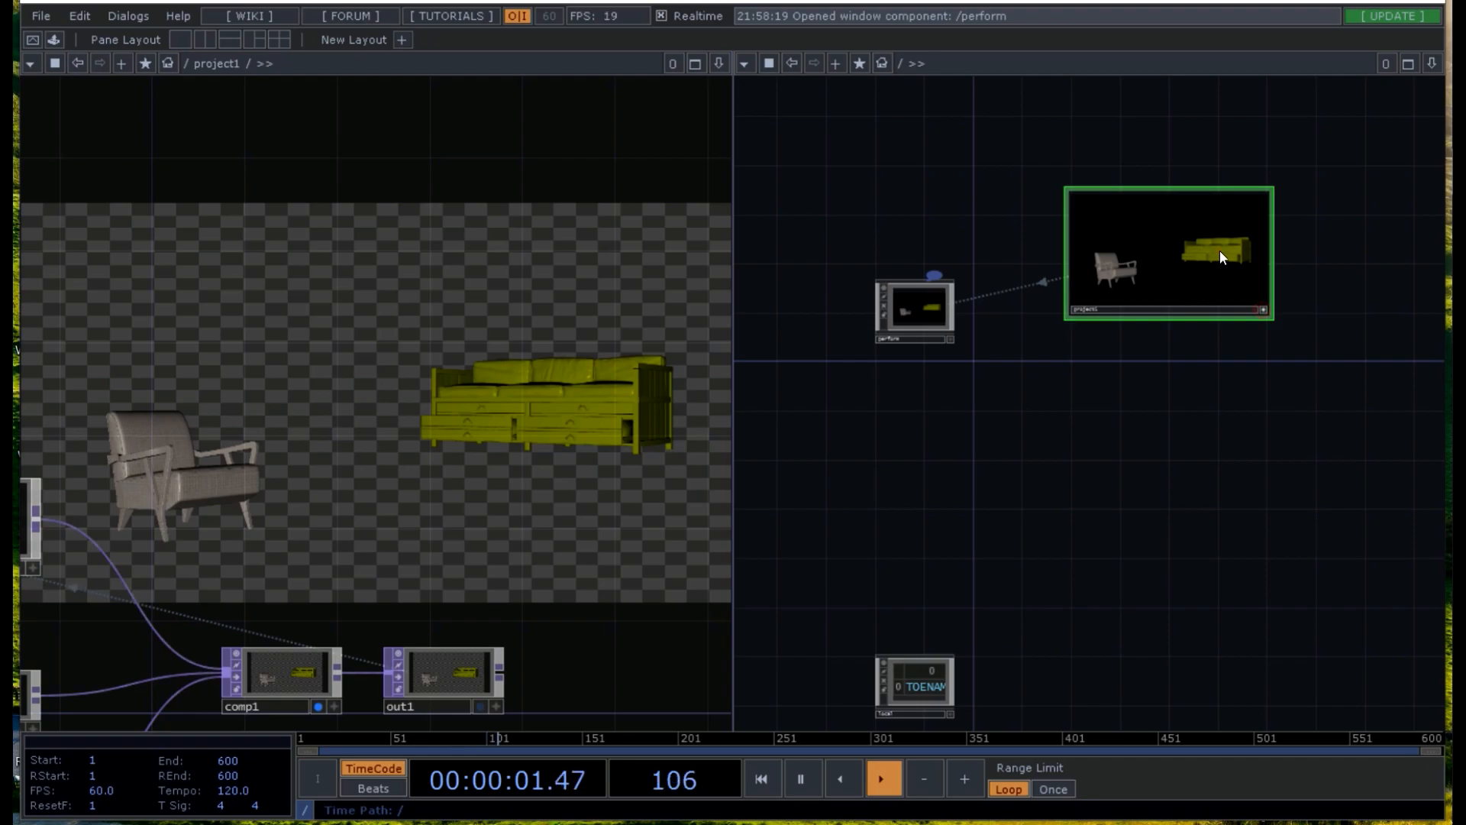
pyautogui.click(1264, 310)
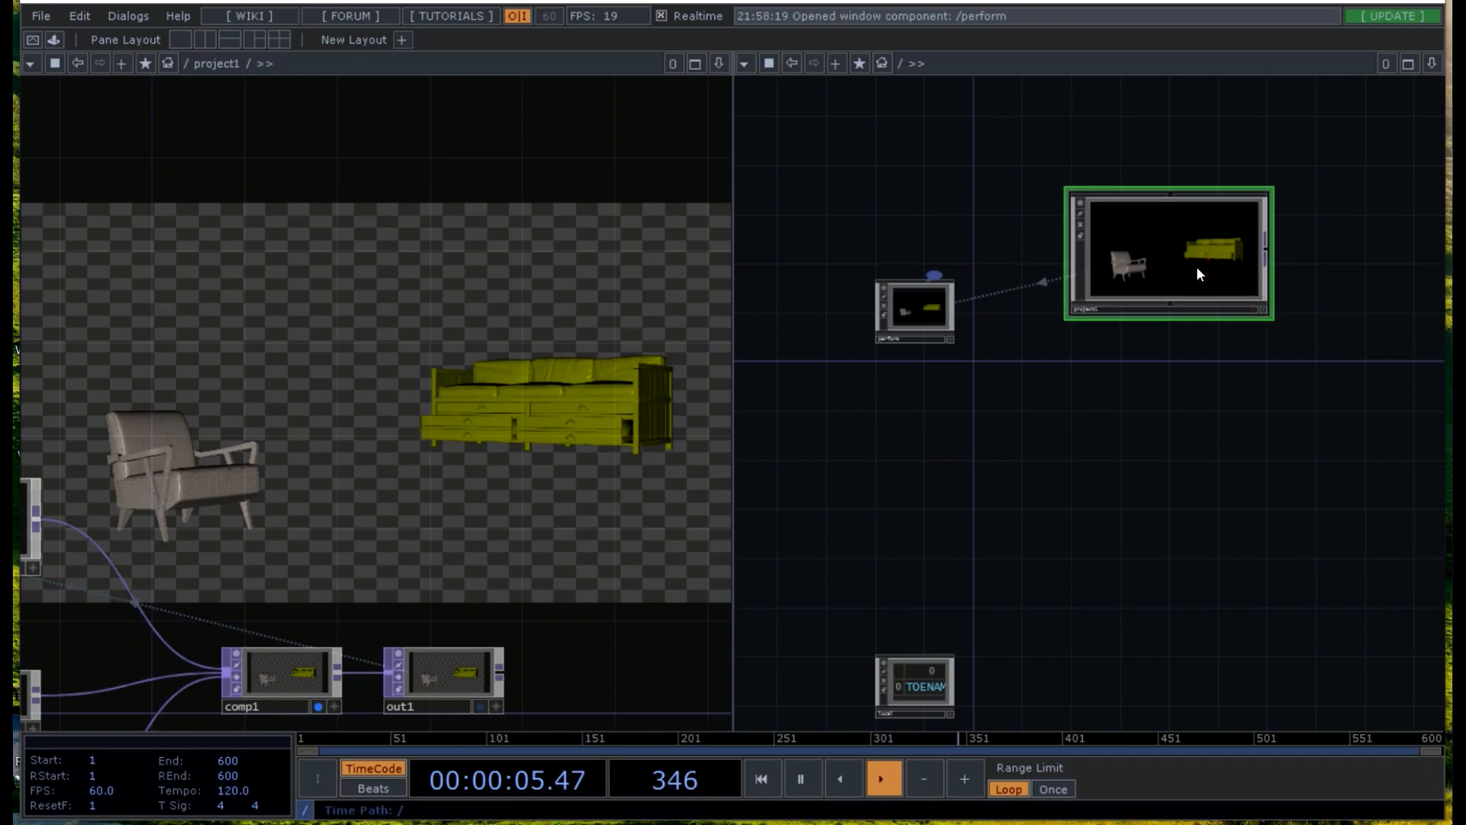
pyautogui.press('p')
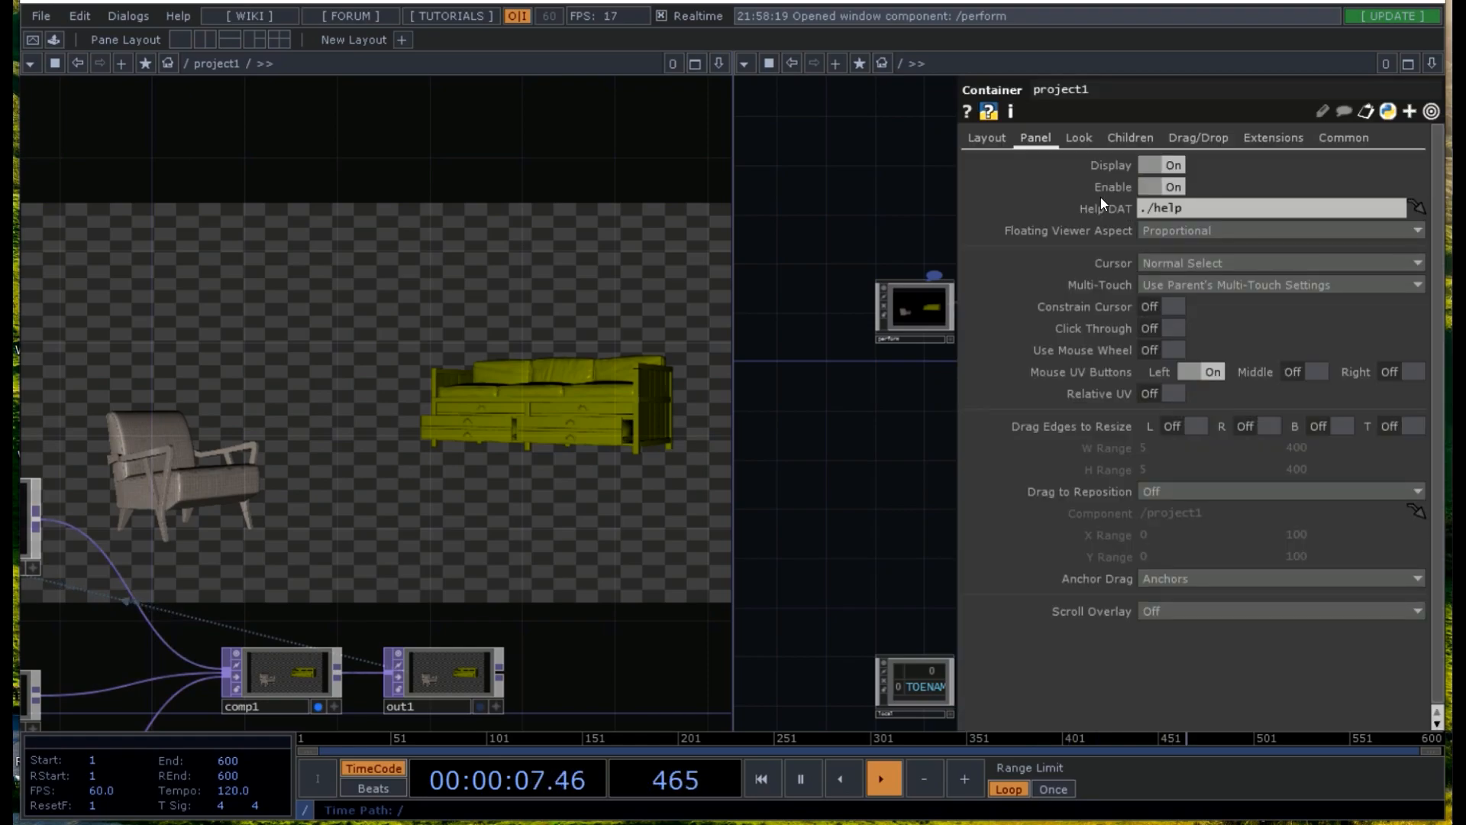
pyautogui.click(1072, 142)
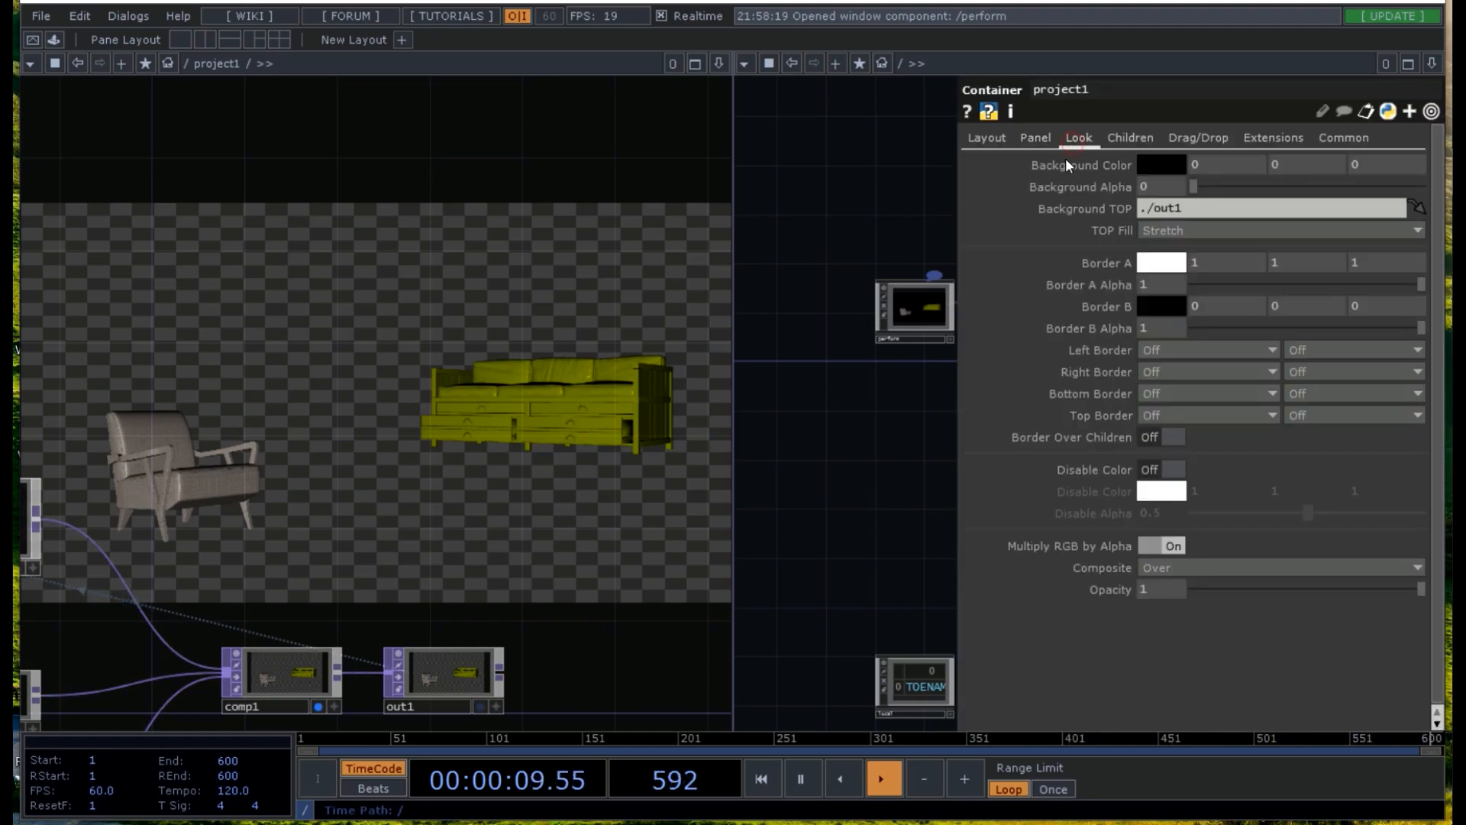
pyautogui.press('p')
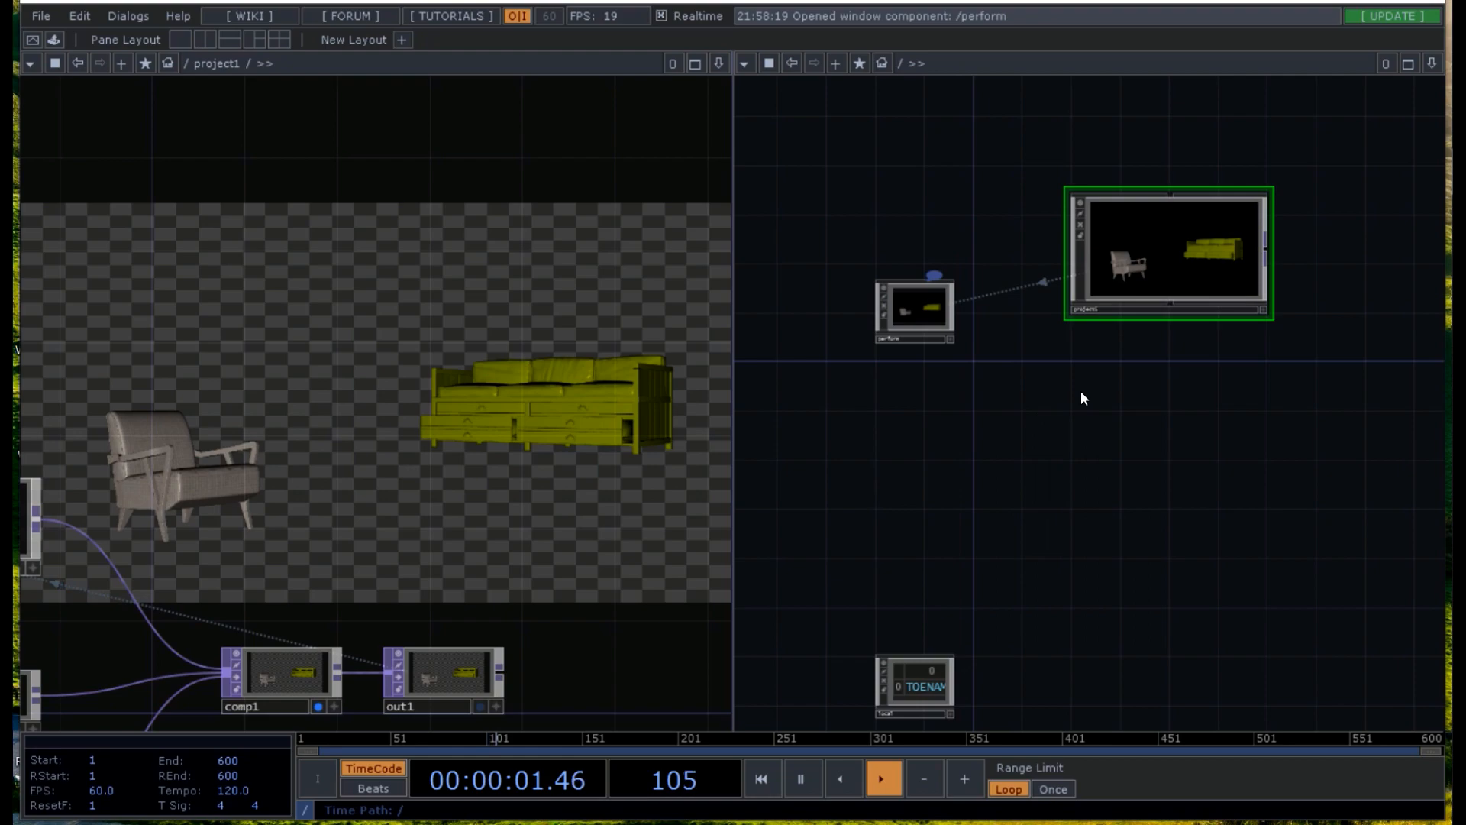
pyautogui.press('i')
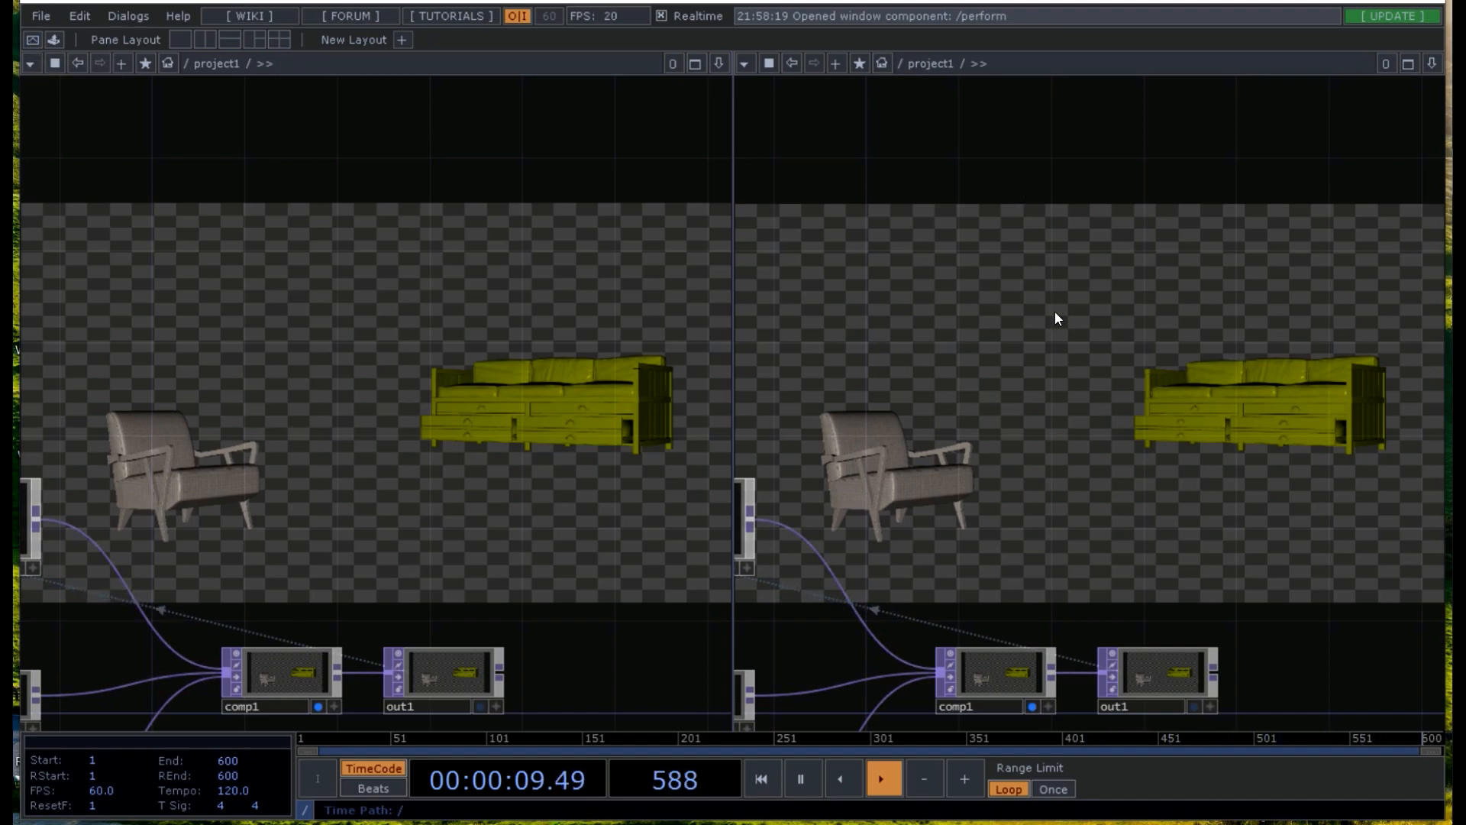
# - Preview the scene in the Perform window, exit it, and show project1's Look parameters from the root level in the second pane
pyautogui.click(32, 40)
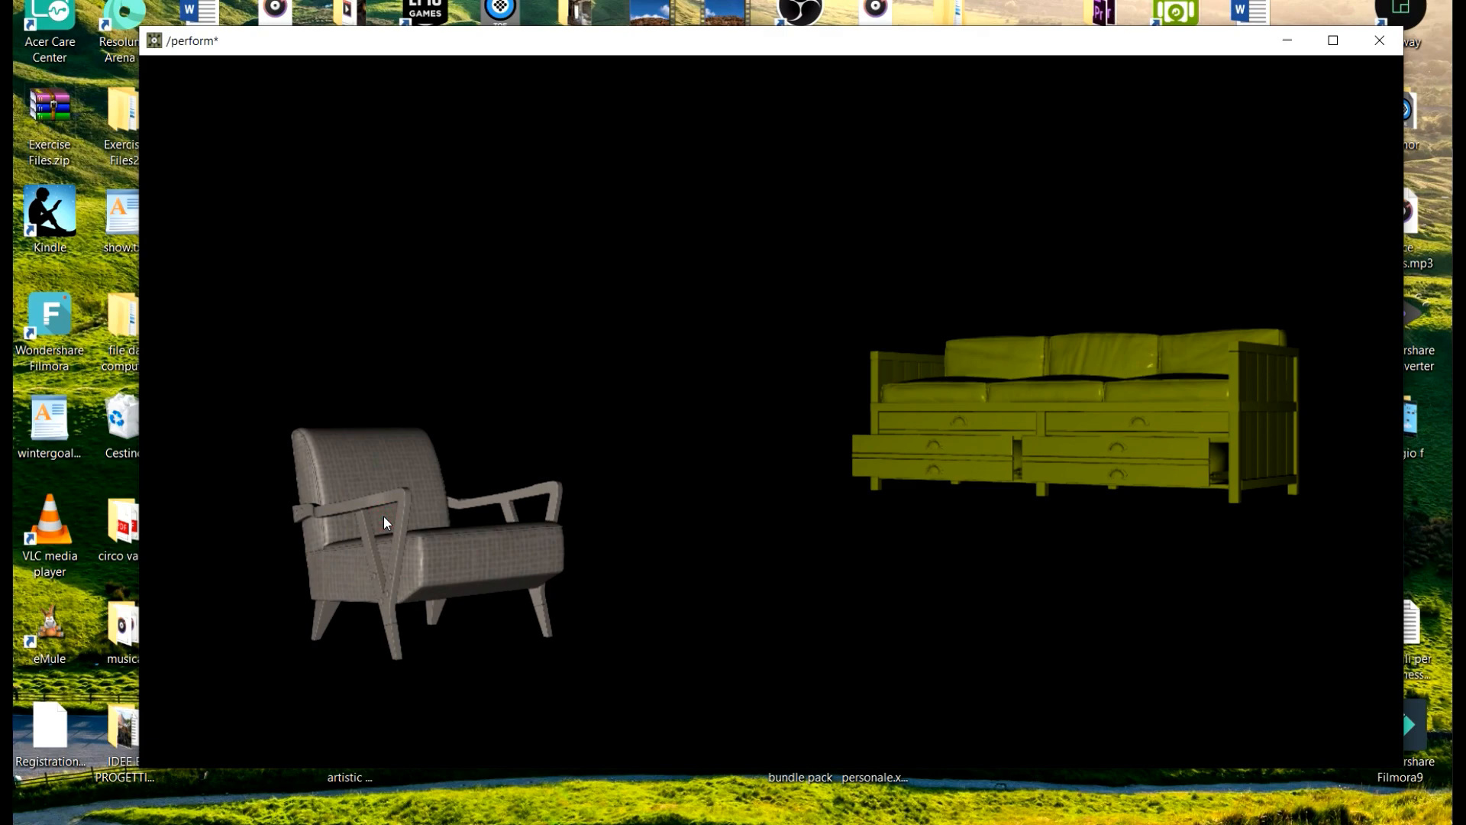
pyautogui.press('Escape')
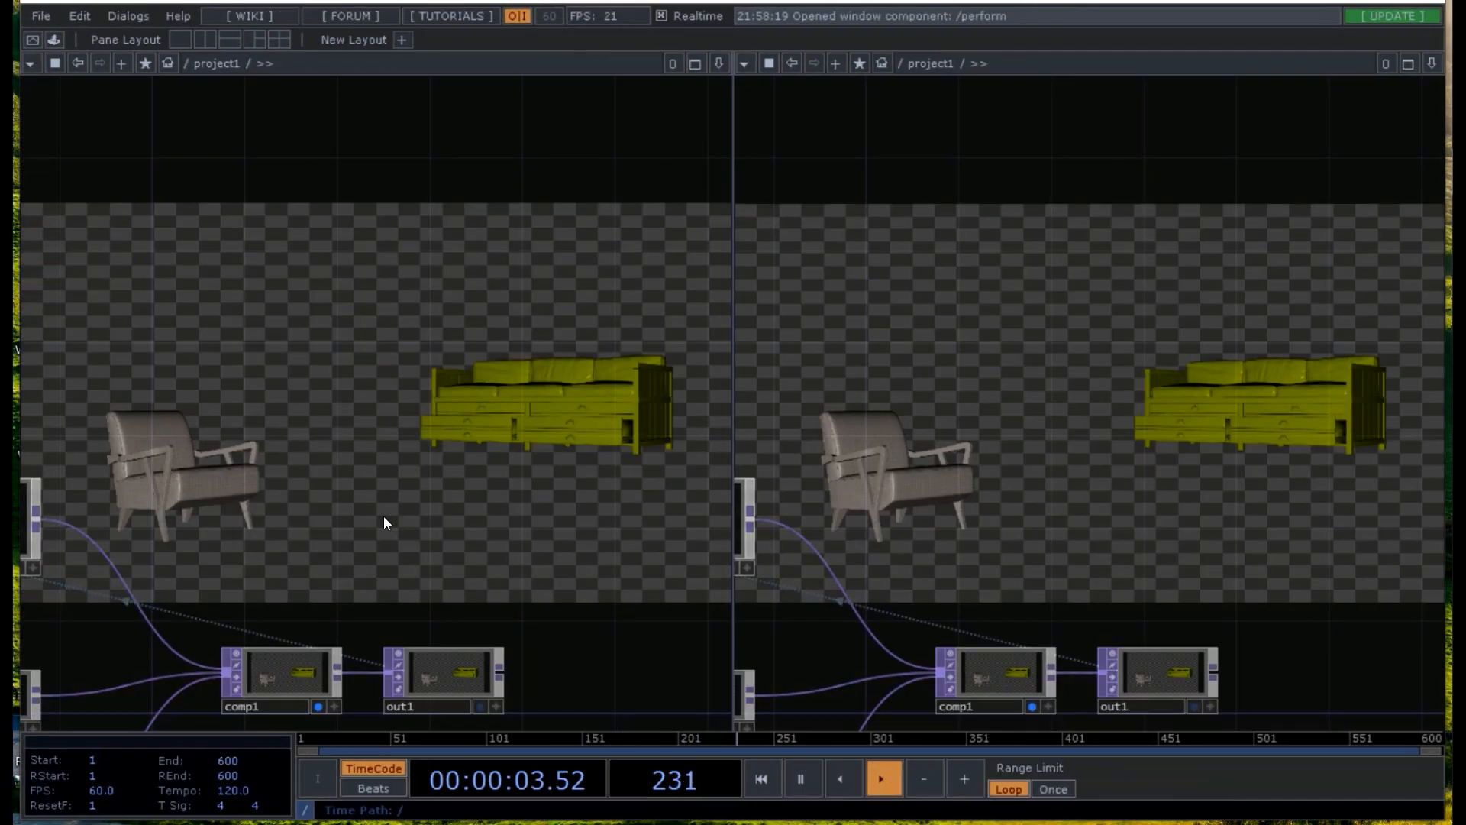
pyautogui.moveTo(383, 515); pyautogui.dragTo(373, 497)
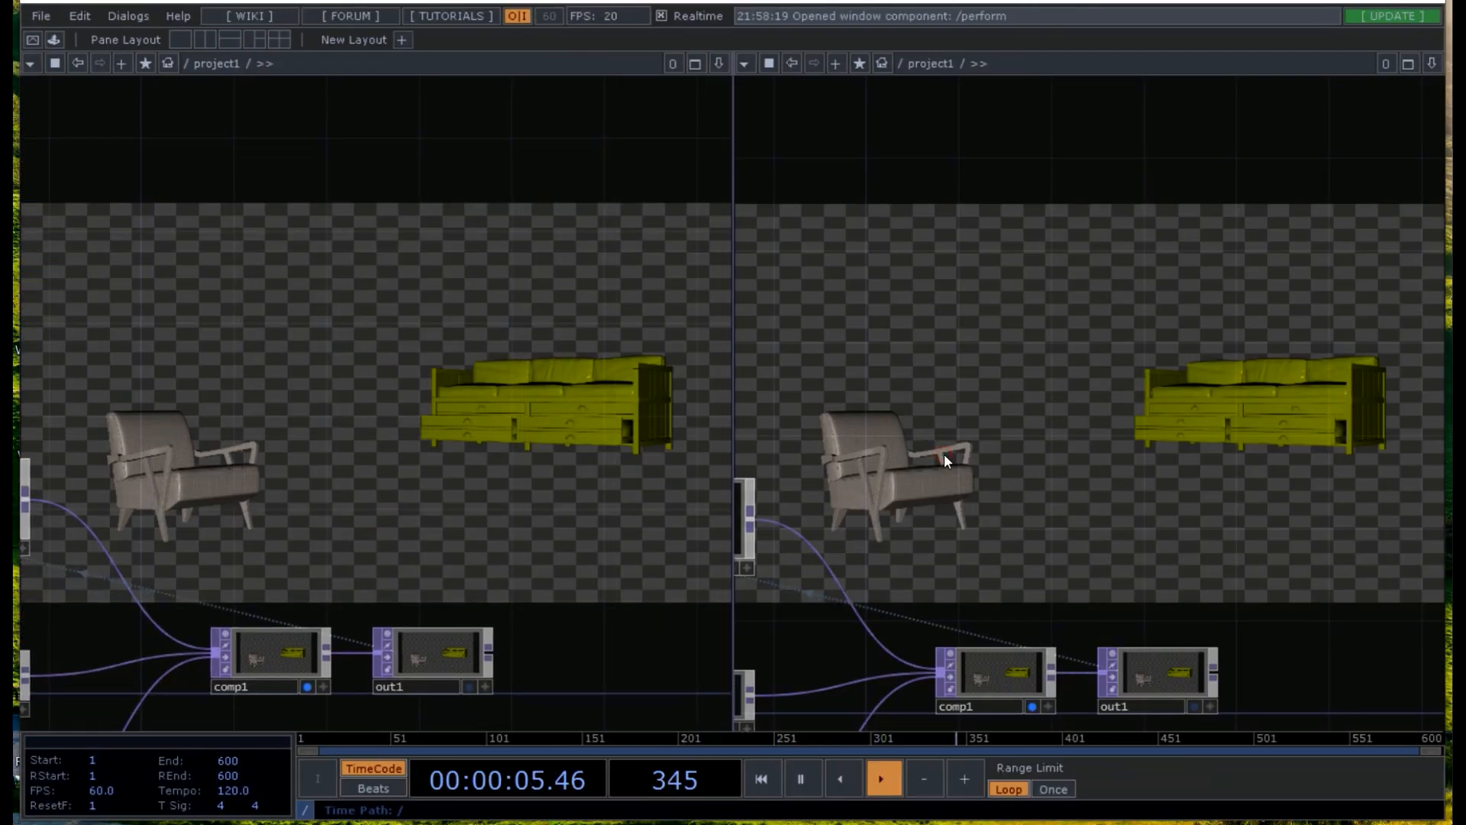
pyautogui.press('u')
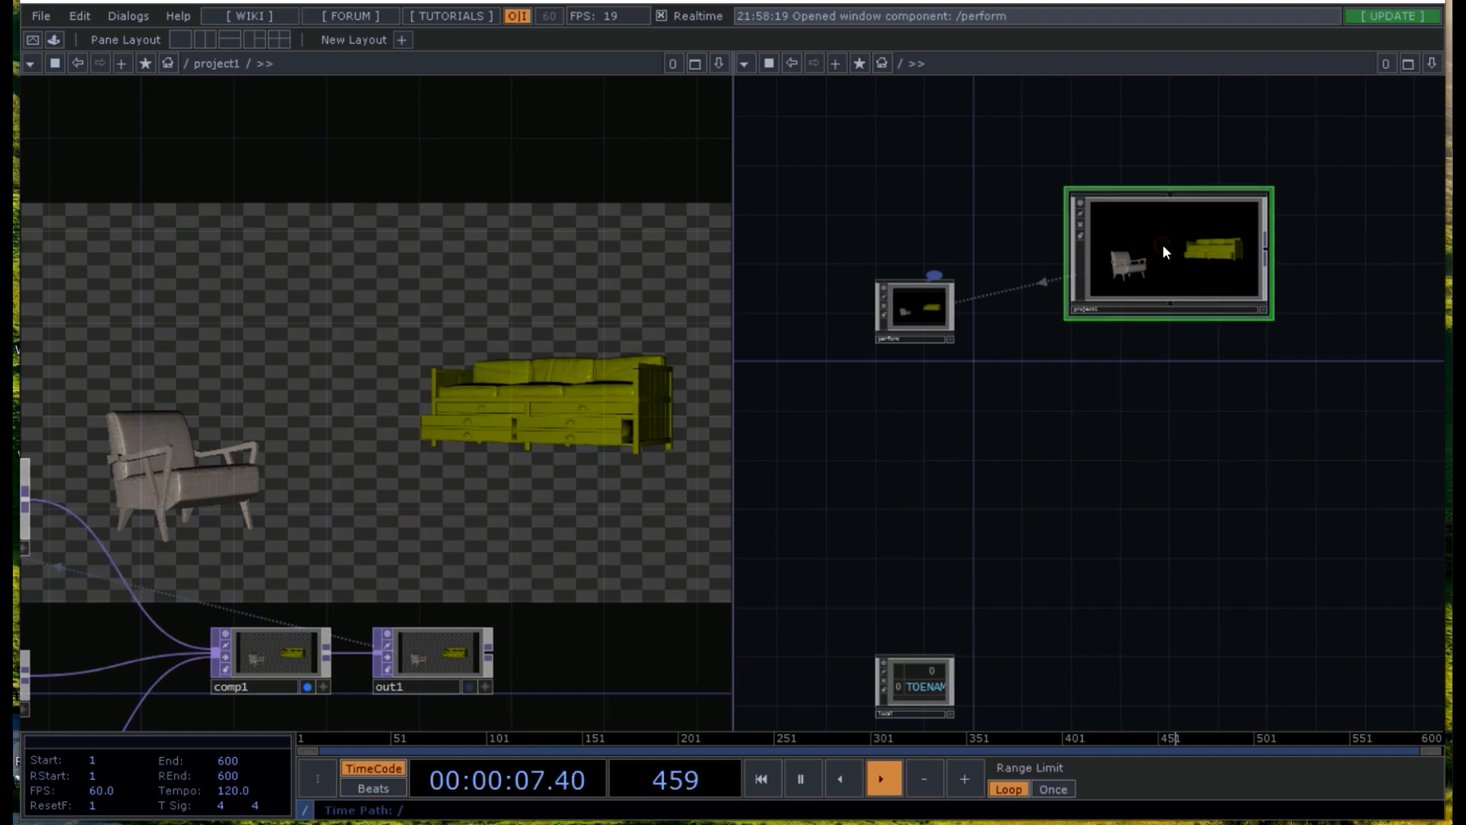
pyautogui.press('p')
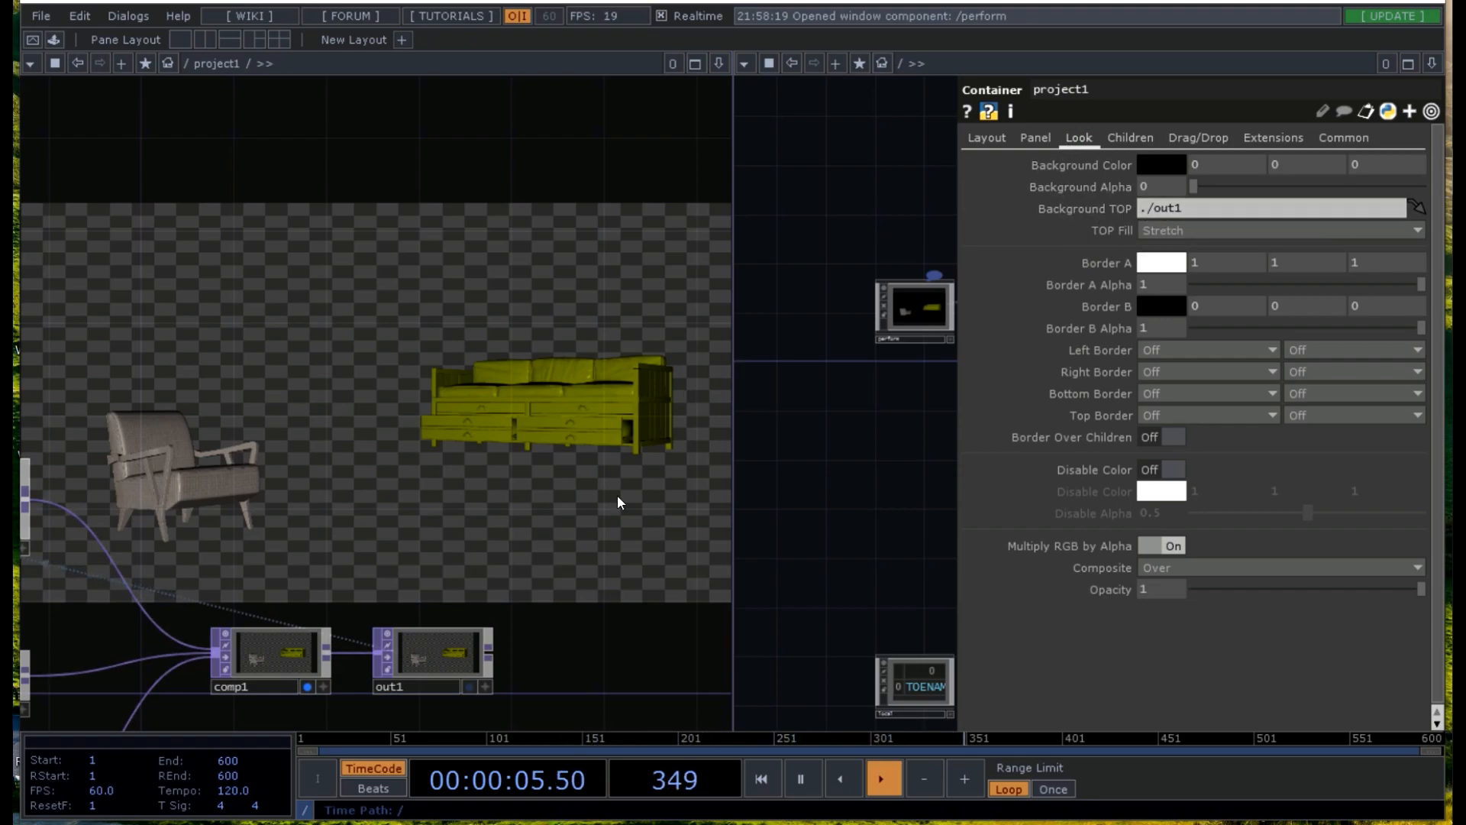
# - Enter the scene component in the first pane, display and activate container1's viewer, and pick the sofa to test its flames
pyautogui.moveTo(543, 572); pyautogui.dragTo(507, 389)
pyautogui.moveTo(418, 617); pyautogui.dragTo(530, 502)
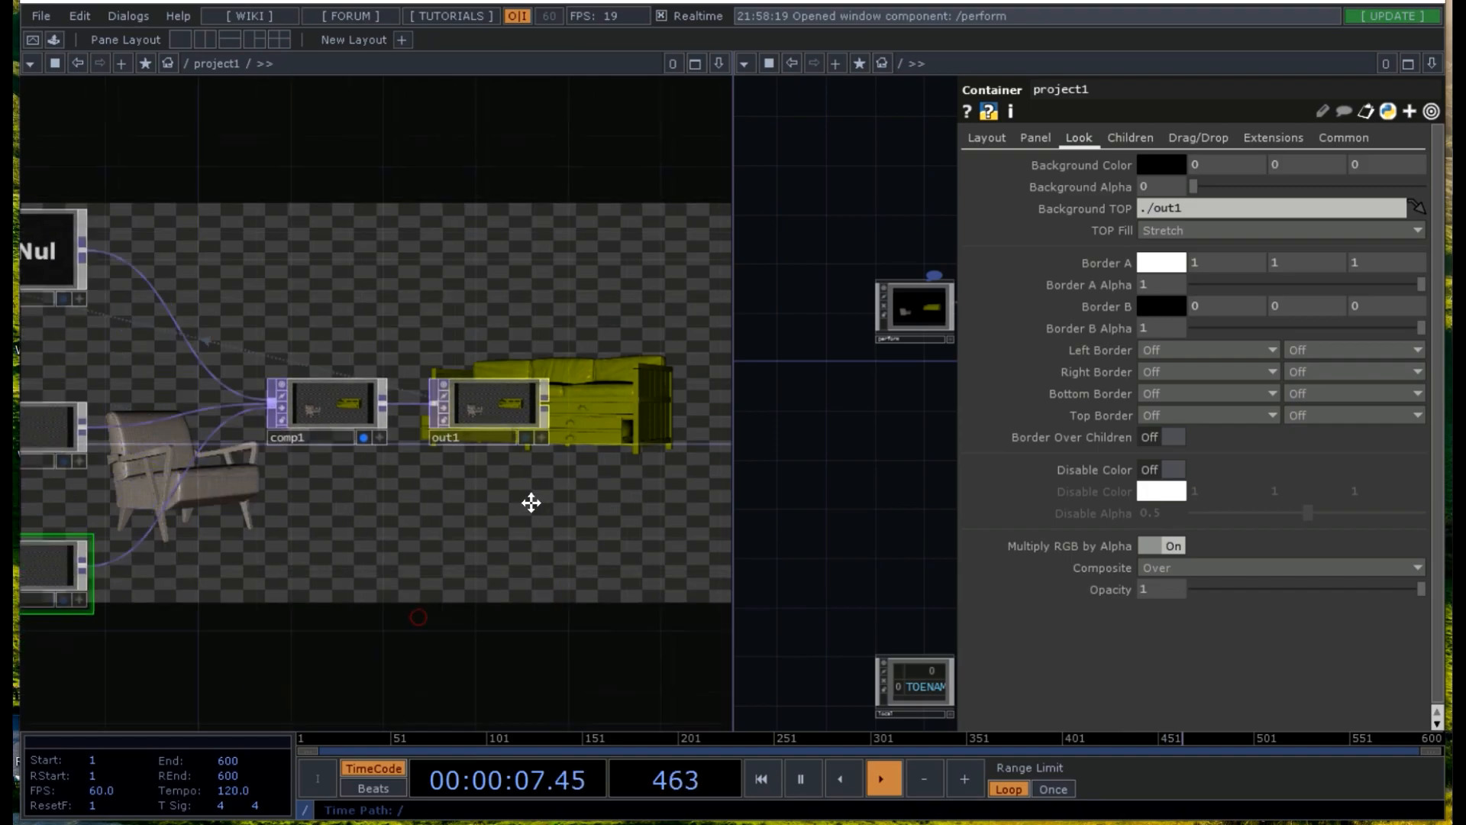
pyautogui.click(510, 363)
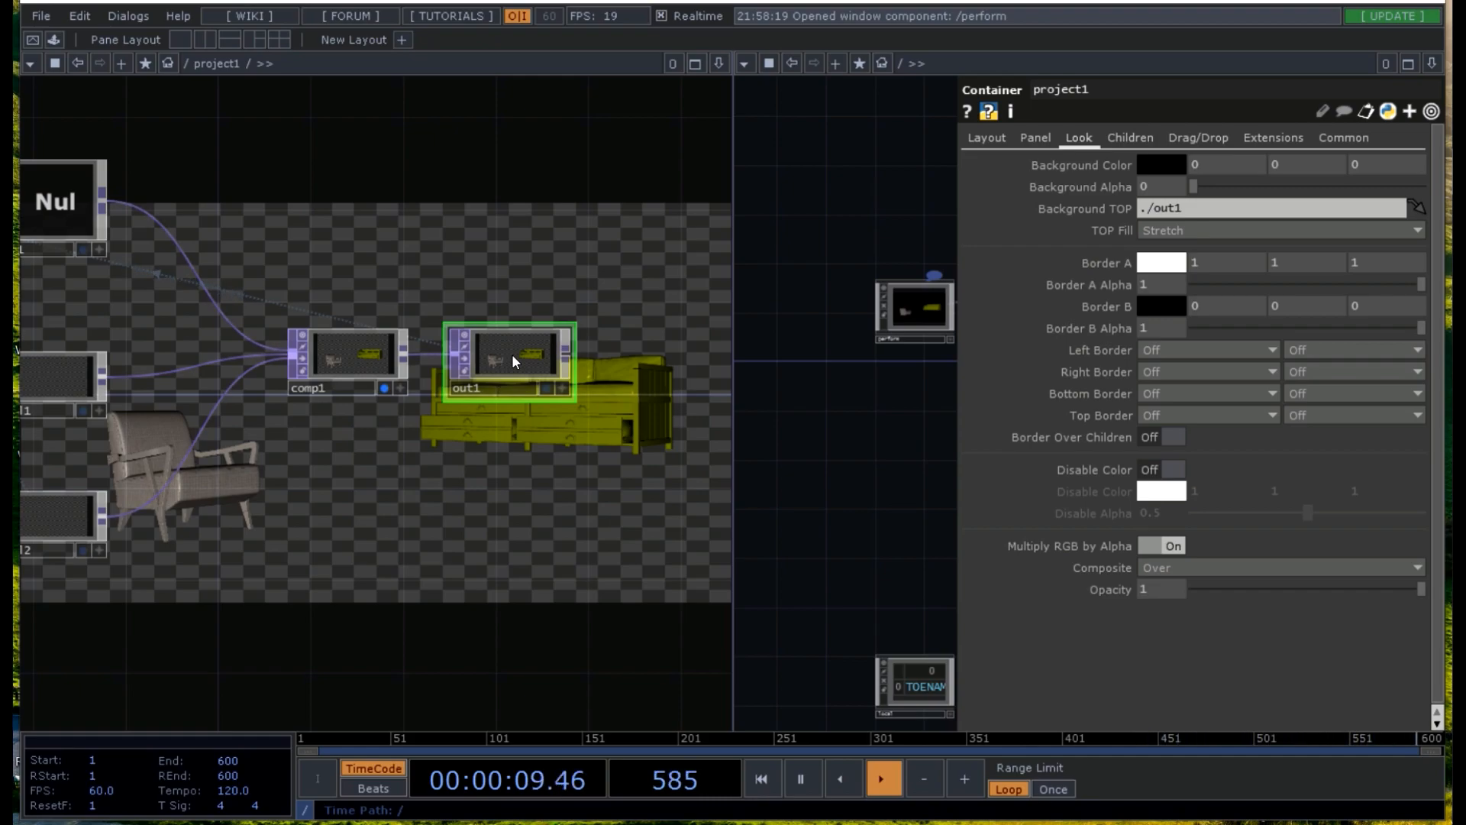
pyautogui.scroll(-5, 529, 484)
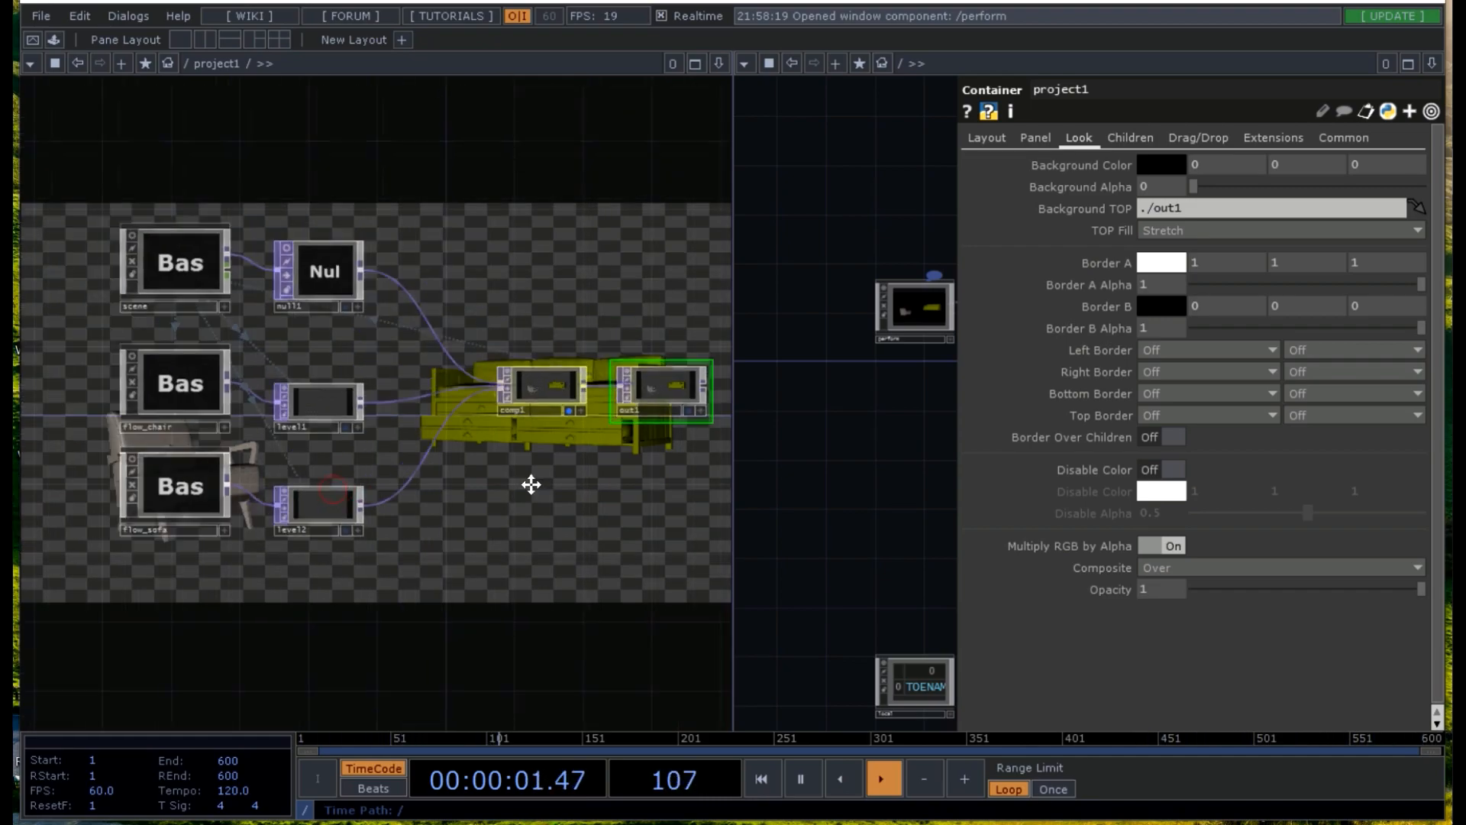
pyautogui.doubleClick(173, 275)
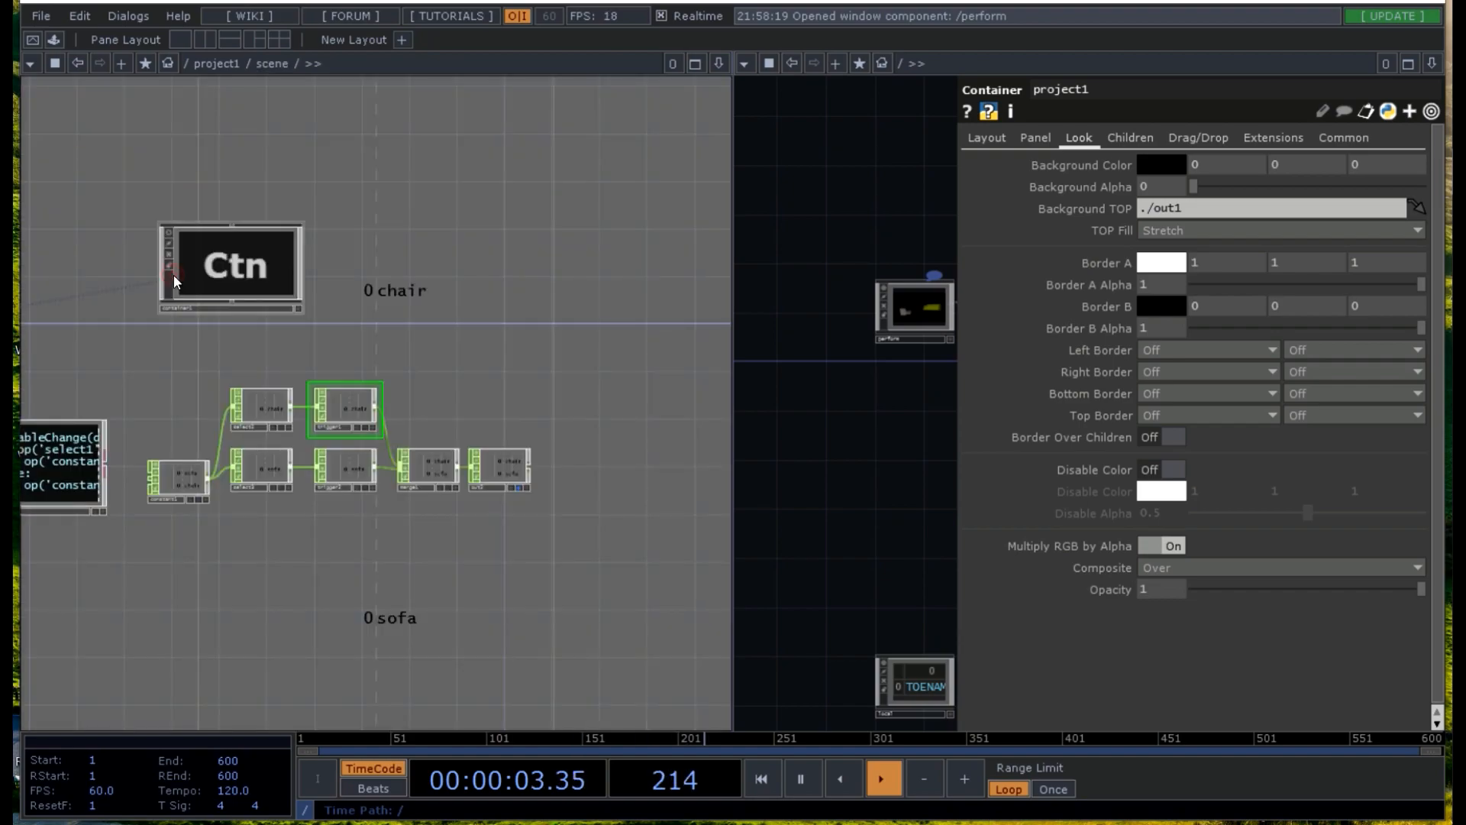
pyautogui.click(297, 308)
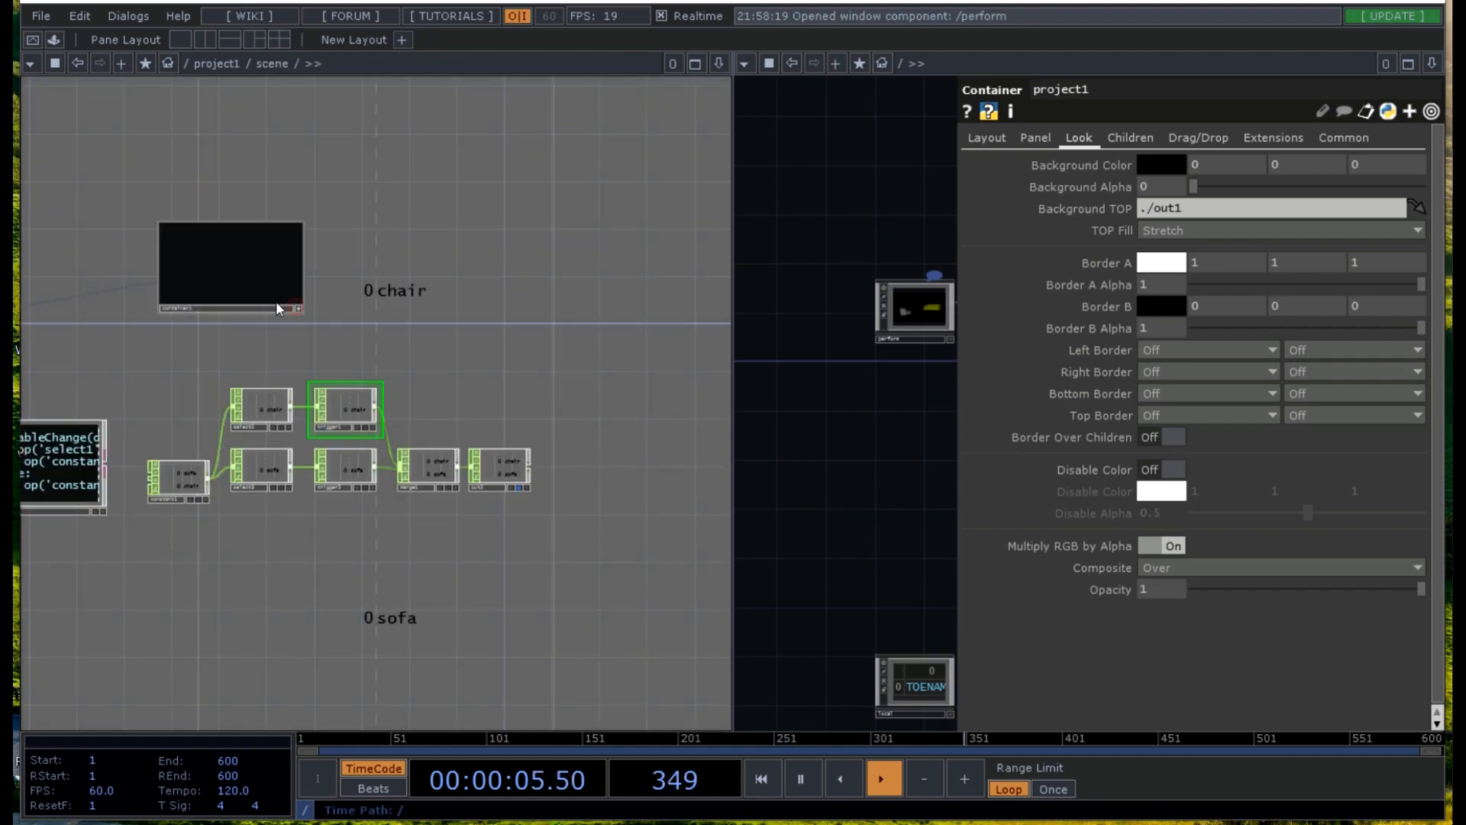
pyautogui.click(296, 308)
pyautogui.click(171, 235)
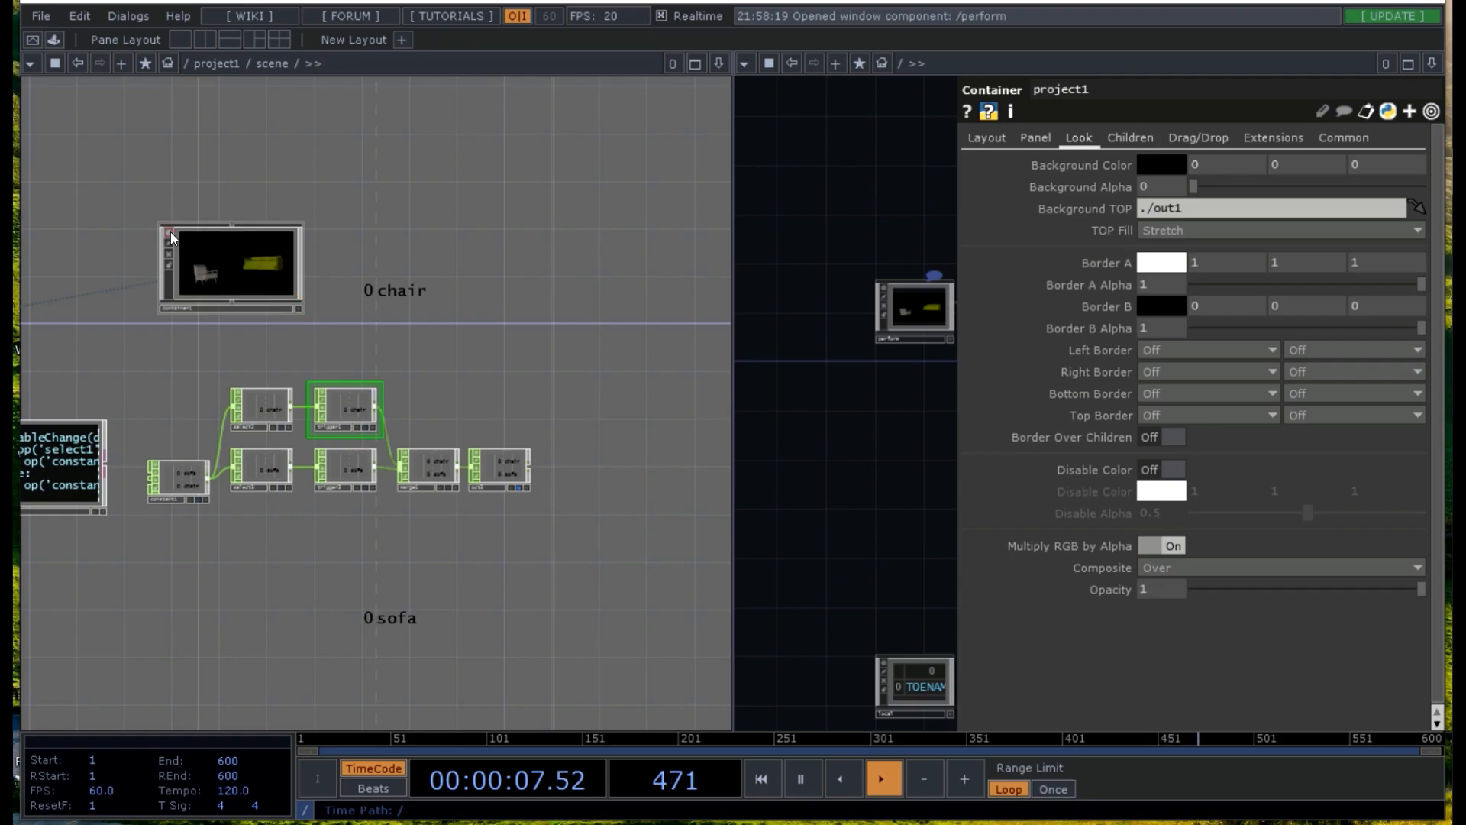
pyautogui.click(261, 263)
pyautogui.click(294, 309)
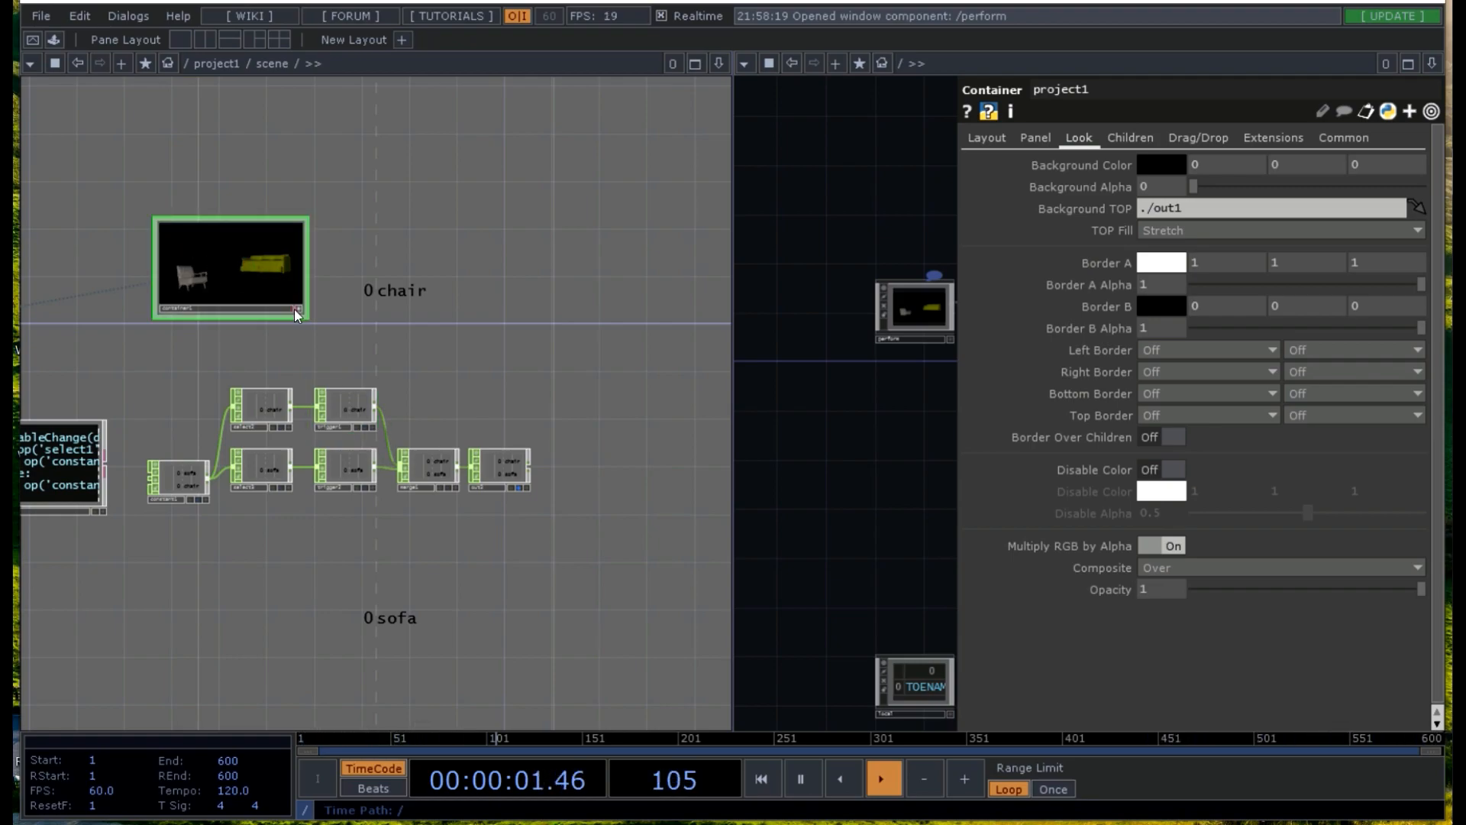
pyautogui.click(276, 273)
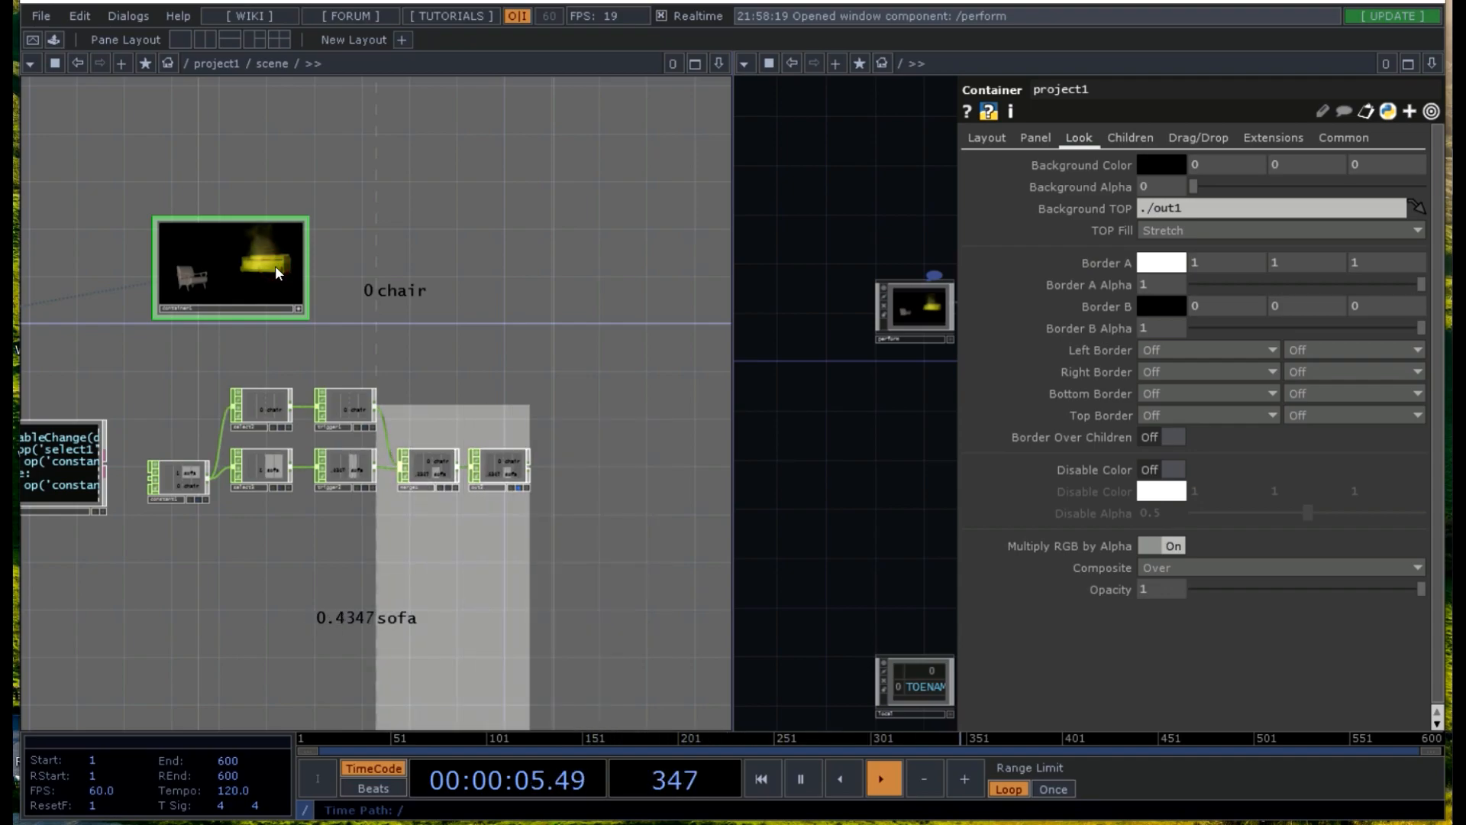
# - Check the burning sofa in the Perform window, exit it, and test picking the sofa in project1's viewer
pyautogui.click(33, 43)
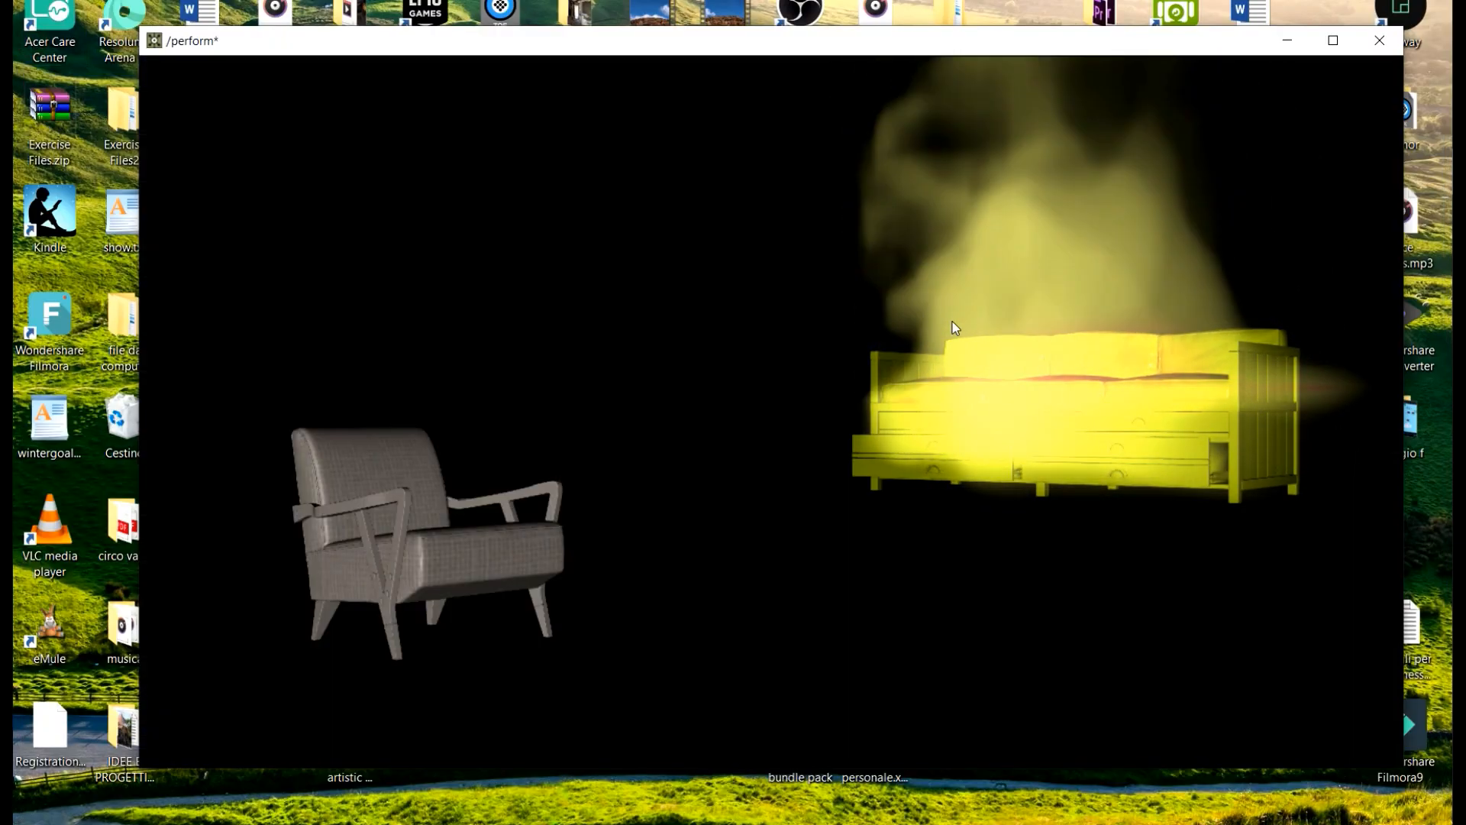
pyautogui.press('Escape')
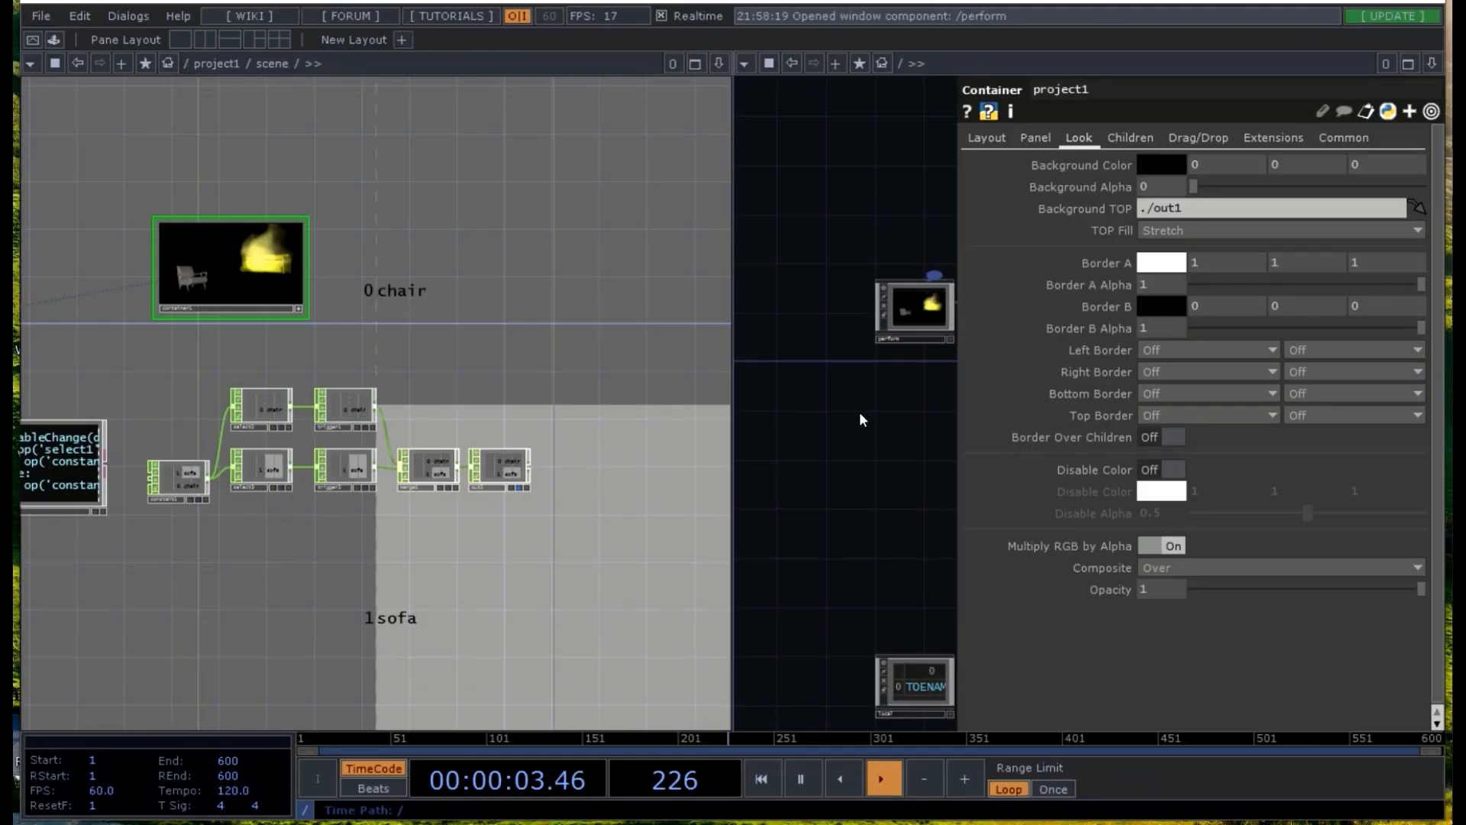
pyautogui.press('p')
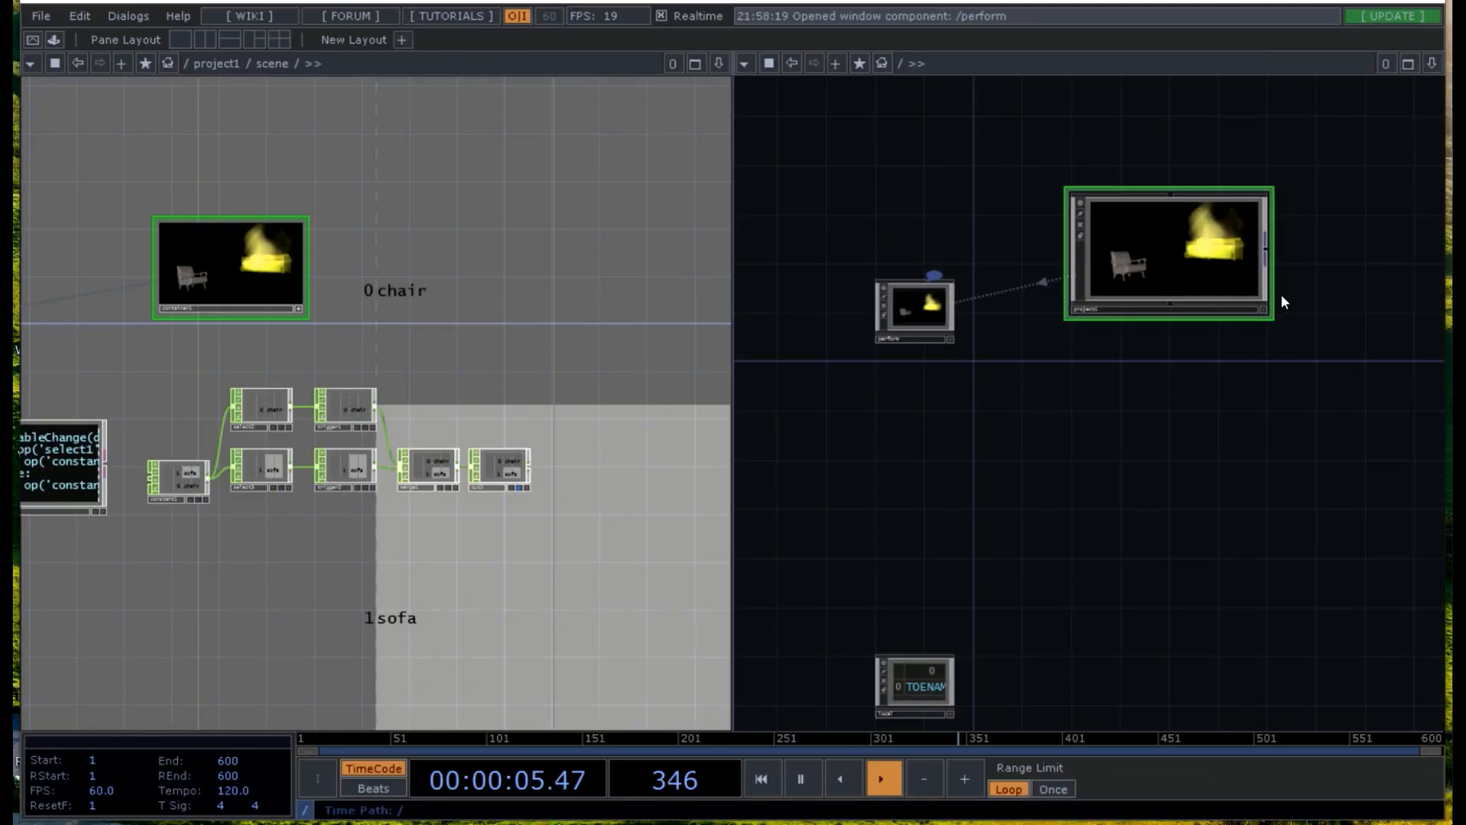
pyautogui.click(1264, 310)
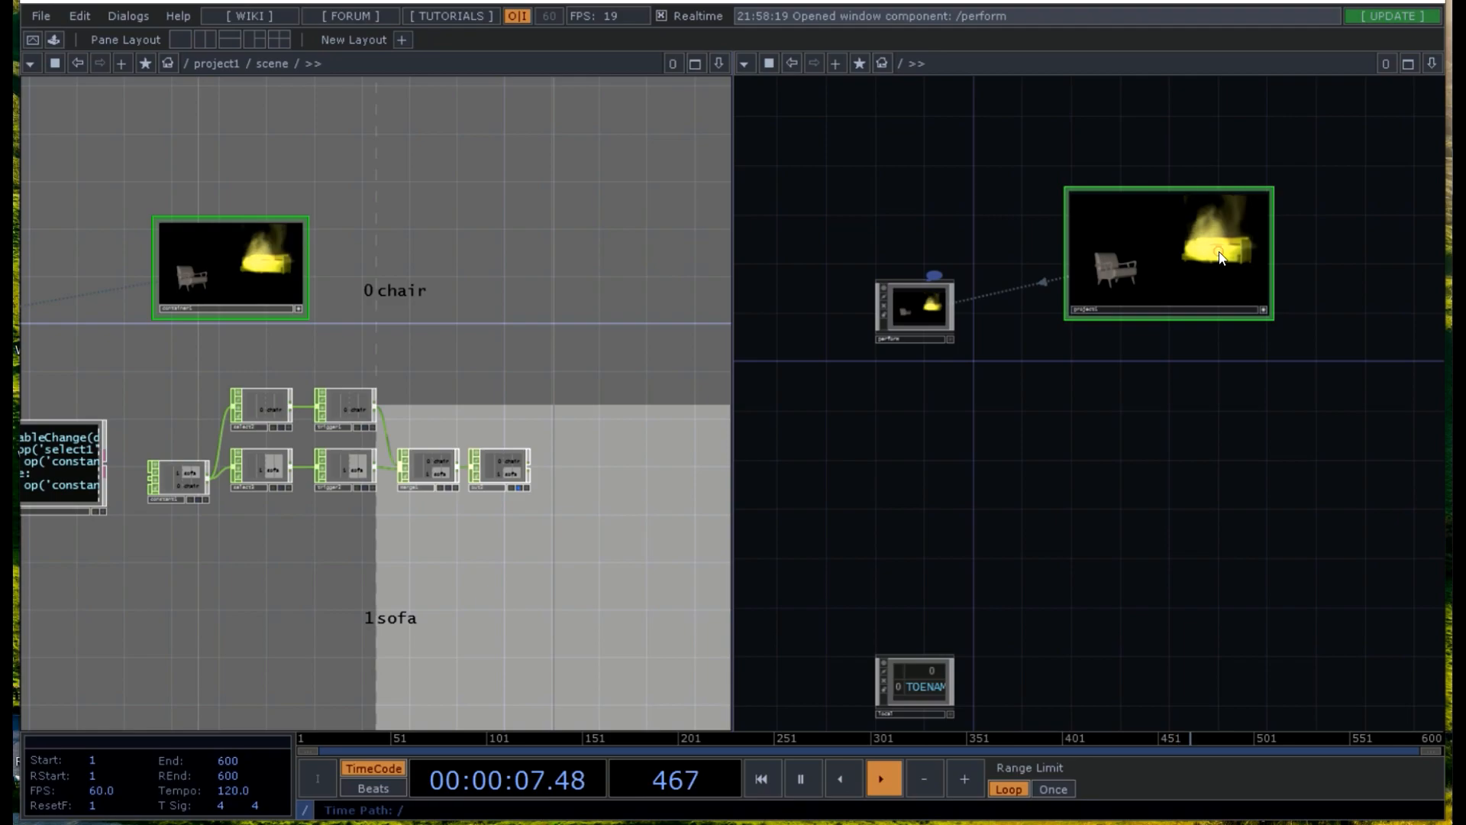
pyautogui.click(1264, 310)
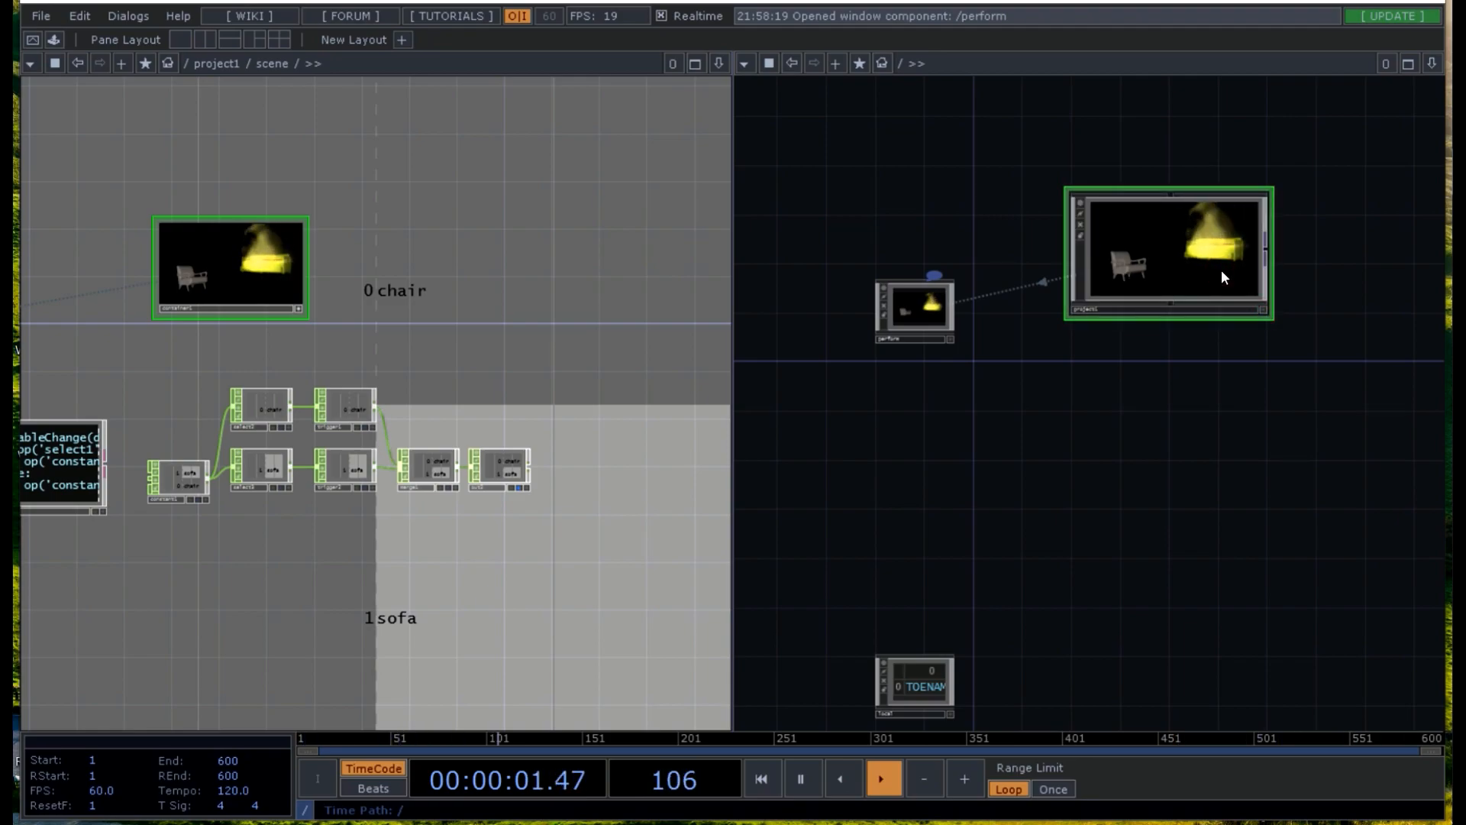
# - Set project1's Node View to Operator Viewer and assign ./scene/container1 as its Operator Viewer, deactivating container1's own viewer
pyautogui.press('p')
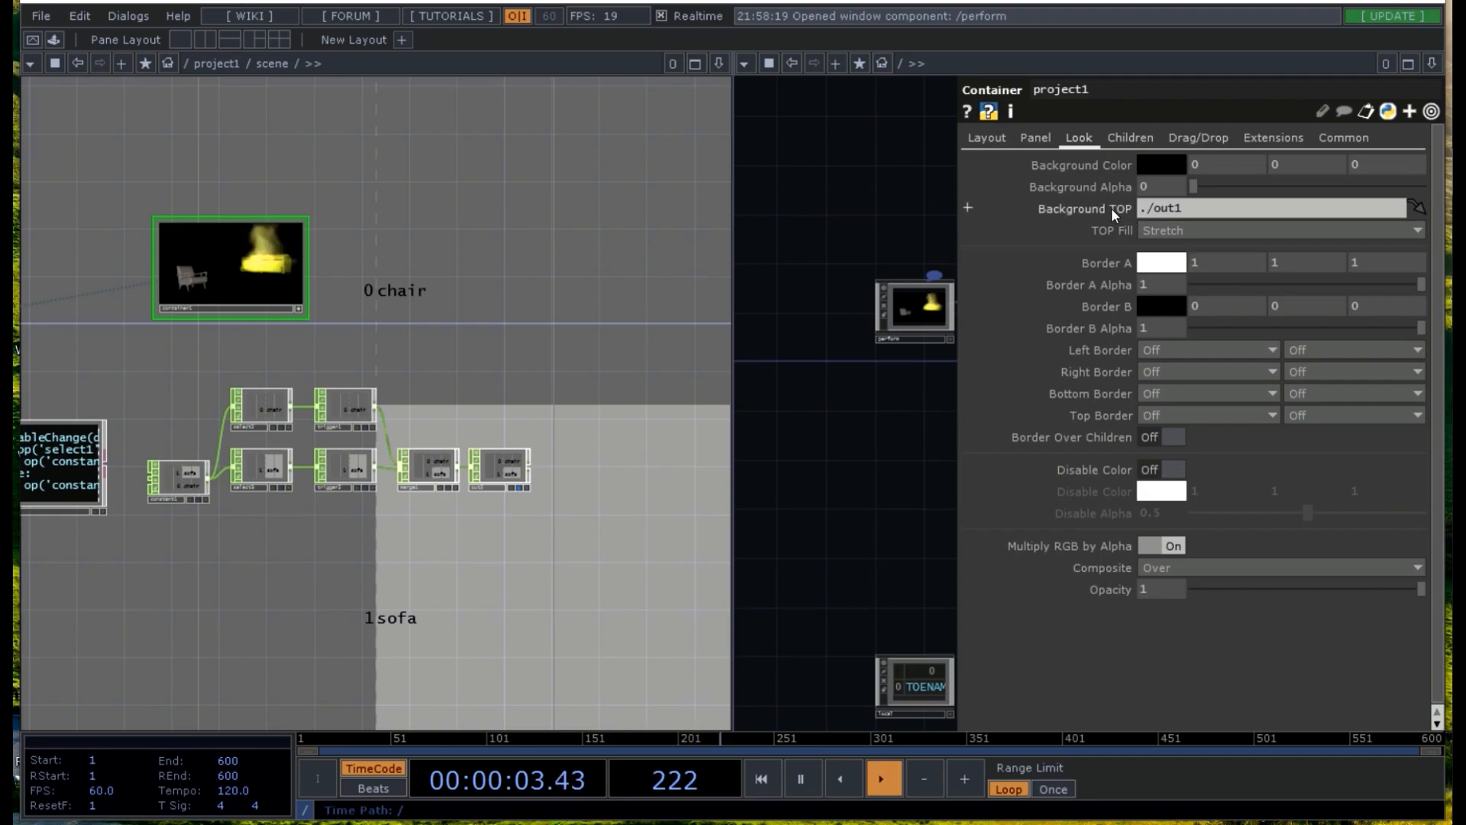
pyautogui.click(298, 308)
pyautogui.moveTo(238, 263); pyautogui.dragTo(1158, 207)
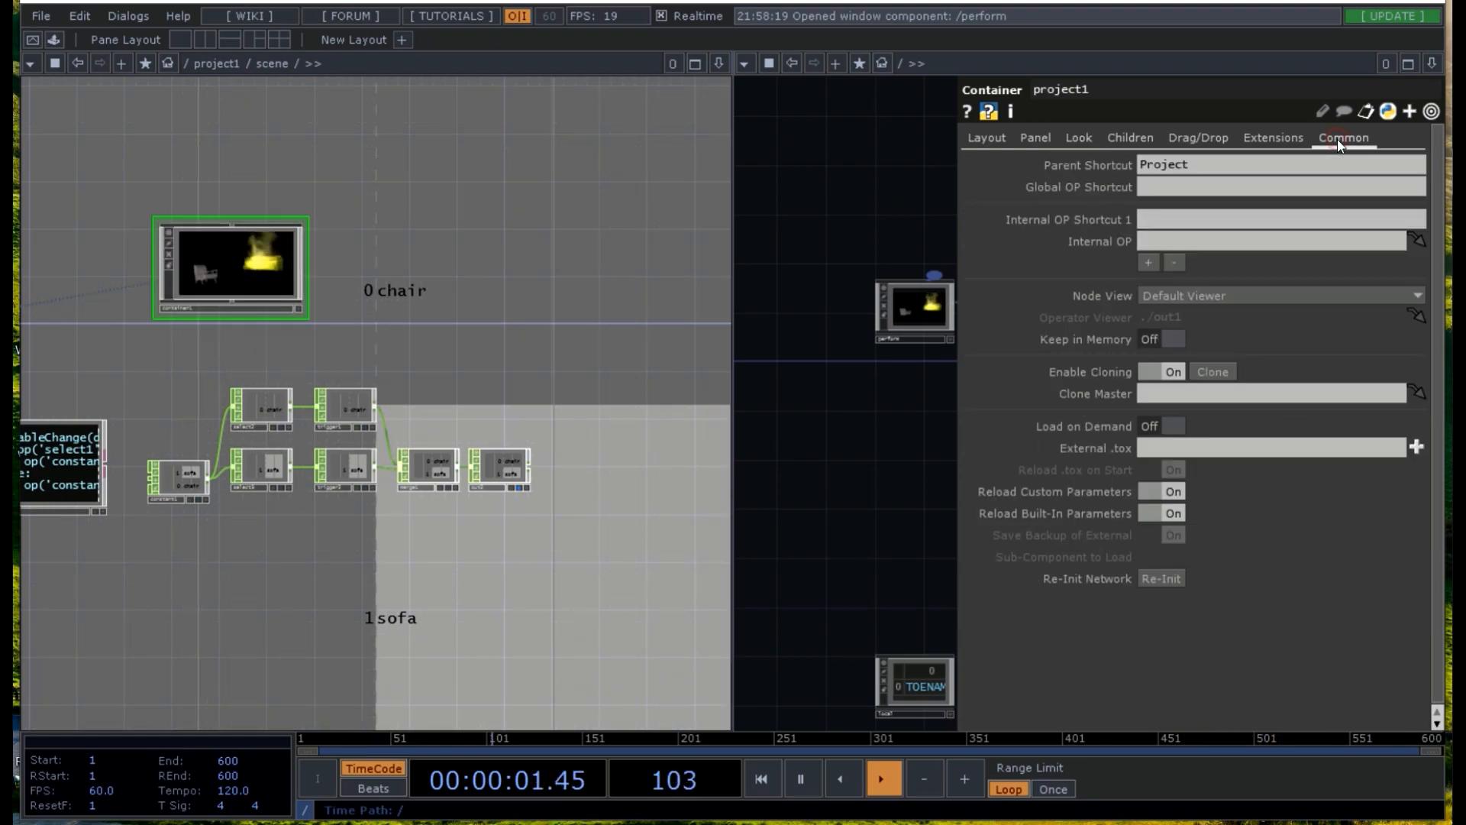
pyautogui.click(1158, 296)
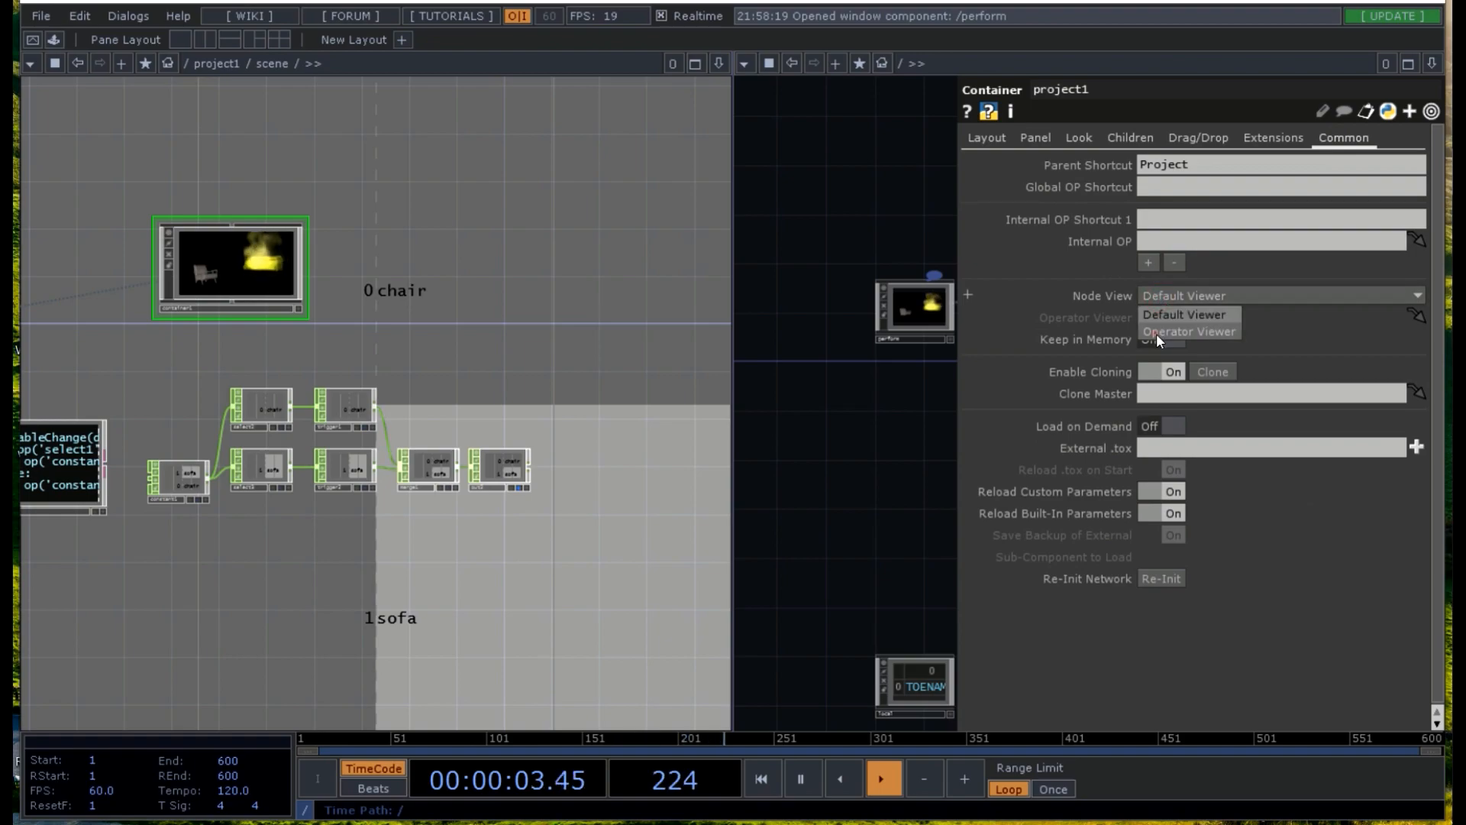
pyautogui.click(1156, 332)
pyautogui.moveTo(1231, 359); pyautogui.dragTo(1200, 319)
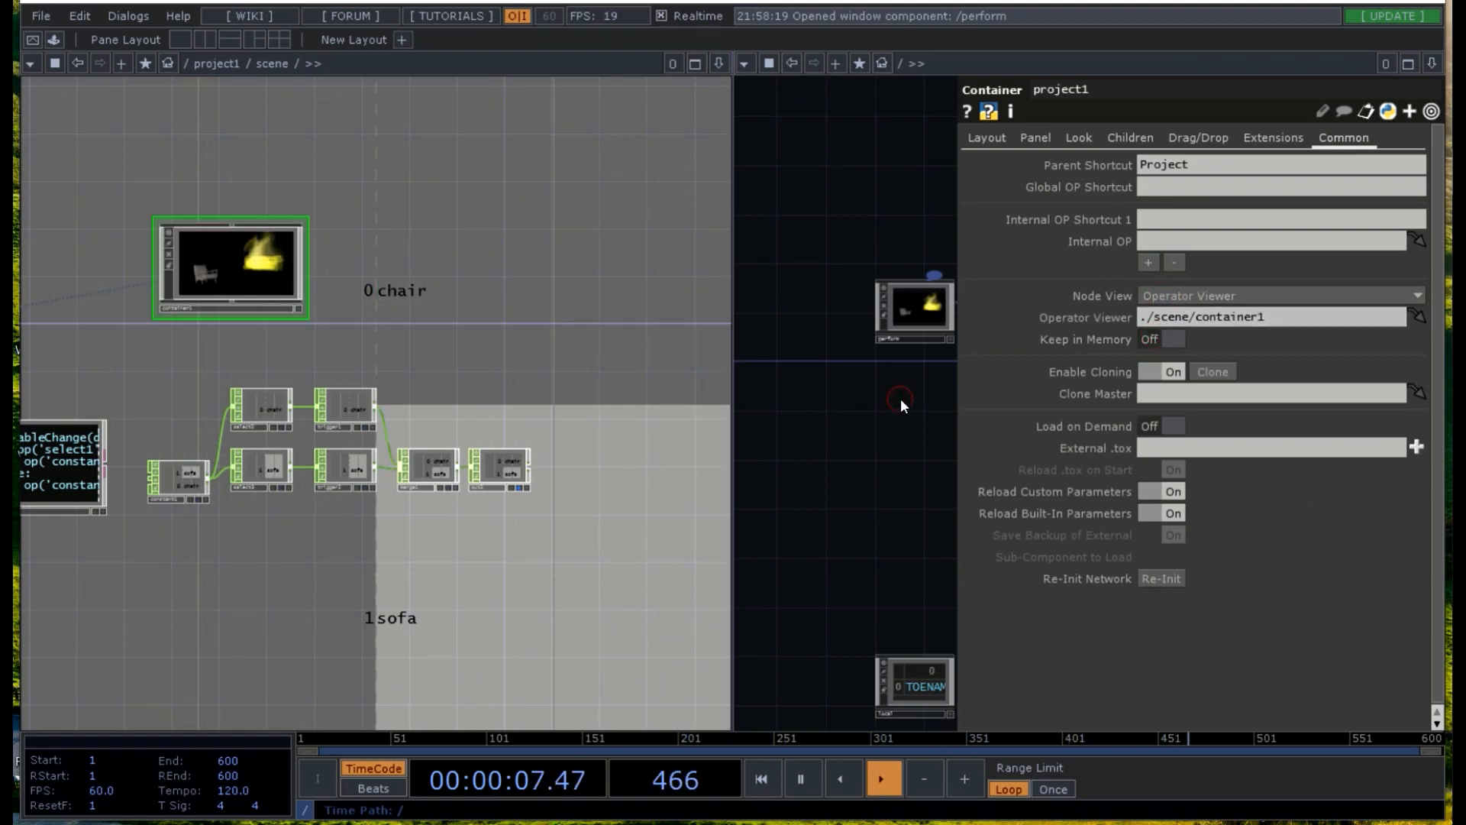
pyautogui.press('p')
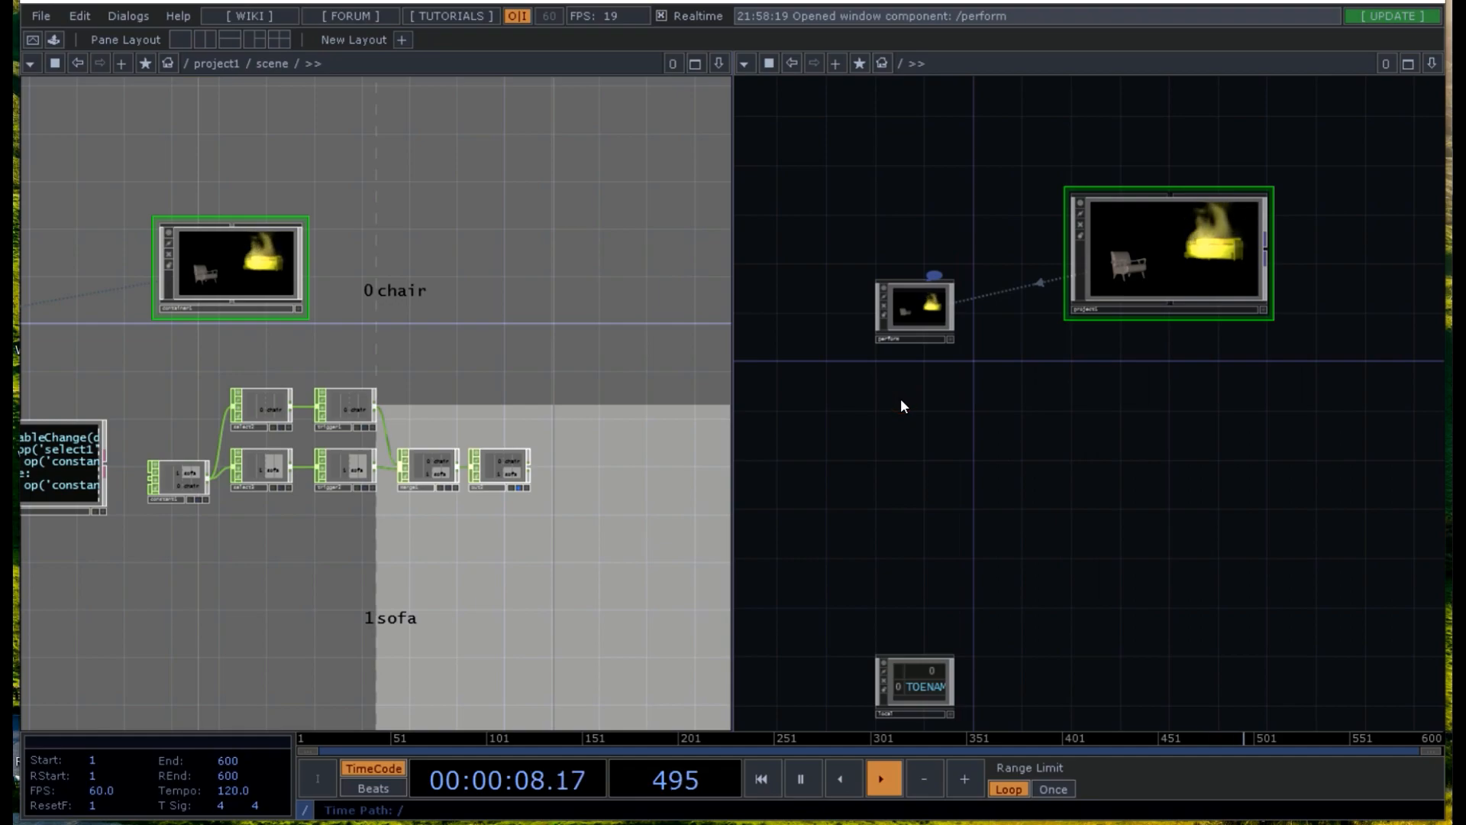
# - Test the flames by picking the chair in project1's viewer, and the sofa and empty space in a maximized Perform window
pyautogui.click(1263, 313)
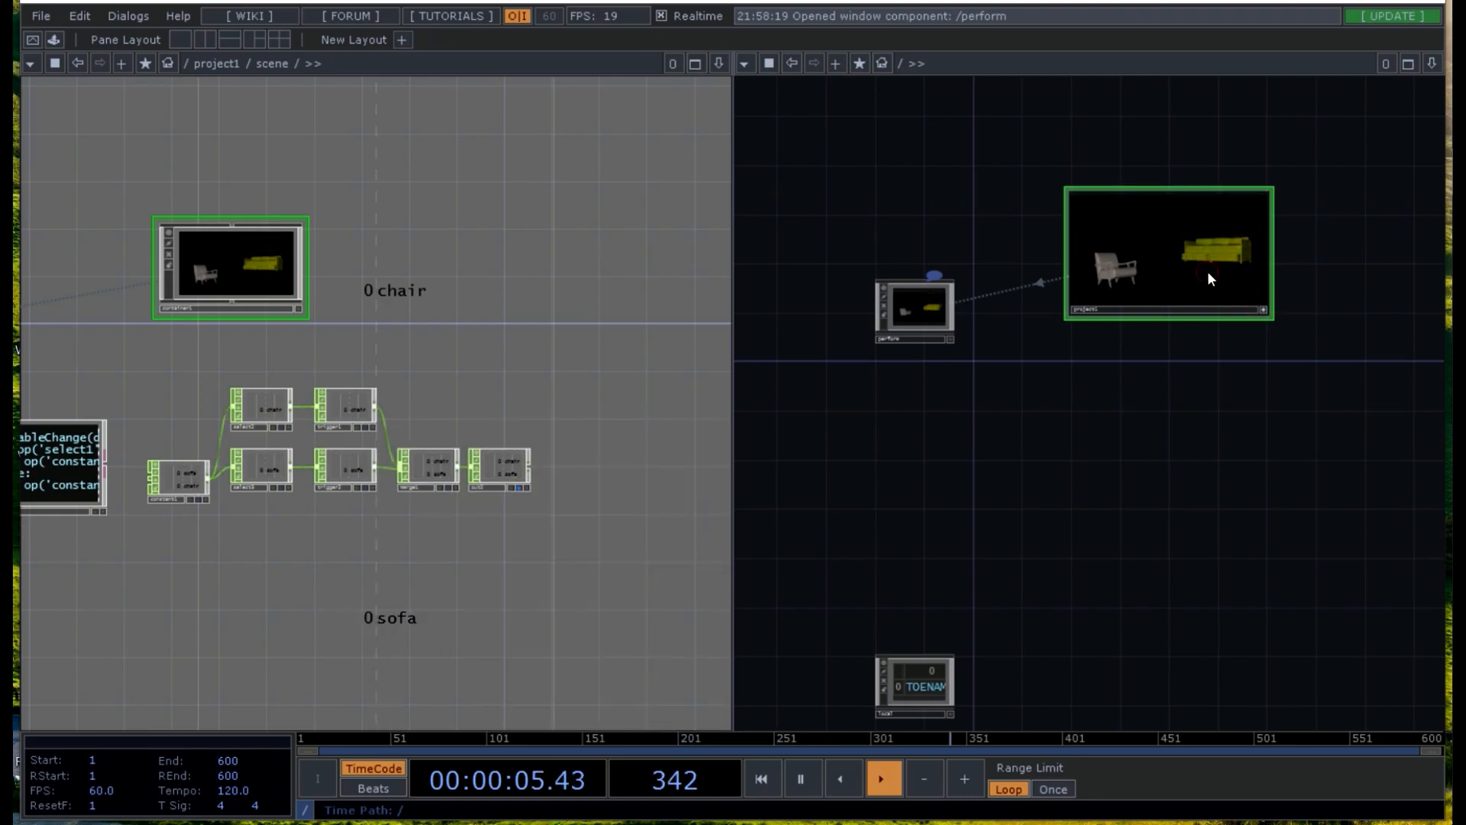
pyautogui.click(1110, 270)
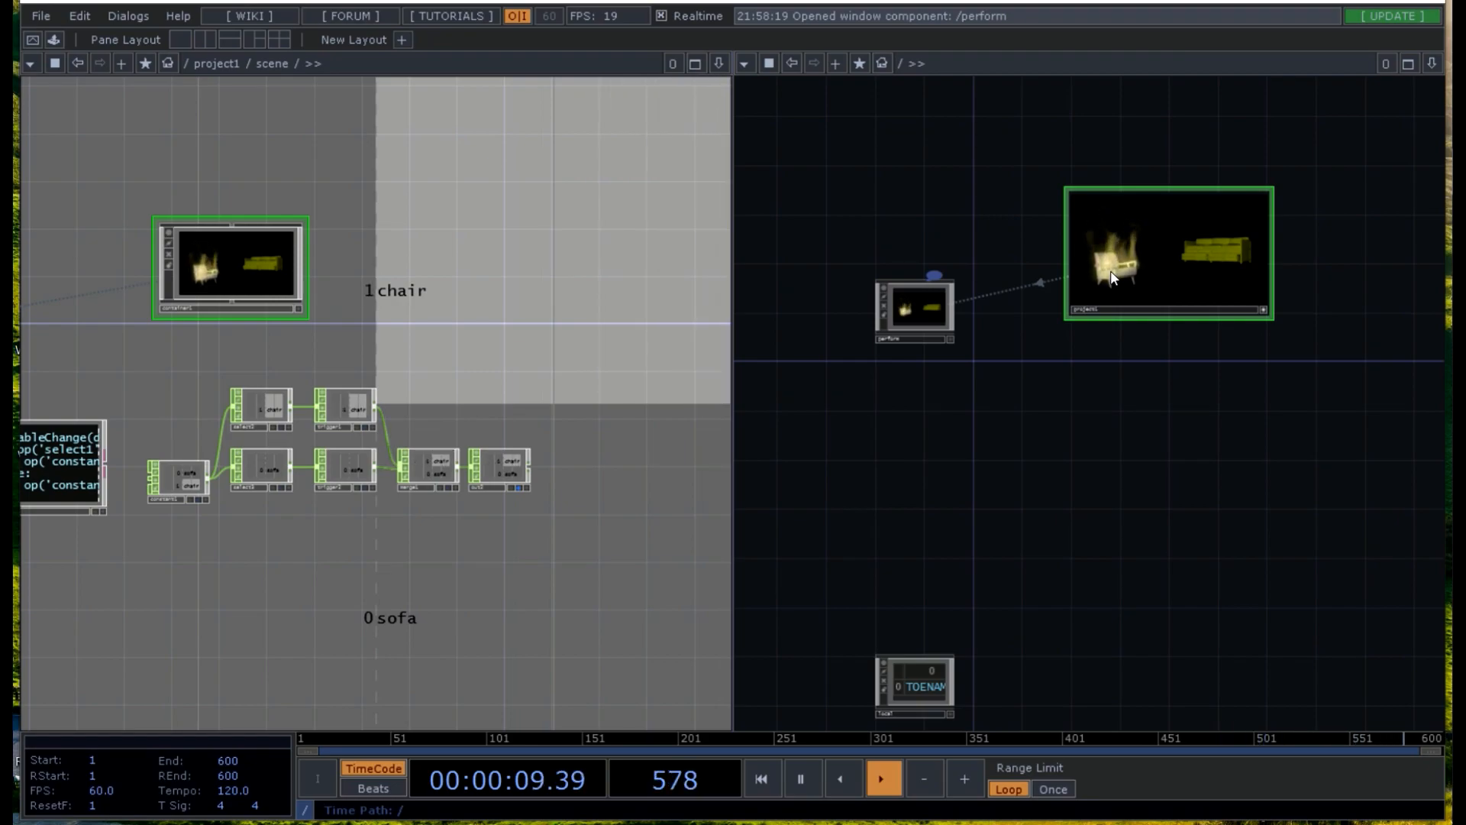
pyautogui.click(31, 42)
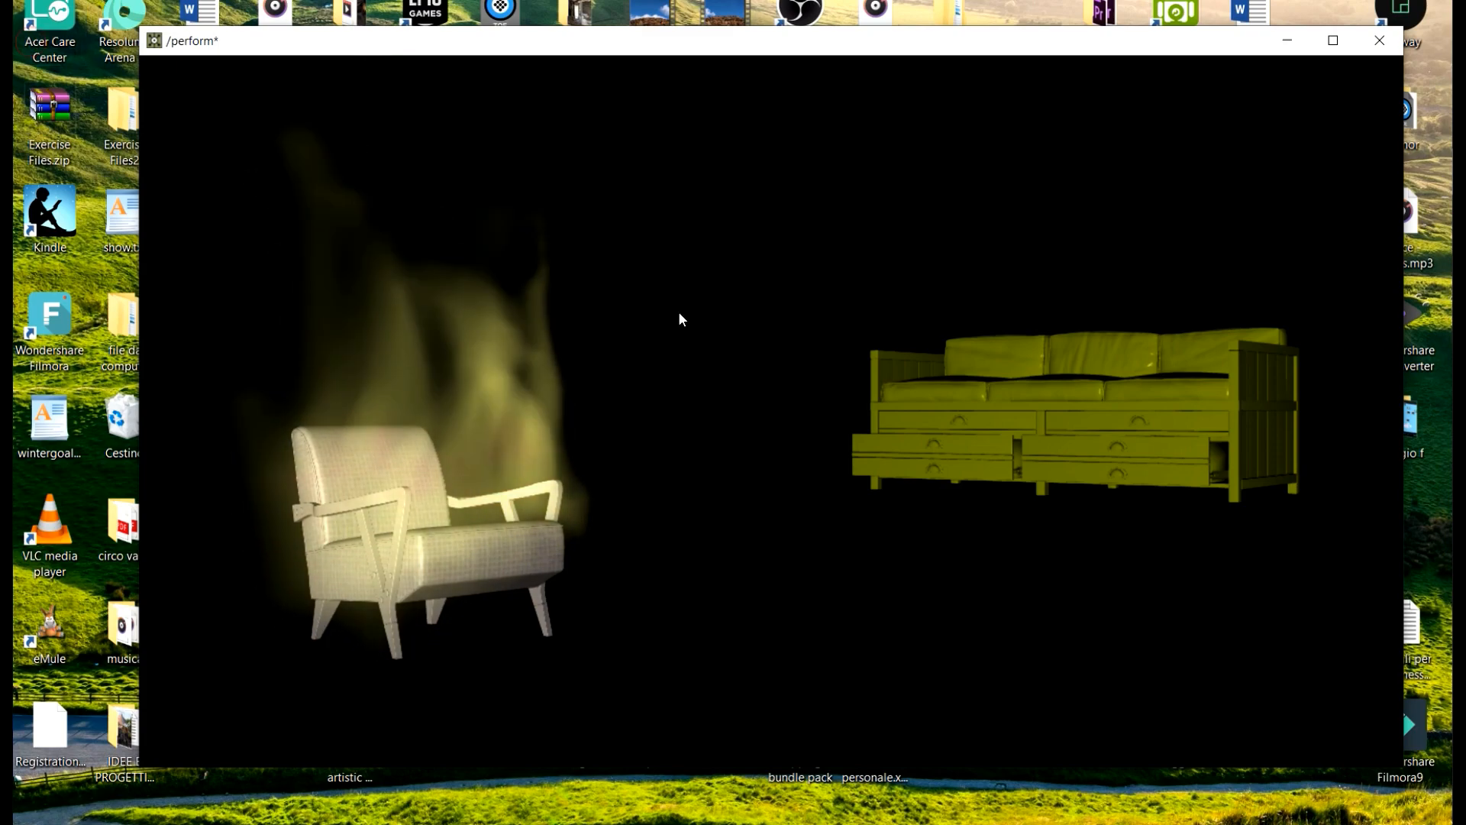
pyautogui.click(1334, 40)
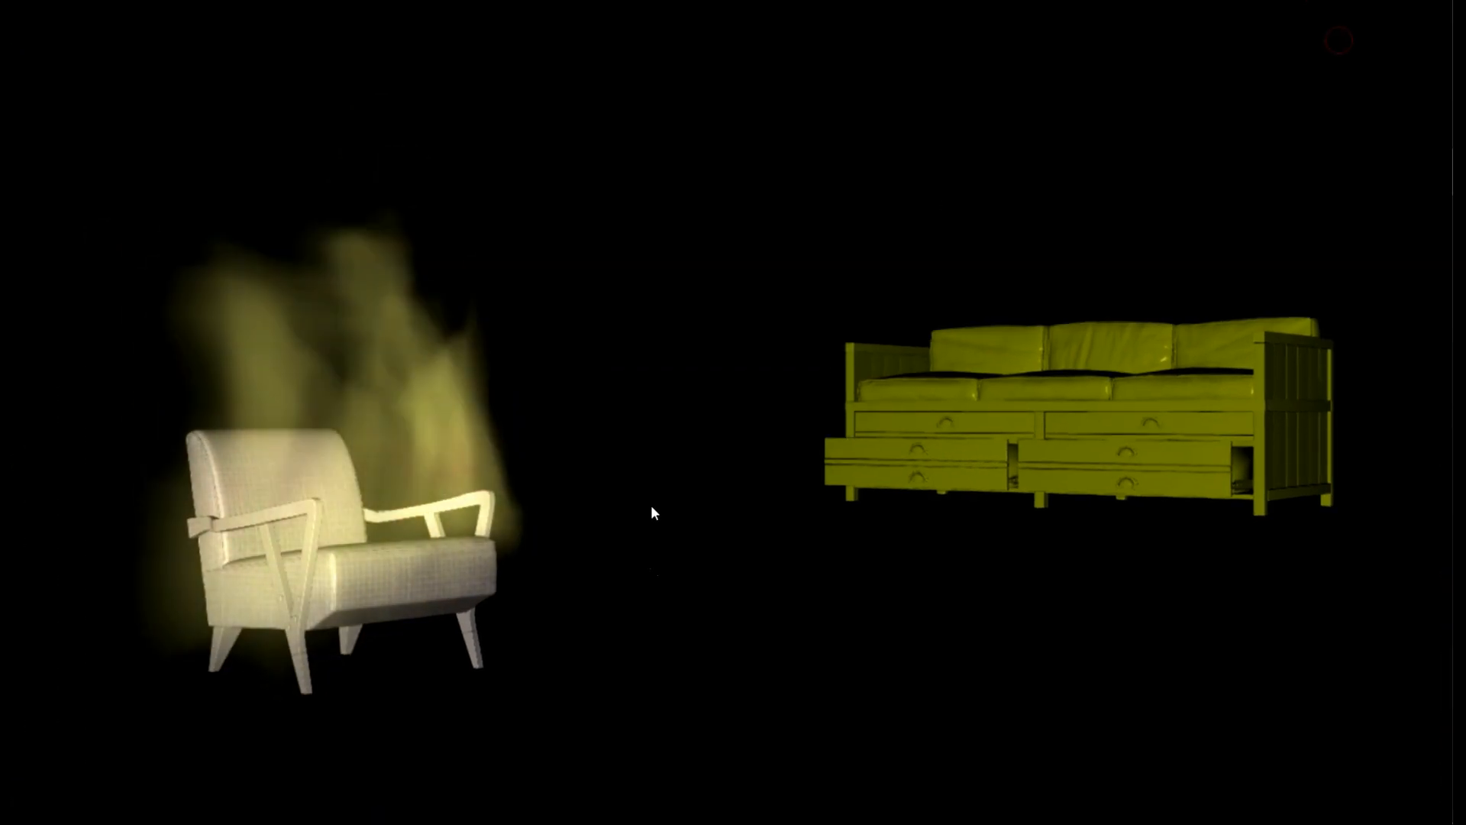
pyautogui.click(707, 598)
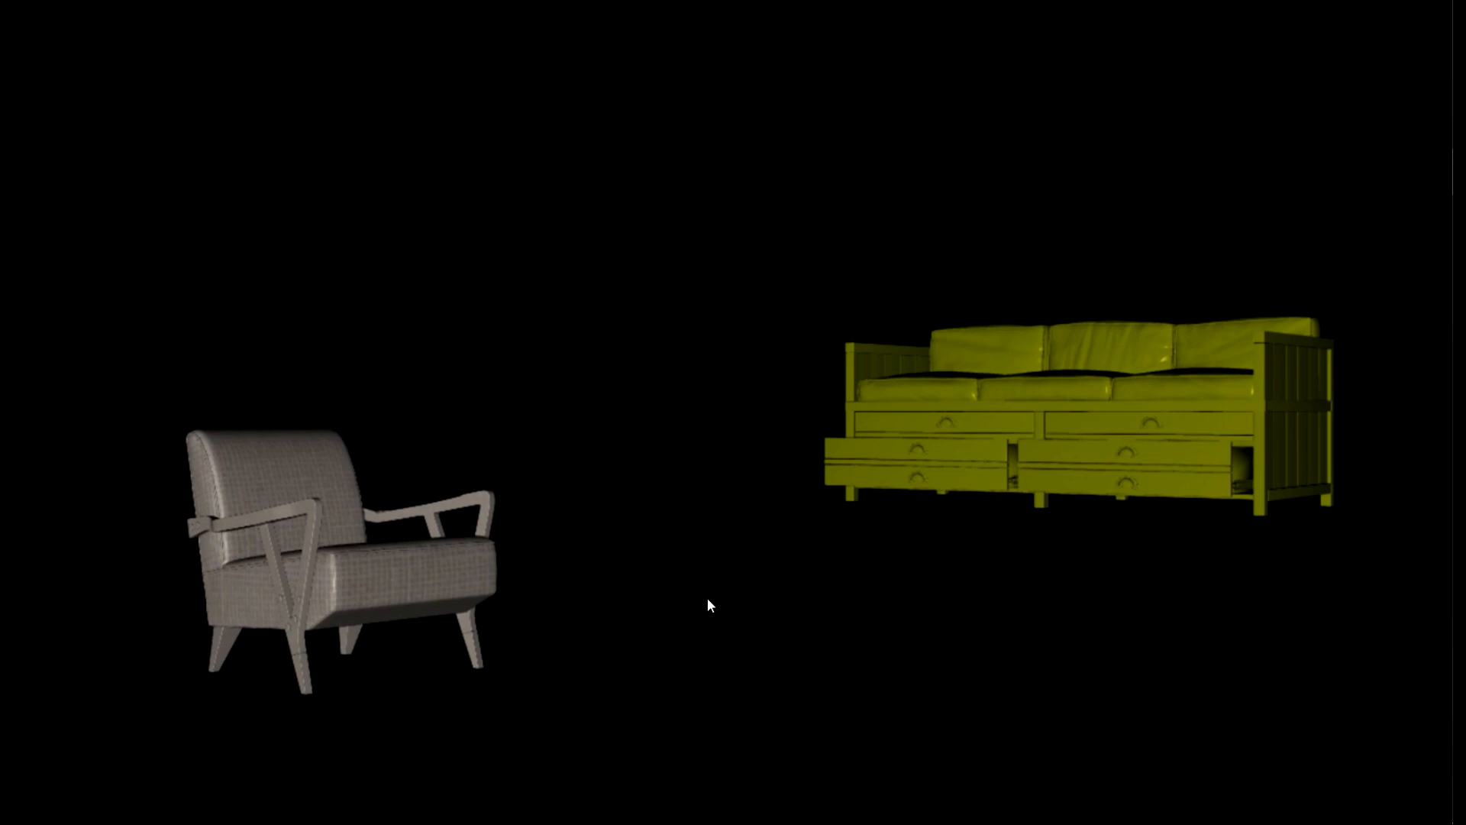
pyautogui.click(1123, 398)
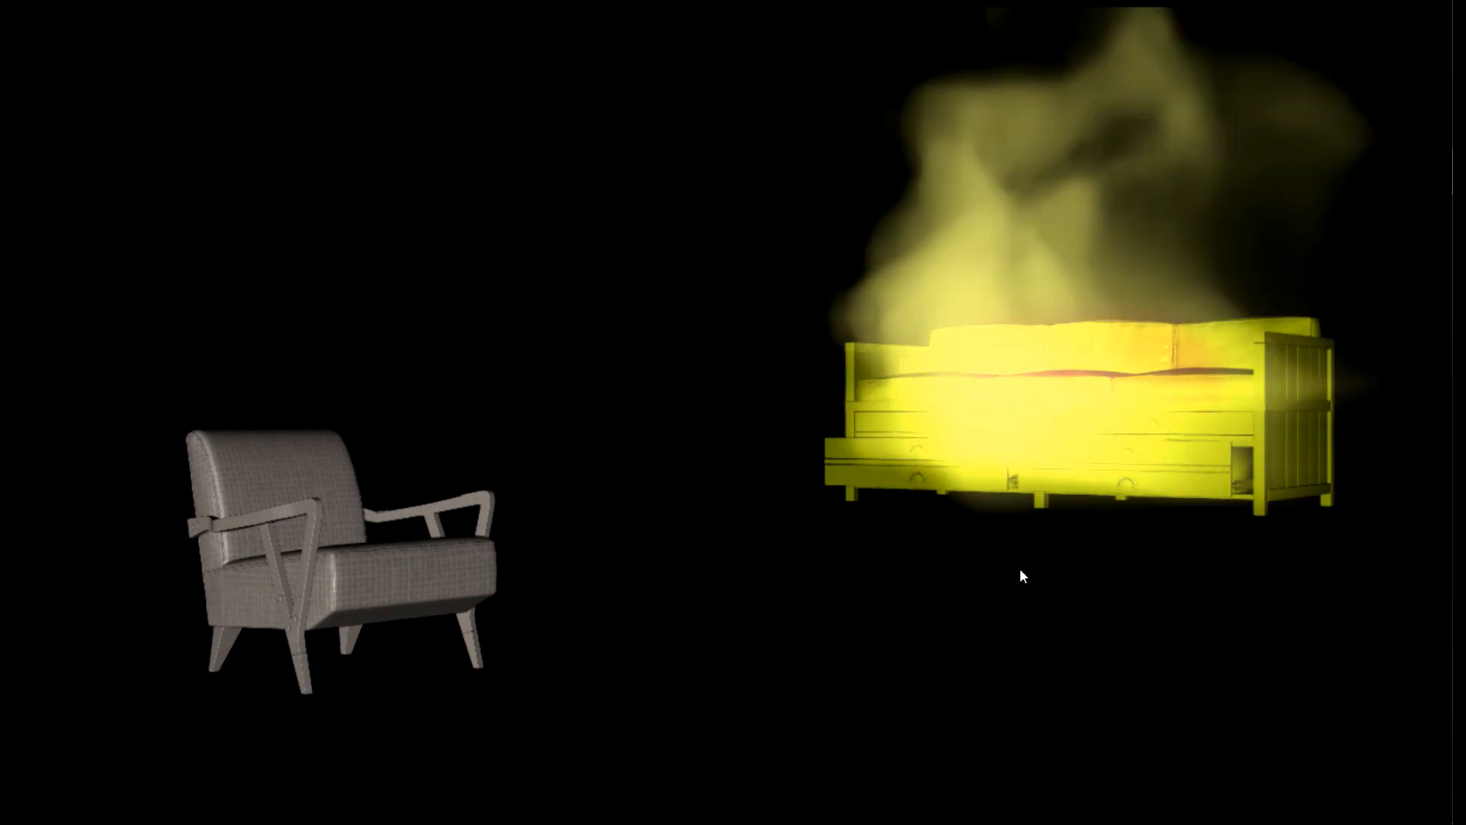
pyautogui.click(944, 674)
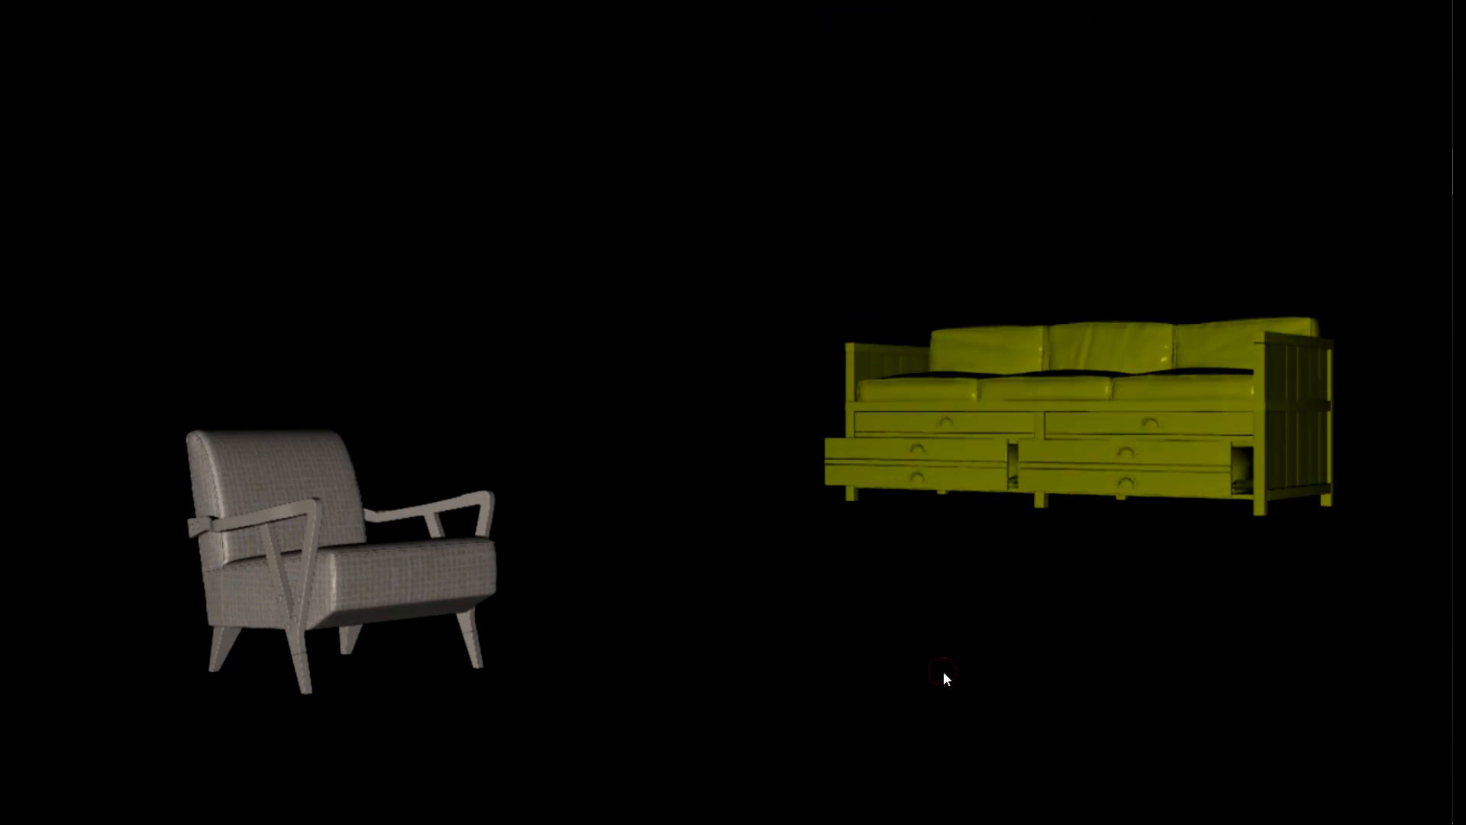